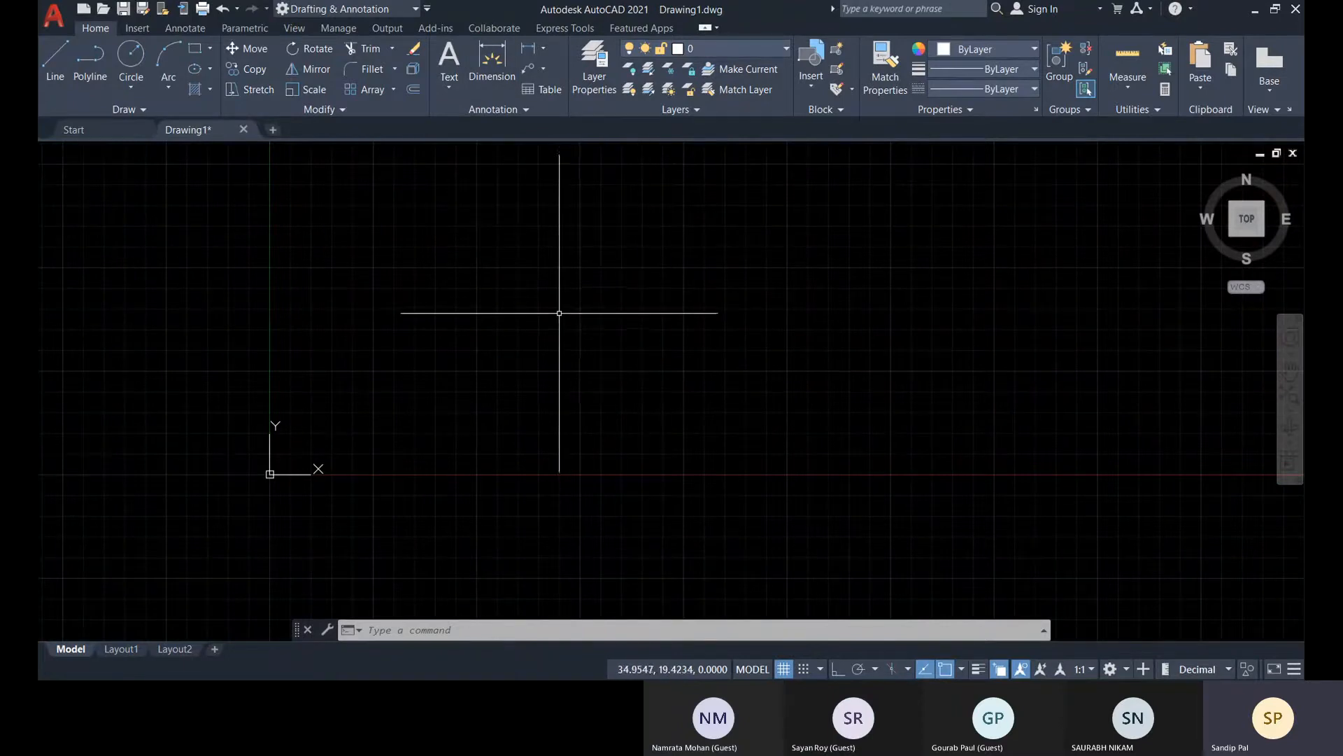
mouse_move(558, 310)
middle_down()
mouse_move(609, 345)
mouse_move(637, 436)
mouse_move(594, 379)
middle_up()
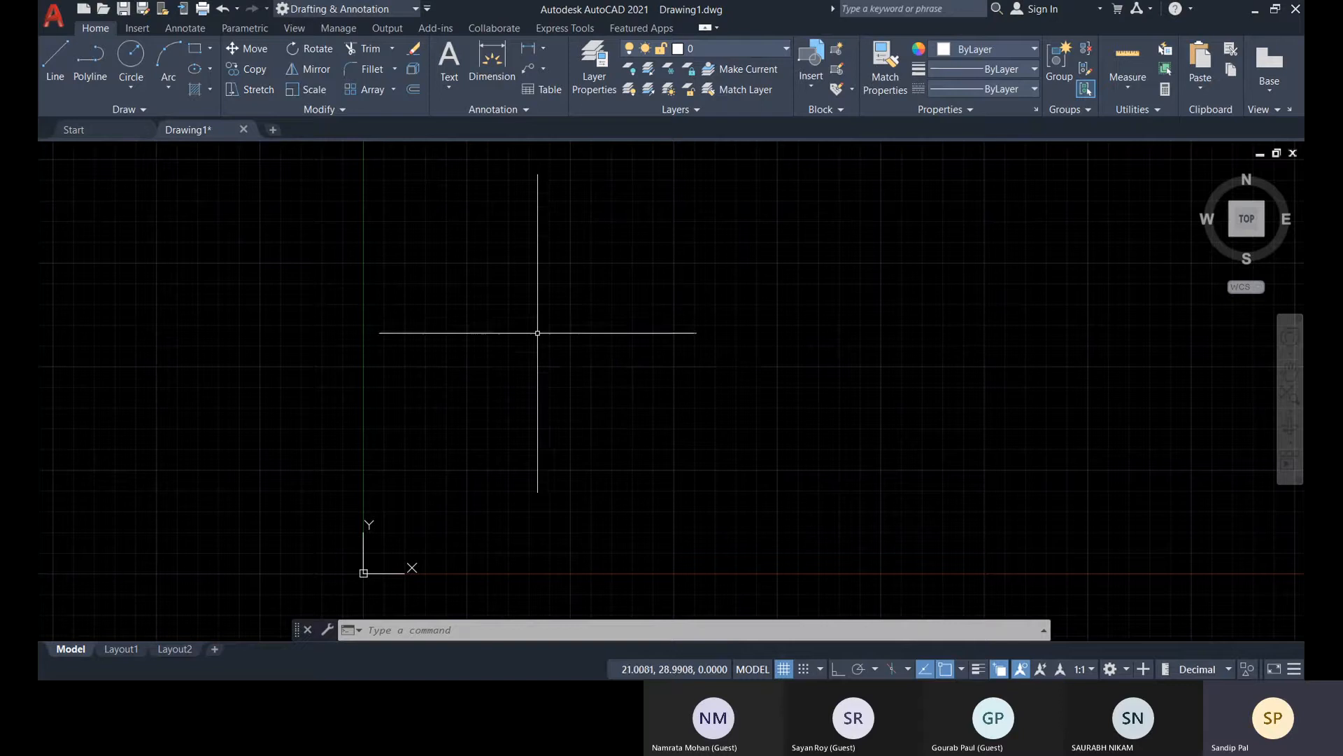
middle_drag(538, 333, 544, 324)
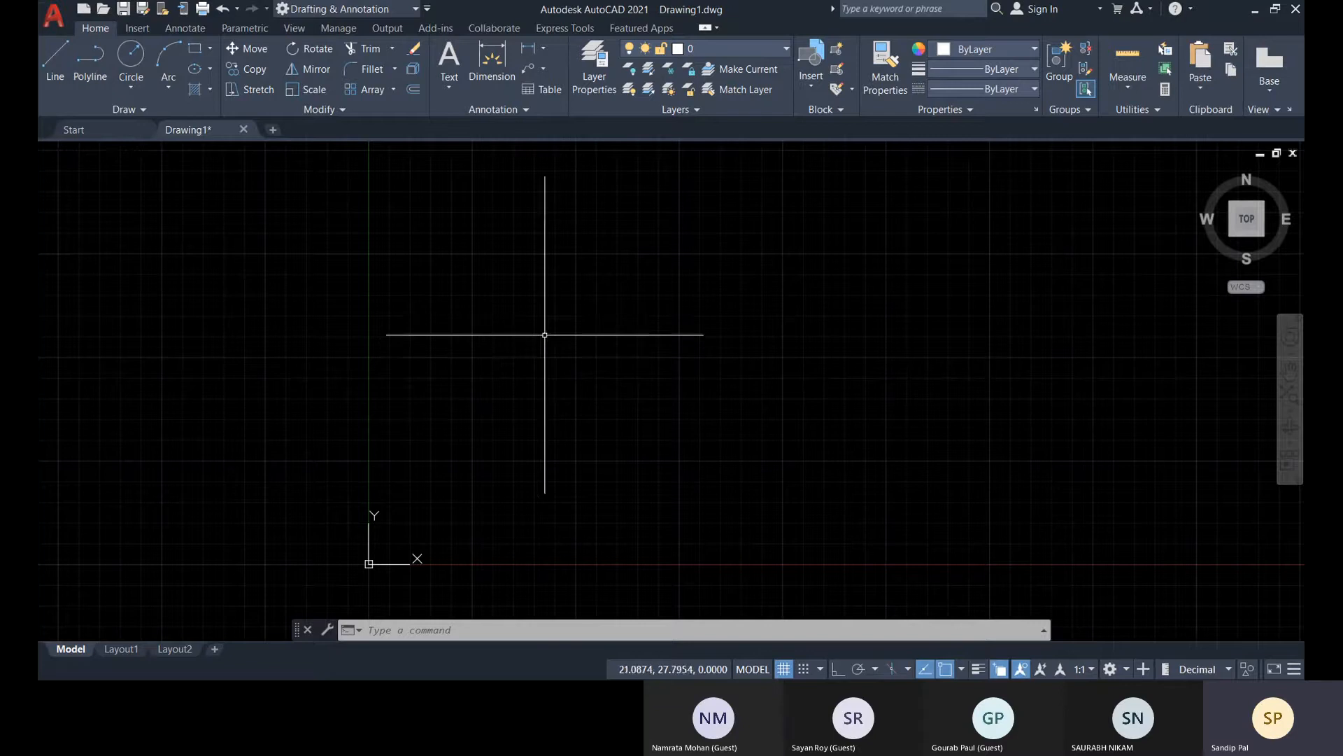
middle_drag(641, 324, 658, 331)
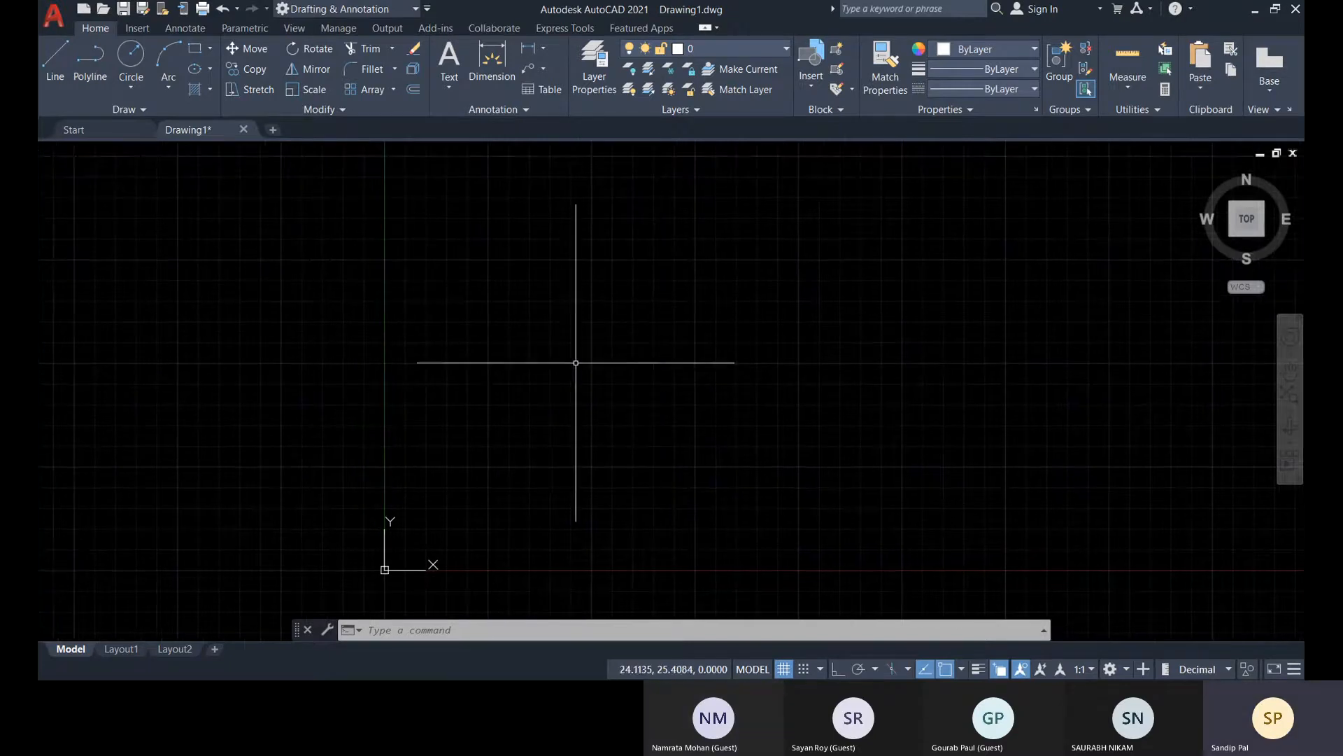
Draw two connected line segments in open space: a long, nearly horizontal one and a shorter one sloping down to the right
click(60, 79)
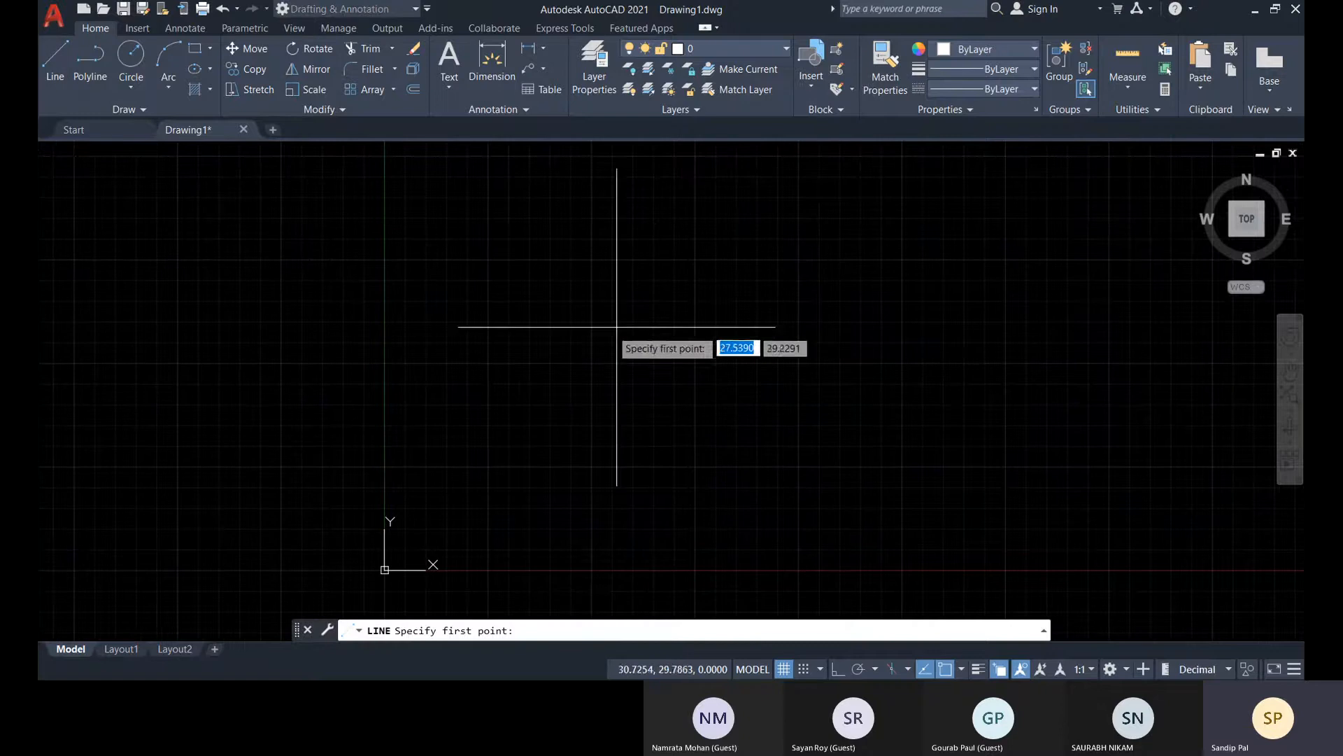
click(531, 323)
click(767, 319)
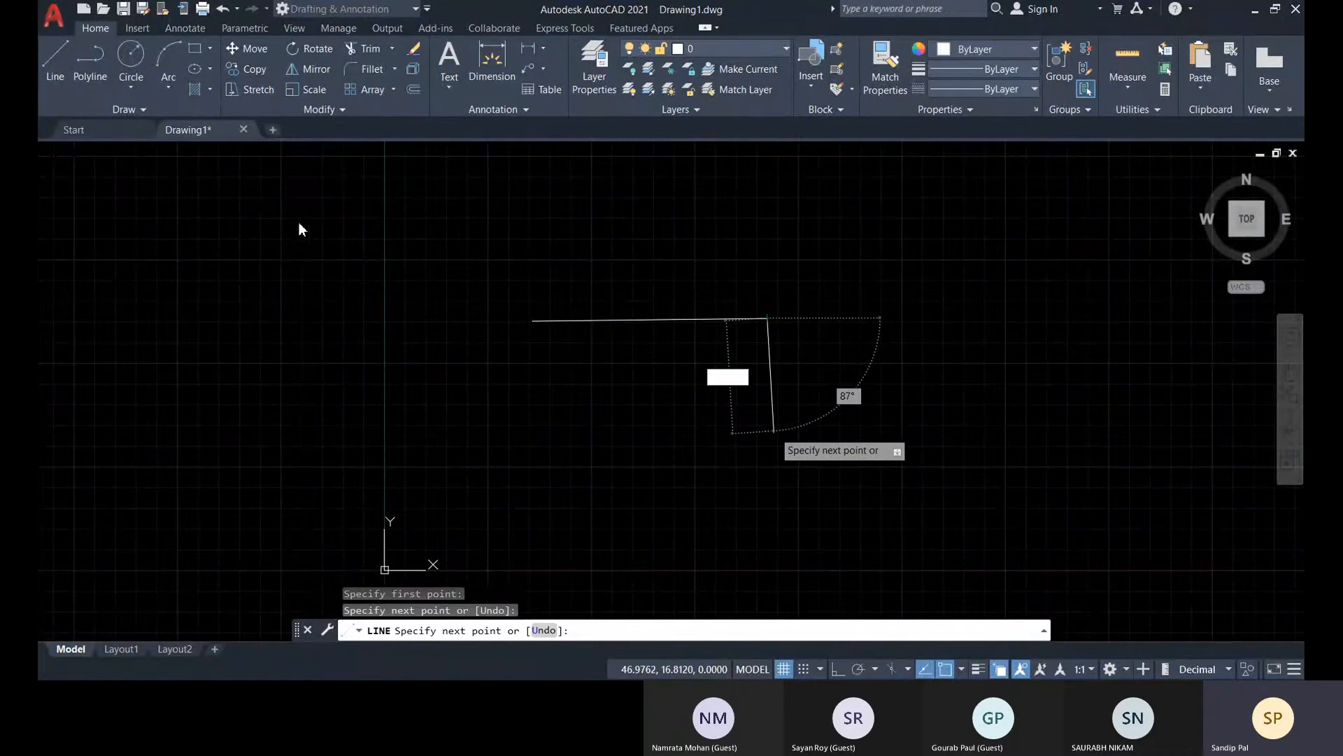
click(889, 348)
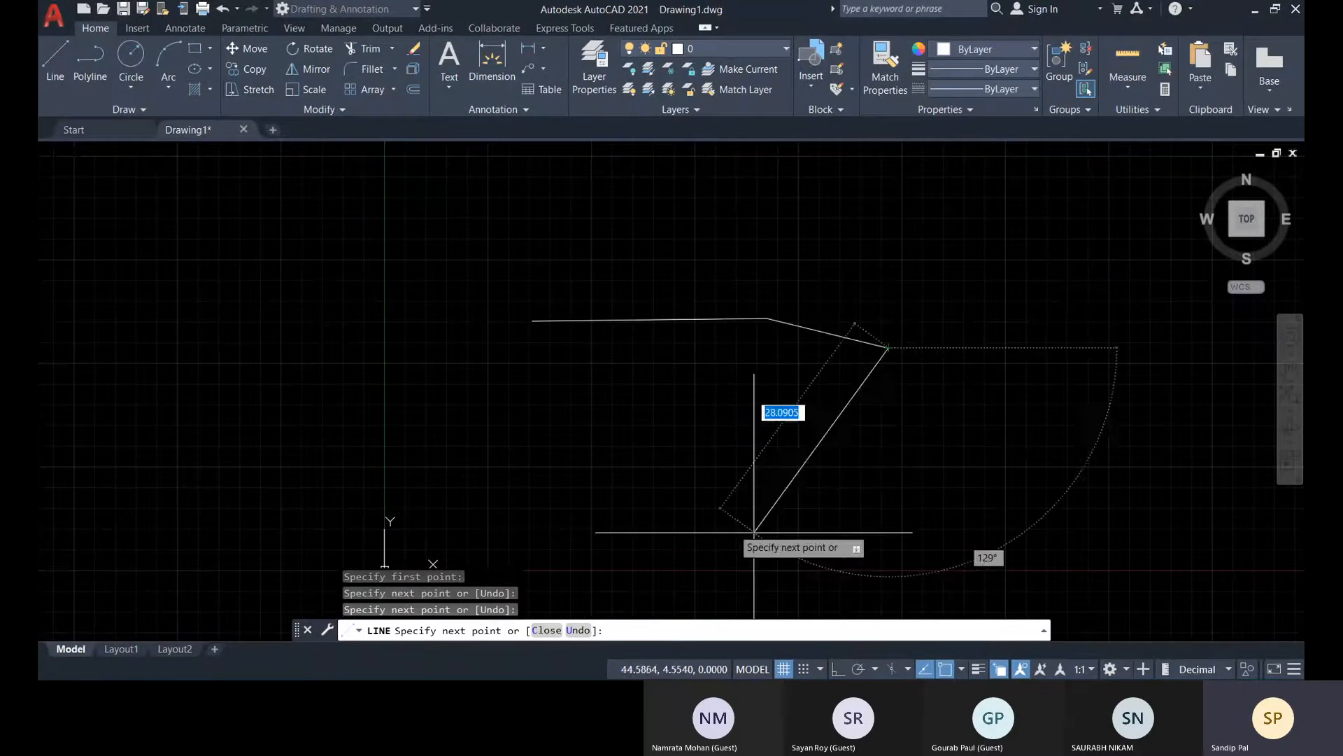
key(Return)
middle_drag(787, 399, 783, 405)
Load the ISO dash space linetype ACAD_ISO03W100 into the drawing
click(839, 390)
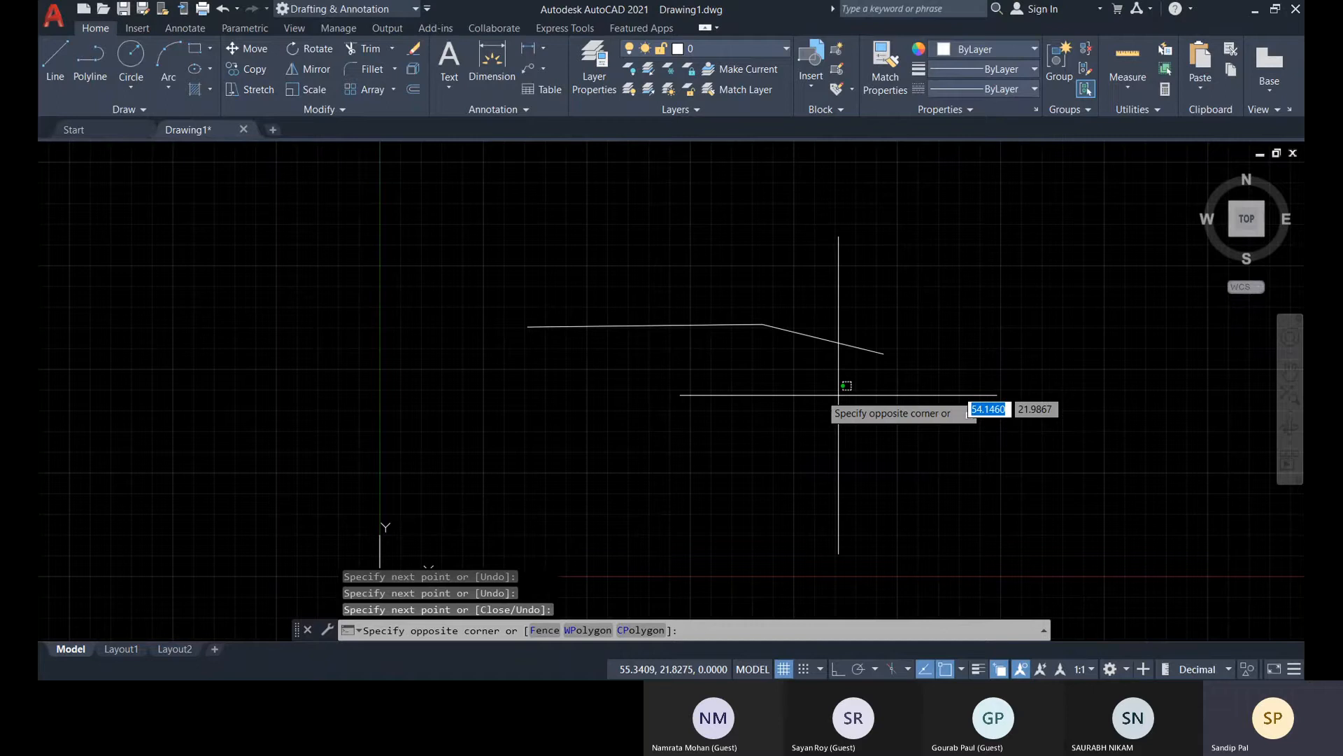
click(591, 255)
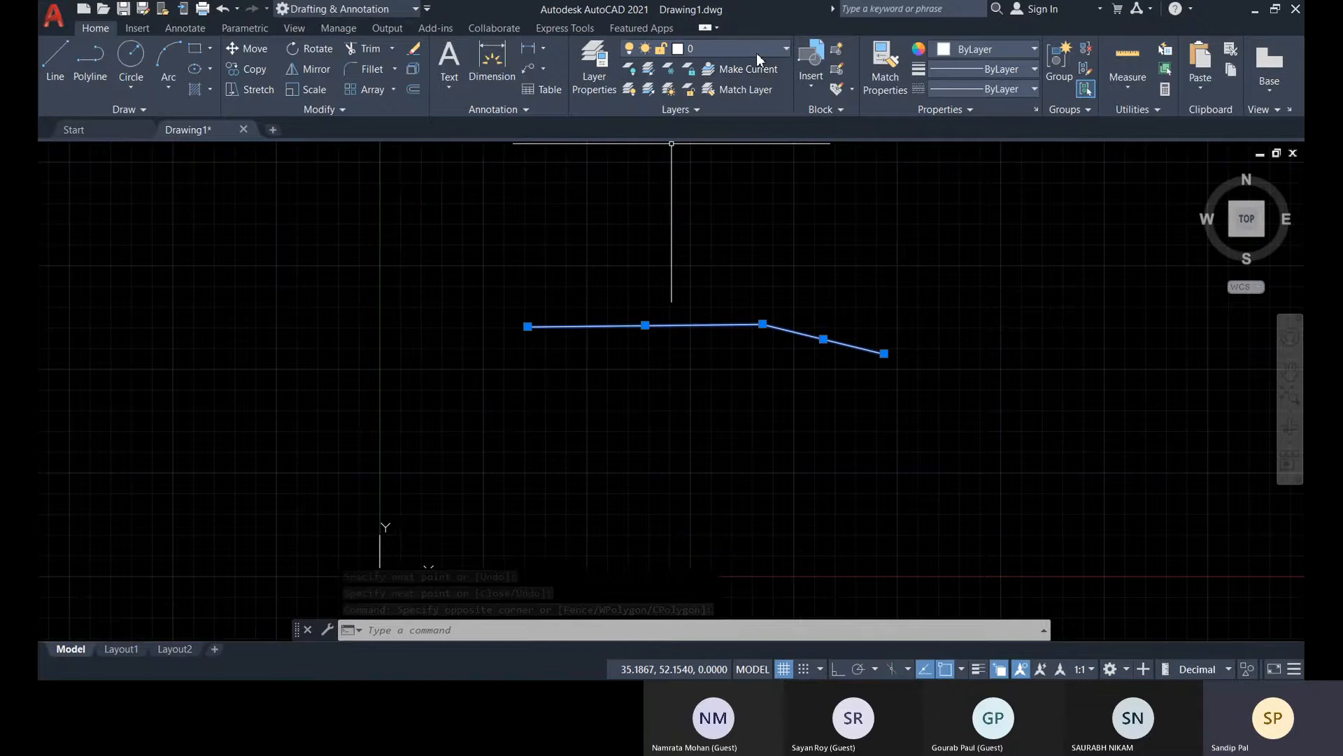
click(1004, 89)
click(819, 131)
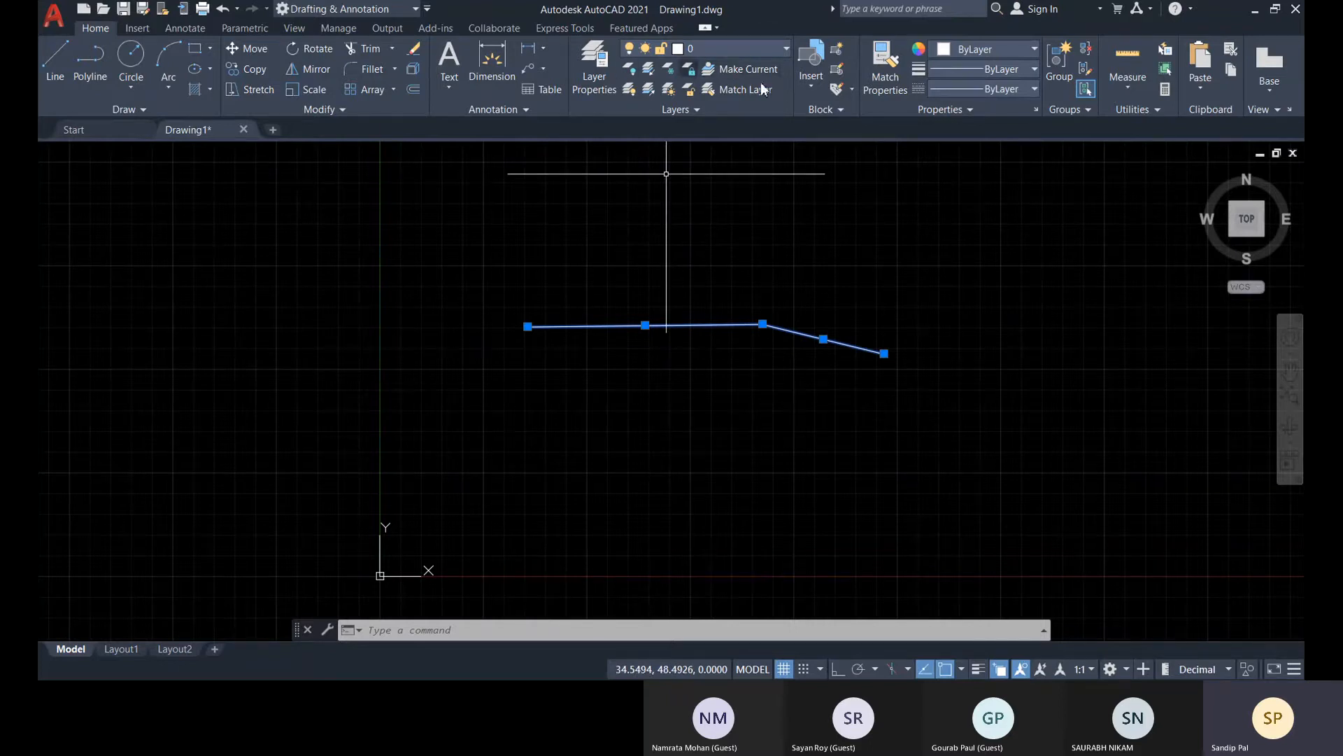
click(977, 91)
click(939, 172)
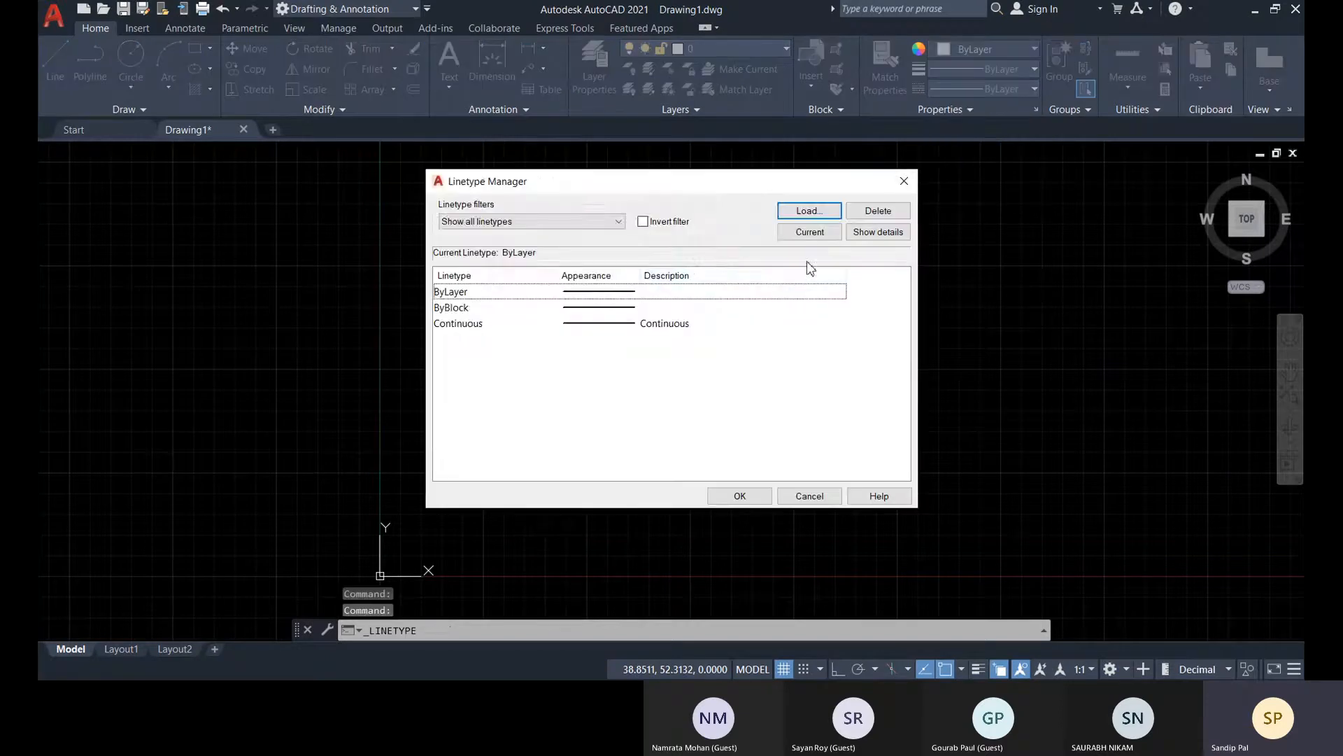
click(808, 211)
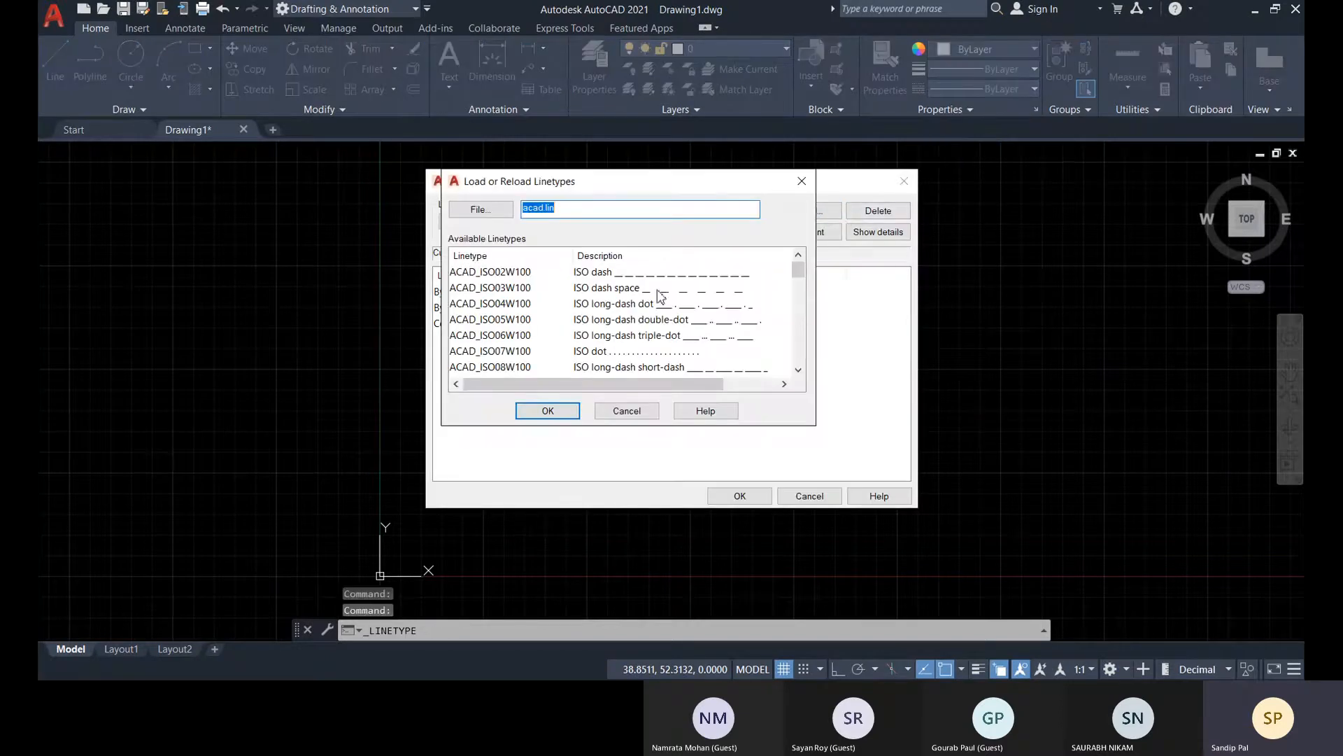
click(572, 413)
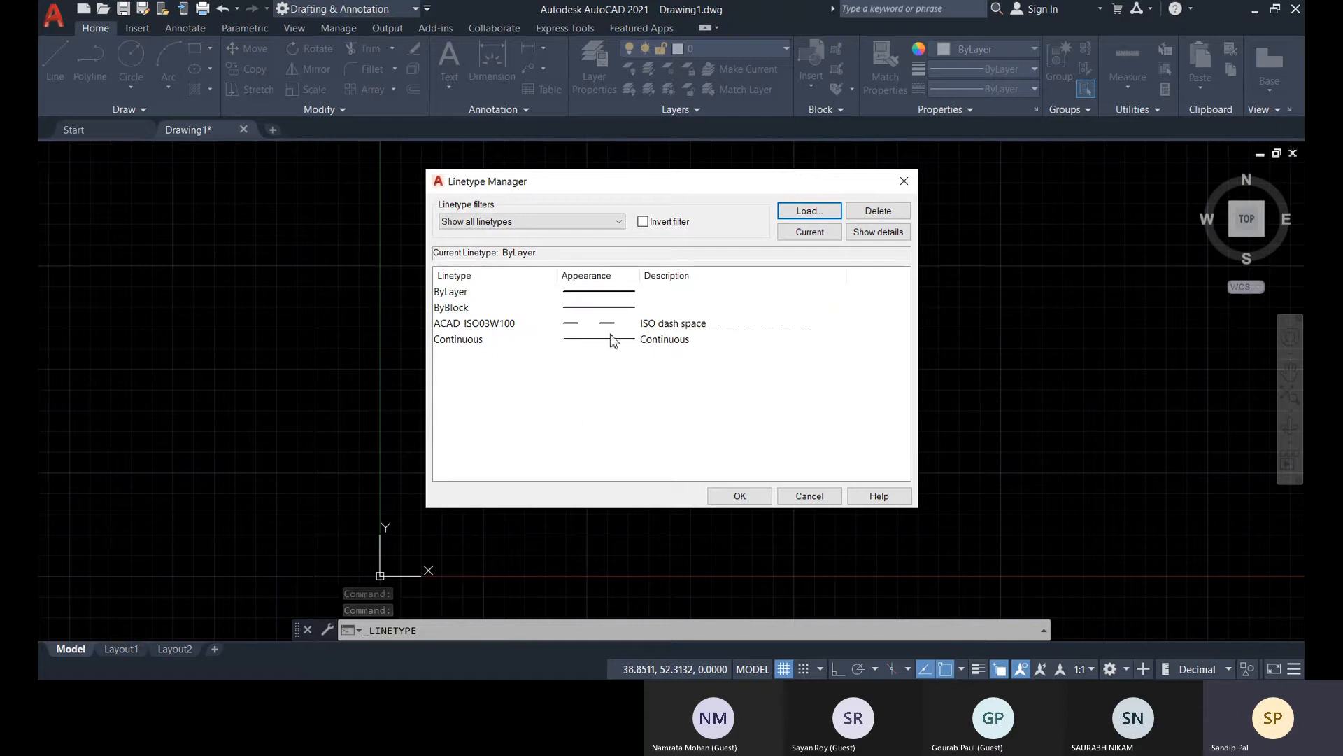
click(738, 496)
Assign the ACAD_ISO03W100 linetype to both line segments and clear the selection
click(810, 384)
click(696, 287)
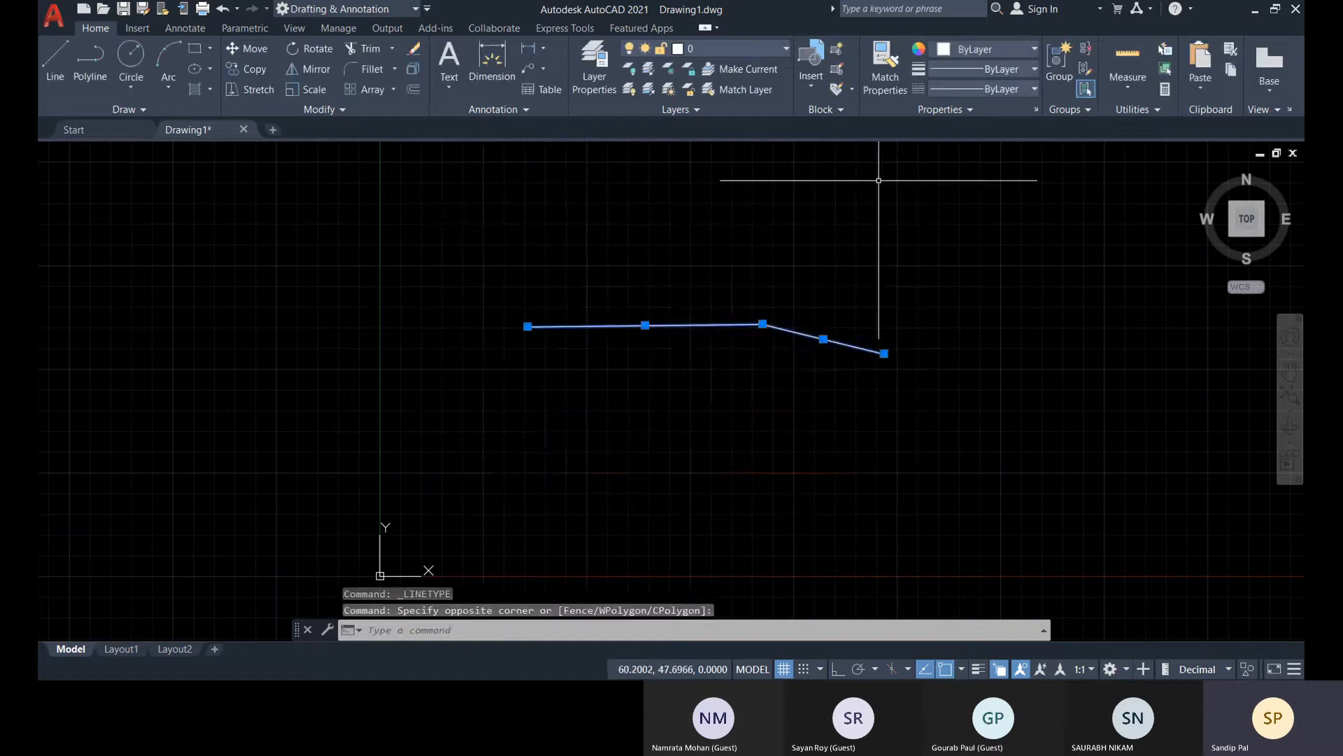
click(964, 88)
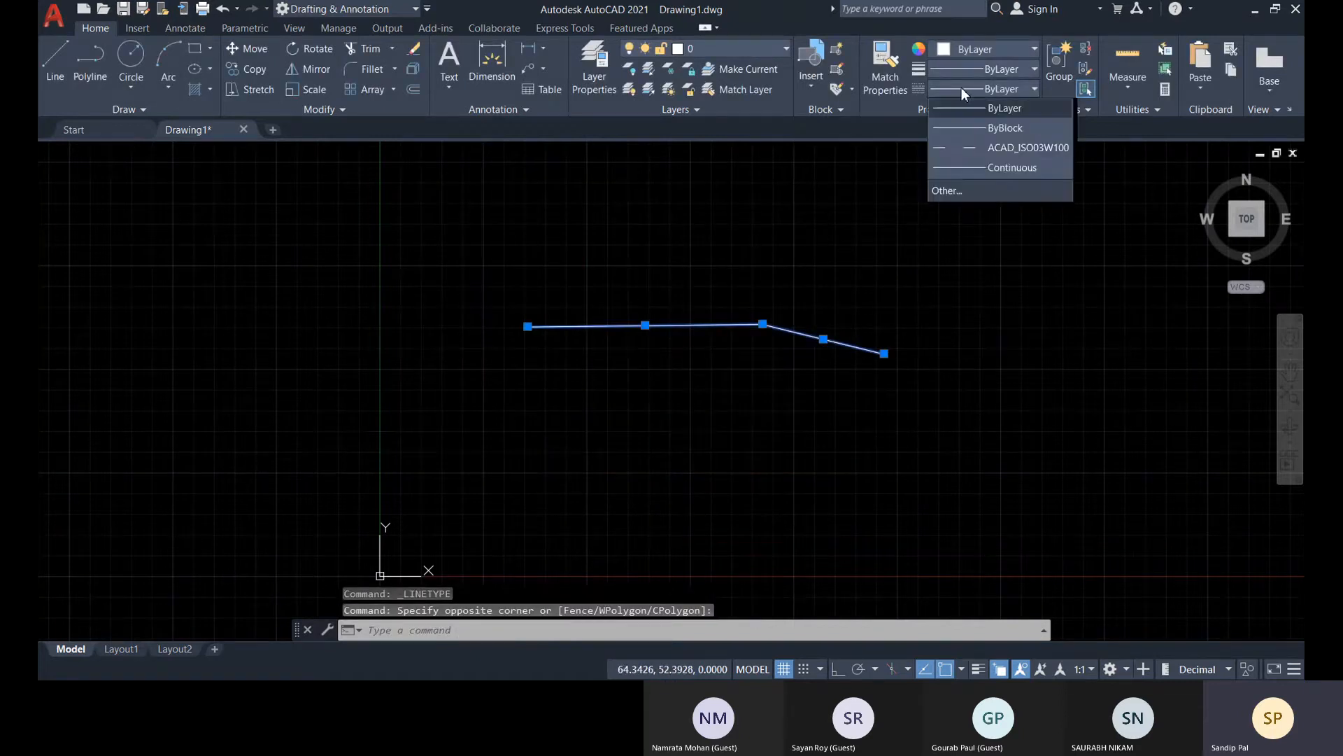
click(981, 153)
key(Escape)
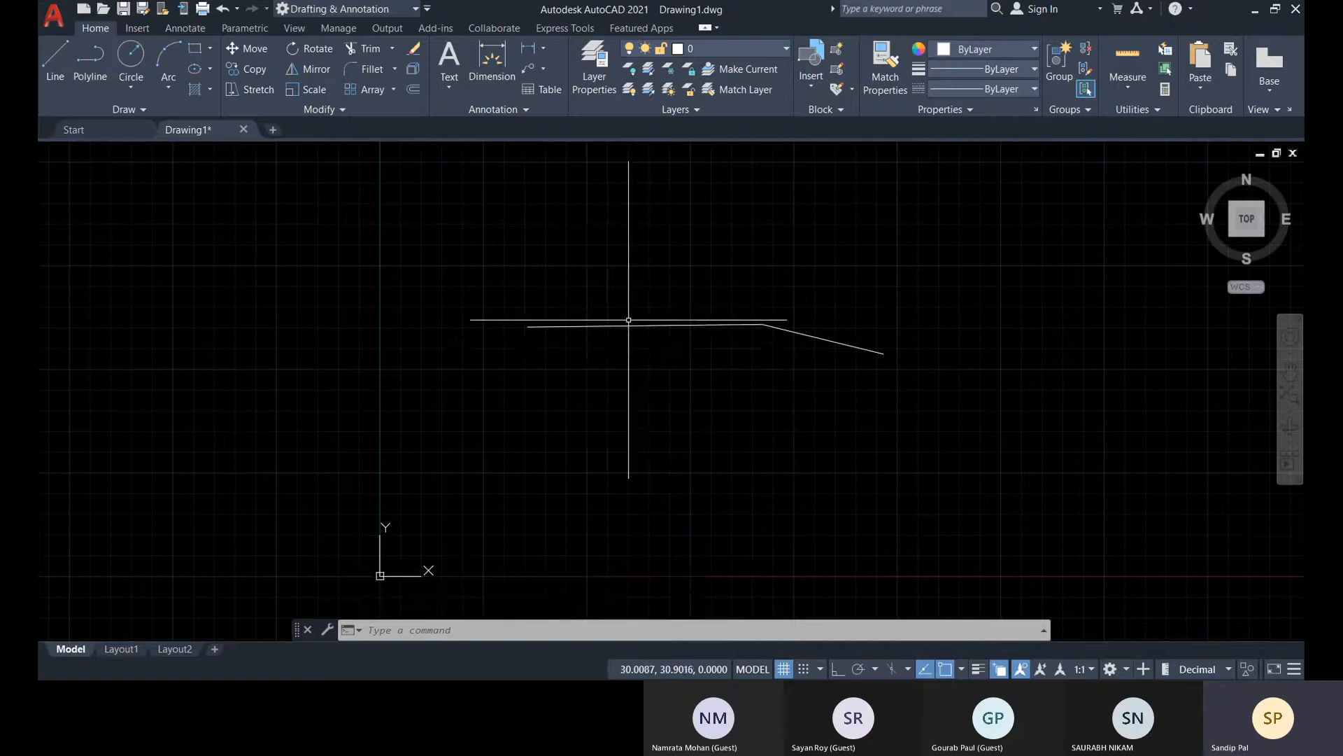
Set the global linetype scale factor (LTSCALE) to 10
scroll(628, 320, up, 5)
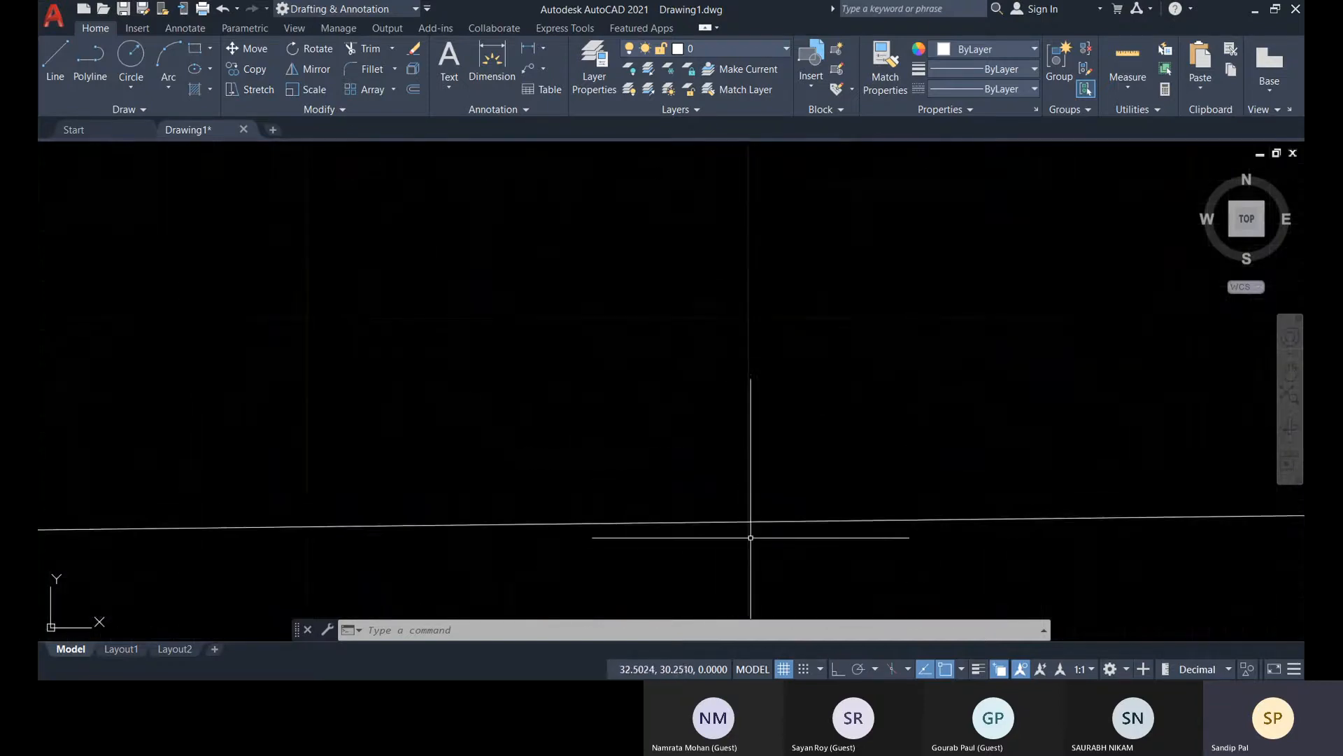
scroll(750, 537, up, 5)
scroll(785, 484, down, 10)
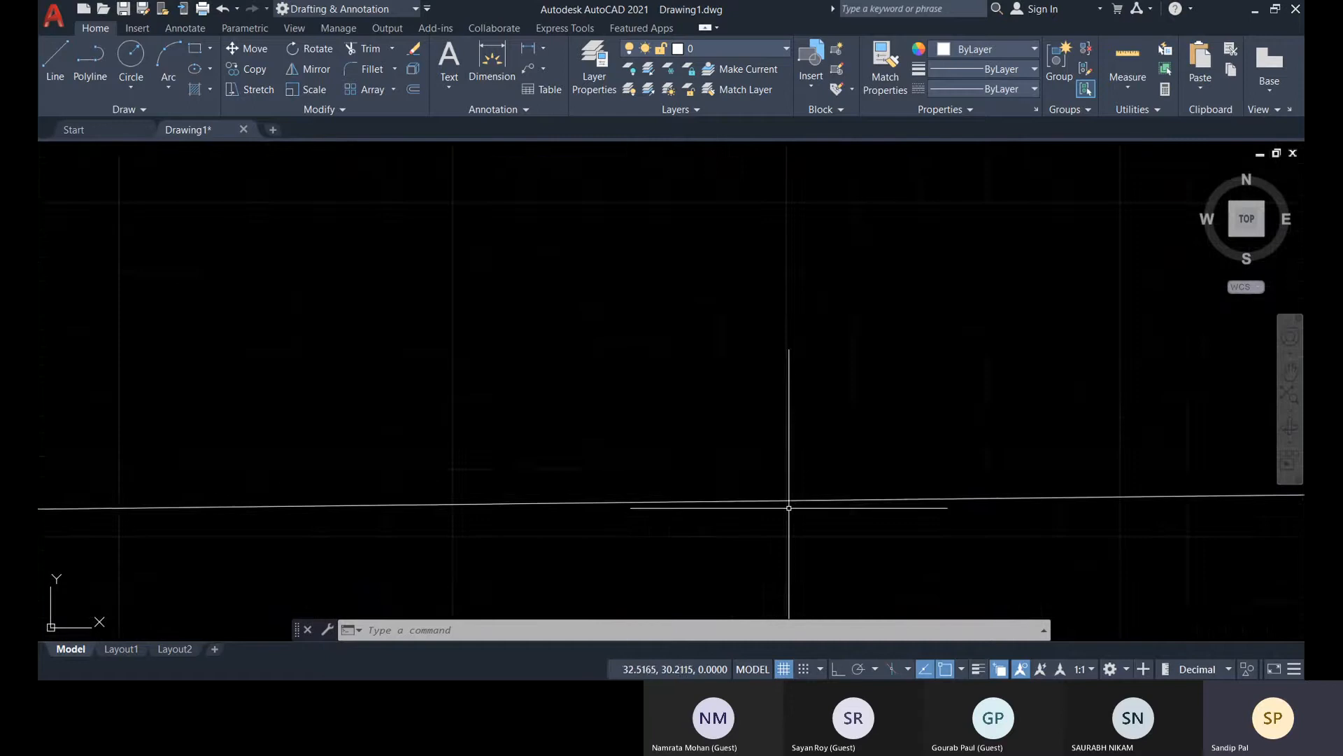
scroll(788, 511, down, 10)
middle_drag(797, 533, 558, 383)
middle_drag(637, 413, 682, 388)
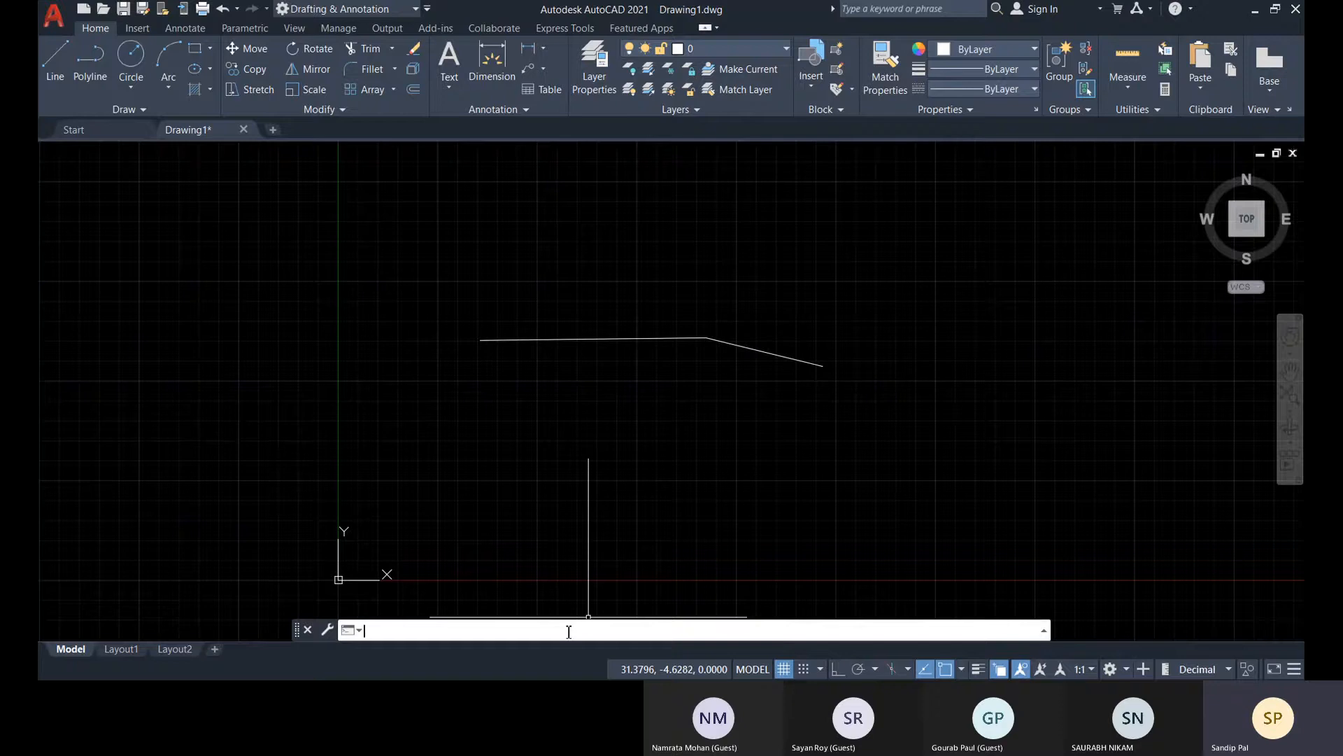
text(t)
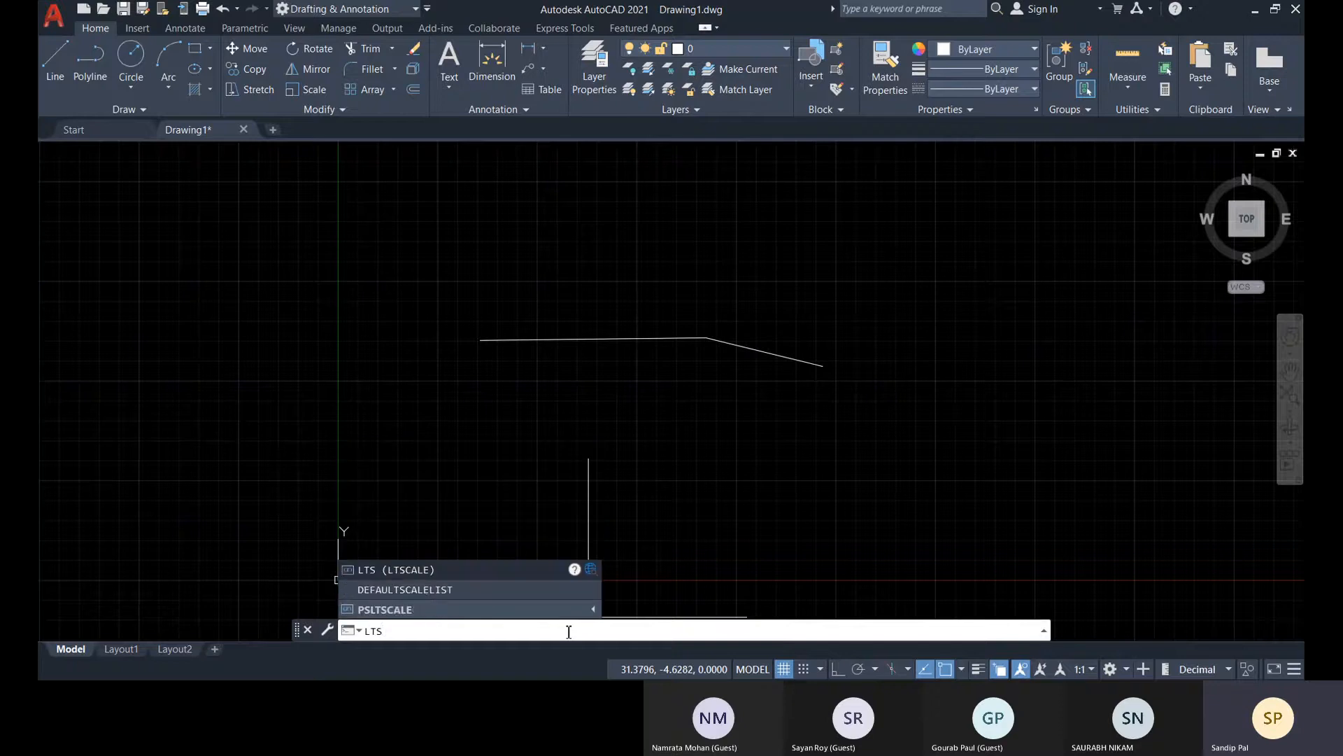
key(Return)
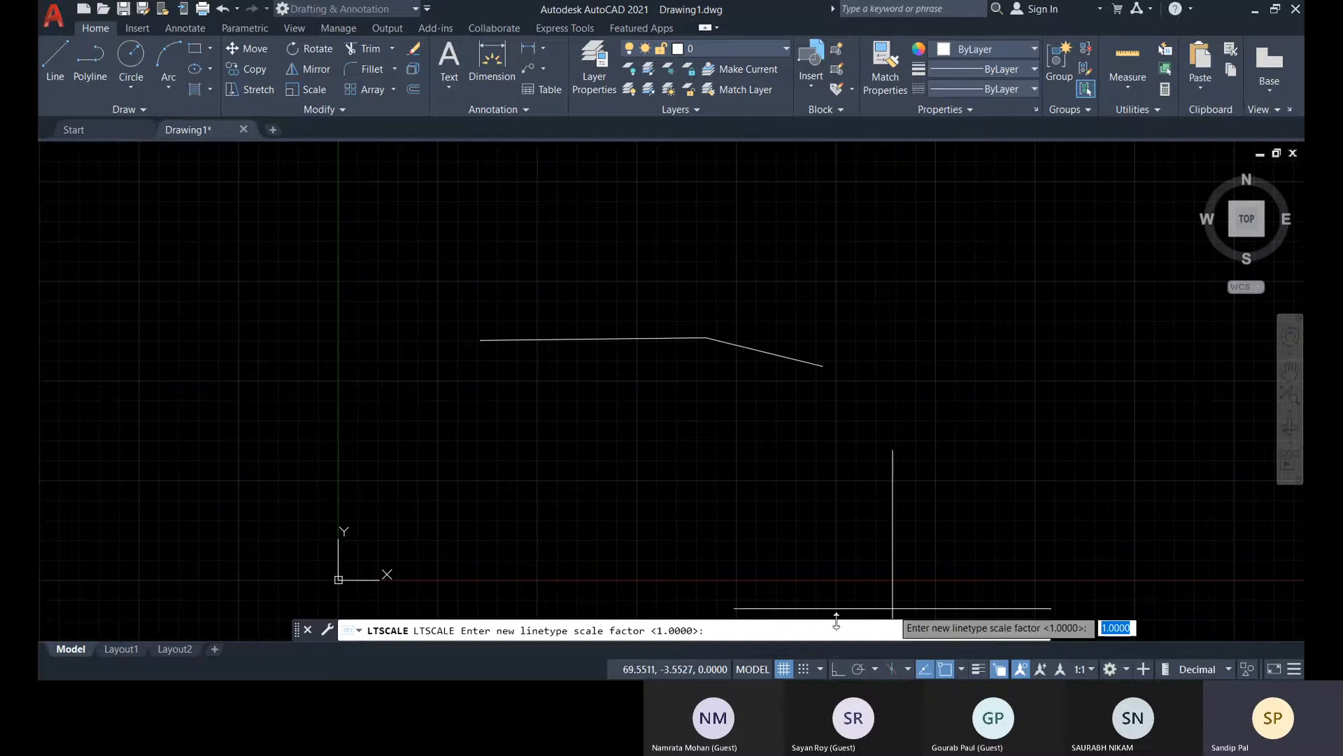
click(724, 633)
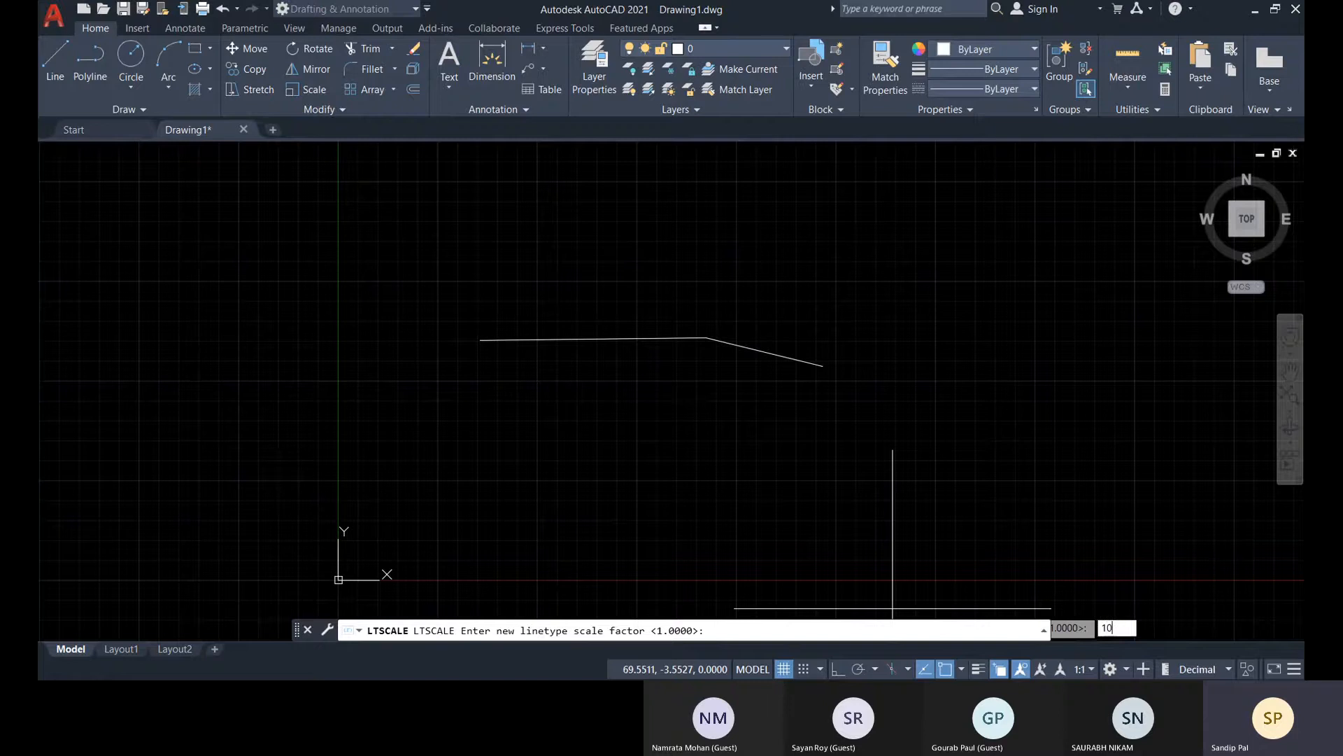
key(Return)
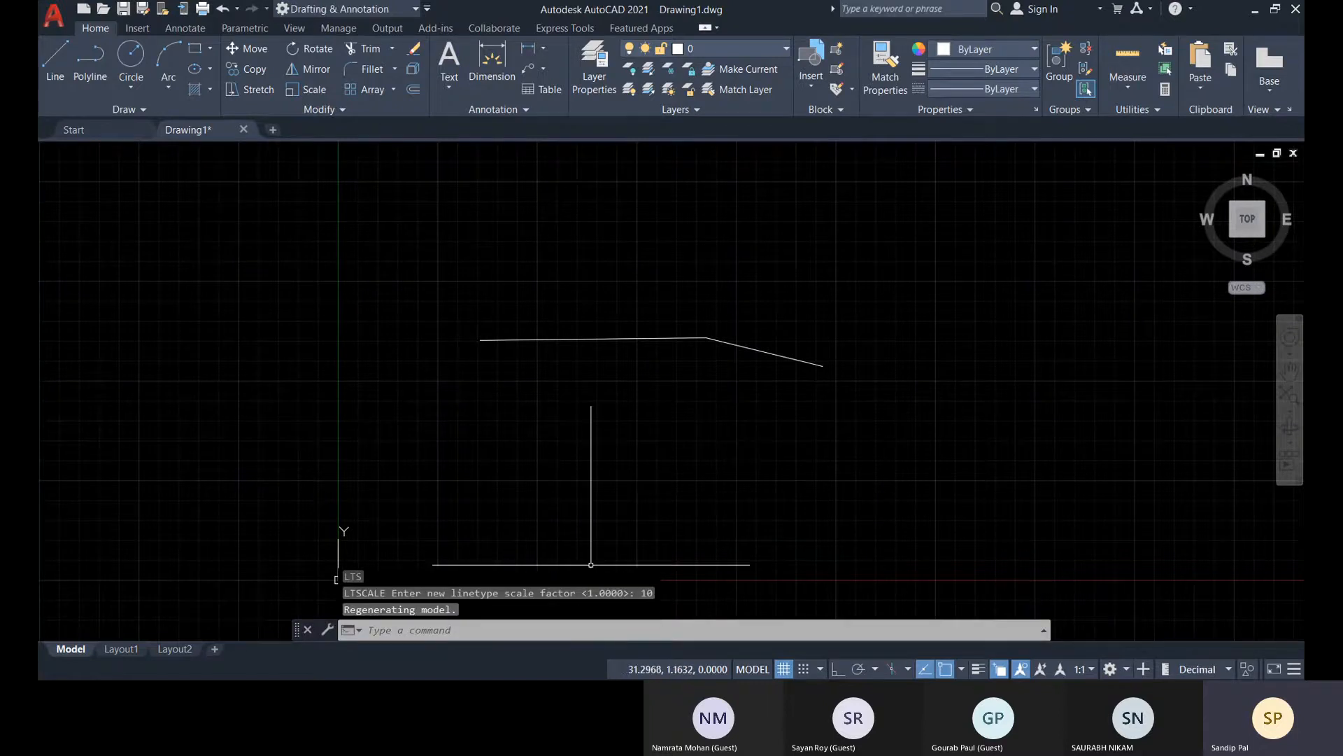
Raise the global linetype scale factor to 100
scroll(686, 341, up, 5)
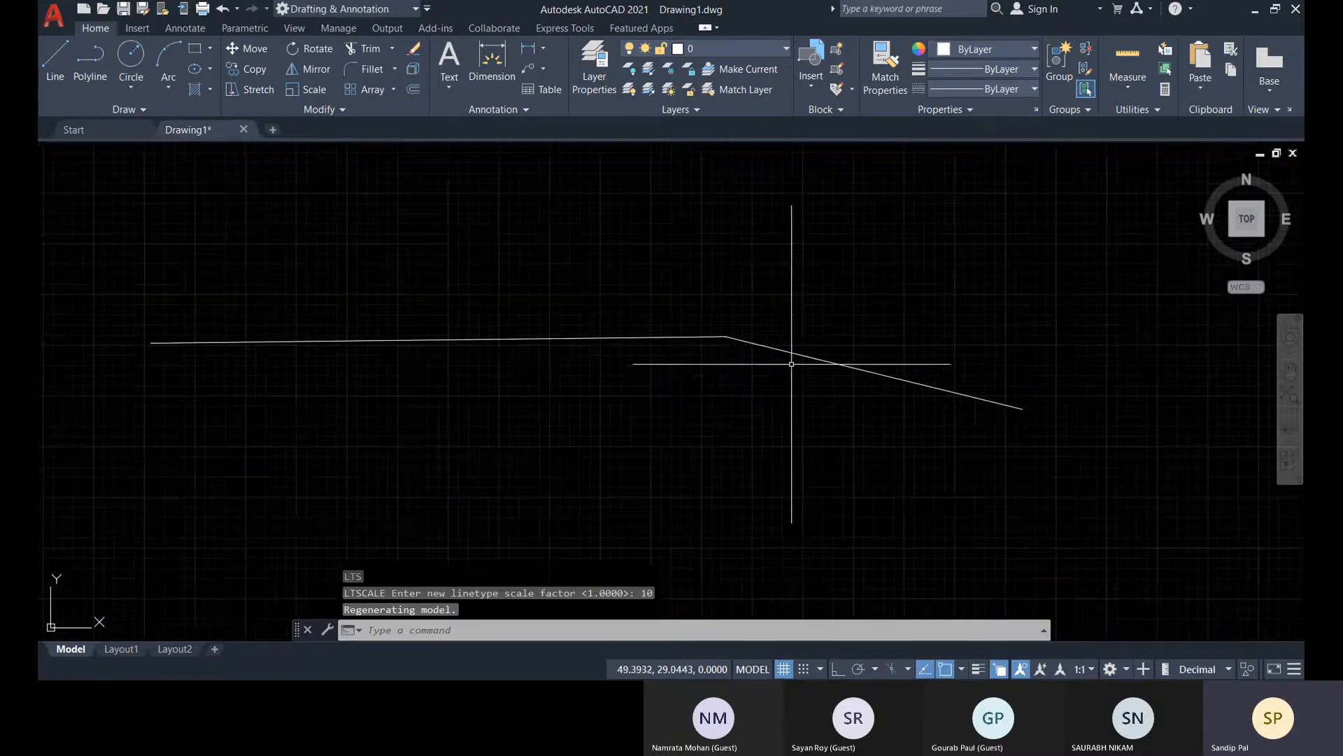
scroll(630, 314, down, 10)
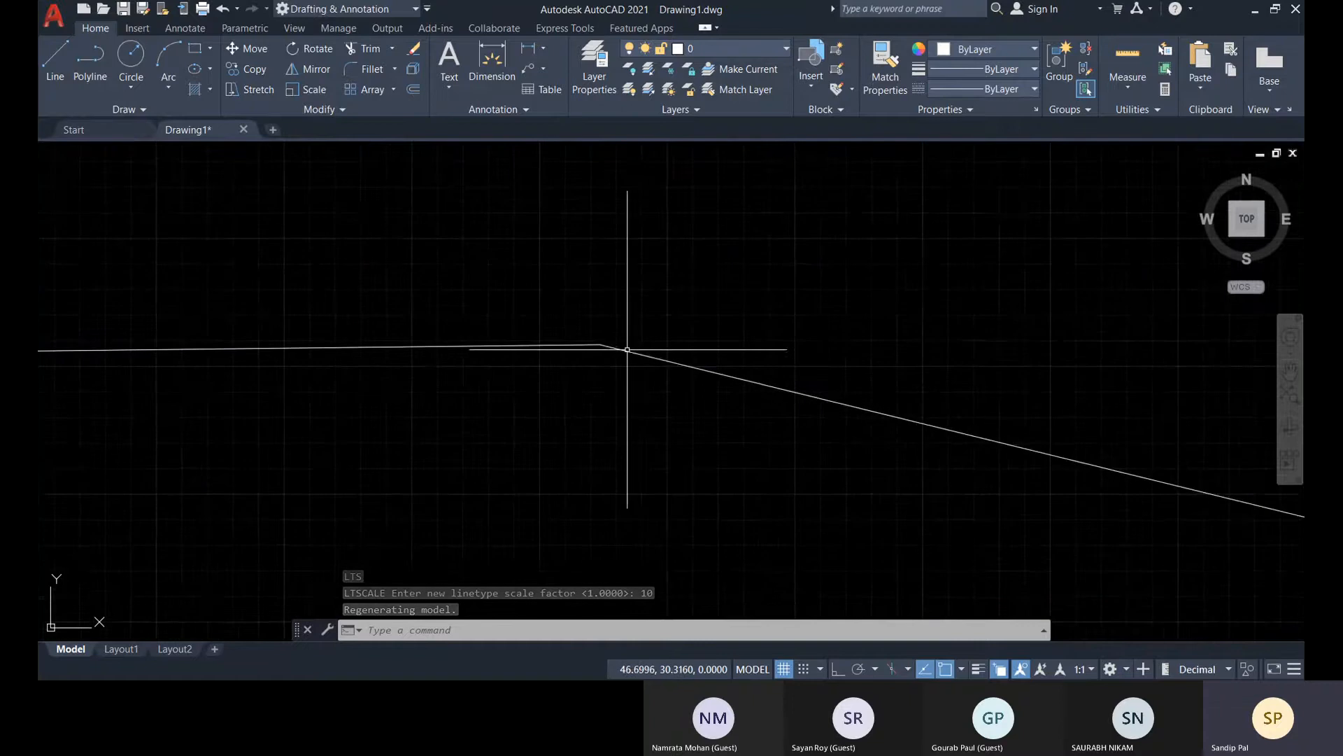
middle_drag(682, 400, 761, 367)
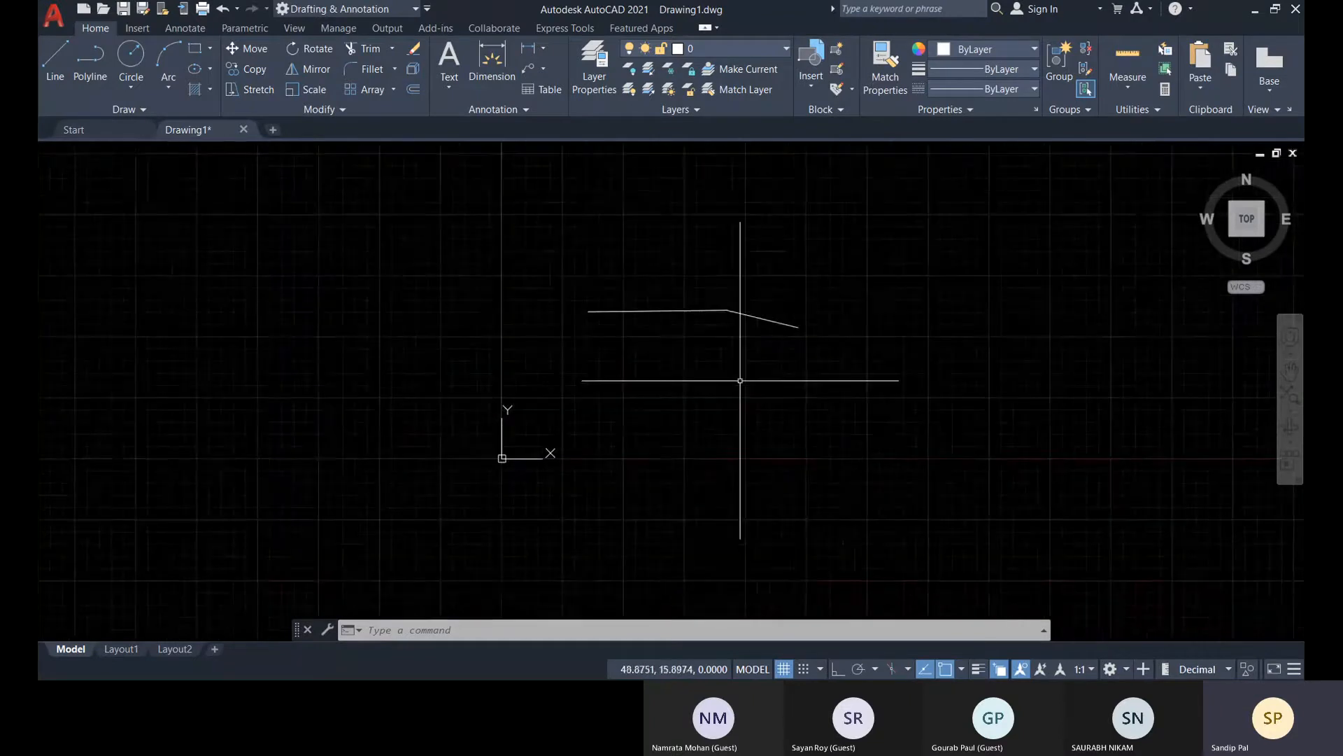
key(Return)
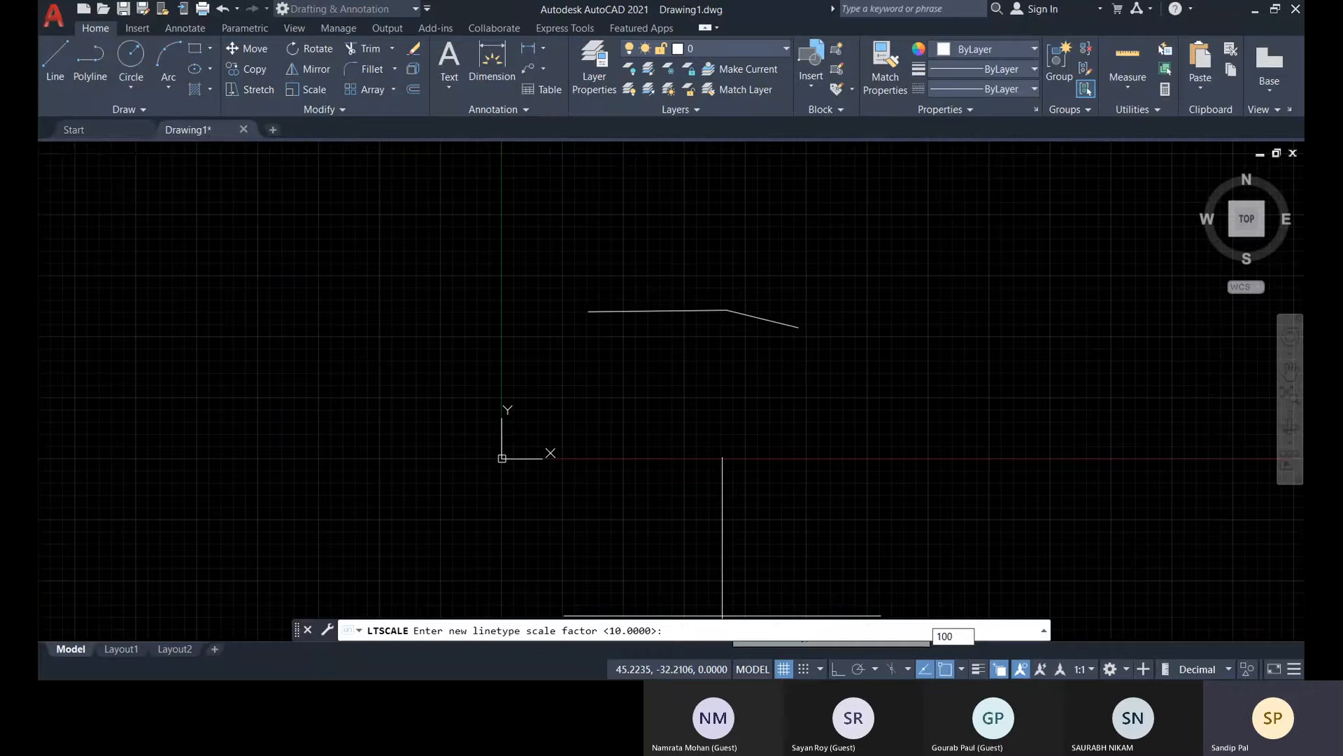
text(100)
key(Return)
Examine both line segments up close and select them to check their assigned linetype and dash display
scroll(746, 315, up, 2)
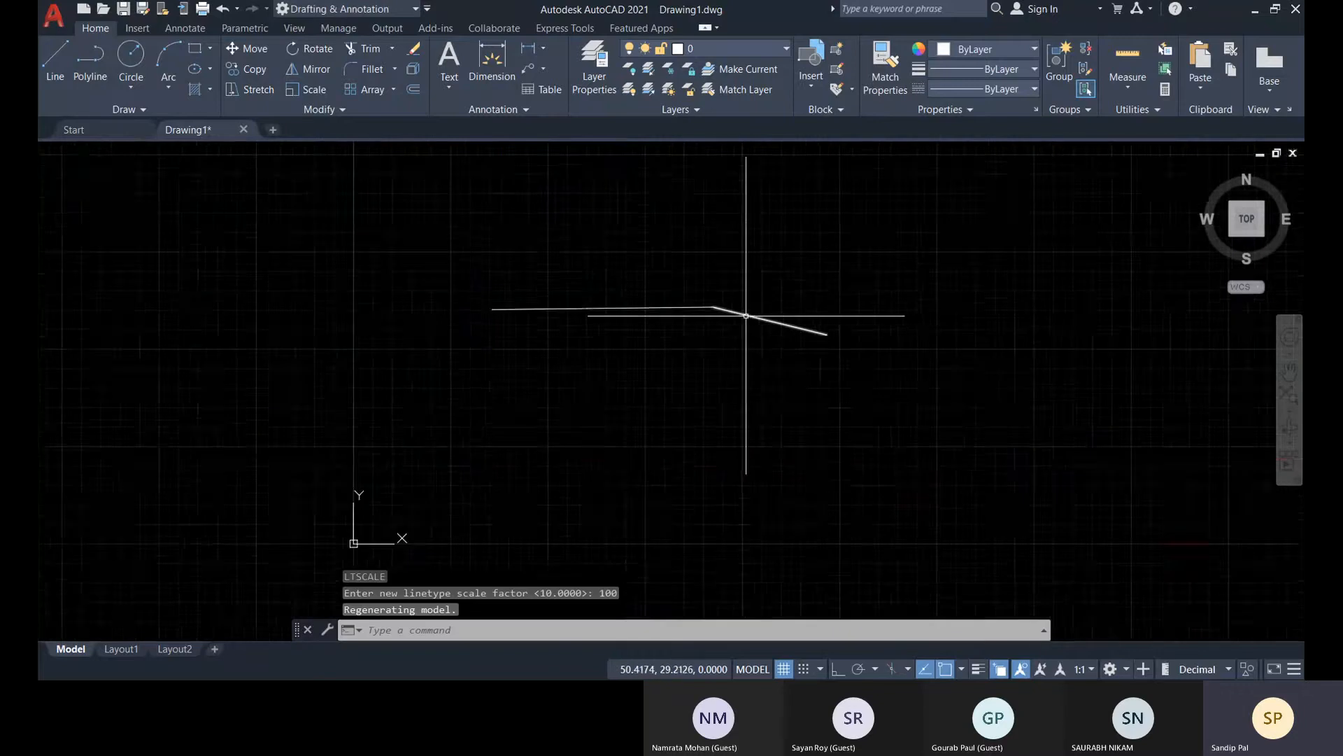
scroll(746, 316, up, 4)
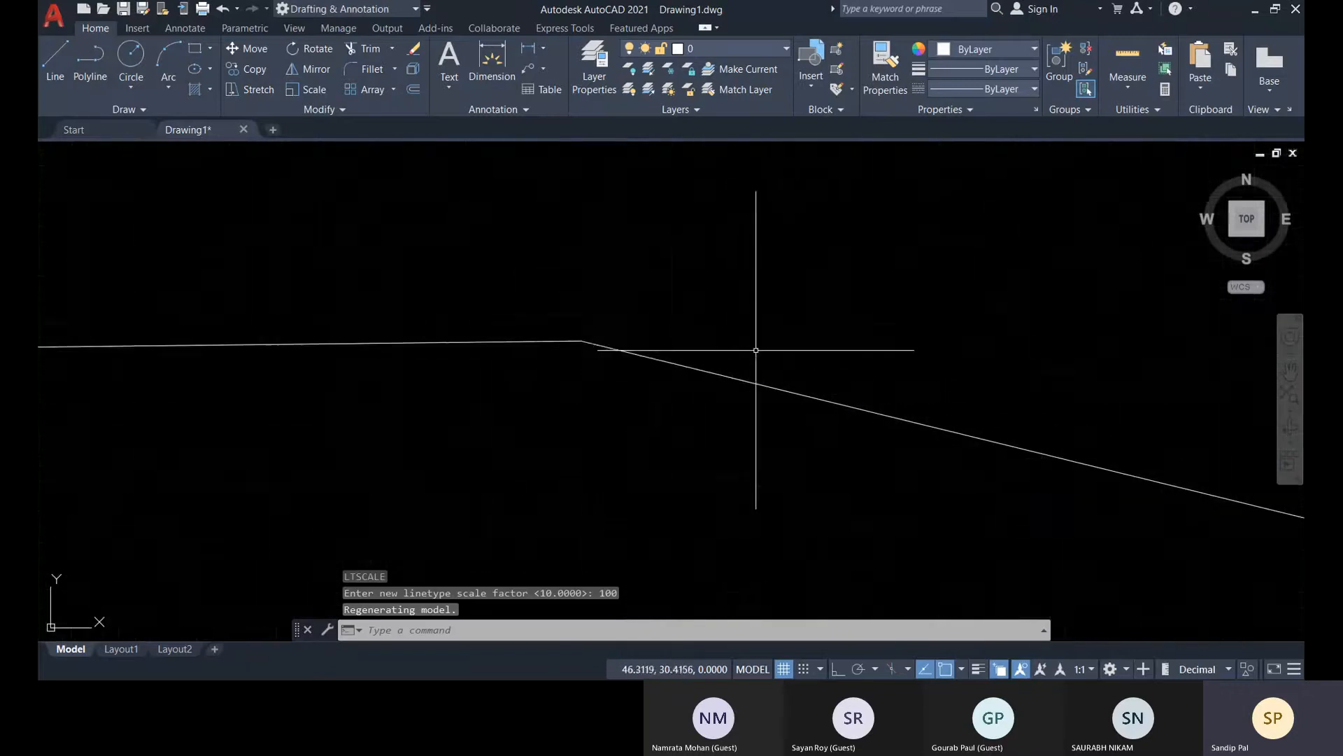
scroll(756, 350, up, 5)
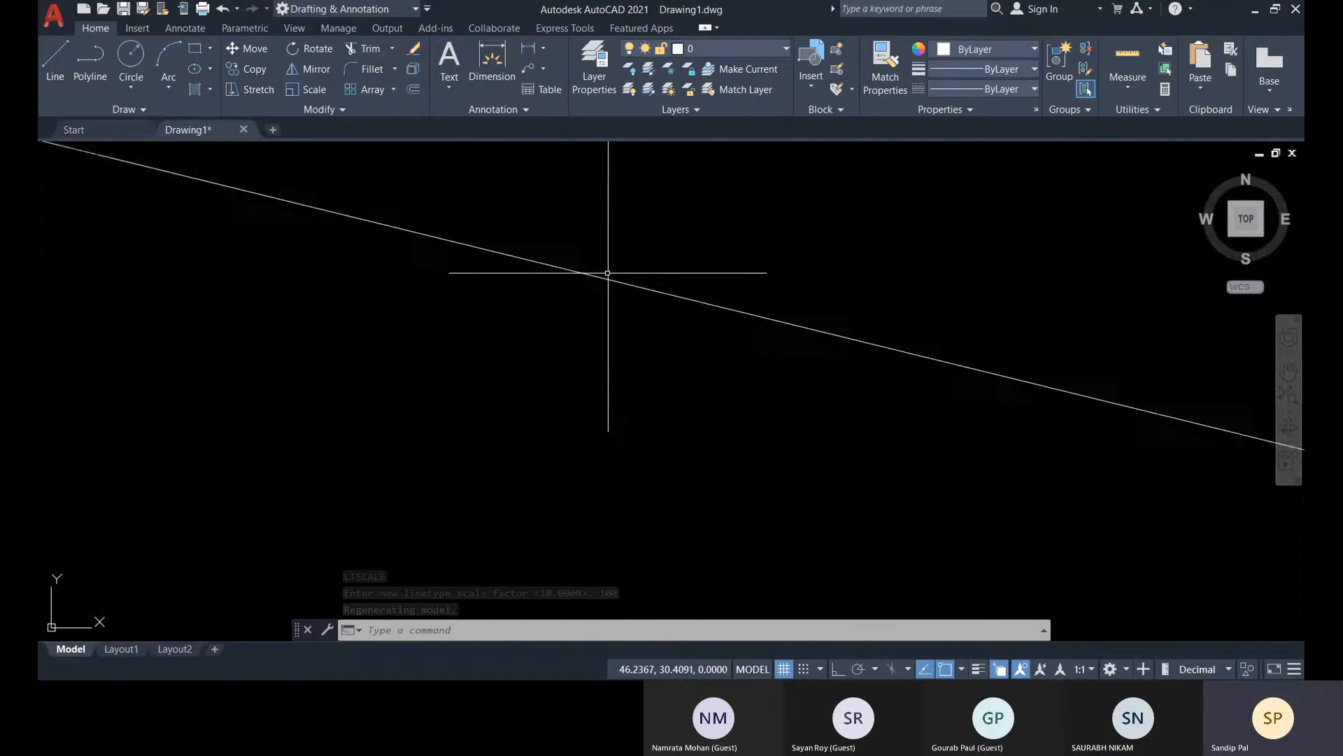
scroll(713, 315, down, 6)
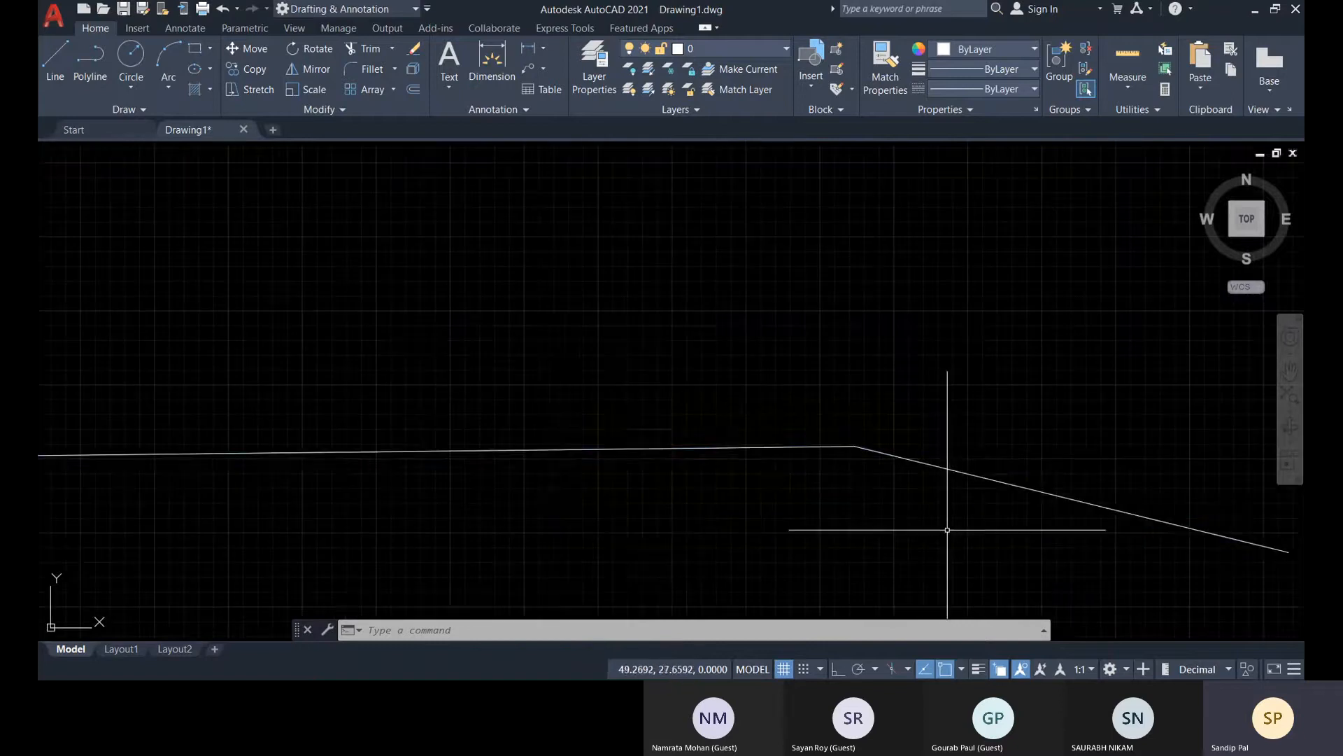
click(948, 530)
click(551, 359)
scroll(920, 308, down, 4)
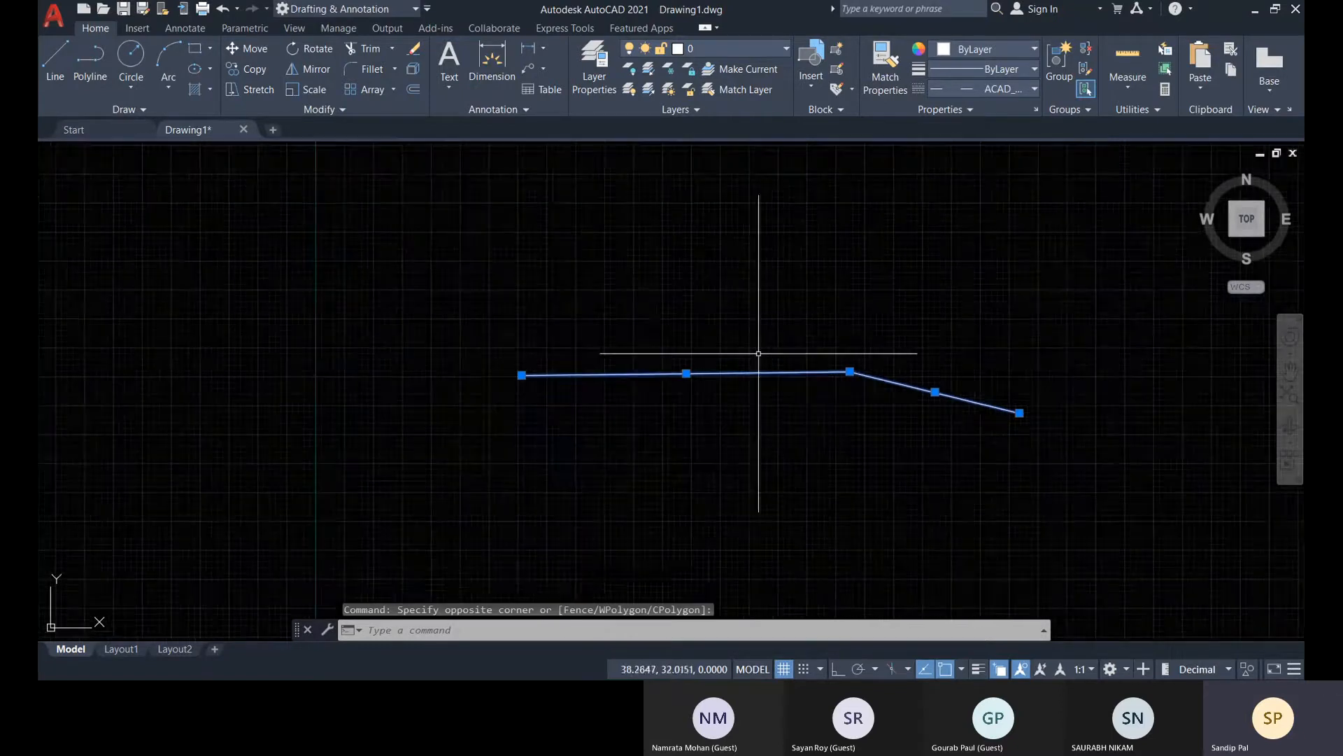
key(Escape)
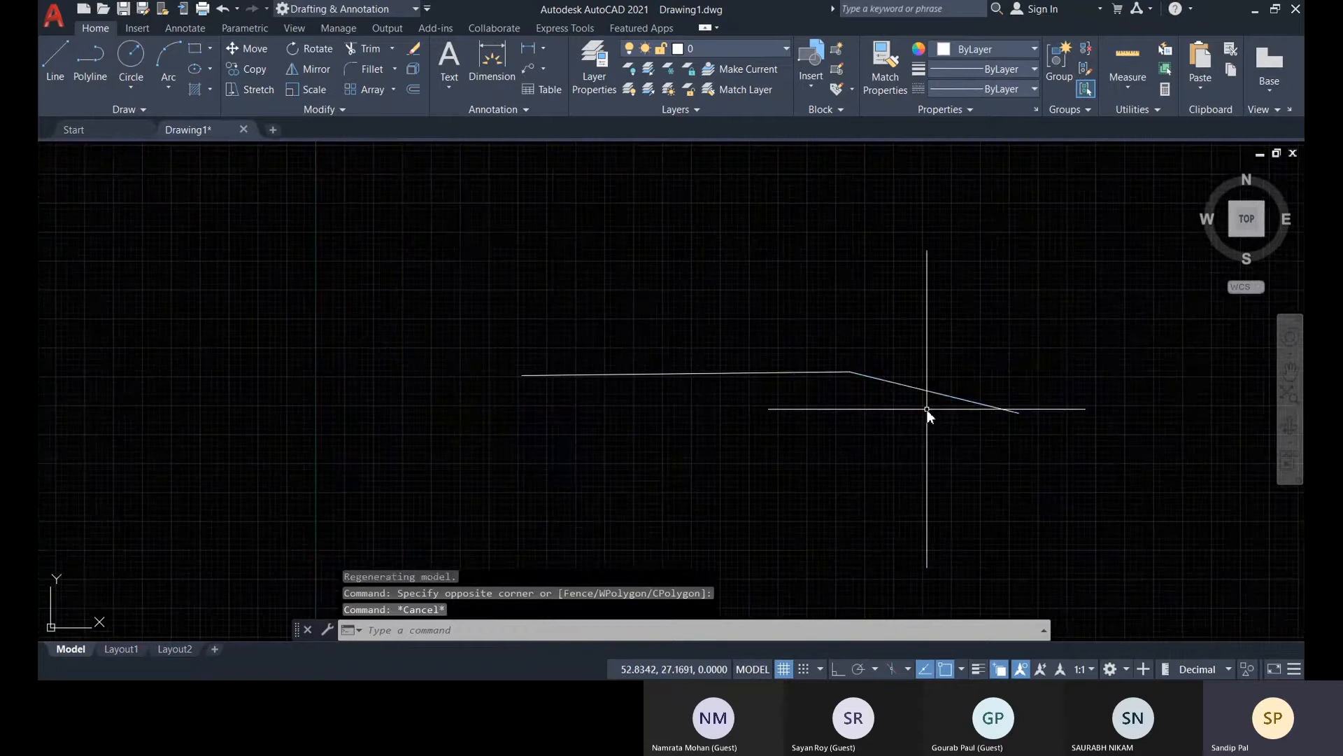
Lower the global linetype scale factor to 0.5 and reduce it further to 0.2
key(Return)
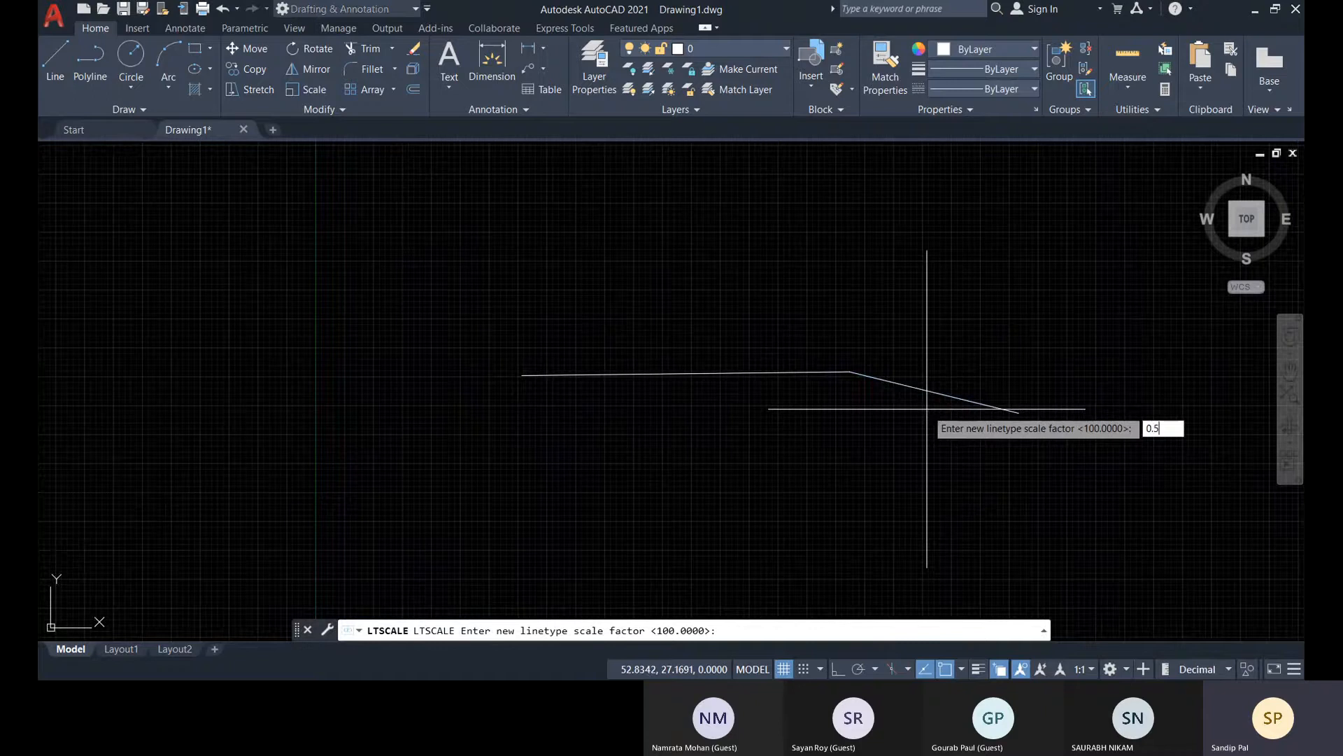
key(Return)
mouse_move(959, 408)
middle_down()
mouse_move(911, 384)
mouse_move(865, 397)
middle_up()
key(Return)
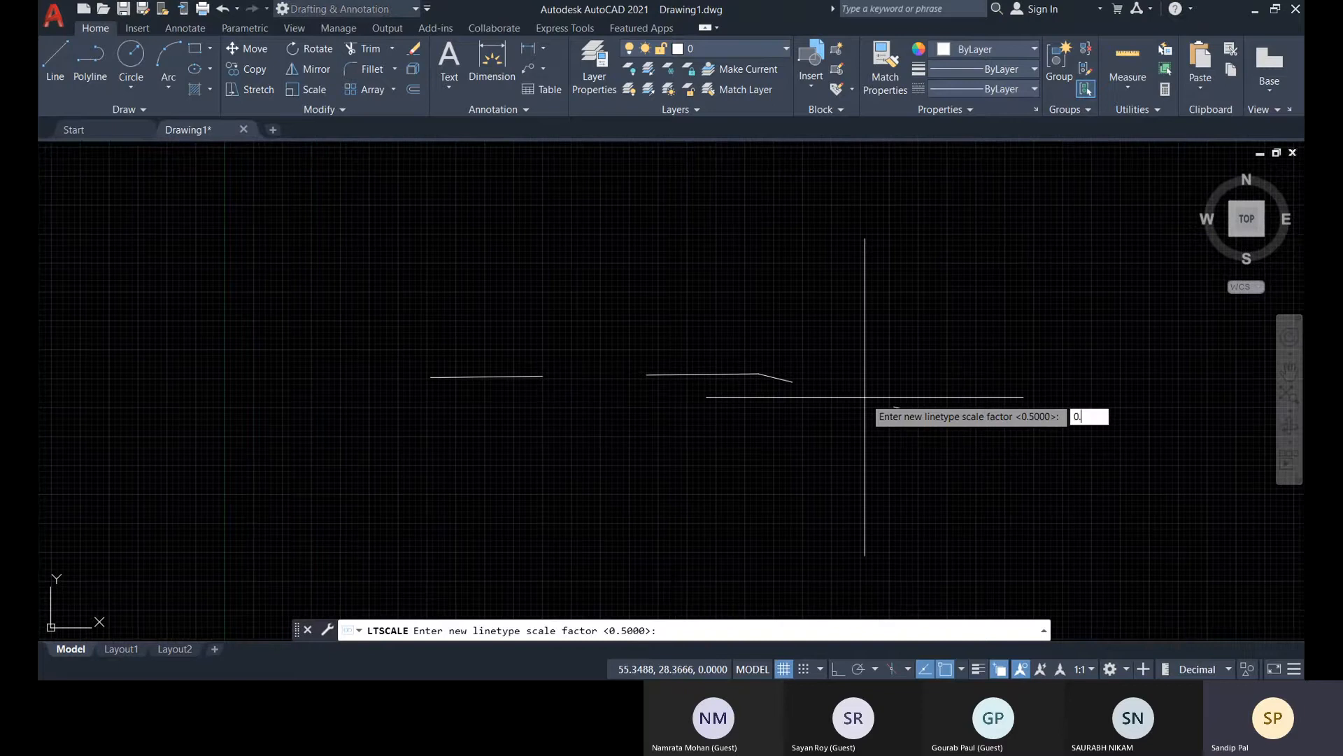
key(Return)
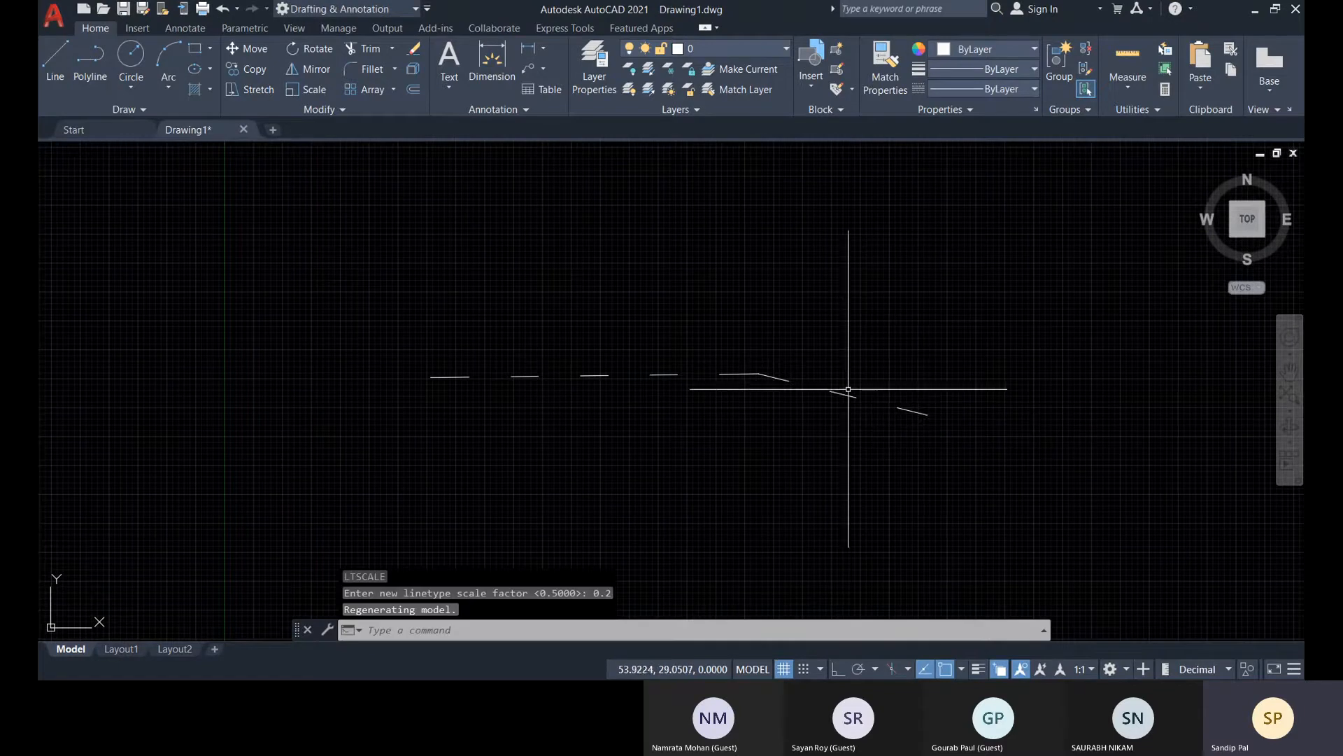
Load the ACAD_ISO07W100 (ISO dot) linetype from acad.lin into the drawing
middle_drag(849, 390, 788, 390)
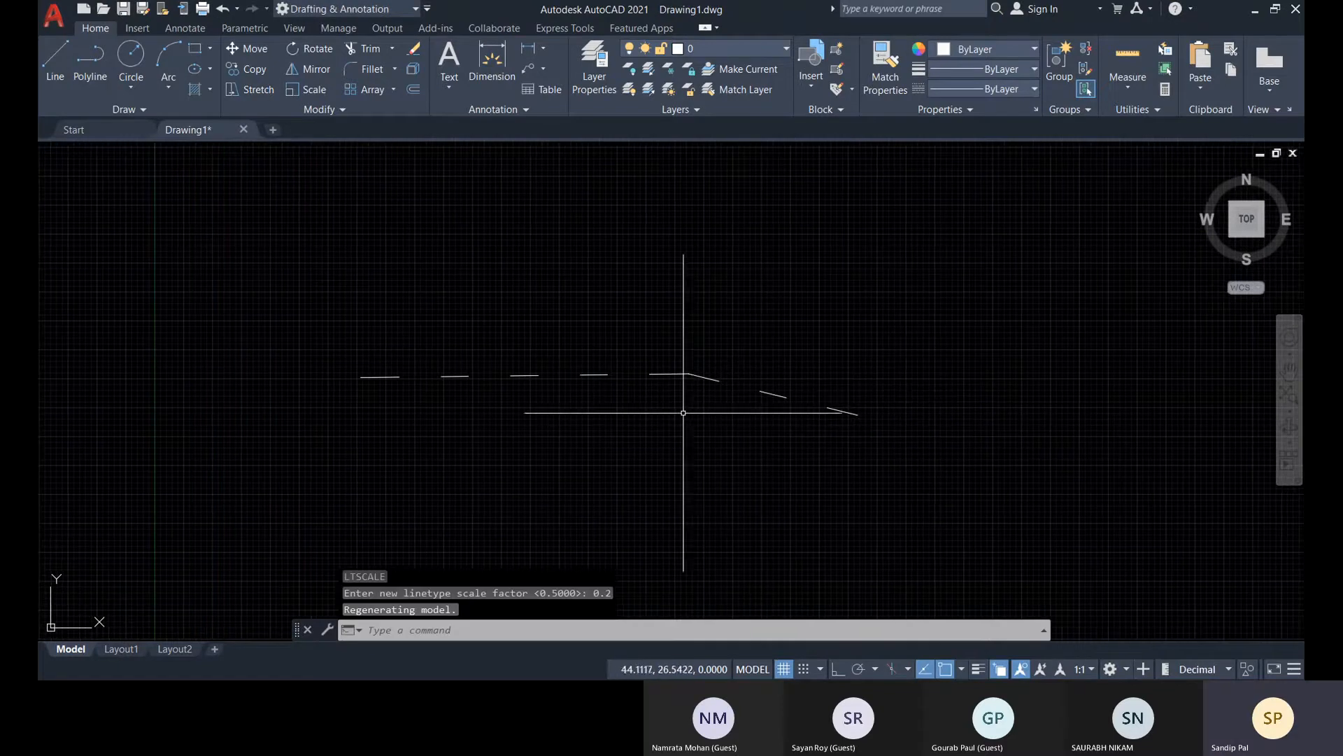
click(935, 459)
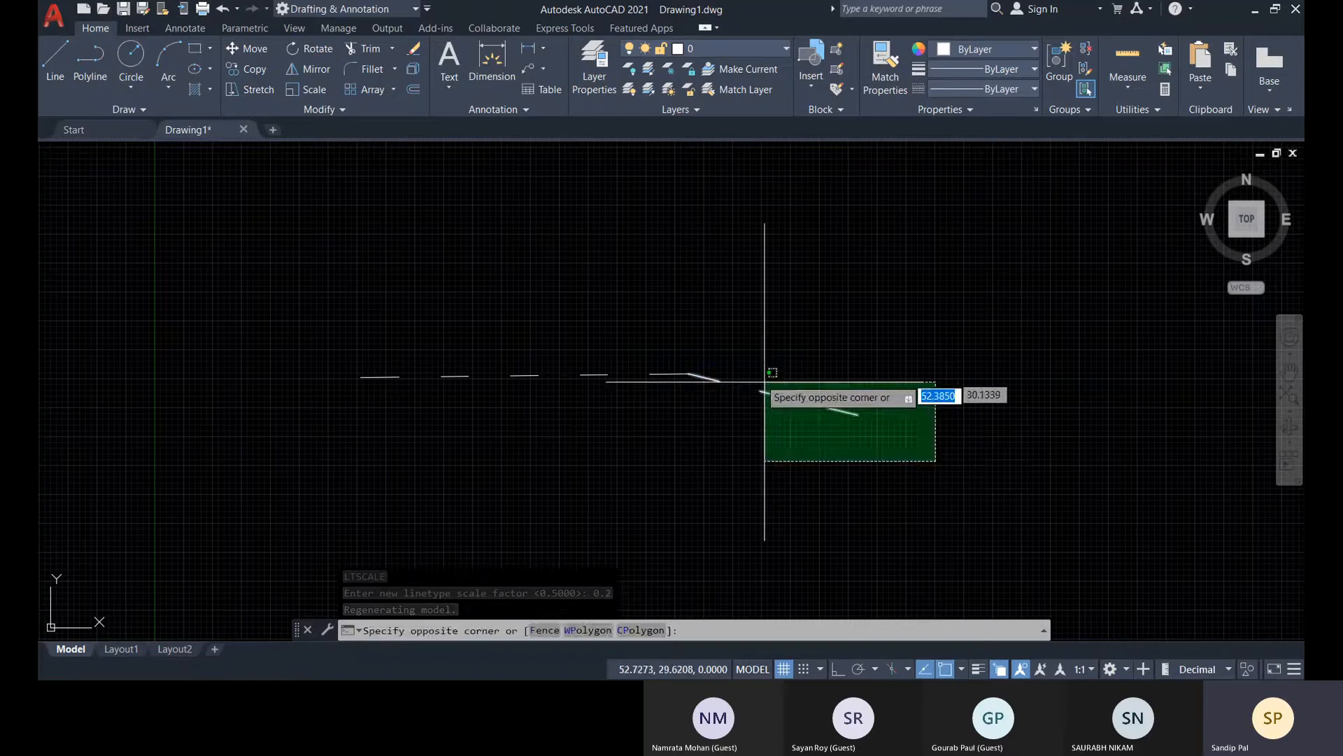
click(710, 351)
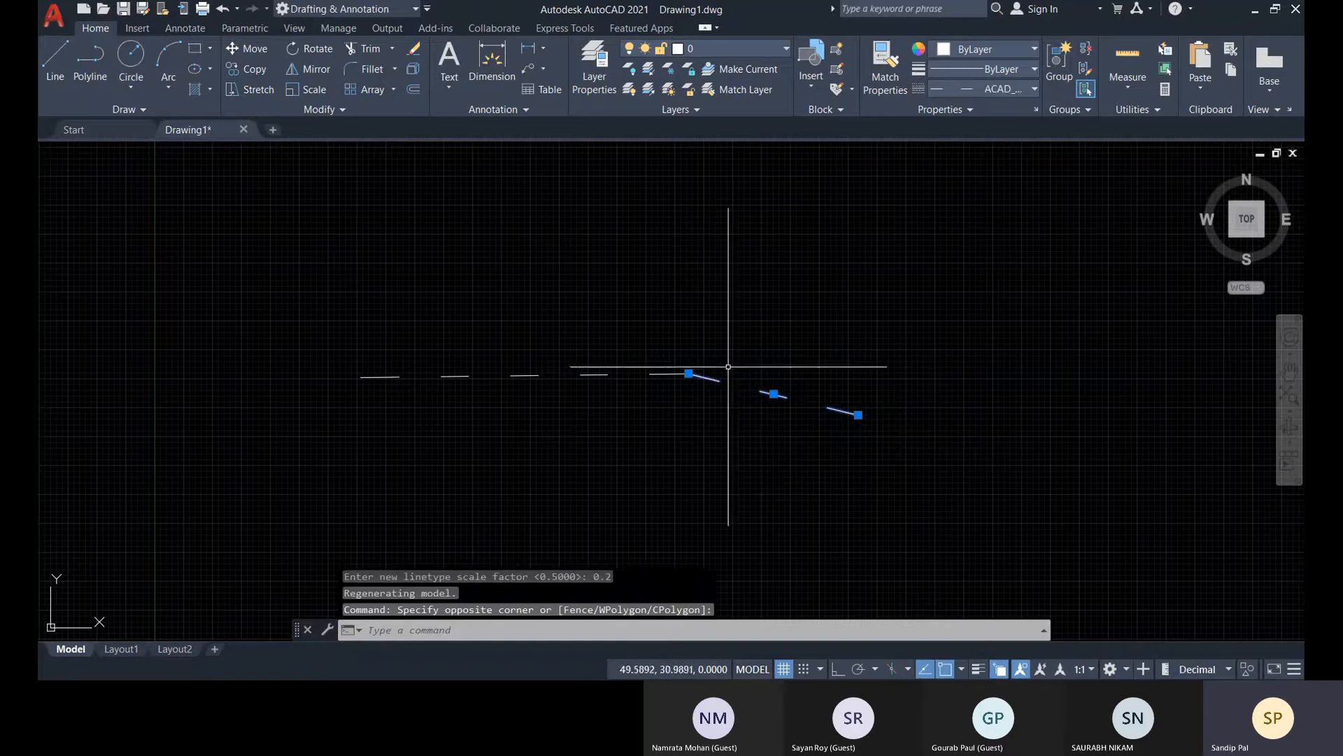
click(972, 111)
click(1033, 89)
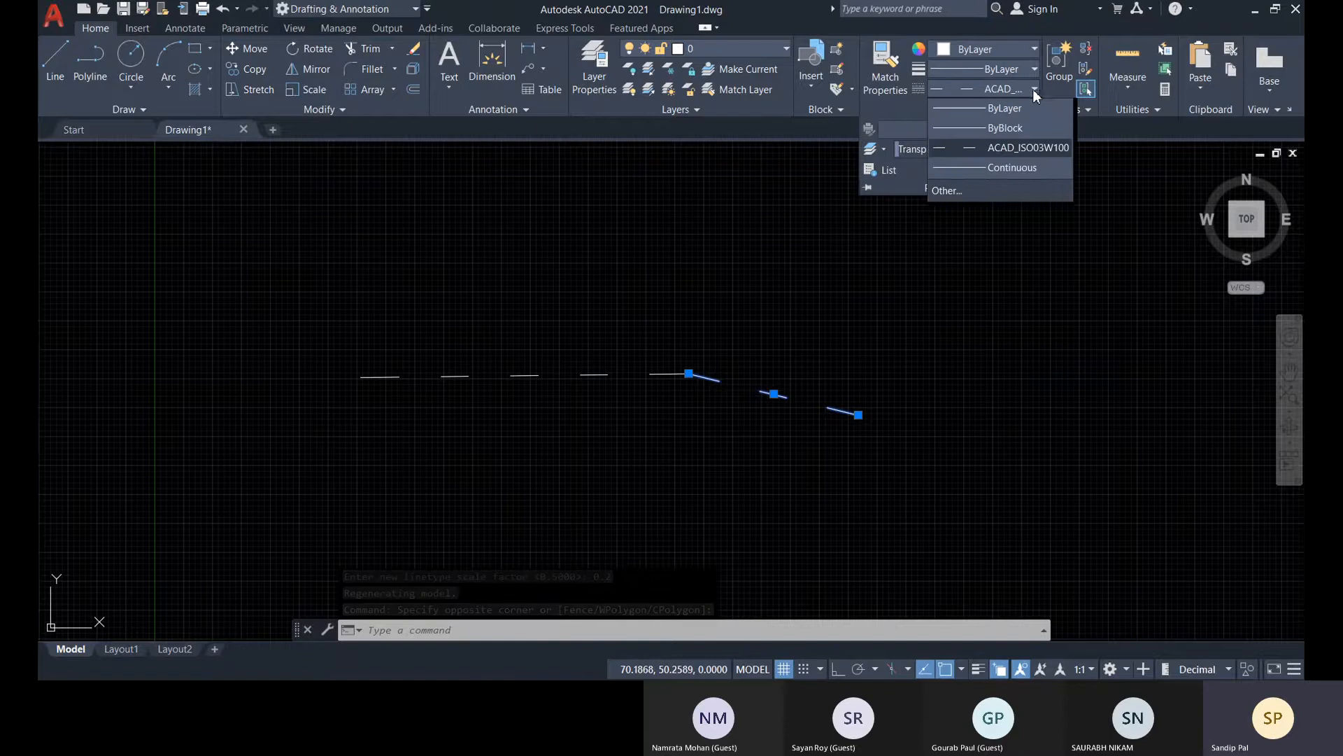
click(959, 195)
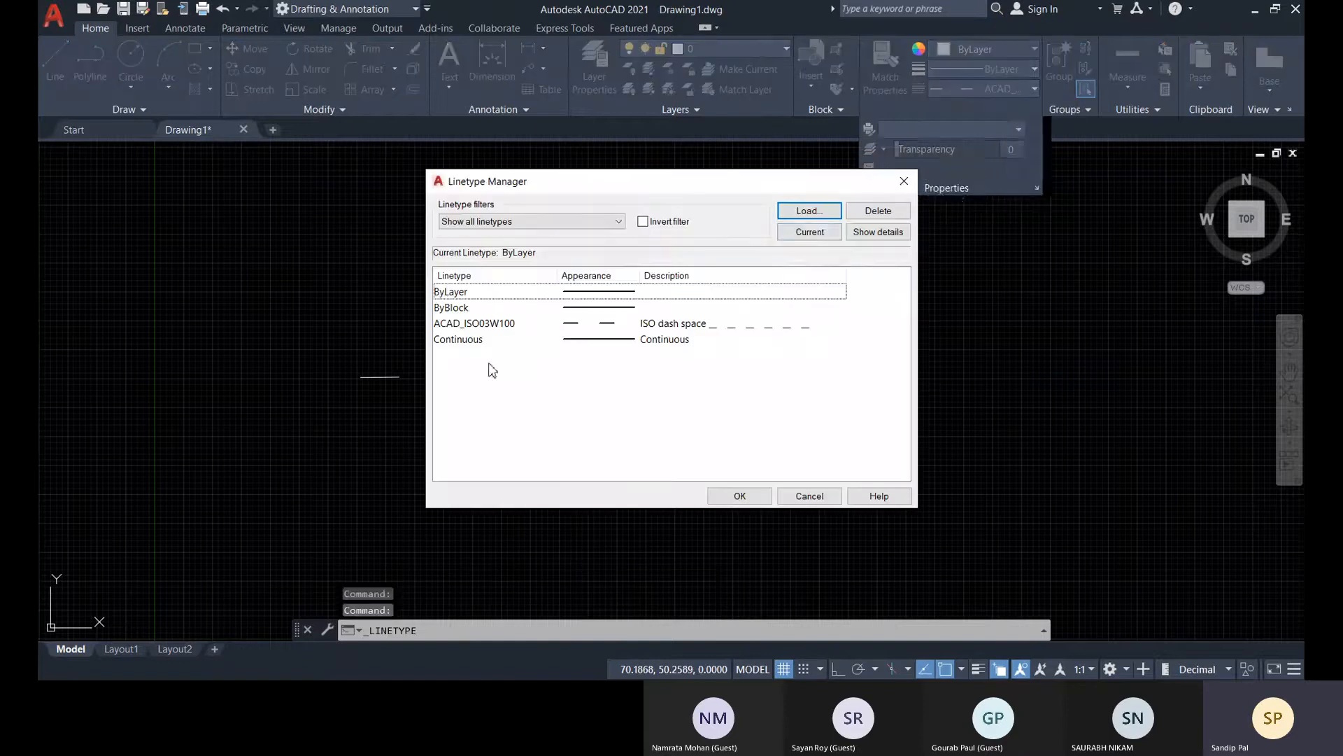
click(808, 210)
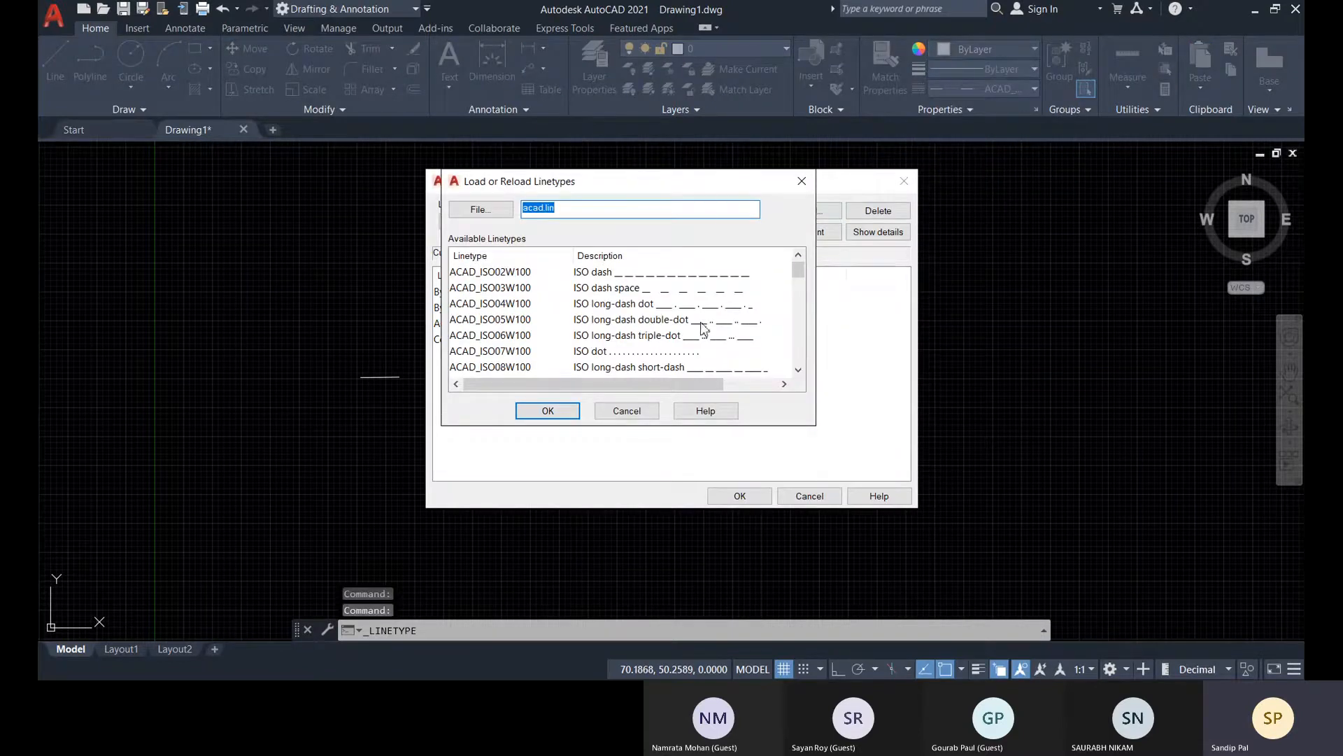
click(606, 352)
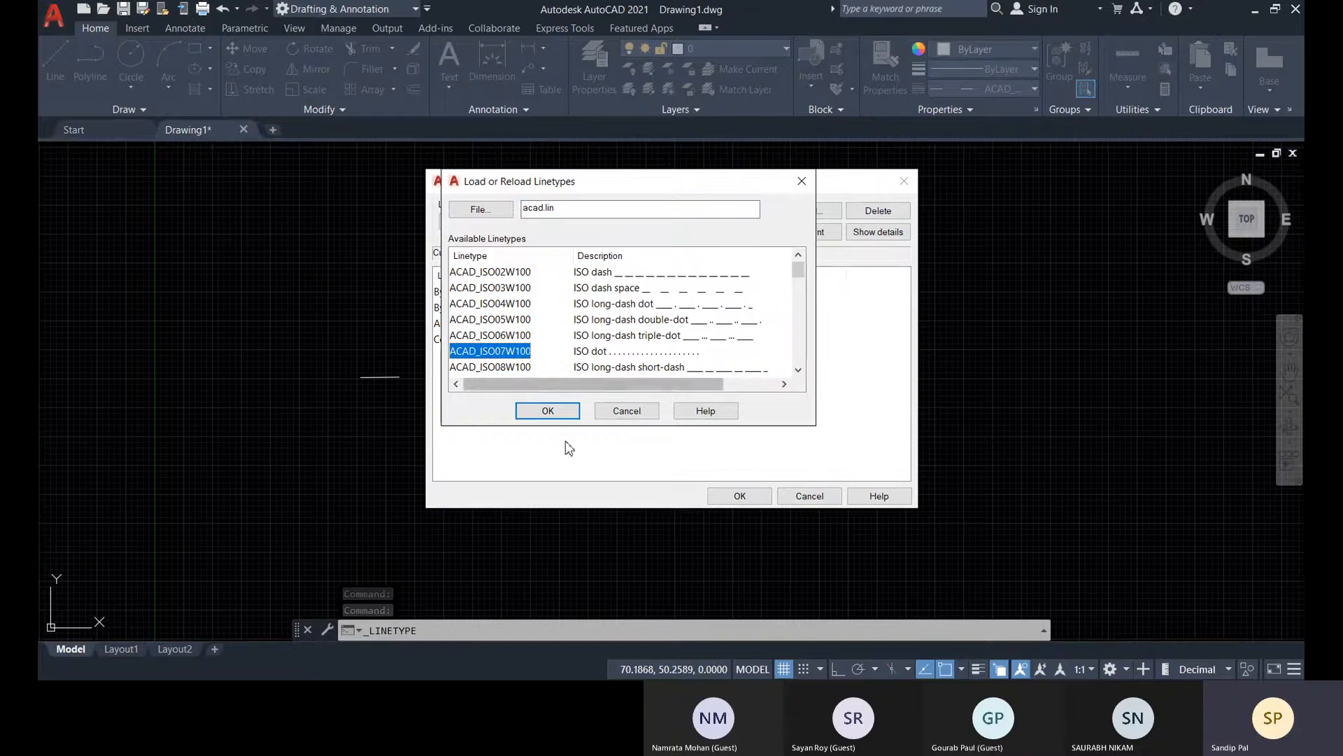
click(548, 411)
click(738, 496)
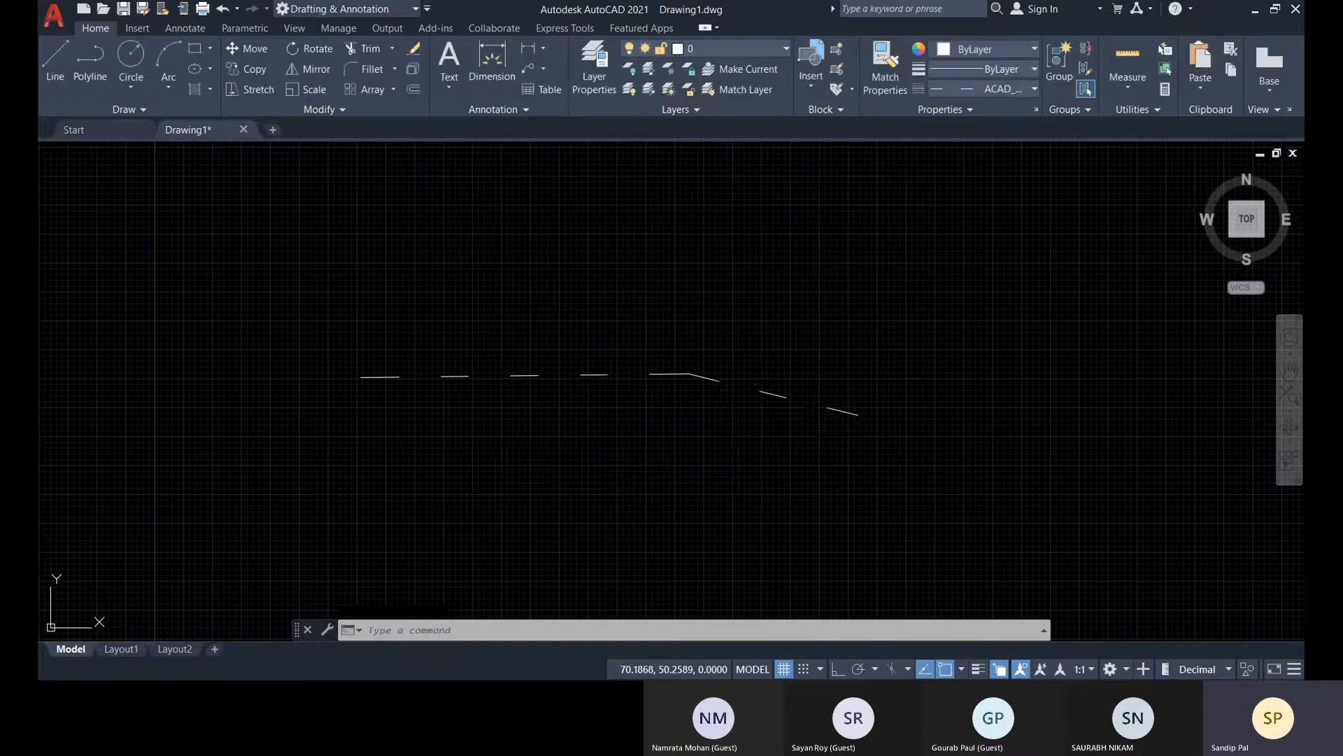
Assign the ACAD_ISO07W100 dotted linetype to the sloping line segment
click(876, 458)
click(826, 360)
click(1011, 91)
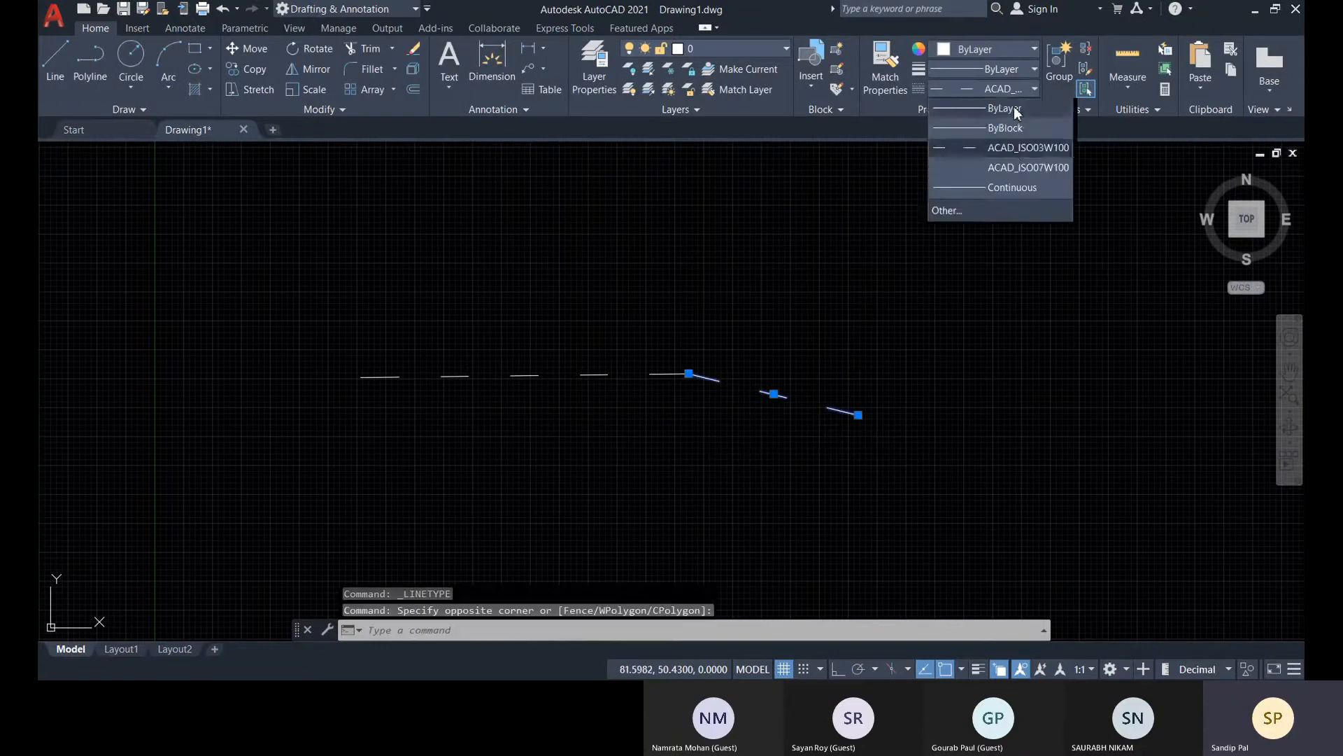
click(986, 168)
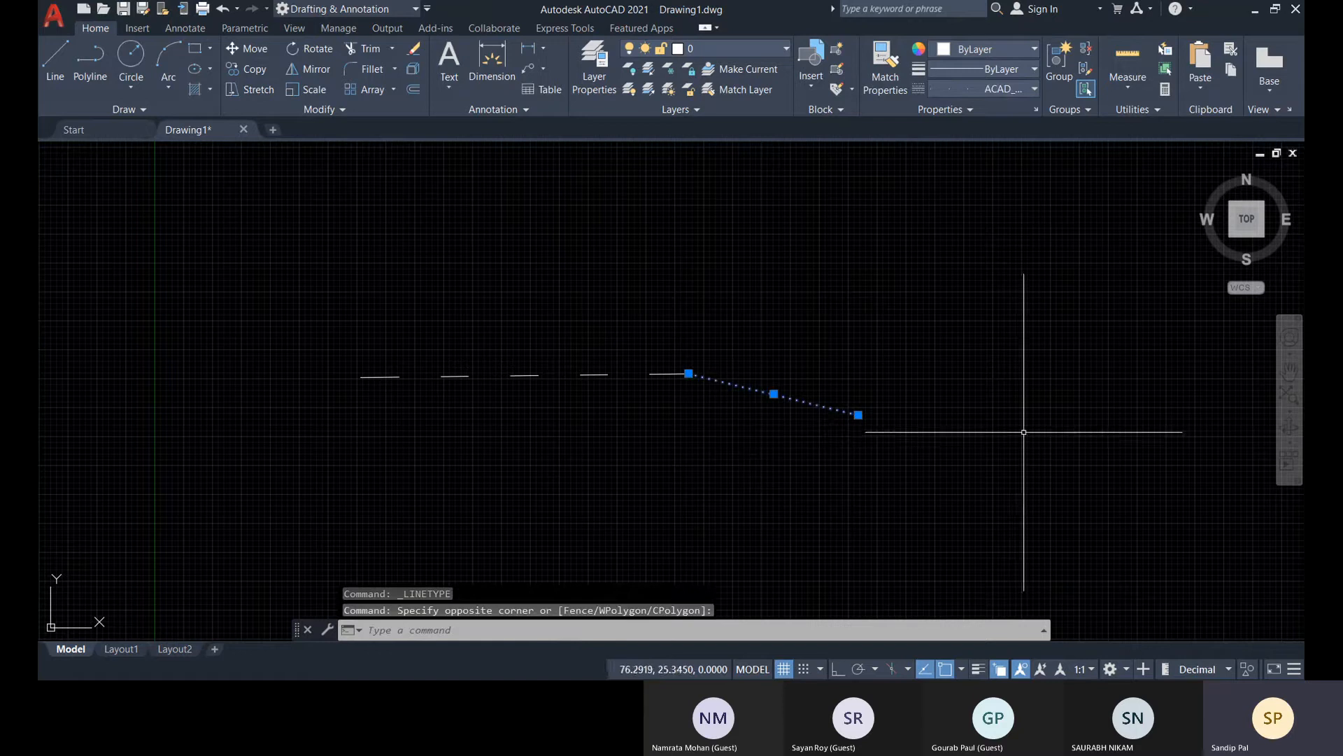
key(Escape)
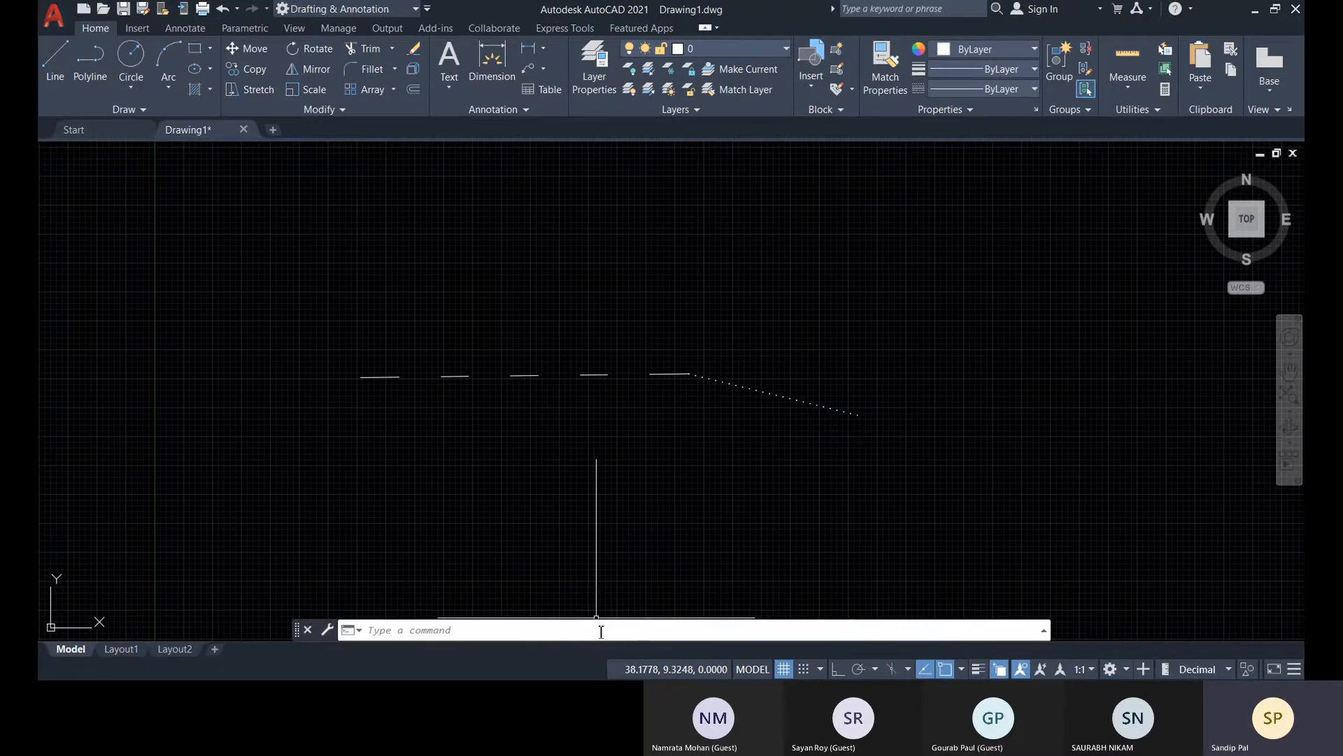
Try a global linetype scale factor of 0.5 on both lines and undo it
click(595, 375)
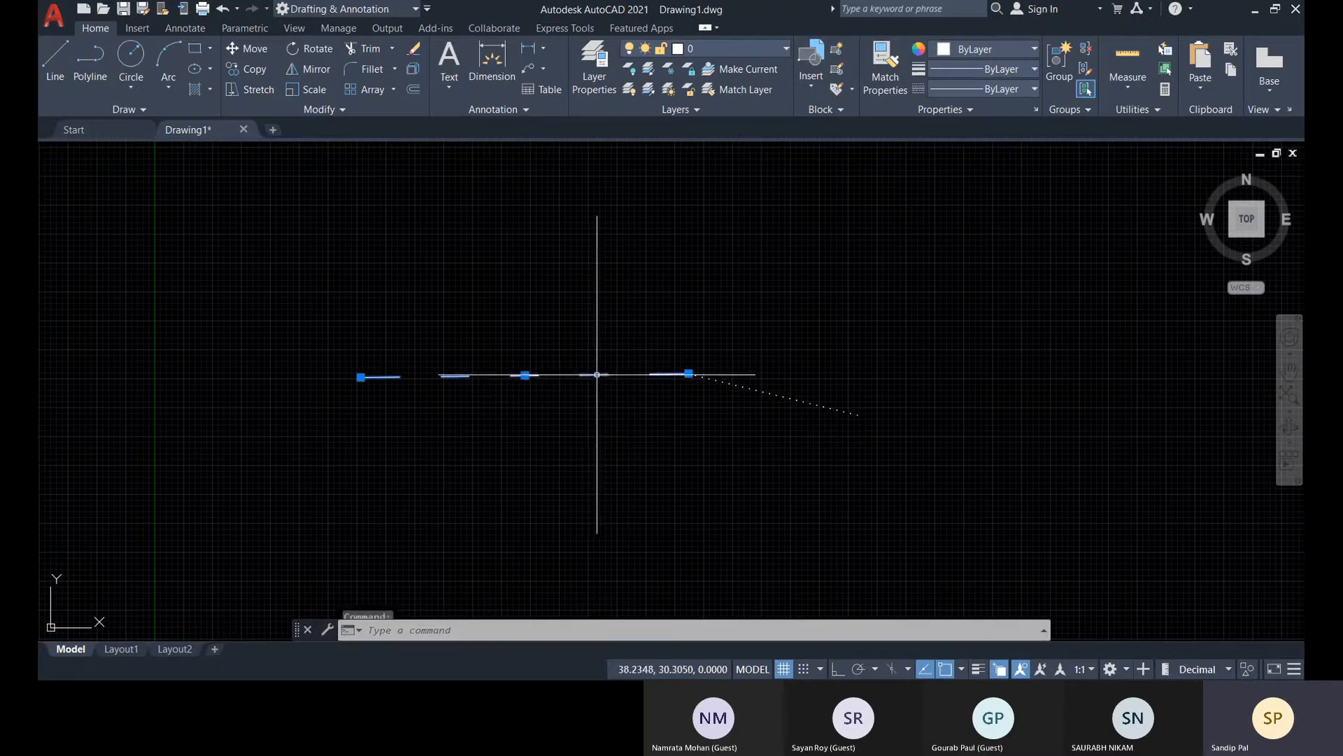
key(Escape)
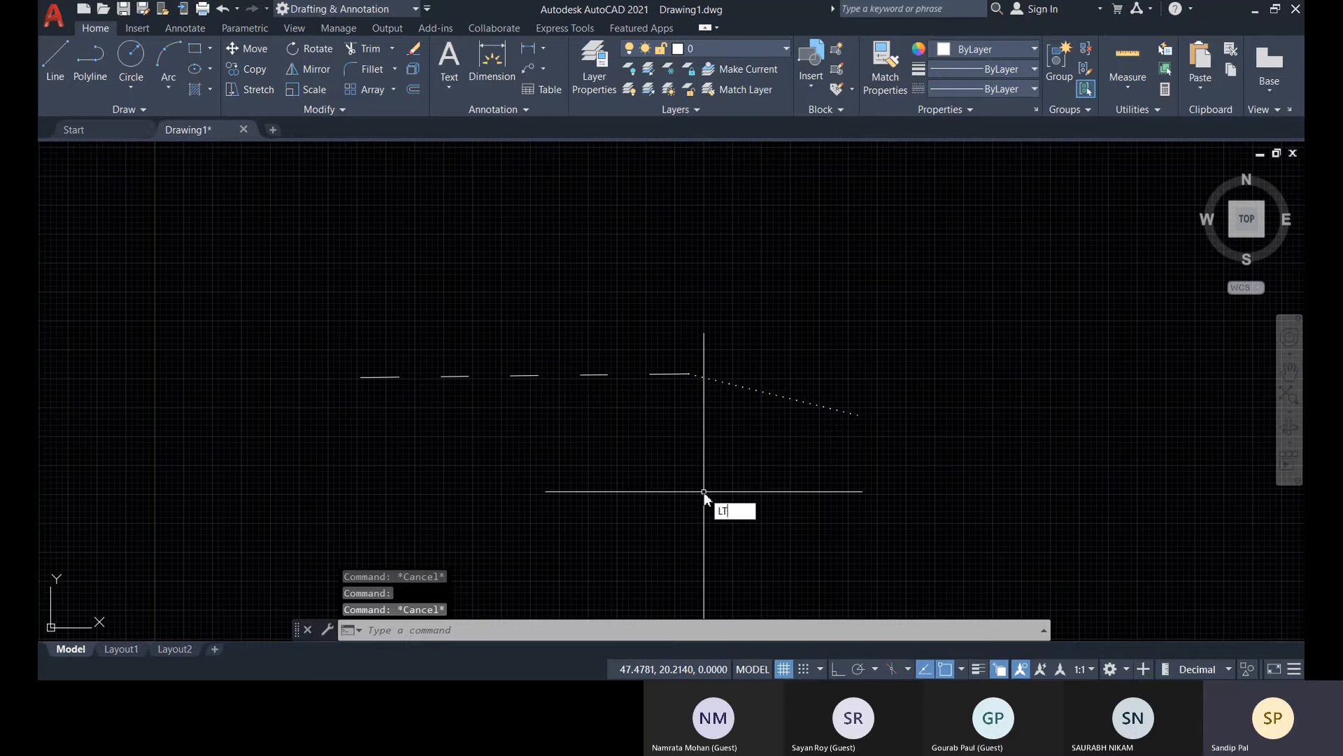
key(Return)
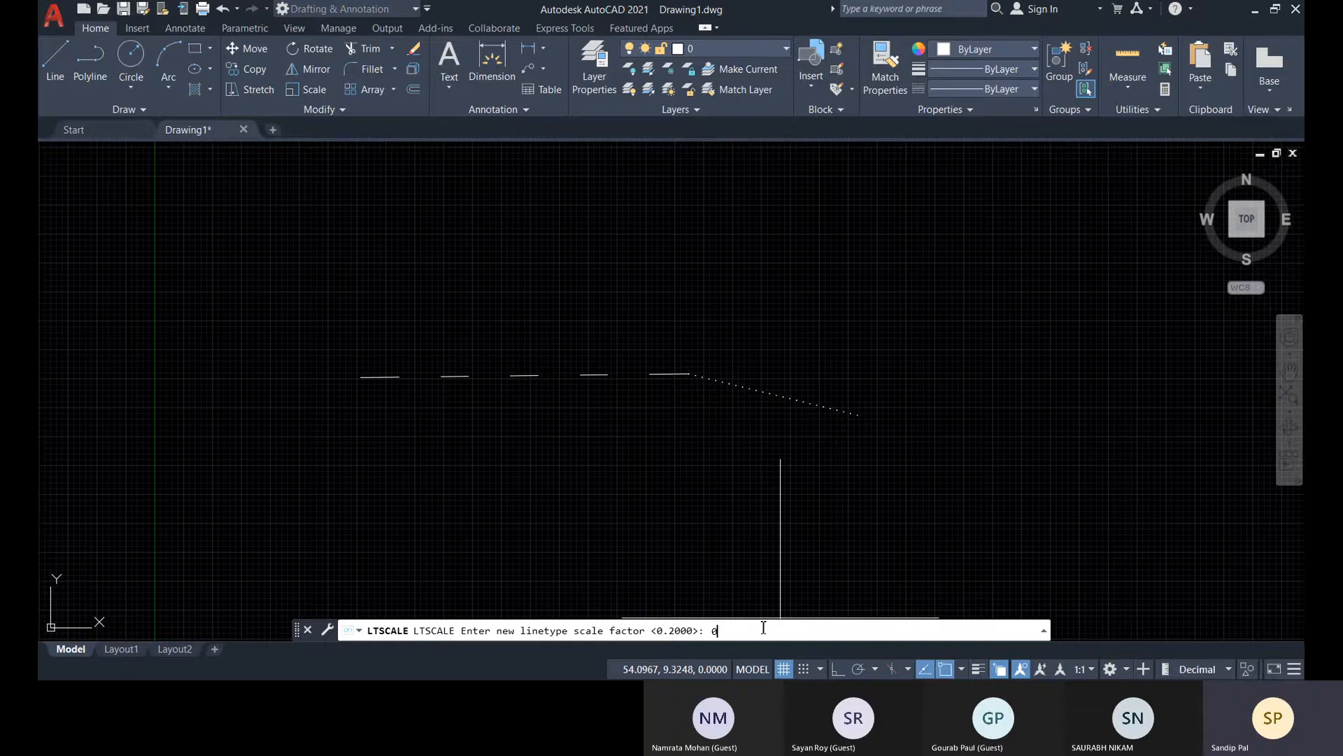
text(0.5)
key(Return)
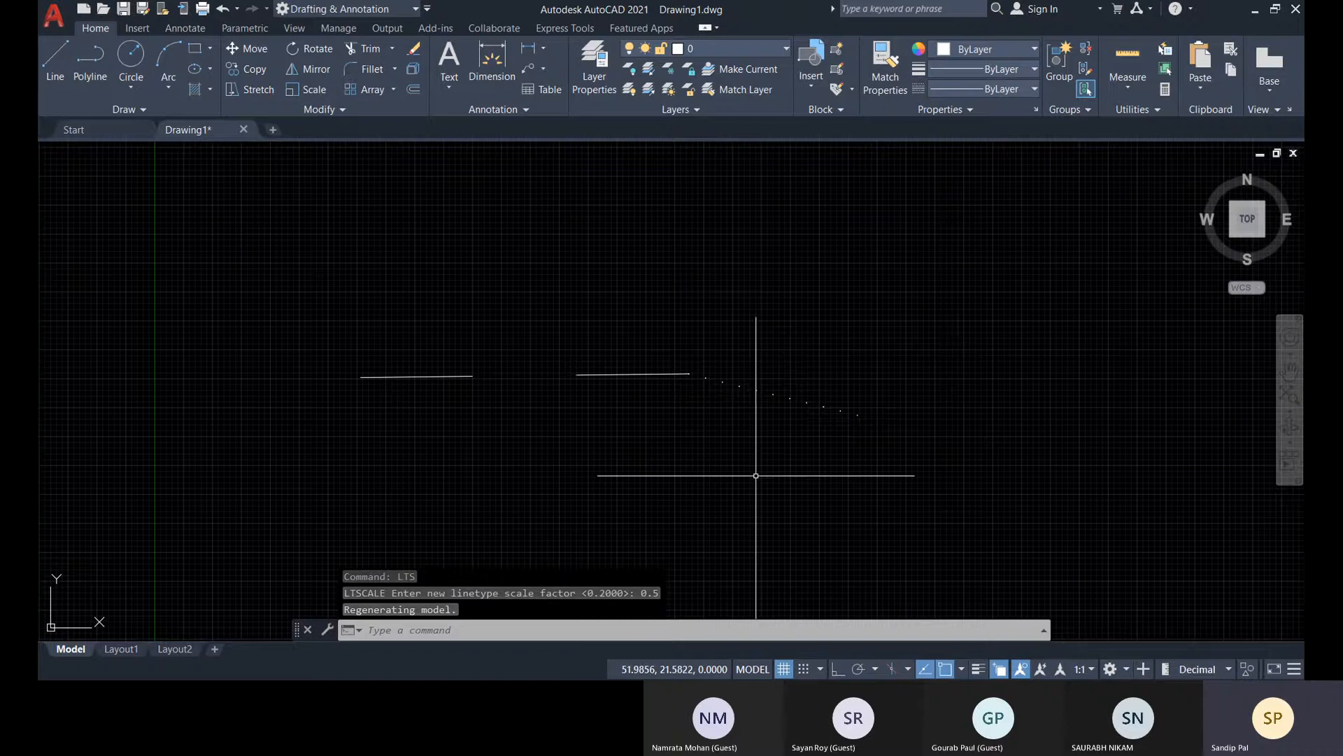
key(ctrl+z)
Increase the individual linetype scale of only the sloping dotted line through its object properties
click(746, 385)
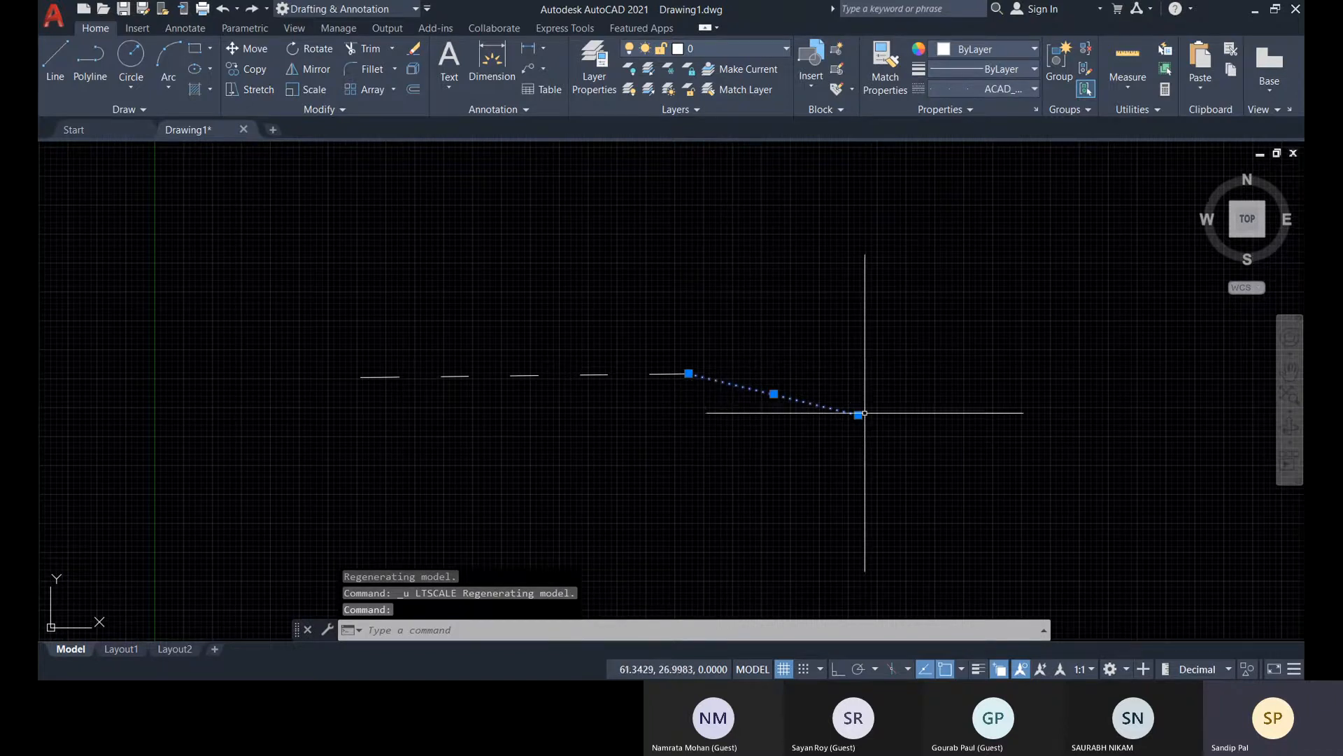
key(ctrl+1)
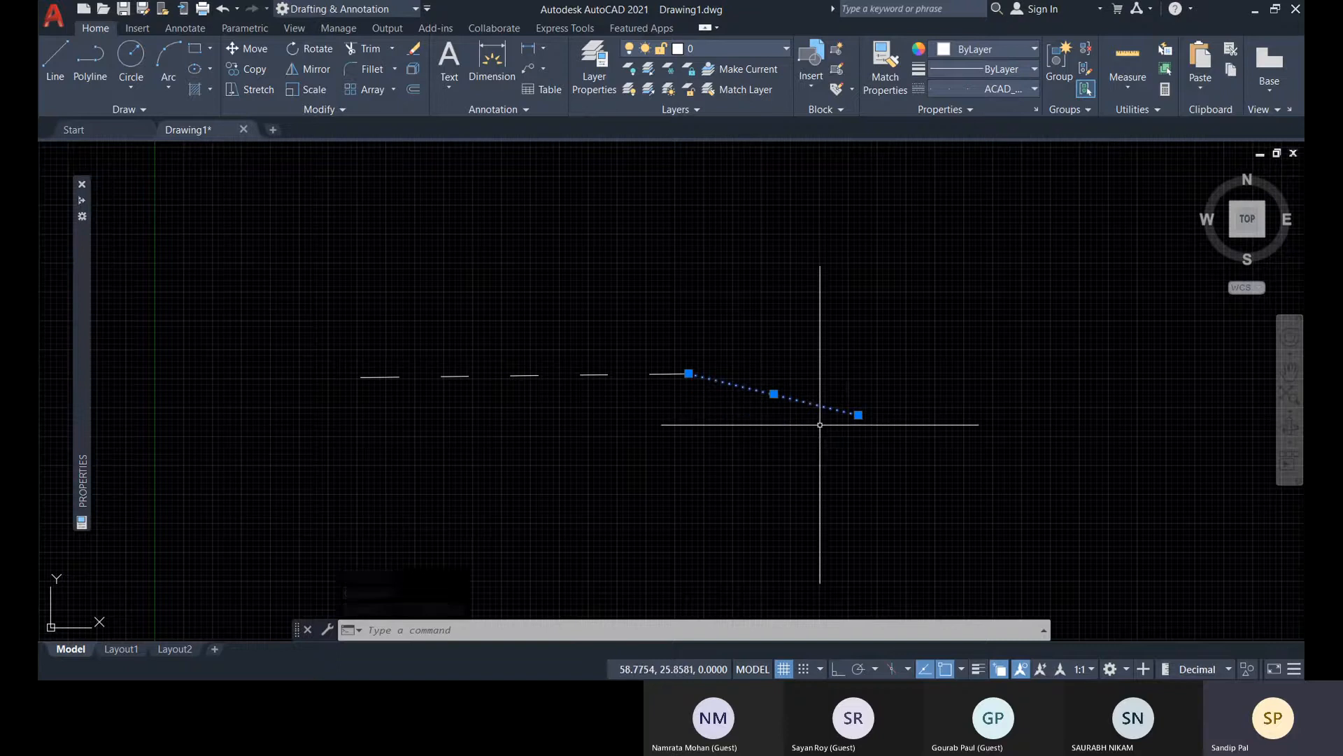
mouse_move(86, 341)
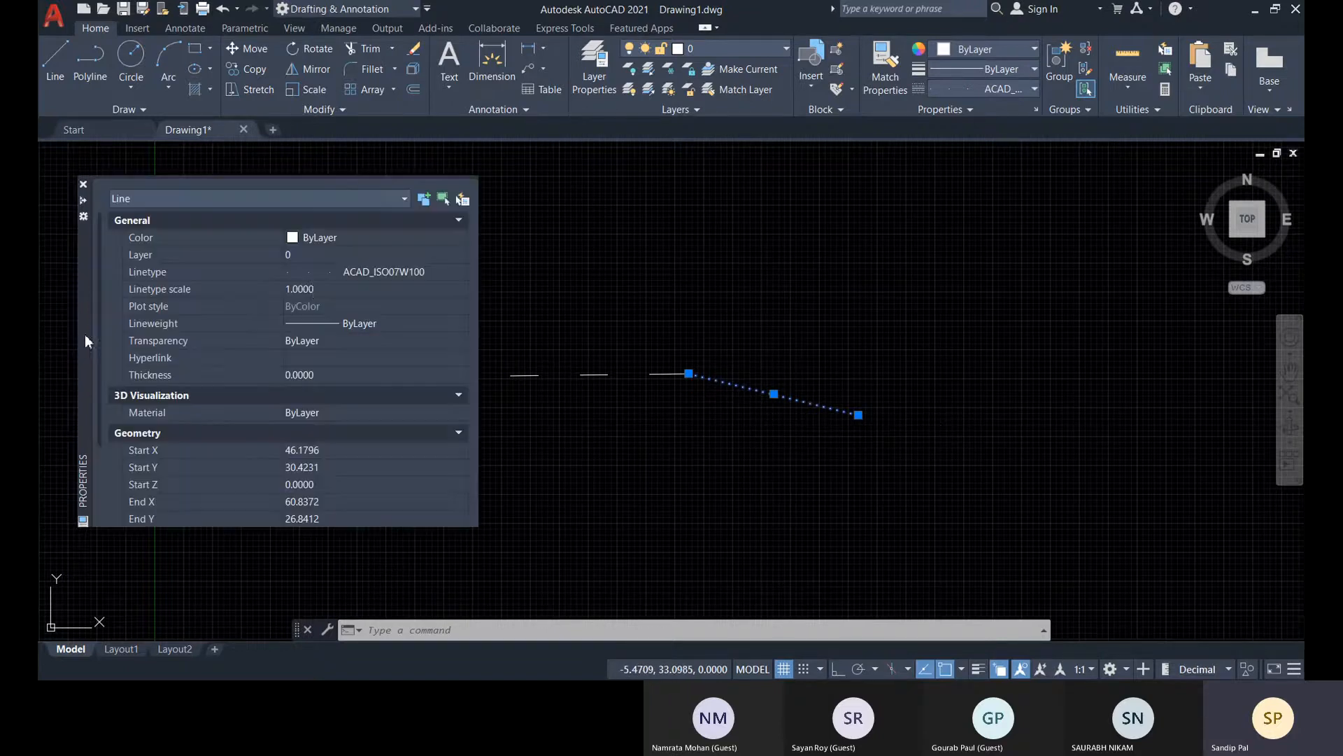
click(326, 289)
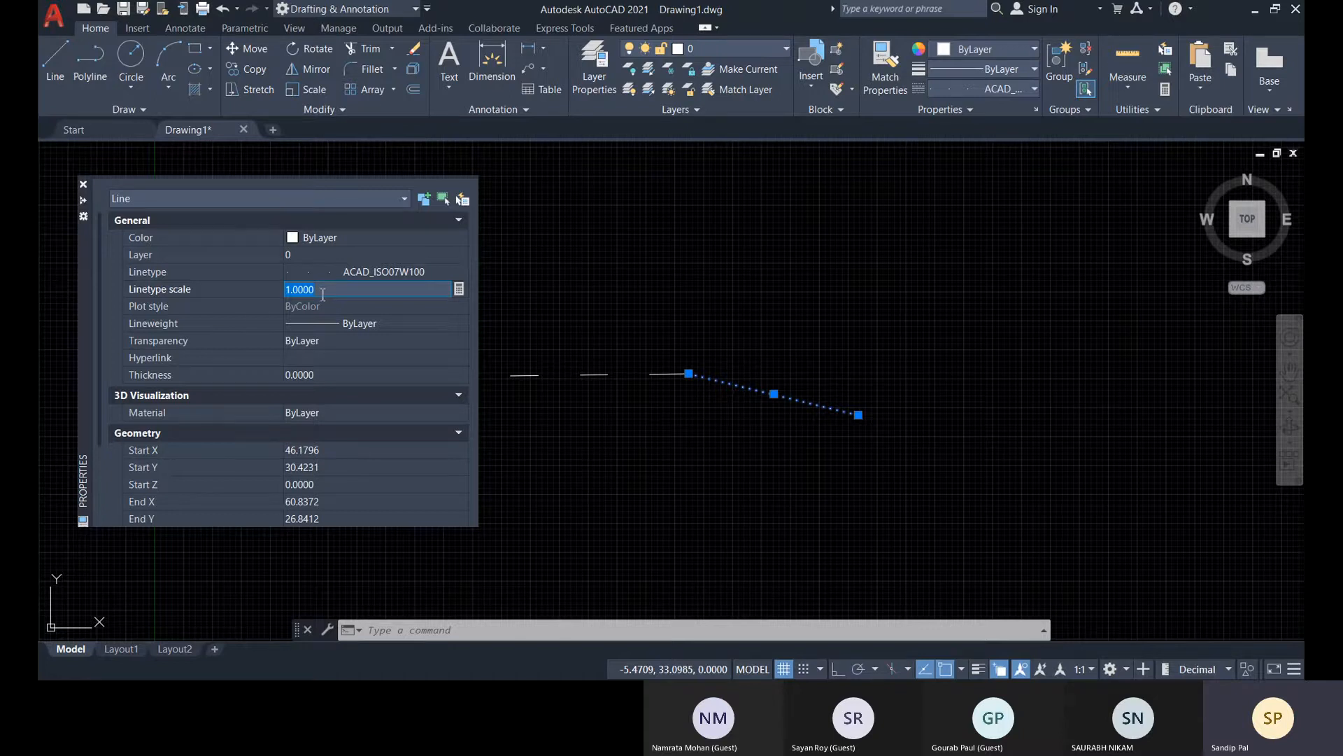
text(1.5)
key(Return)
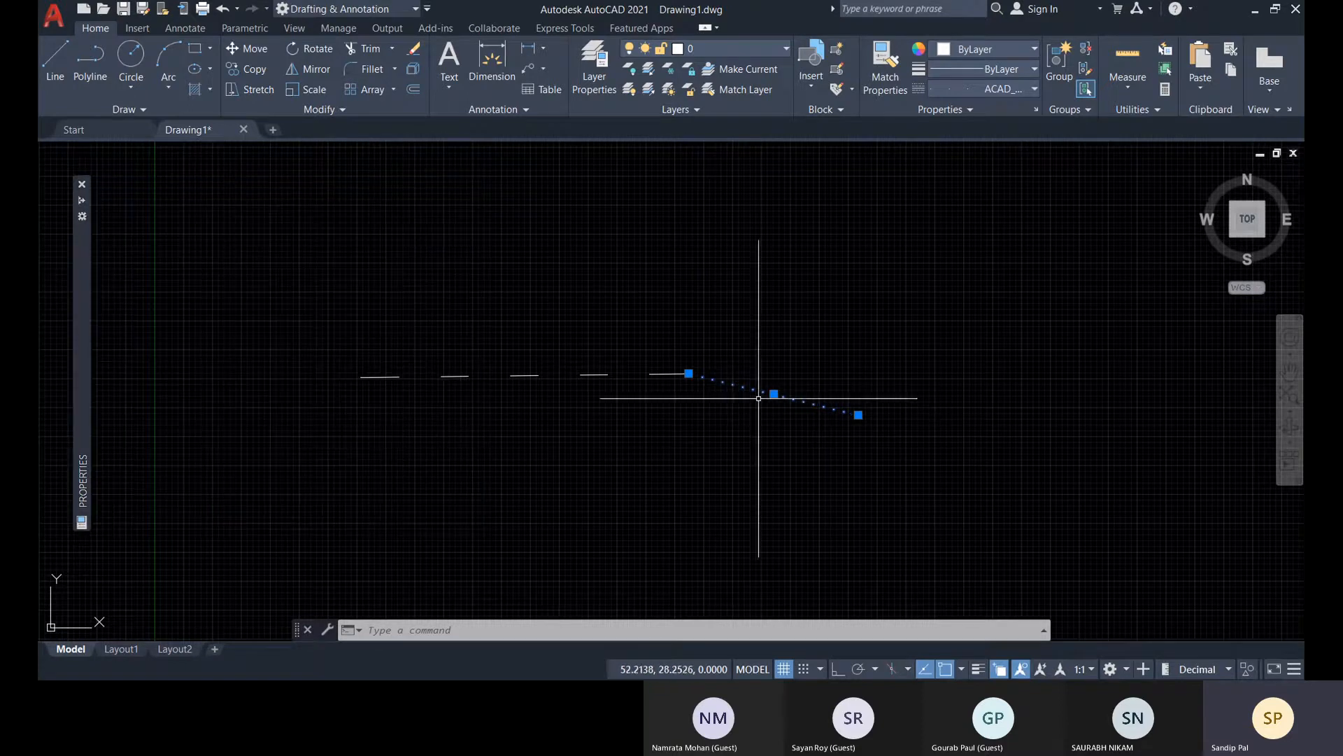
click(84, 185)
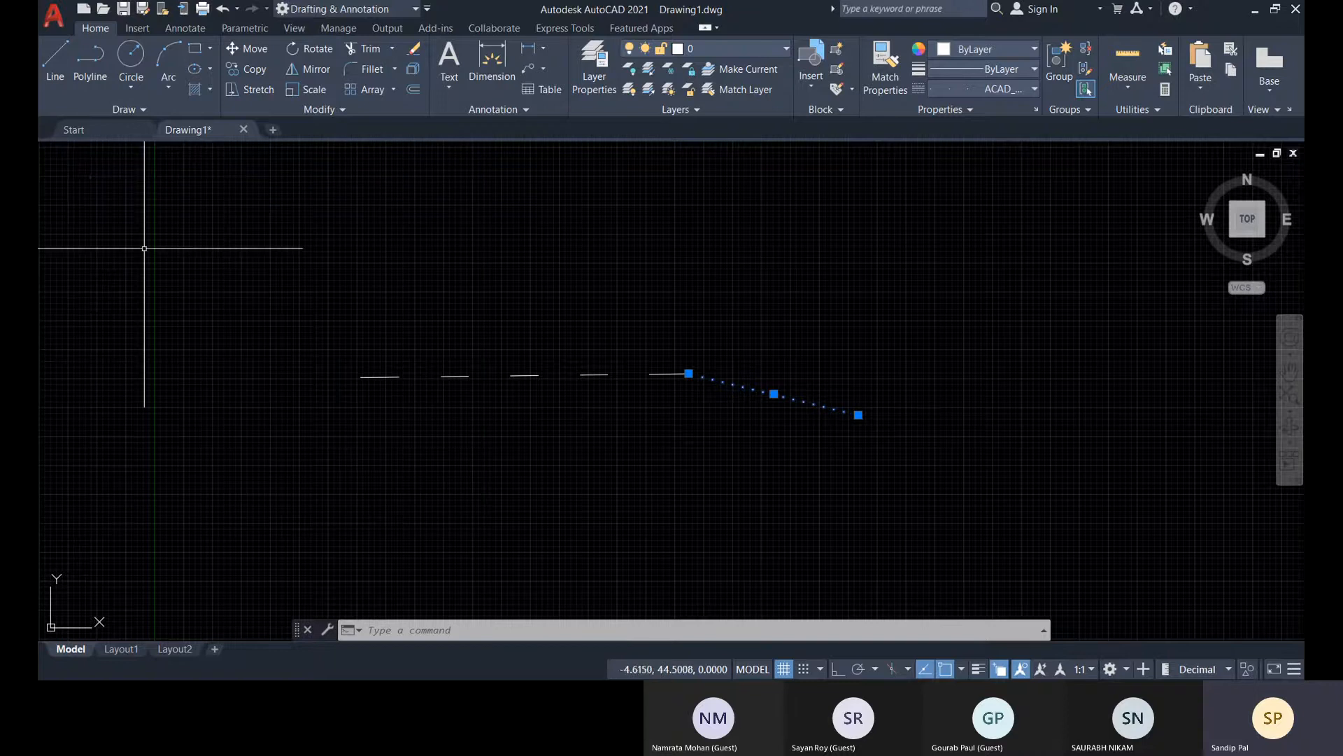
key(Escape)
Delete both the dashed line and the sloping dotted line from the drawing
middle_drag(530, 374, 563, 368)
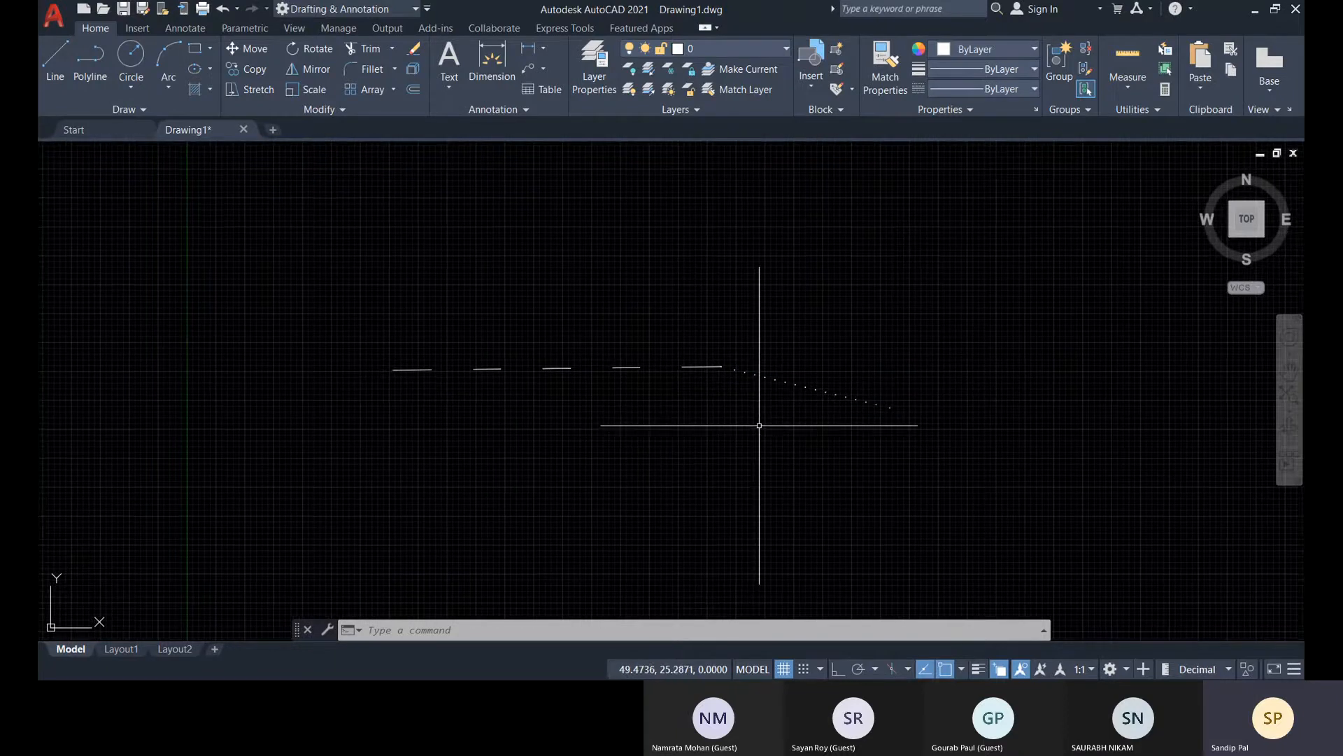
click(954, 446)
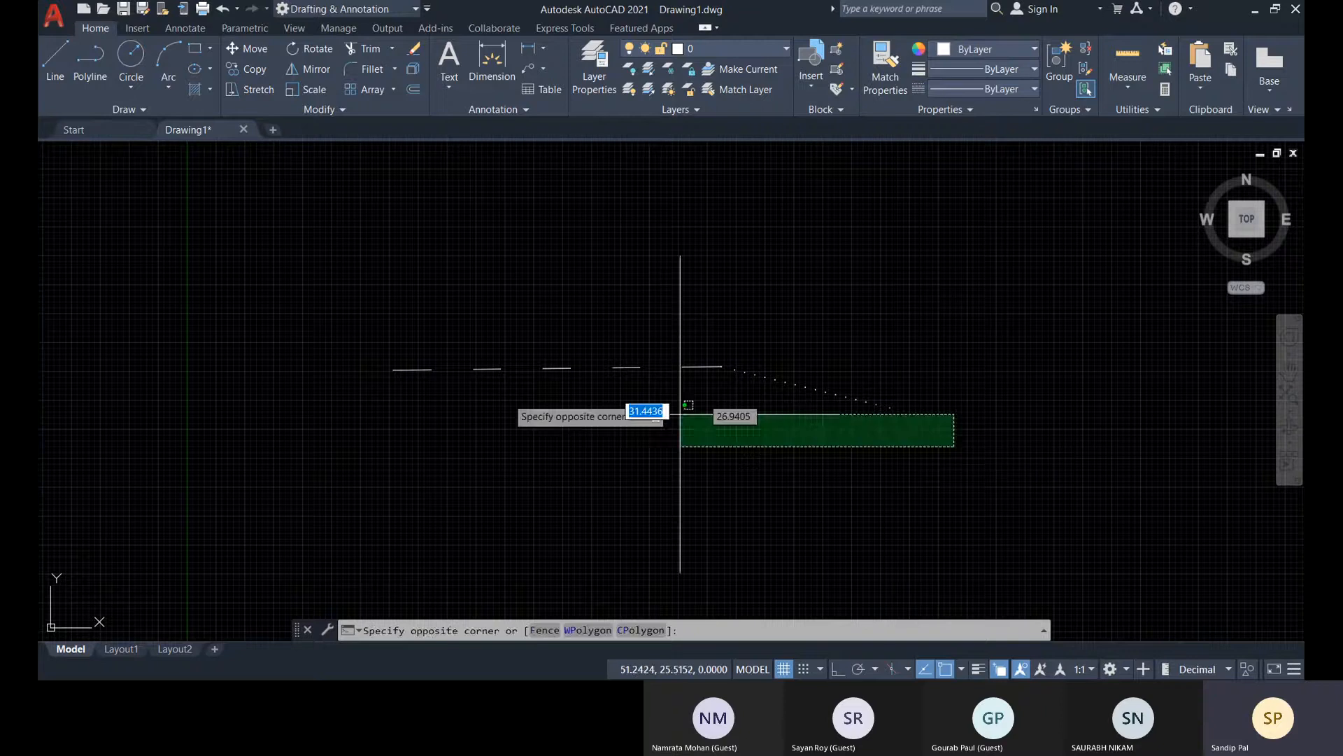
click(277, 322)
key(Delete)
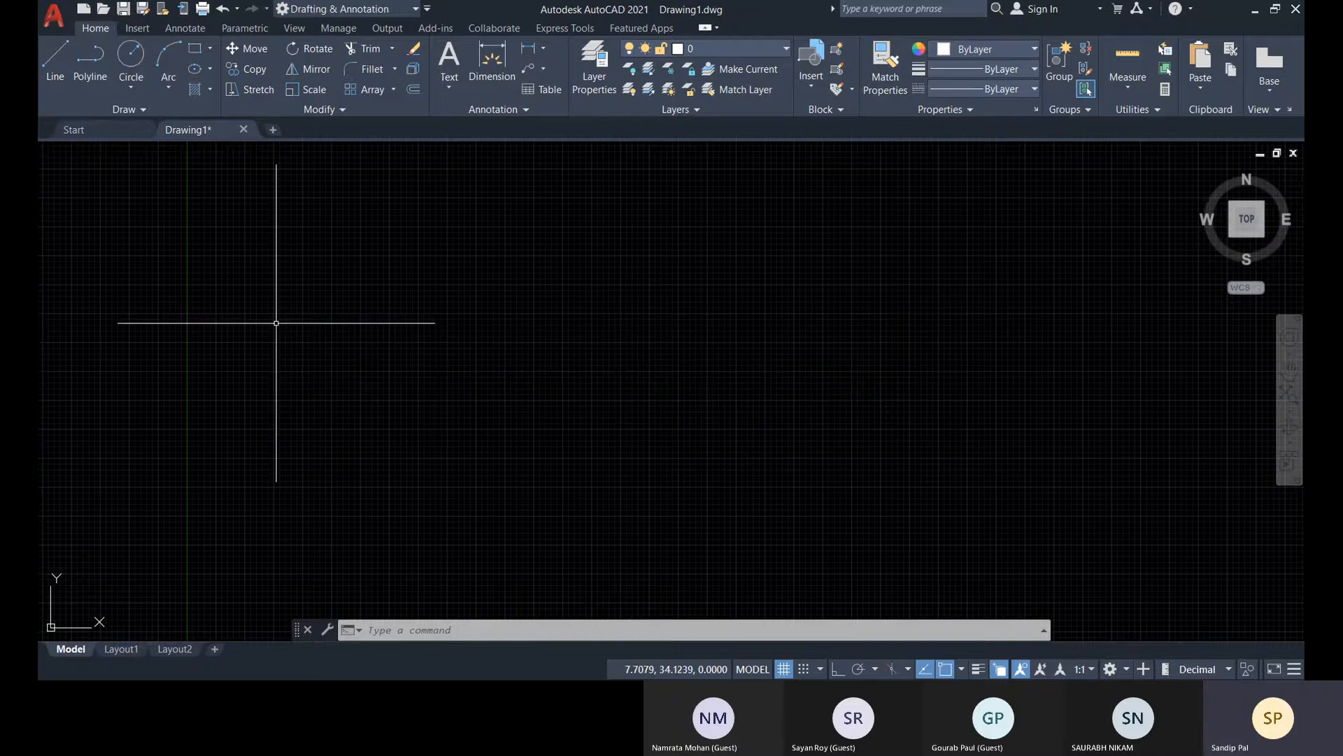
Draw an upright rectangle just above and to the right of the origin
scroll(349, 383, down, 5)
middle_drag(458, 389, 453, 446)
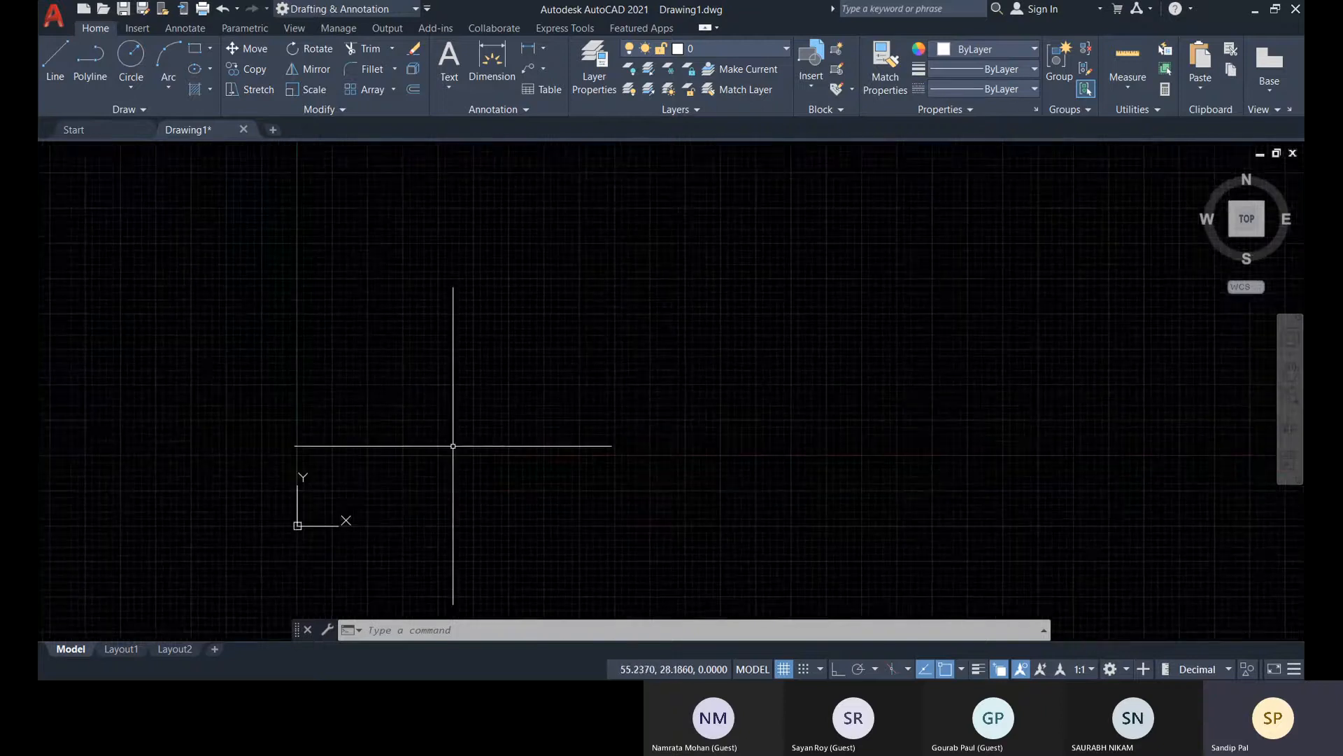
middle_drag(319, 343, 408, 345)
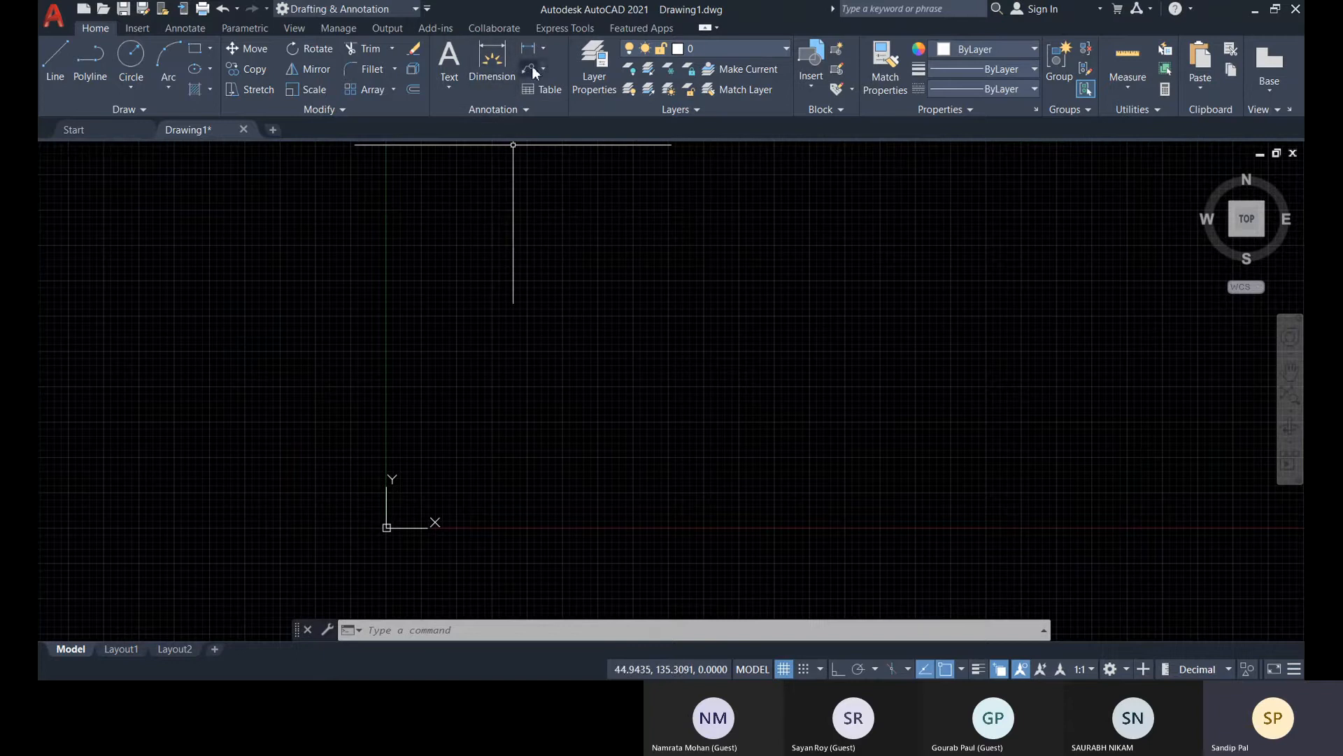
click(194, 50)
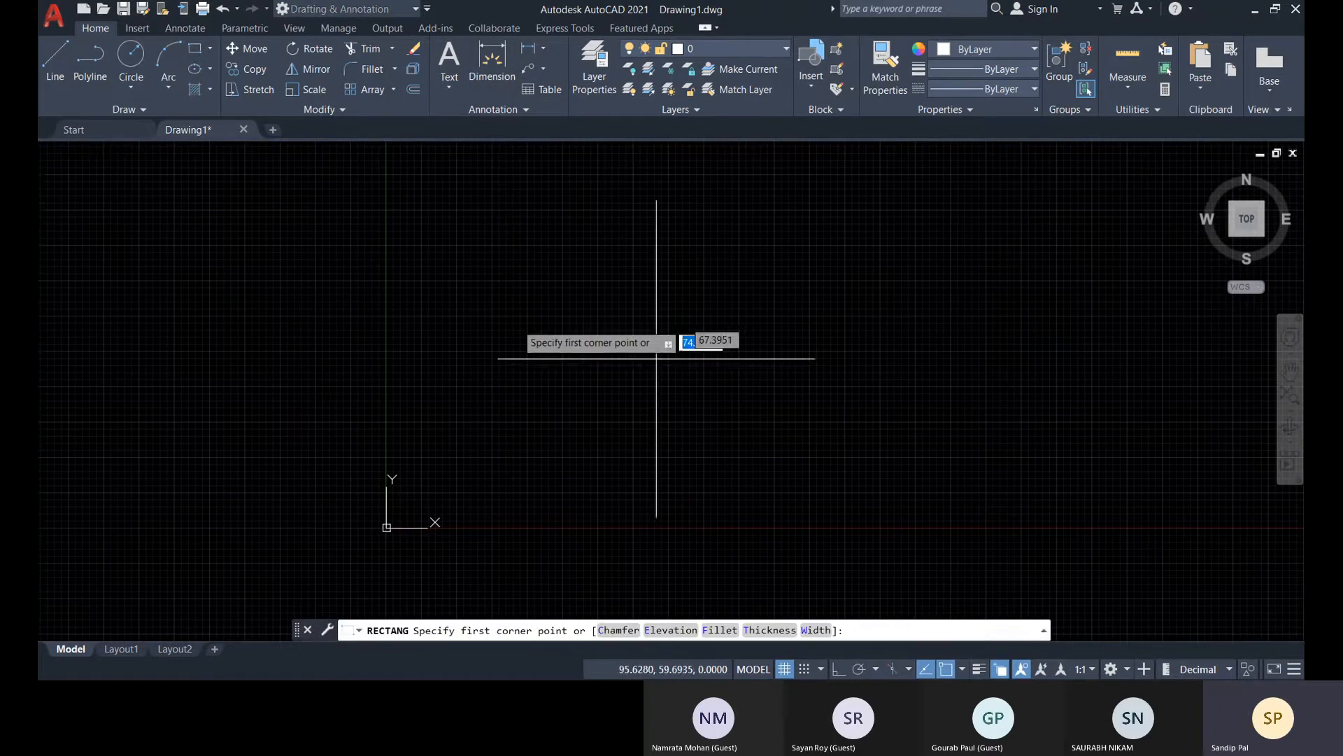
click(396, 277)
click(509, 445)
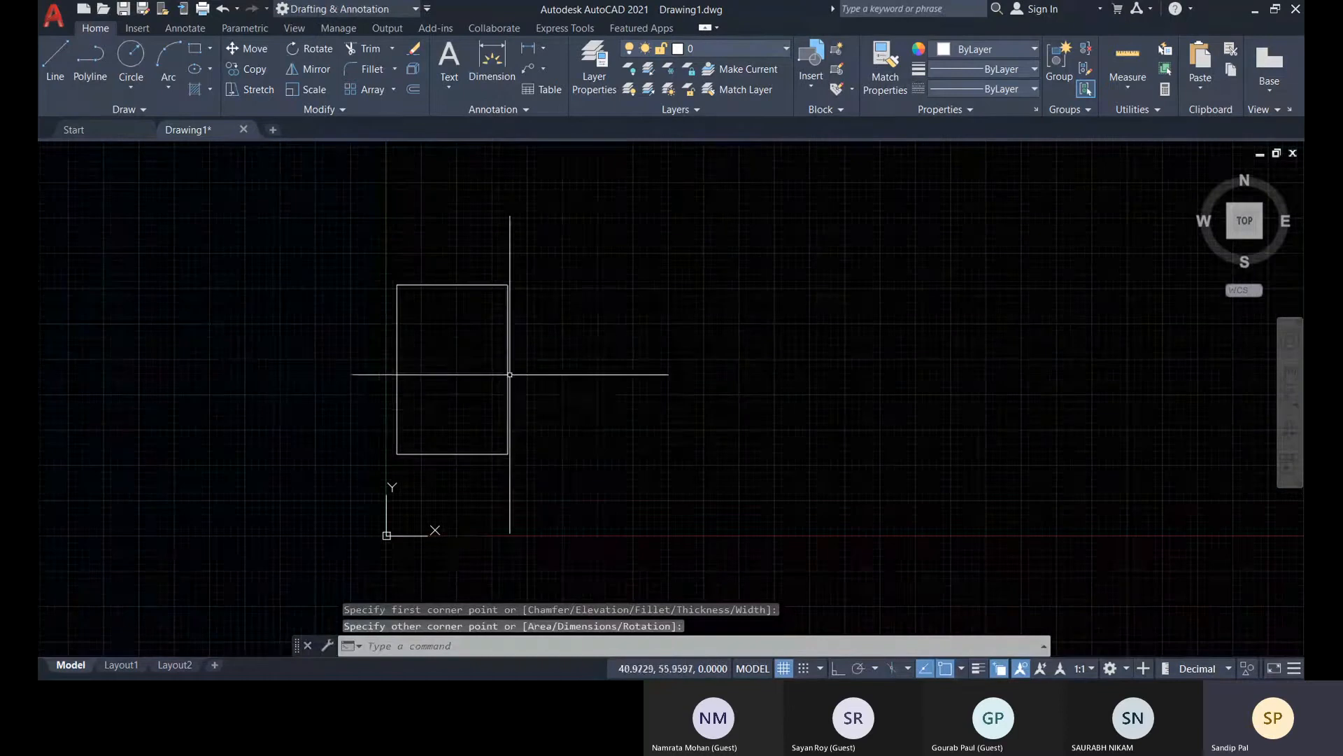
Draw connected lines from the rectangle's lower-left corner to its center and horizontally to the middle of its right edge
click(46, 57)
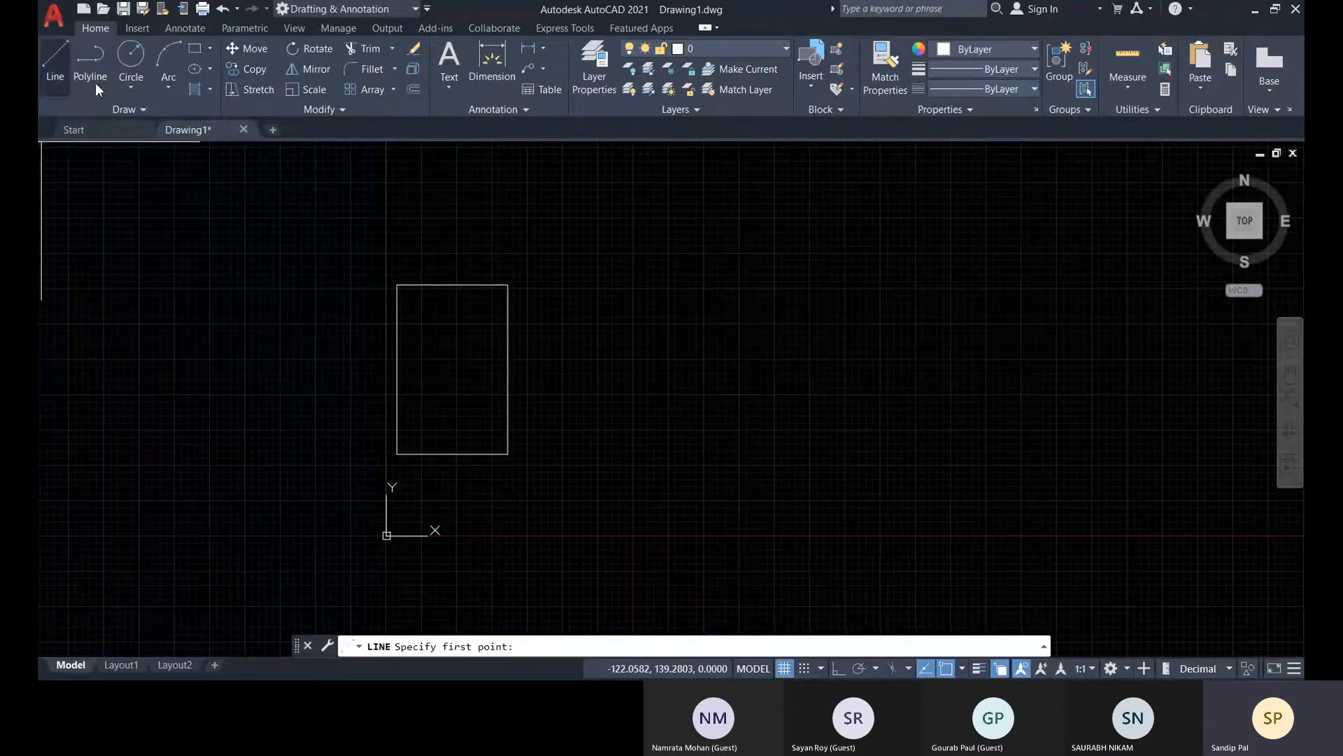
click(396, 453)
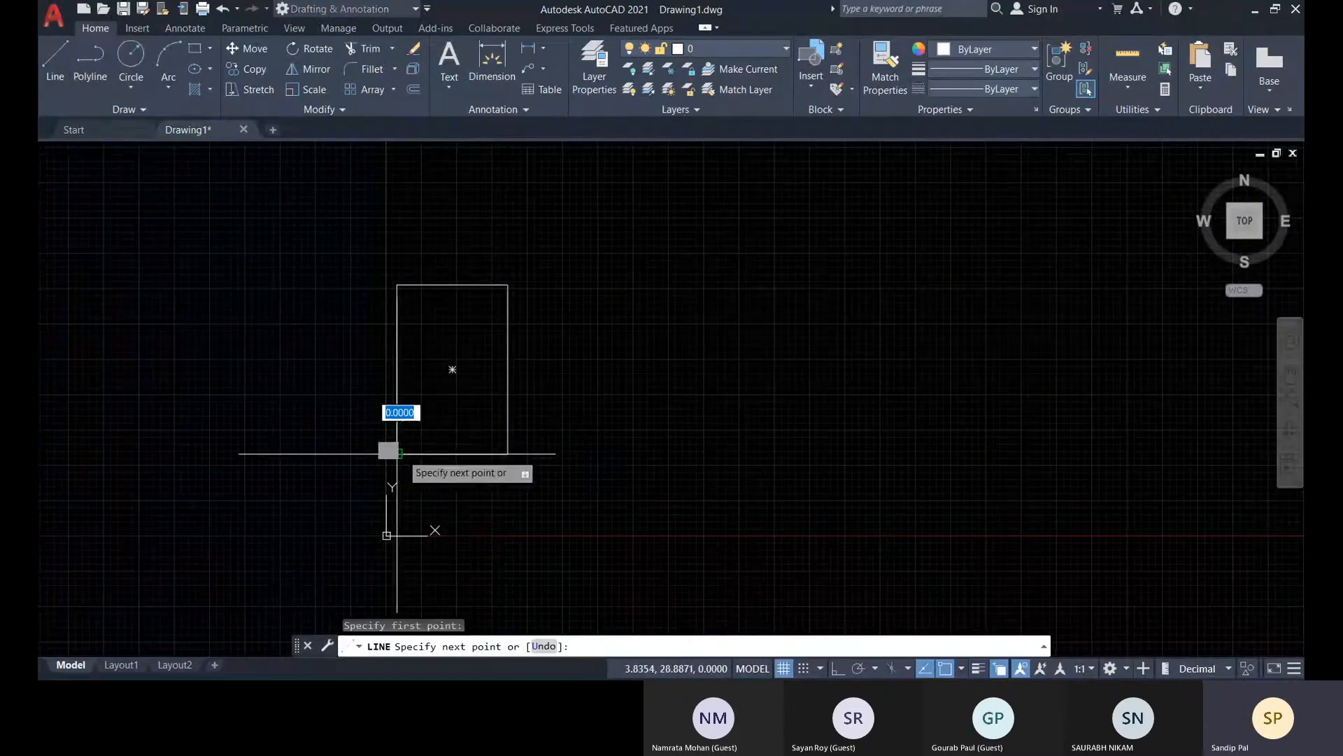
click(452, 370)
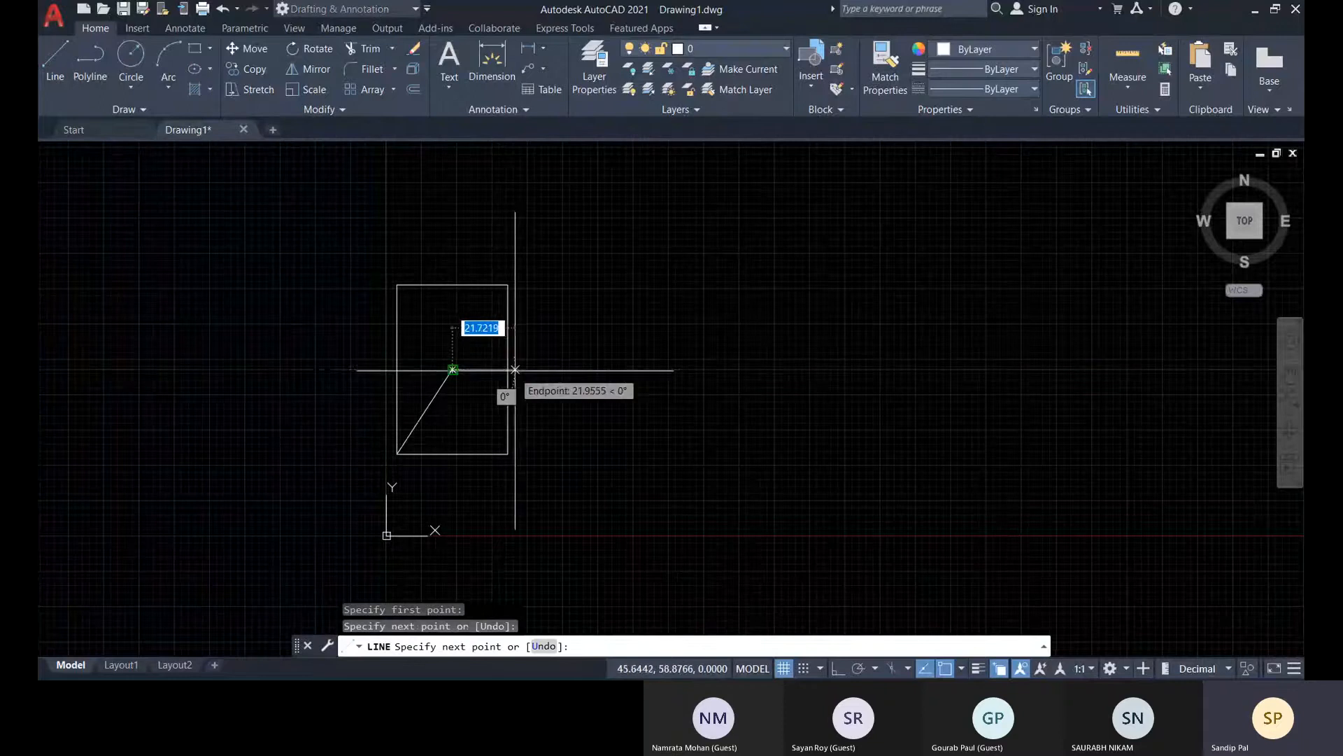
click(508, 369)
key(Escape)
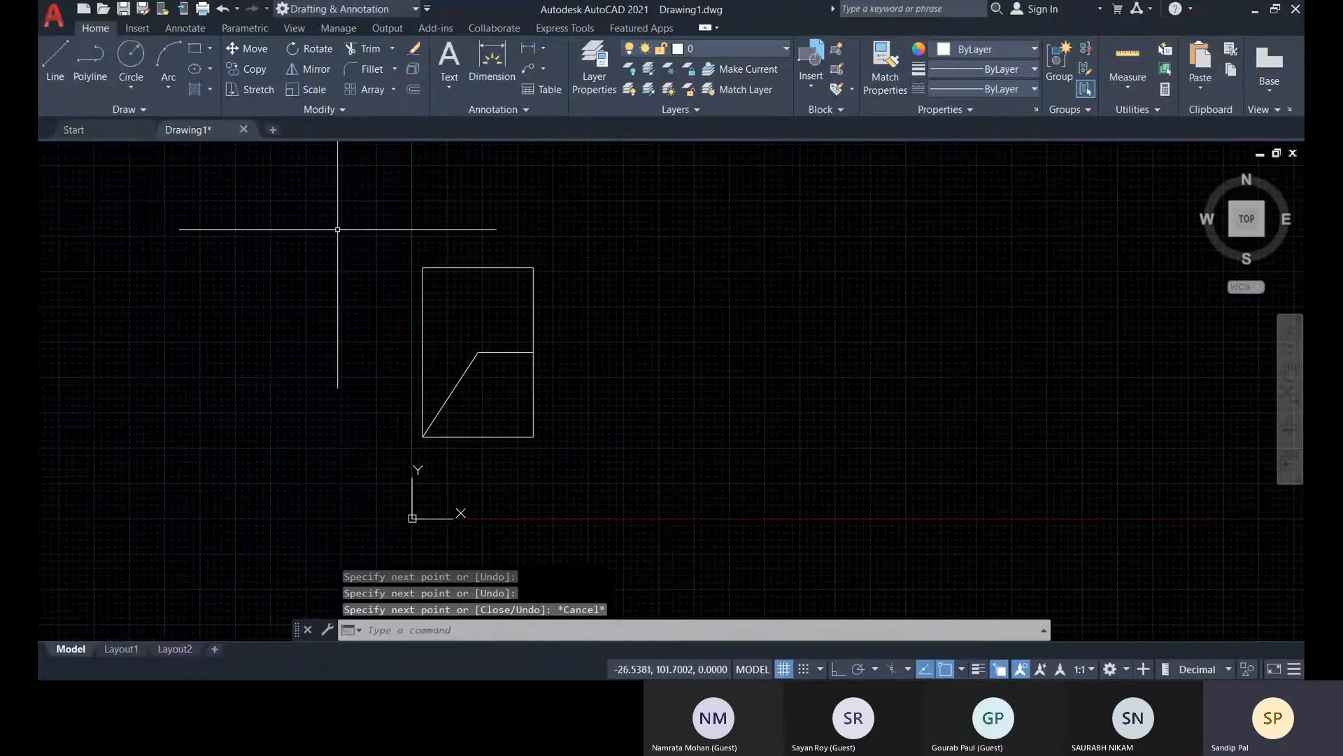
Draw a small circle, narrower than the rectangle, in the empty area to the rectangle's right
click(131, 56)
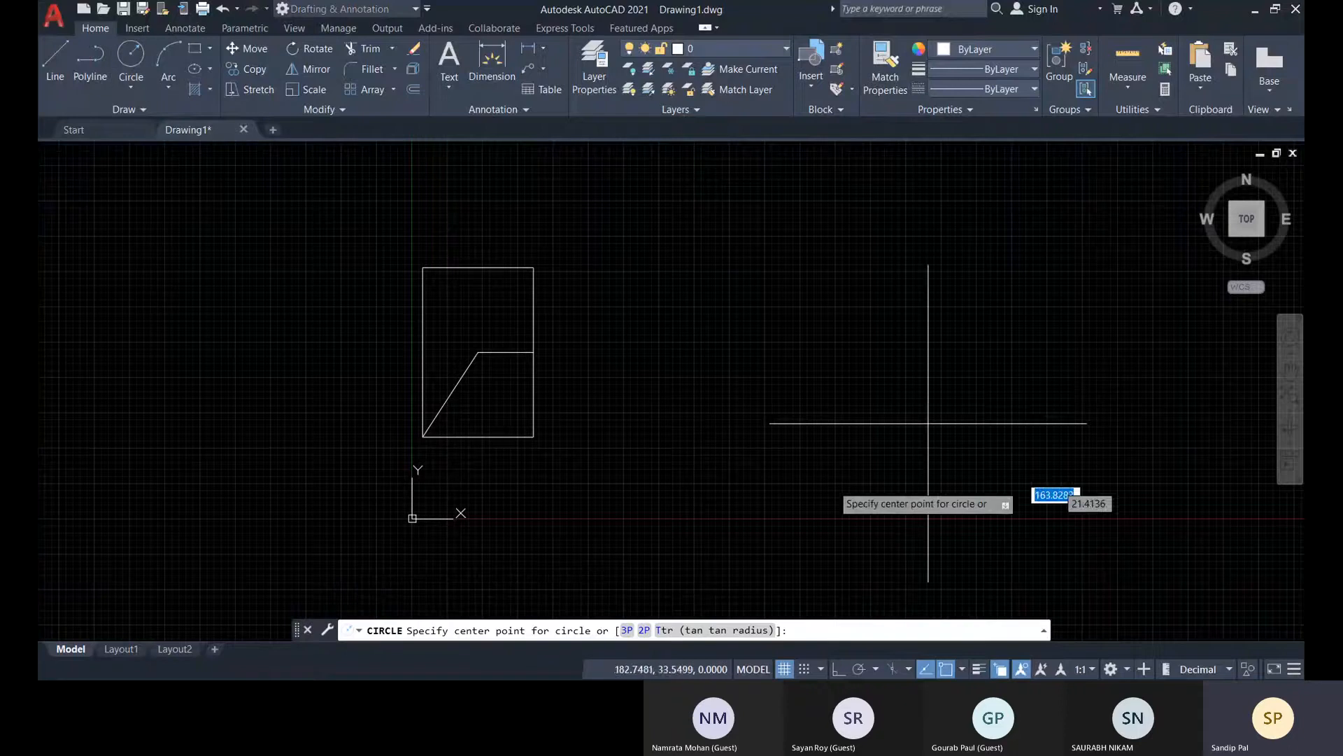
click(687, 404)
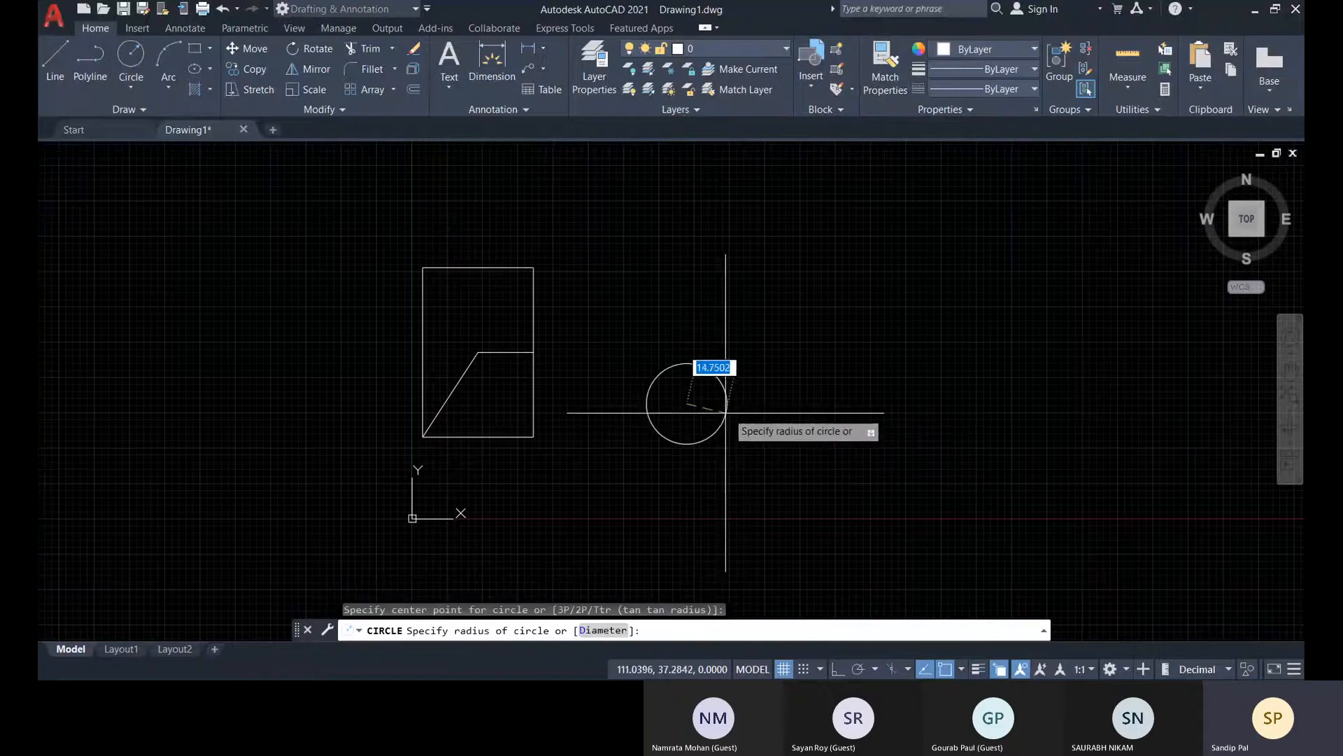
click(716, 413)
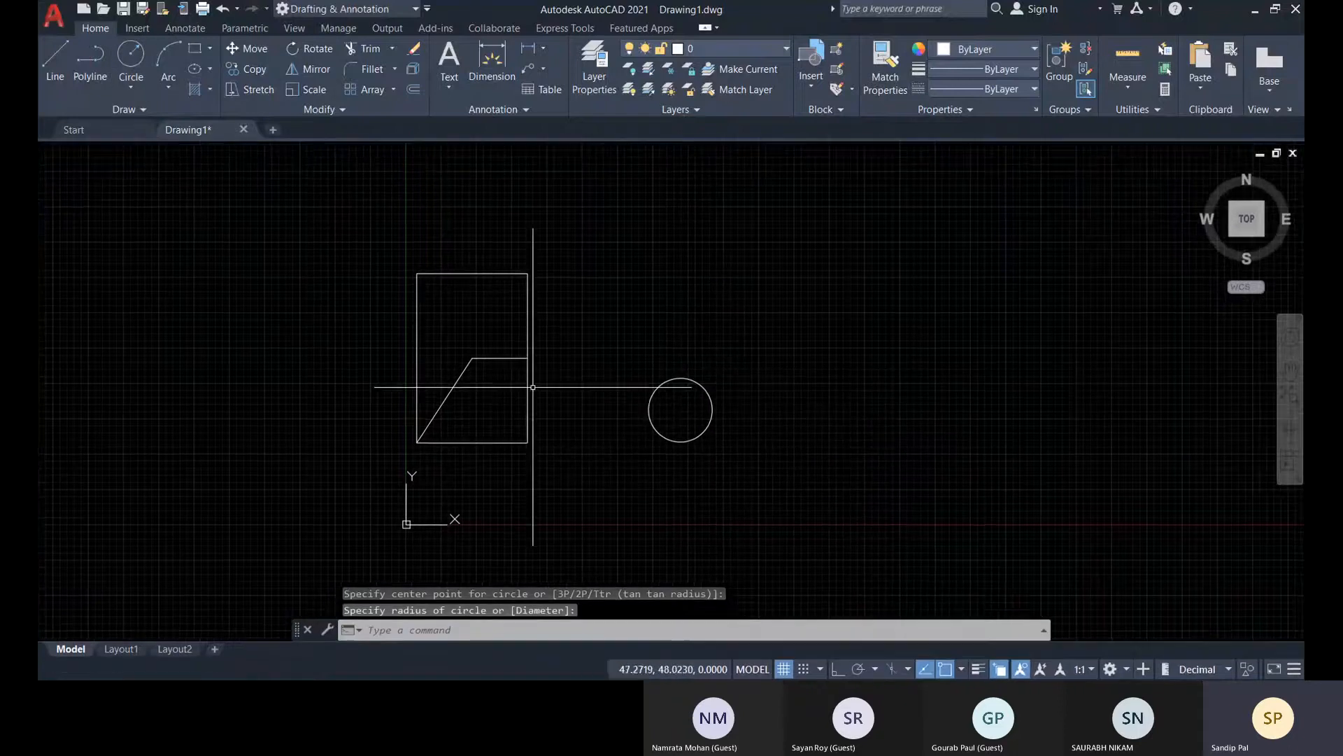
Preview the general Dimension tool on the circle and examine the inner lines near the rectangle's right edge
click(488, 70)
click(682, 405)
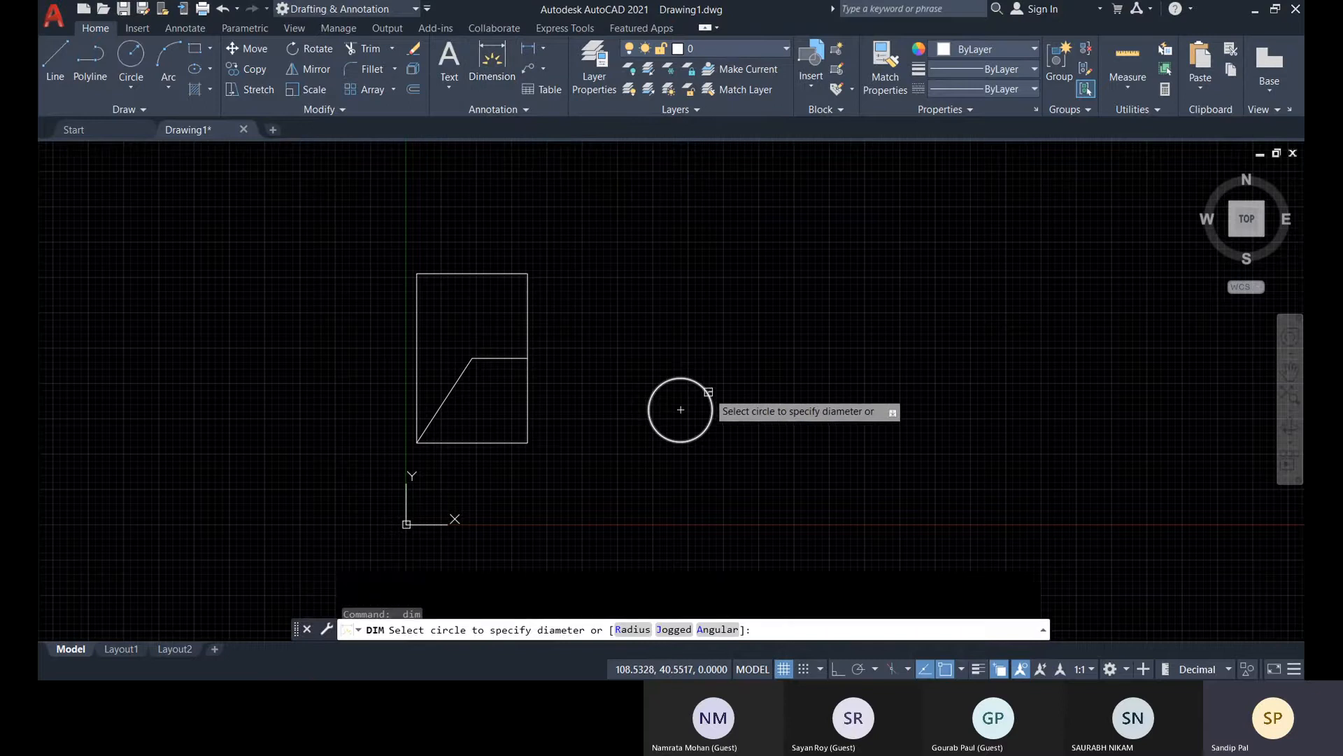
scroll(708, 392, up, 10)
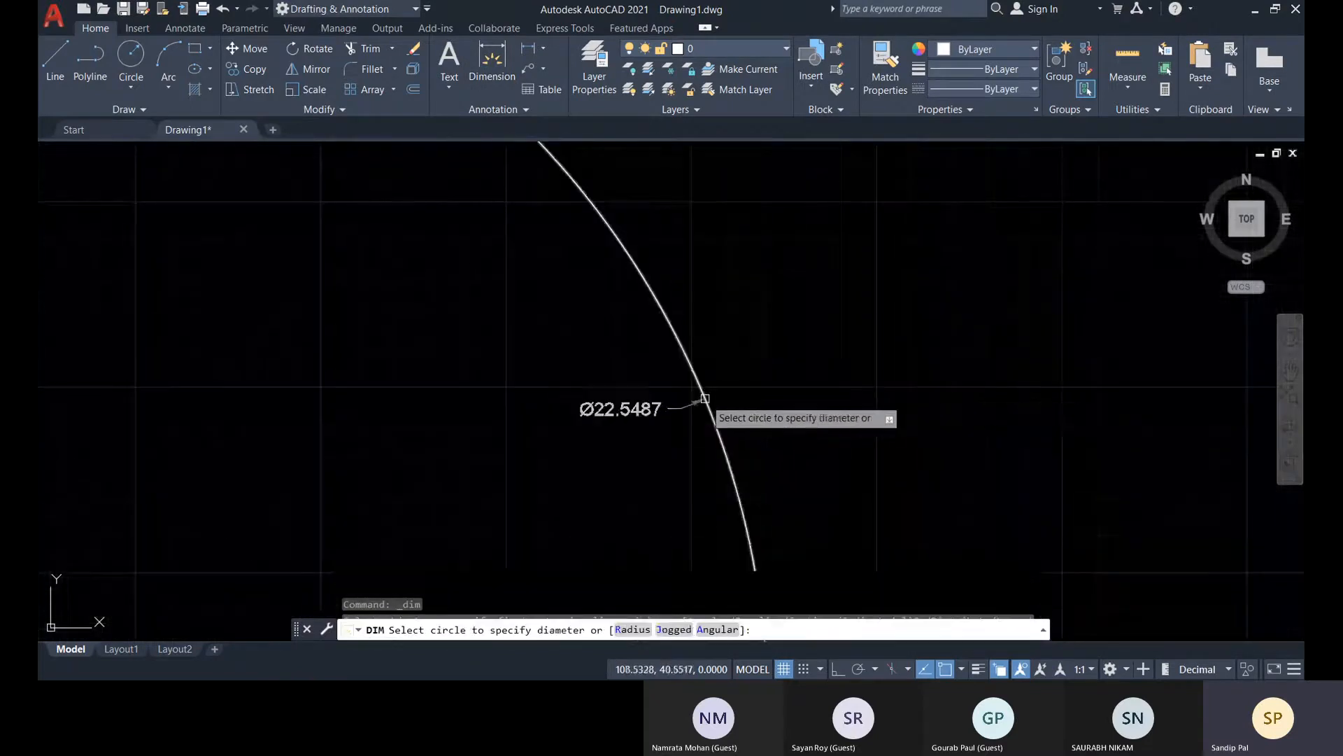
scroll(706, 399, down, 5)
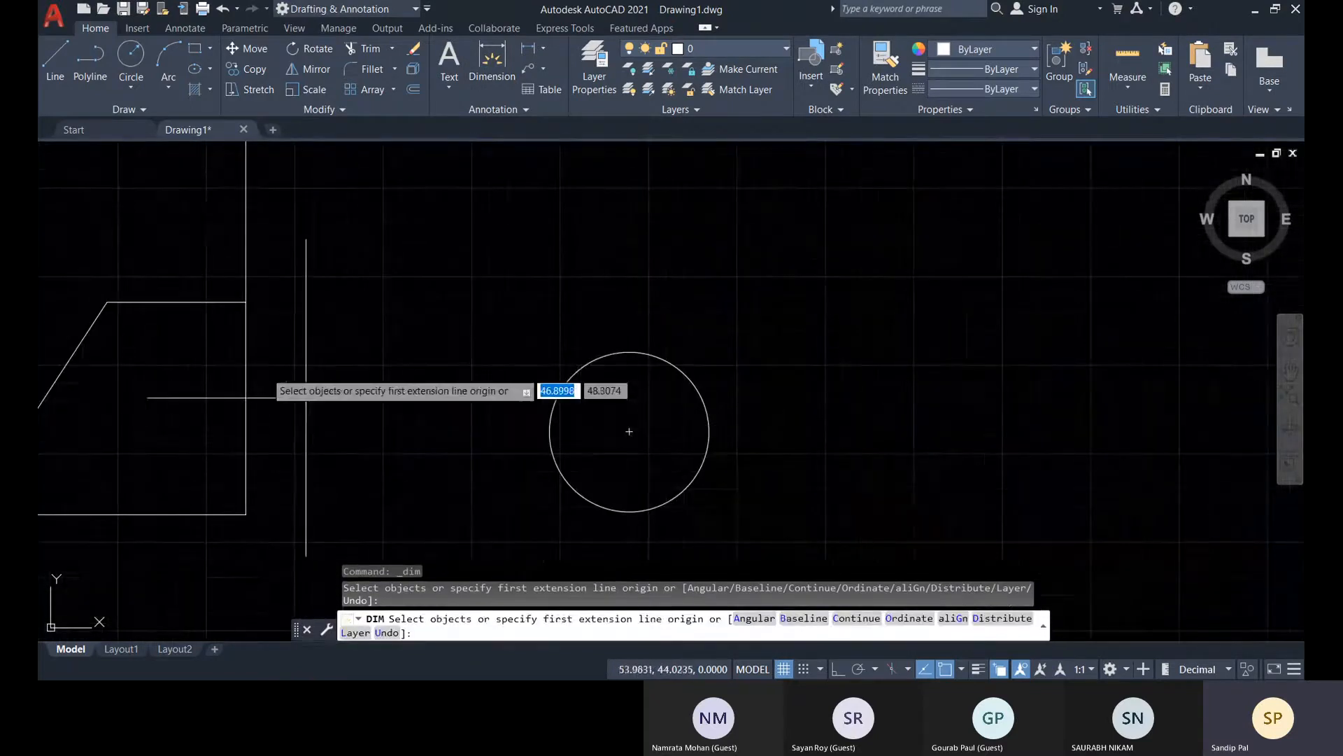
middle_drag(203, 303, 360, 275)
scroll(353, 266, up, 4)
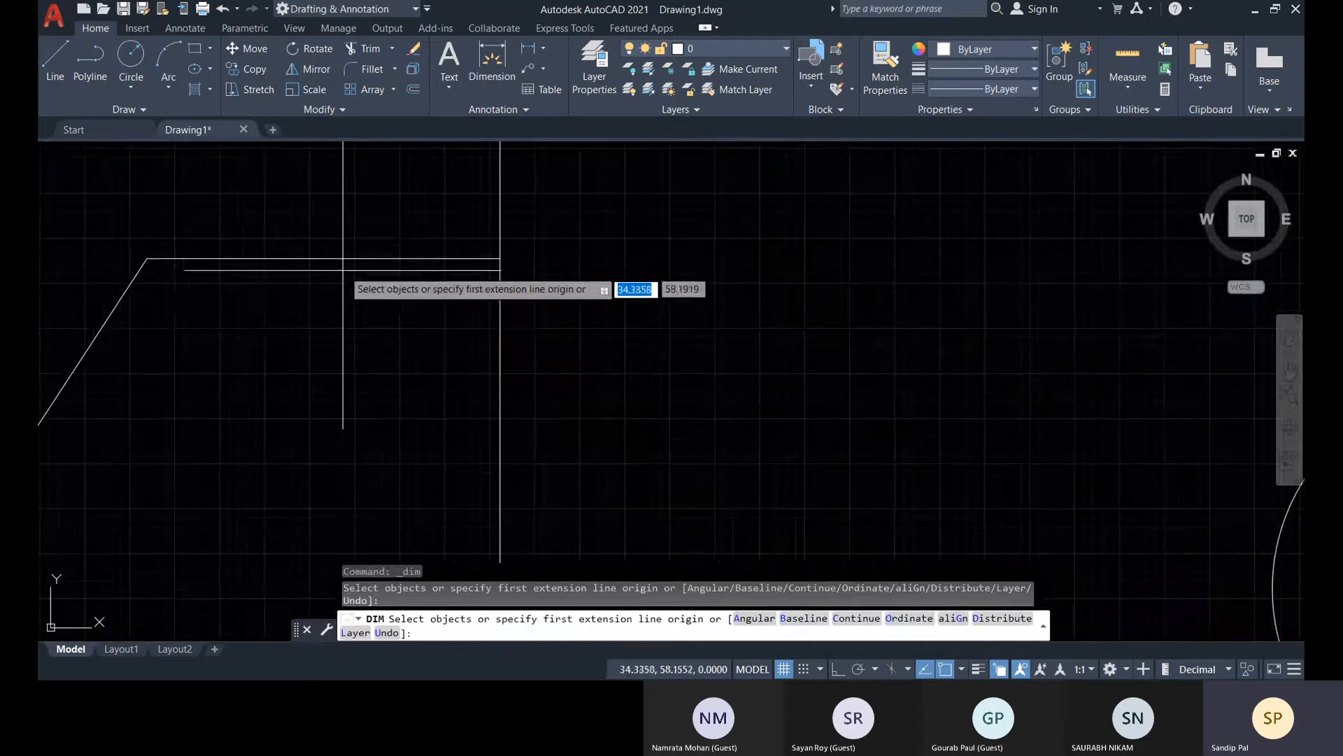
key(Escape)
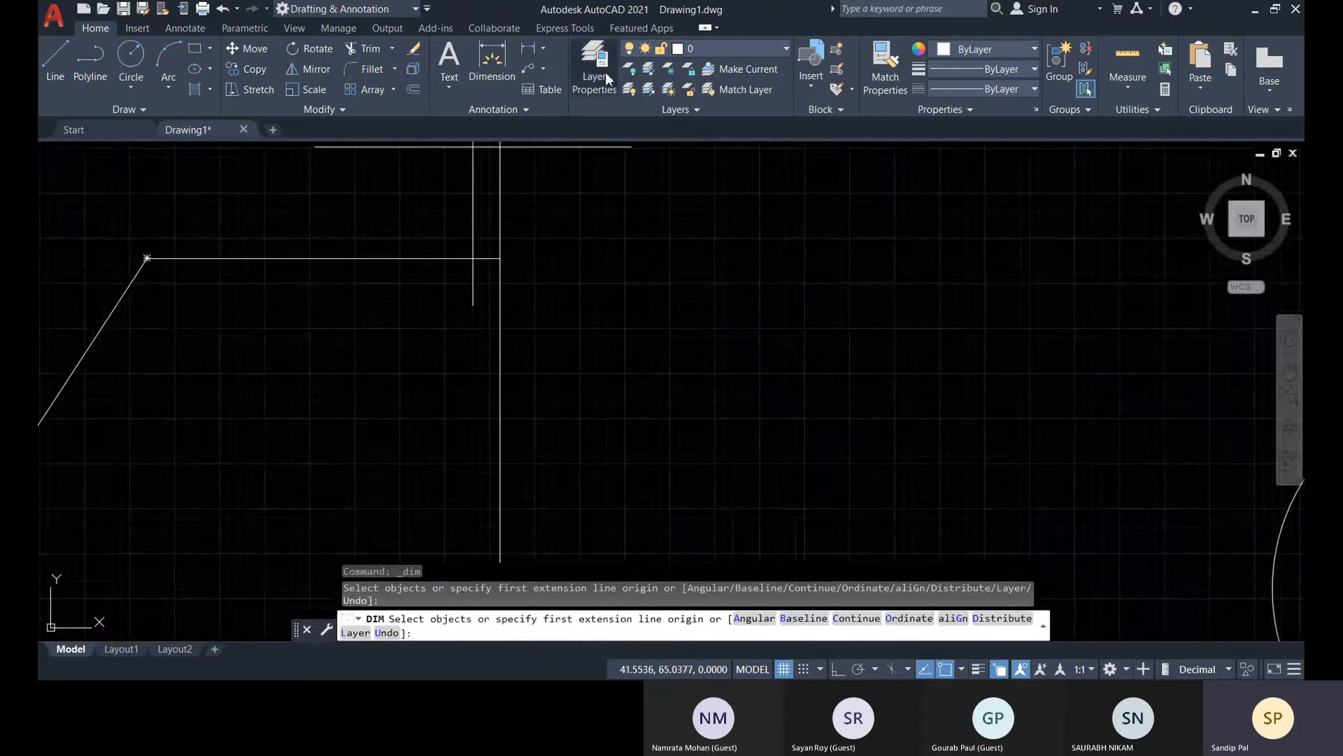
scroll(608, 283, down, 8)
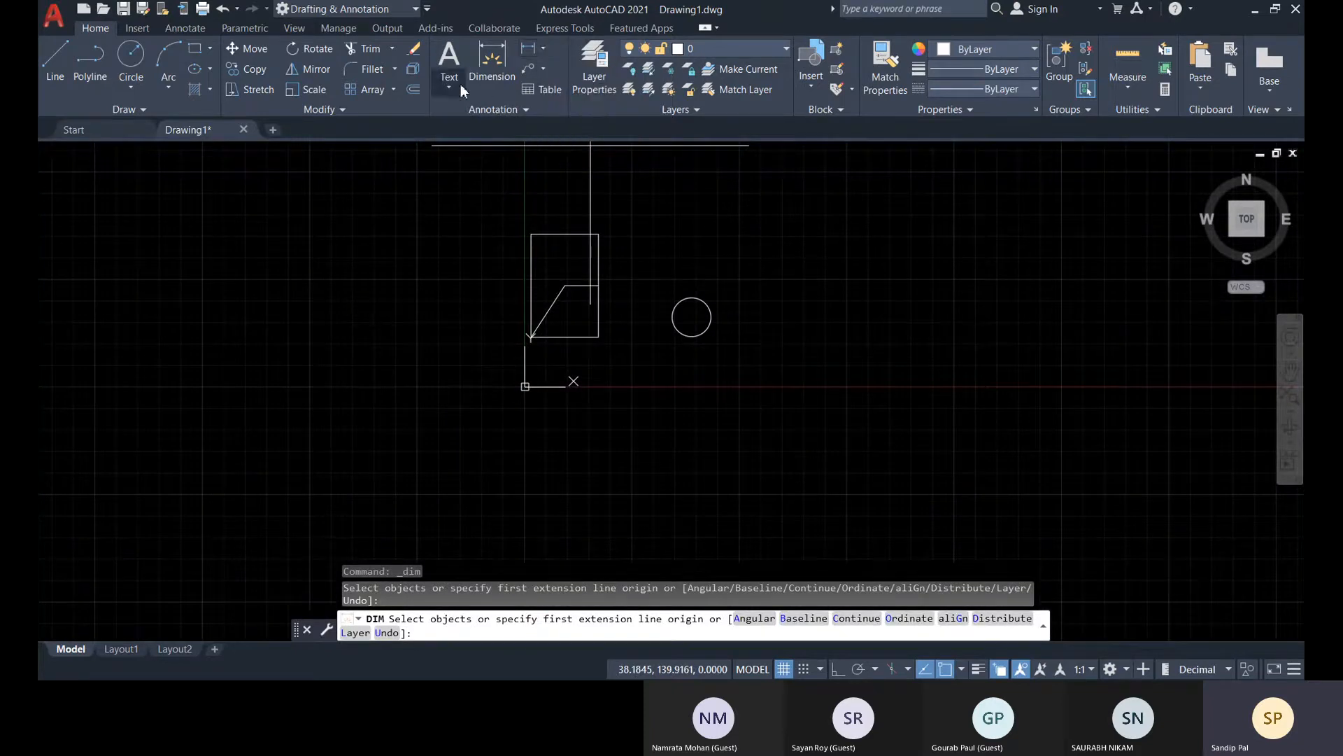
Review the available dimension types, from Linear to Jogged, and leave the running dimension command
click(544, 48)
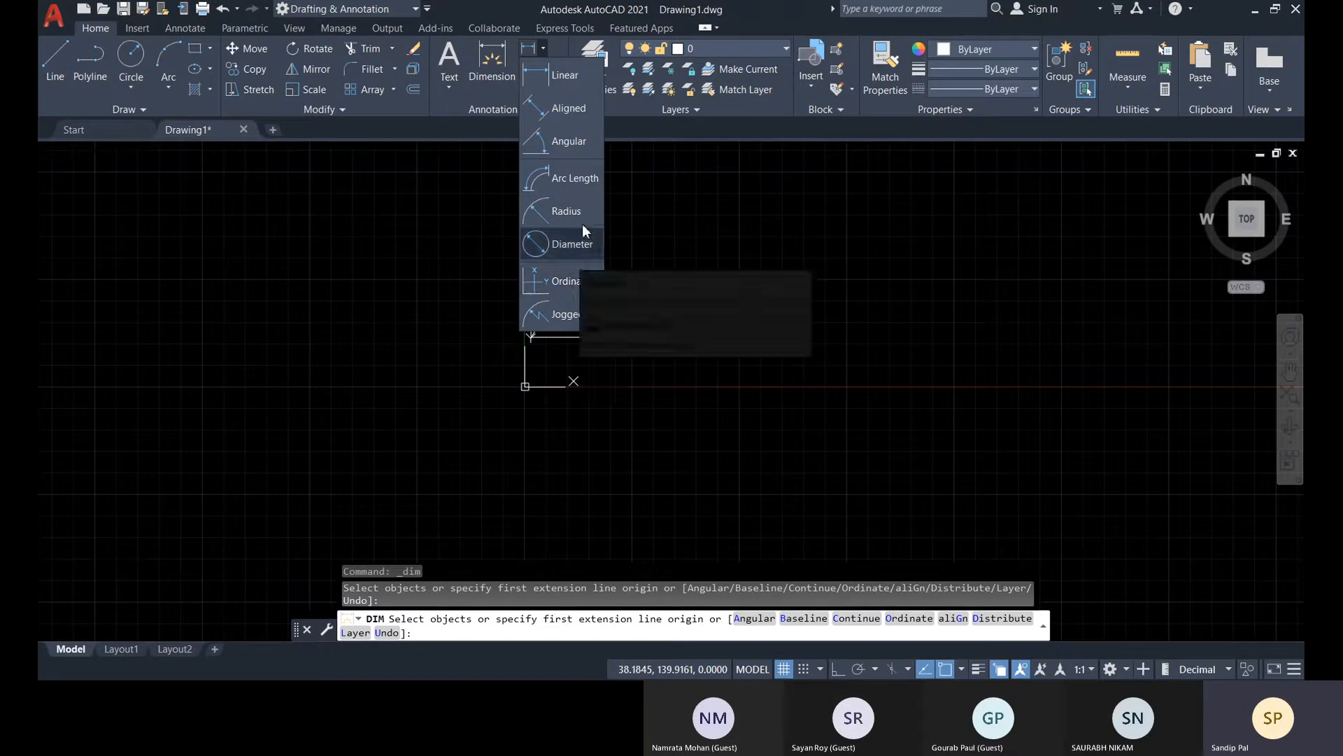
click(657, 151)
key(Escape)
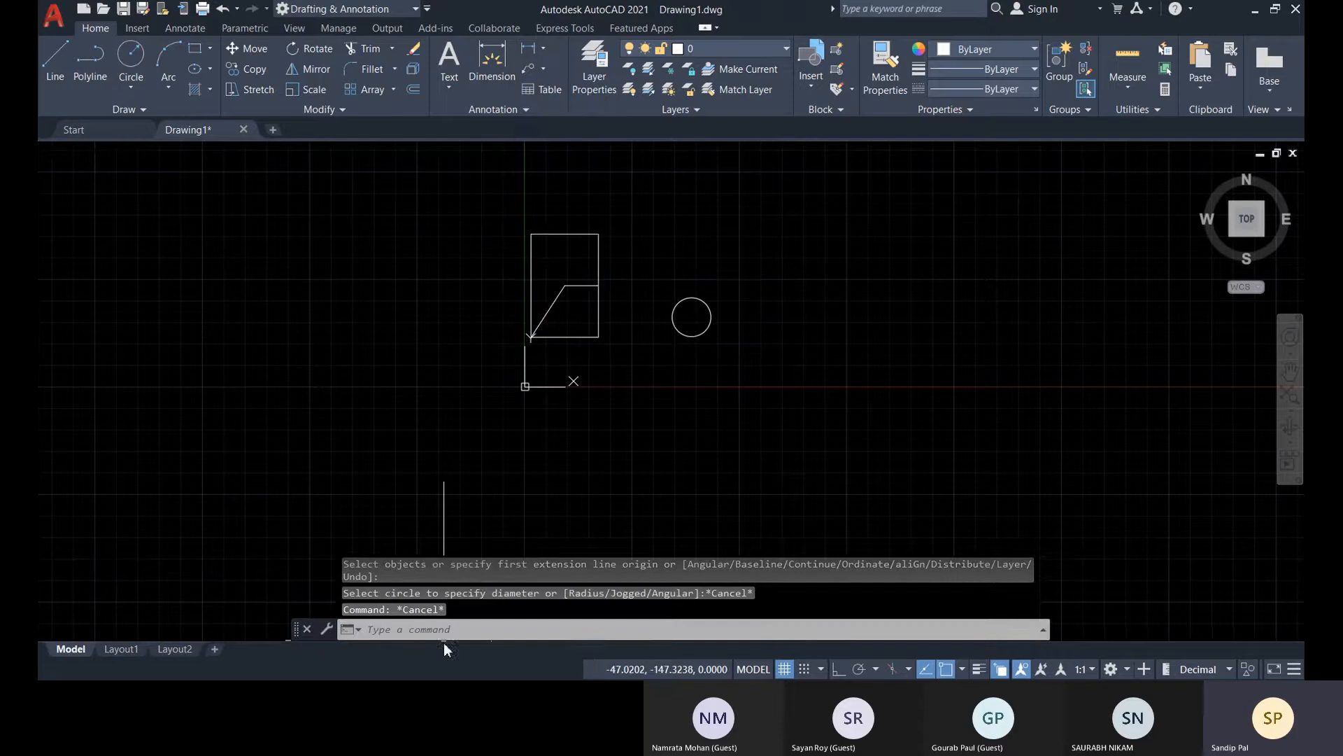
Look up the DIMLINEAR and DIMANGULAR command names on the command line without running them
text(d)
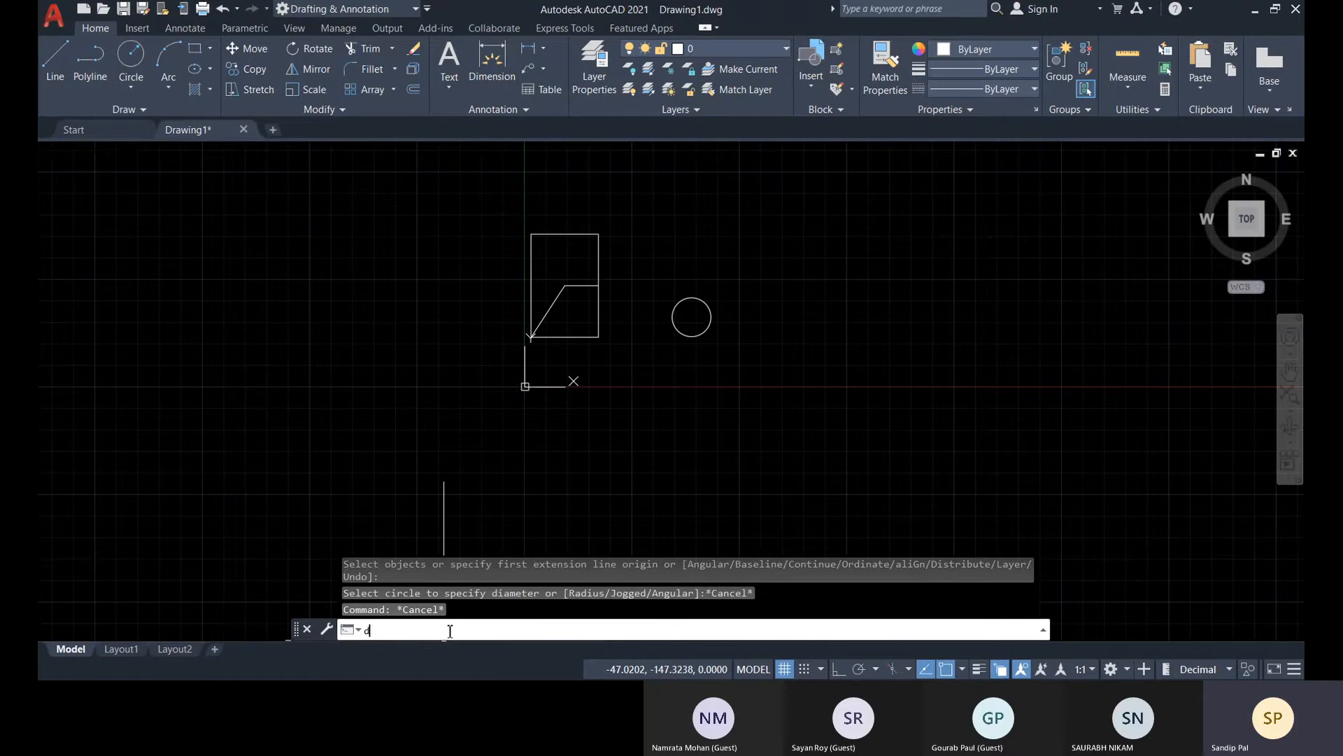
text(imli)
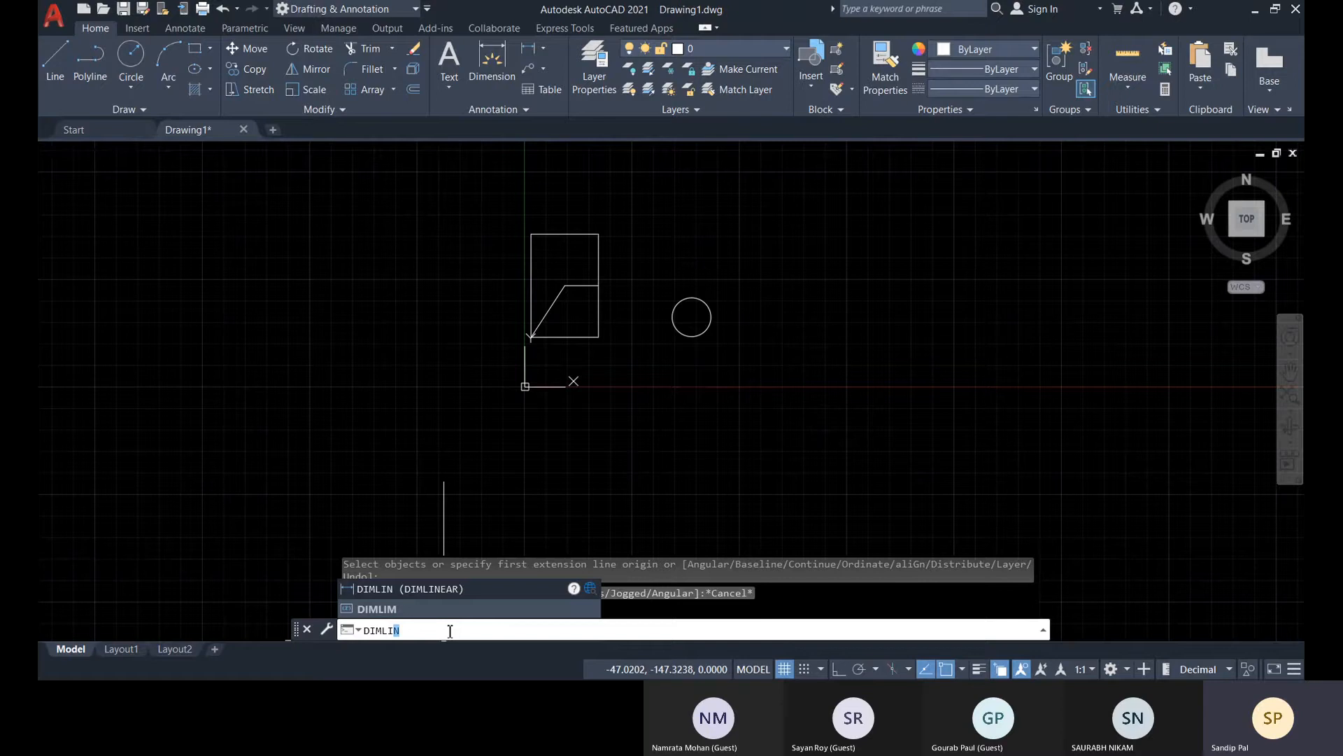
key(Escape)
text(di)
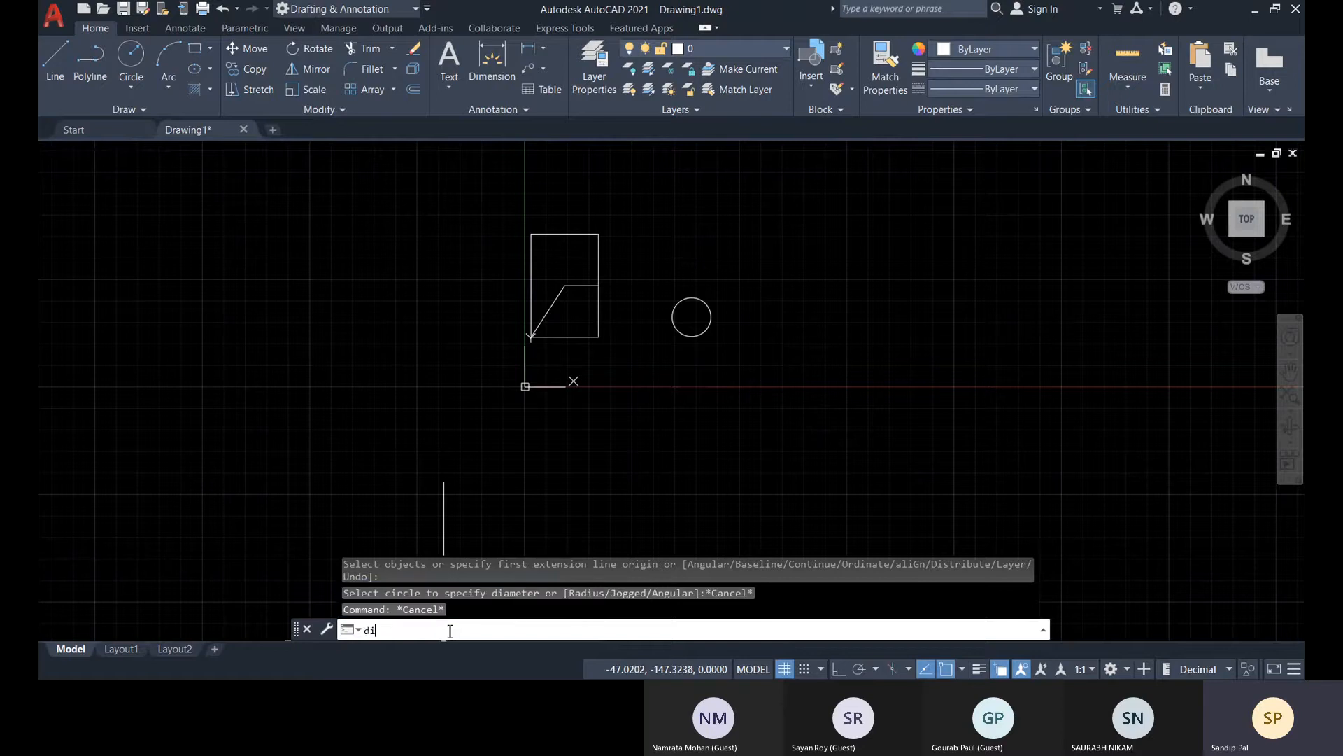
text(man)
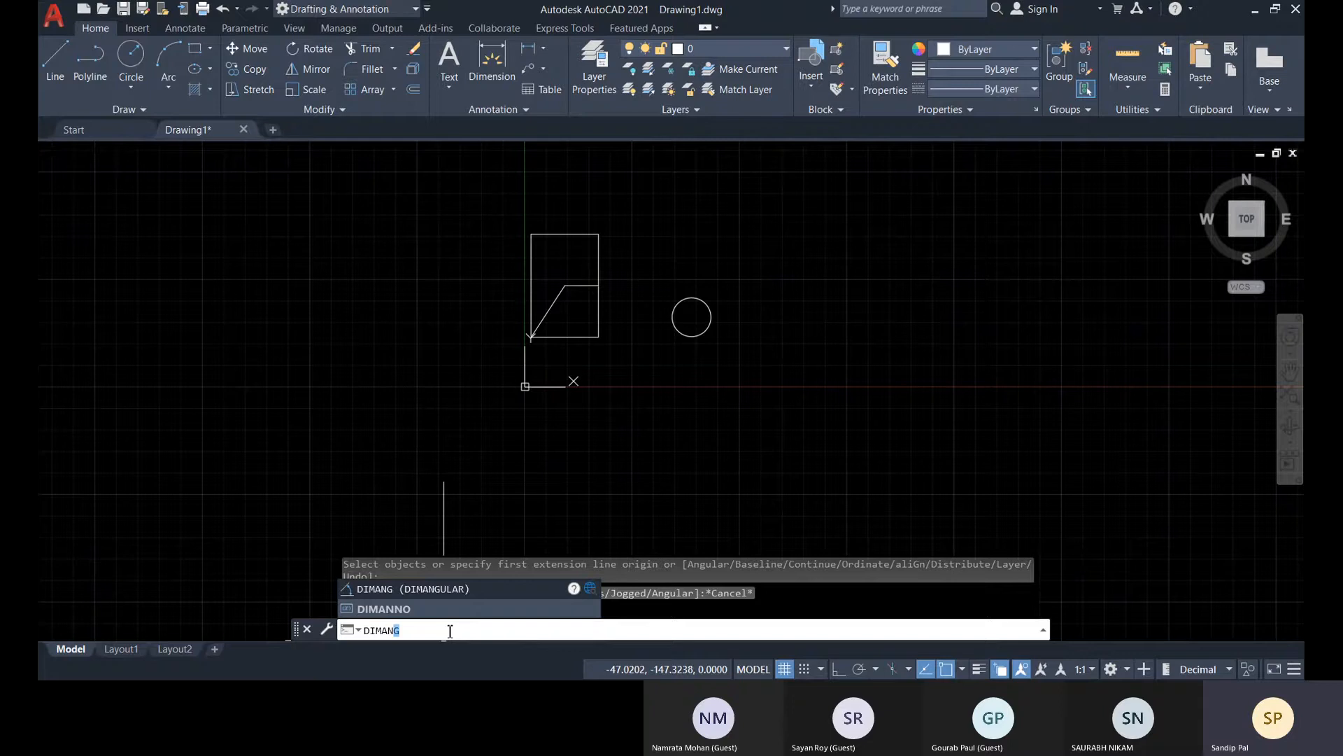
key(Escape)
click(545, 50)
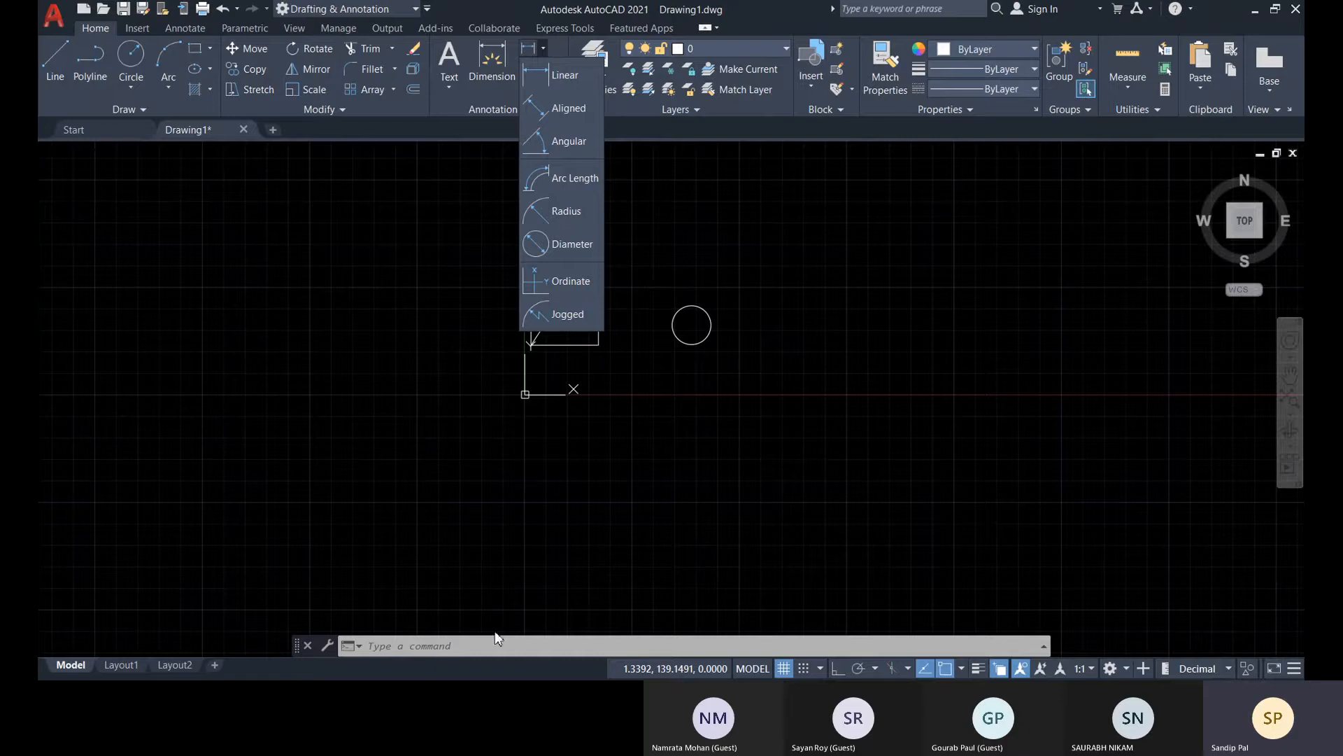
click(602, 564)
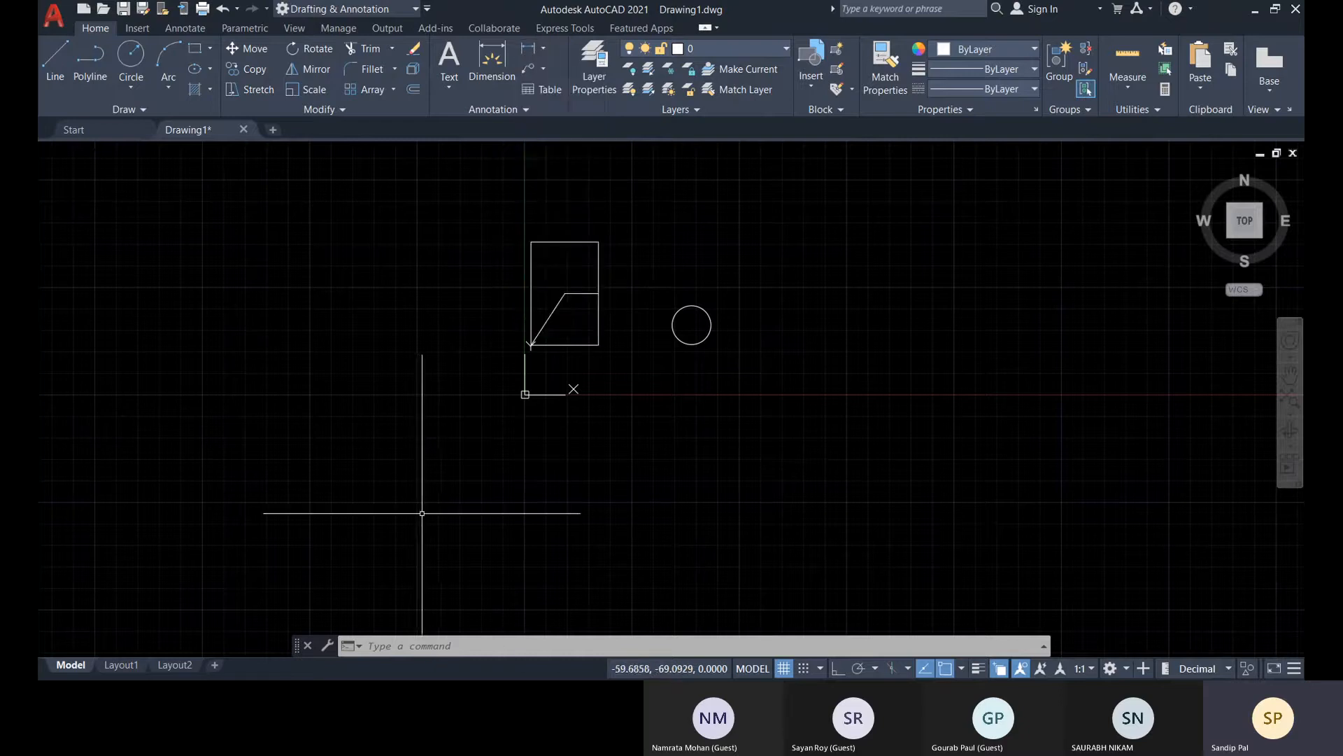
middle_drag(551, 387, 547, 395)
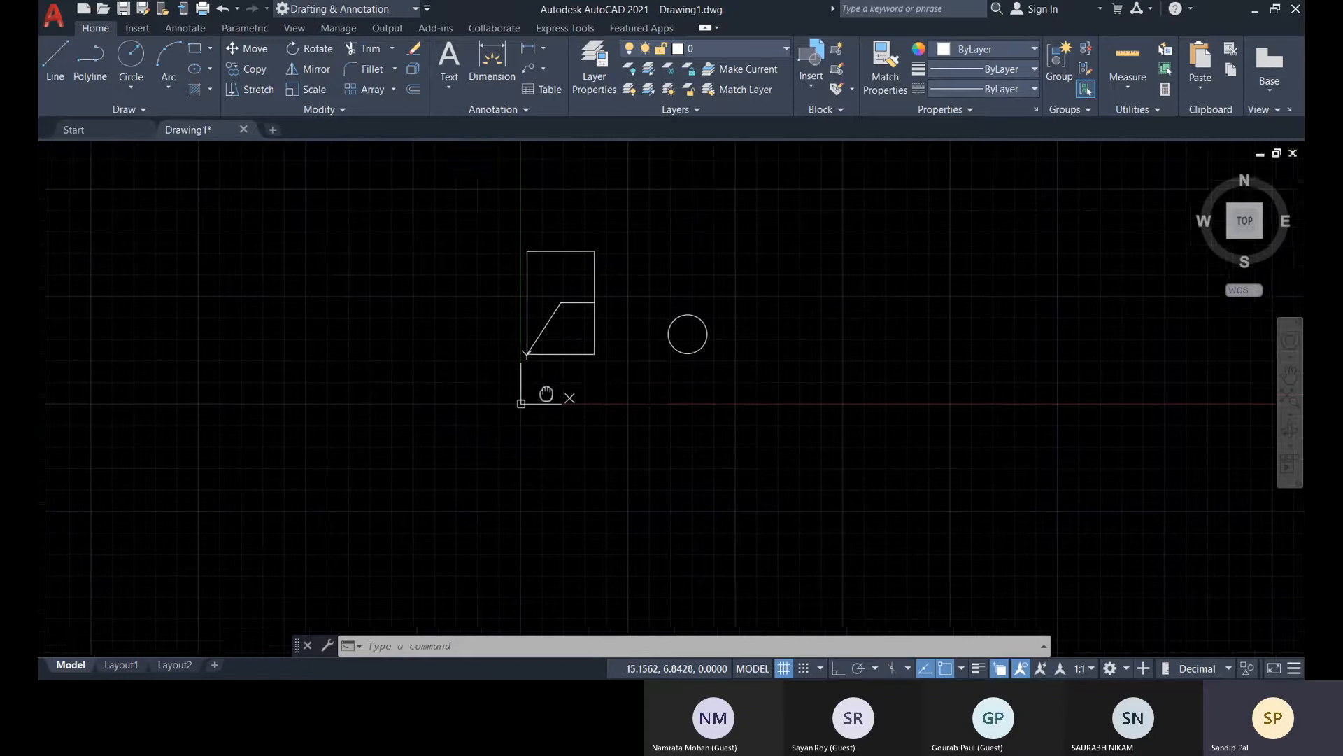
Add a horizontal linear dimension between the rectangle's two upper corners, placed about 12 units above the top edge
click(544, 51)
click(557, 76)
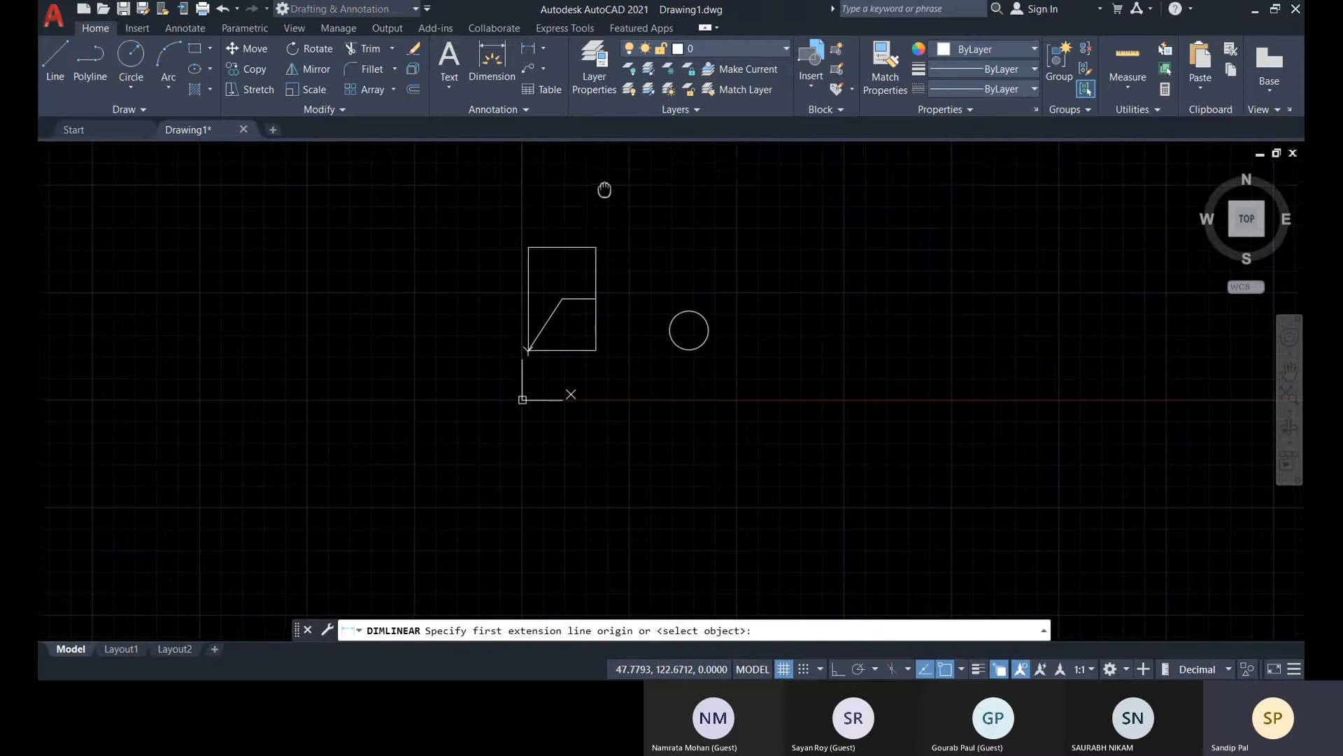
scroll(602, 189, up, 4)
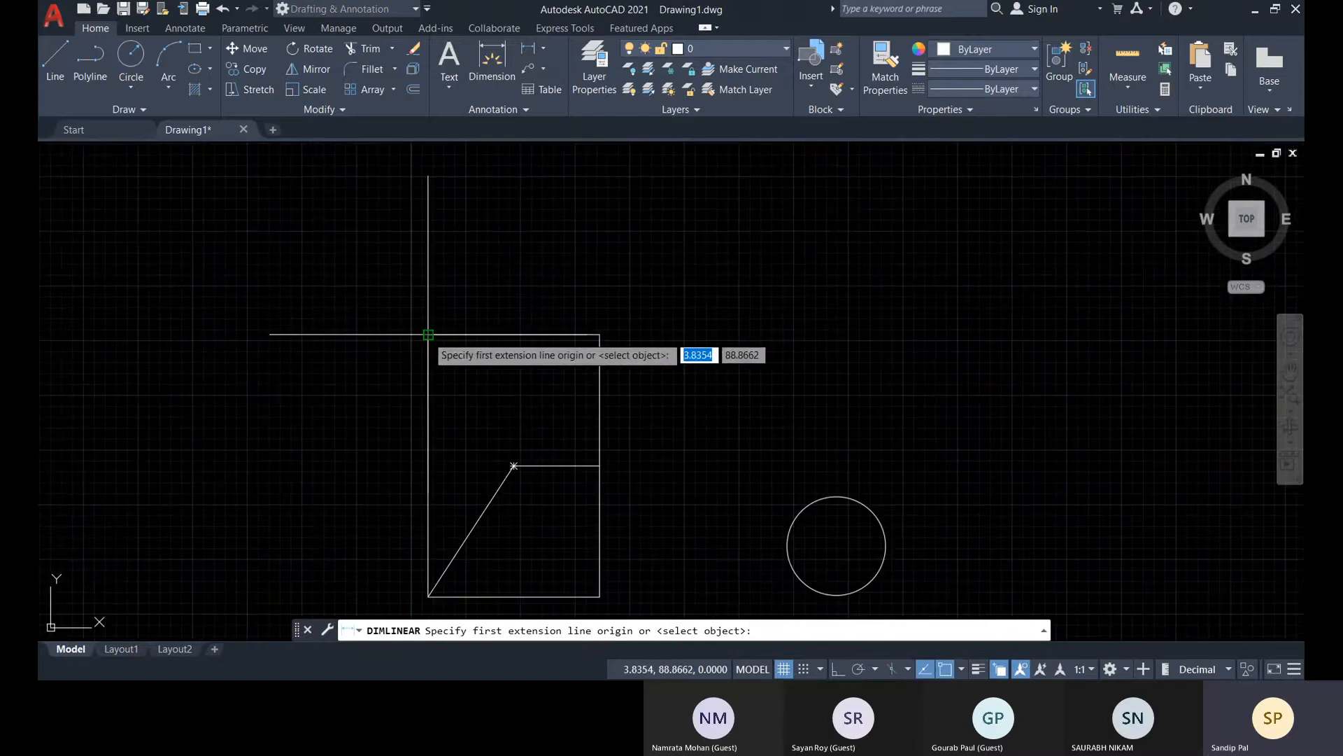
click(428, 334)
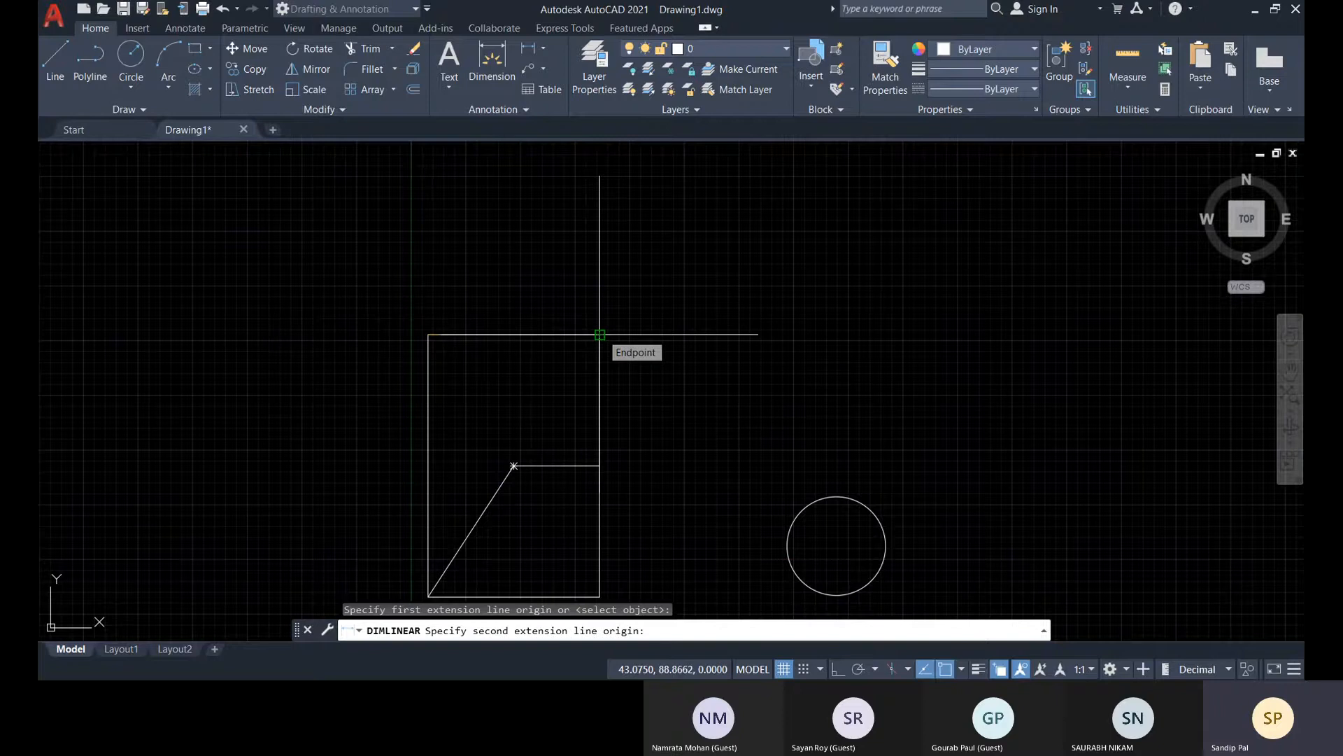
click(600, 335)
scroll(601, 281, up, 3)
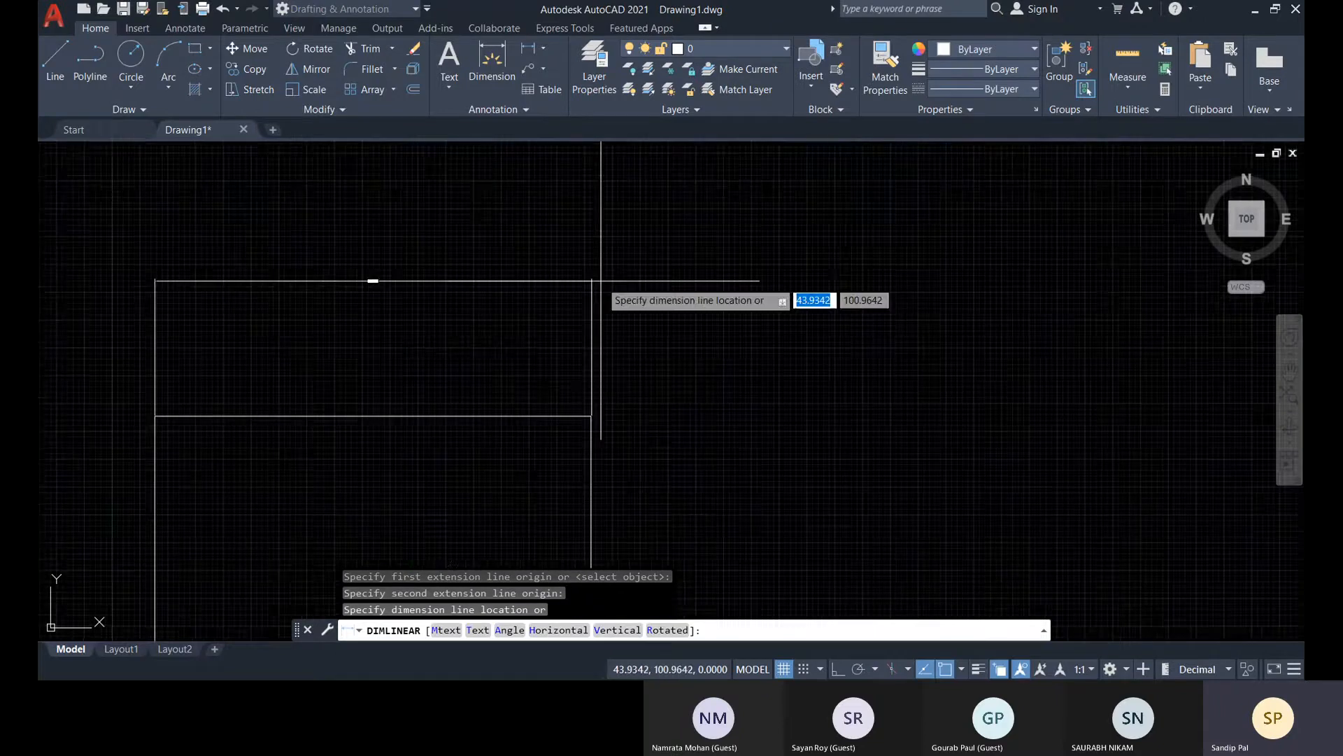
click(600, 281)
Examine the new dimension's text and arrowheads up close and compare their size with the whole drawing
scroll(374, 278, up, 4)
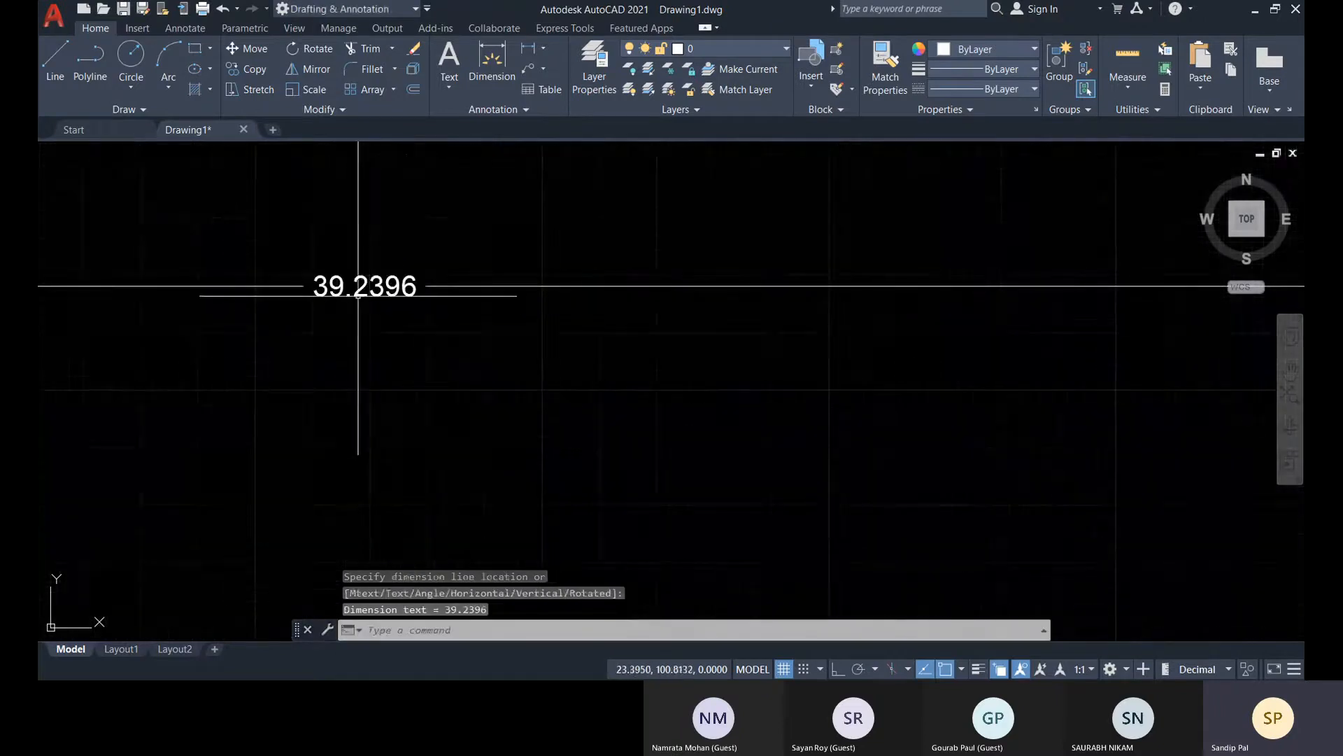
scroll(448, 289, down, 4)
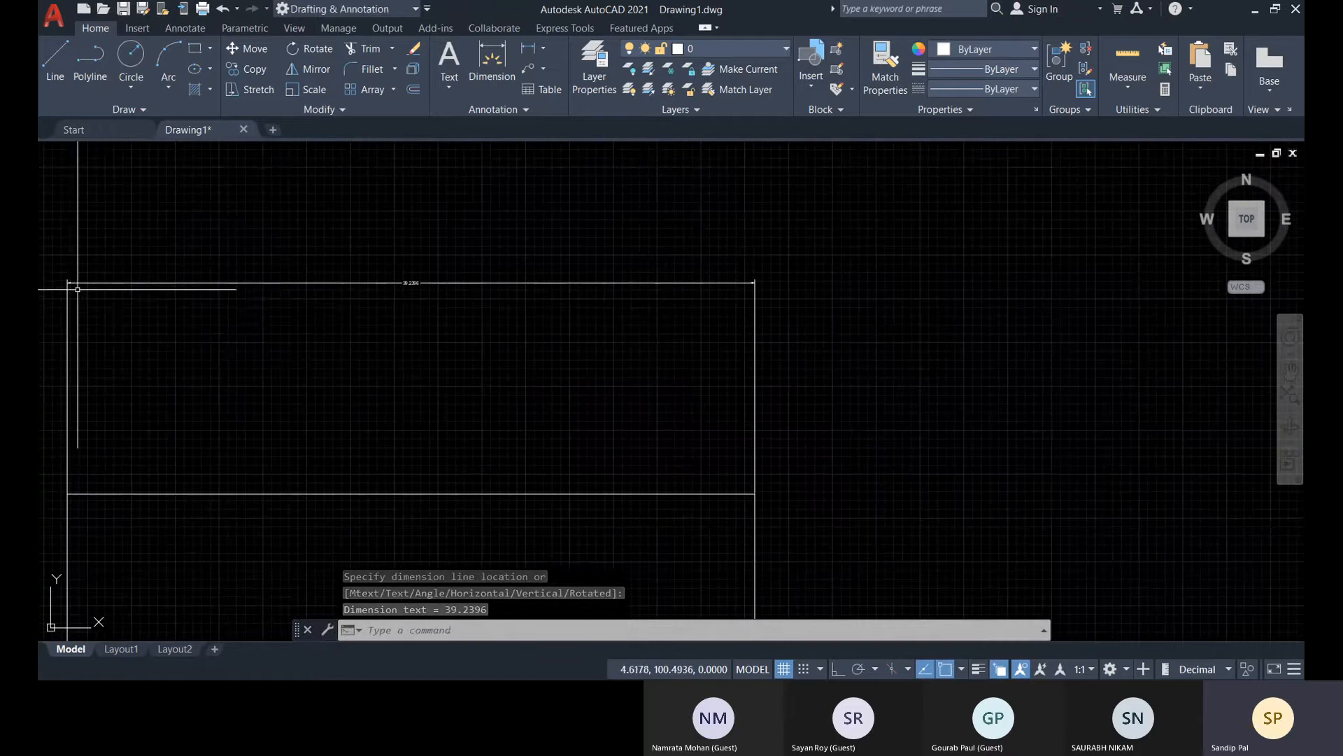
scroll(77, 289, up, 2)
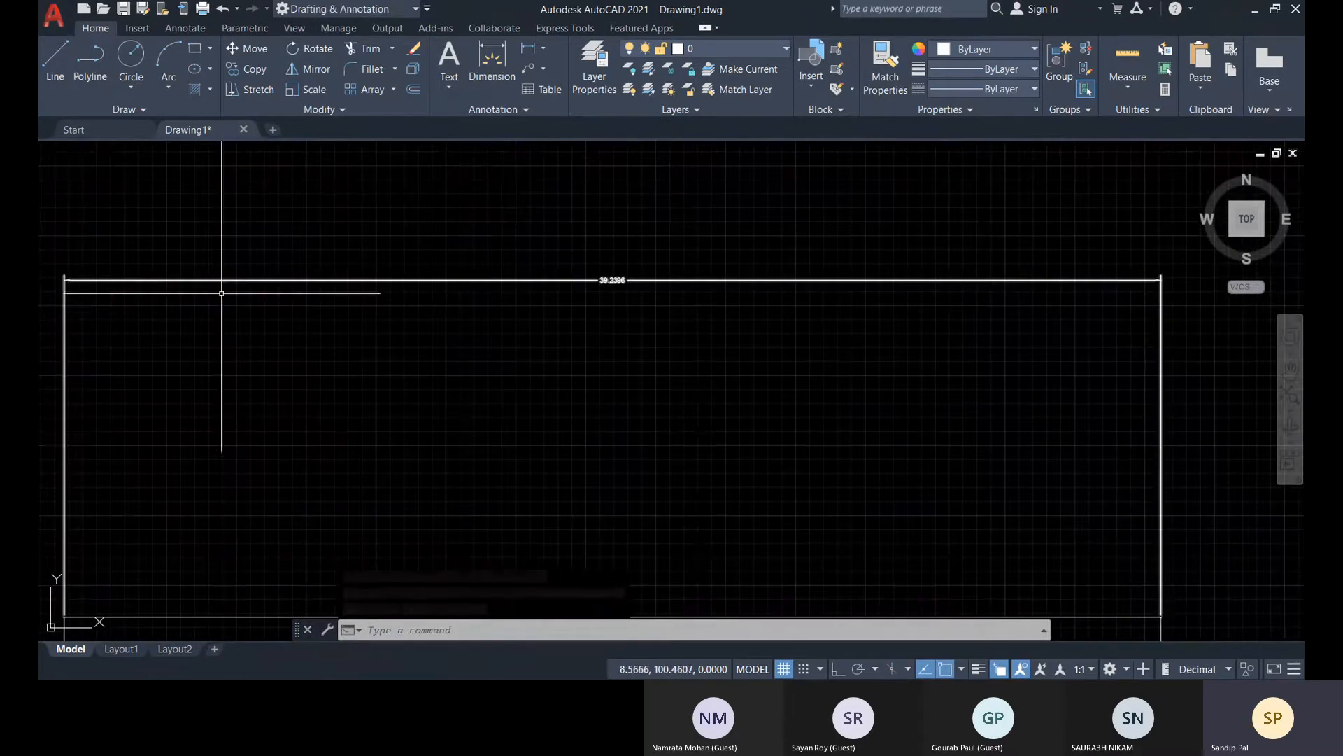
scroll(619, 276, up, 5)
scroll(619, 276, down, 5)
middle_drag(1088, 300, 684, 344)
scroll(827, 306, up, 2)
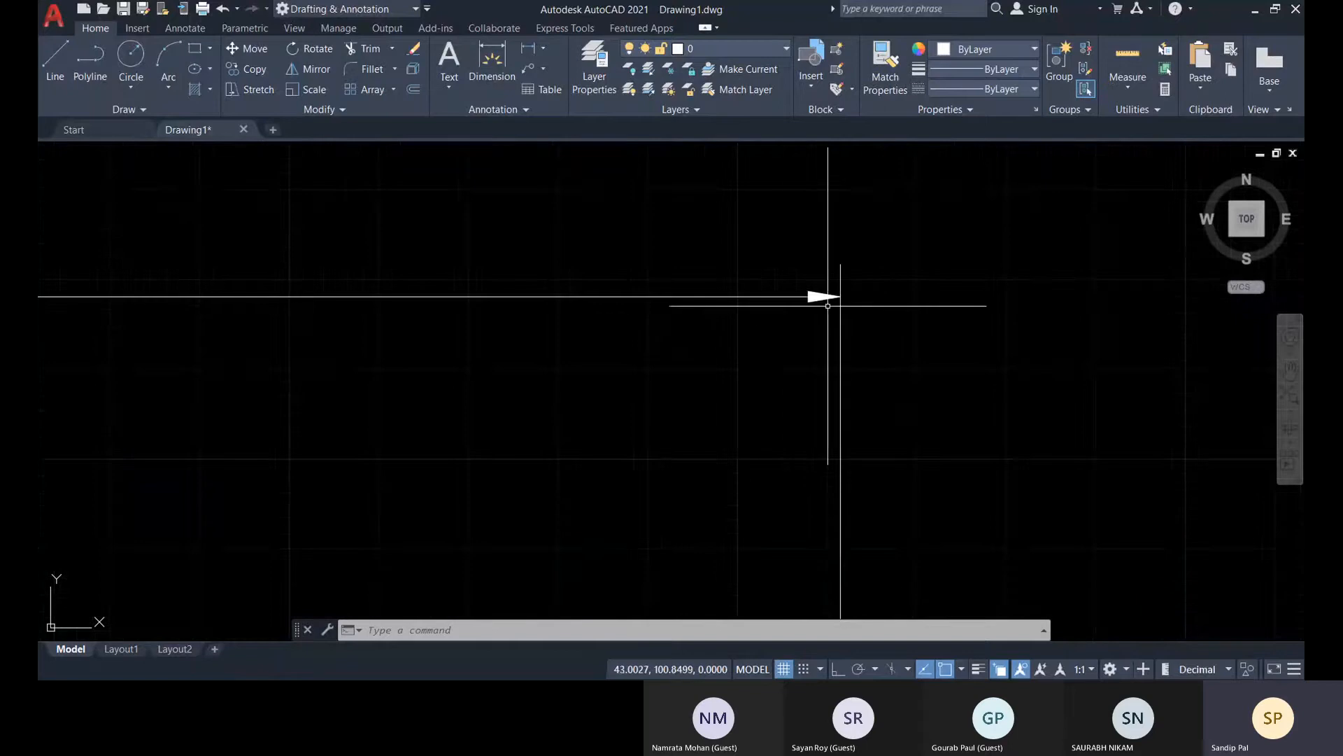
scroll(868, 322, down, 10)
middle_drag(858, 387, 707, 308)
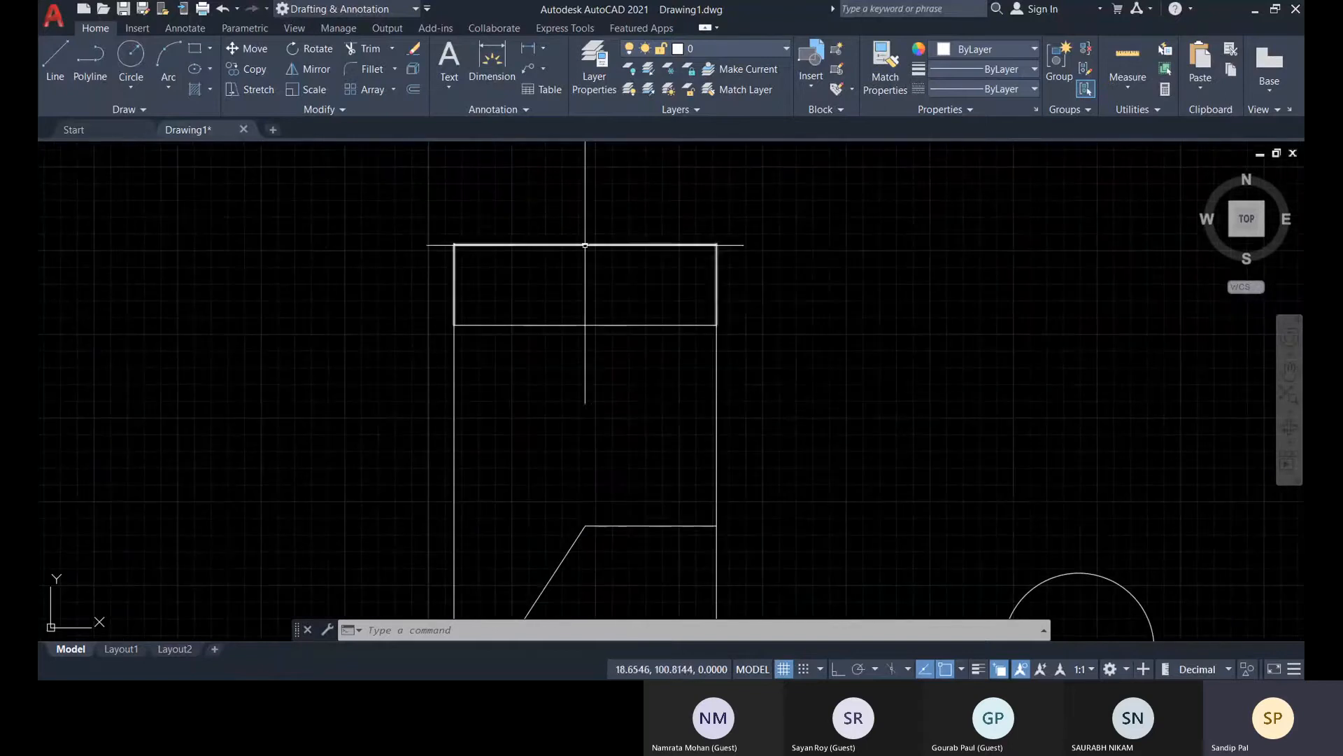
scroll(743, 419, down, 4)
middle_drag(743, 419, 630, 381)
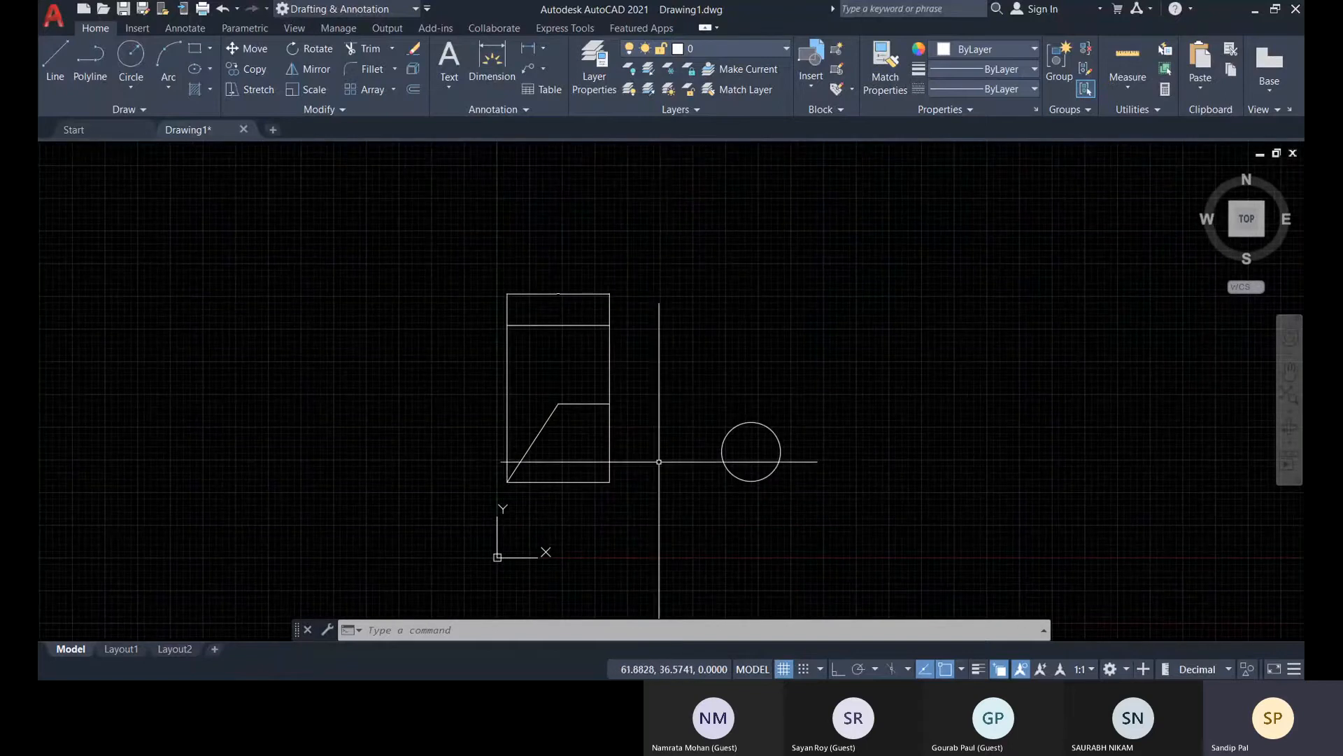
middle_drag(707, 431, 699, 417)
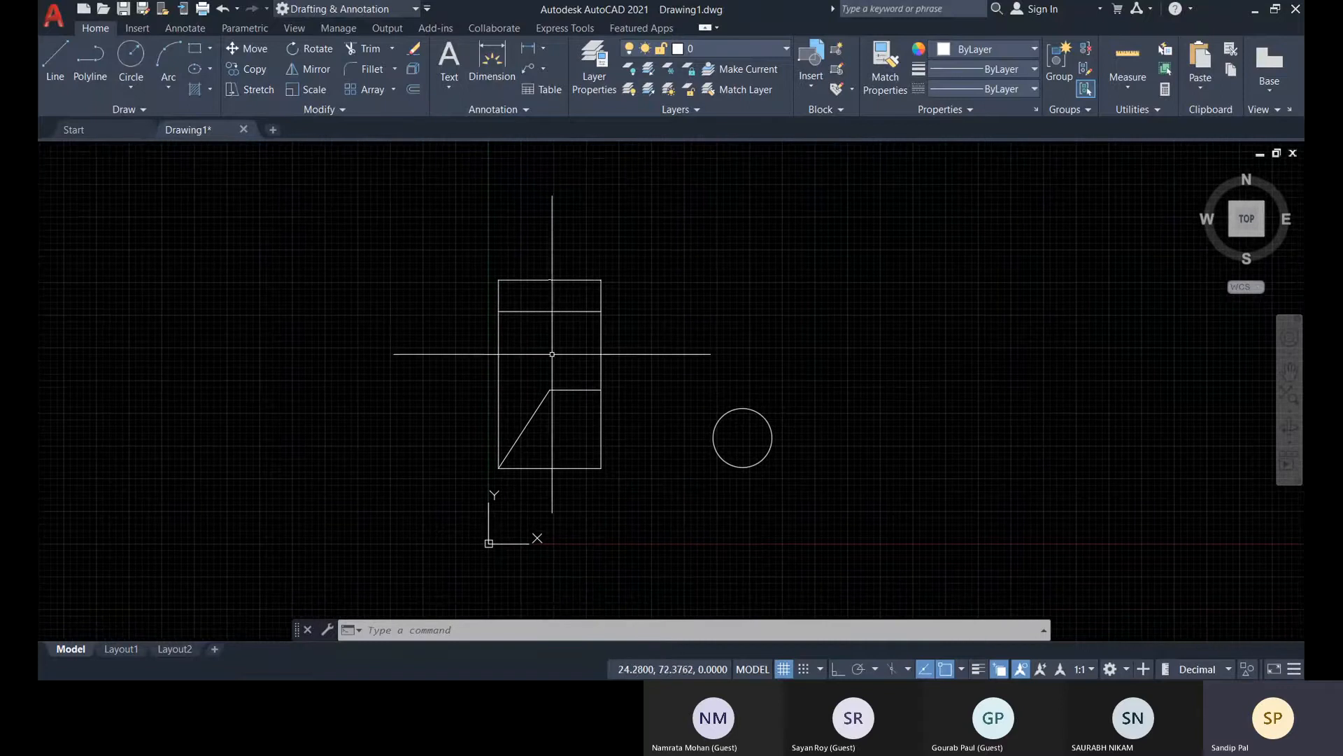
scroll(404, 300, up, 6)
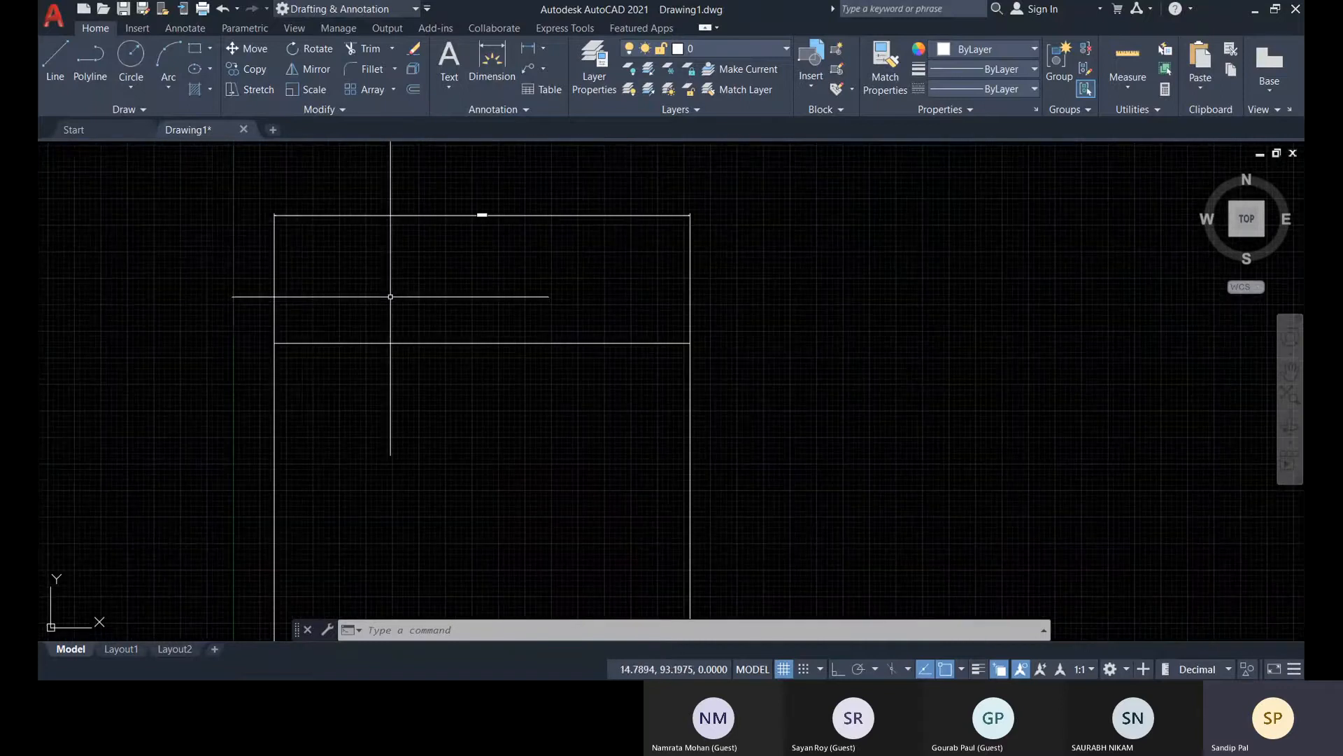
scroll(467, 212, up, 3)
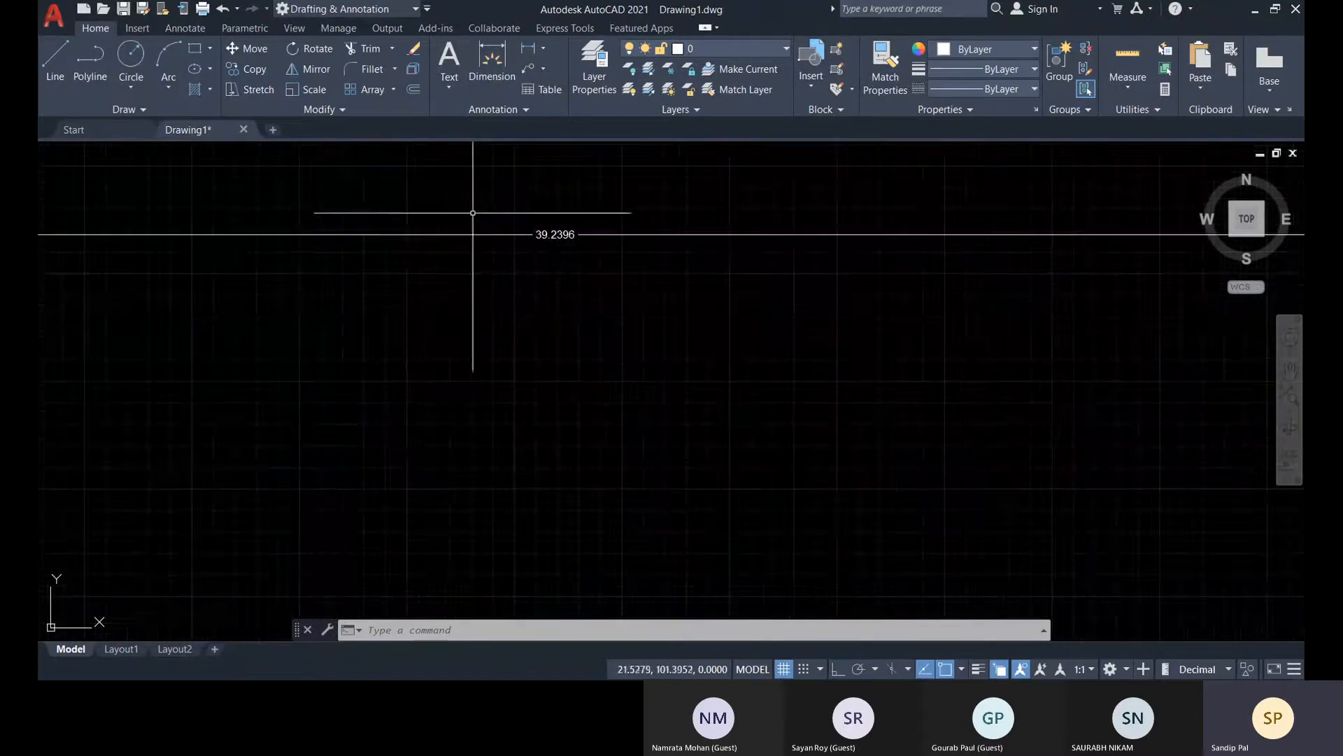
scroll(557, 221, down, 5)
middle_drag(601, 278, 506, 293)
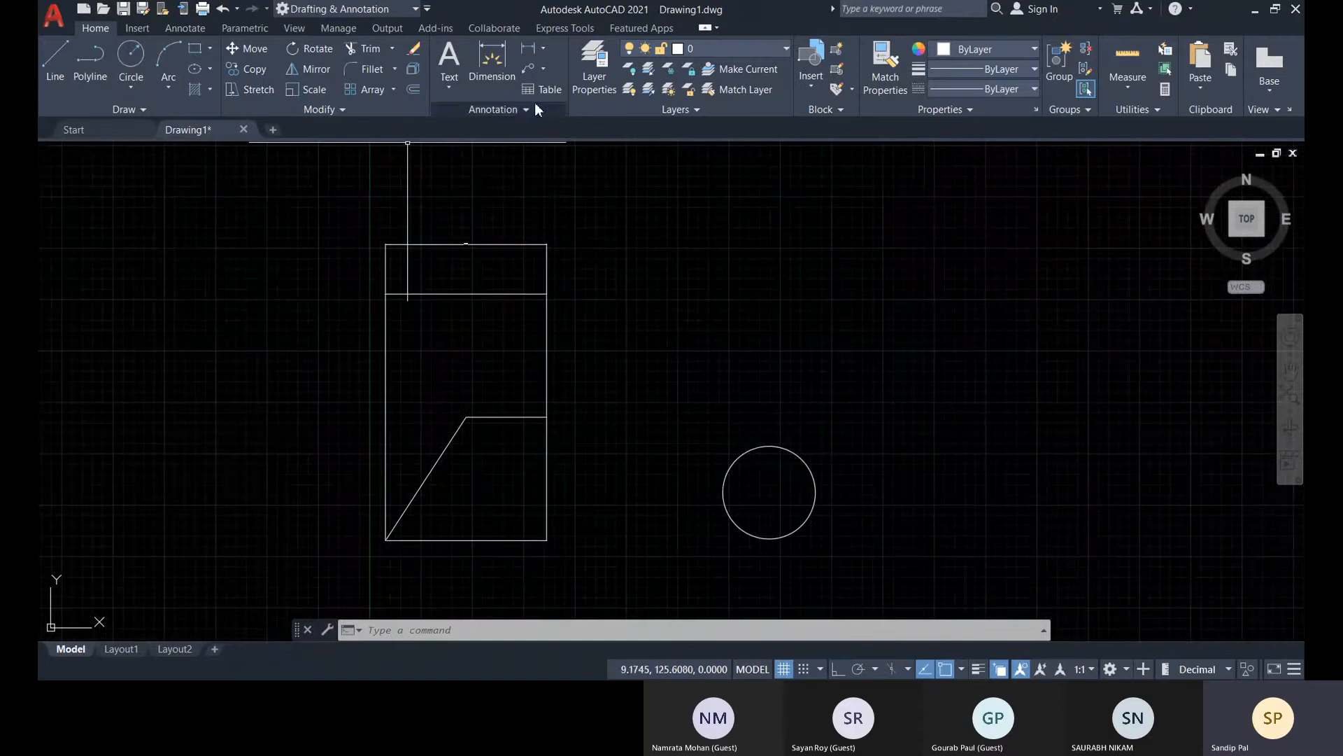
Add a vertical linear dimension from the rectangle's upper-left to lower-right corner, placed about 16 units left of the left edge
click(530, 53)
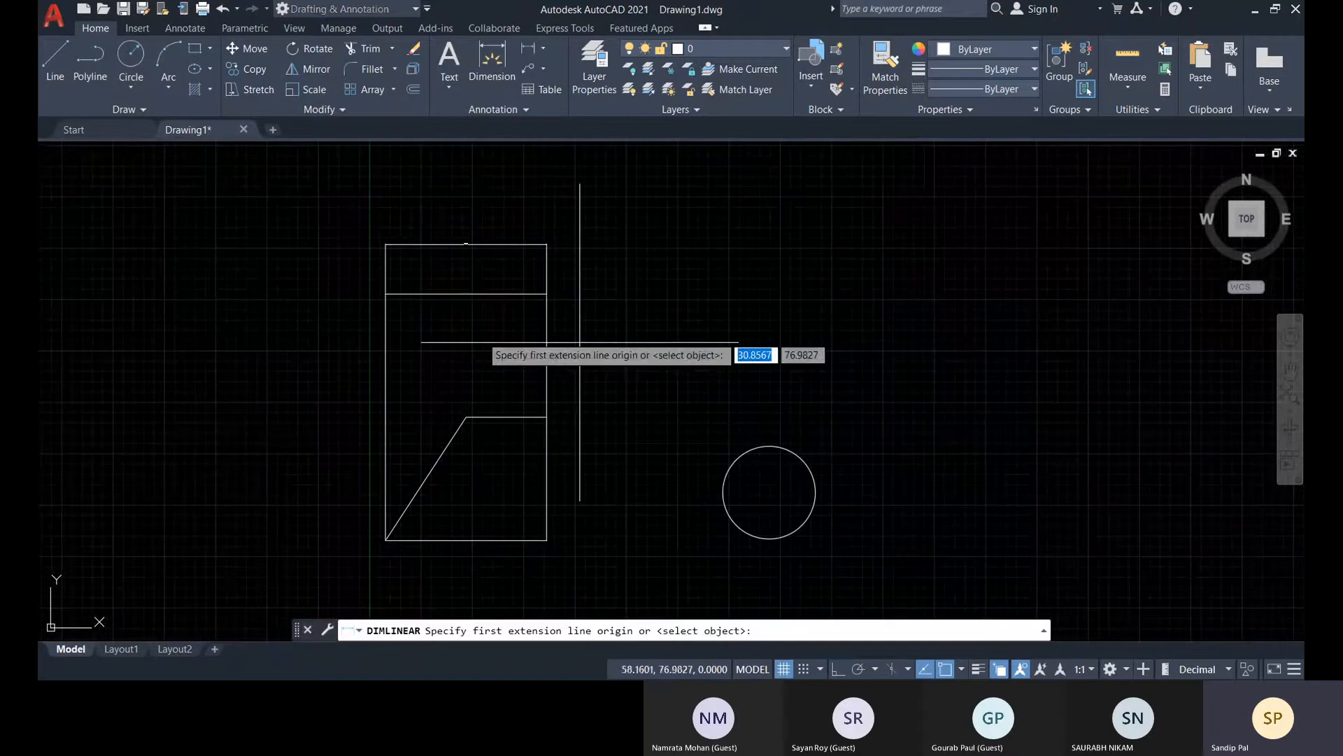
click(385, 293)
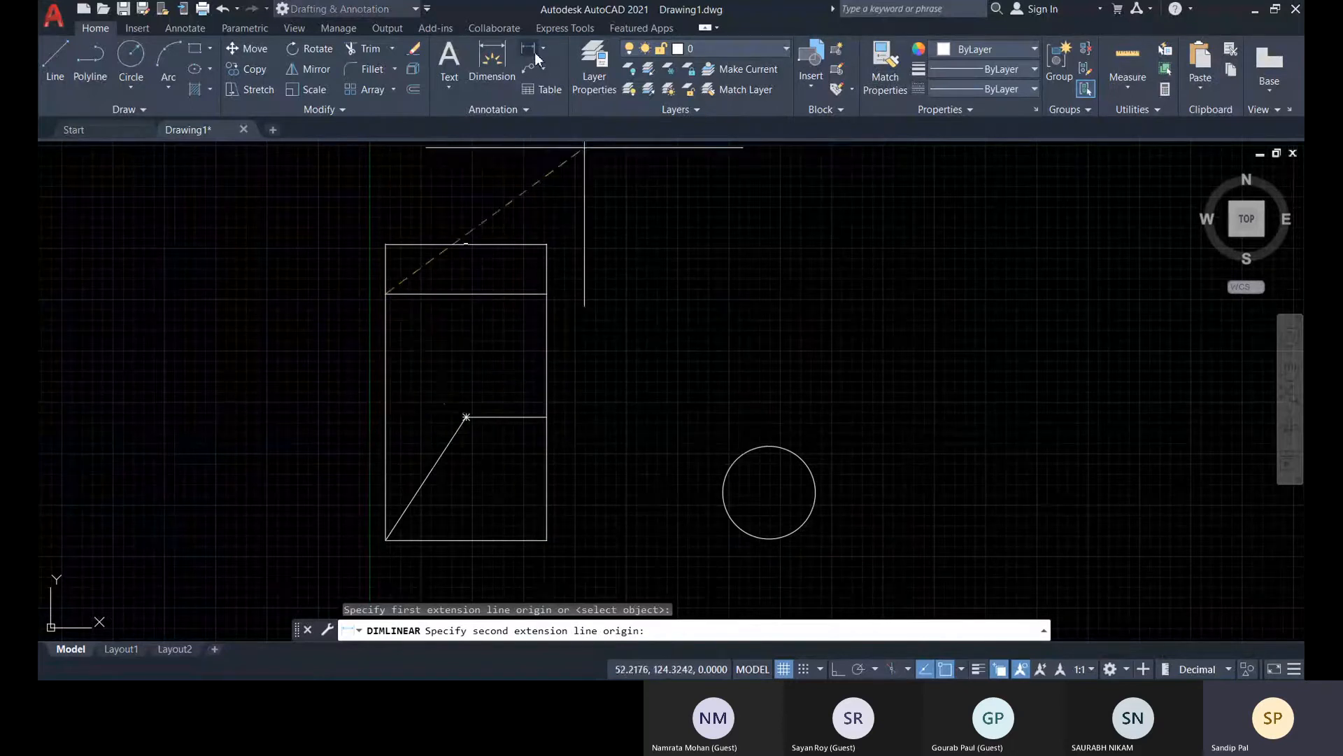
click(466, 417)
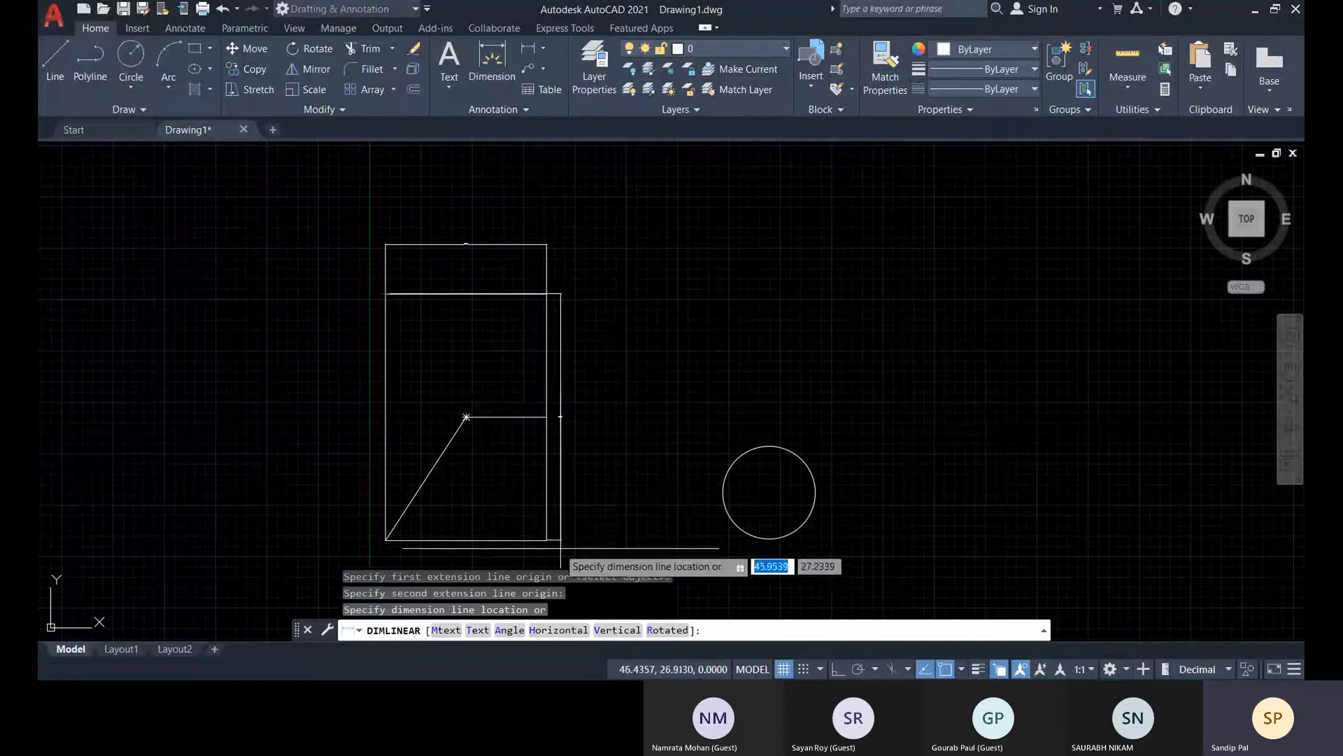
mouse_move(569, 525)
middle_down()
mouse_move(736, 413)
mouse_move(679, 448)
middle_up()
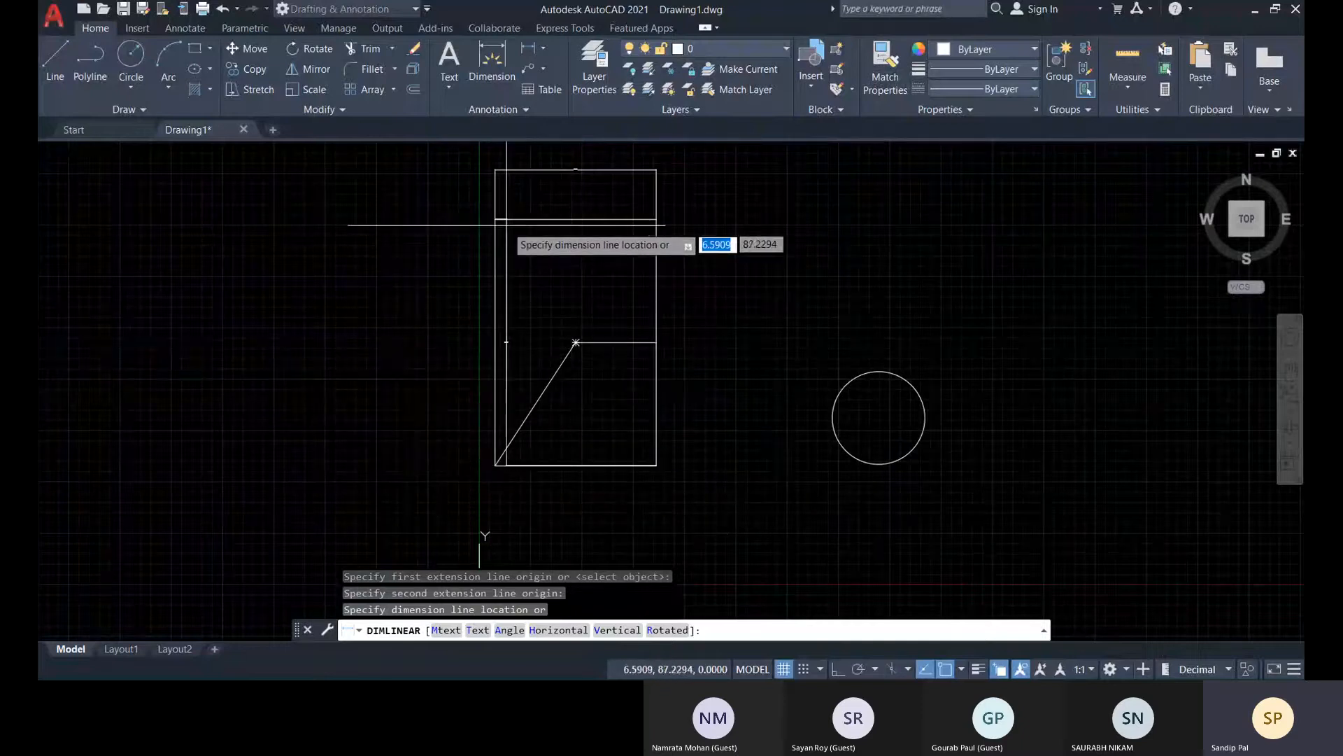
middle_drag(663, 198, 672, 384)
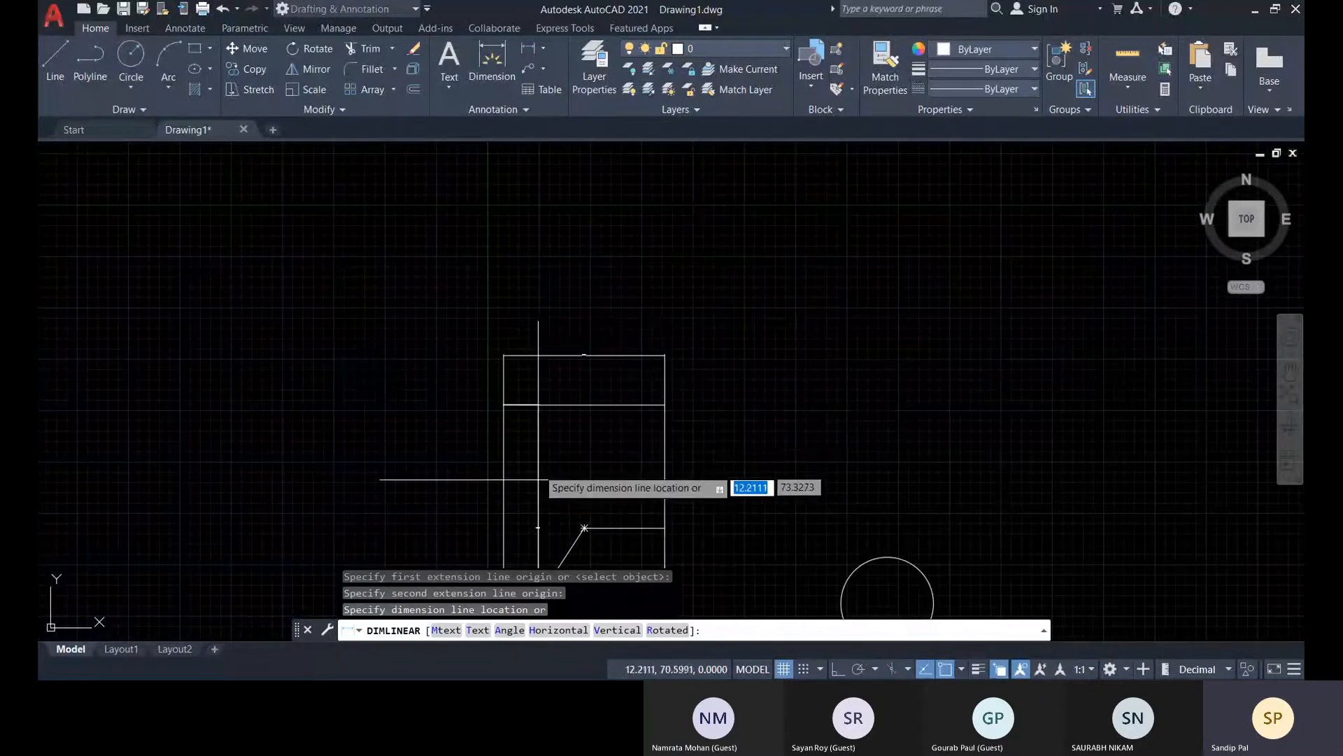
middle_drag(539, 479, 548, 338)
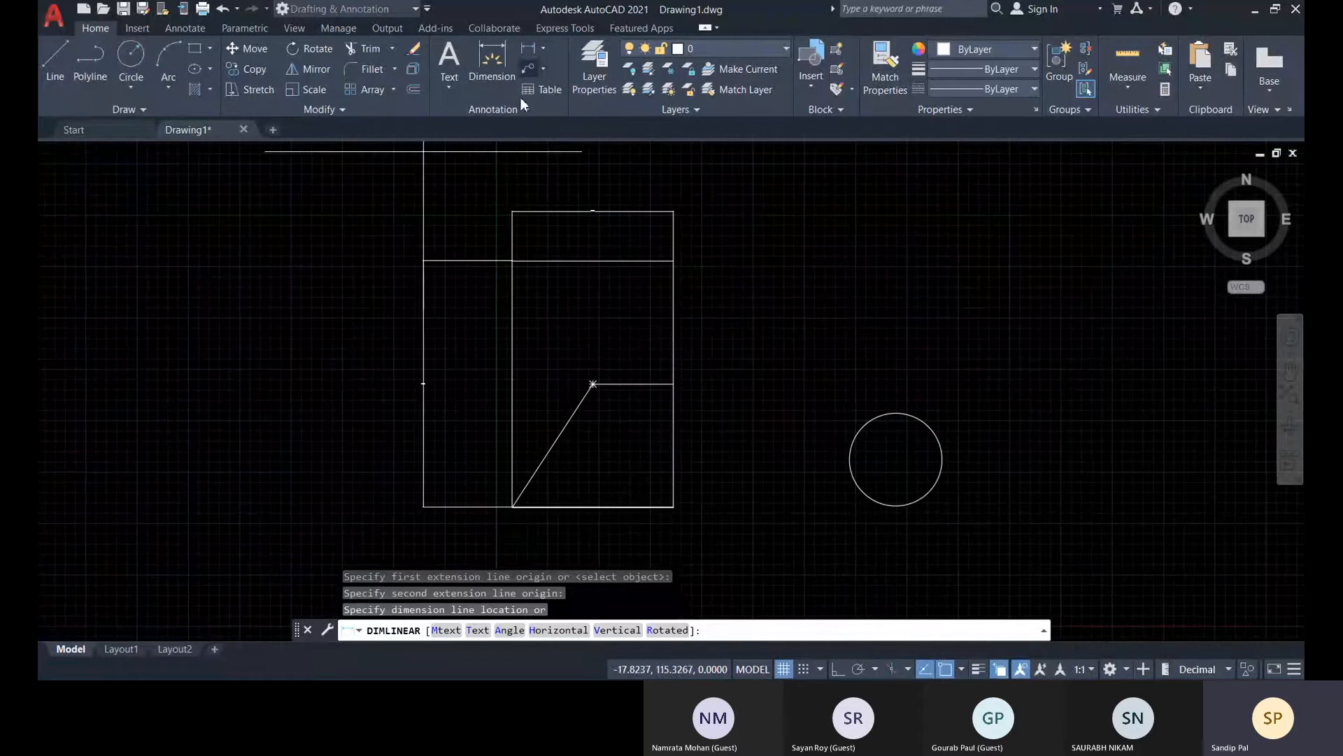
click(446, 312)
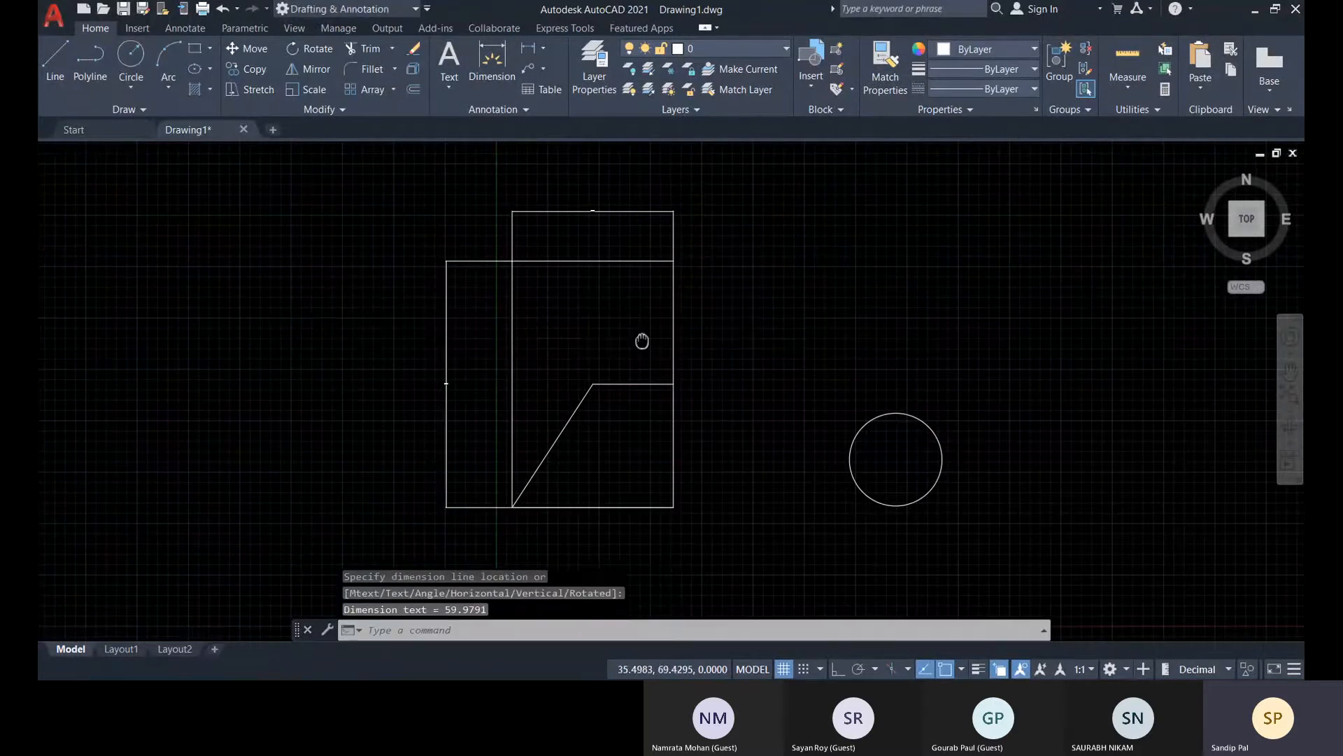
middle_drag(642, 341, 634, 335)
scroll(470, 379, up, 3)
scroll(548, 399, down, 5)
middle_drag(552, 403, 506, 394)
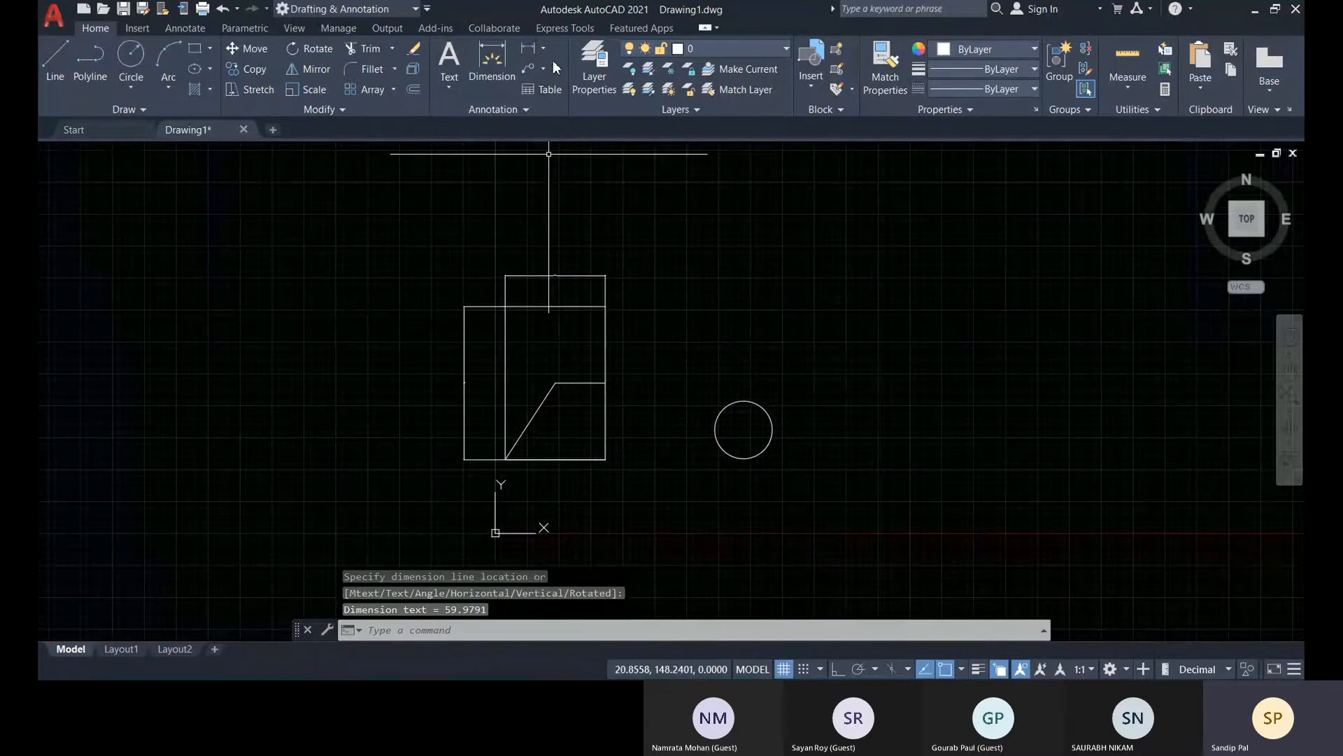
Add an aligned dimension between the inclined line's two endpoints, placed about 7 units to its lower-right side
click(546, 50)
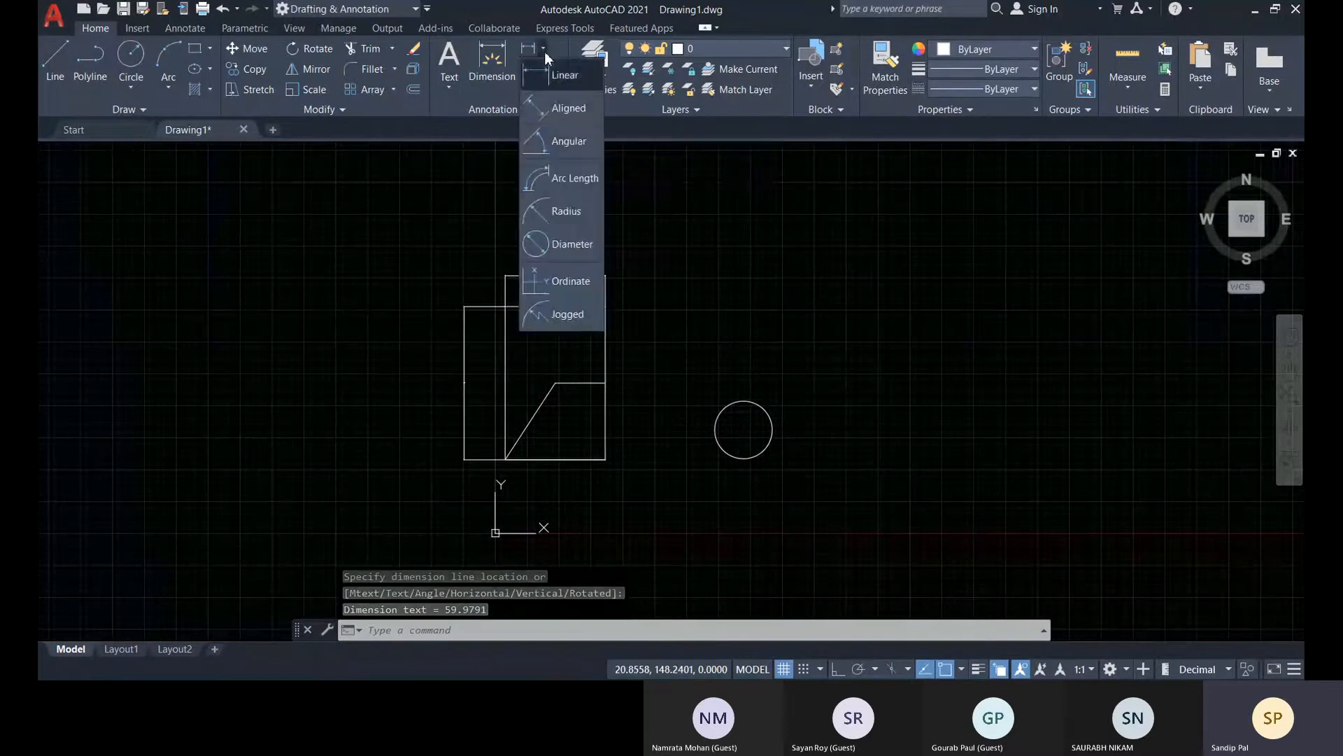
click(552, 112)
scroll(556, 444, up, 5)
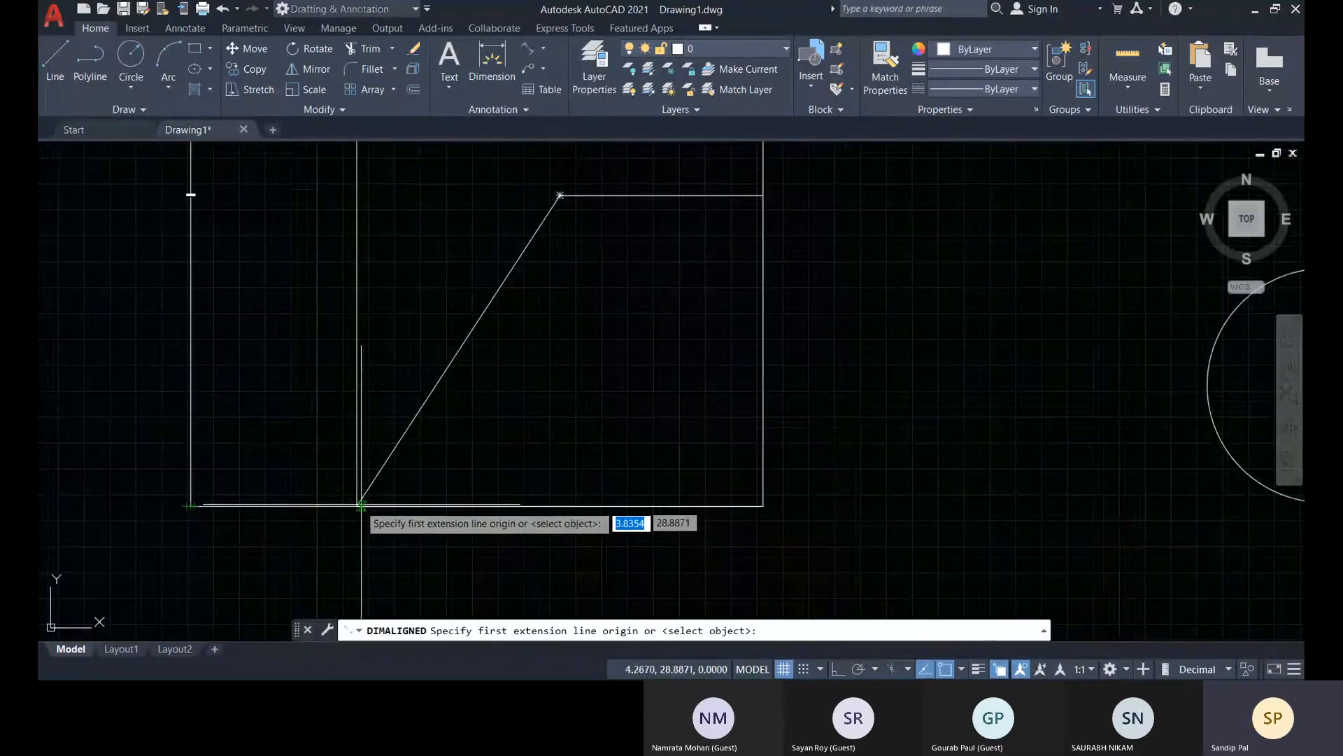
middle_drag(542, 337, 542, 353)
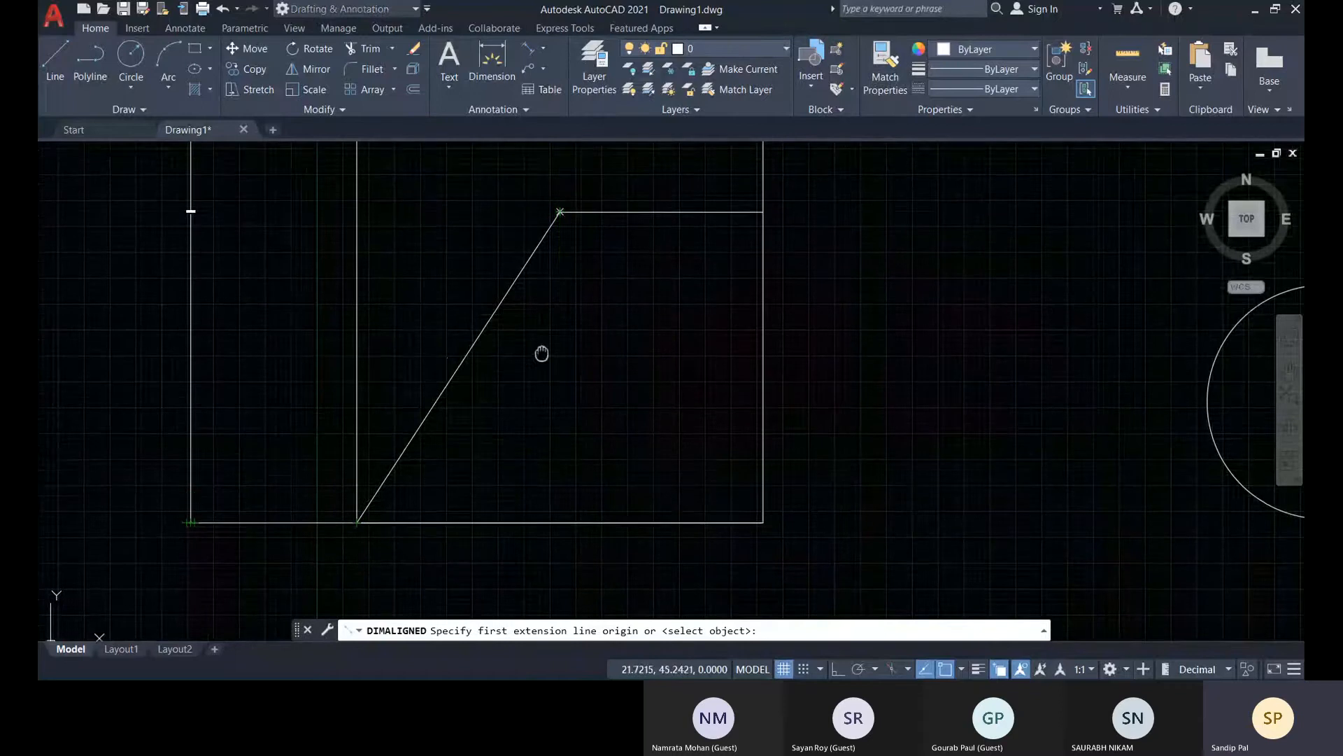
click(547, 48)
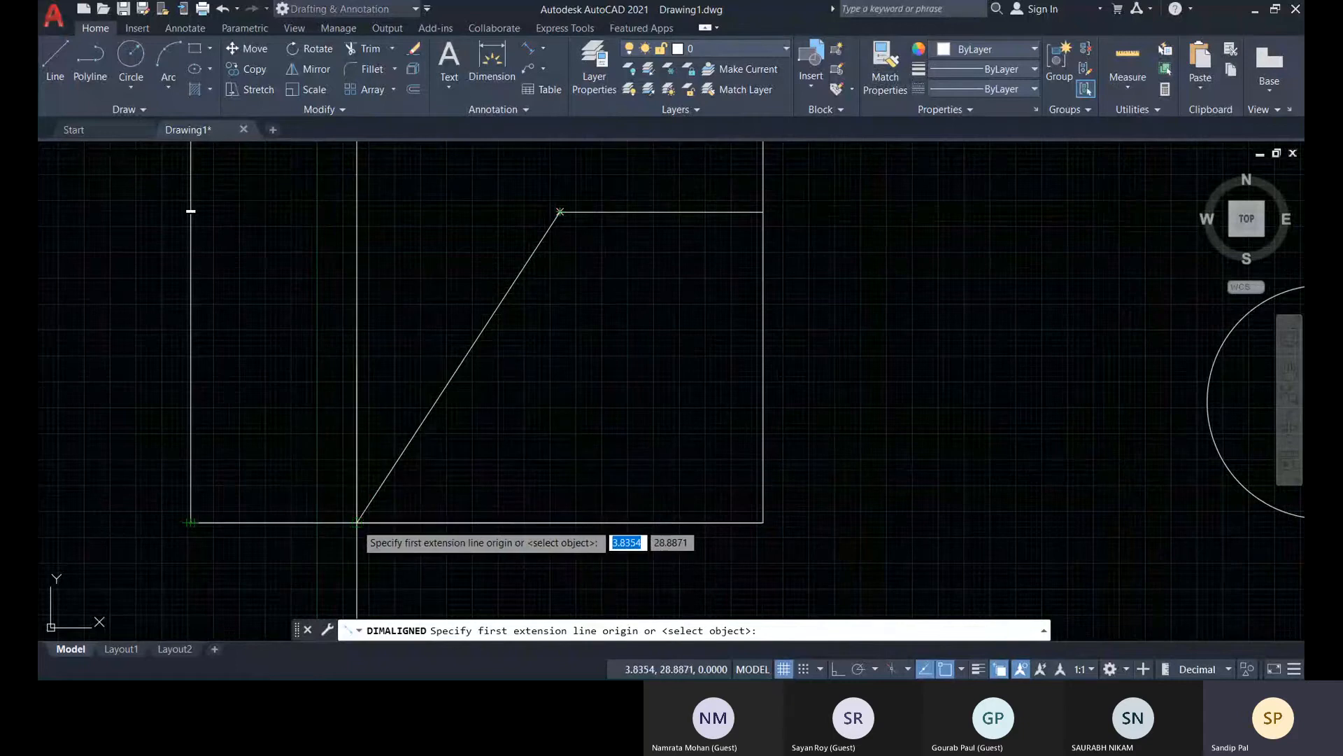
click(357, 523)
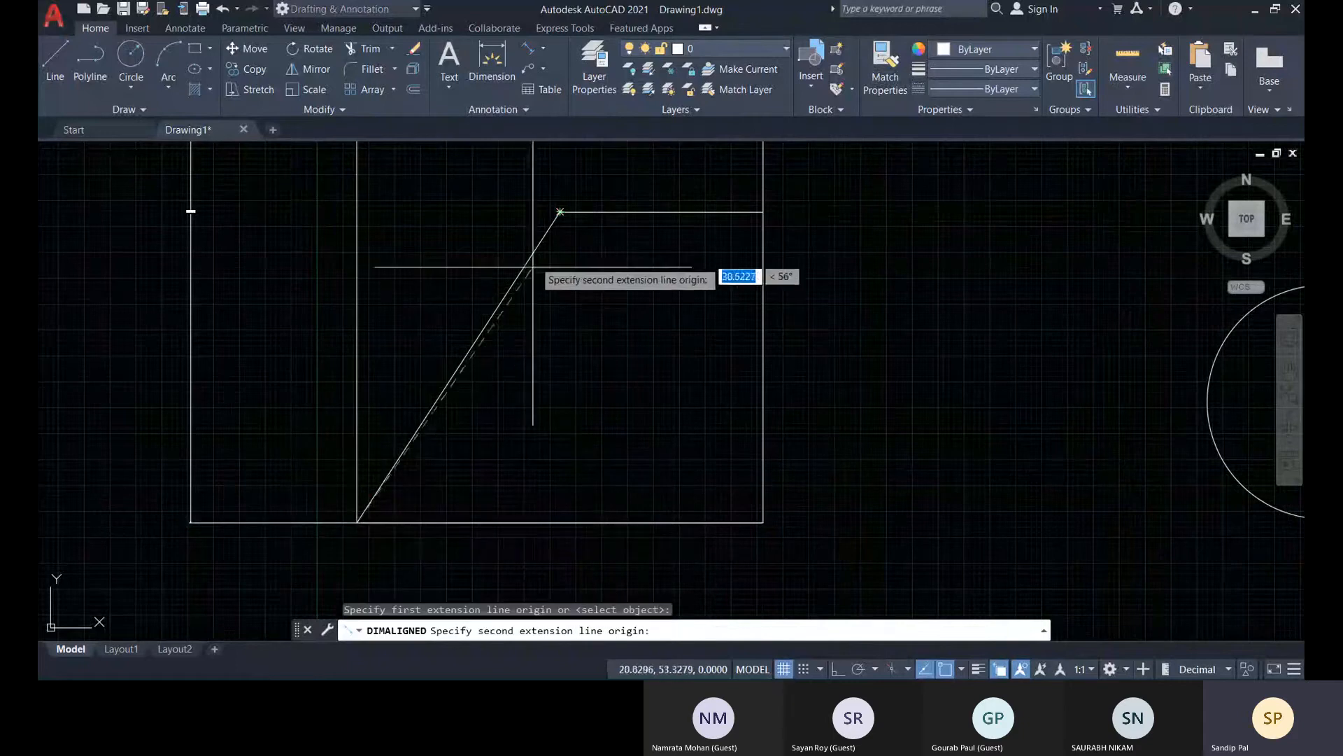
click(559, 211)
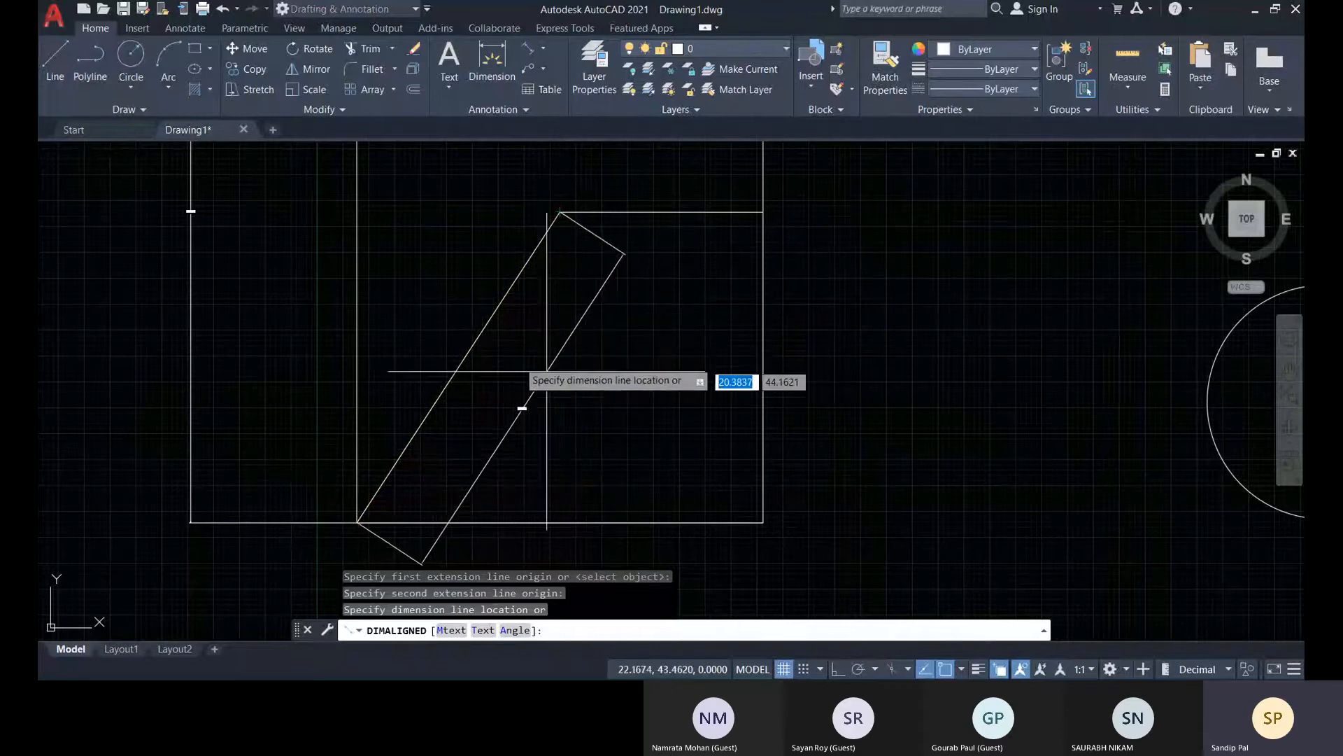
middle_drag(522, 408, 520, 358)
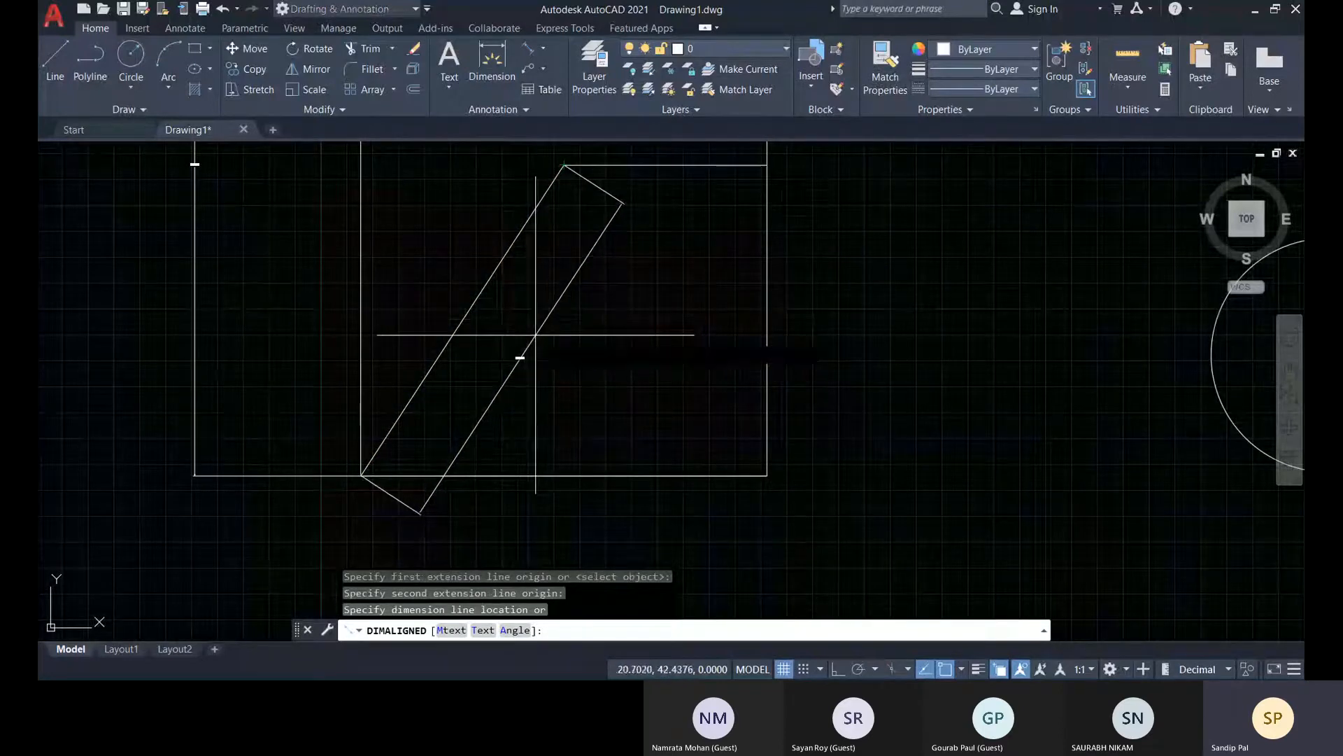
click(535, 335)
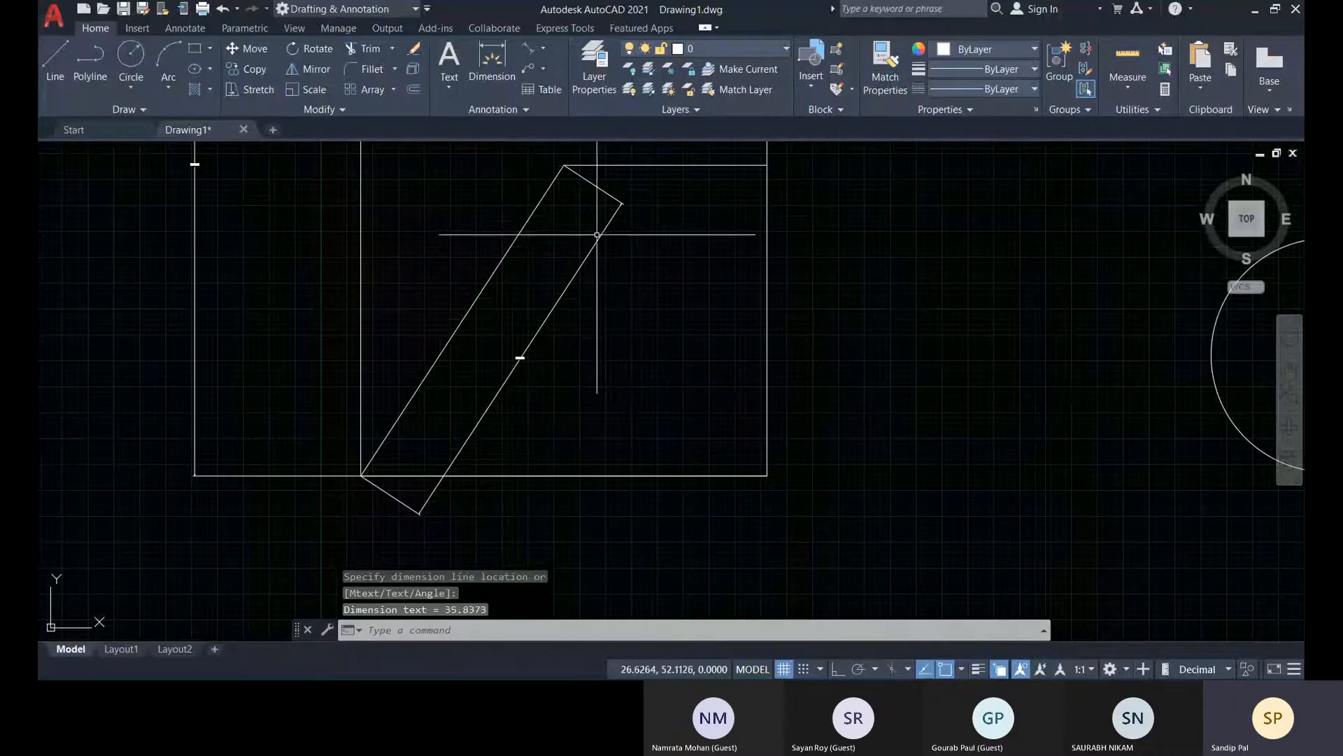
middle_drag(597, 235, 559, 343)
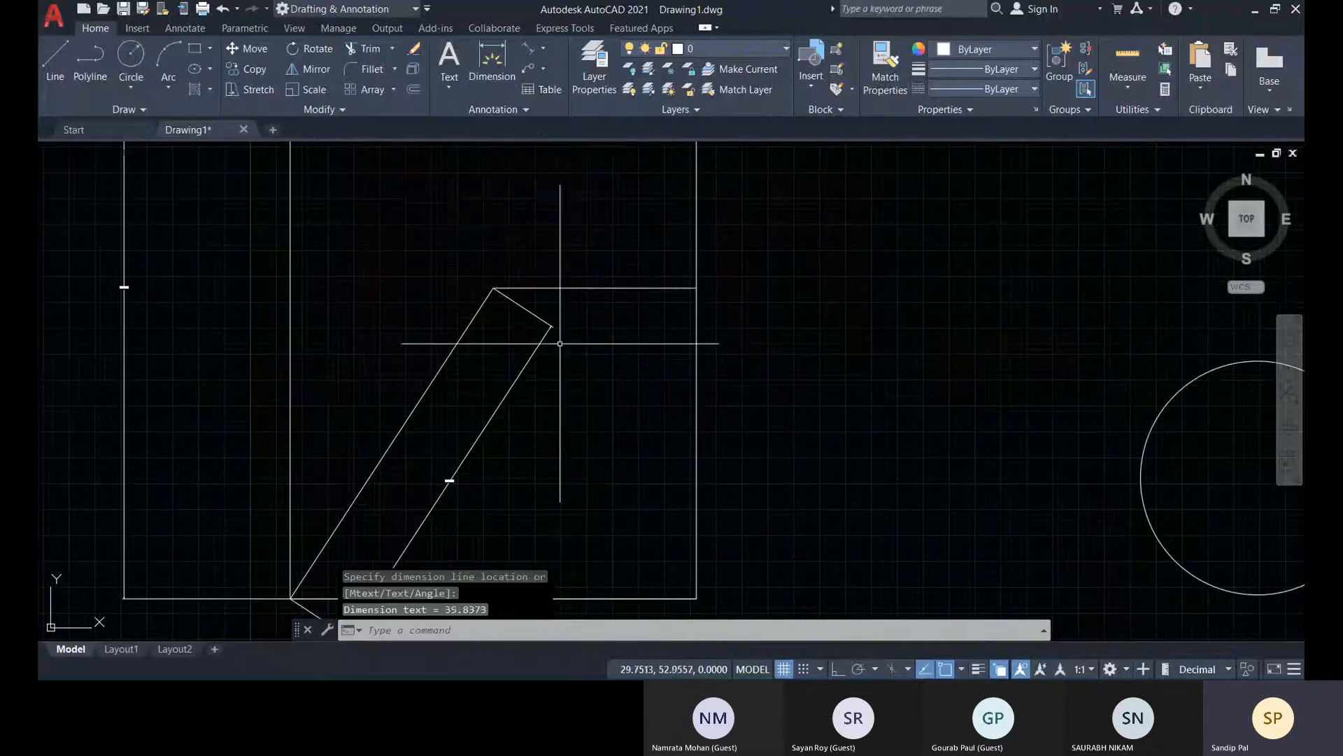
click(544, 50)
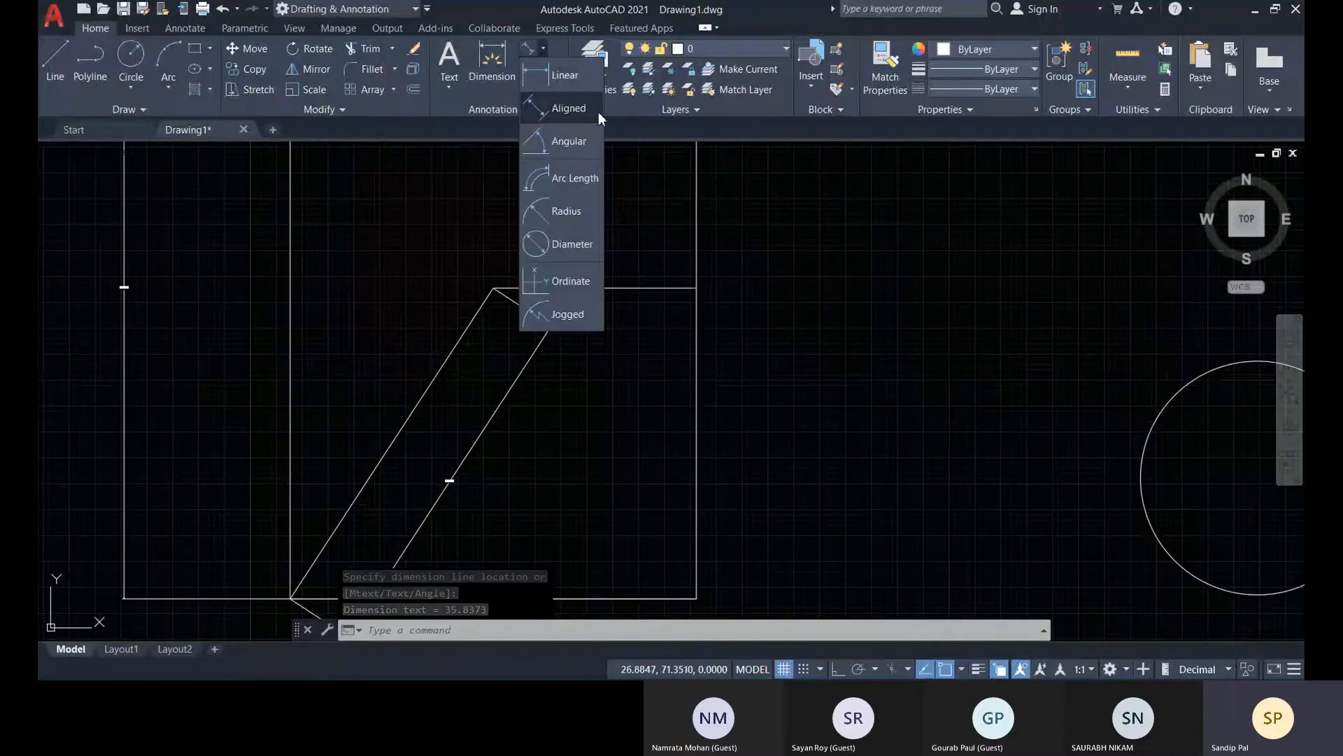
click(559, 141)
middle_drag(392, 532, 581, 378)
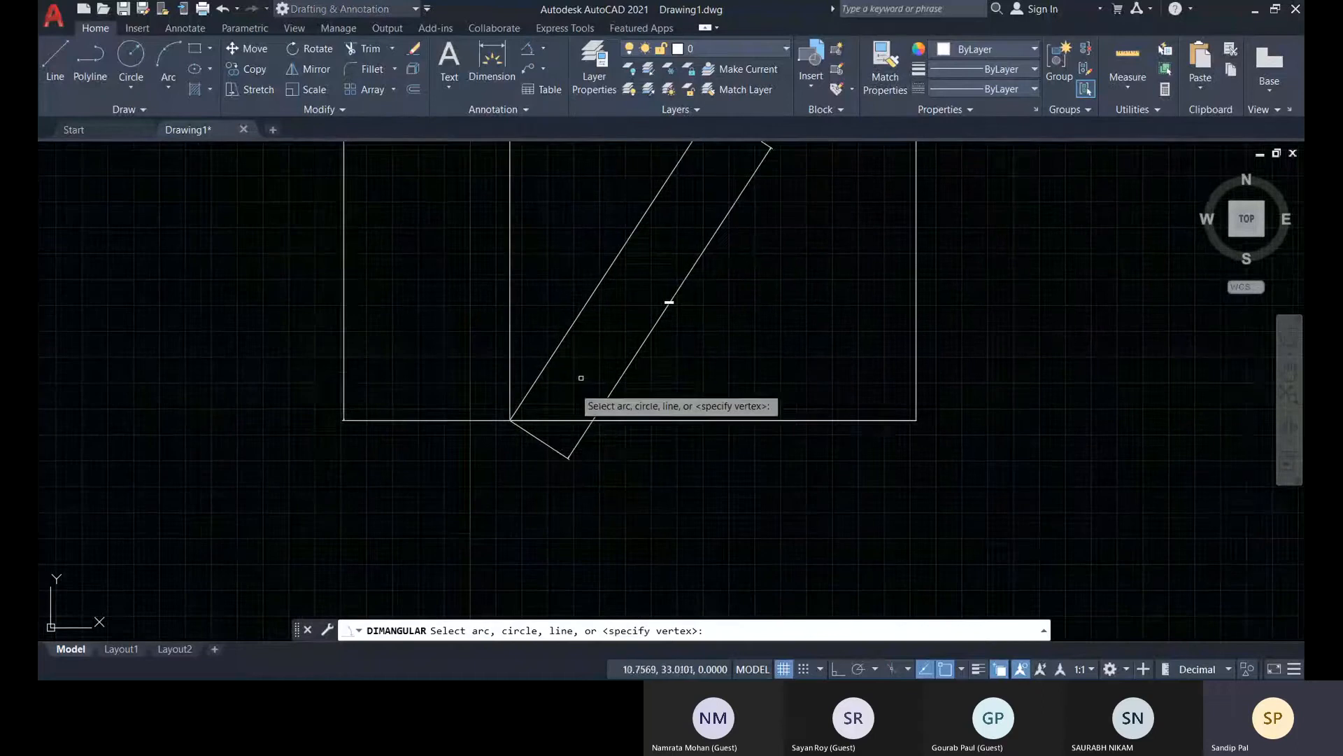
click(554, 419)
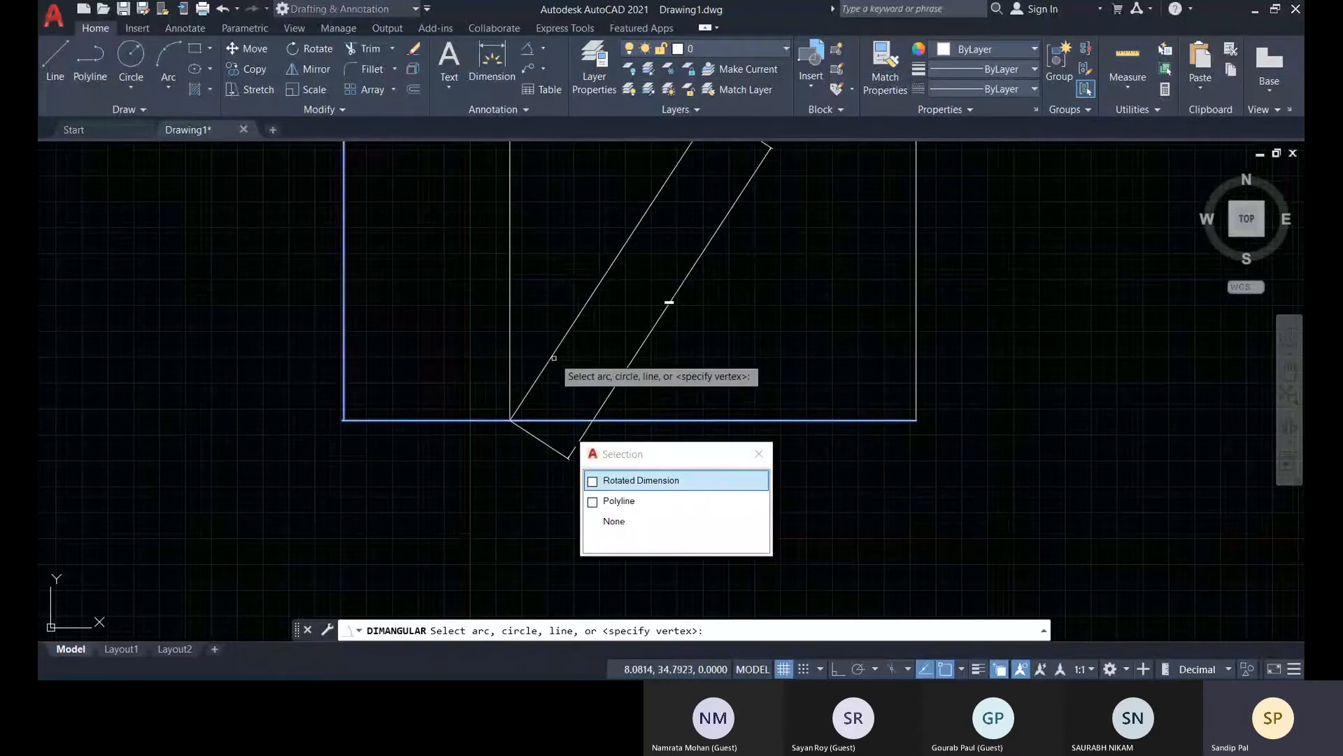
click(554, 353)
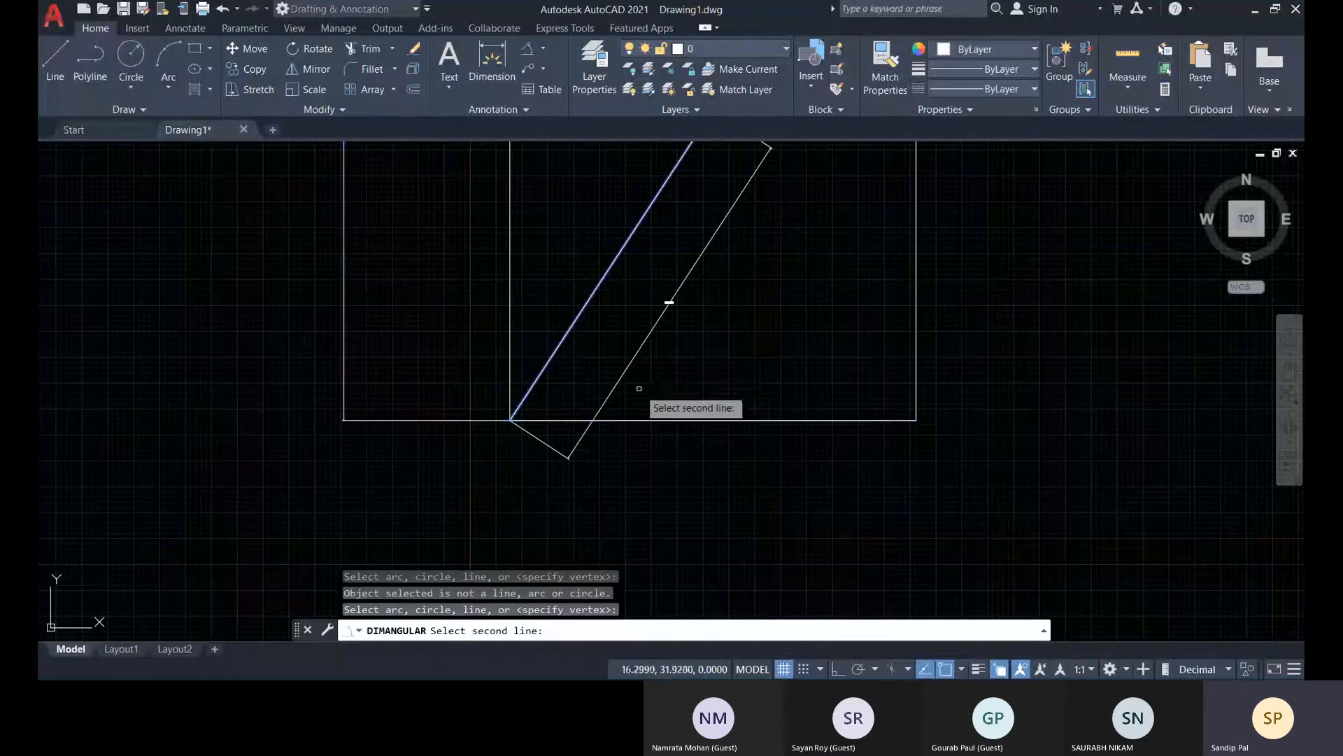
middle_drag(688, 389, 611, 464)
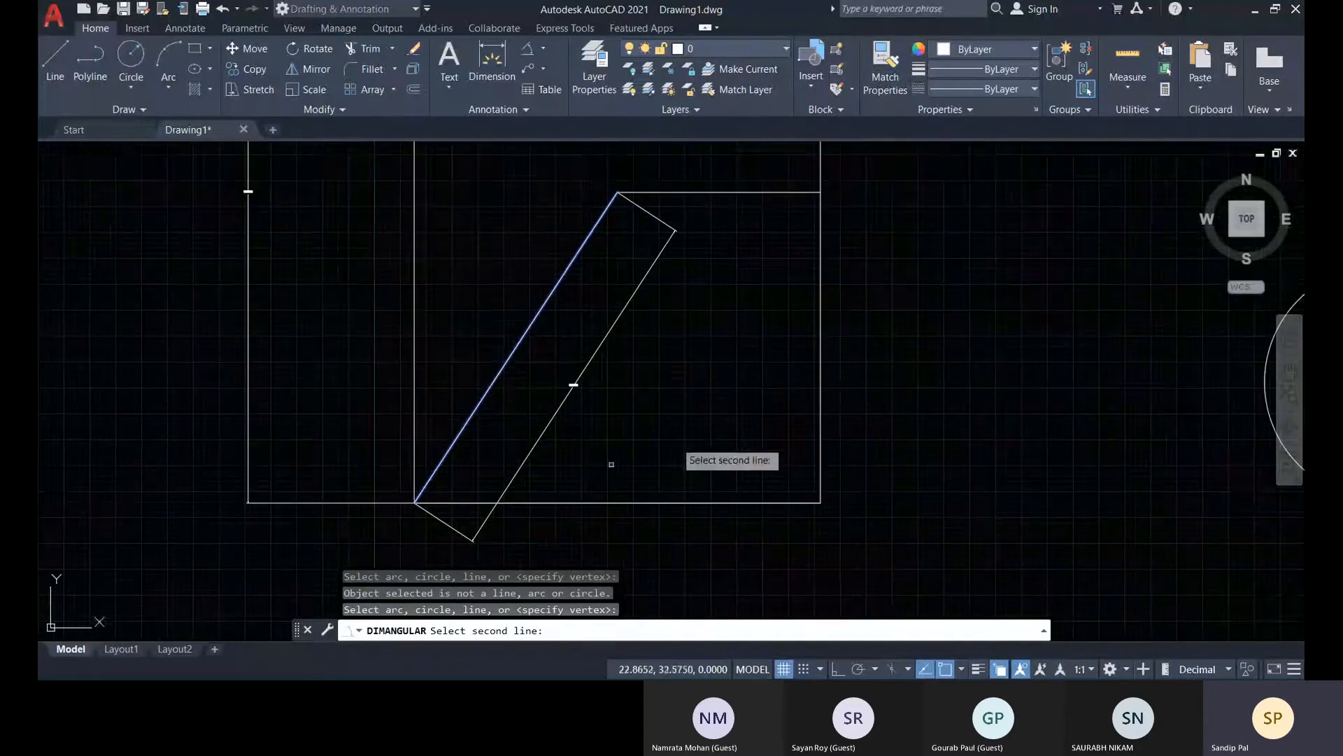
click(787, 502)
click(852, 585)
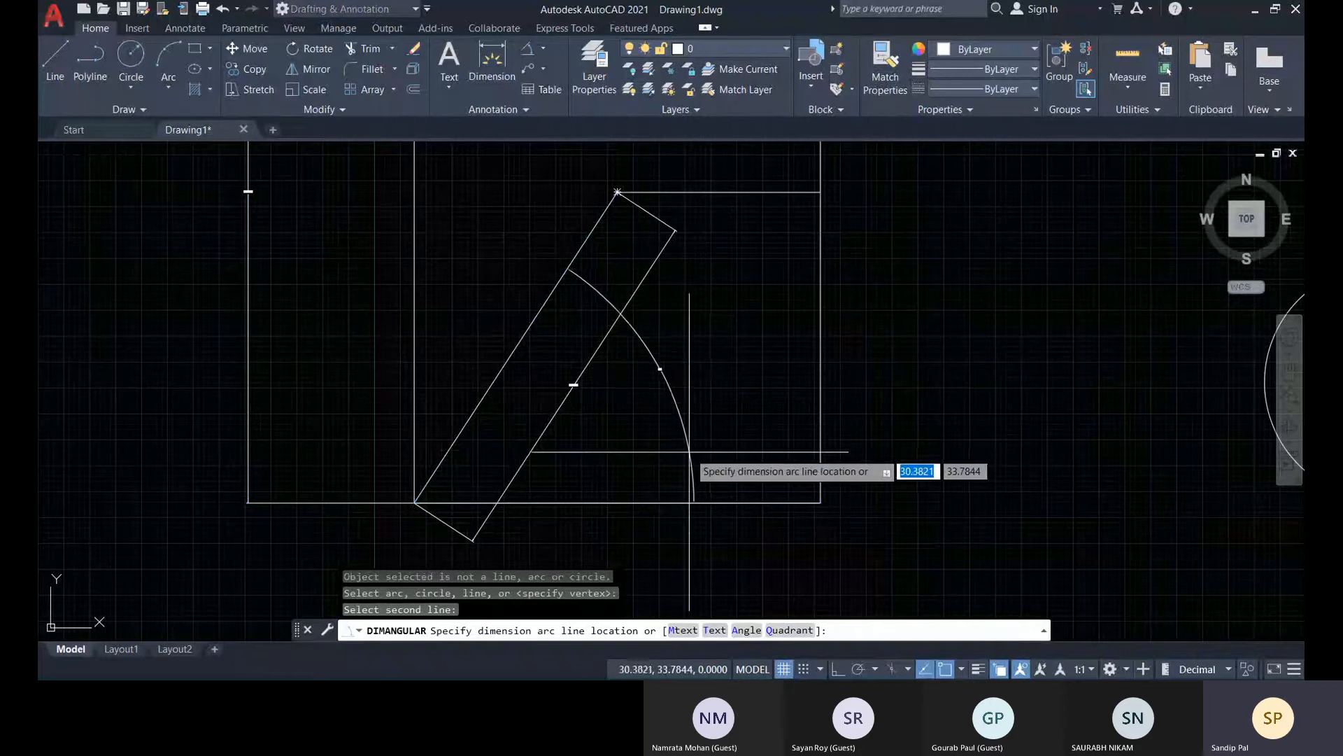
key(Escape)
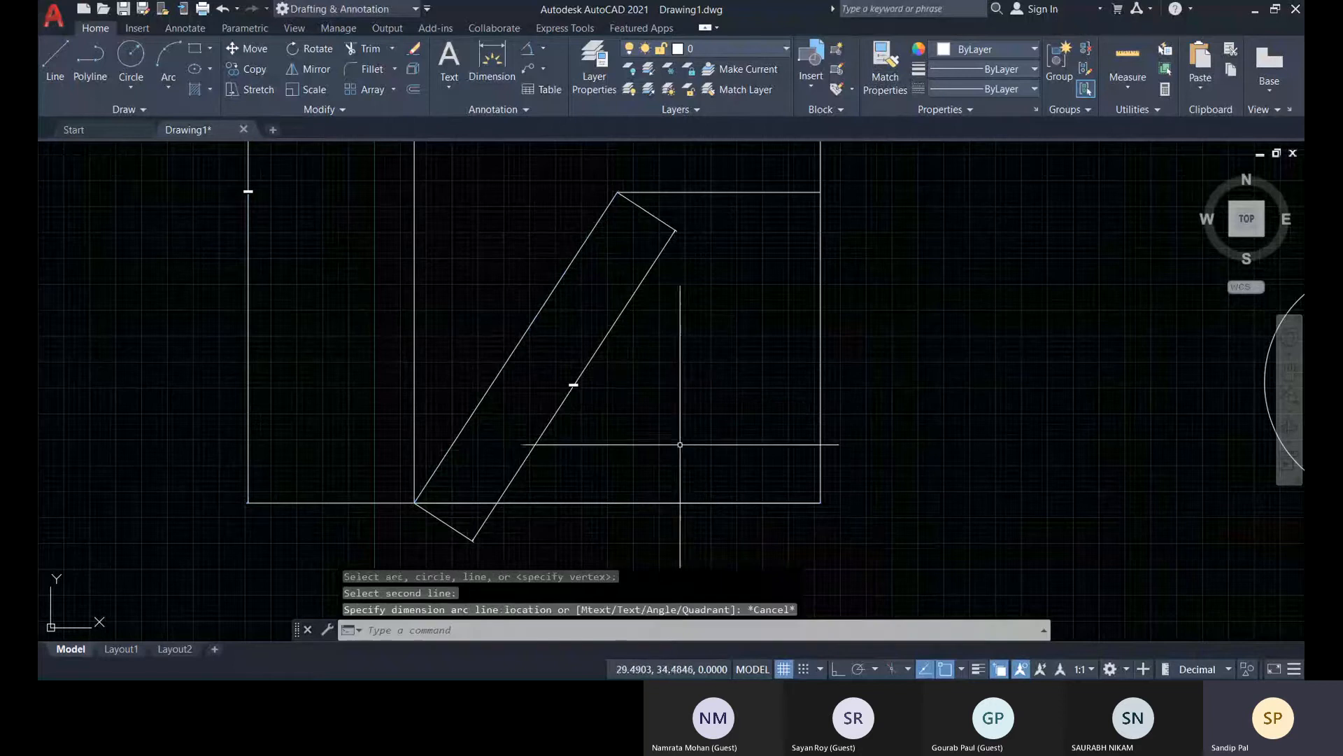
Add an angular dimension between the rectangle's bottom edge and the inclined line, with its arc about 7 units from the shared corner
click(529, 53)
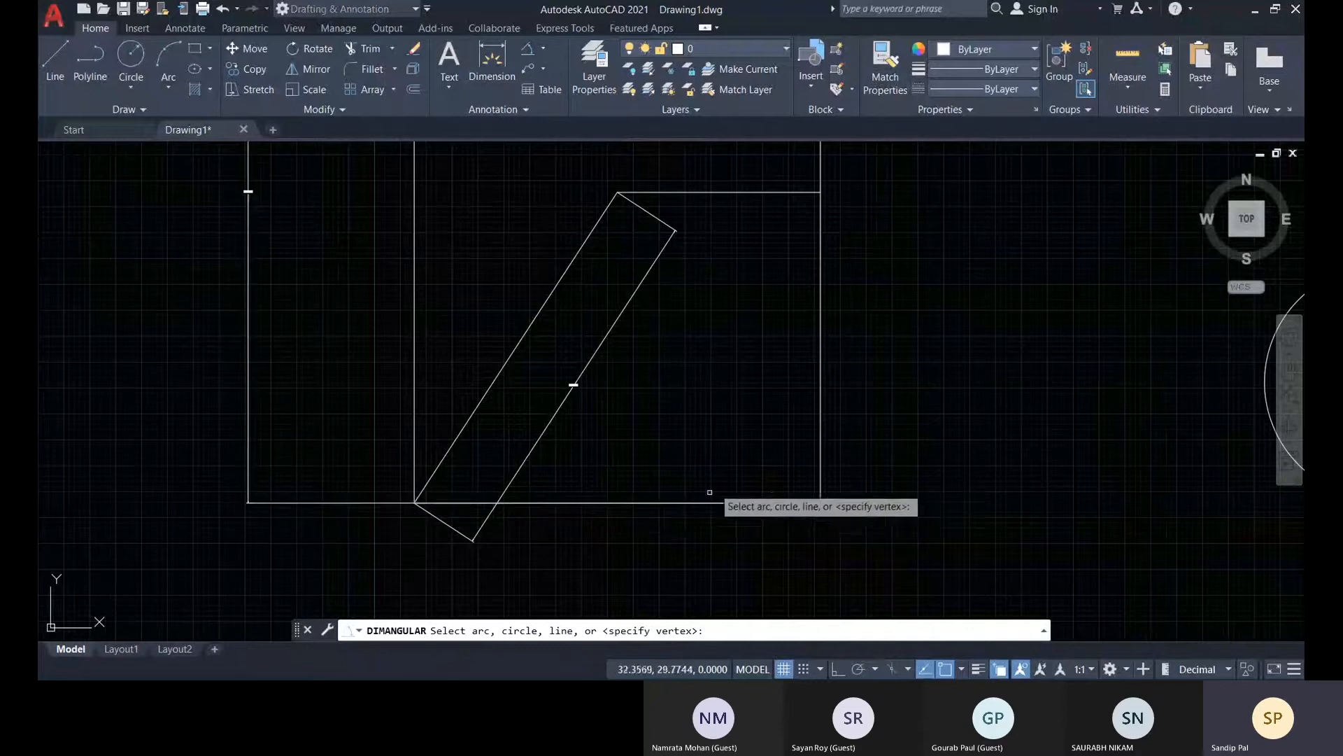
middle_drag(720, 475, 712, 482)
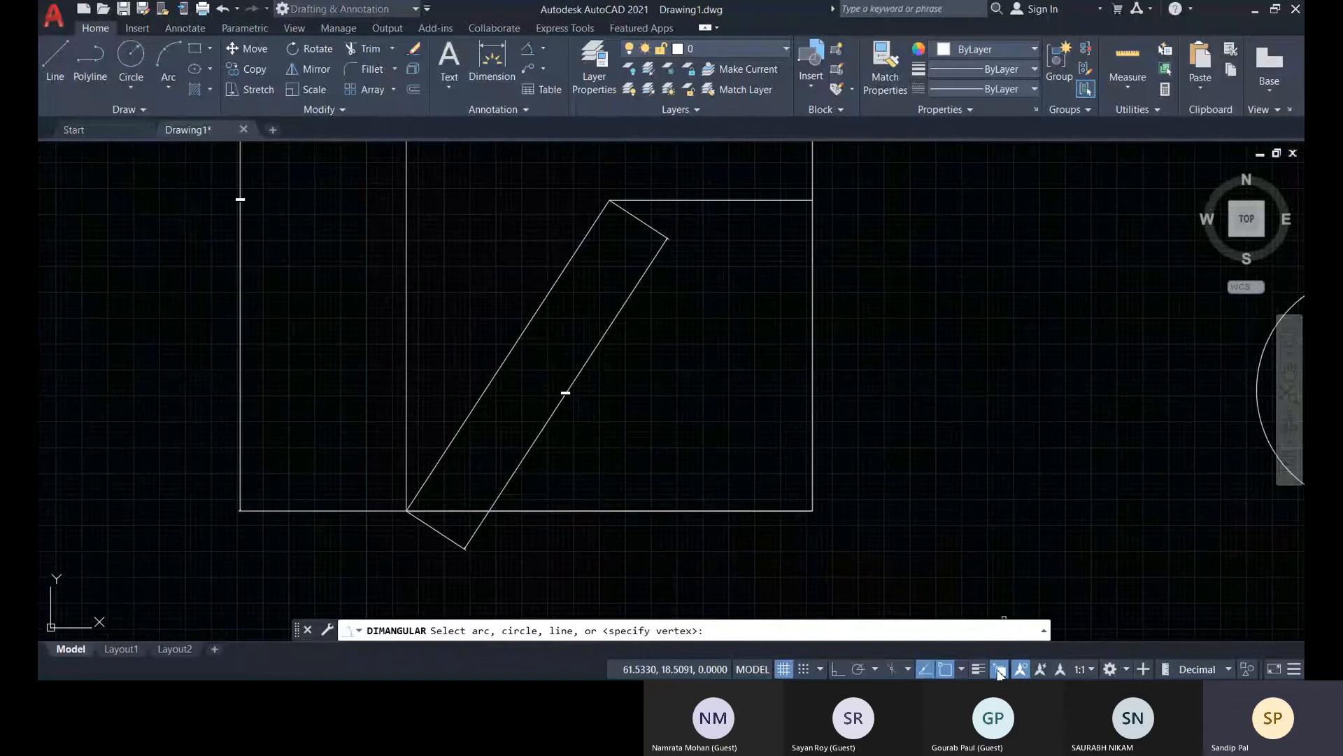
click(649, 511)
click(715, 593)
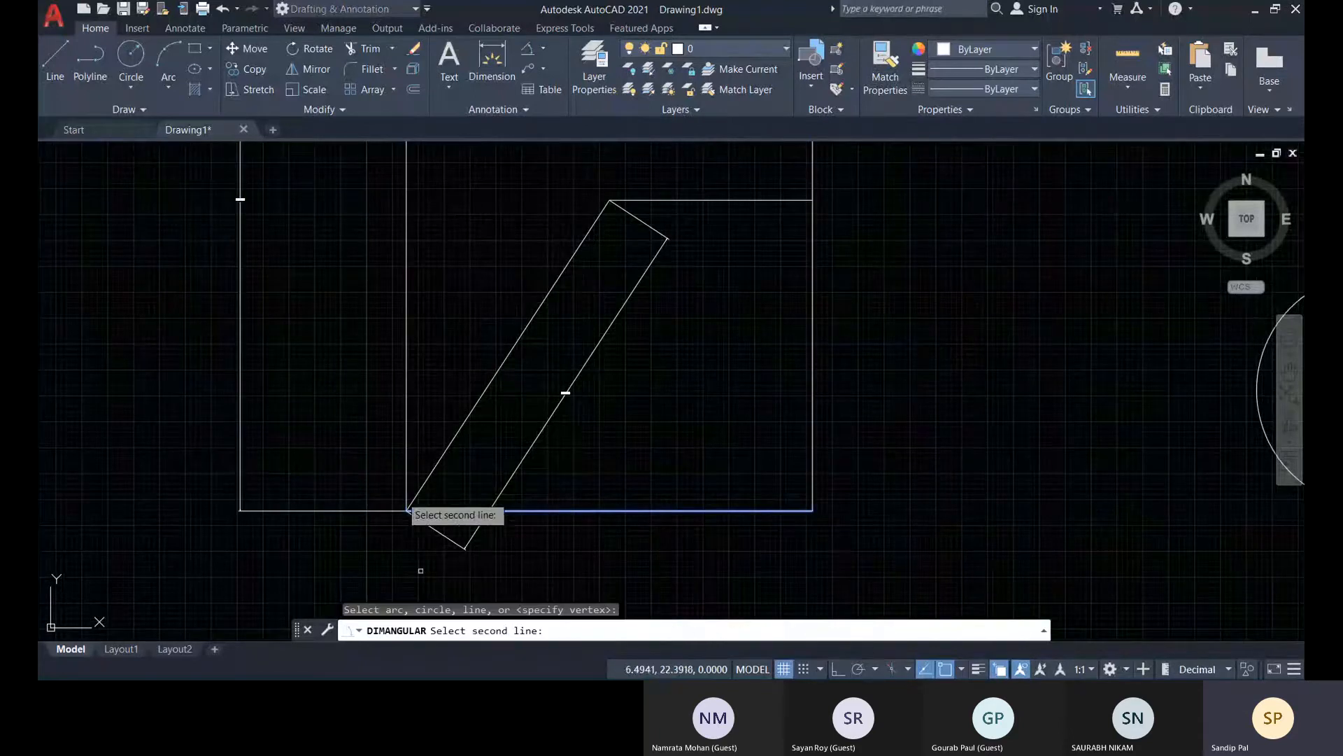
click(565, 392)
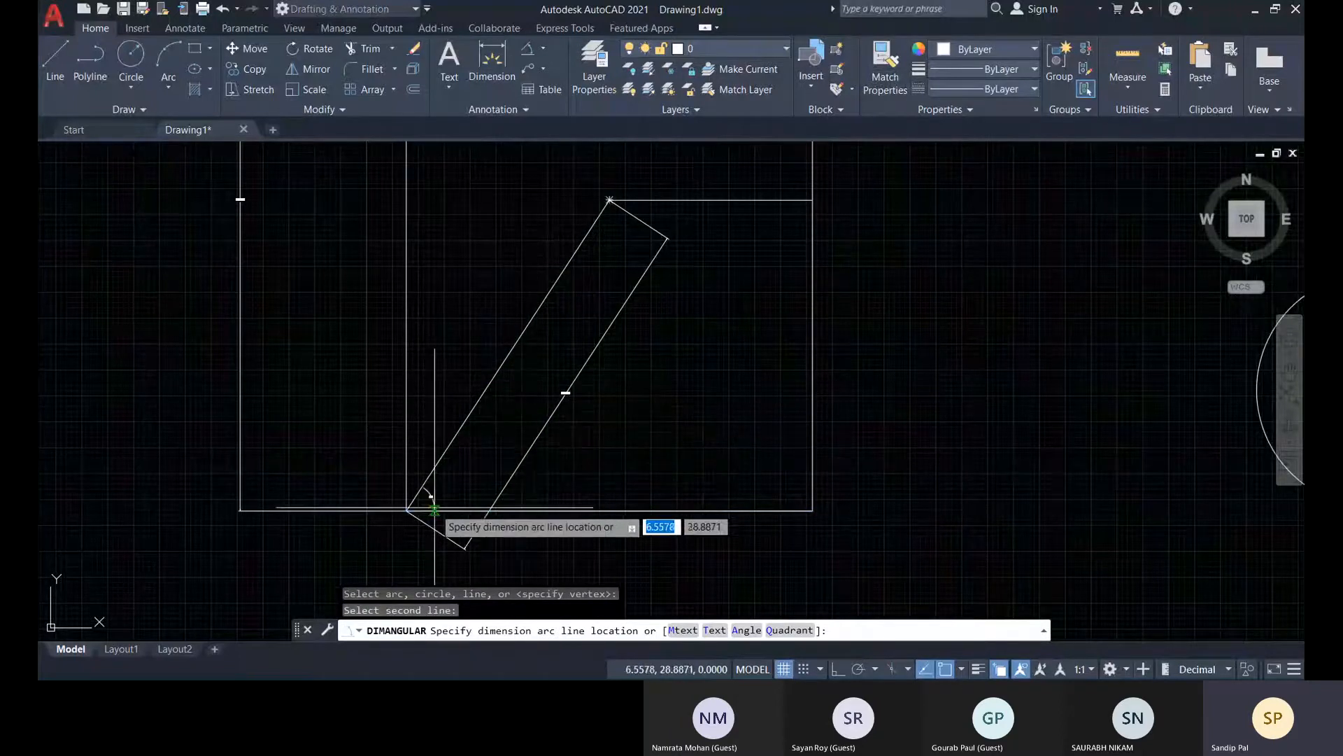
scroll(465, 480, up, 5)
middle_drag(427, 516, 525, 402)
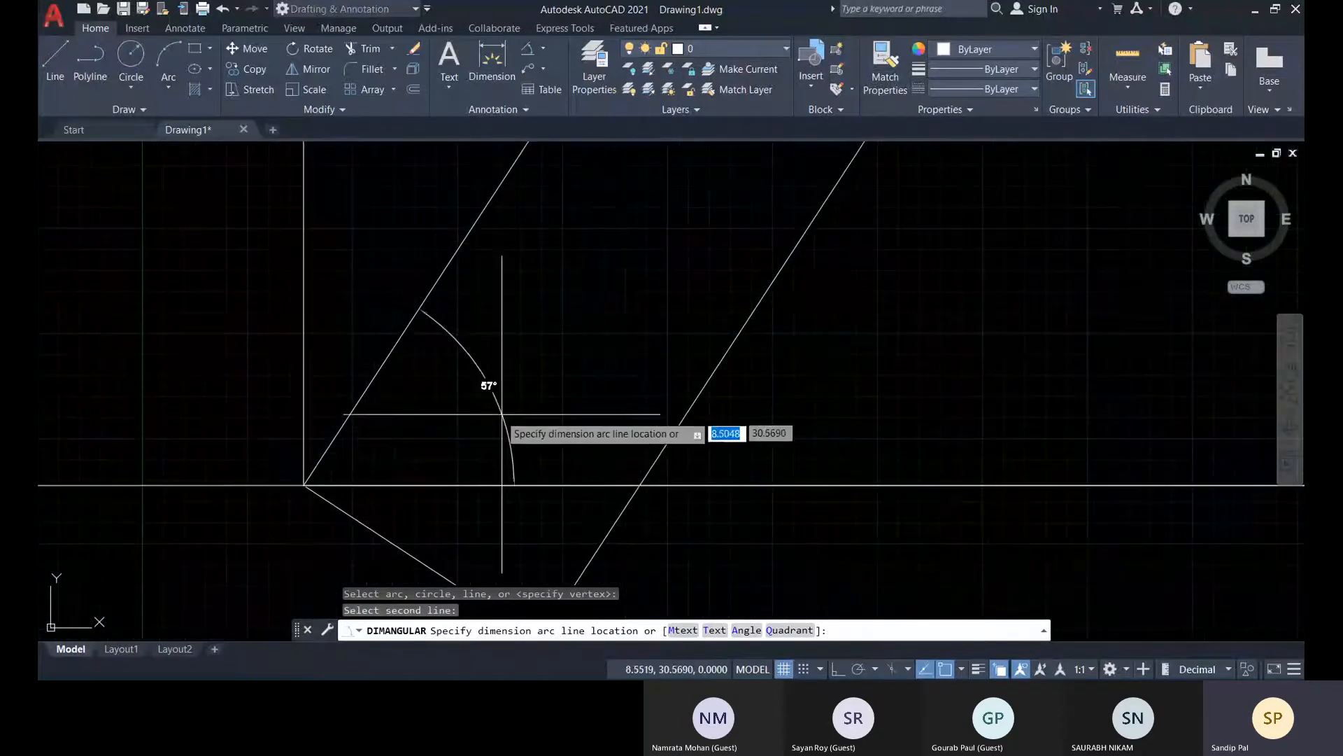
scroll(273, 420, up, 5)
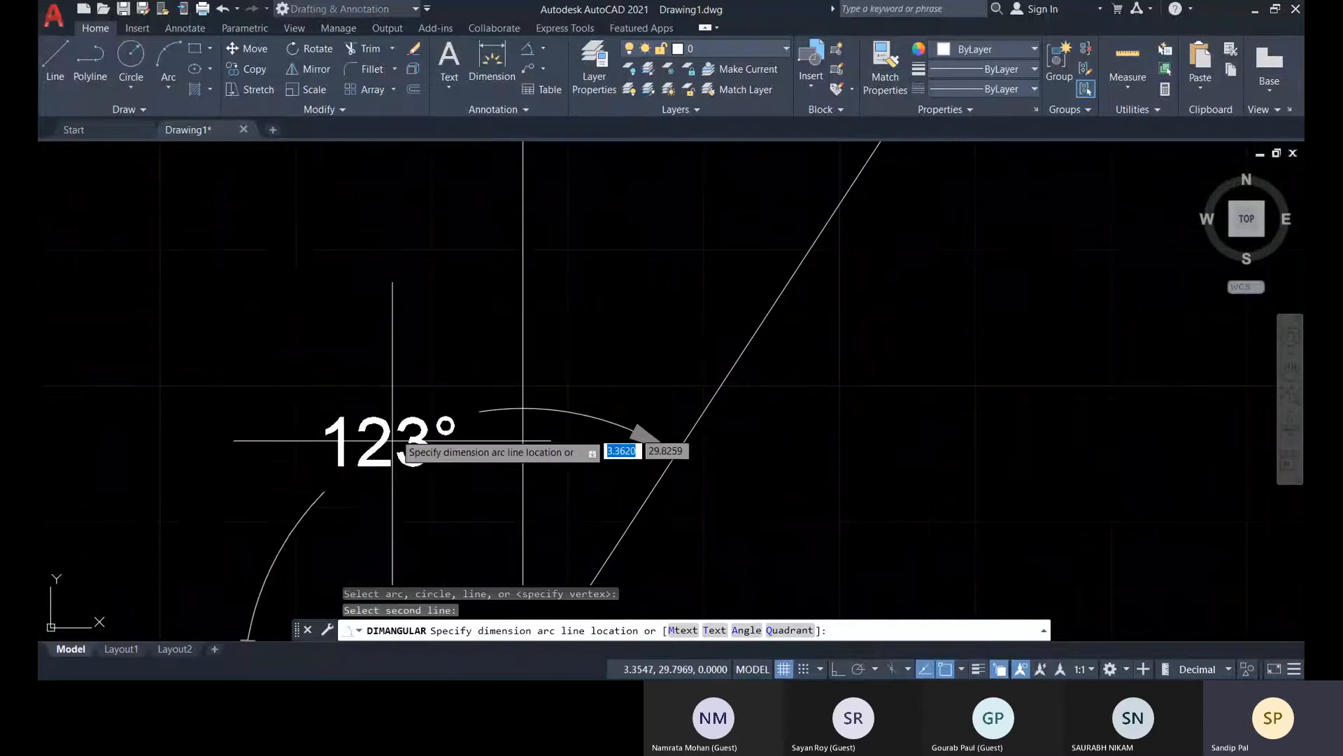
scroll(393, 440, down, 2)
middle_drag(599, 447, 595, 331)
scroll(783, 348, down, 9)
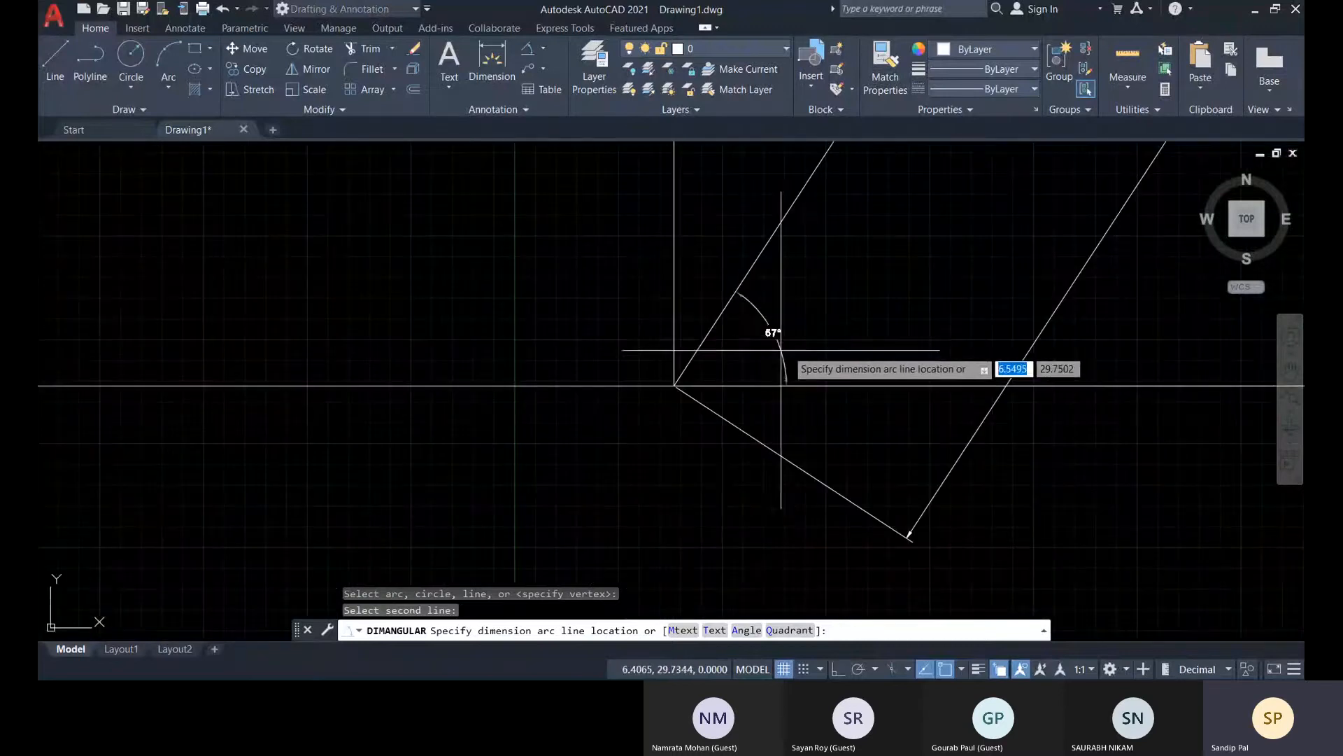
middle_drag(868, 332, 563, 445)
scroll(556, 465, up, 4)
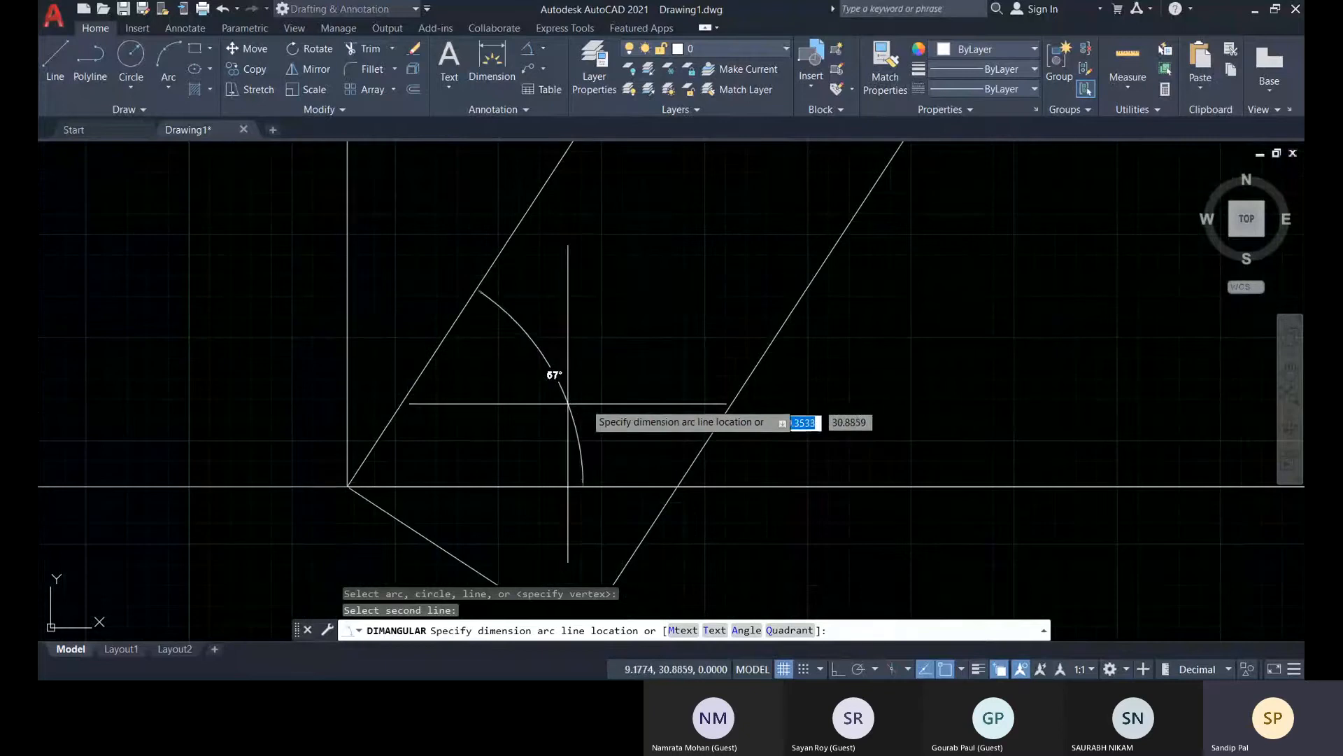
click(616, 392)
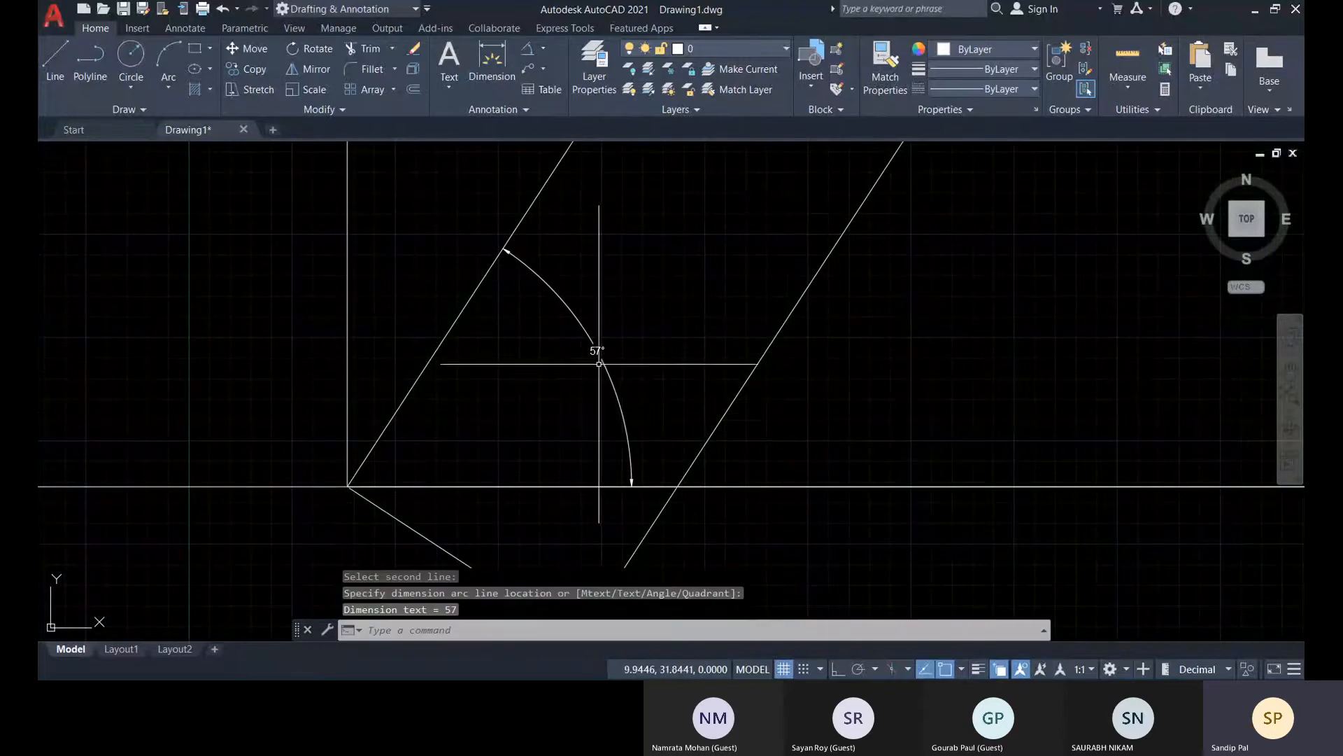
scroll(599, 363, up, 3)
scroll(540, 375, down, 10)
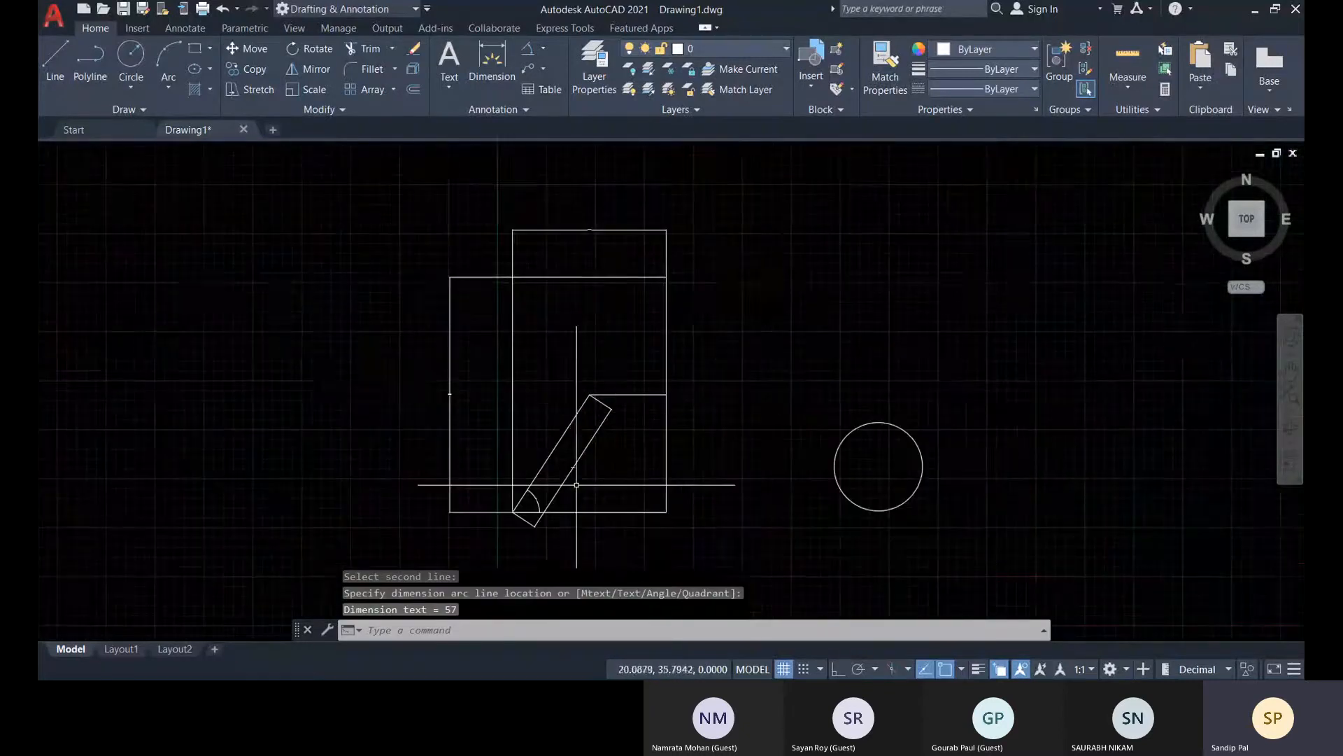
Try to add an arc length dimension to the circle
click(546, 51)
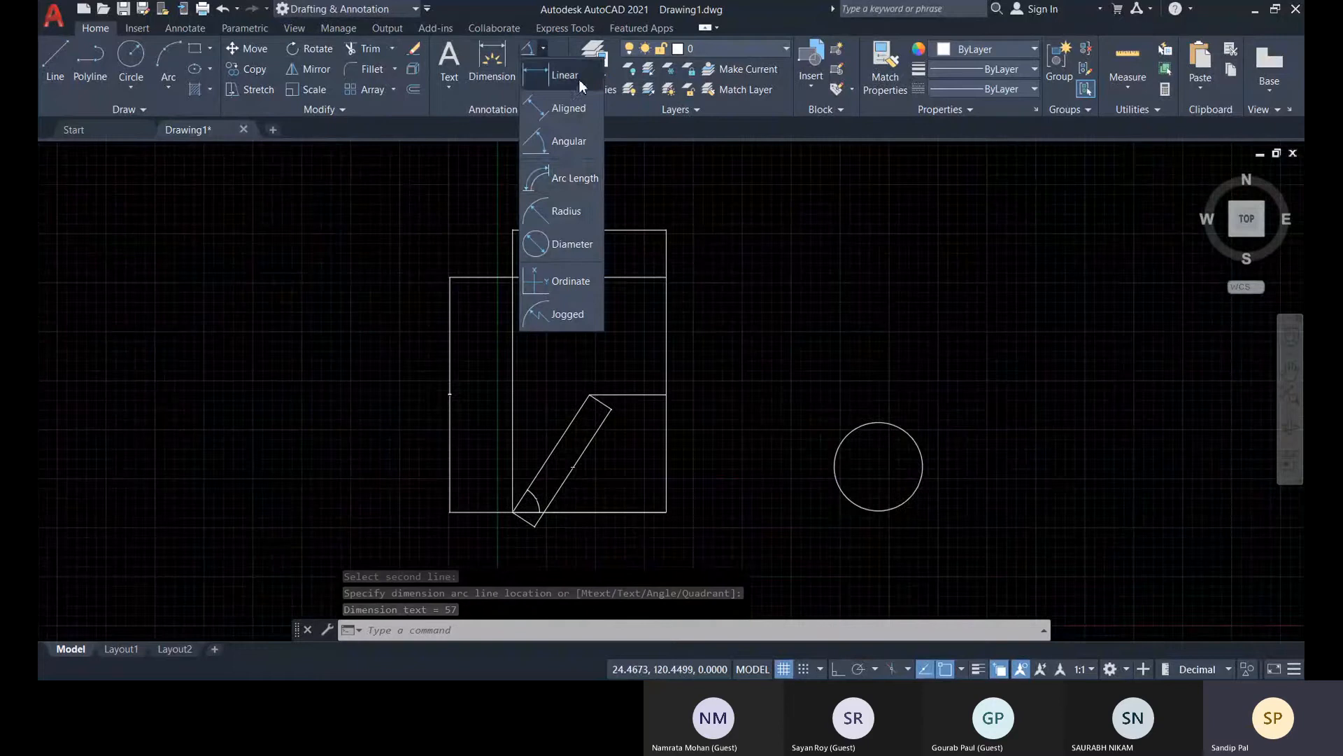
click(561, 179)
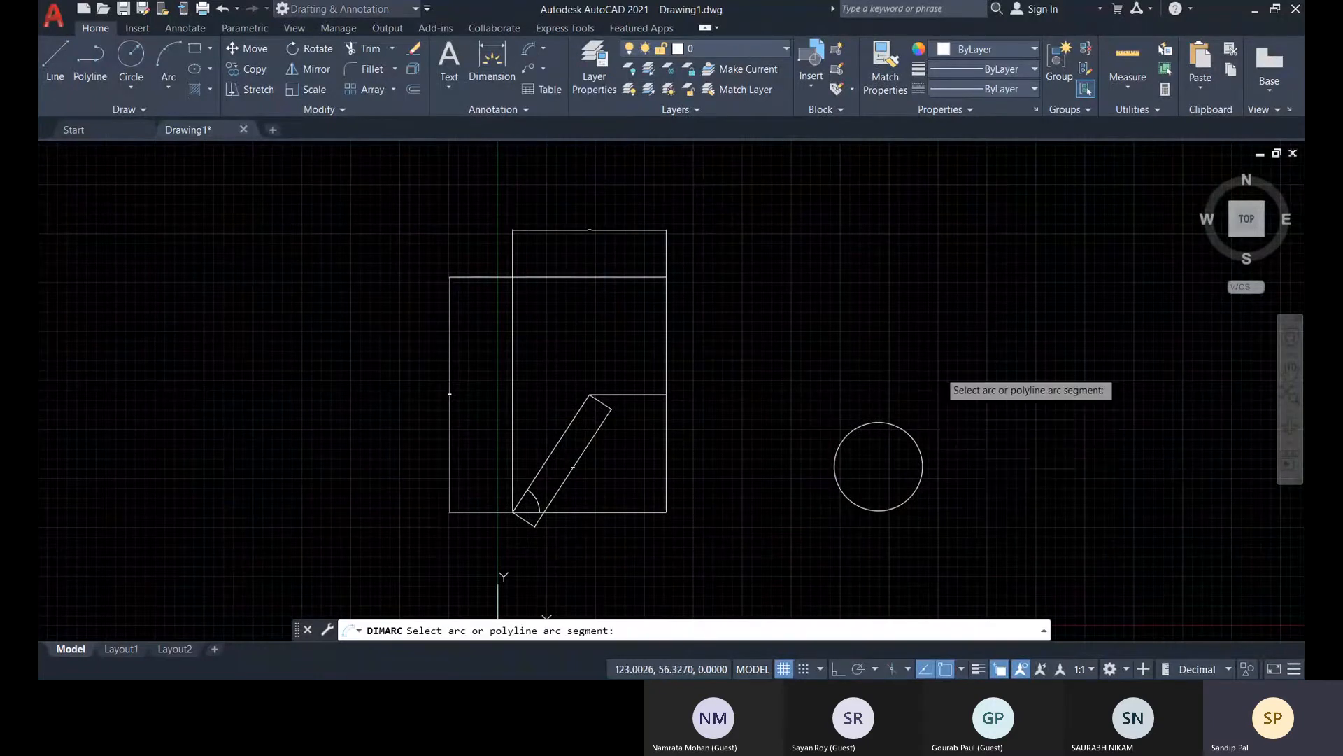
mouse_move(976, 526)
middle_down()
mouse_move(830, 519)
mouse_move(791, 462)
middle_up()
scroll(798, 488, up, 5)
click(740, 383)
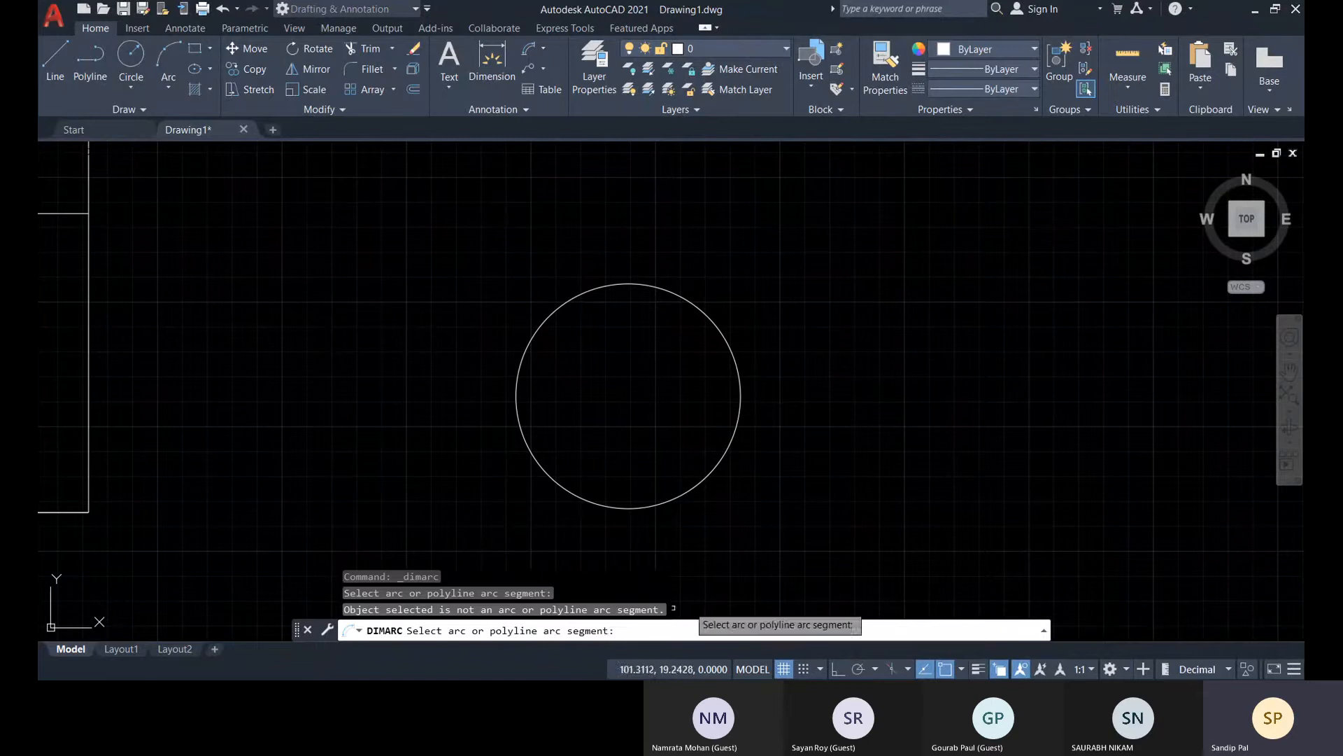
key(Escape)
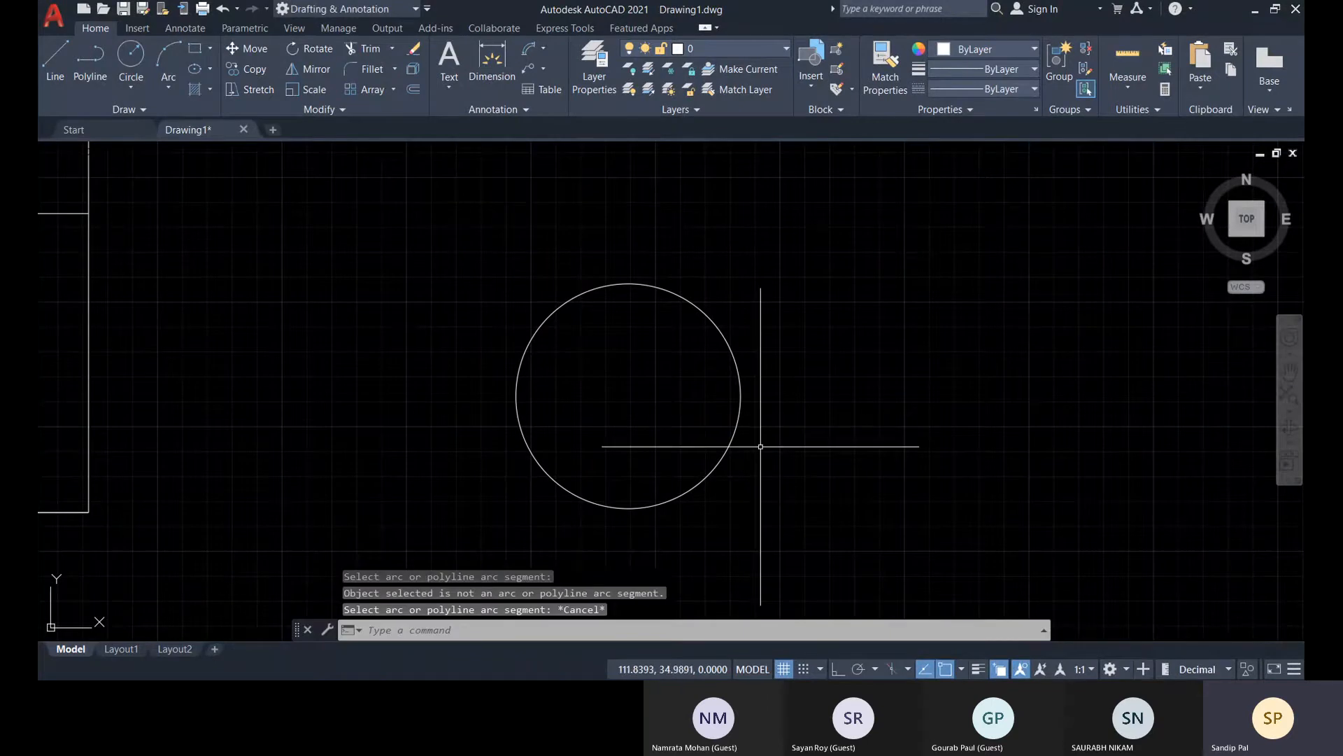
Draw a three-point arc about 67 units long, bulging upward, in the empty area to the right of the circle
click(170, 59)
scroll(801, 386, down, 4)
middle_drag(802, 386, 371, 455)
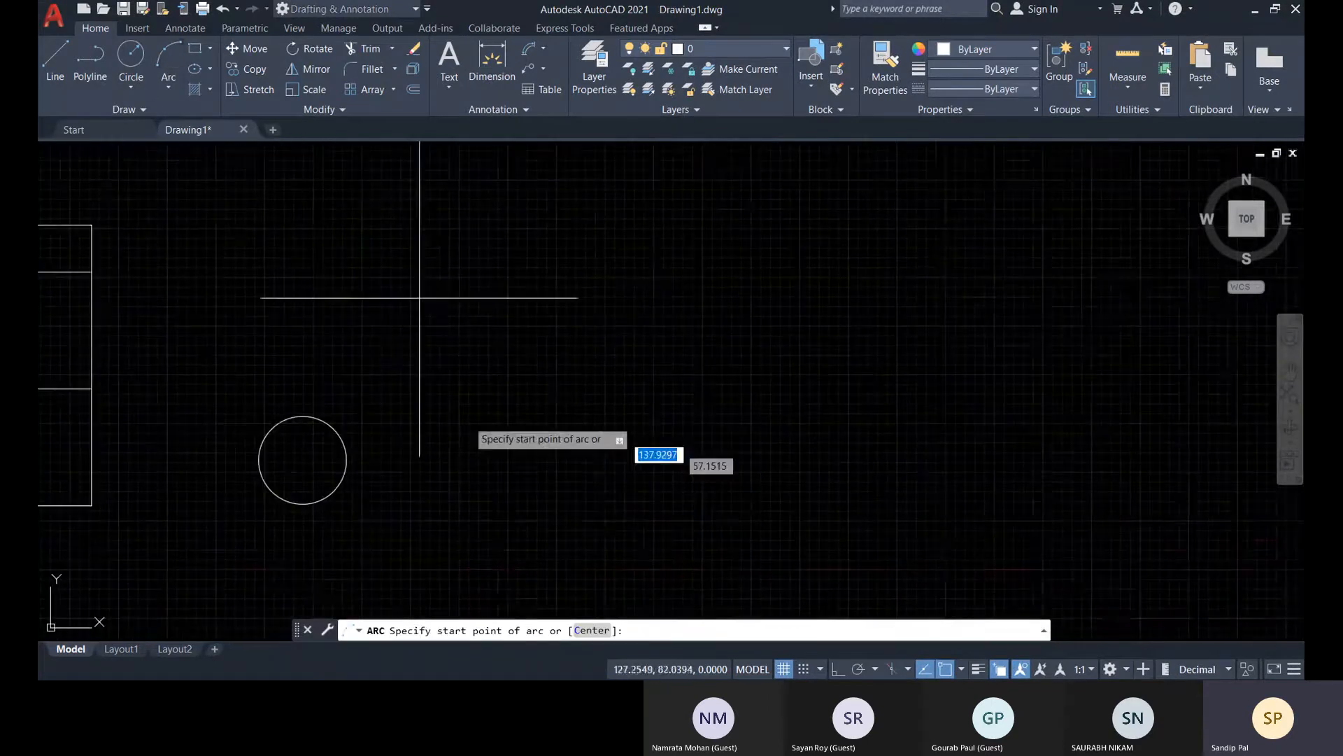
click(460, 477)
click(560, 388)
click(663, 424)
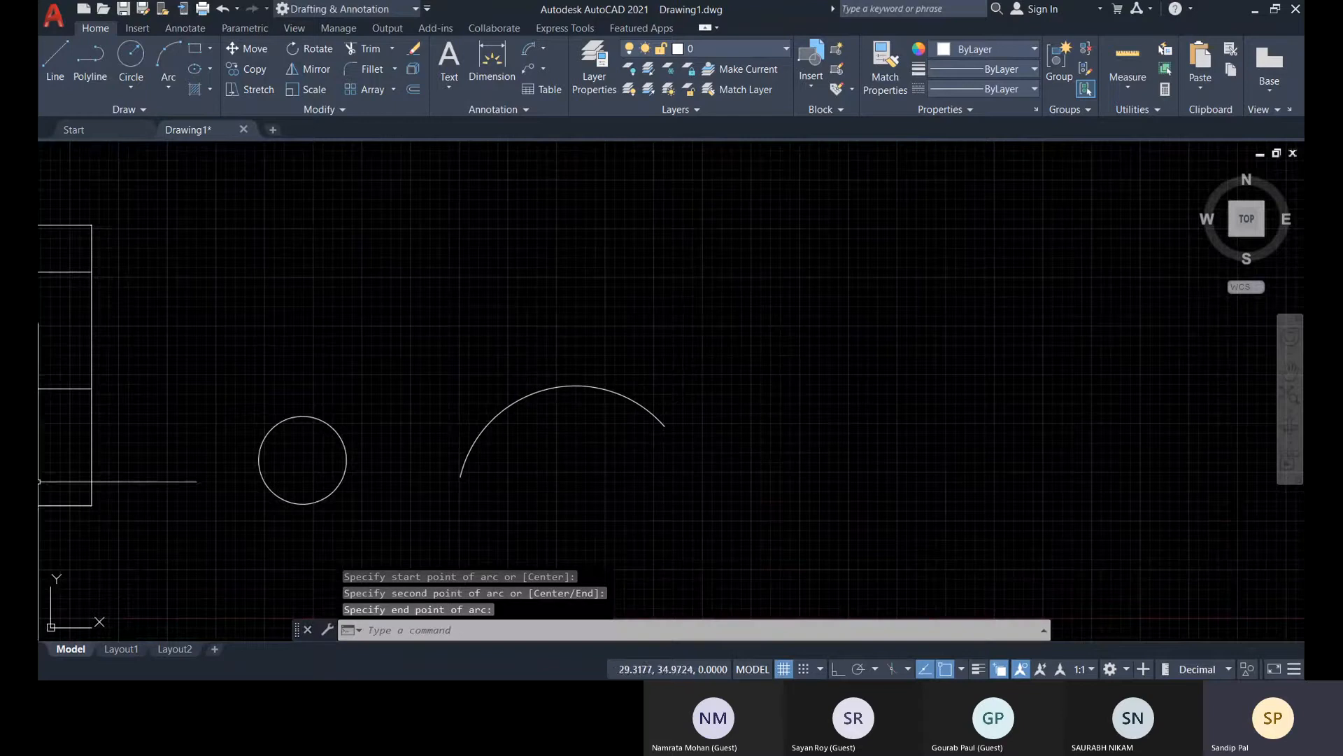
Add an arc length dimension to the new arc, placed about 5 units outside it
click(528, 52)
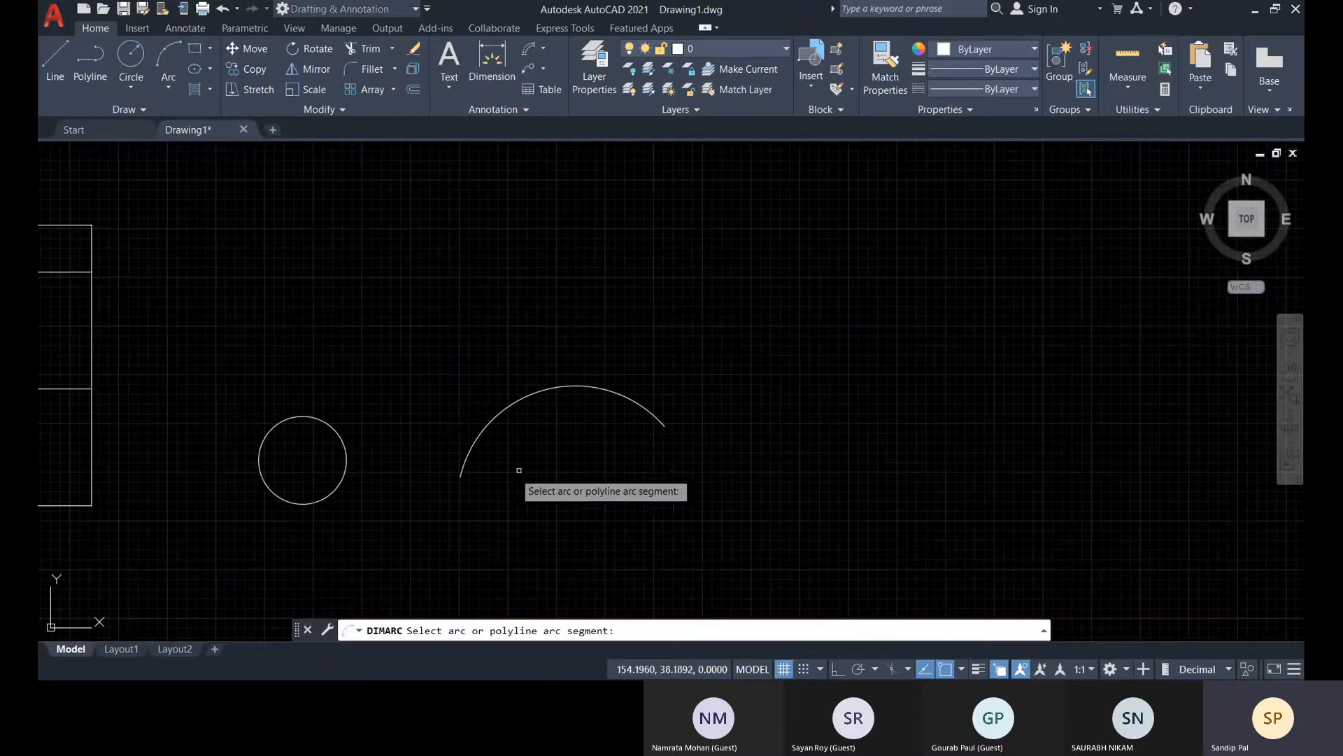
click(495, 417)
scroll(496, 391, up, 4)
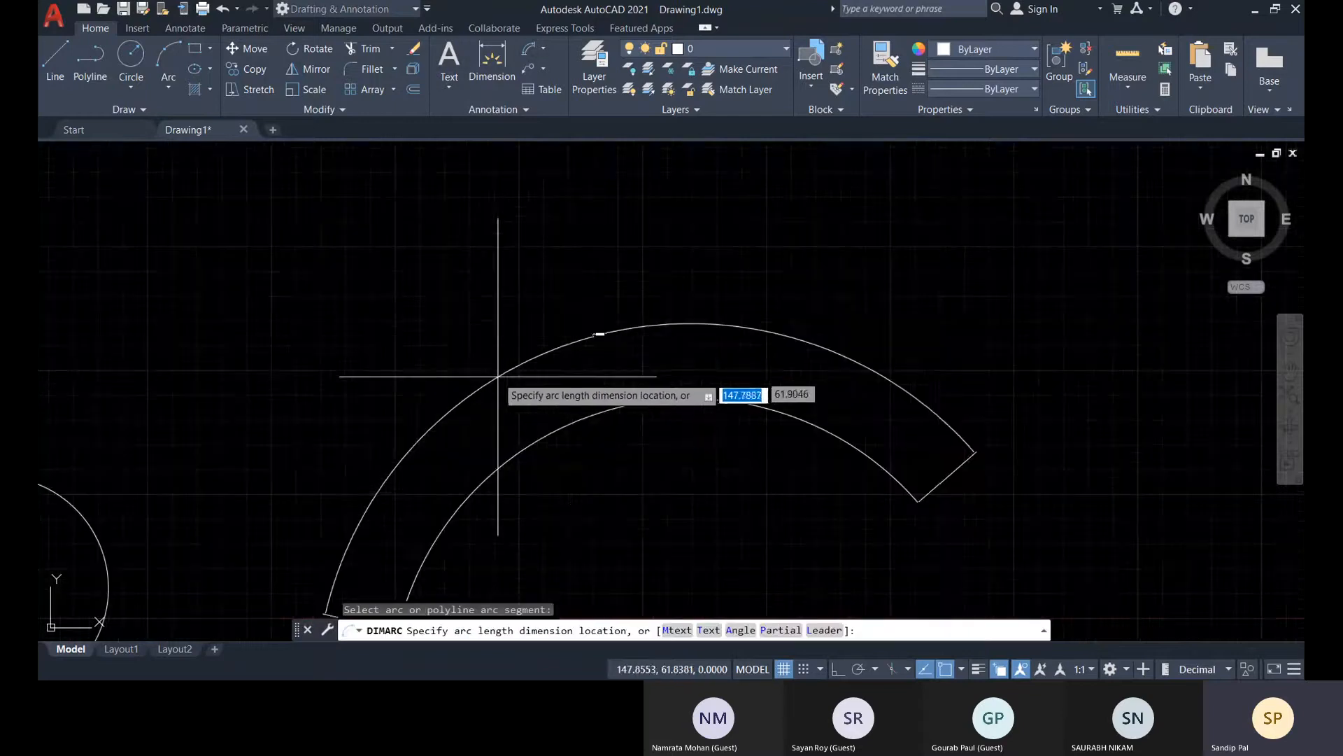
scroll(594, 330, up, 3)
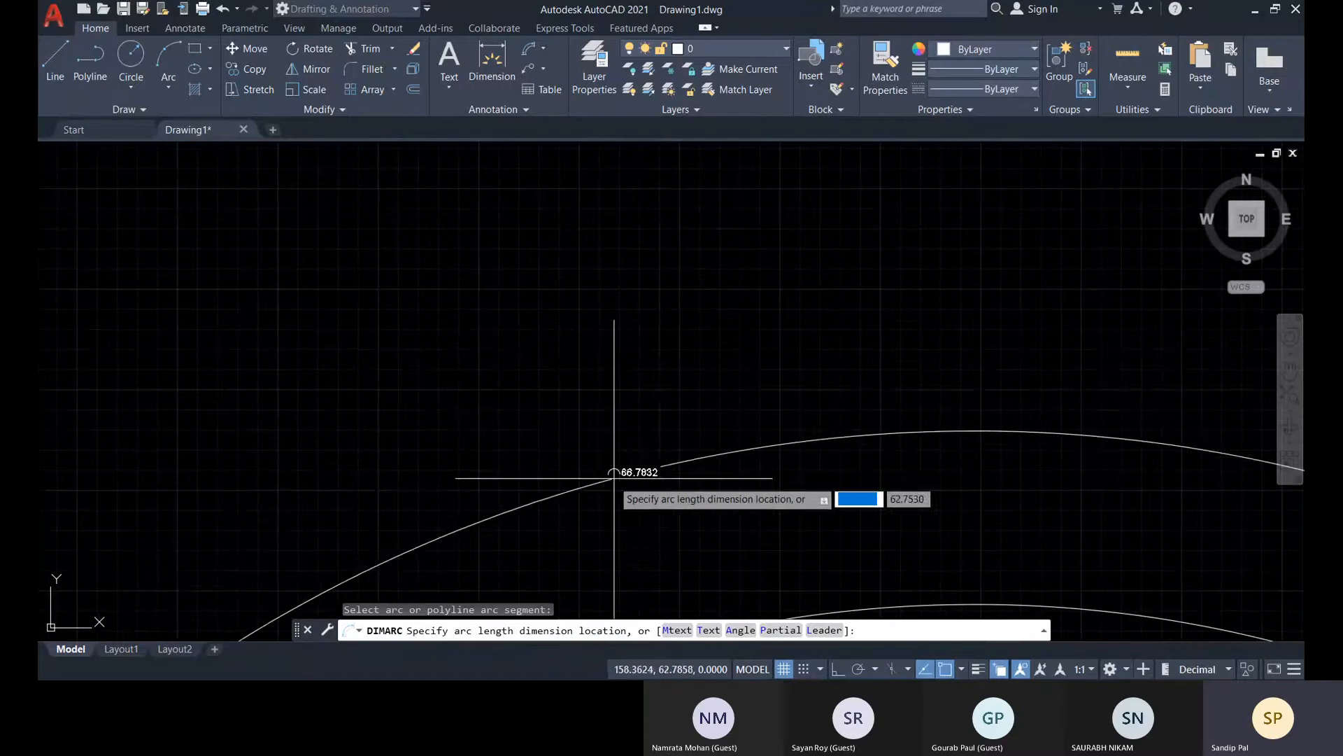
scroll(613, 473, down, 5)
scroll(665, 300, up, 2)
click(600, 300)
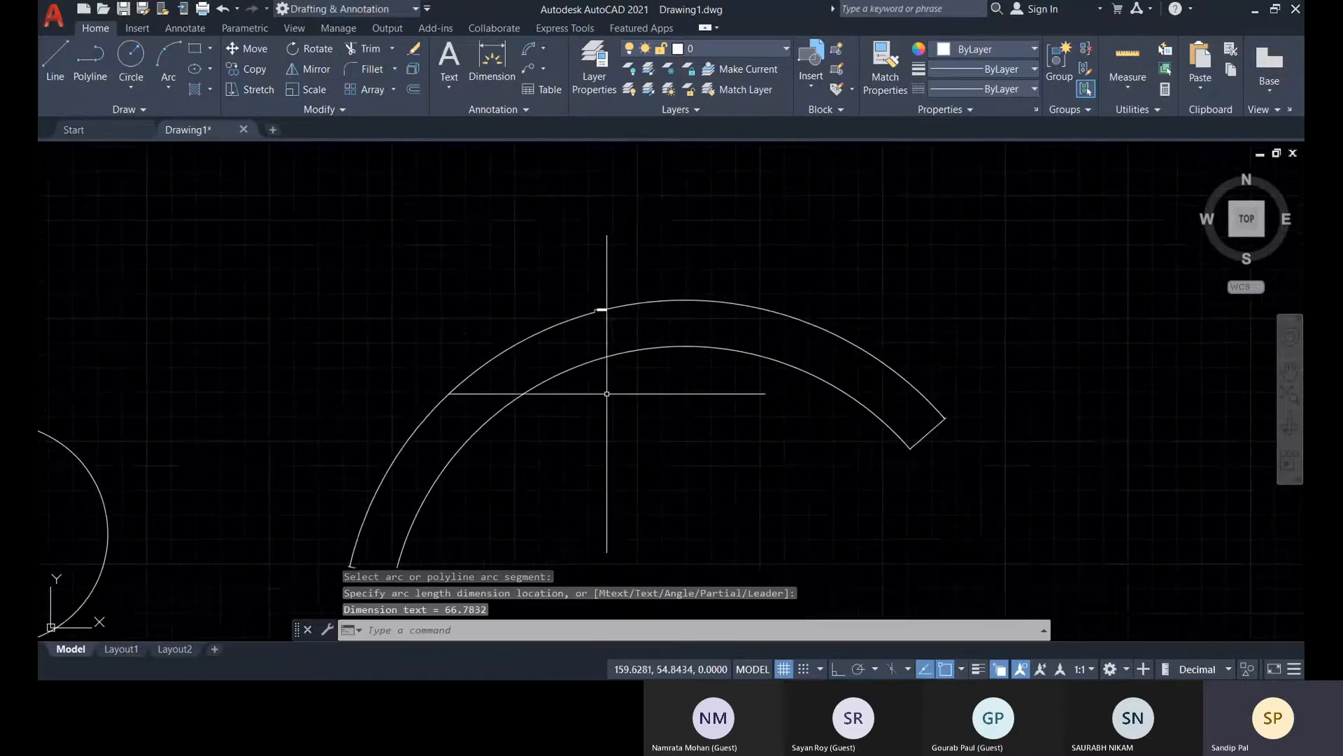
scroll(611, 327, up, 2)
scroll(579, 399, down, 5)
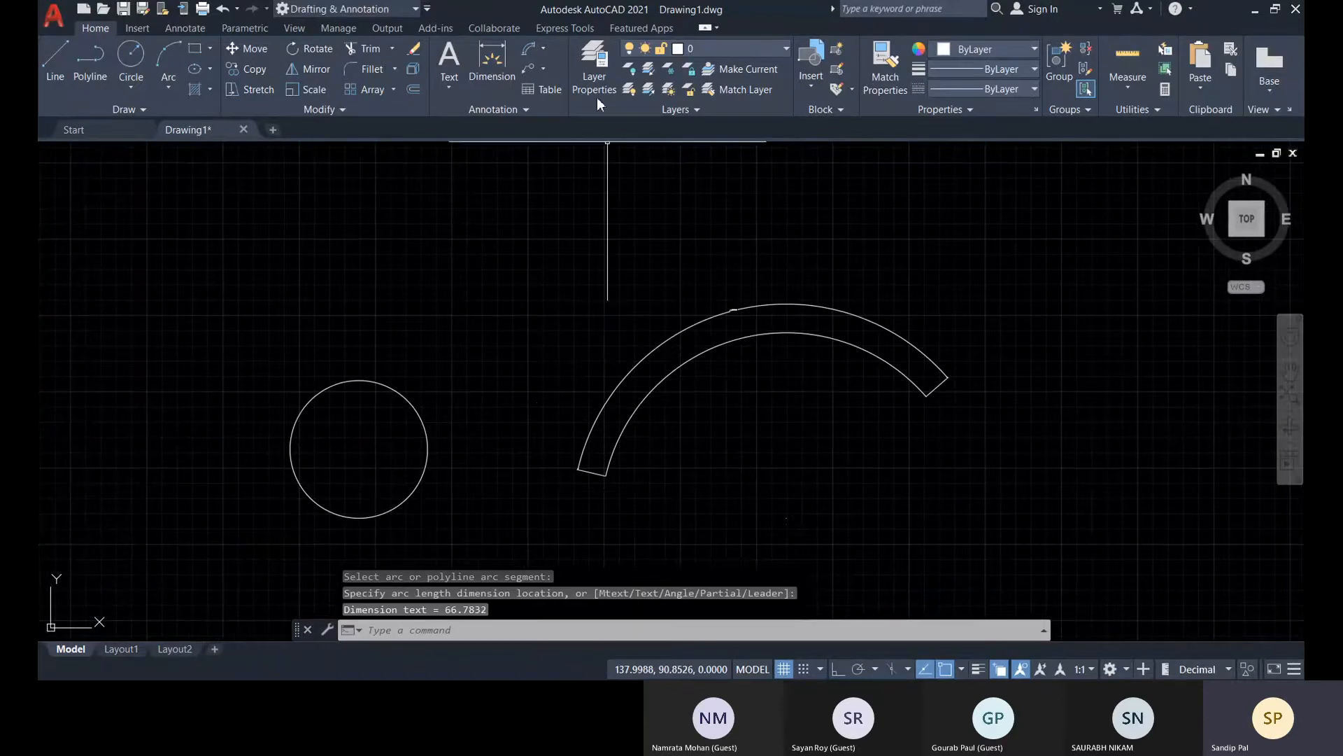
Add a radius dimension to the circle, with its text outside, about 7 units beyond the circle's upper-left edge
click(544, 50)
click(562, 231)
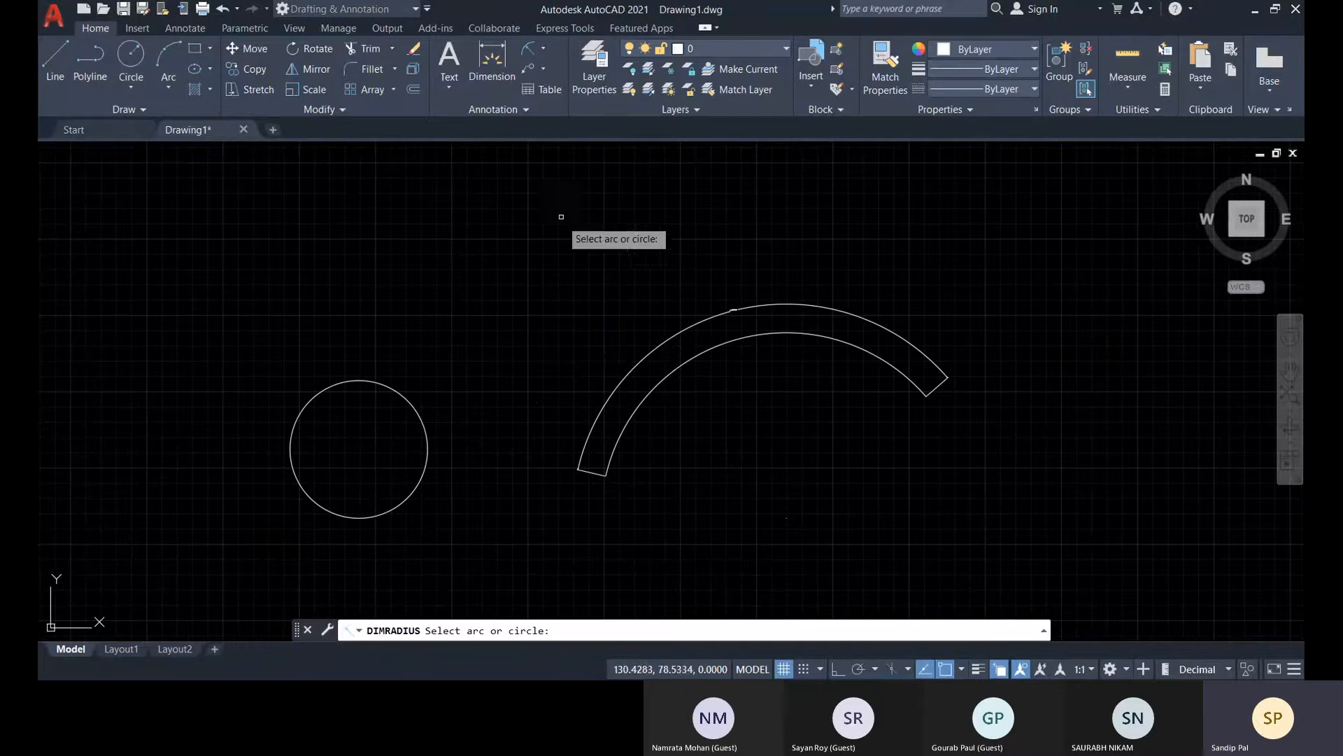
scroll(291, 438, up, 2)
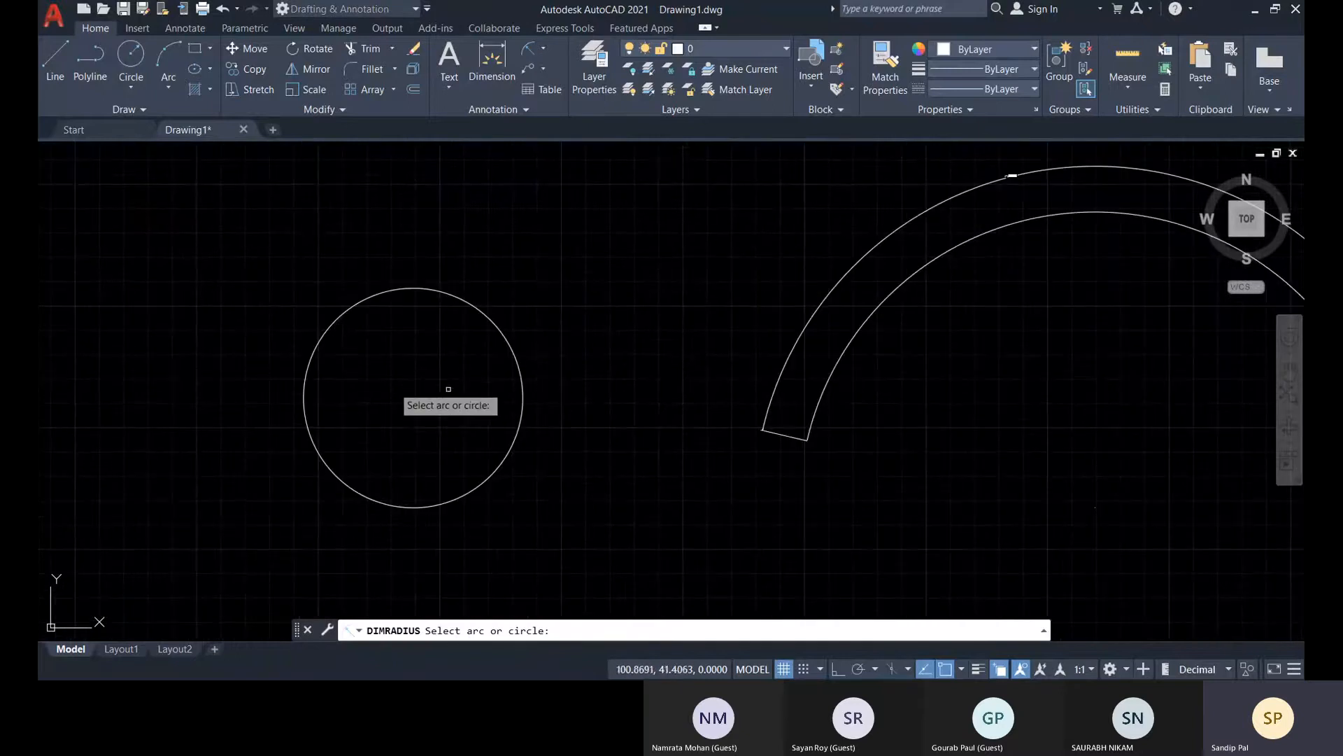
click(350, 307)
scroll(323, 321, up, 4)
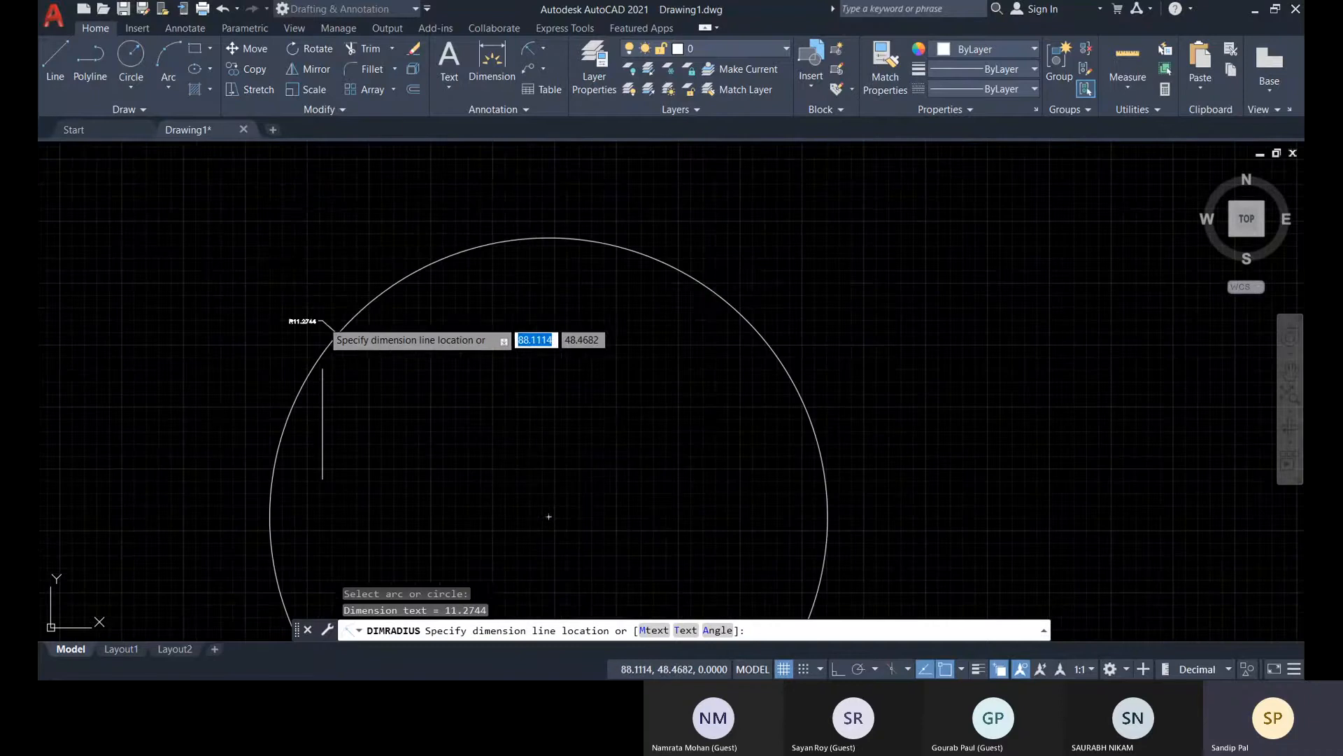
scroll(582, 476, down, 2)
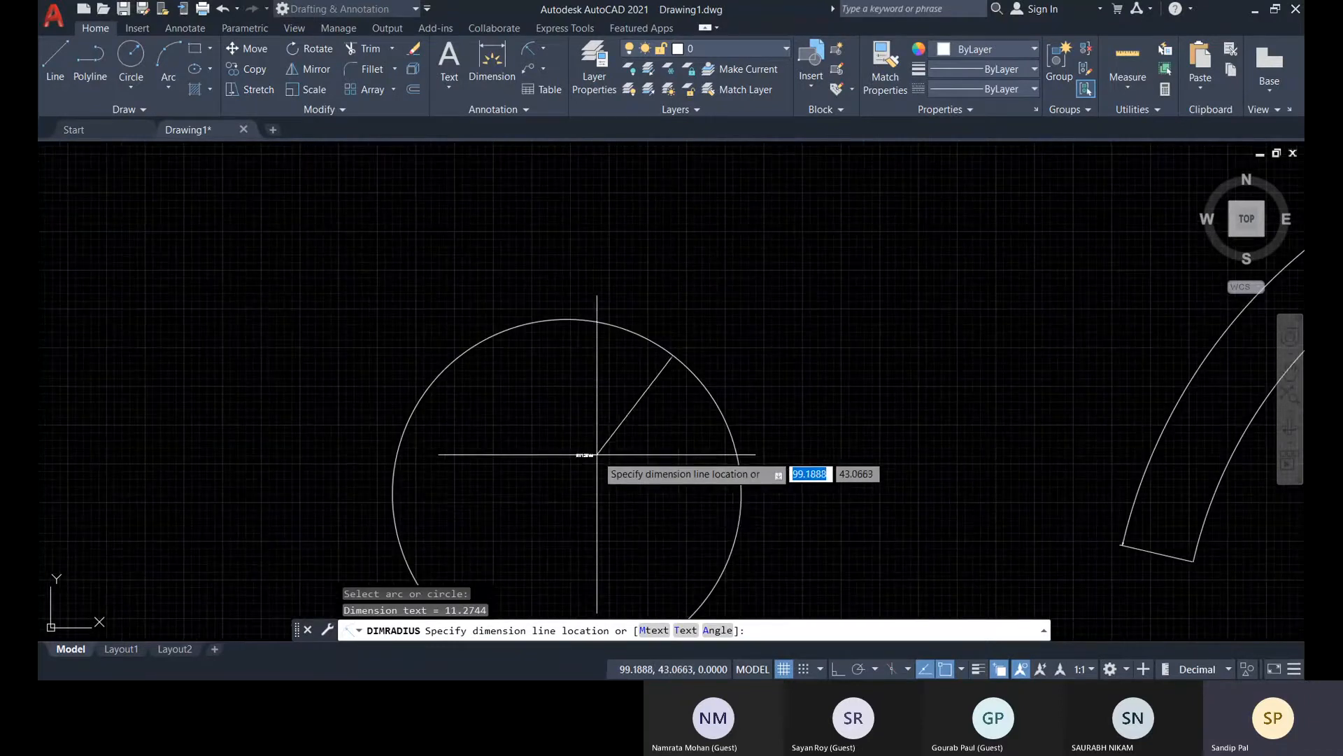
scroll(540, 390, up, 2)
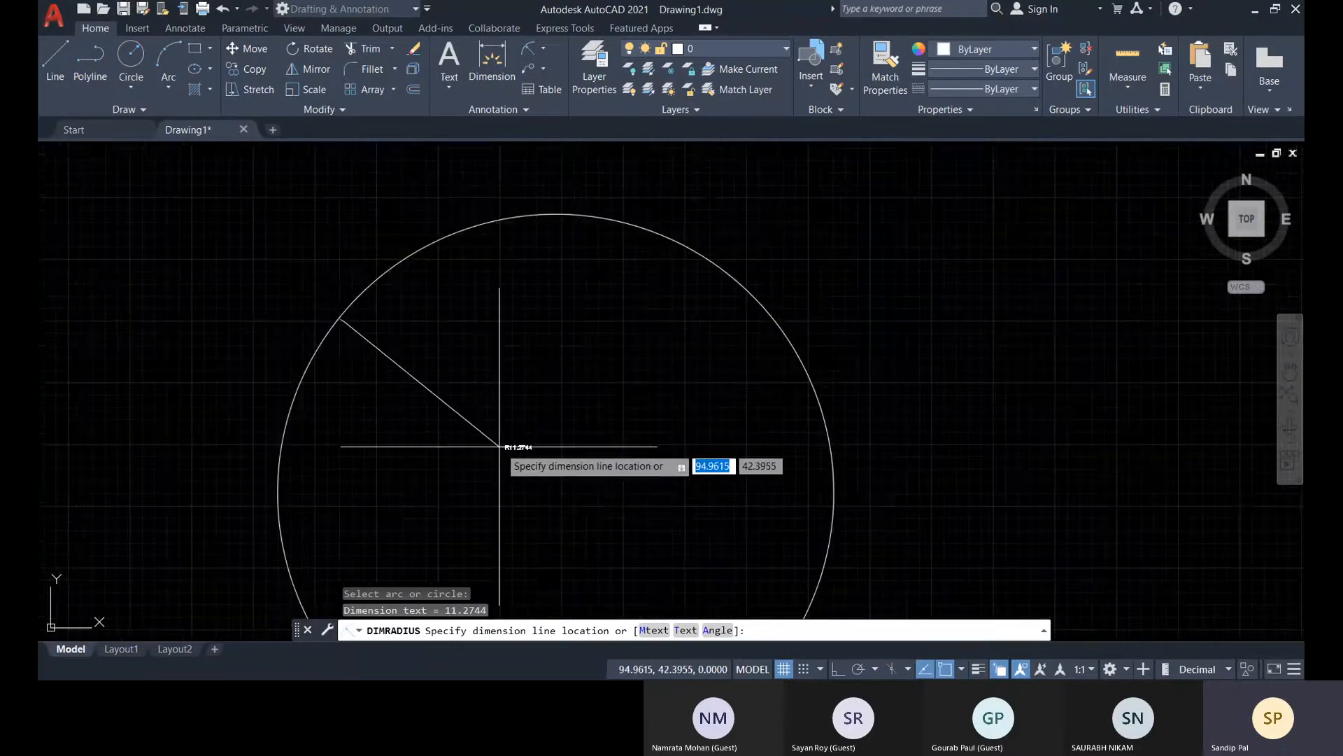
scroll(528, 390, up, 4)
scroll(706, 427, down, 5)
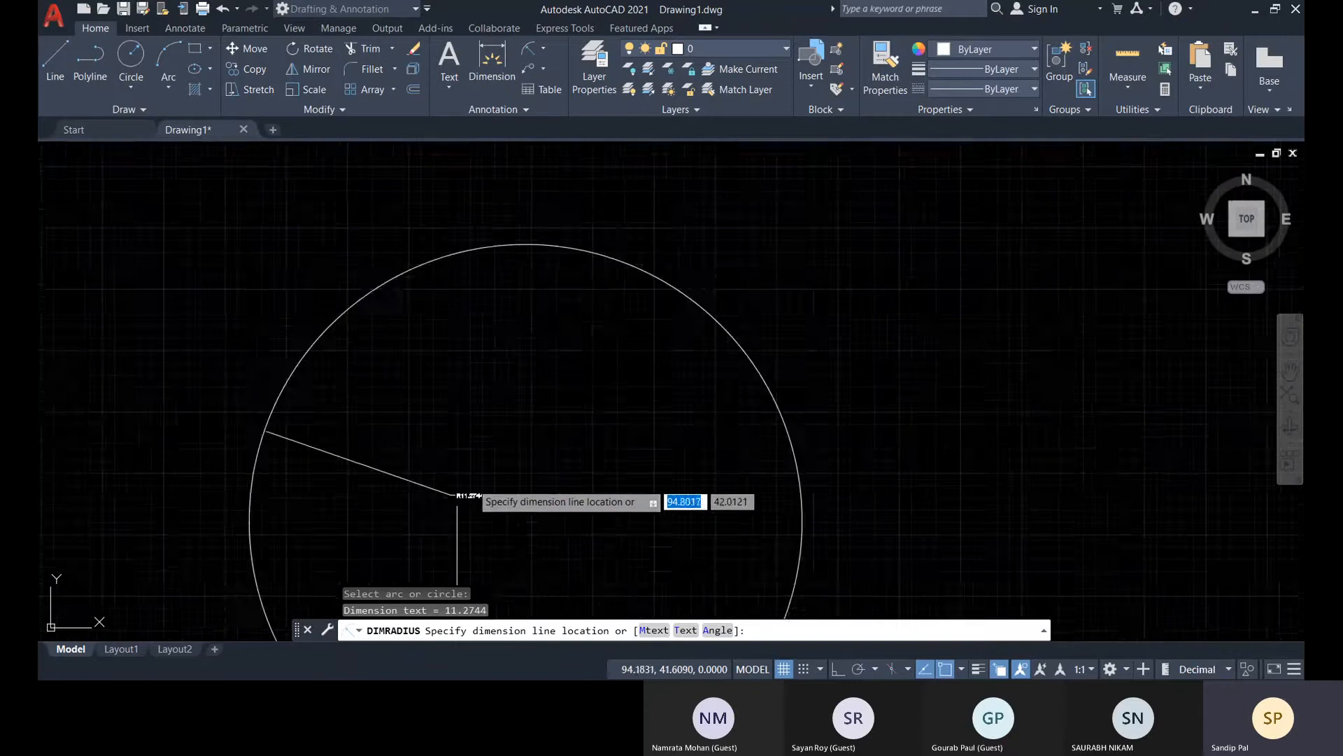
click(255, 380)
middle_drag(325, 366, 361, 260)
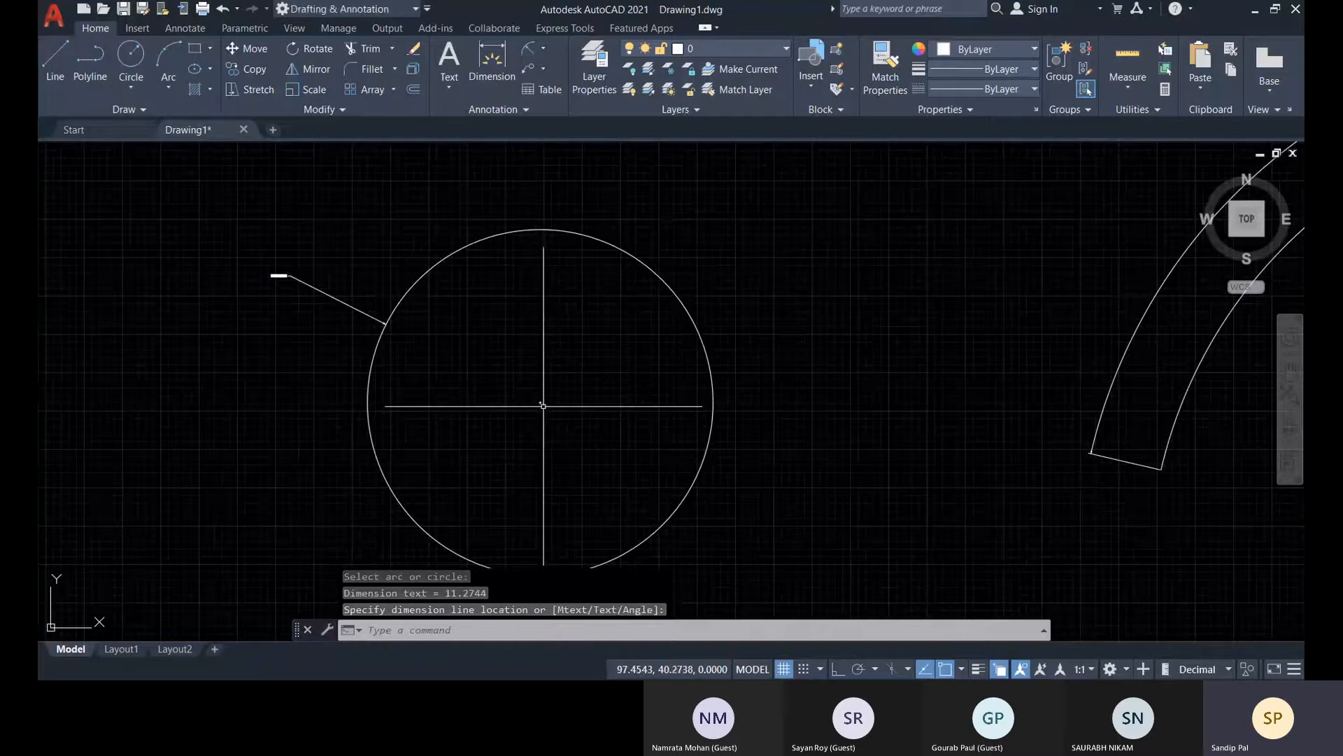
Add a diameter dimension to the circle, with its text outside, about 9 units beyond the circle's upper-right edge
scroll(543, 405, up, 5)
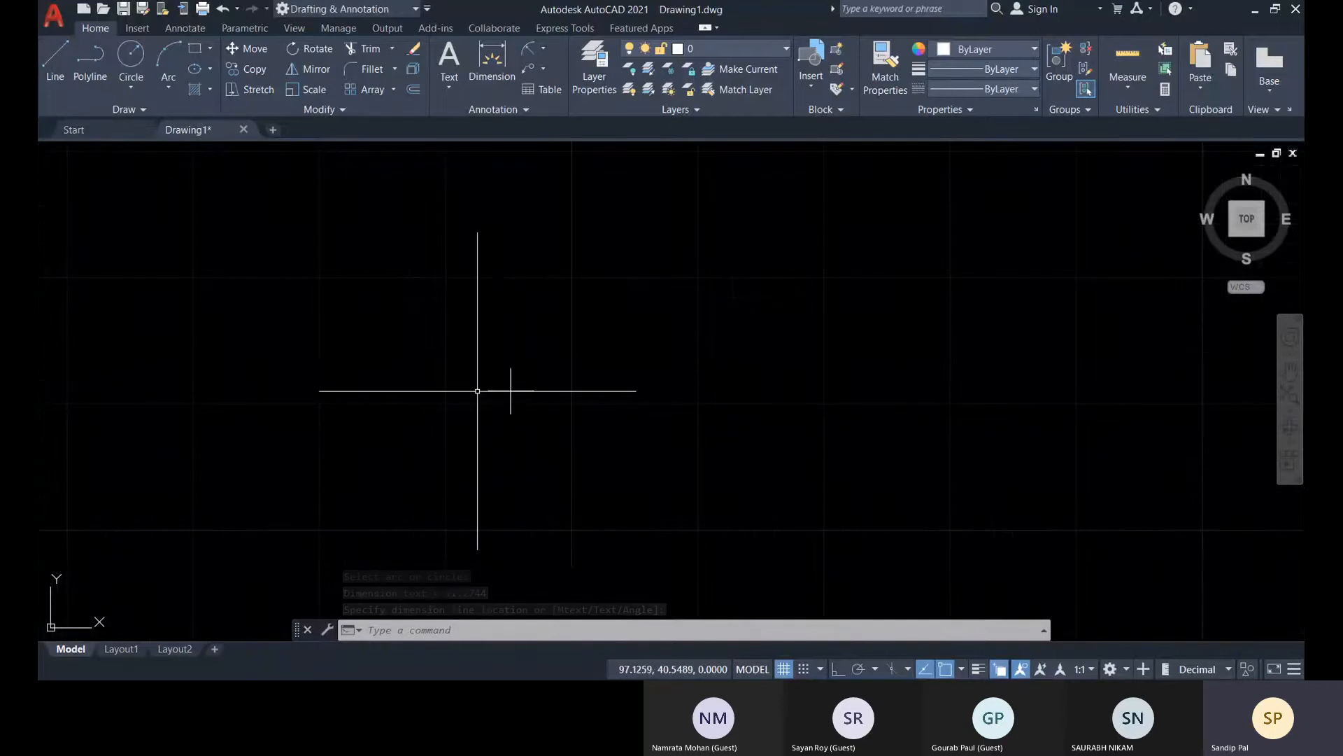
scroll(510, 390, down, 6)
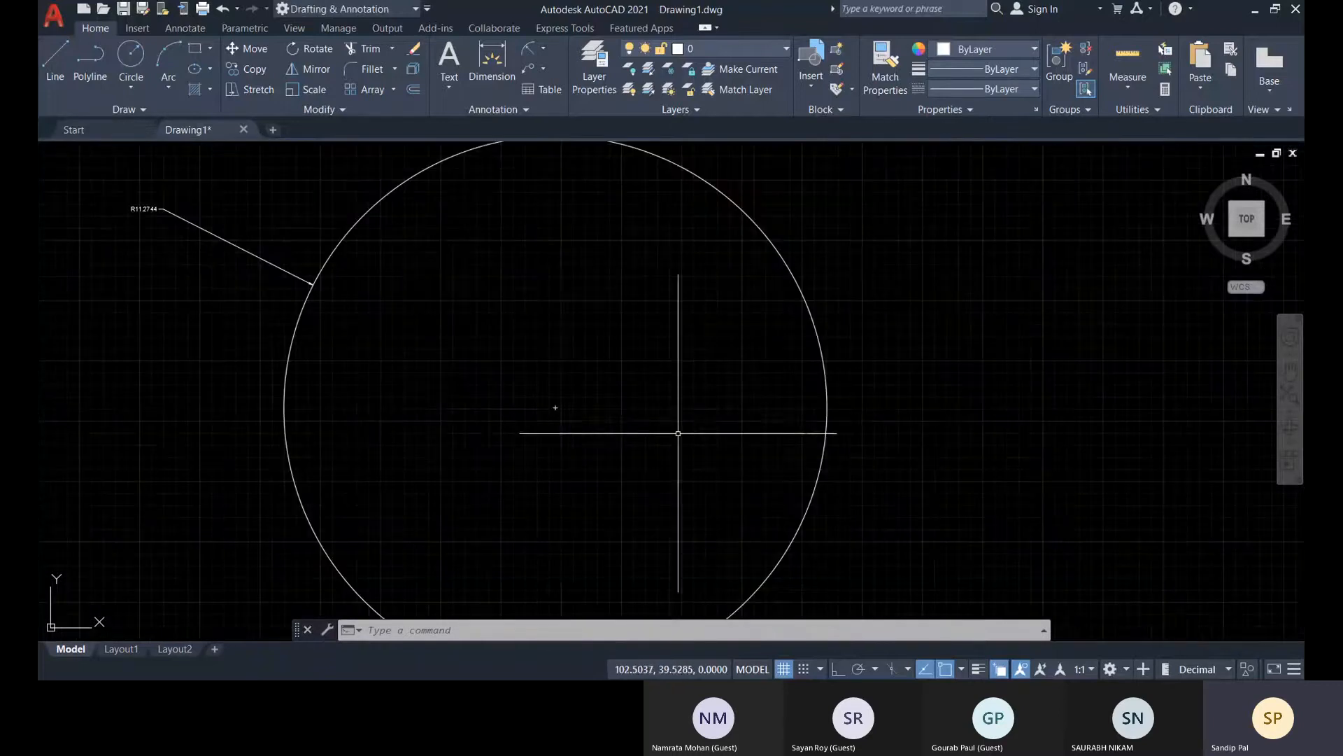
middle_drag(874, 420, 594, 457)
scroll(949, 441, down, 4)
middle_drag(949, 442, 734, 443)
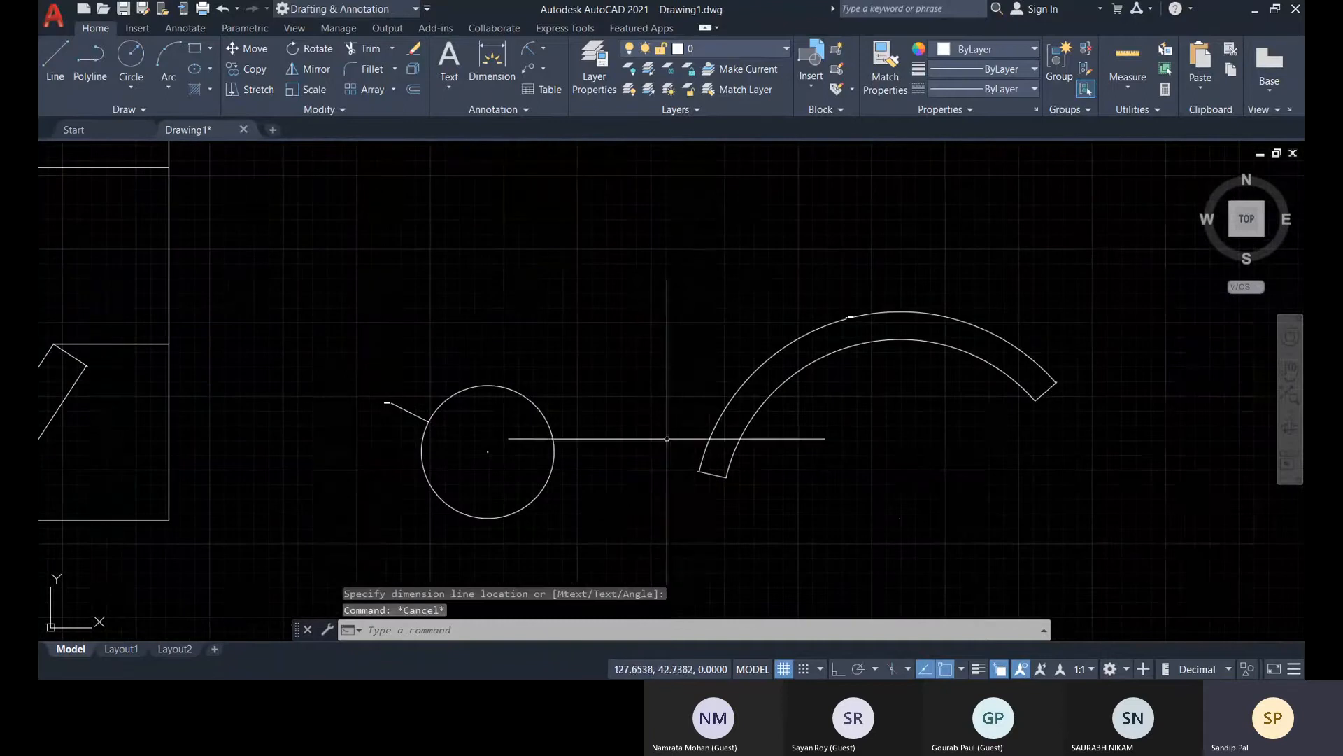
click(545, 49)
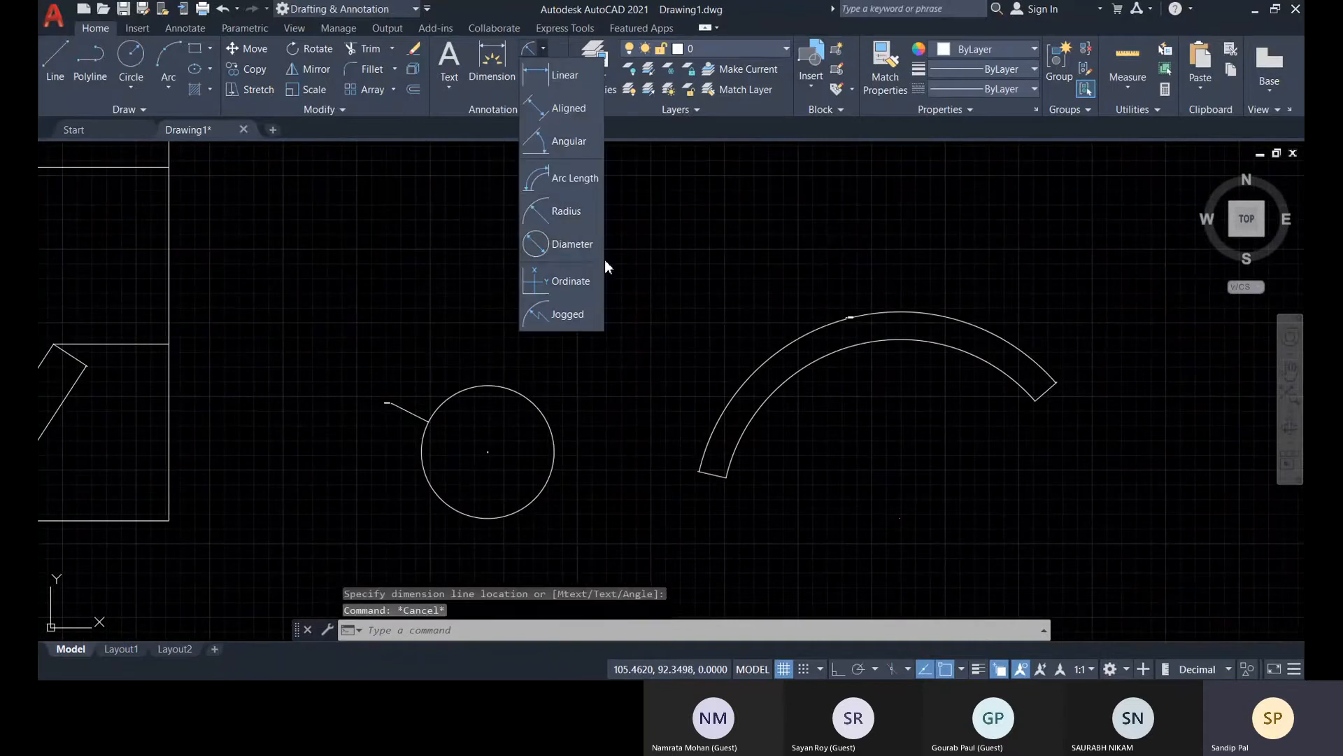
click(580, 250)
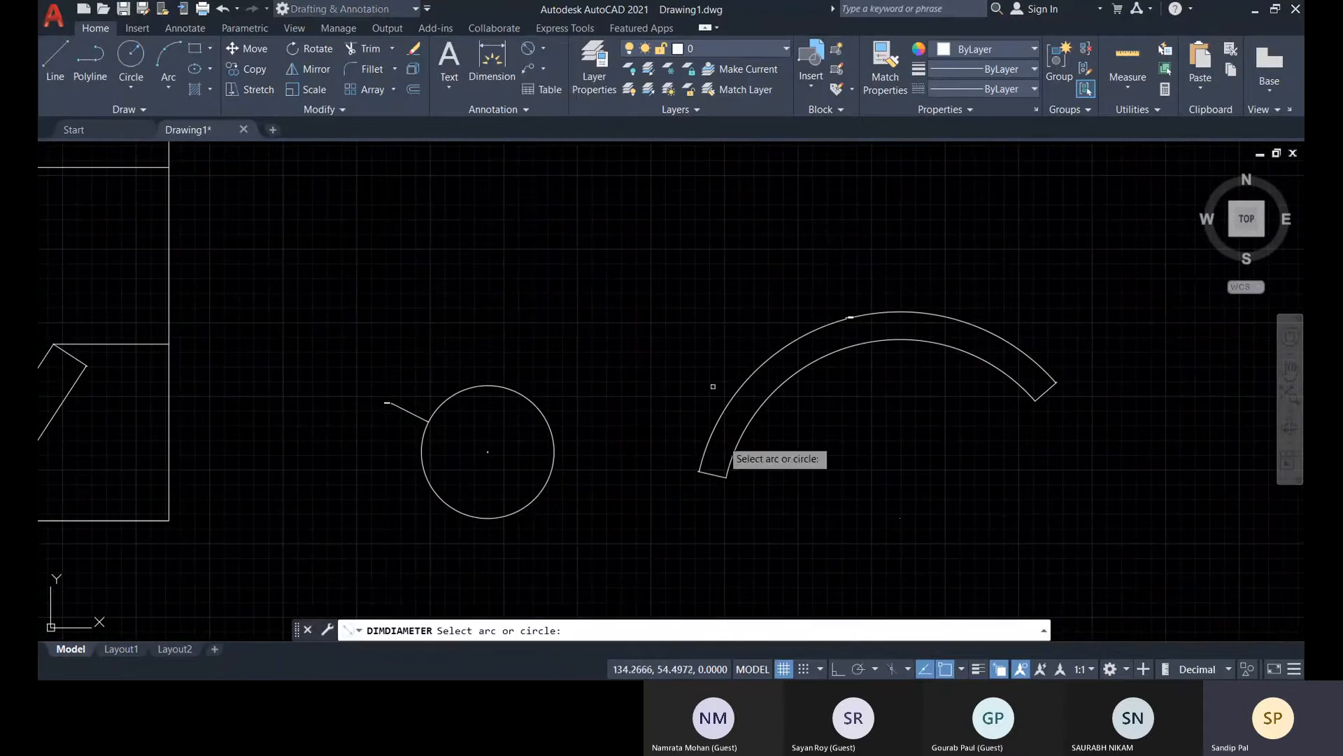
click(548, 425)
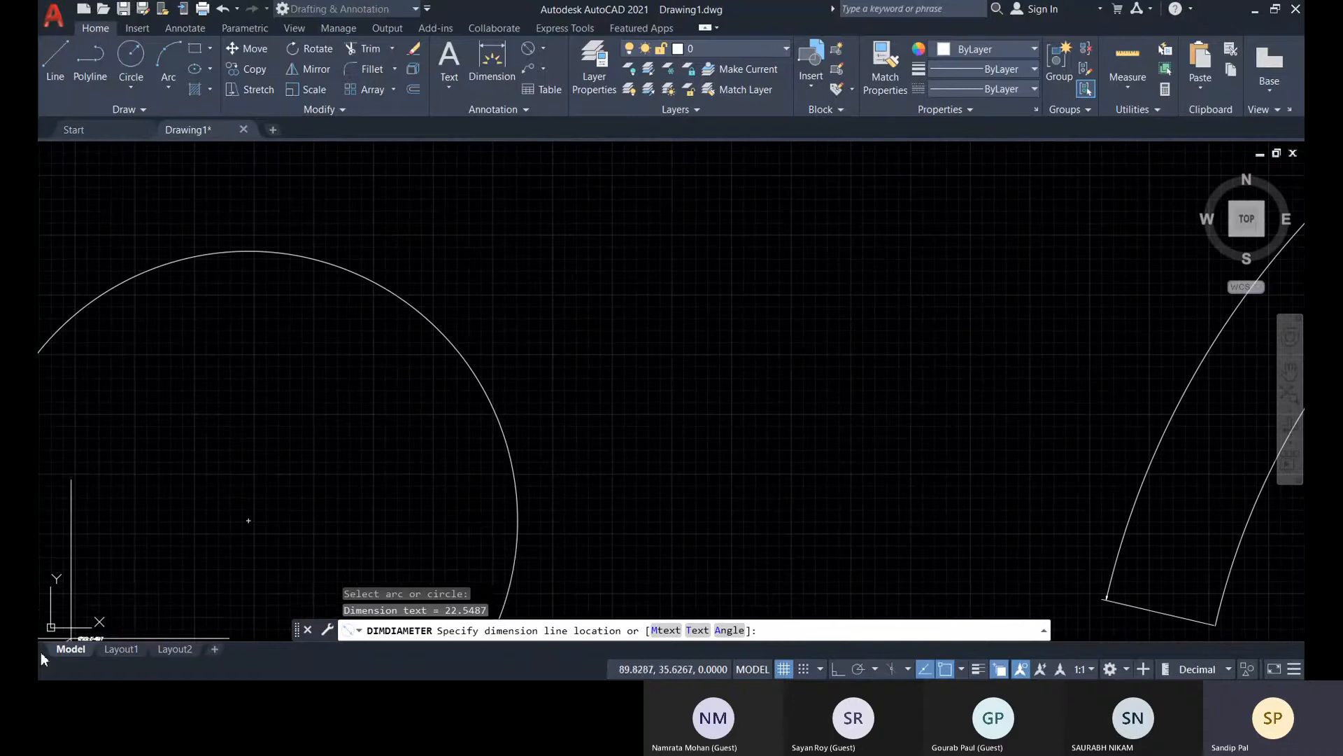
click(684, 330)
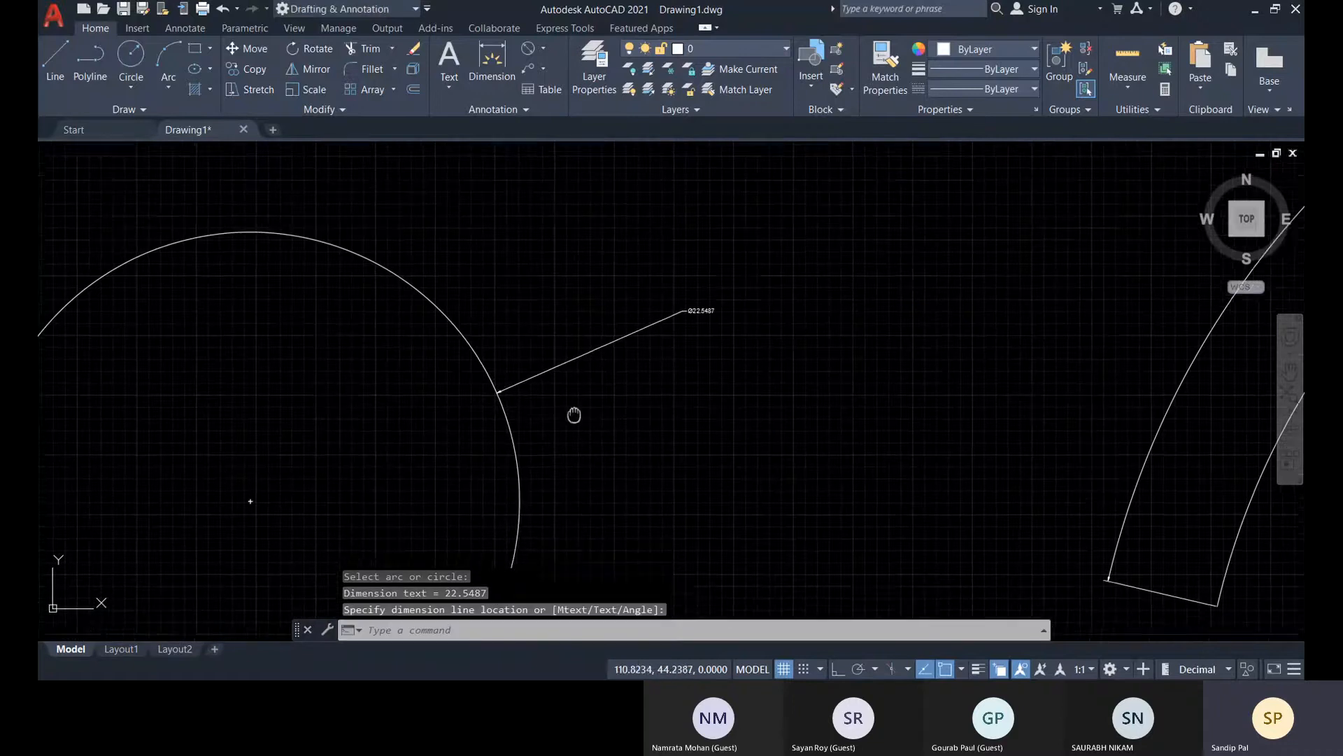
scroll(728, 255, up, 5)
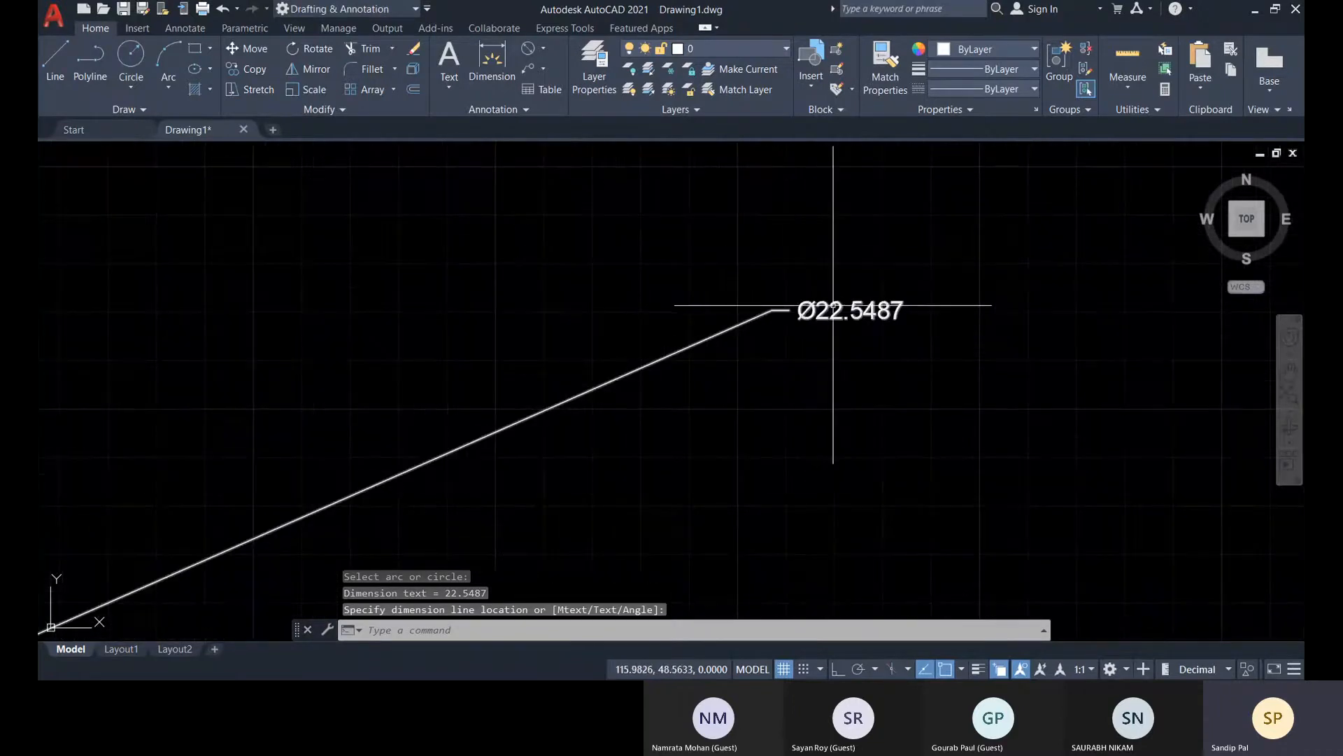
click(543, 49)
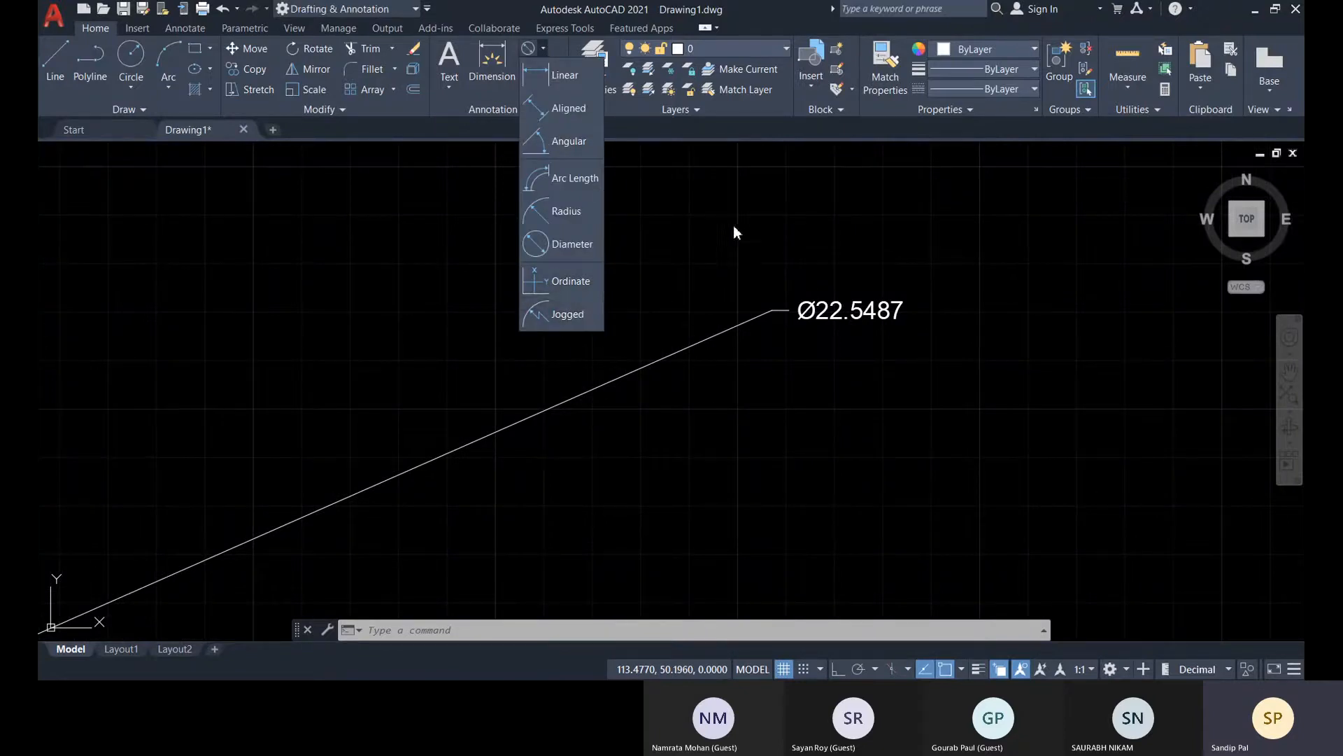
scroll(698, 309, down, 10)
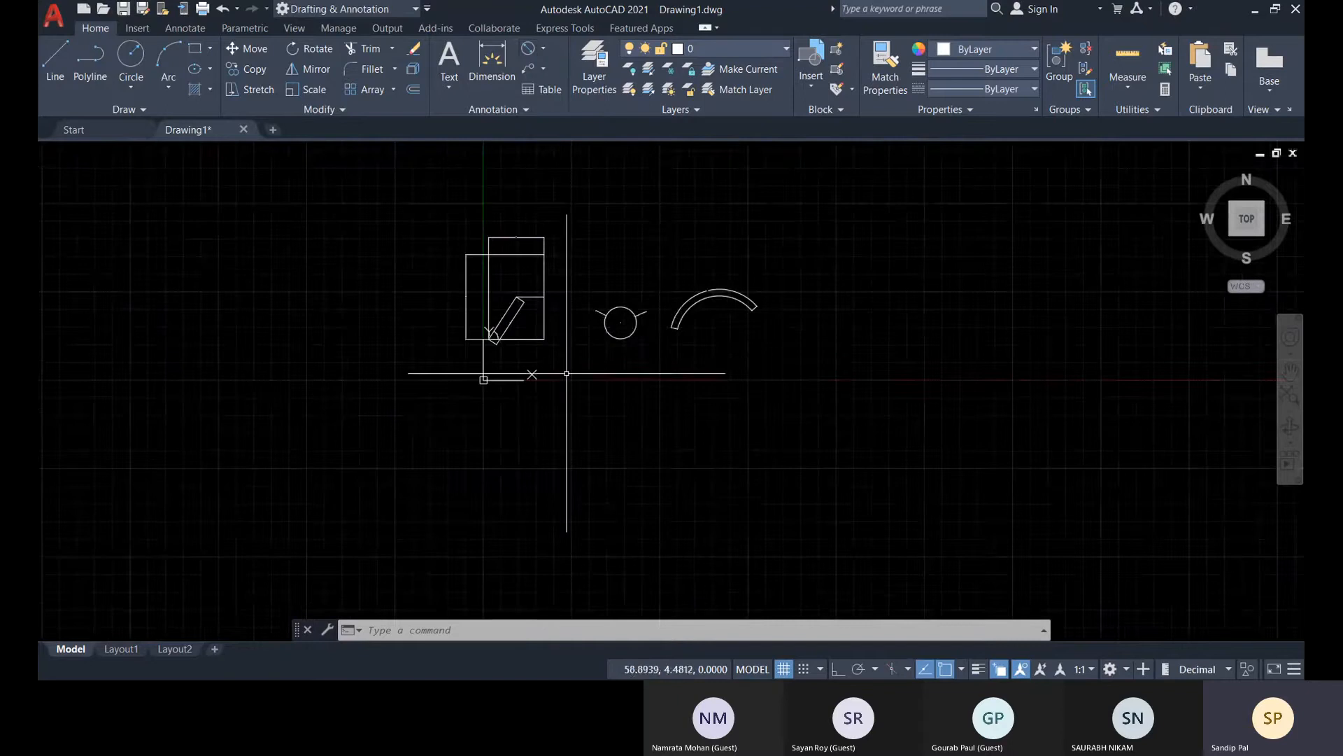
middle_drag(566, 373, 524, 472)
click(543, 48)
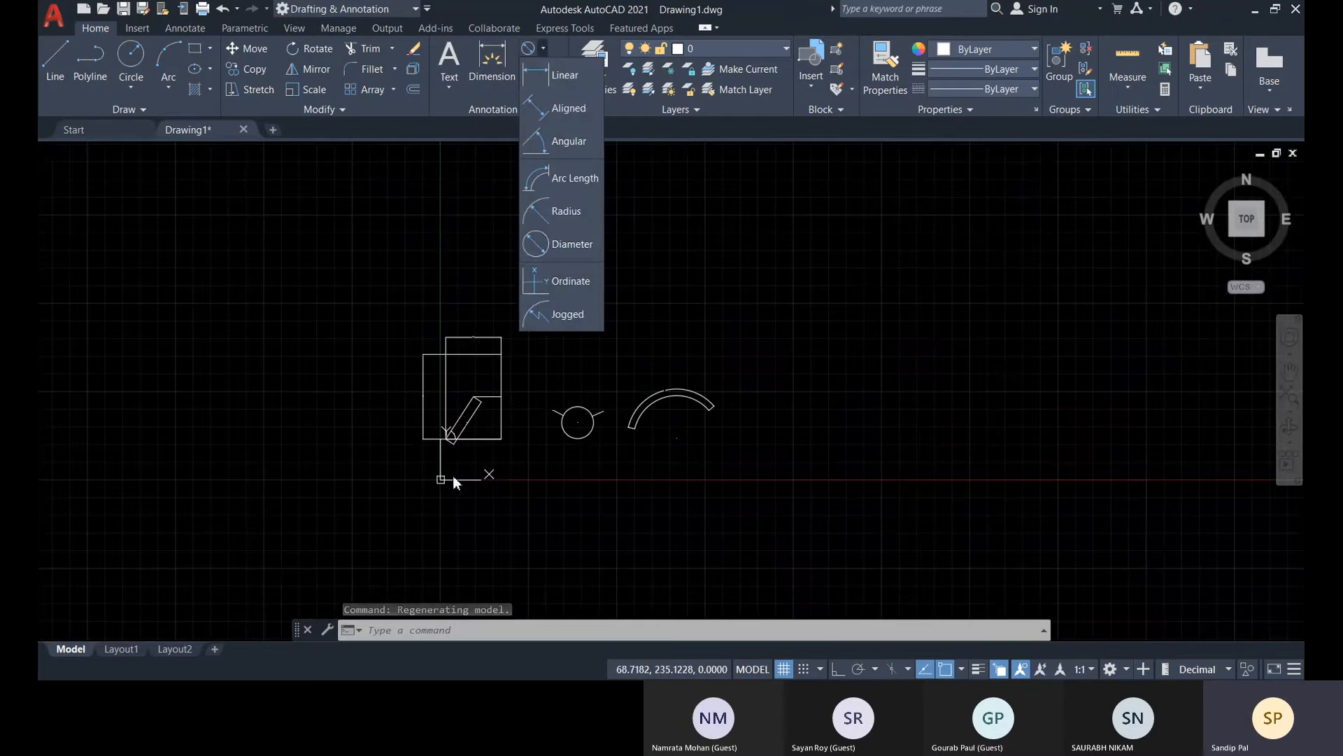
click(889, 420)
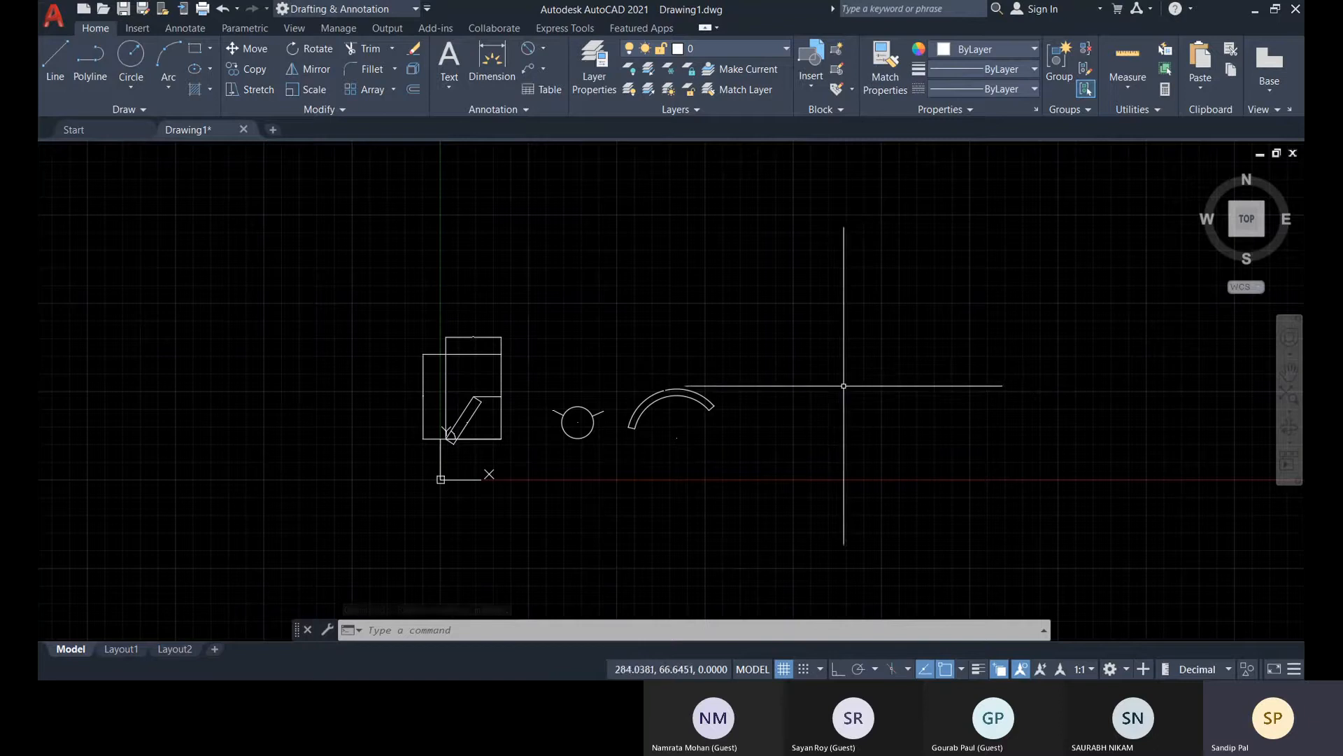
click(544, 49)
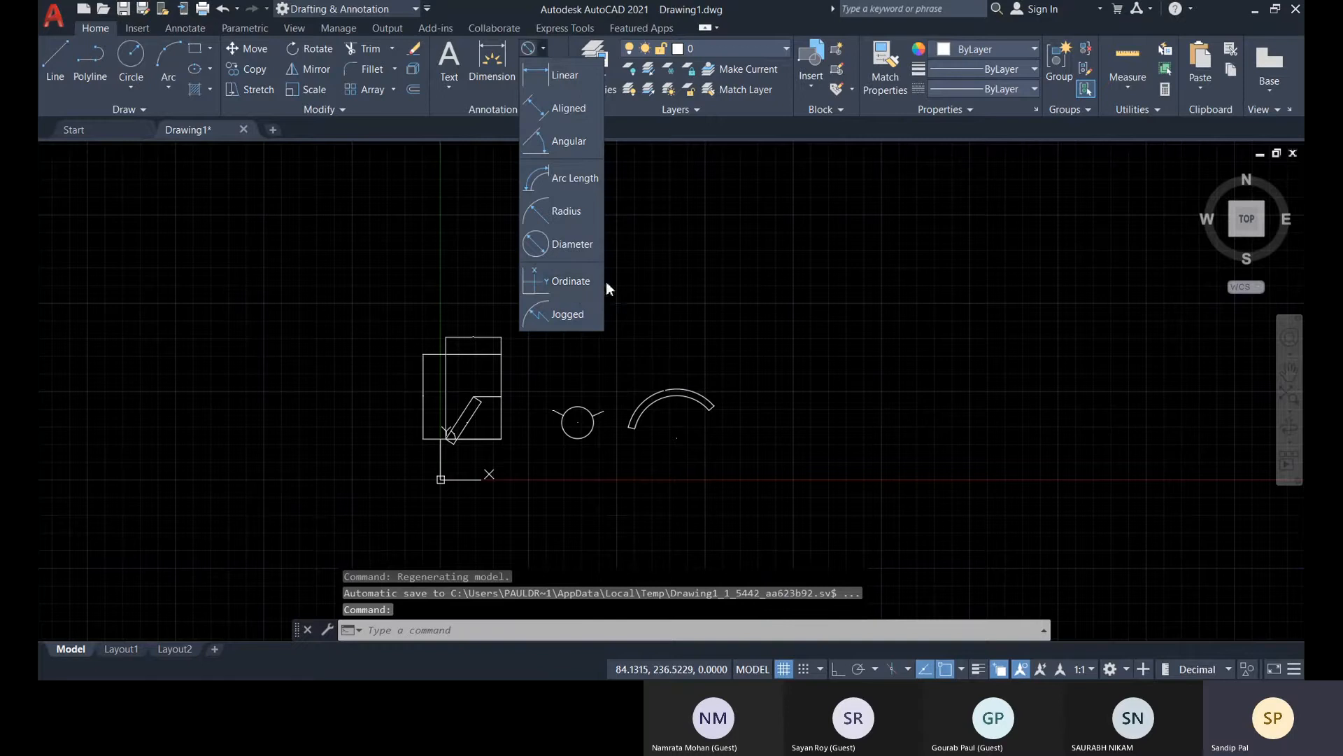
click(829, 436)
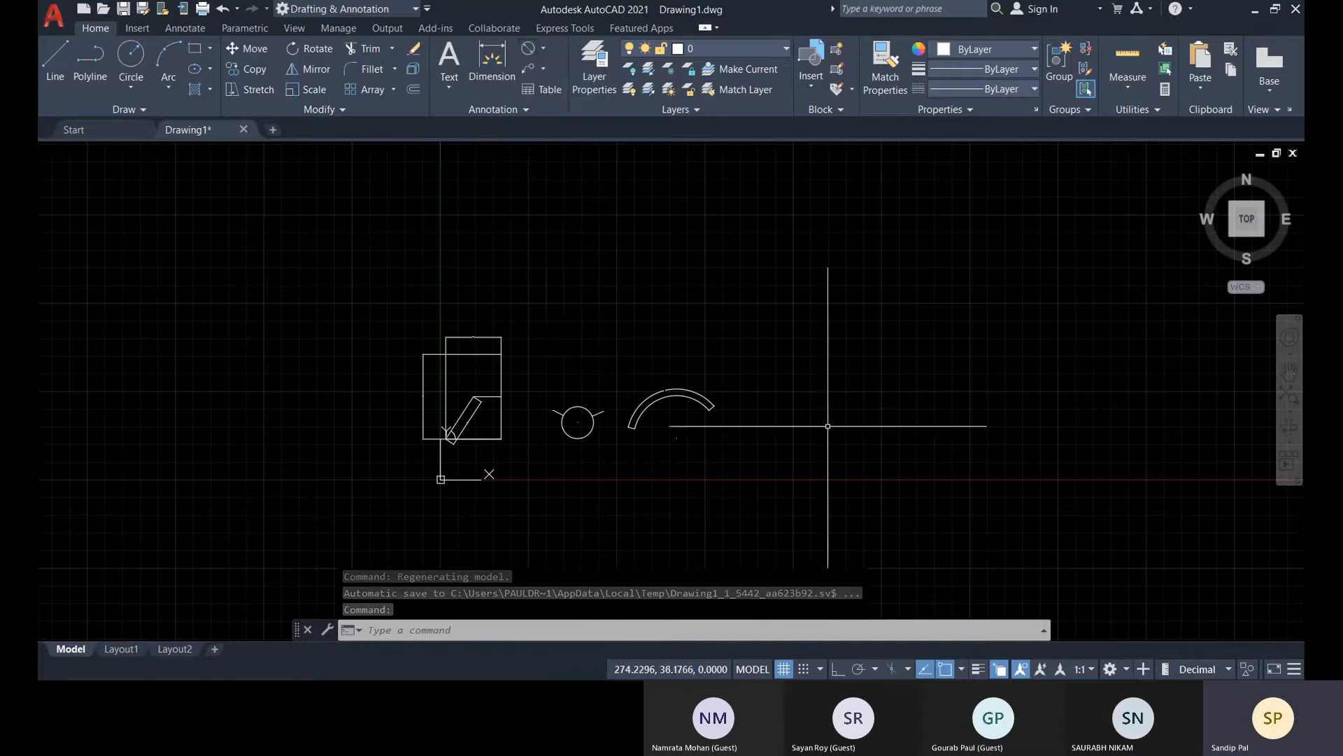
Delete the two linear dimensions above and to the left of the rectangle
click(276, 281)
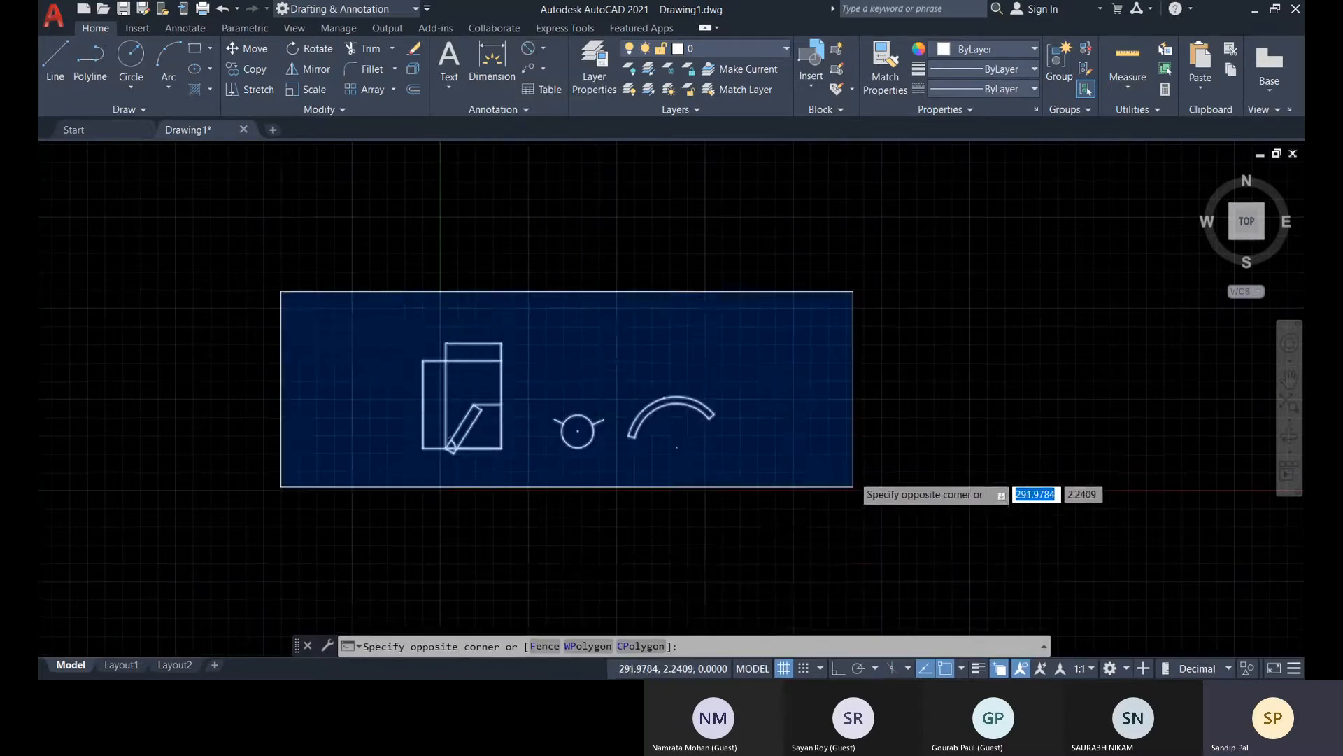
key(Escape)
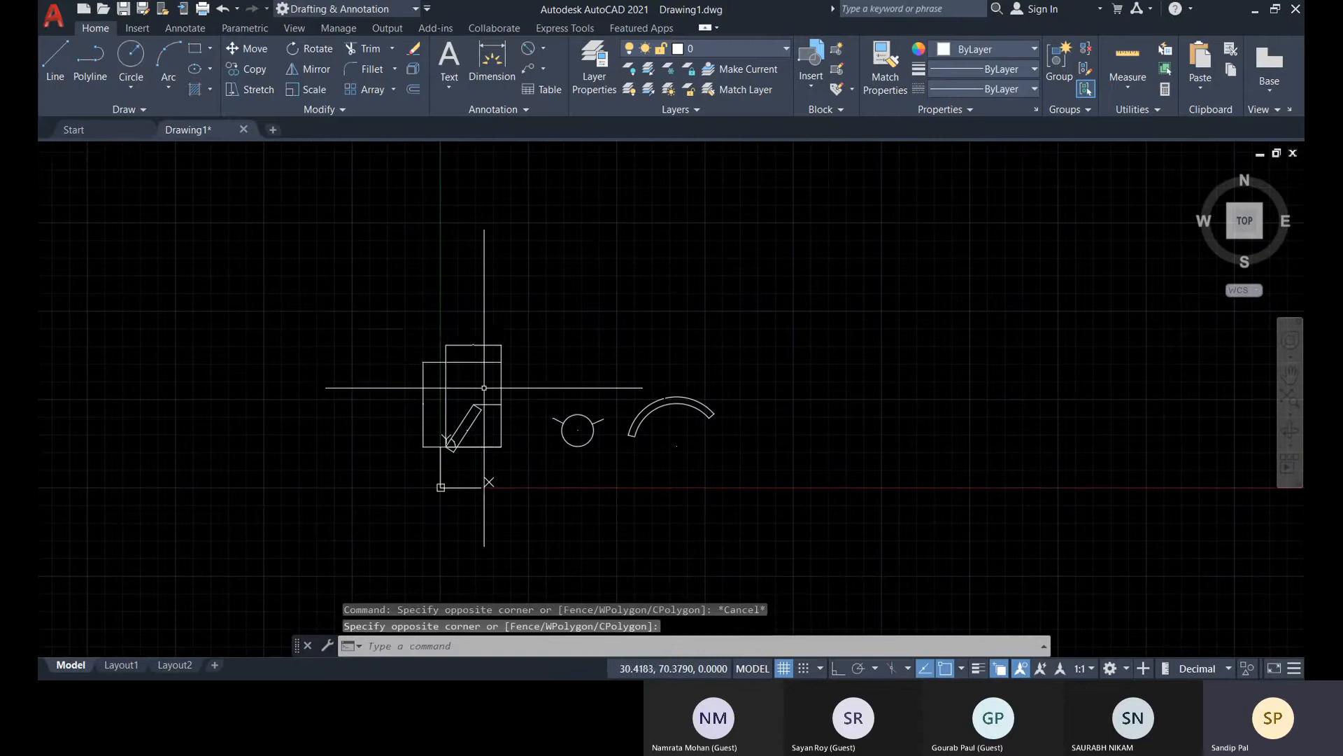
scroll(523, 356, up, 4)
click(519, 355)
click(205, 255)
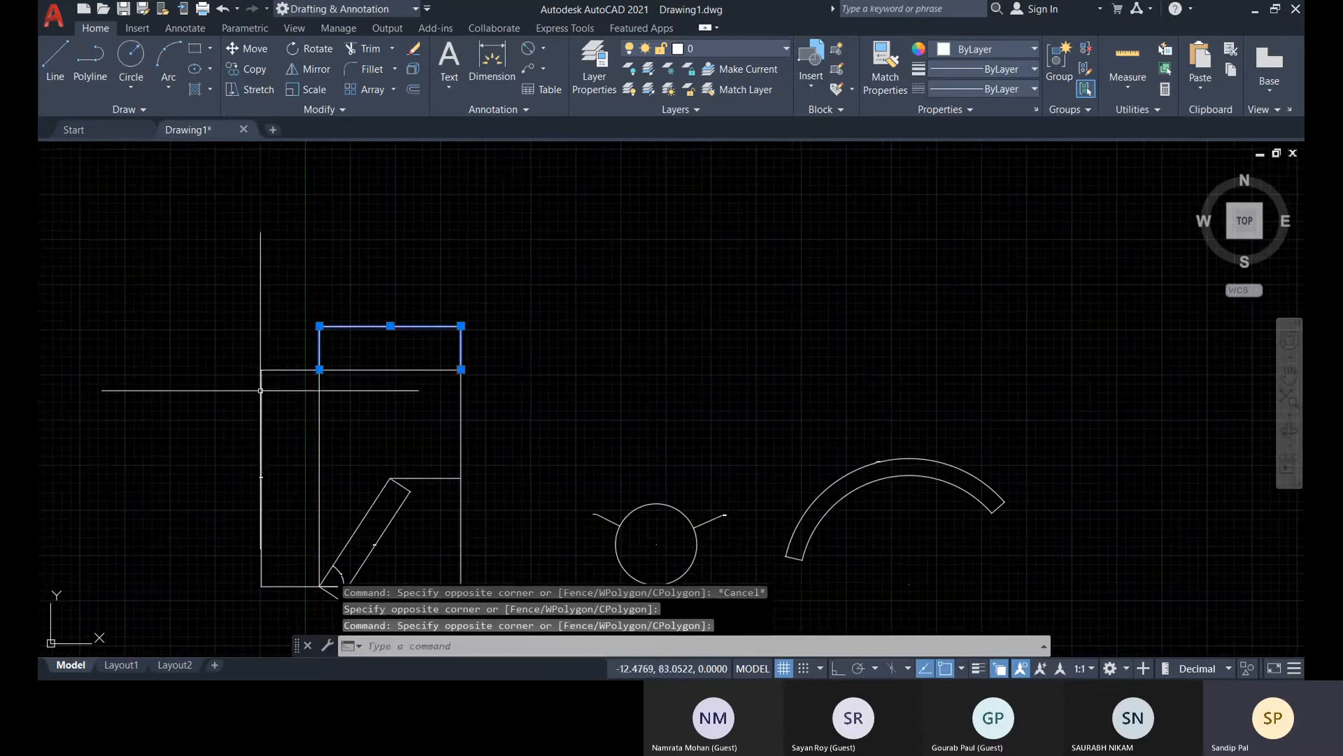
click(287, 385)
click(203, 282)
key(Delete)
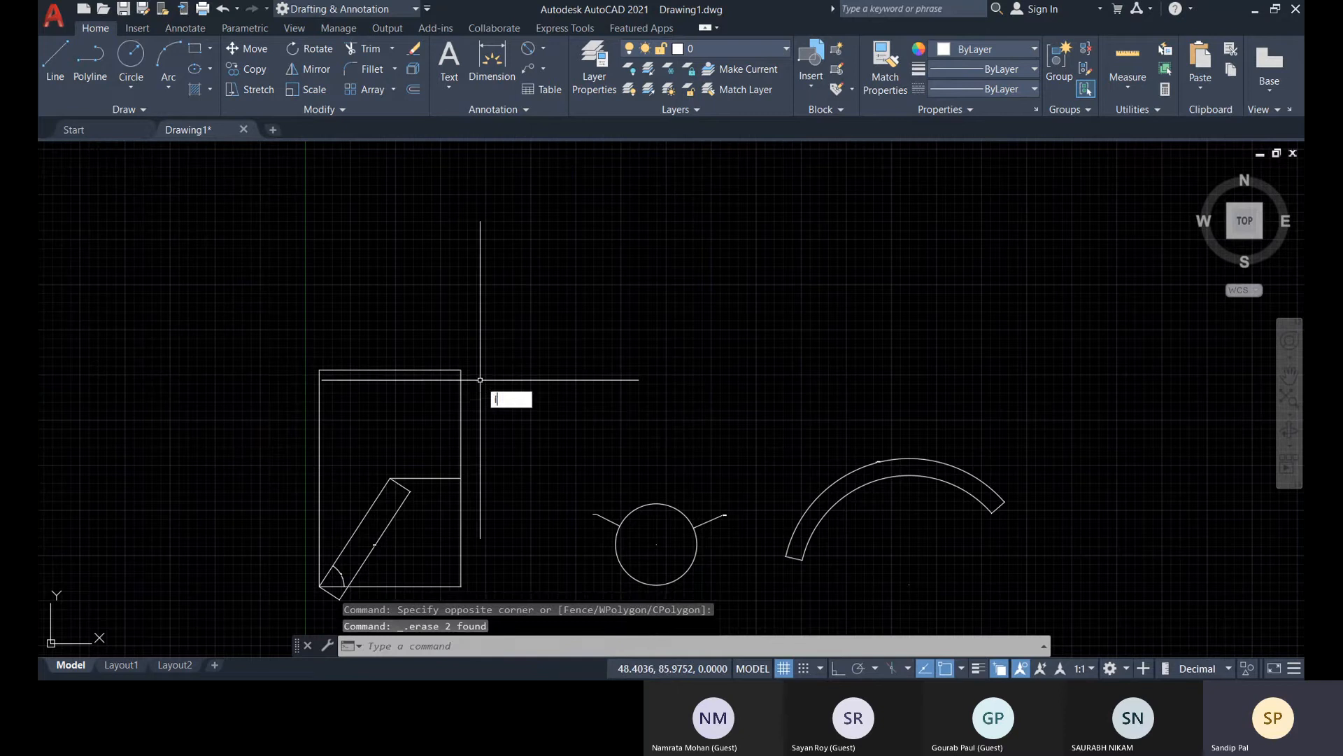
Identify the coordinates of the rectangle's upper-right corner with the ID command and check them in the command history
key(Return)
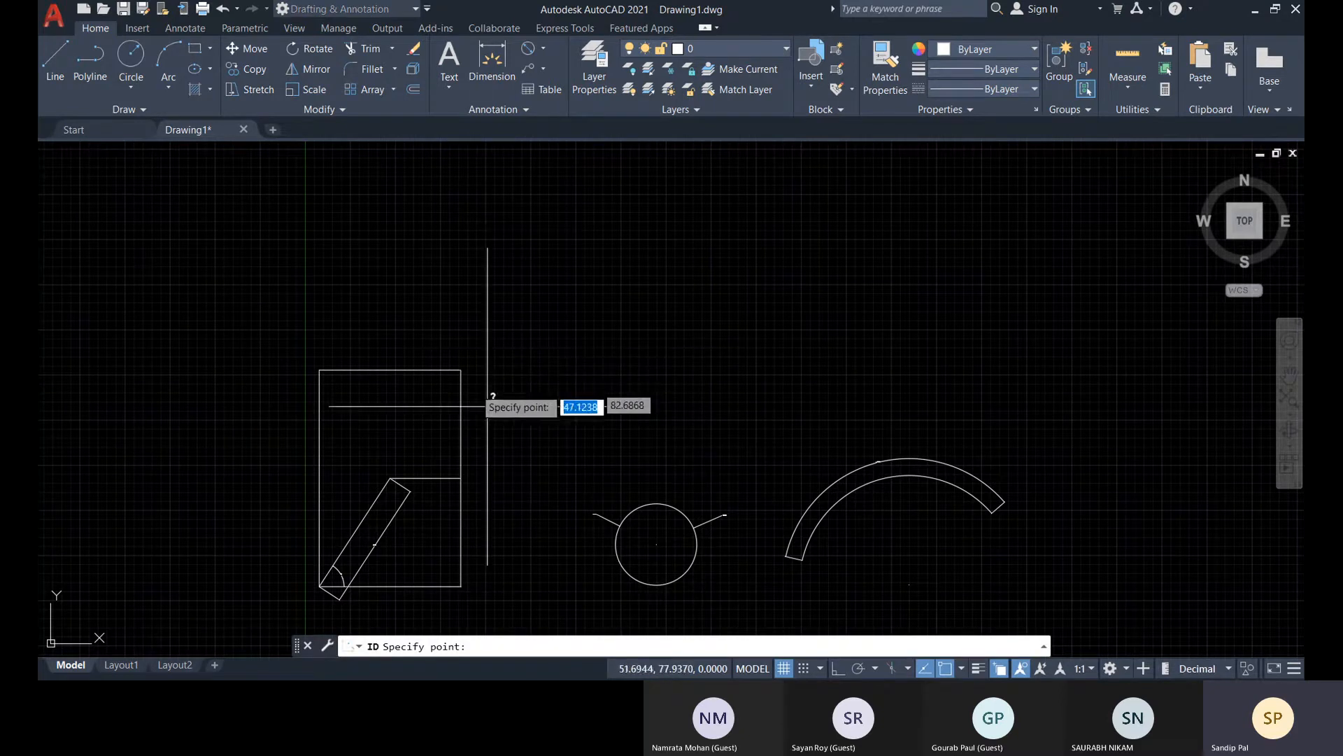
scroll(494, 364, up, 4)
middle_drag(470, 370, 555, 266)
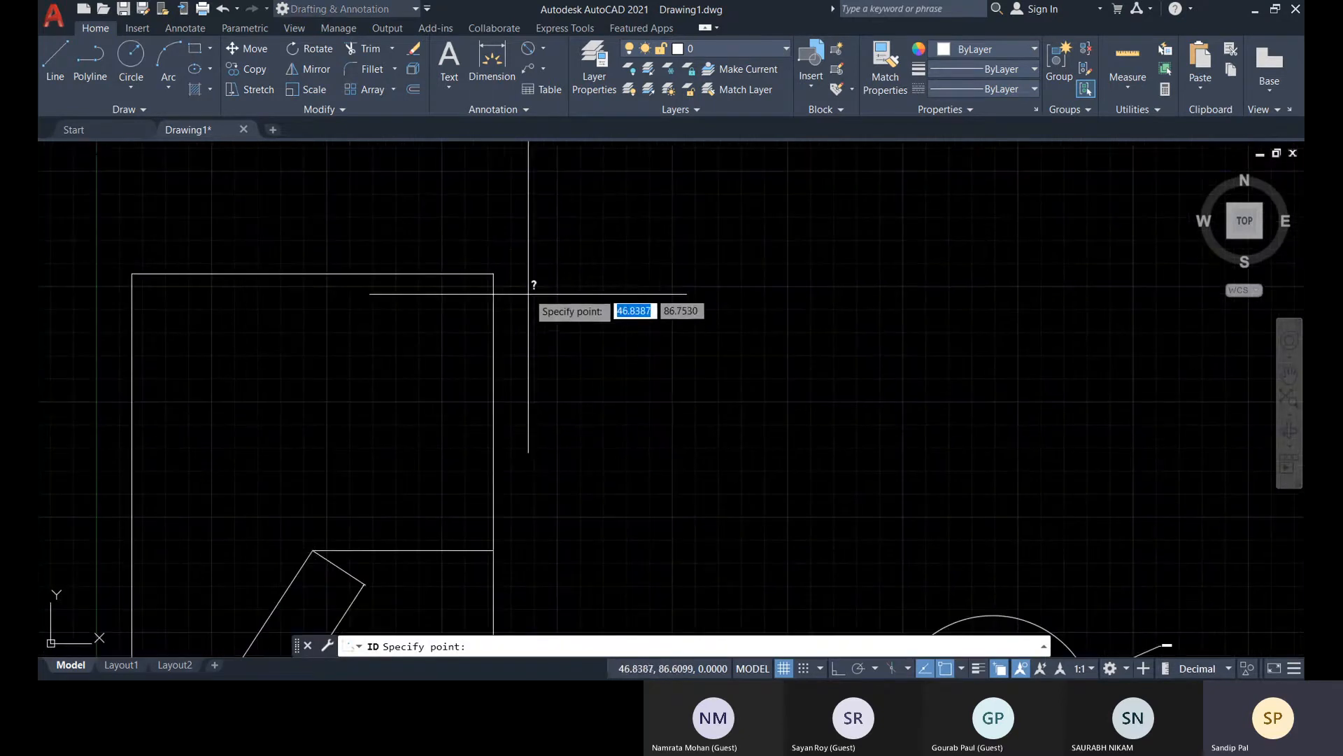
click(493, 273)
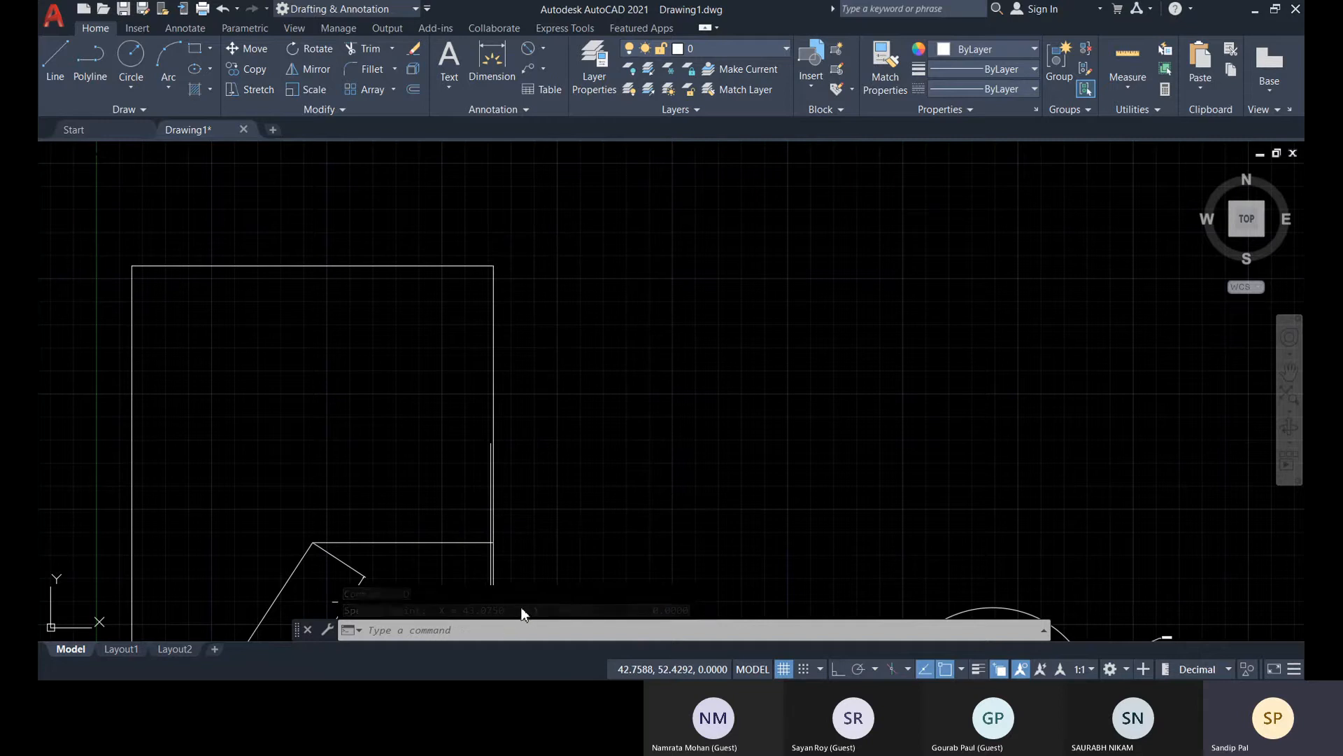
key(F2)
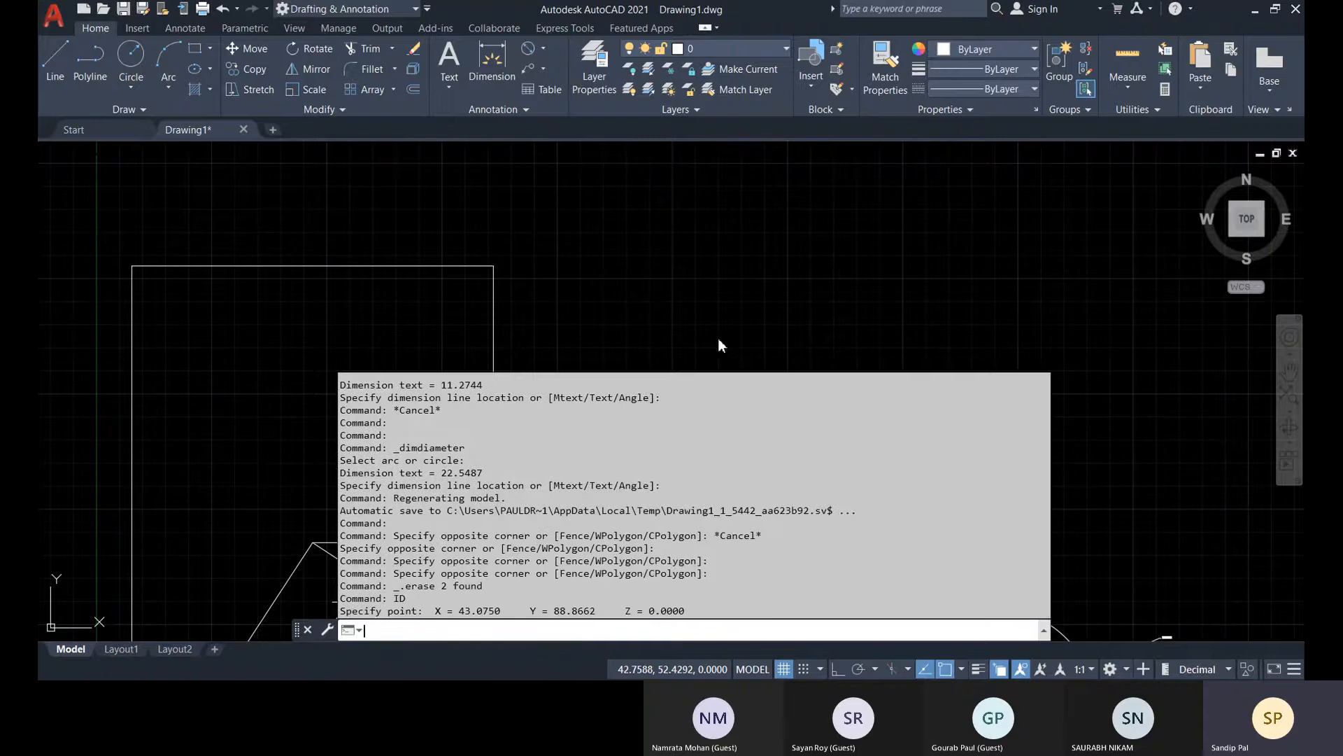
key(F2)
Try an ordinate dimension from the rectangle's upper-right corner, previewing the X leader above it and the Y leader to its right
scroll(609, 391, down, 5)
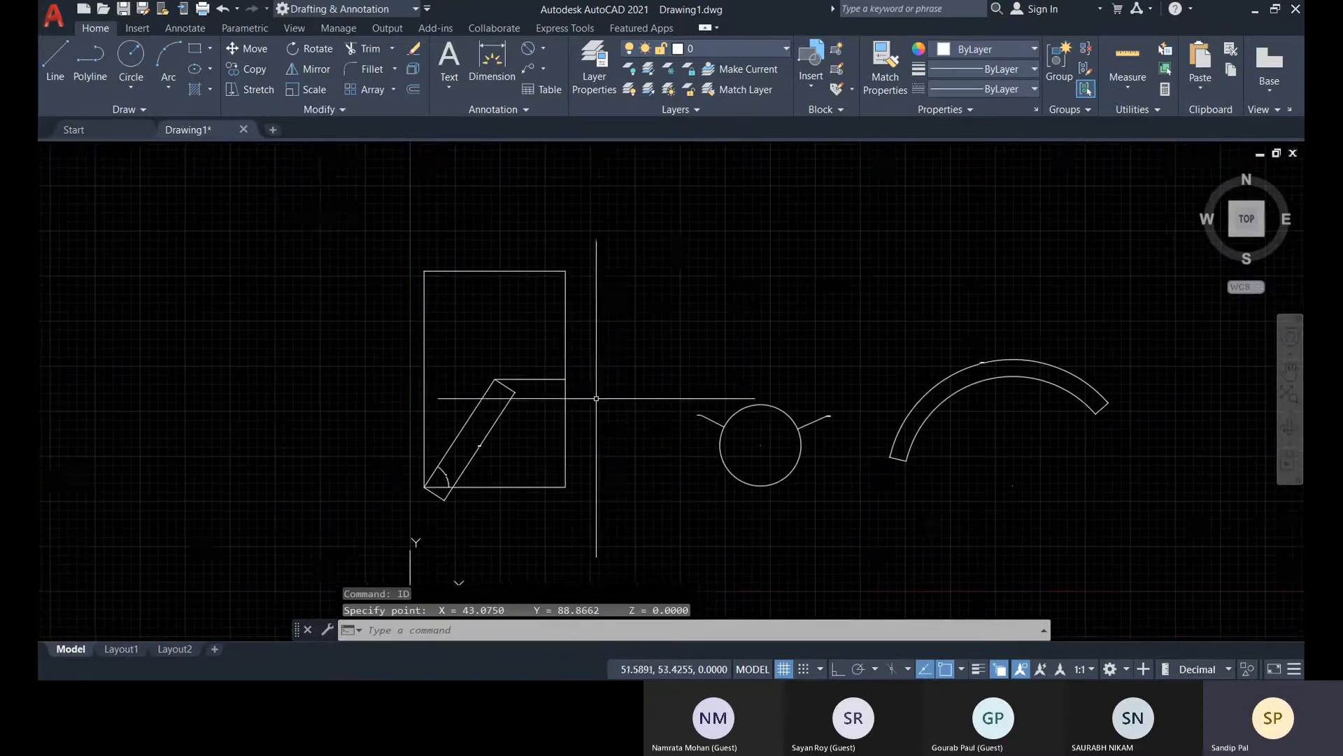
click(544, 49)
click(584, 293)
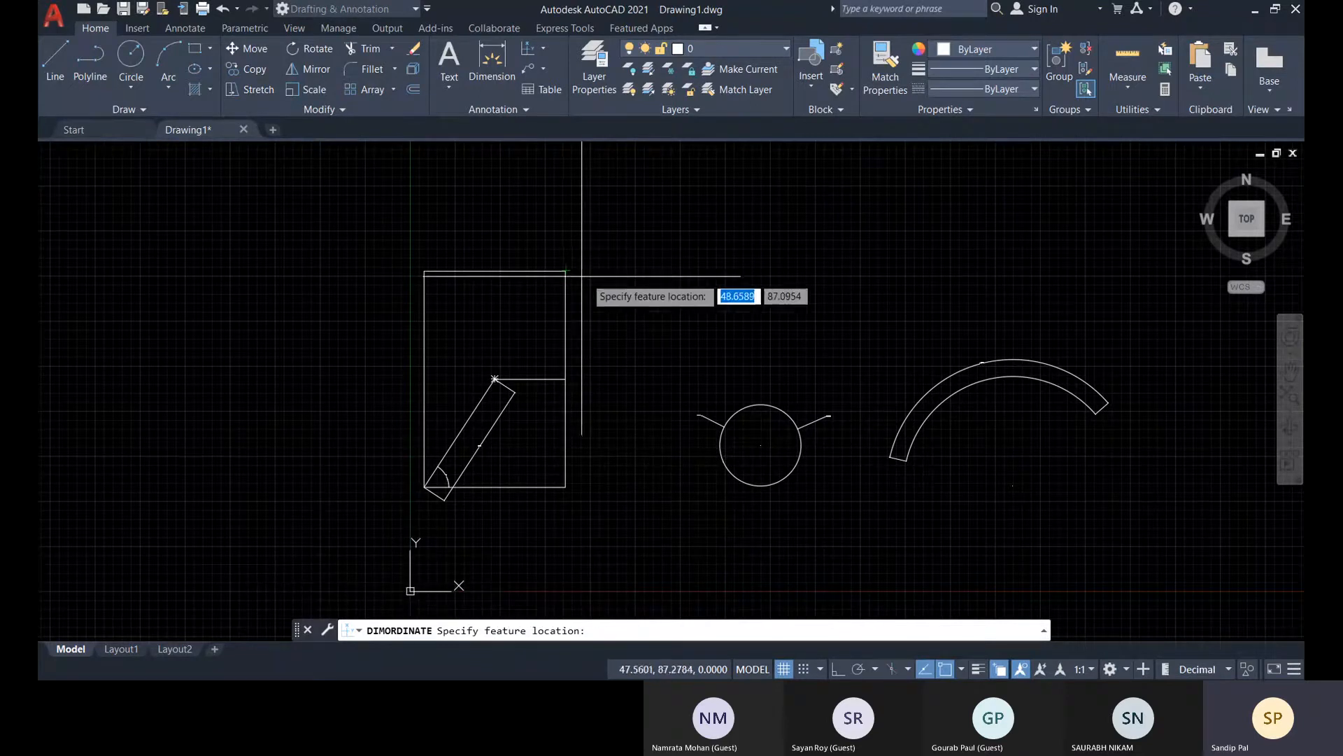
scroll(579, 272, up, 4)
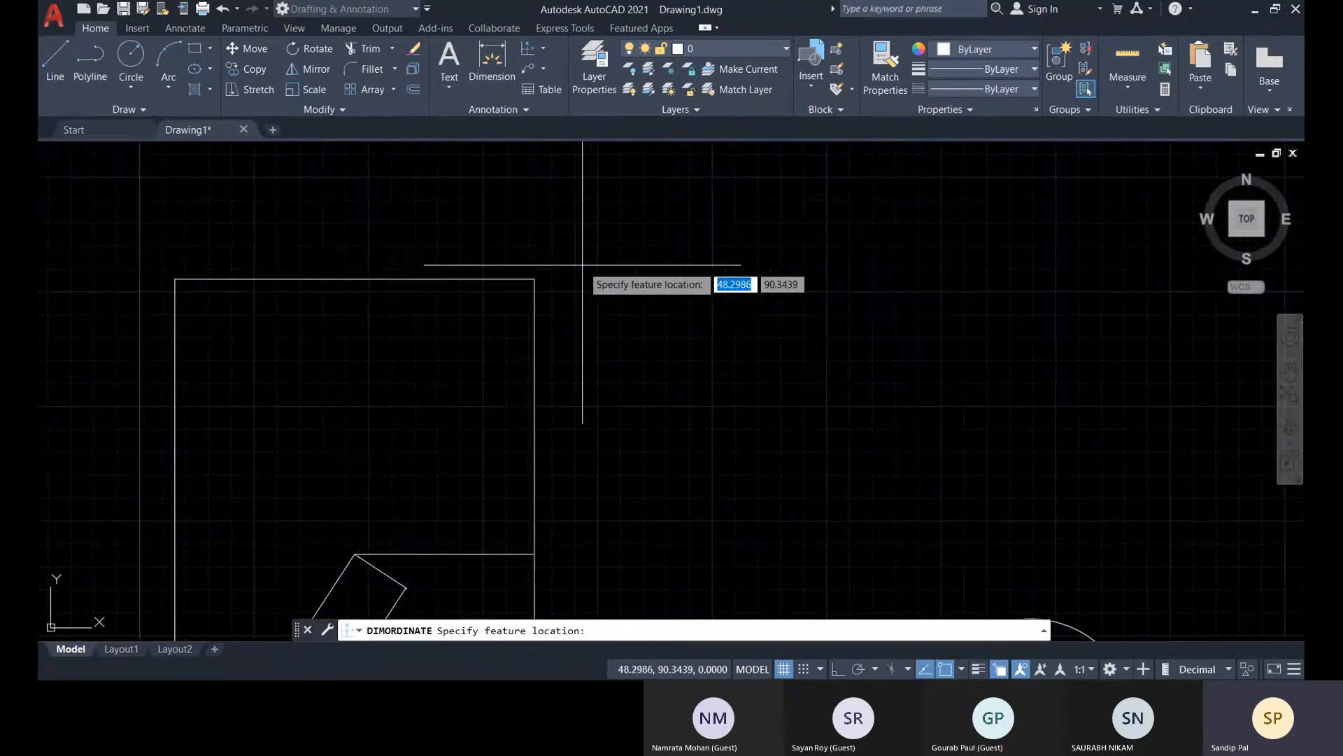
click(535, 280)
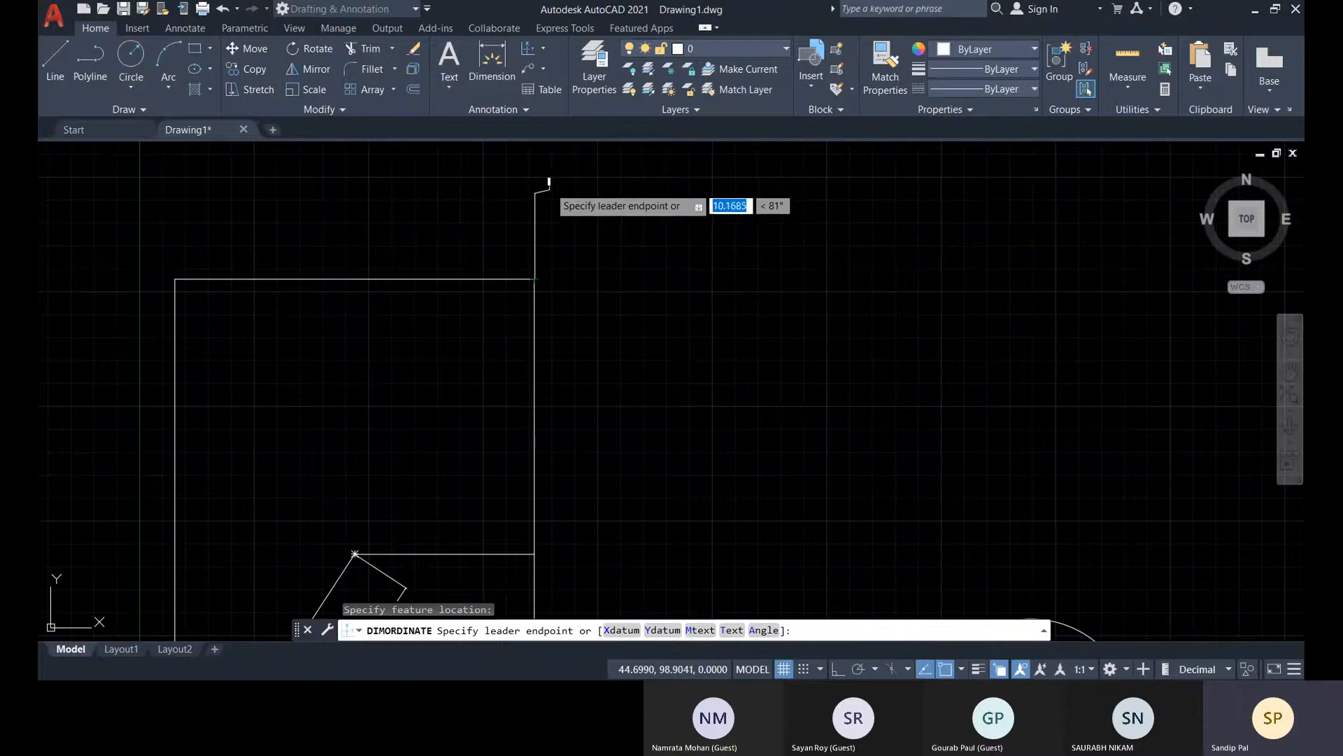
scroll(544, 177, up, 3)
scroll(544, 200, up, 4)
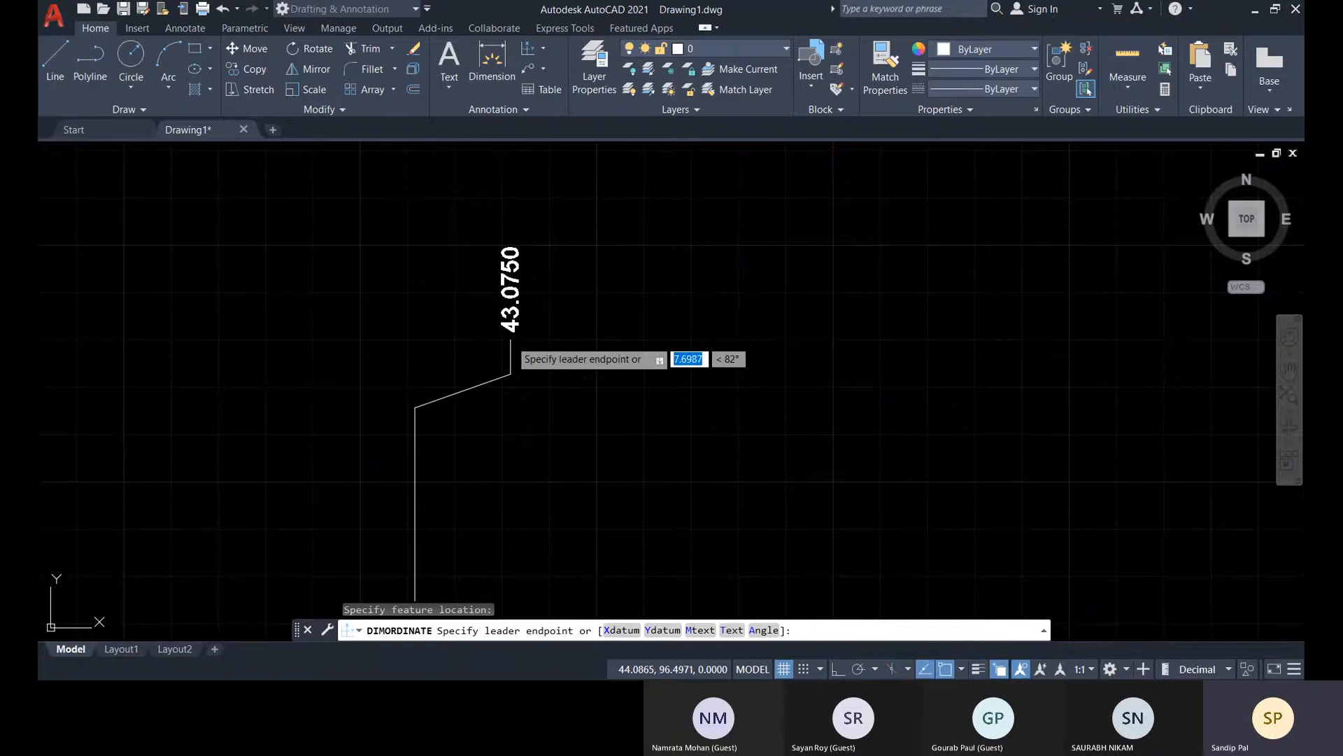
scroll(511, 371, up, 2)
scroll(510, 368, down, 6)
scroll(509, 359, down, 5)
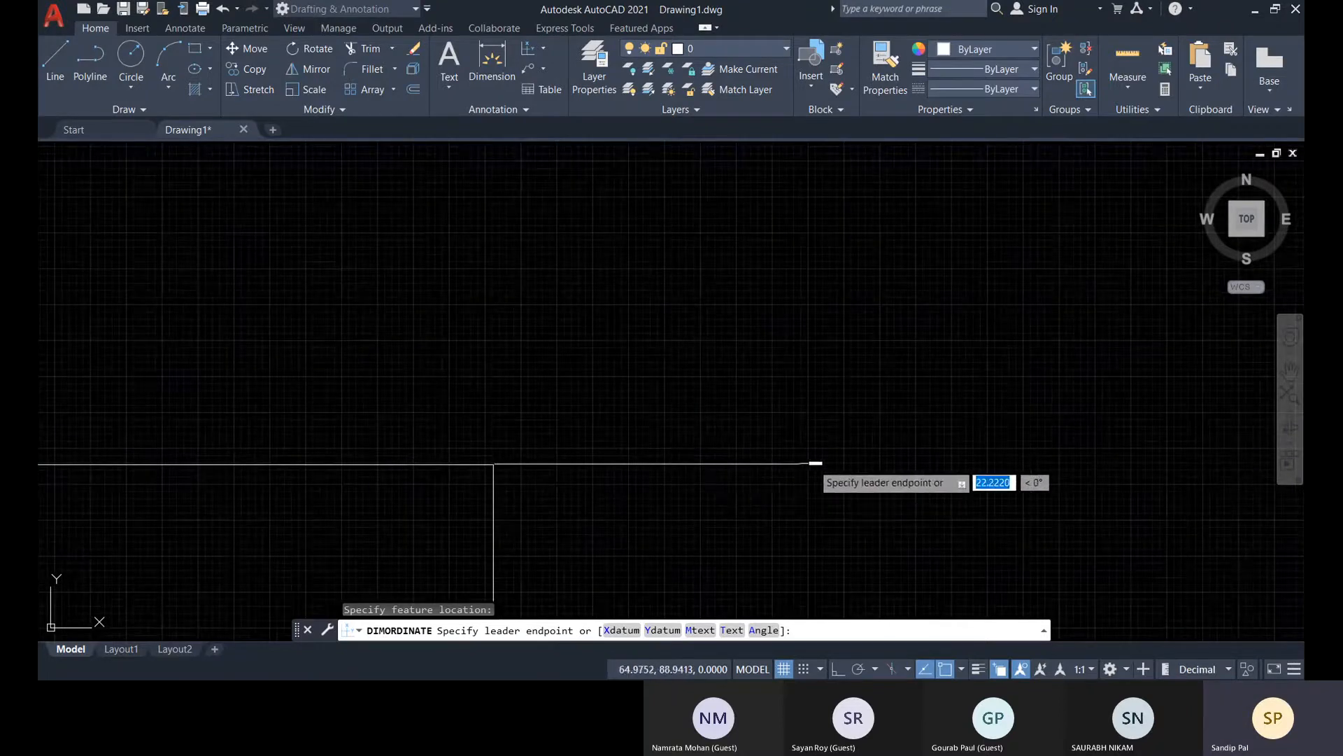
scroll(817, 465, down, 6)
middle_drag(782, 463, 684, 418)
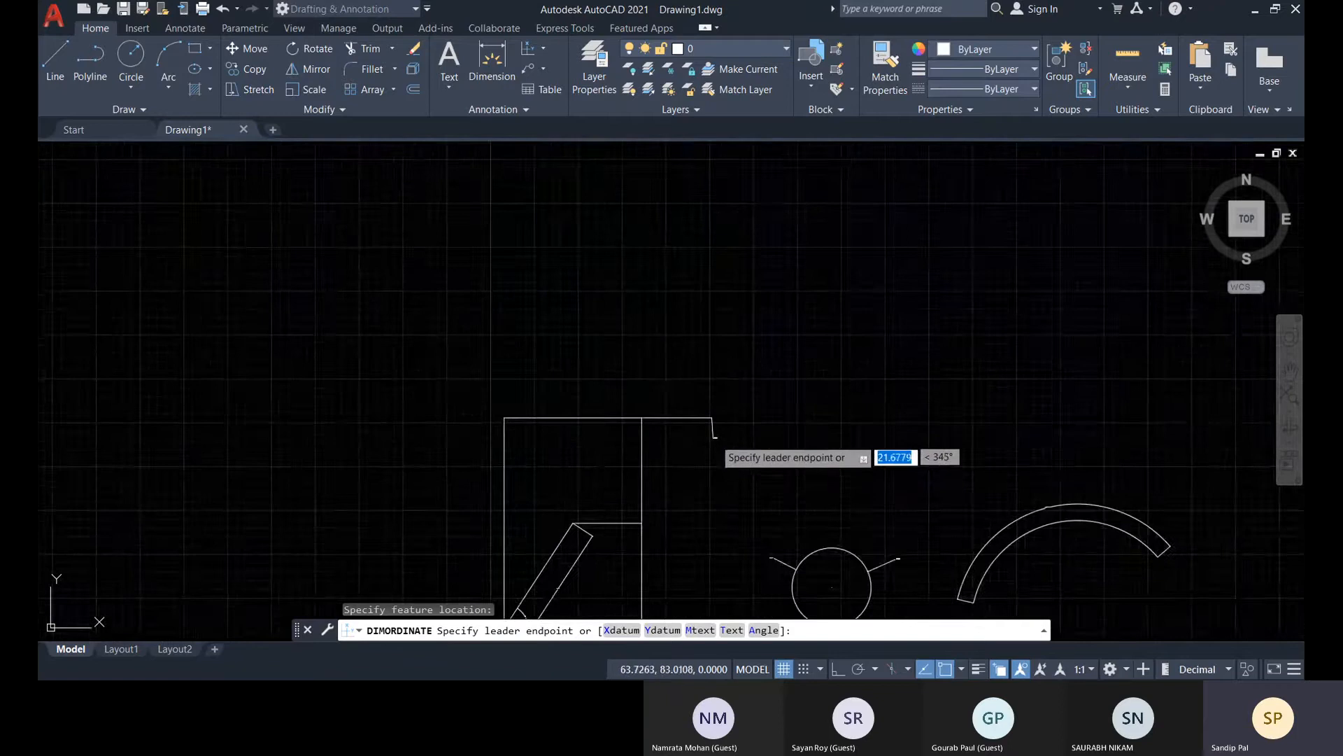
scroll(665, 419, up, 4)
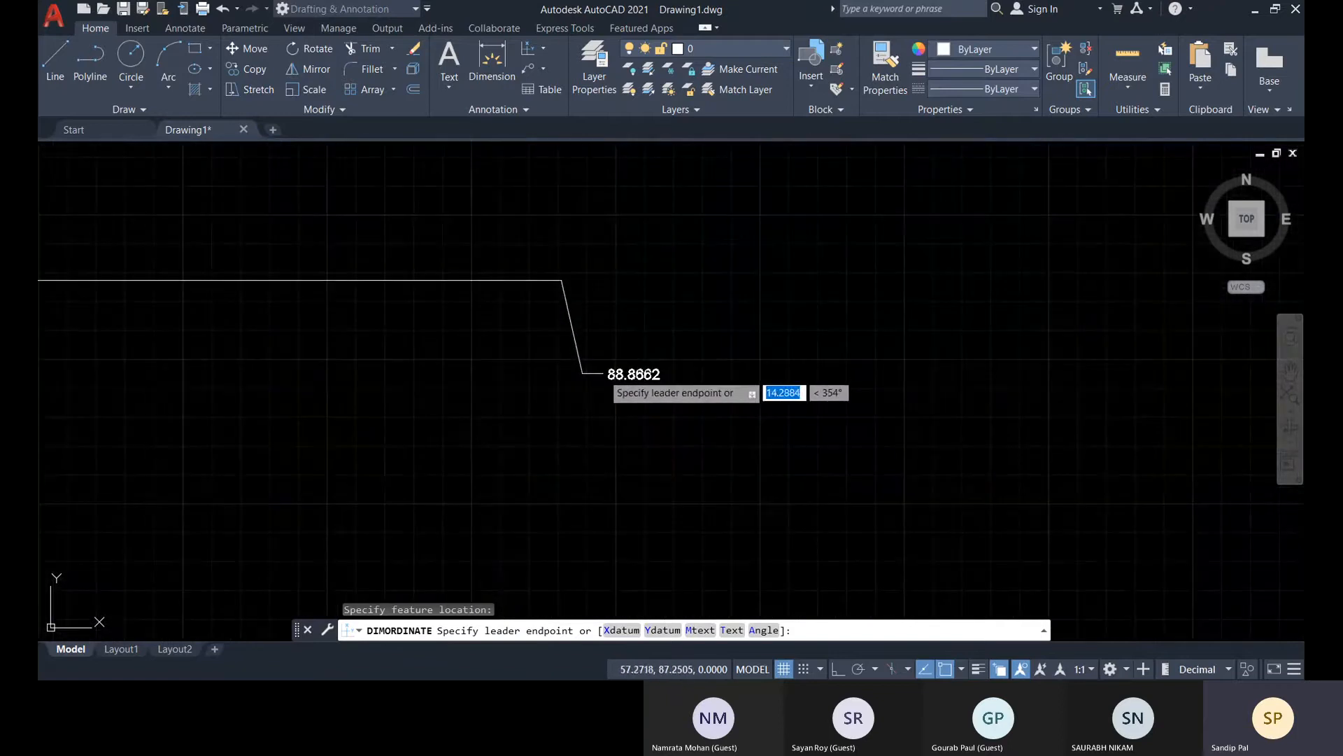
scroll(619, 353, down, 5)
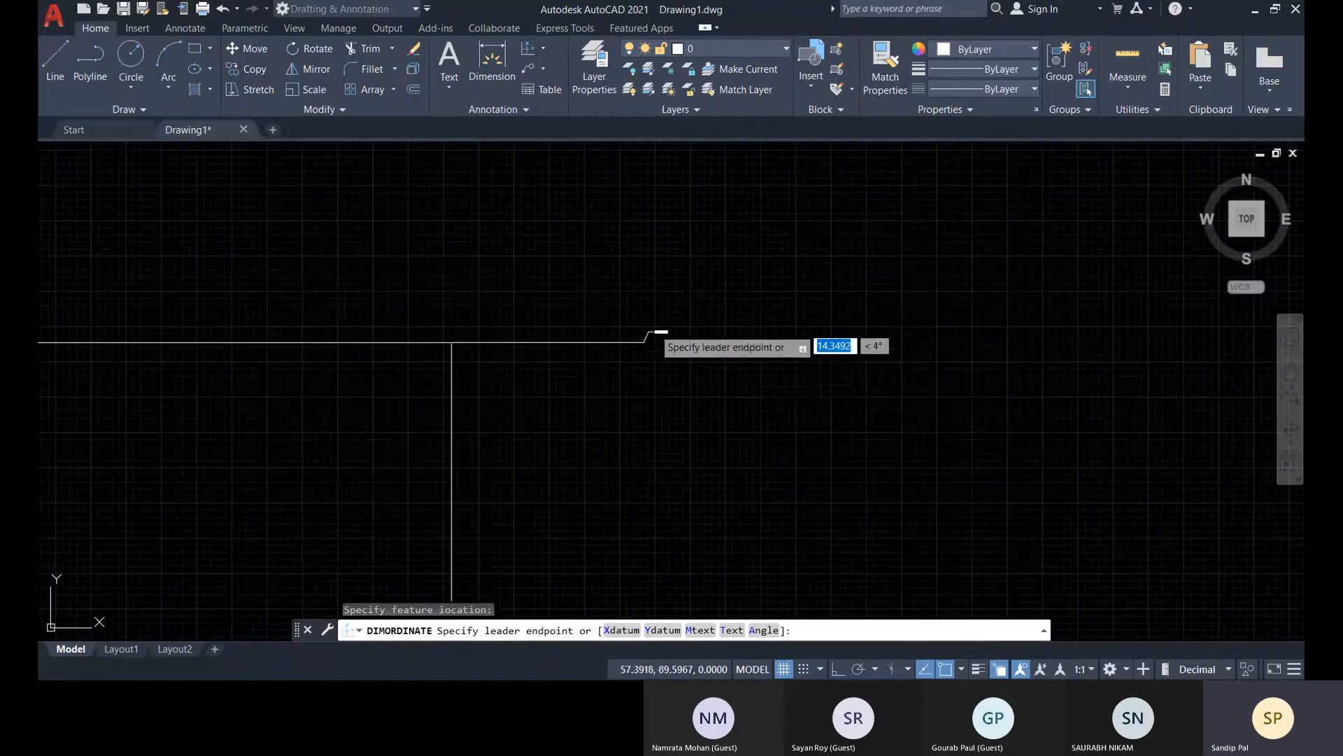
key(Escape)
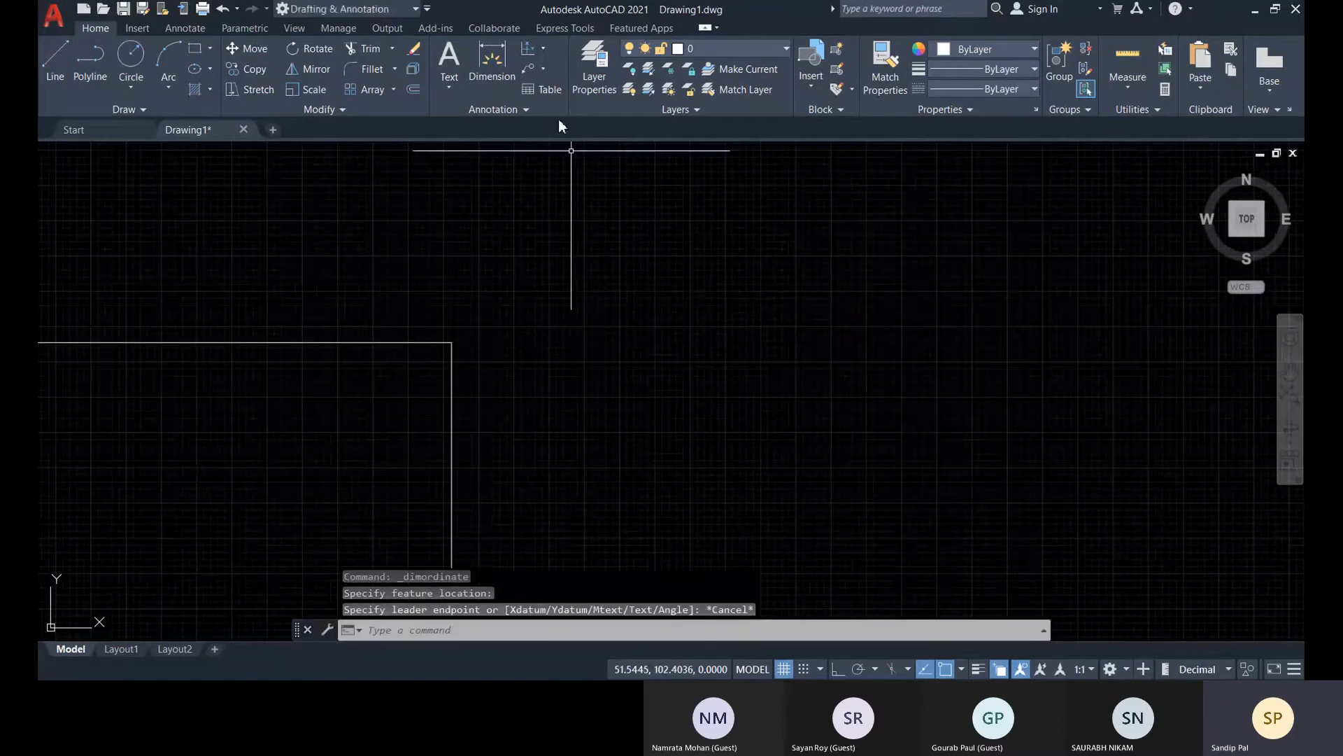
click(543, 48)
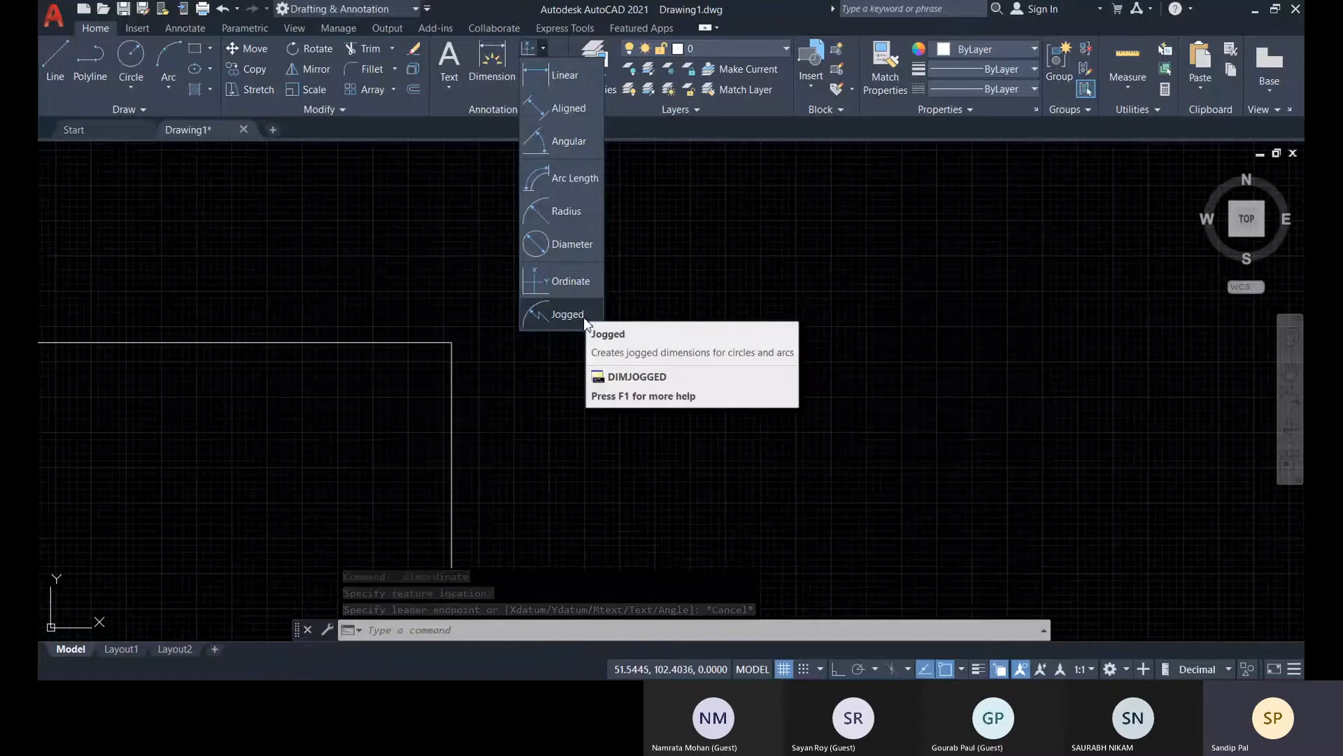
scroll(840, 440, down, 5)
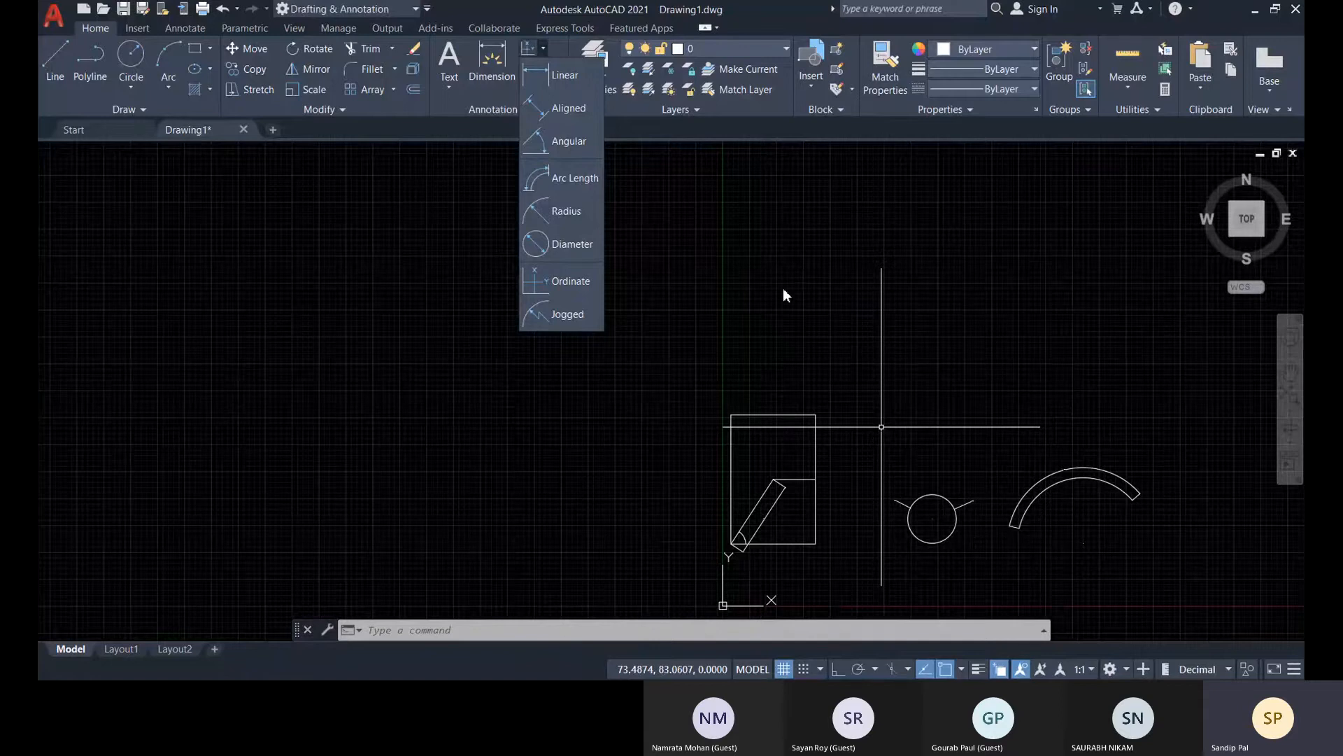
click(742, 263)
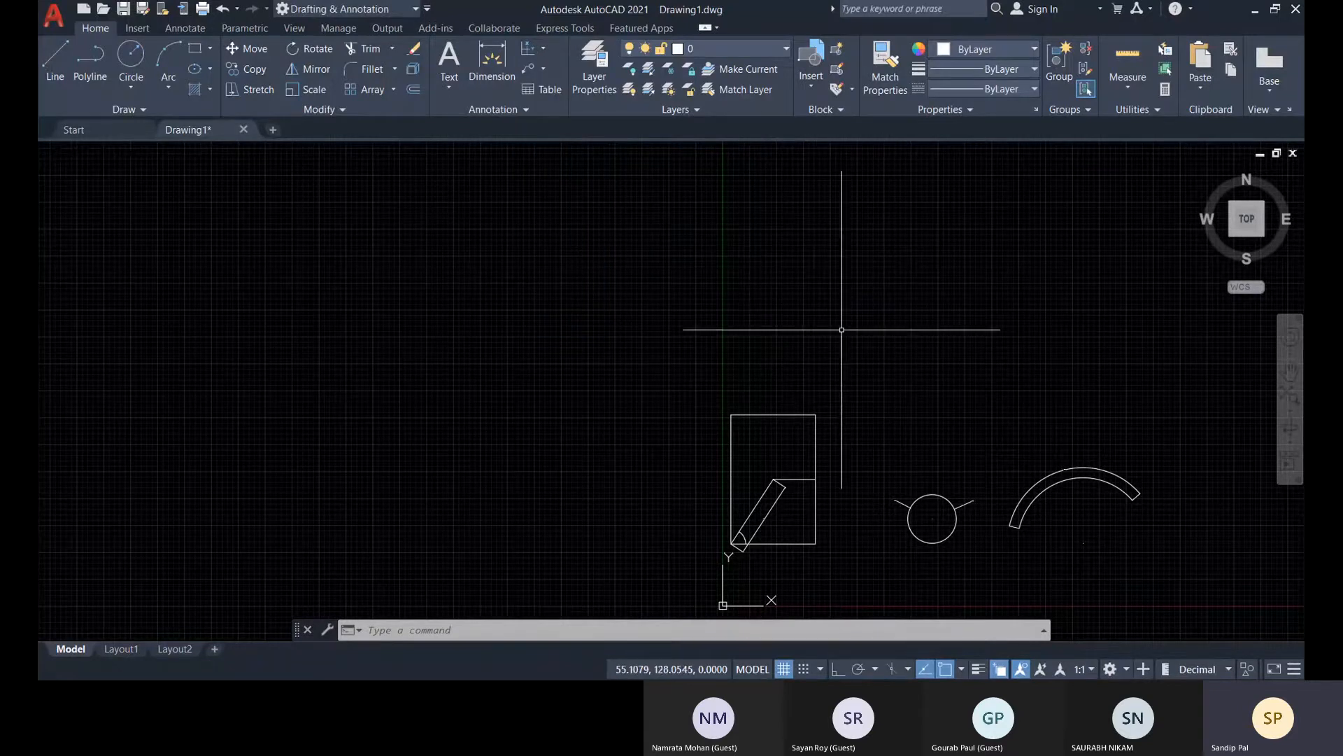
click(545, 50)
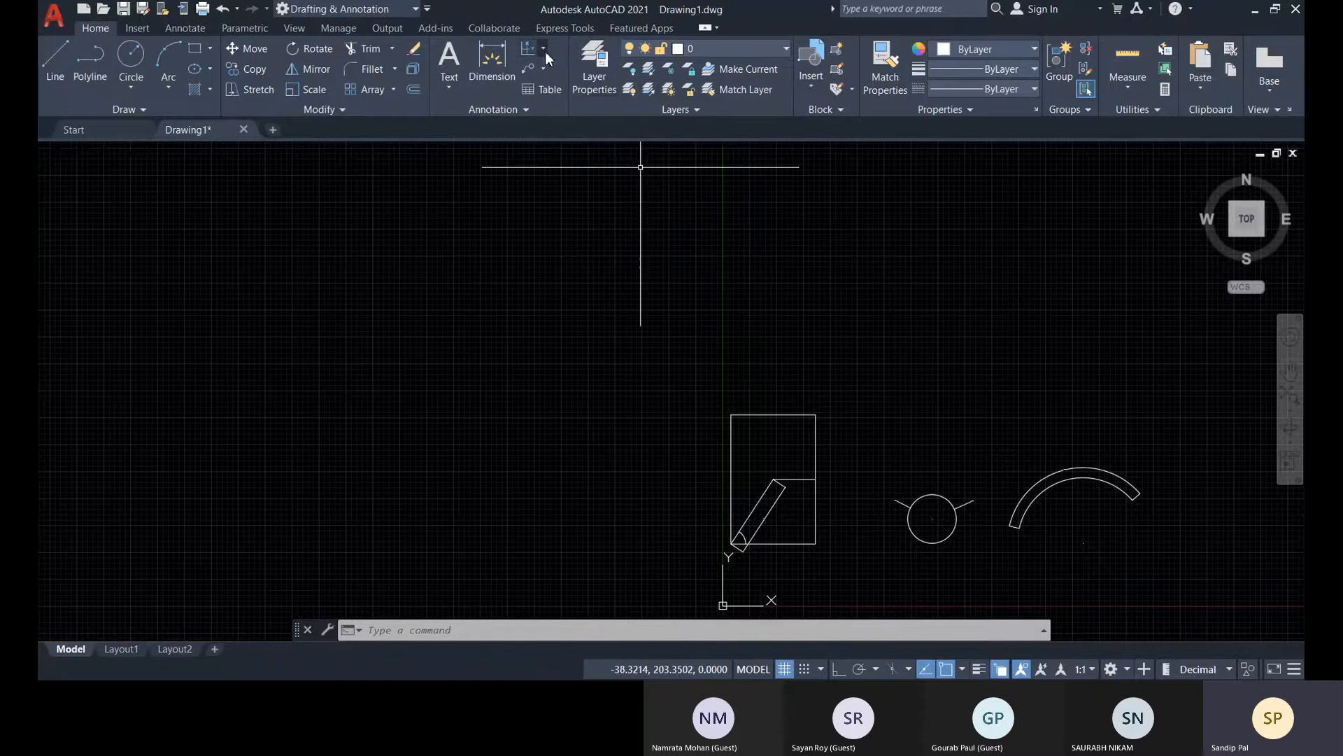
click(545, 51)
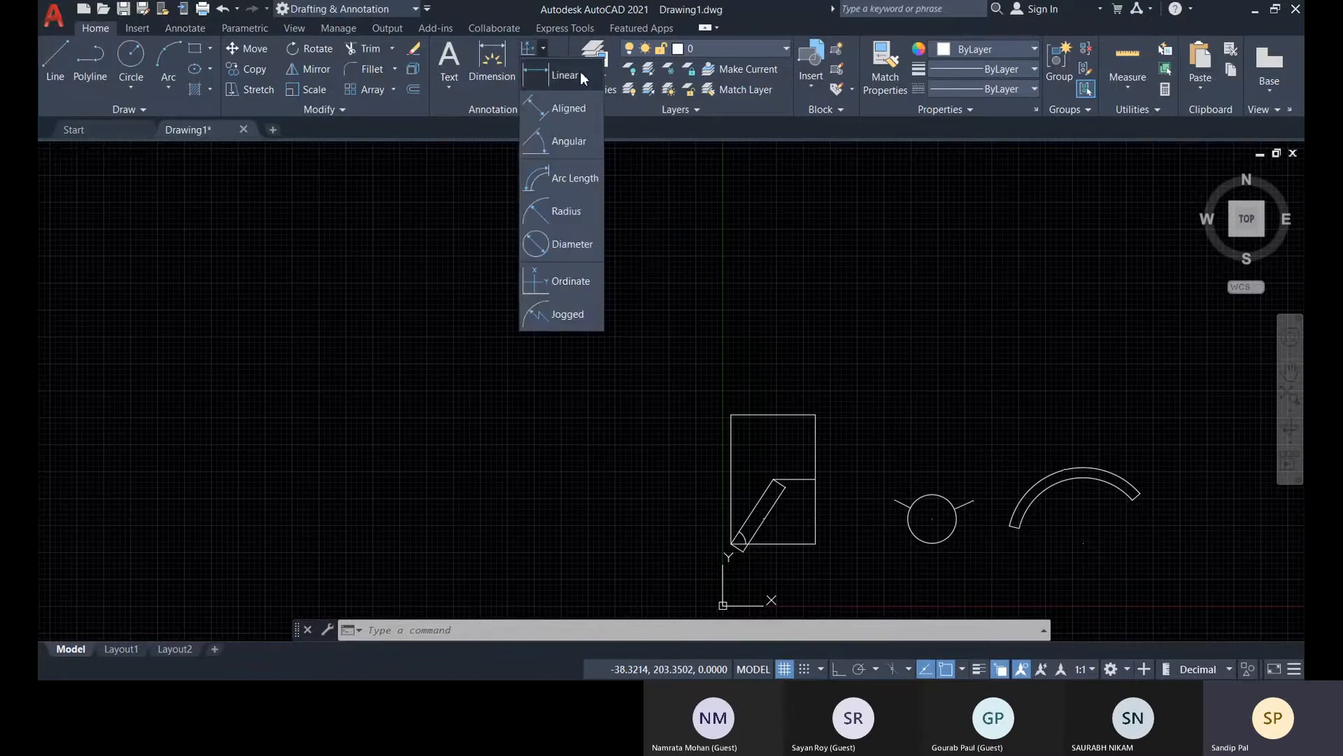
click(573, 313)
middle_drag(959, 459, 584, 341)
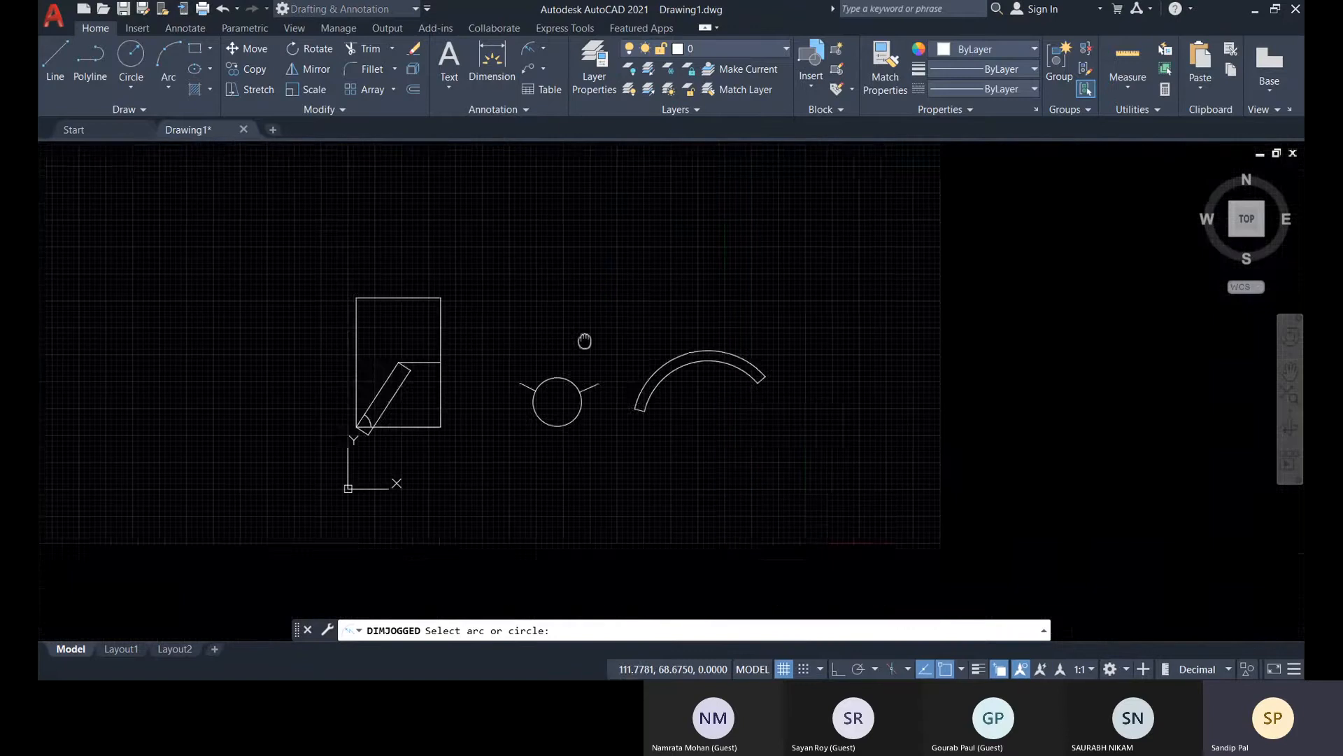
scroll(540, 441, up, 5)
scroll(695, 450, down, 2)
middle_drag(722, 429, 736, 480)
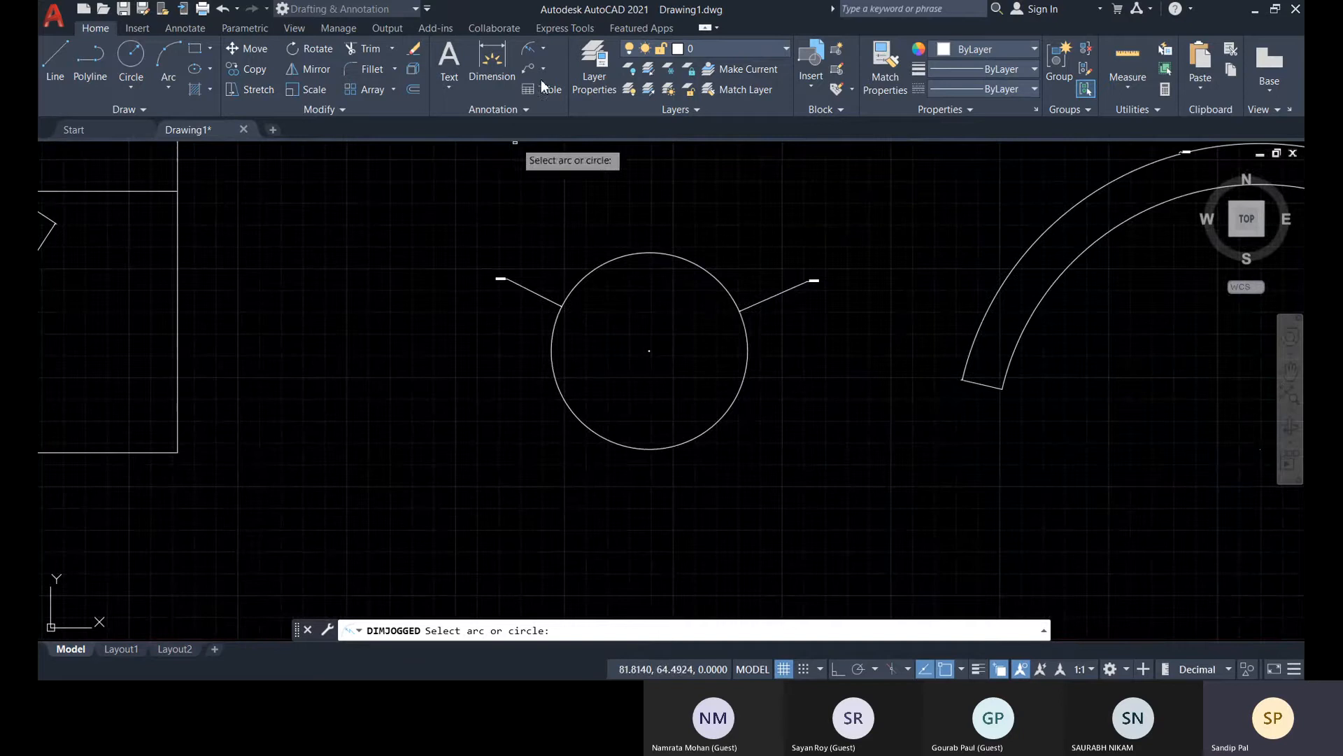
Add a jogged radius dimension to the circle's upper-left edge, with the center override about 3 units outside the circle and the jog above the text
click(544, 48)
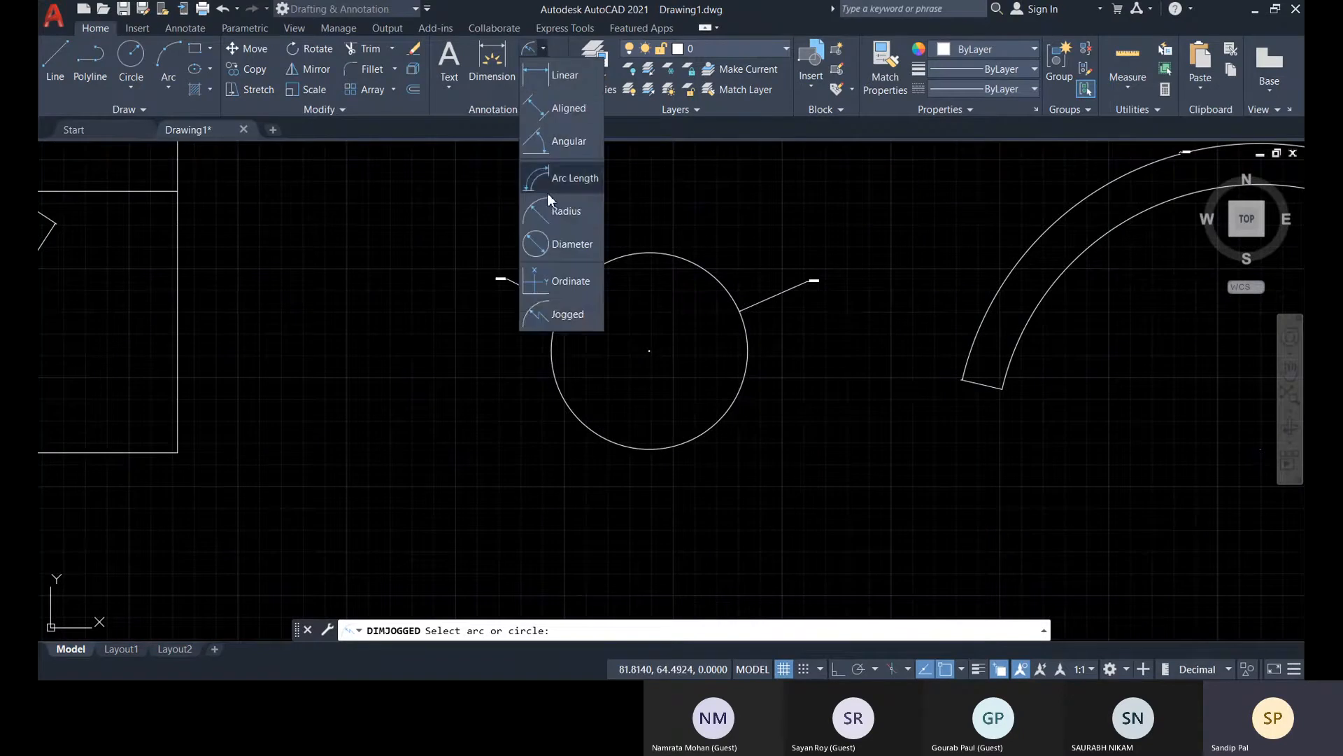
click(567, 315)
scroll(635, 279, up, 4)
click(561, 242)
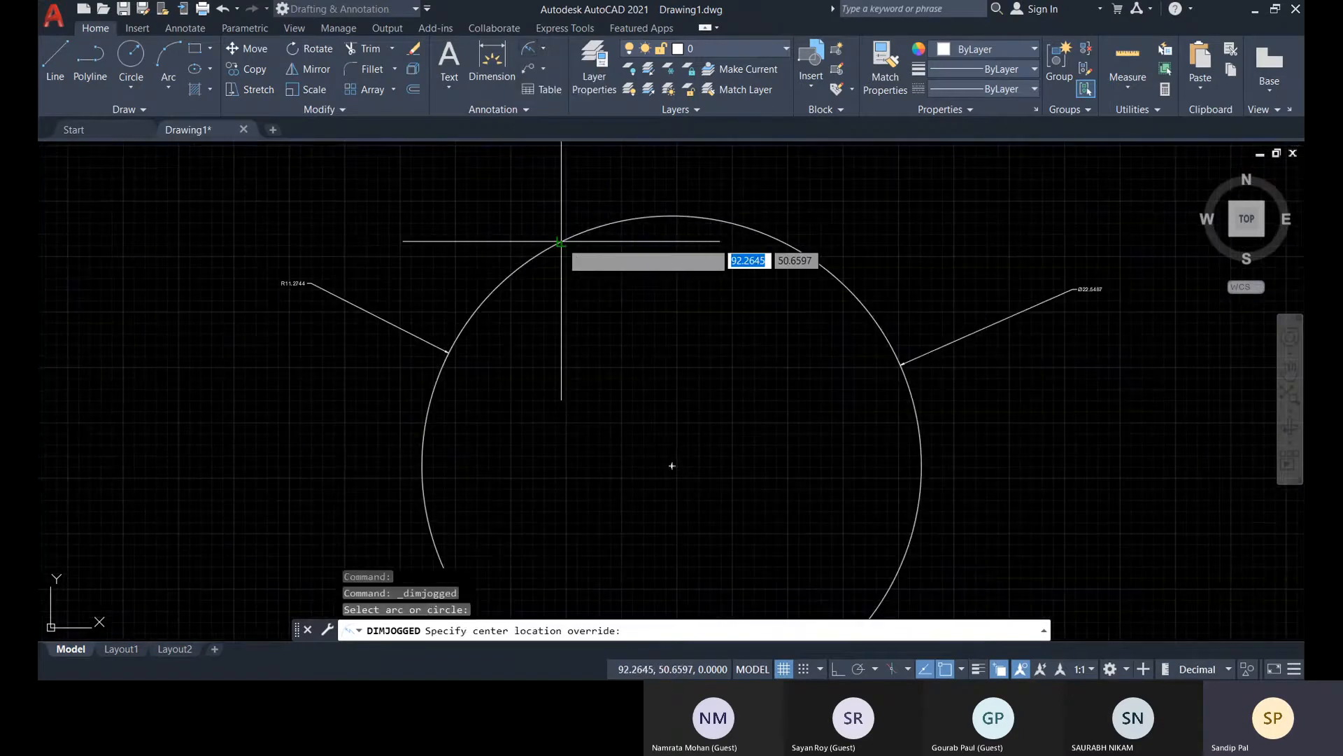
middle_drag(561, 229, 530, 298)
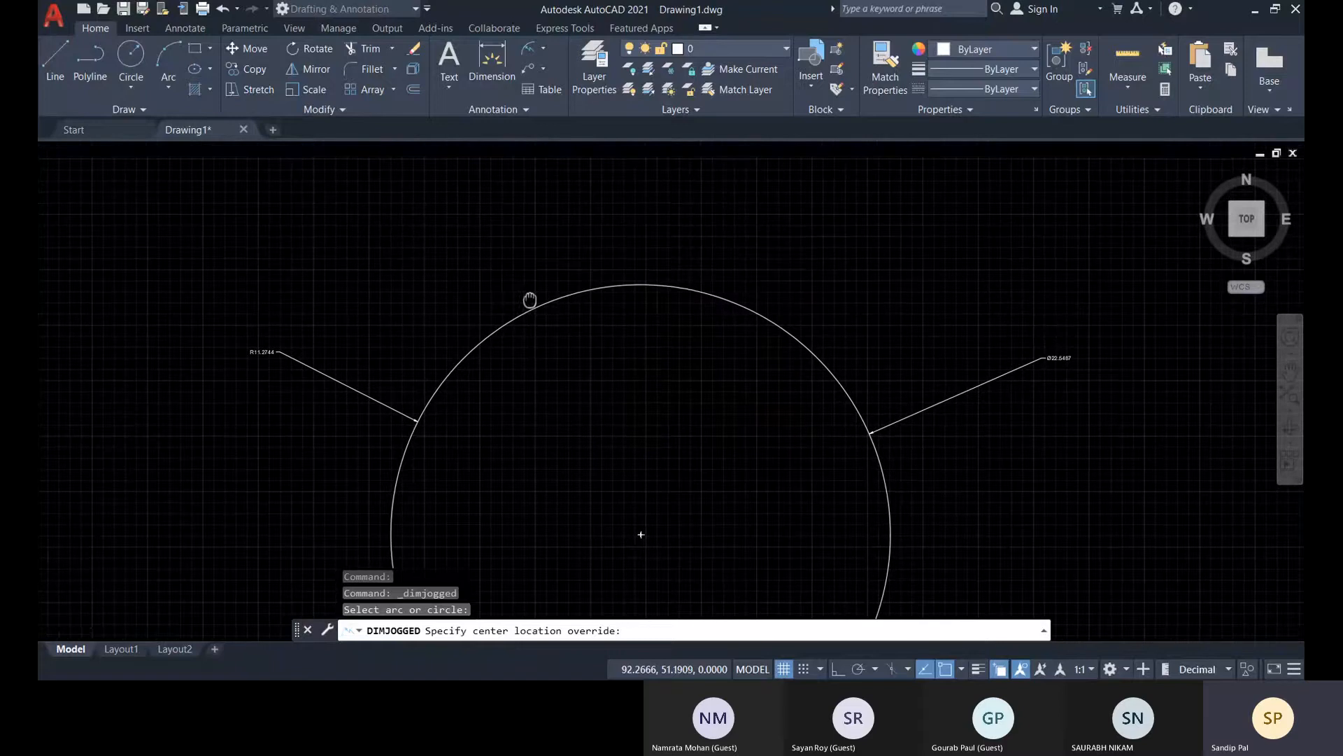
click(525, 247)
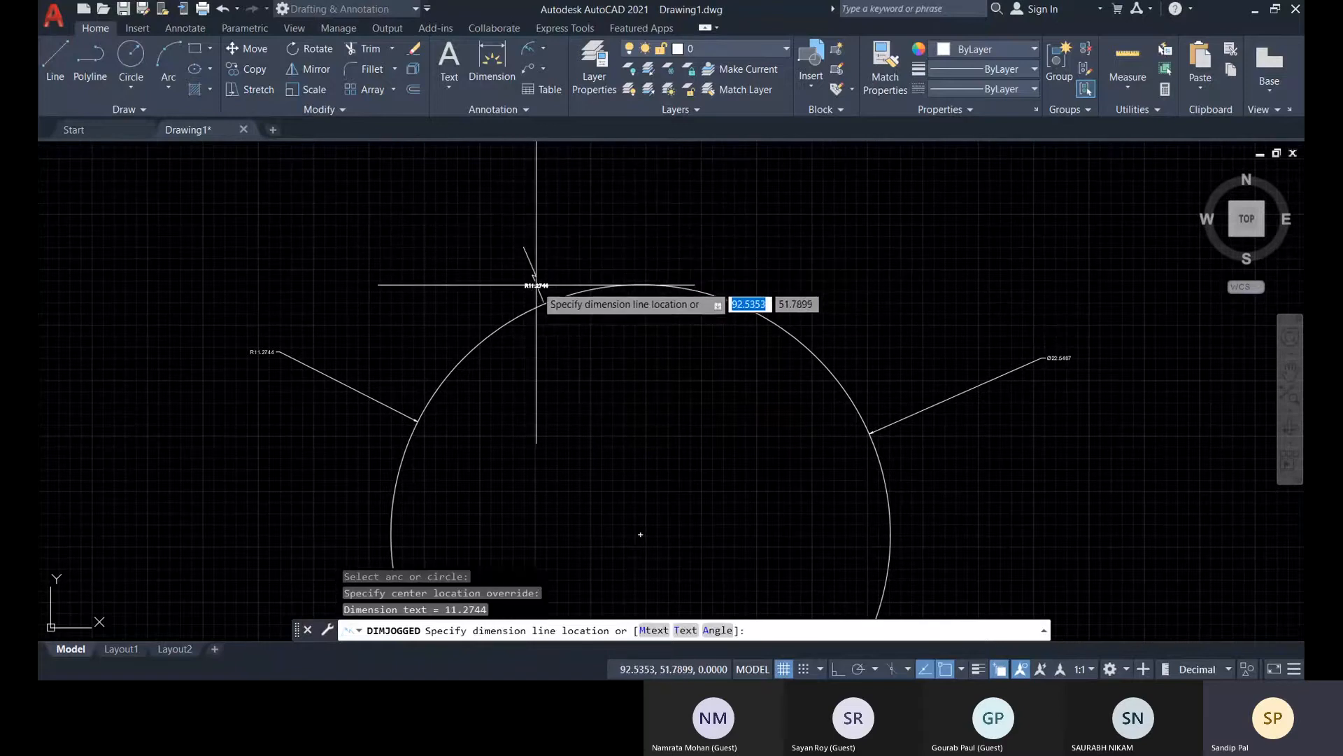
scroll(540, 287, up, 5)
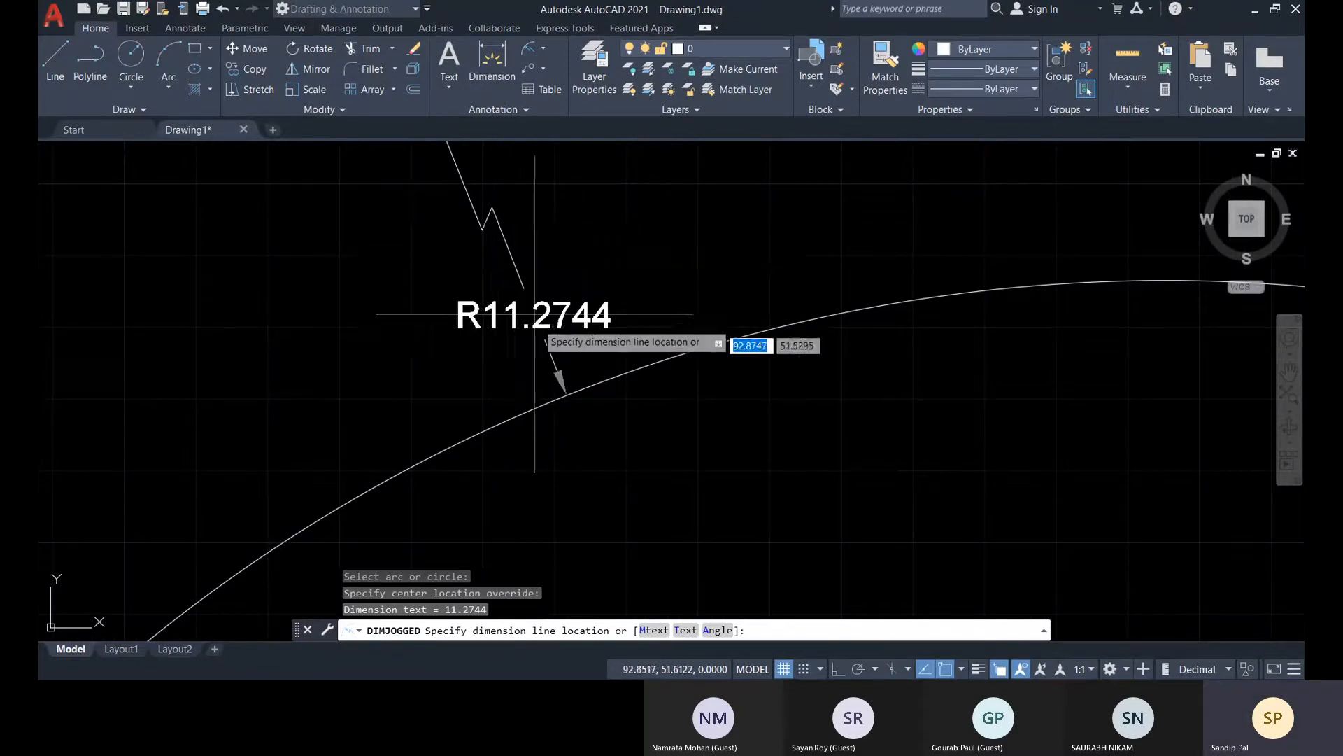
middle_drag(542, 316, 514, 381)
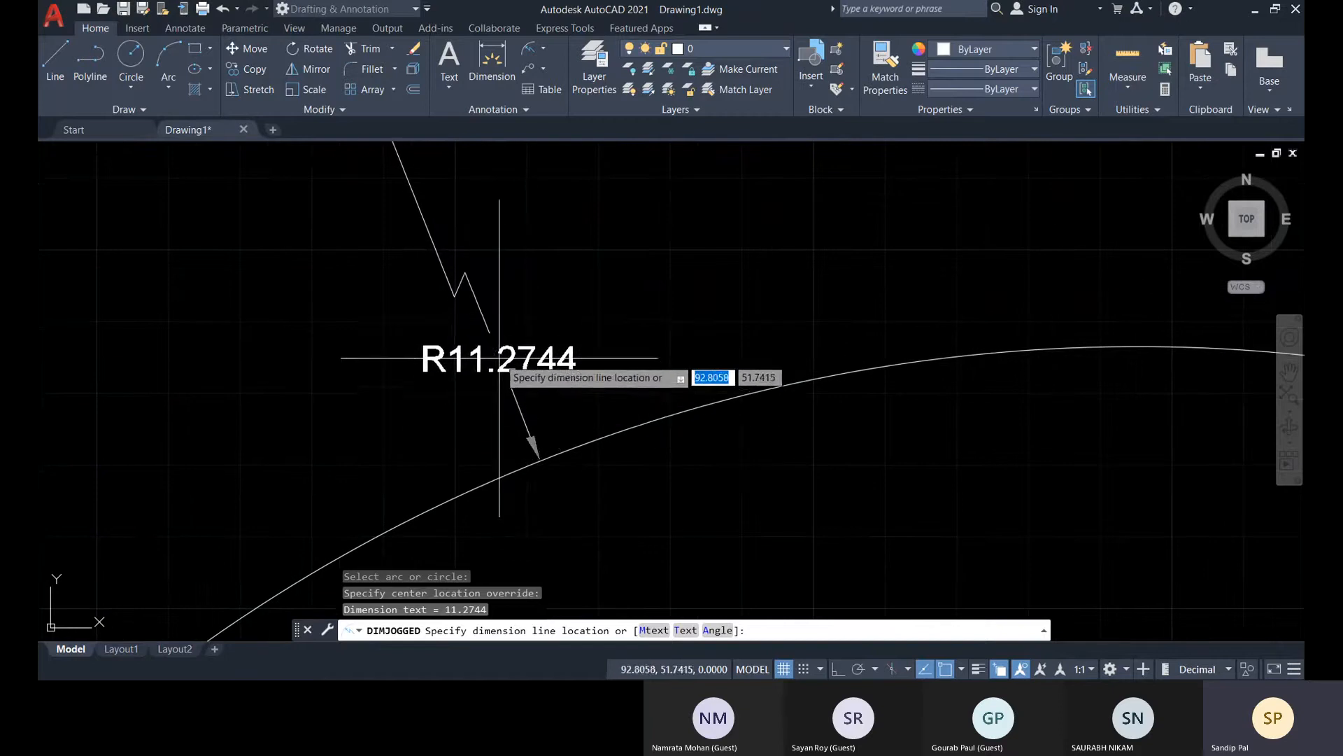
click(499, 358)
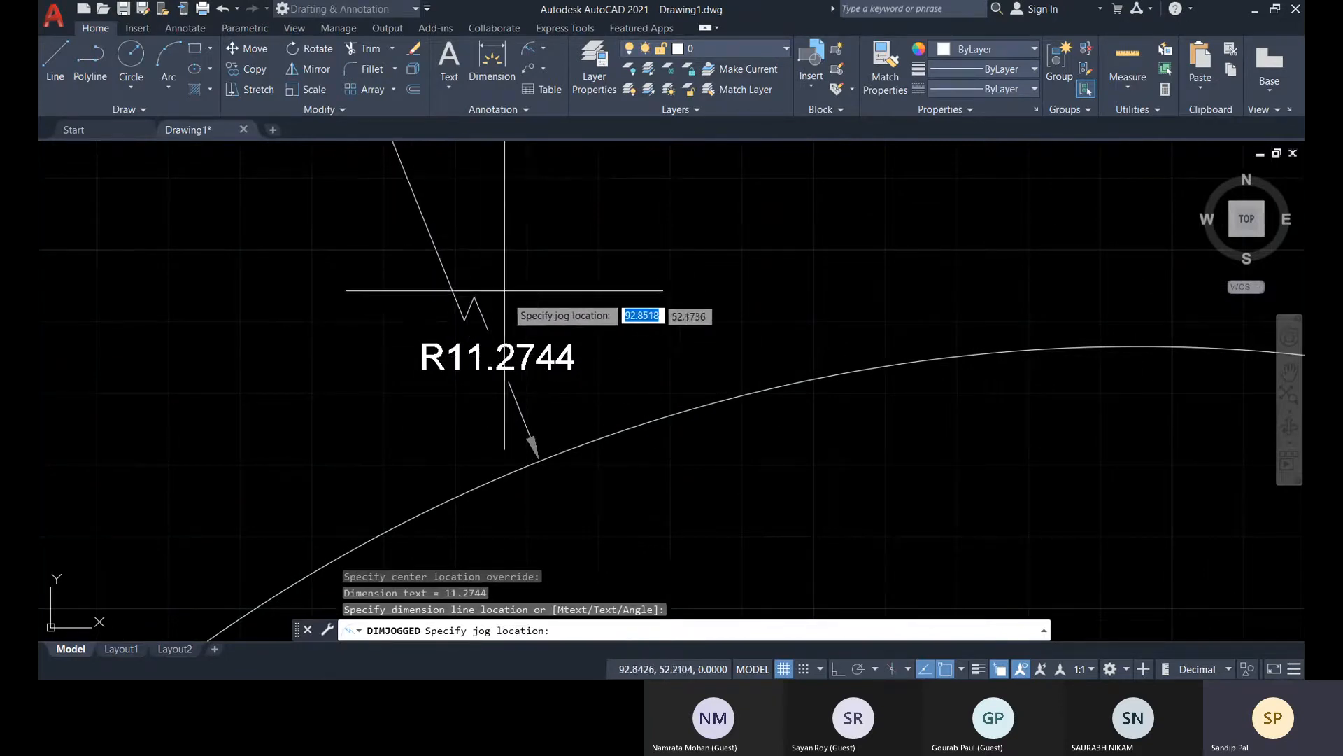
middle_drag(458, 201, 513, 294)
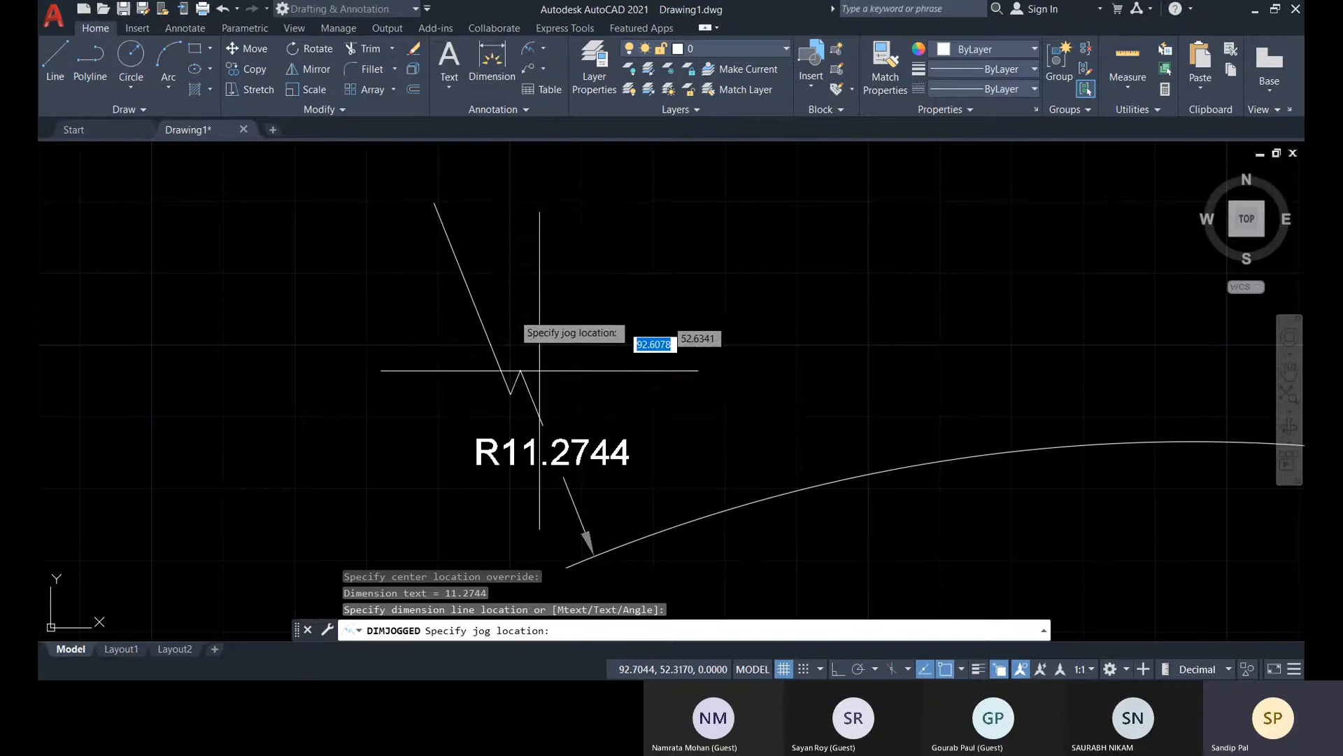
click(510, 338)
scroll(553, 296, down, 2)
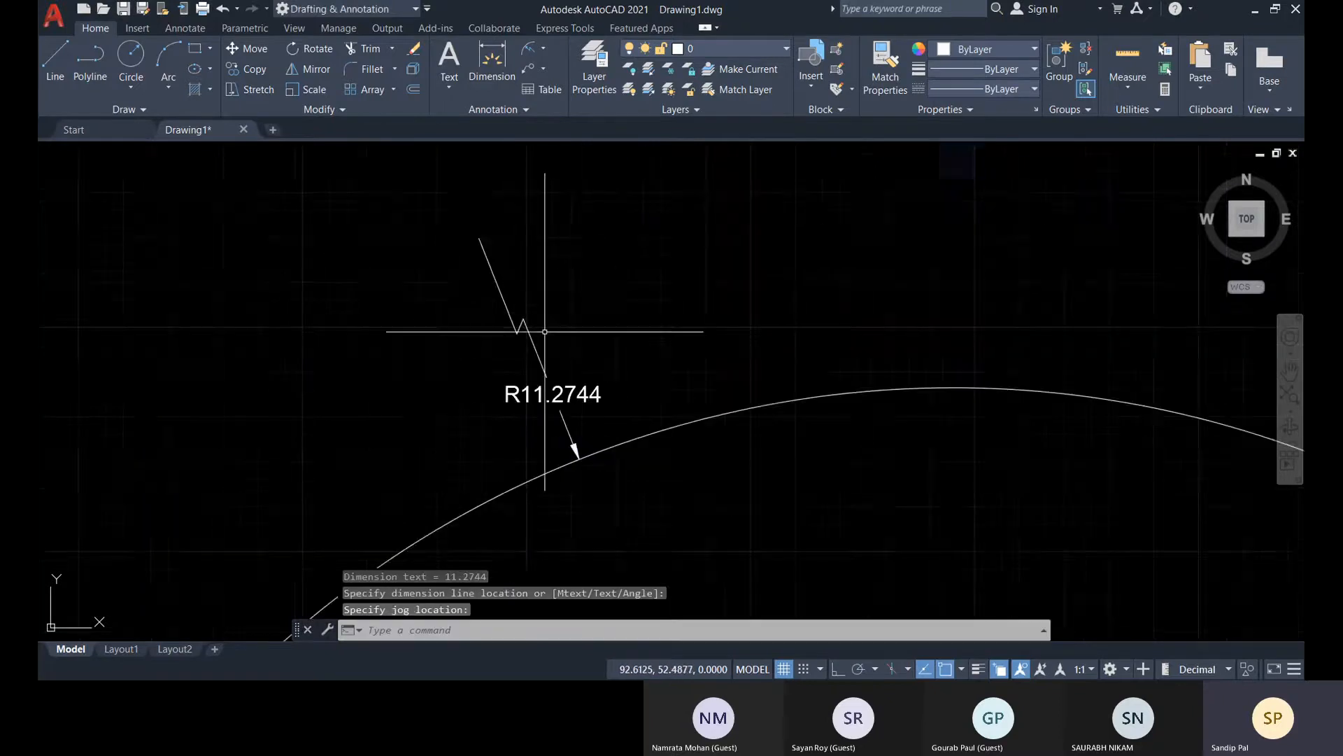
scroll(580, 386, down, 3)
middle_drag(642, 464, 654, 407)
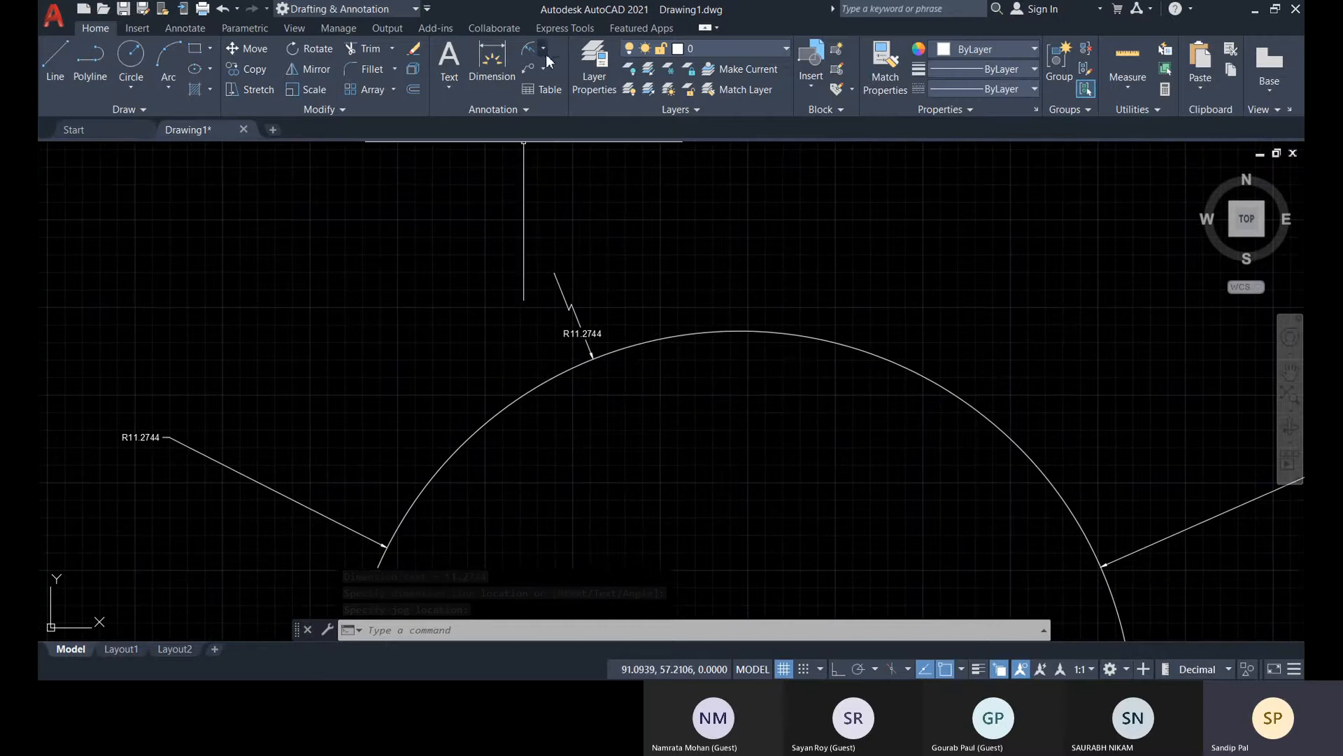
Examine the radius, diameter and jogged dimensions on the circle close up and against the full set of shapes
scroll(817, 444, down, 6)
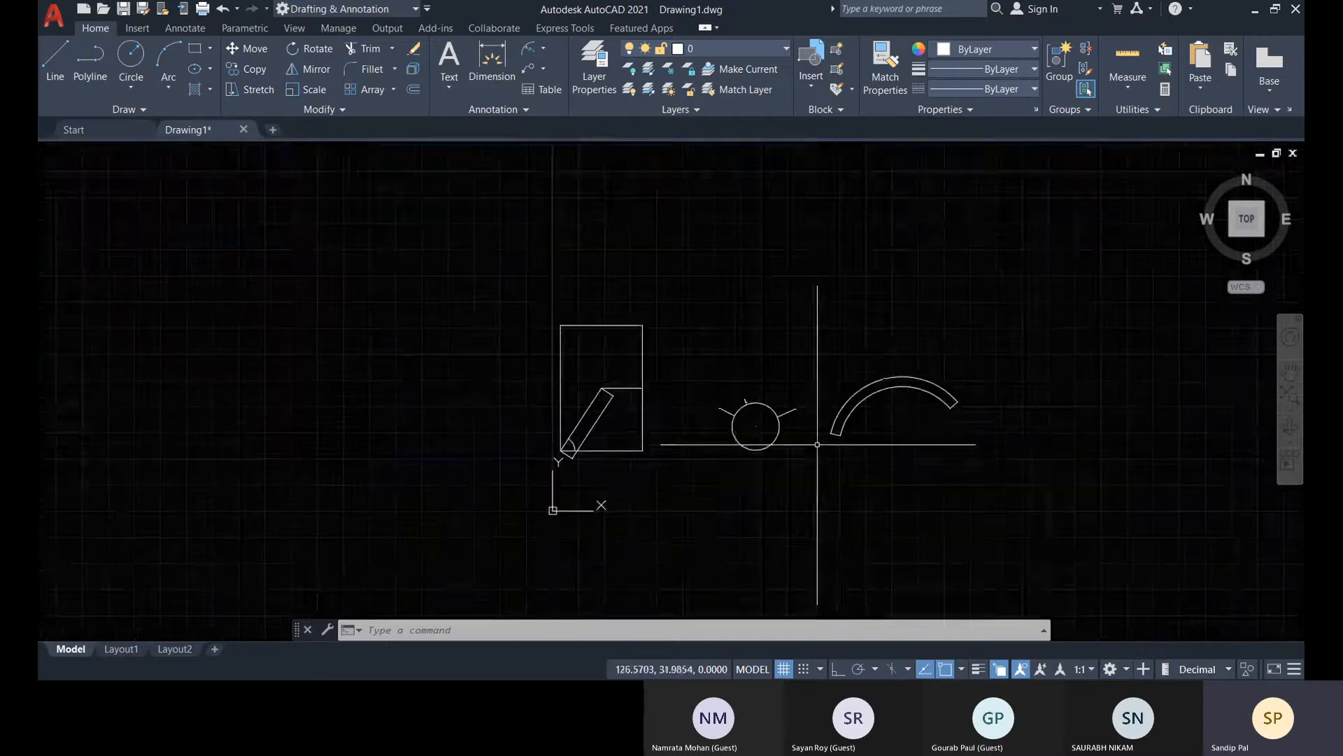
middle_drag(817, 444, 685, 484)
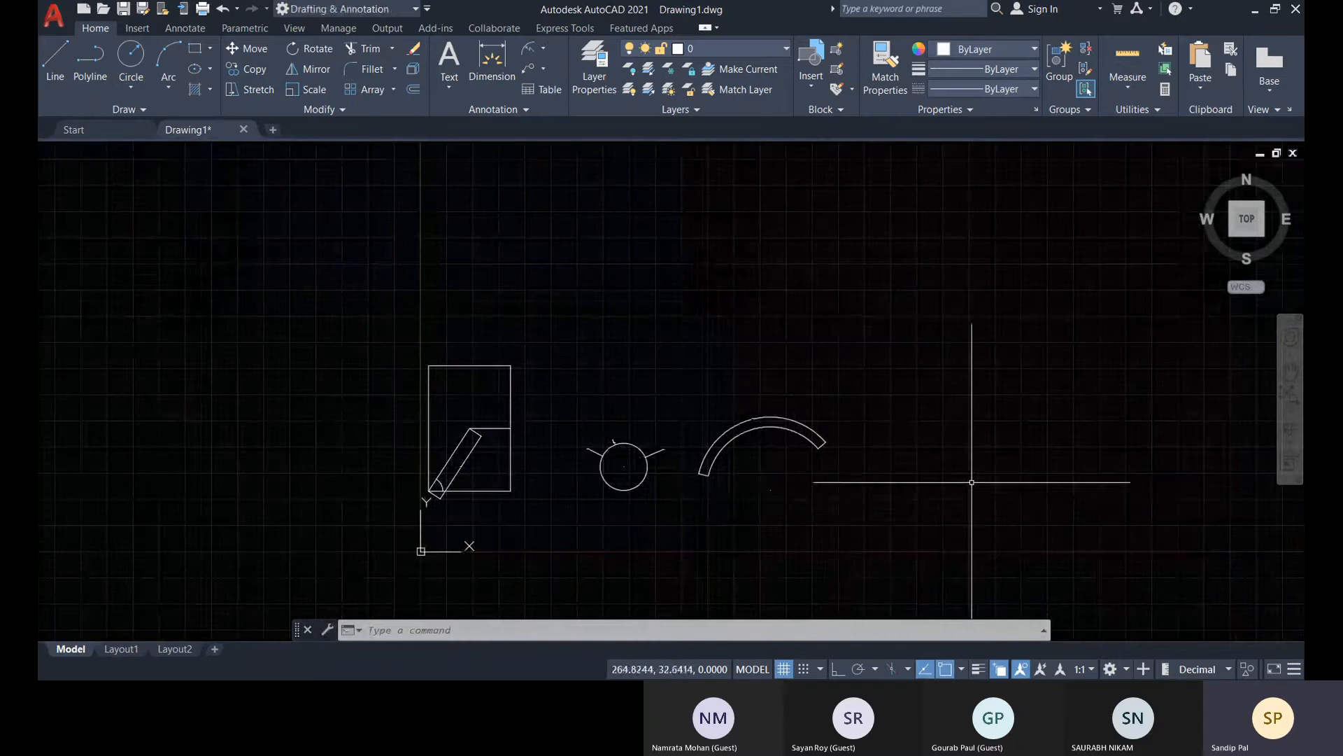
middle_drag(893, 465, 904, 444)
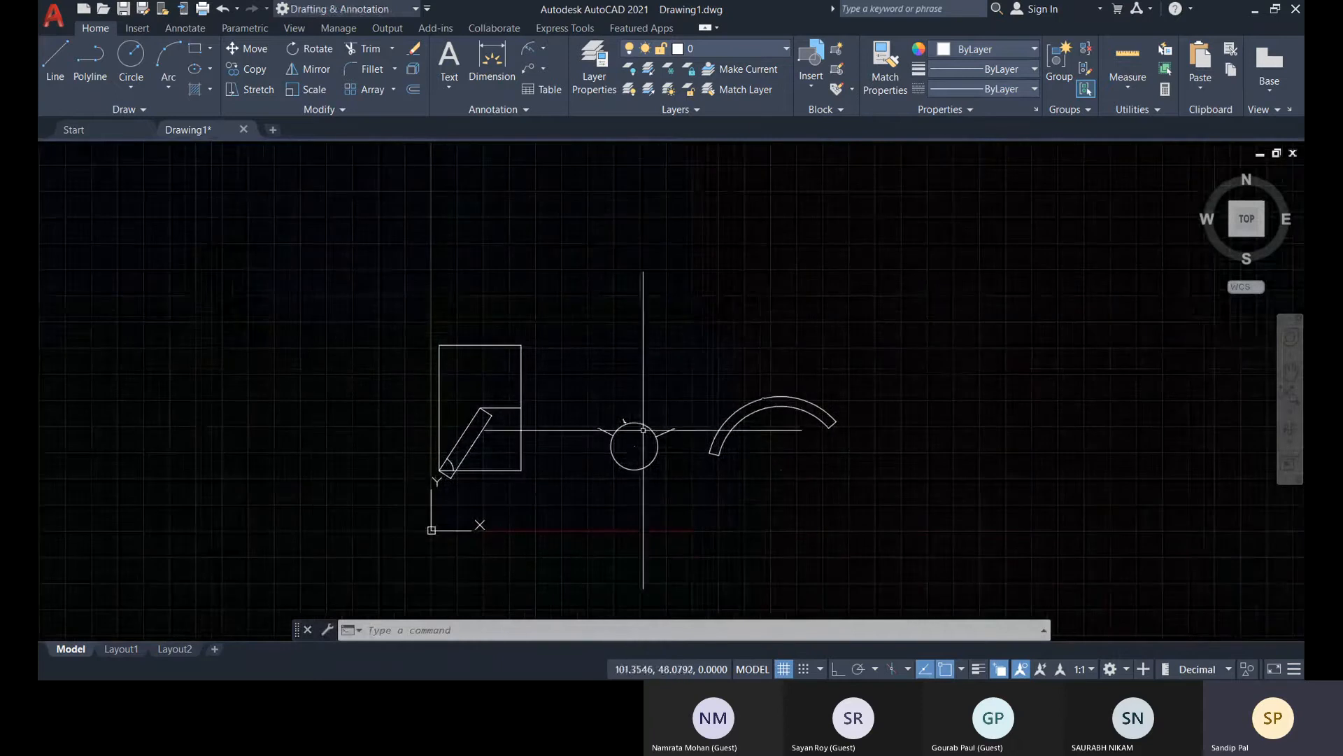
scroll(643, 430, up, 8)
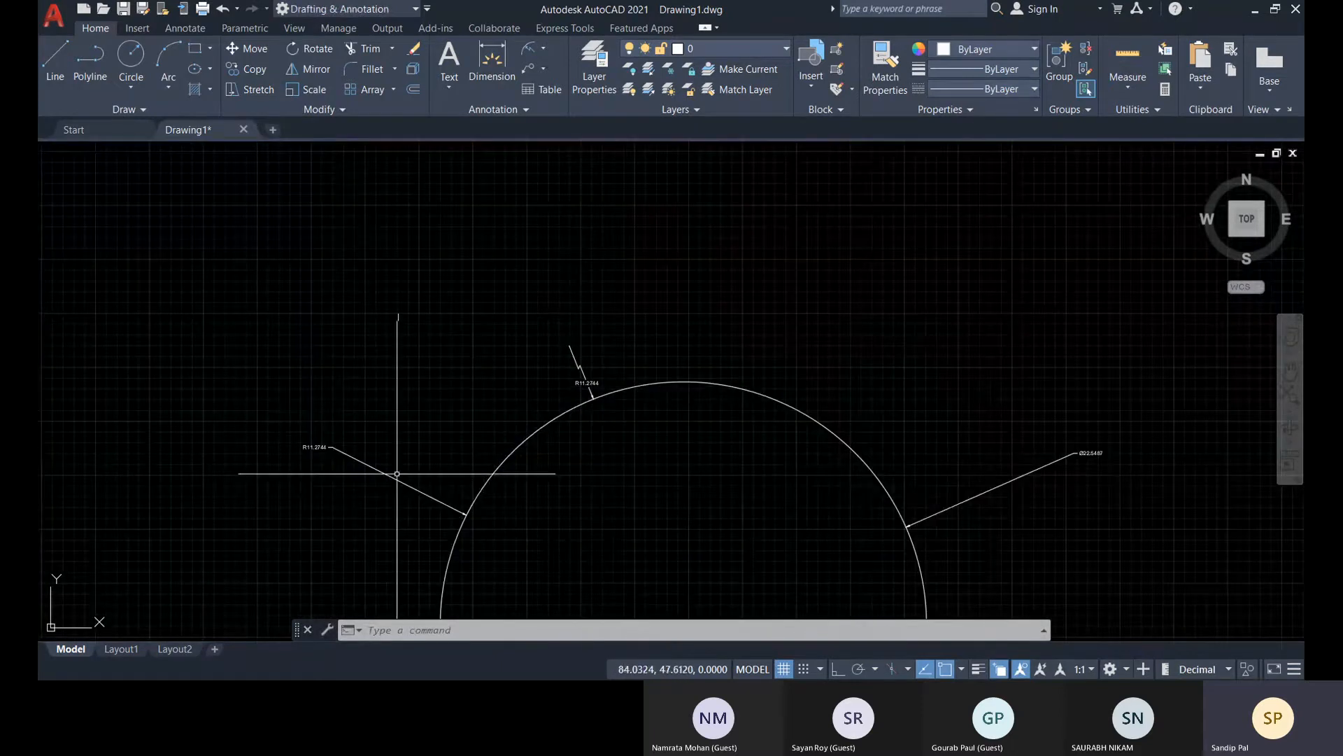
scroll(465, 490, up, 5)
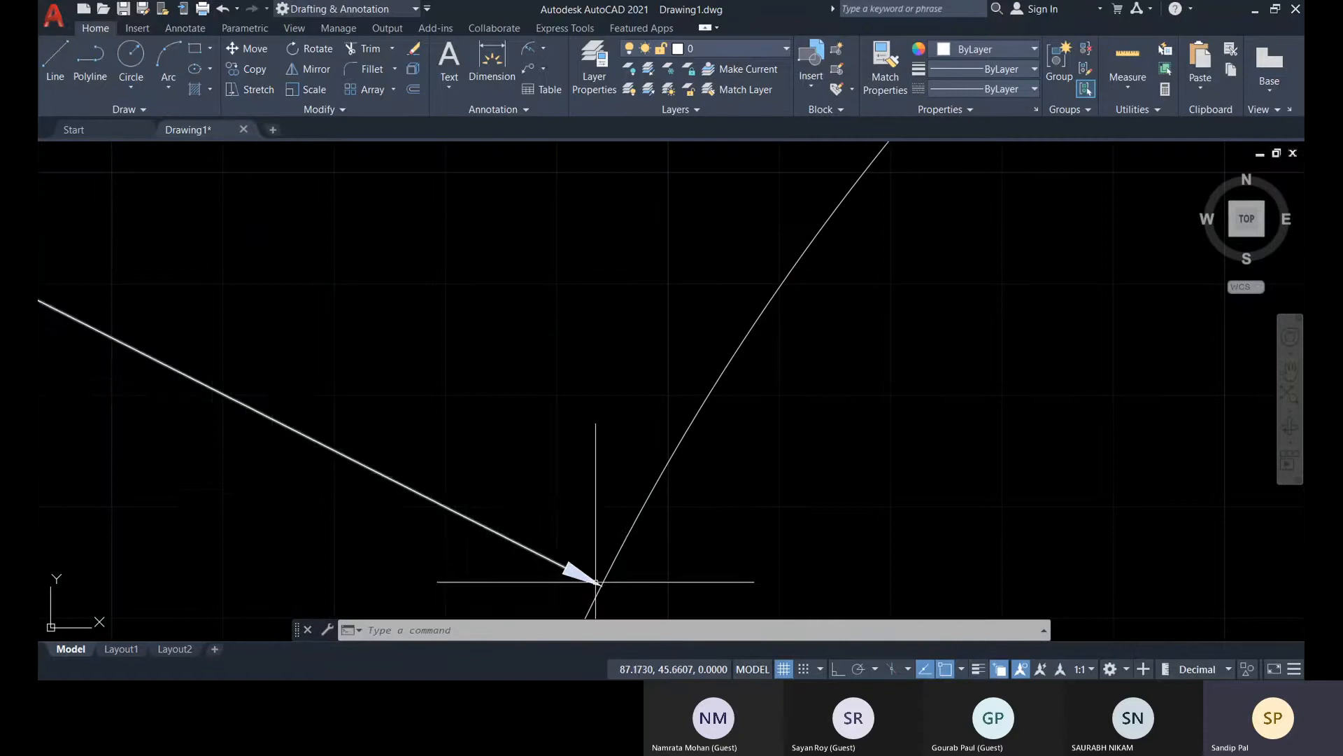
scroll(595, 582, down, 8)
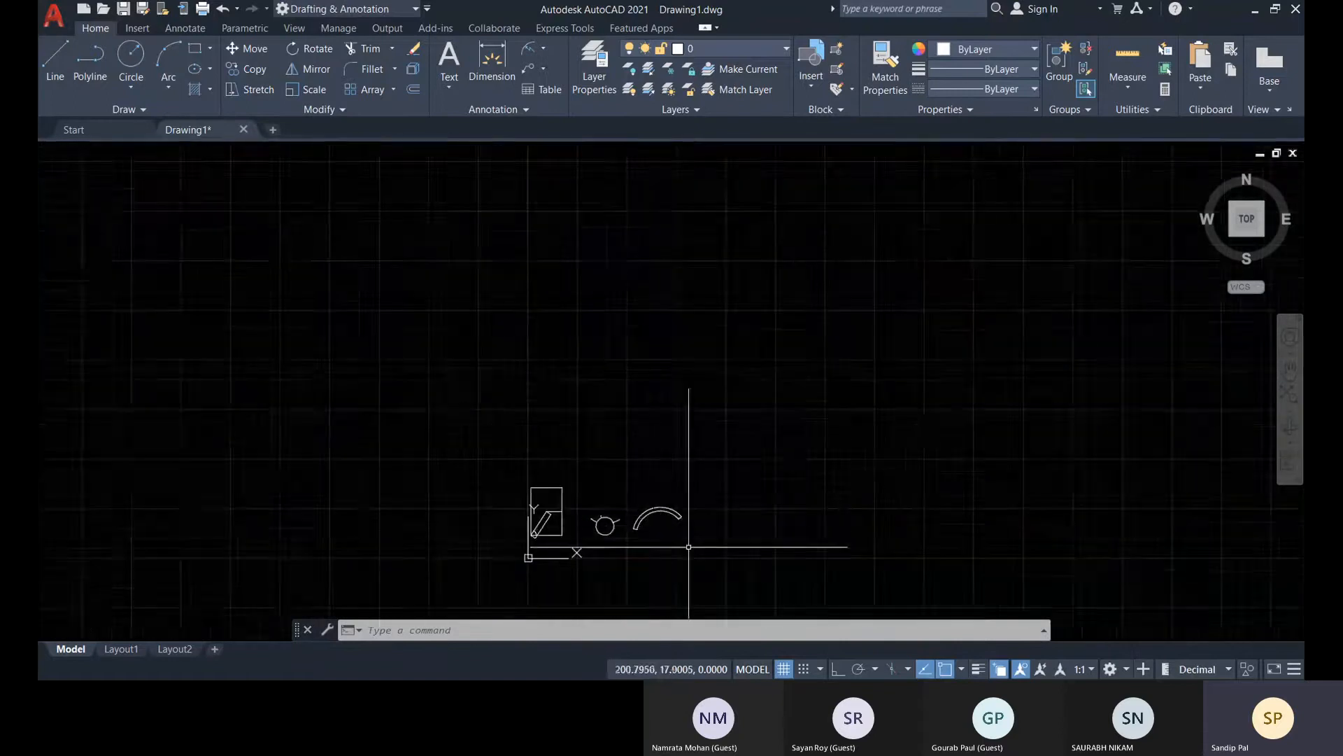
middle_drag(460, 520, 463, 487)
scroll(647, 508, up, 6)
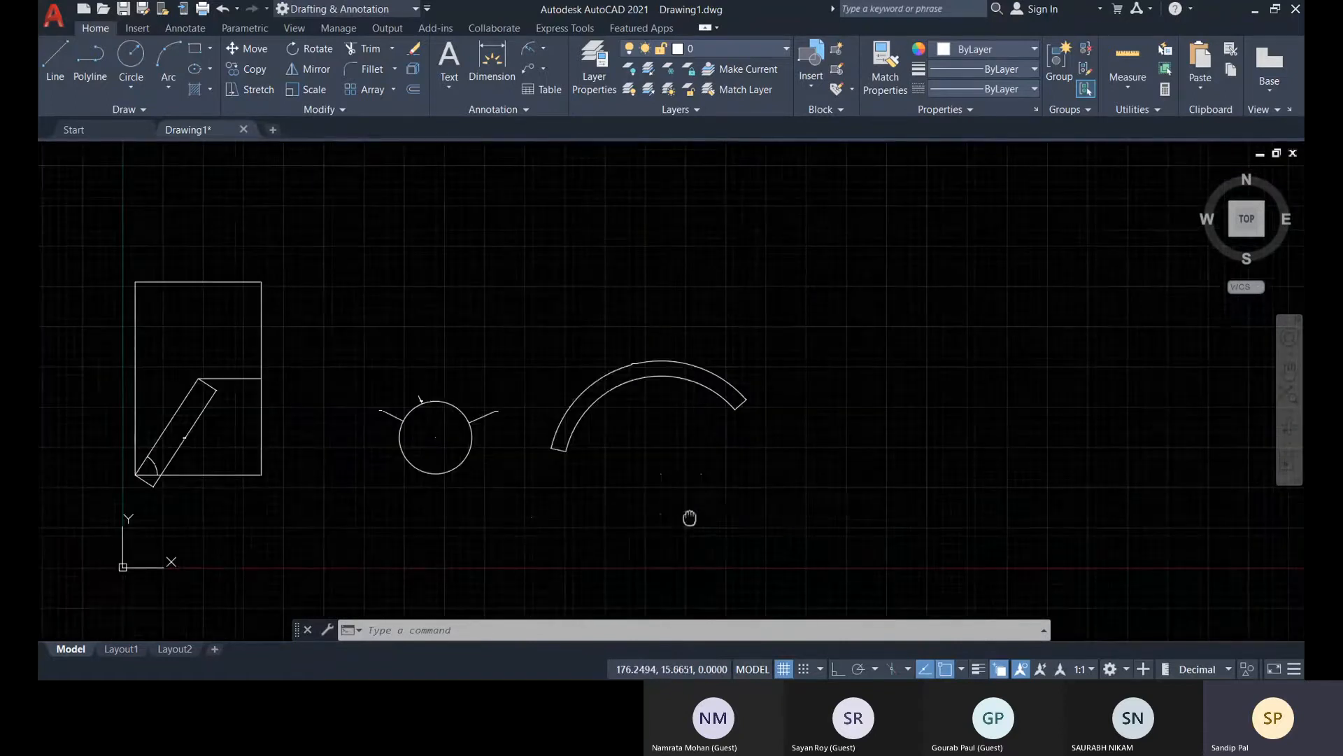
mouse_move(103, 267)
middle_down()
mouse_move(285, 284)
mouse_move(216, 317)
middle_up()
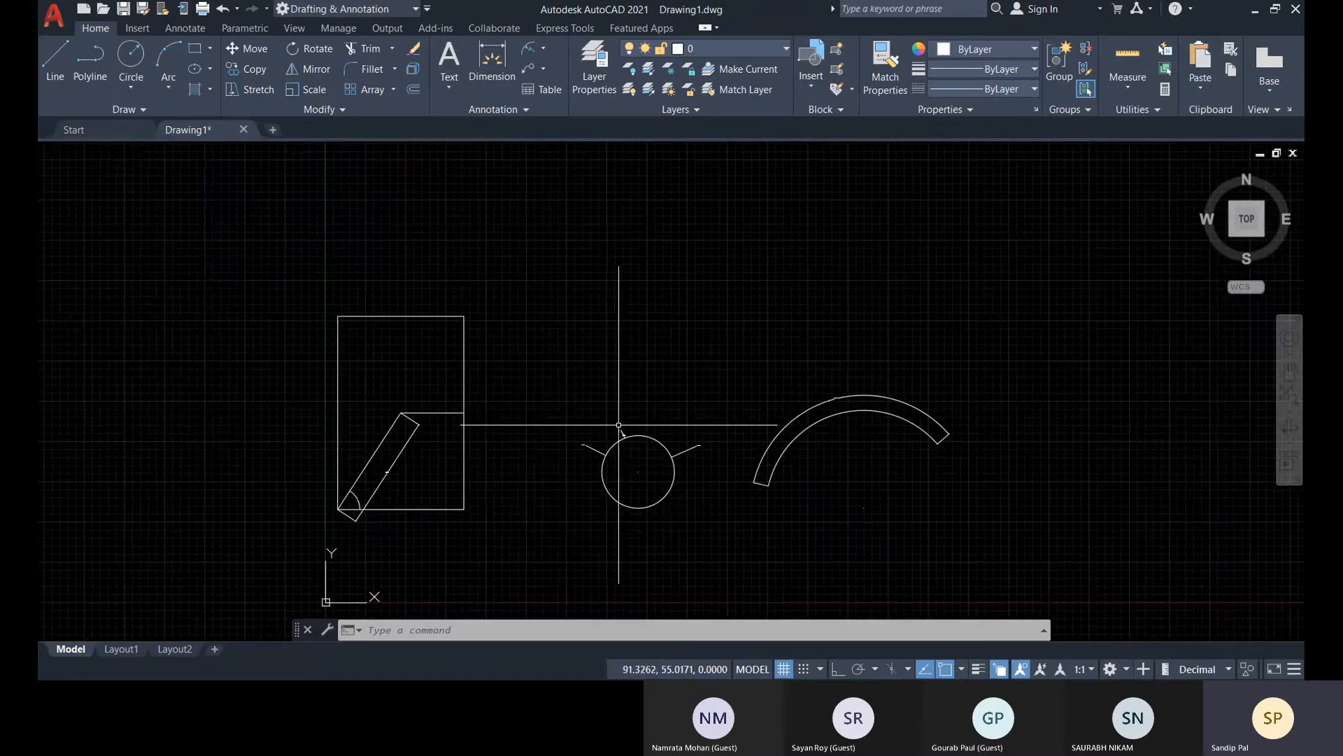
Delete the Annotative dimension style in the Dimension Style Manager and check whether Standard can also be deleted
click(526, 110)
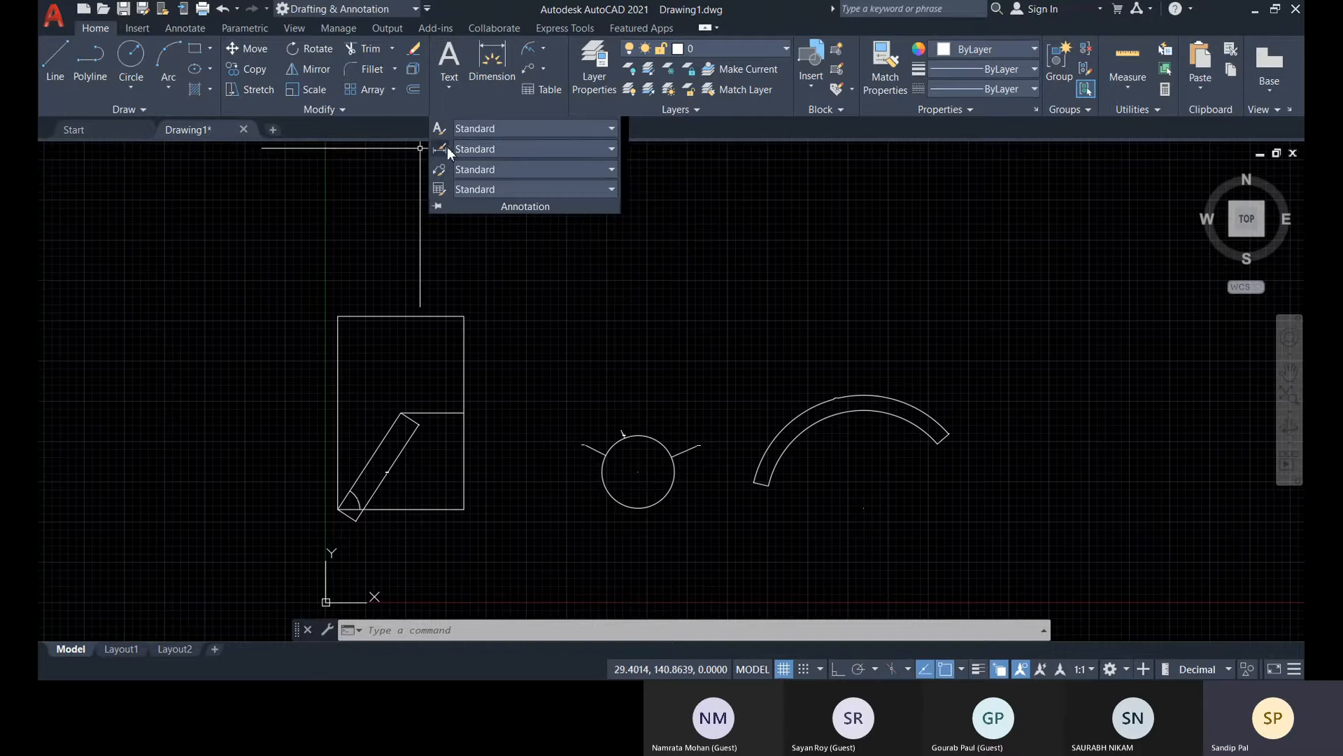
click(508, 147)
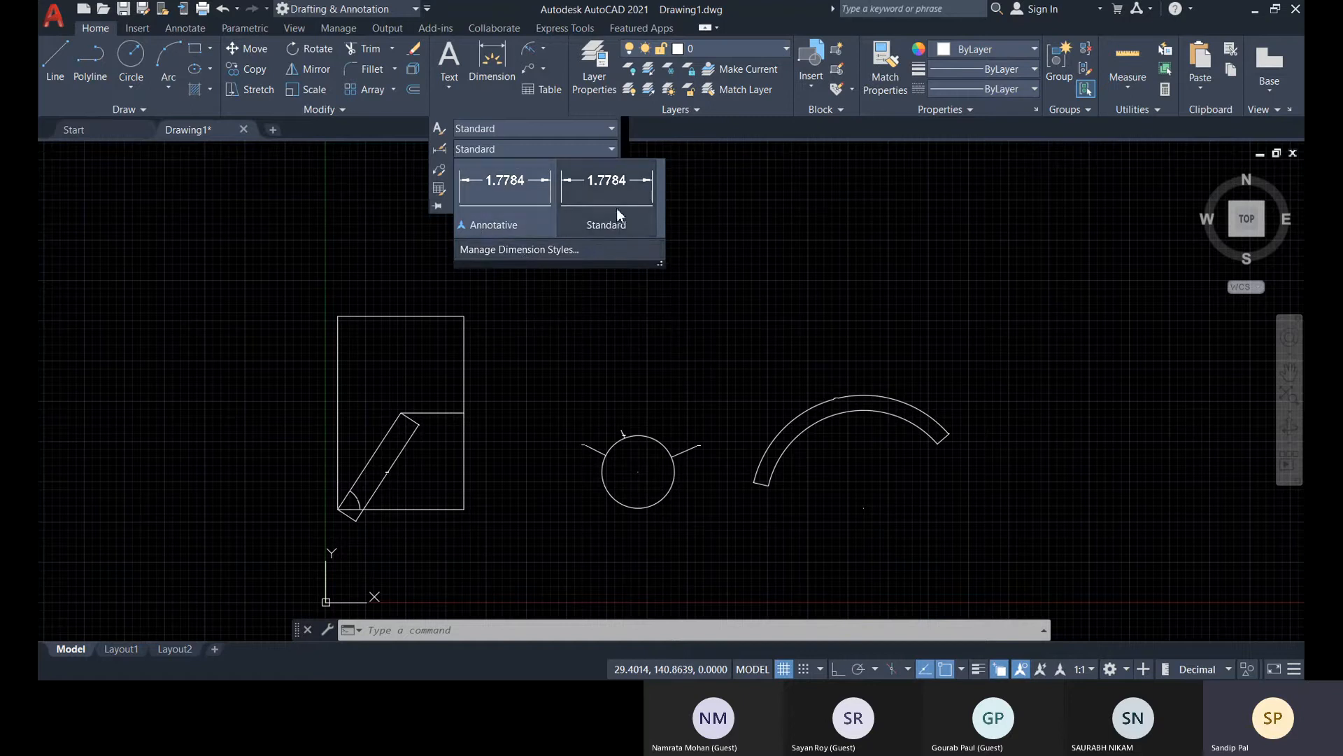
click(523, 249)
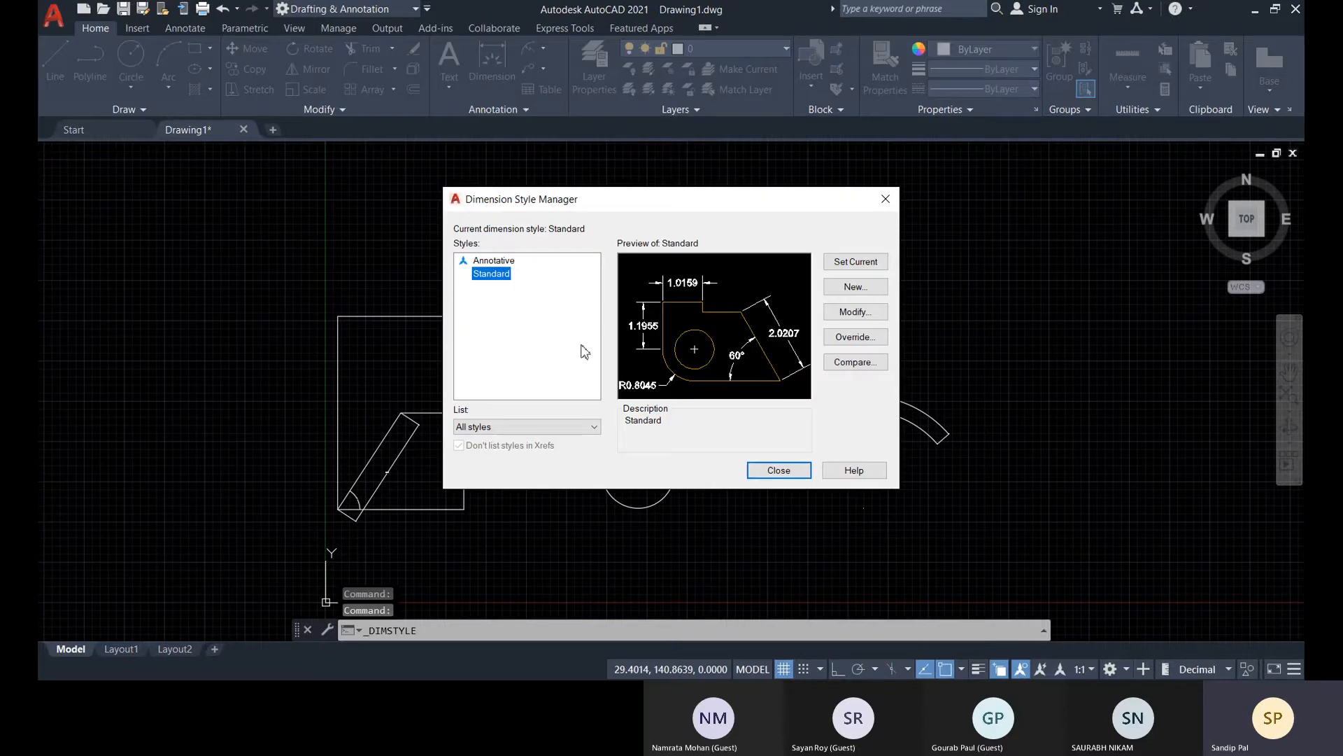
click(495, 261)
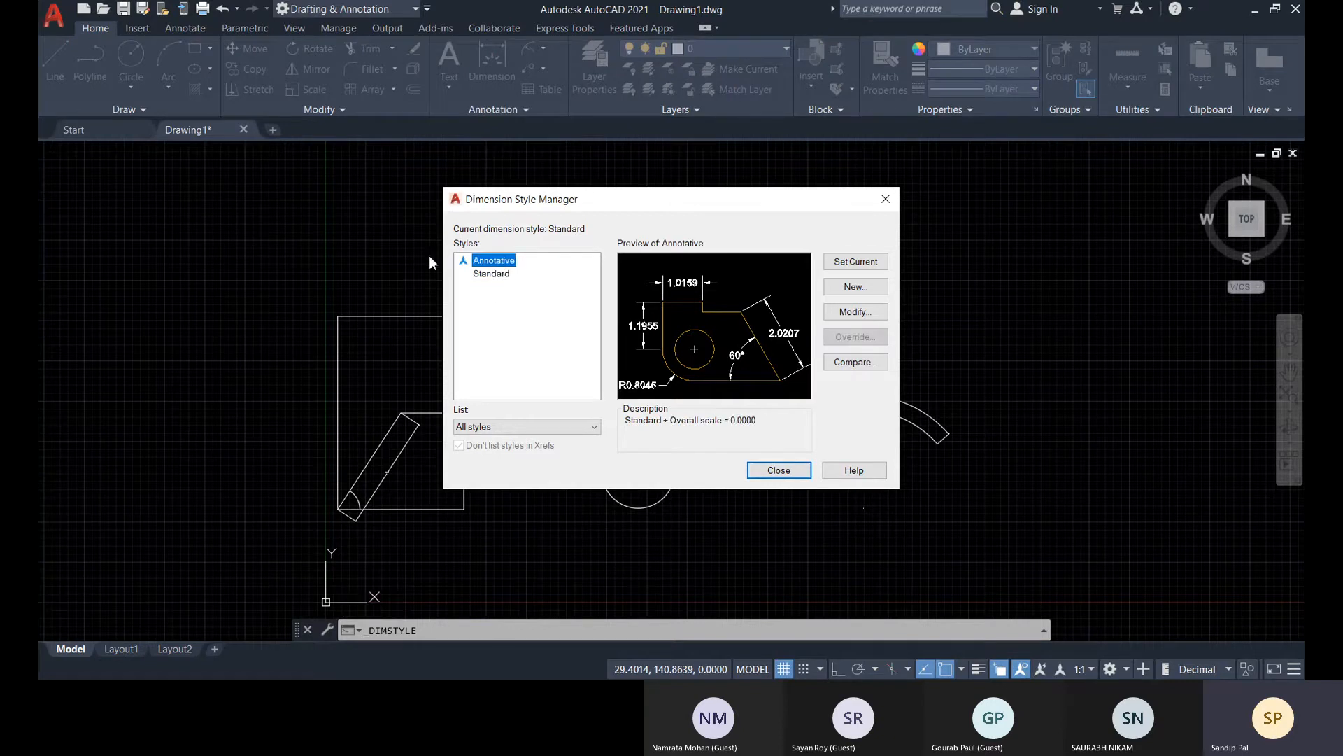
right_click(500, 265)
click(535, 305)
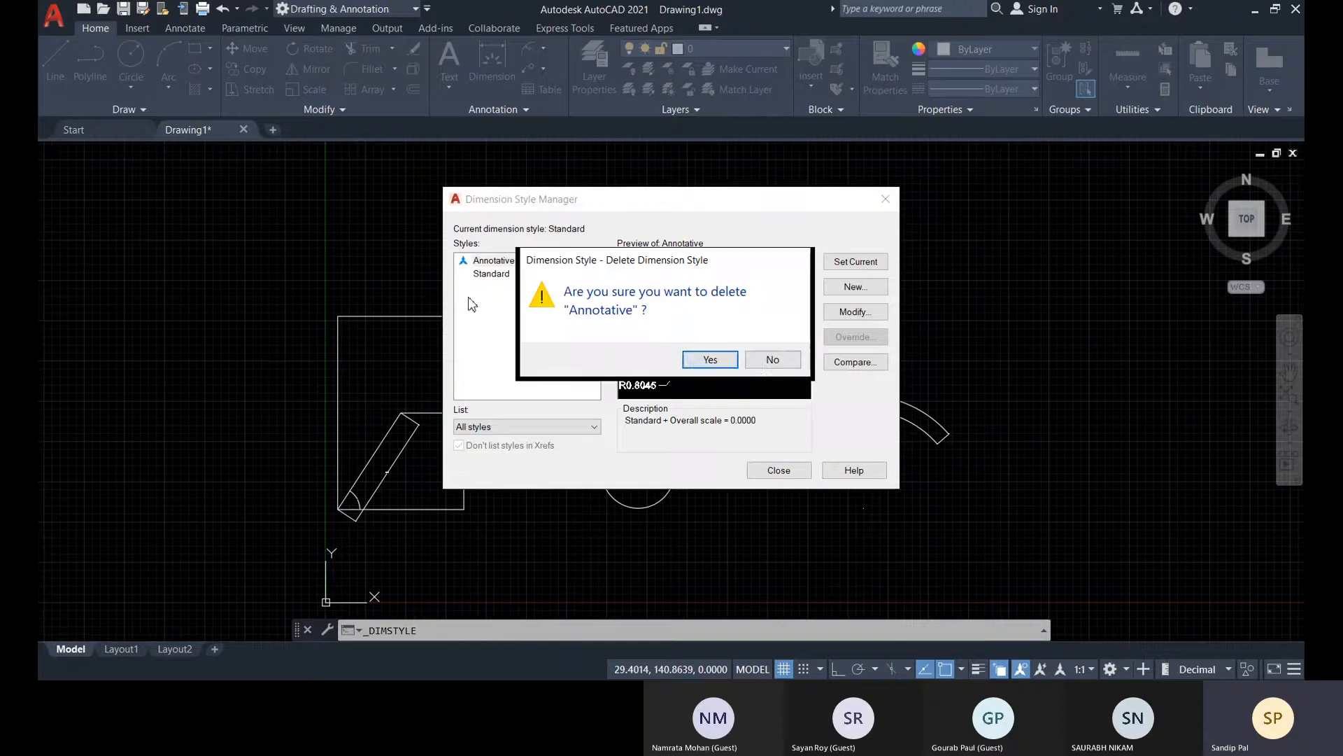
click(710, 360)
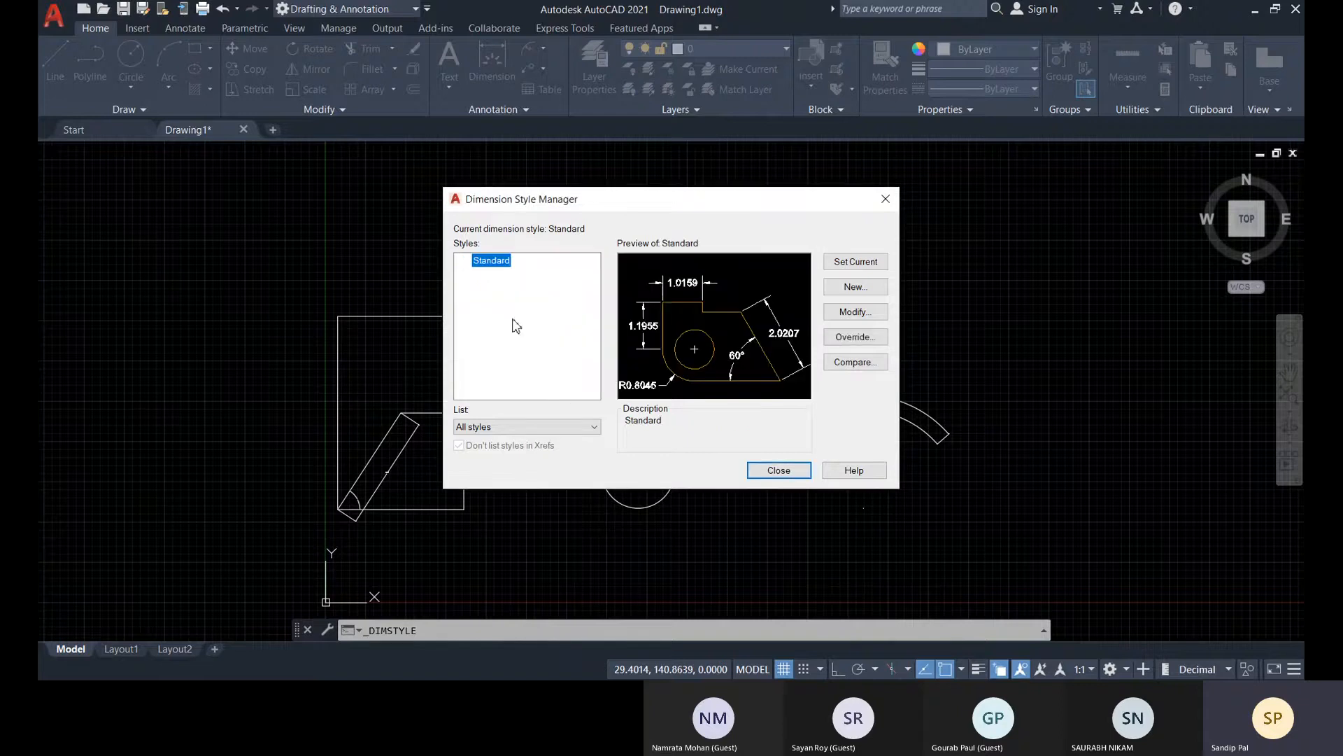
right_click(500, 267)
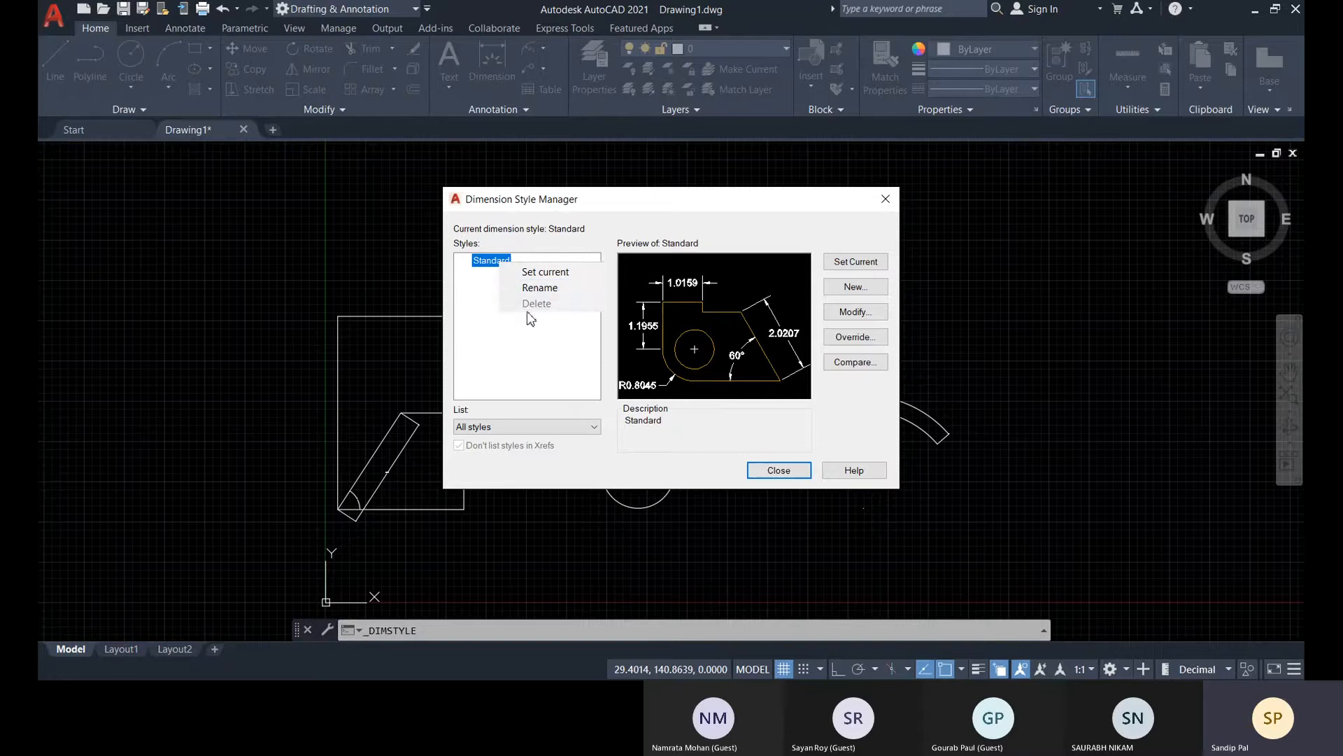
click(512, 351)
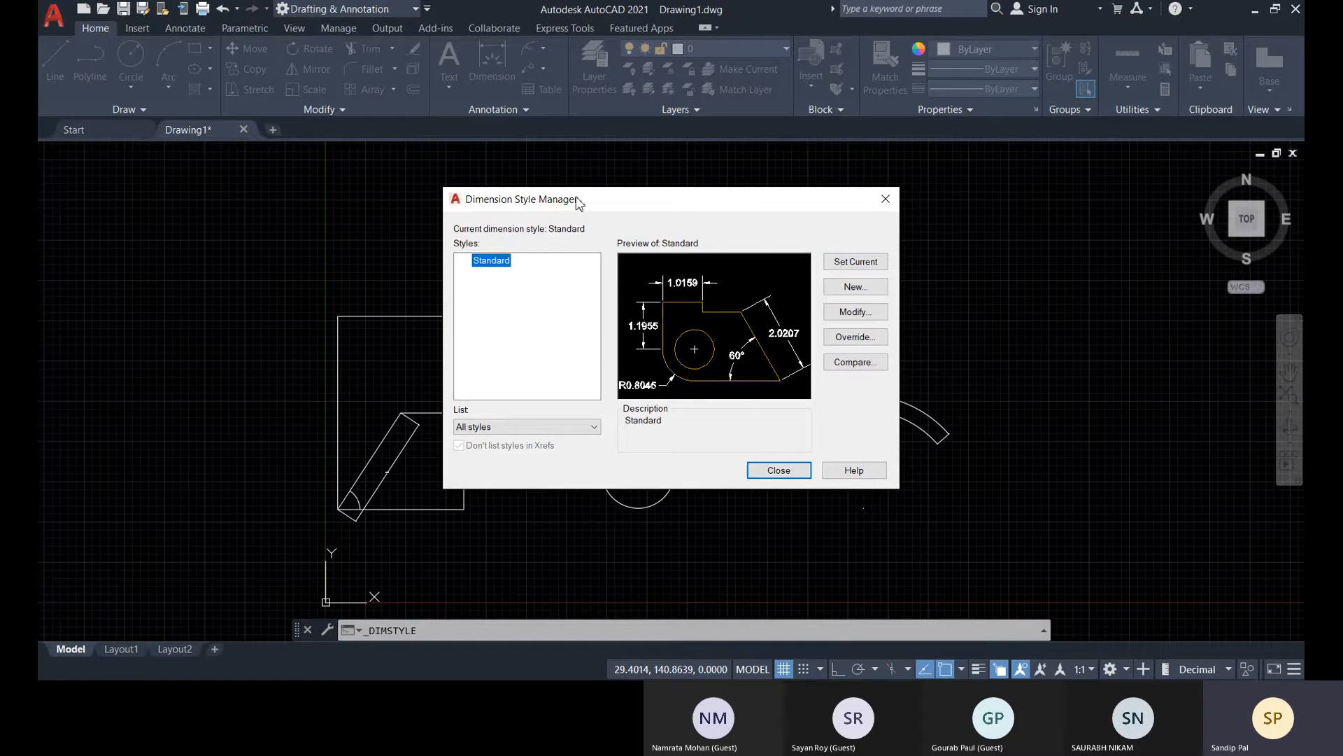
Modify the Standard dimension style so the dimension lines' color, linetype and lineweight are all ByLayer
drag(578, 203, 515, 207)
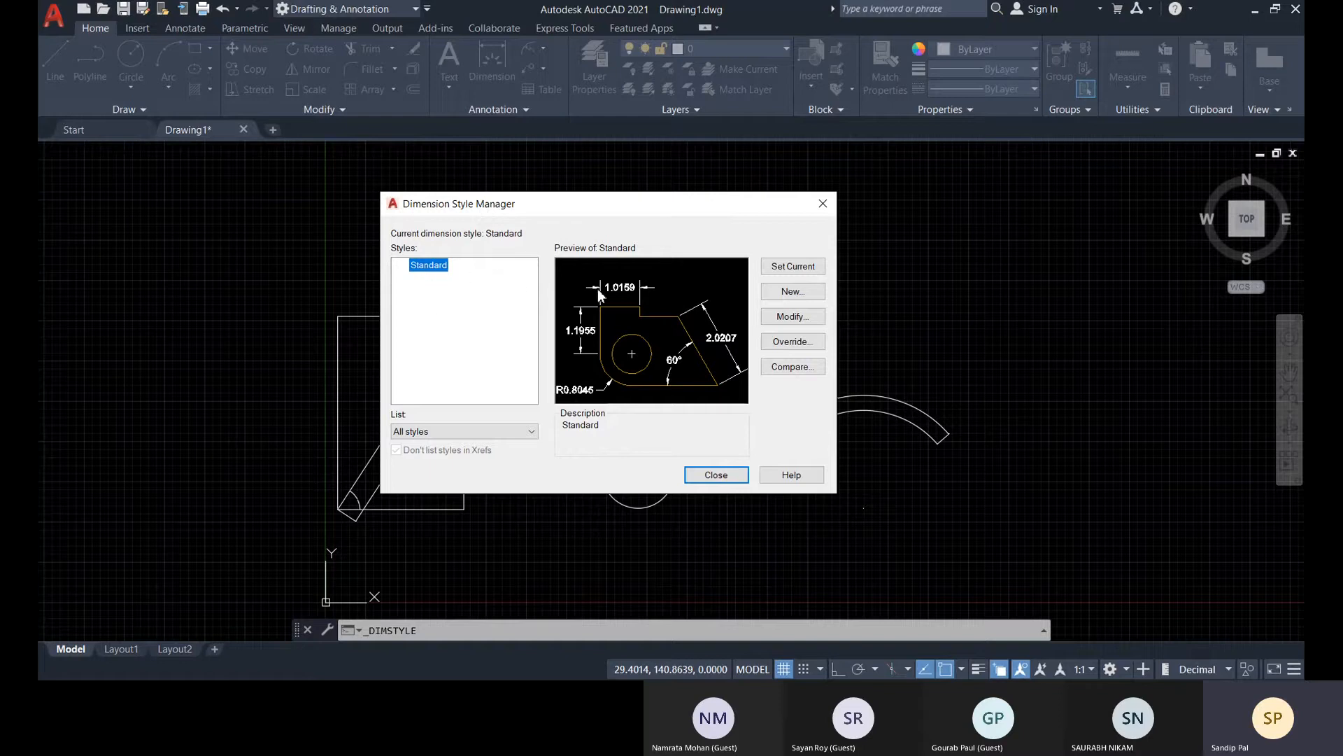
click(779, 318)
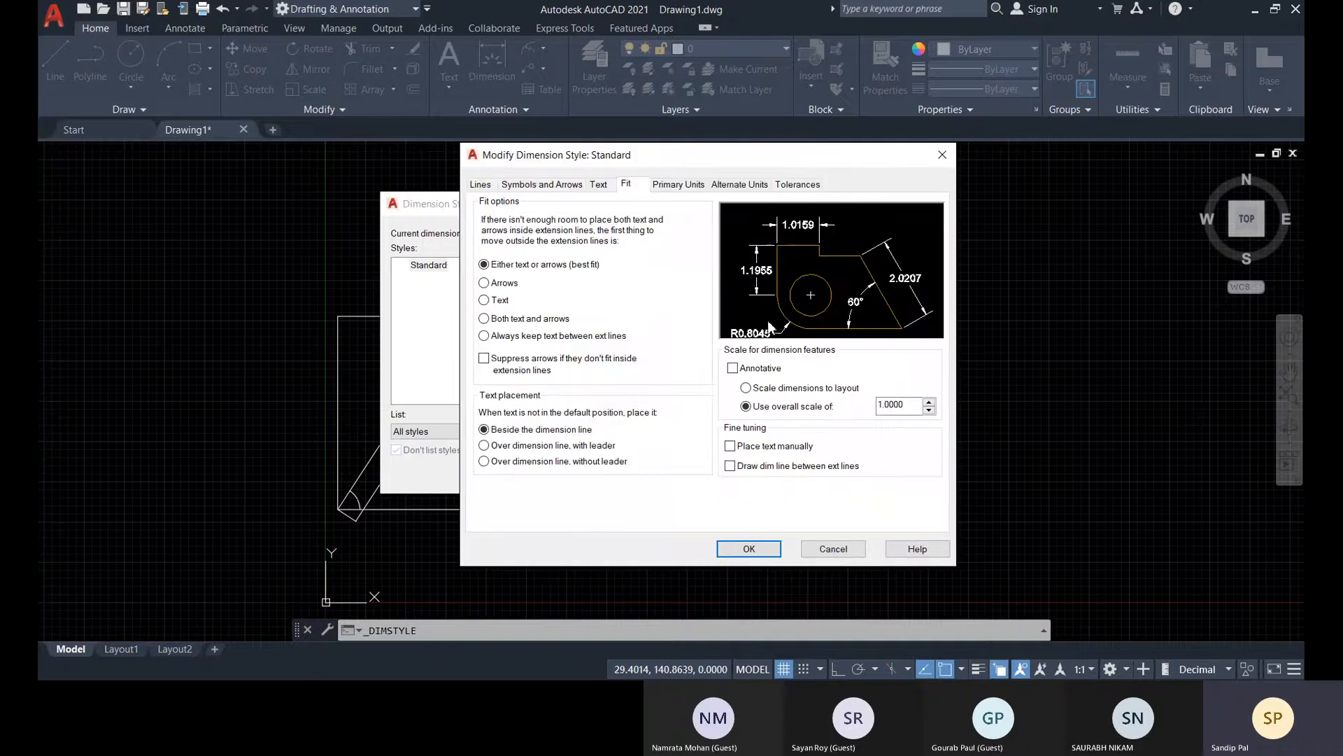
click(480, 184)
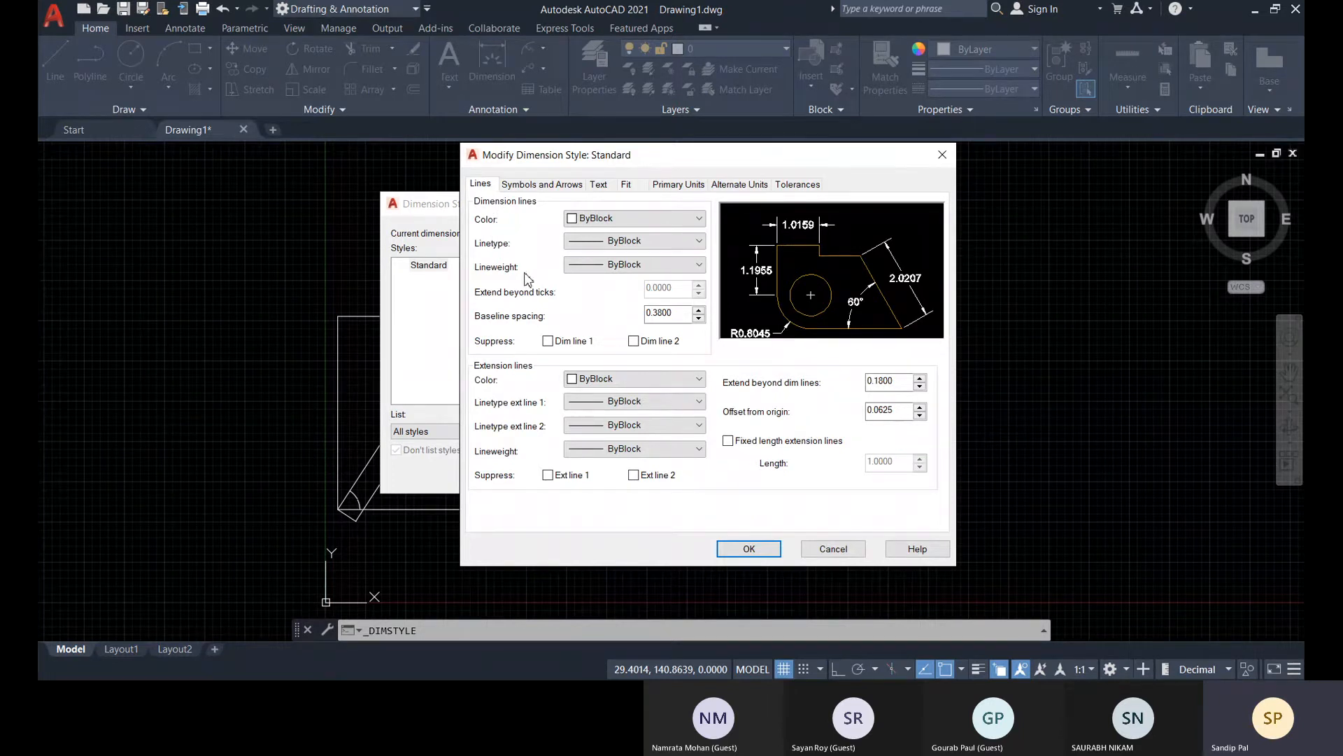
click(593, 222)
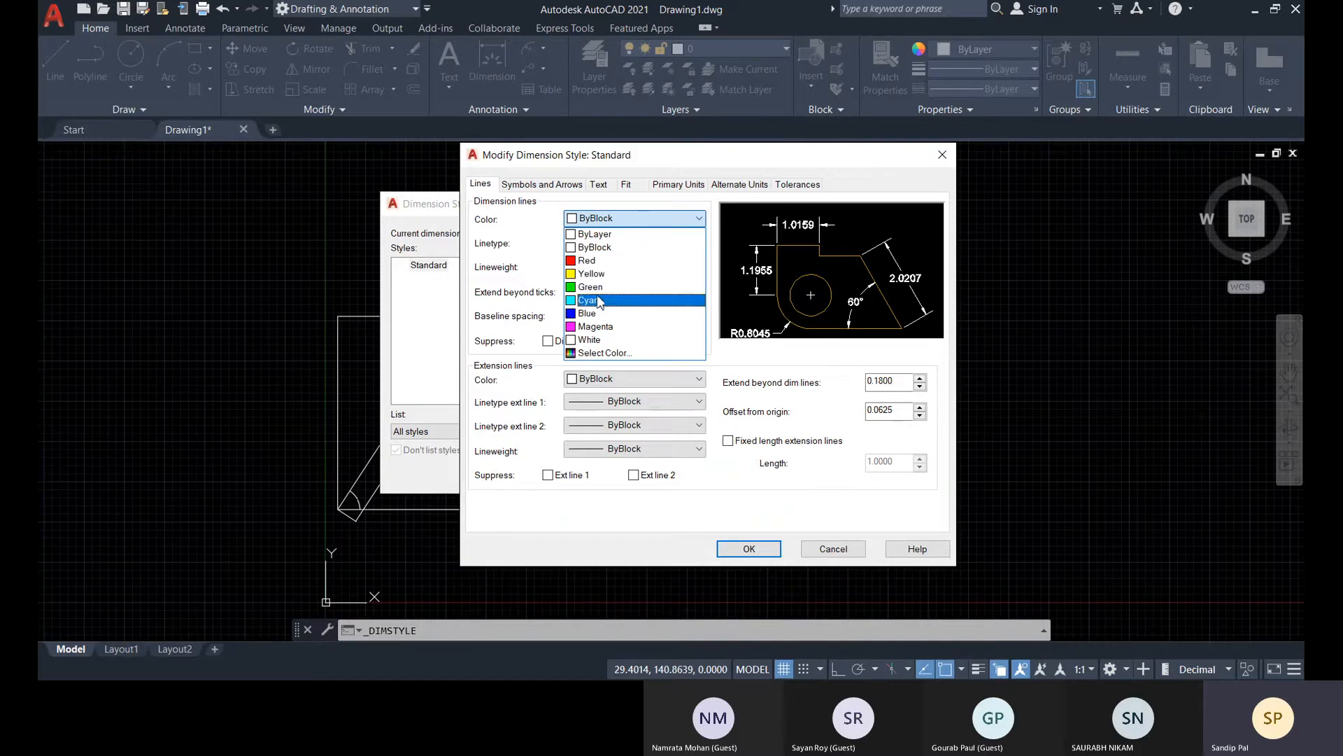
click(519, 357)
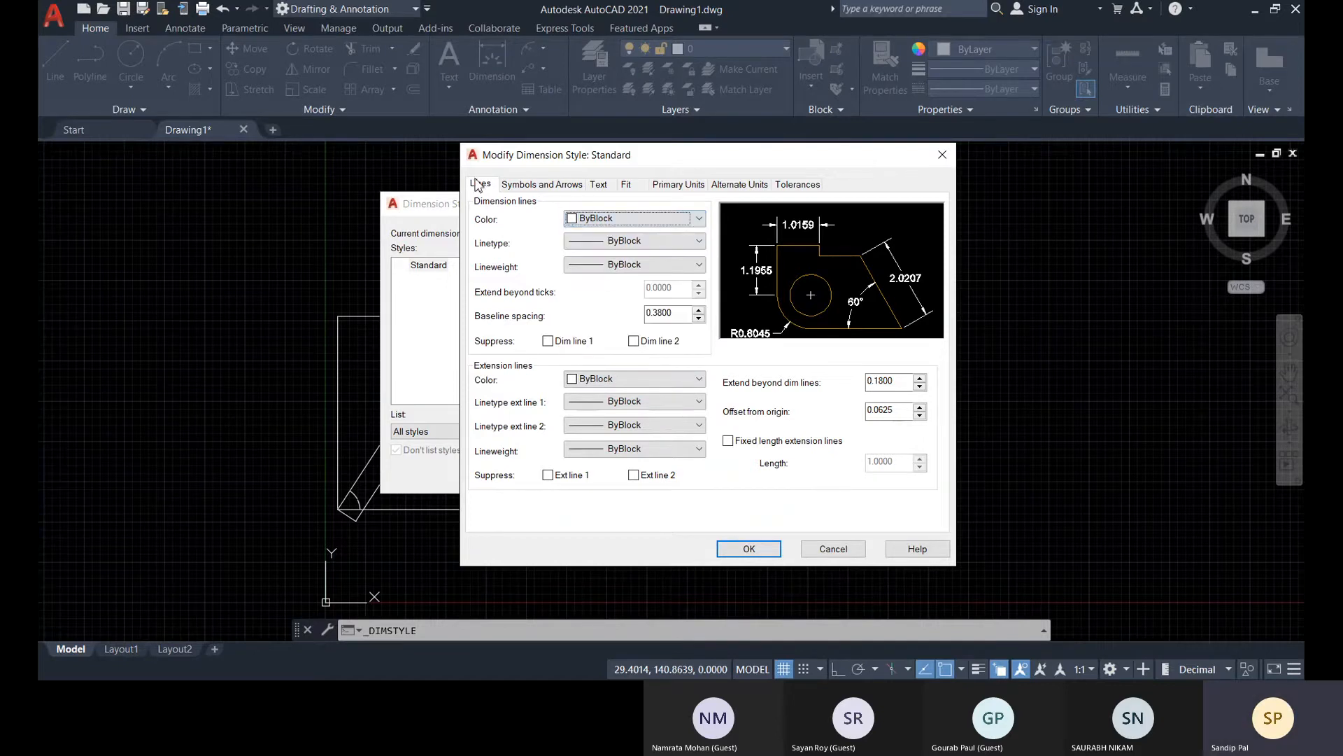
click(608, 221)
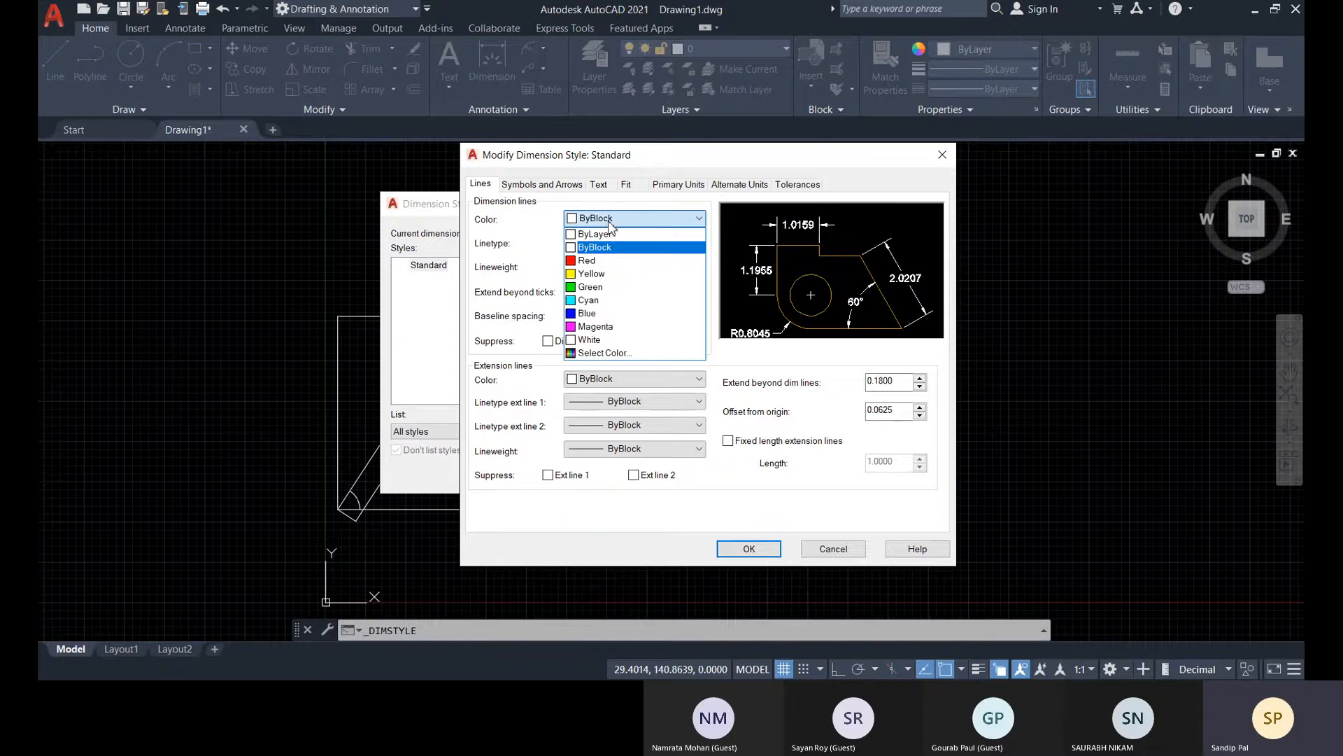
click(604, 235)
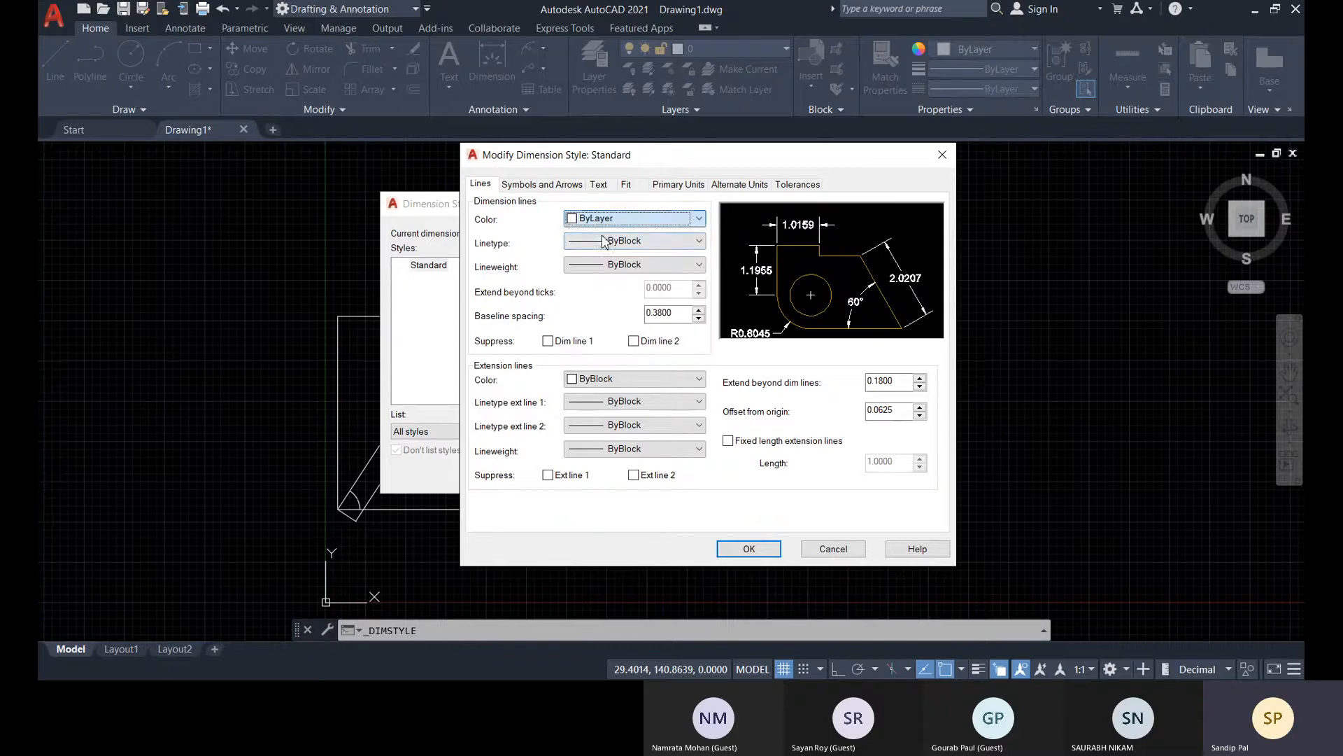
click(649, 242)
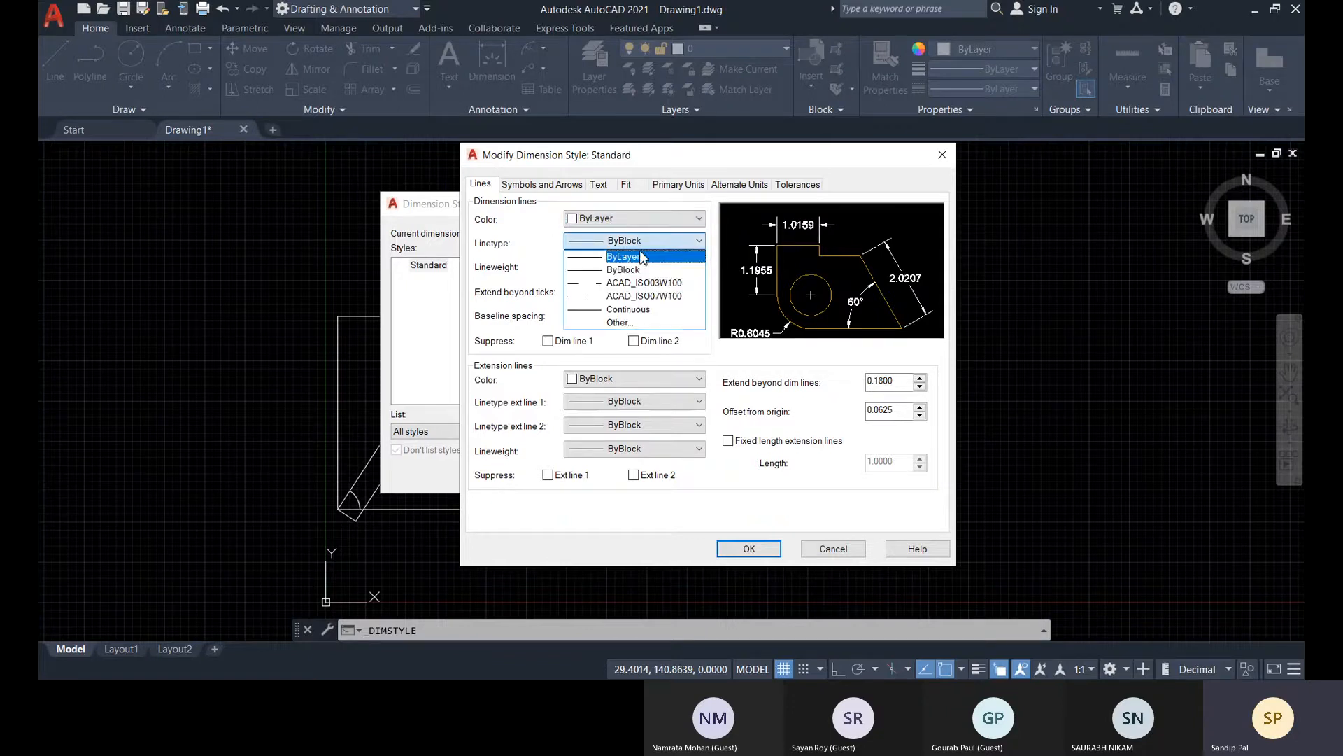
click(642, 265)
click(611, 272)
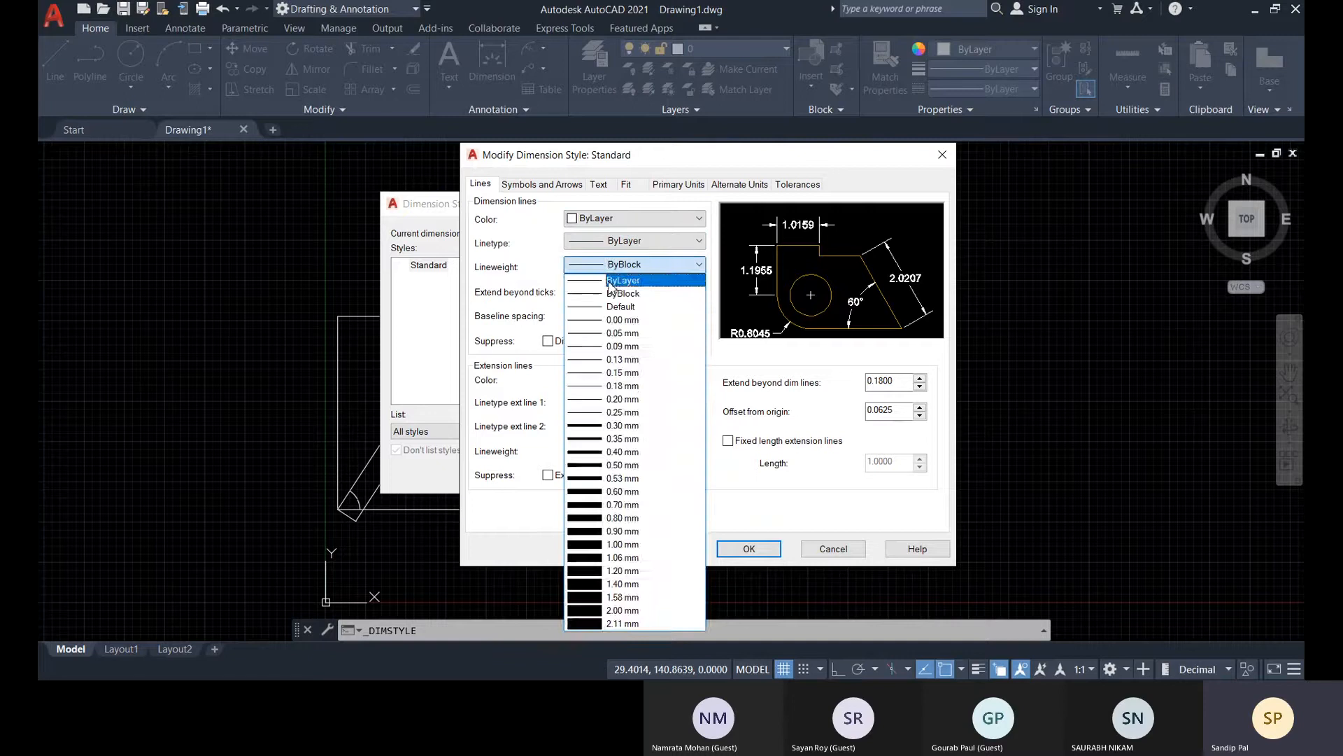
click(616, 279)
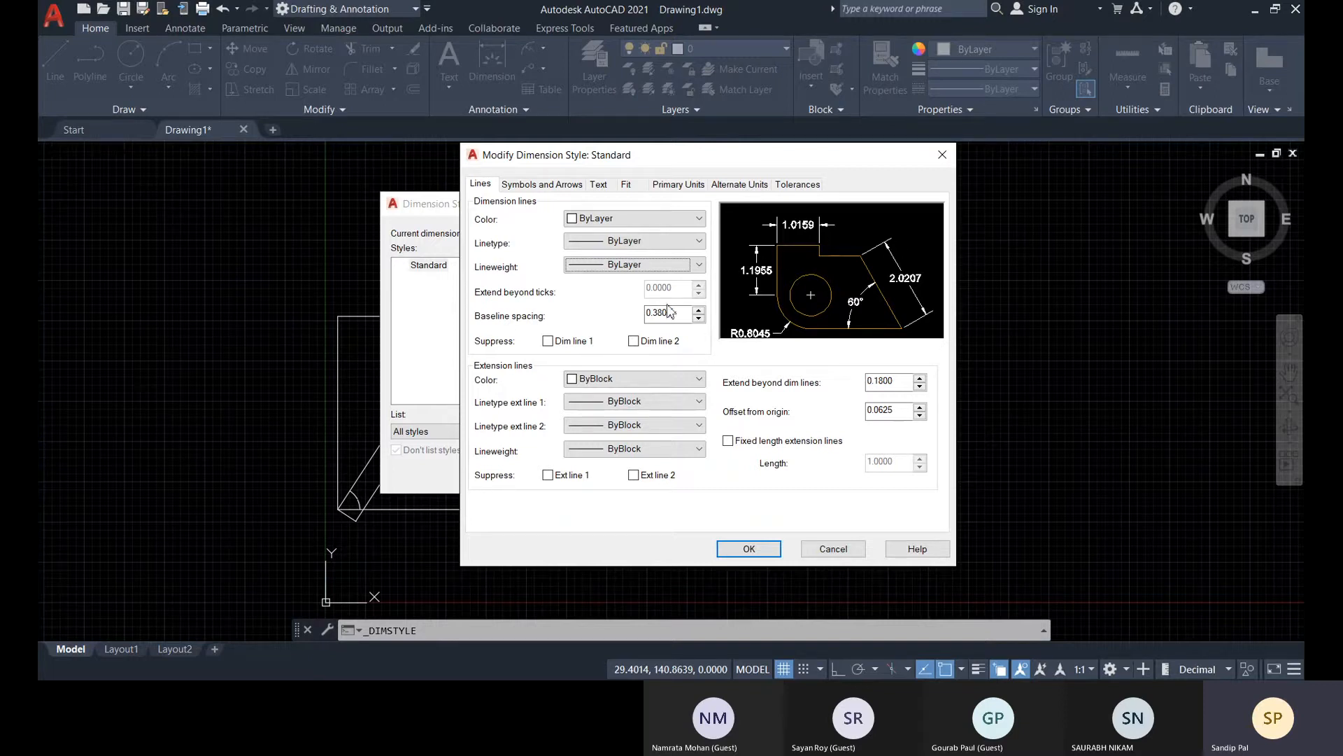
Set the baseline spacing of the Standard style's dimension lines to 5
click(688, 315)
double_click(688, 315)
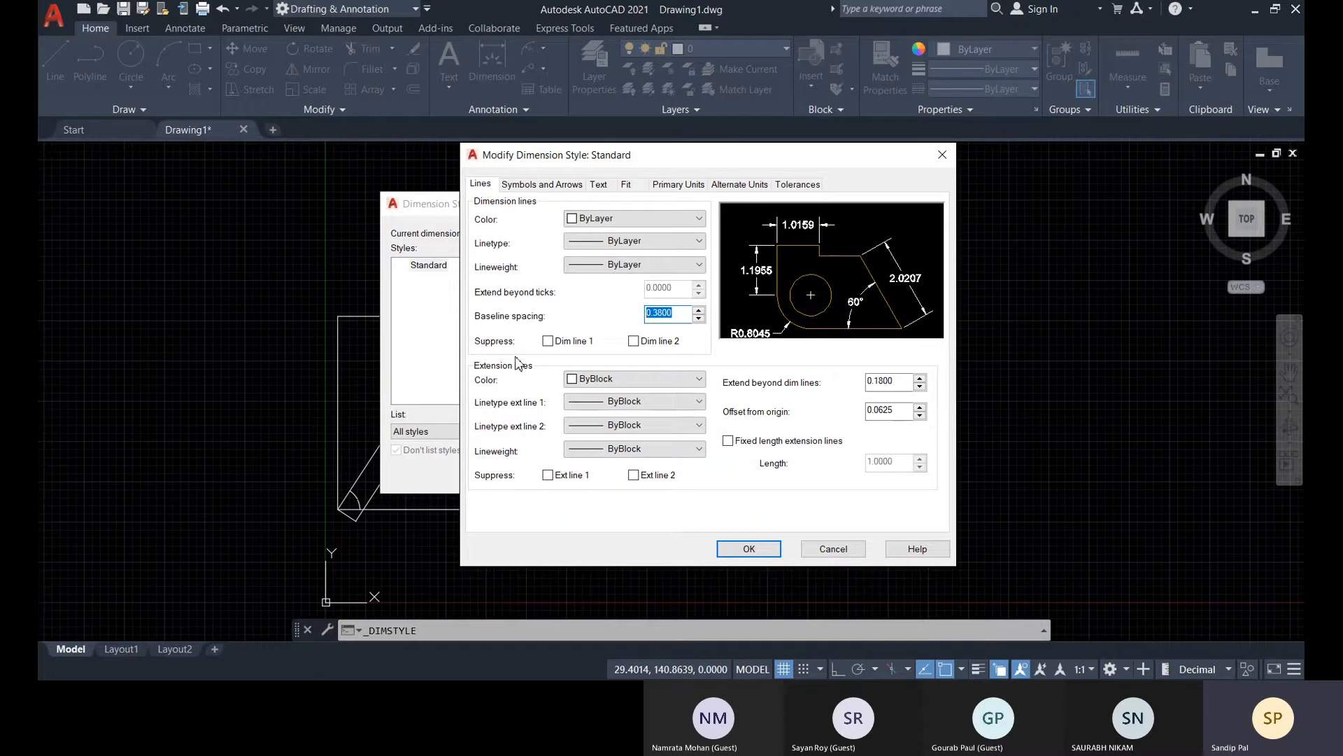
text(5)
Try suppressing dimension lines 1 and 2, together and singly, in the style preview, and restore both lines
click(548, 341)
click(551, 345)
drag(700, 156, 732, 155)
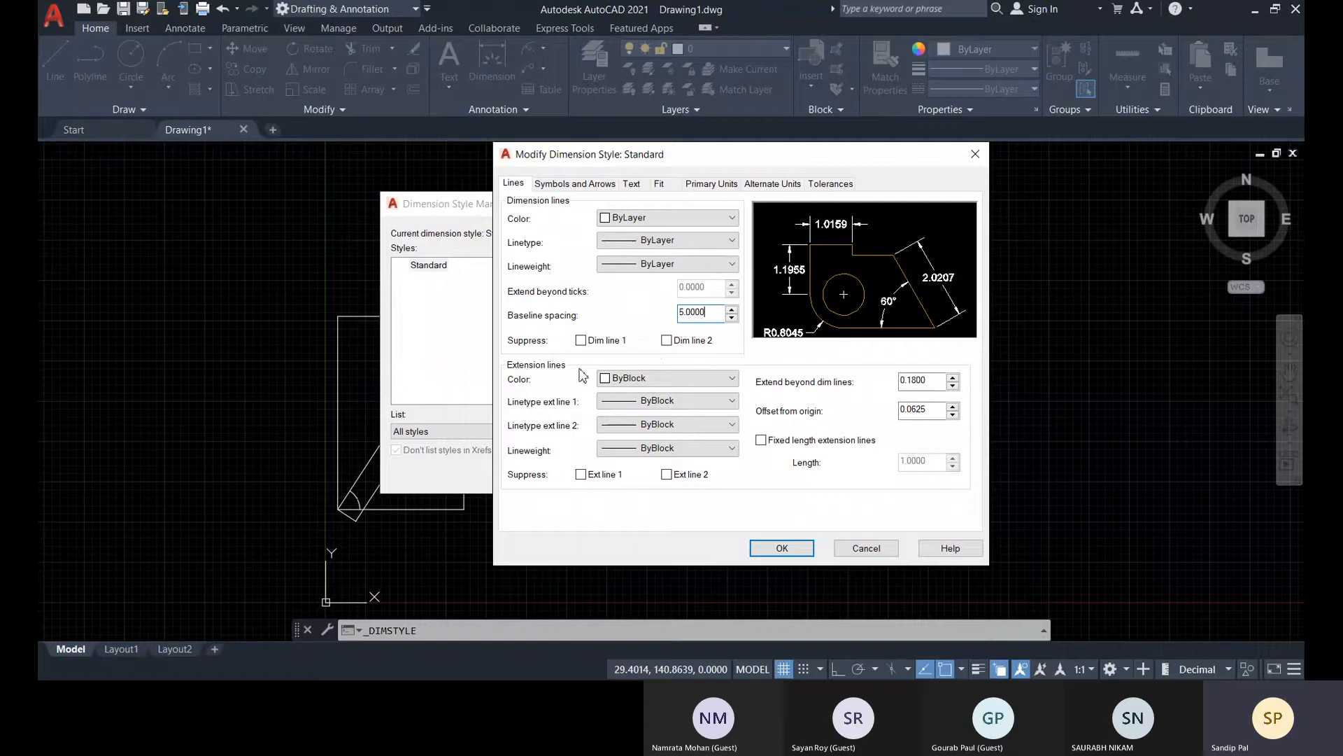
click(580, 341)
click(666, 340)
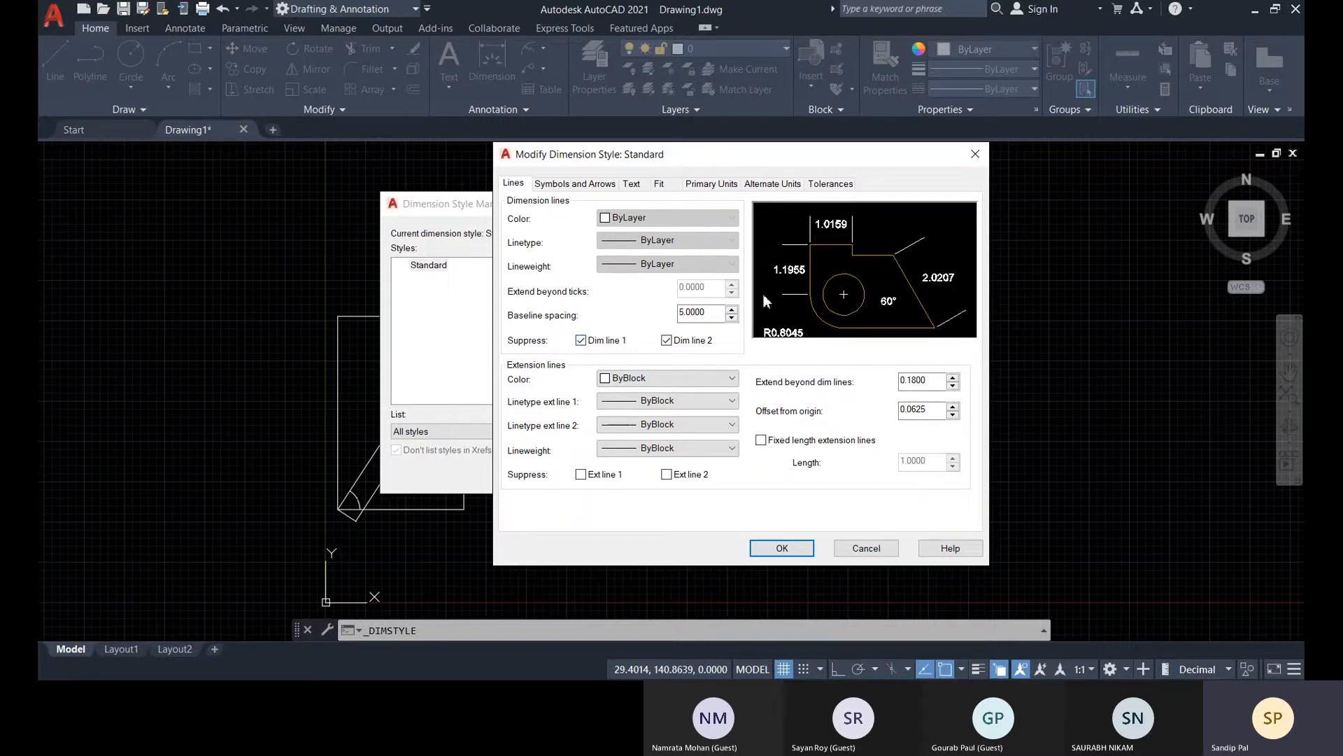
click(581, 341)
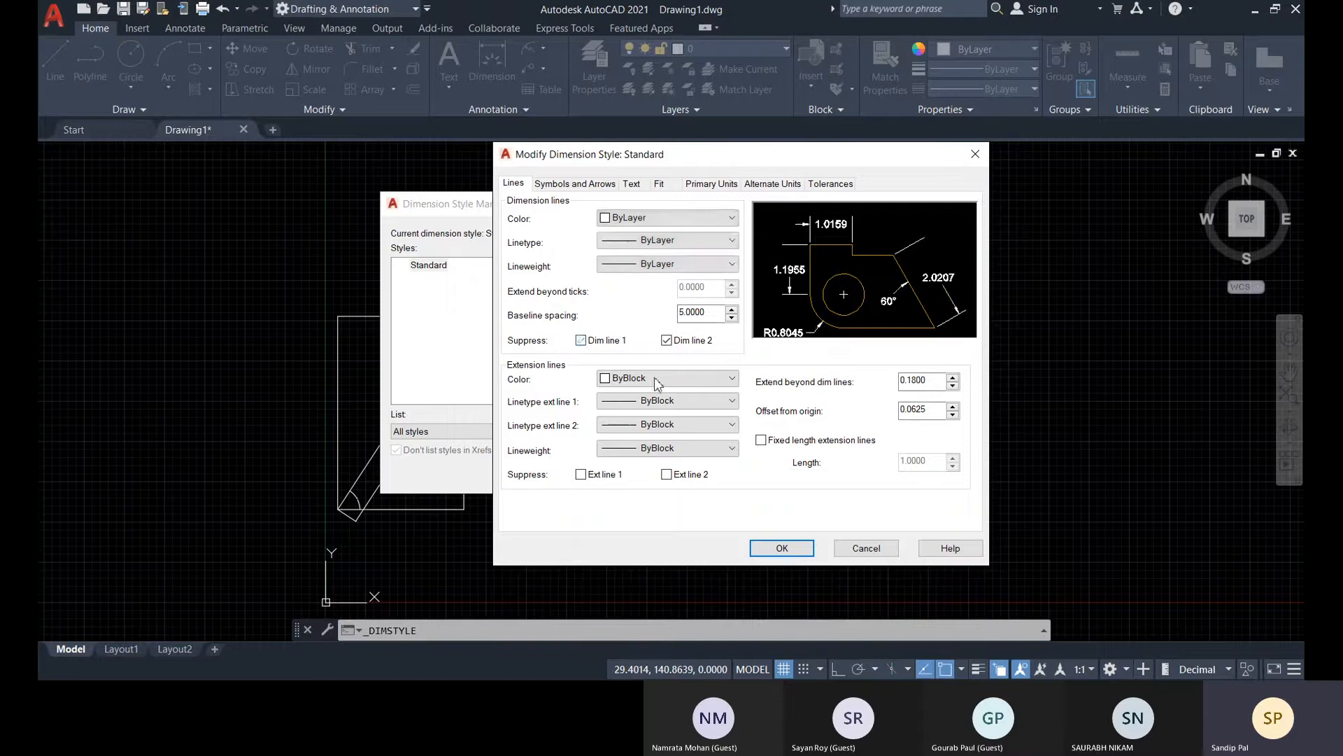
click(656, 381)
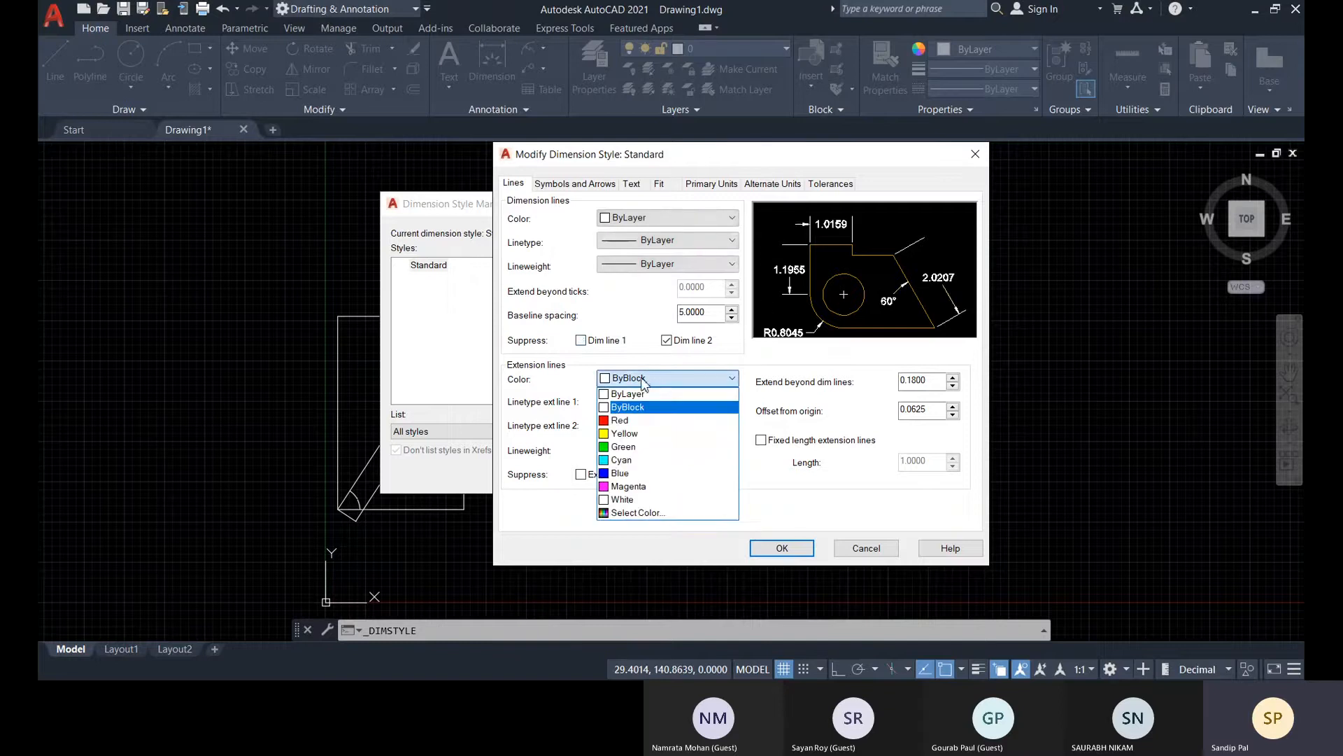
click(668, 341)
click(668, 341)
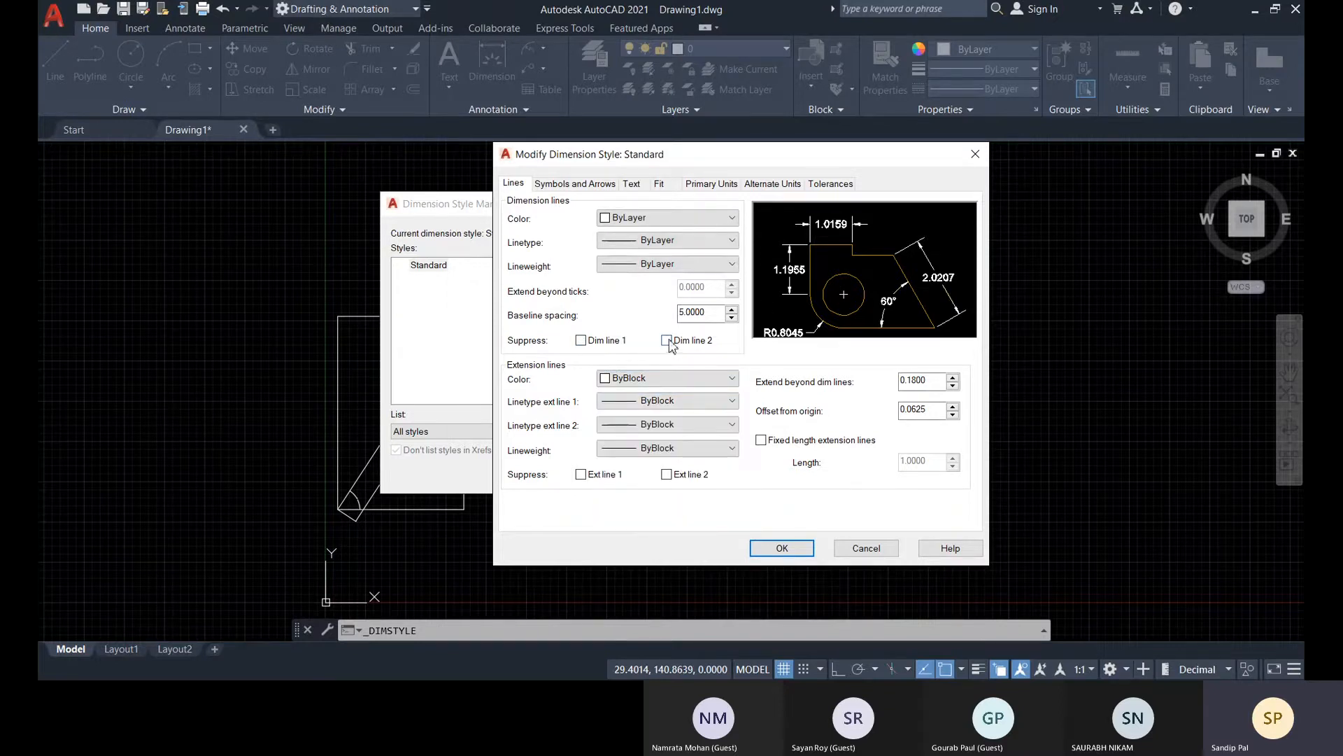
Set the extension lines' color to Red and their extension beyond the dimension lines to 0
click(687, 382)
click(631, 423)
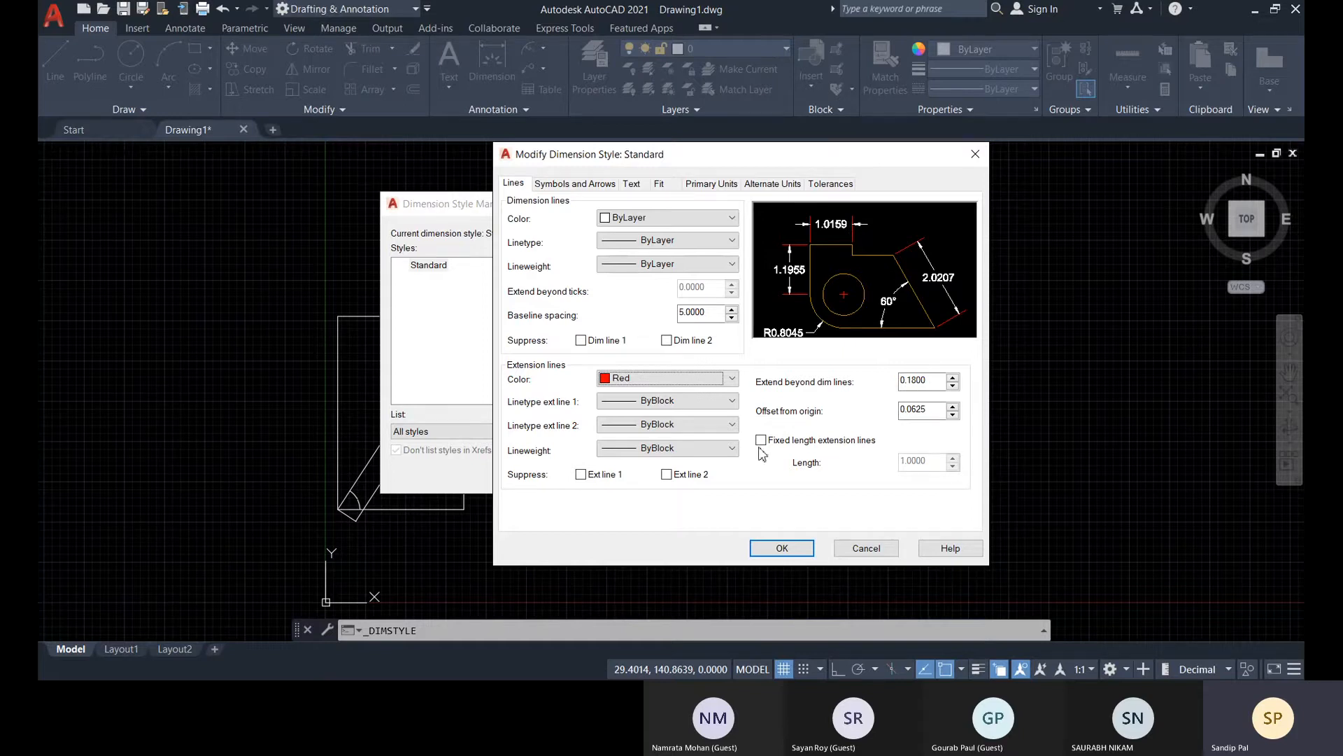
double_click(930, 381)
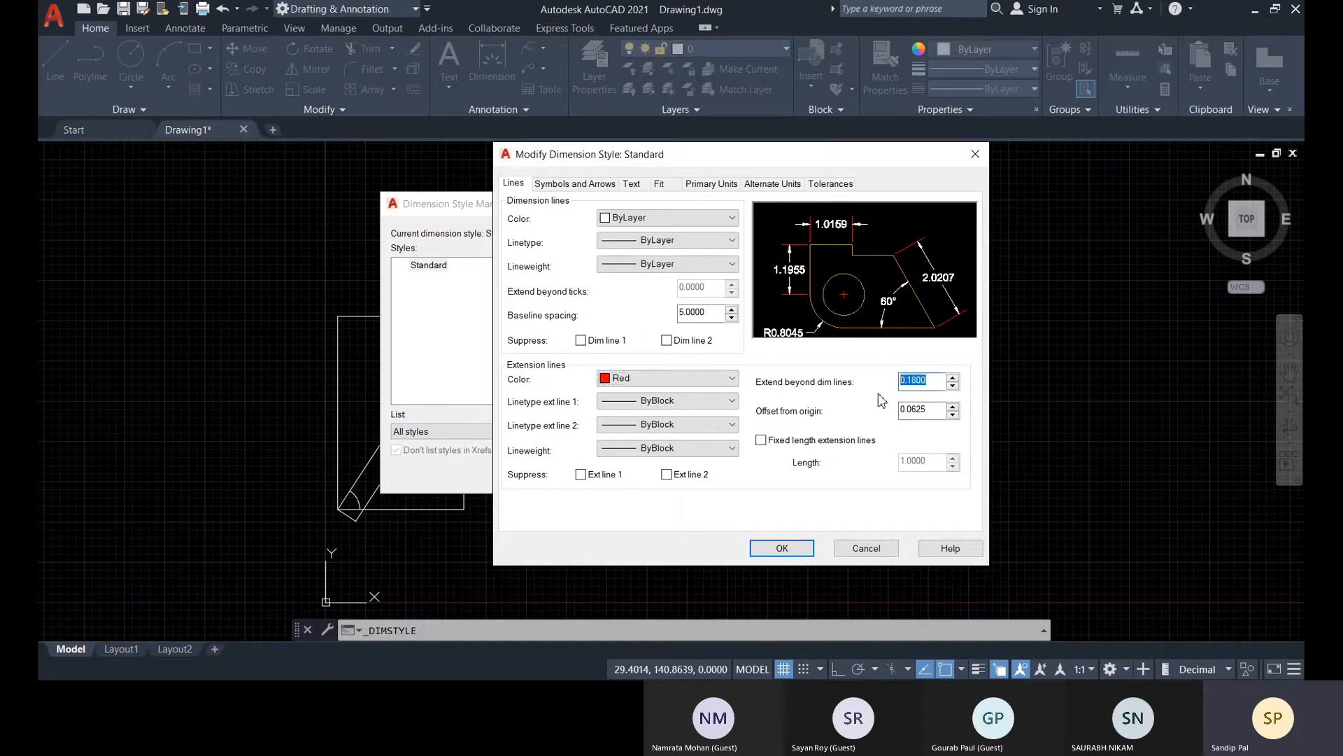
text(00)
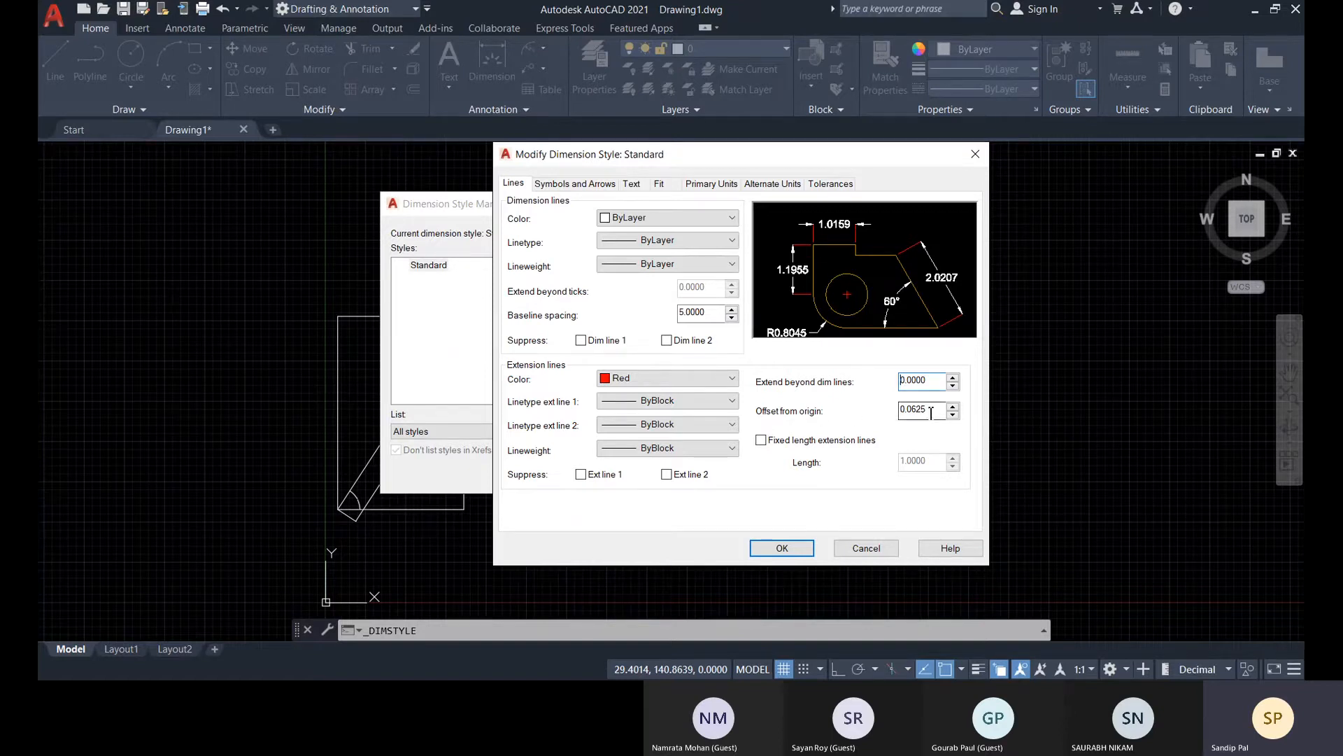
Try extension line offsets from origin of 1 and 0.5 in the style preview, and restore the offset to 0.0625
drag(934, 416, 874, 413)
text(1)
click(861, 331)
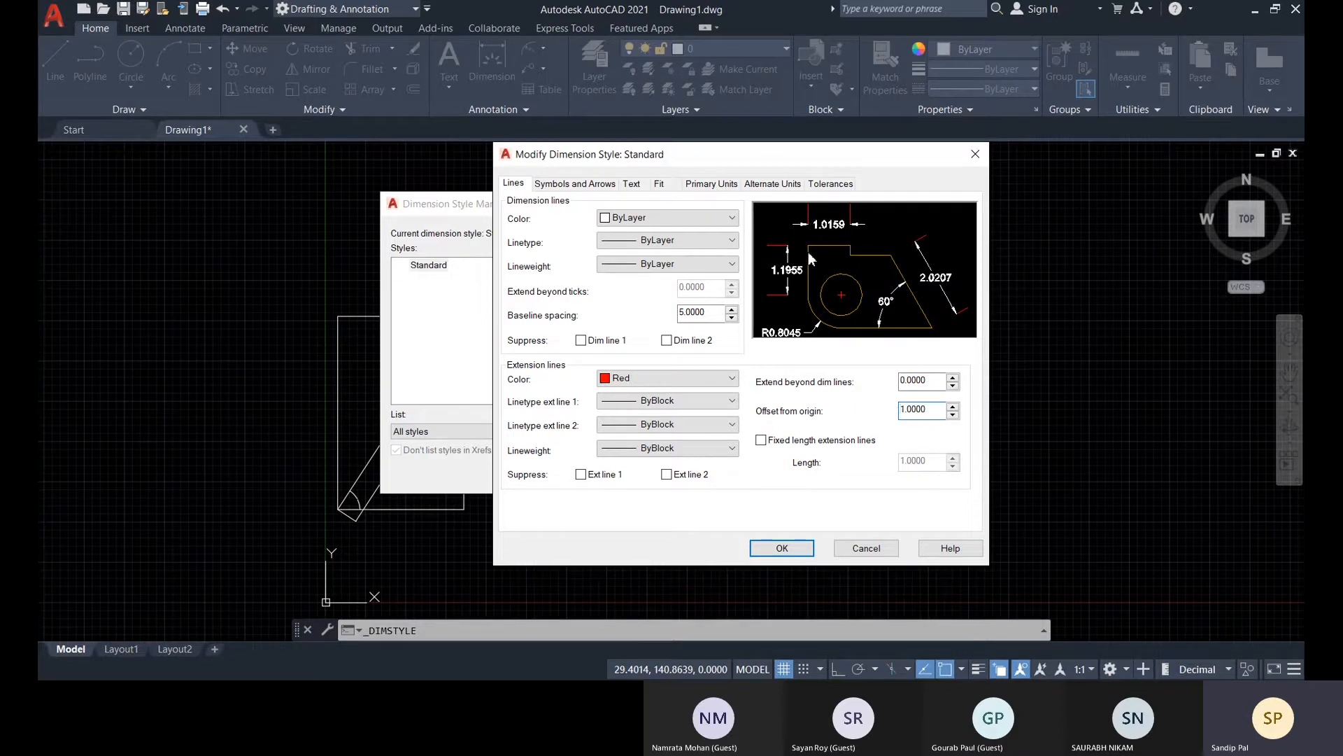
drag(932, 410, 900, 410)
text(0.5)
click(925, 381)
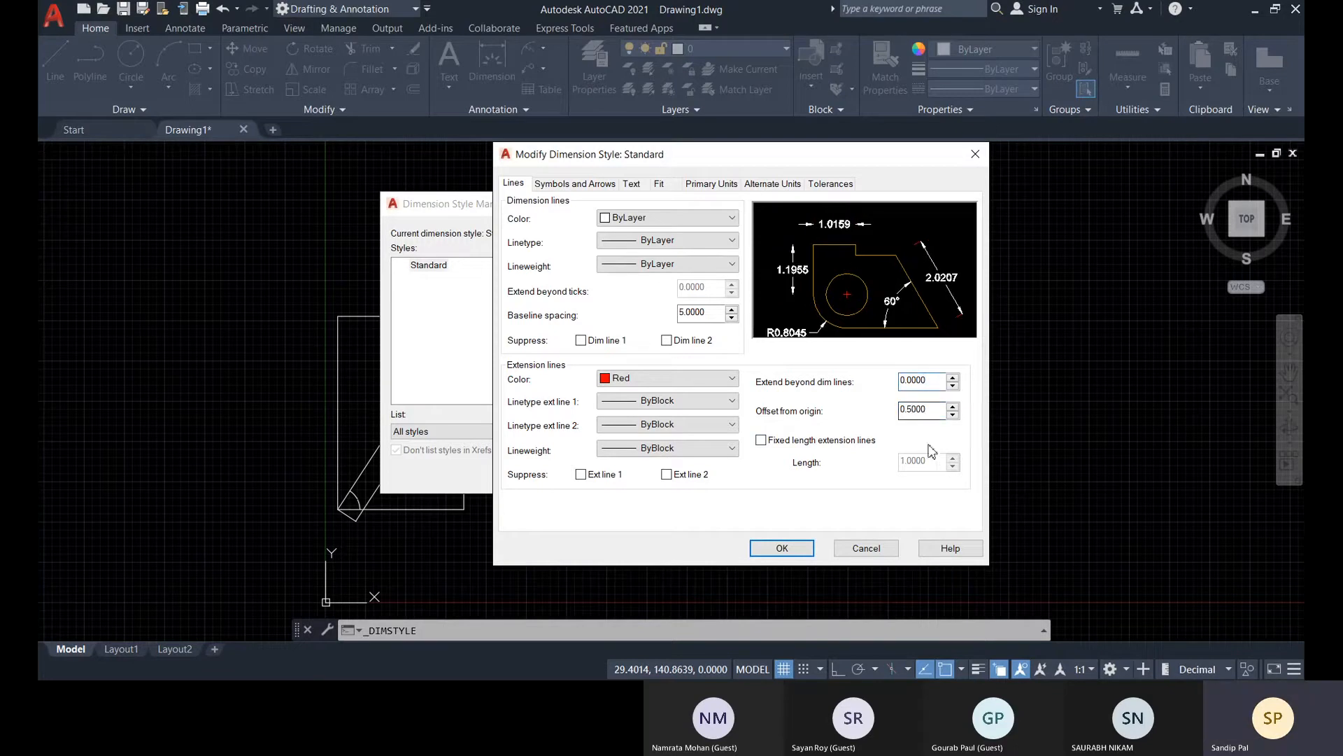
drag(939, 410, 870, 417)
text(0)
double_click(936, 412)
text(062)
Set the extension lines of the Standard style to extend 0.318 beyond the dimension lines
click(937, 382)
drag(936, 380, 913, 385)
text(318)
click(936, 410)
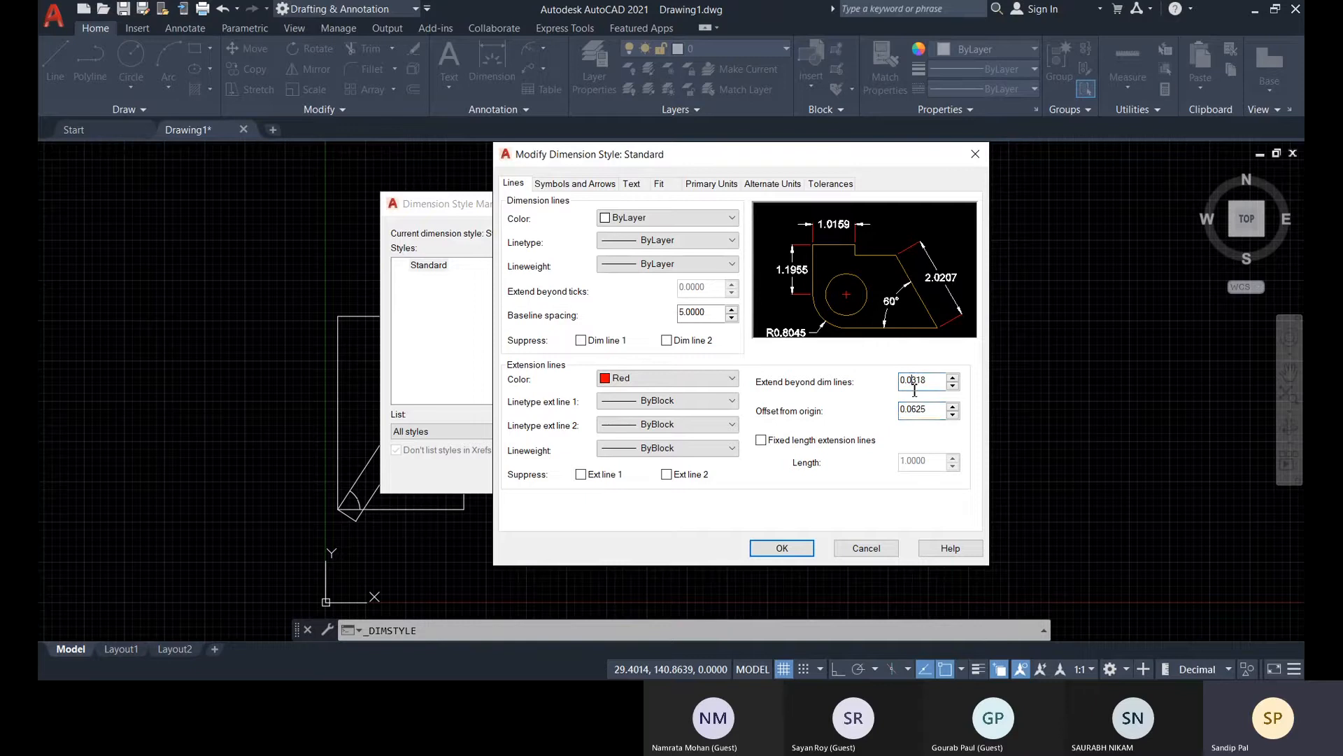
key(BackSpace)
click(937, 411)
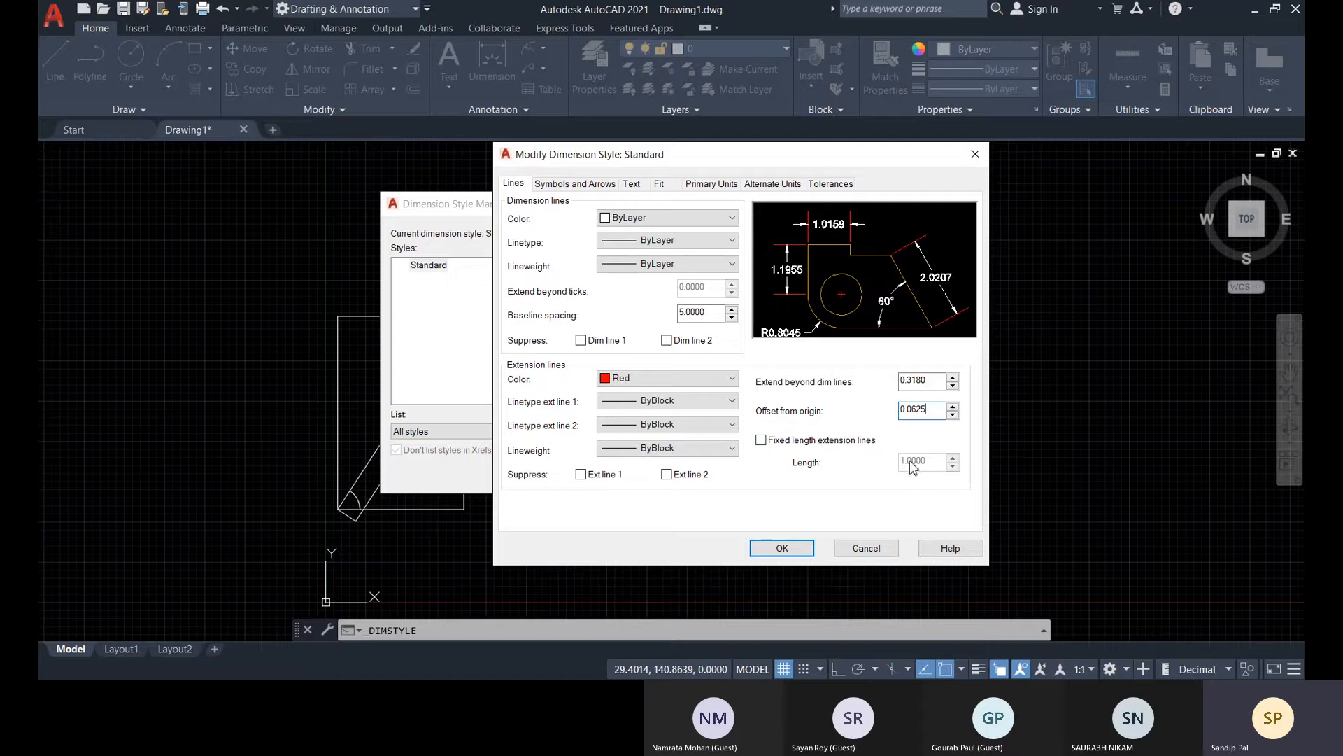
Try fixed length extension lines in the style preview and turn the option off again
click(761, 442)
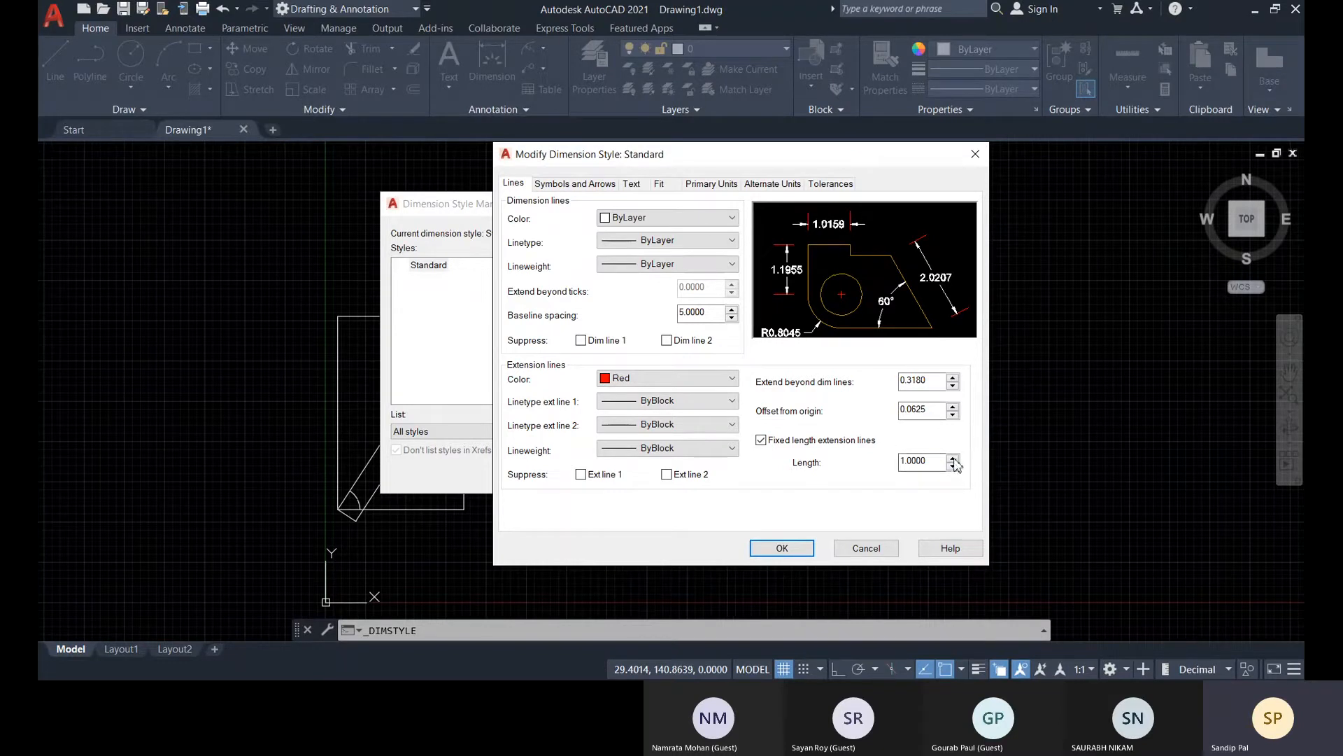
drag(936, 462, 857, 491)
click(936, 412)
click(761, 440)
Keep Closed filled for the first and leader arrowheads of the Standard style and set the arrow size to 5
click(587, 183)
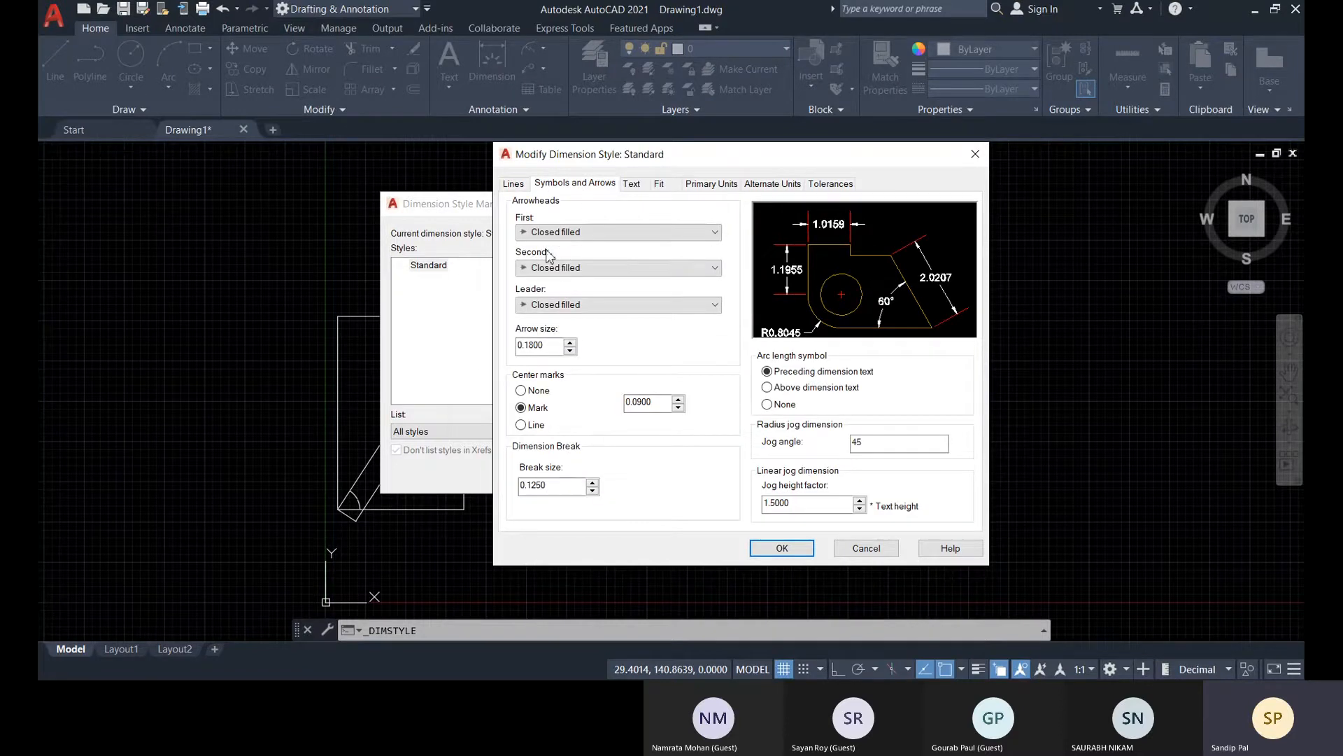
click(554, 232)
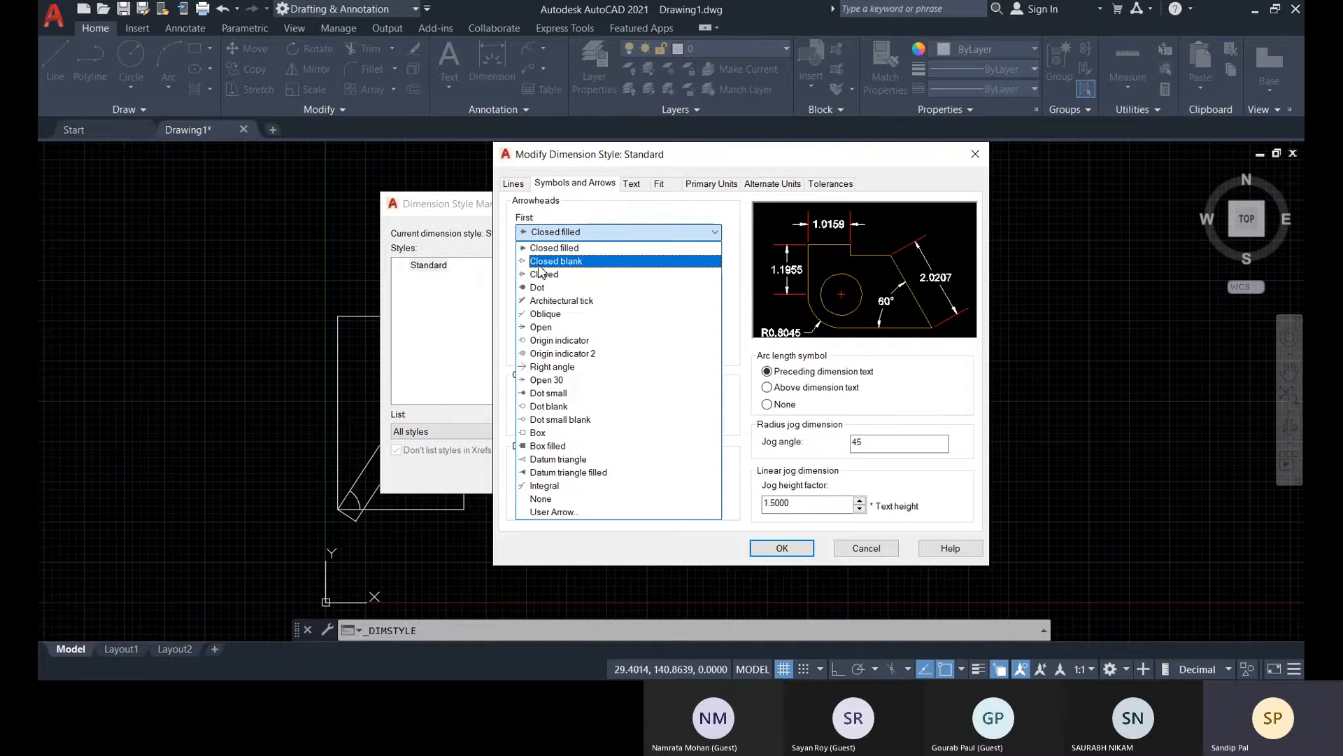
click(616, 233)
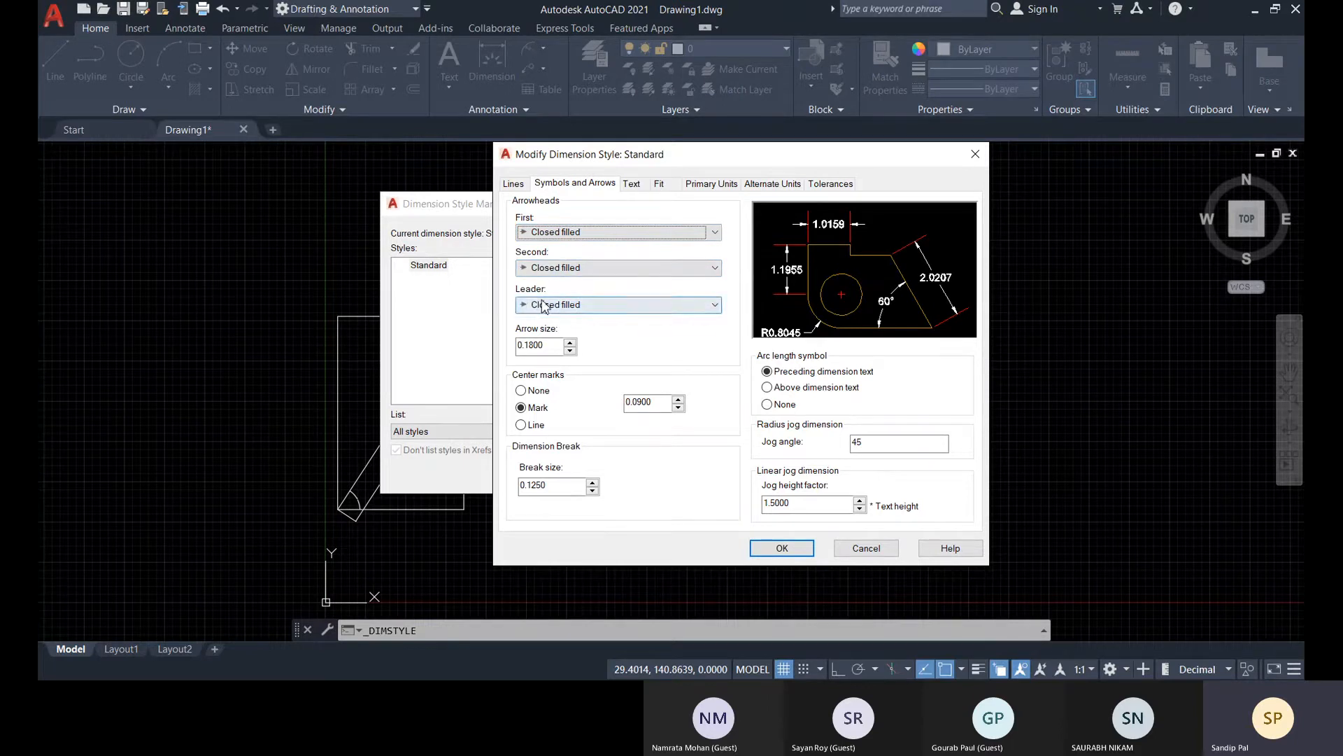
click(550, 306)
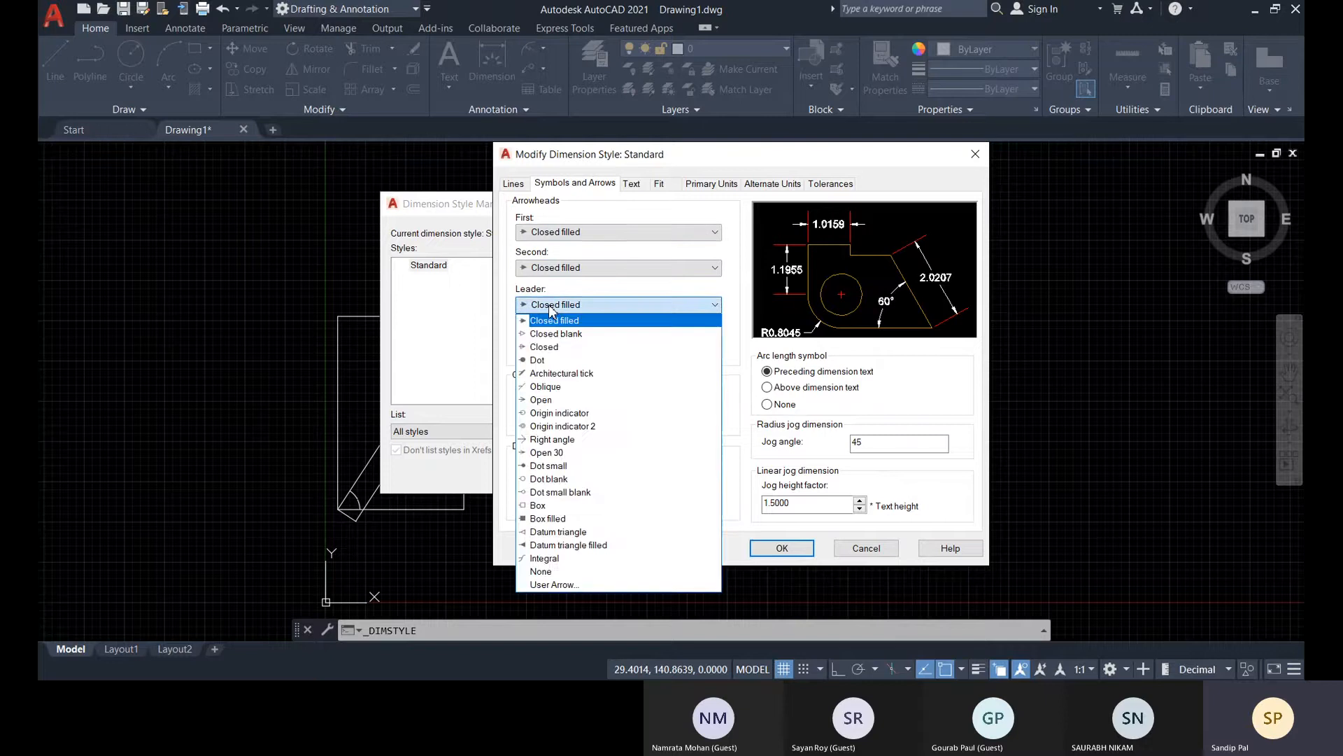
click(552, 306)
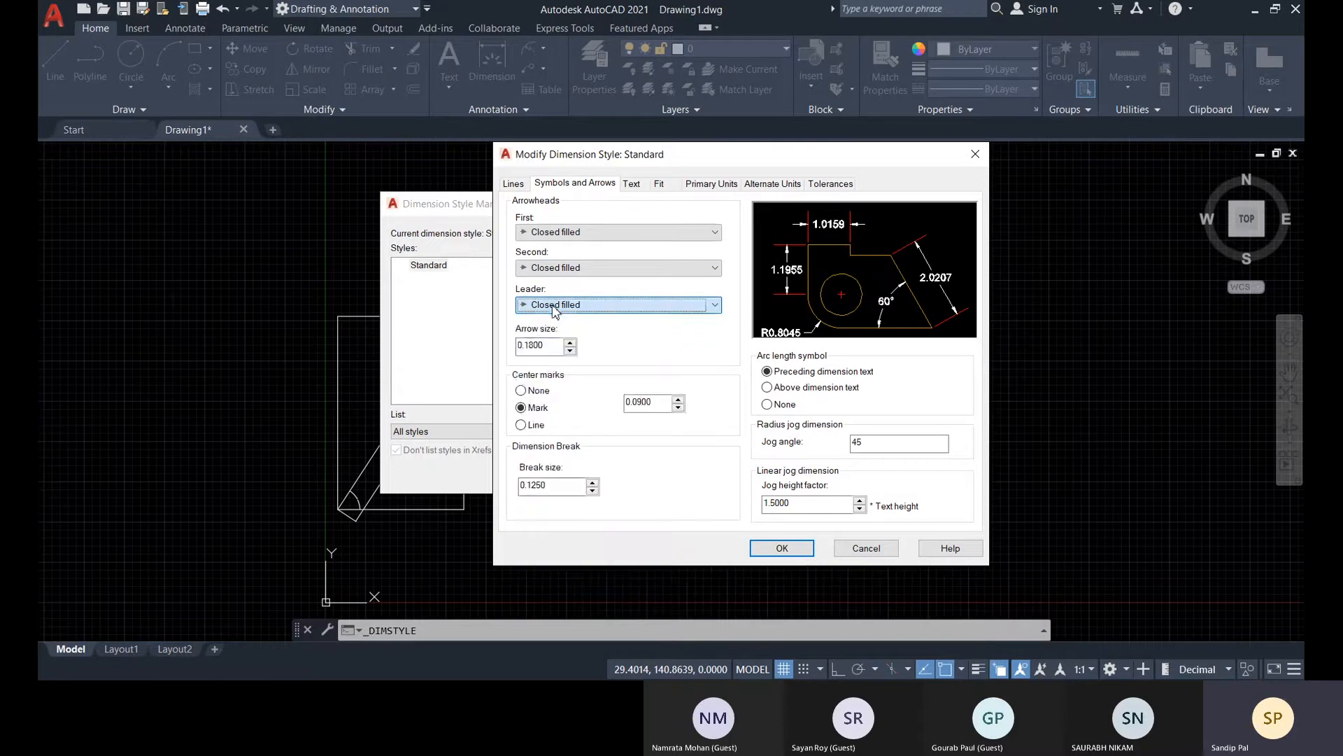
click(548, 346)
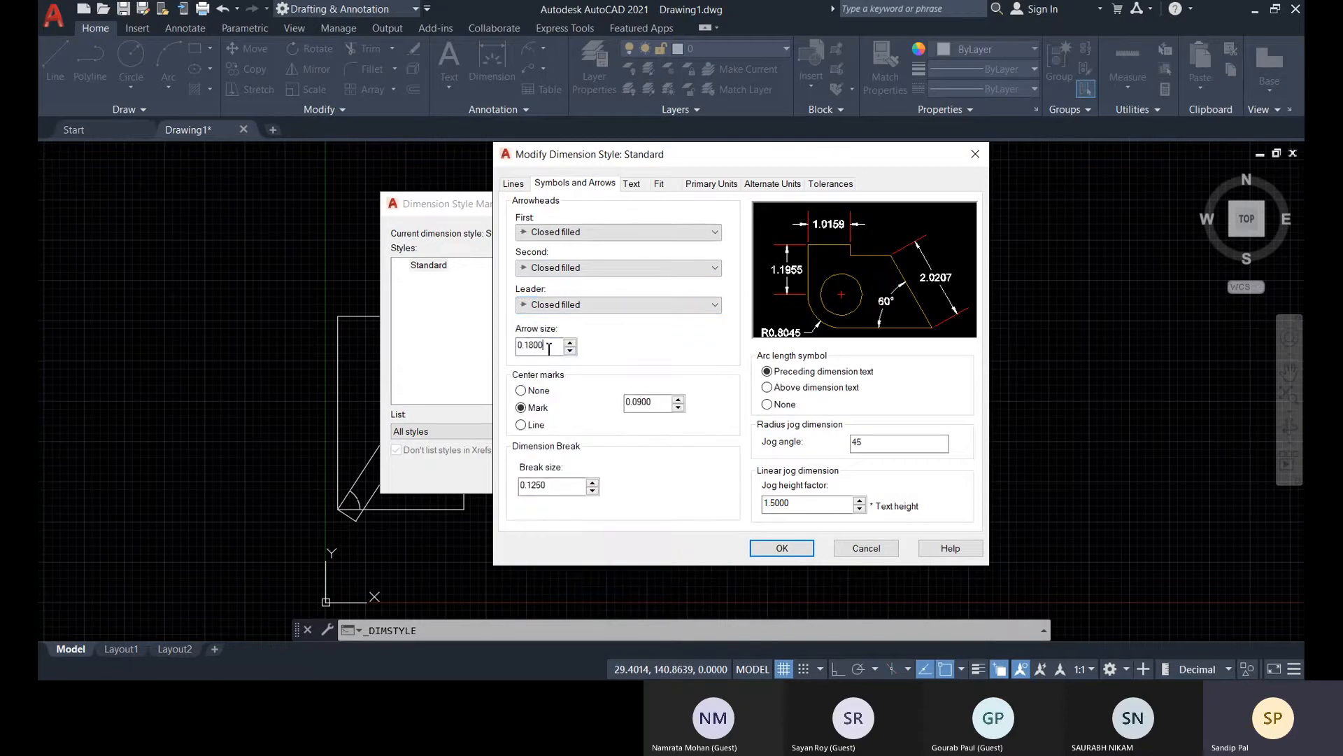
drag(546, 348, 452, 368)
text(5)
Try the Line, Mark and None options for the Standard style's center marks
click(521, 425)
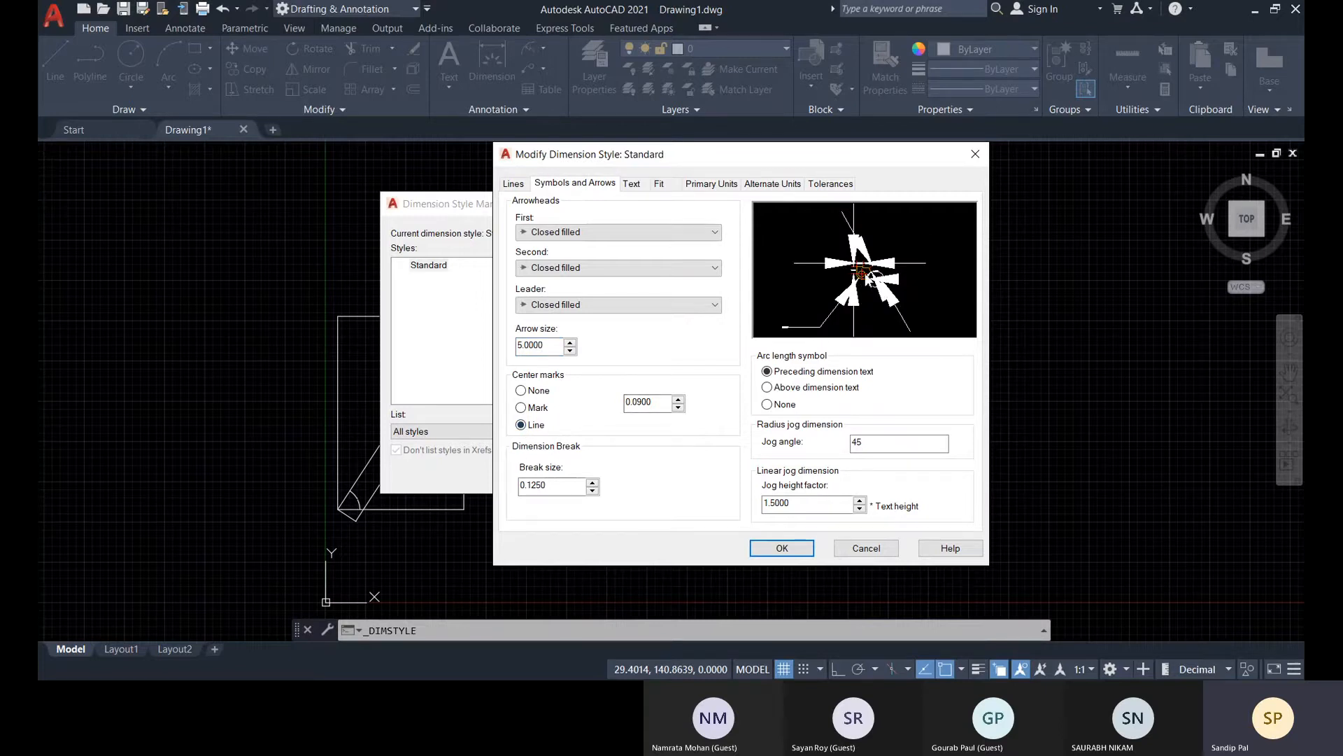
click(524, 409)
click(661, 404)
click(521, 391)
Set the dimension text height of the Standard style to 8
click(637, 185)
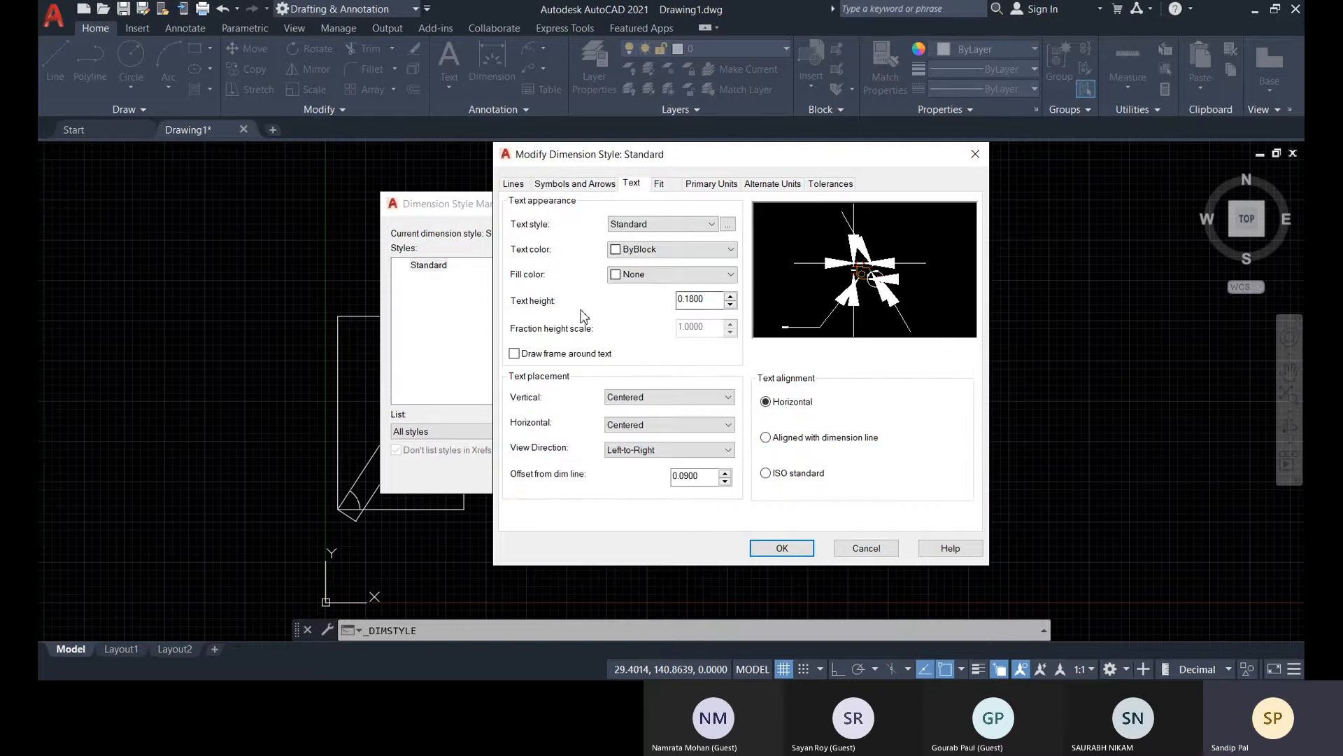
double_click(715, 300)
text(8)
click(706, 476)
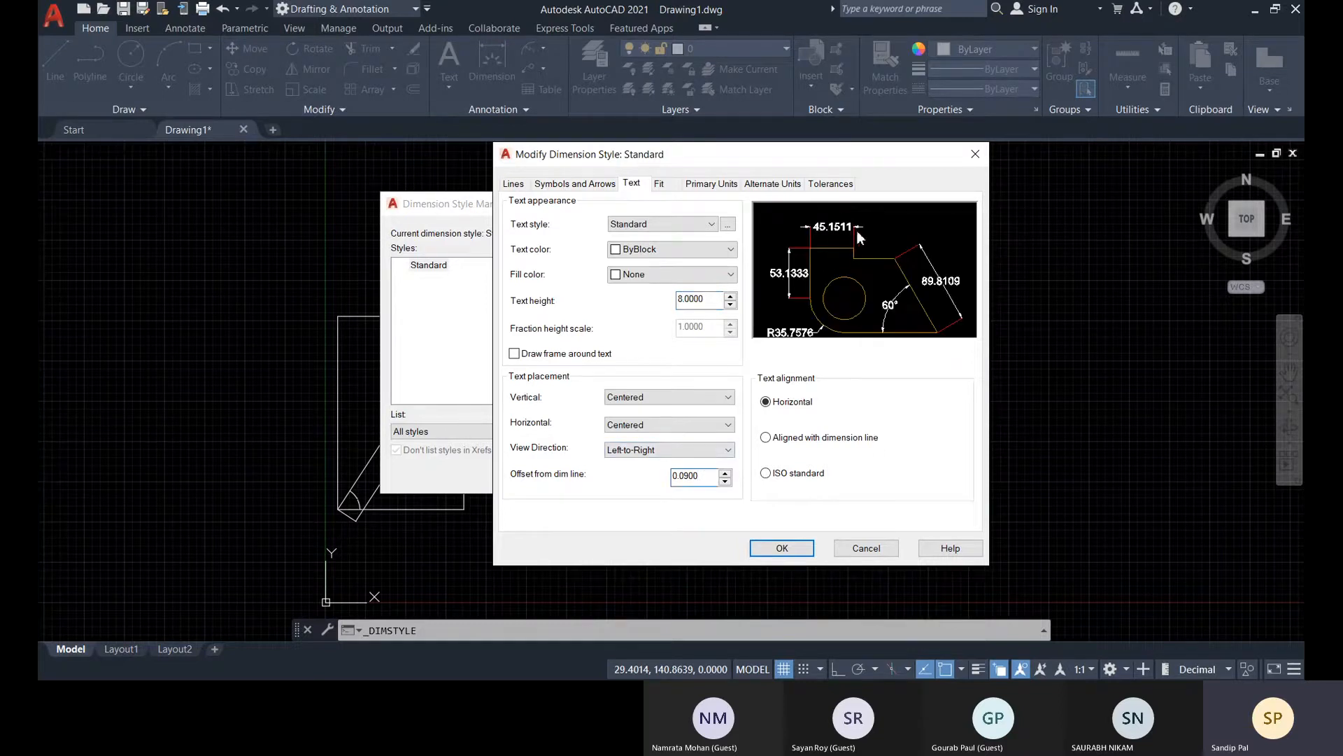
Compare the Line and Mark center marks in the style preview and set the center marks to Line
click(575, 183)
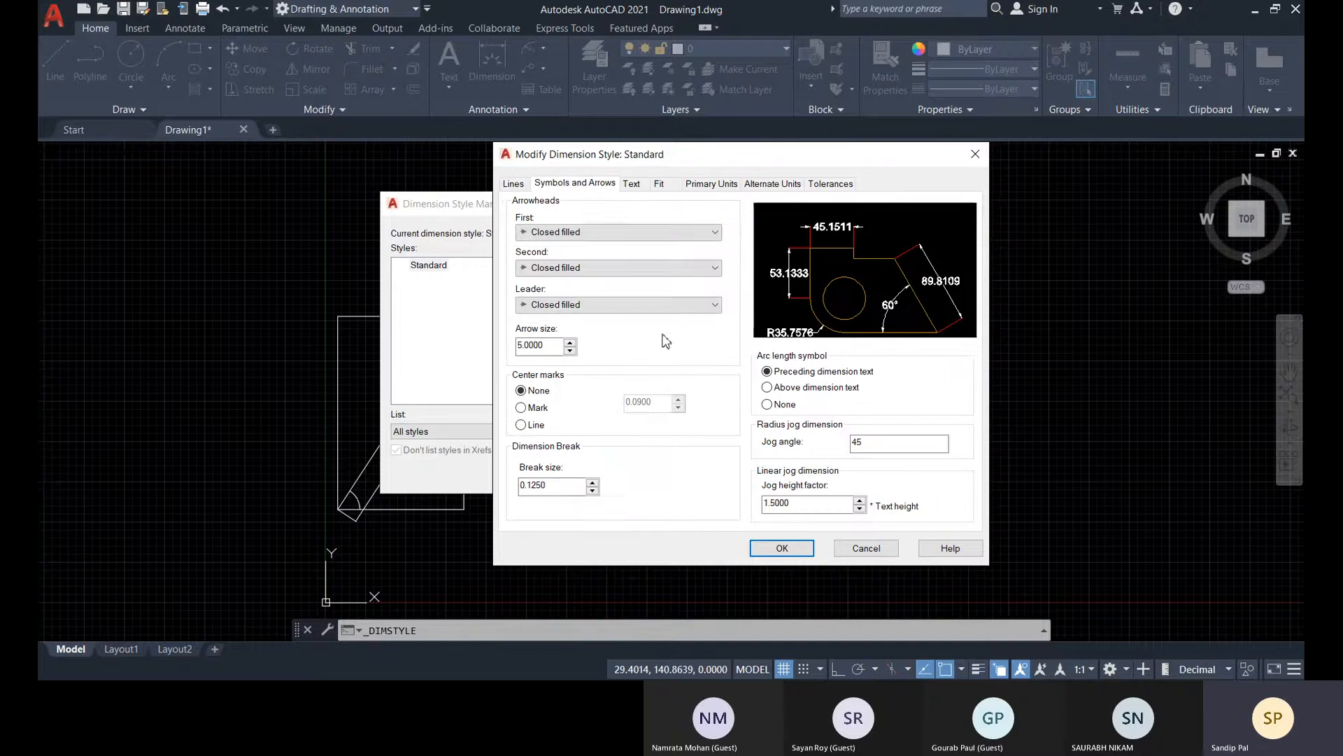
click(521, 425)
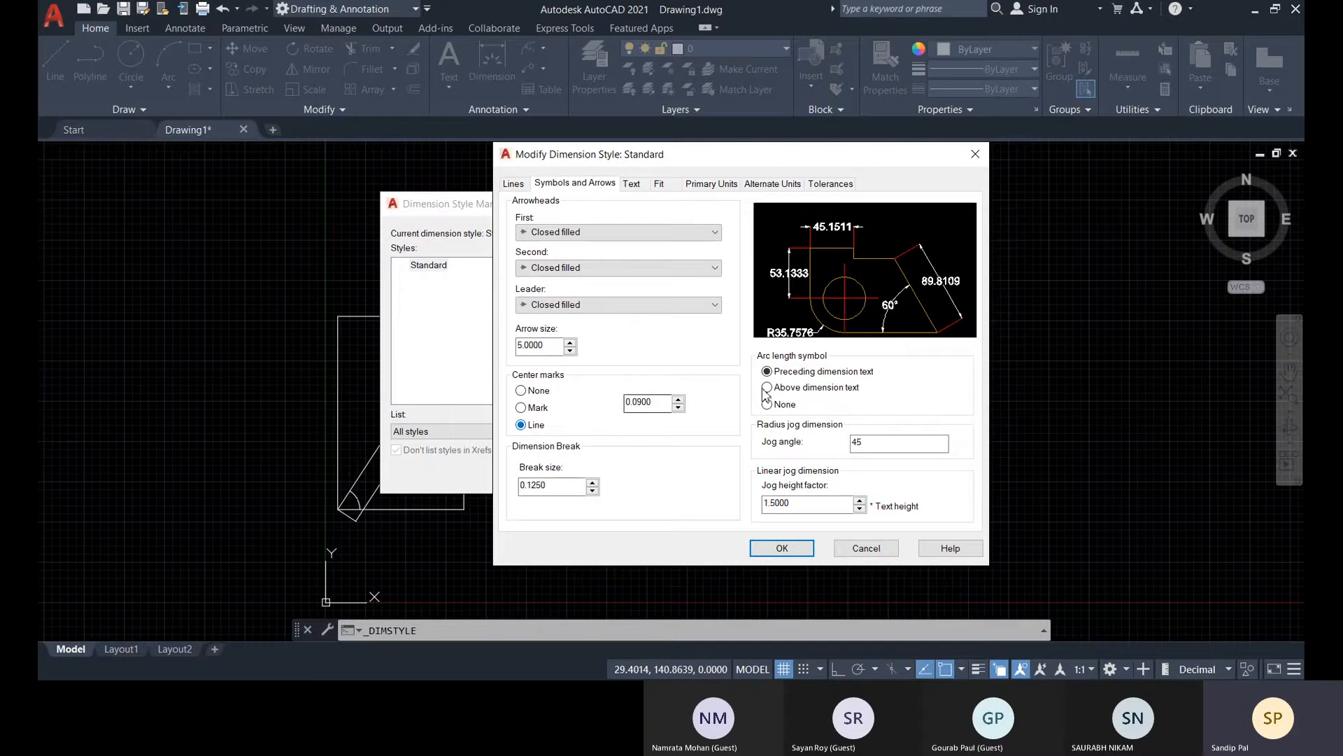
click(522, 408)
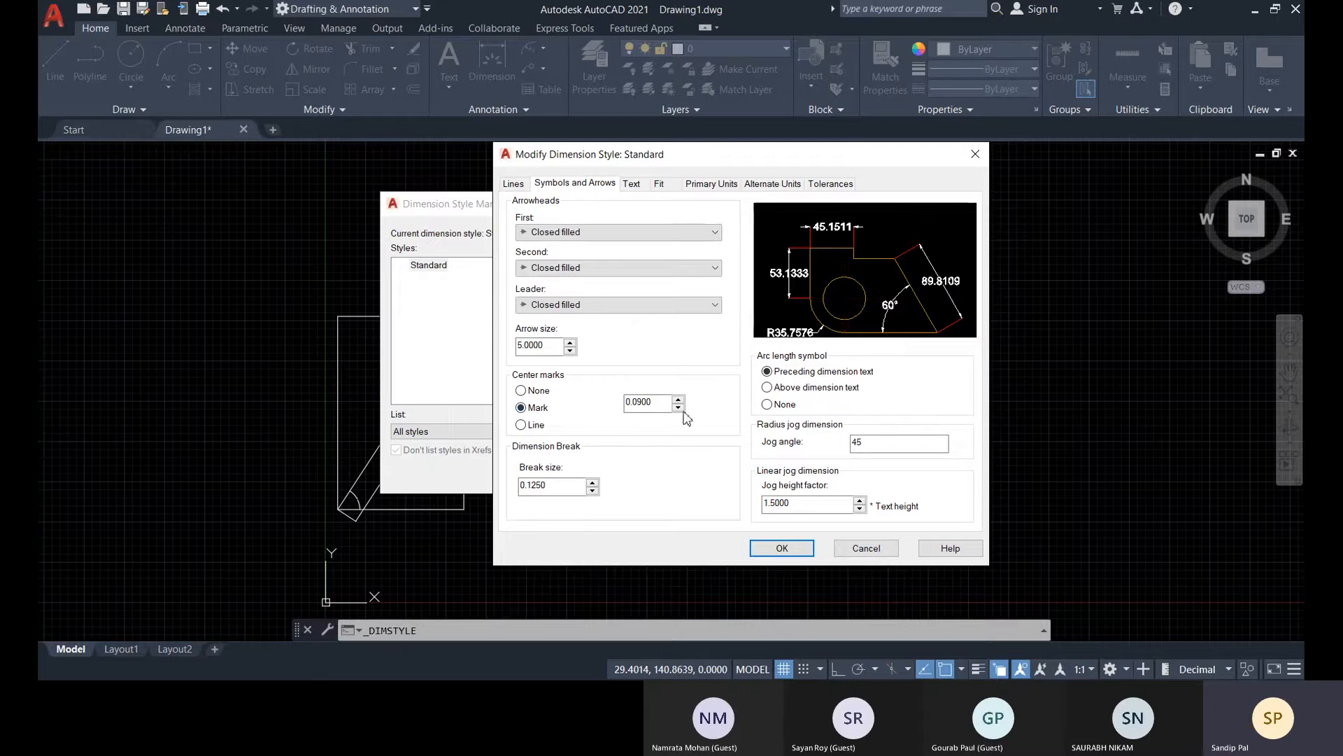
click(522, 424)
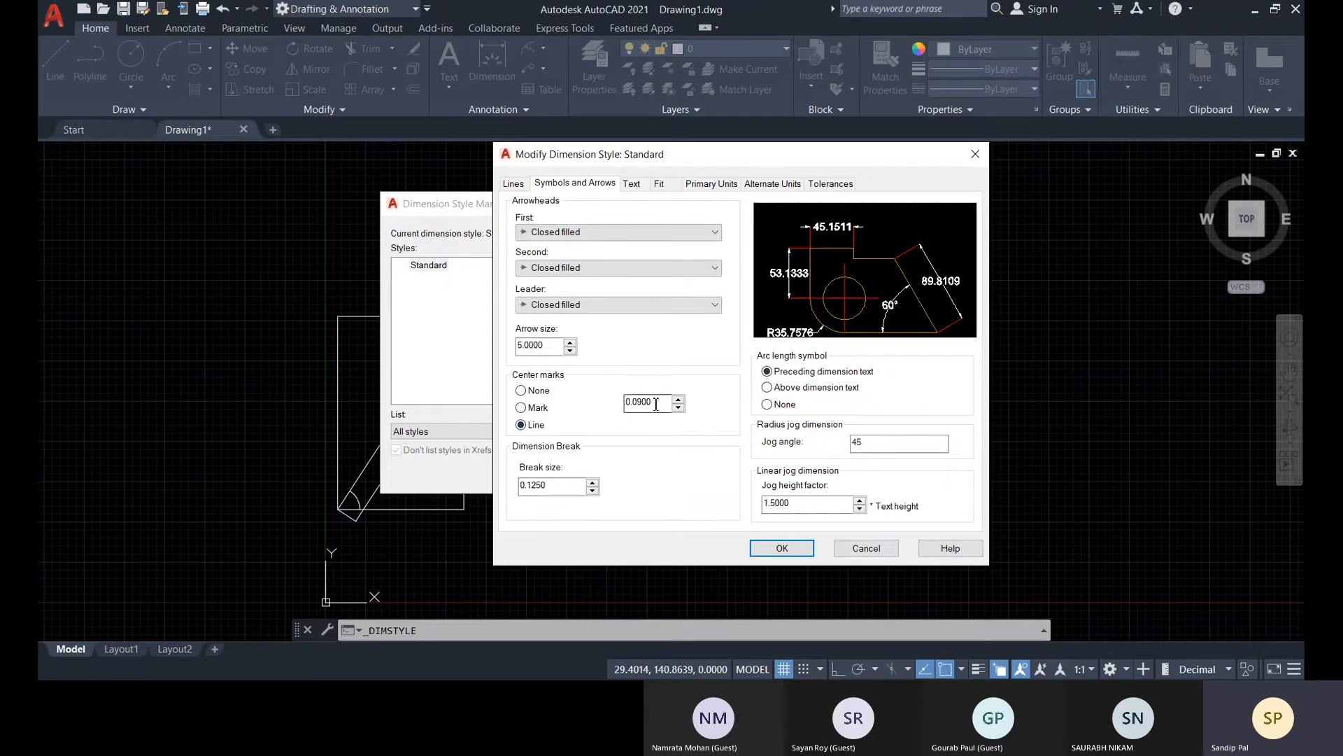
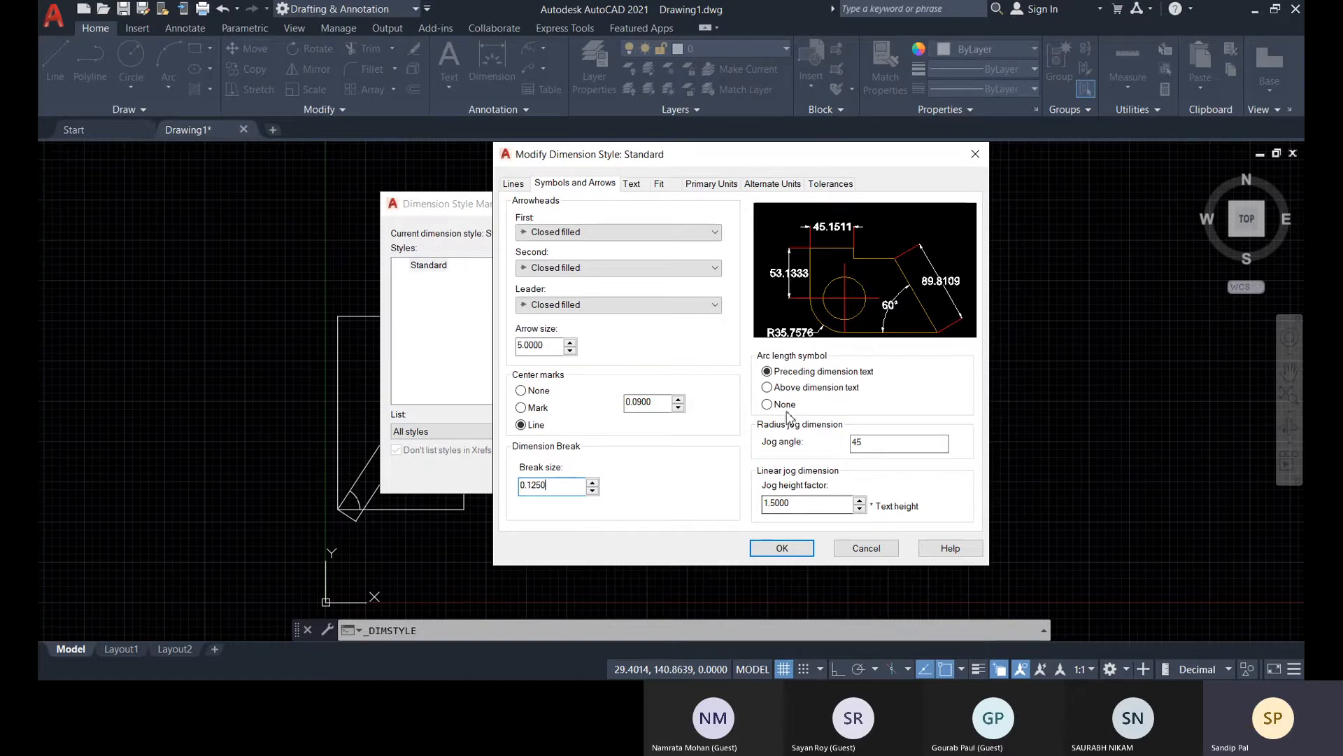
Keep the Standard text style and set the dimension text color to ByLayer
click(632, 183)
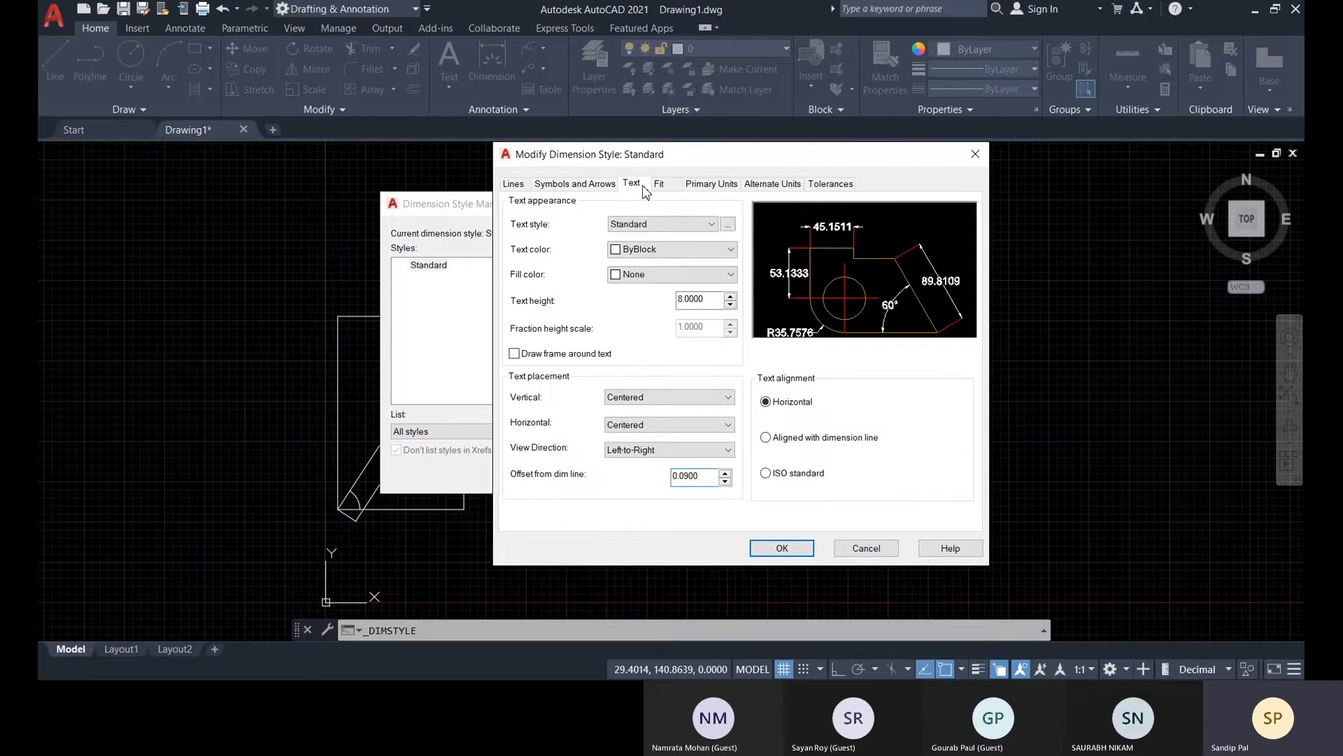
click(658, 225)
click(658, 225)
click(639, 252)
click(638, 264)
Try Red and Yellow as the dimension text fill color, and return the fill to None
click(636, 276)
click(631, 343)
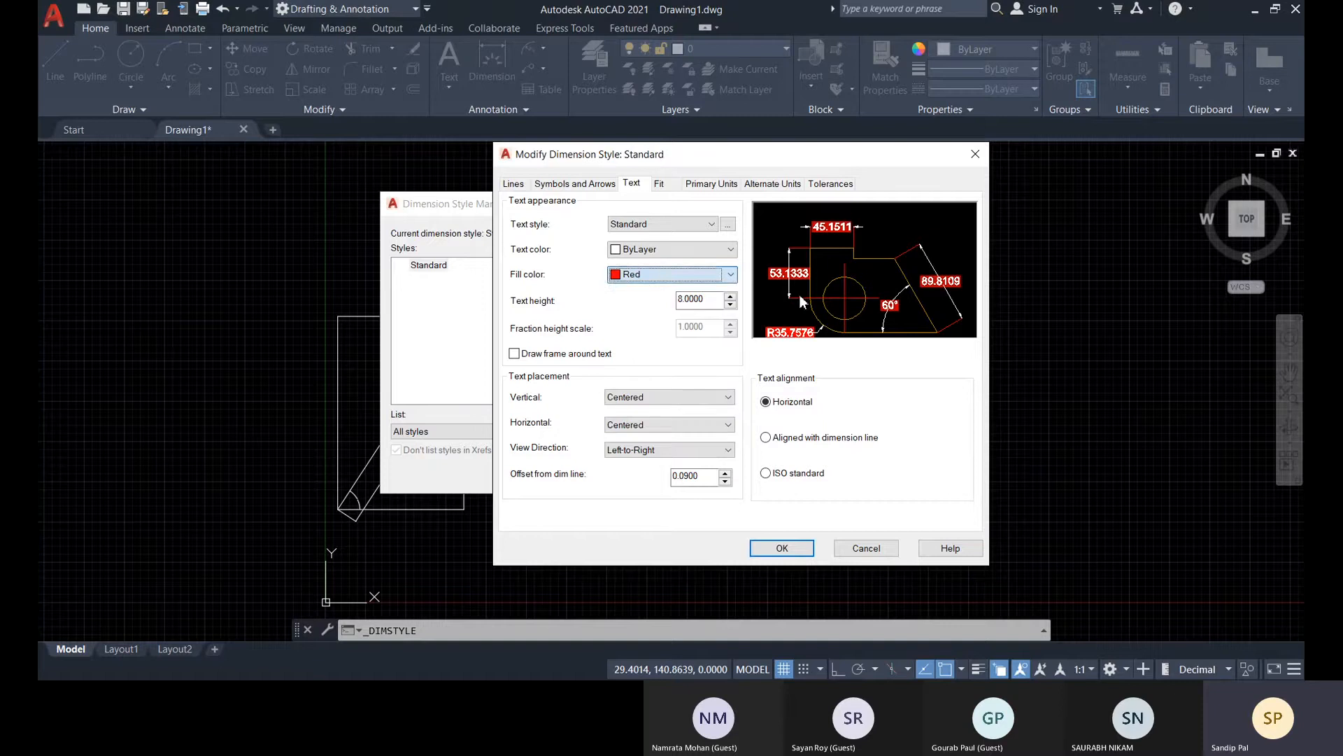
click(645, 275)
click(641, 356)
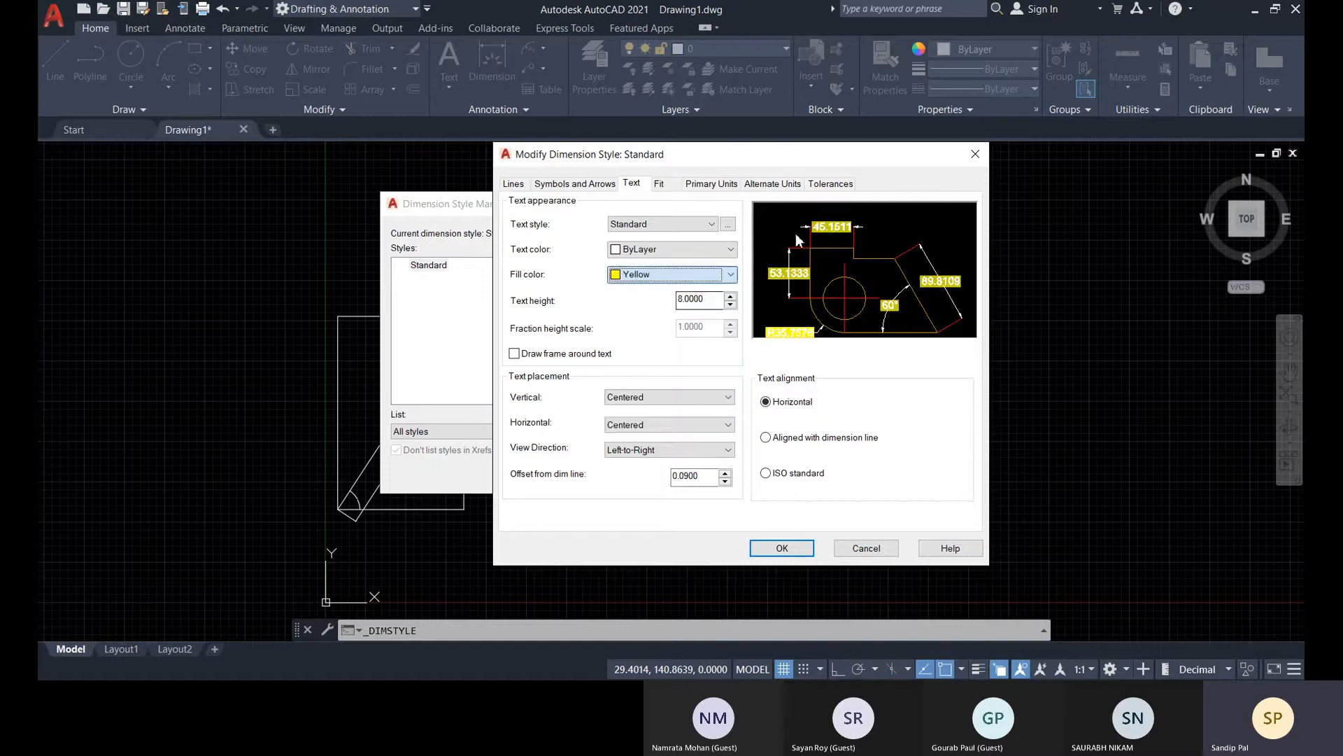
click(654, 276)
click(650, 293)
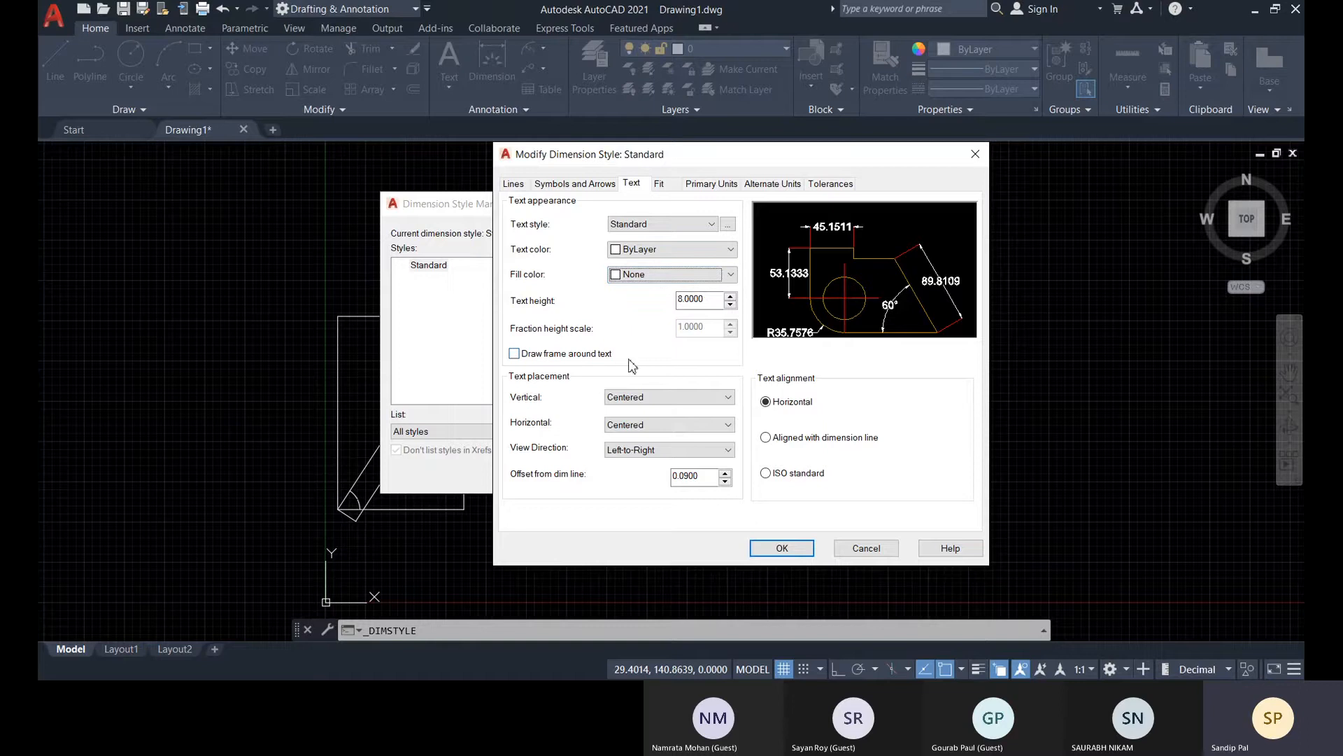
Try drawing a frame around the dimension text, and remove it
click(515, 353)
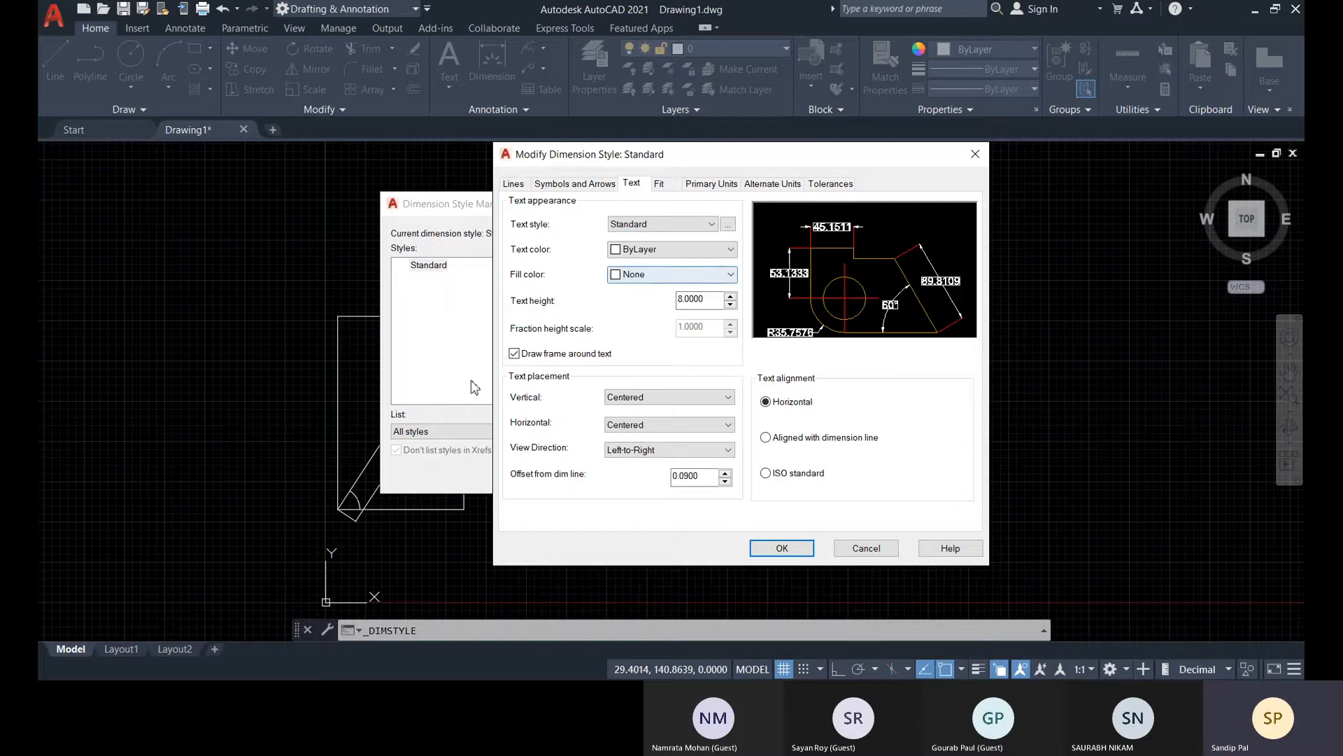
click(515, 353)
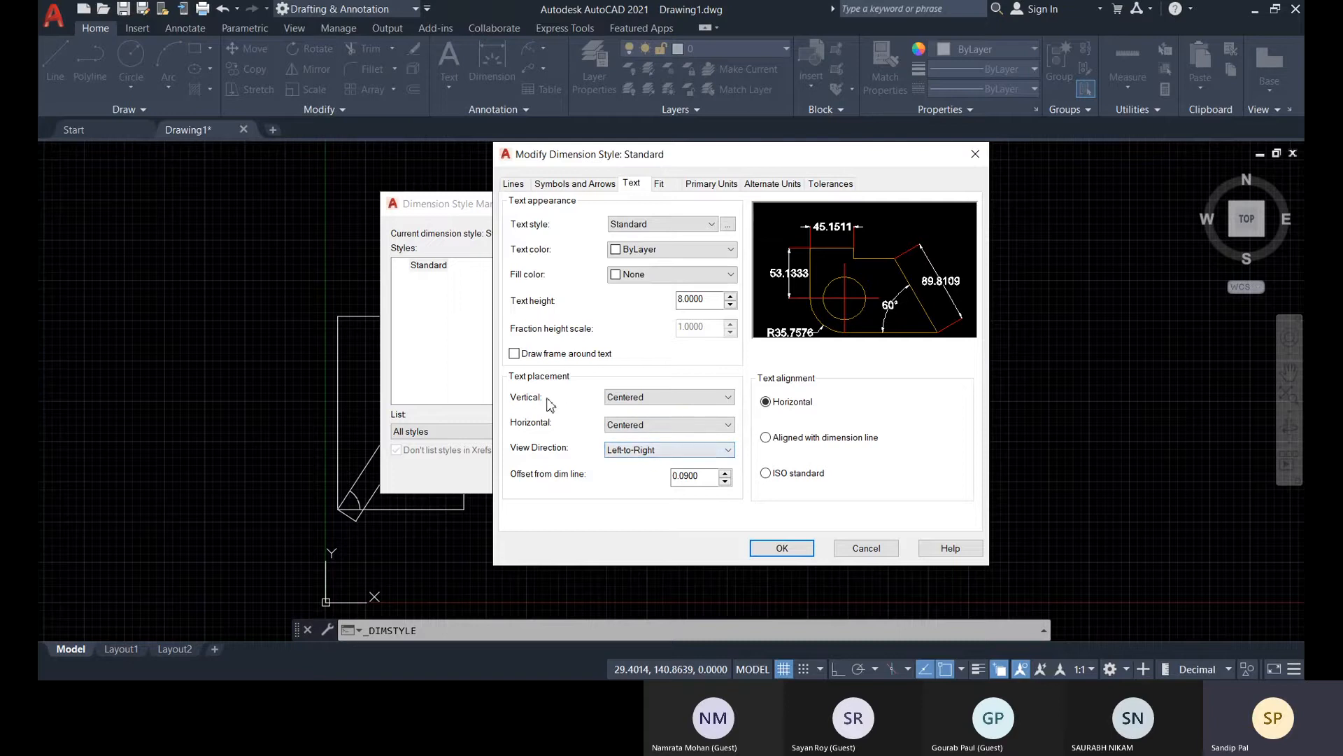
Try Above vertical text placement with At Ext Line 1 and Over Ext Line 1 horizontally, and restore both placements to Centered
click(628, 402)
click(628, 423)
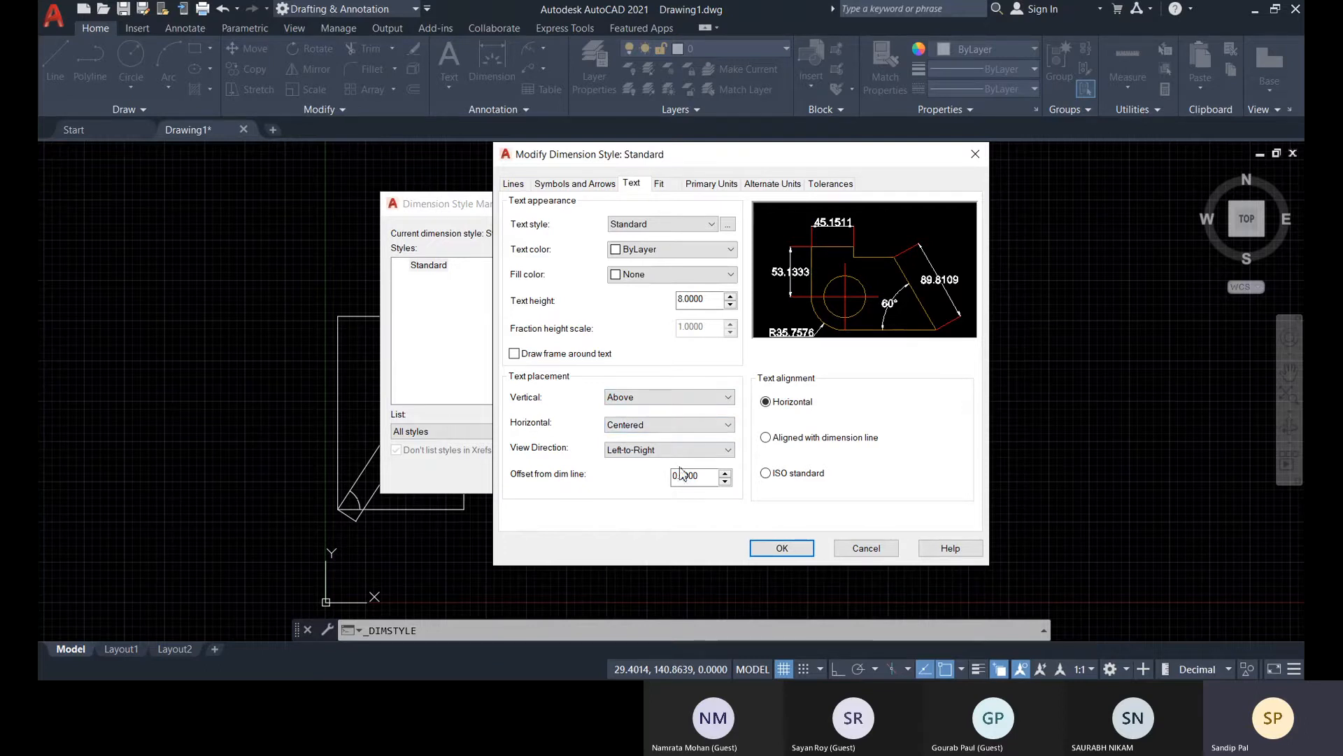
click(663, 424)
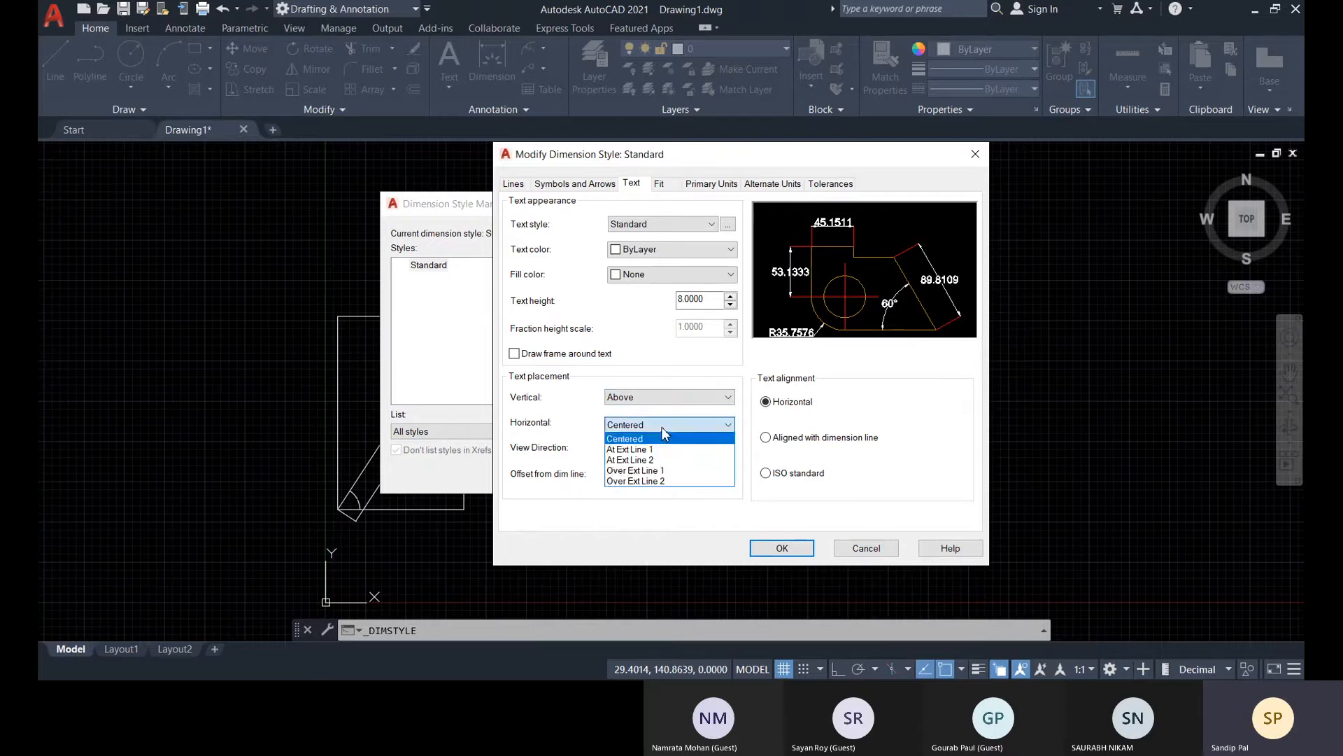
click(629, 450)
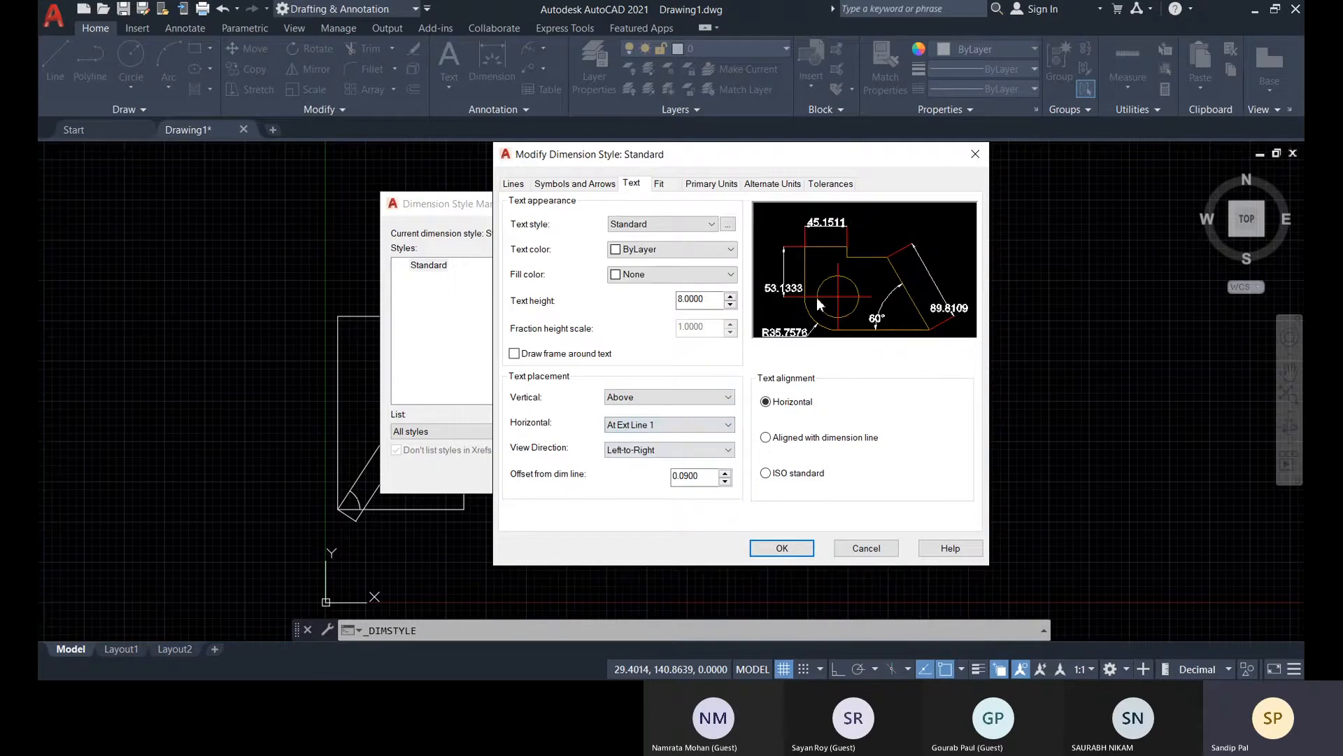
click(661, 425)
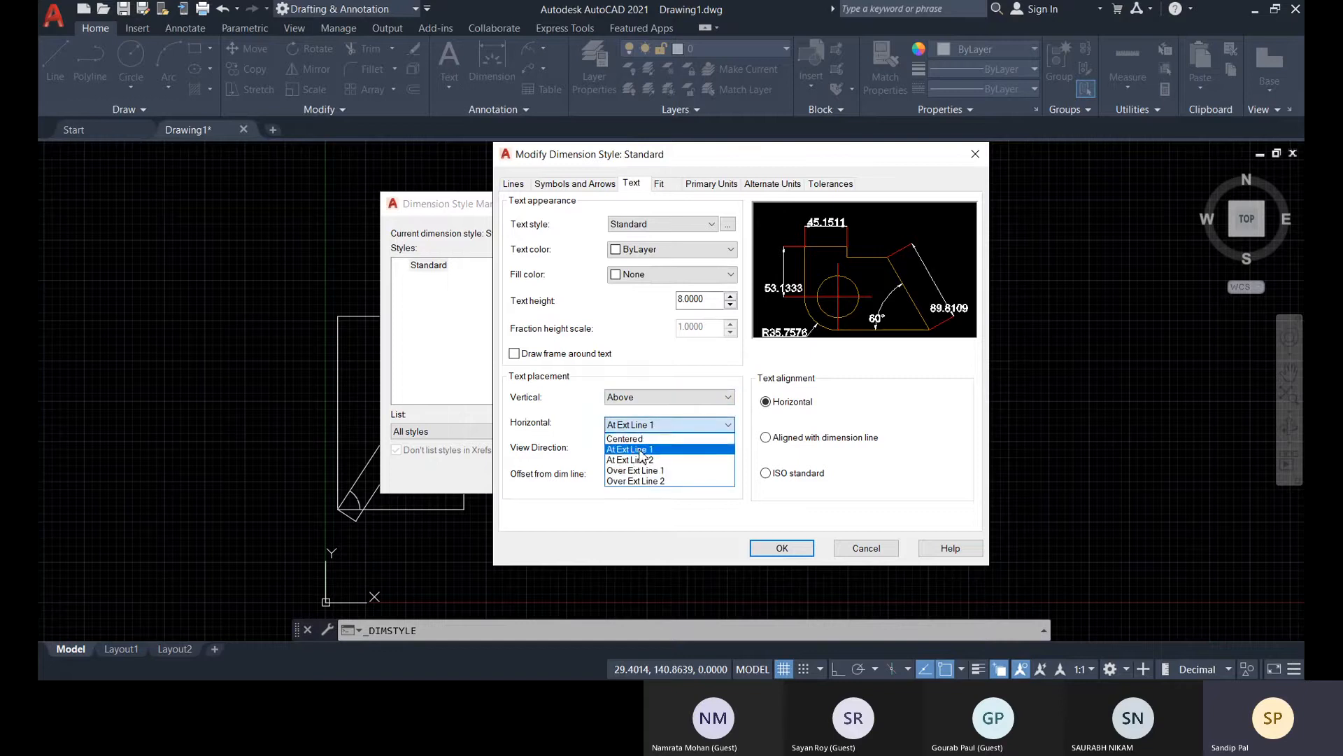
click(650, 471)
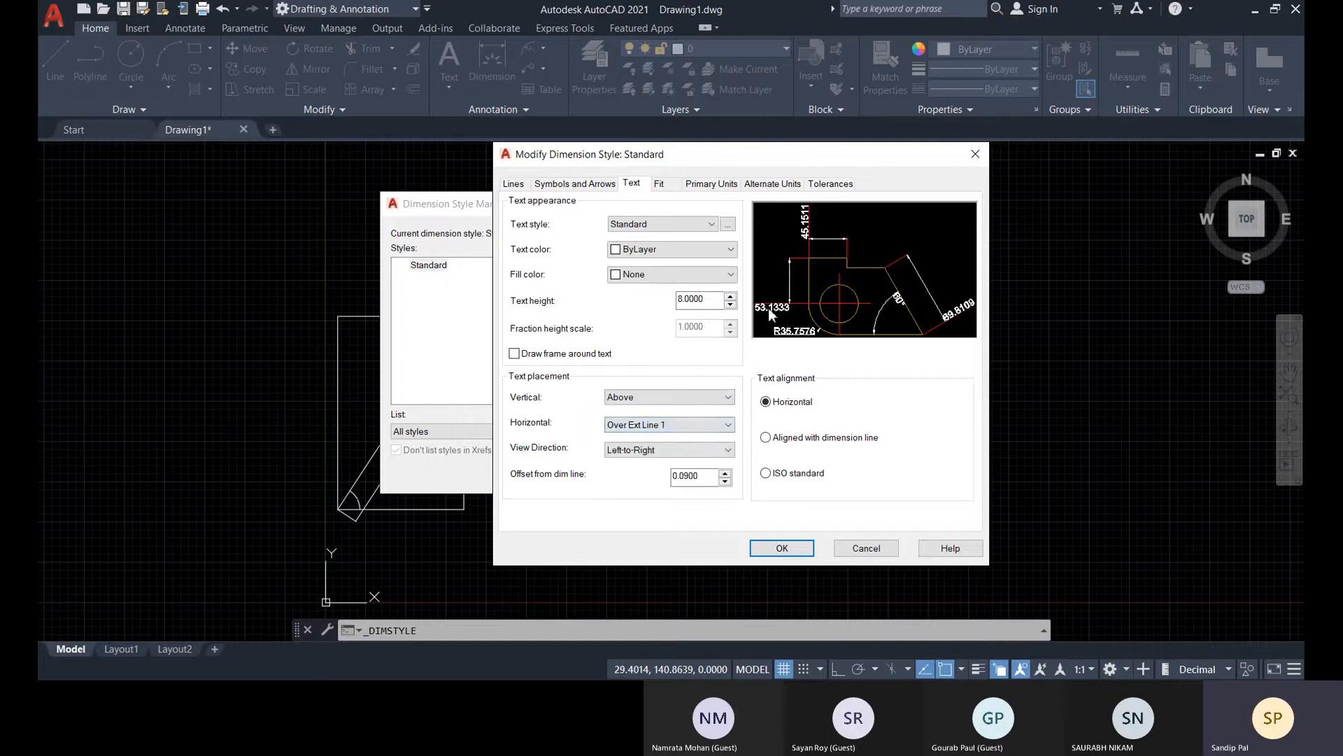
click(673, 425)
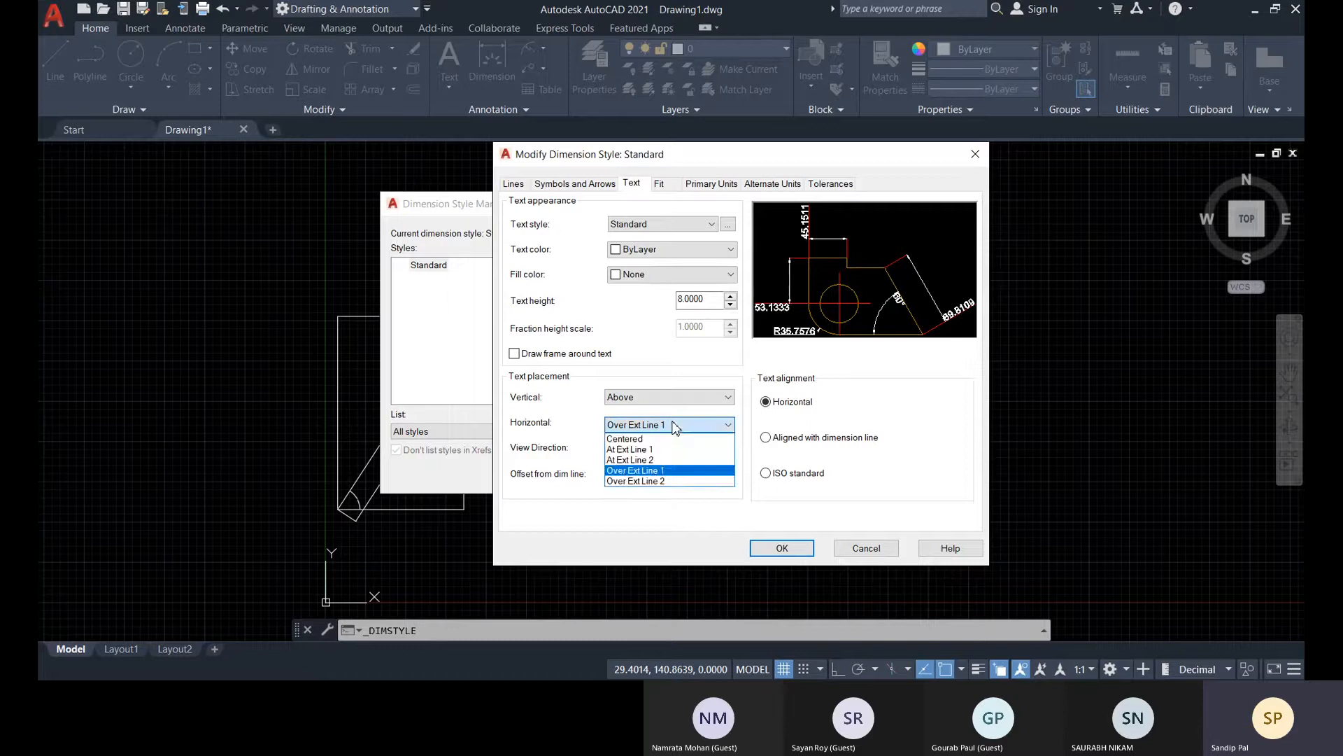
click(630, 439)
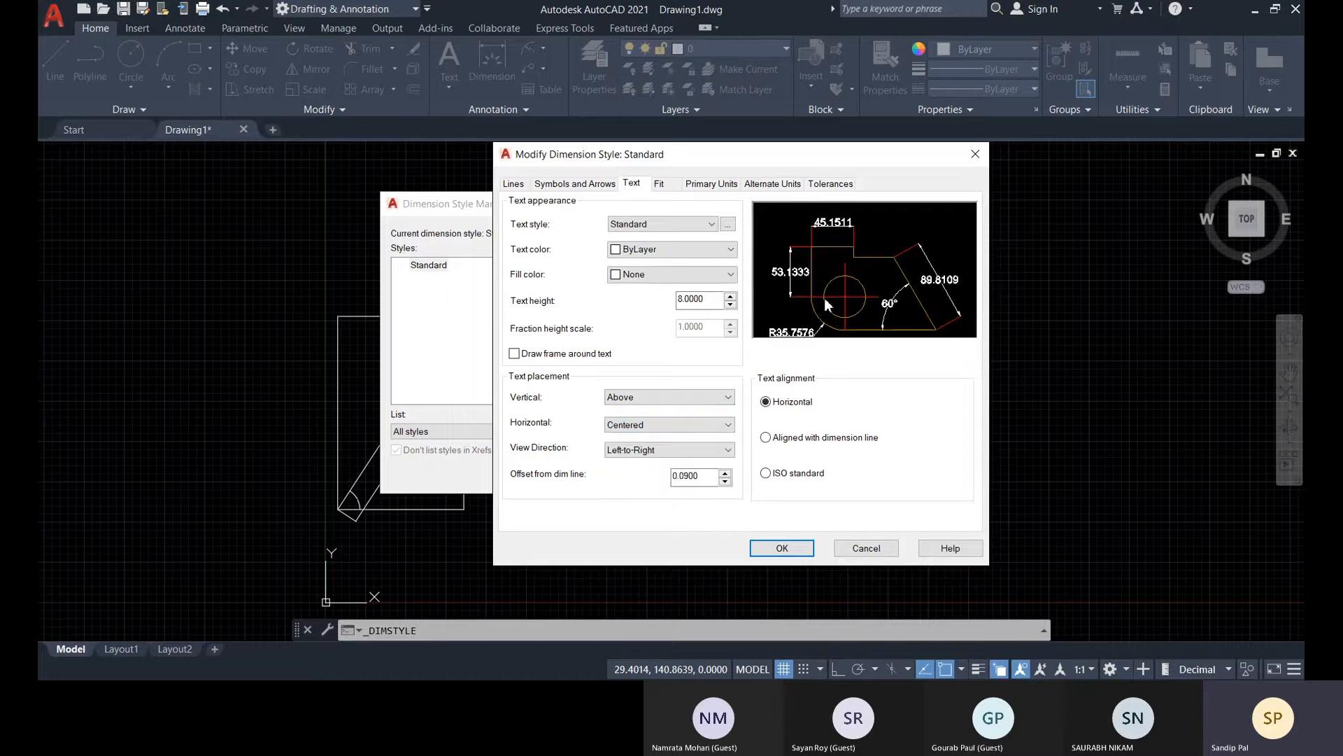
click(659, 397)
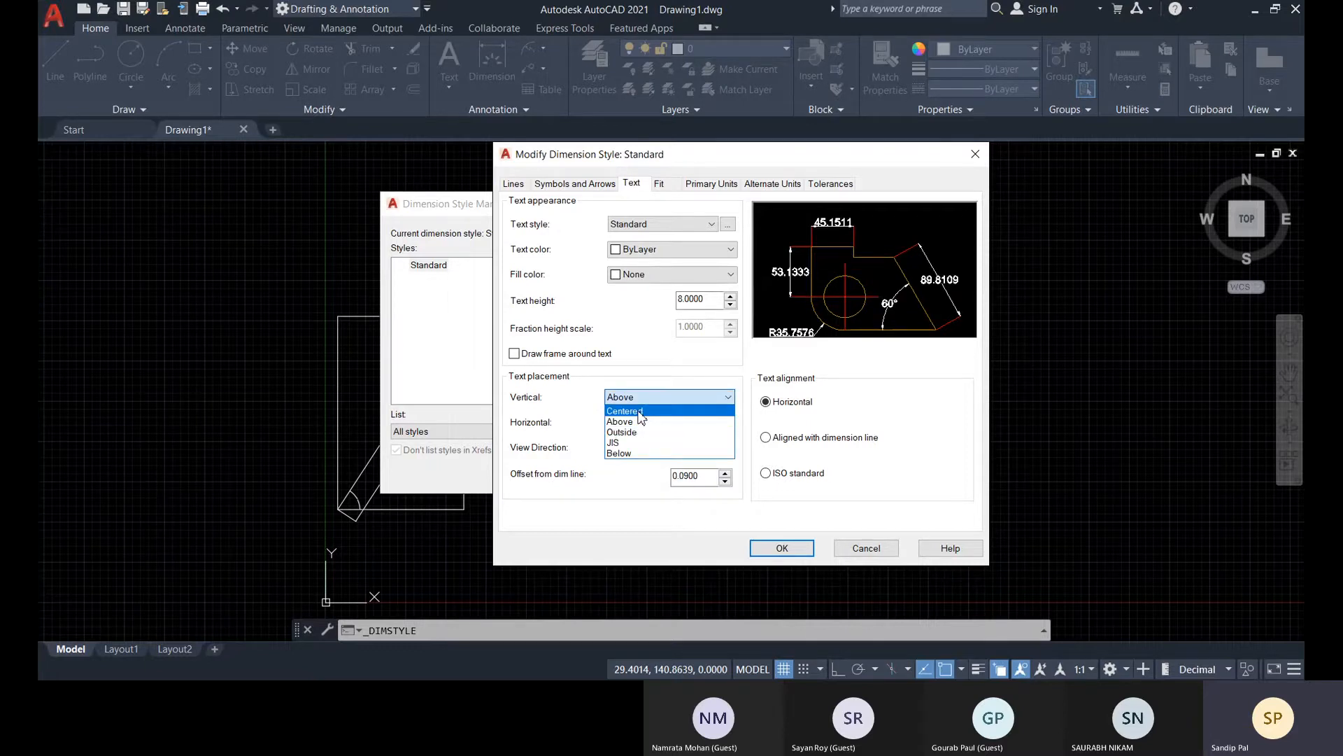
click(639, 411)
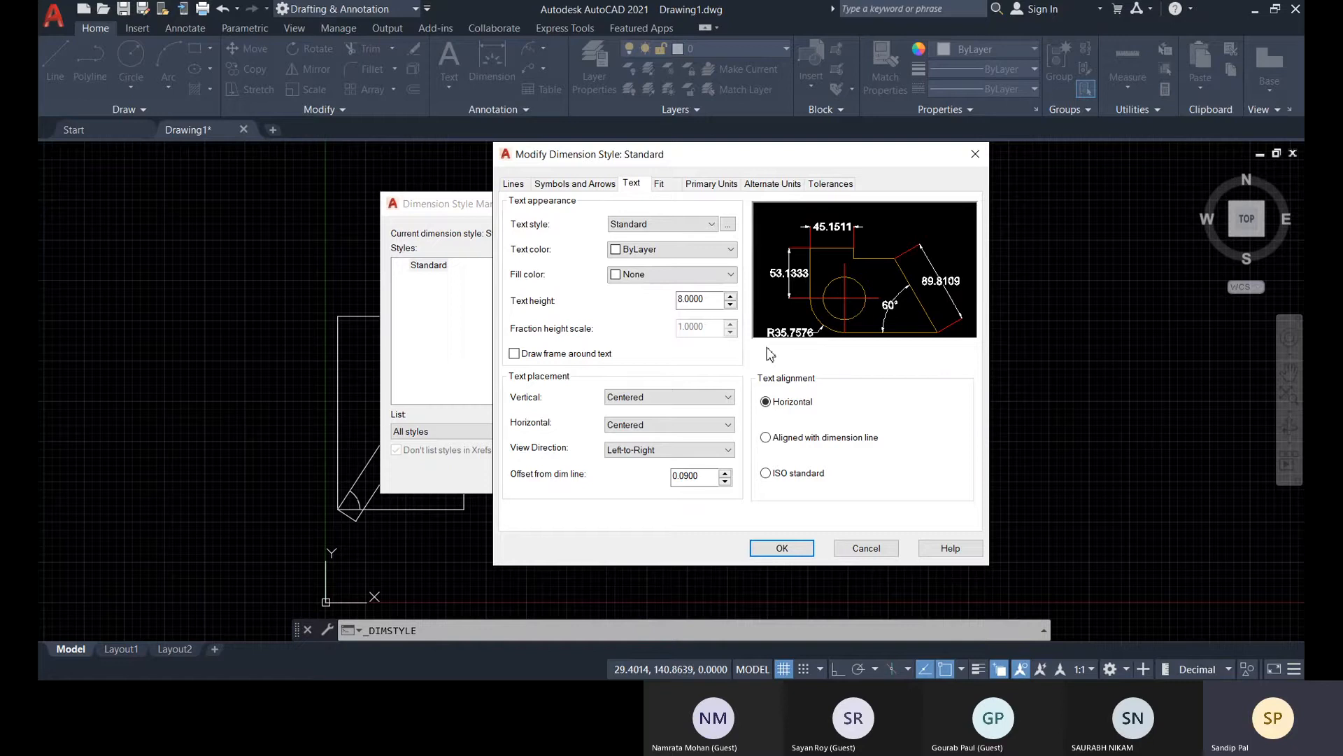
Compare the ISO standard, Aligned with dimension line and Horizontal text alignments, and set the alignment to ISO standard
click(768, 474)
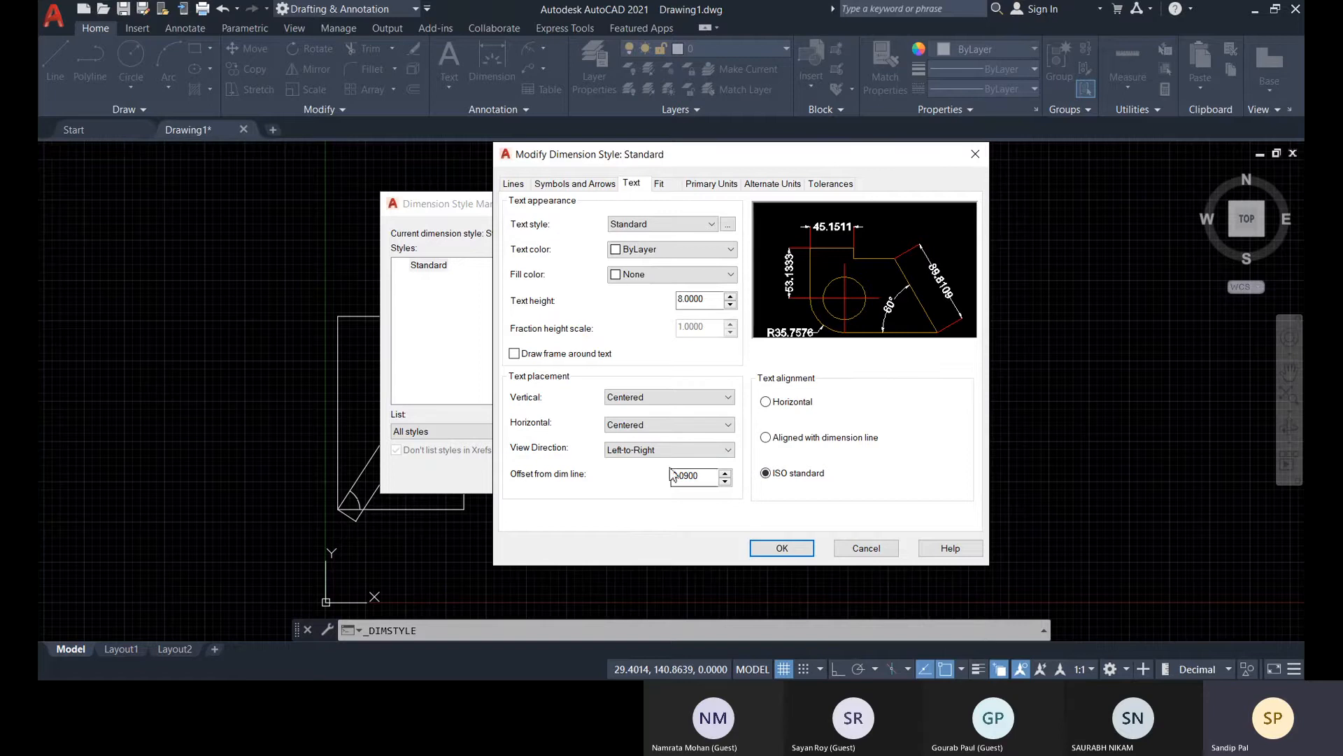
click(765, 437)
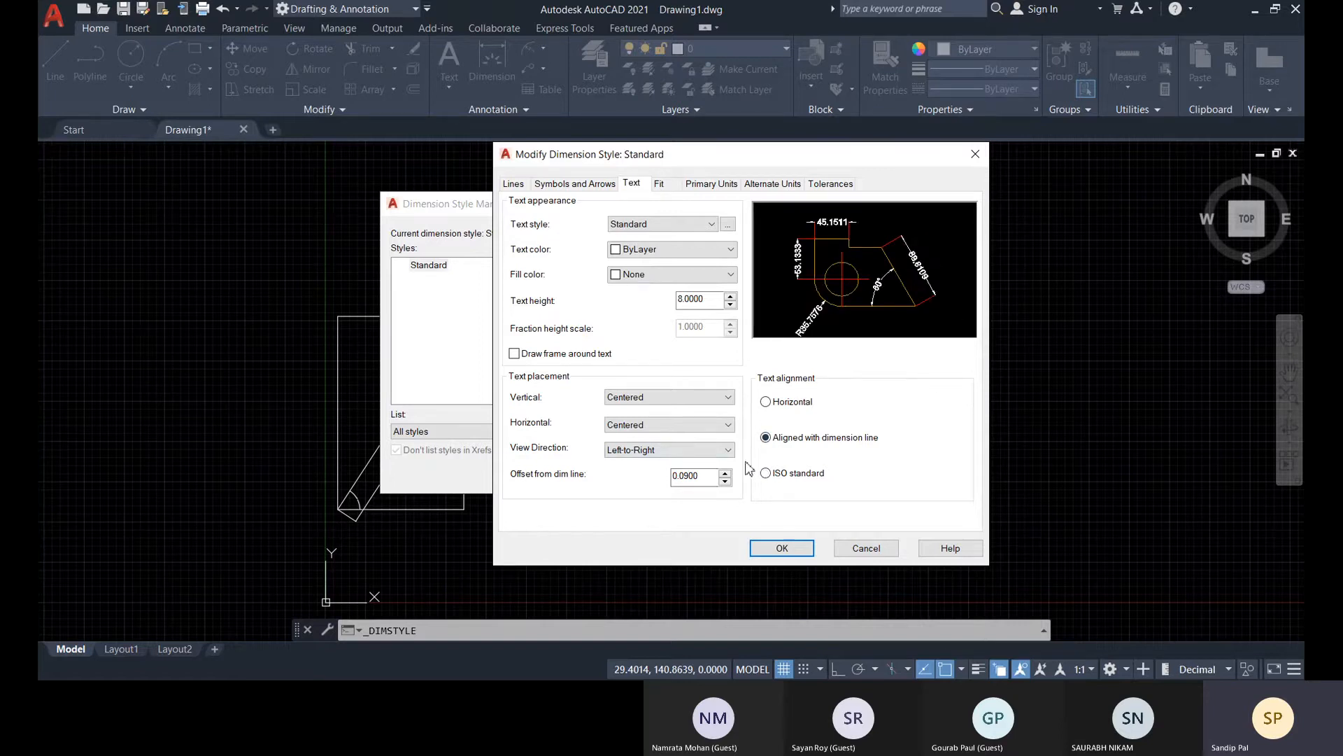
click(765, 401)
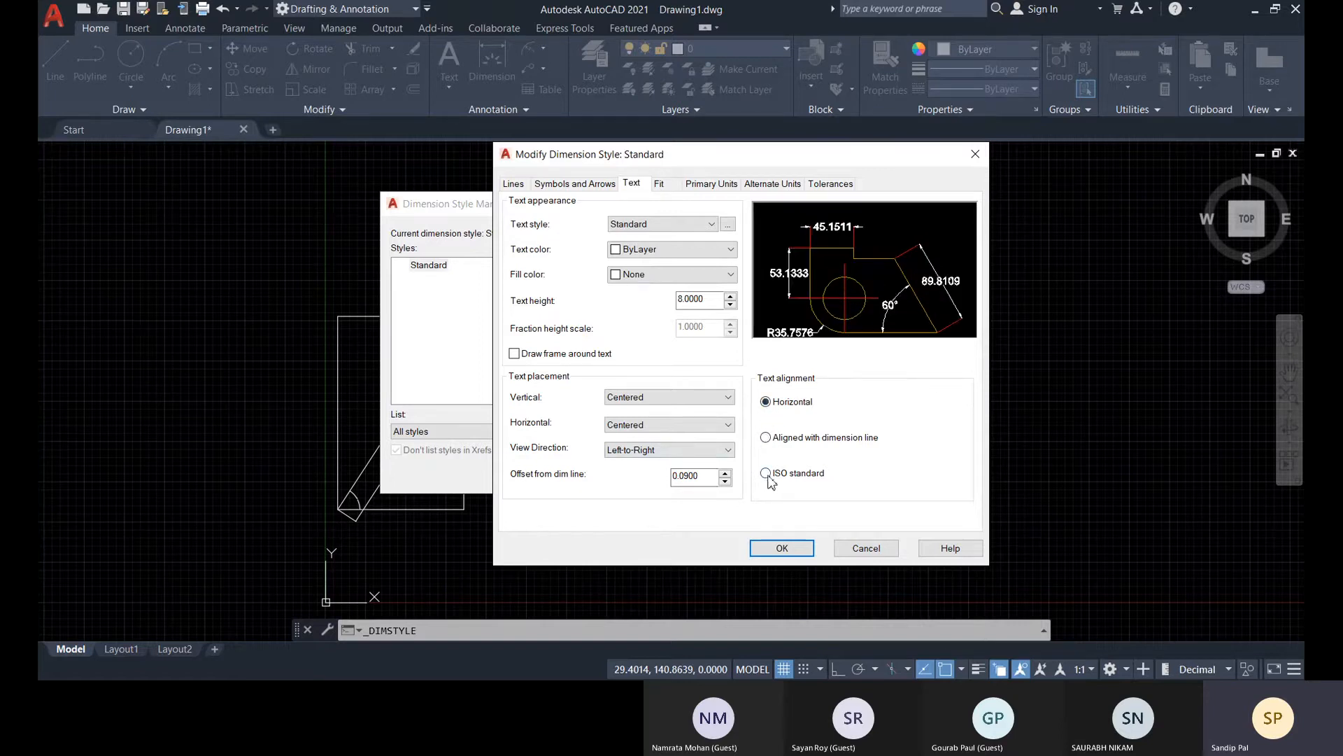
click(766, 473)
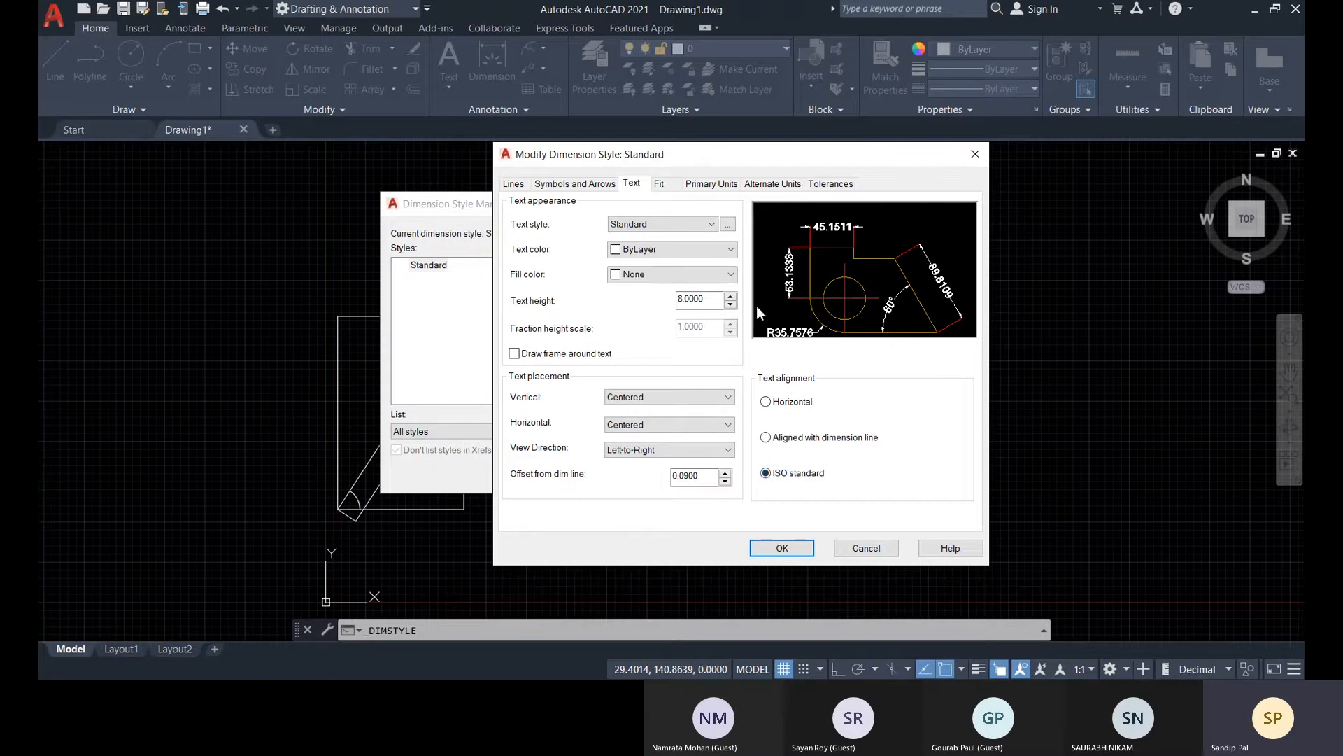
click(659, 184)
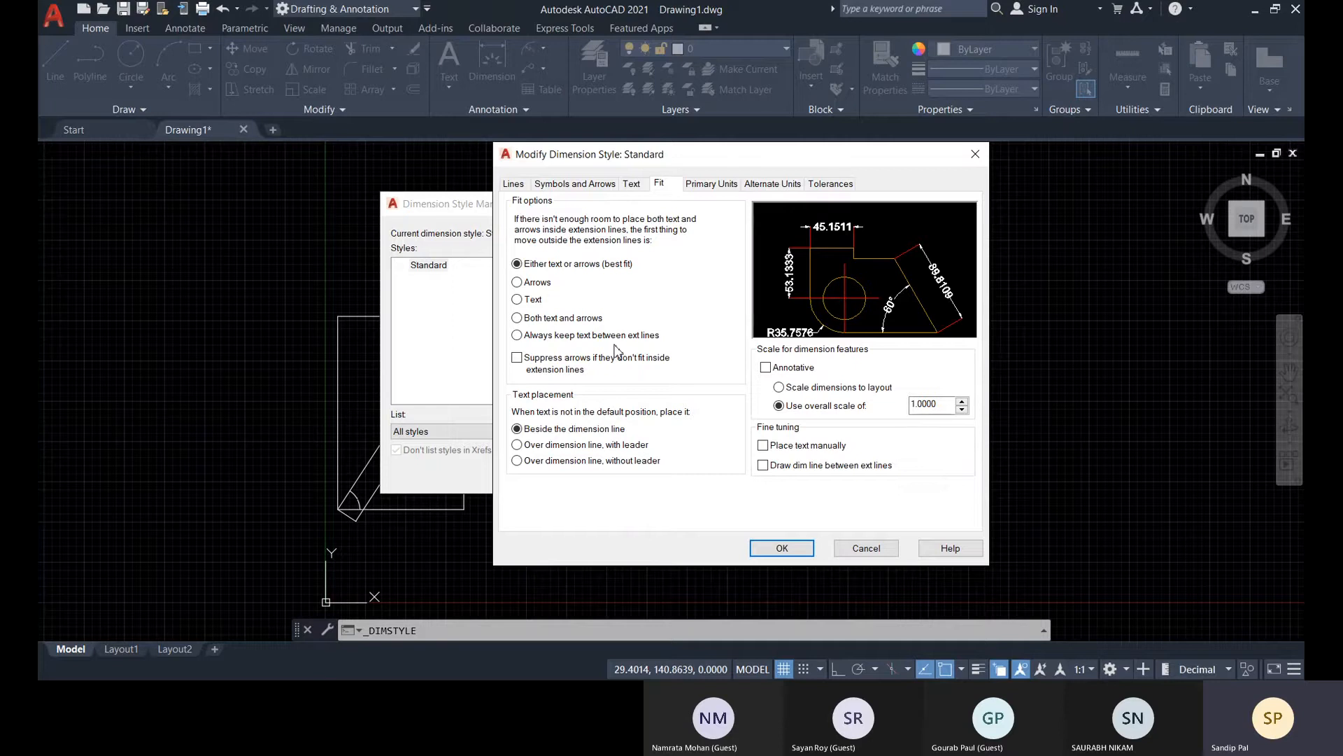
click(631, 184)
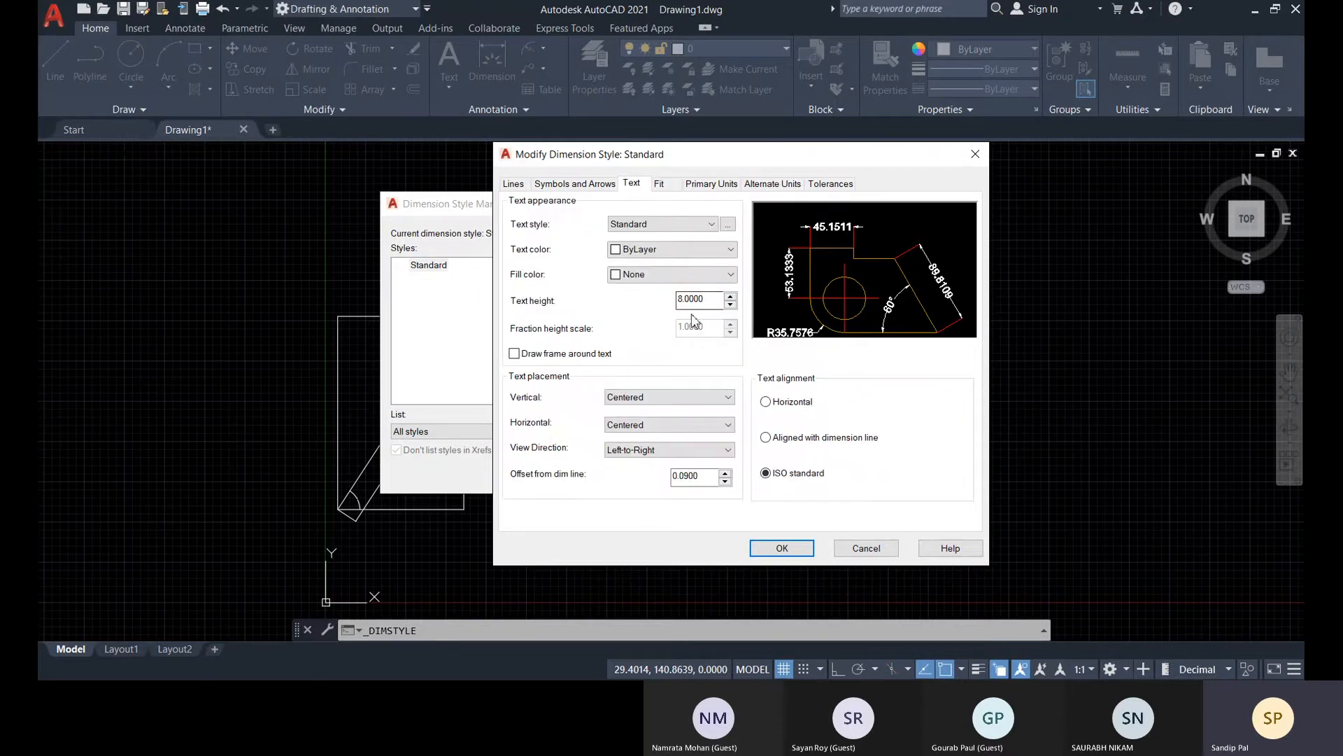
click(558, 189)
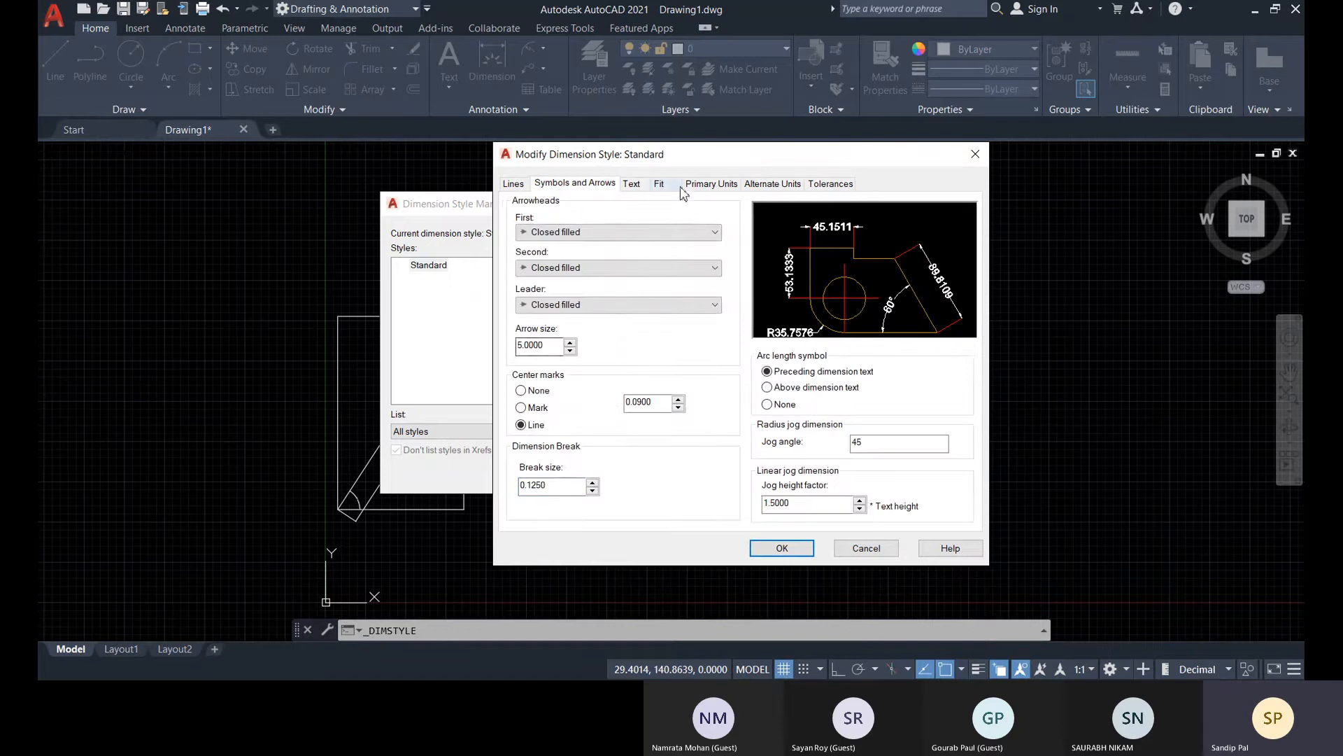
click(644, 186)
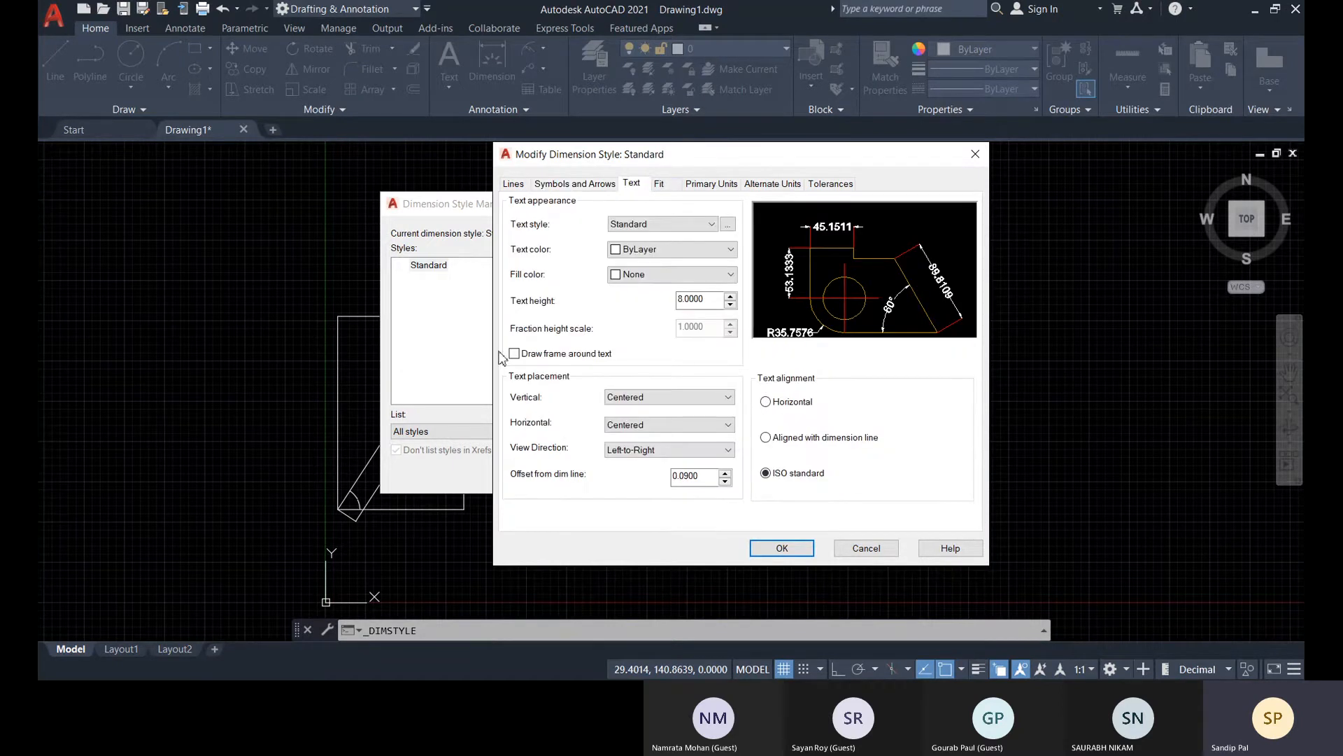
Set dimension text that is not in its default position to go over the dimension line, with leader
click(659, 184)
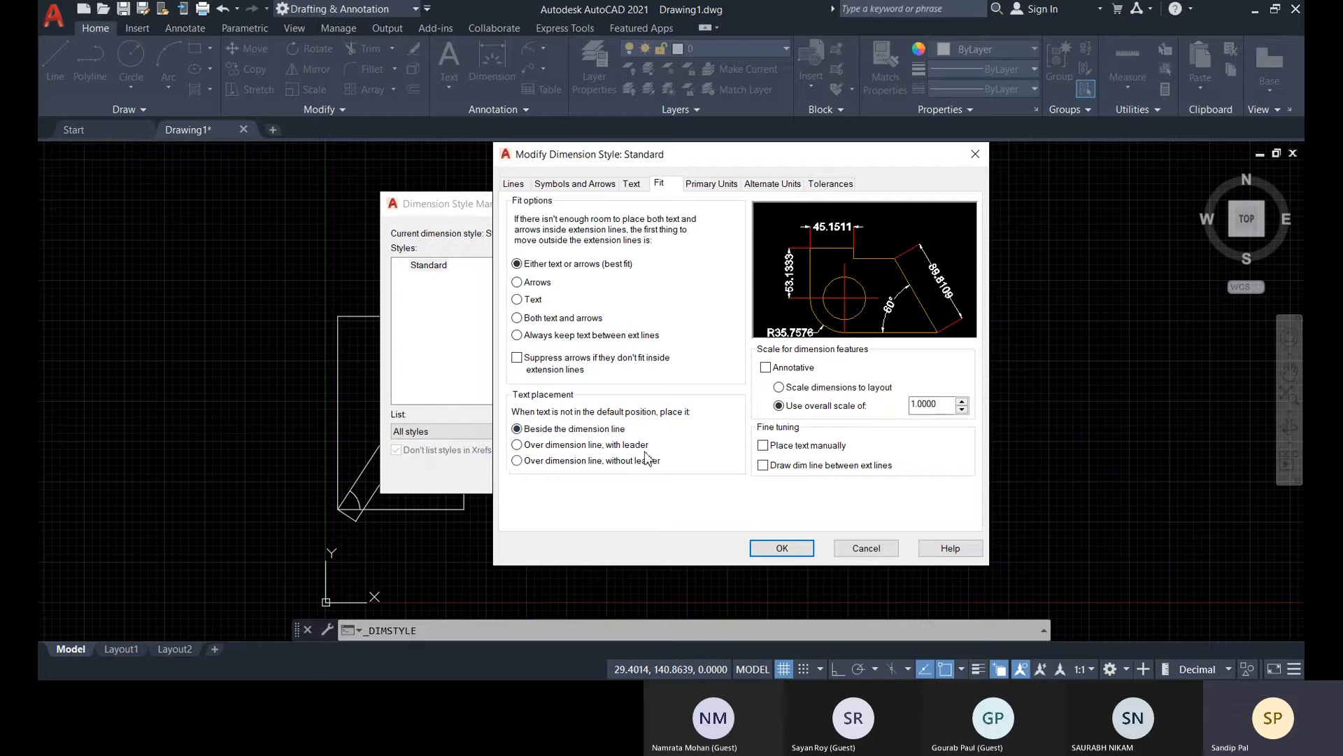
click(517, 445)
click(594, 186)
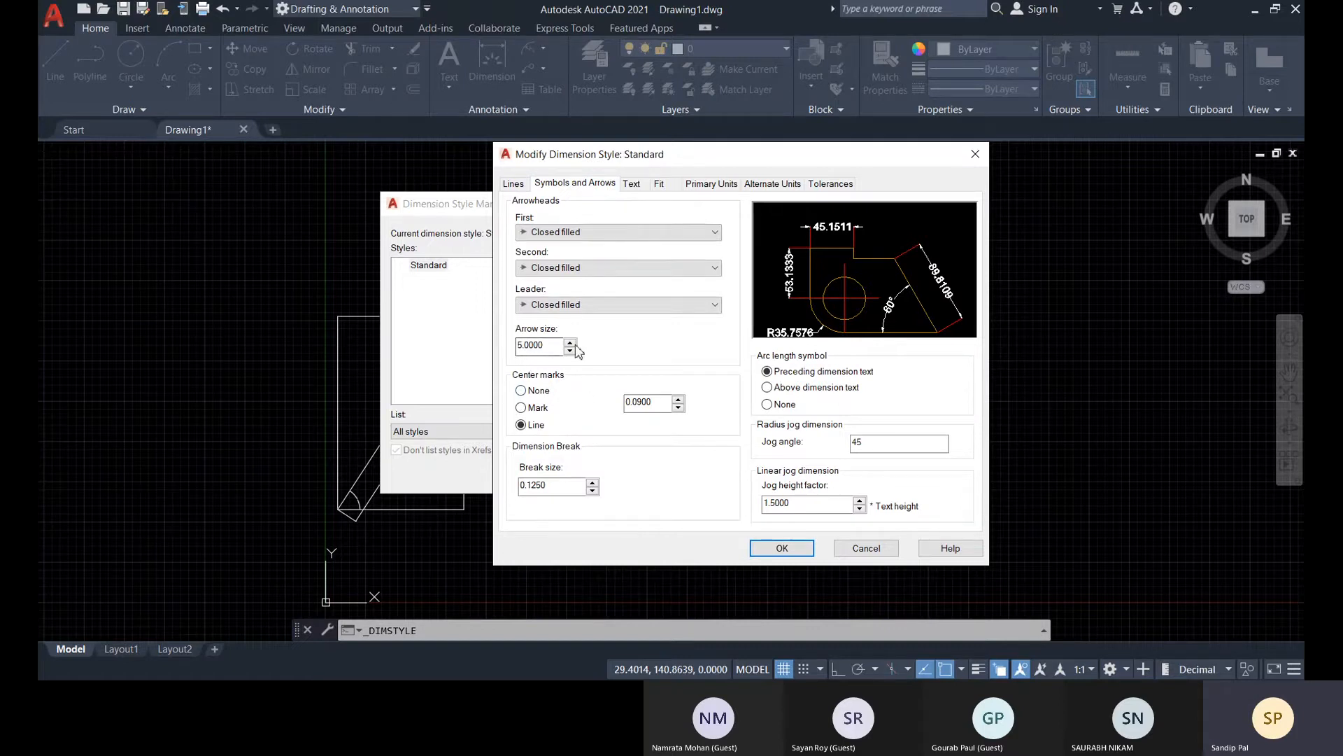
click(516, 185)
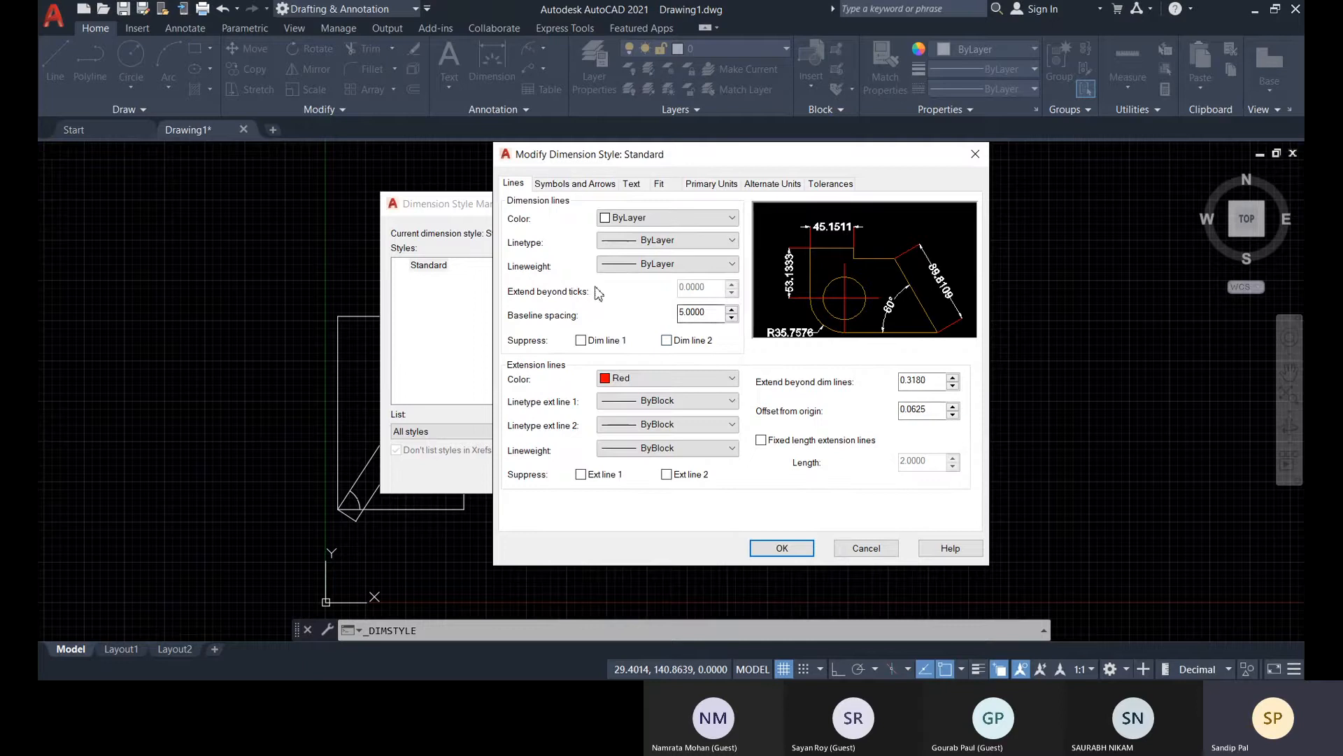
click(586, 184)
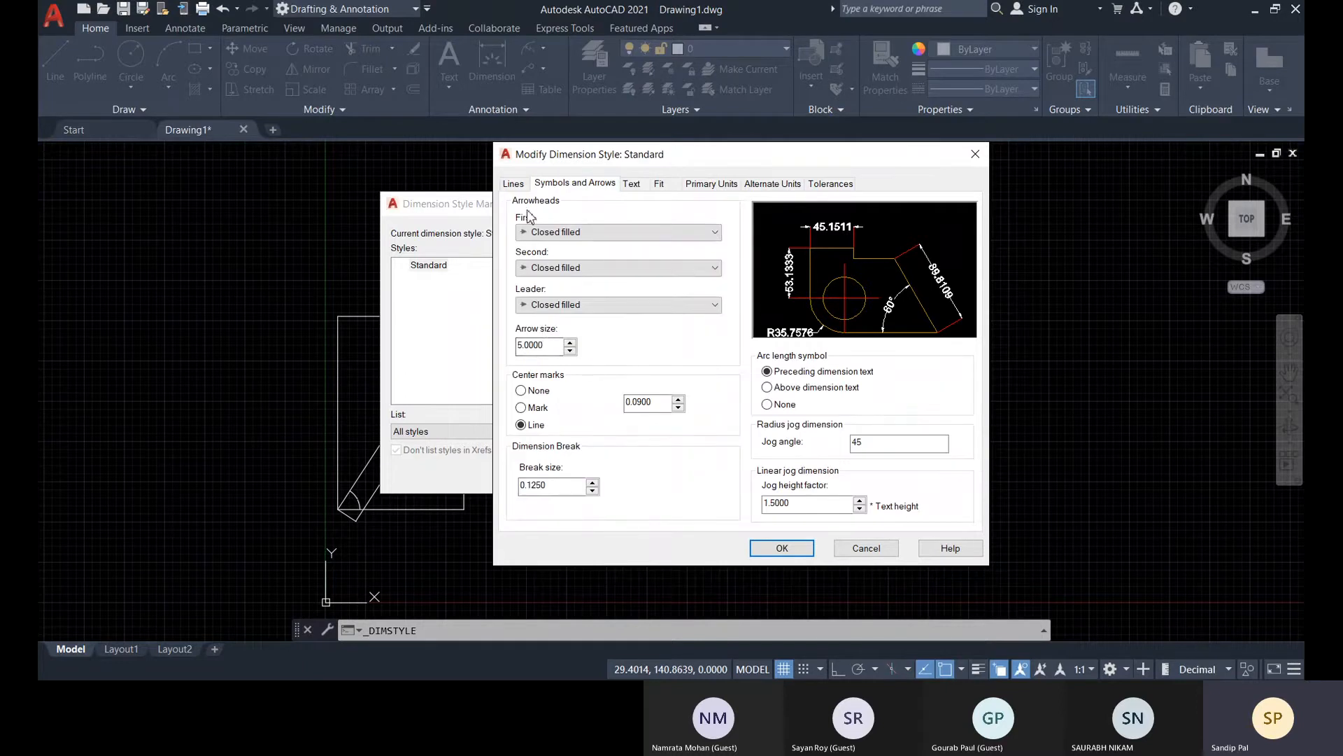
click(632, 185)
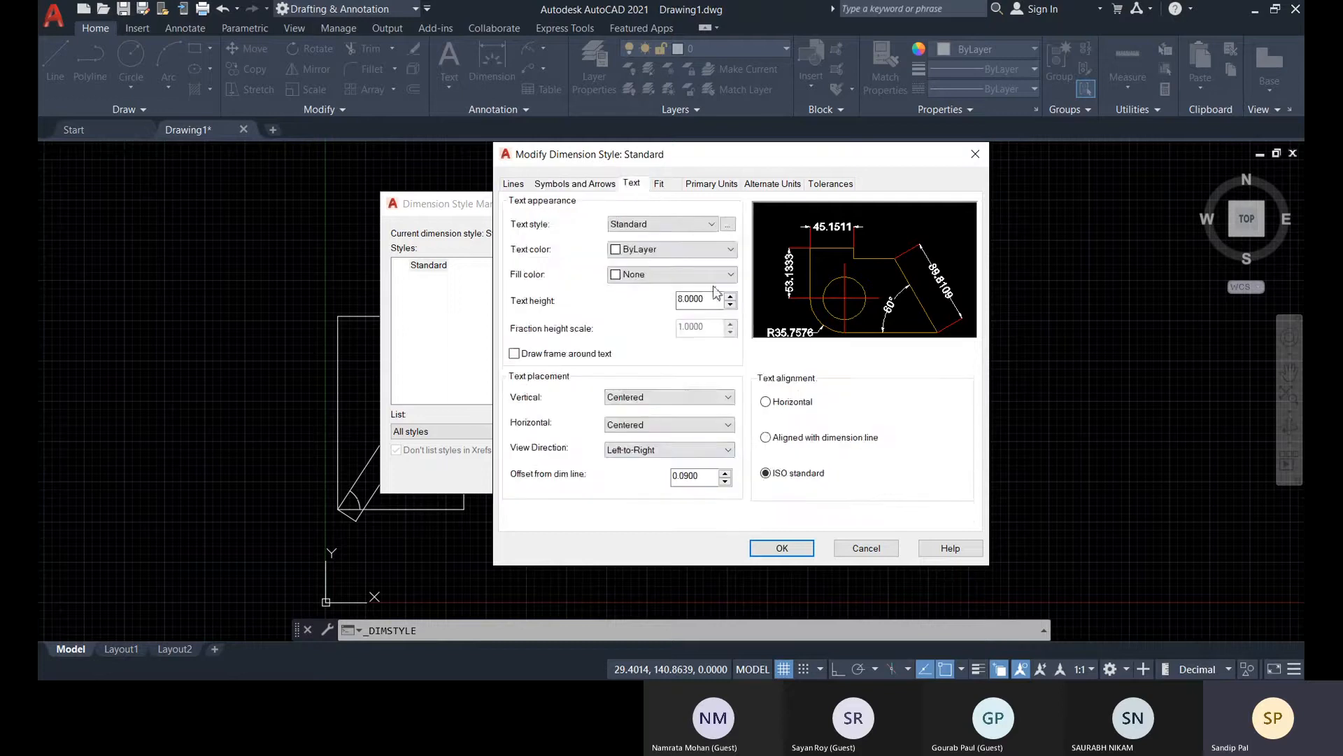
Try Annotative scaling for the Standard style's dimension features, and turn it off again
click(661, 185)
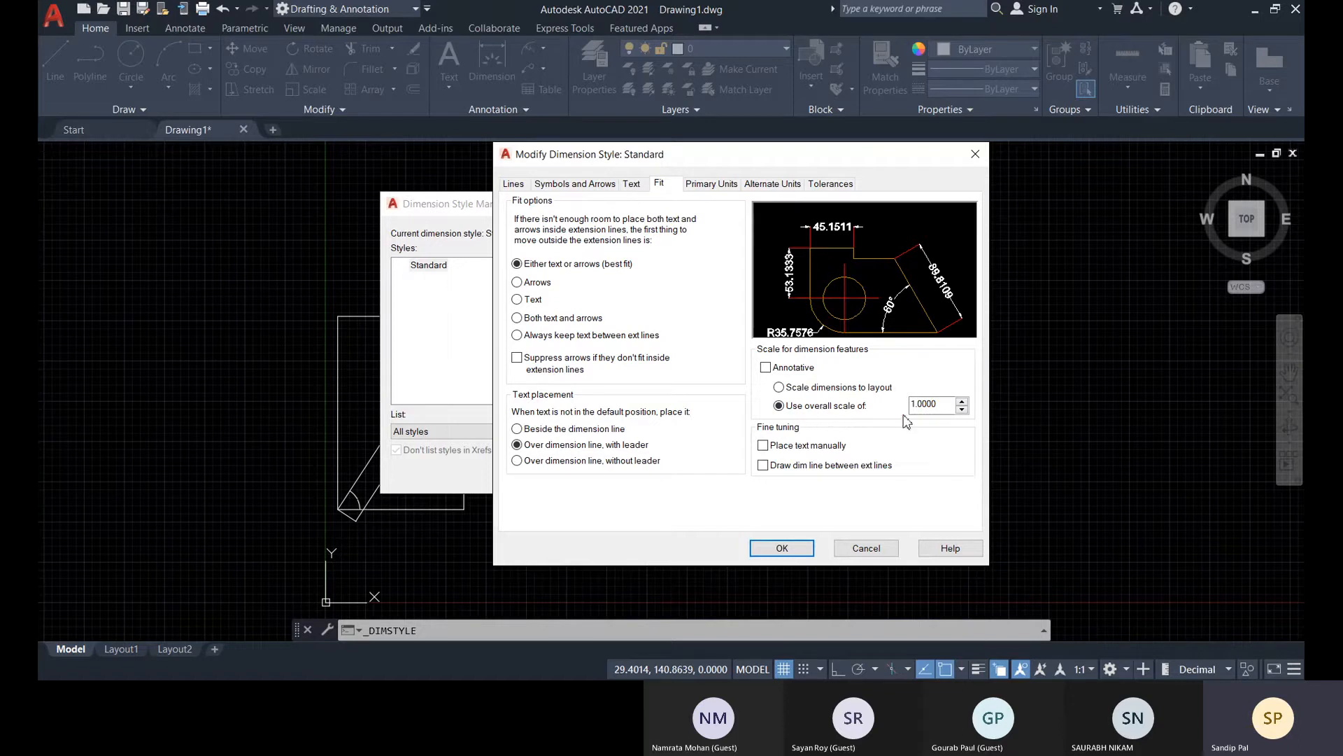
click(767, 369)
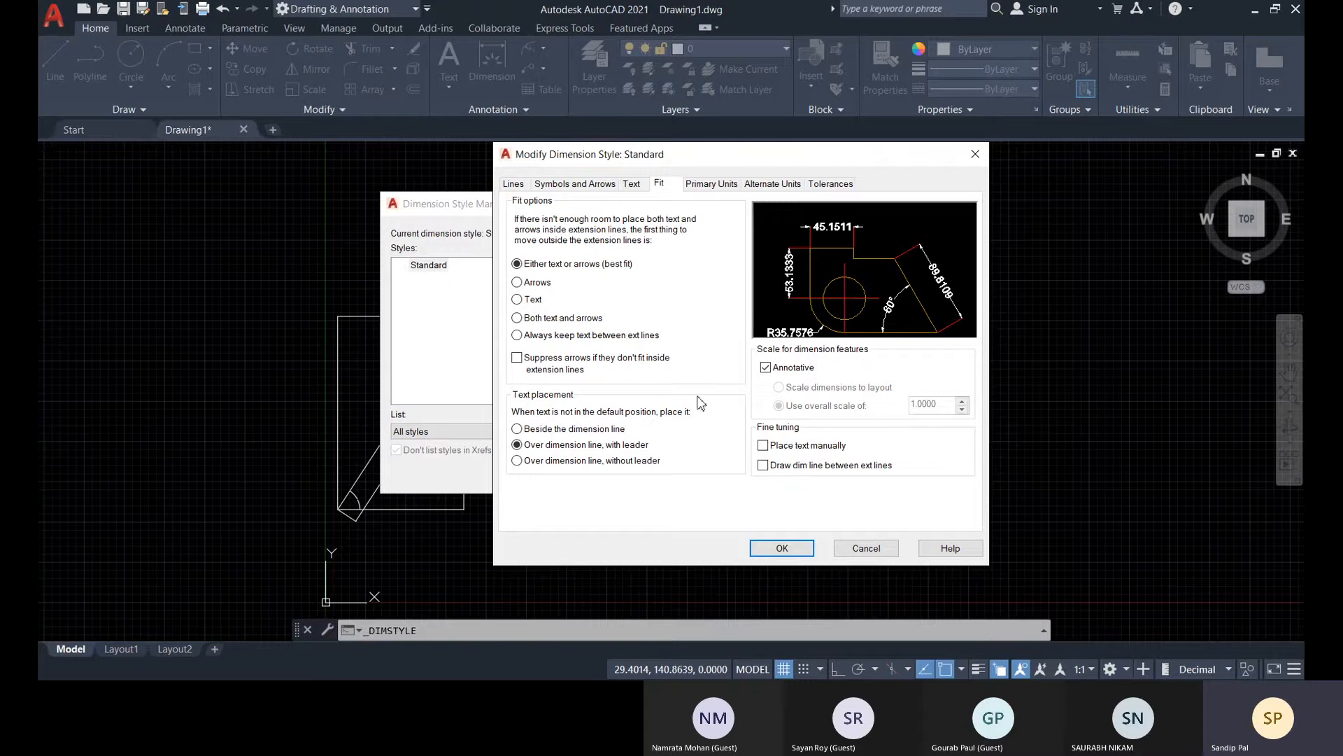
click(767, 369)
click(769, 373)
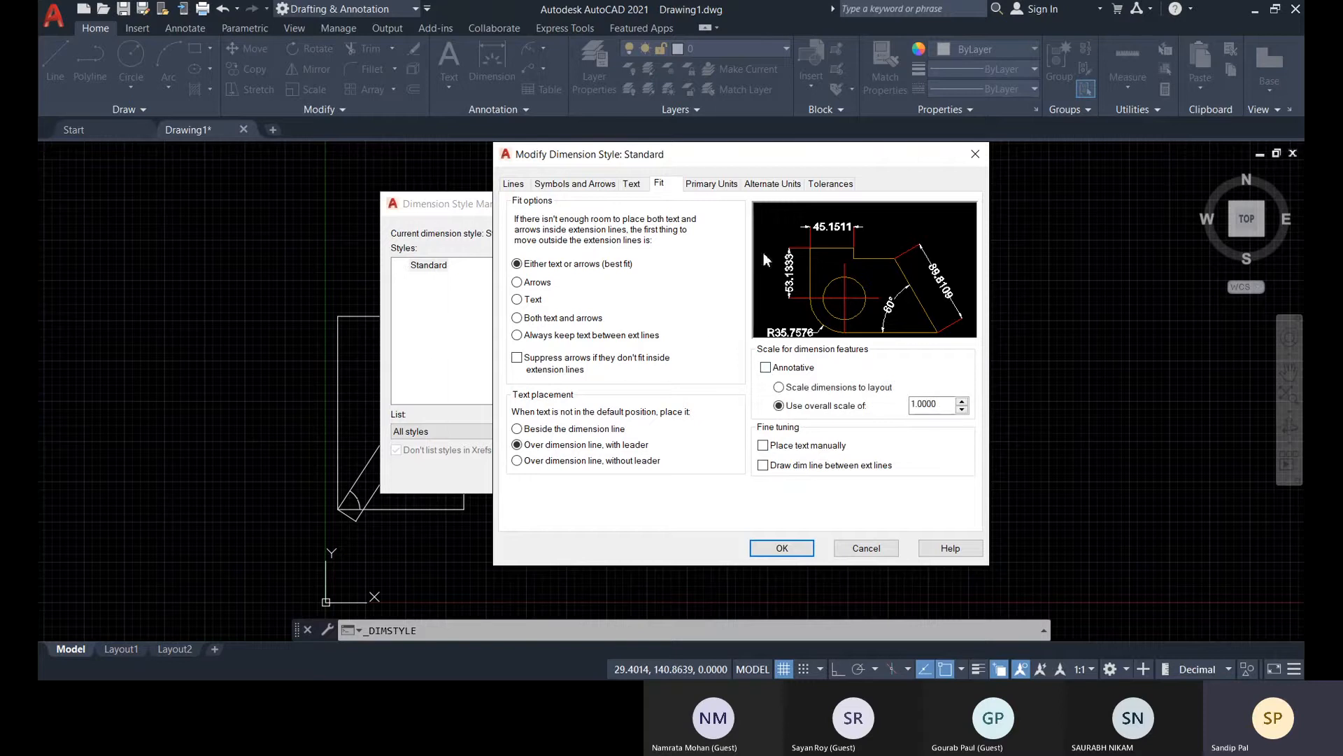
Try the suffix mm on the primary units' linear dimensions, and clear the suffix
click(720, 187)
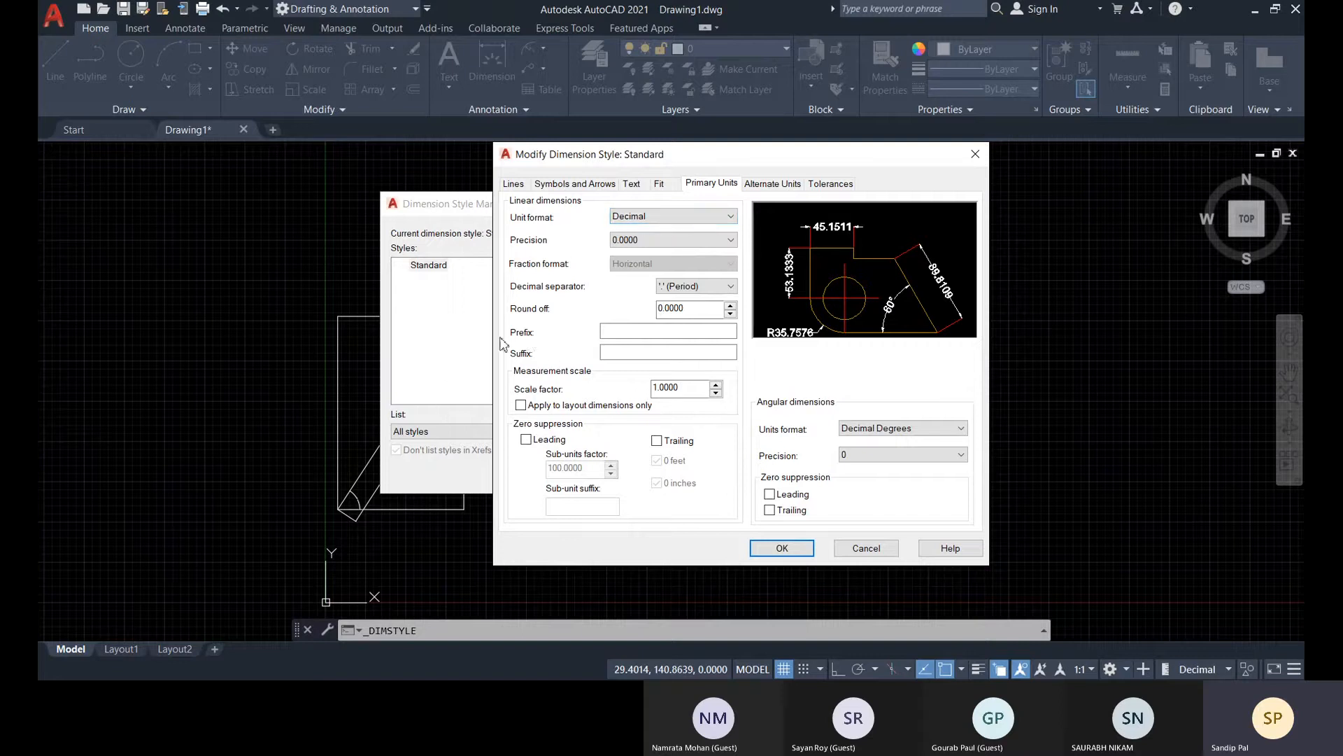
click(612, 334)
click(621, 354)
click(689, 309)
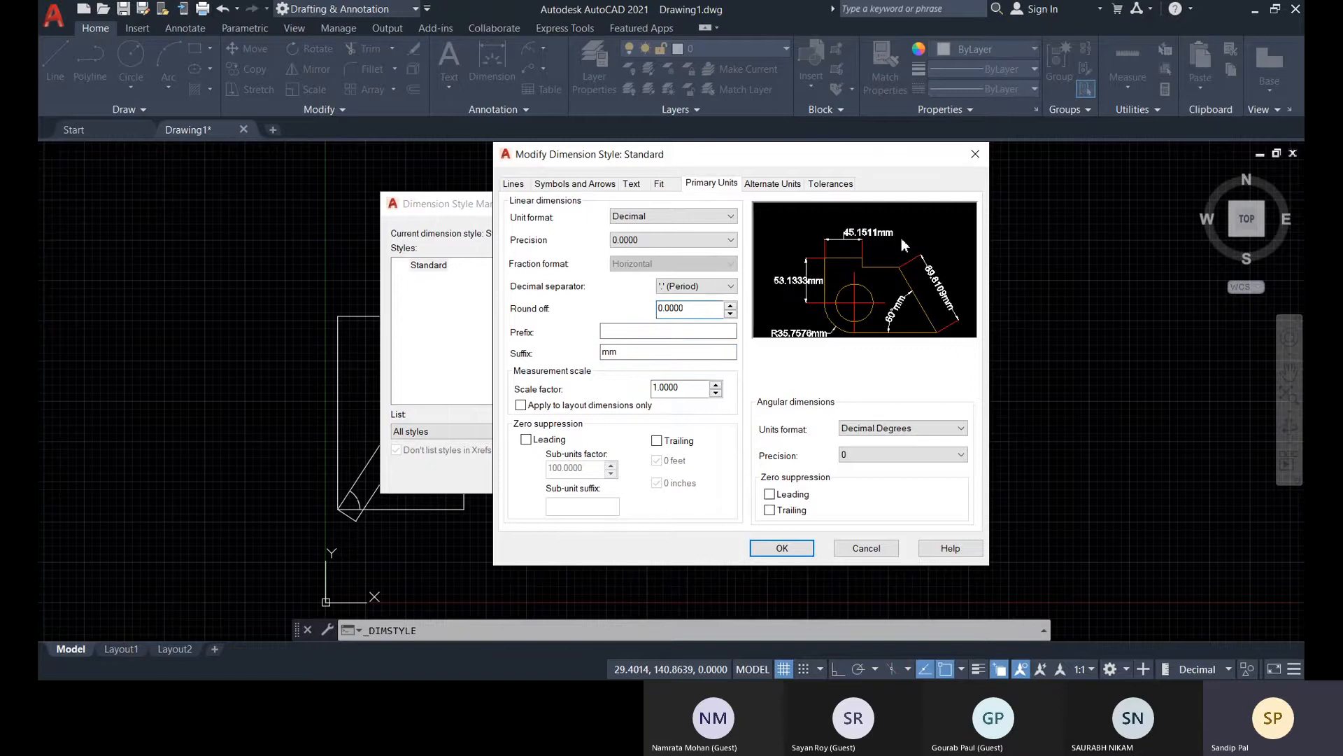
key(Tab)
key(Tab)
key(BackSpace)
Try displaying alternate units for the Standard style in the Architectural Stacked unit format
click(775, 184)
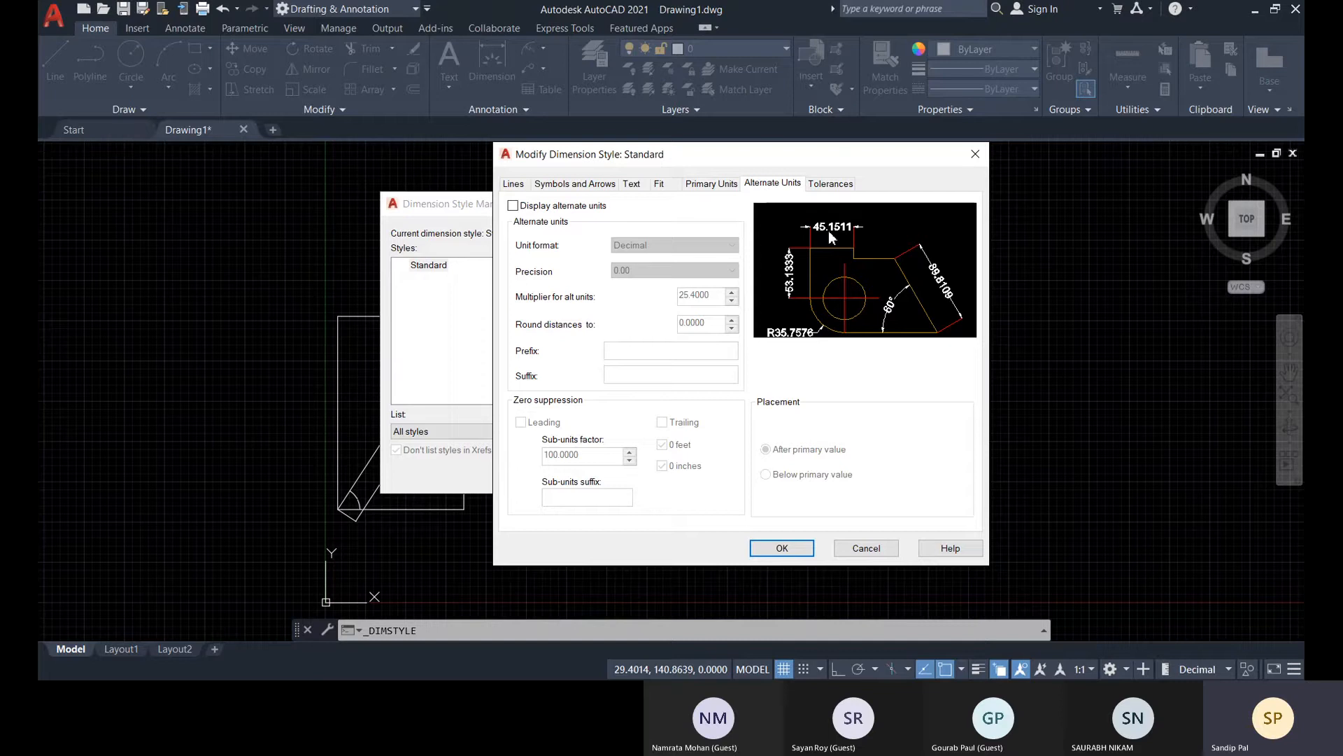
click(515, 208)
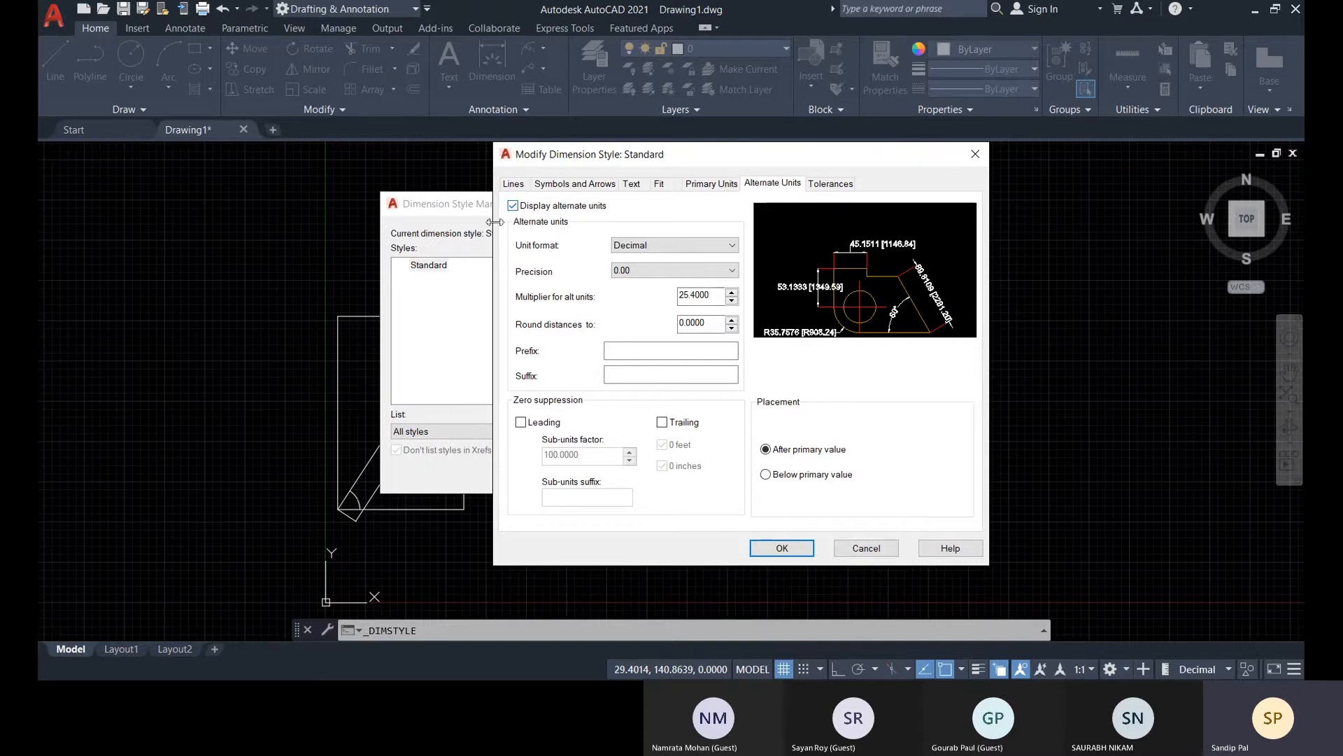
click(668, 245)
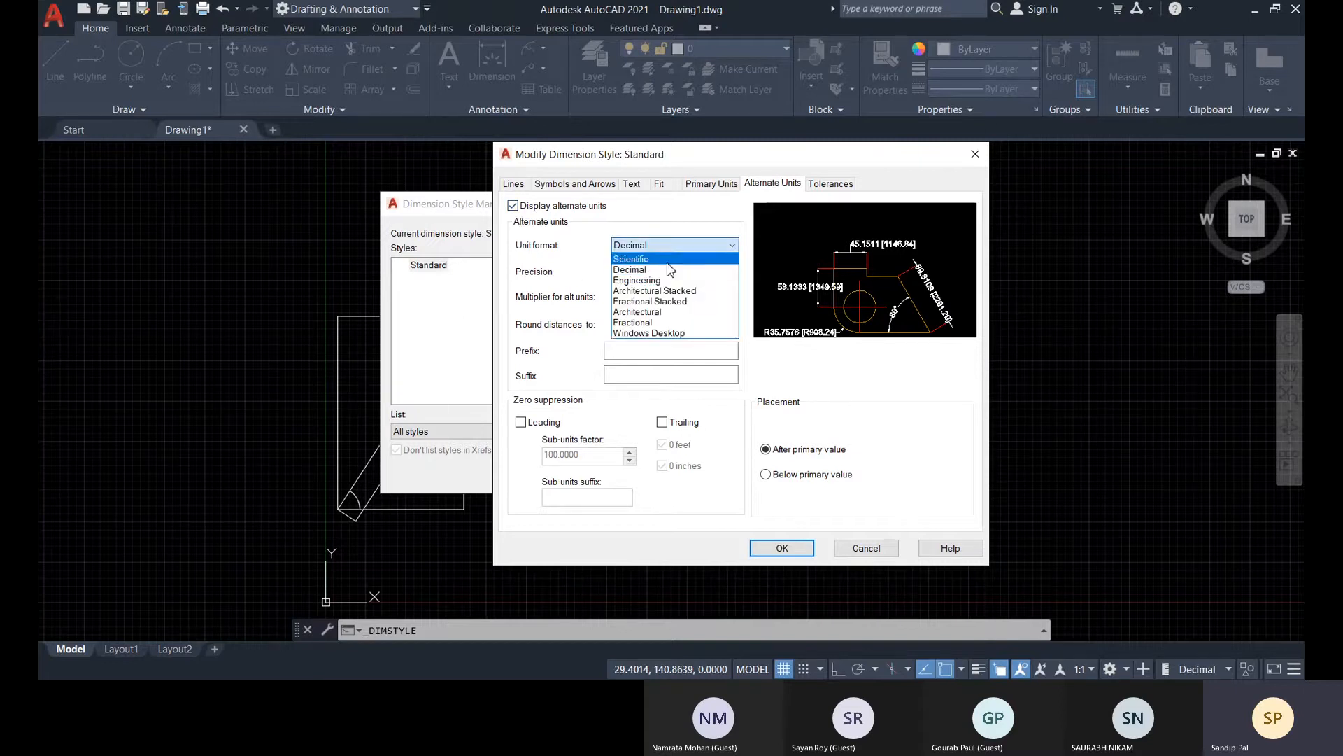
click(651, 291)
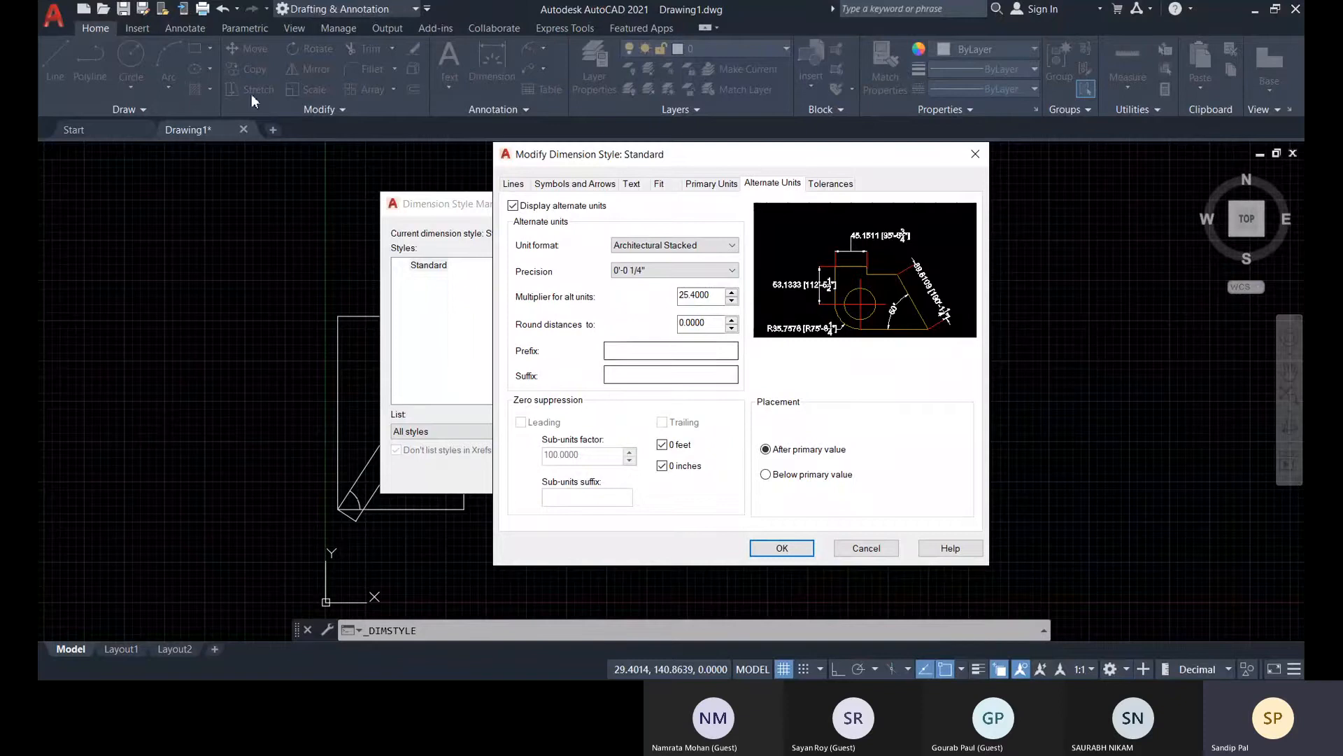
Review the tolerance methods available for the Standard dimension style, keeping the method None
click(818, 186)
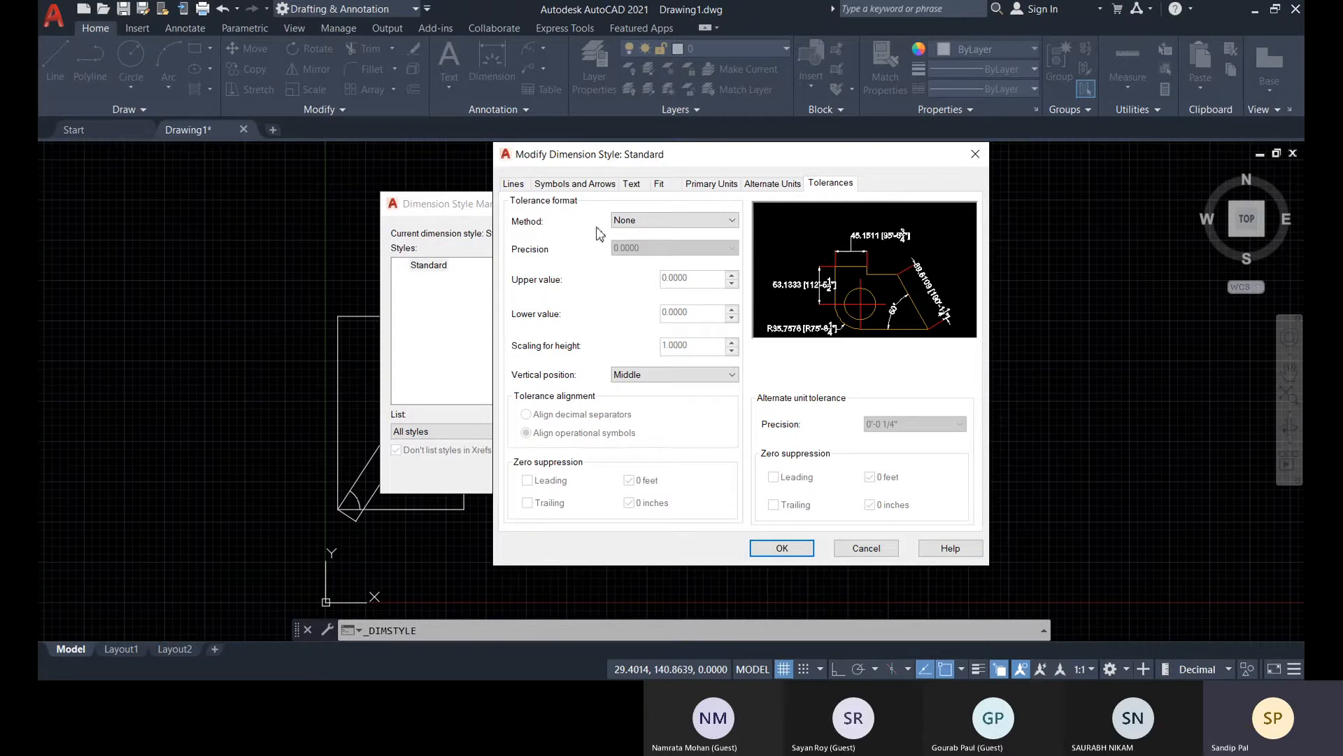
click(646, 221)
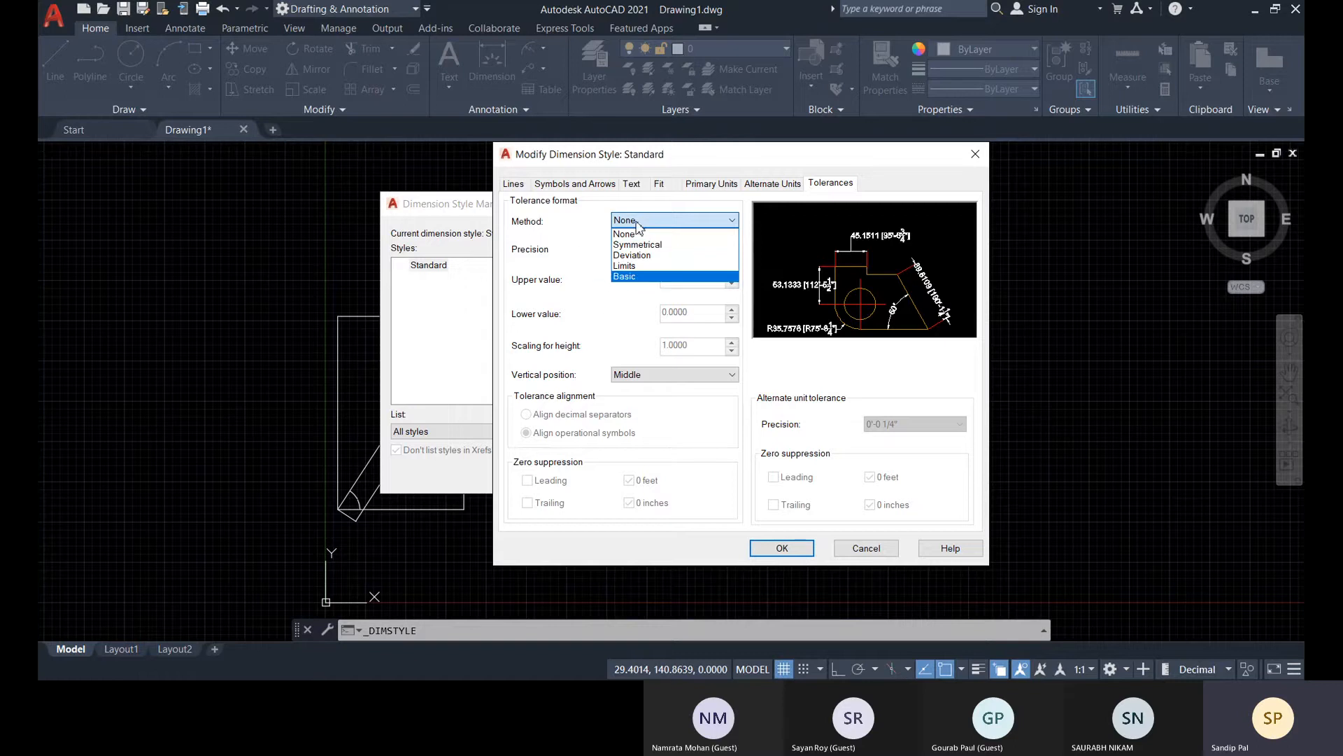
click(564, 255)
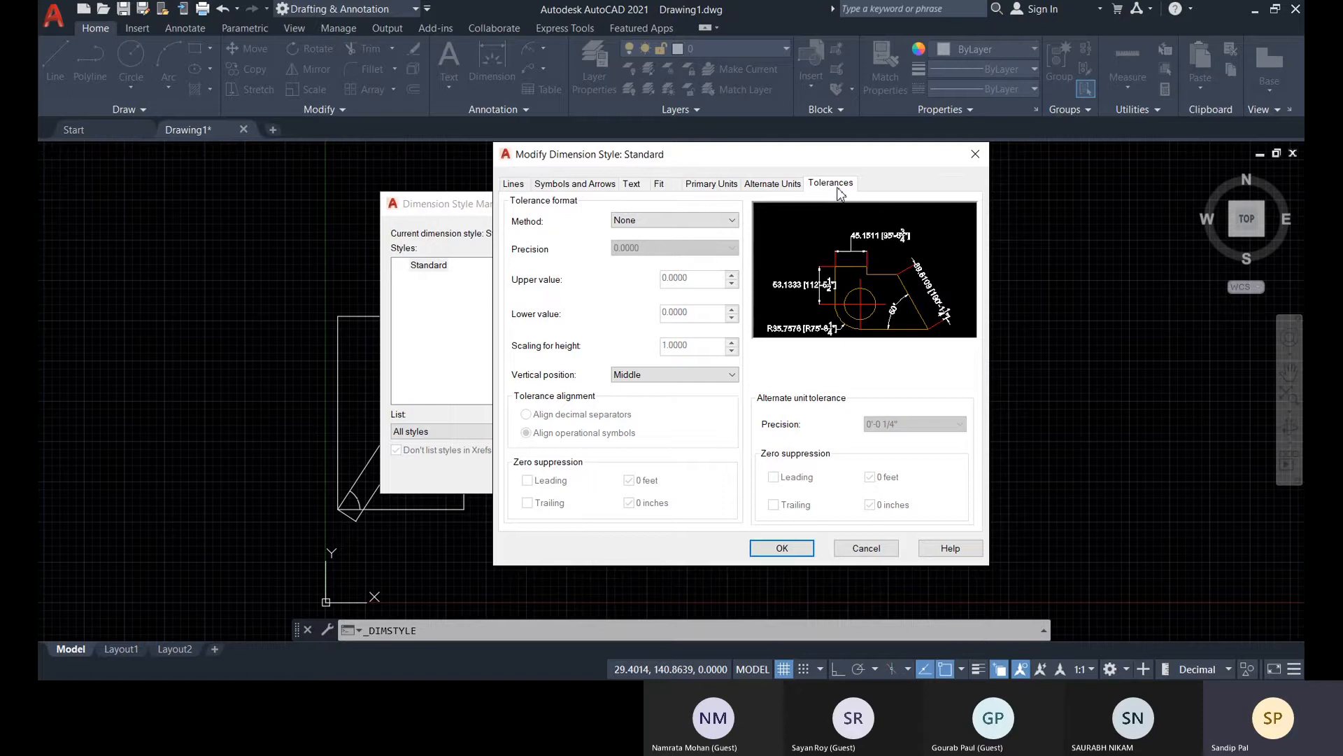
Turn off the display of alternate units in the Standard dimension style
click(513, 183)
click(771, 183)
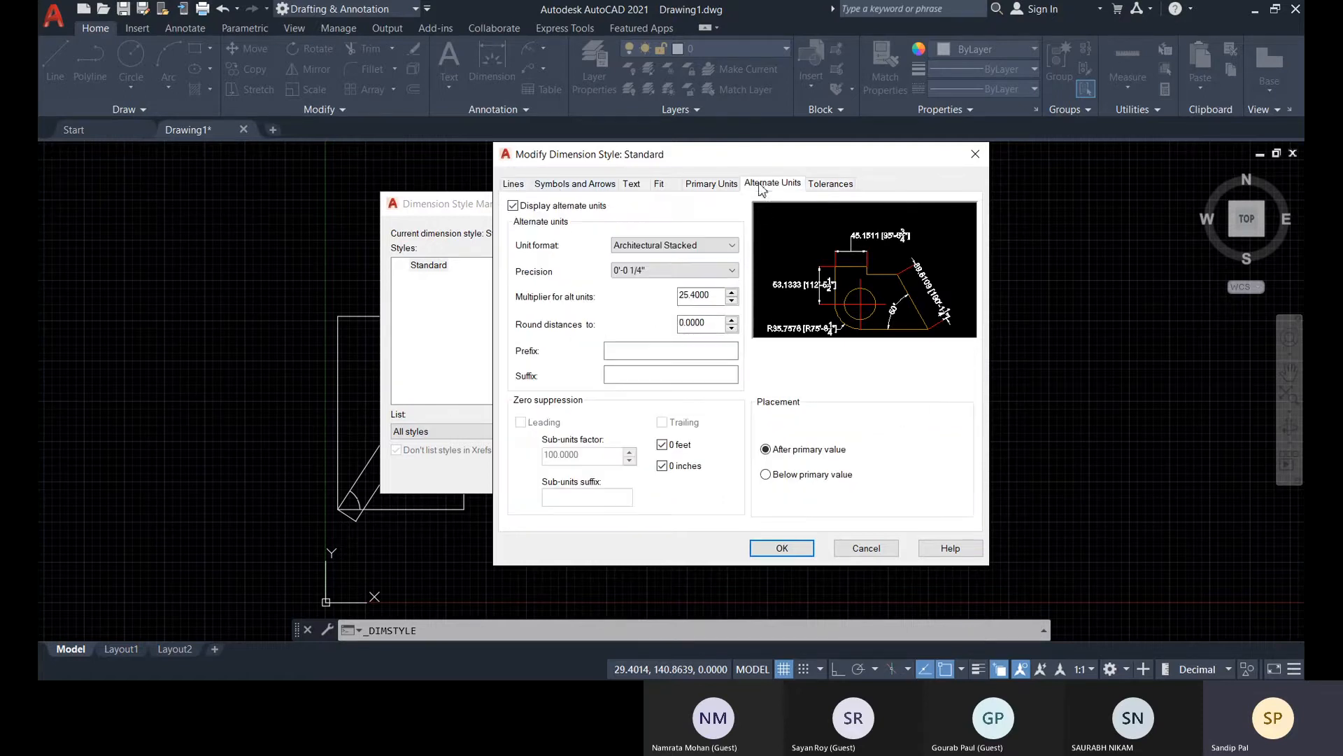
click(513, 205)
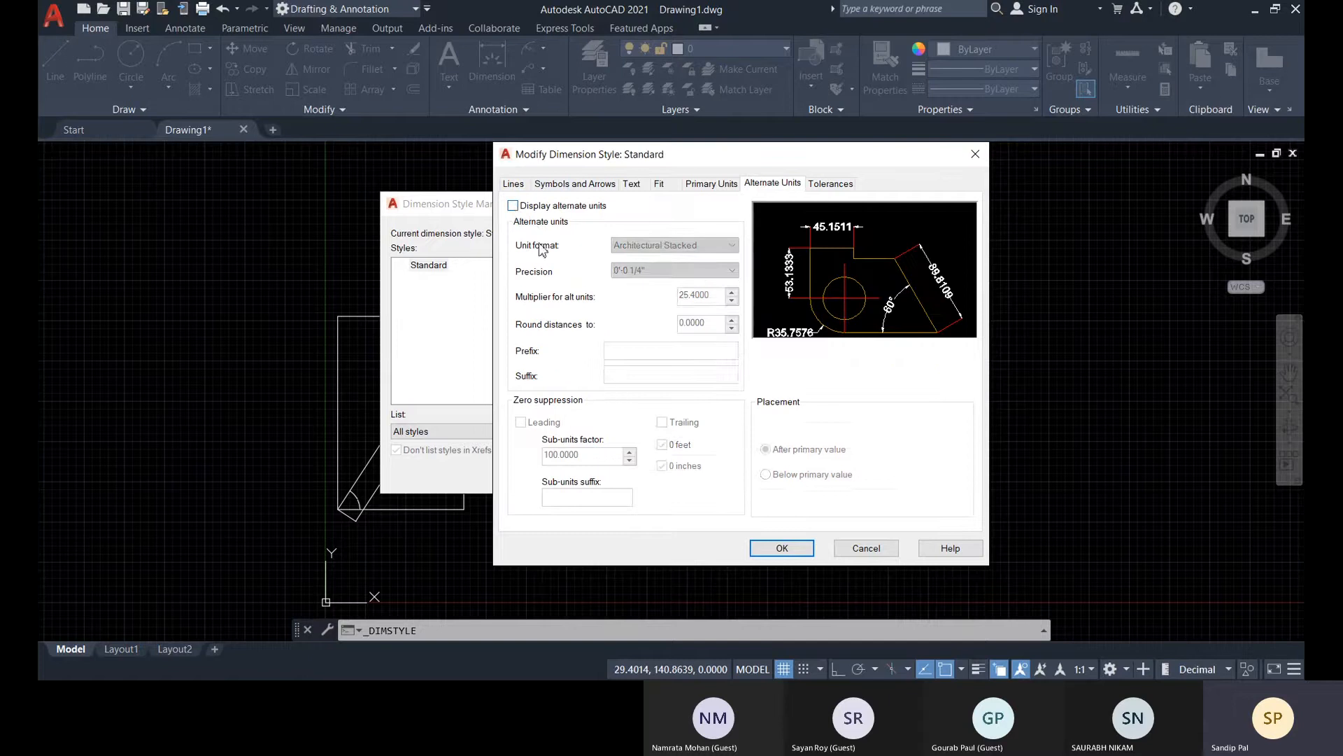
click(513, 183)
Accept the modified Standard dimension style, set it as current and close the Dimension Style Manager
click(787, 547)
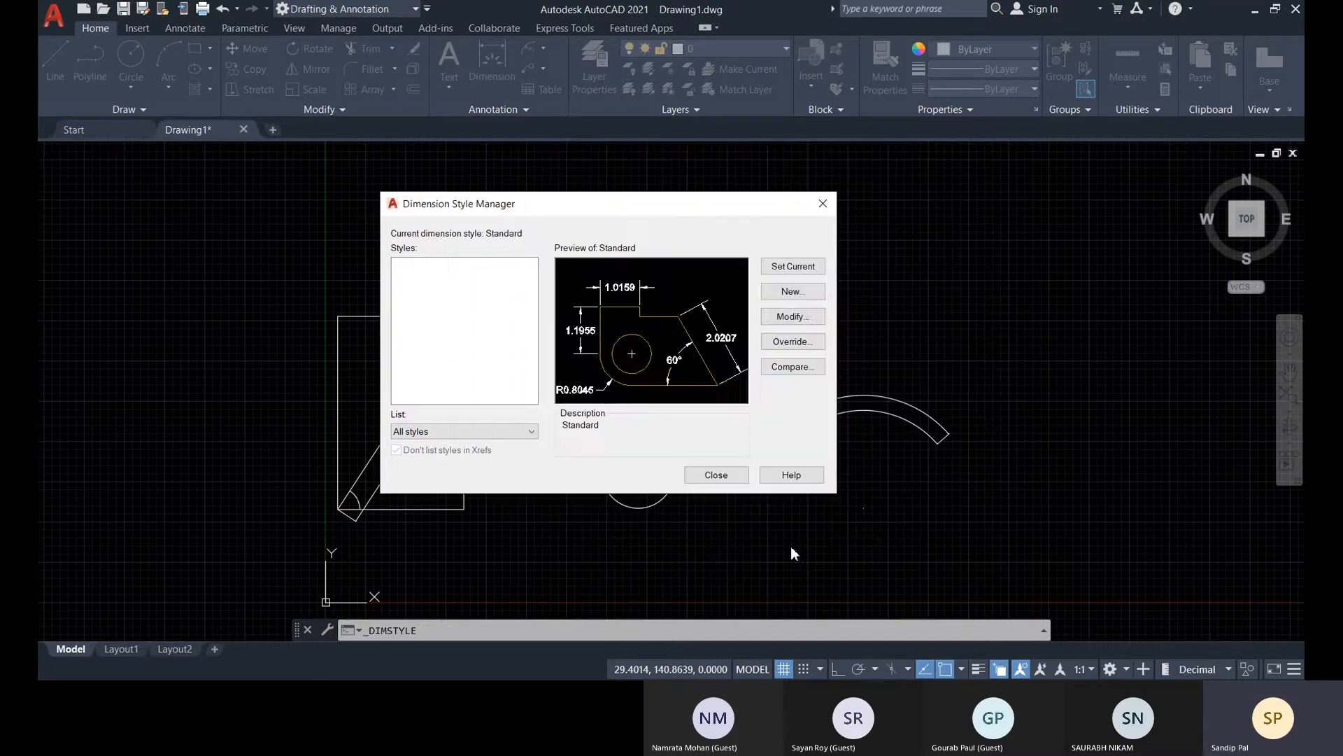
click(427, 267)
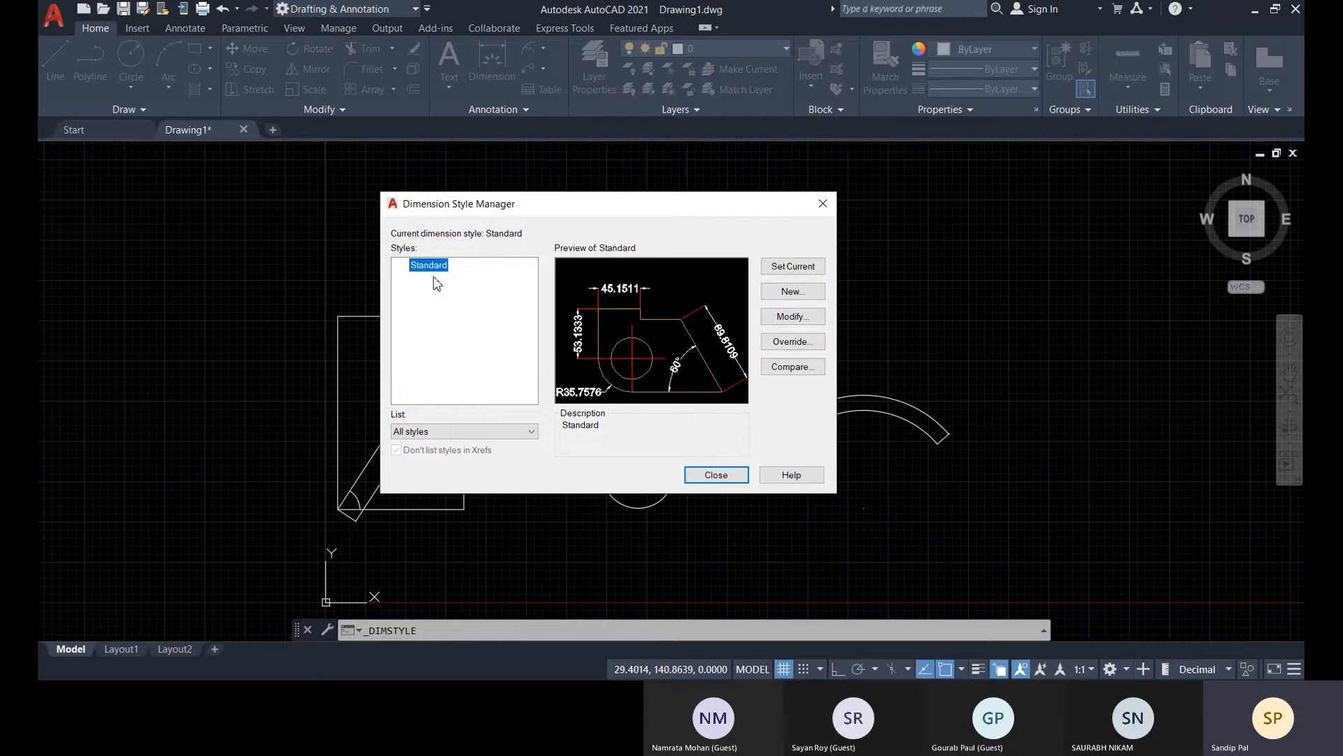
click(780, 266)
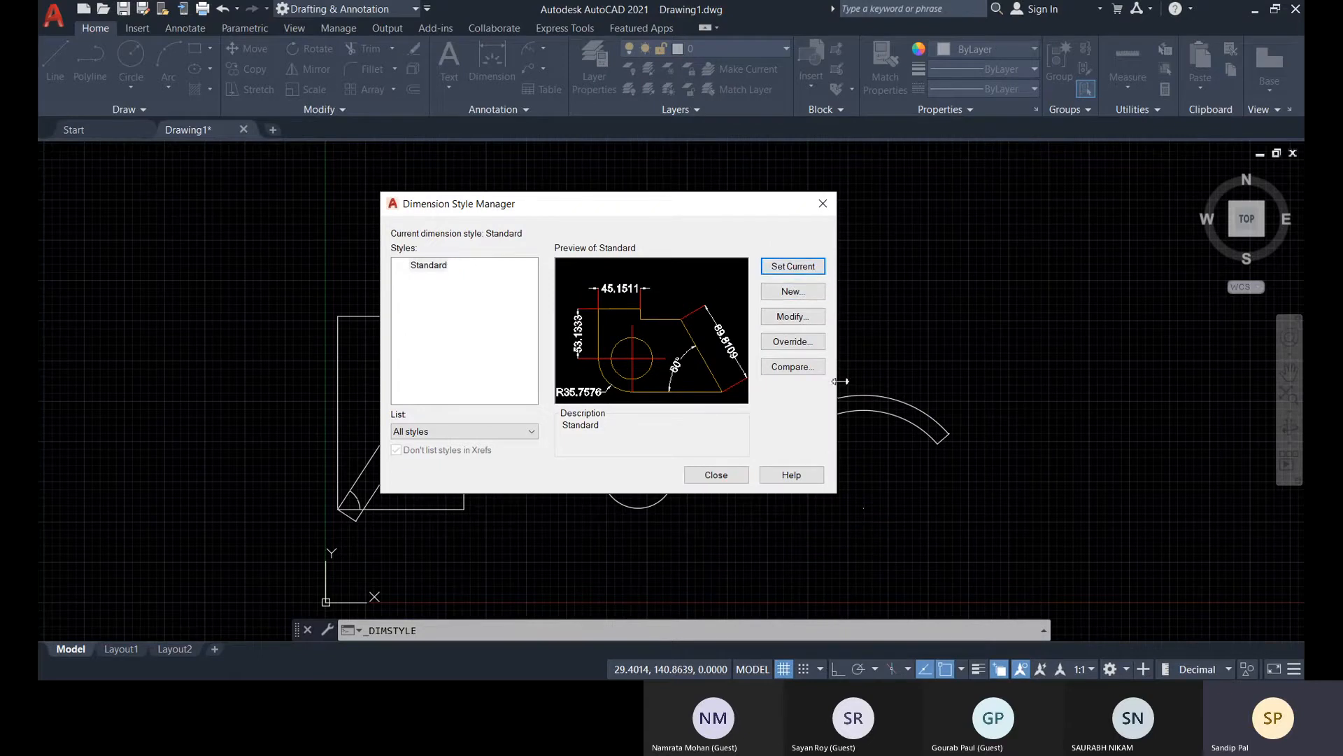
click(710, 484)
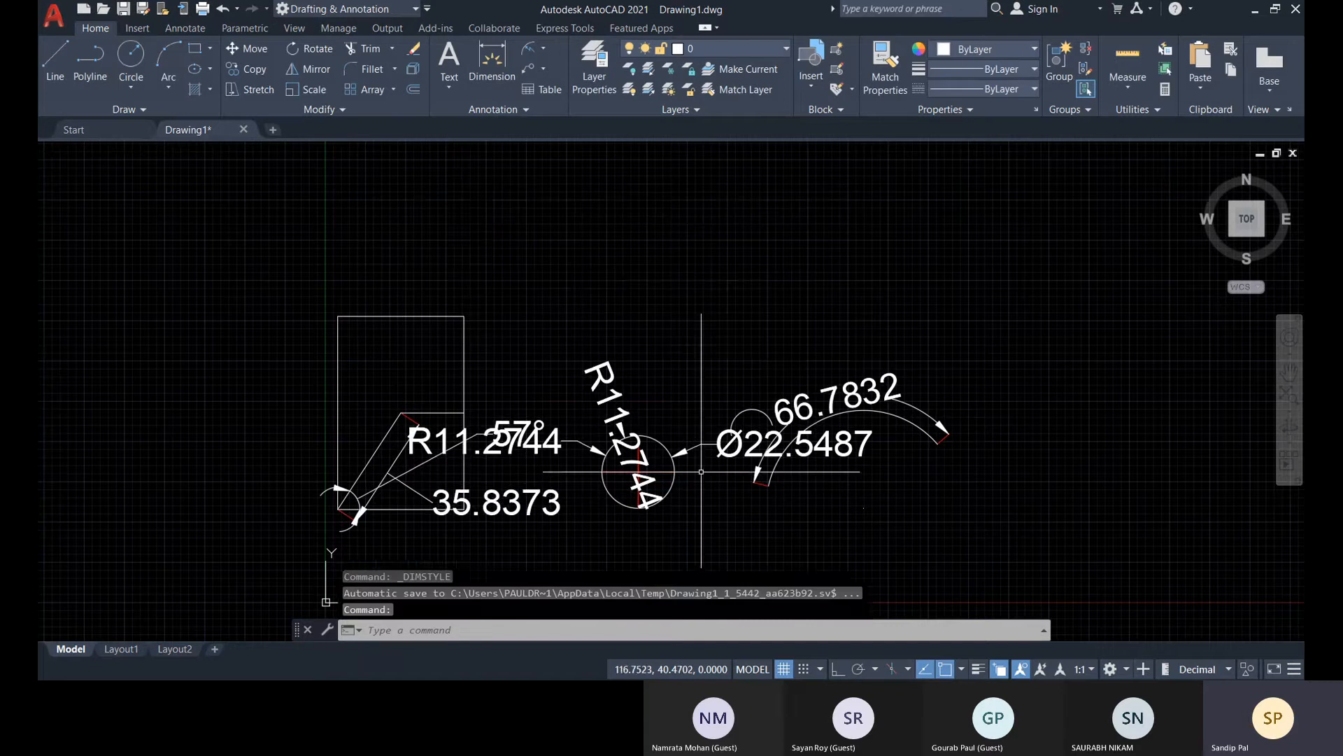
Erase all the sample shapes together with their dimensions from the drawing
middle_drag(397, 525, 476, 429)
scroll(444, 406, up, 3)
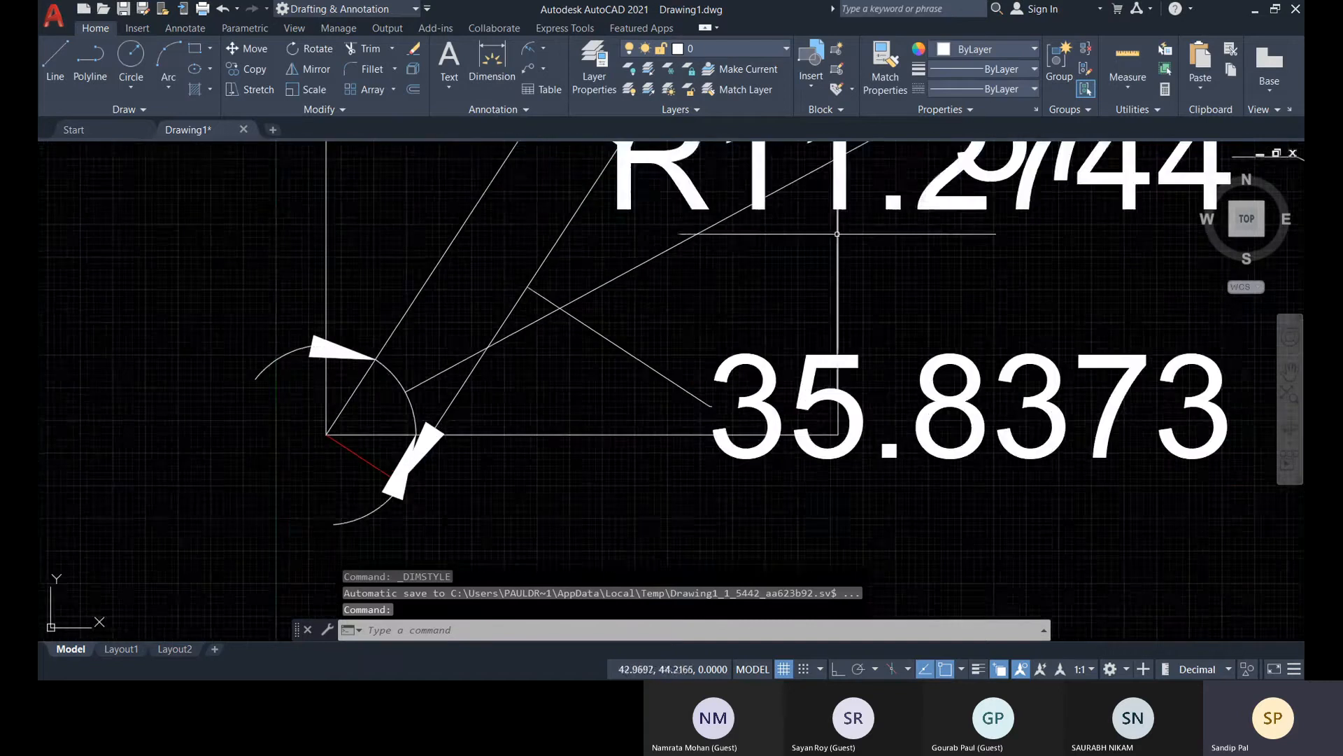
scroll(731, 433, down, 4)
middle_drag(909, 449, 799, 480)
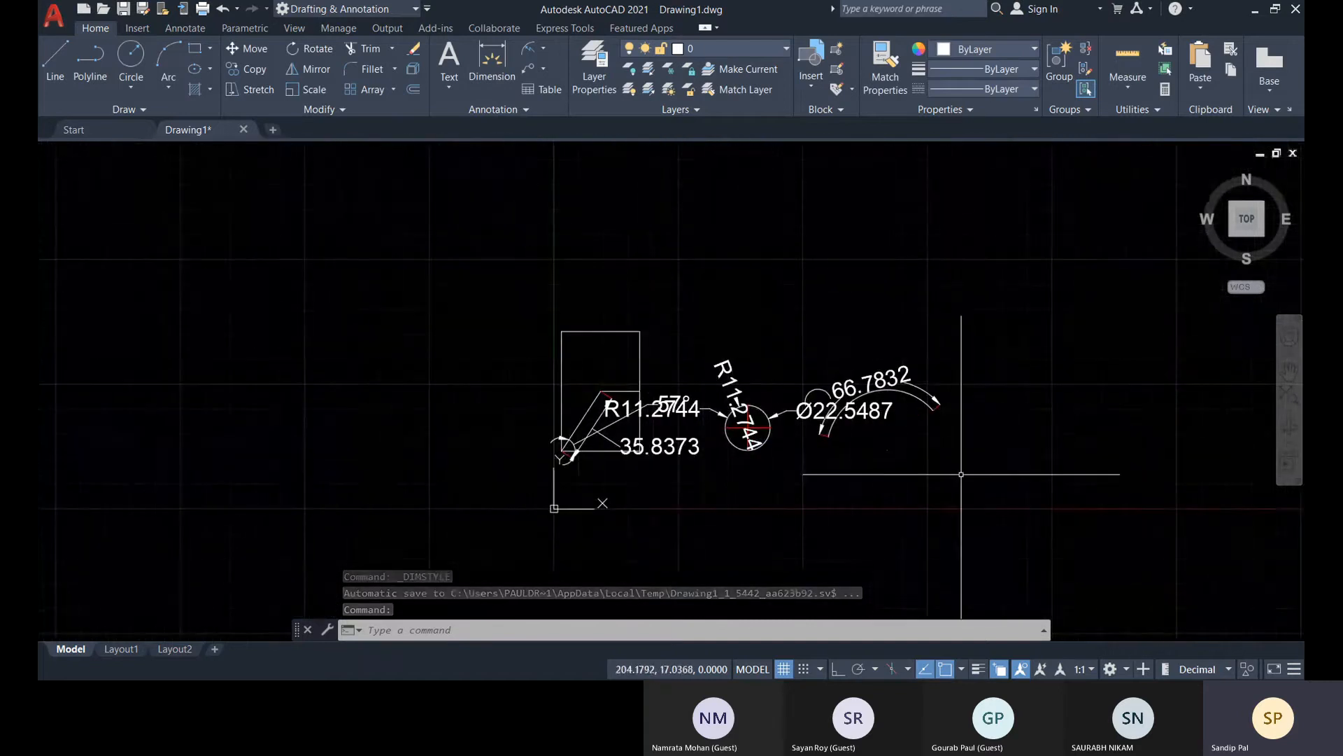
scroll(763, 451, up, 4)
scroll(937, 490, down, 6)
click(983, 510)
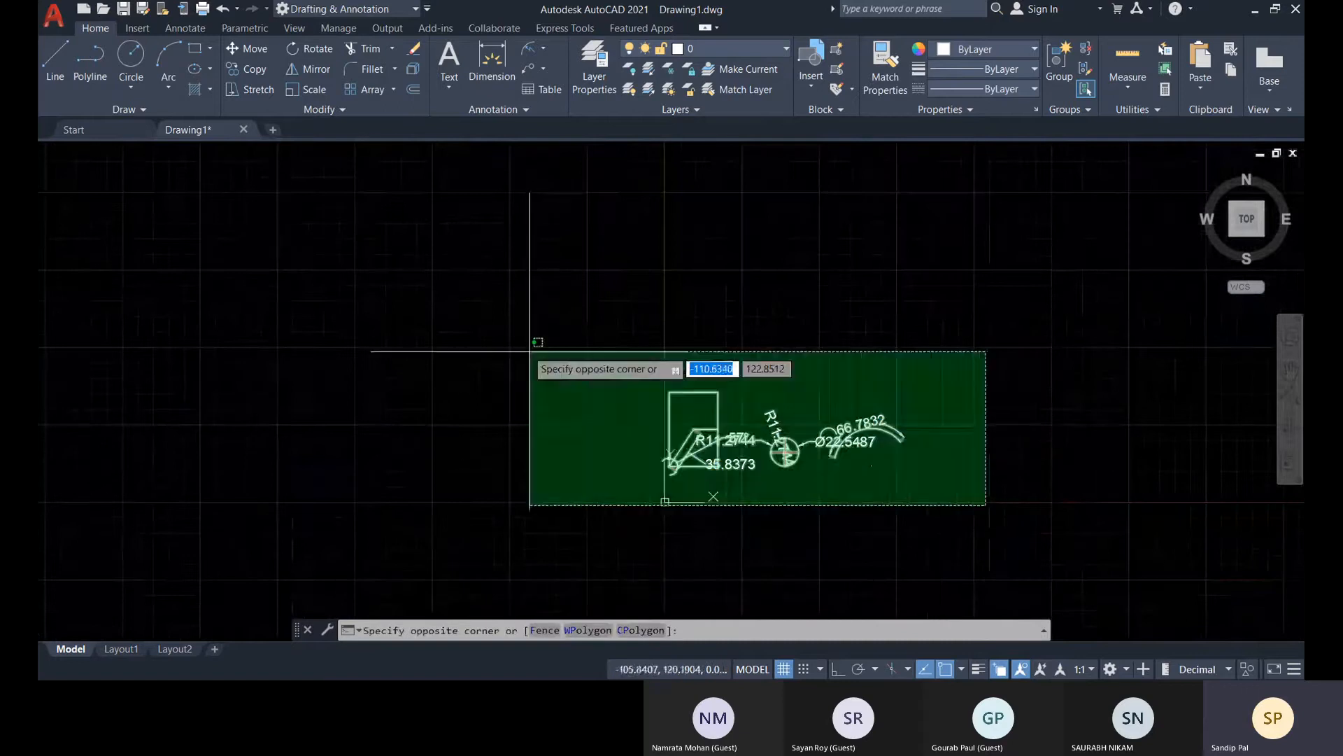
click(515, 339)
key(Delete)
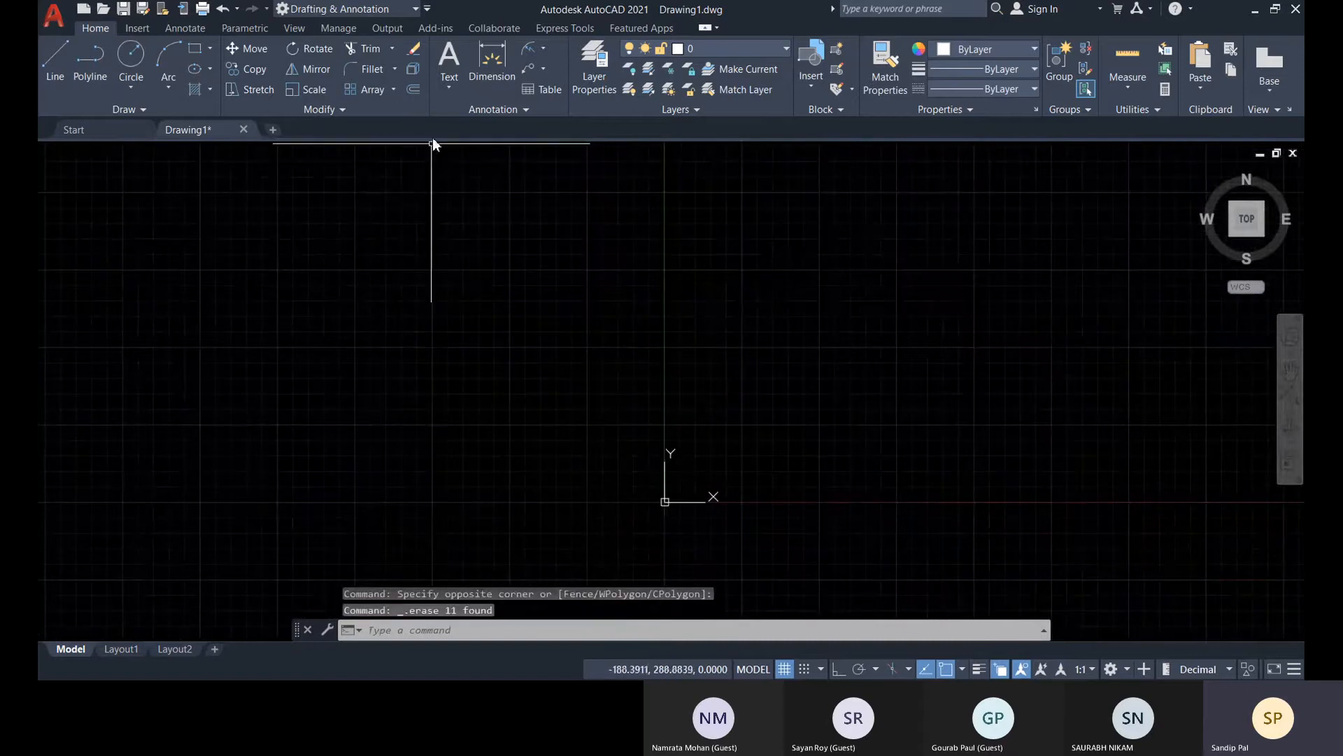
Draw a rectangle 450 wide and 500 high above and to the right of the origin
click(195, 48)
middle_drag(848, 333, 277, 432)
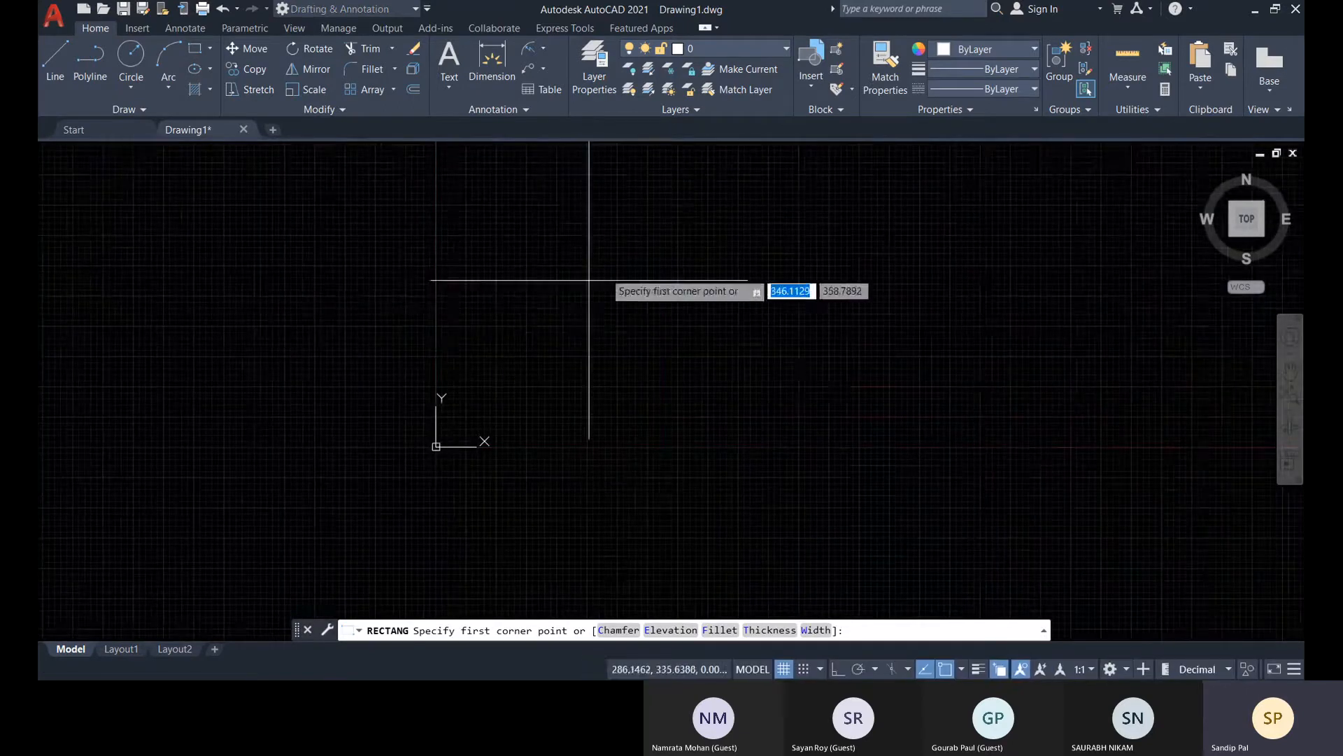
click(552, 217)
middle_drag(825, 446, 784, 446)
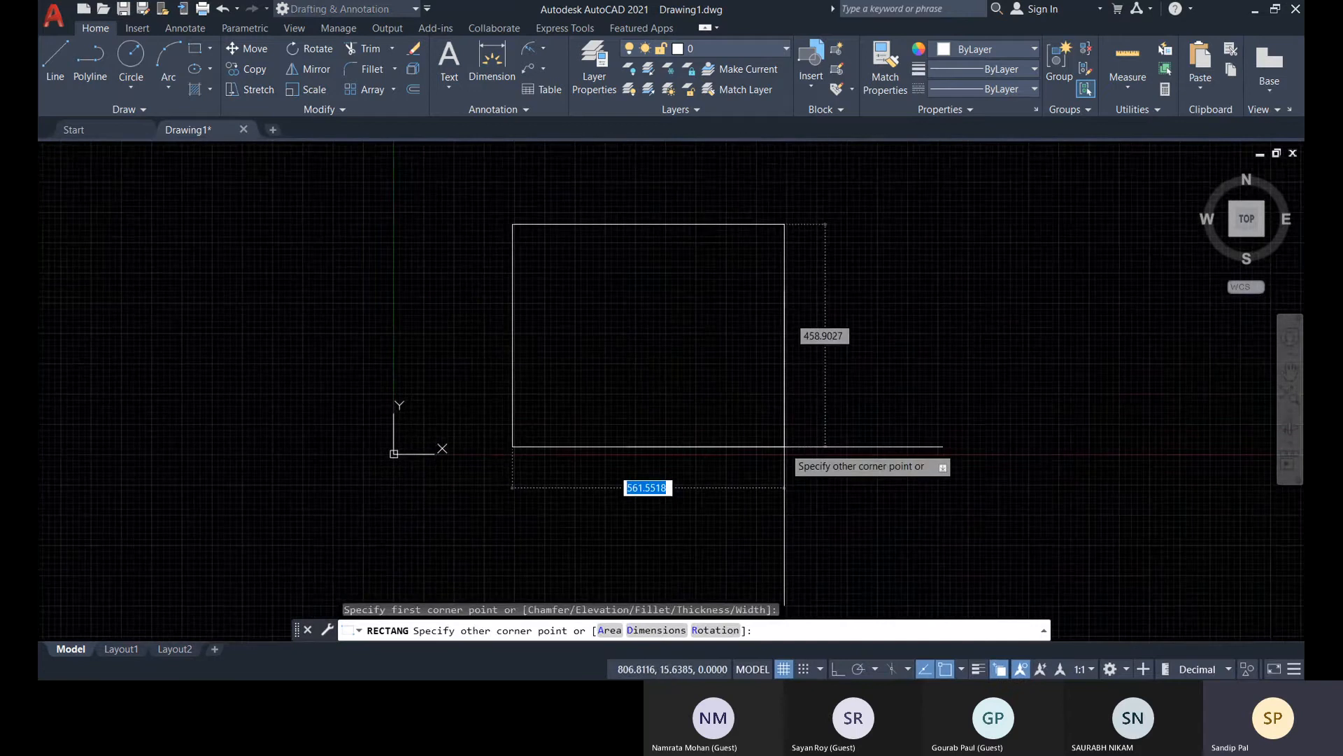
text(@)
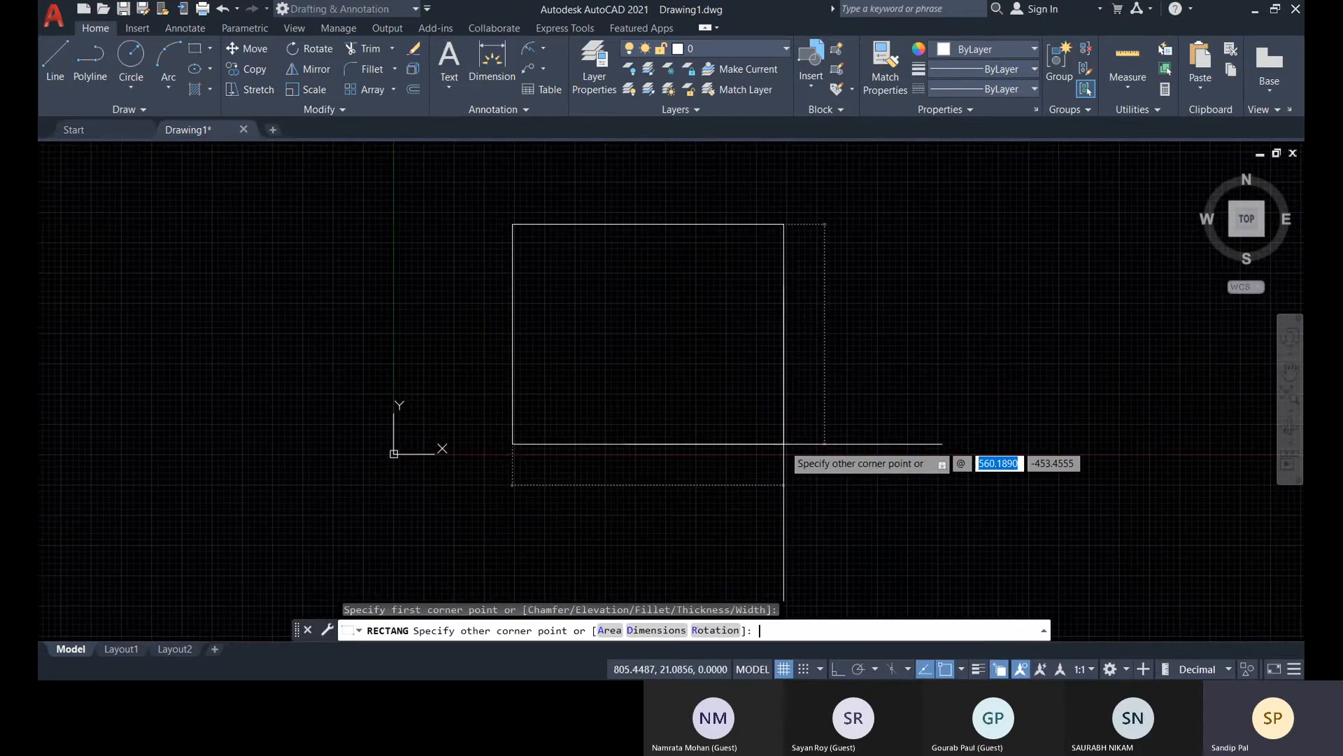
text(450)
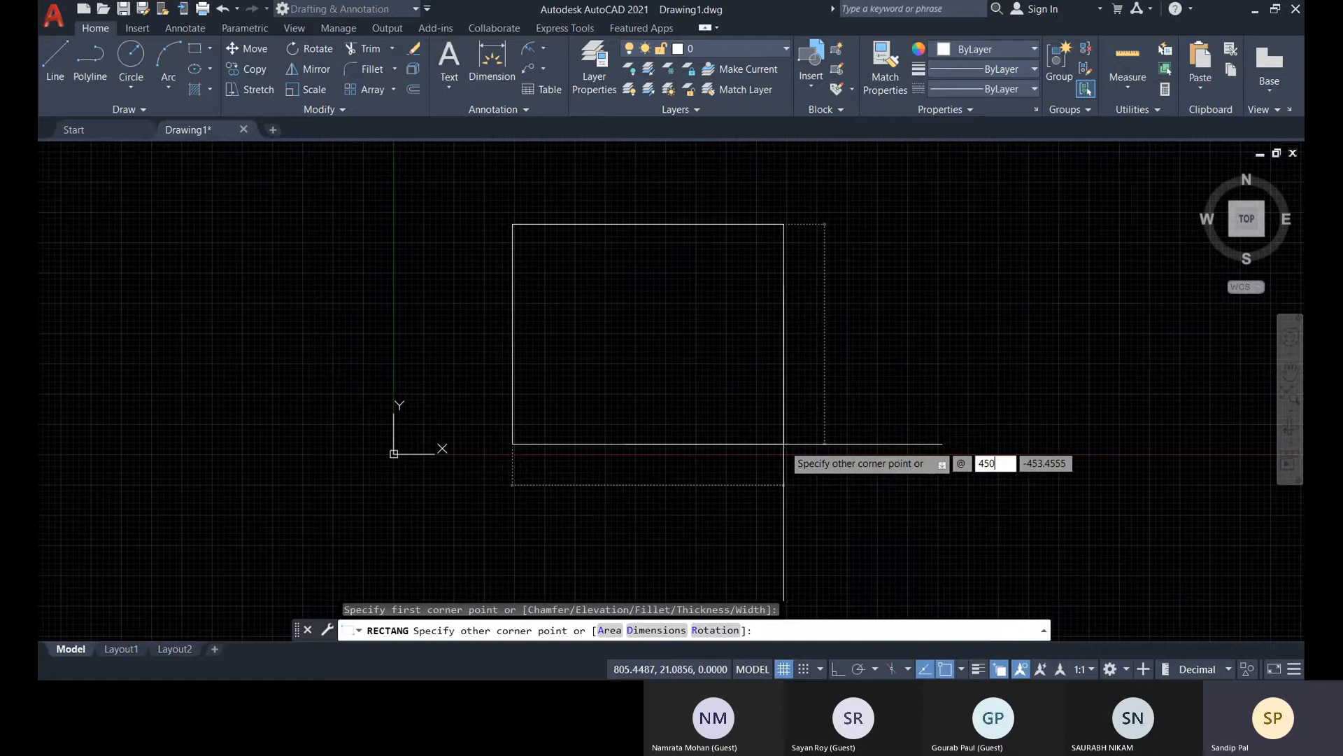
key(Tab)
text(500)
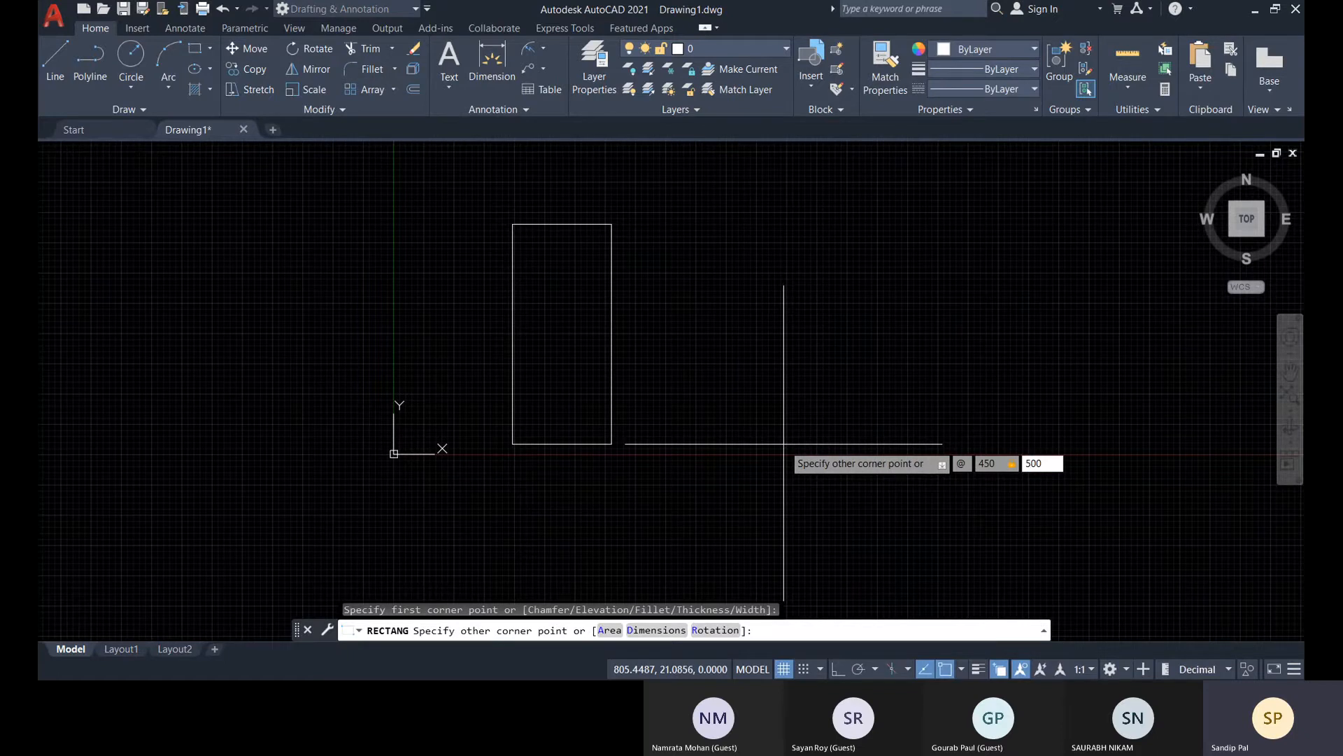
key(Return)
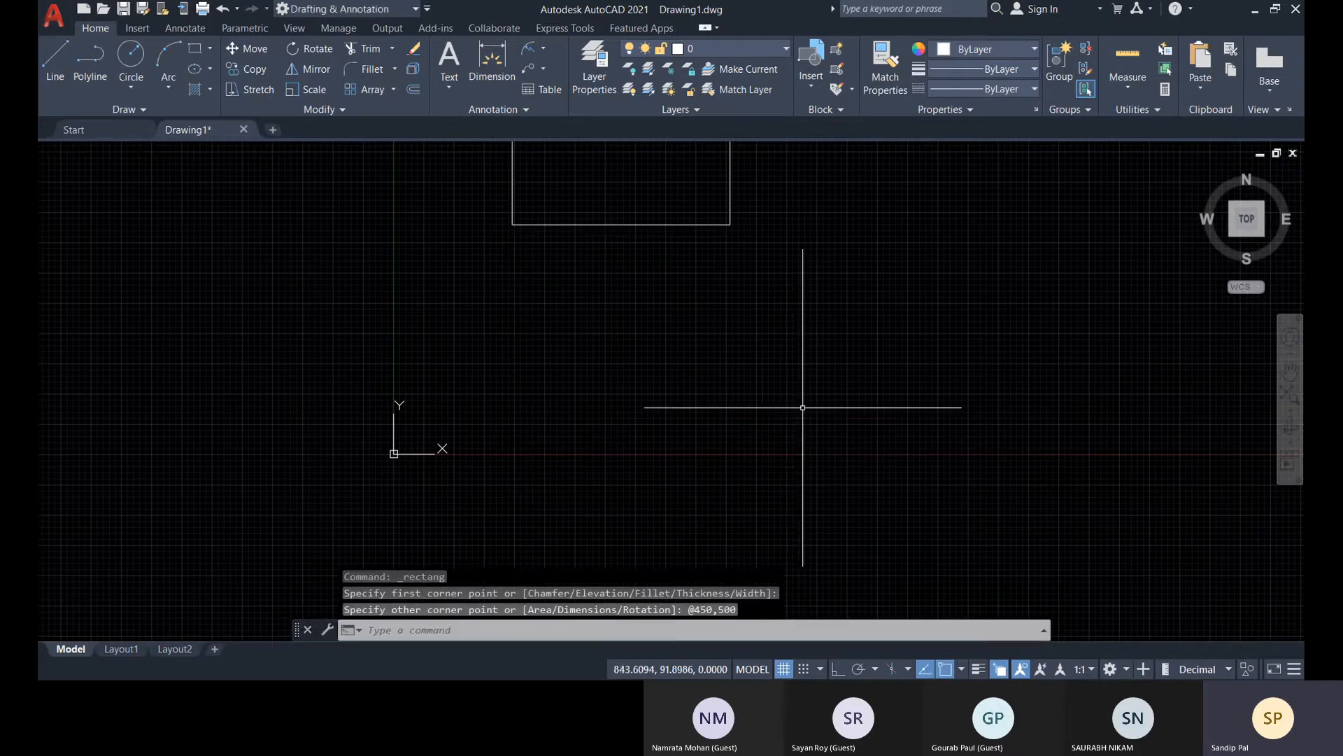
Hatch the interior of the rectangle with the AR-CONC pattern
scroll(812, 378, down, 2)
scroll(612, 498, up, 4)
middle_drag(611, 498, 722, 382)
scroll(738, 444, down, 2)
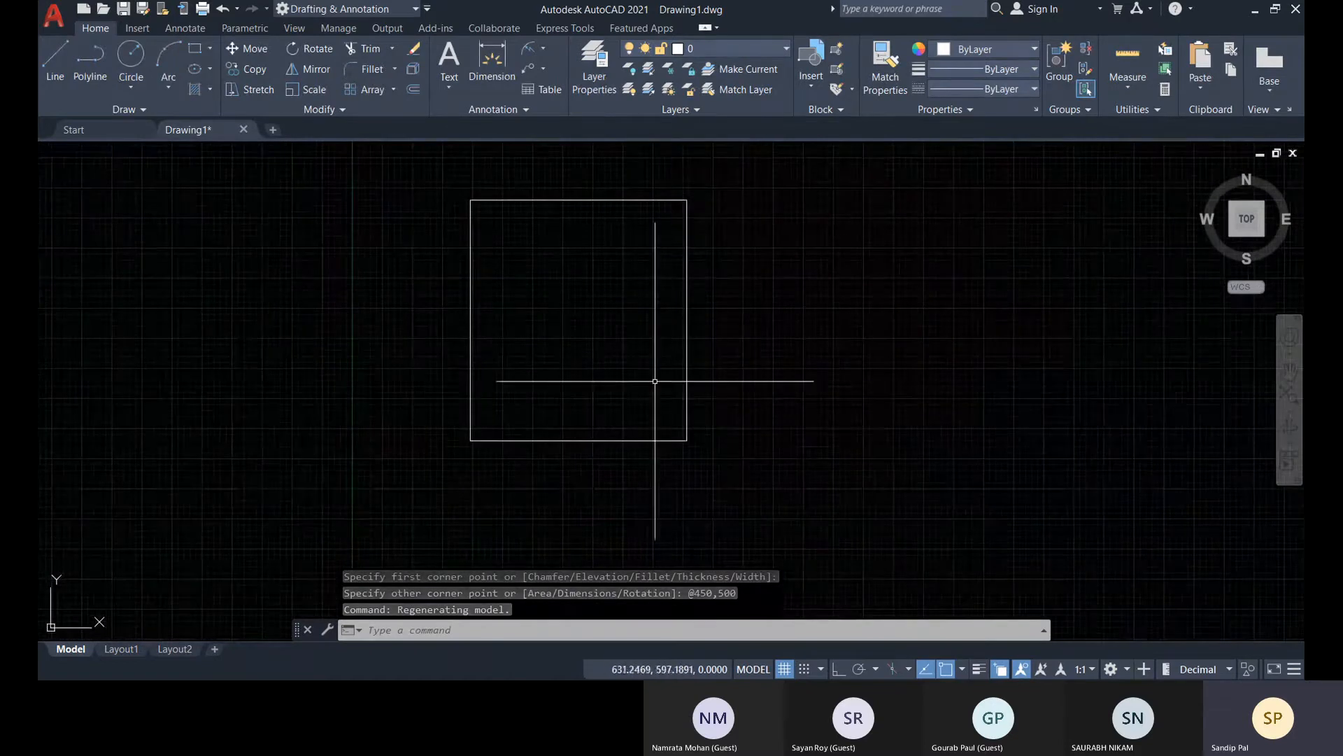
click(196, 90)
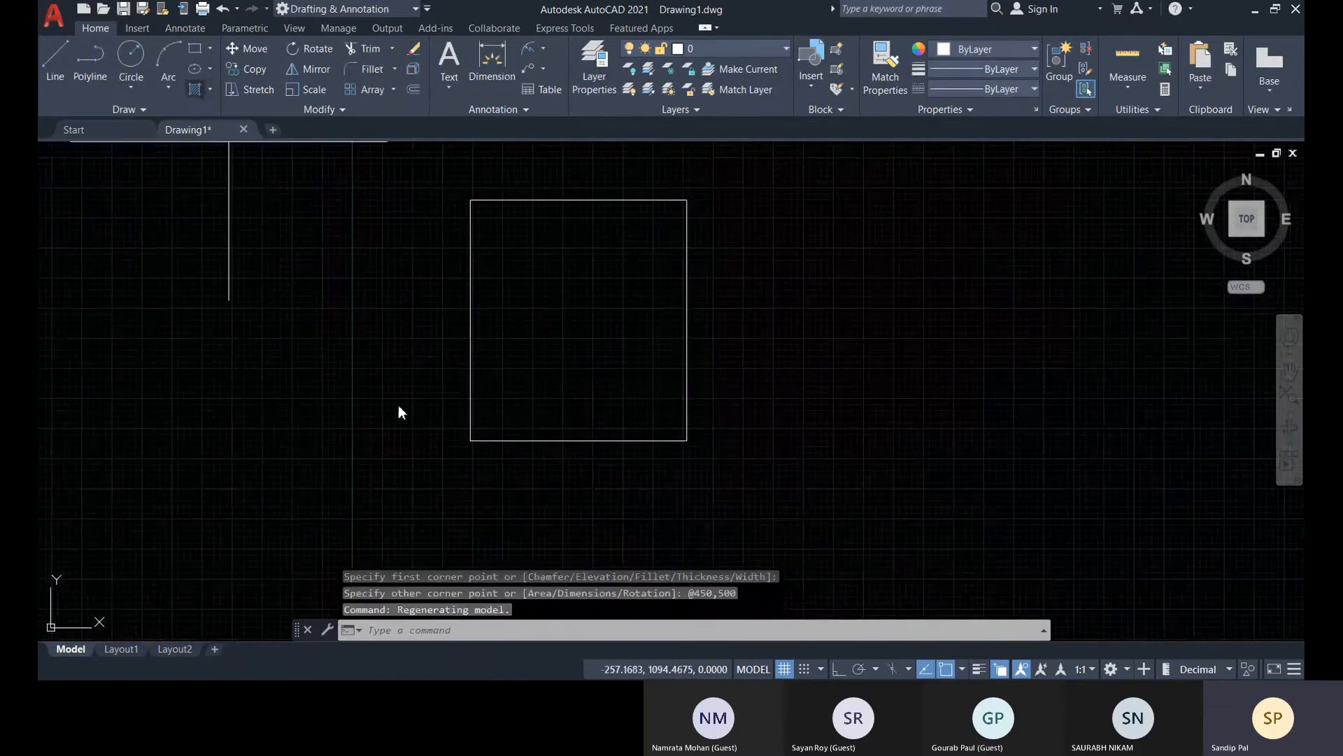
click(411, 74)
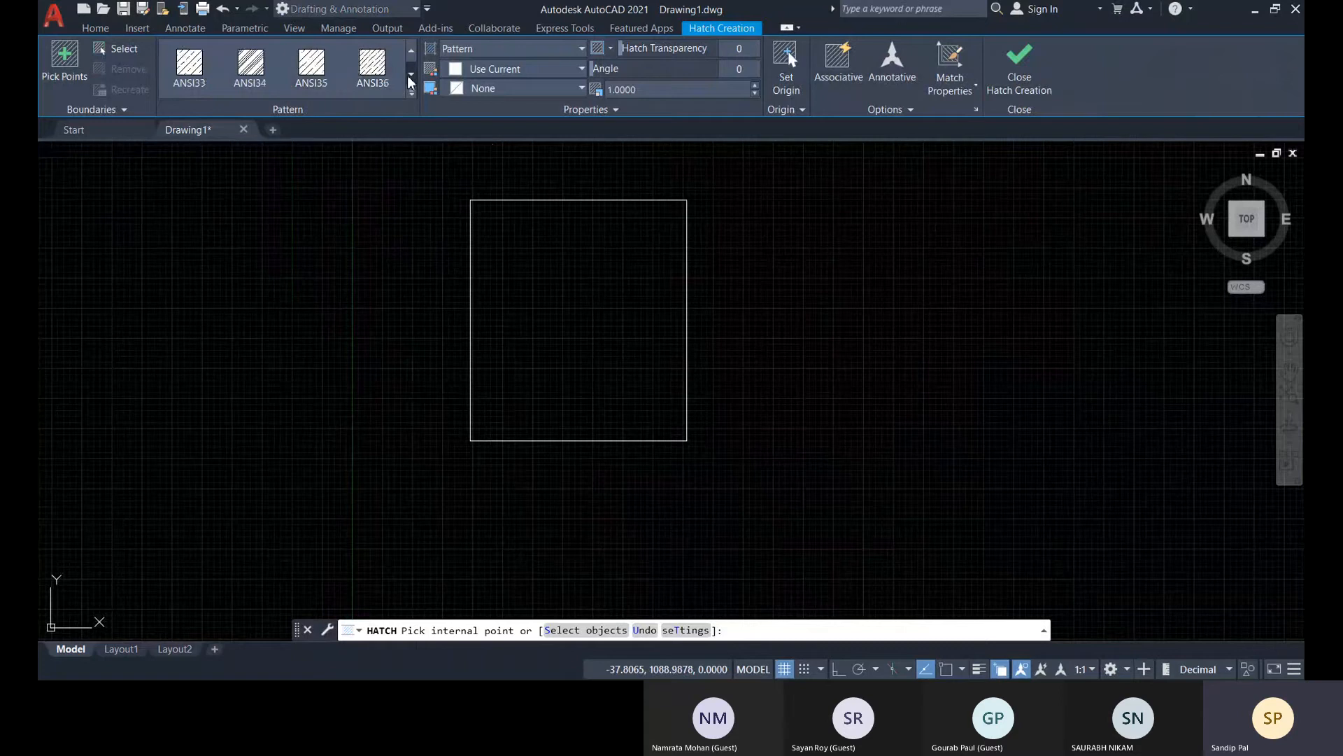
click(411, 74)
click(410, 74)
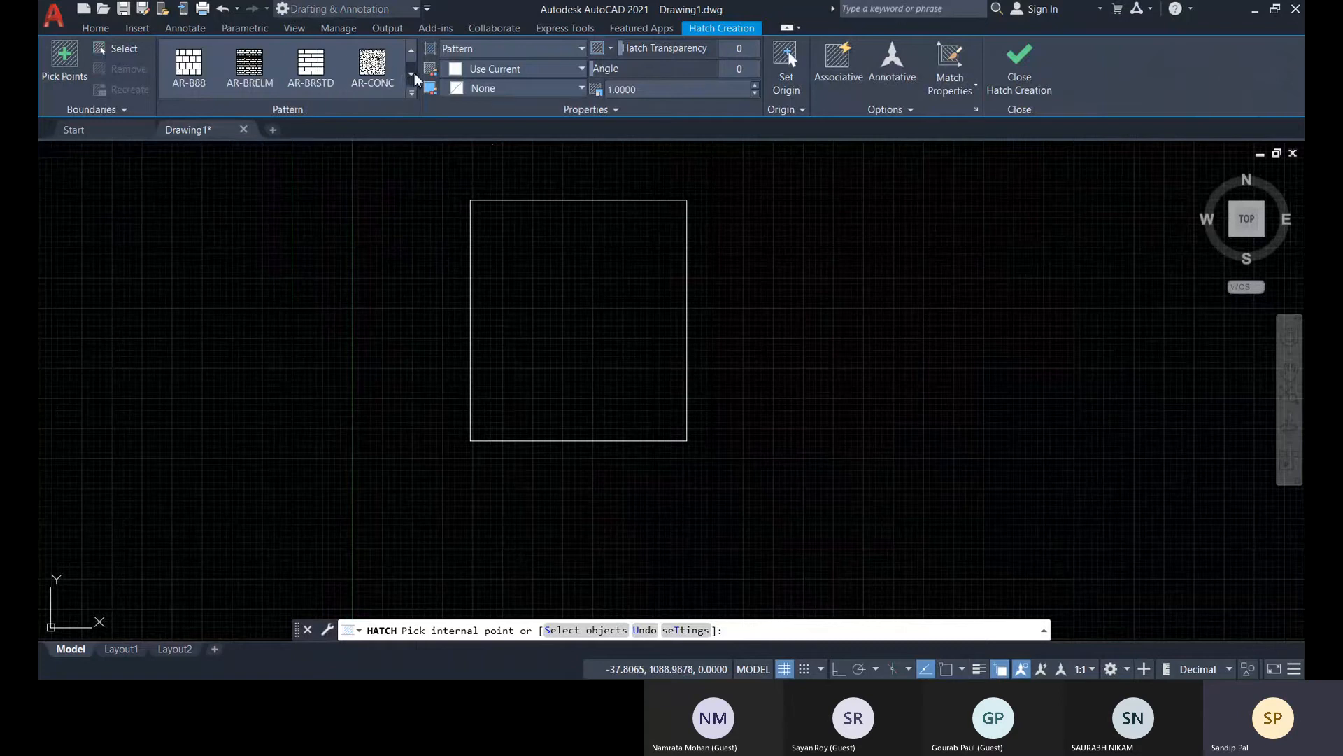
click(372, 67)
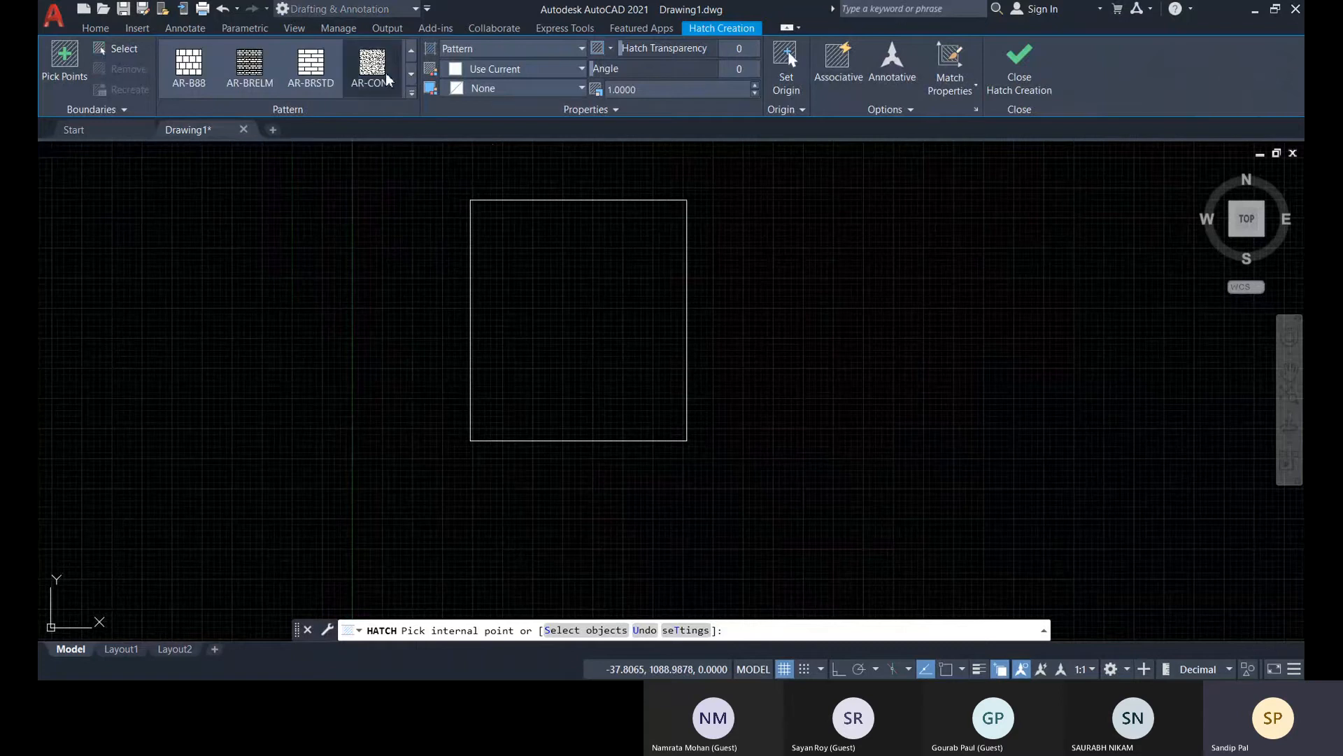
click(571, 332)
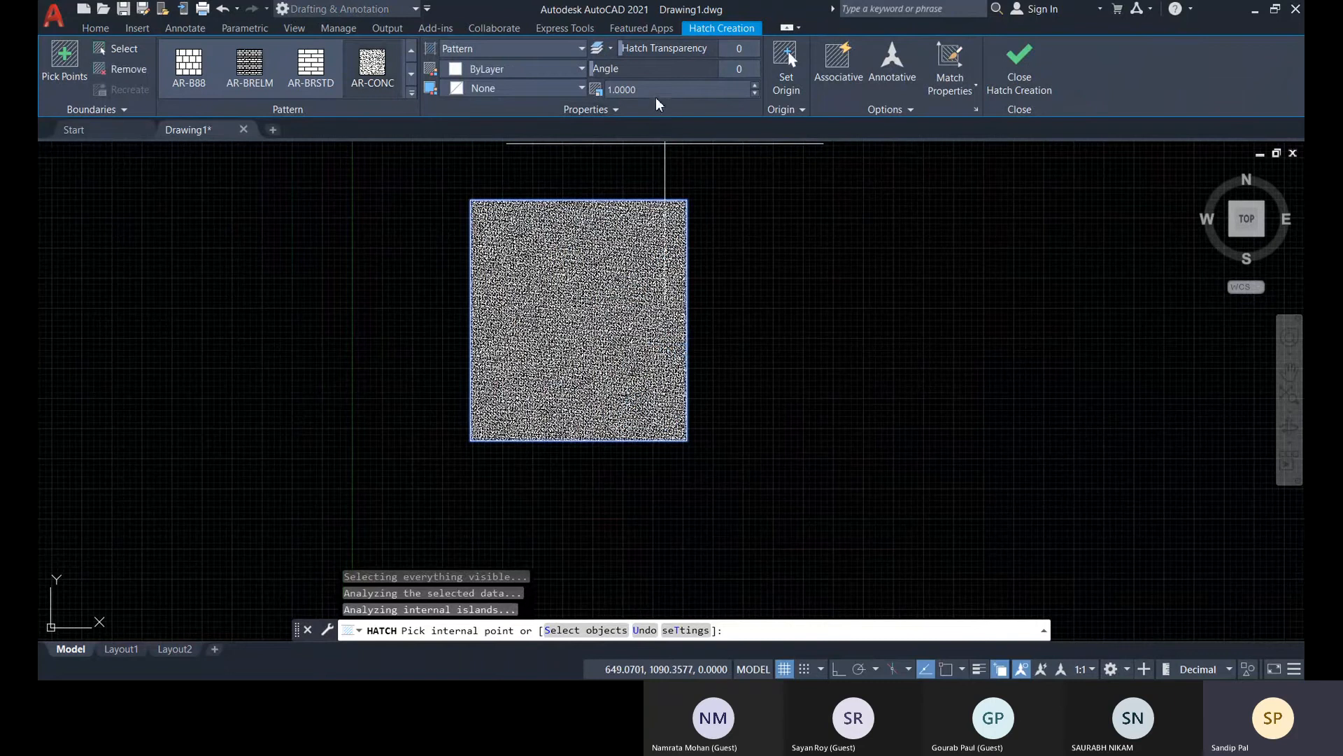
Set the hatch pattern scale to 5 and finish the hatch
click(630, 90)
text(5)
key(Return)
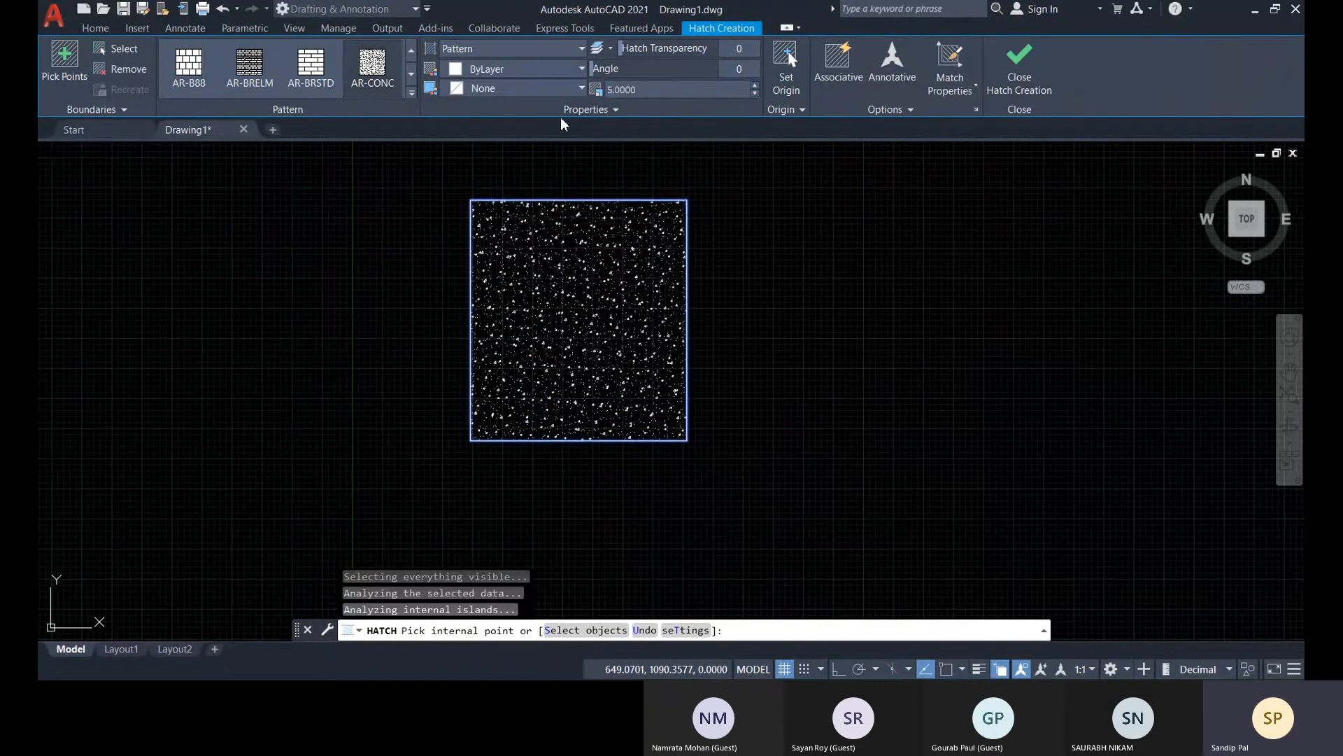
click(1020, 66)
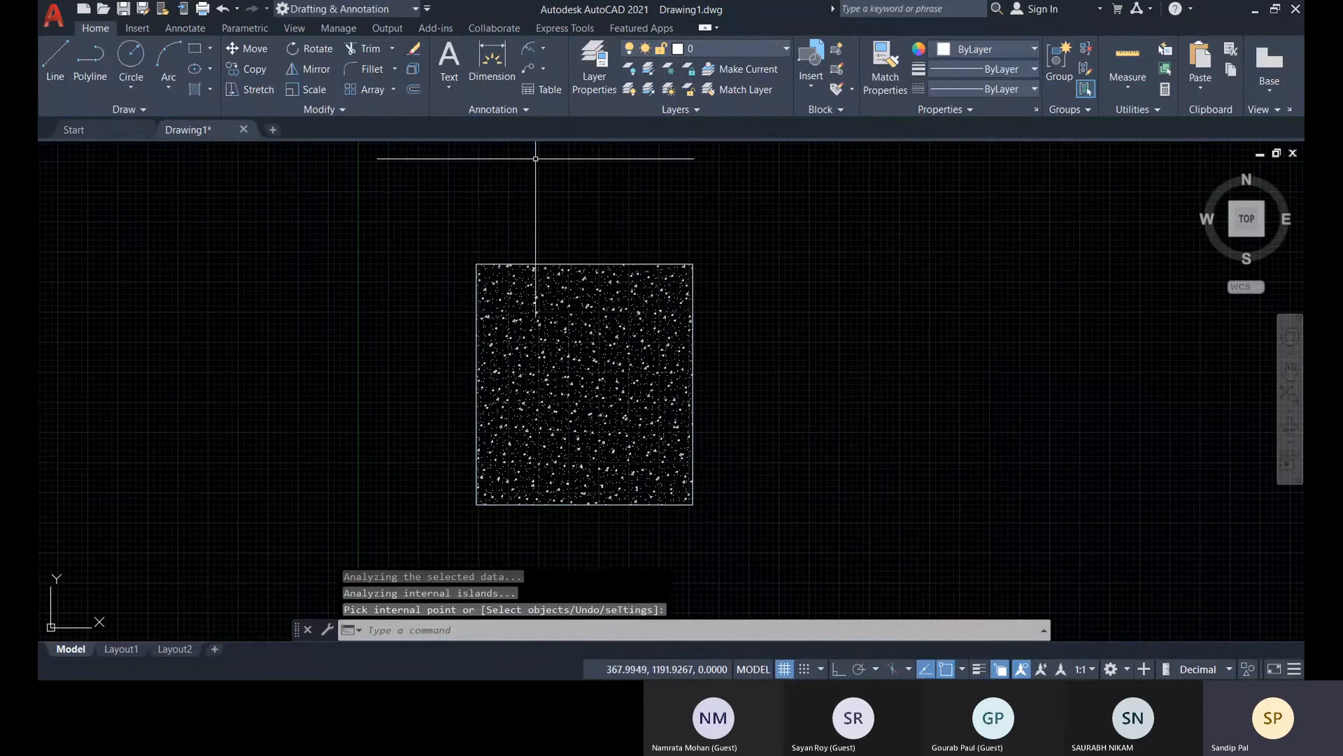
Draw a radius 8 circle in the rectangle's upper-left corner, tangent to its top and left edges, using Tan, Tan, Radius
scroll(527, 299, up, 4)
scroll(444, 275, down, 4)
scroll(445, 275, up, 4)
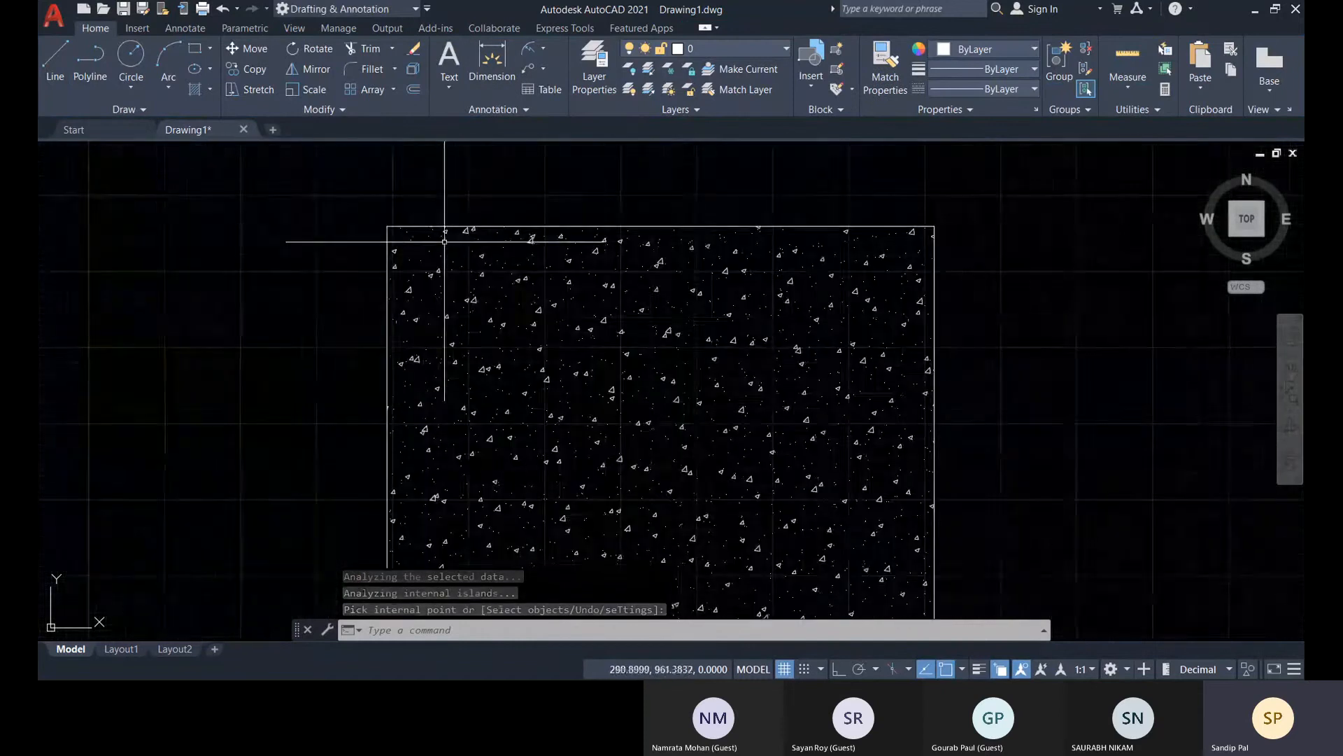
click(132, 90)
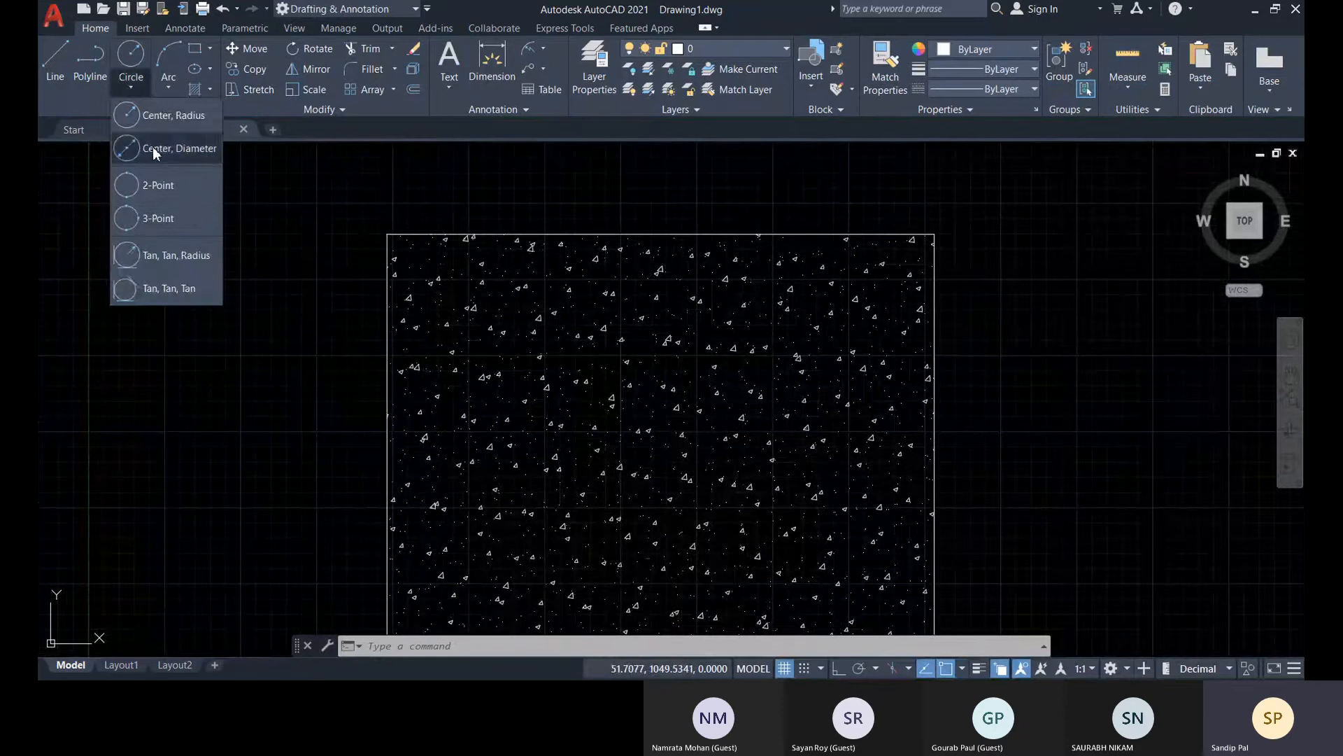
click(181, 267)
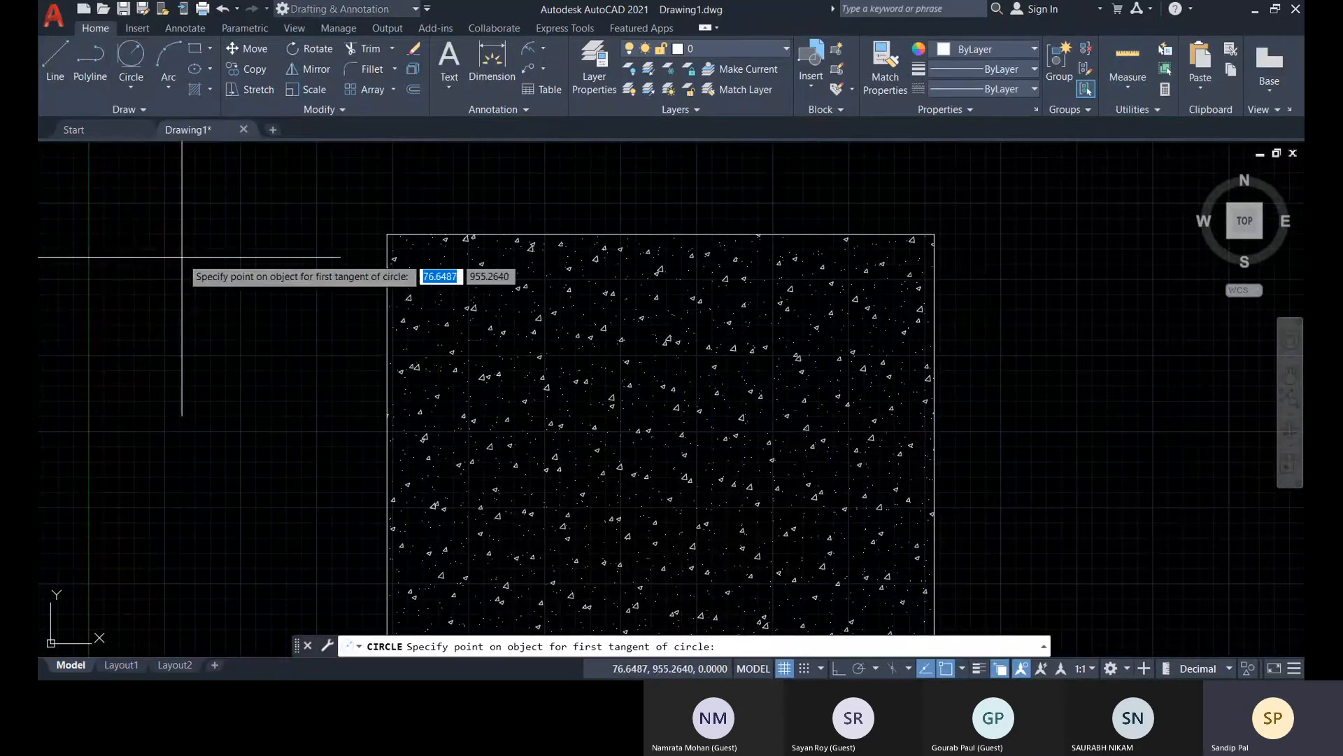
click(437, 234)
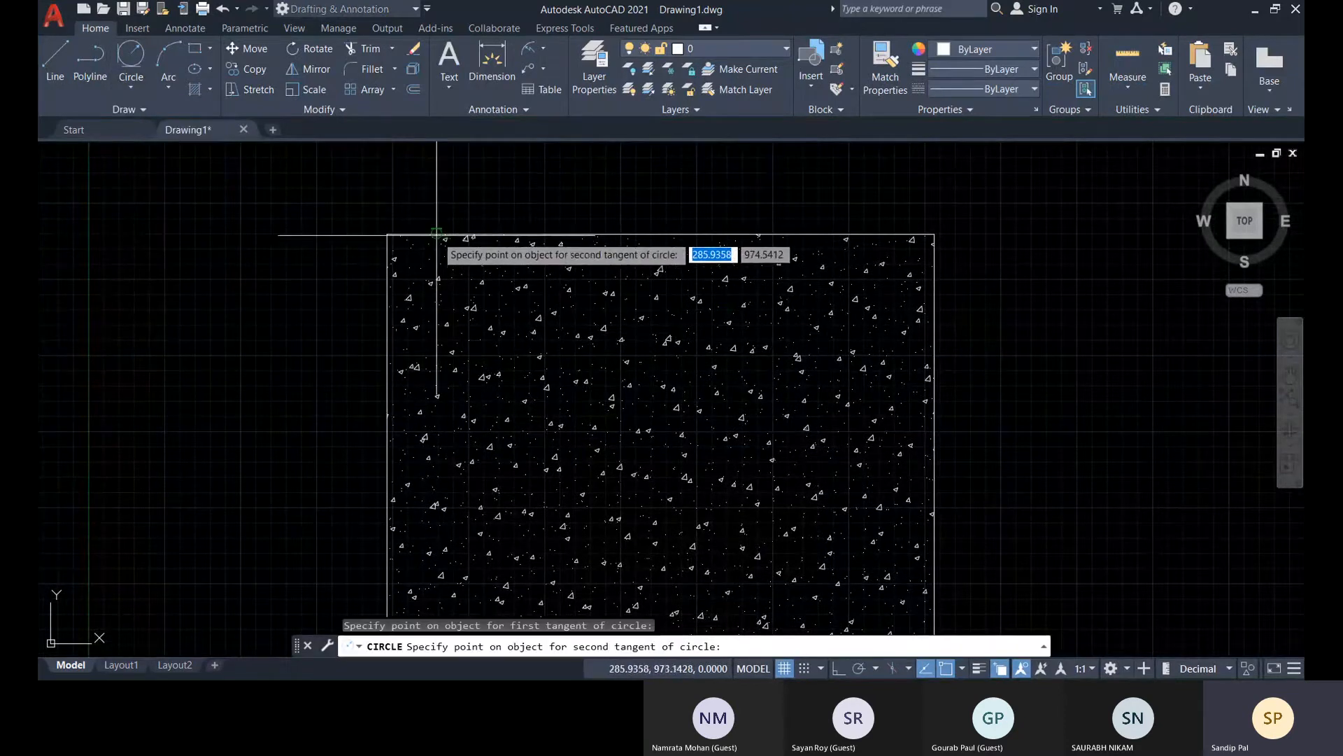
click(389, 292)
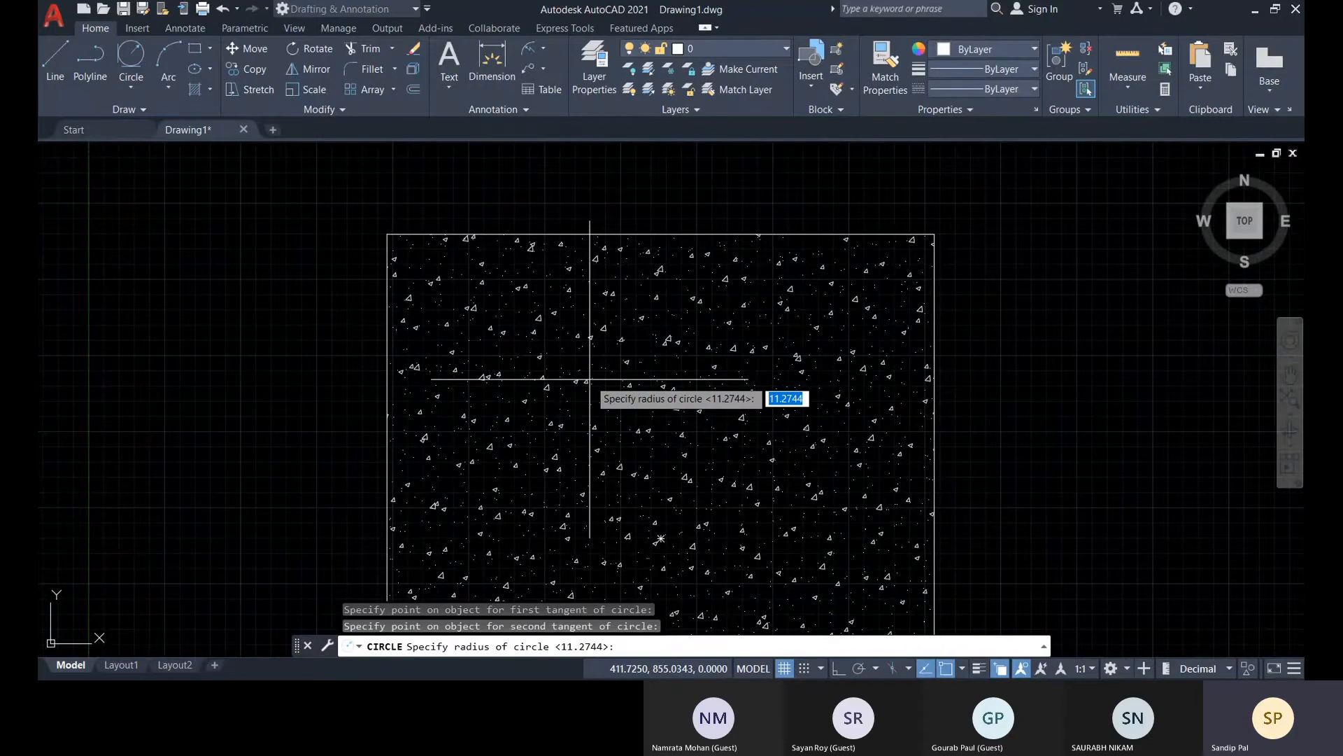
text(8)
key(Return)
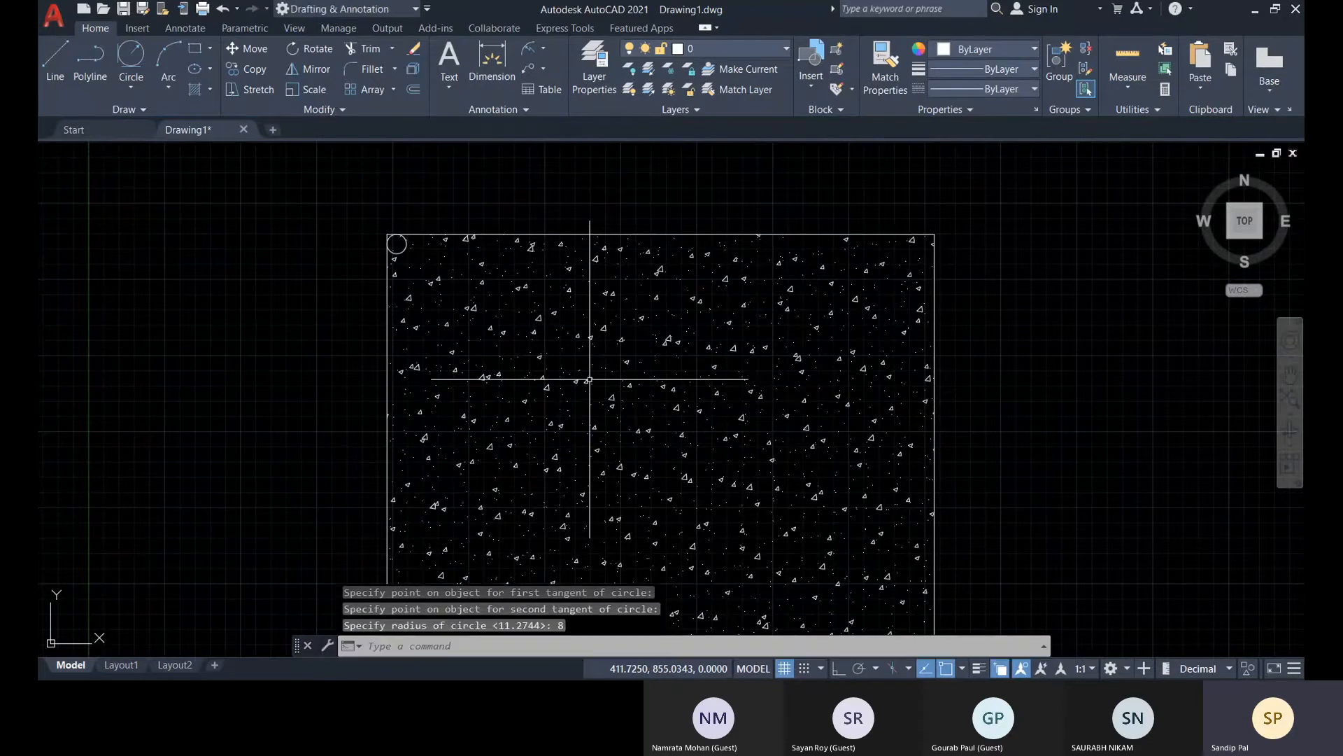
Create a rectangular array of the corner circle with 2 columns and 2 rows
middle_drag(426, 270, 399, 224)
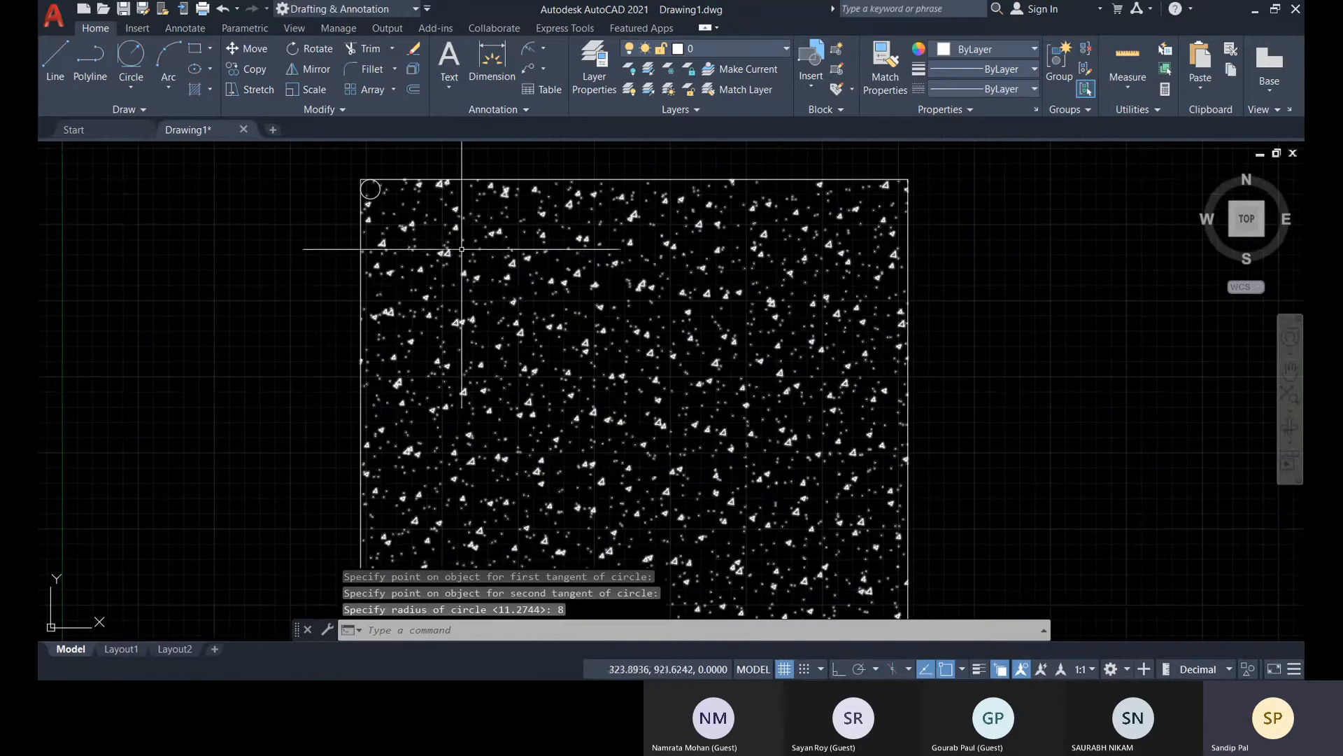
scroll(459, 248, down, 3)
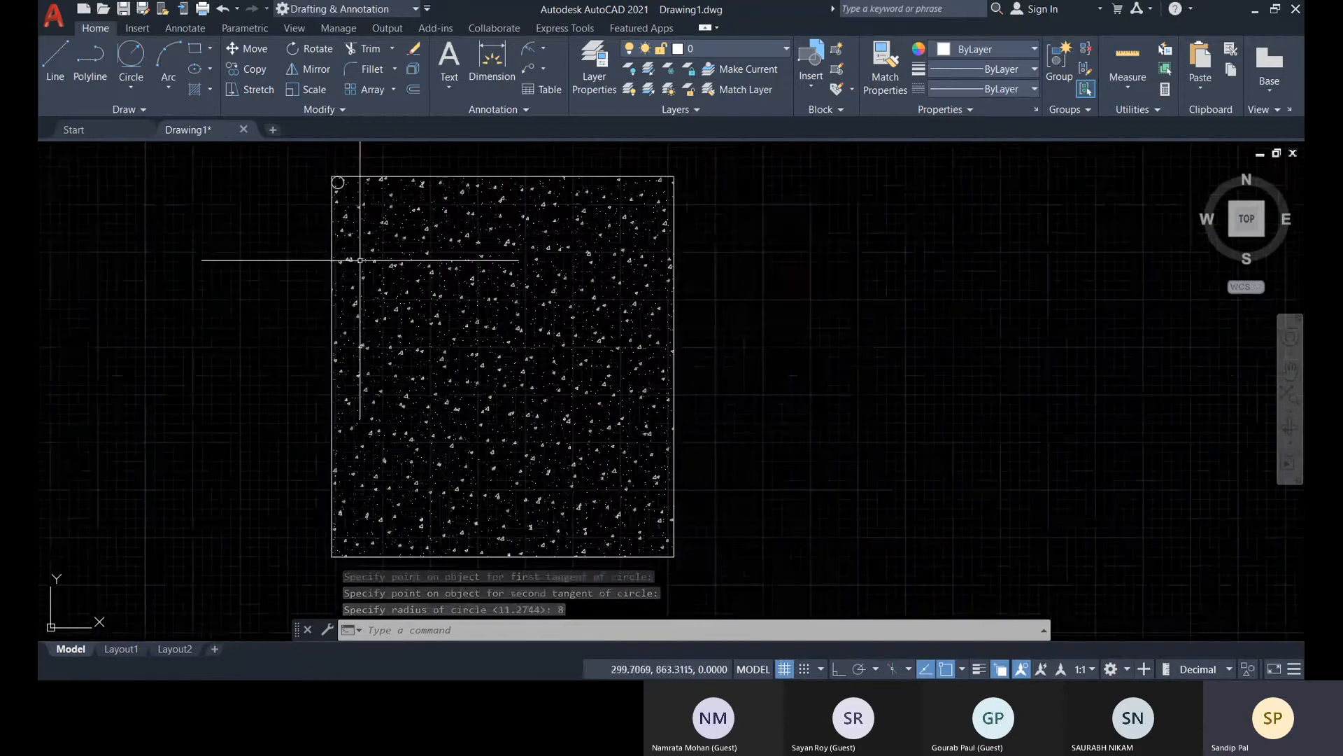
scroll(336, 184, up, 2)
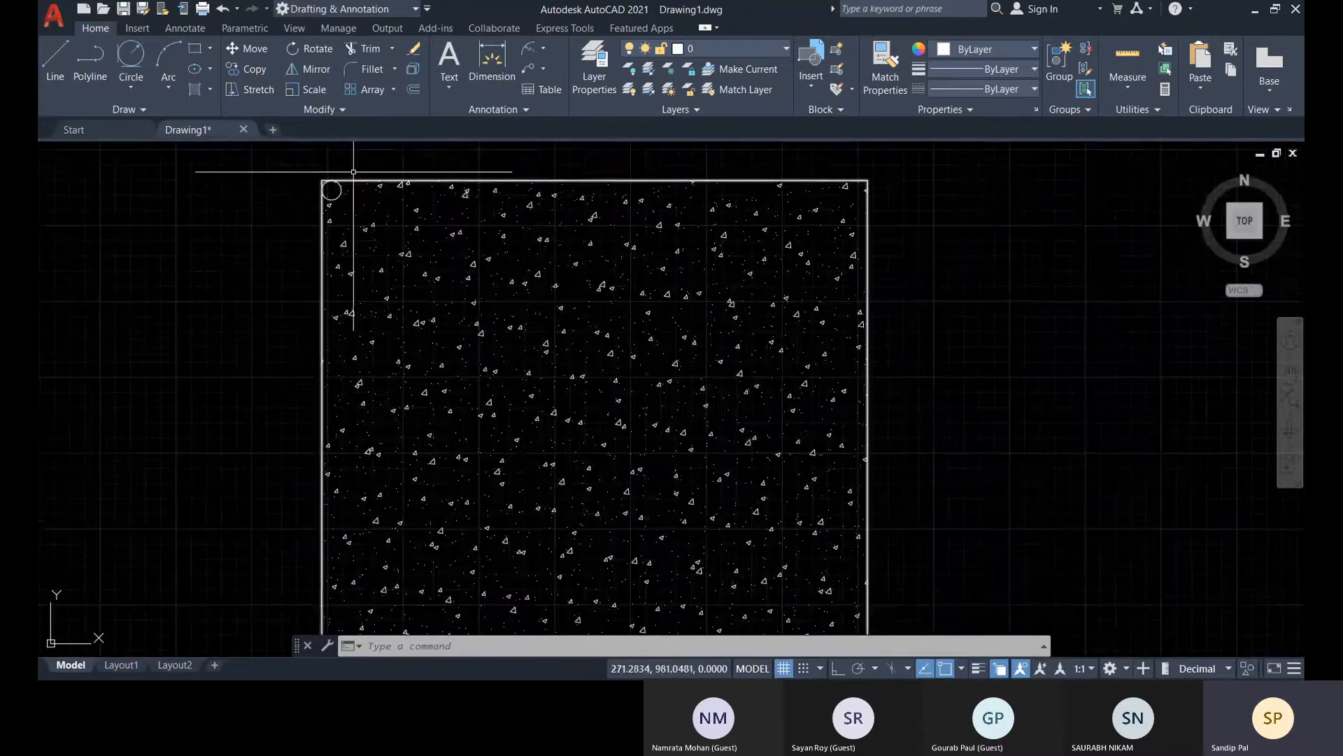
click(332, 190)
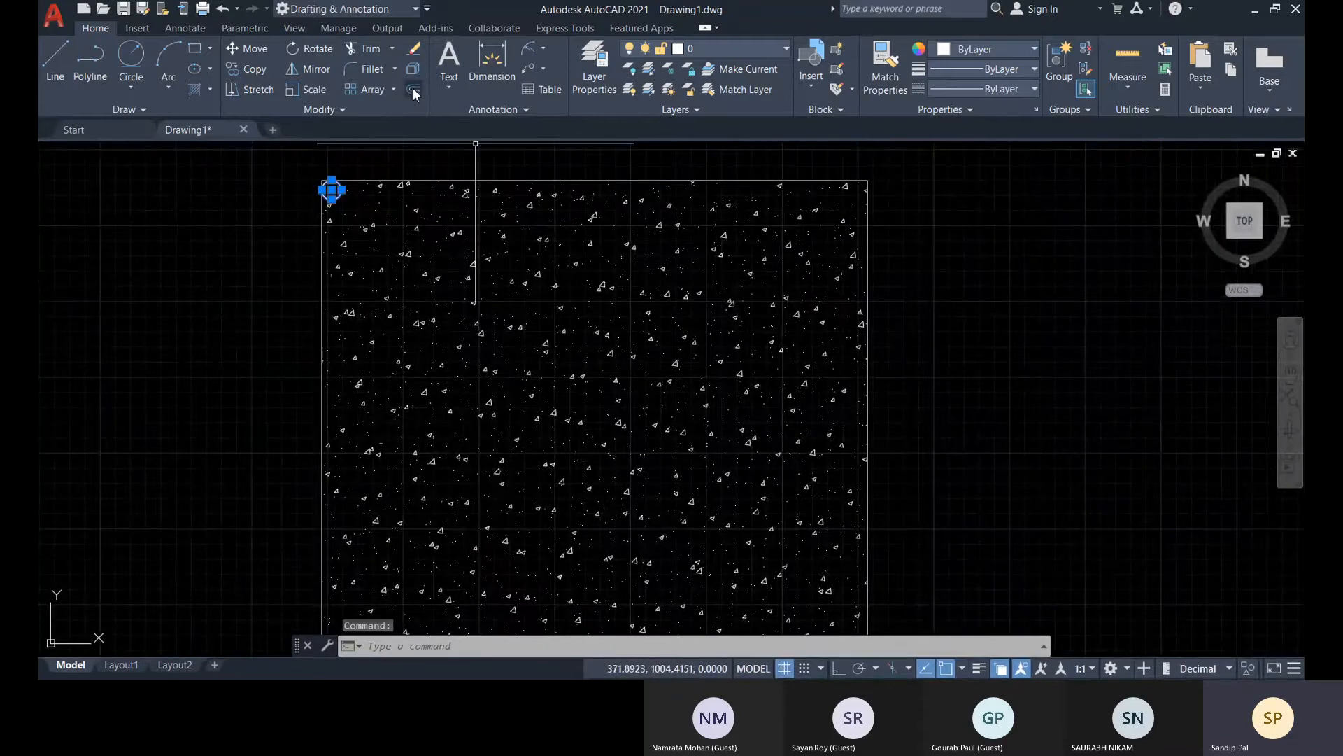
click(392, 90)
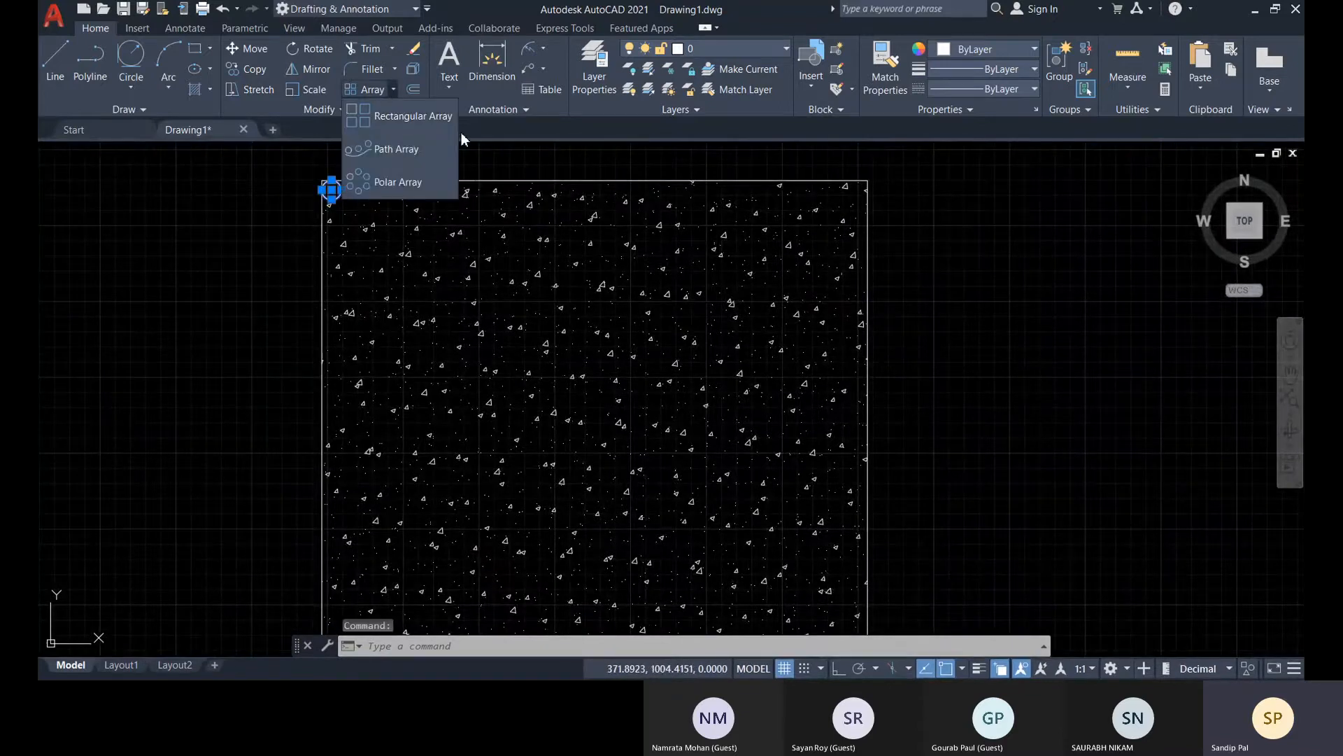
click(414, 117)
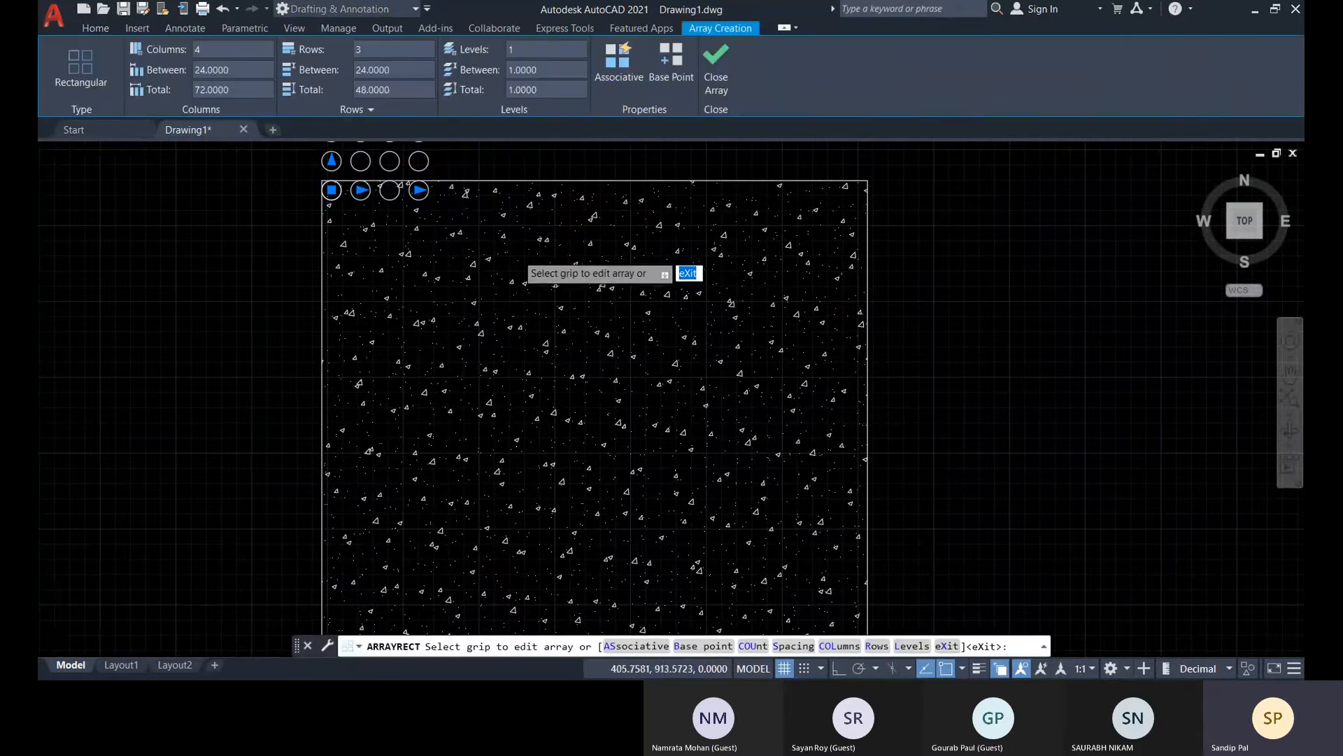
scroll(530, 282, down, 2)
middle_drag(530, 282, 500, 294)
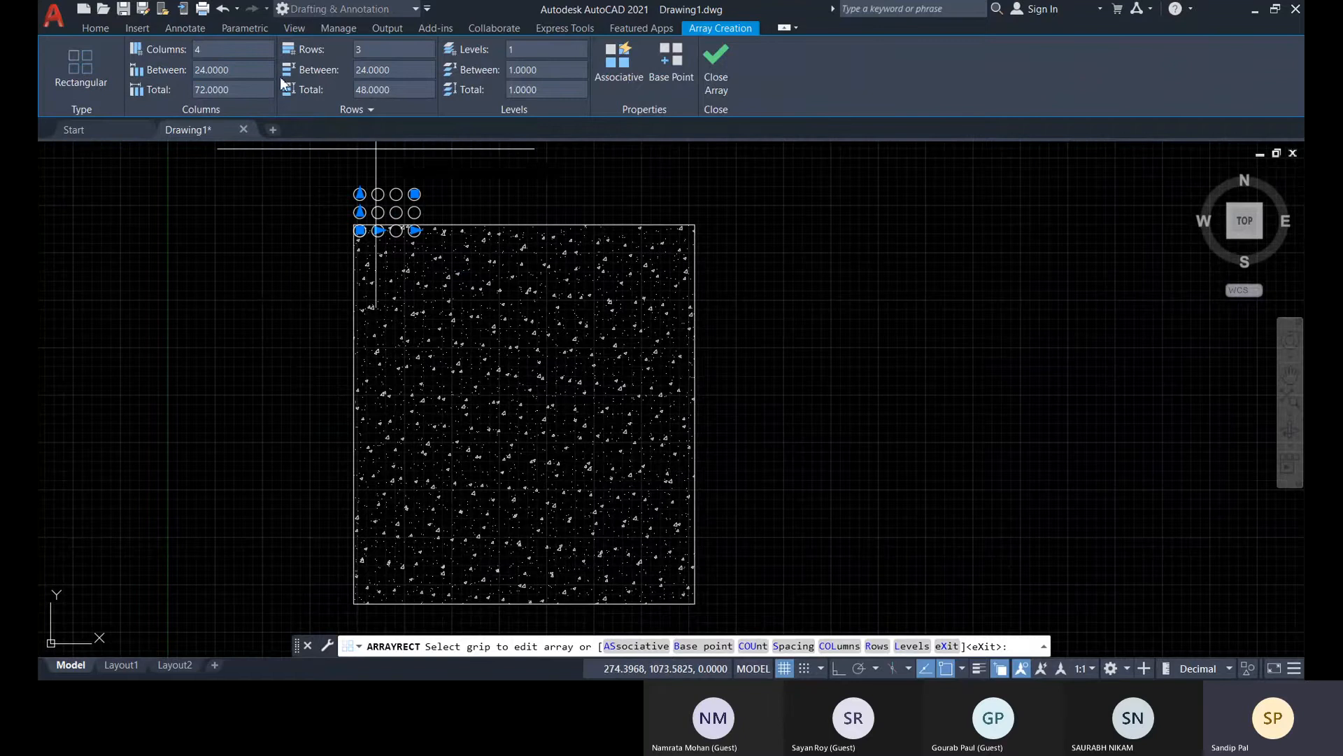
click(234, 49)
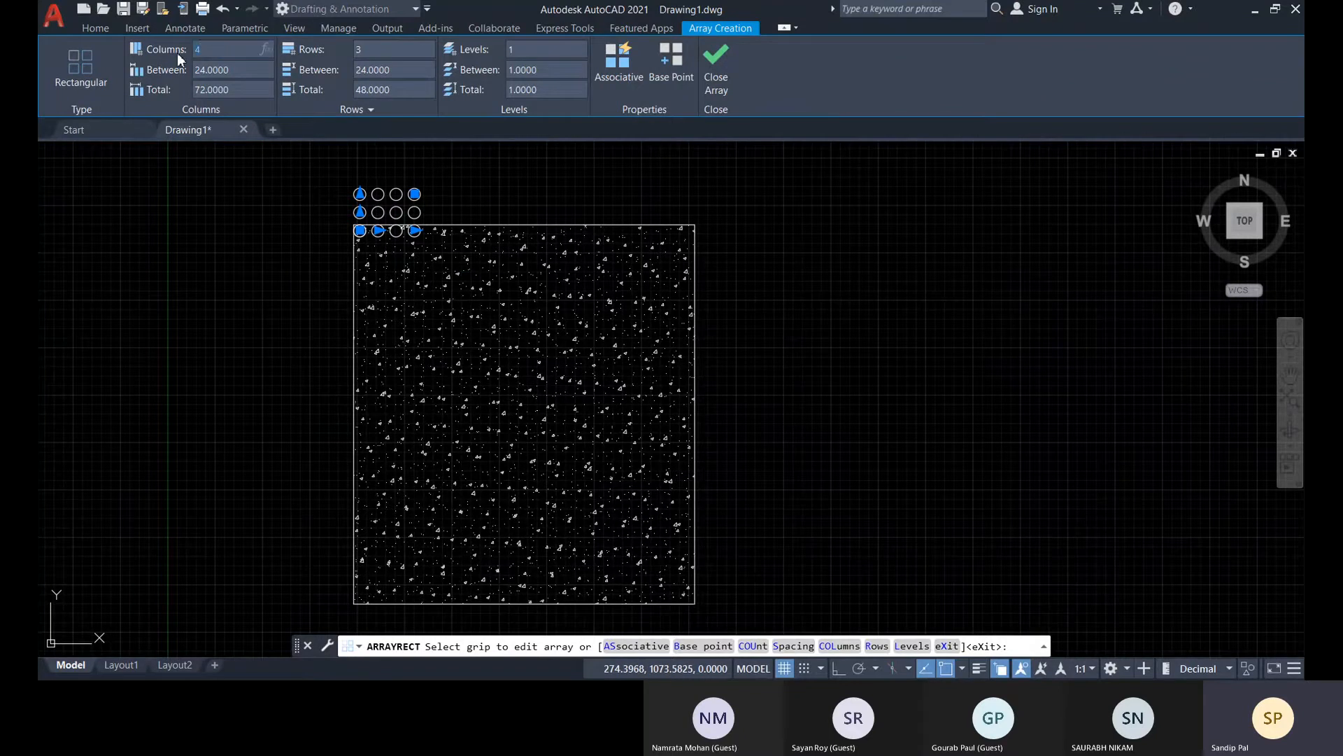
text(2)
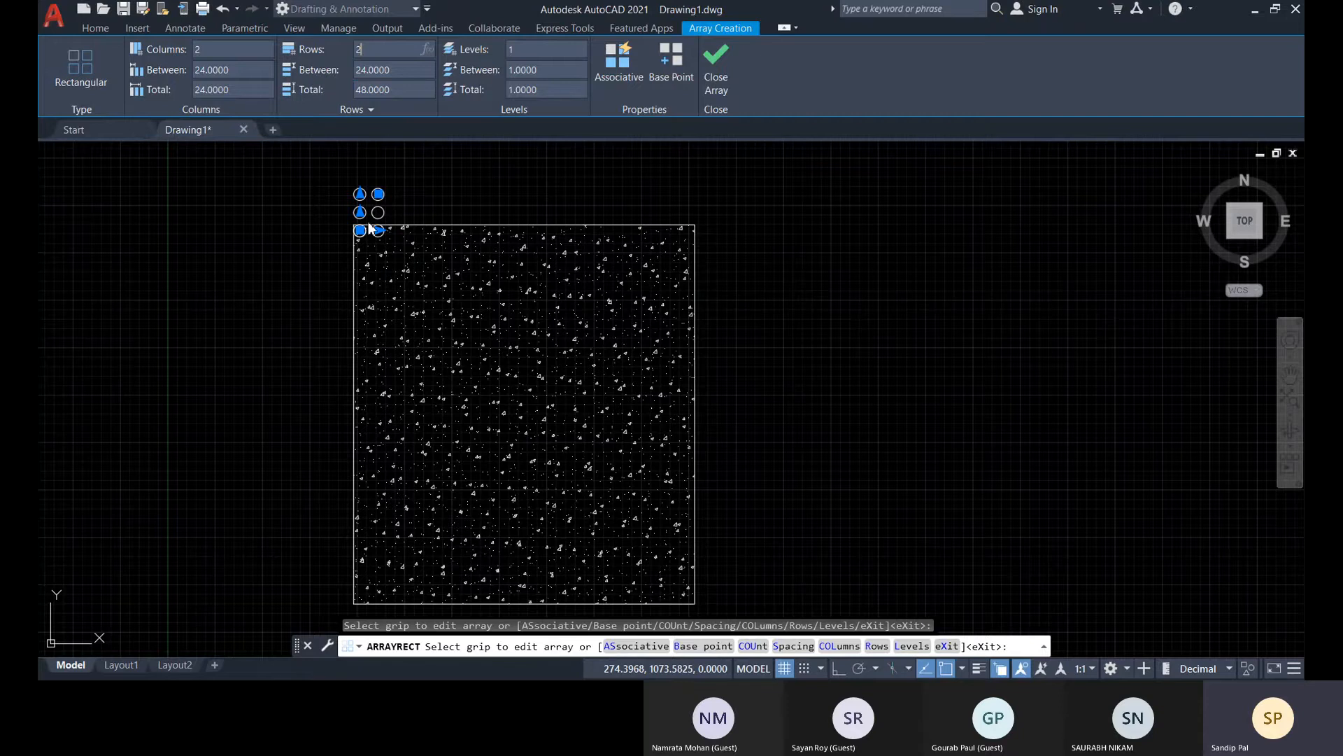
key(Return)
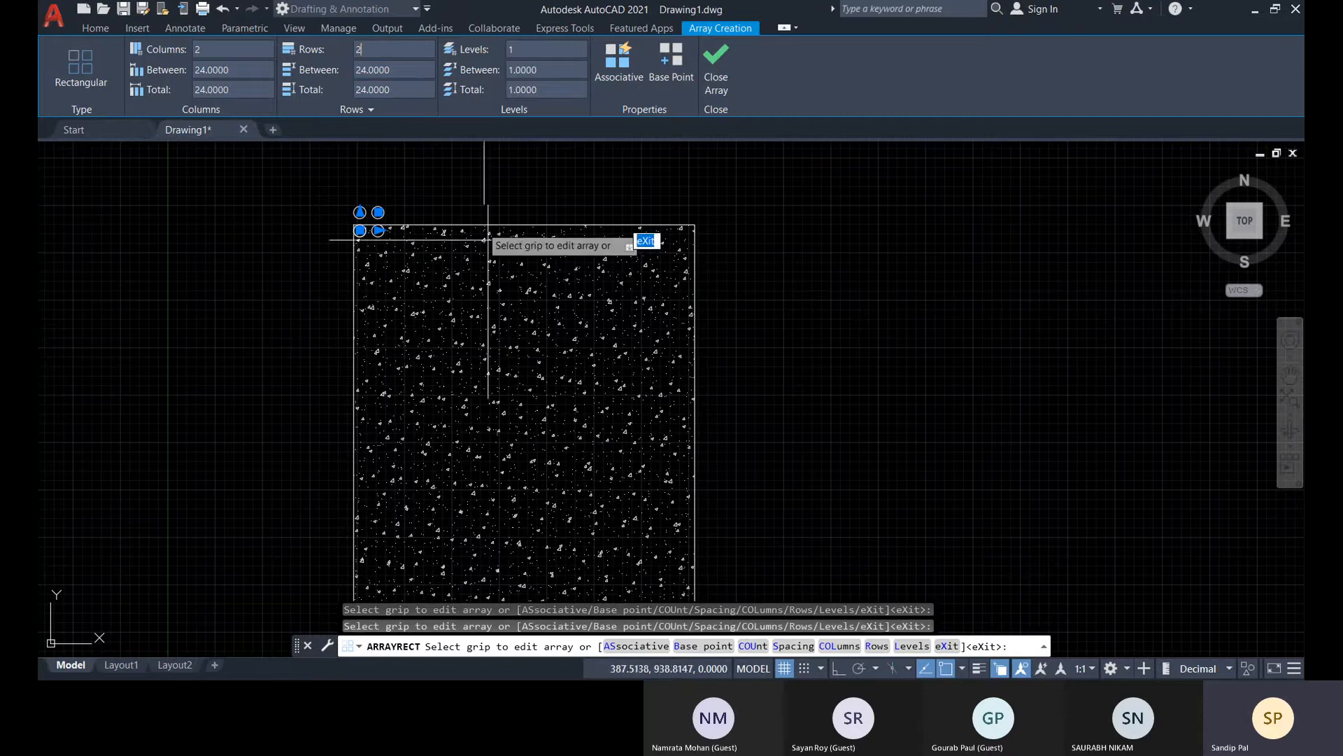
scroll(399, 241, up, 3)
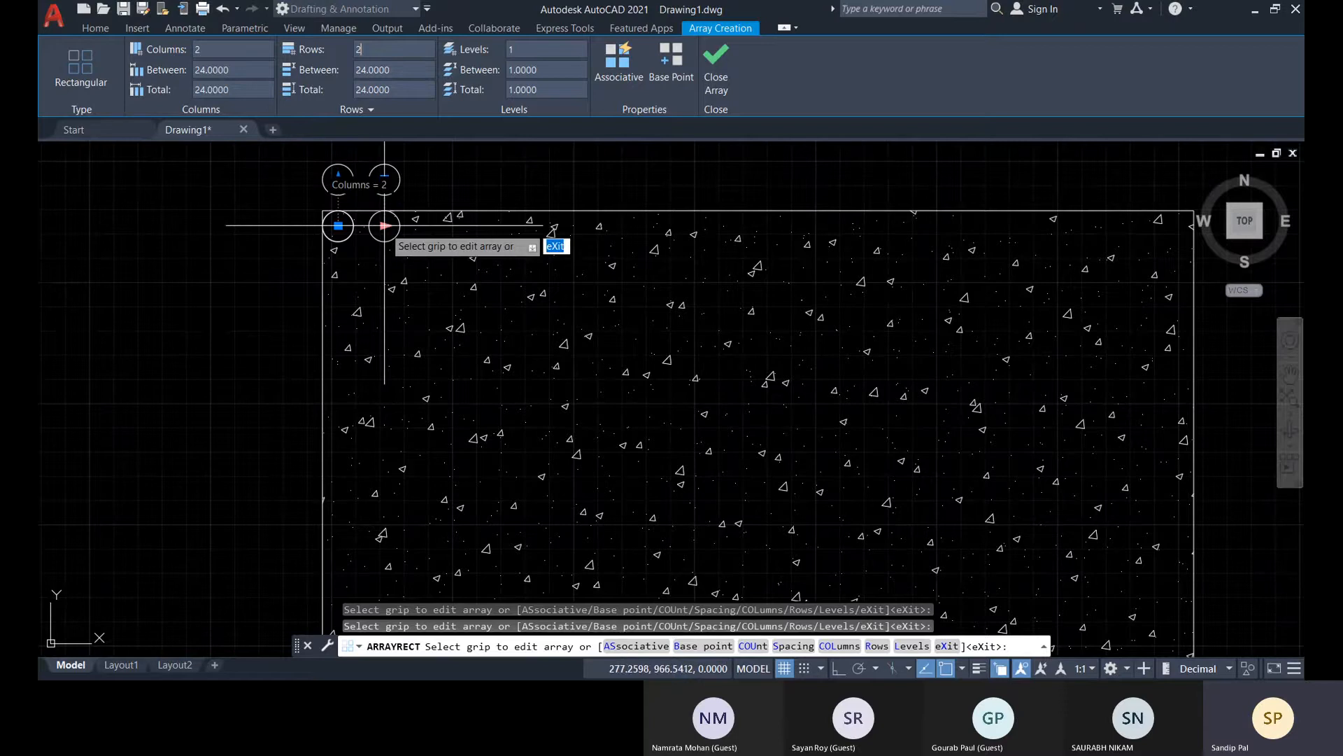
click(385, 225)
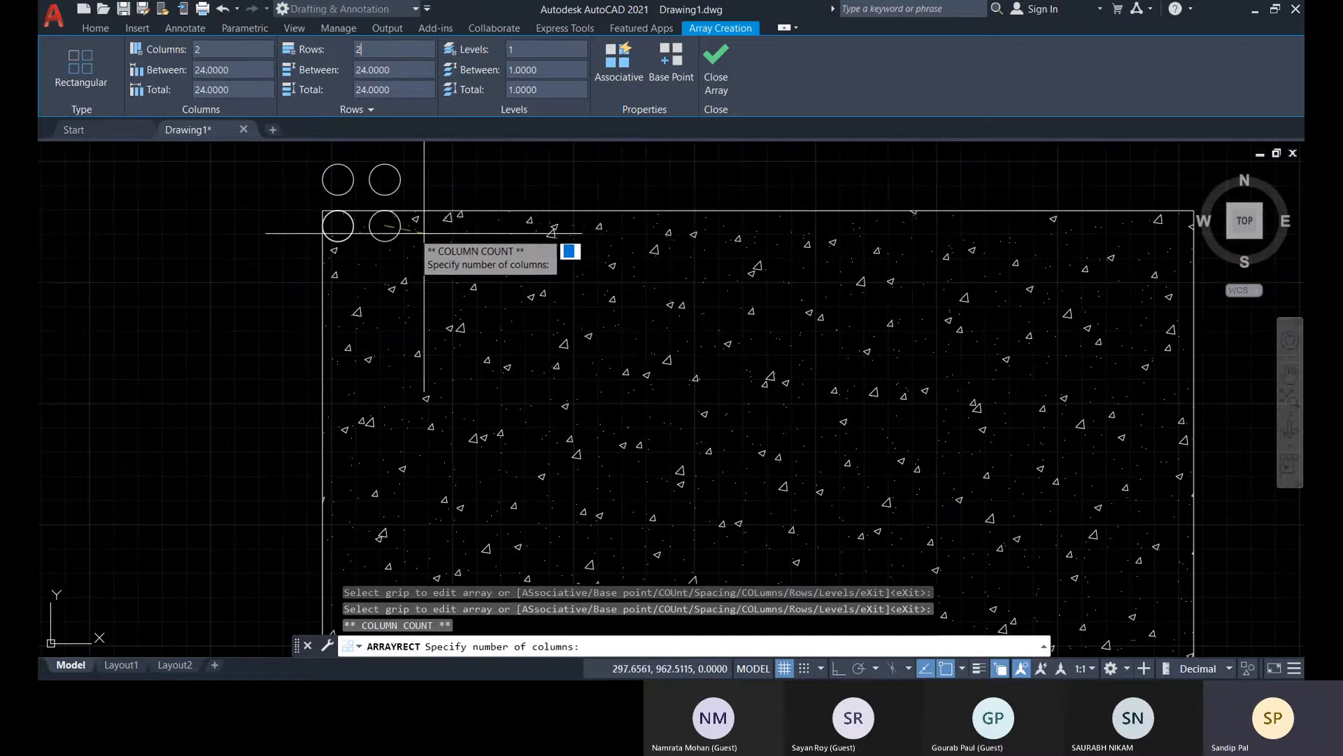
key(Escape)
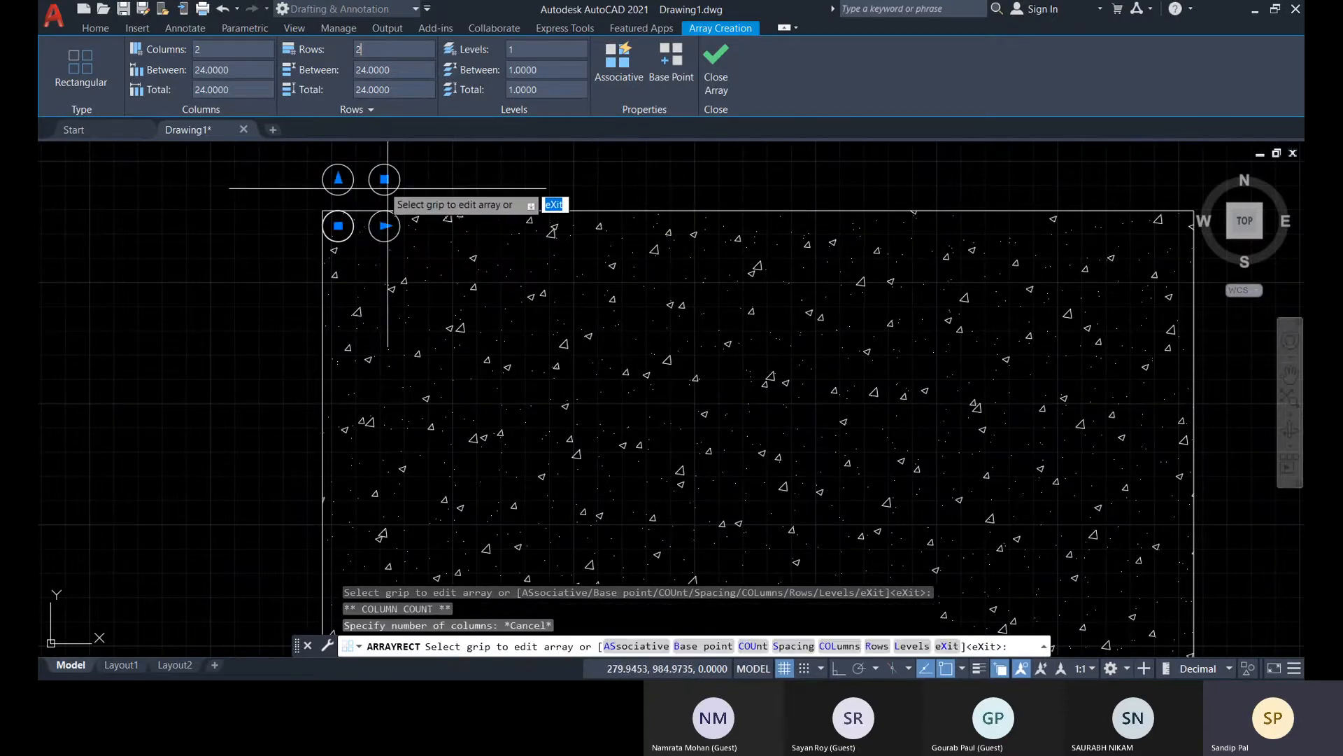
click(384, 180)
scroll(400, 269, down, 3)
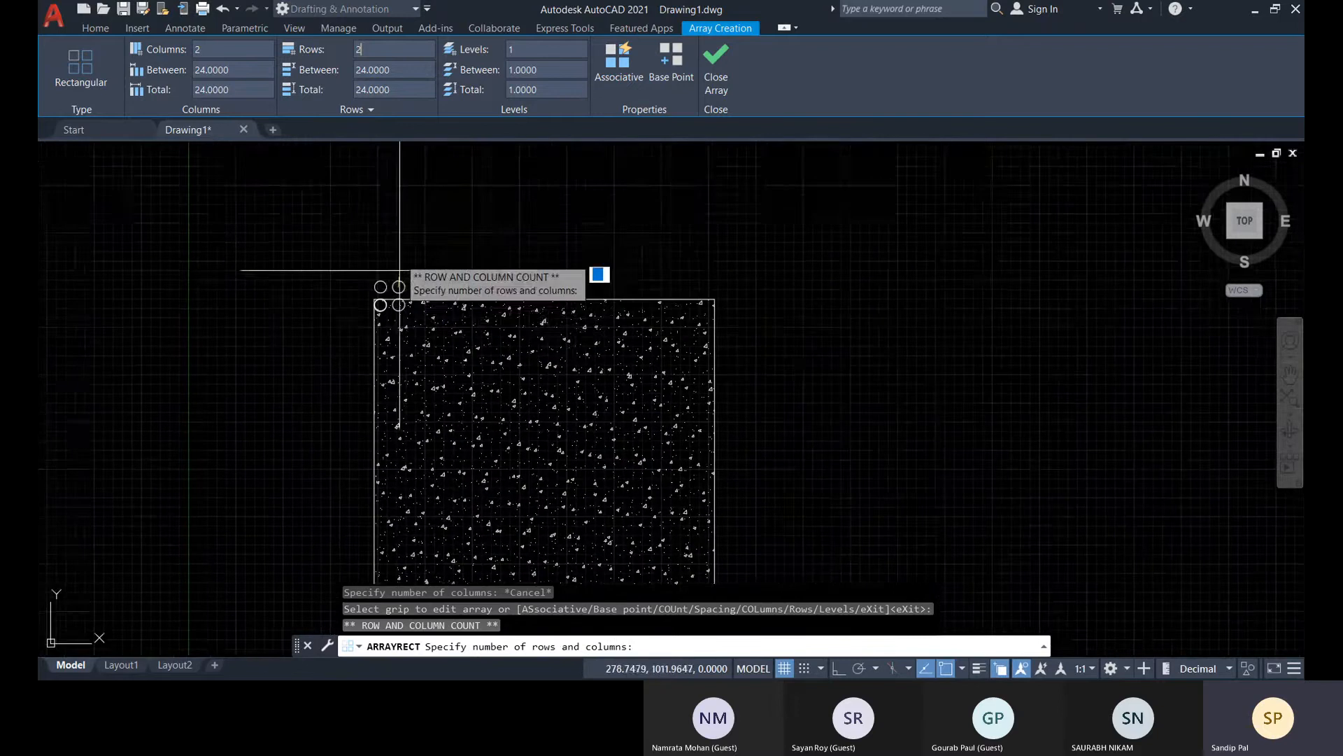
key(Escape)
scroll(379, 287, up, 2)
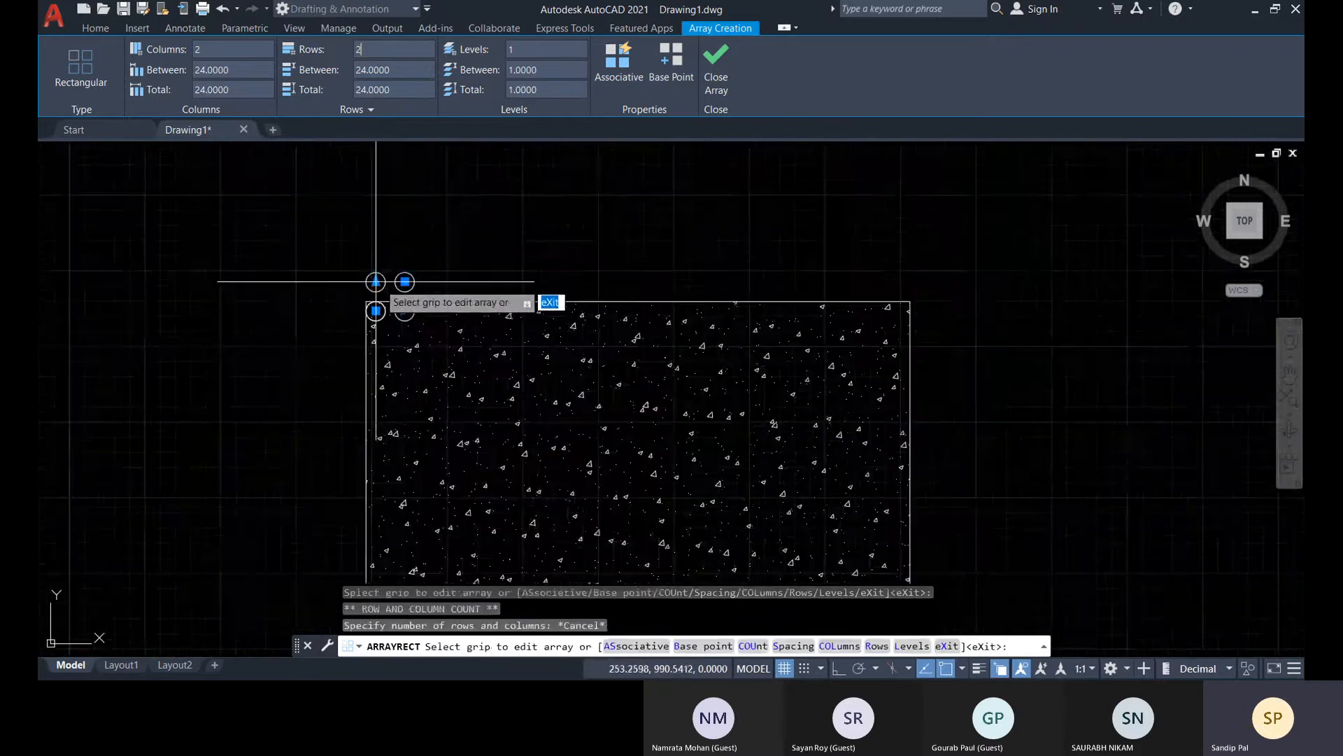
click(376, 282)
key(Escape)
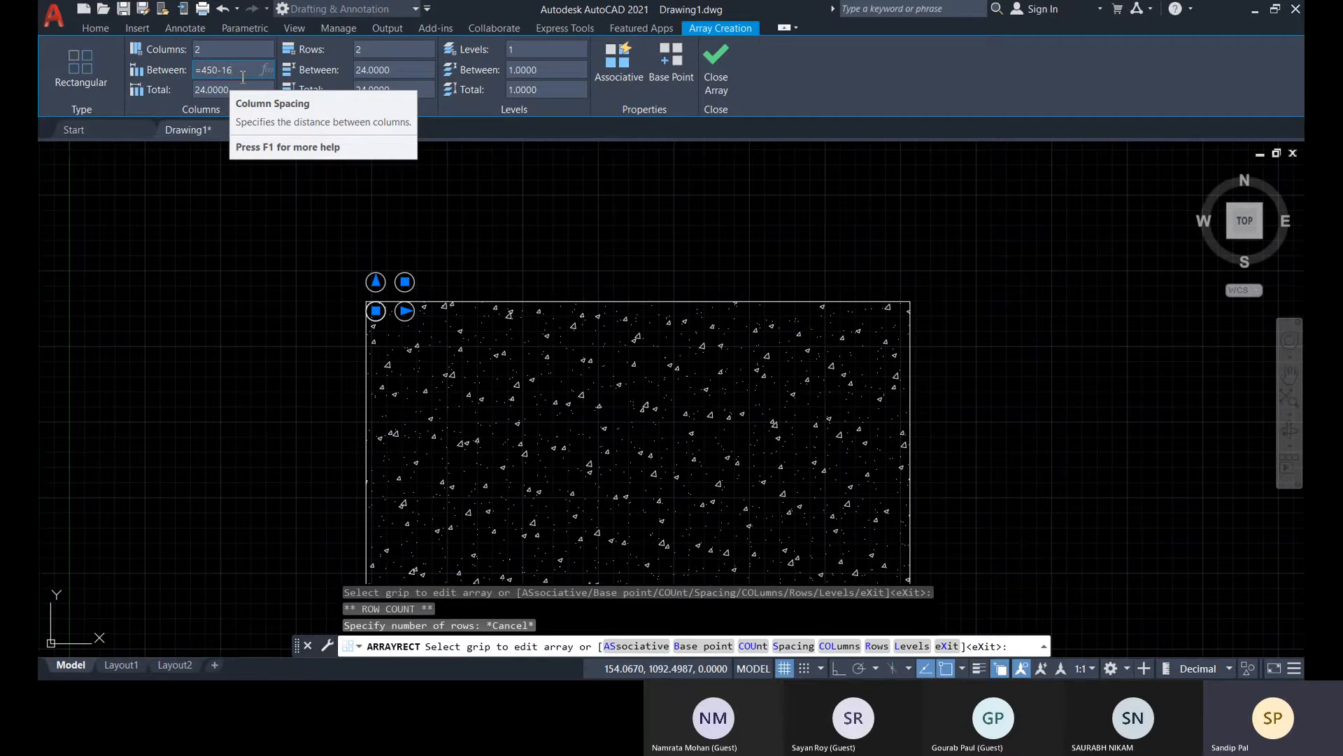
Set the array's column spacing to =450-16 and its row spacing to =500-16
key(Return)
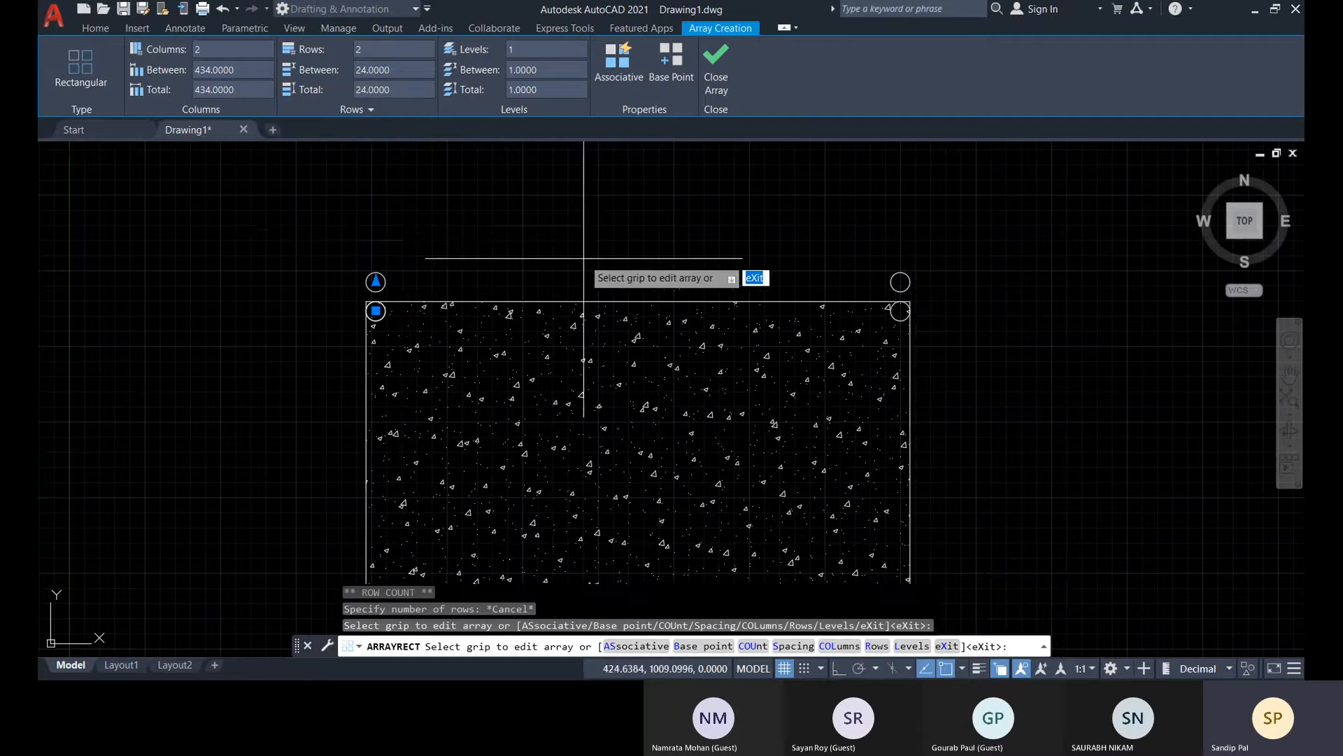
scroll(578, 273, down, 2)
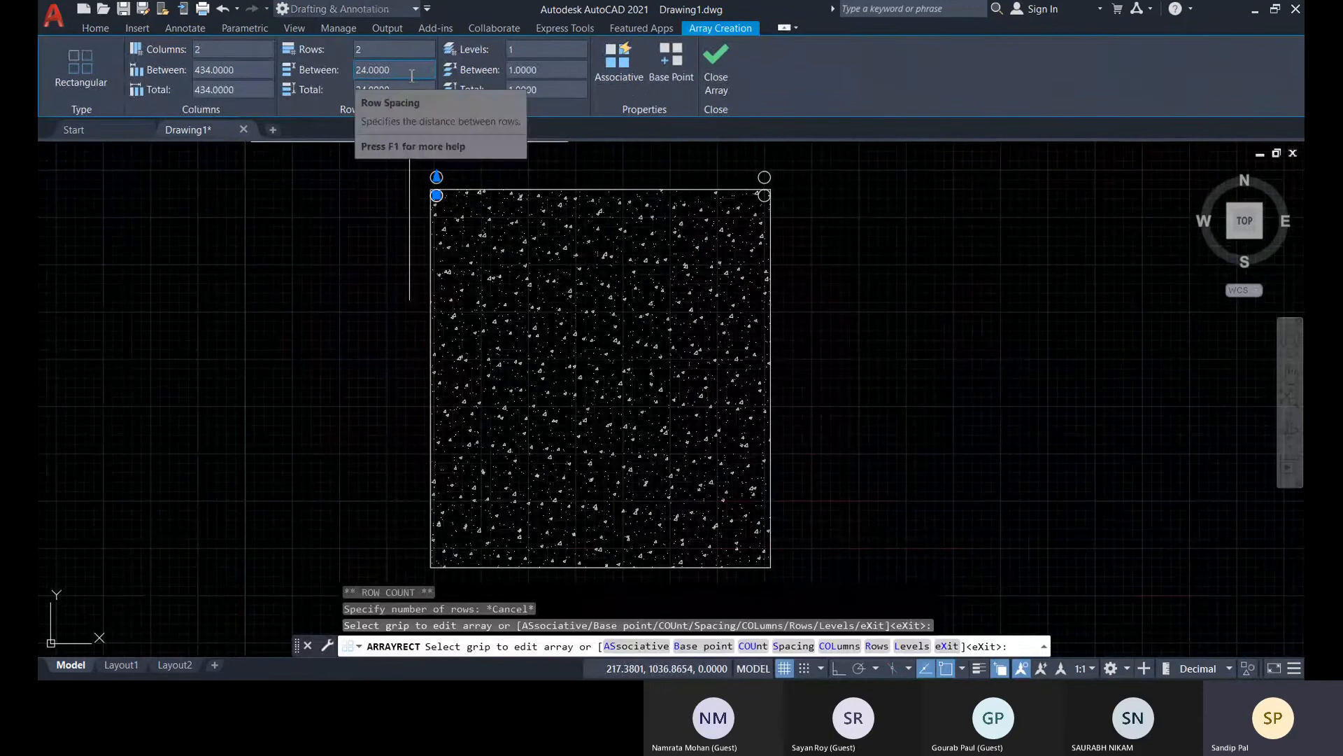
click(411, 73)
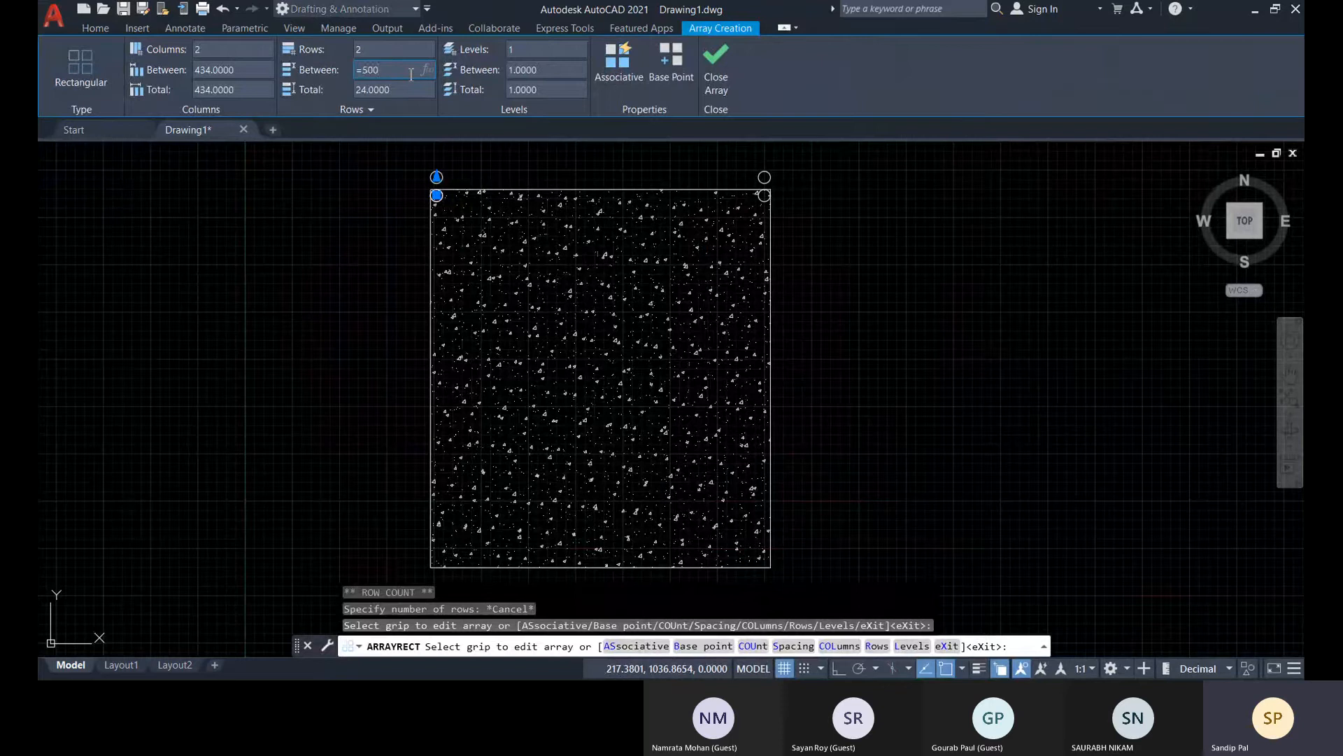
text(=500-)
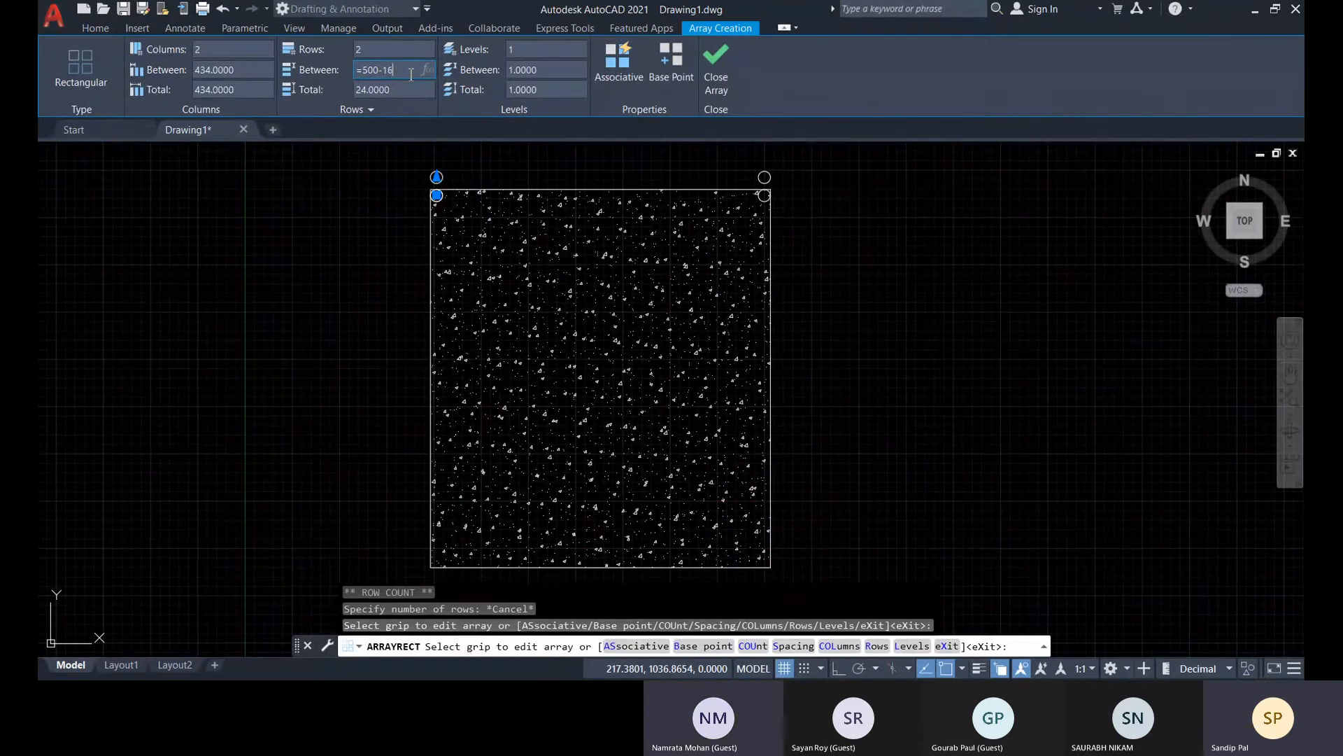
text(16)
key(Return)
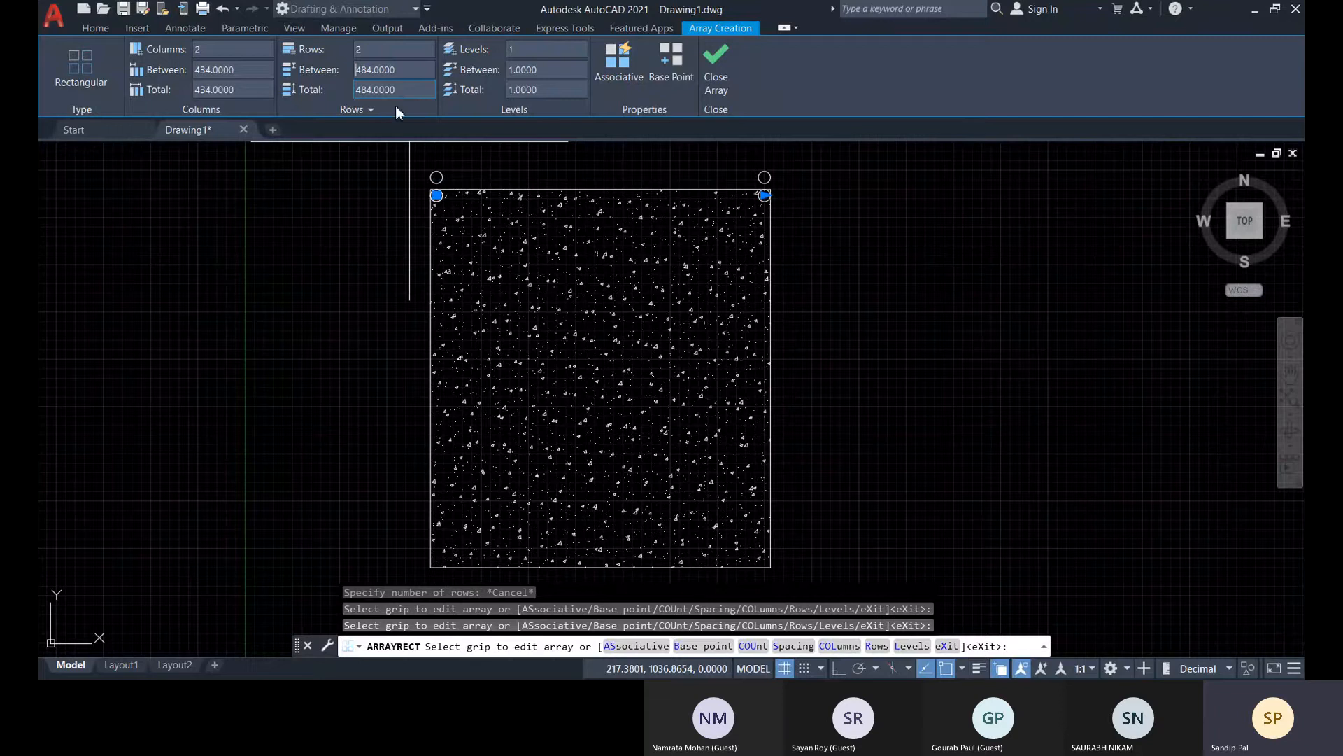
Set the array's row spacing to -484 so the second row falls in the rectangle's bottom corners, and finish the array
click(358, 72)
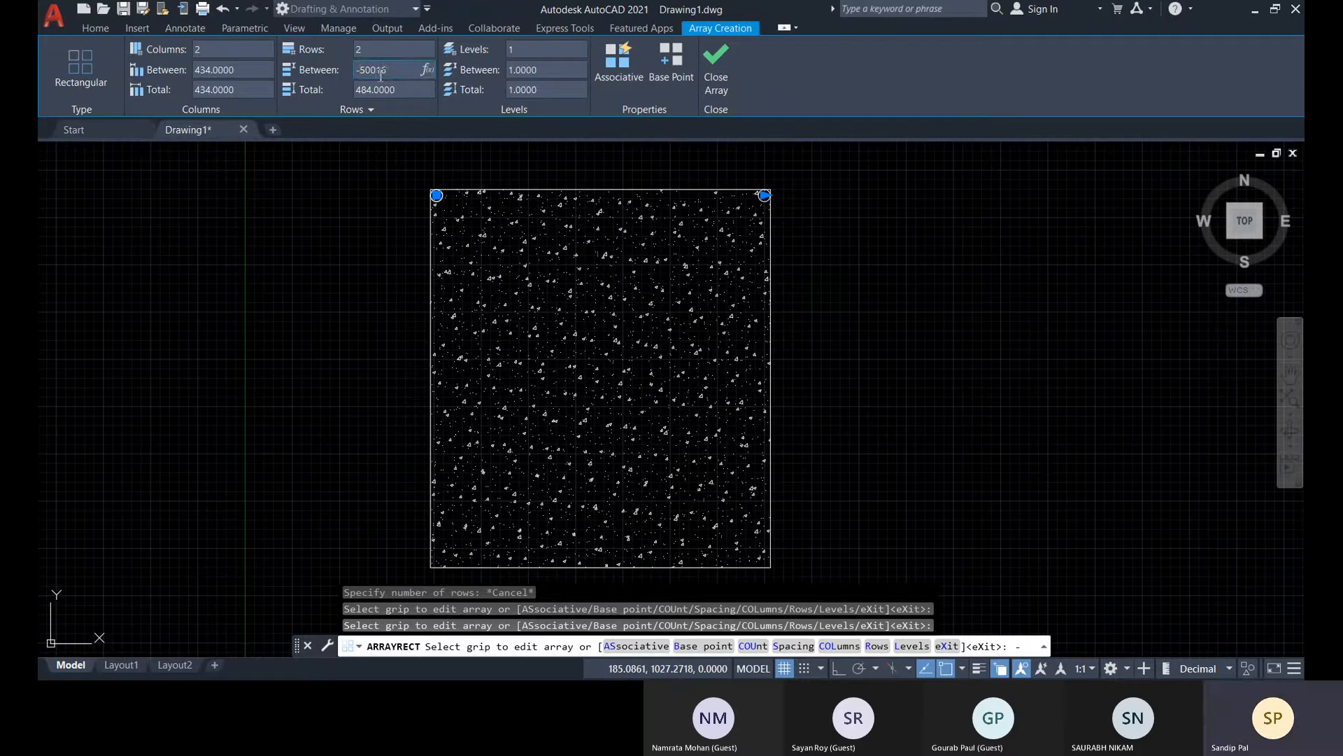
click(464, 179)
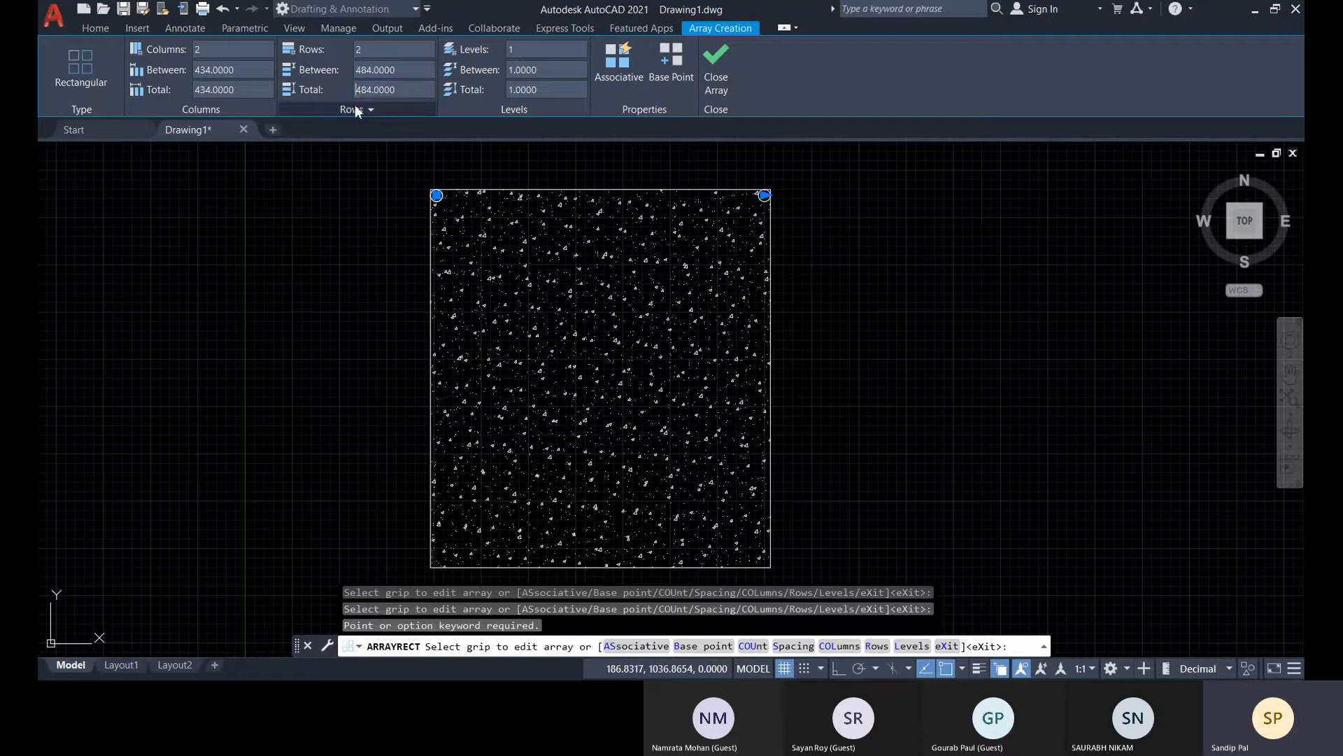
key(Return)
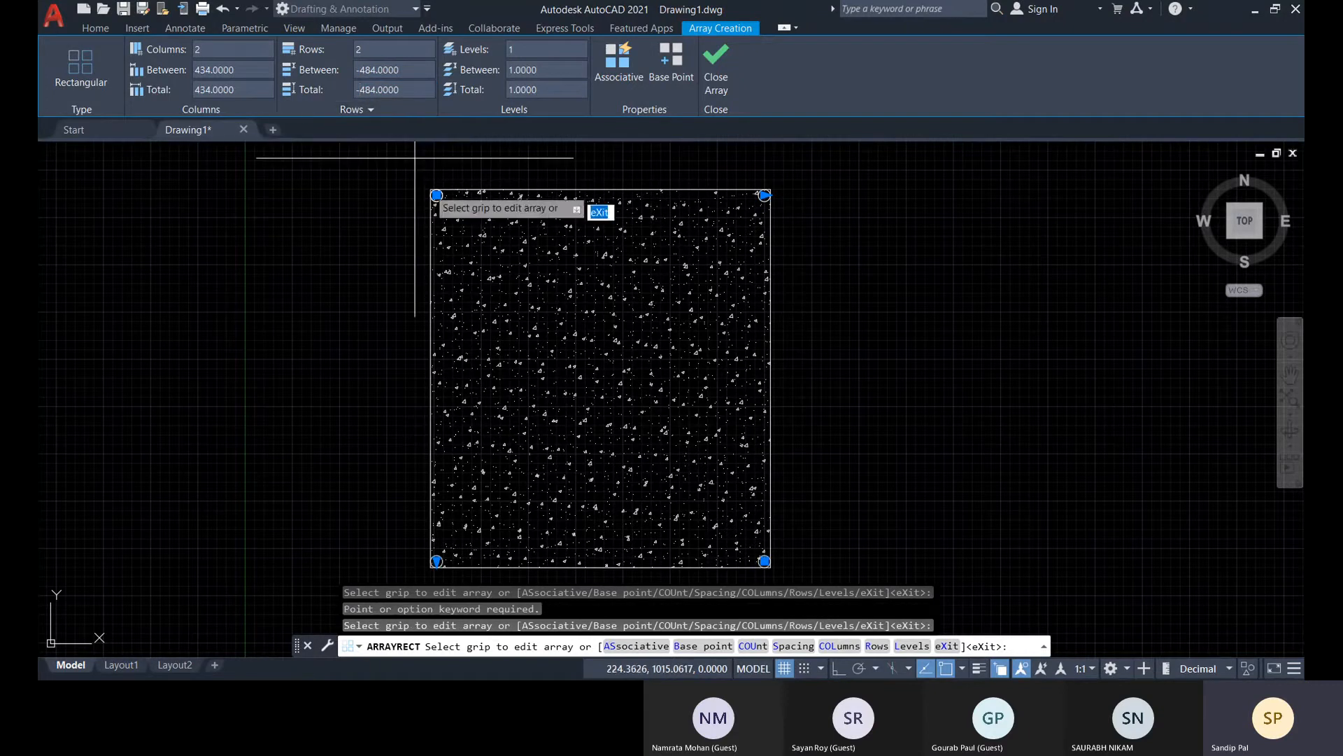
middle_drag(773, 459, 768, 439)
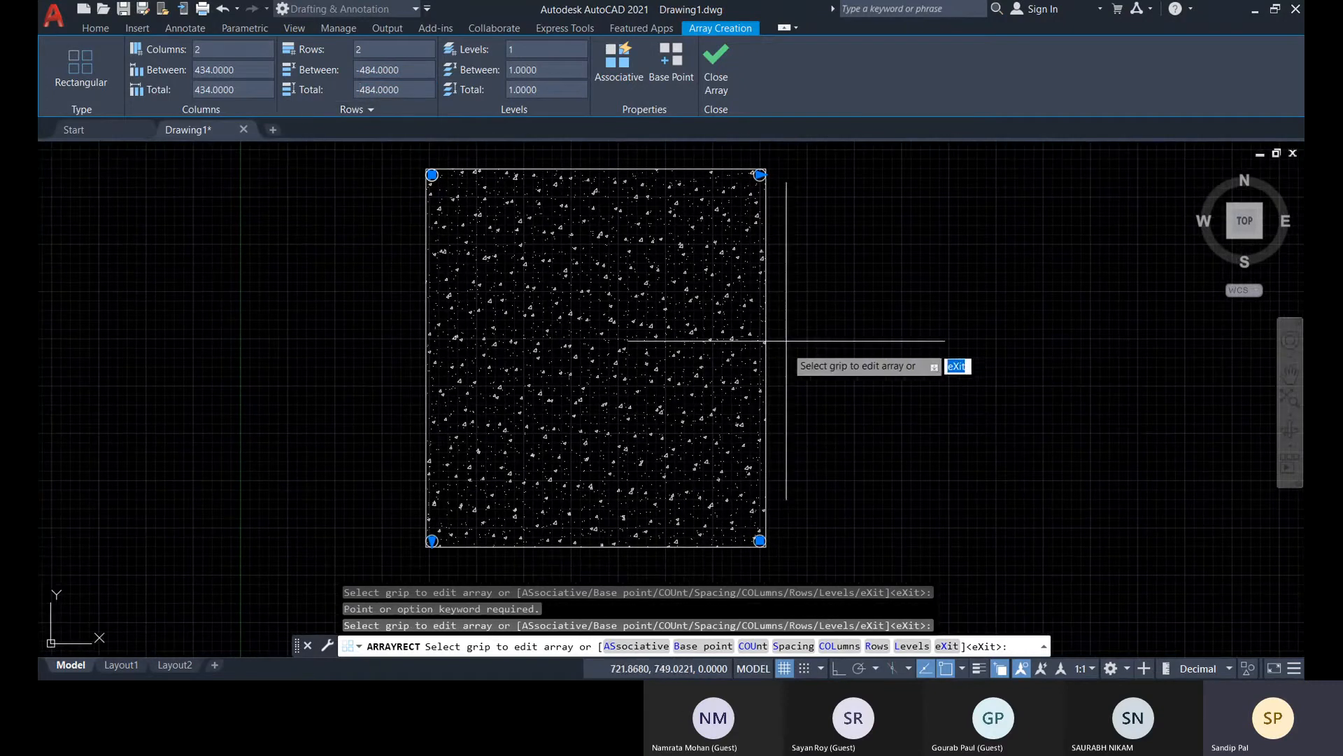
click(720, 77)
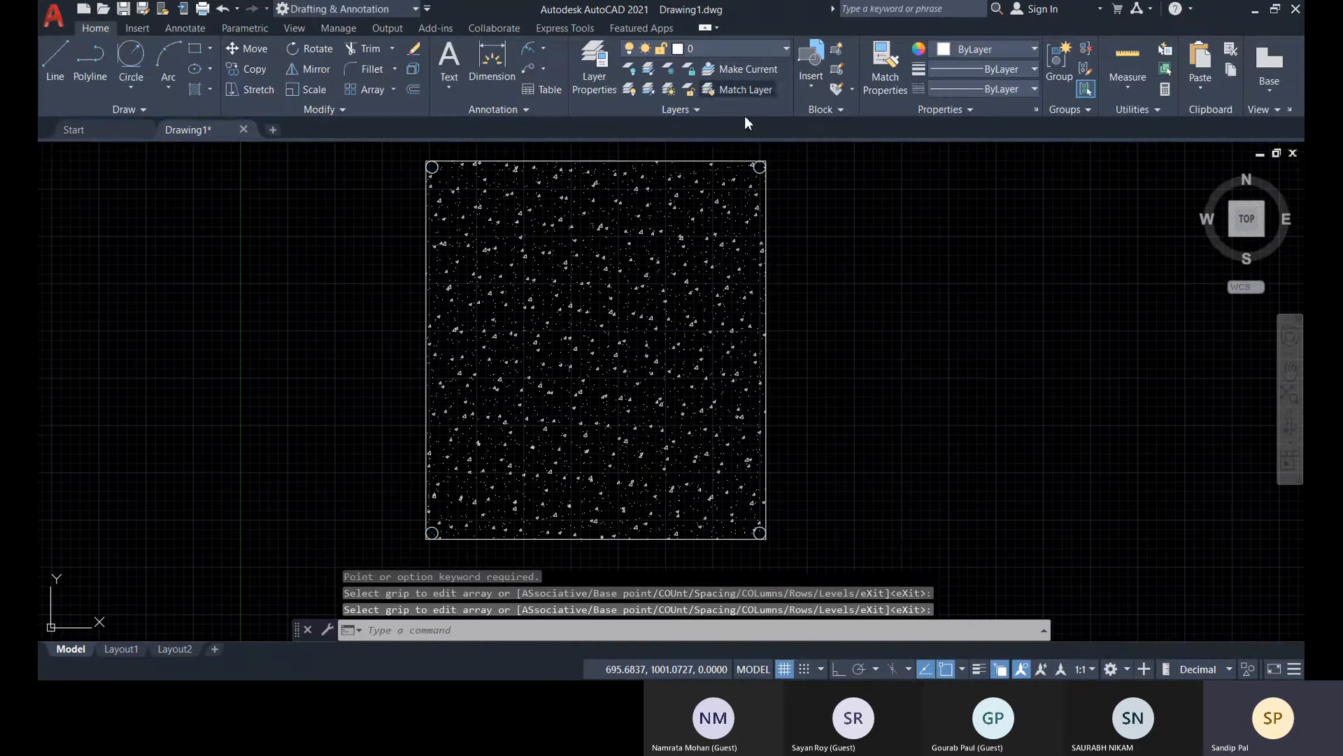
scroll(463, 542, up, 4)
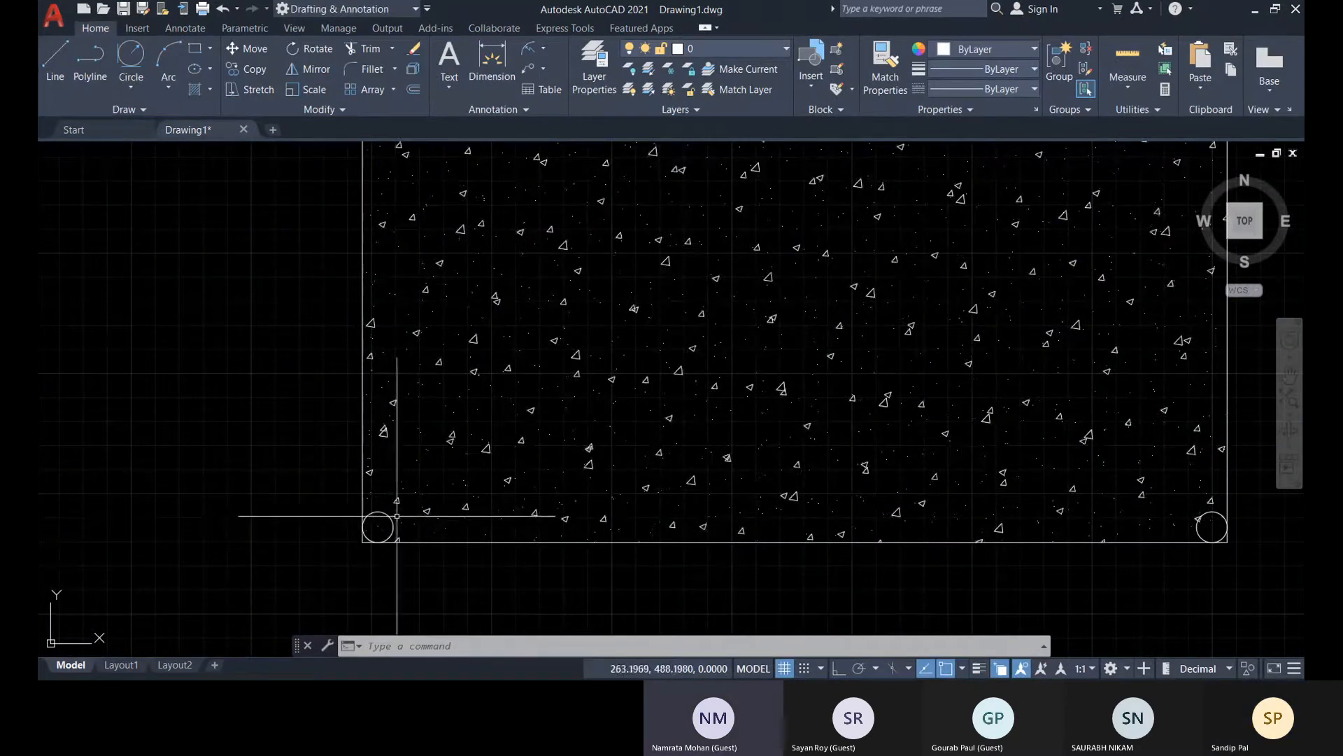
scroll(382, 519, down, 3)
middle_drag(761, 432, 767, 463)
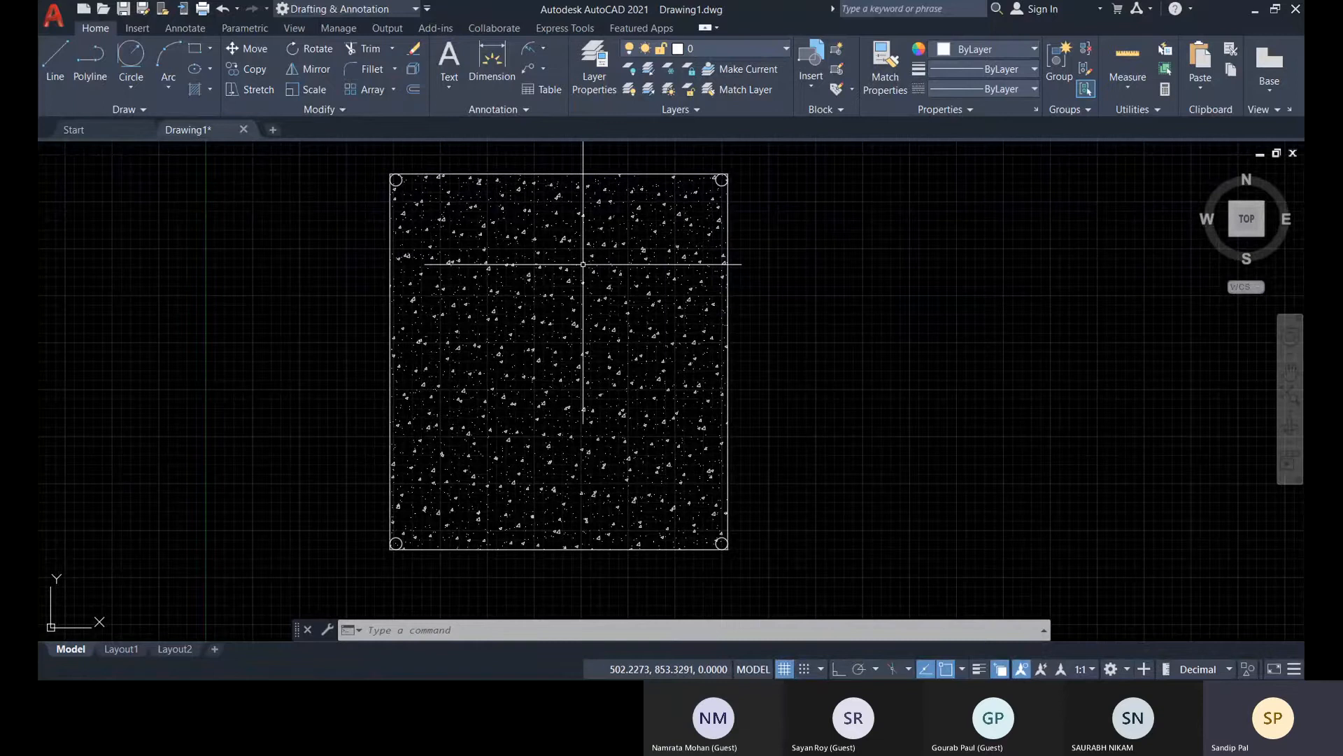
scroll(470, 431, up, 1)
scroll(510, 398, down, 1)
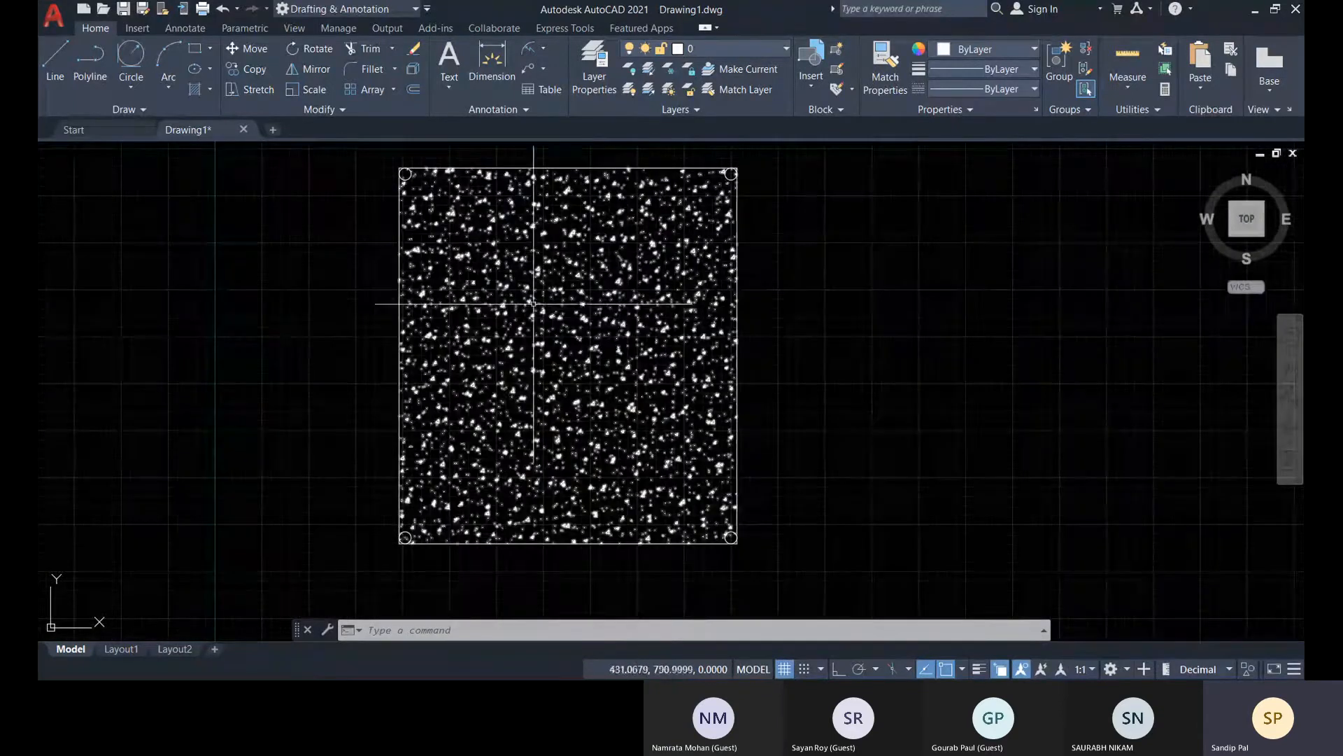
Add a linear dimension to the hatched rectangle's top edge, with the dimension line placed above it
click(543, 49)
click(559, 78)
middle_drag(487, 303, 531, 402)
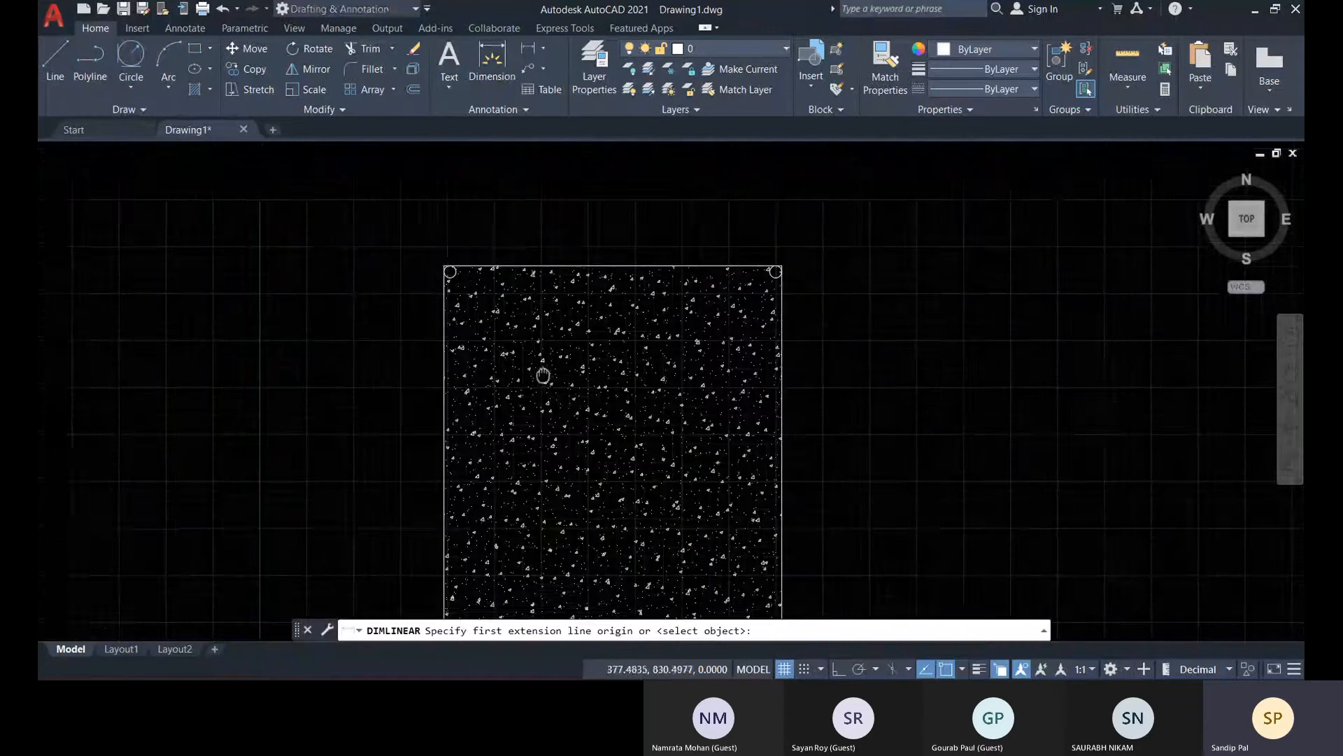
click(447, 266)
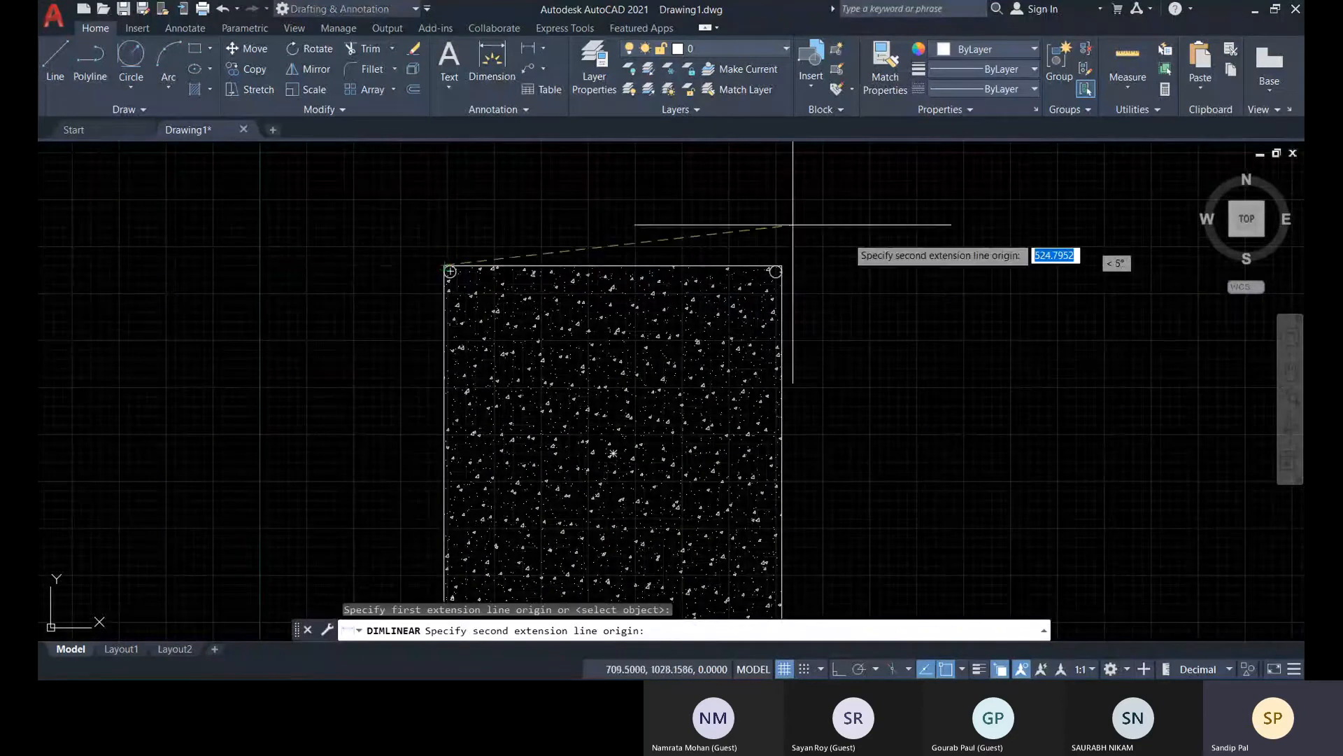
click(784, 265)
click(724, 201)
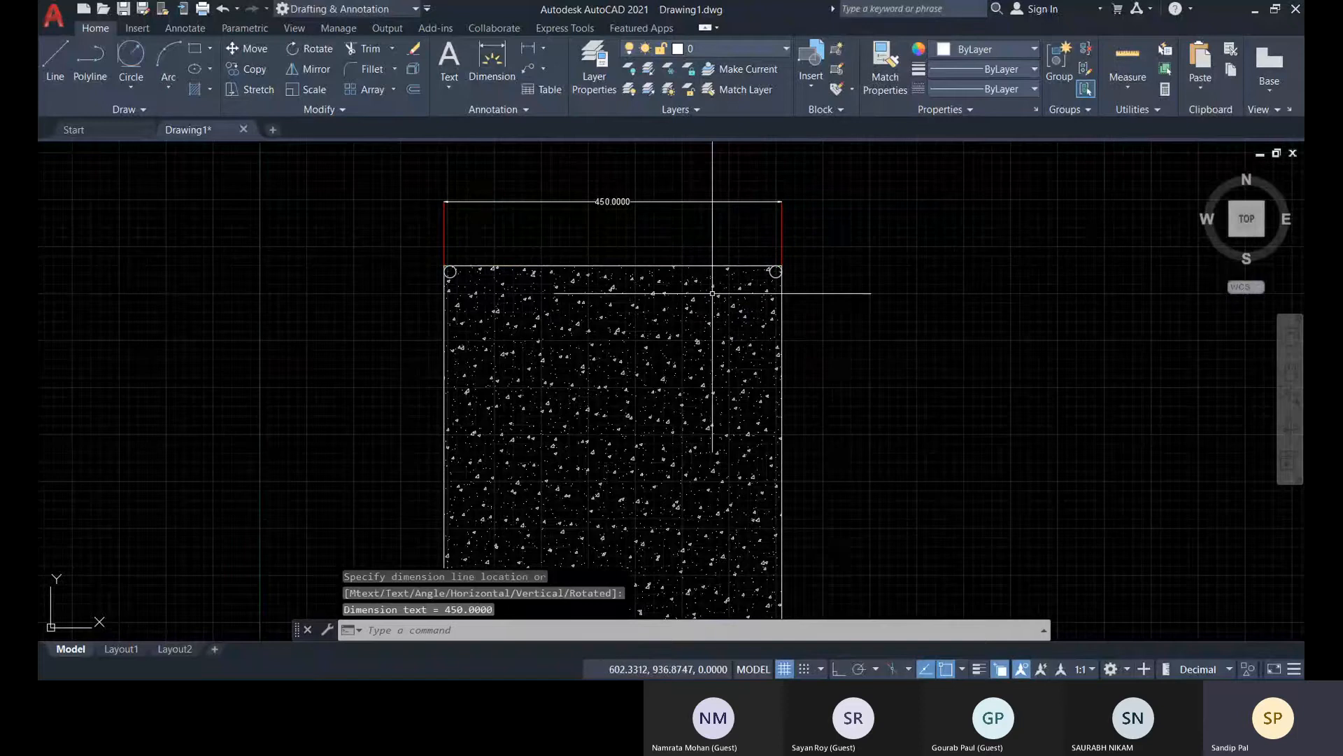
scroll(593, 199, down, 2)
scroll(657, 203, up, 5)
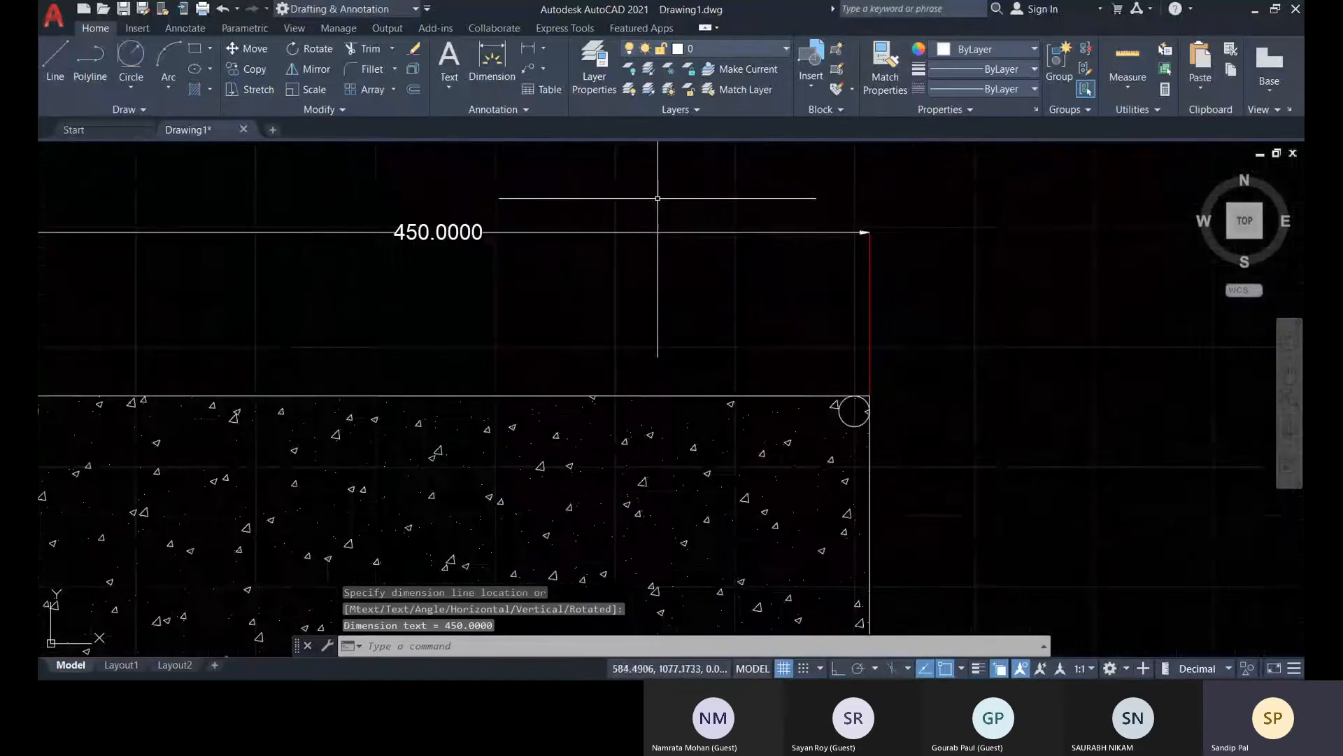
scroll(490, 273, down, 4)
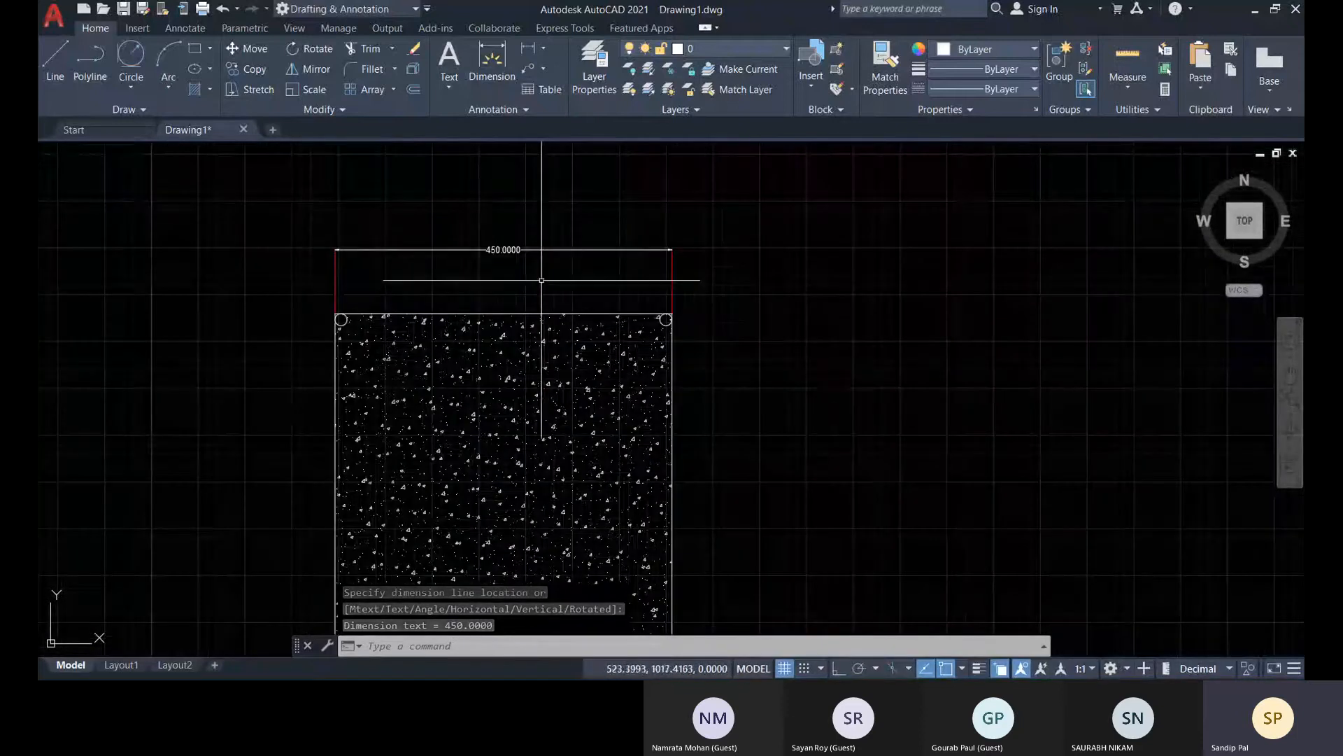
click(479, 248)
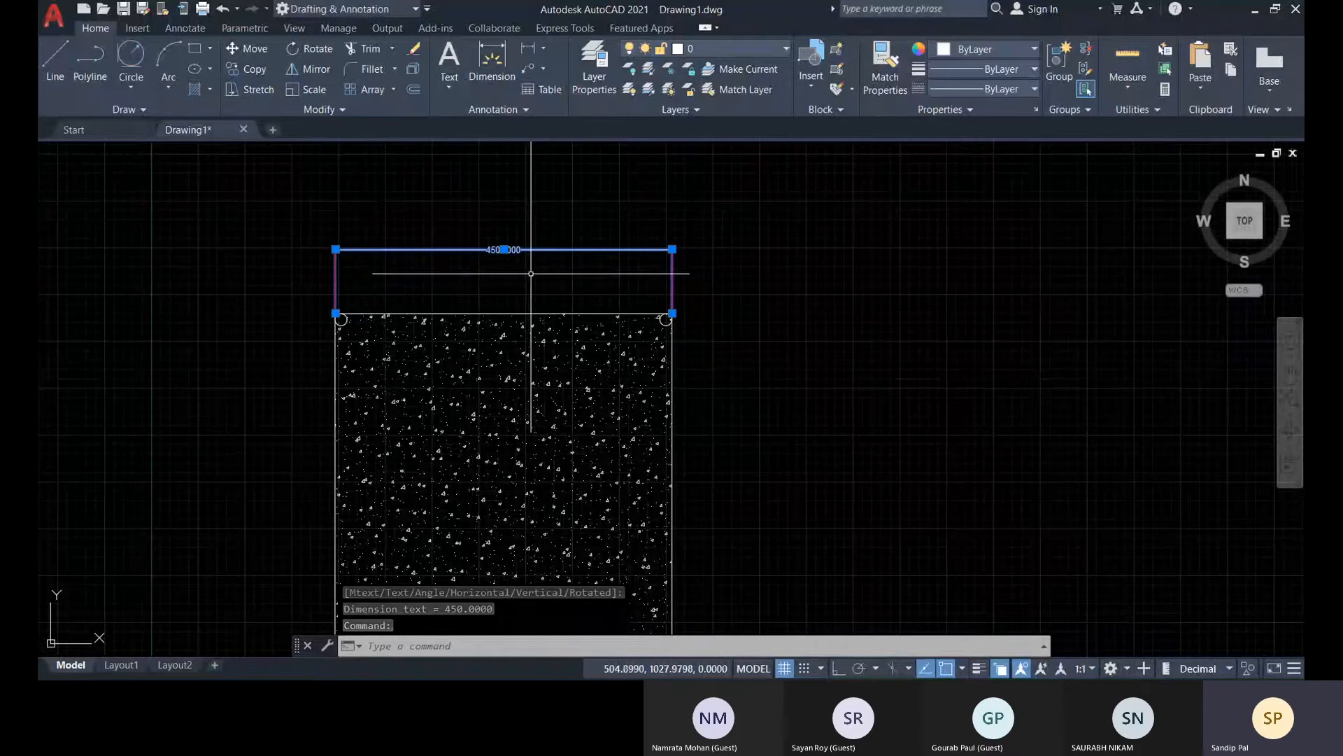
key(Escape)
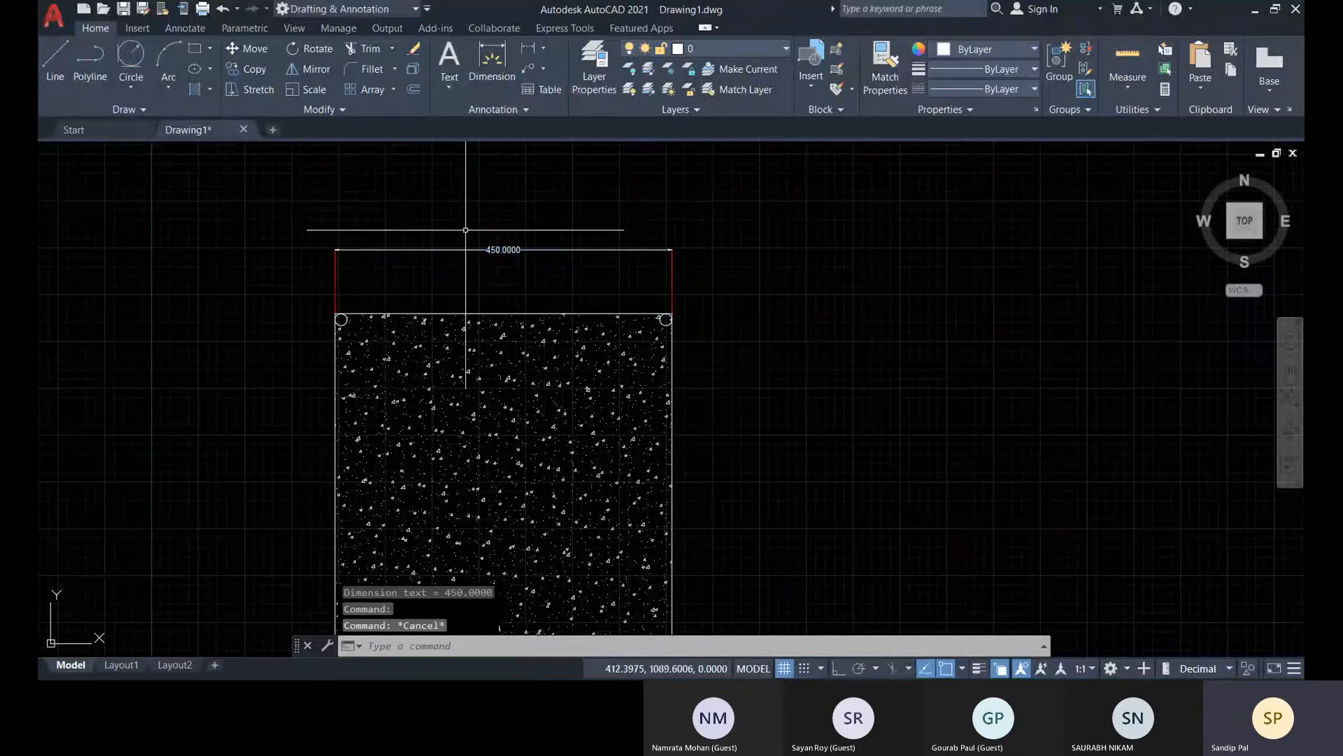
Add a linear dimension to the rectangle's right edge, from top corner to bottom corner, placed outside the edge
middle_drag(773, 365, 797, 300)
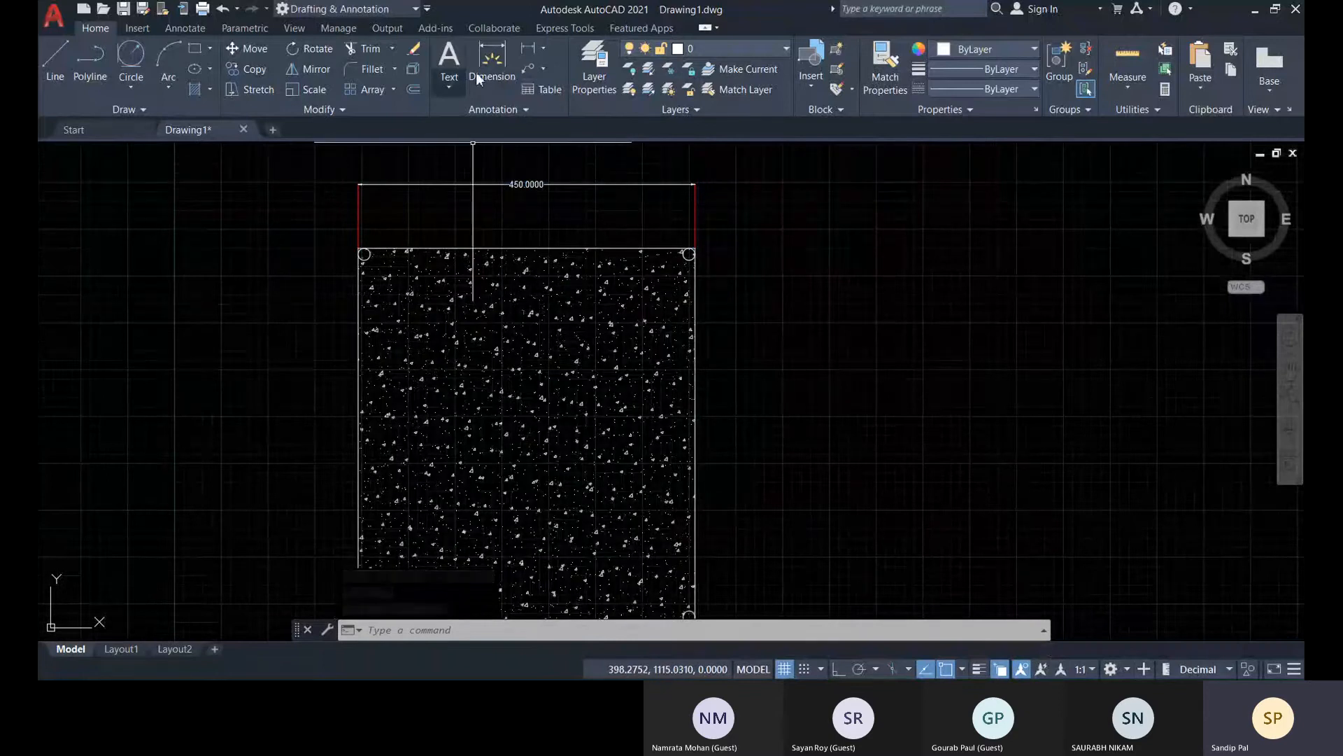
click(532, 56)
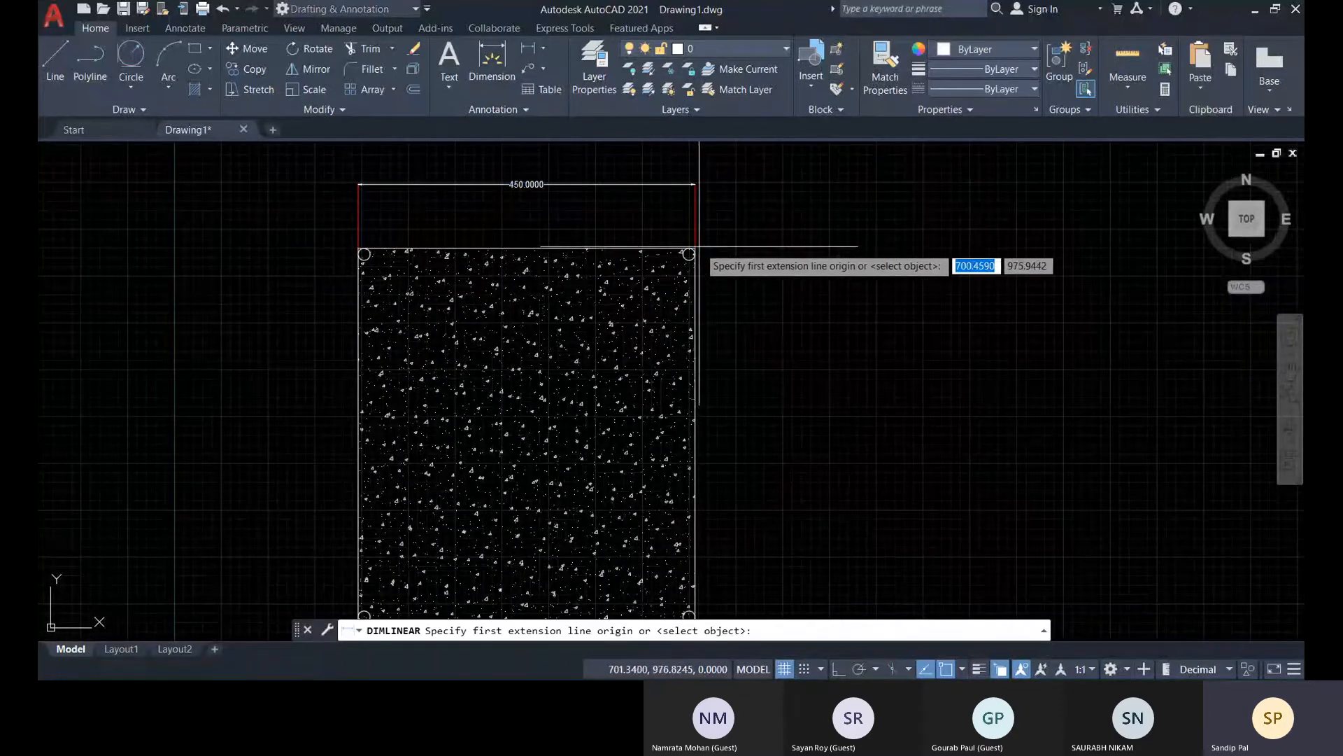
click(695, 248)
middle_drag(791, 480, 815, 199)
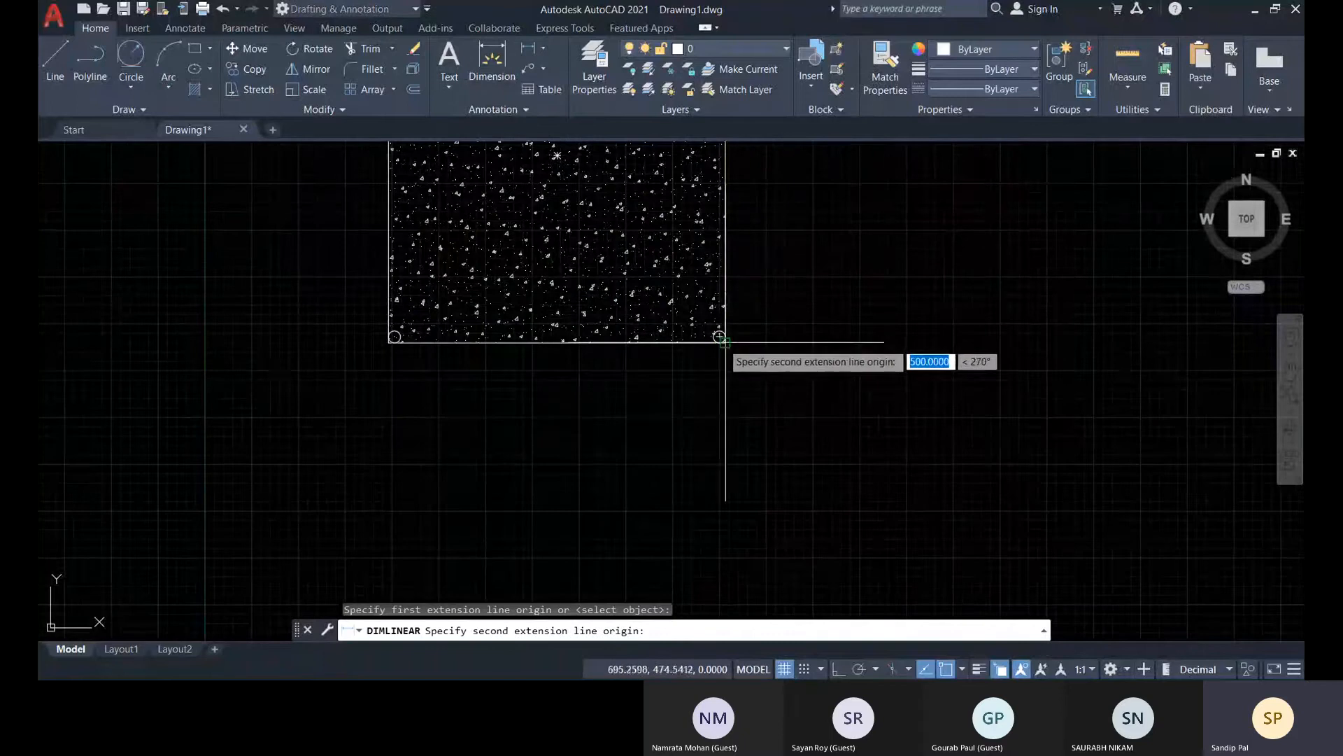
click(725, 343)
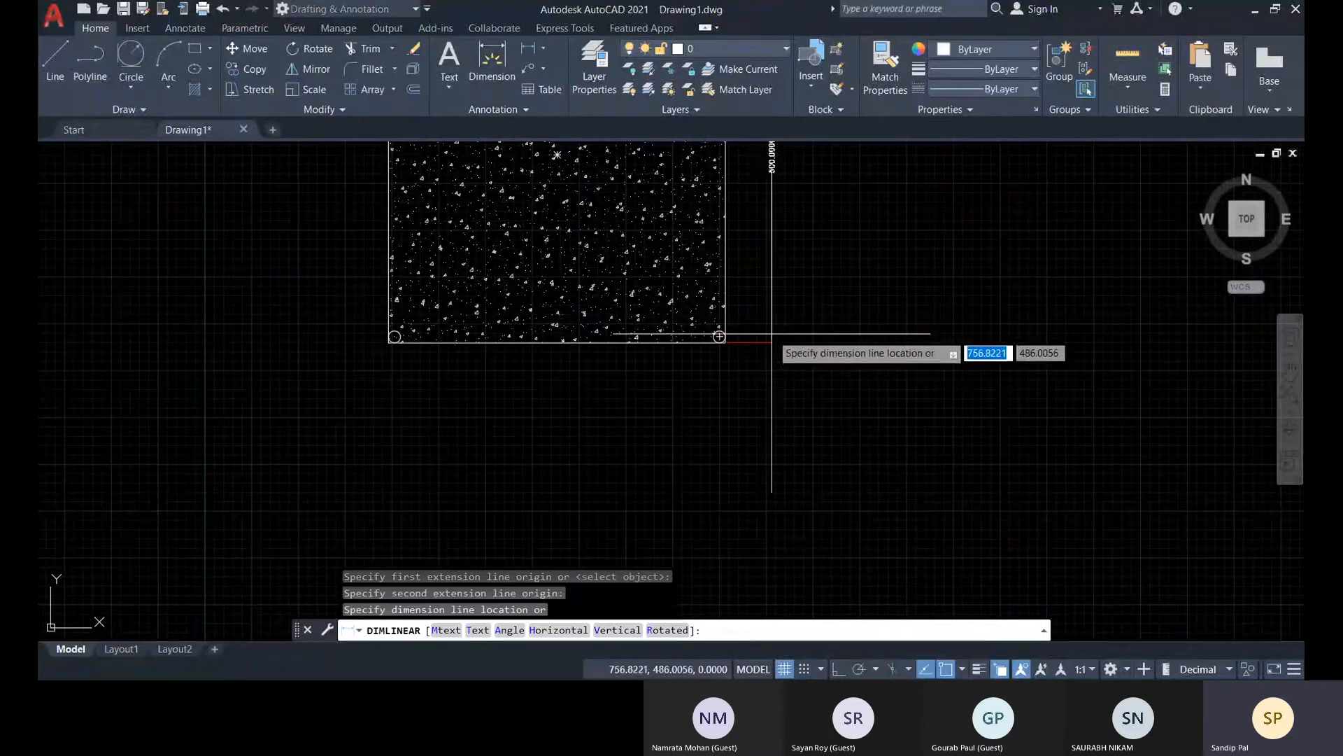
click(769, 332)
middle_drag(785, 333, 764, 537)
scroll(581, 301, down, 2)
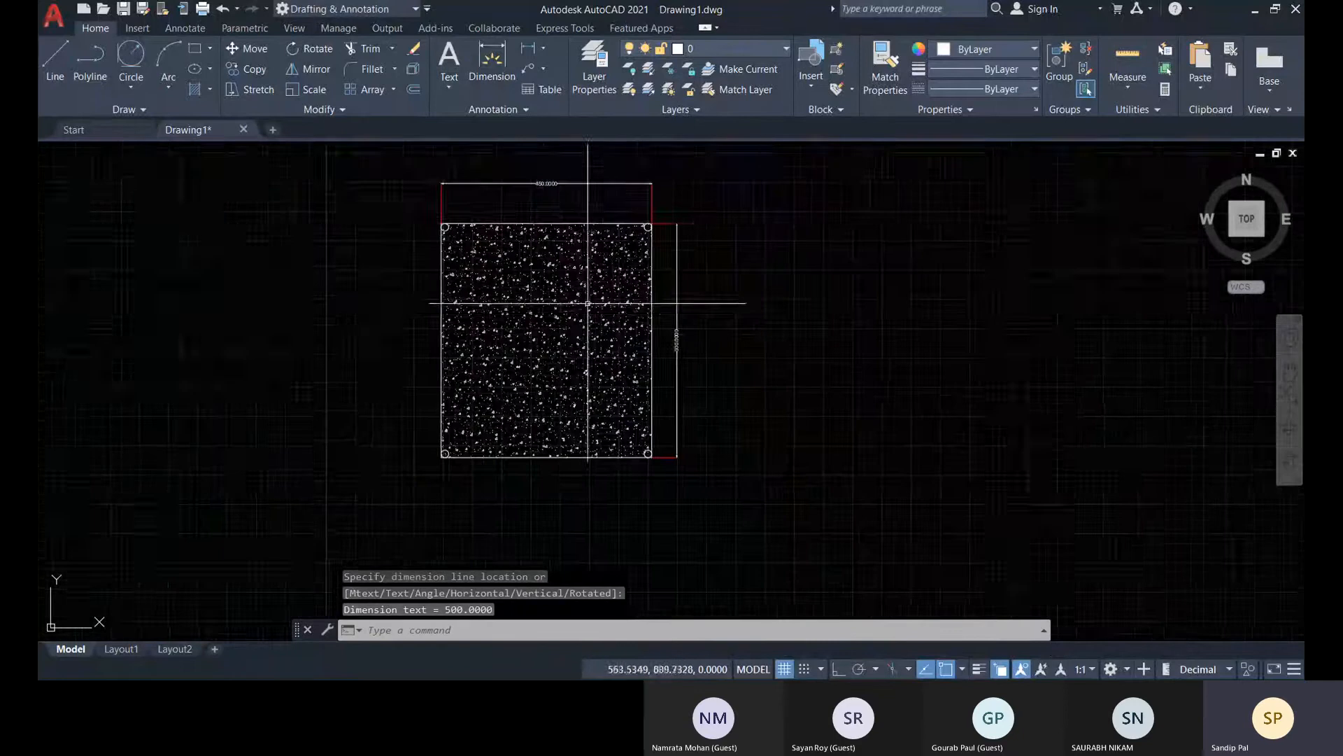
scroll(467, 220, up, 3)
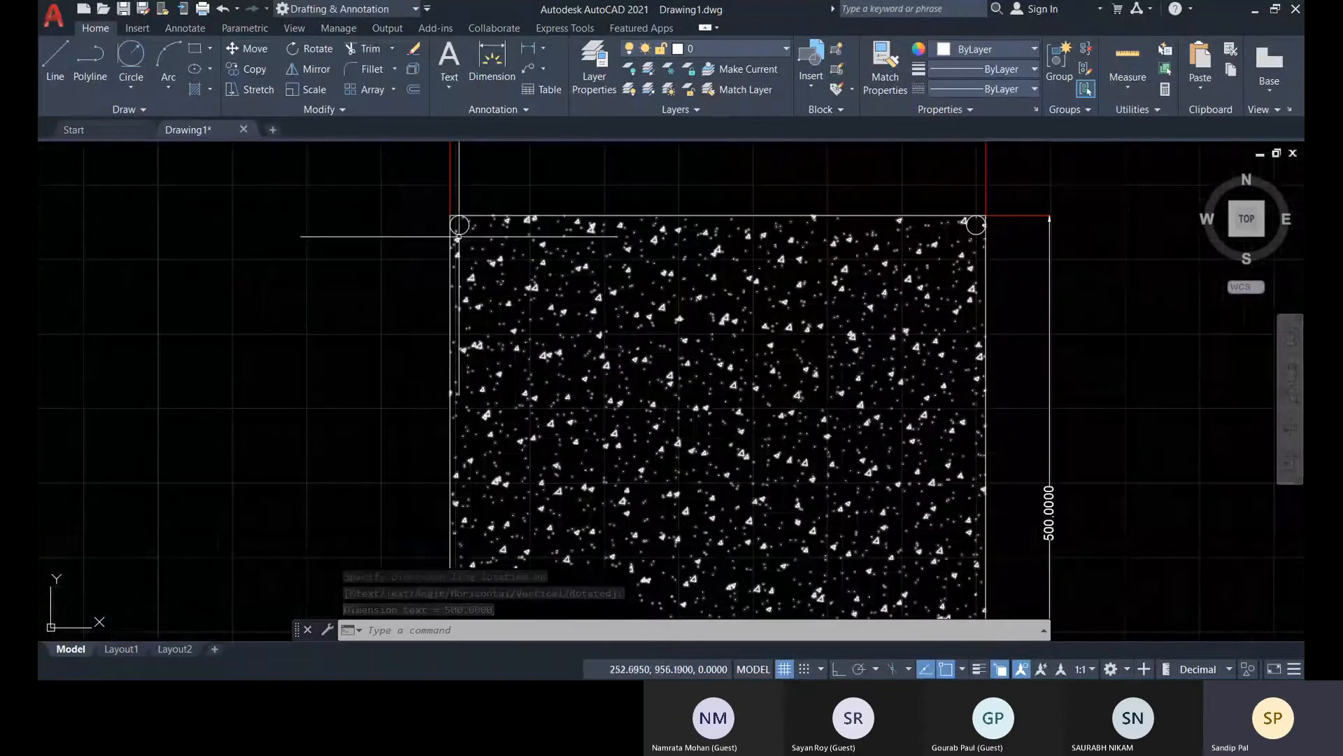
Add a diameter dimension to the circle in the rectangle's upper-left corner, with its text outside the left edge
click(537, 69)
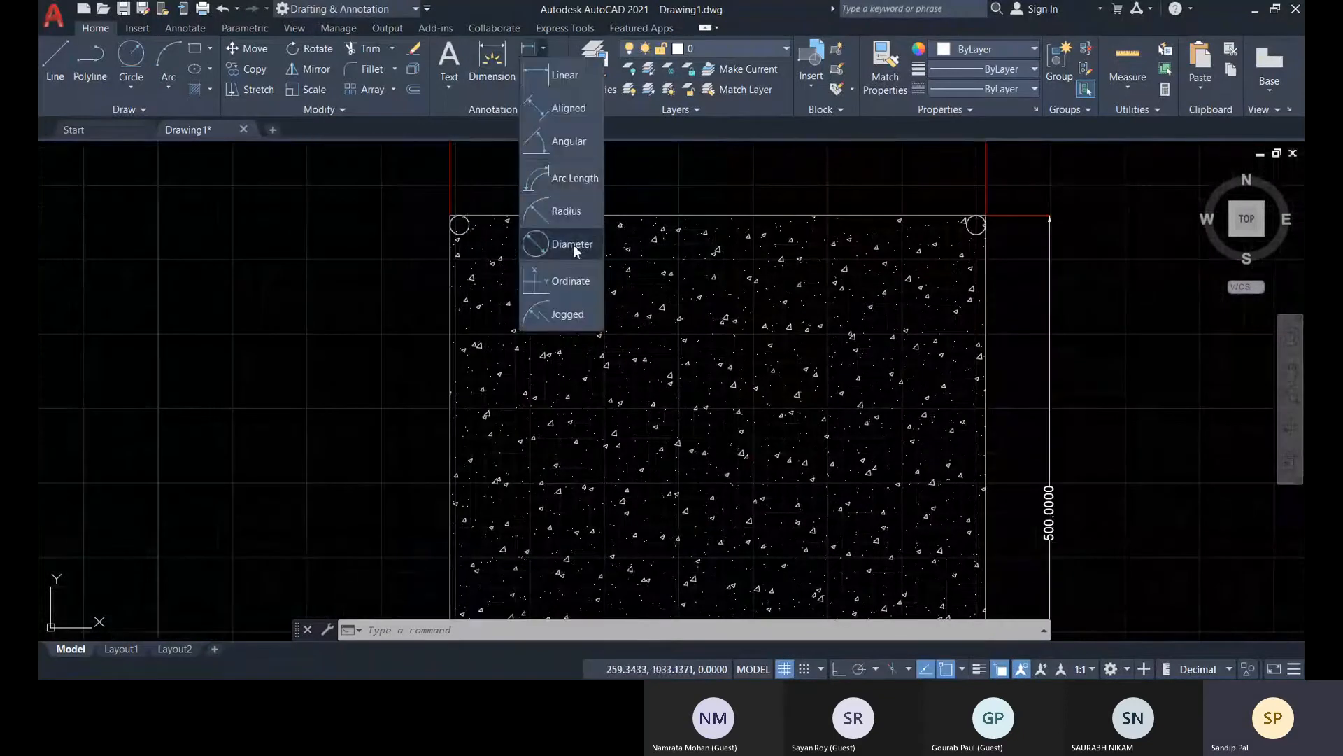
click(568, 244)
scroll(489, 242, up, 3)
click(449, 218)
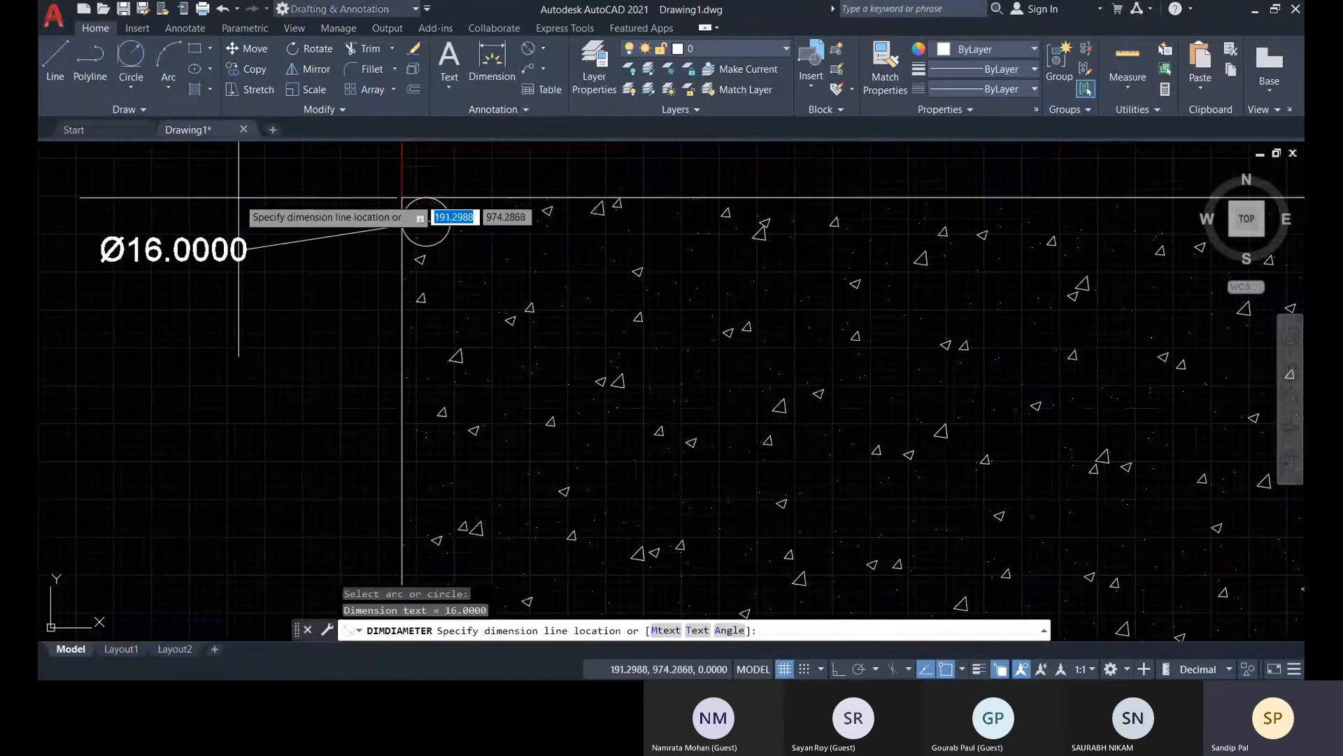
scroll(504, 490, down, 5)
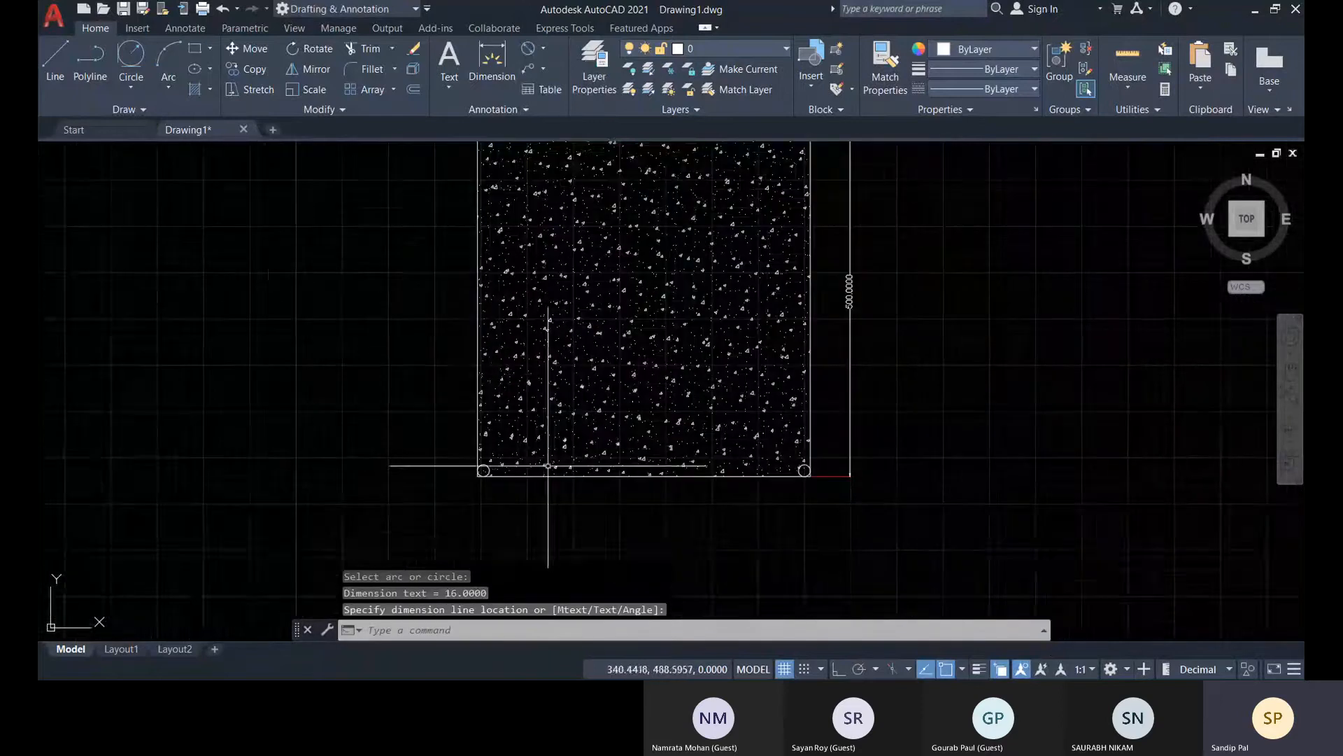
scroll(547, 465, down, 3)
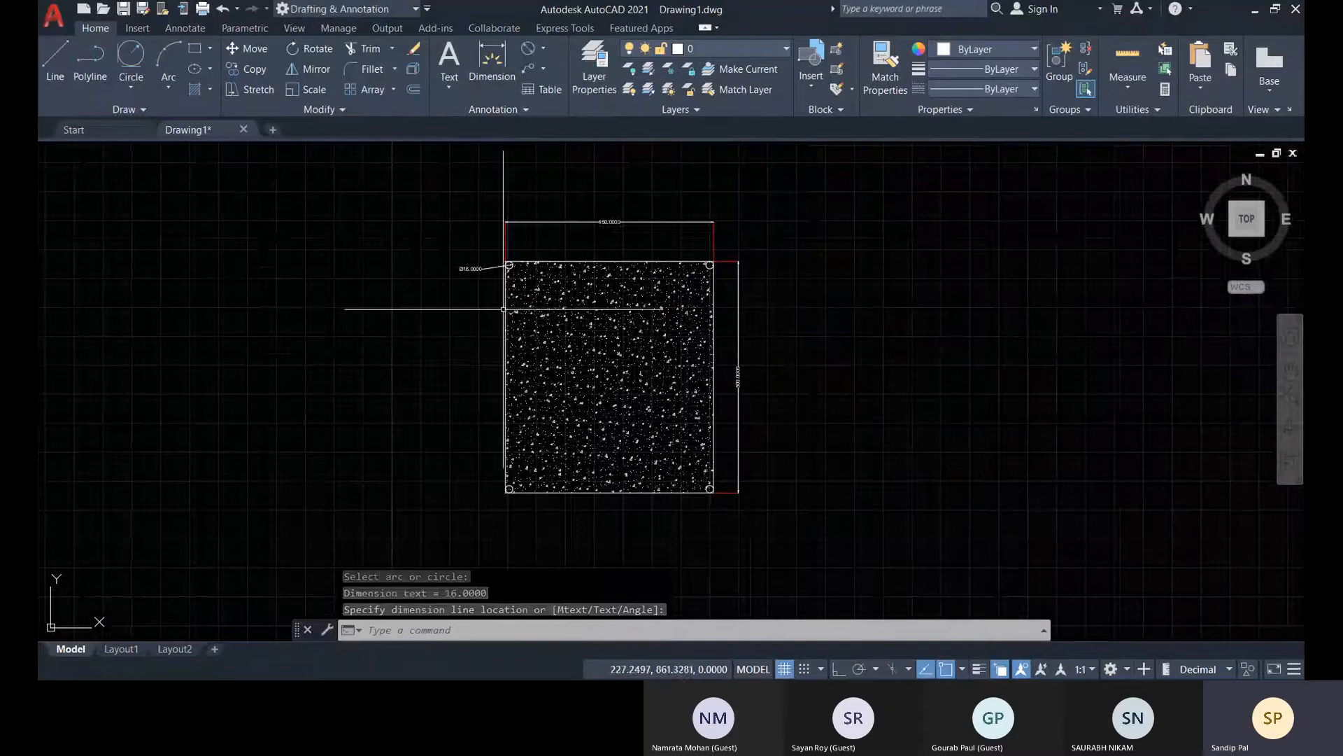
scroll(504, 308, up, 8)
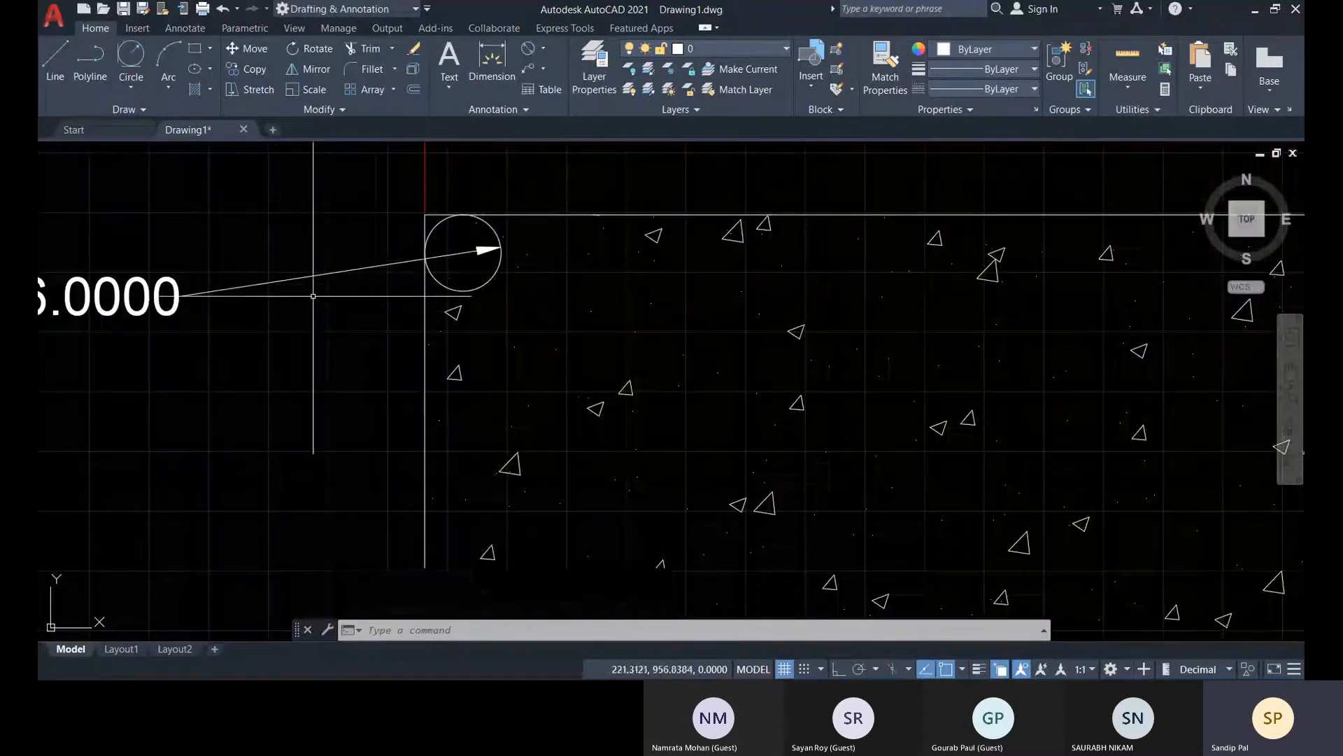
scroll(313, 296, down, 8)
scroll(350, 286, up, 8)
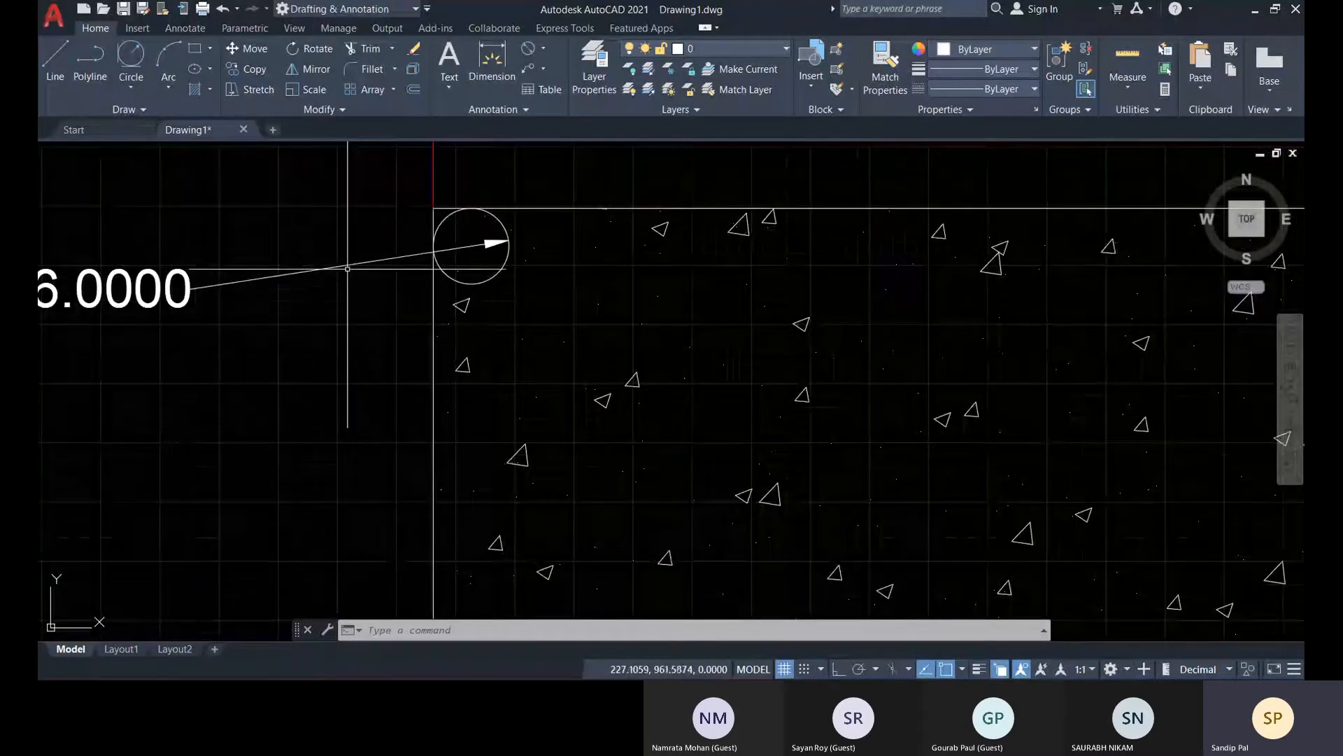
Flip the diameter dimension's arrowhead to the outside of the circle and back to the inside
click(348, 268)
middle_drag(390, 283, 755, 306)
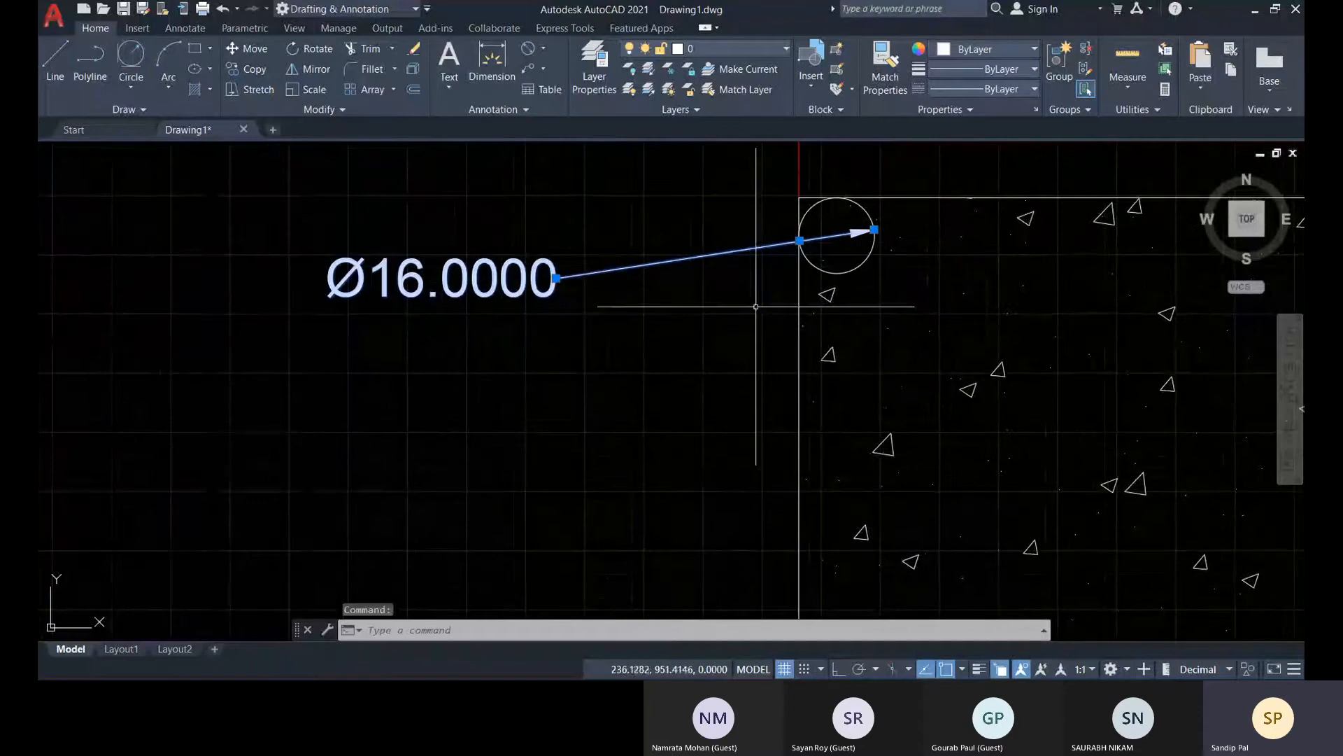
mouse_move(875, 238)
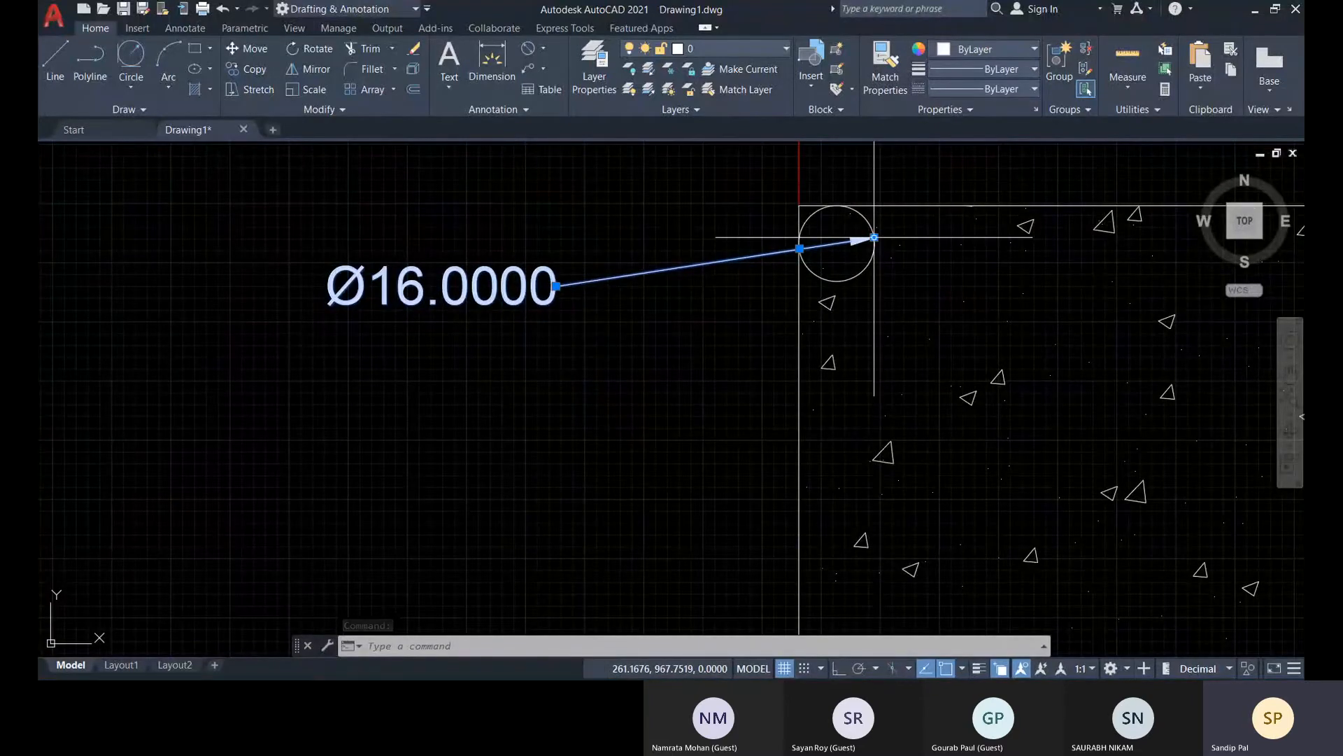
click(907, 286)
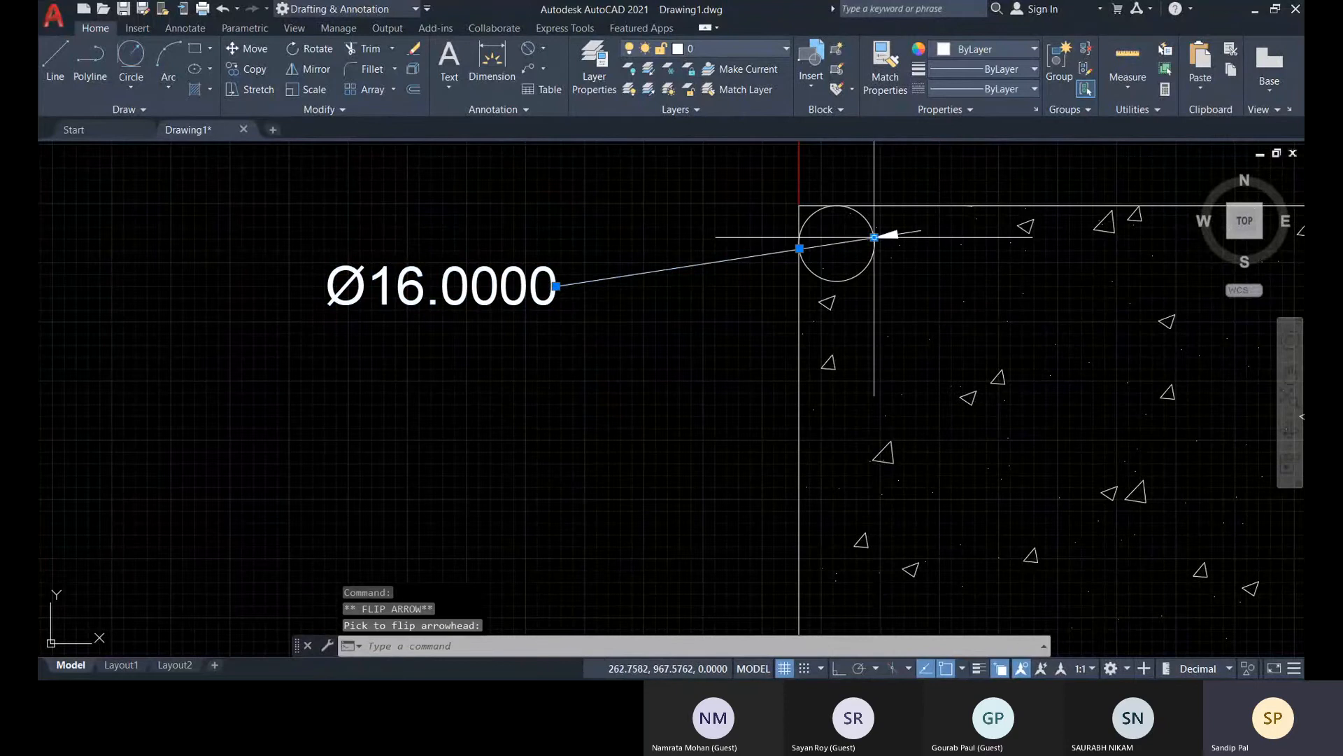
scroll(827, 247, up, 5)
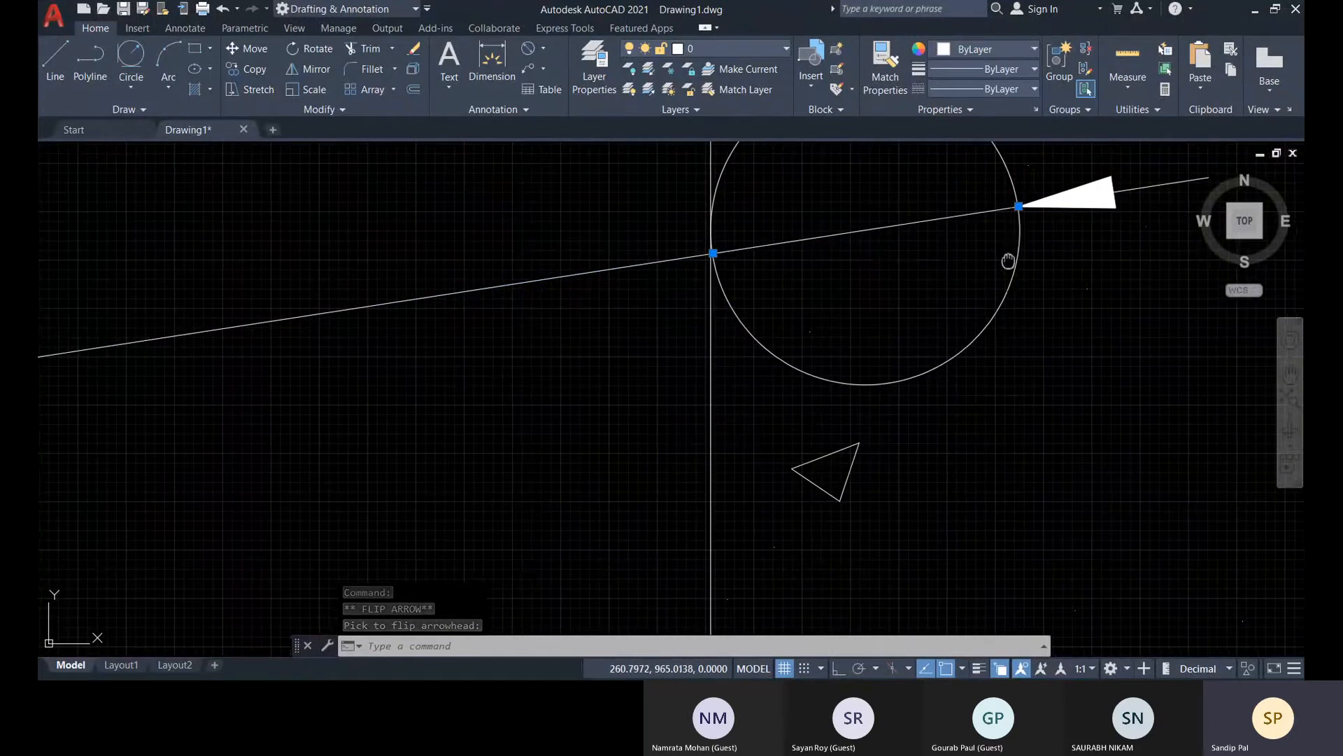
middle_drag(1028, 238, 743, 312)
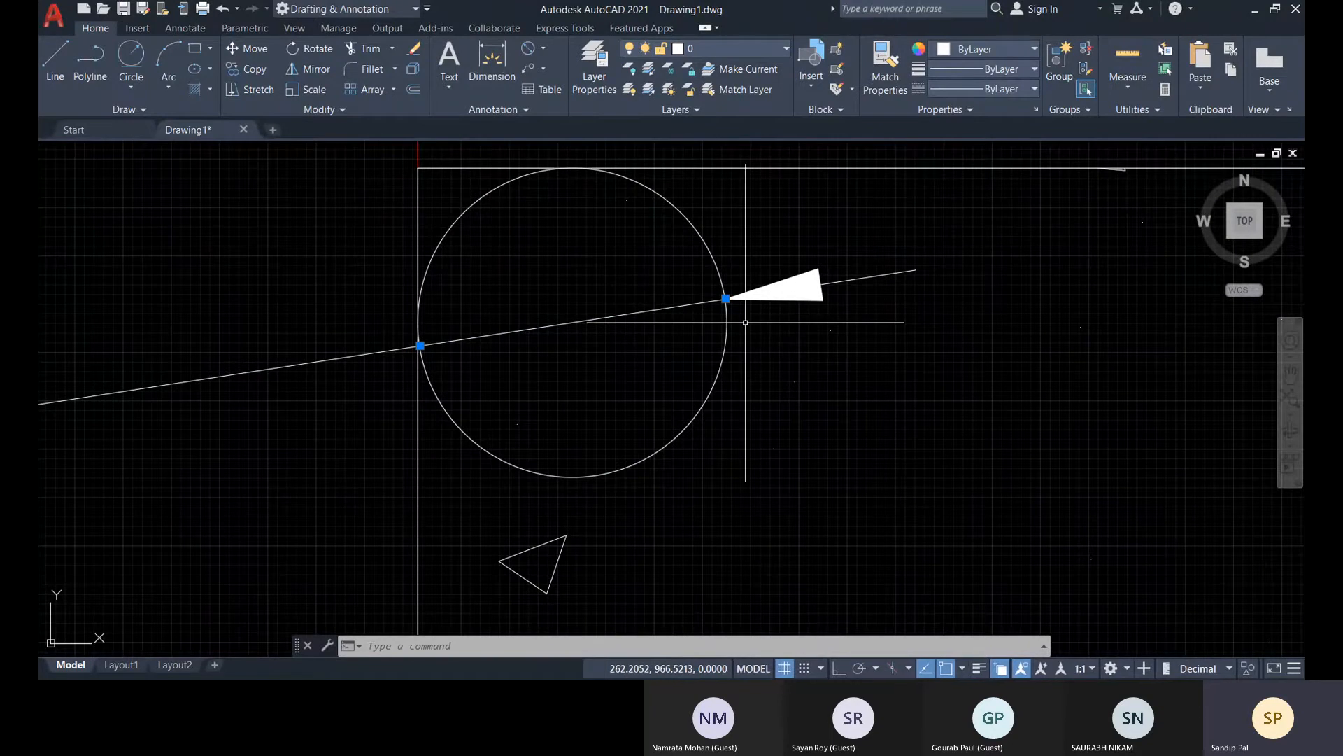
mouse_move(727, 299)
click(770, 338)
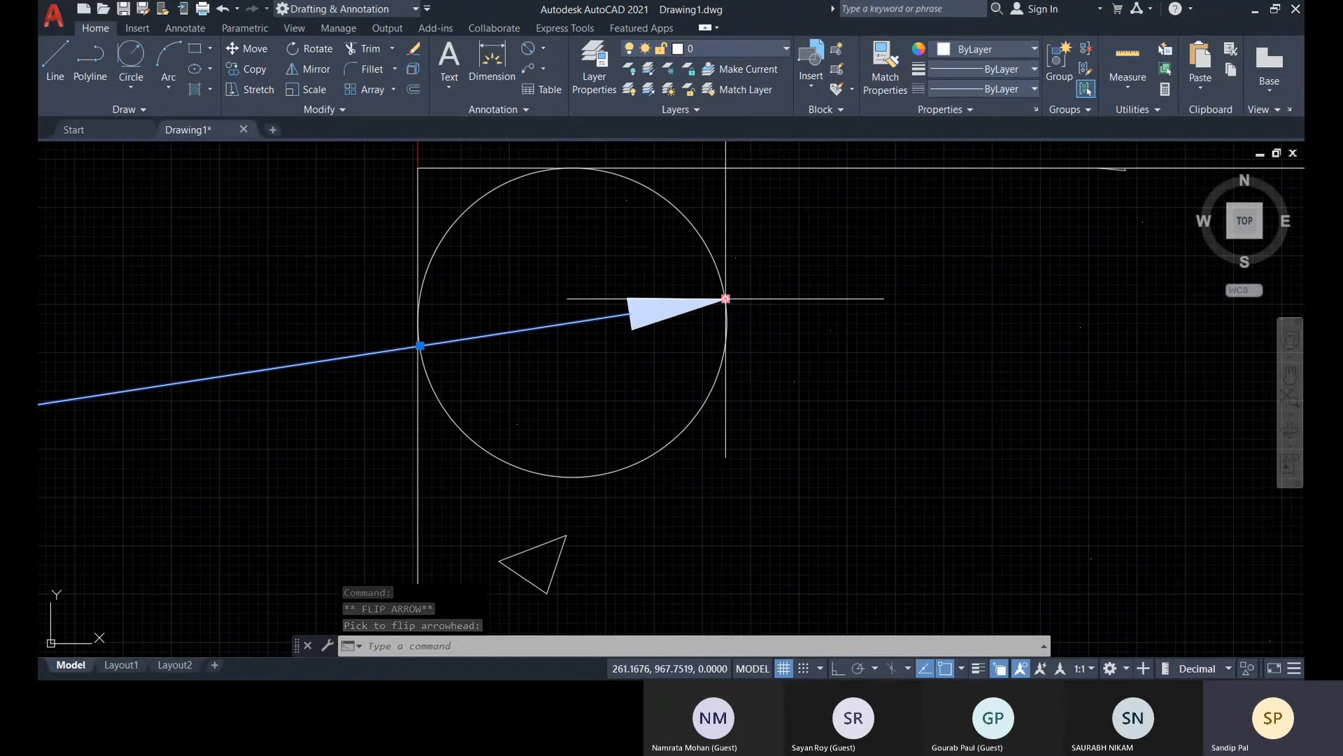
Set the diameter dimension's precision to 0.0
right_click(726, 301)
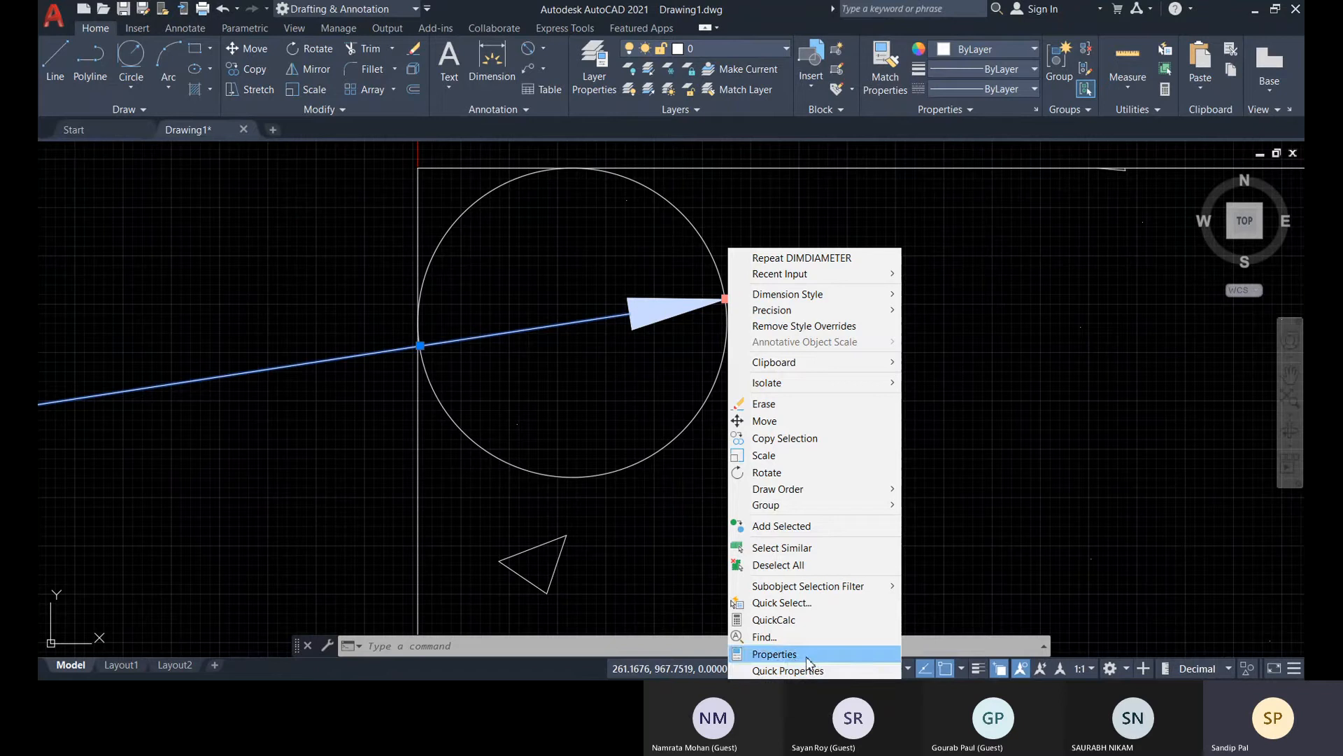
mouse_move(820, 300)
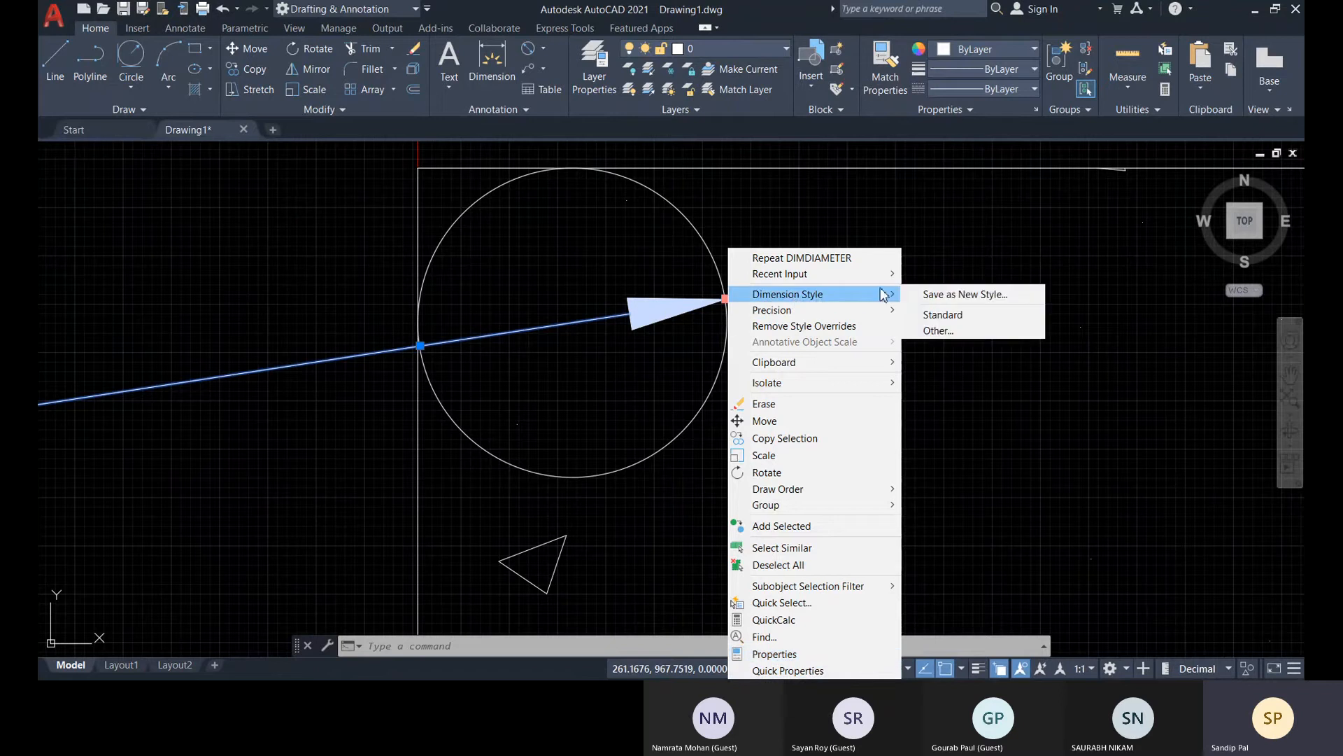
mouse_move(867, 312)
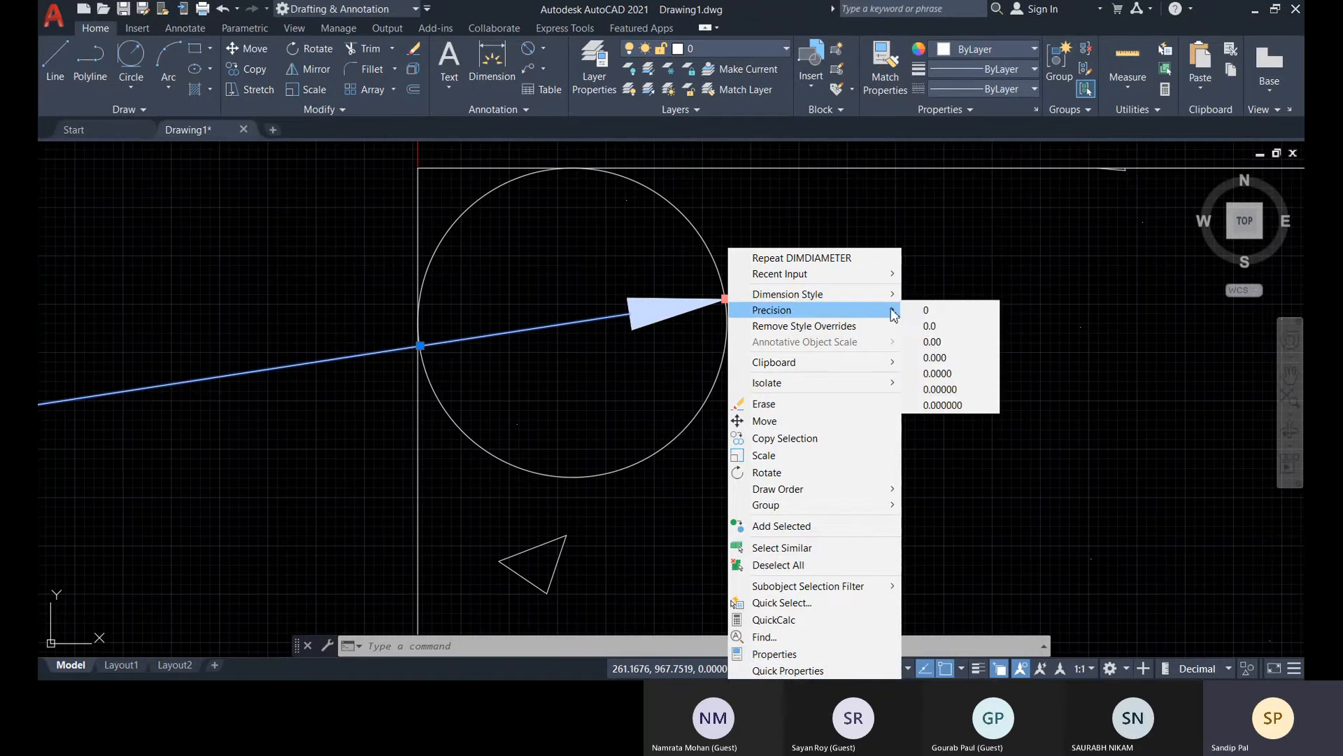
click(930, 326)
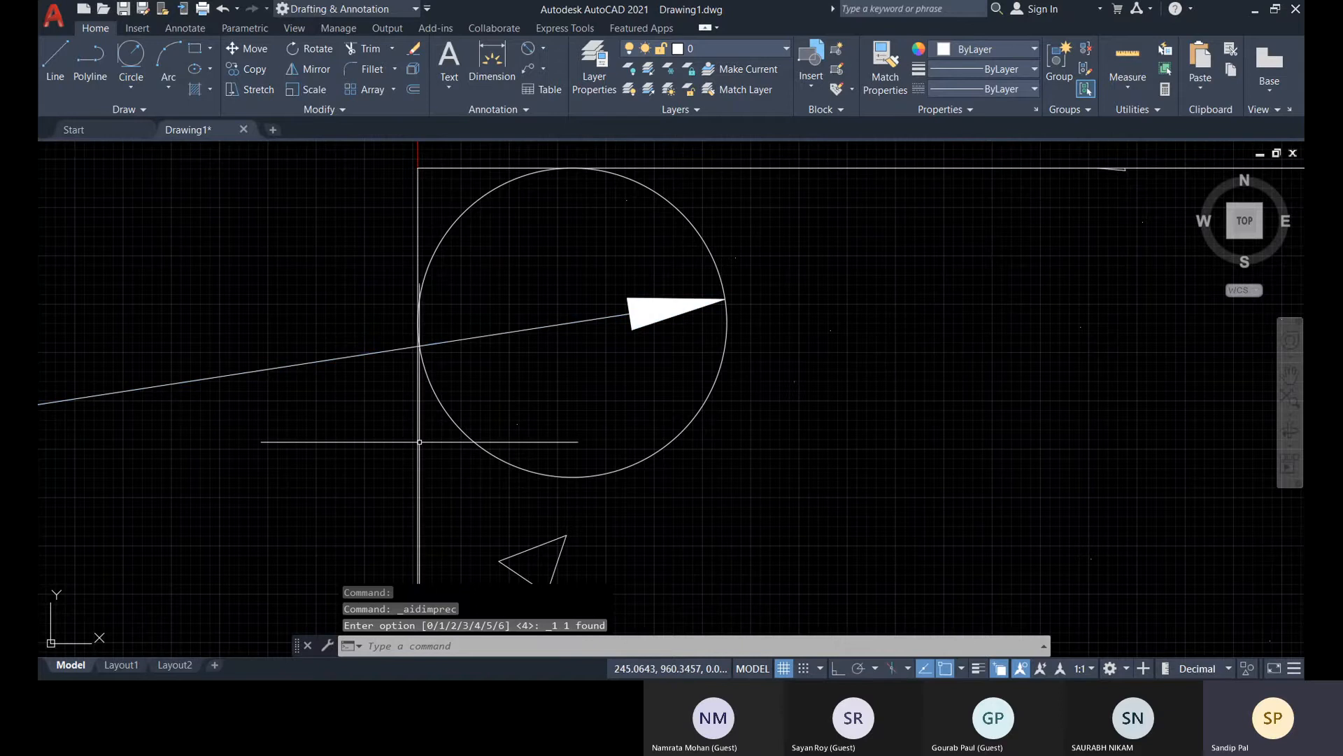
scroll(596, 342, up, 4)
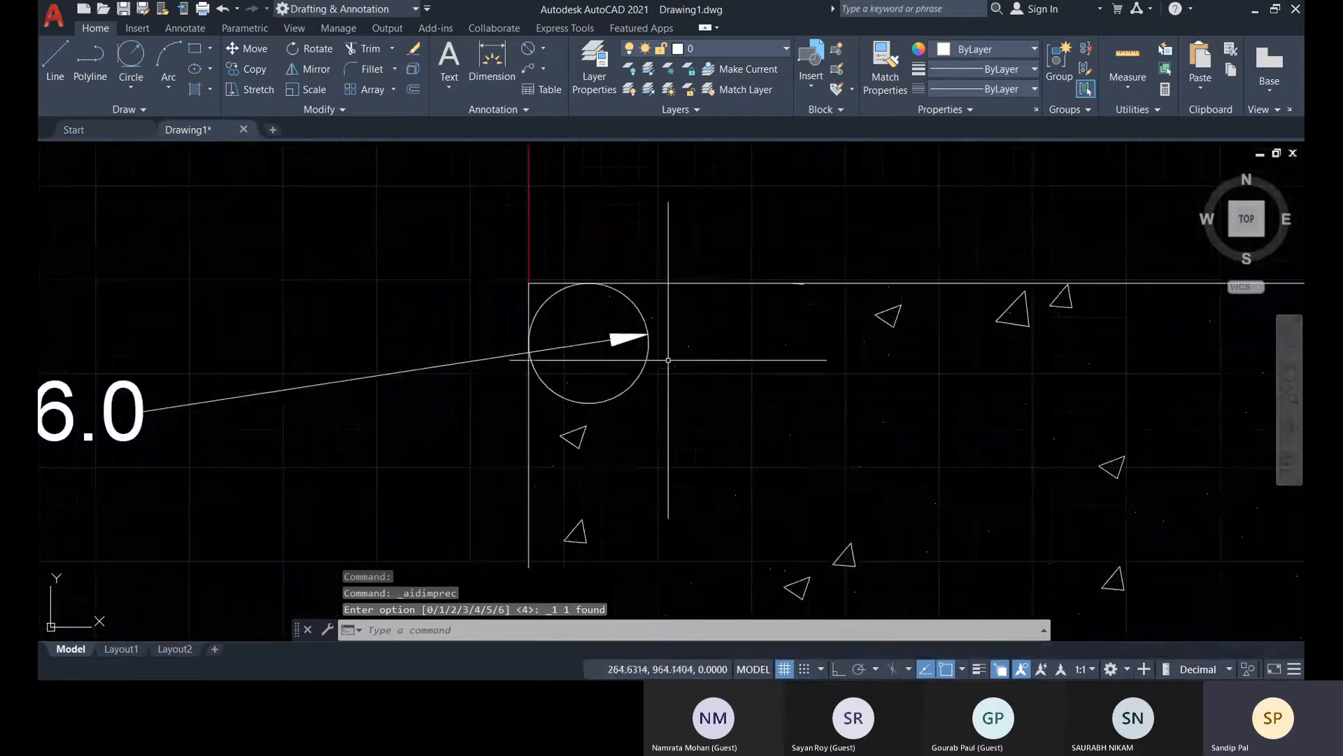
Remove the style overrides from the corner circle's diameter dimension
click(596, 342)
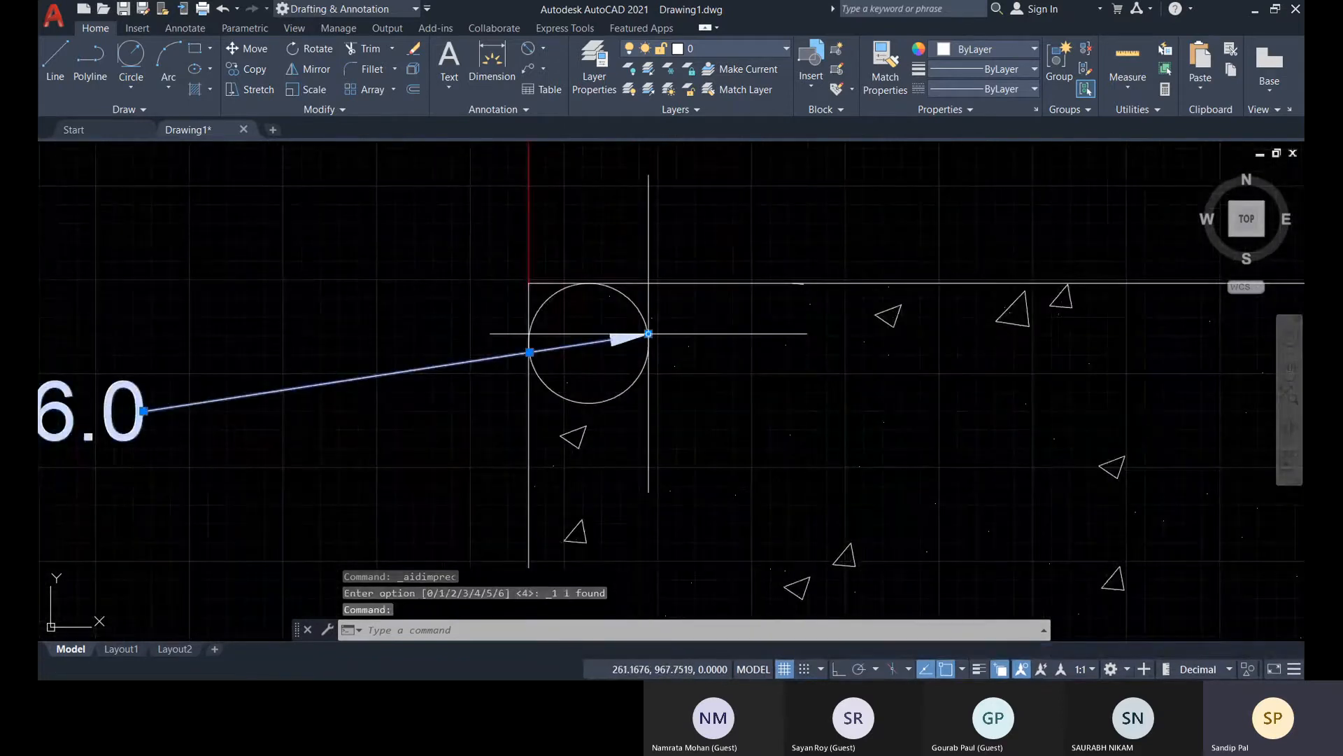
mouse_move(648, 335)
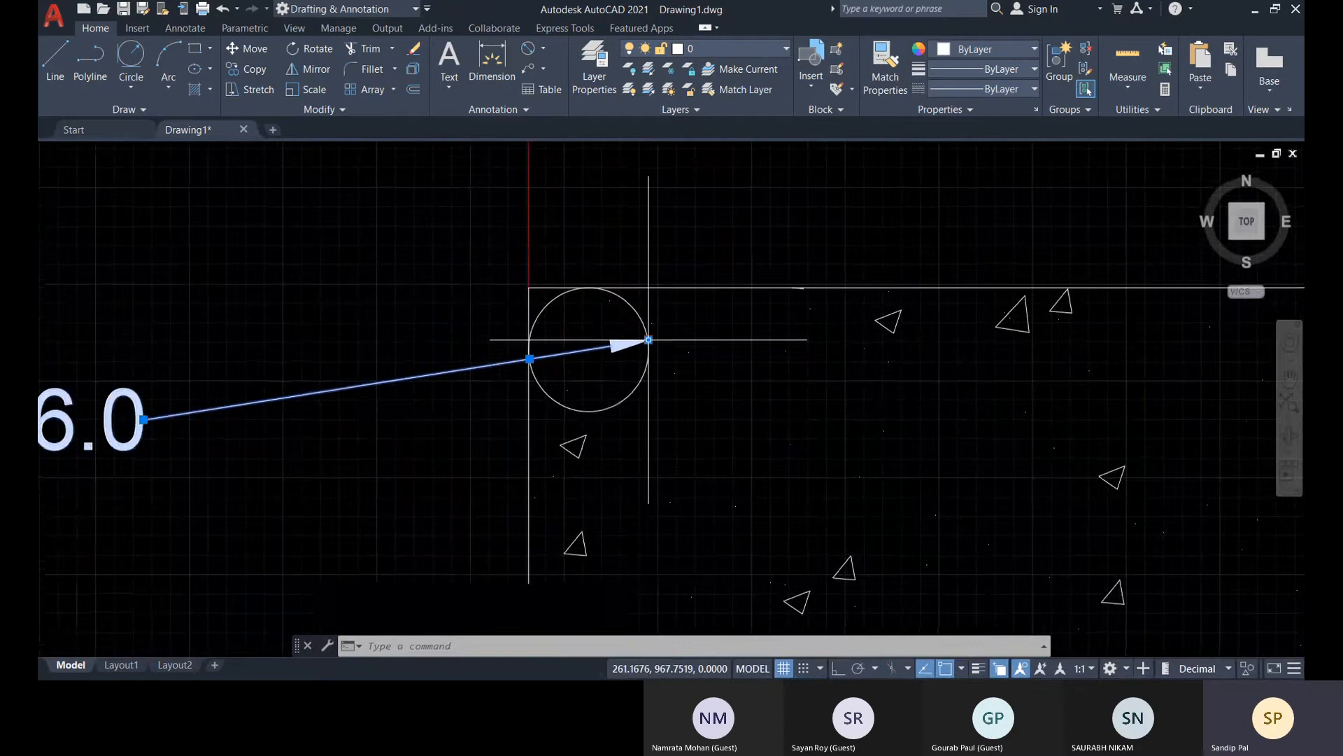
right_click(651, 346)
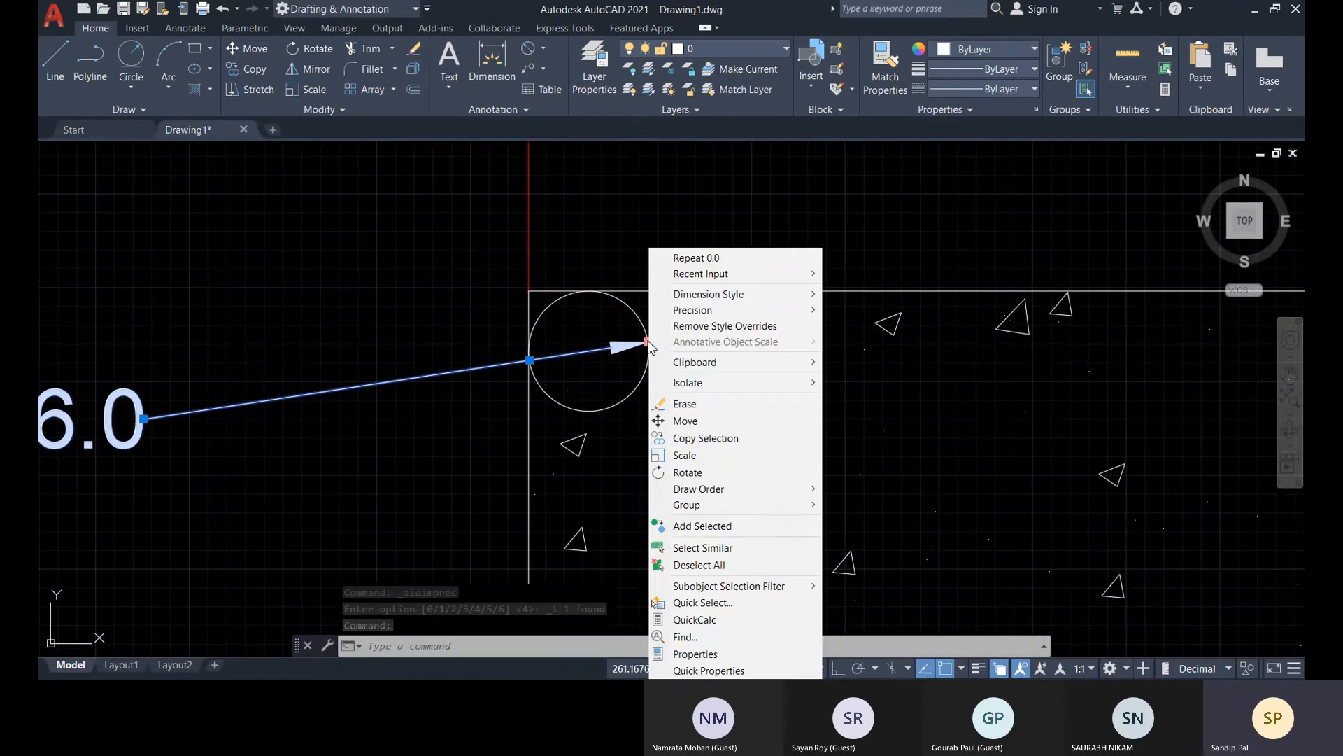
click(724, 329)
scroll(307, 473, down, 5)
scroll(315, 440, up, 2)
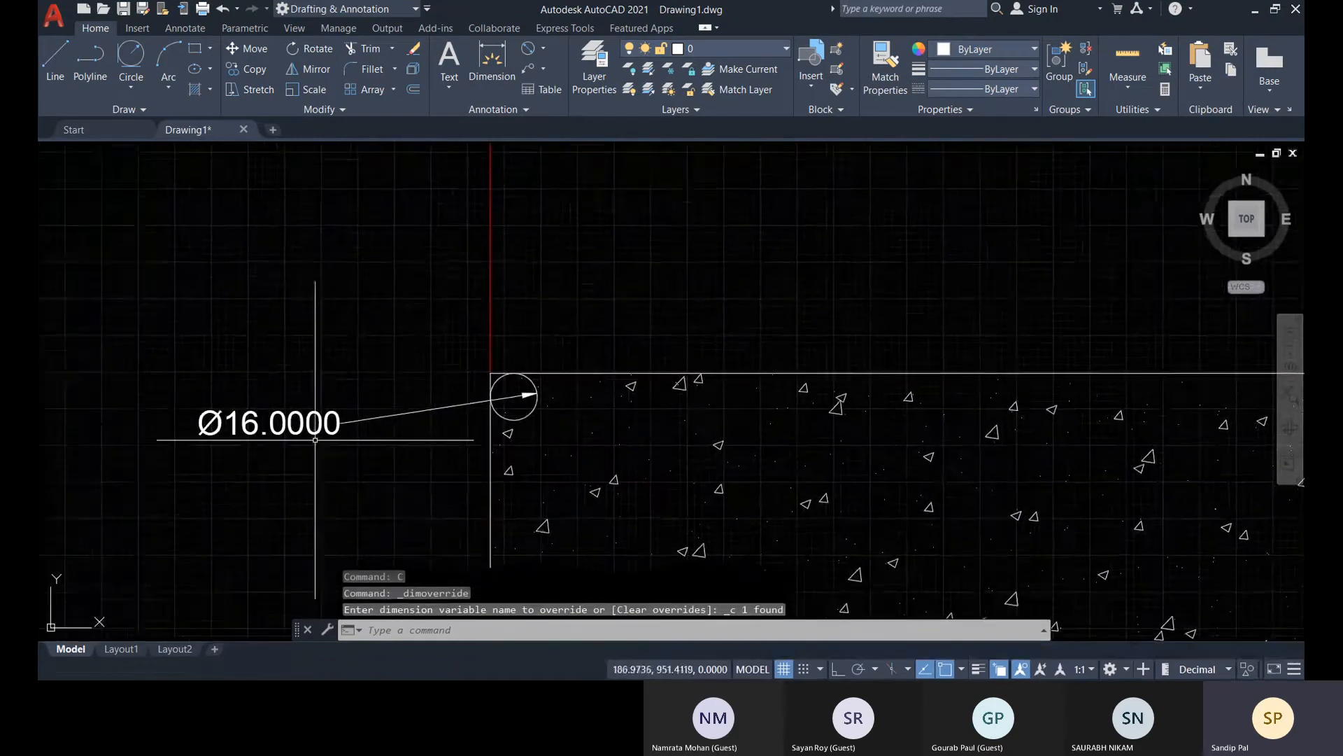
scroll(315, 439, up, 5)
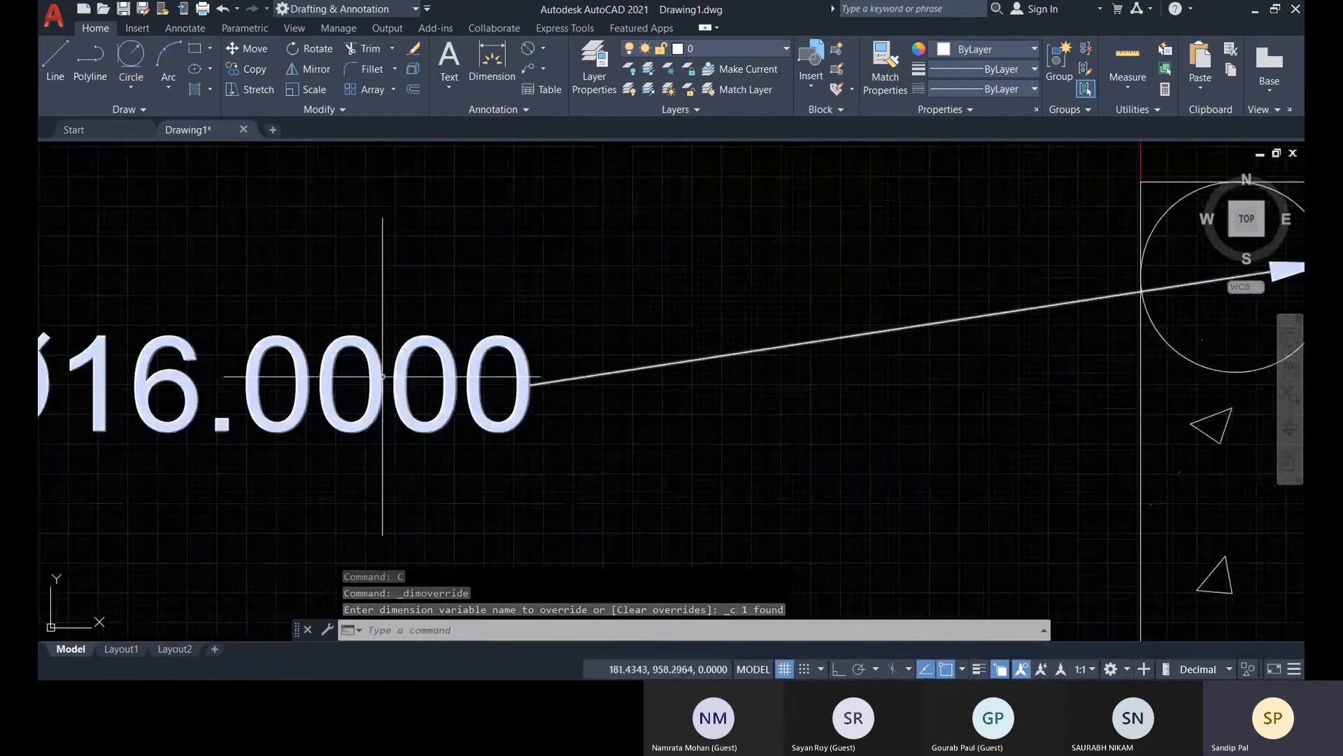
Open the full properties of the corner circle's diameter dimension and examine its Lines & Arrows settings
scroll(378, 377, down, 2)
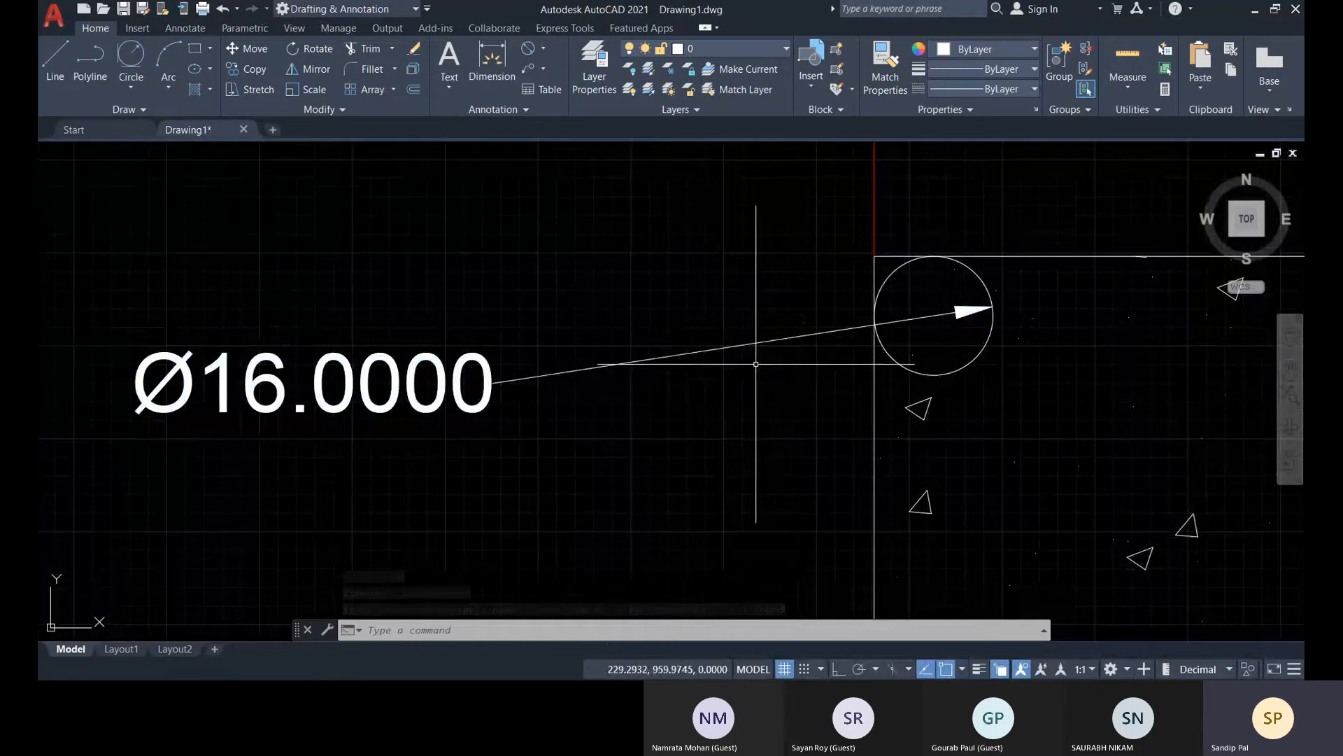
click(991, 313)
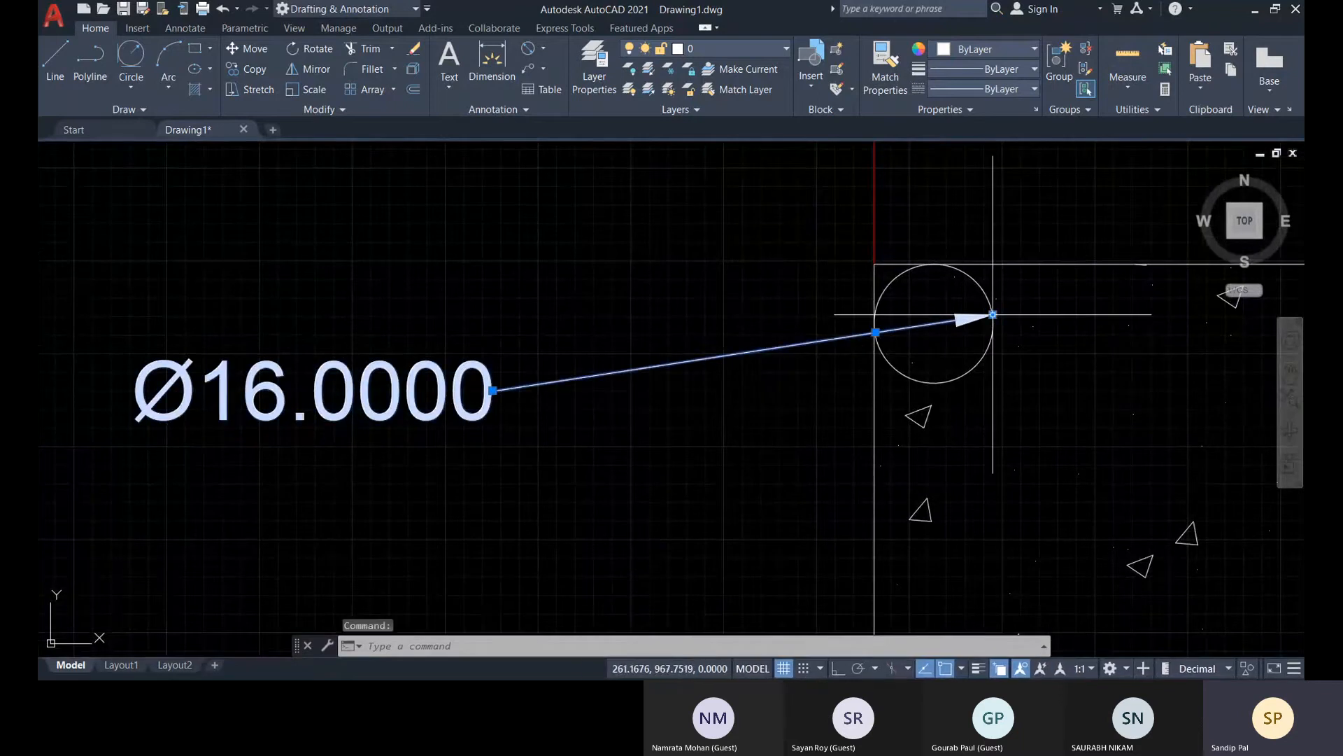
mouse_move(993, 314)
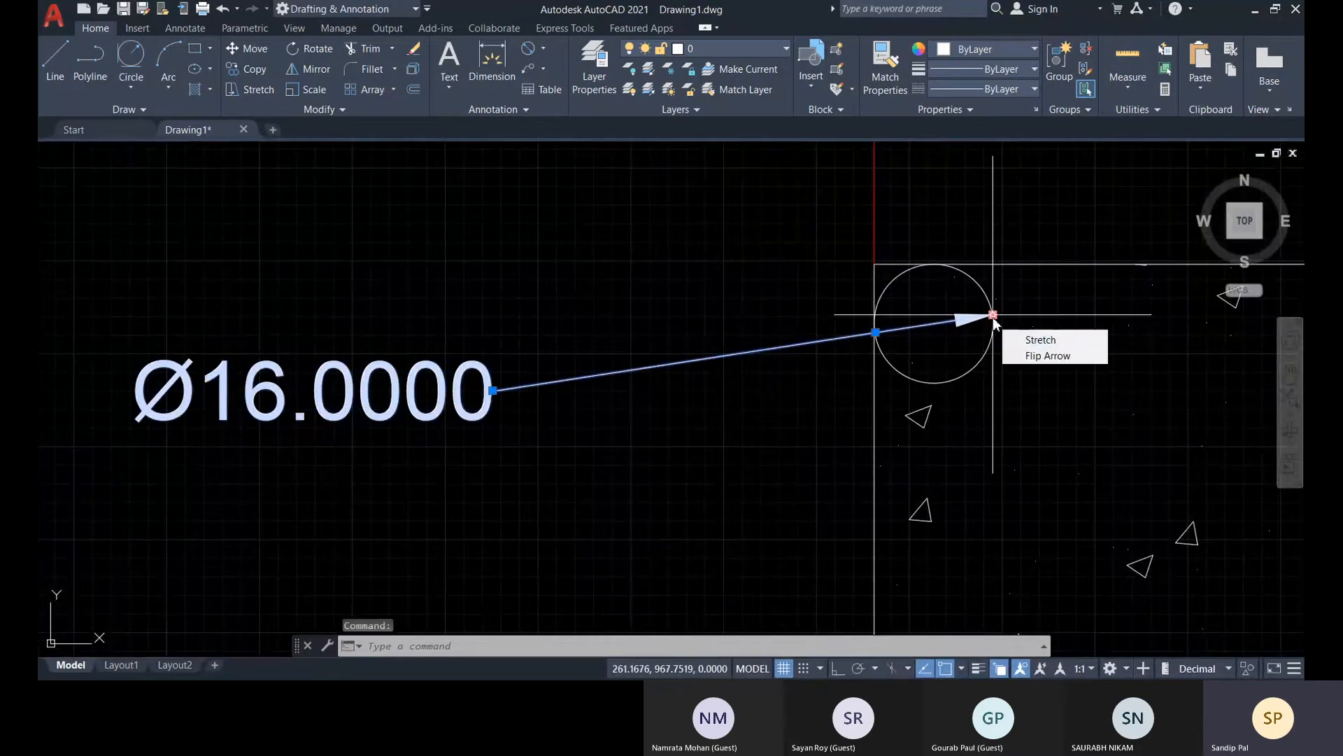
right_click(994, 319)
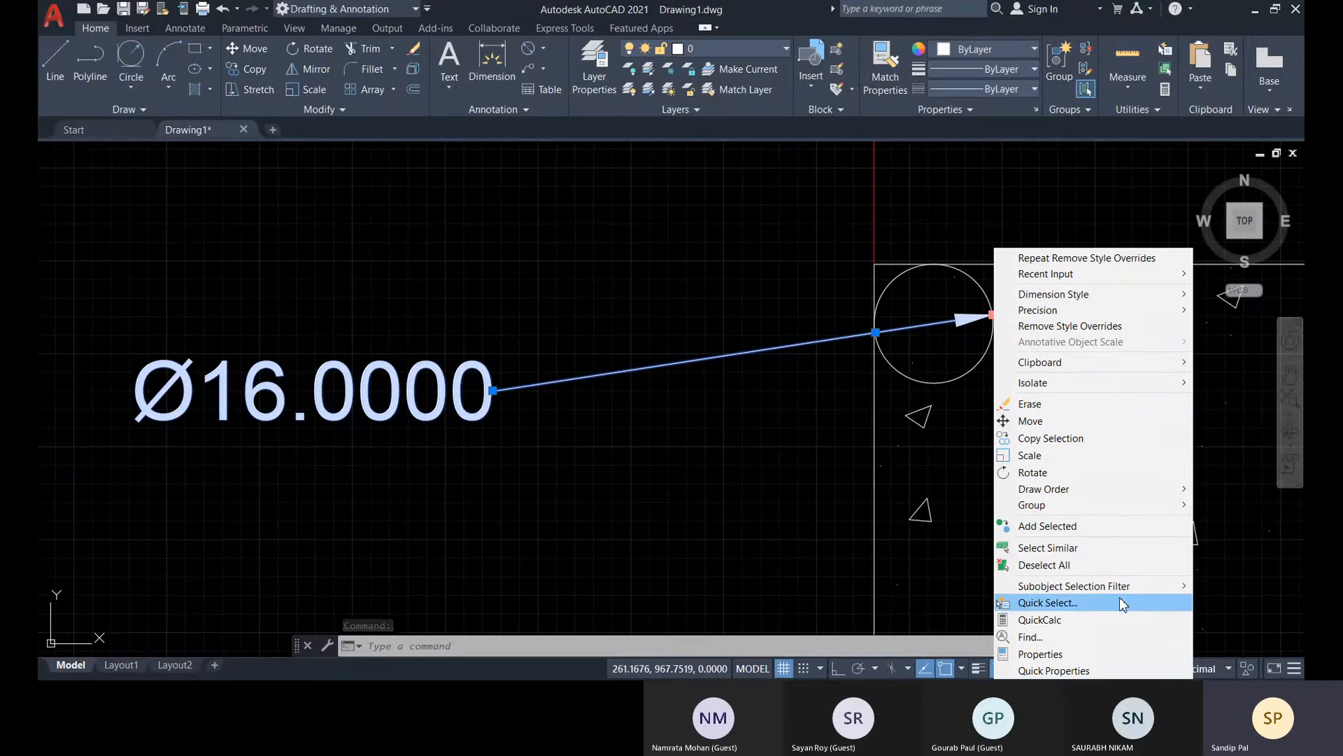
click(1041, 654)
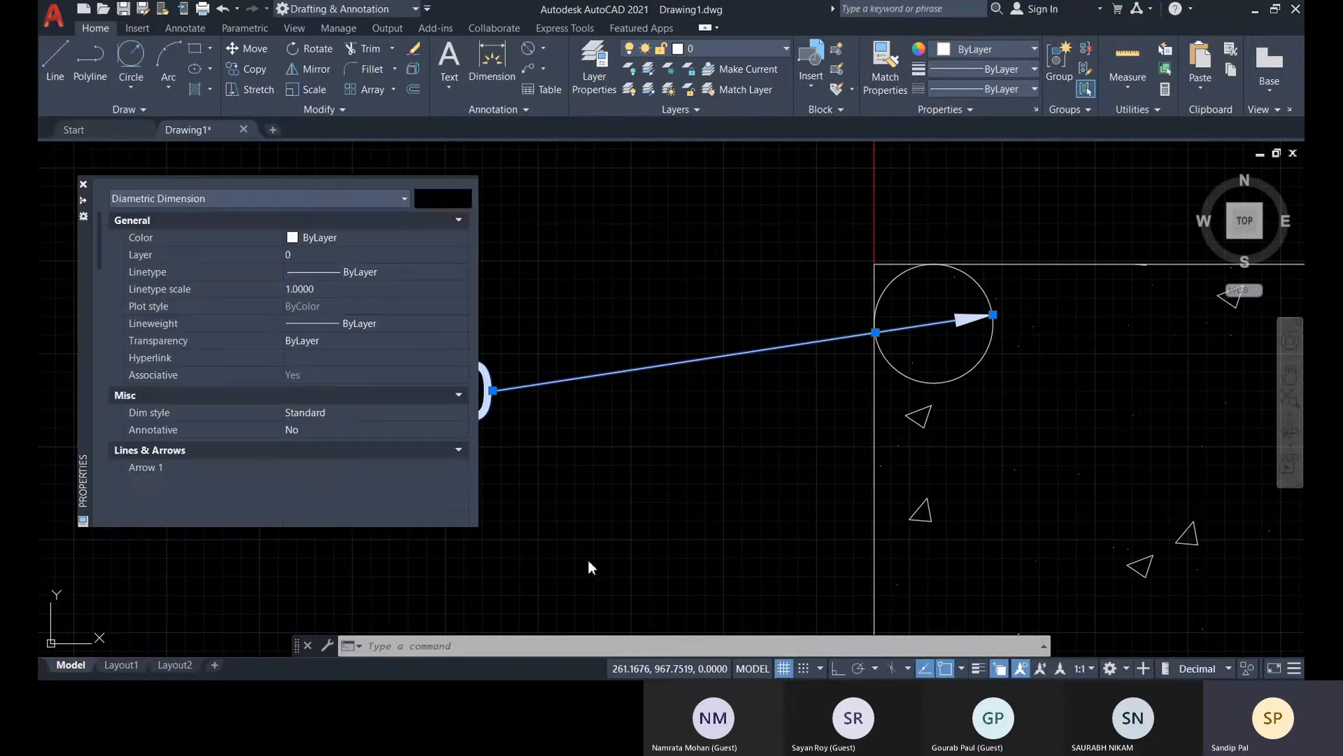
scroll(237, 460, down, 5)
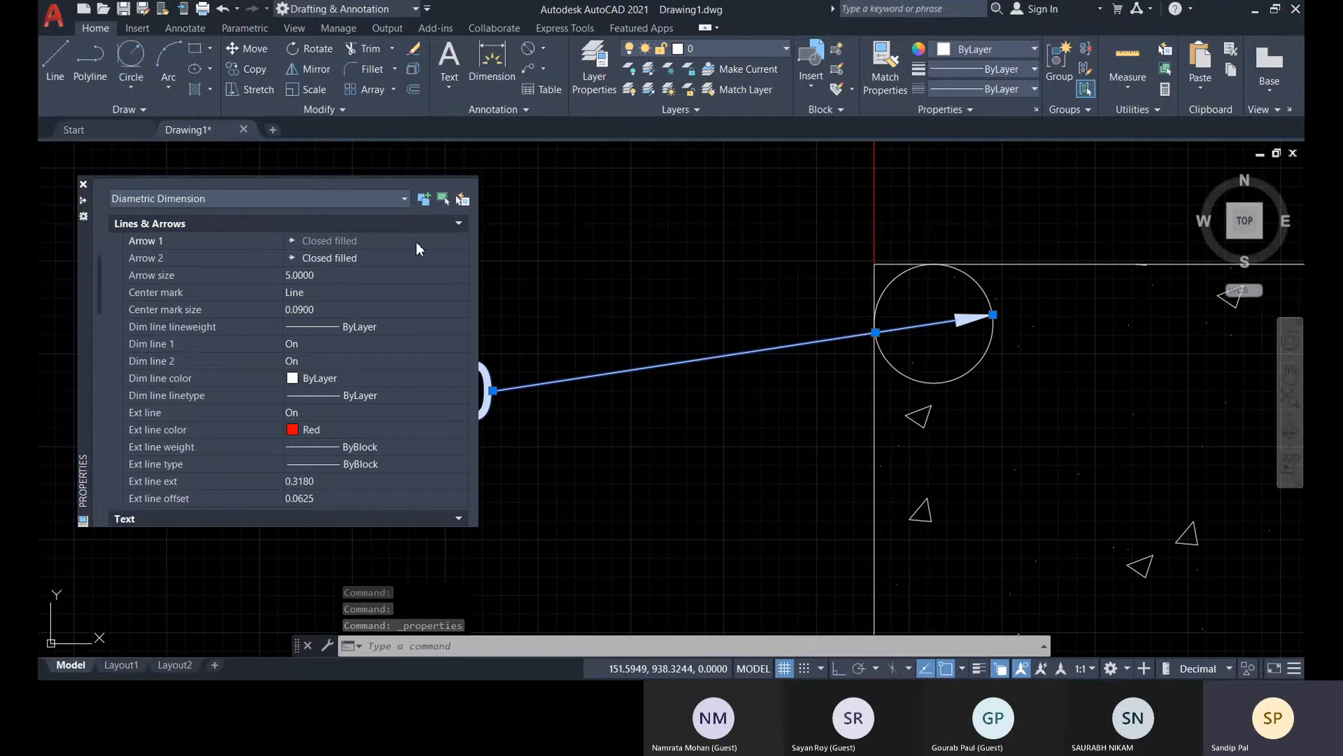
scroll(191, 313, up, 5)
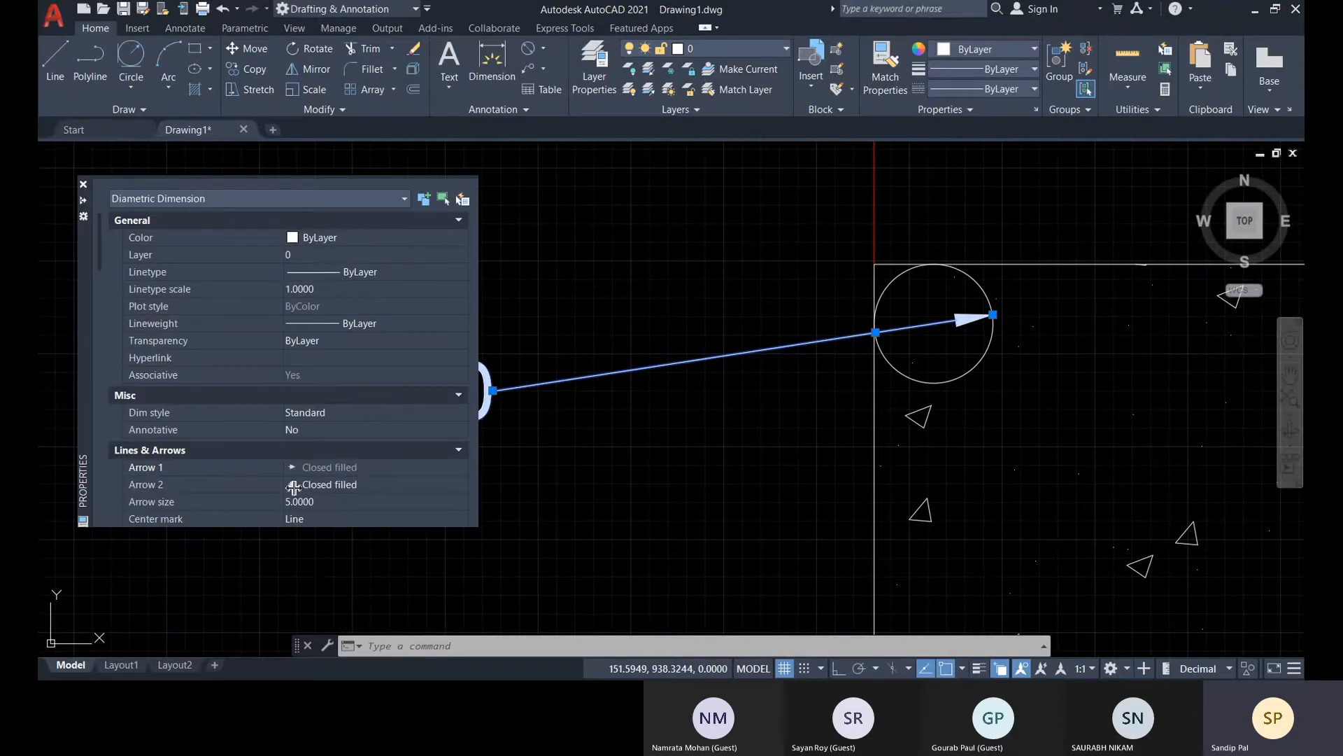
Try the Closed blank and Closed styles for the diameter dimension's second arrow, and return it to Closed filled
click(347, 484)
click(427, 486)
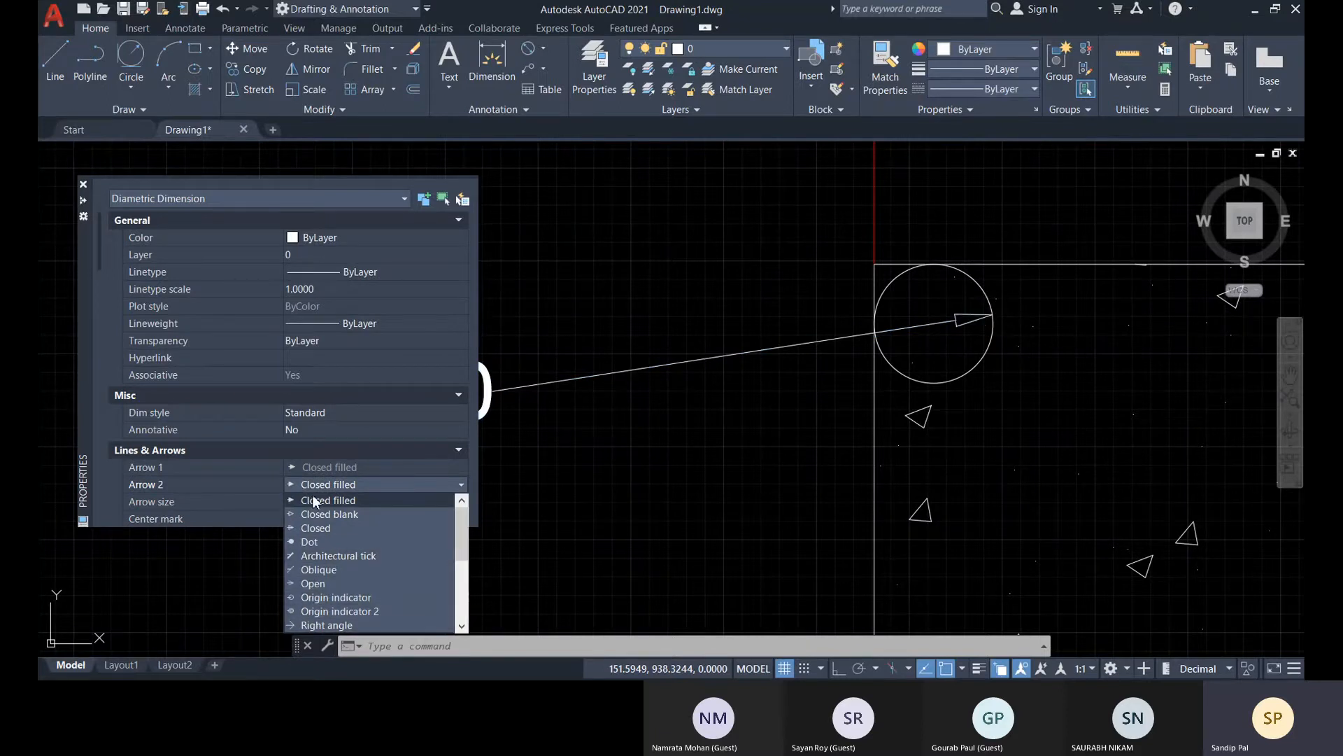
click(334, 514)
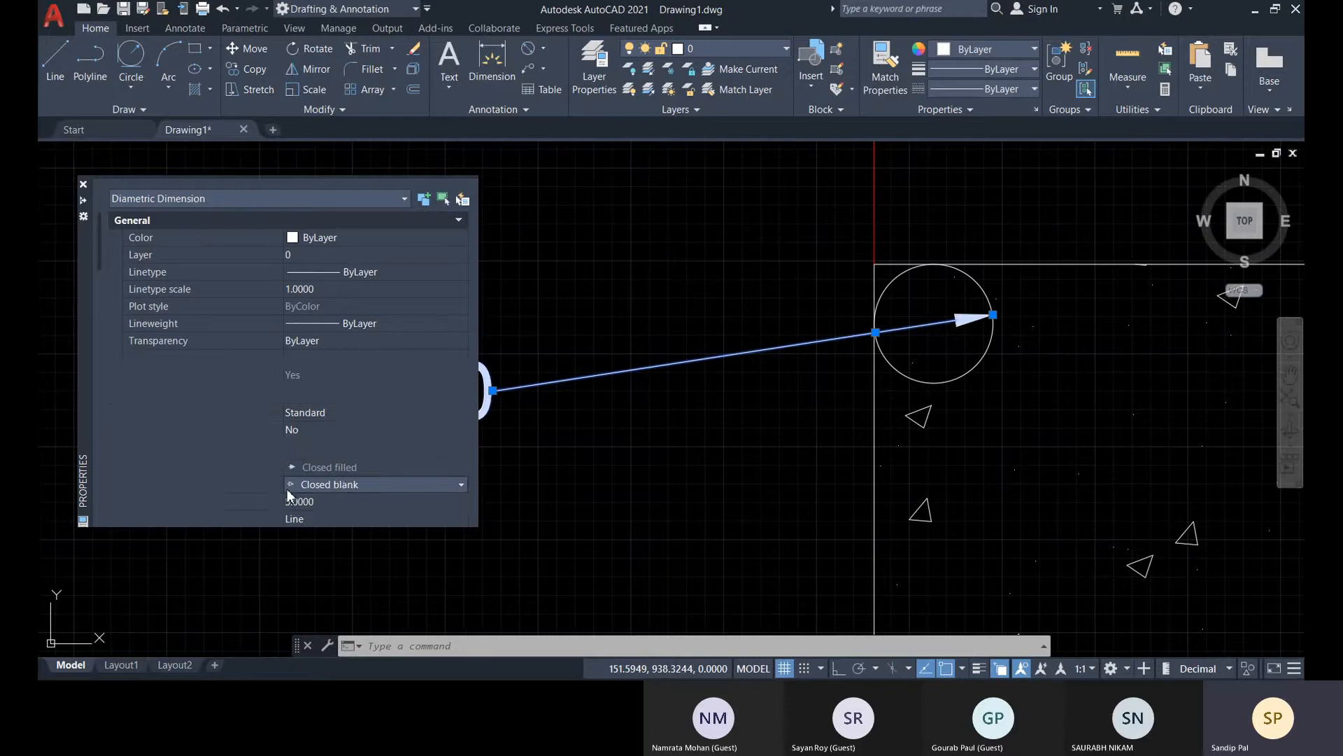
scroll(236, 497, down, 2)
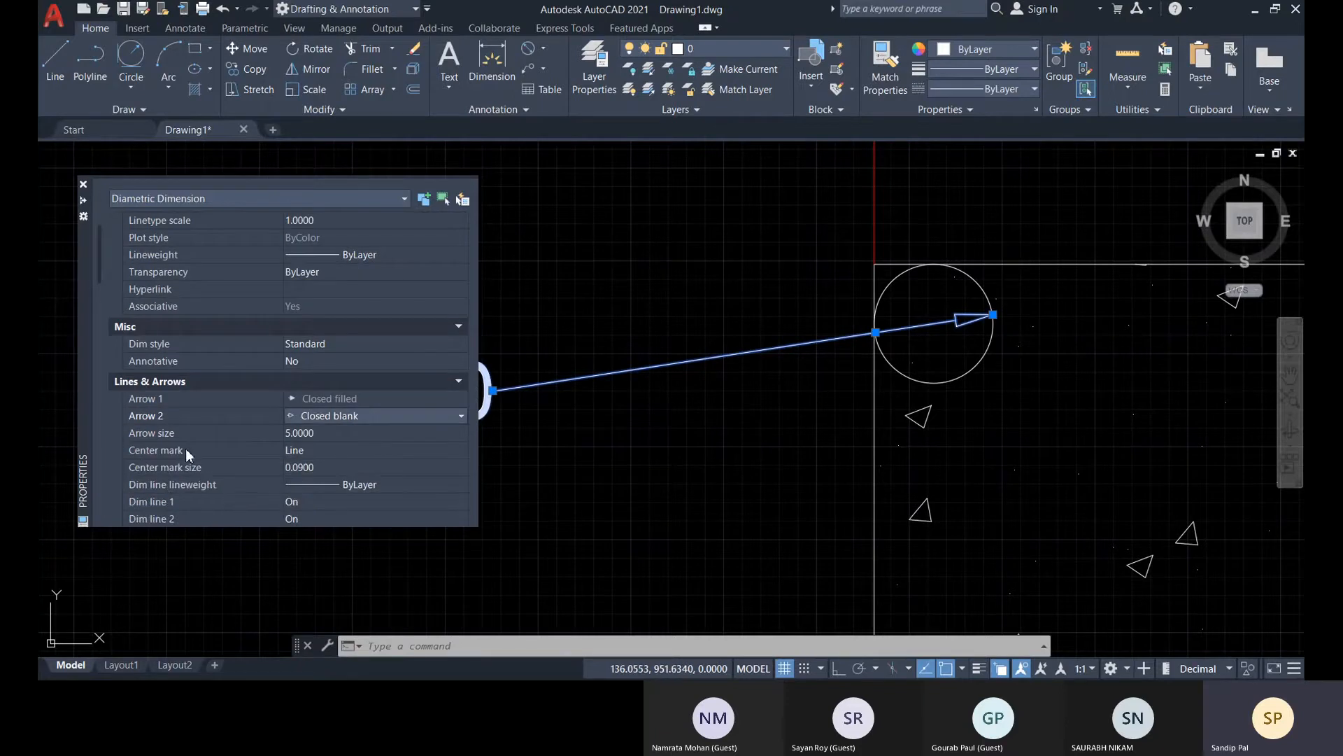
click(368, 417)
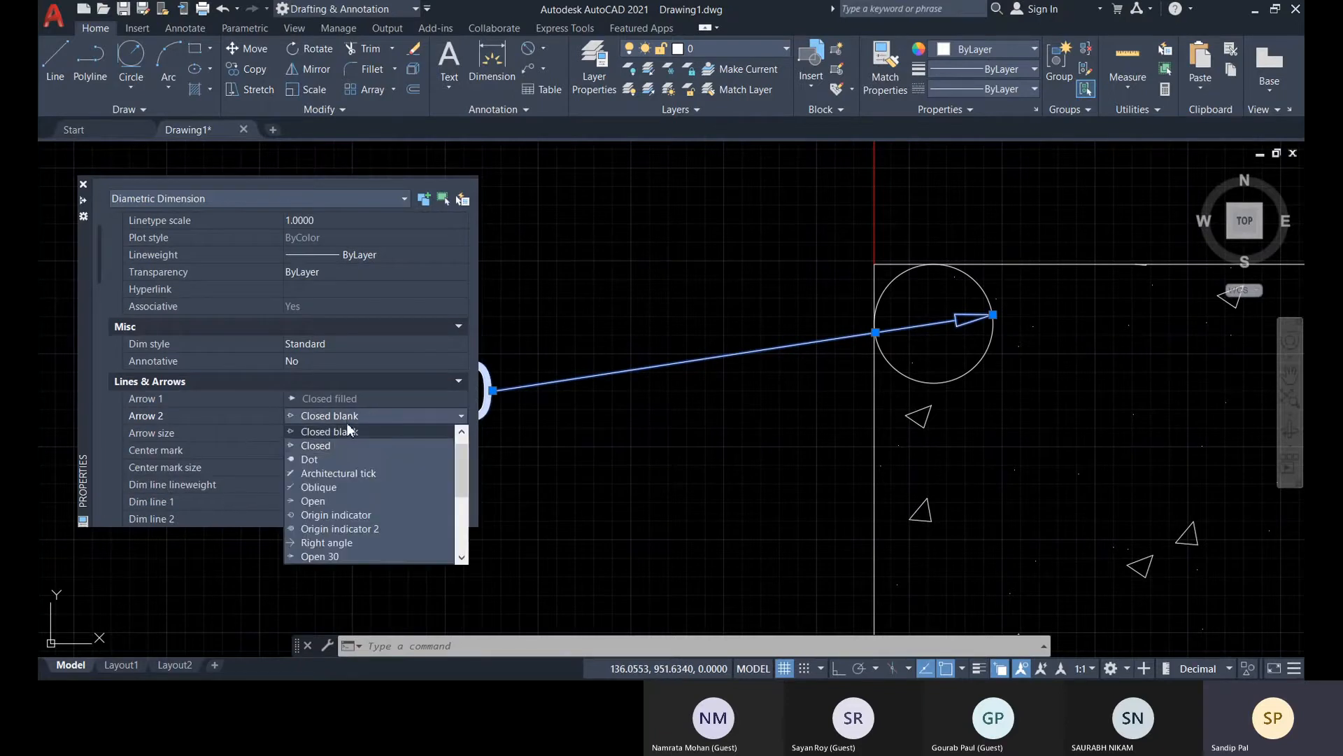
click(347, 445)
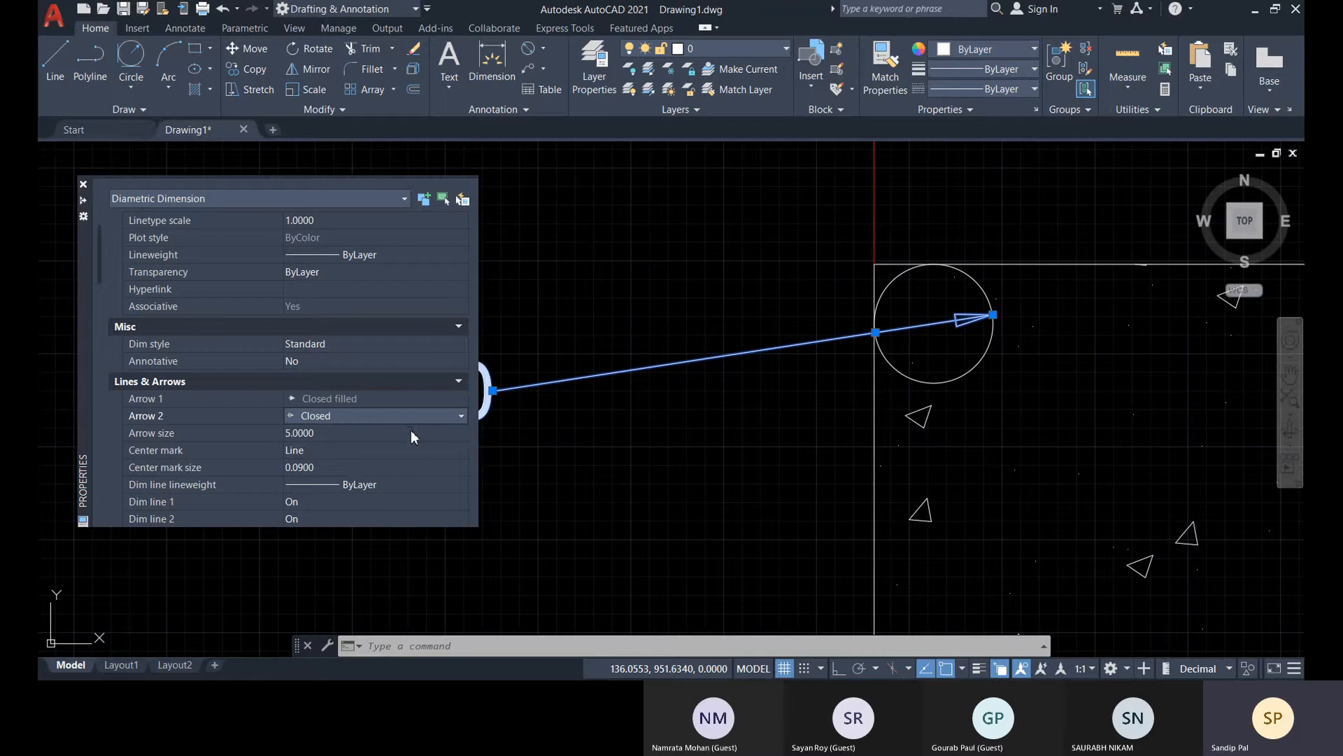
click(387, 414)
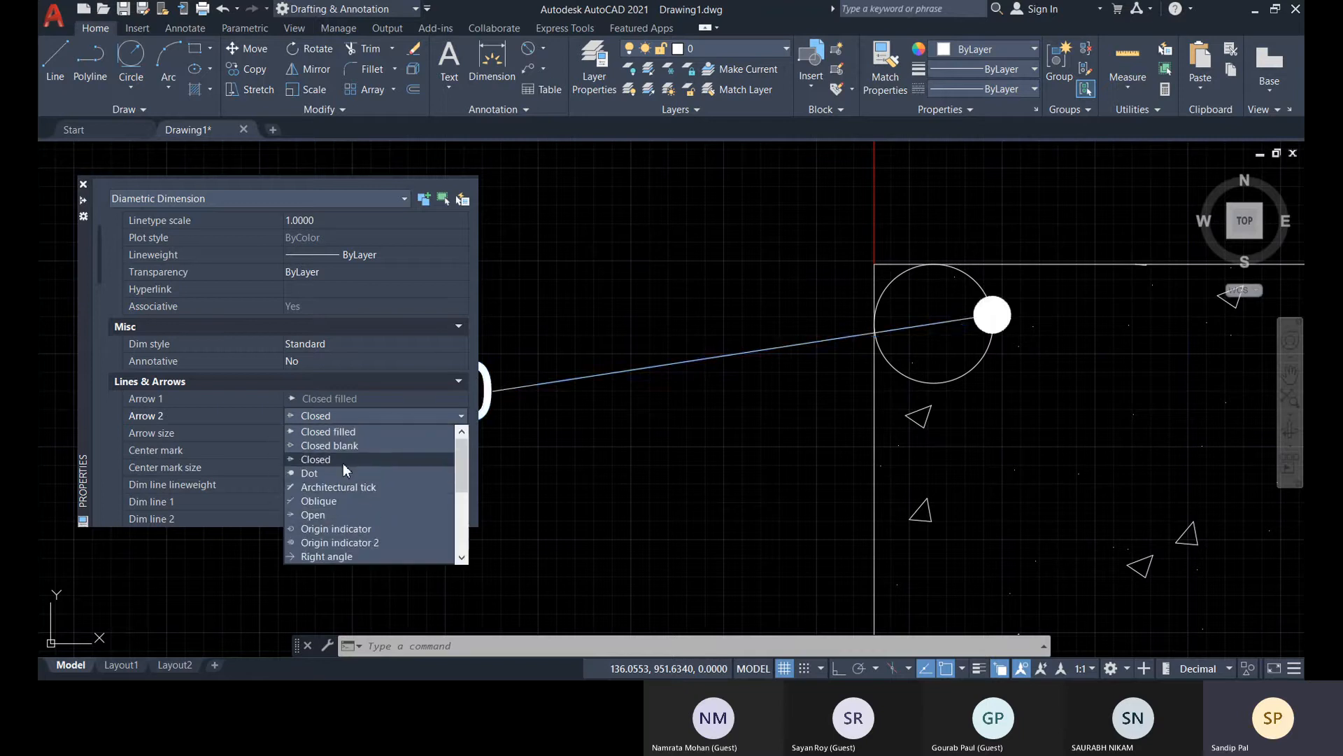
click(351, 433)
Dock the Properties palette and set the diameter dimension's text movement to Keep dim line with text
scroll(333, 417, down, 5)
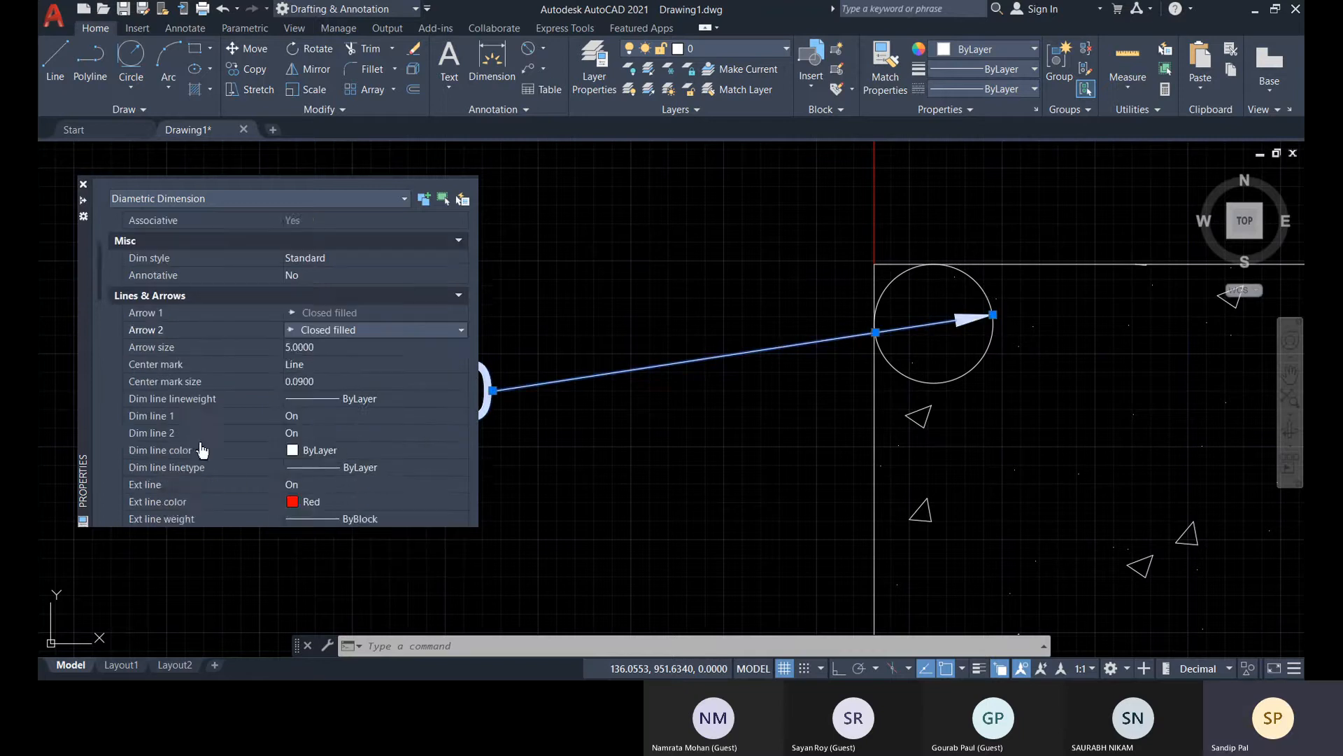
scroll(224, 467, down, 3)
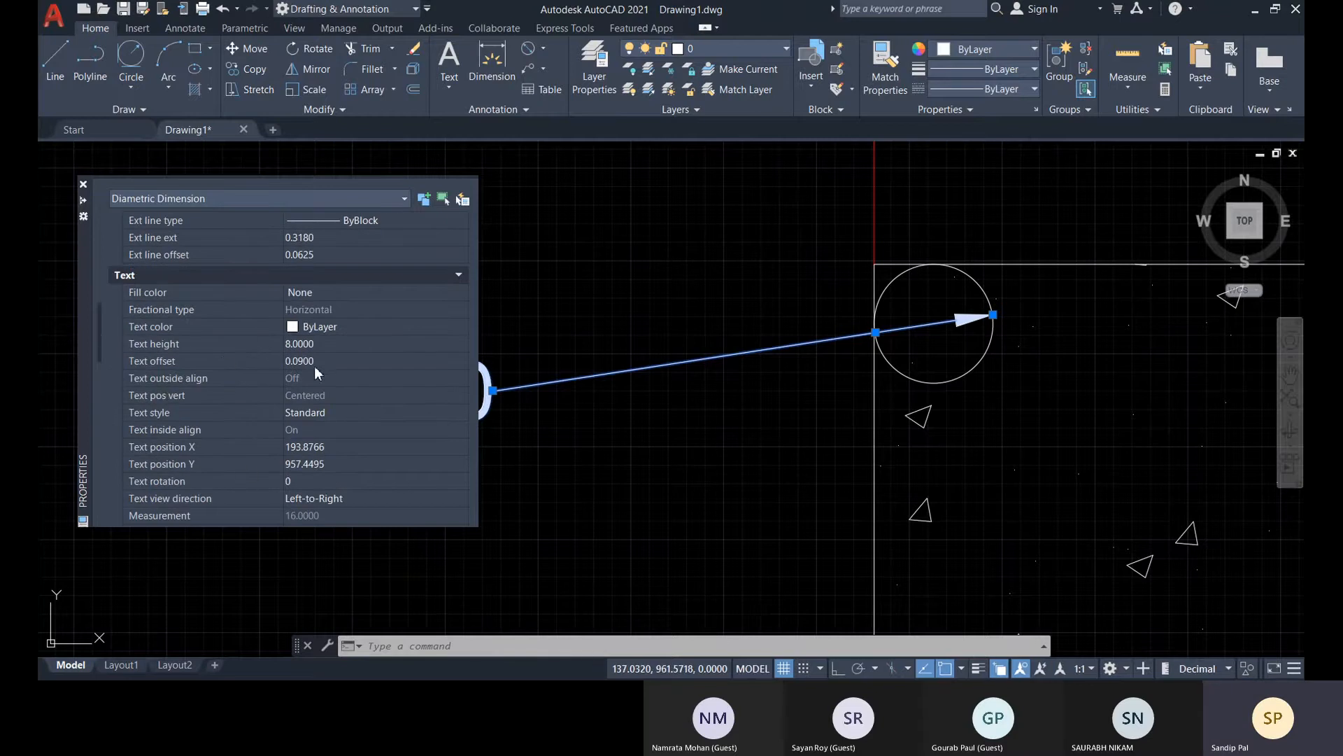
scroll(313, 367, down, 5)
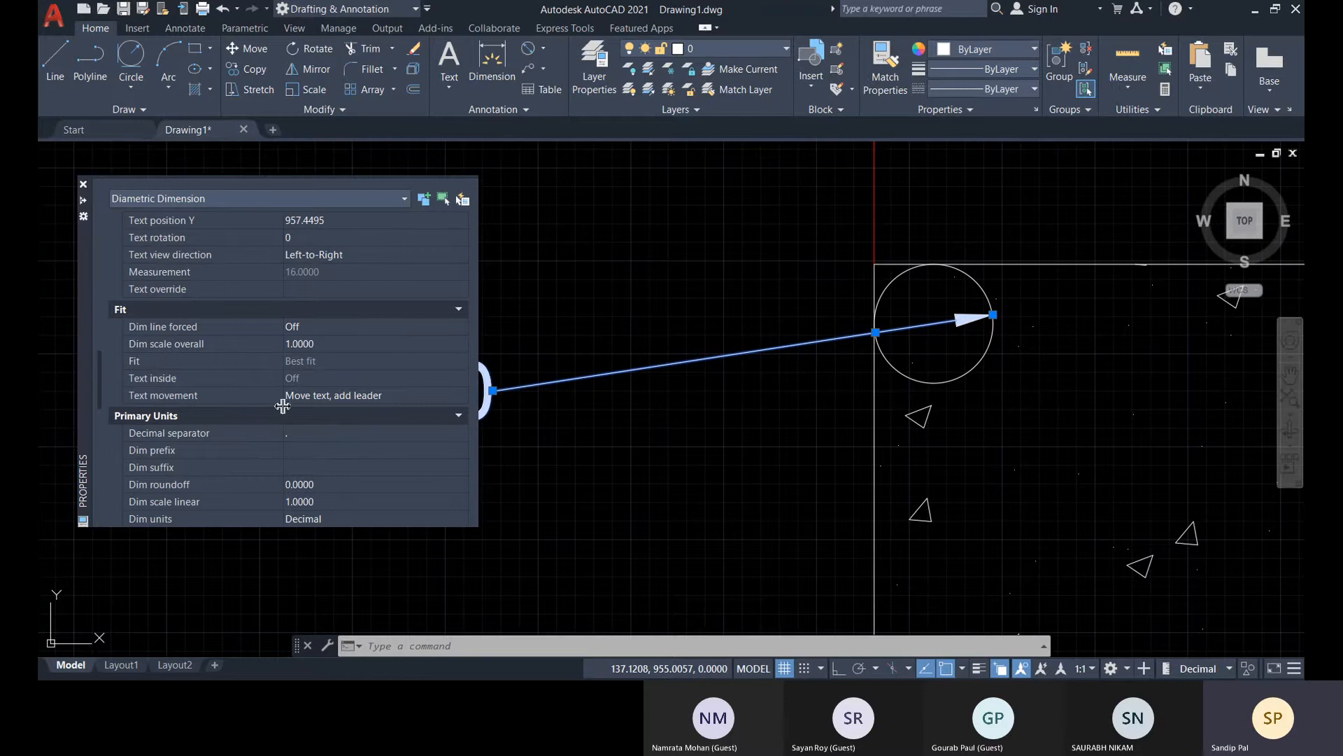
mouse_move(82, 351)
mouse_down()
mouse_move(277, 354)
mouse_move(400, 286)
mouse_move(62, 367)
mouse_up()
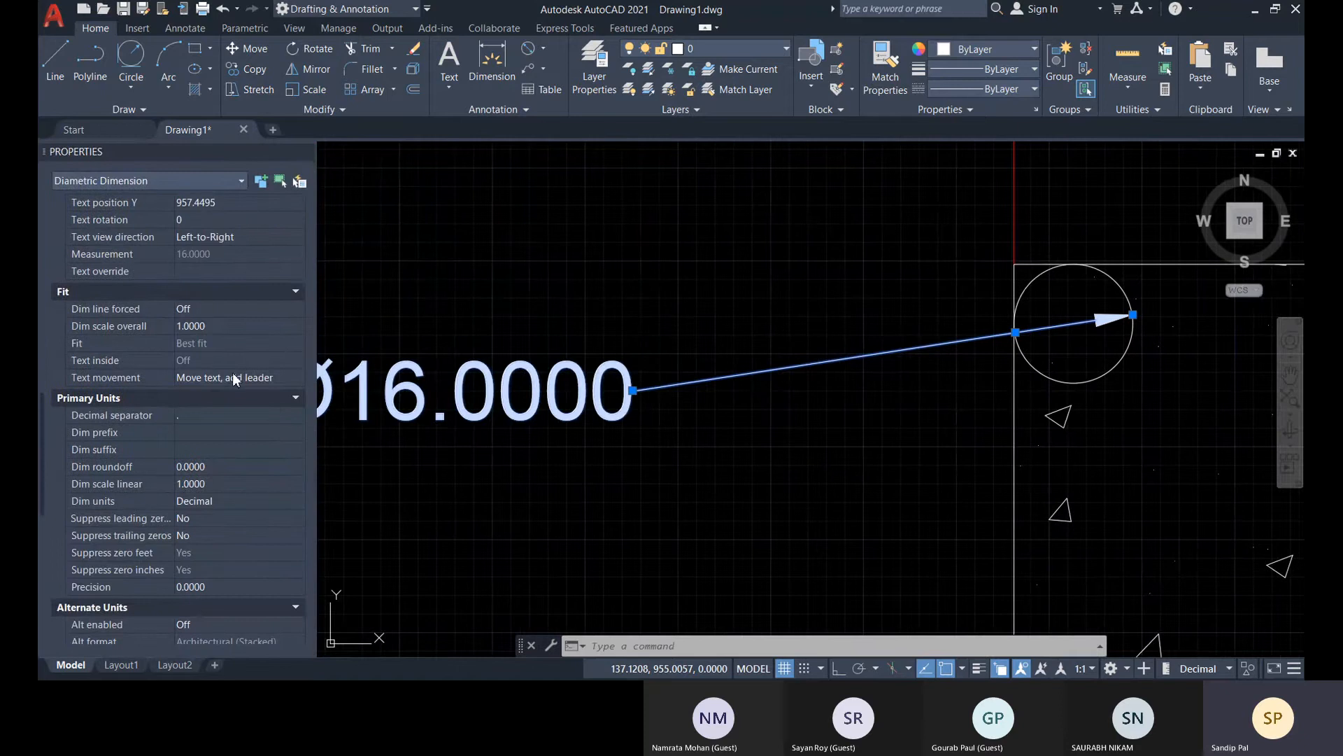
click(289, 378)
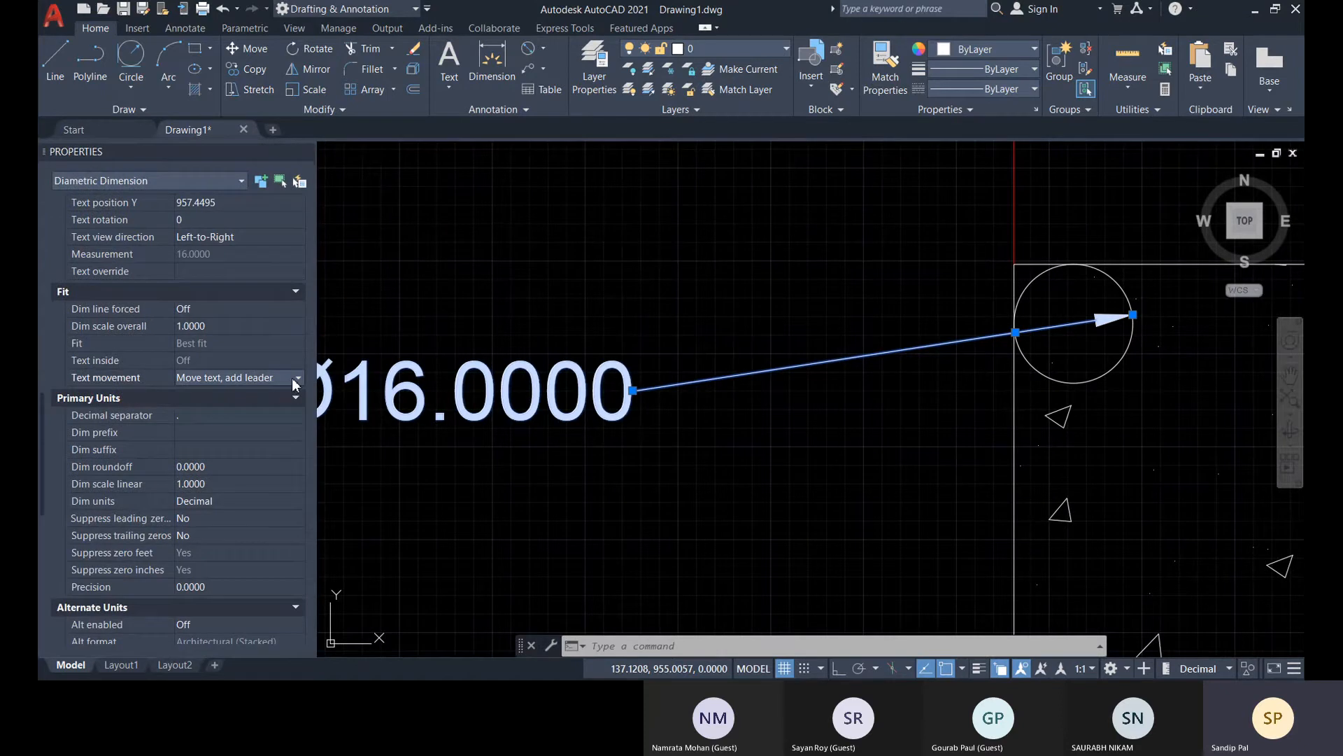
click(292, 378)
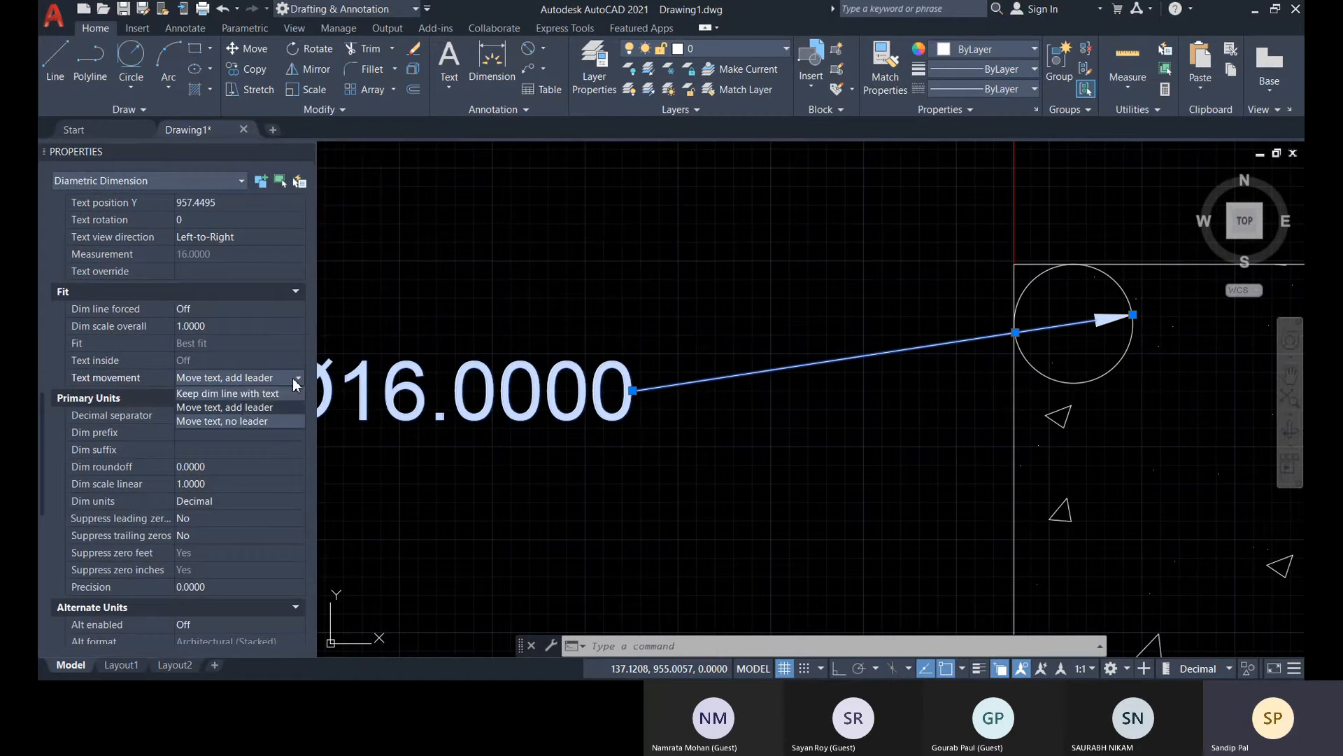
click(199, 394)
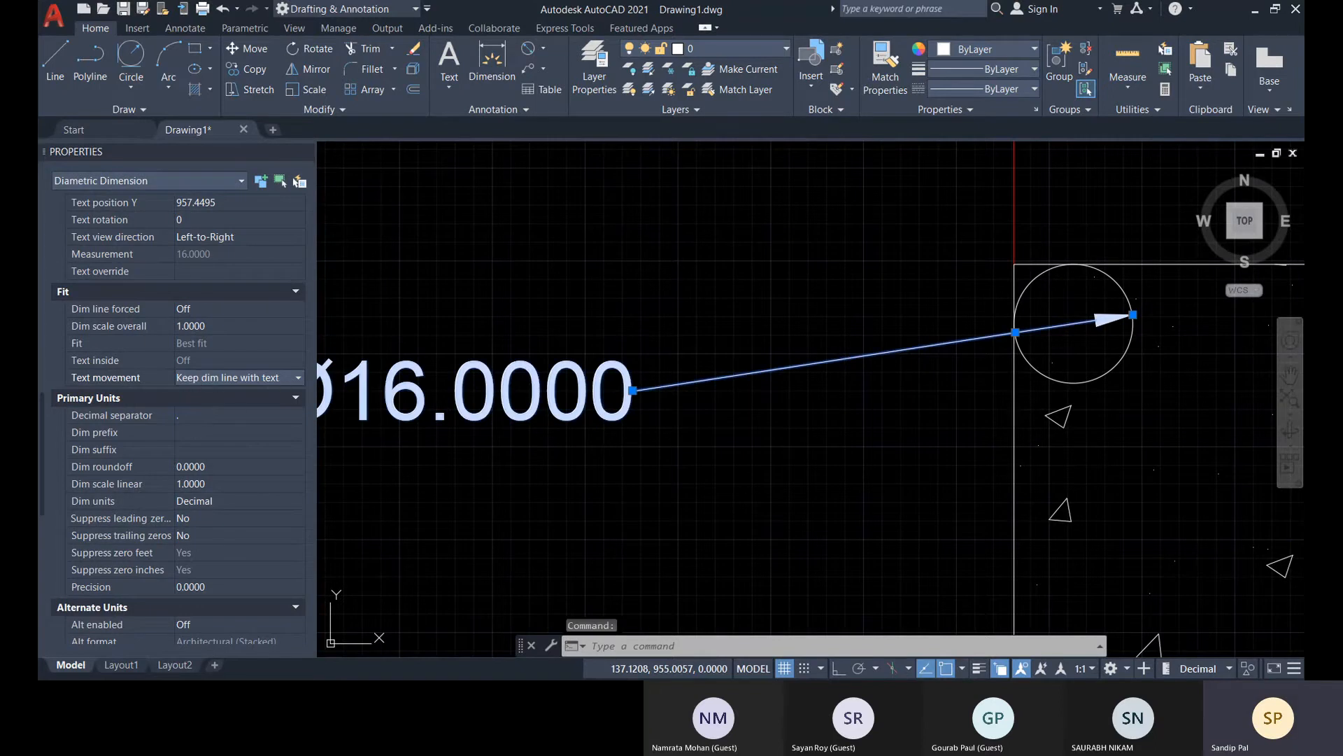
Move the diameter dimension's text up to about Y 969.86, keeping it outside the rectangle's left edge
drag(440, 417, 445, 421)
scroll(561, 466, down, 5)
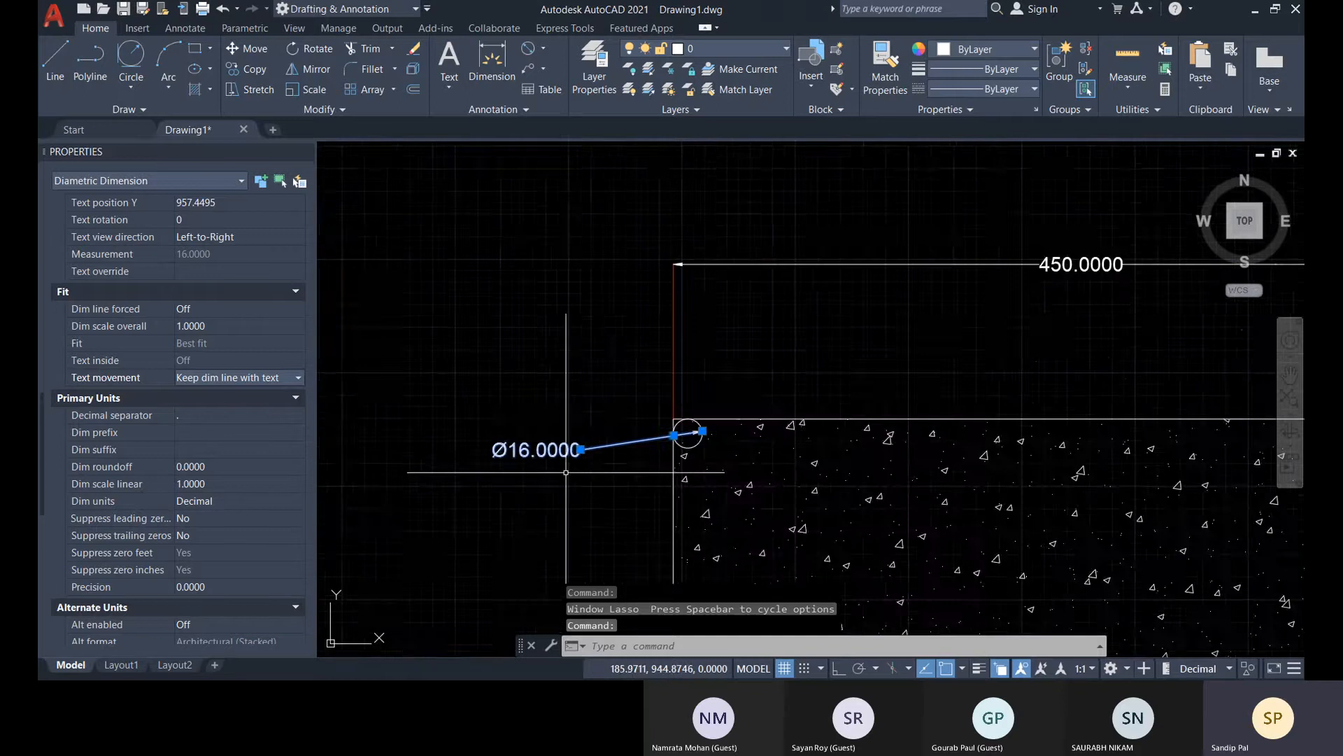
scroll(570, 420, up, 4)
click(575, 407)
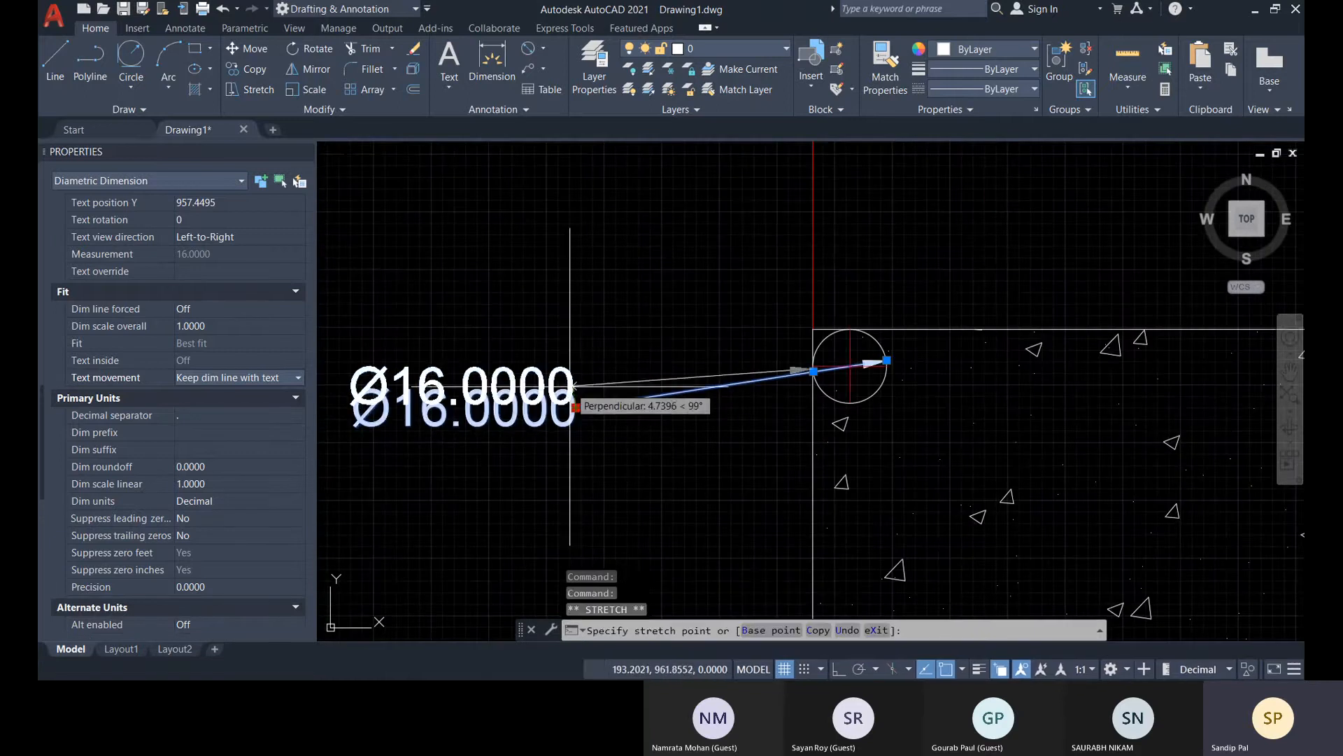
click(569, 349)
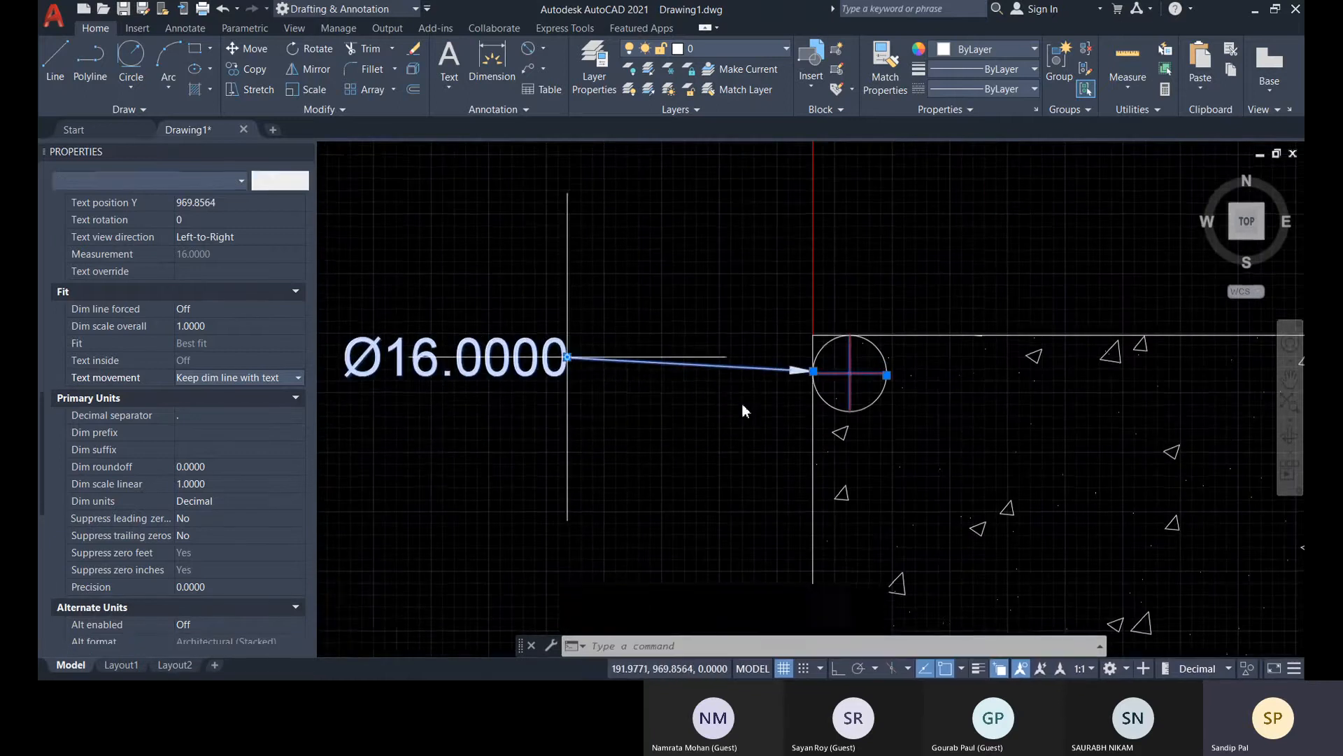
Raise the diameter dimension's text above the circle, to about Y 985.86
scroll(744, 405, up, 5)
scroll(700, 413, down, 3)
middle_drag(670, 421, 767, 398)
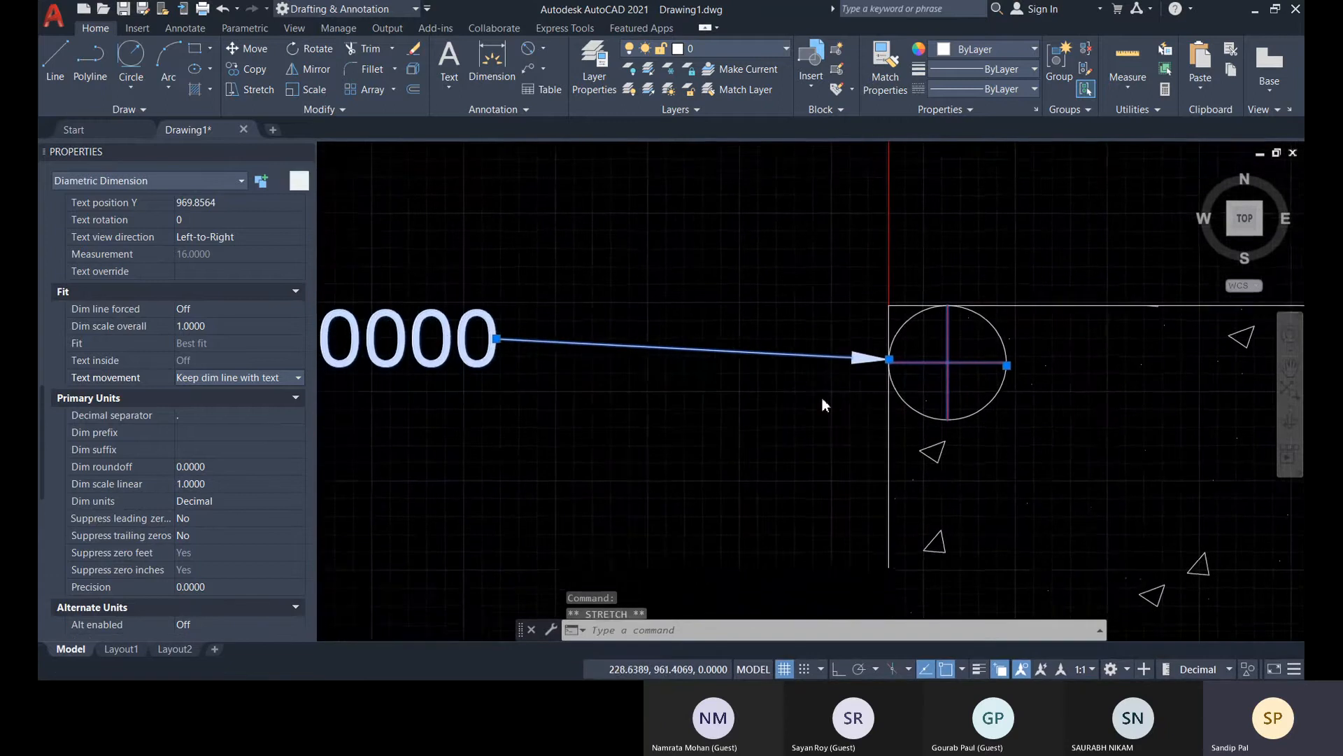
click(497, 336)
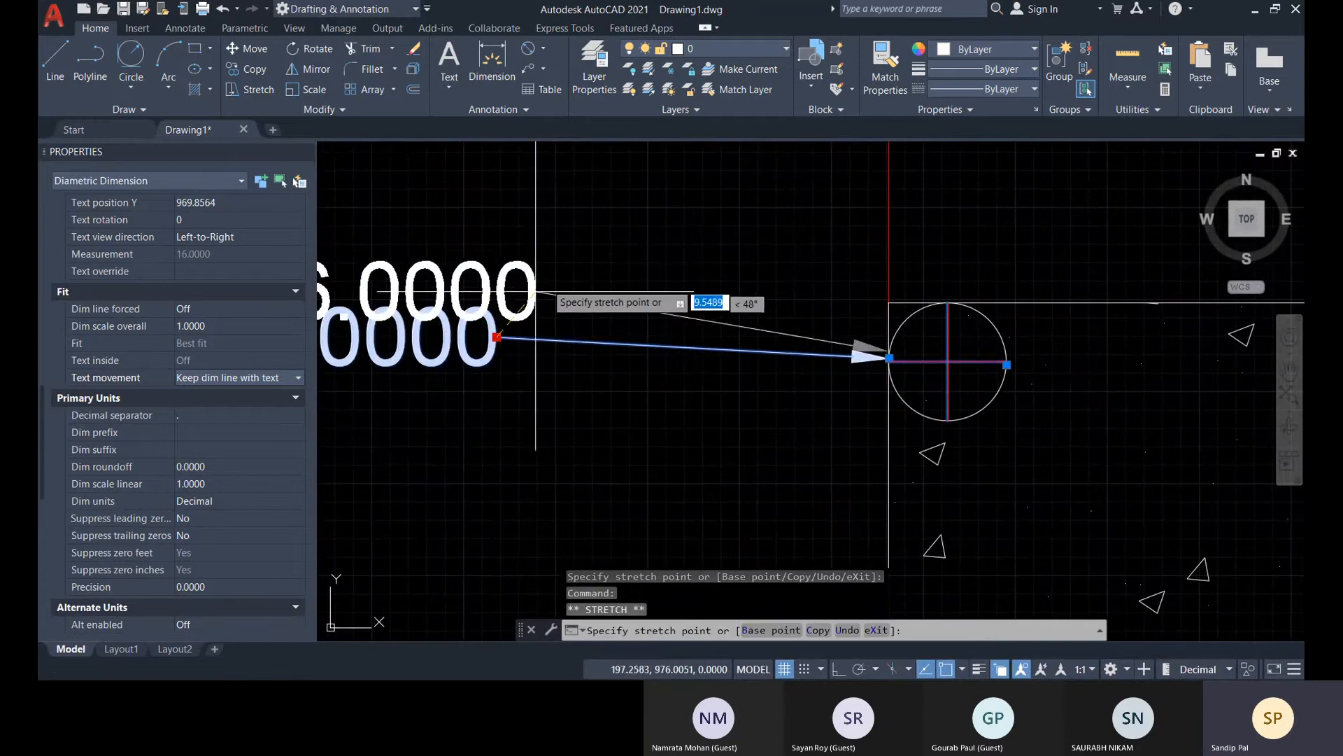
click(543, 218)
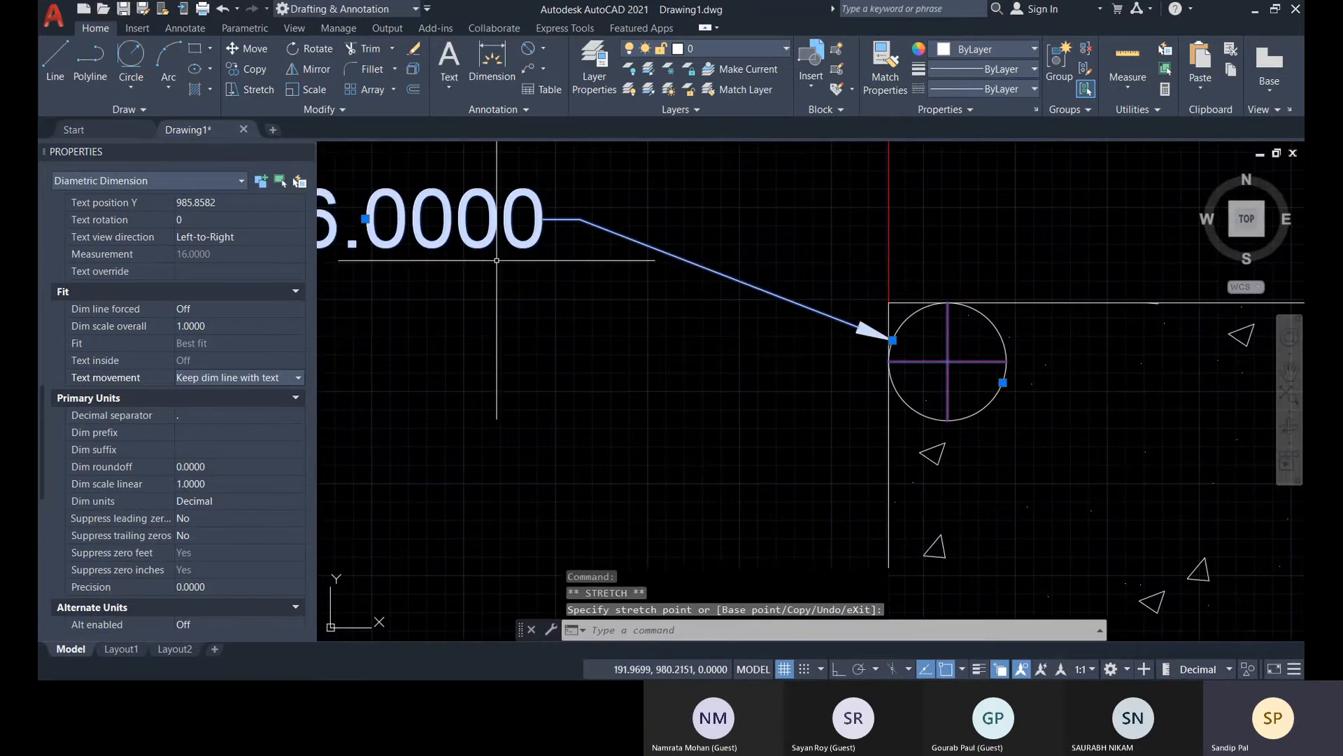
middle_drag(498, 260, 650, 315)
Switch the diameter dimension's text movement to Move text, add leader, and back to Keep dim line with text
click(293, 378)
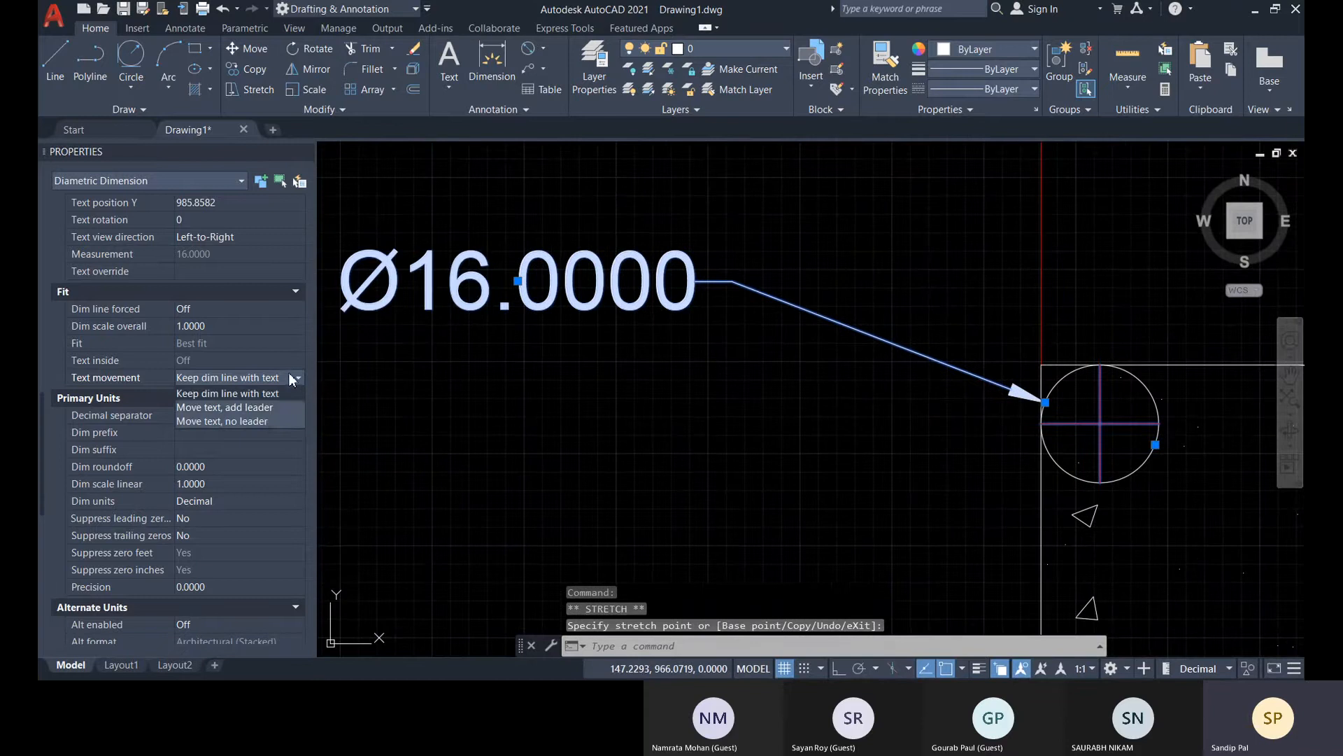
click(245, 408)
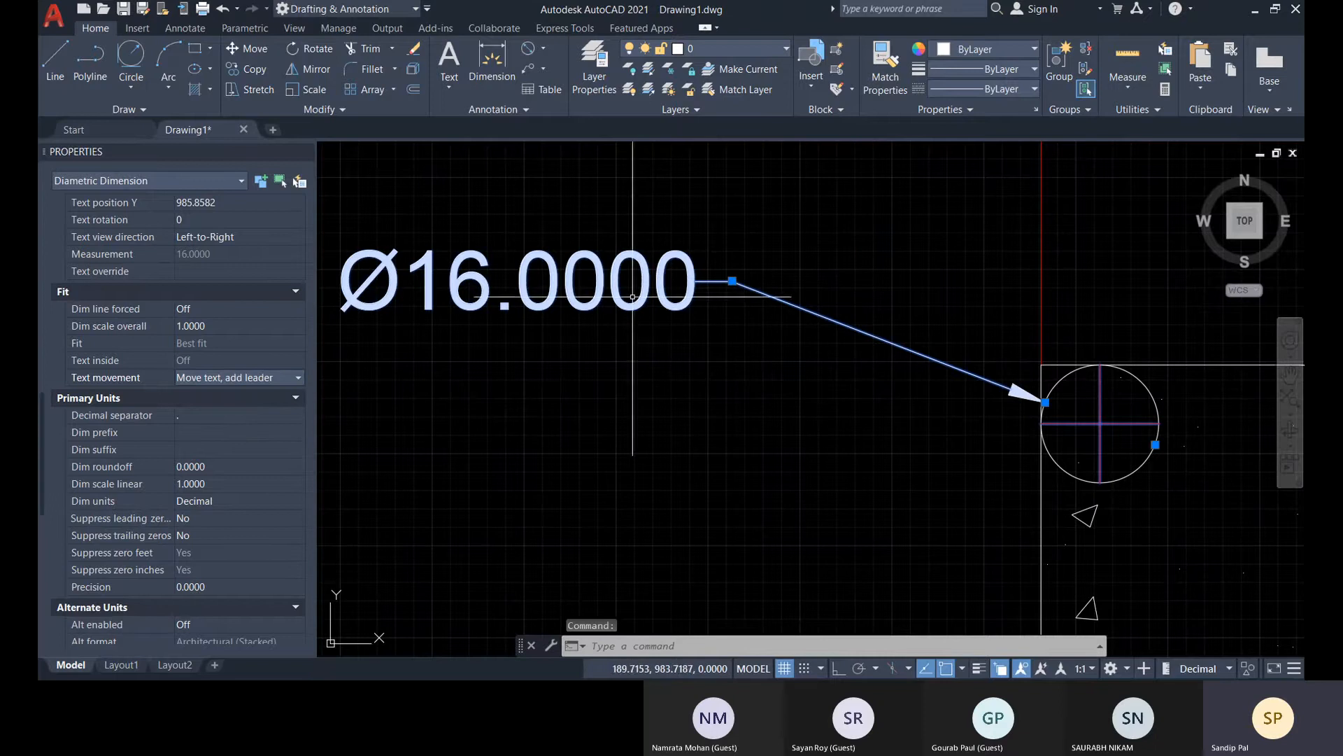
click(216, 378)
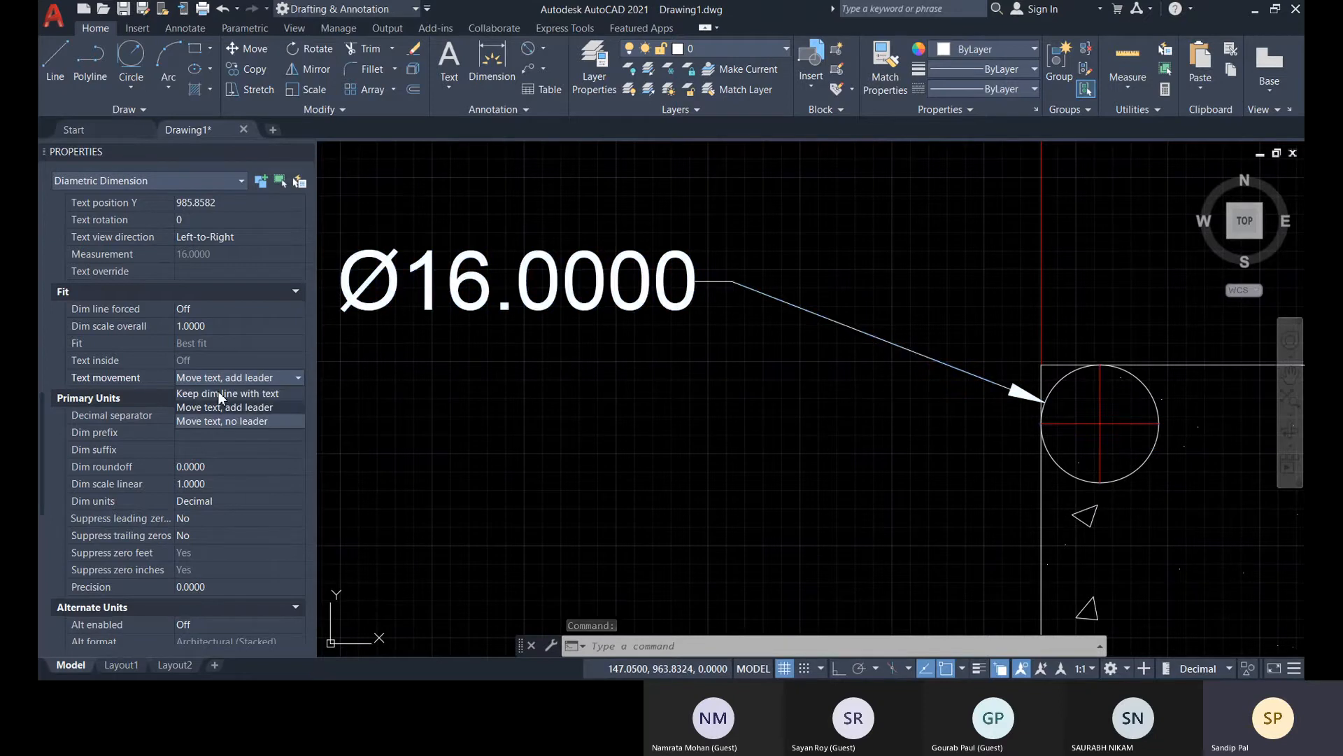
click(218, 393)
Lower the diameter dimension's text to about Y 970.19 beside the circle and set its text movement to Move text, no leader
click(517, 280)
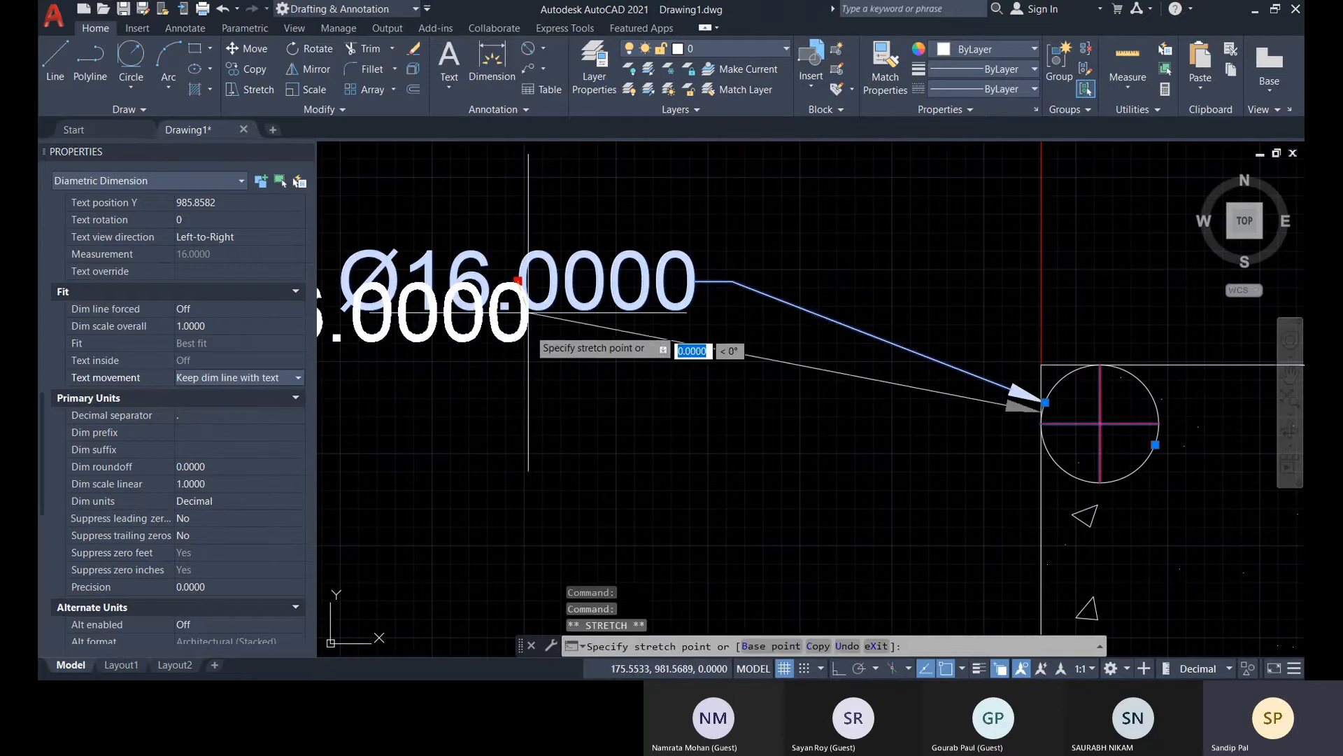
click(737, 397)
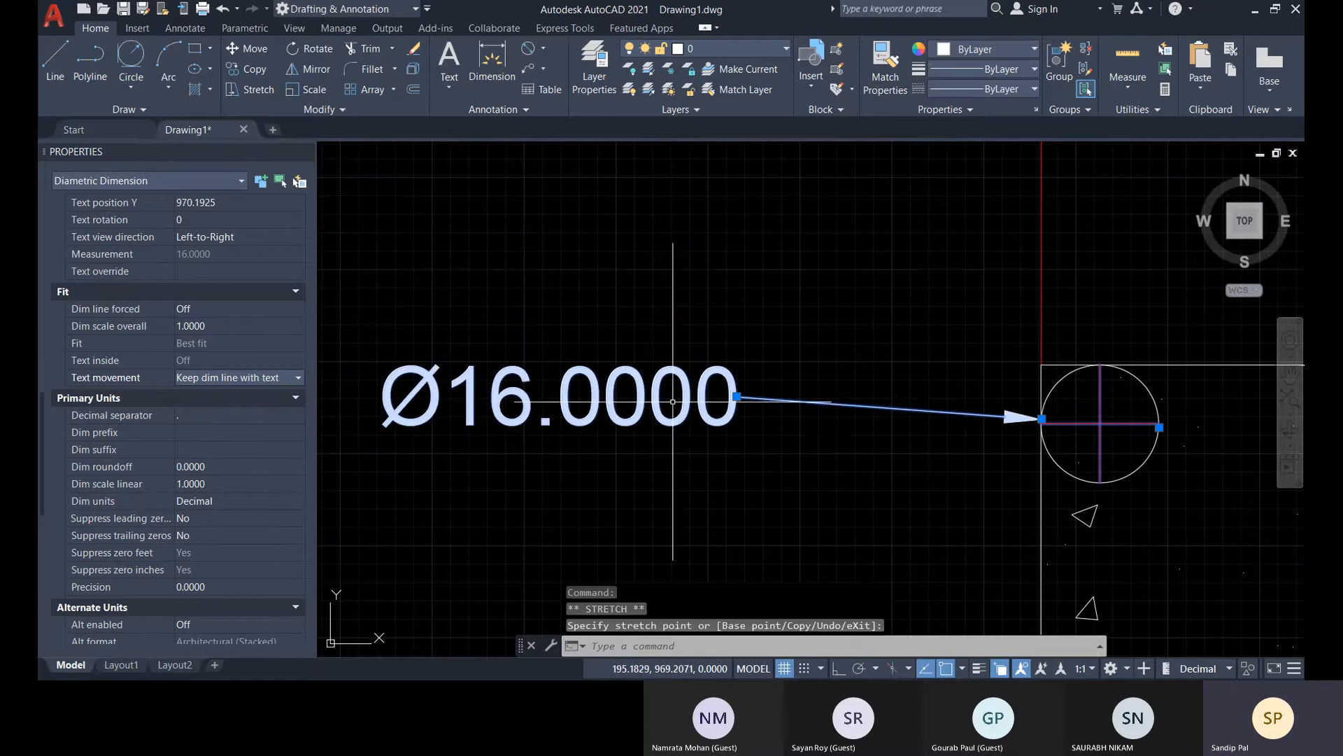
click(263, 379)
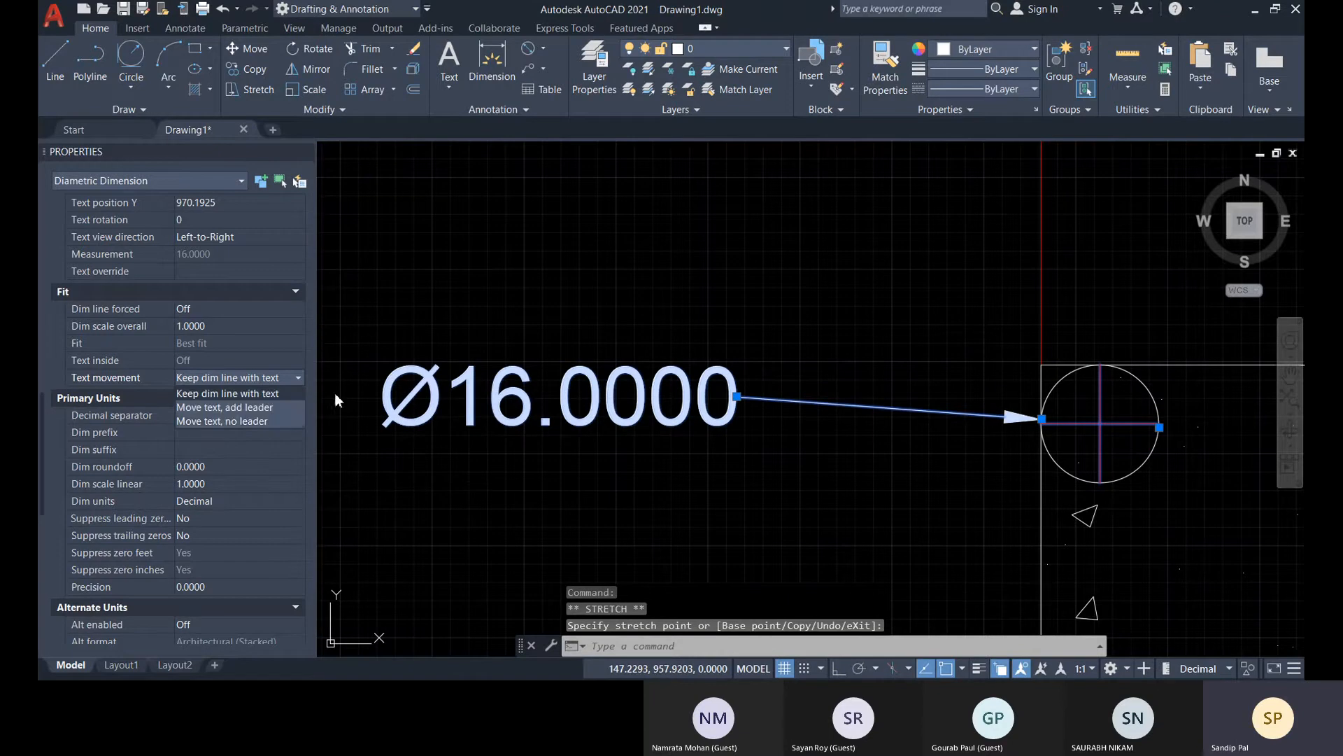
click(237, 421)
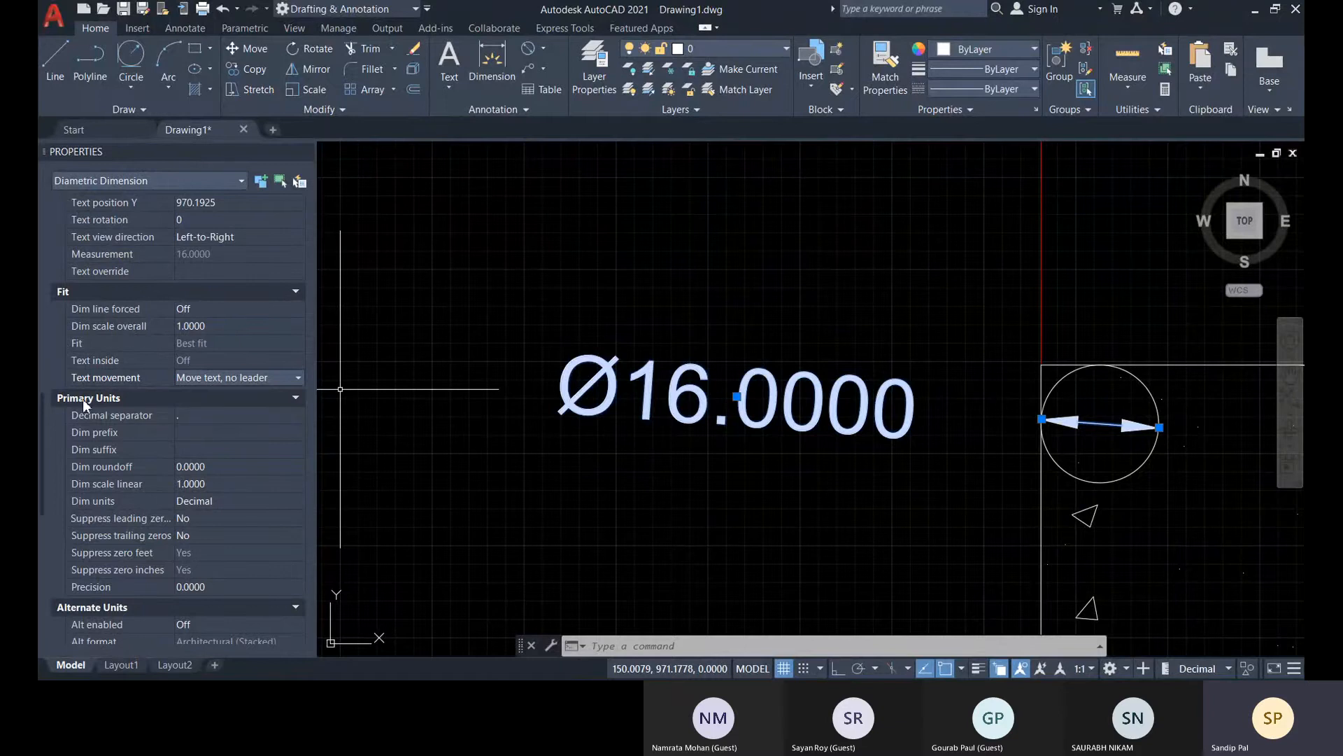
Review the diameter dimension's primary units, alternate units, text, and lines and arrows properties
scroll(184, 418, down, 2)
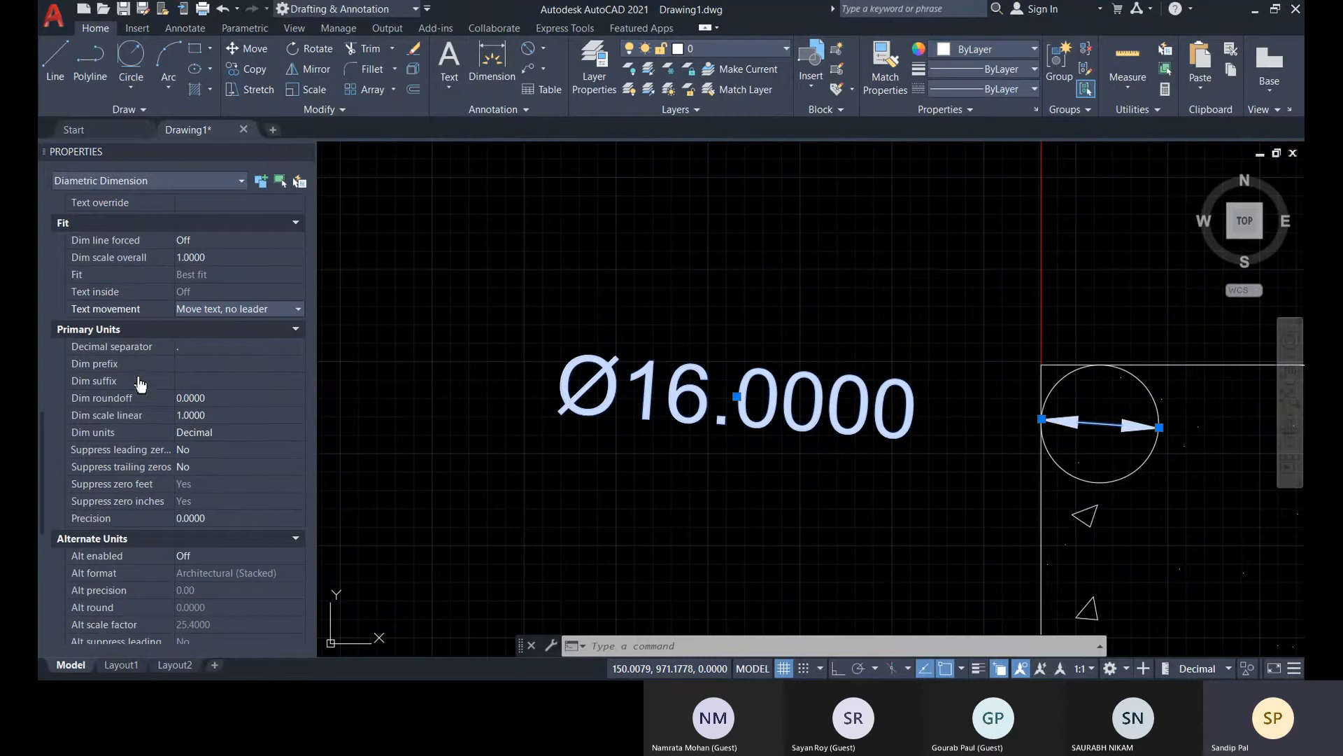
click(213, 399)
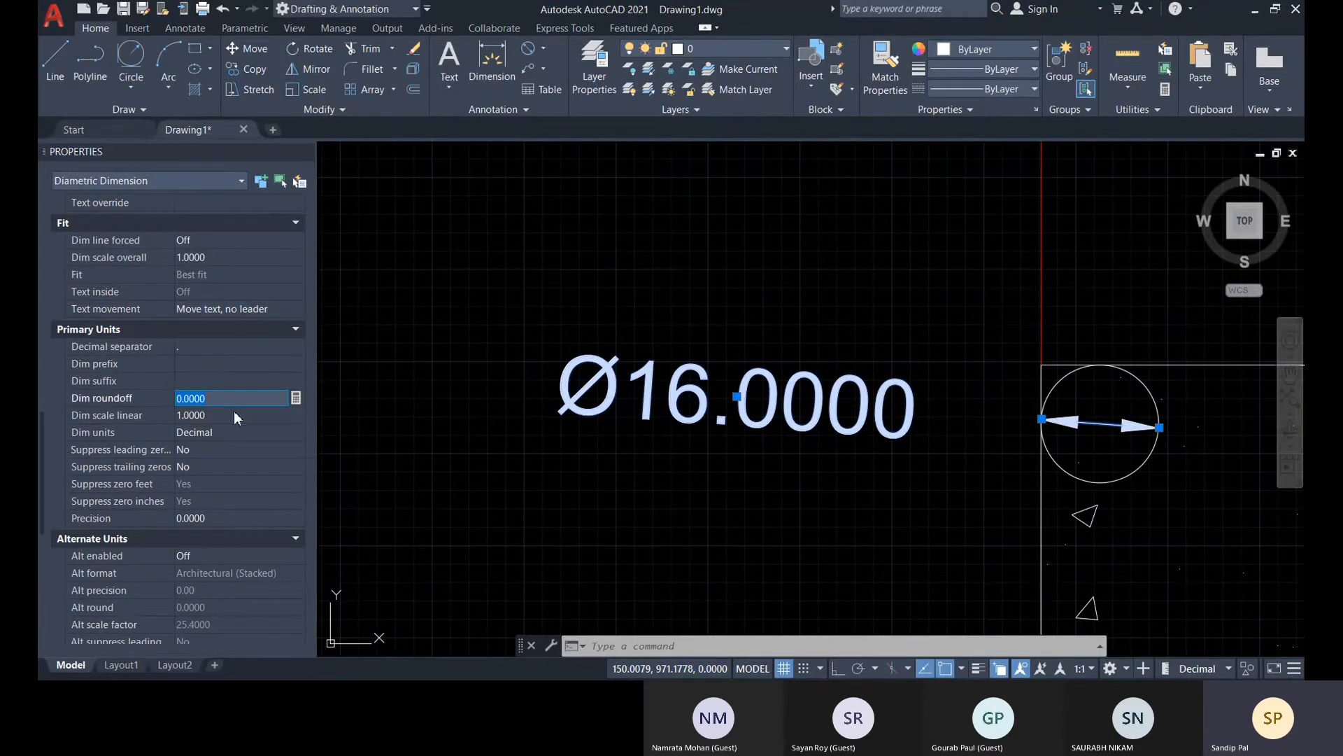
click(235, 414)
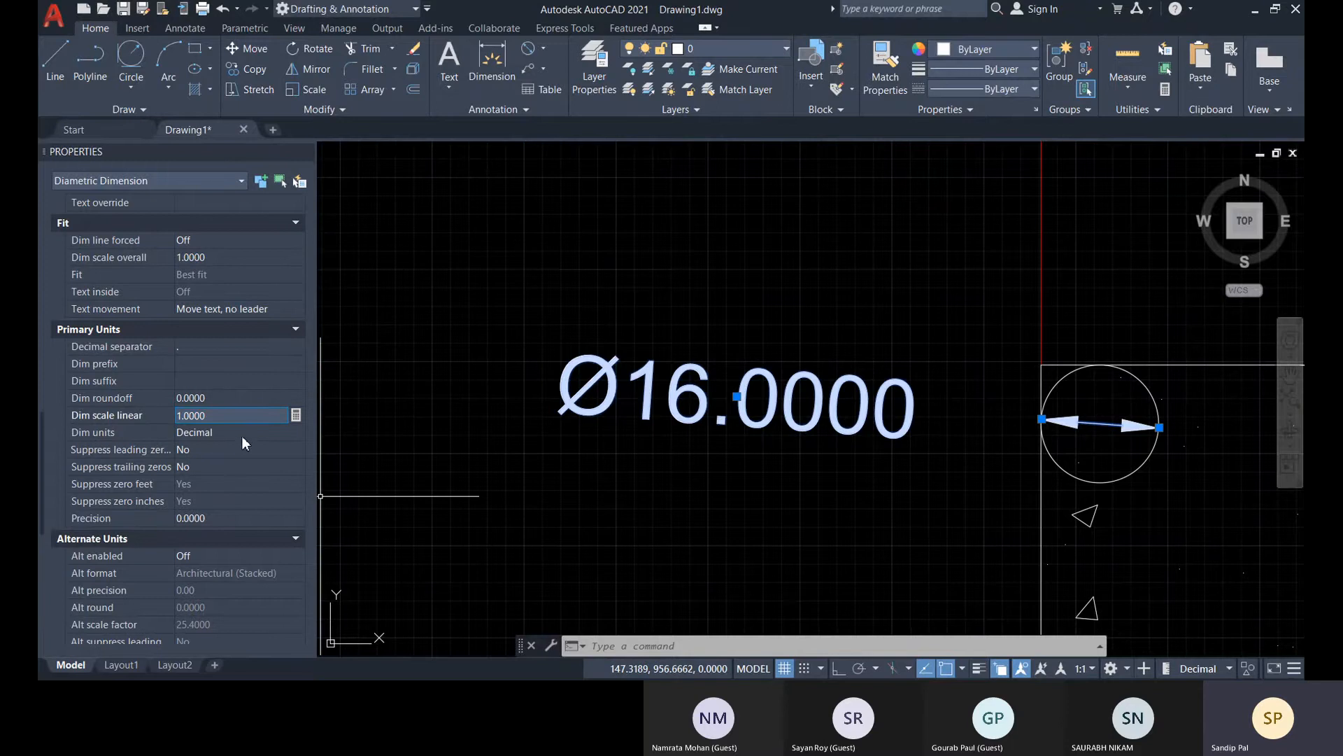
scroll(247, 543, down, 6)
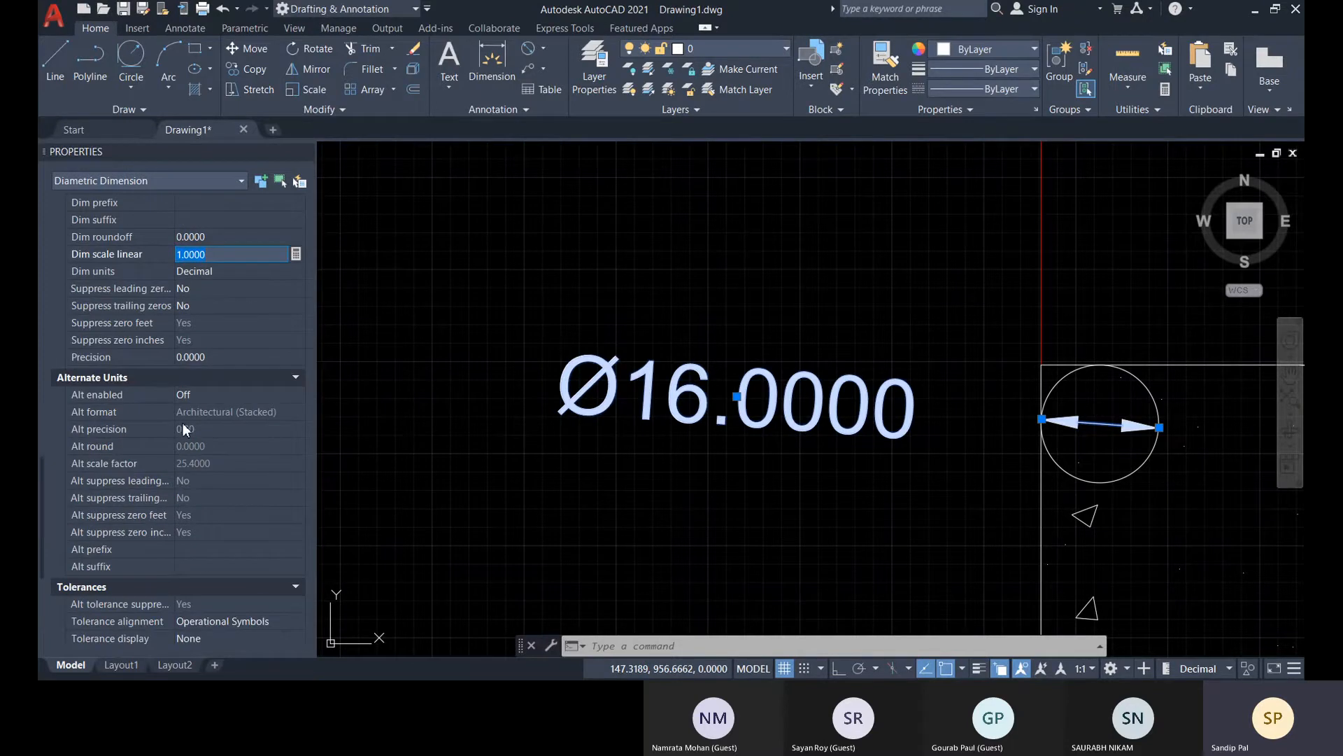
scroll(217, 499, up, 7)
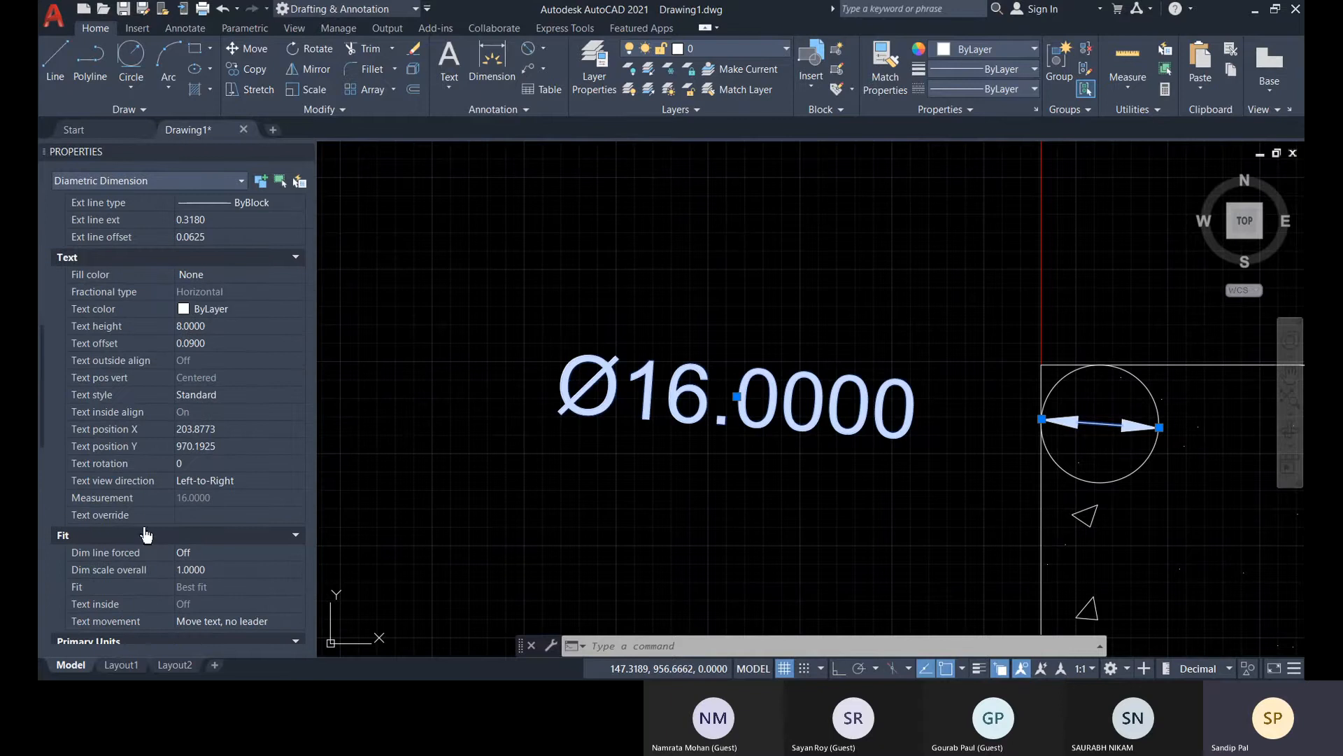
click(216, 480)
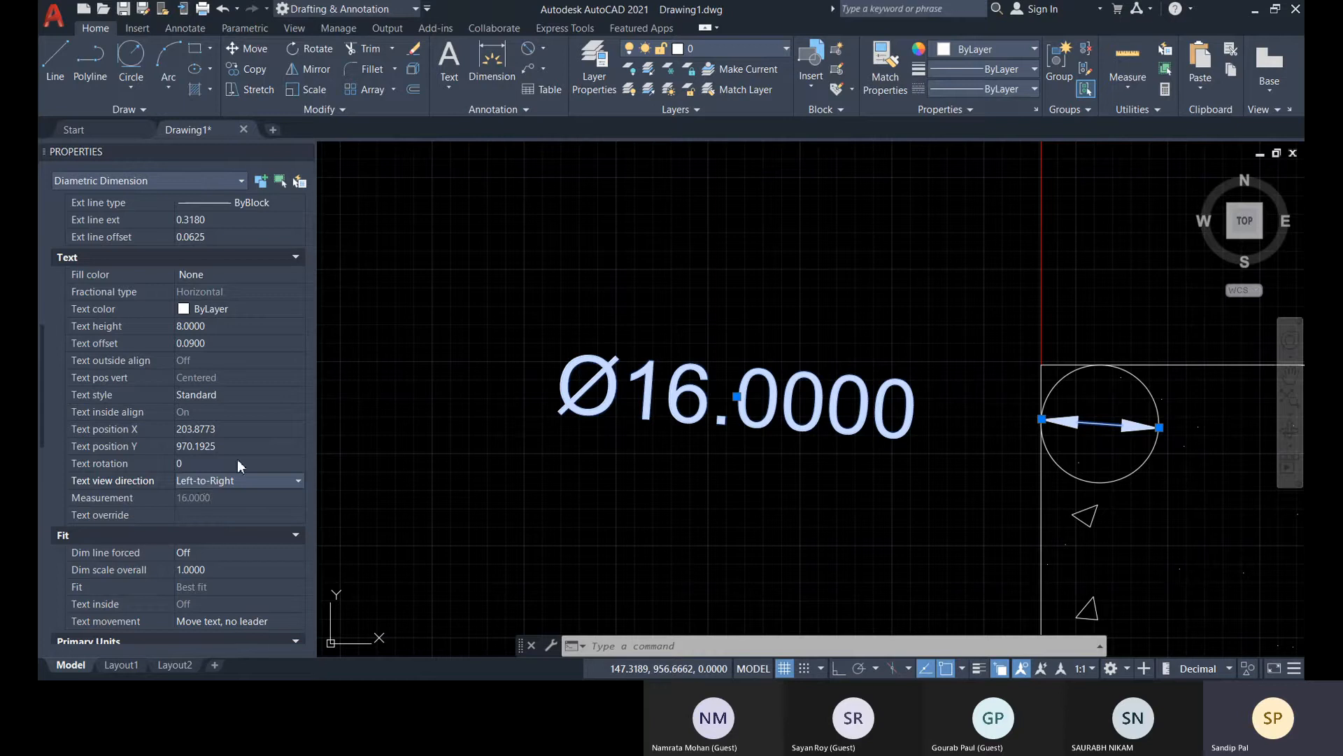
scroll(217, 496, up, 5)
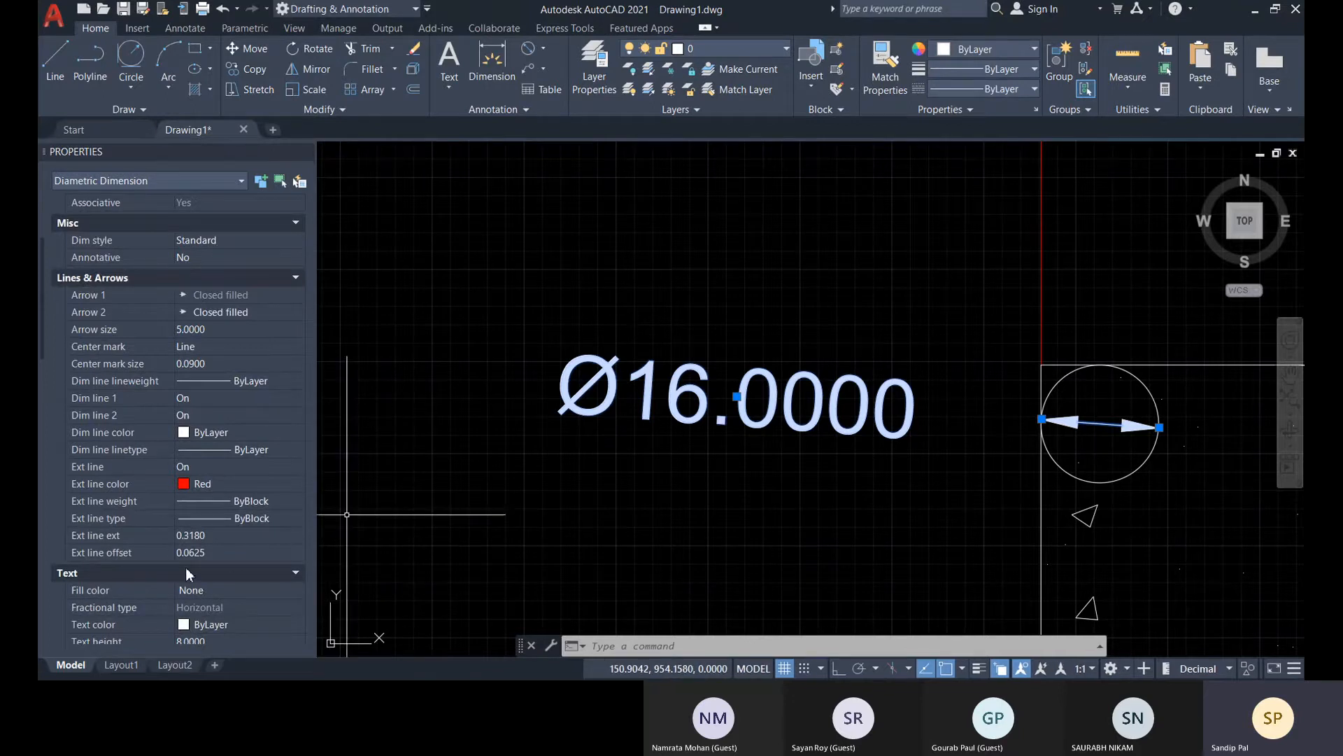
Set the diameter dimension's text movement to Move text, add leader, and close its properties
scroll(245, 510, down, 3)
scroll(243, 518, down, 5)
click(275, 479)
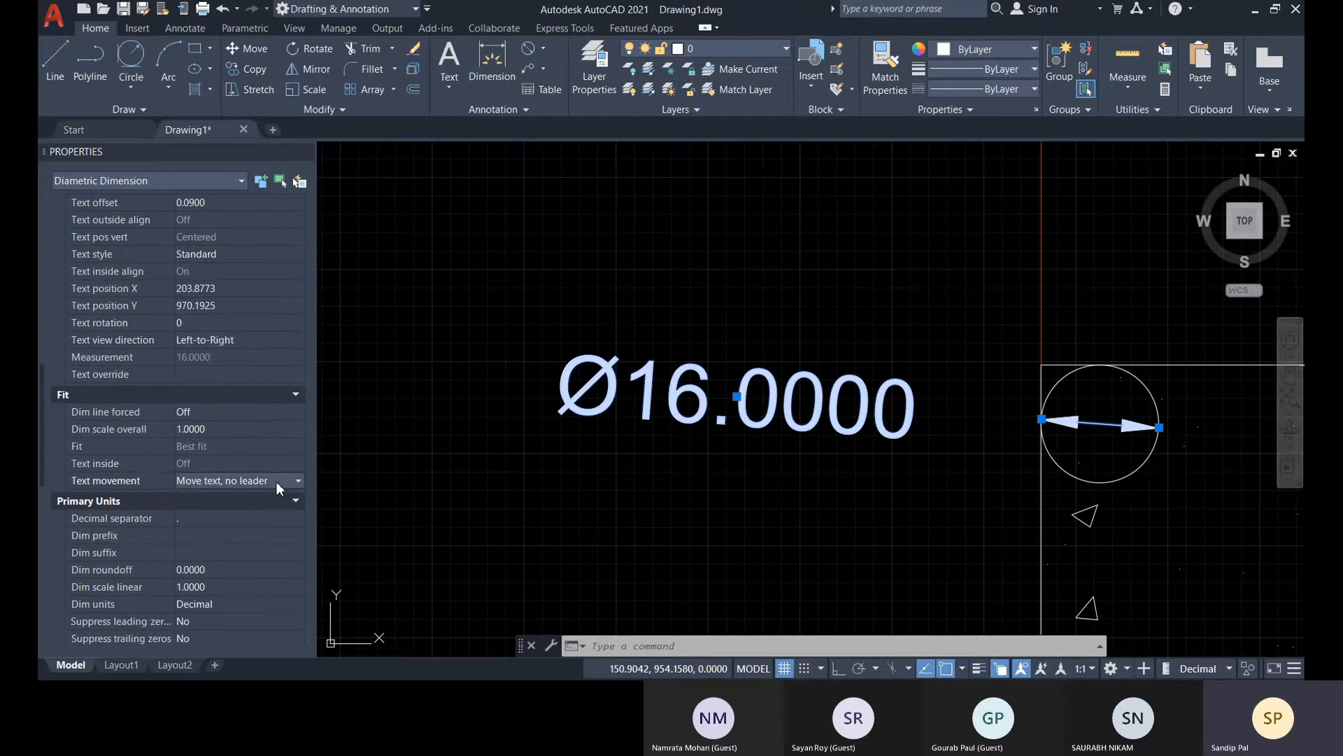
click(276, 480)
click(216, 511)
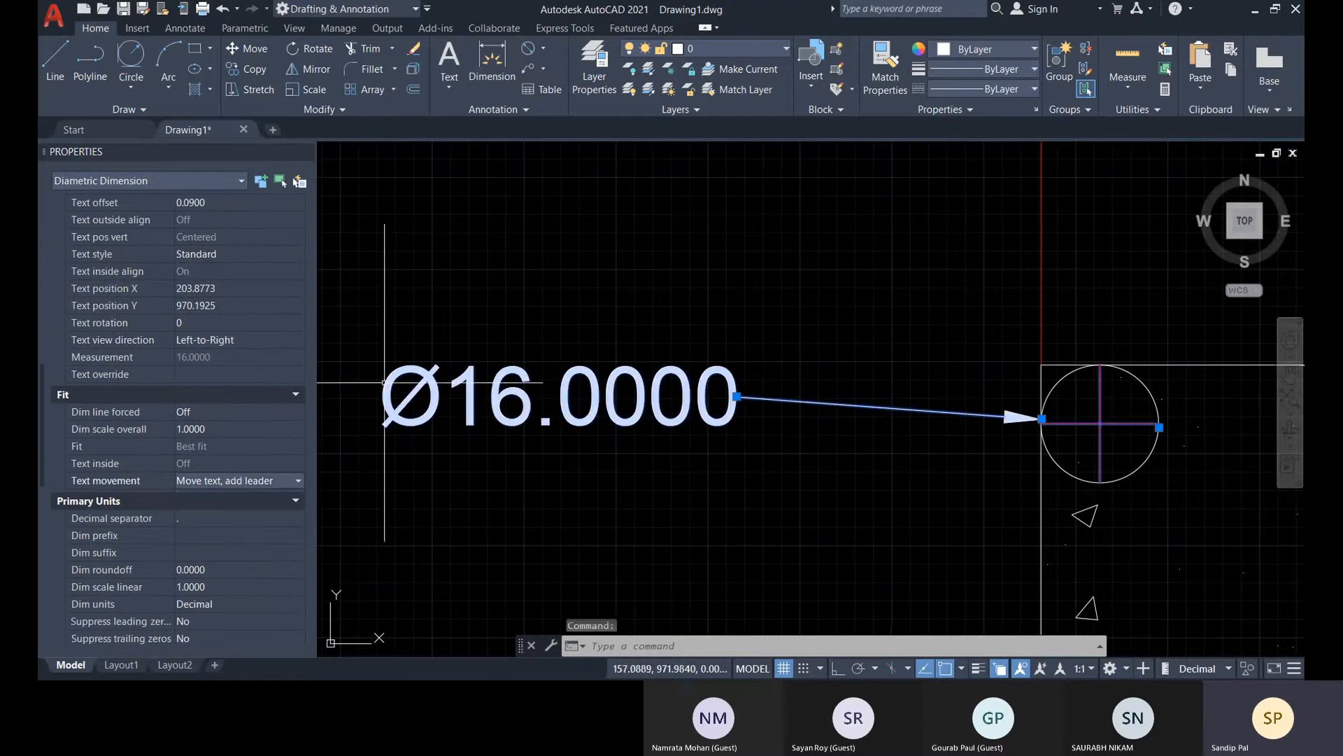
scroll(221, 442, up, 5)
scroll(190, 428, up, 2)
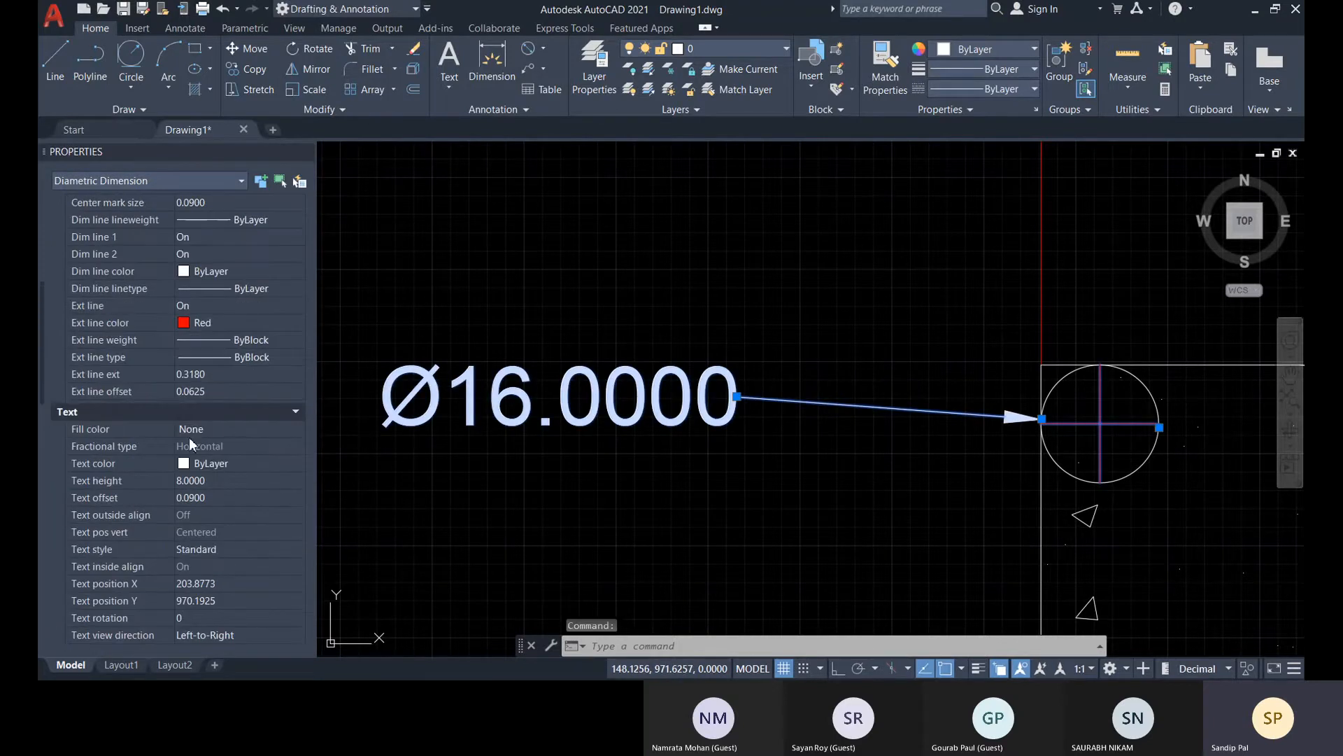
scroll(147, 430, up, 6)
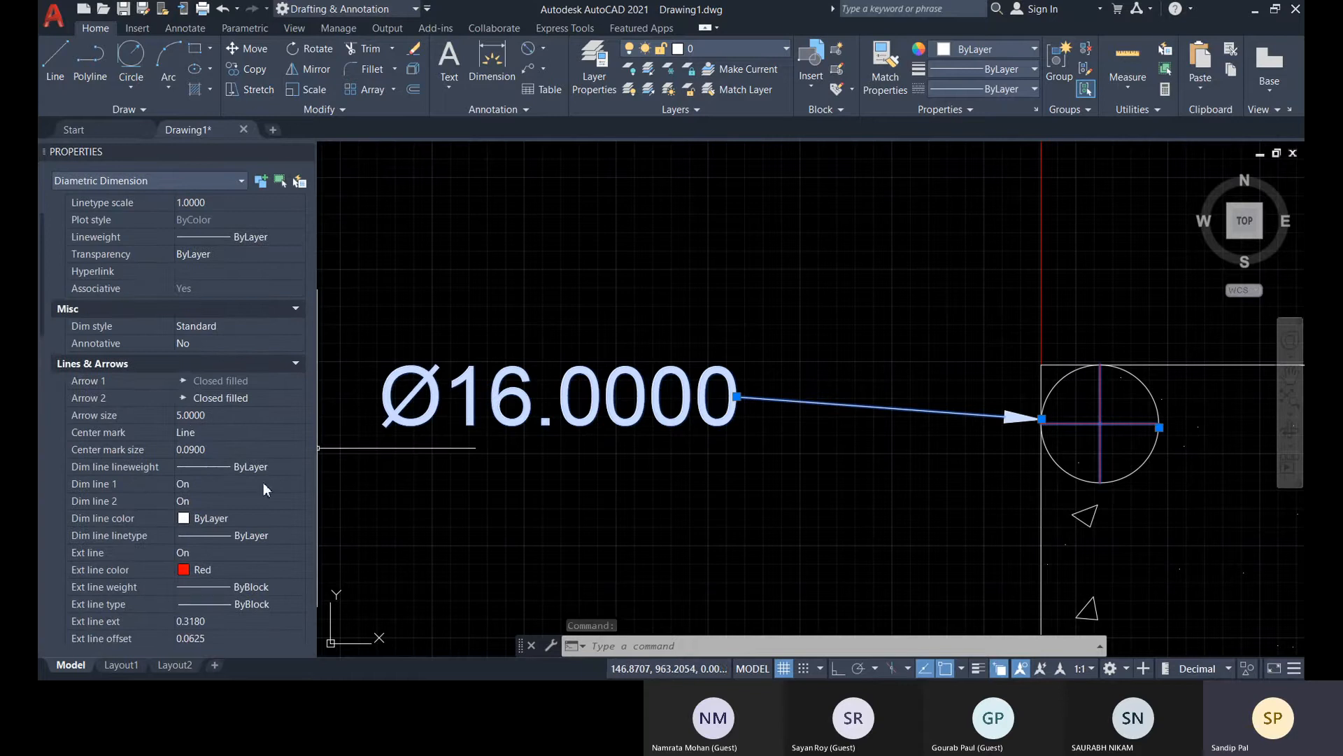
scroll(119, 347, up, 2)
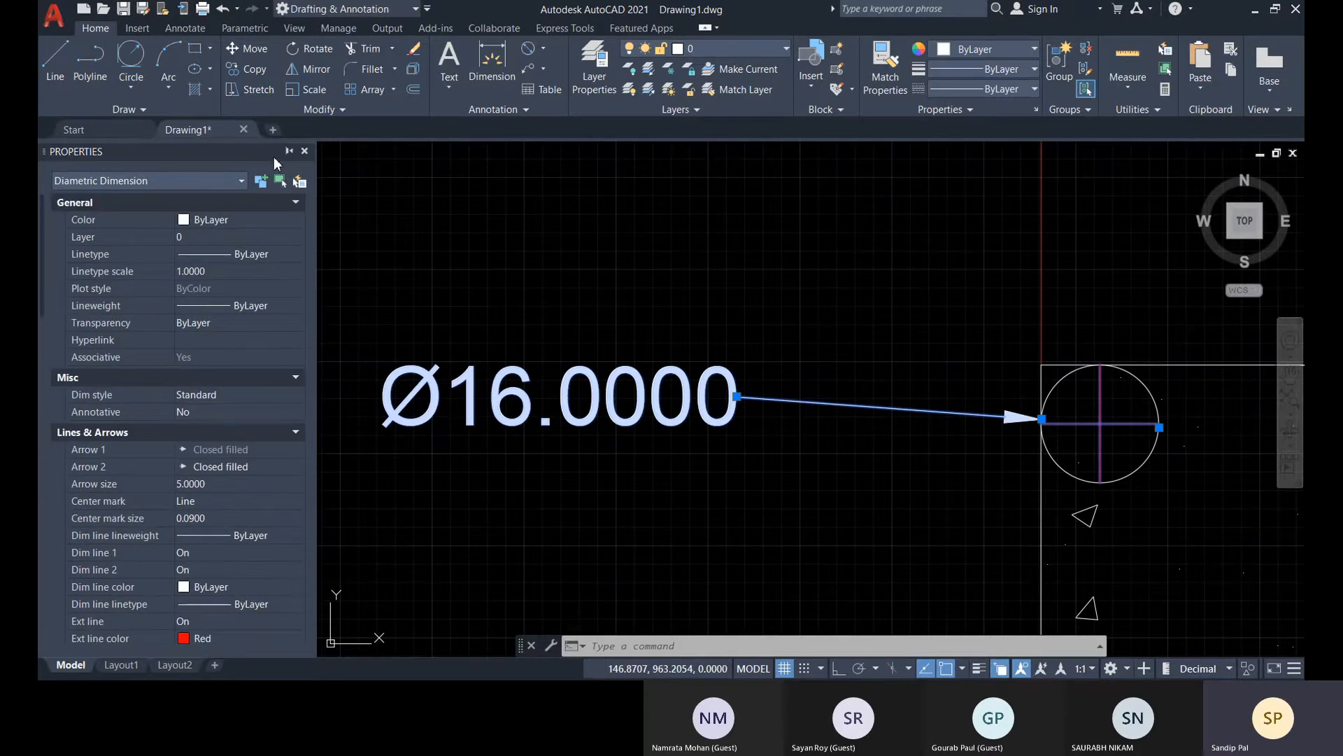
click(305, 151)
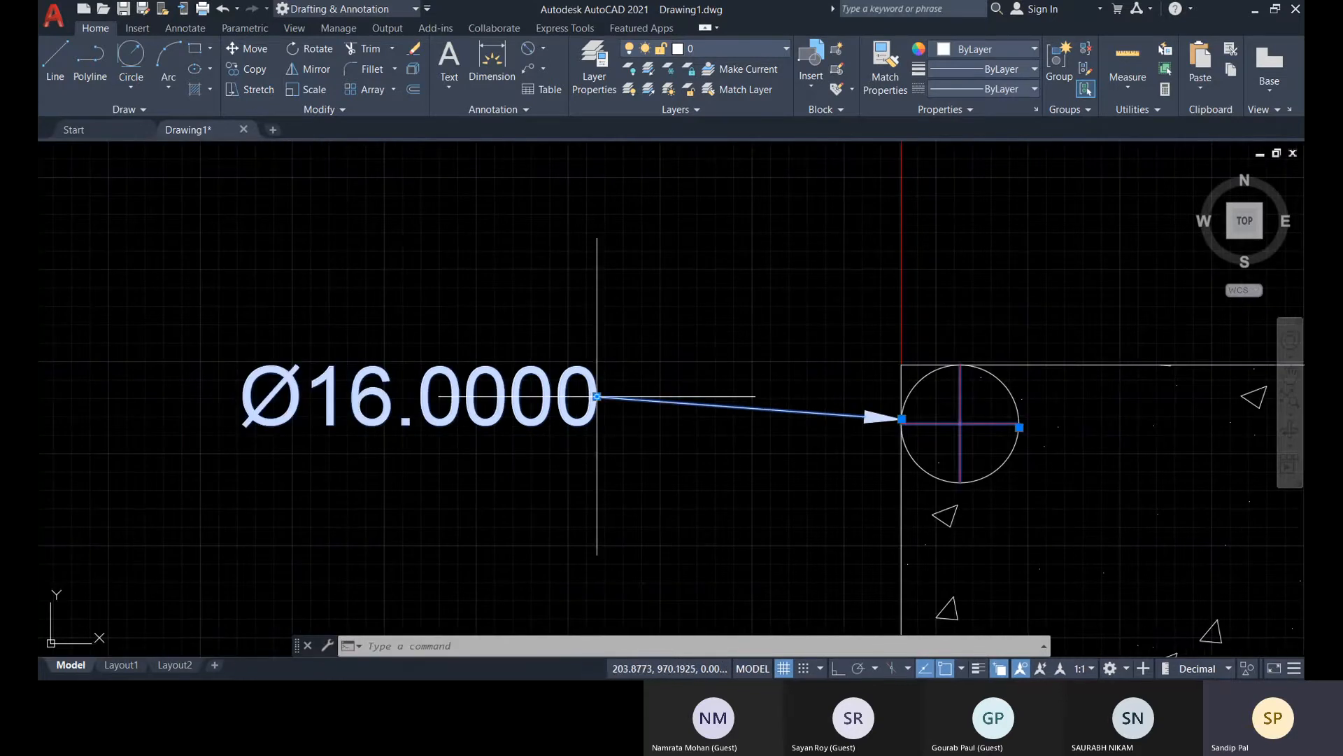
Move the diameter dimension's text up and closer to the circle, just outside the rectangle's upper-left corner, and deselect the dimension
click(596, 396)
click(678, 309)
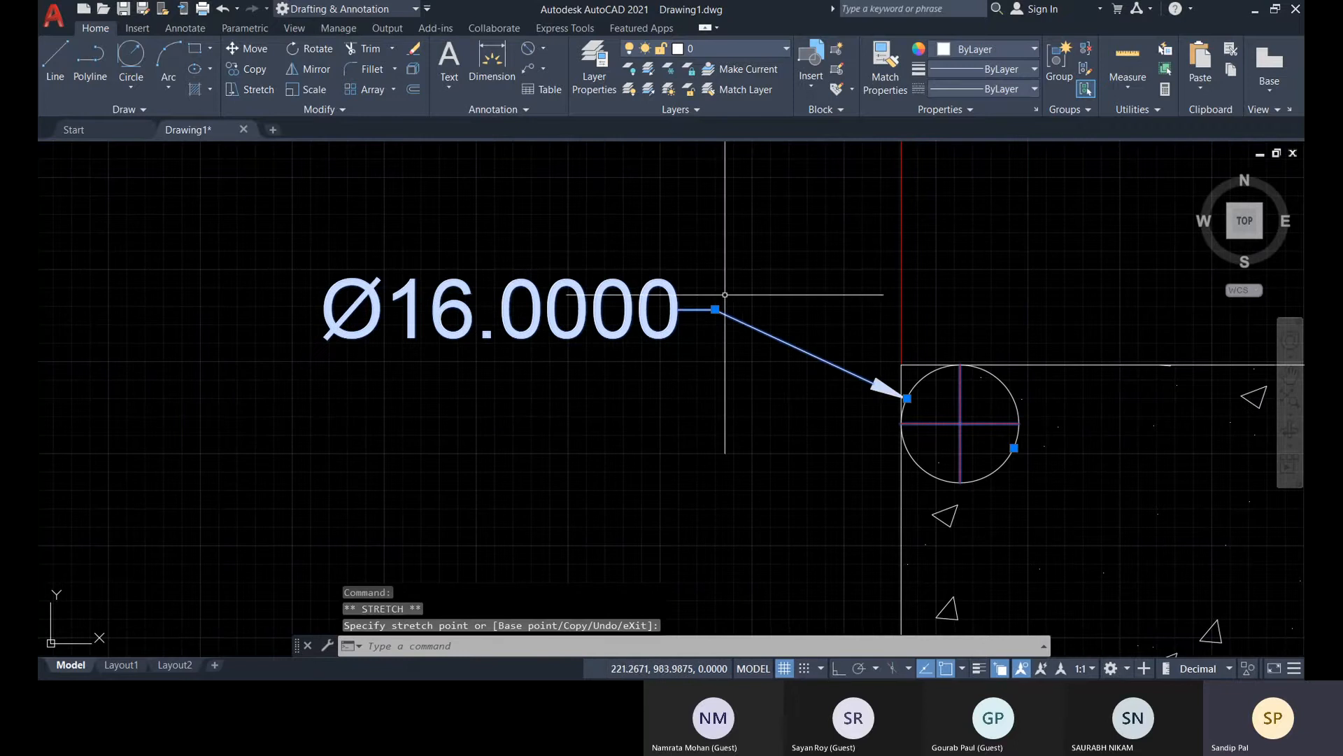
key(Escape)
Set both arrows of the 450 dimension above the rectangle to Architectural tick
scroll(746, 409, down, 5)
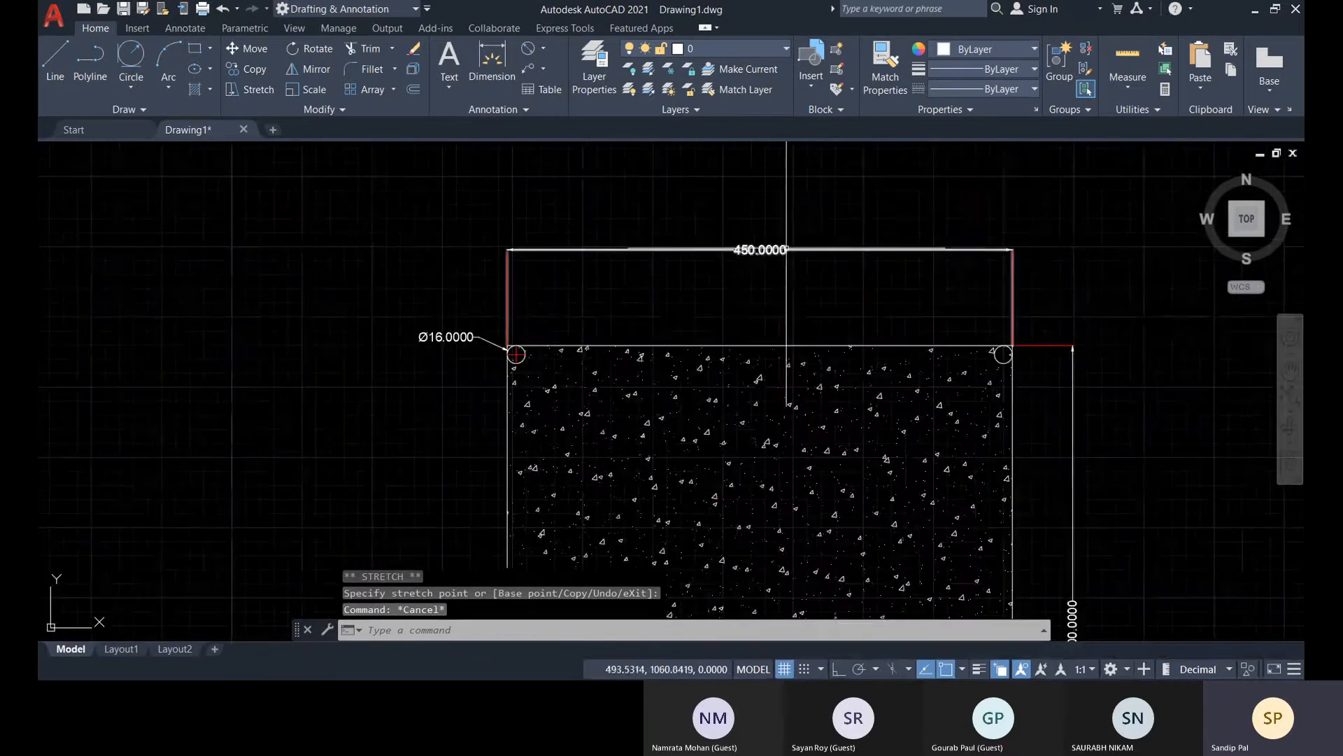
click(793, 249)
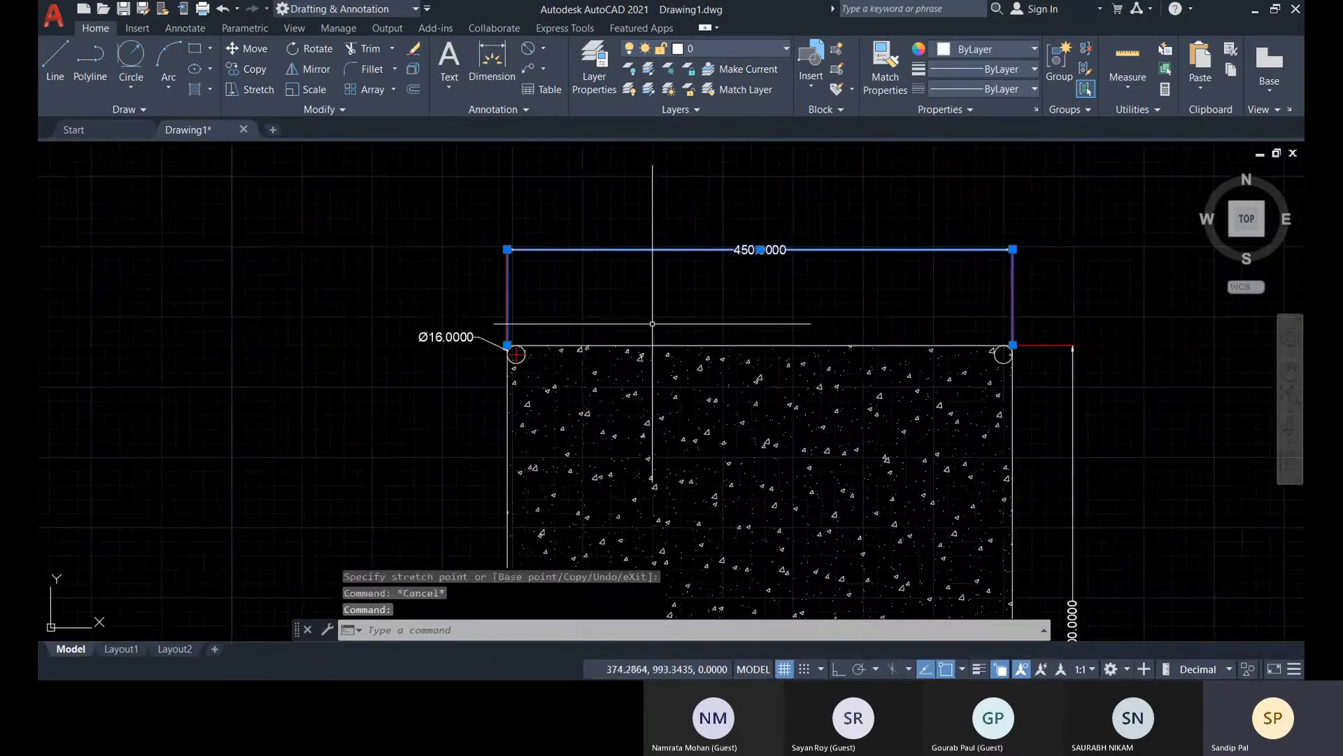
key(ctrl+1)
click(287, 447)
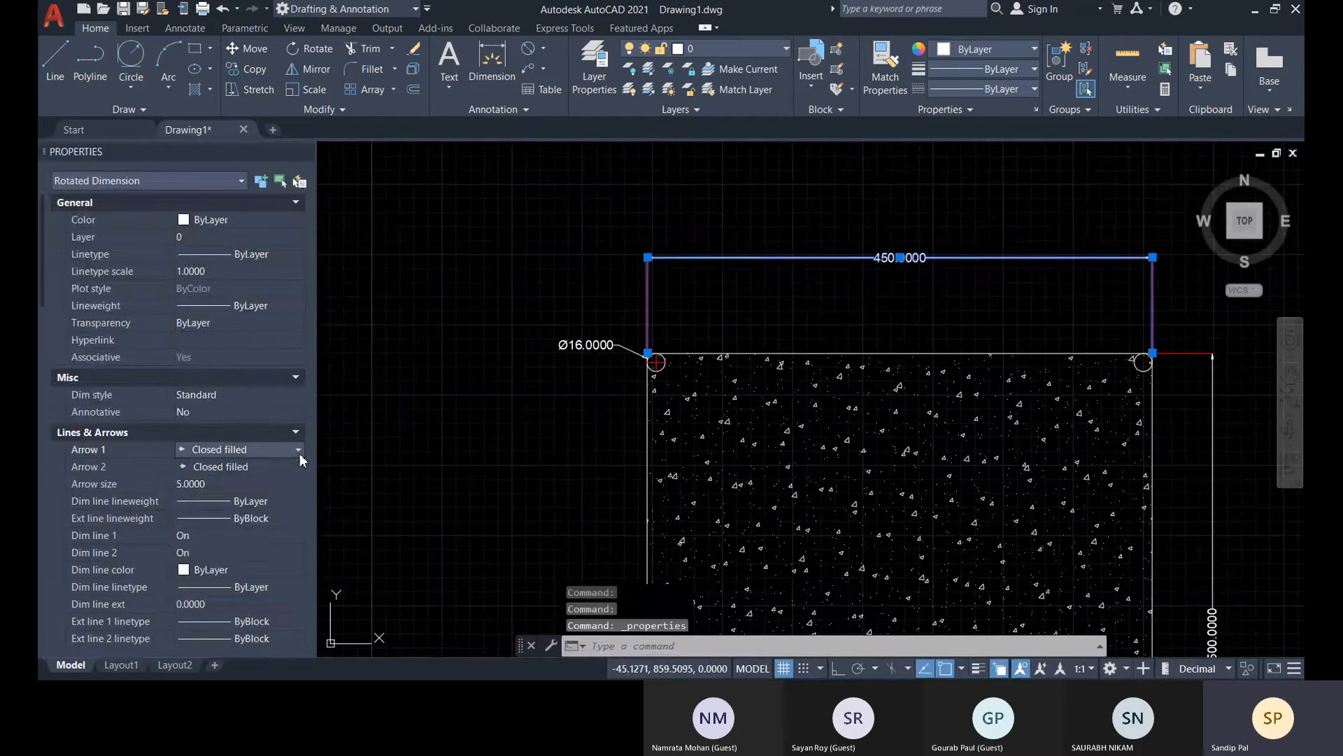
click(298, 451)
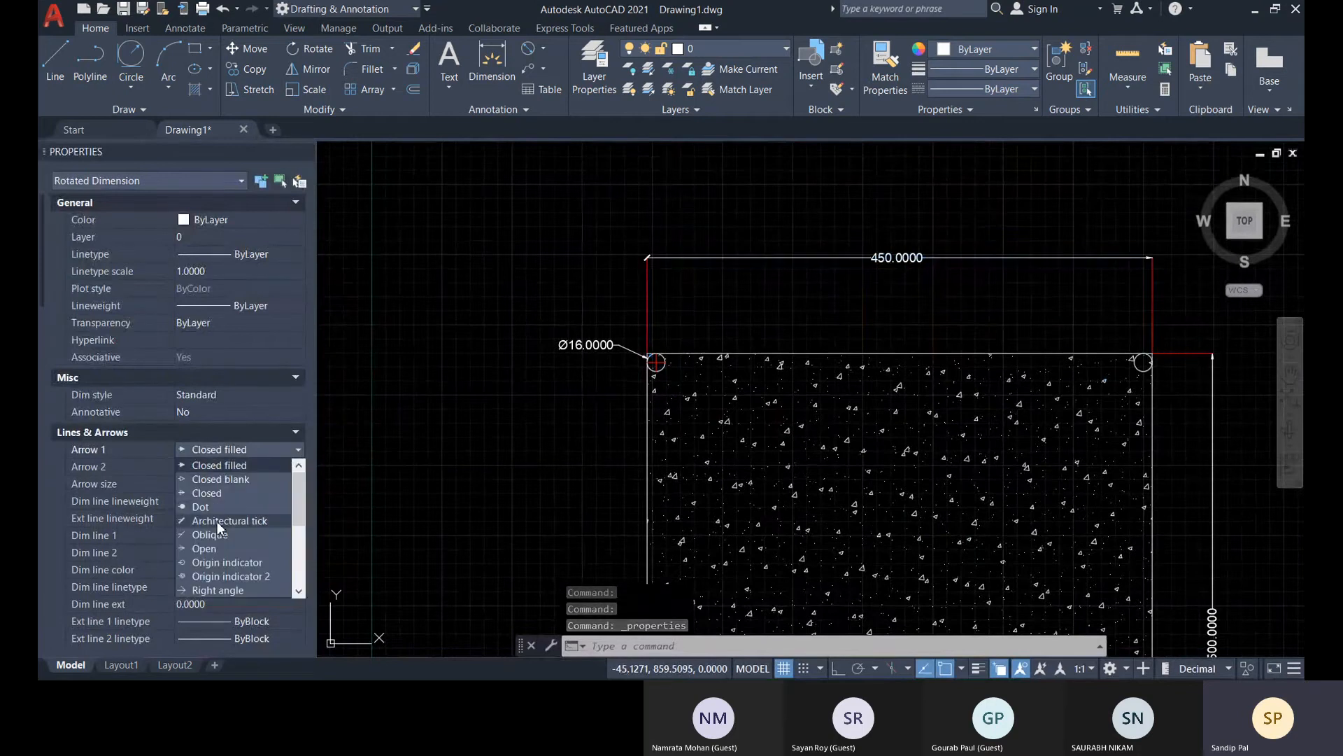
click(217, 521)
click(265, 469)
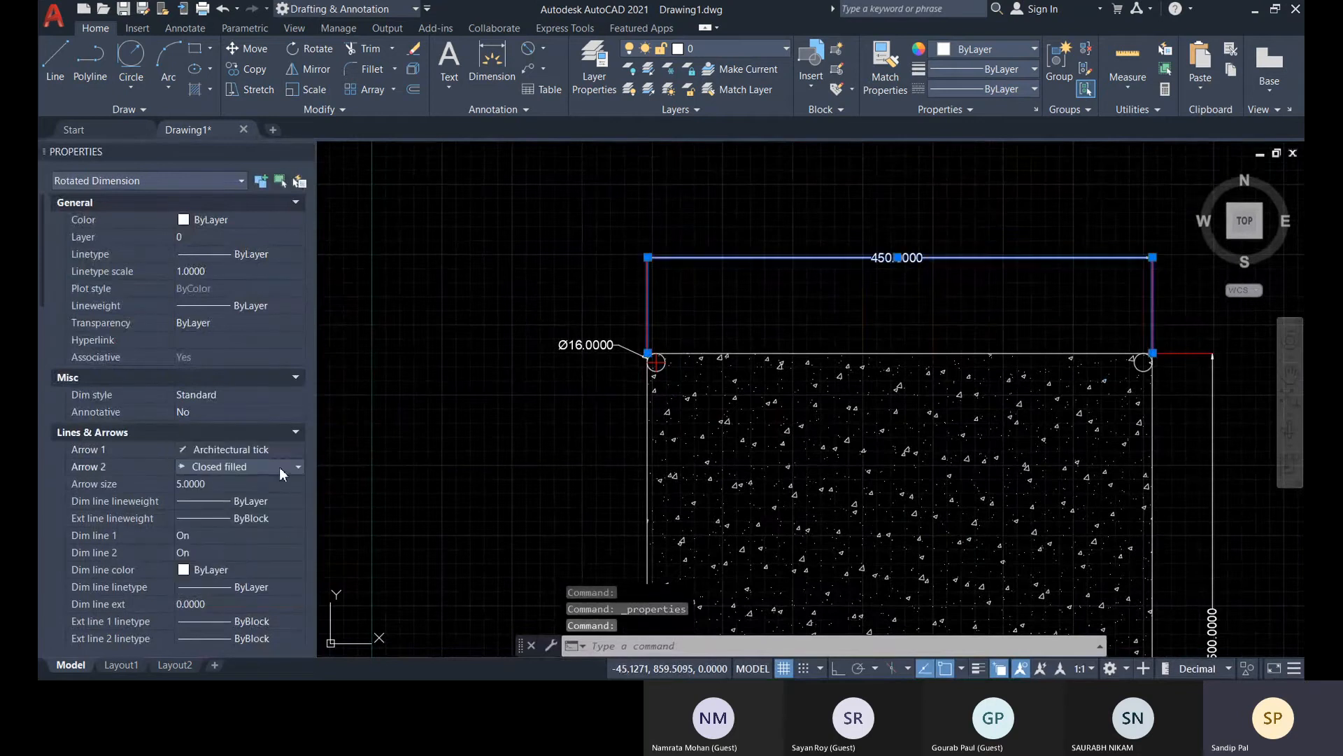
click(279, 468)
click(242, 538)
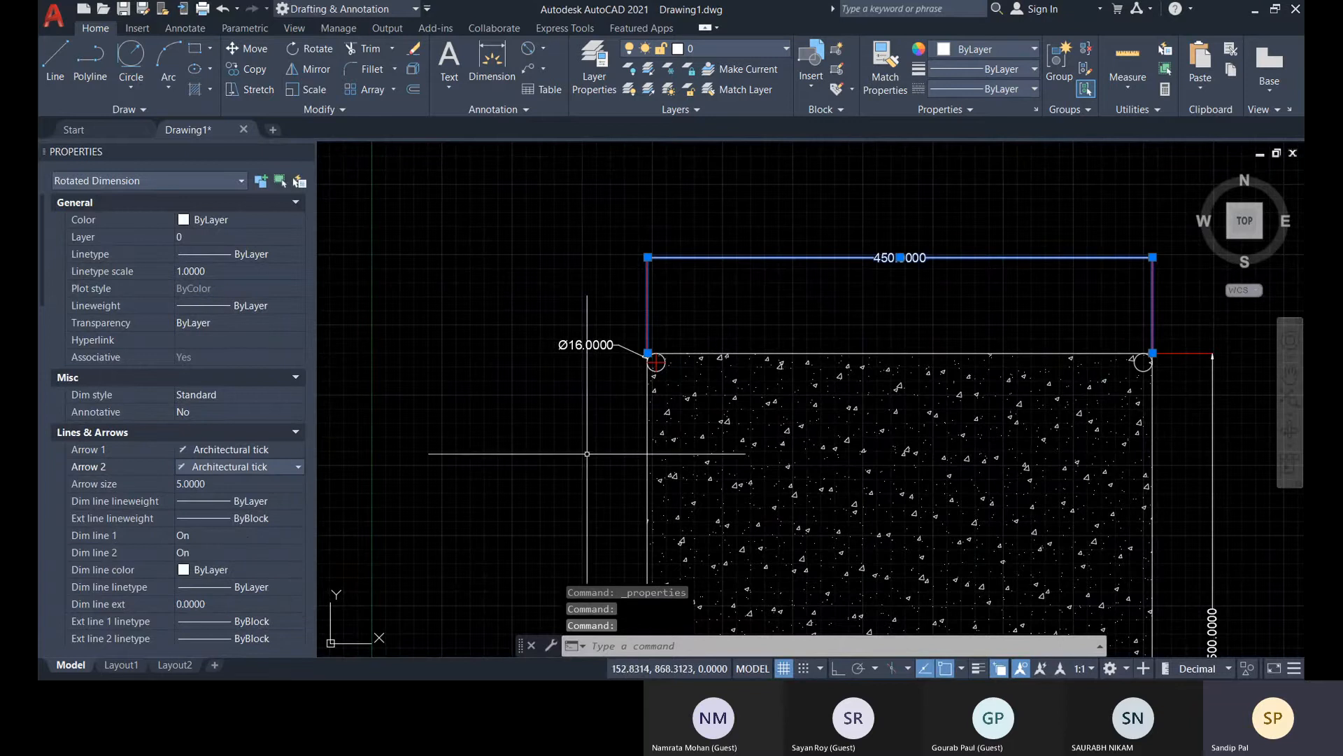
Set the 450 dimension's text movement to Move text, add leader
scroll(249, 528, down, 1)
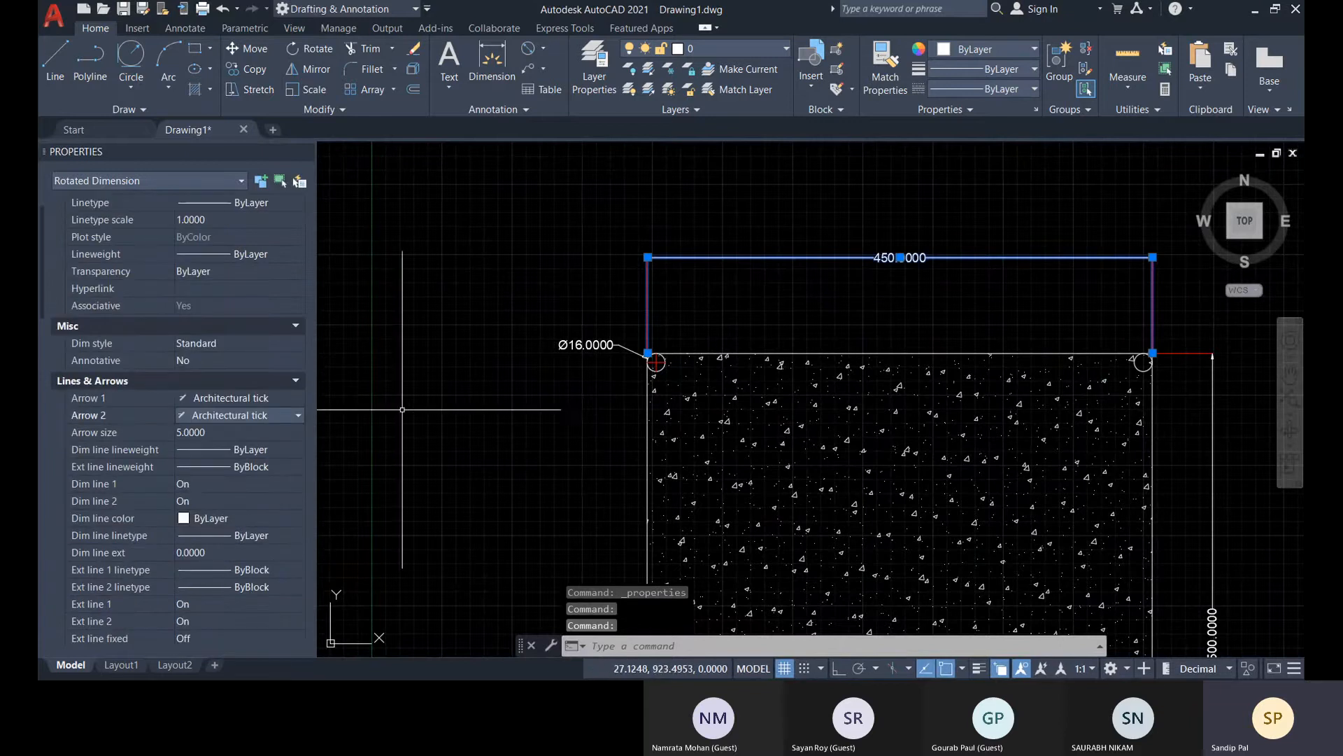
scroll(299, 514, down, 3)
scroll(300, 543, down, 6)
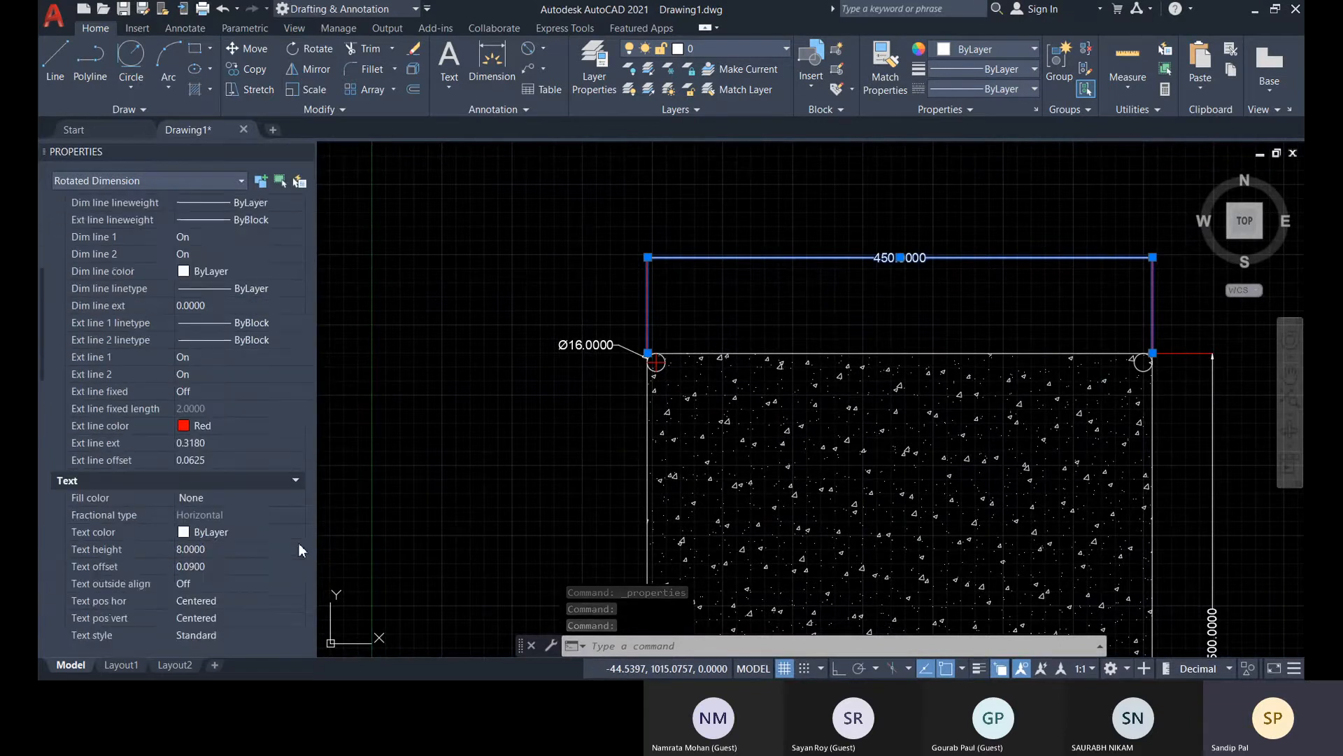
scroll(284, 553, down, 3)
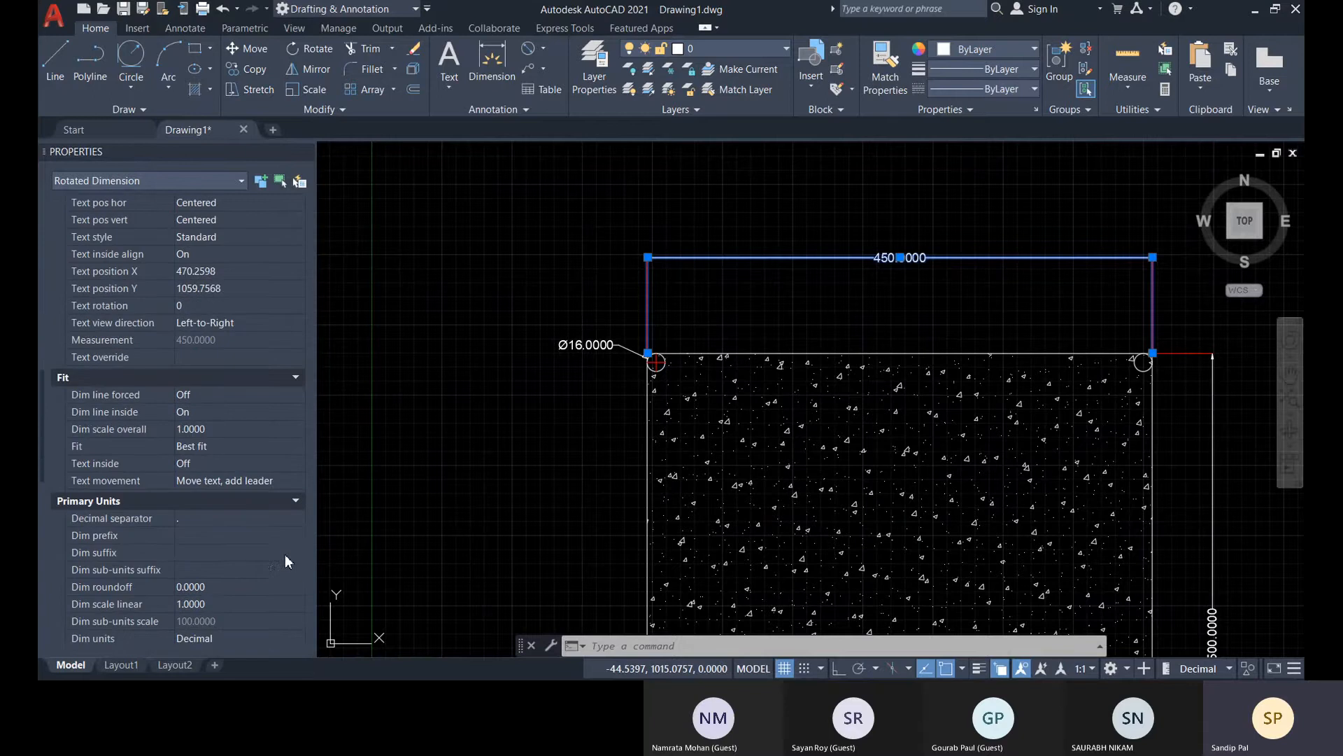
click(293, 480)
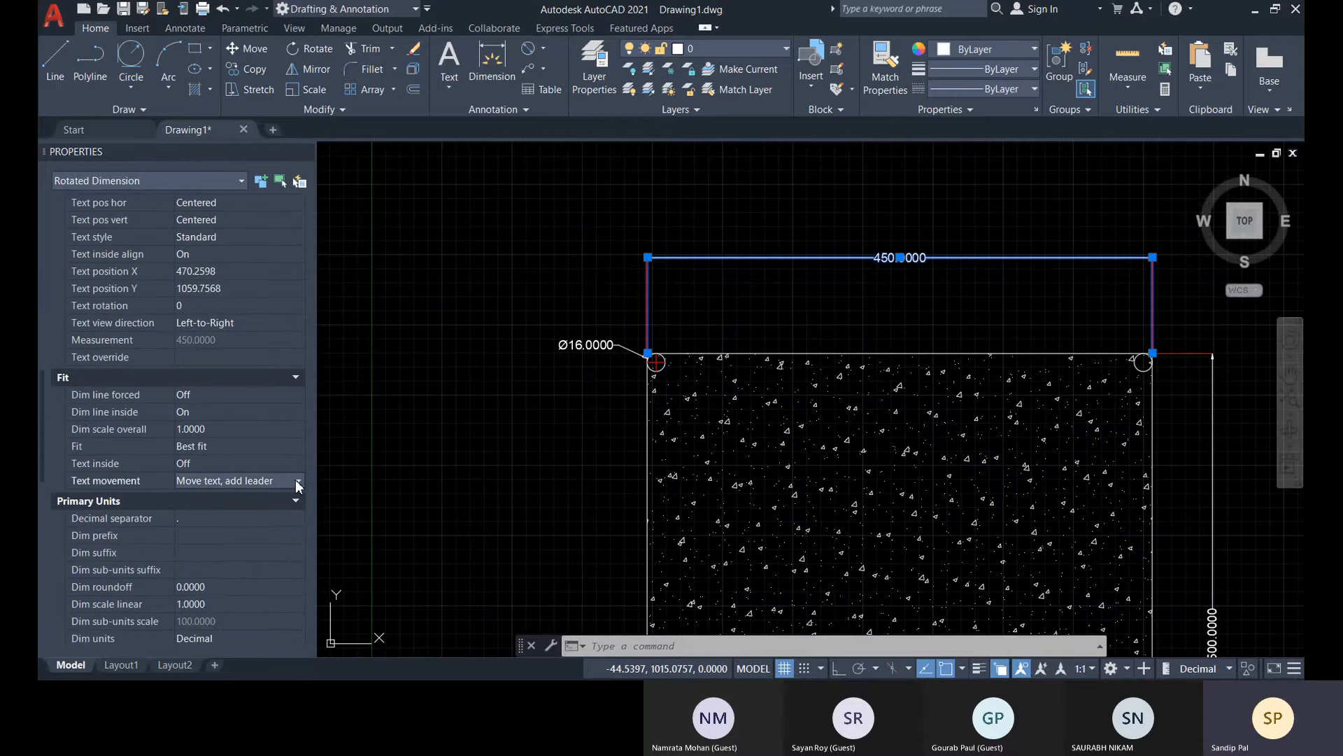
click(297, 482)
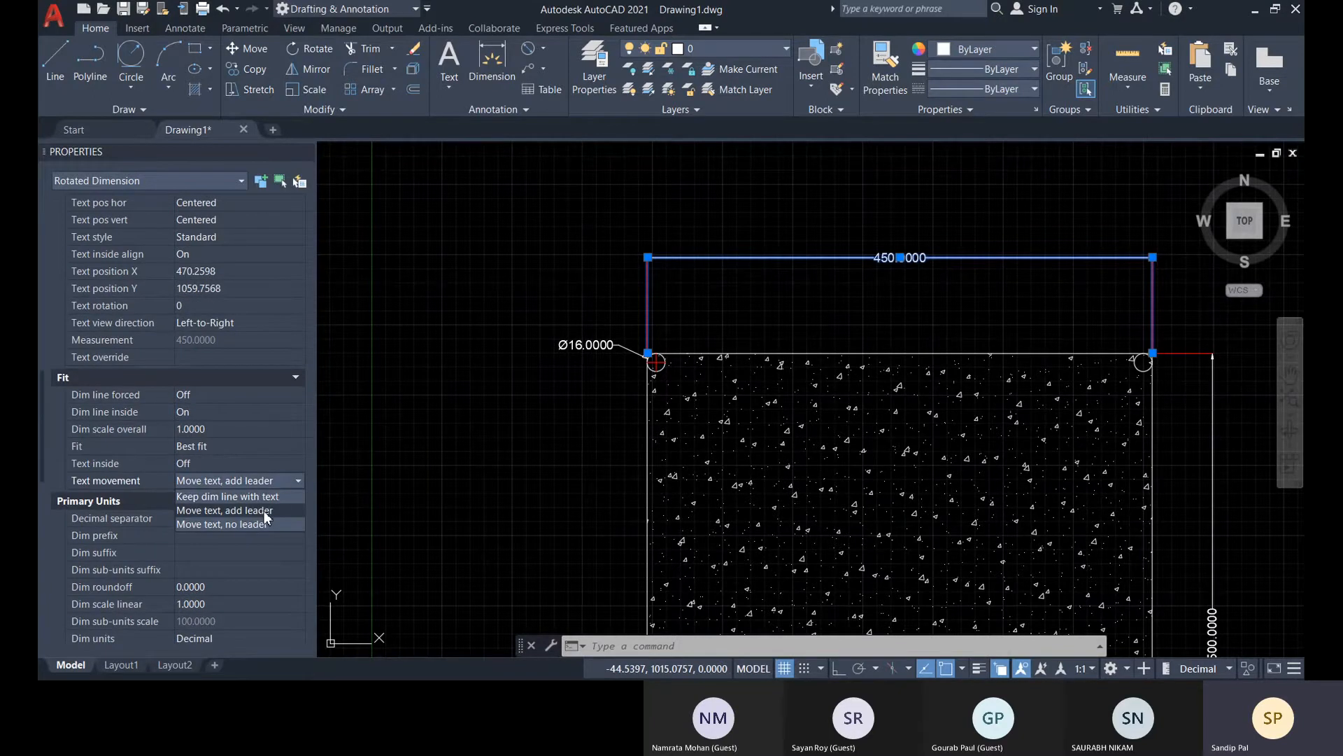
click(264, 510)
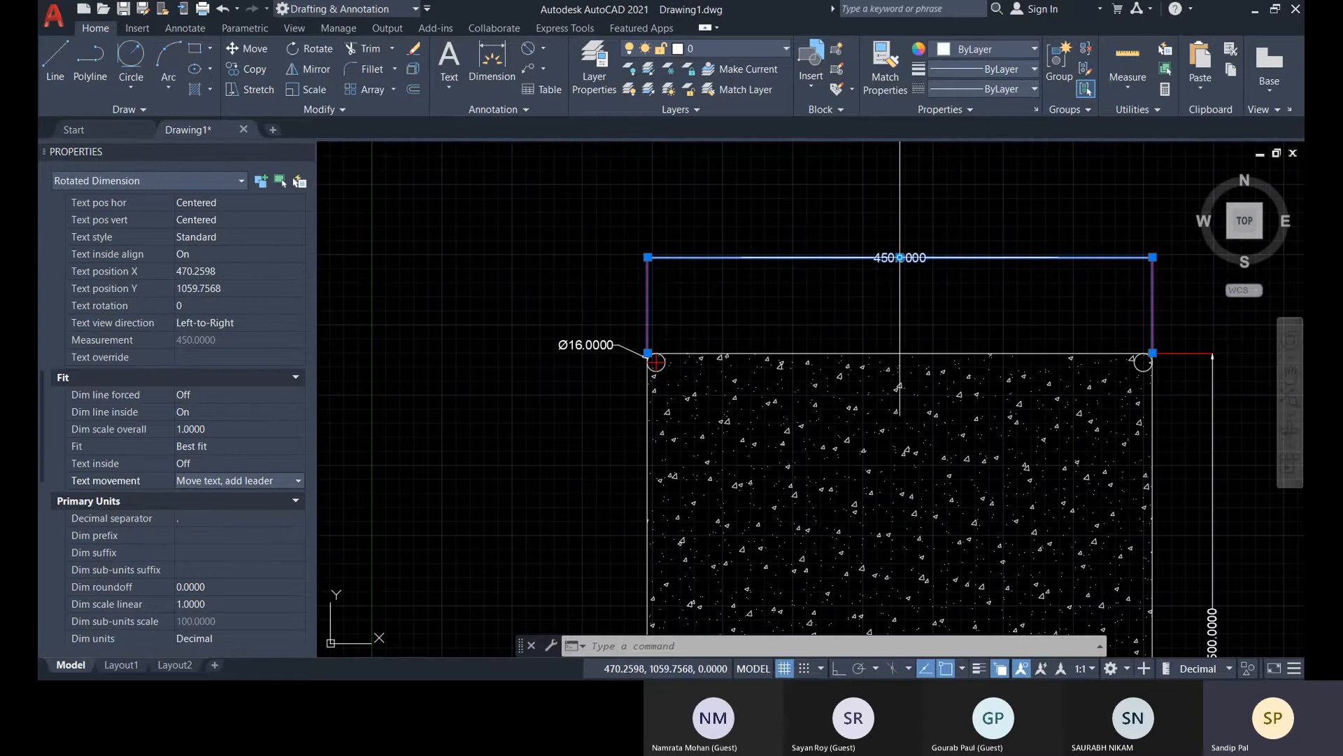
Move the 450 dimension's text above its dimension line, to about X 487.66, Y 1100.20
click(900, 257)
click(911, 210)
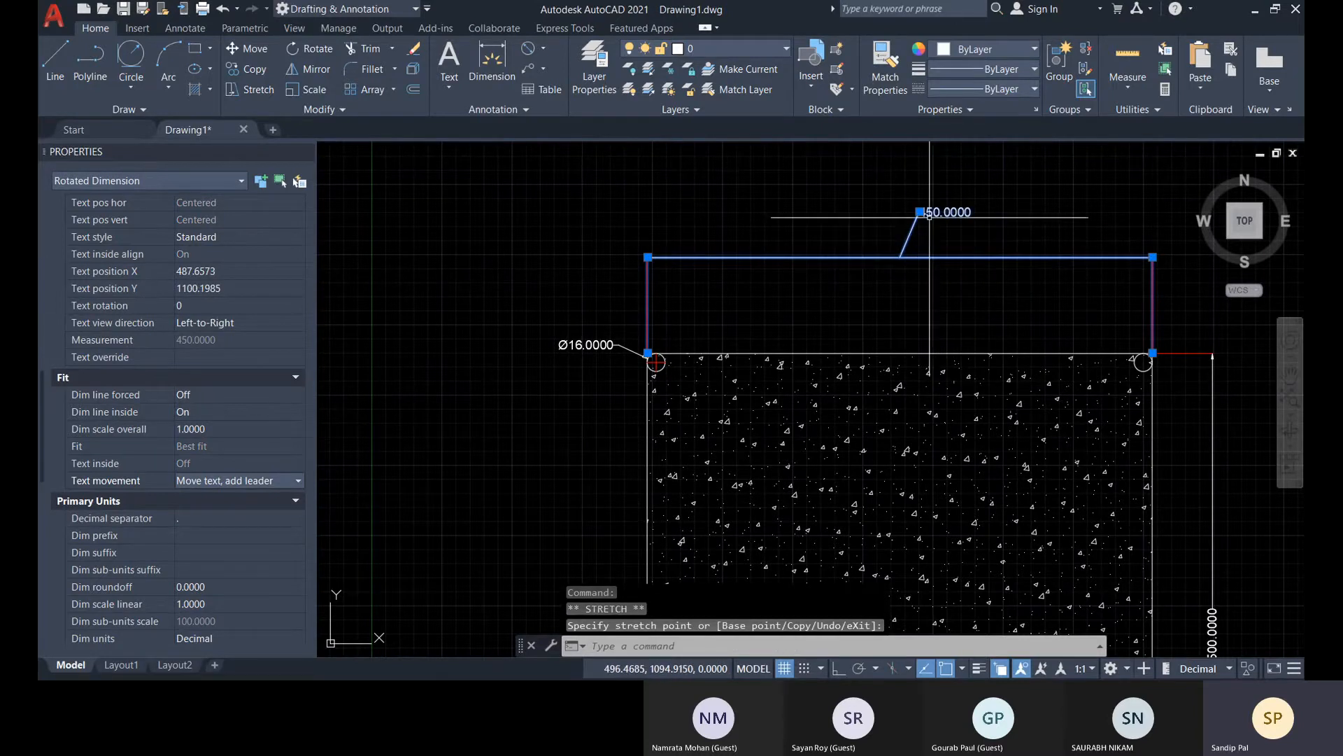
scroll(914, 209, up, 4)
scroll(914, 210, up, 3)
scroll(748, 472, down, 5)
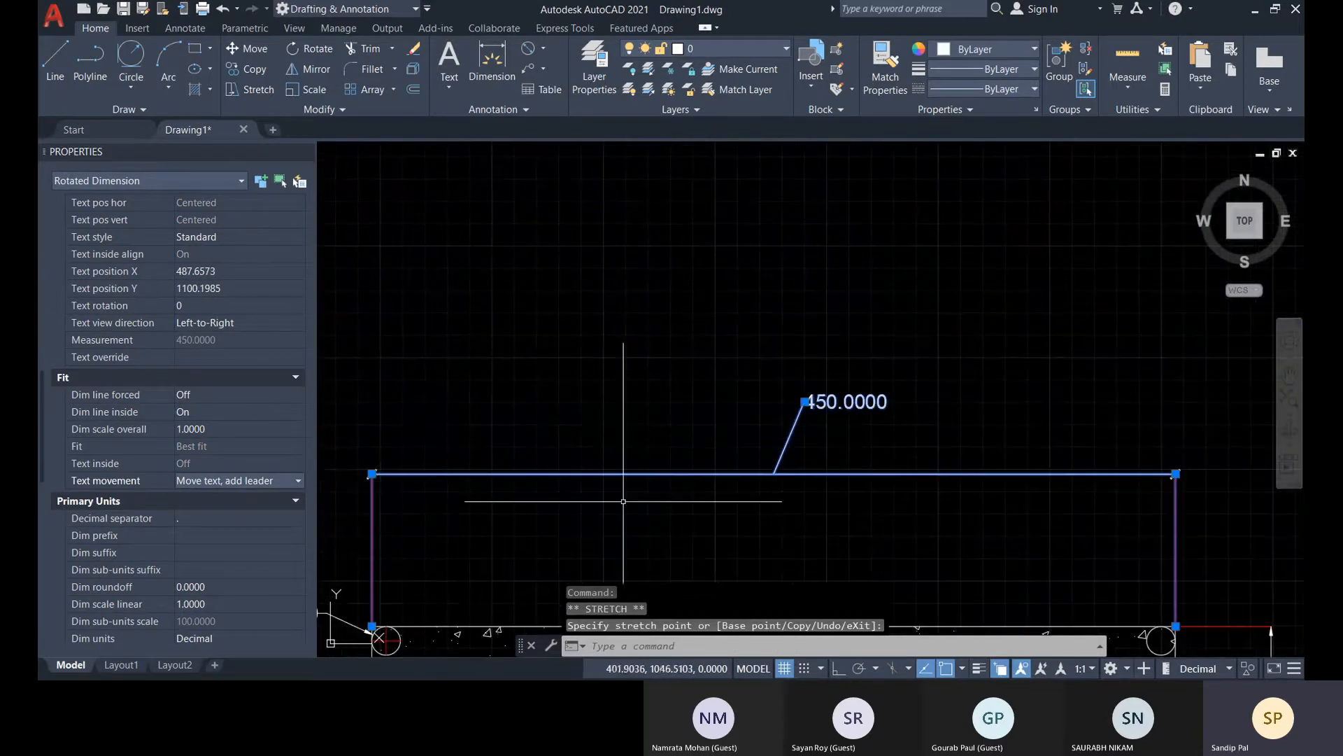
Set the 450 dimension's text movement to Keep dim line with text and try moving its text up and to the left
click(294, 480)
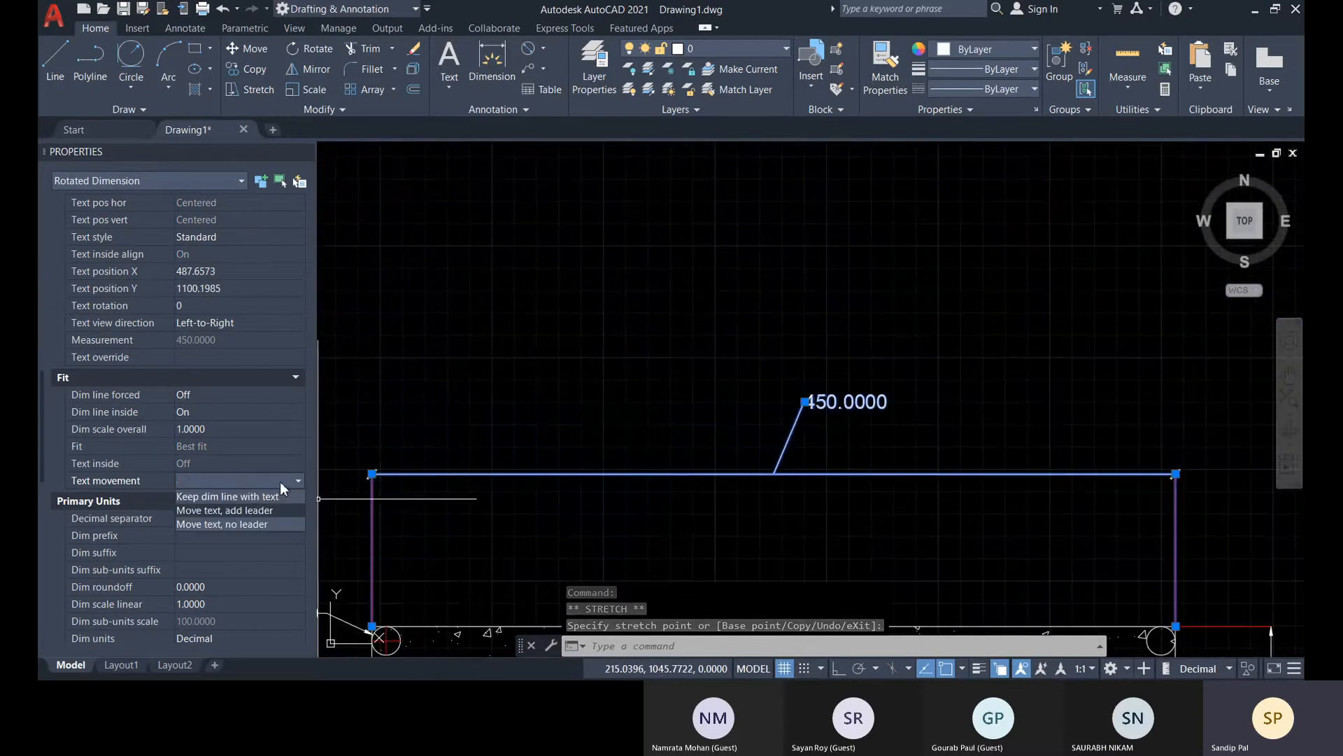
click(241, 496)
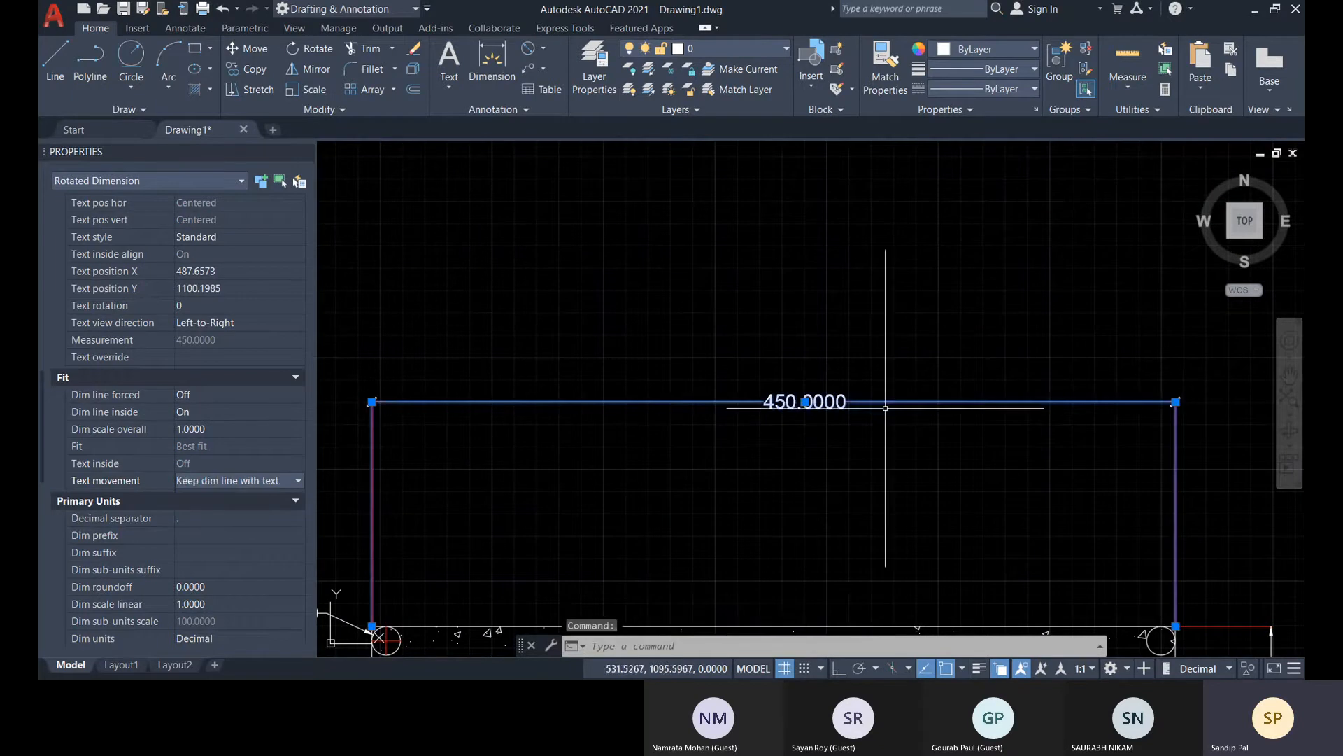
click(804, 401)
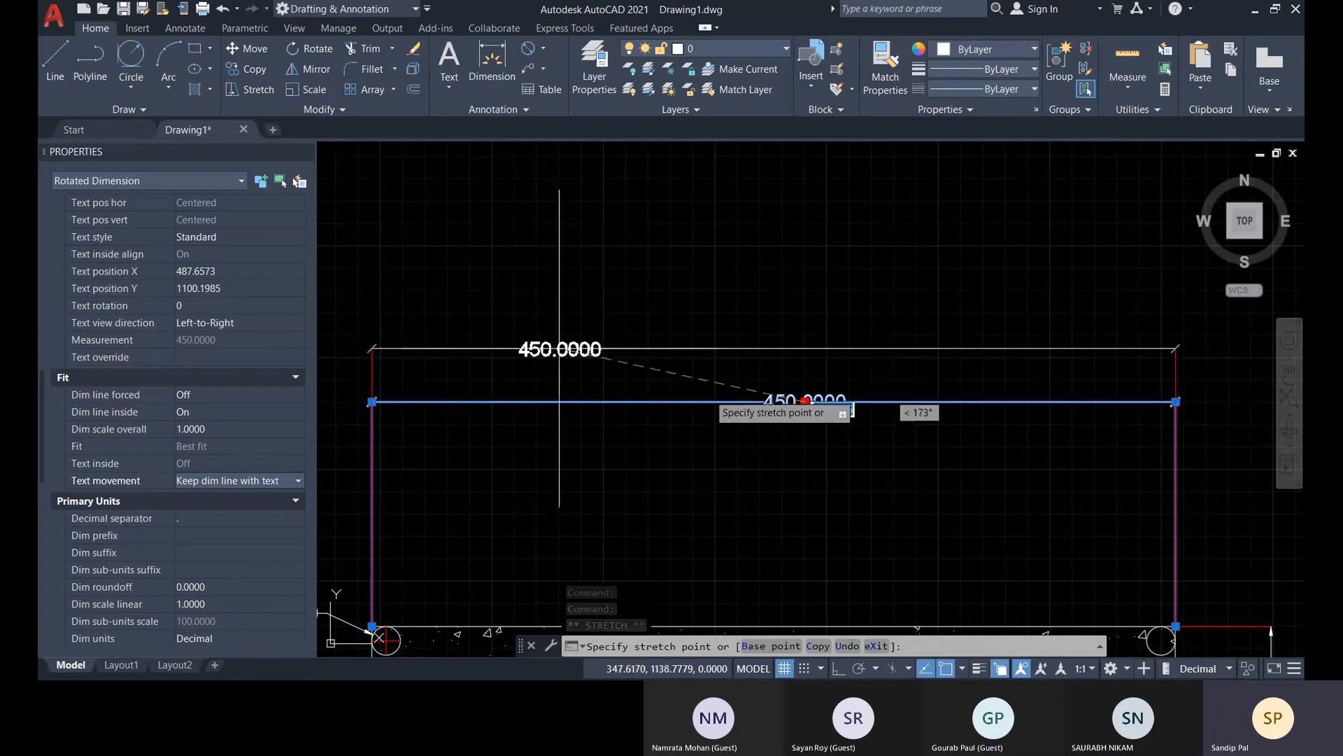
key(Escape)
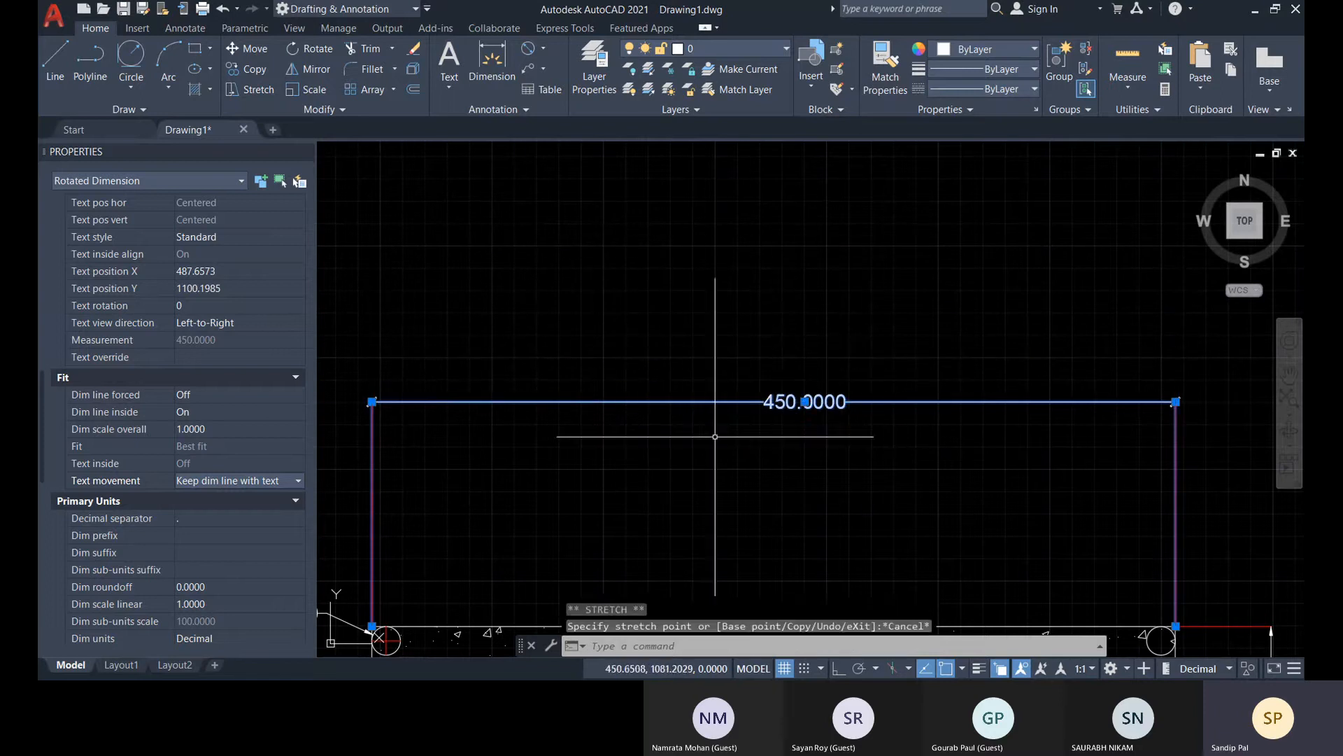
Switch the 450 dimension's text movement to Move text, add leader, and raise its text to about X 500.88, Y 1139.89
click(279, 482)
click(244, 511)
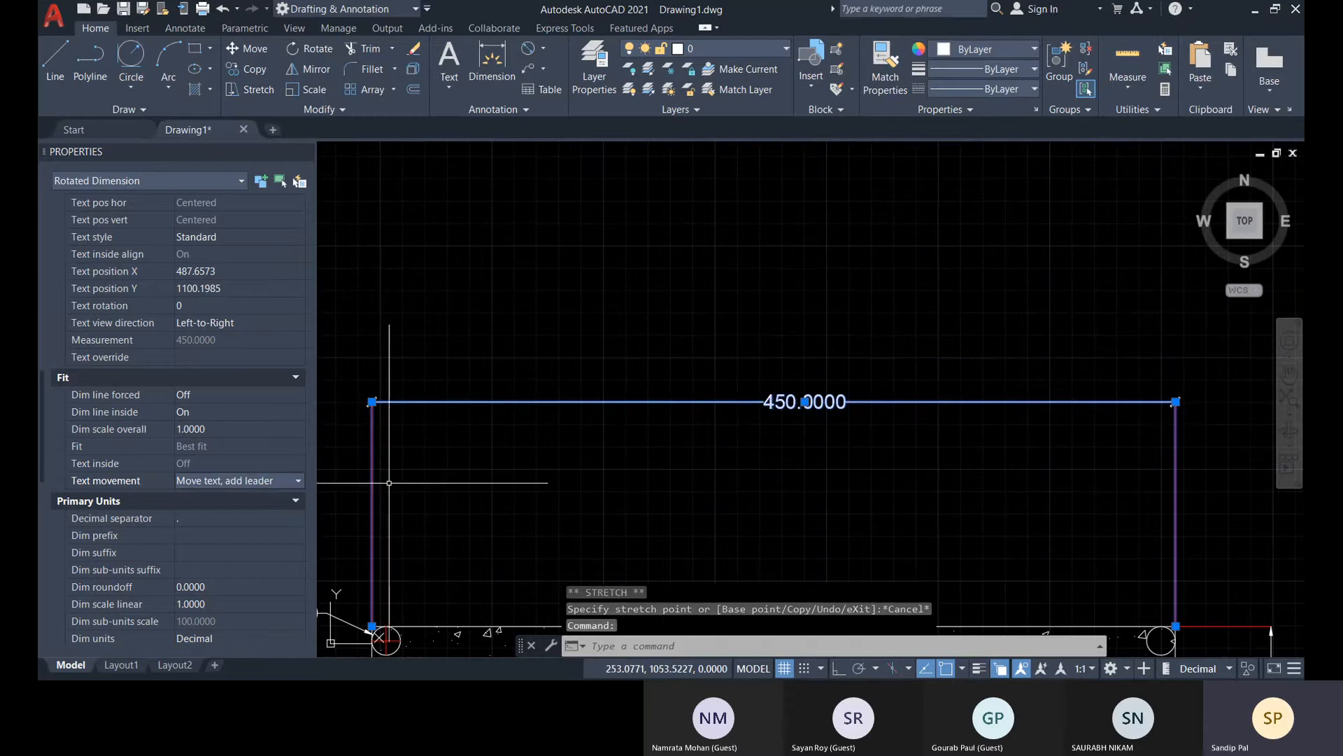
click(804, 402)
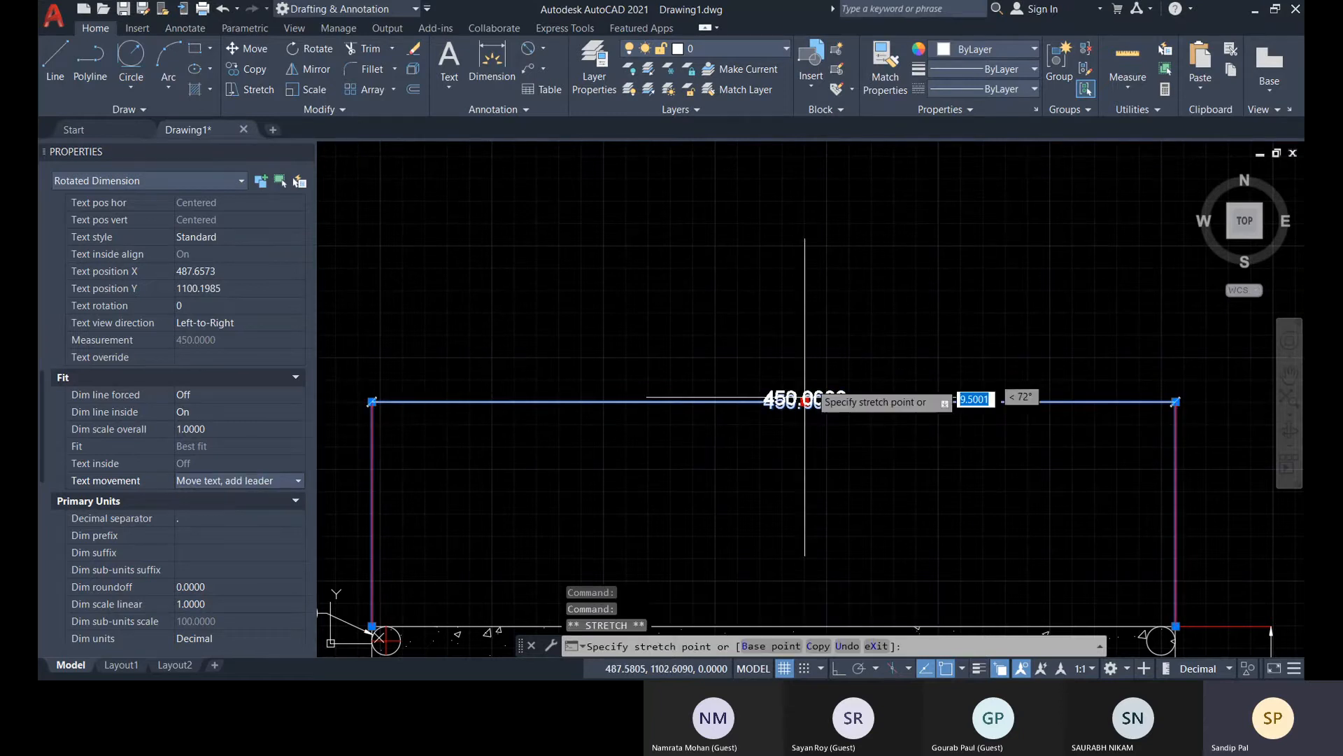
click(829, 330)
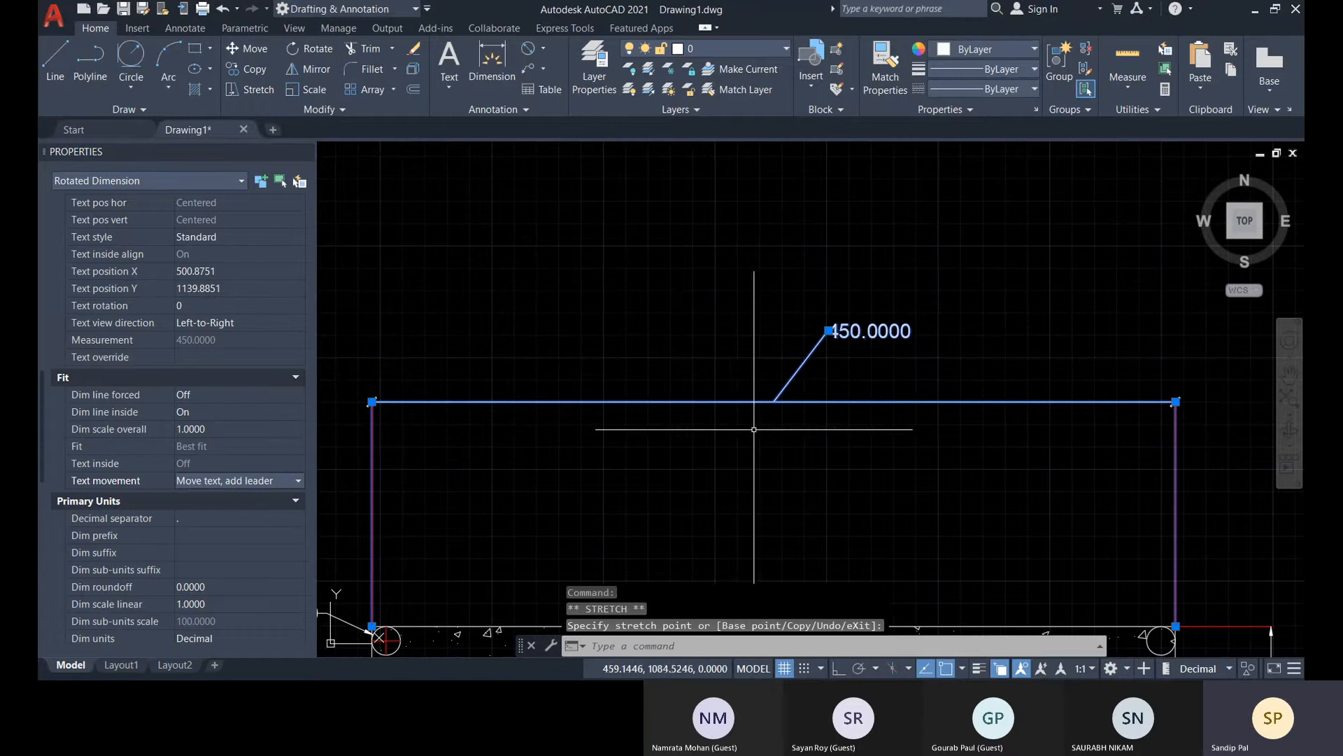
Move the 450 dimension's leader text down and left to about X 453.89, Y 1120.78, and close the Properties palette
scroll(754, 428, down, 4)
scroll(755, 420, up, 4)
scroll(699, 430, down, 2)
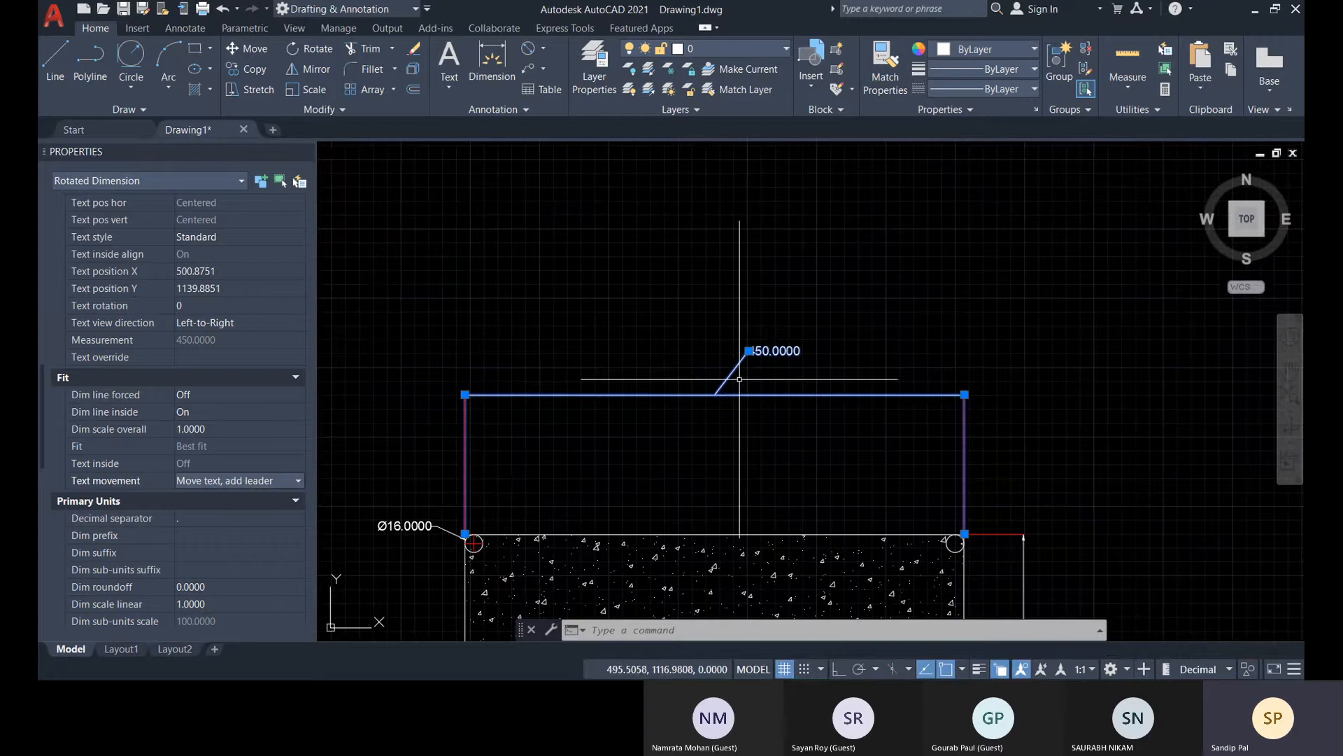
scroll(771, 349, up, 4)
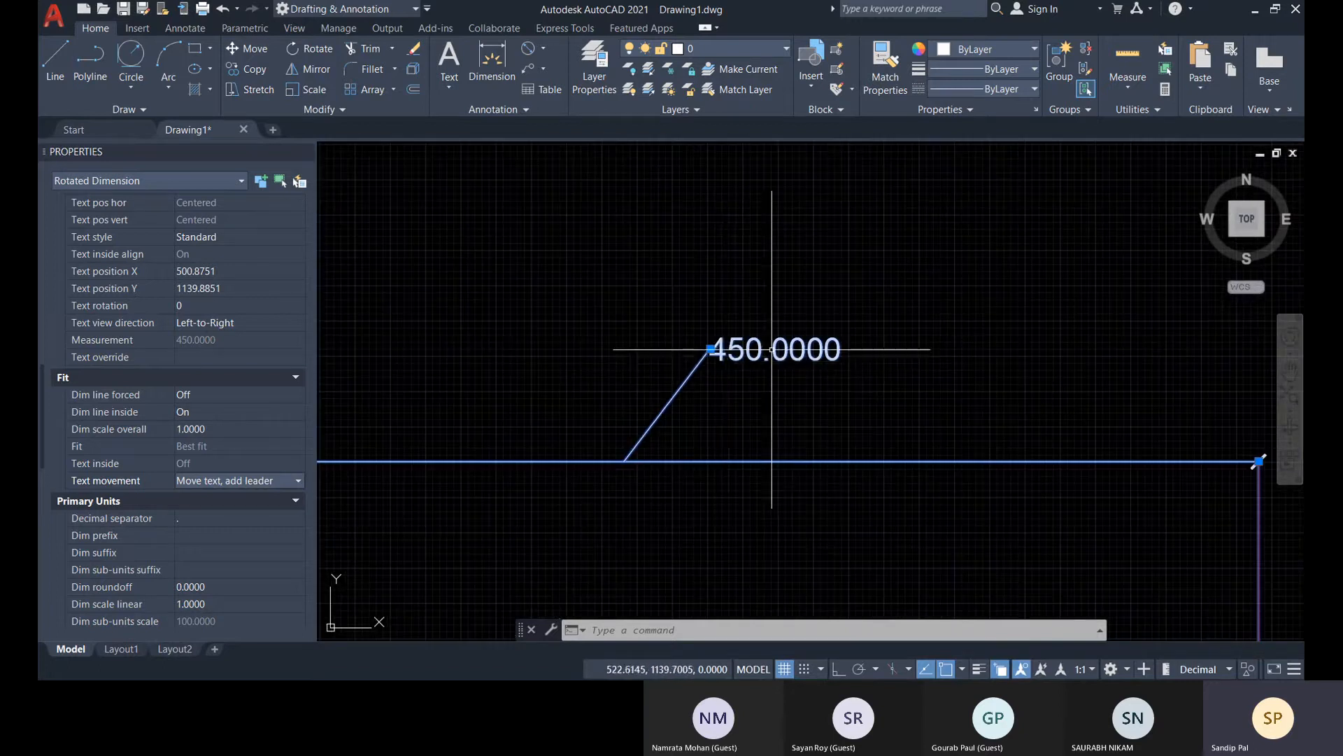
click(711, 349)
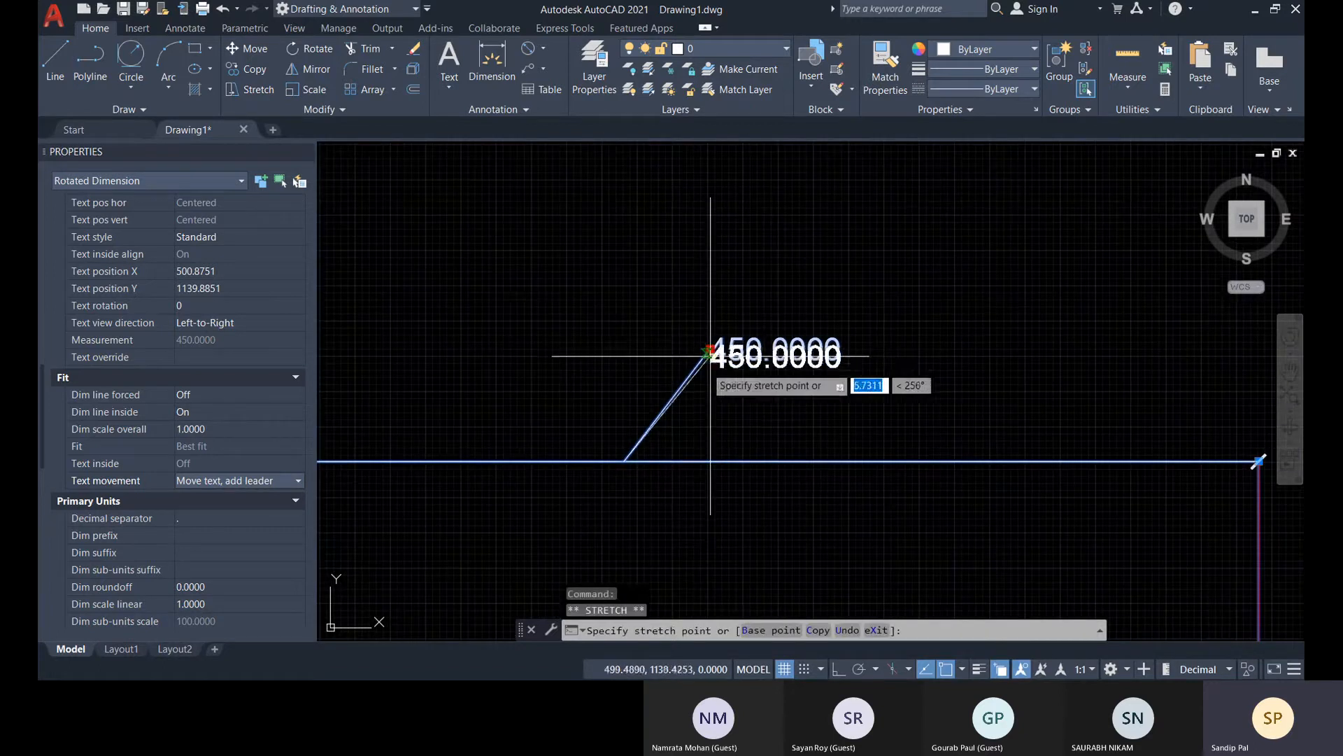
click(580, 398)
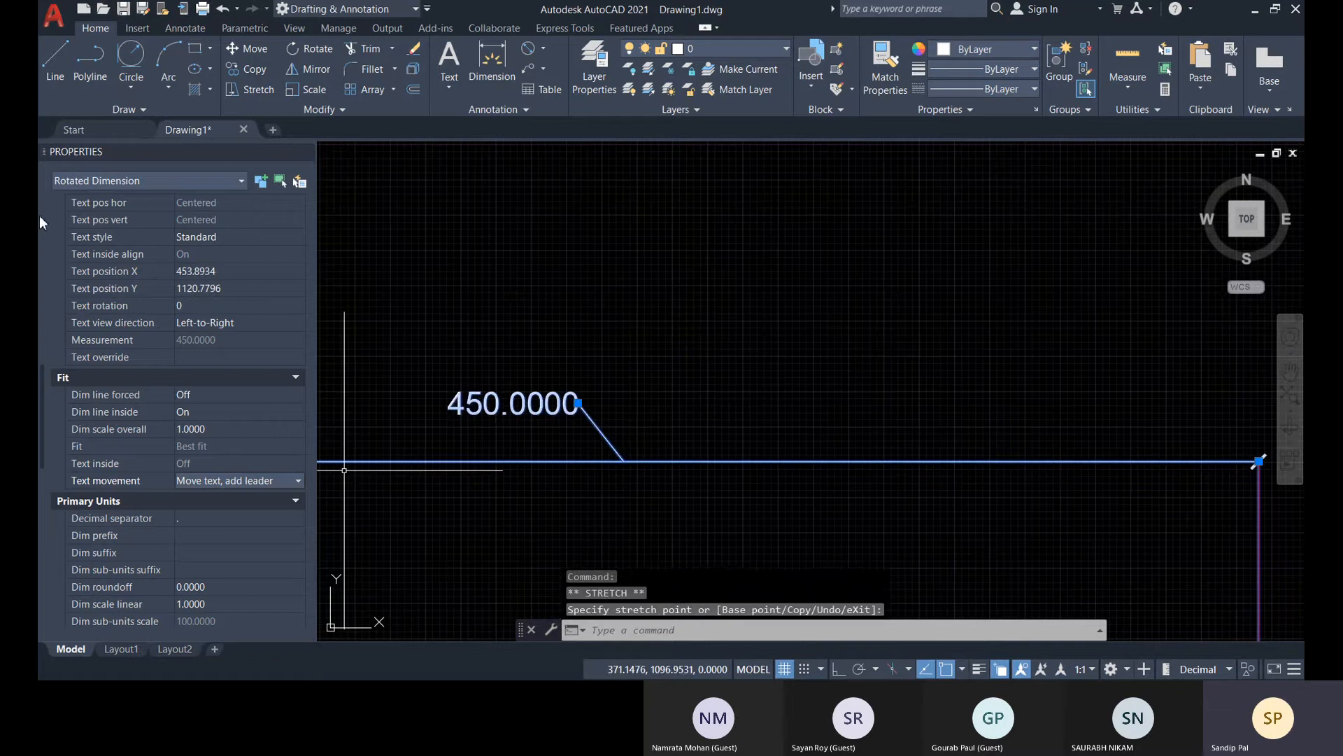
click(305, 151)
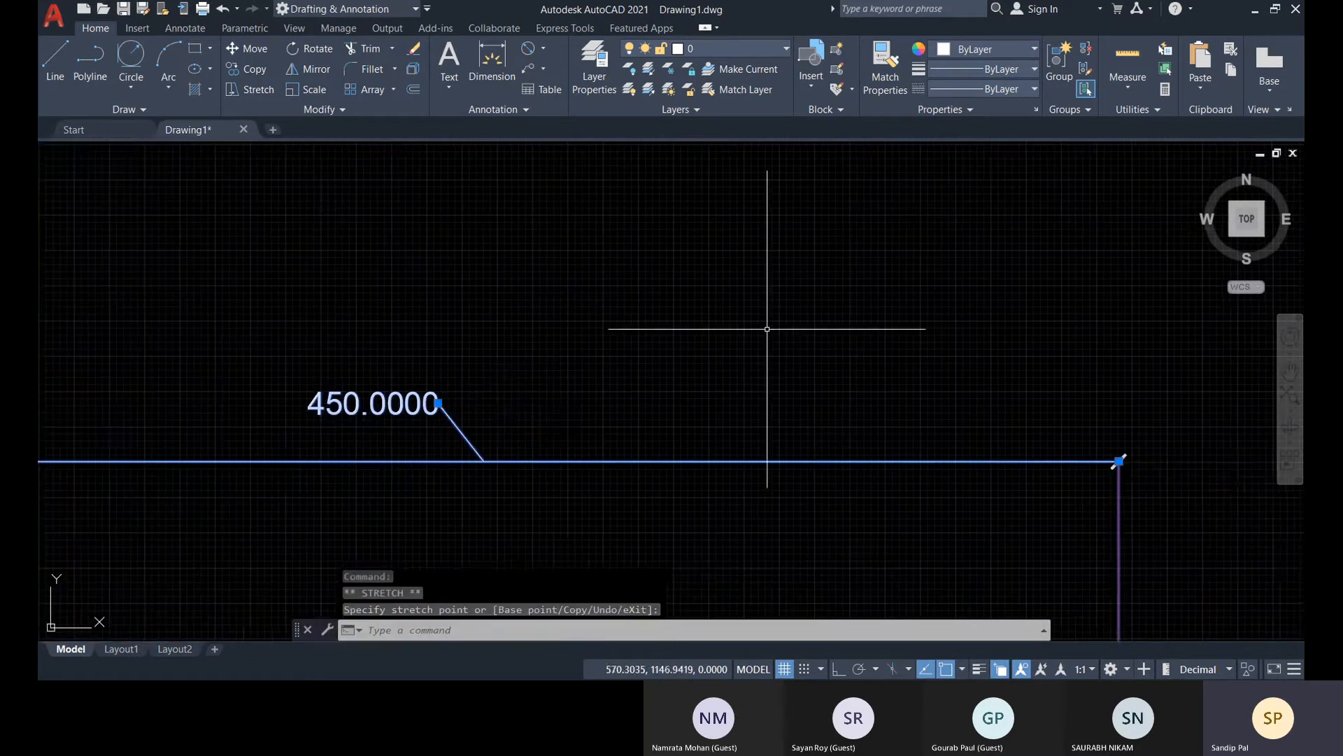
key(Escape)
Flip the lower arrowhead of the vertical 500 dimension to the outside of its extension line
scroll(561, 399, down, 2)
mouse_move(917, 468)
middle_down()
mouse_move(922, 318)
mouse_move(948, 324)
middle_up()
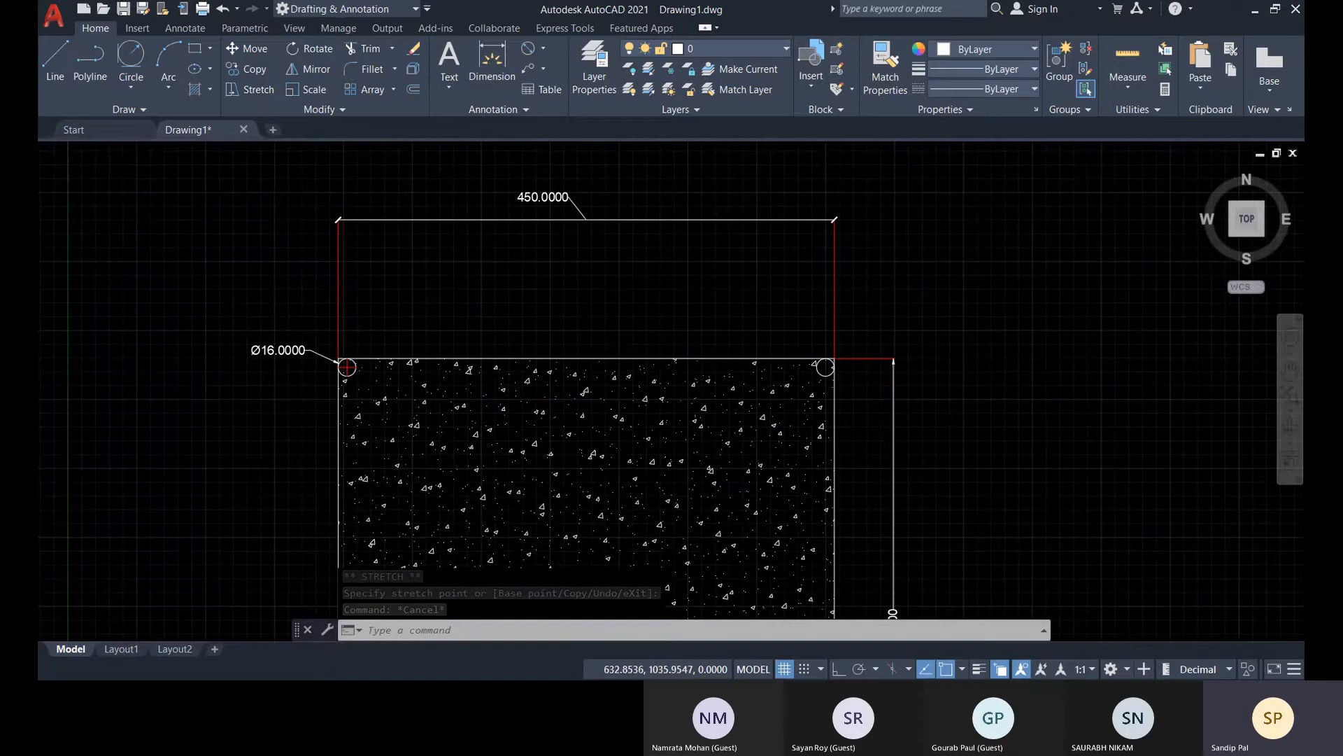
scroll(764, 290, down, 4)
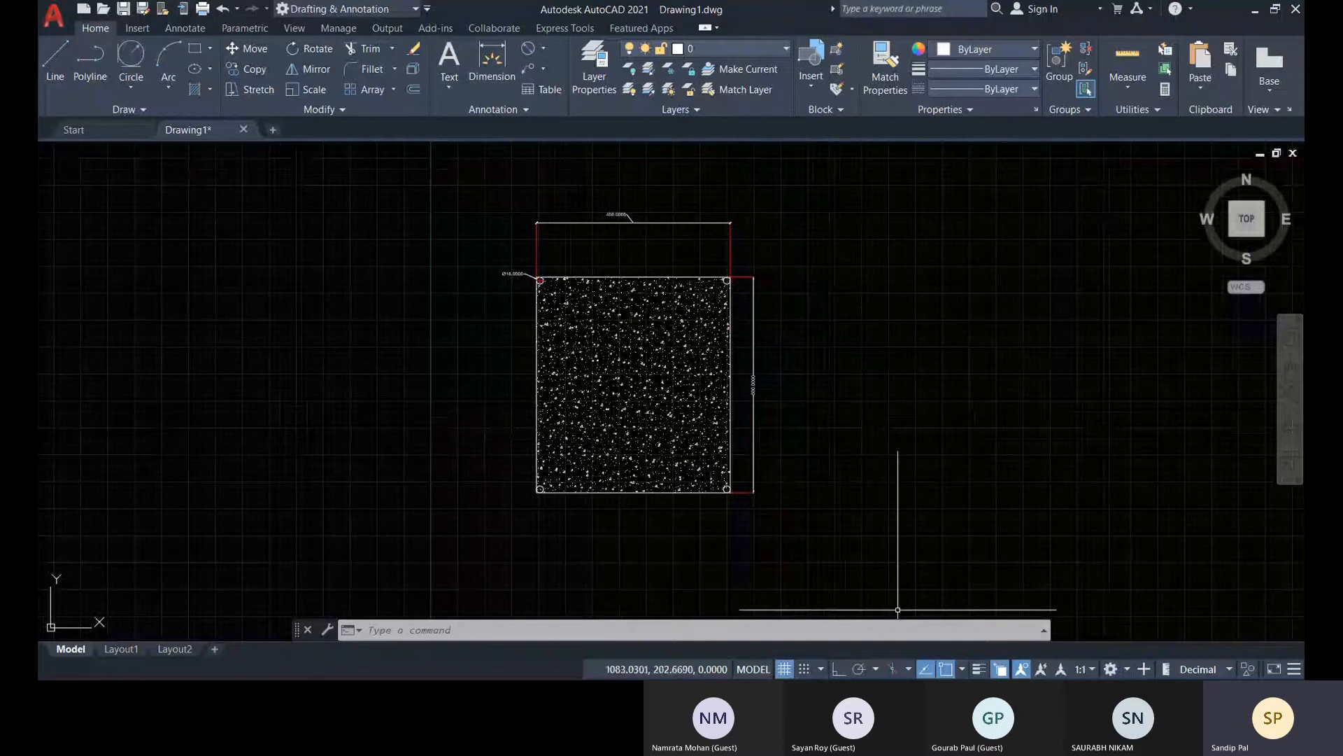
scroll(766, 498, up, 4)
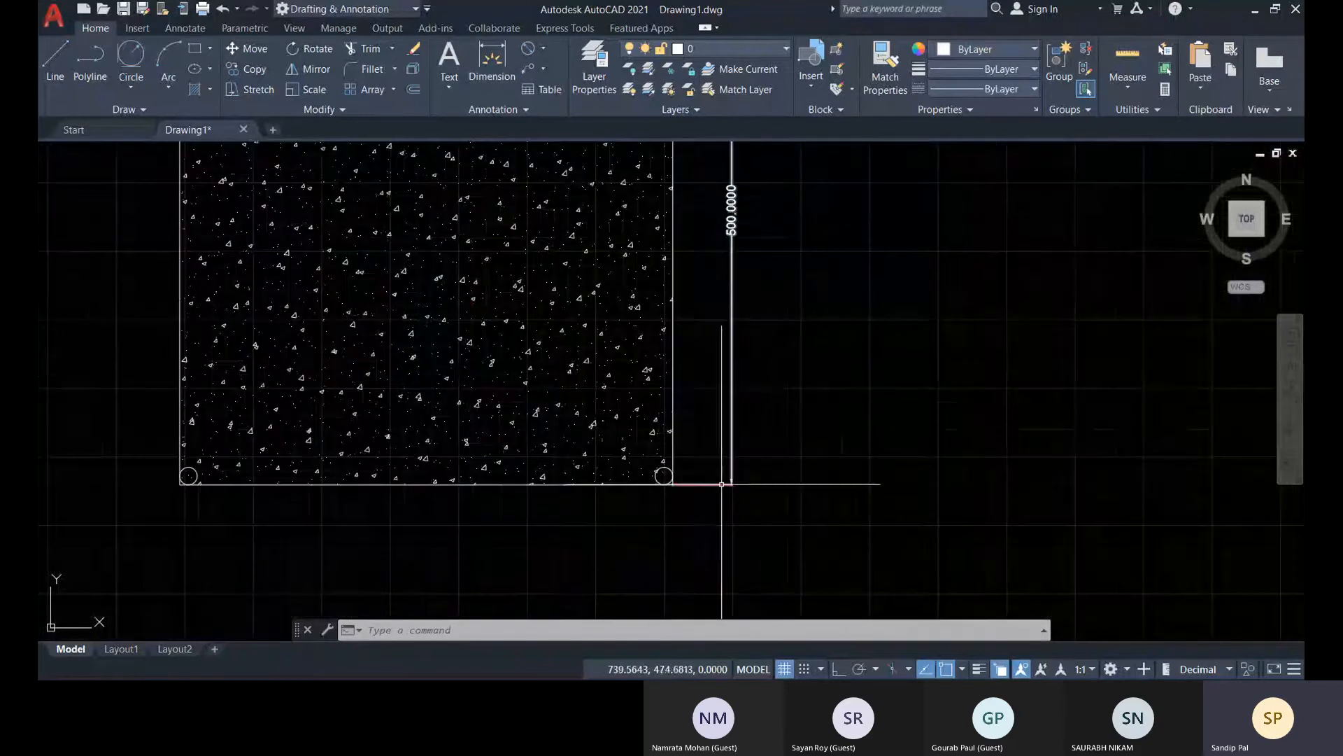
click(723, 484)
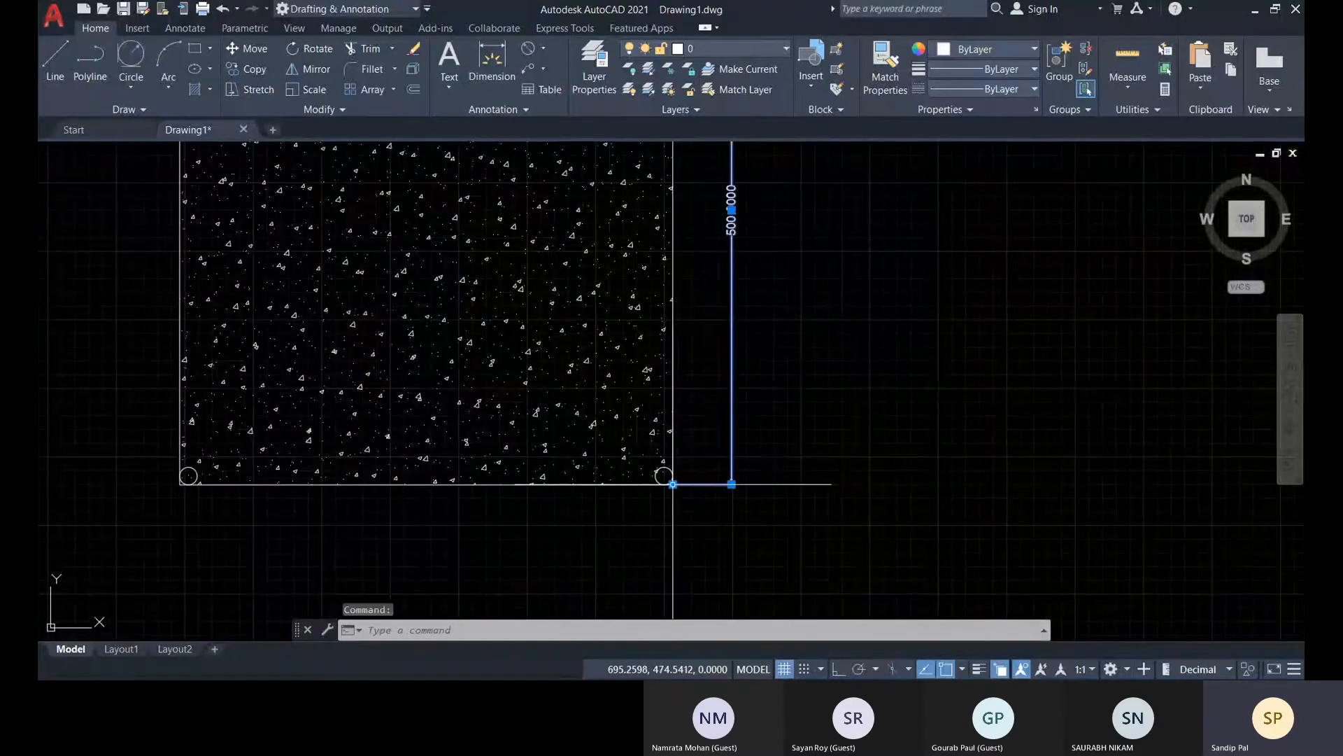
right_click(673, 484)
click(1048, 491)
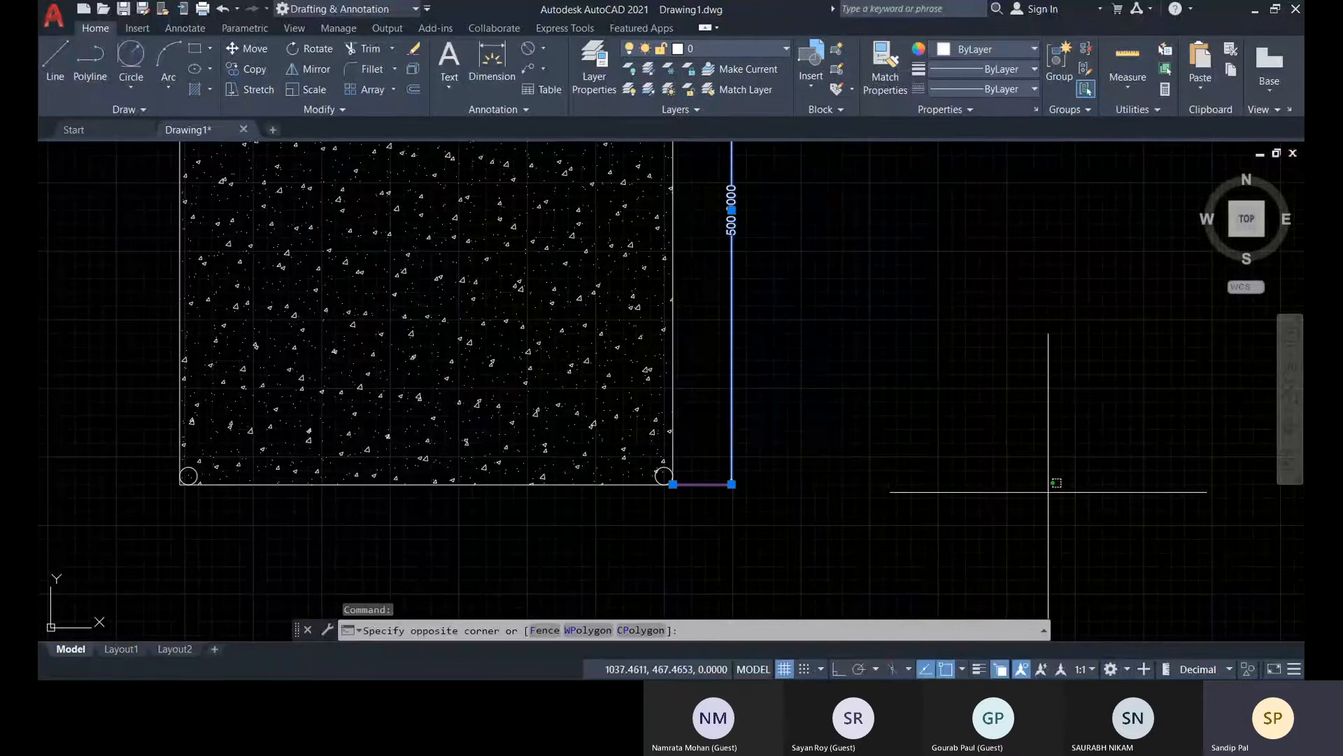
click(723, 511)
mouse_move(732, 484)
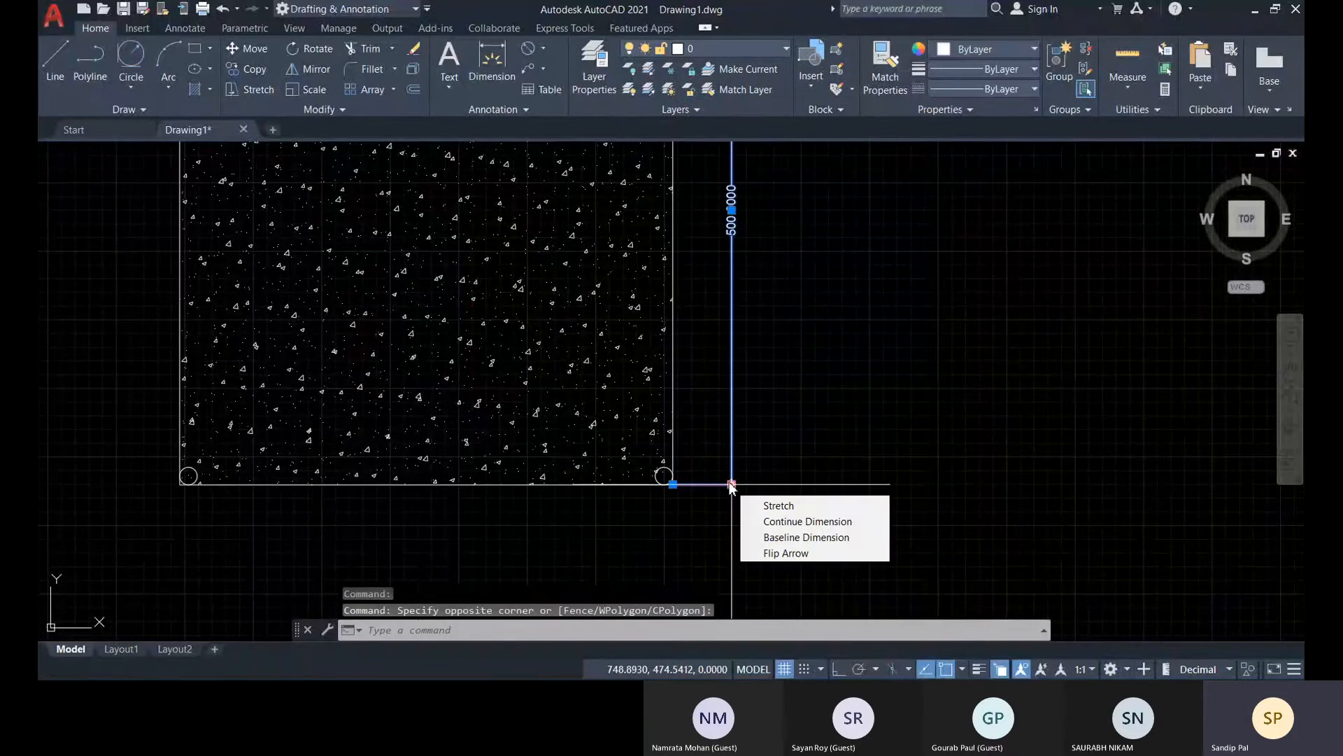
scroll(792, 431, down, 3)
middle_drag(791, 432, 752, 516)
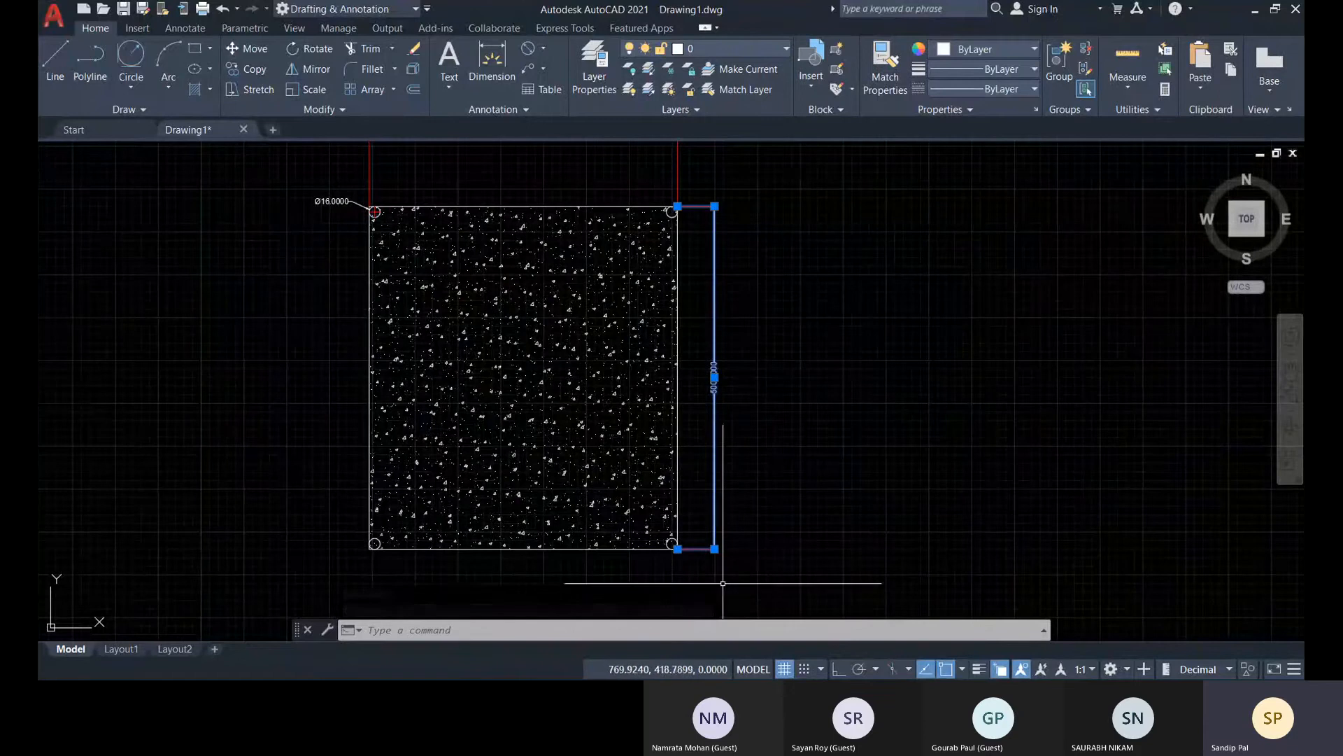
mouse_move(714, 549)
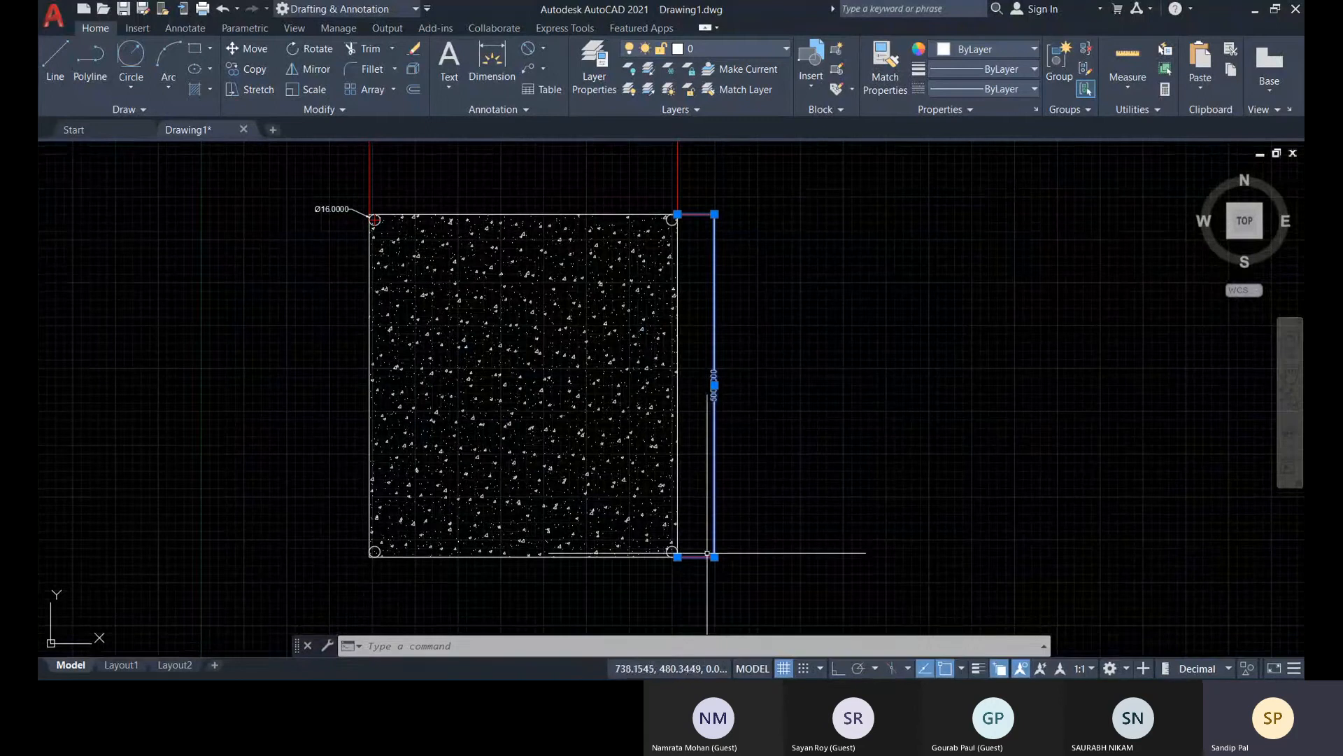
click(744, 631)
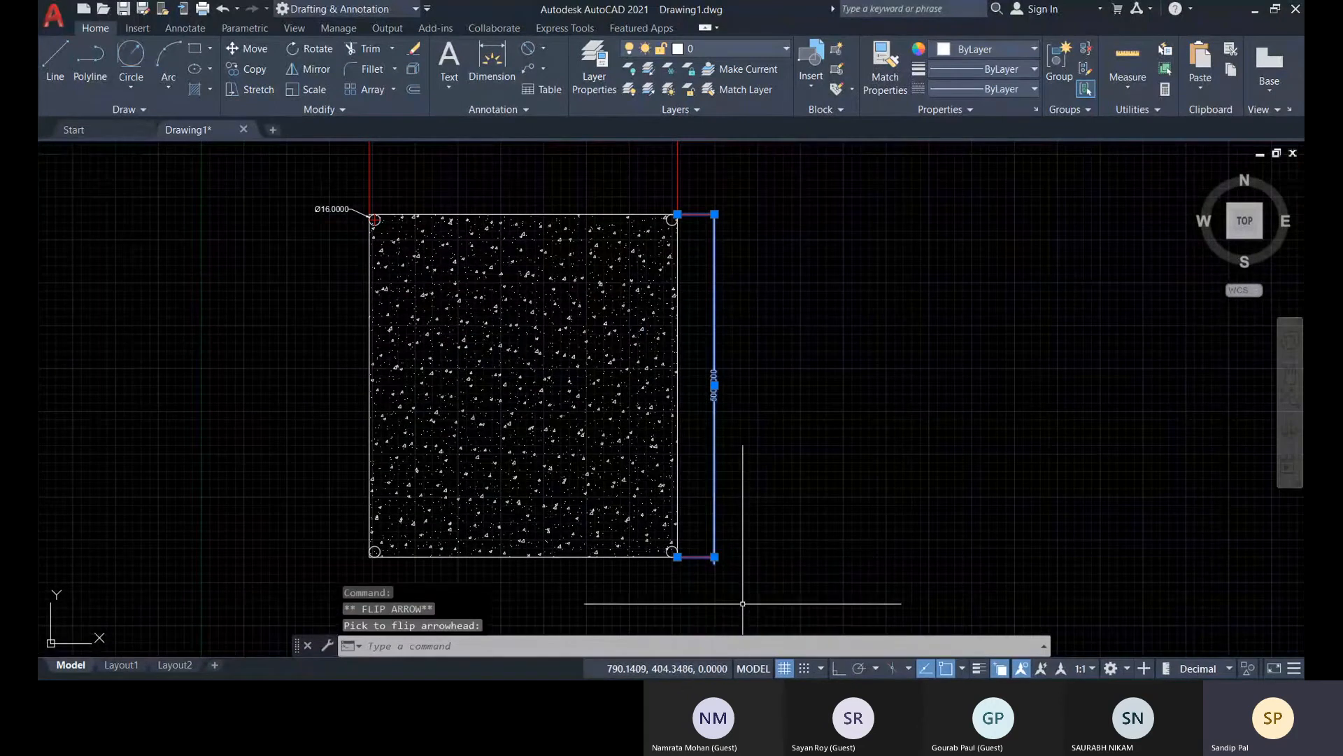
Flip the upper arrowhead of the vertical 500 dimension to the outside of its extension line
scroll(720, 555, up, 10)
scroll(689, 514, up, 4)
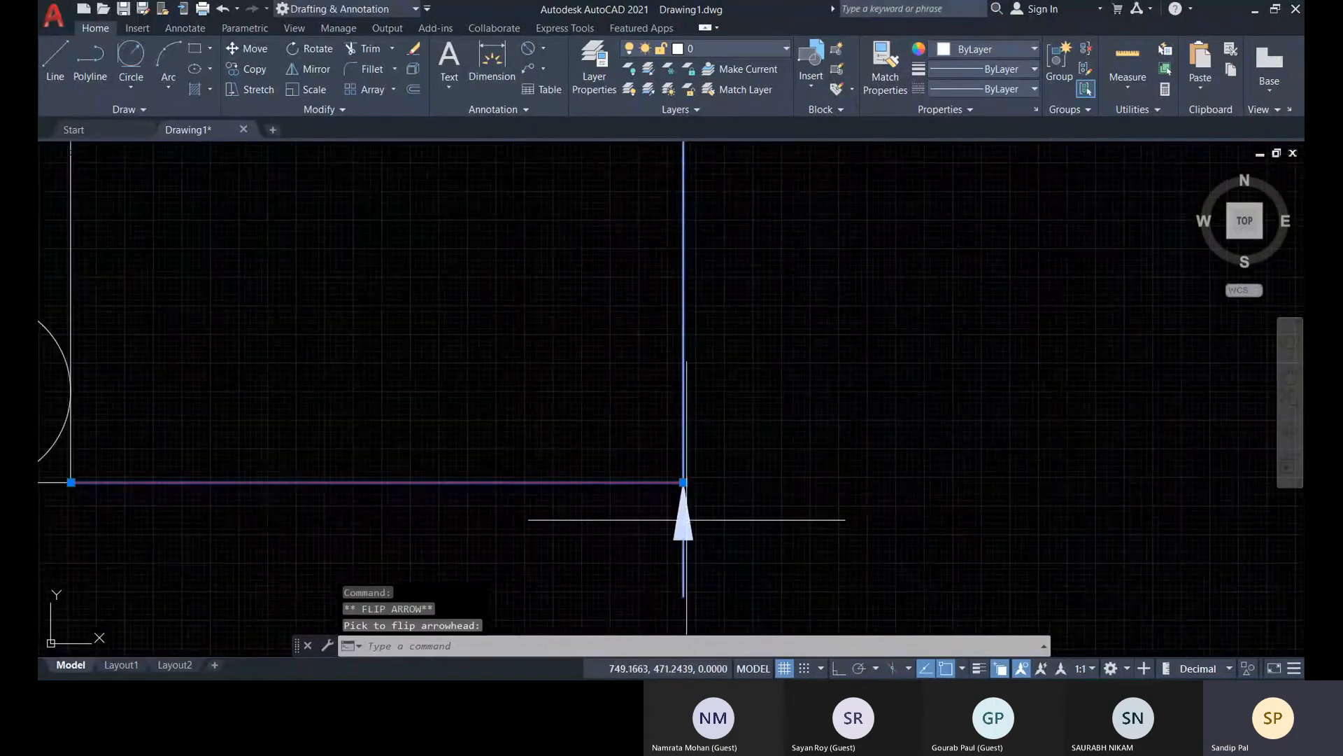
scroll(690, 466, down, 8)
scroll(784, 302, up, 5)
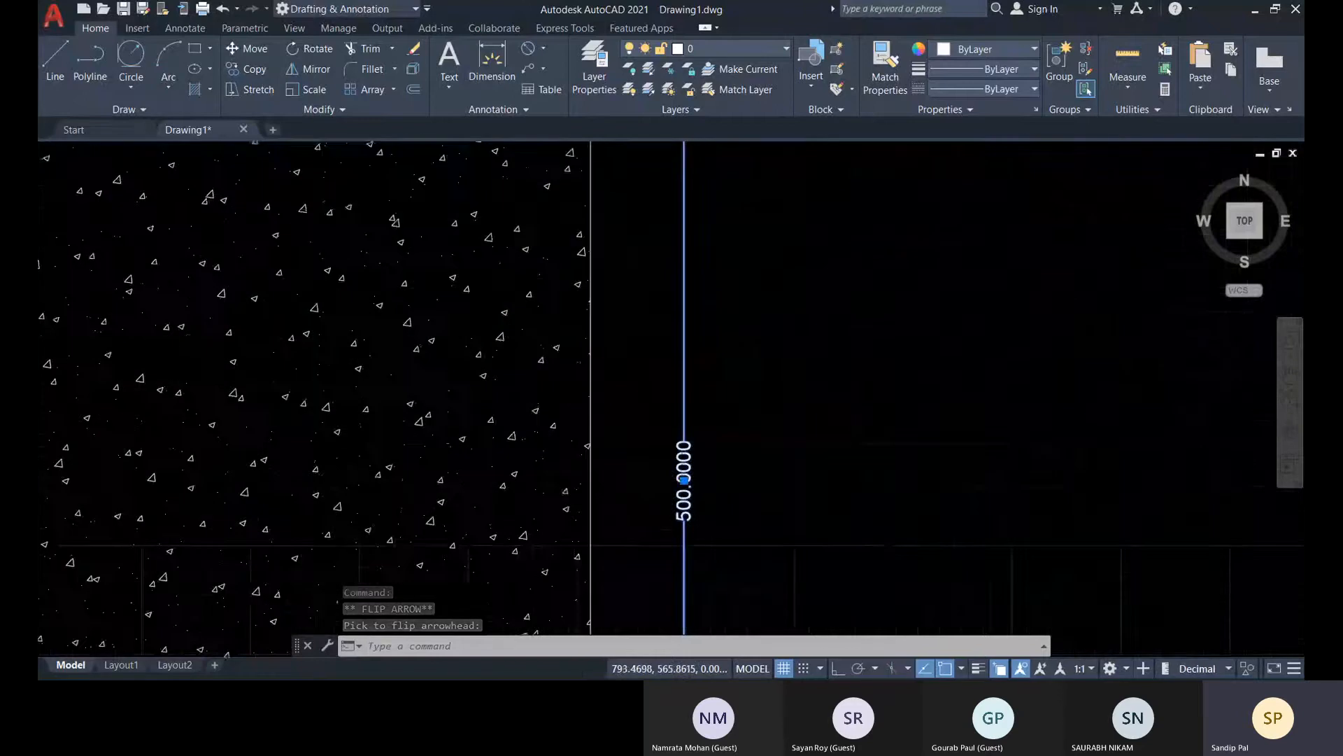
scroll(744, 427, down, 6)
scroll(709, 404, up, 3)
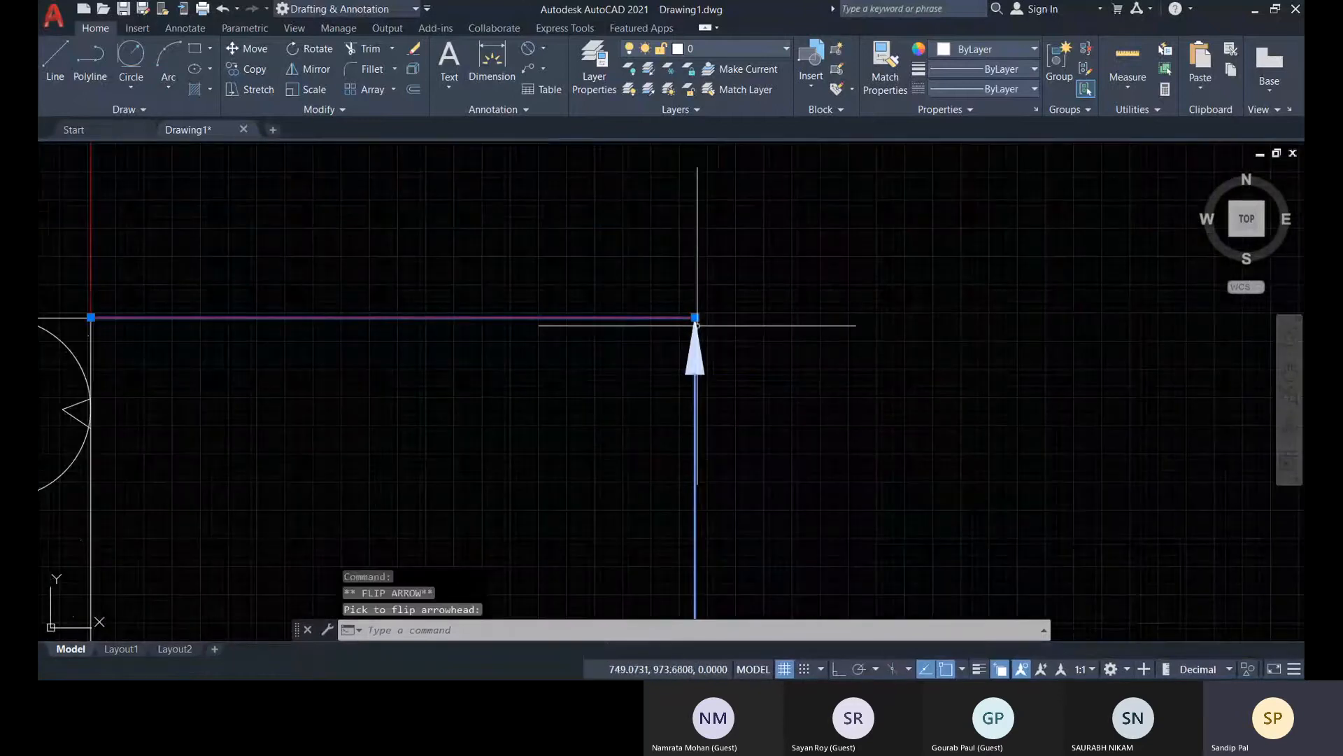
mouse_move(696, 324)
click(731, 394)
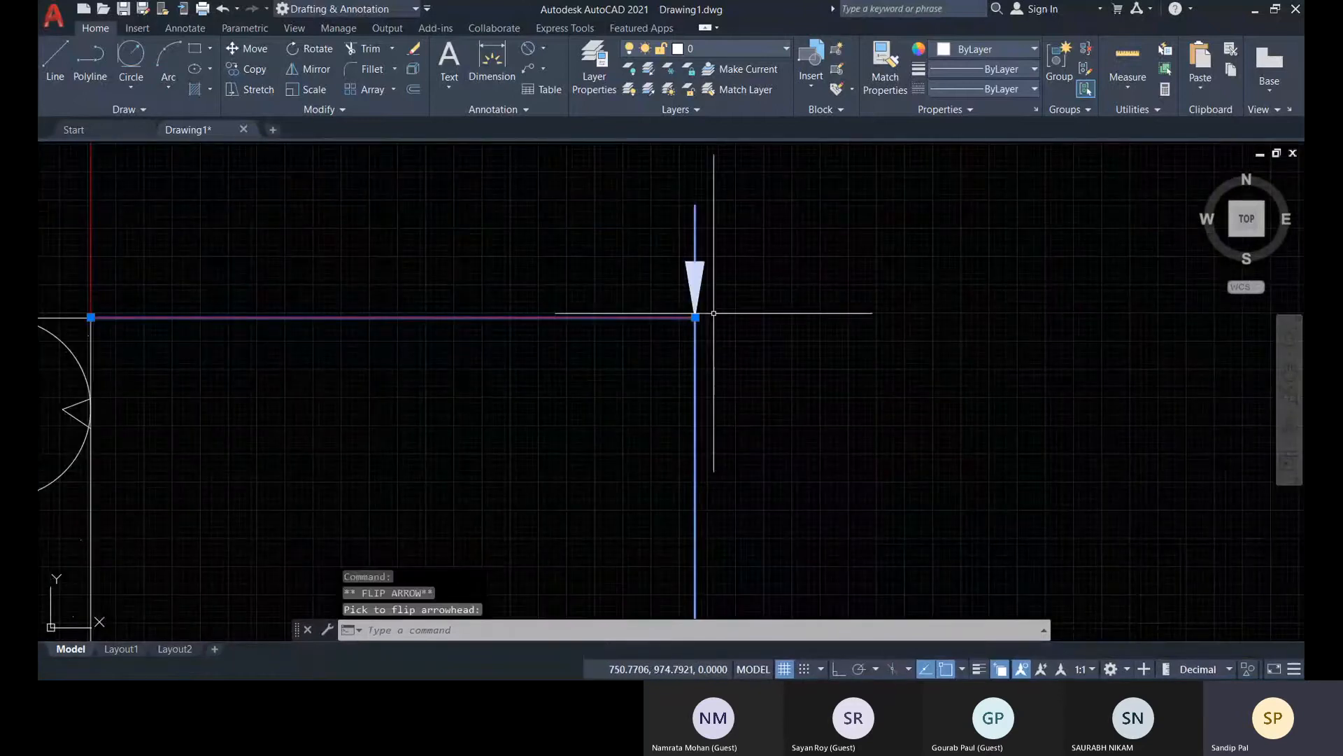
key(Escape)
Stretch the 500 dimension's upper extension line origin away from the rectangle's corner by about 16 units toward the dimension line
scroll(728, 301, down, 3)
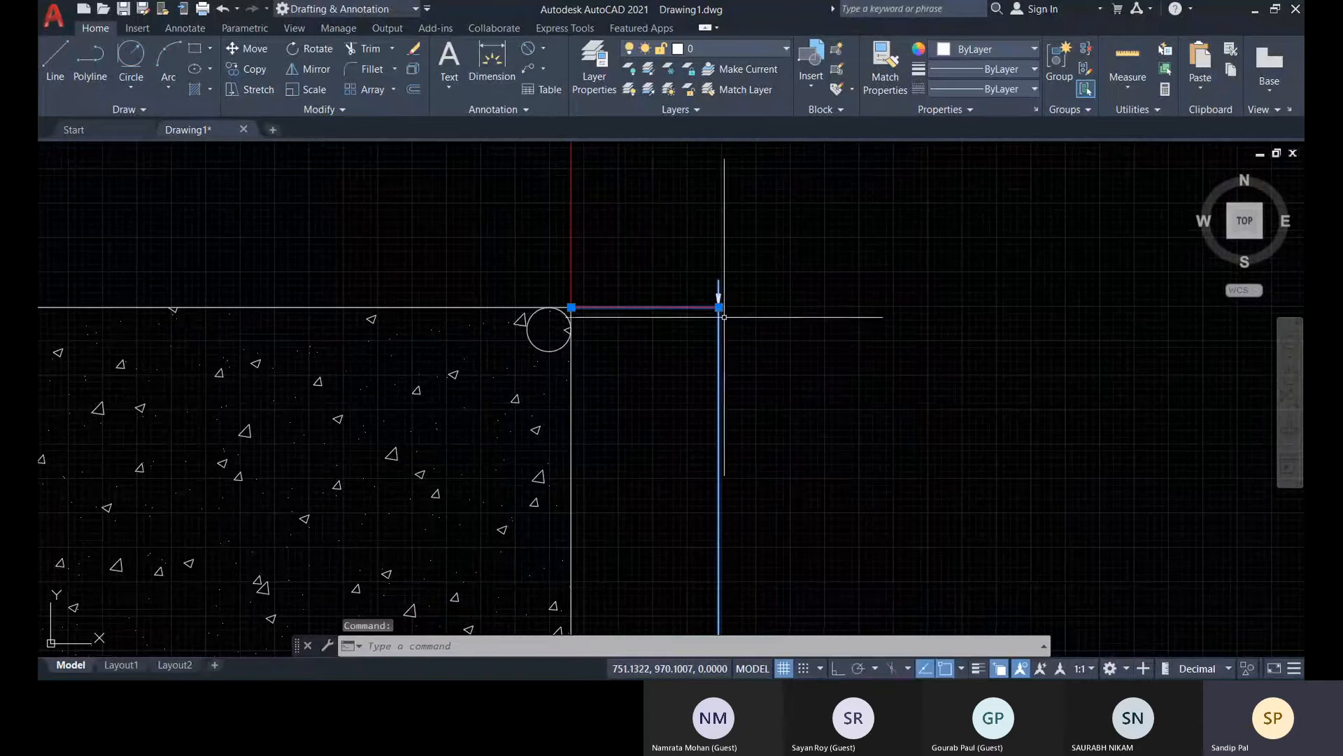
mouse_move(720, 308)
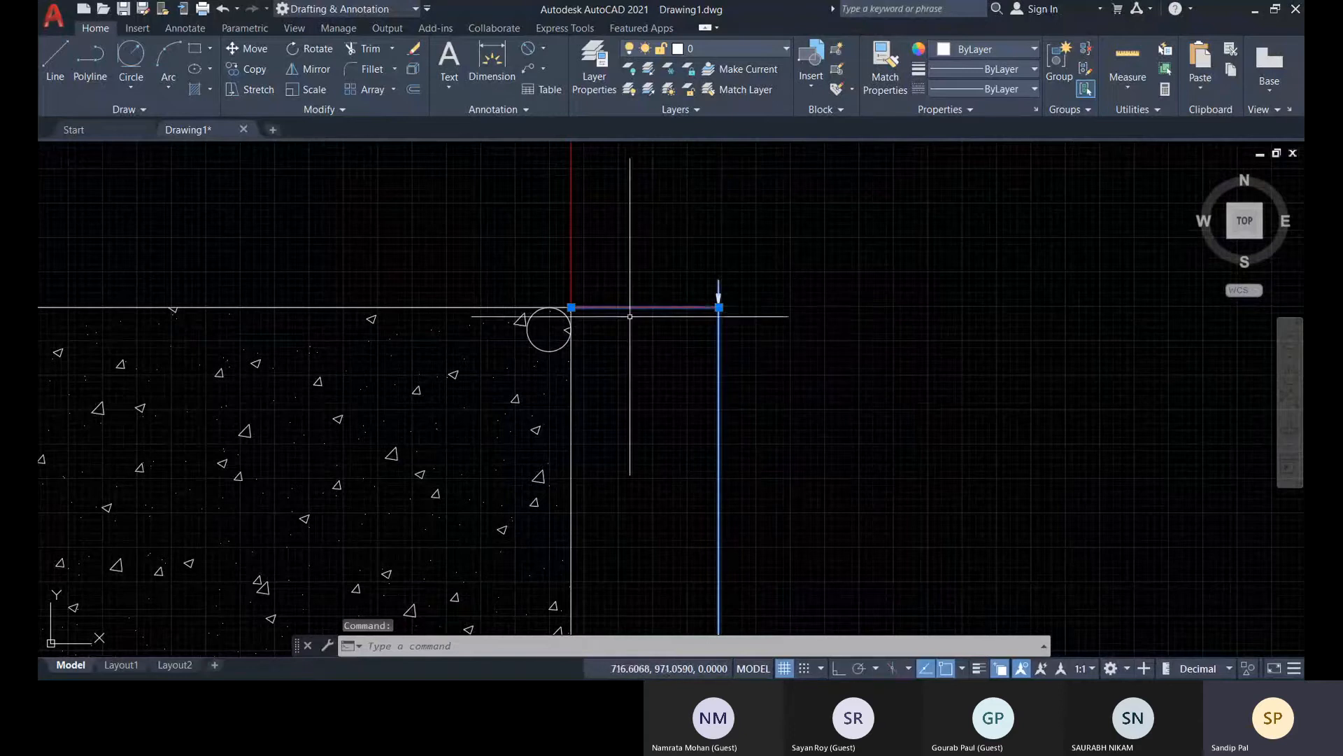
click(572, 306)
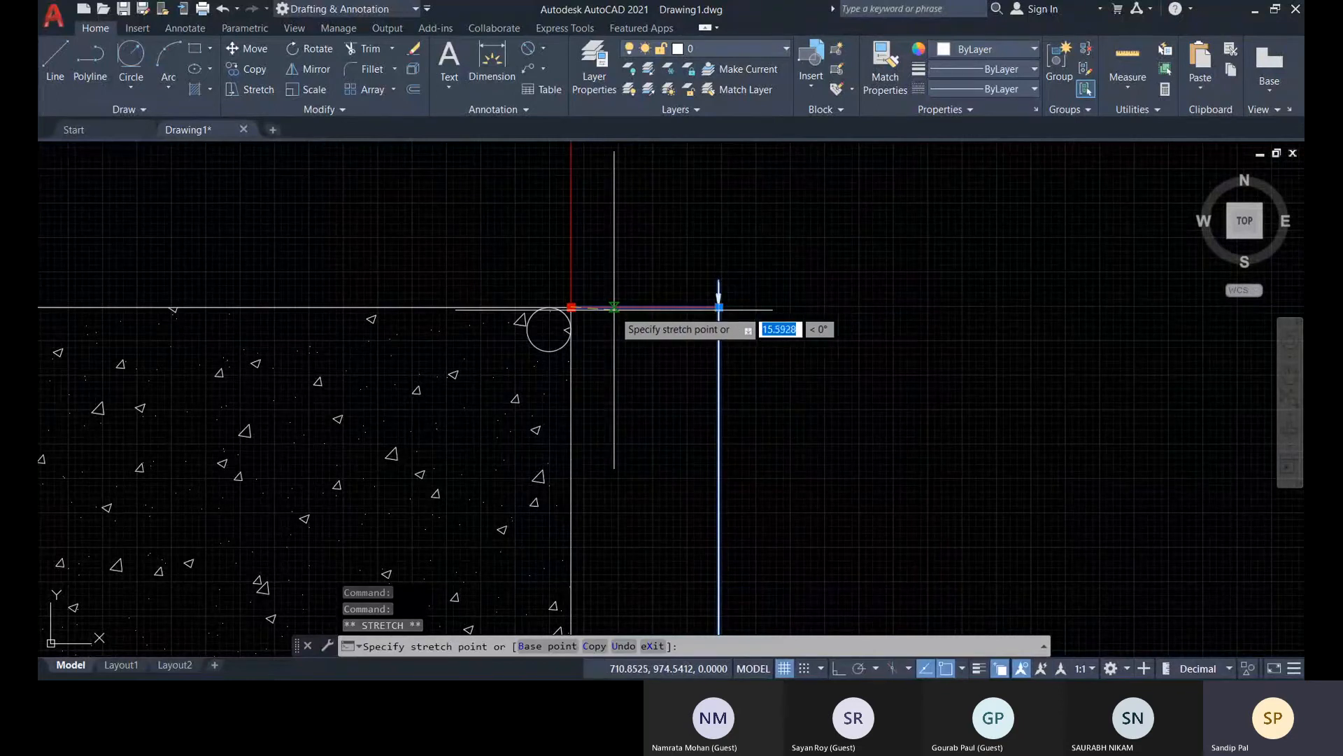
click(615, 307)
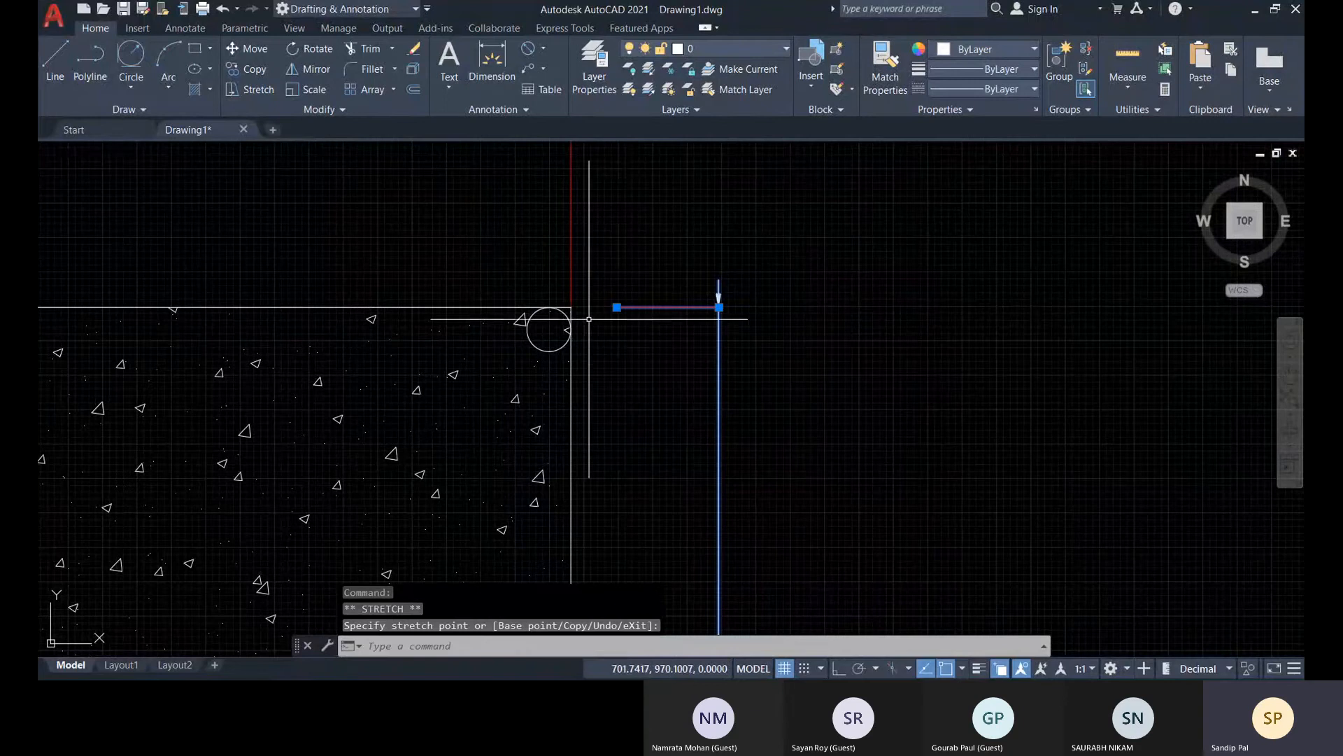
key(Escape)
Stretch the 500 dimension's upper extension line origin back onto the rectangle's upper-right corner
scroll(633, 308, up, 6)
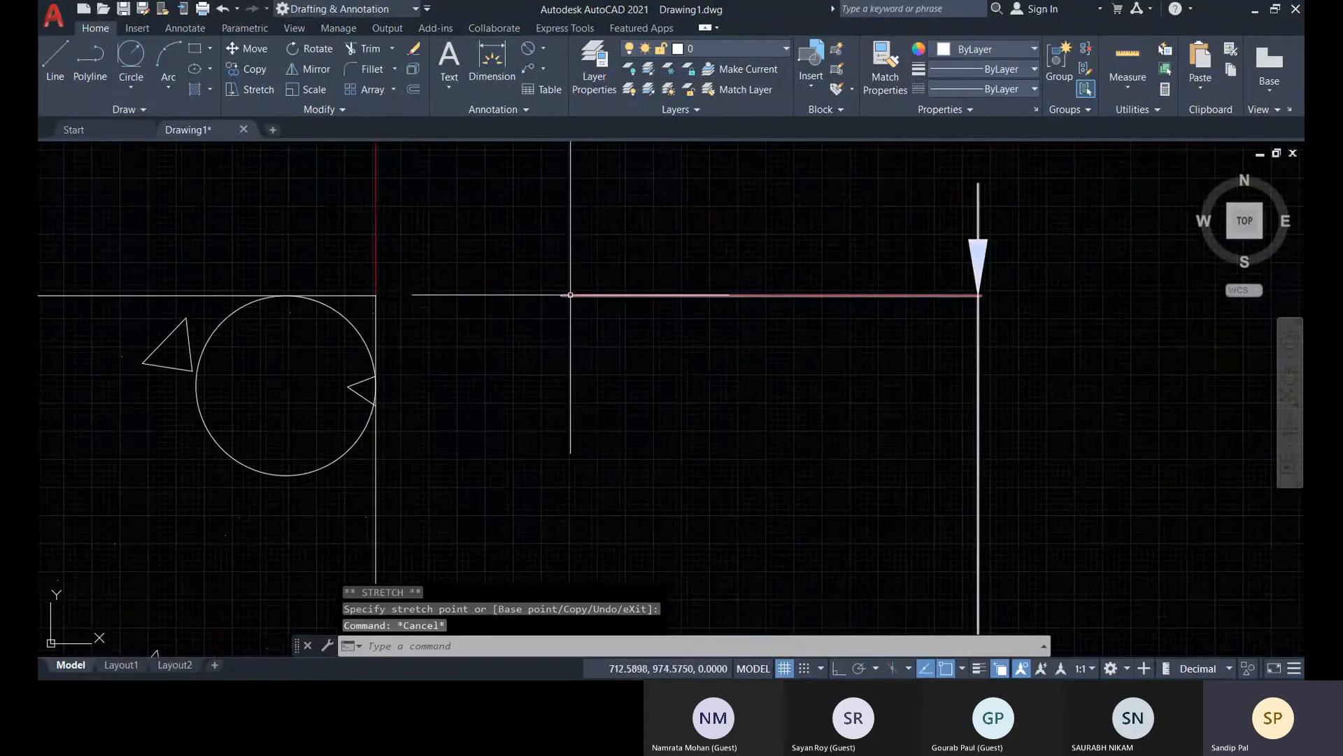
click(570, 295)
click(562, 295)
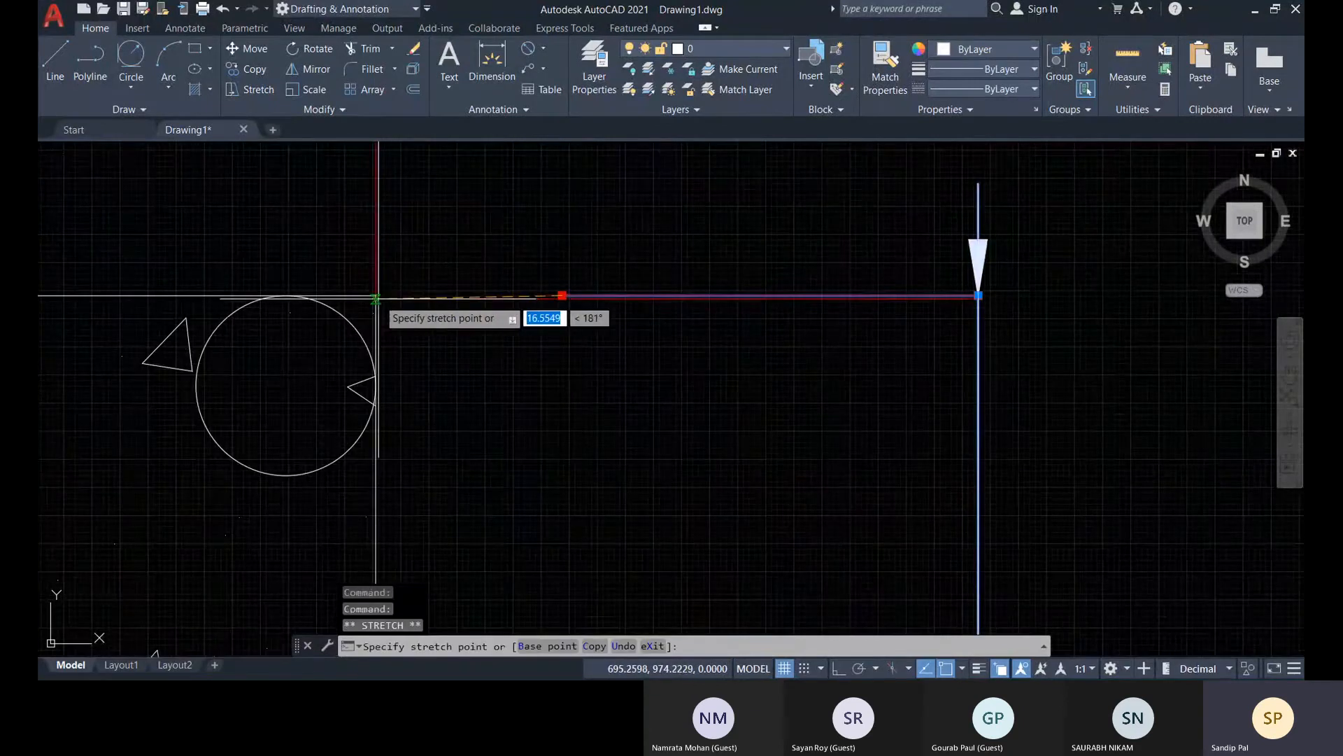
key(Escape)
key(Escape)
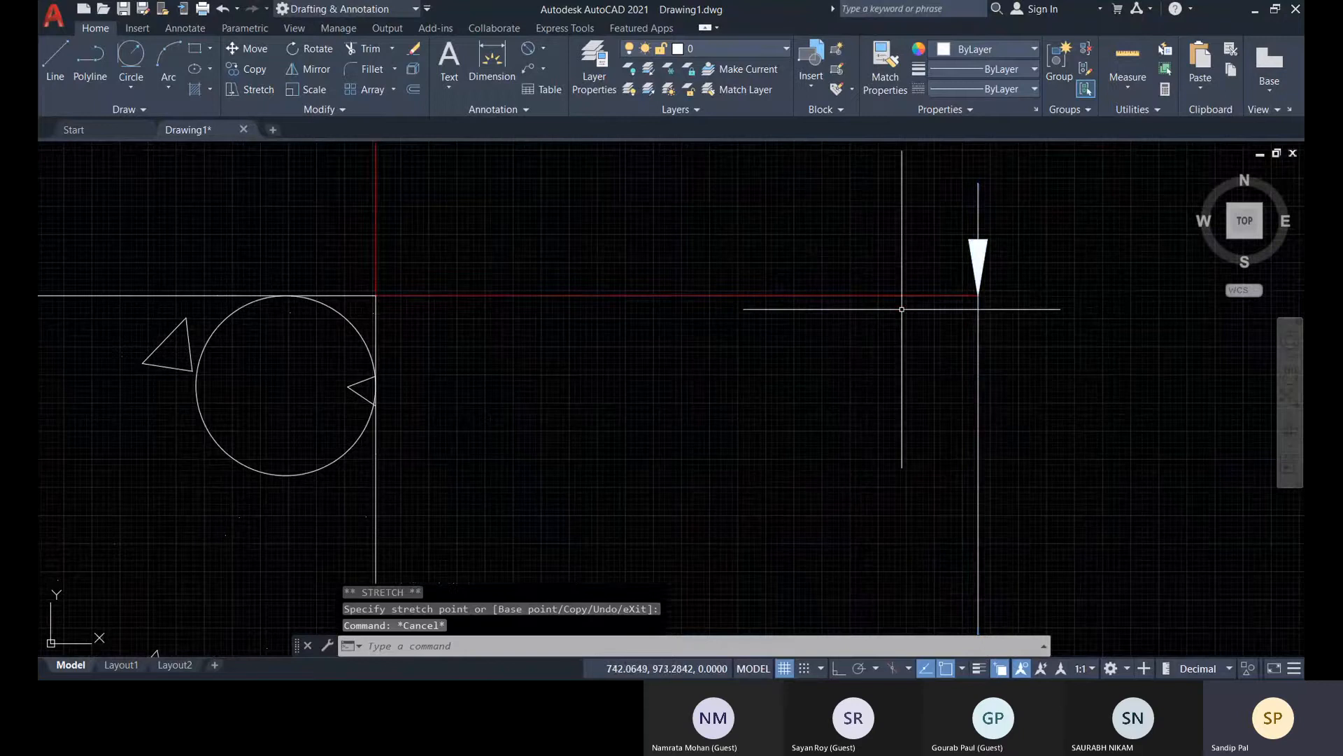
Flip both arrowheads of the vertical 500 dimension back inside its extension lines
scroll(902, 309, down, 10)
click(941, 306)
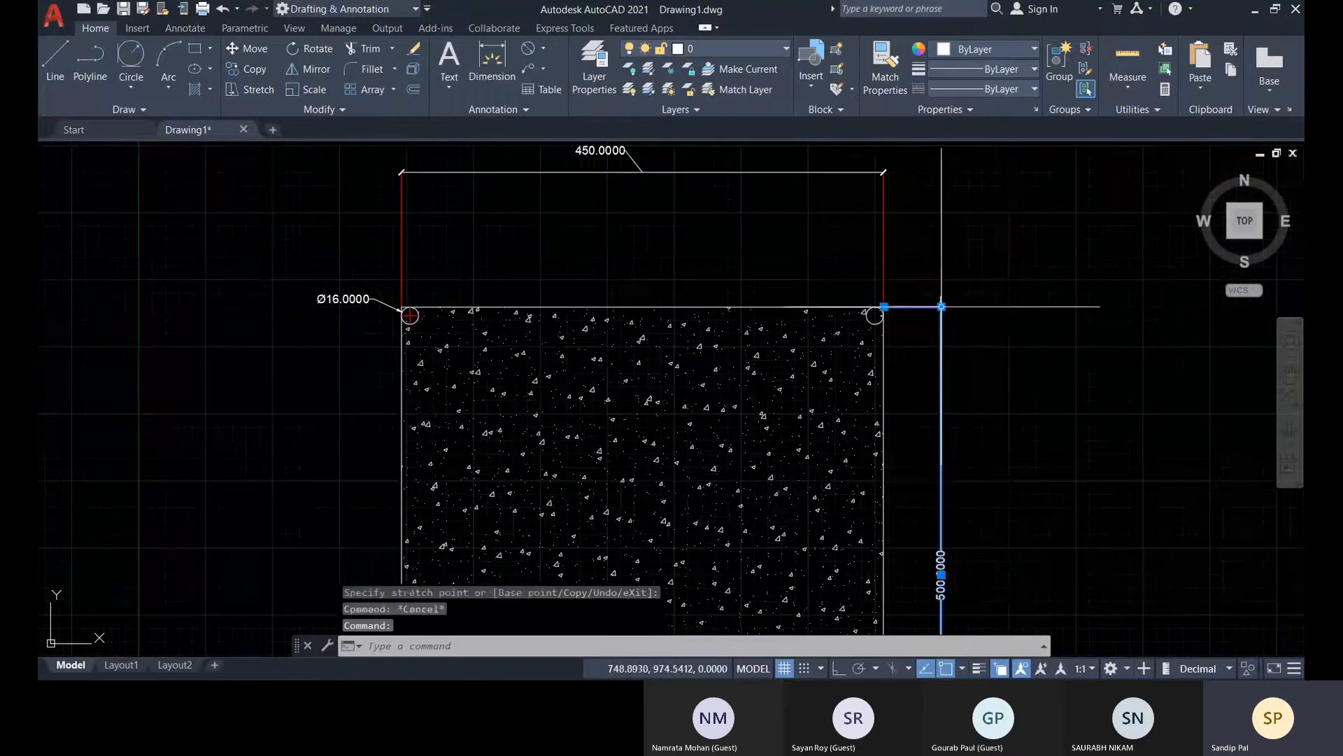
mouse_move(941, 306)
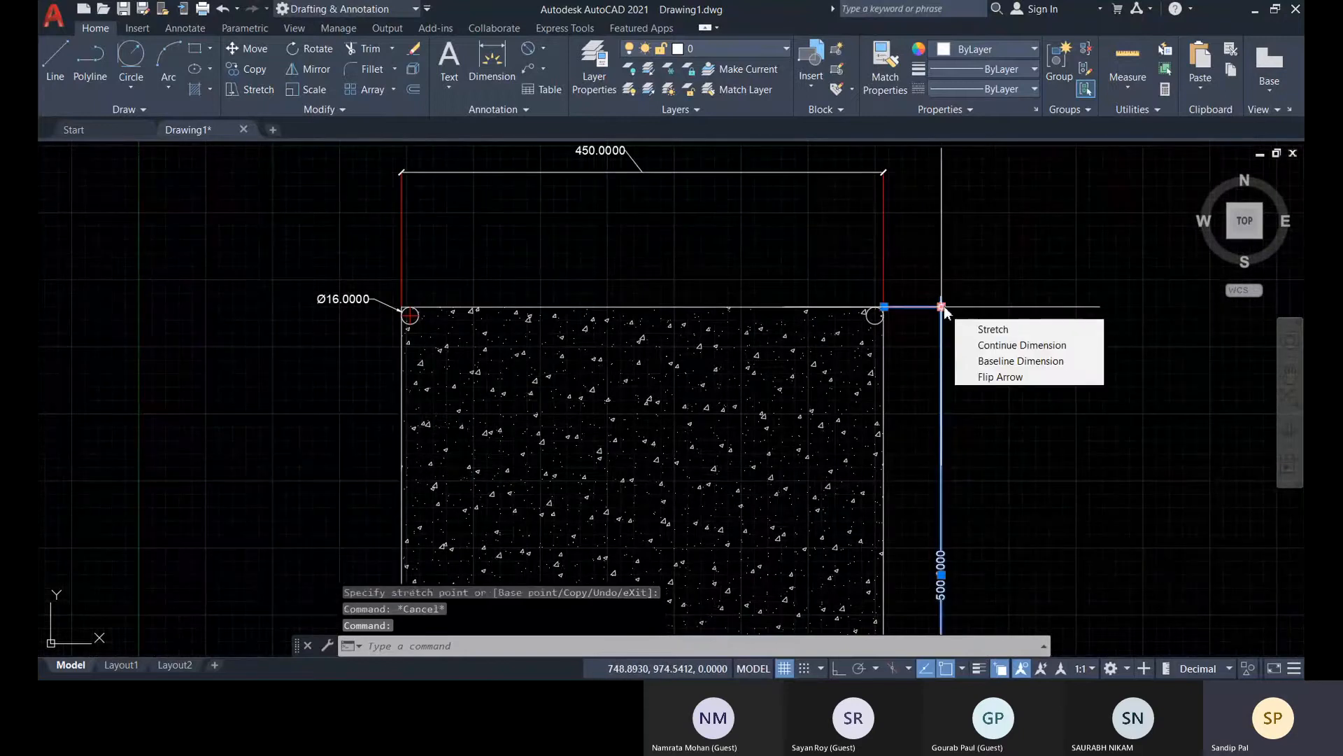
click(999, 377)
scroll(973, 447, down, 4)
scroll(843, 462, up, 6)
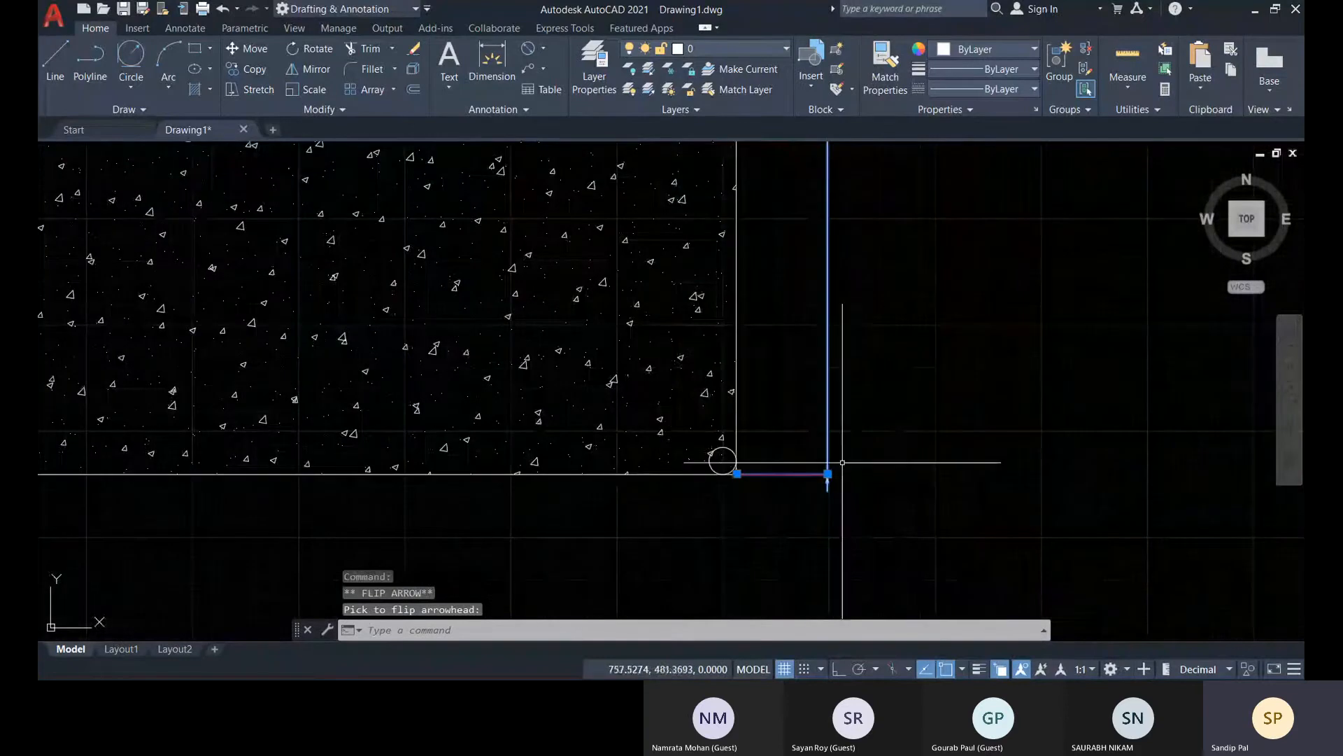
key(Escape)
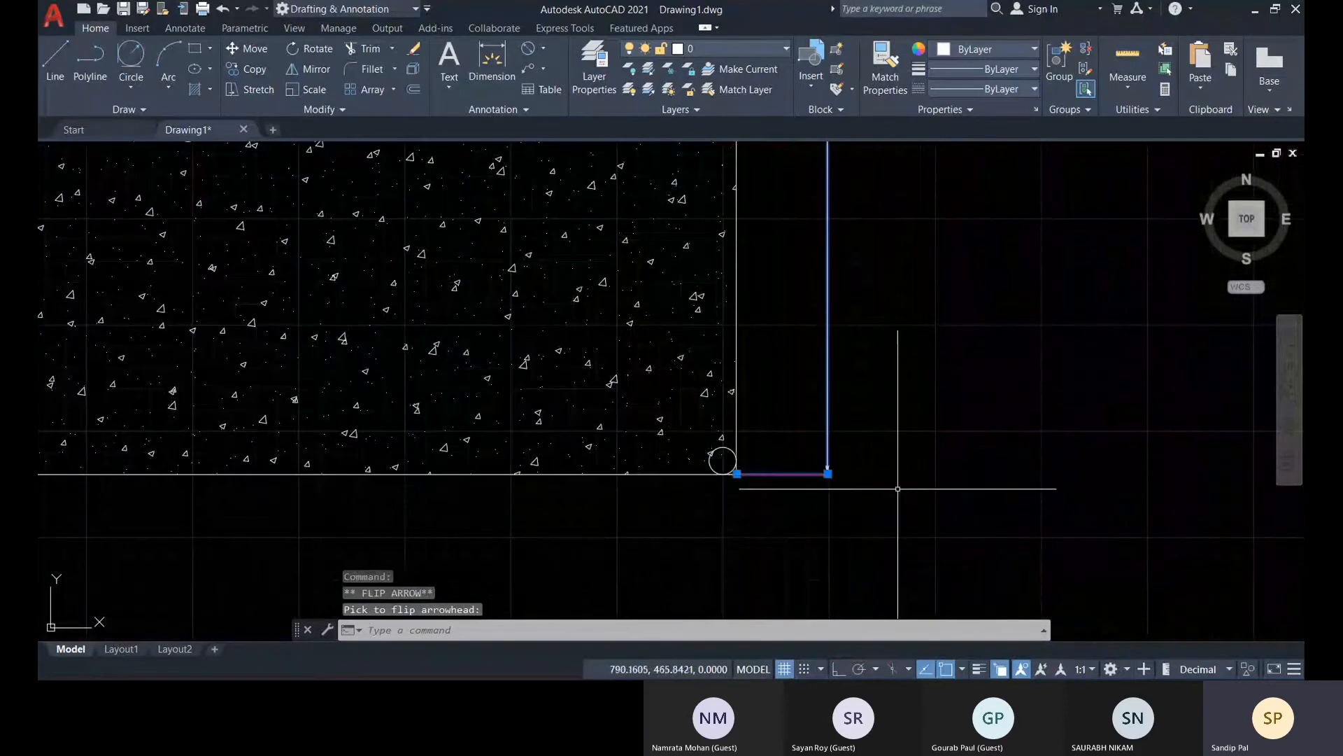
With Ortho on, draw a stepped line beside the hatched rectangle: four horizontal treads joined by risers about 308, 365 and 334 units high
scroll(889, 462, down, 5)
middle_drag(891, 451, 465, 447)
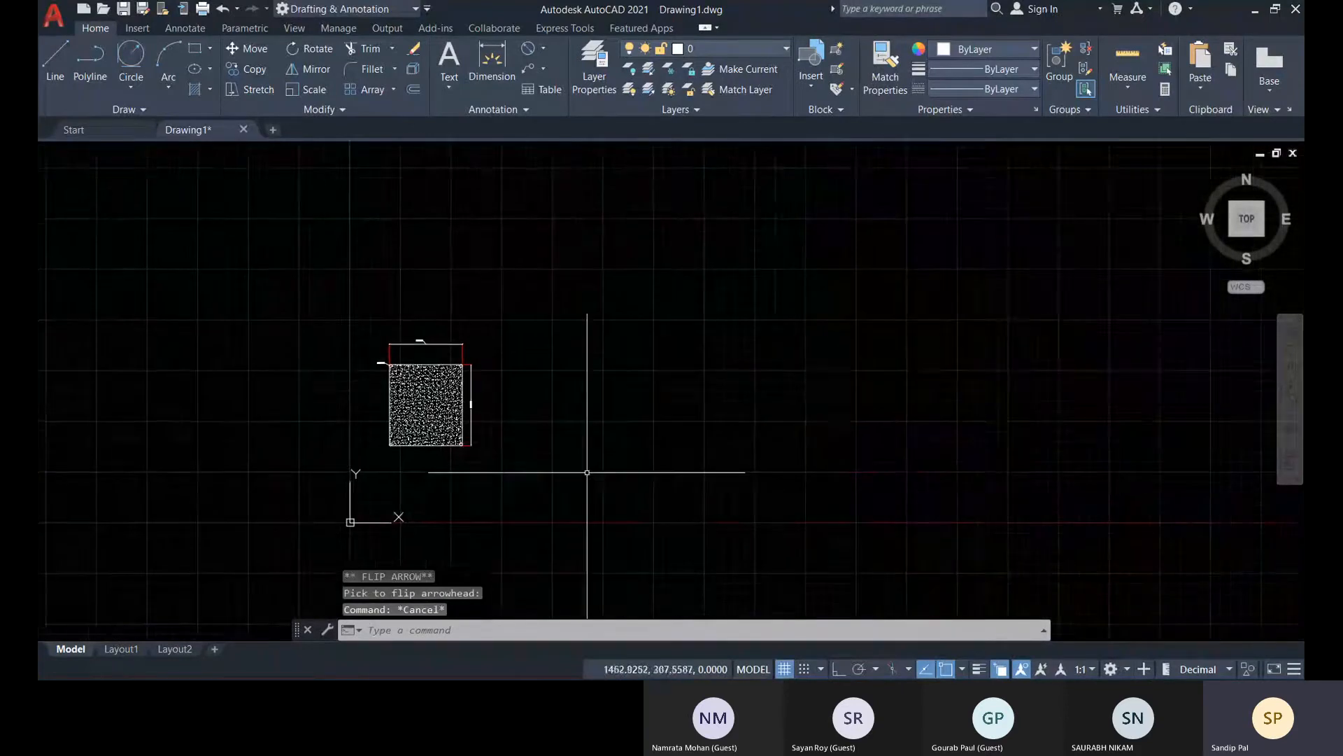
middle_drag(648, 438, 590, 448)
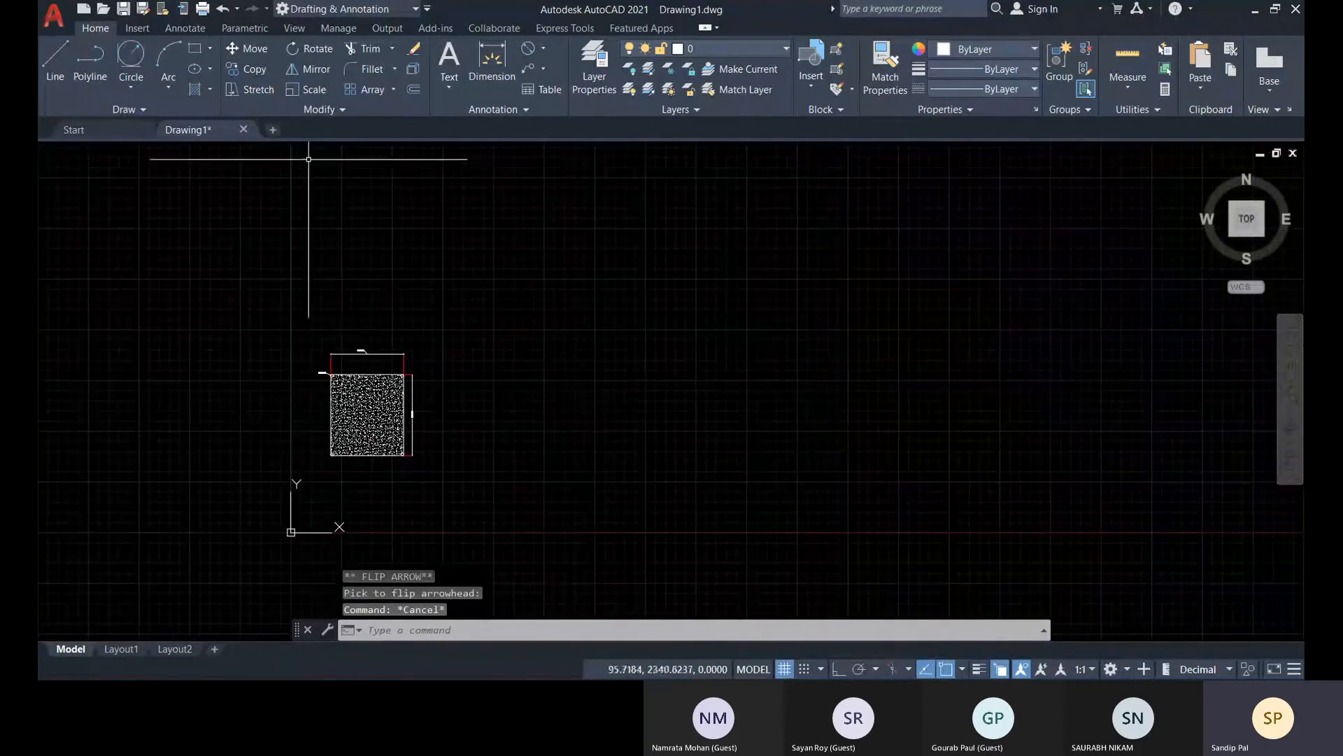
click(53, 59)
scroll(626, 441, up, 1)
click(521, 443)
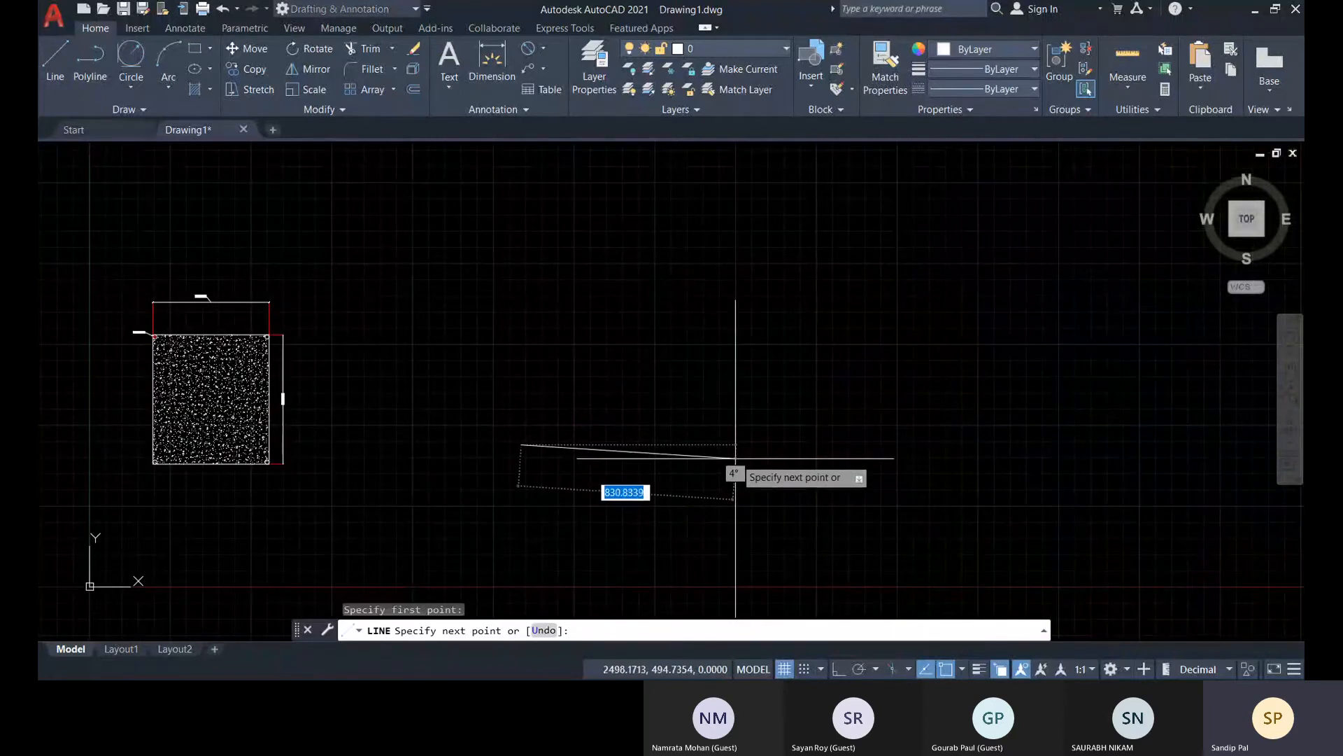
key(F8)
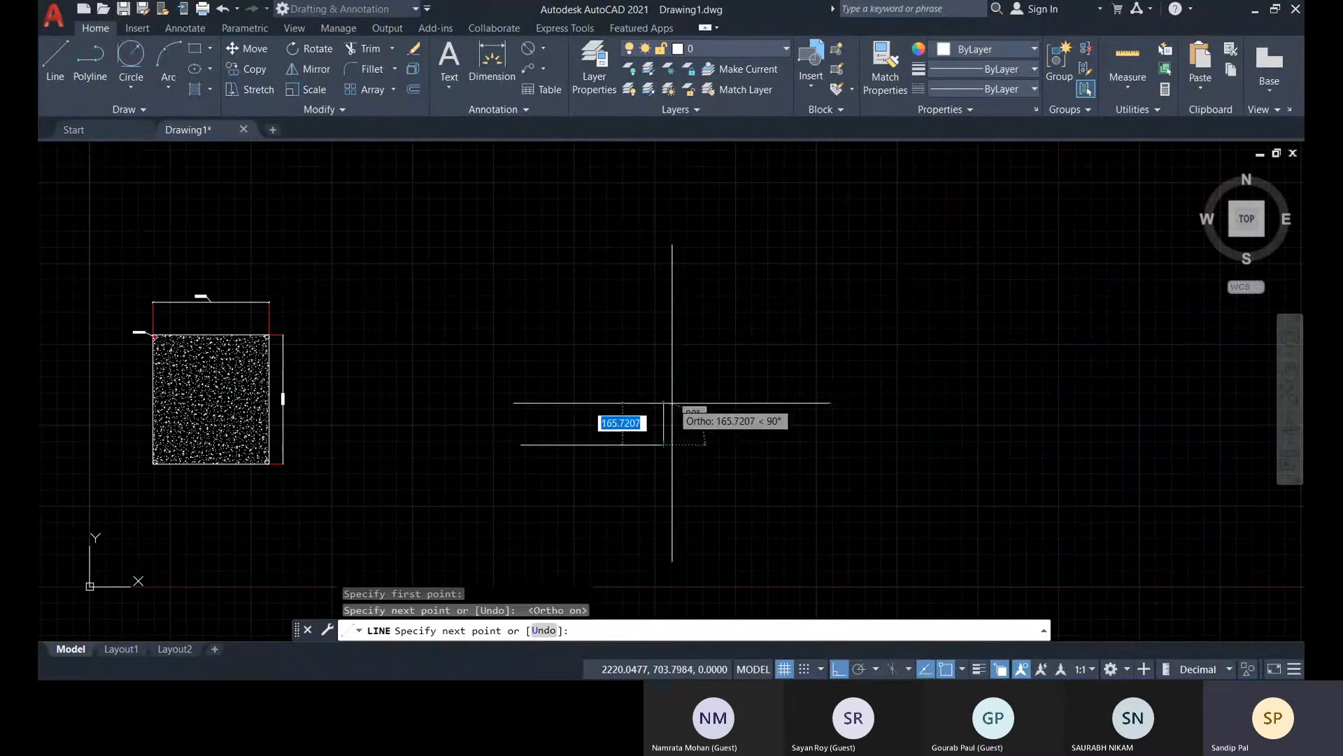
click(663, 437)
click(664, 364)
click(783, 364)
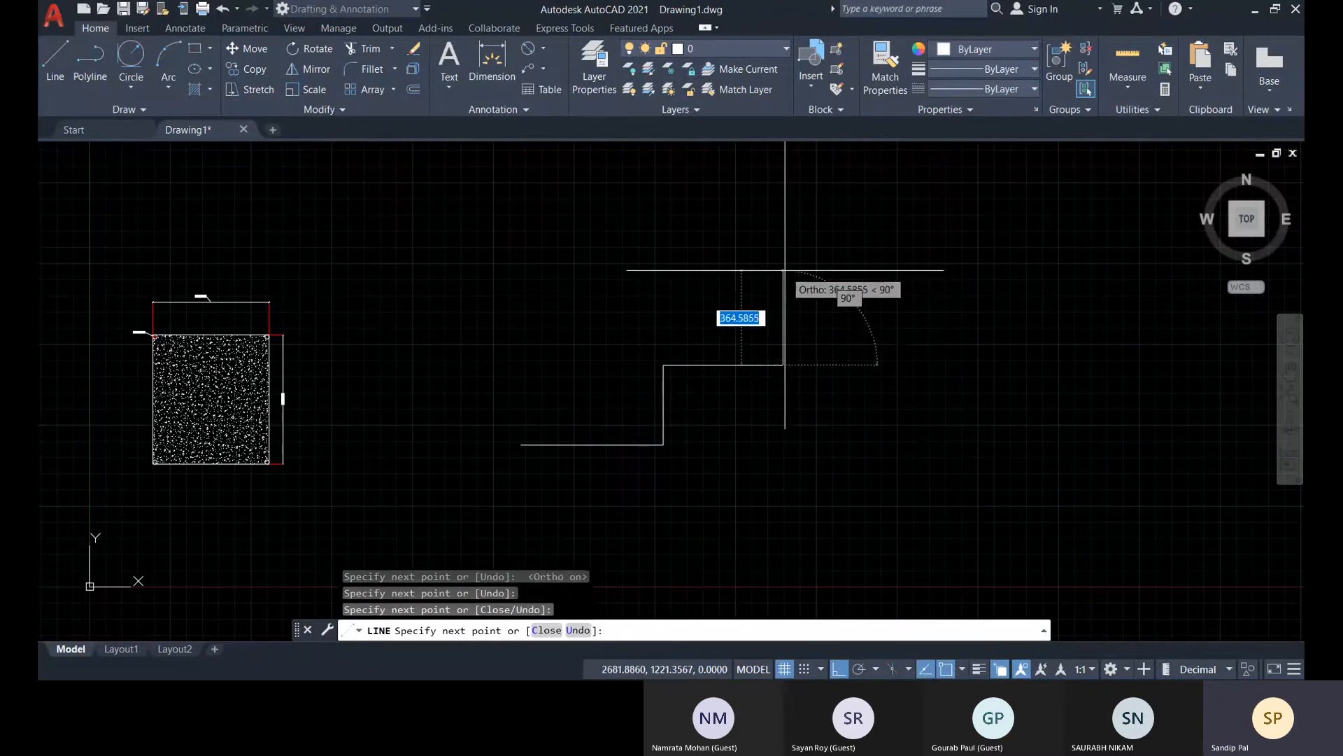
click(783, 270)
click(923, 270)
click(924, 184)
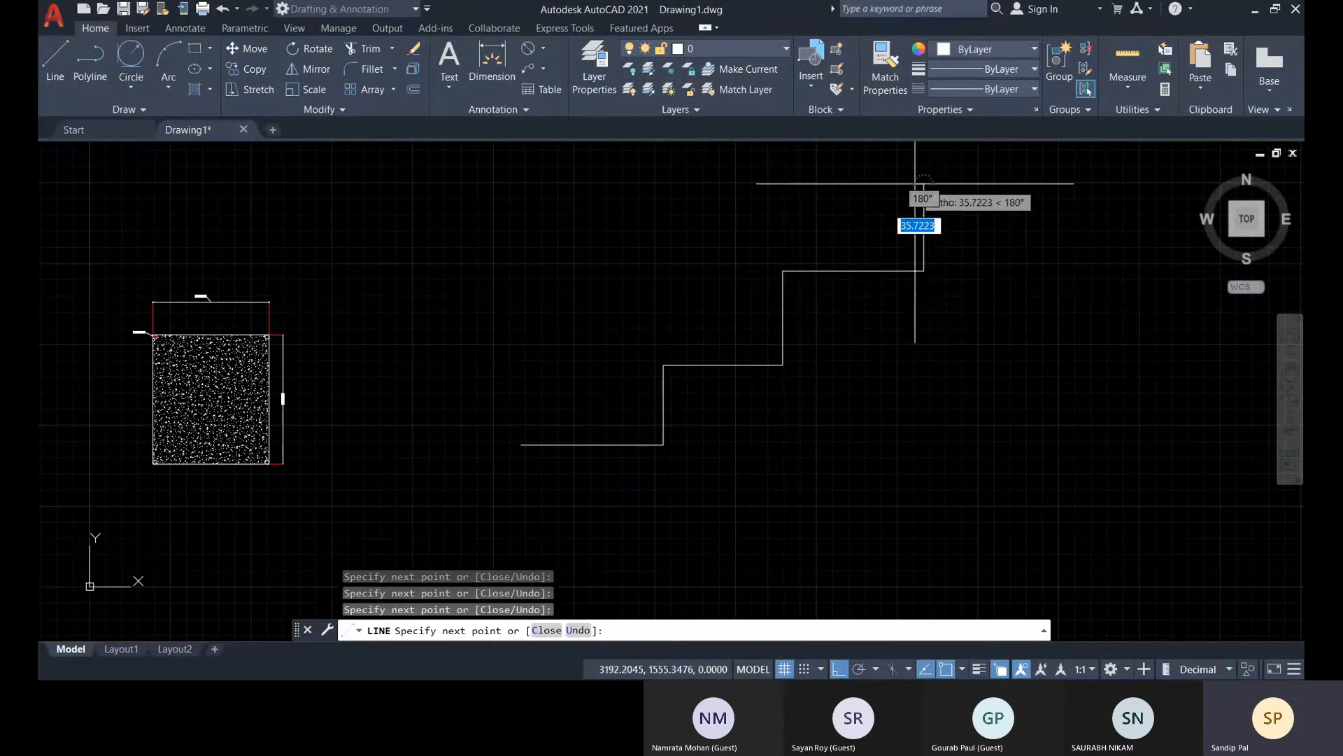
click(1052, 184)
key(Escape)
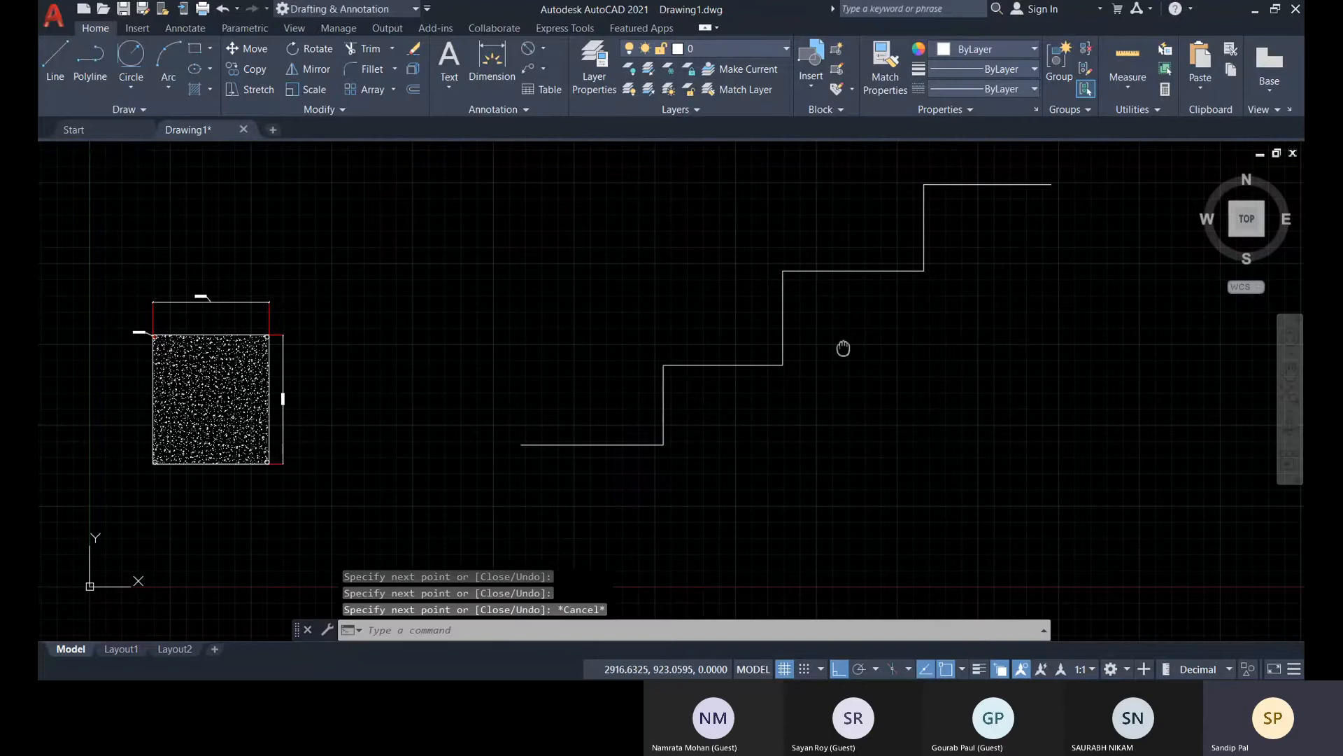
Add a vertical linear dimension for the lowest riser, from the profile's lower starting point to the riser's top, placed just outside the starting point
middle_drag(507, 350, 501, 374)
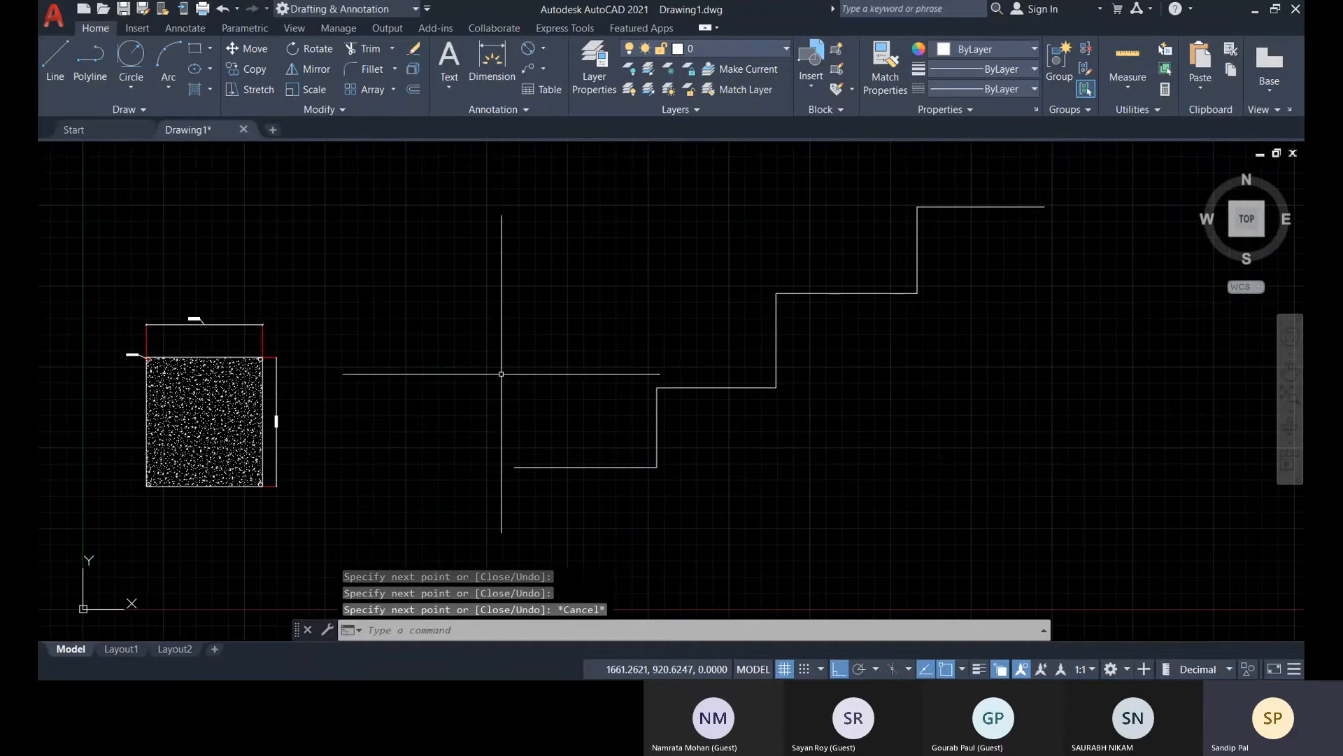
click(543, 48)
click(551, 71)
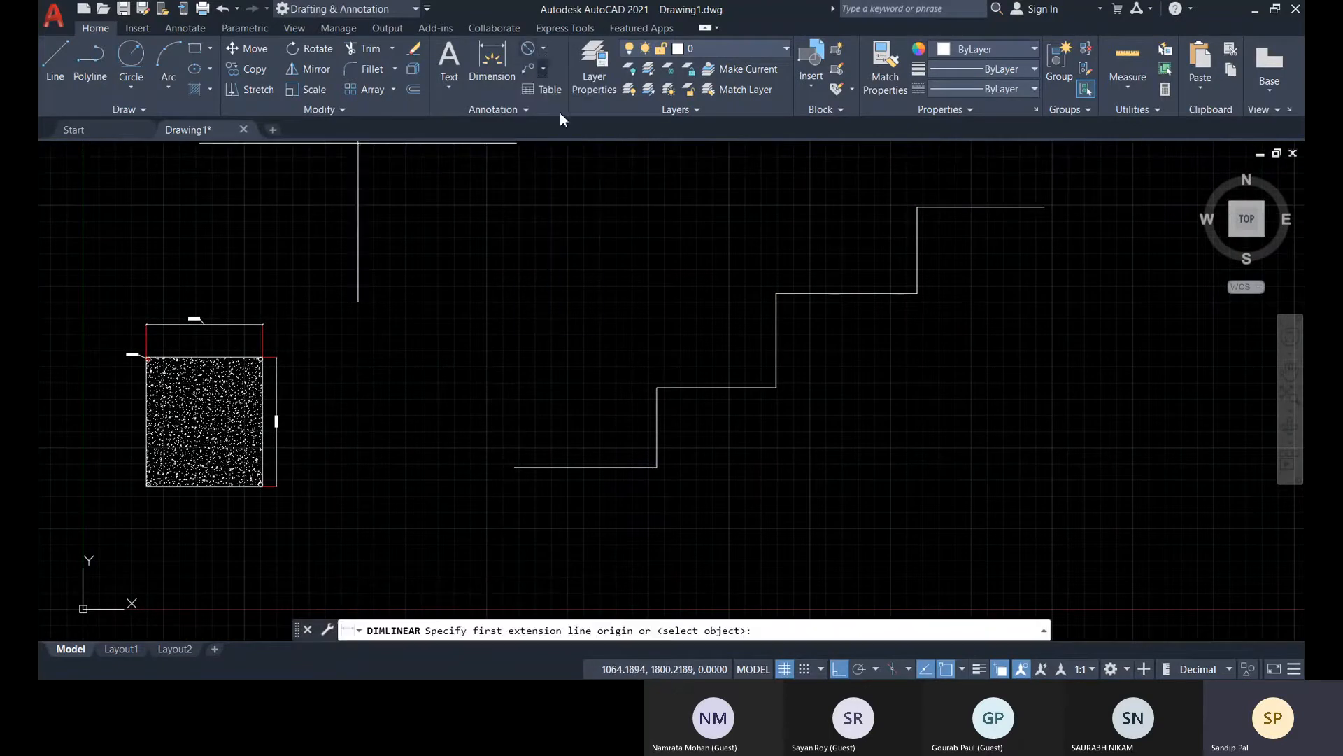
click(515, 466)
click(657, 387)
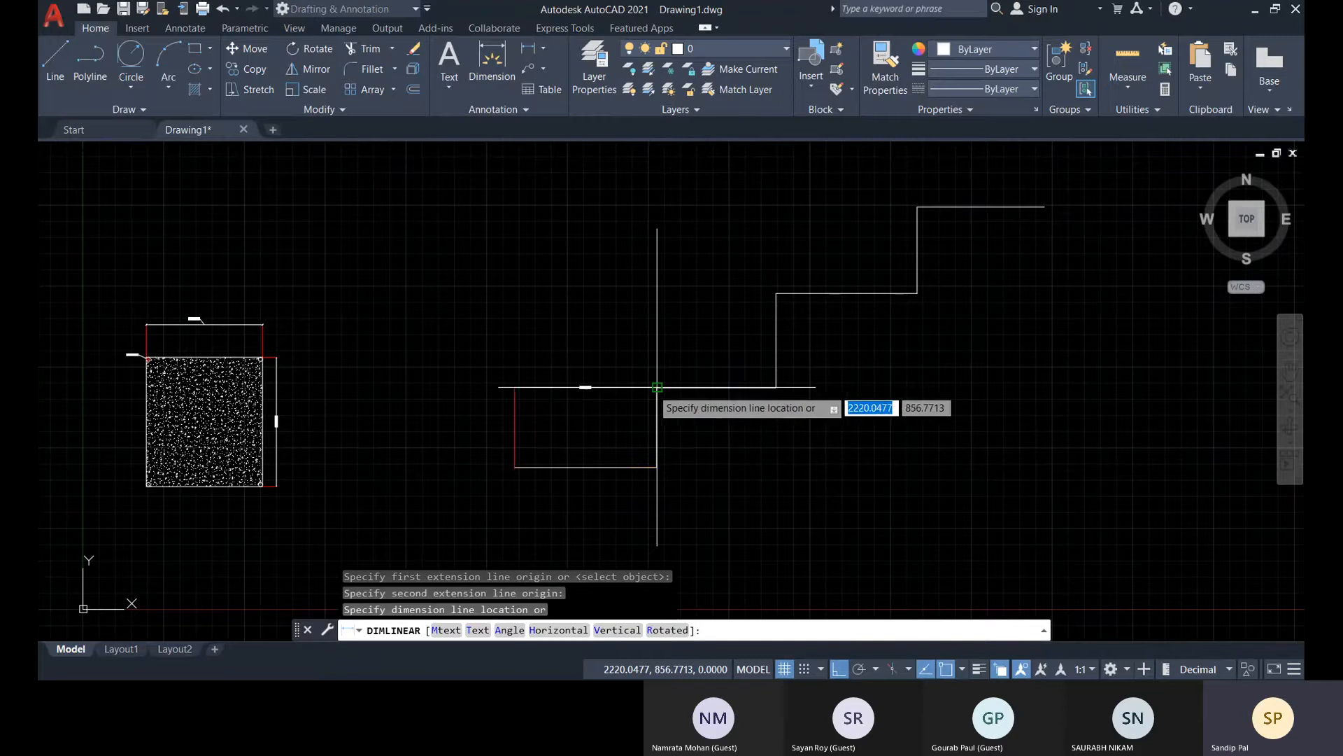
click(498, 378)
Continue the dimension chain from the upper end of the lowest riser's dimension to the top of the second riser
scroll(490, 385, up, 6)
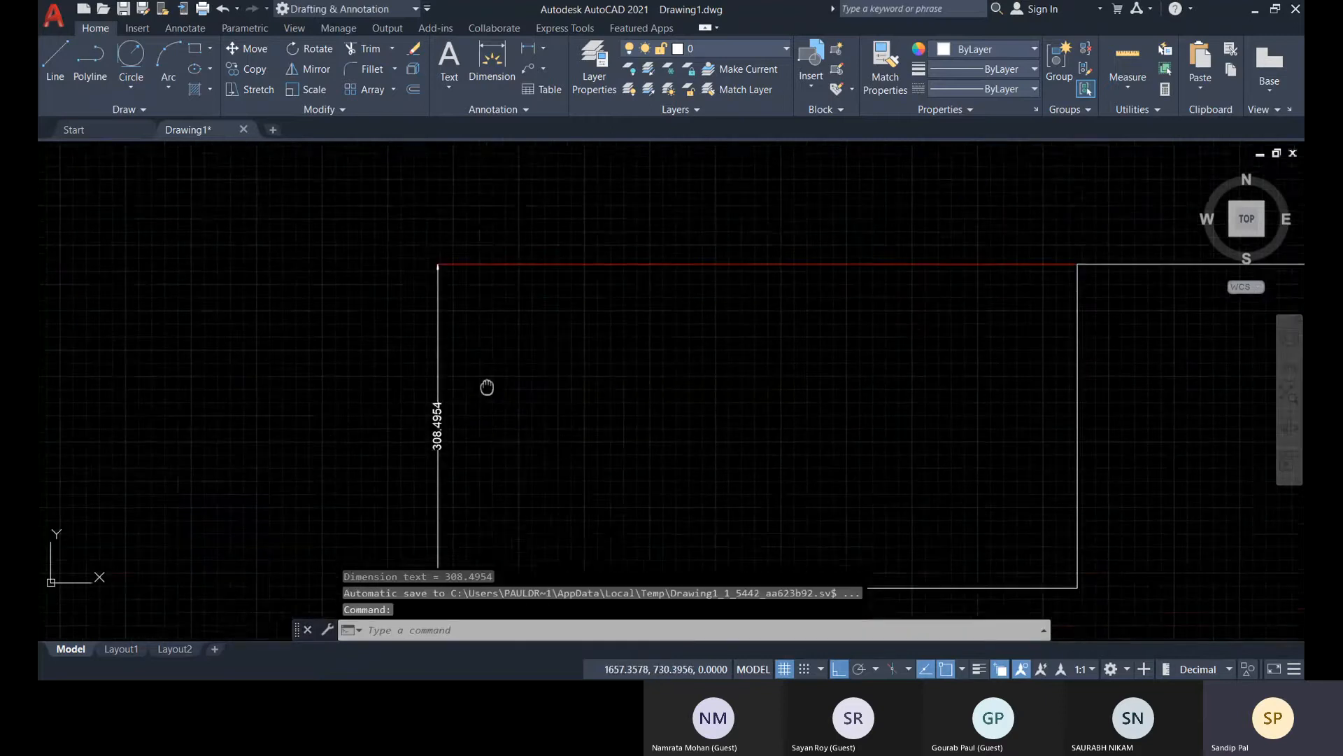
middle_drag(487, 387, 484, 287)
click(437, 390)
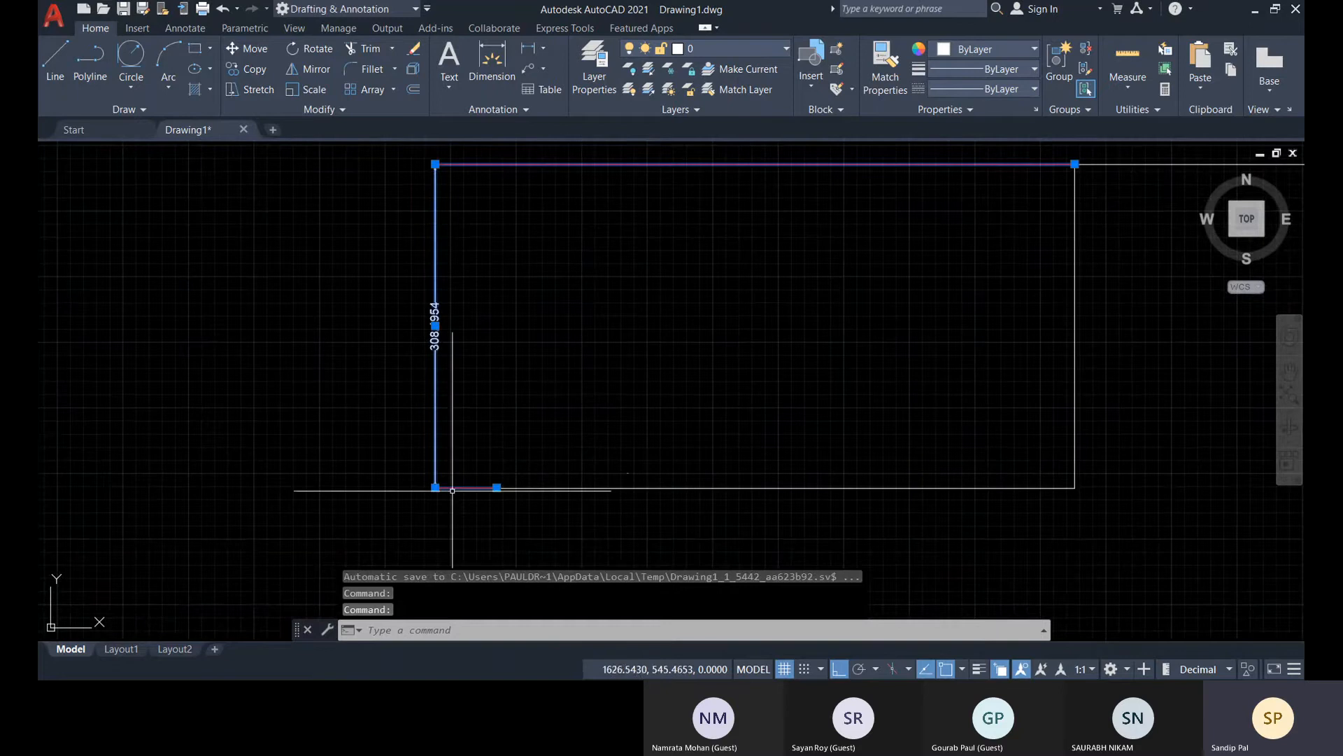
mouse_move(436, 488)
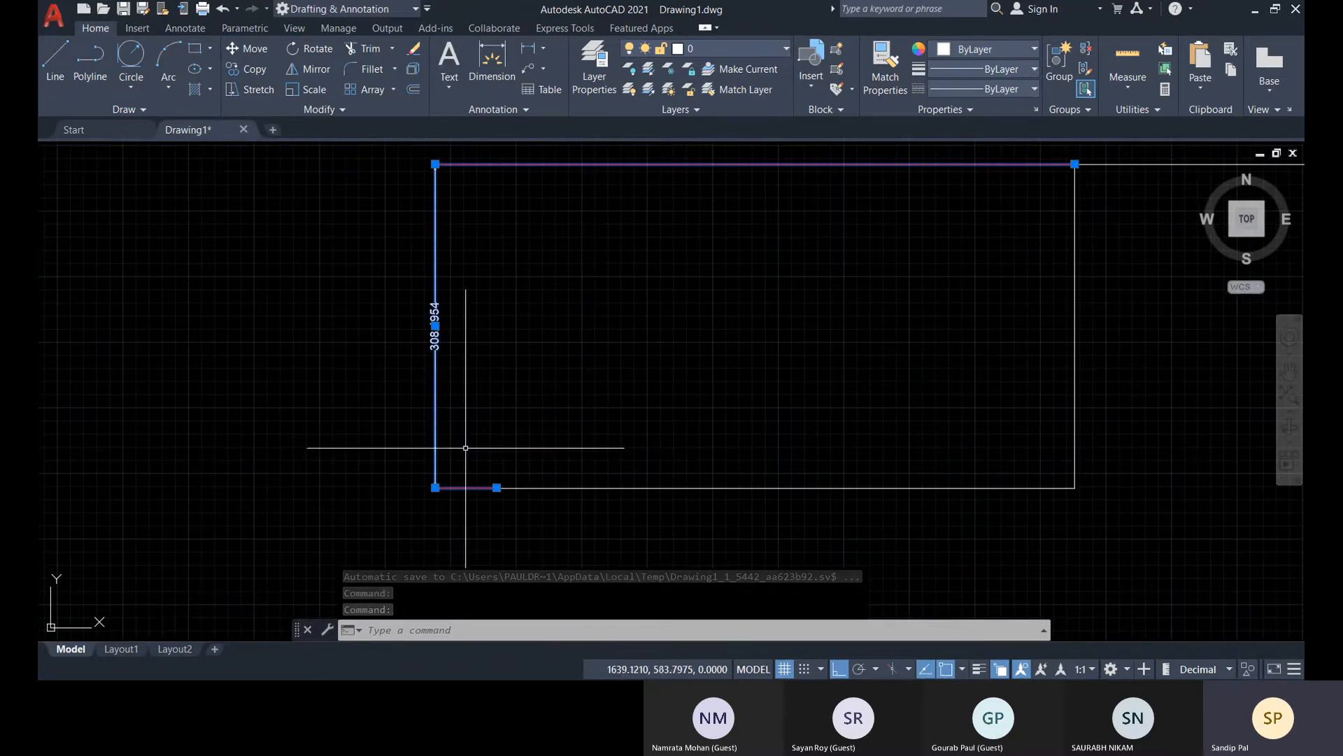
middle_drag(490, 349, 543, 520)
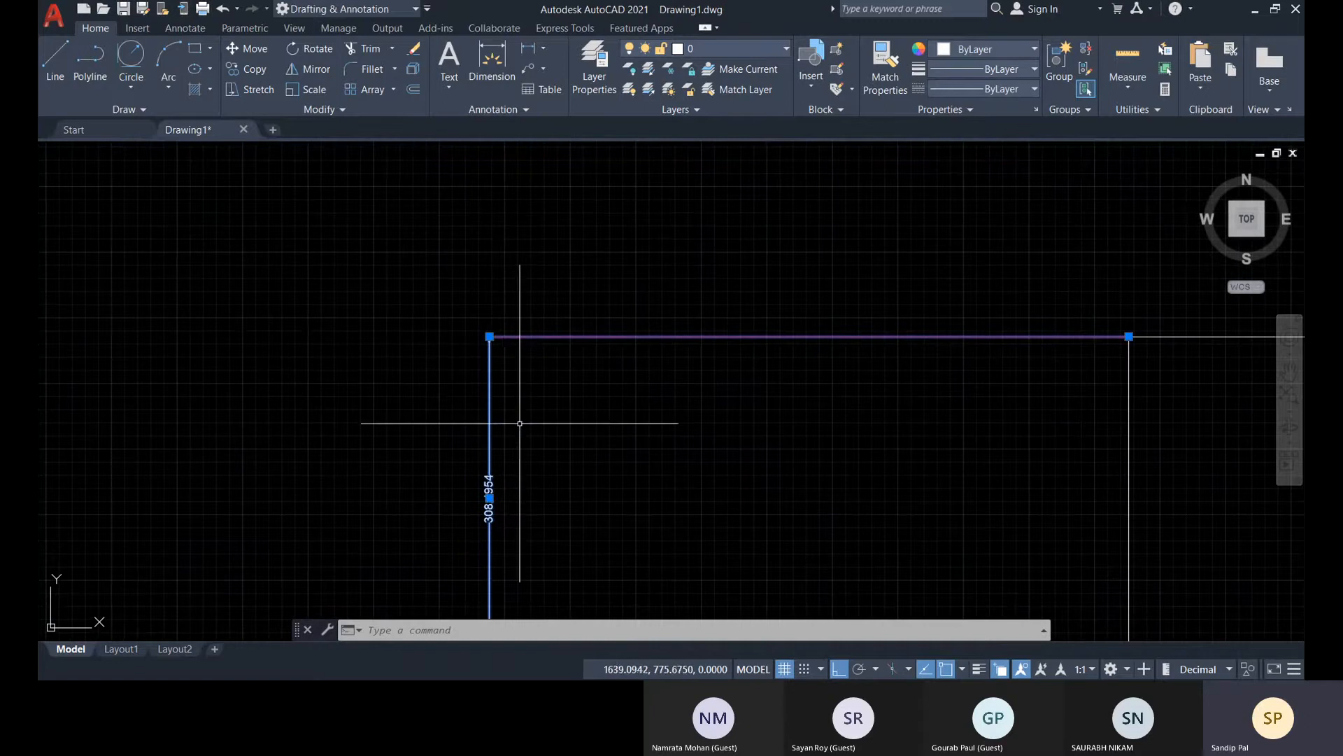
mouse_move(489, 337)
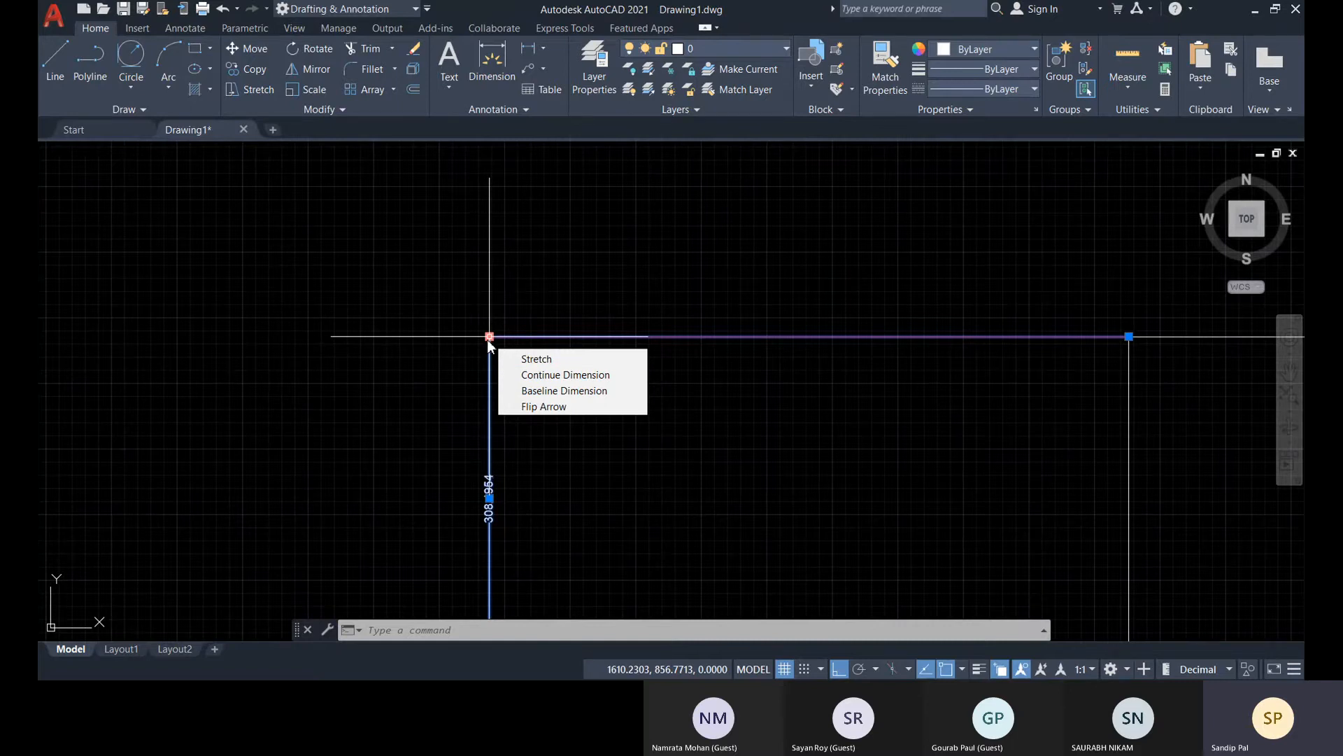
click(534, 383)
scroll(527, 226, down, 2)
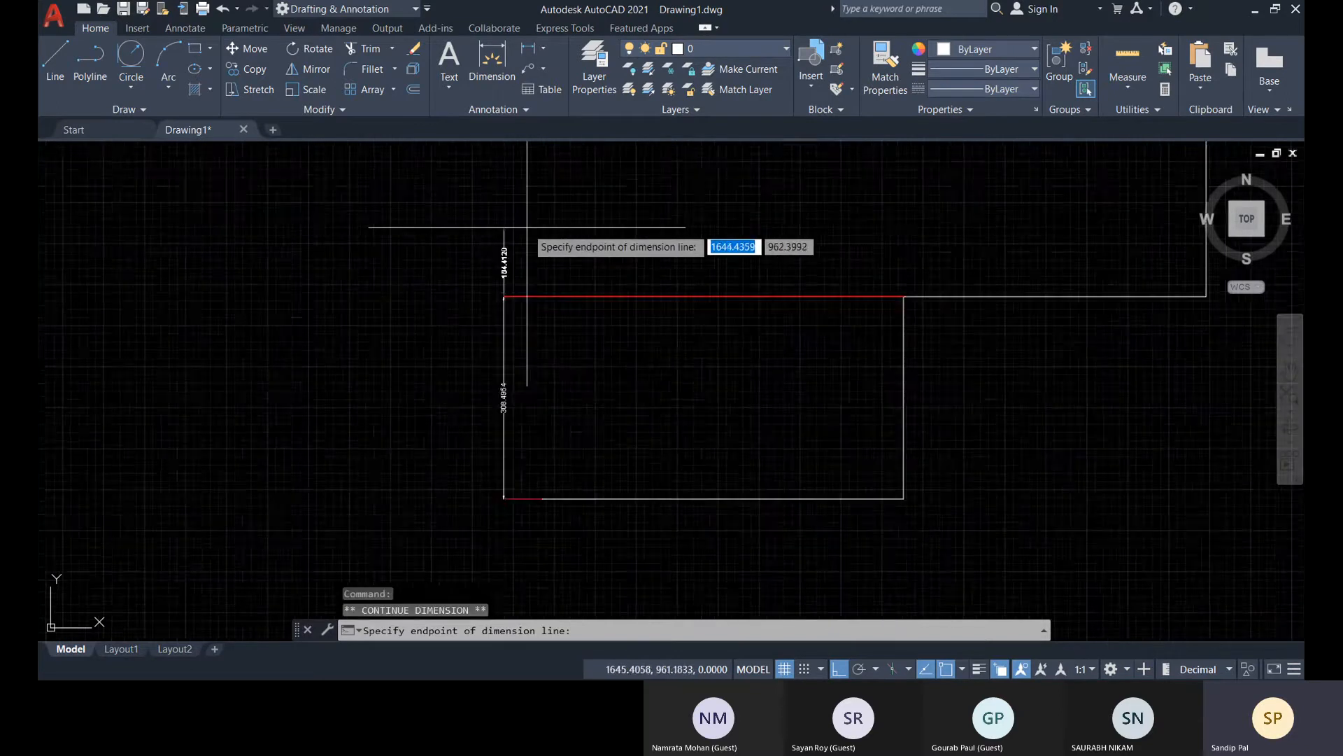
scroll(527, 227, down, 2)
middle_drag(588, 207, 547, 414)
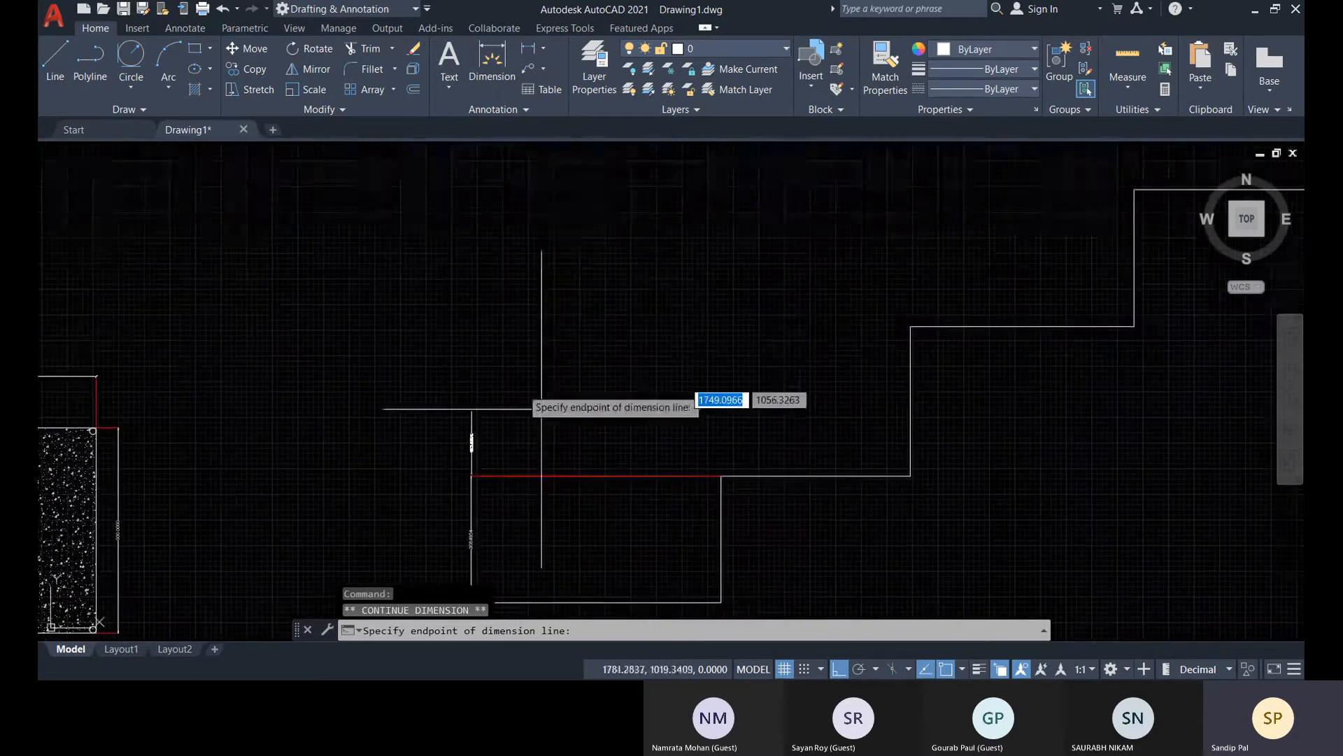
click(911, 326)
Extend the continued dimension chain to the top of the third riser and end the chain there
middle_drag(695, 254, 695, 315)
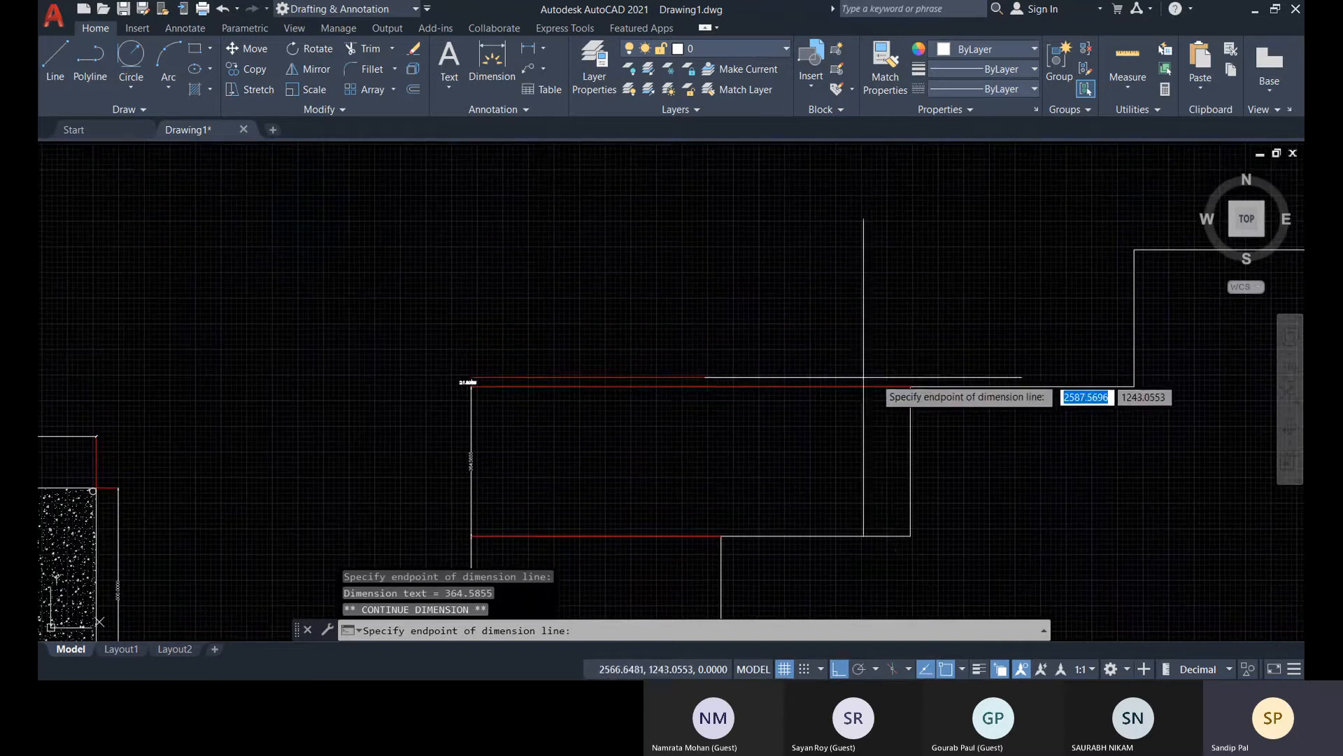
click(1135, 248)
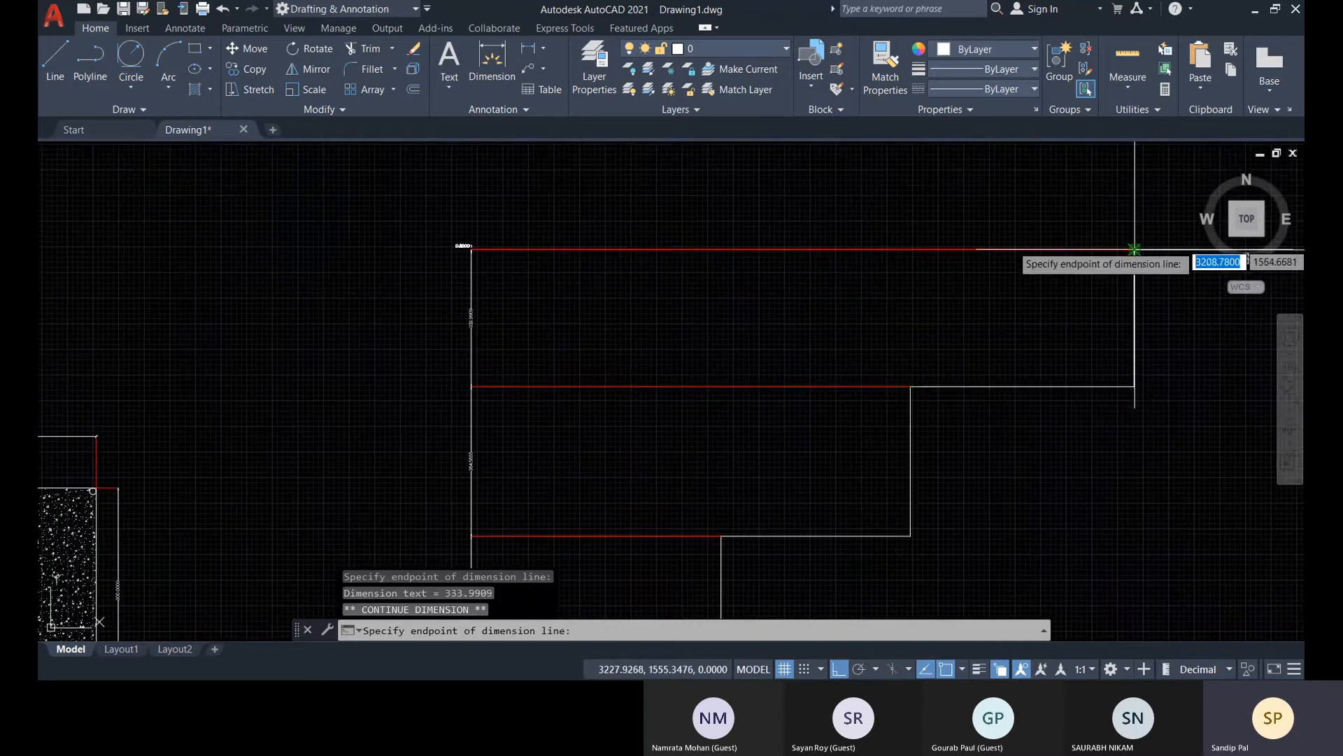
middle_drag(623, 207, 486, 349)
key(Escape)
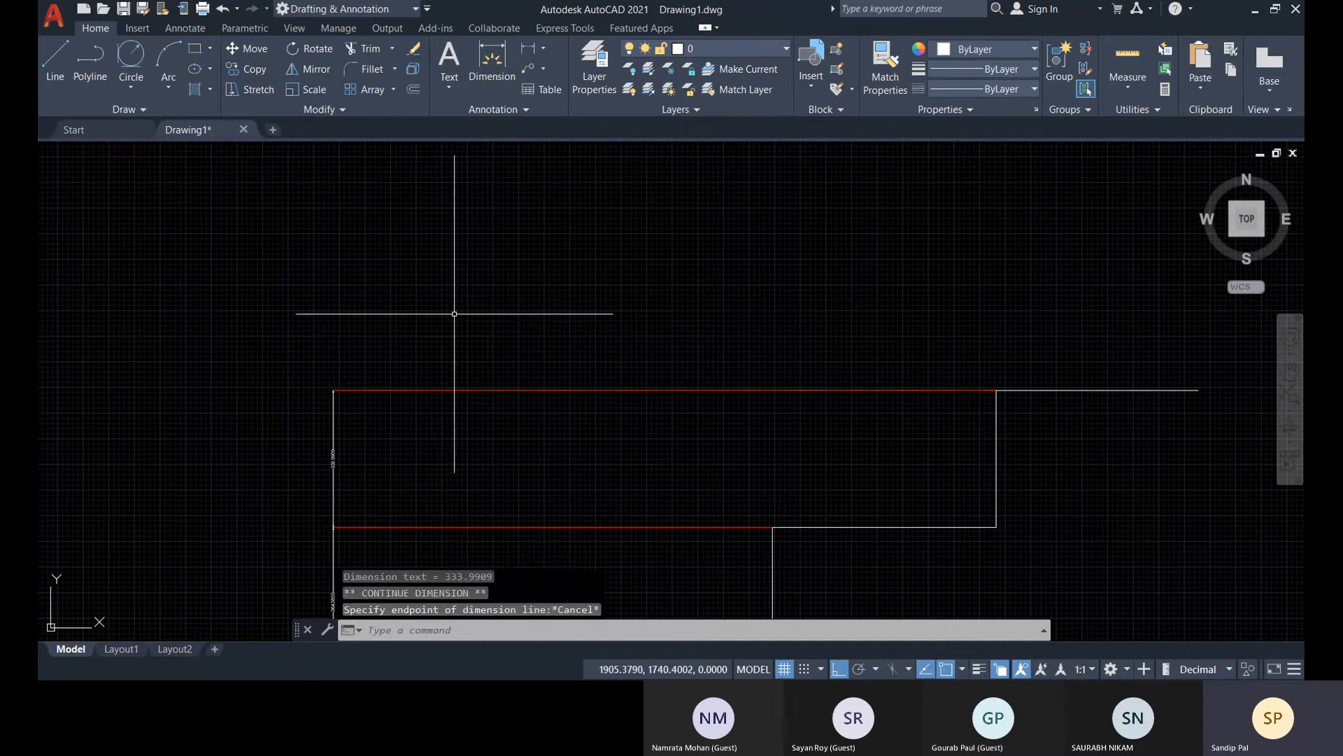
scroll(476, 314, down, 7)
scroll(597, 390, up, 5)
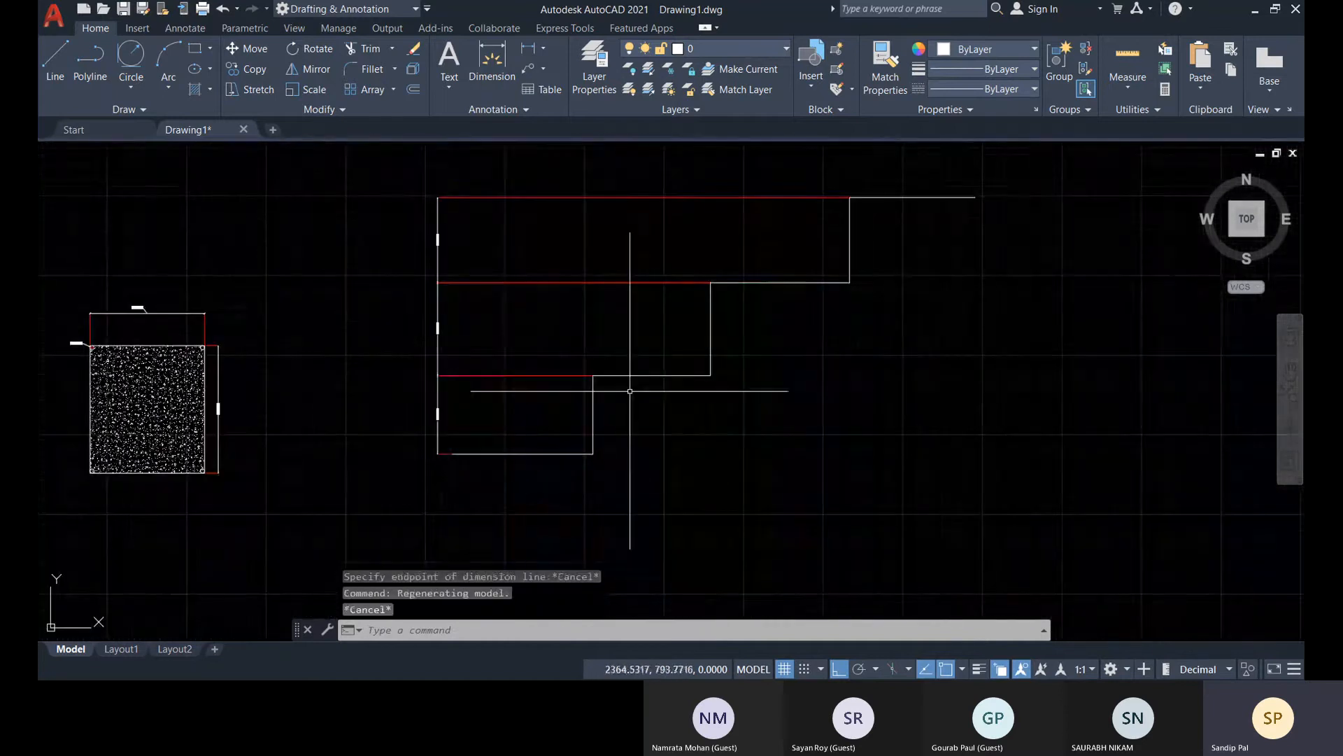
scroll(455, 459, up, 4)
middle_drag(439, 467, 407, 481)
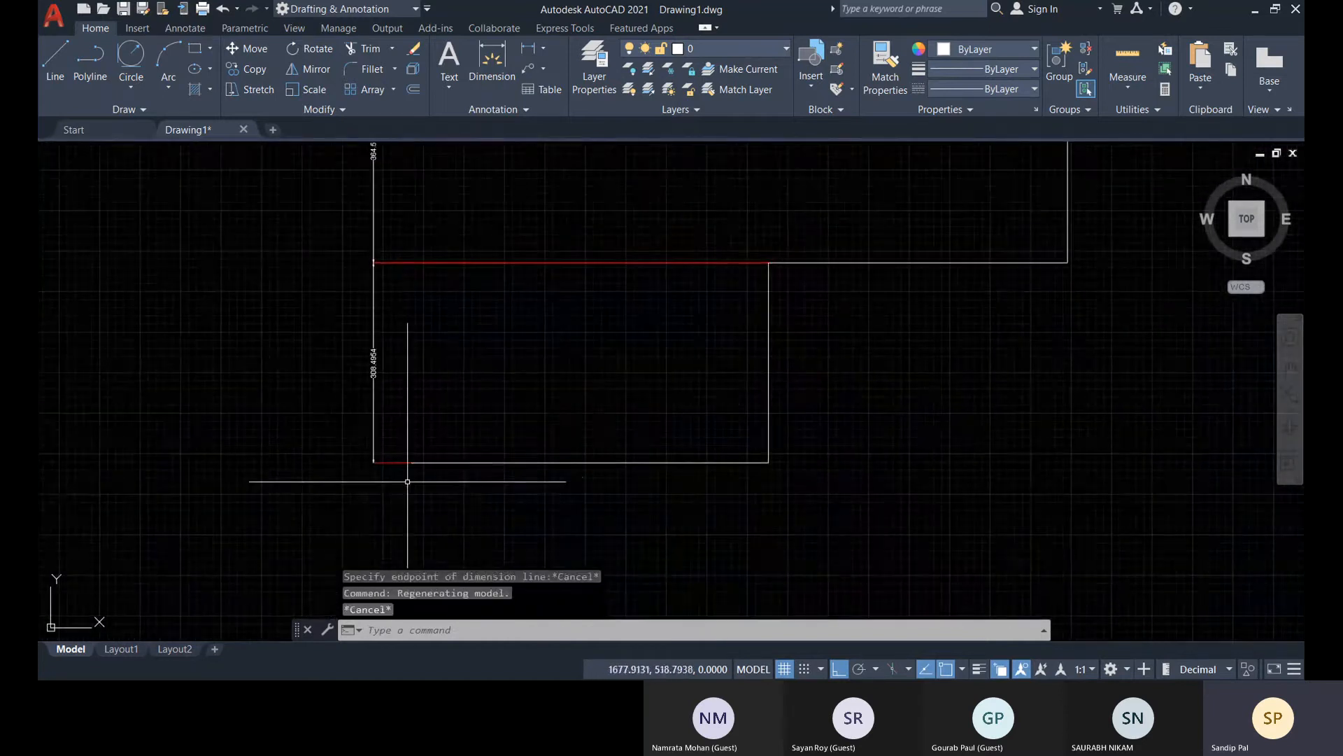
scroll(393, 465, up, 4)
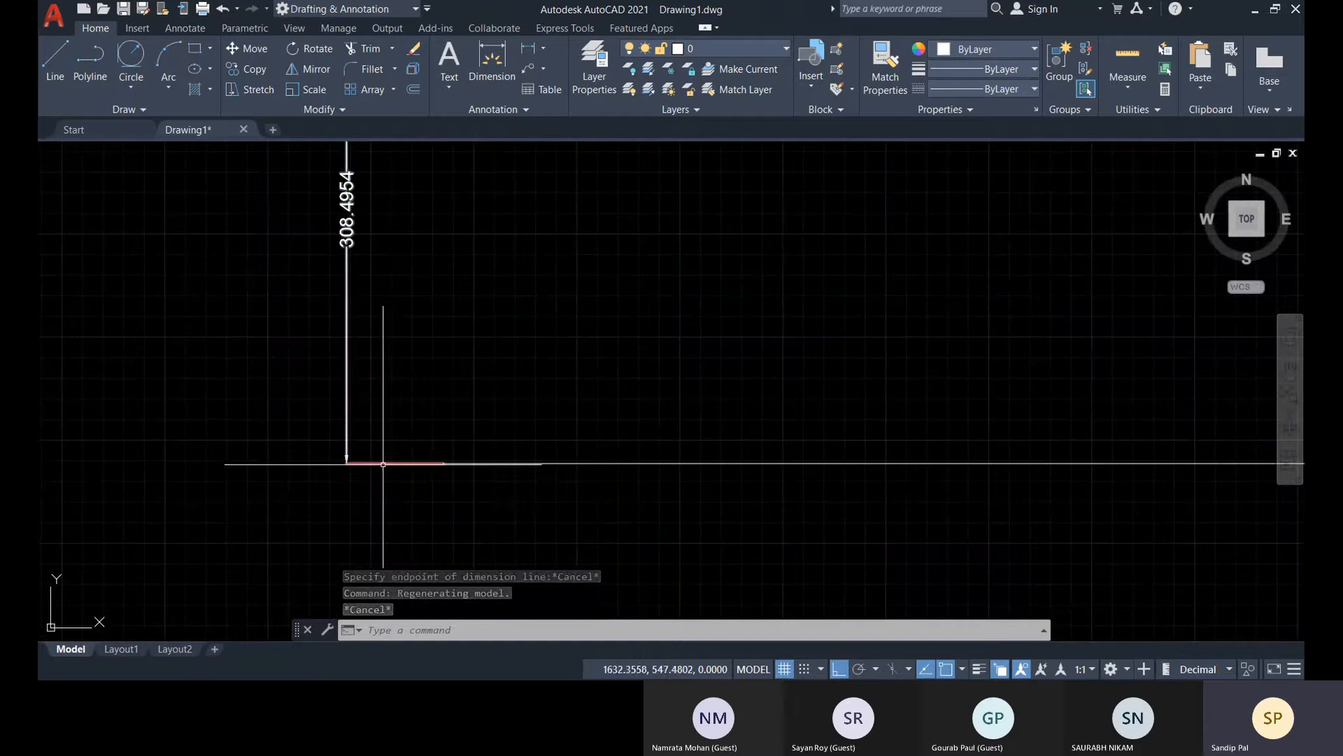
click(349, 463)
mouse_move(347, 463)
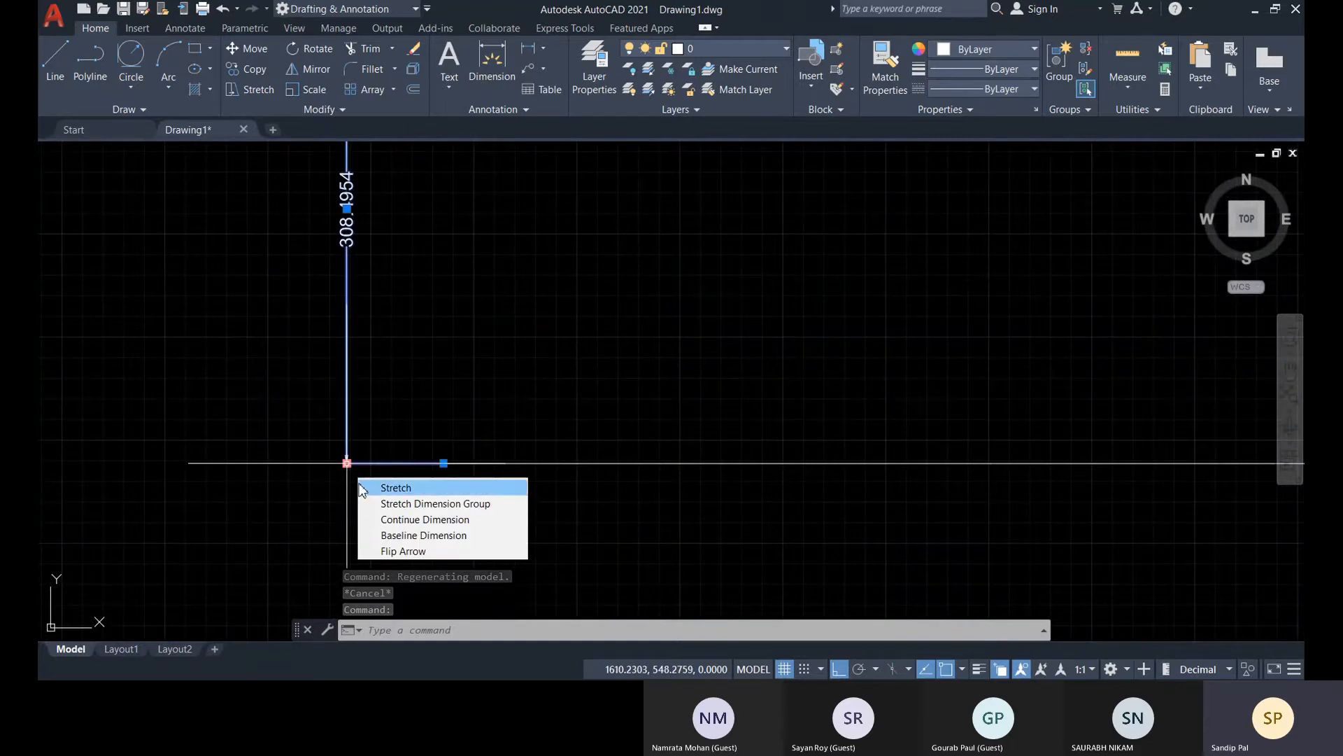
click(384, 536)
scroll(504, 450, down, 3)
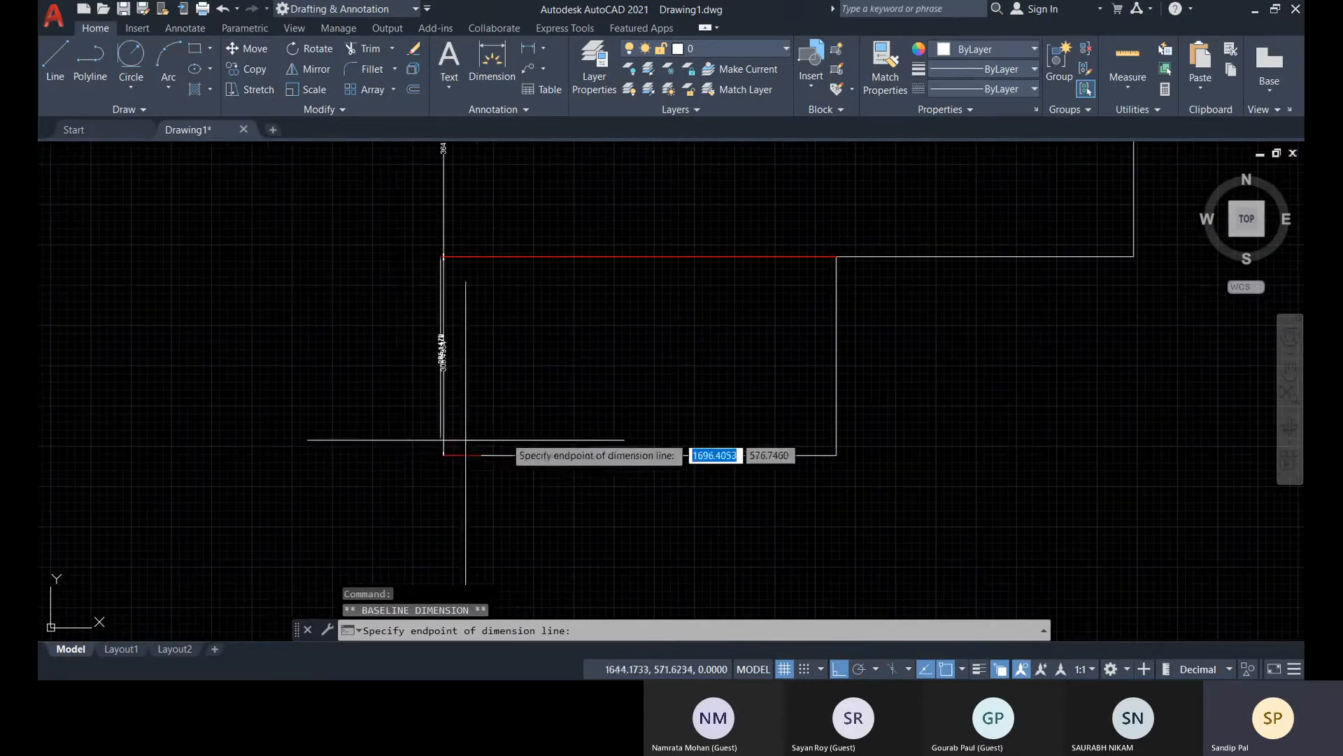
scroll(462, 444, up, 2)
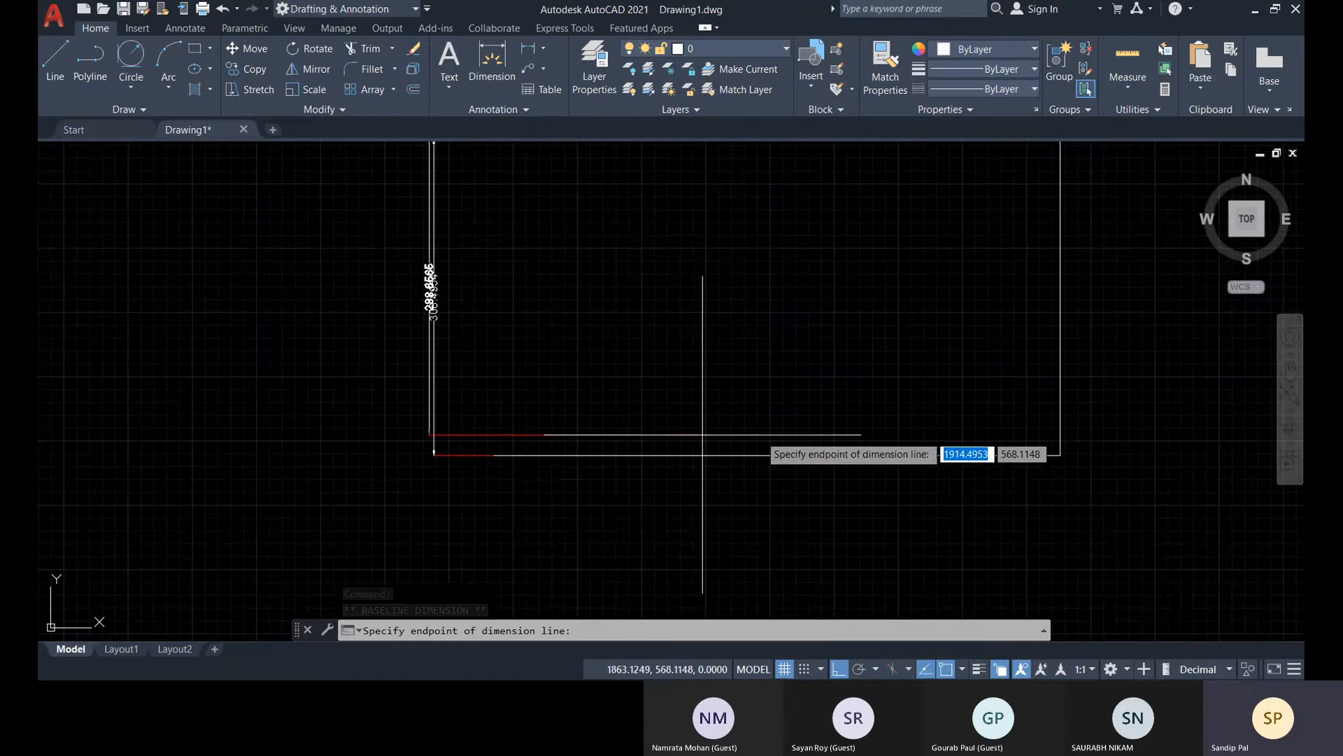
scroll(895, 415, down, 6)
middle_drag(930, 414, 550, 475)
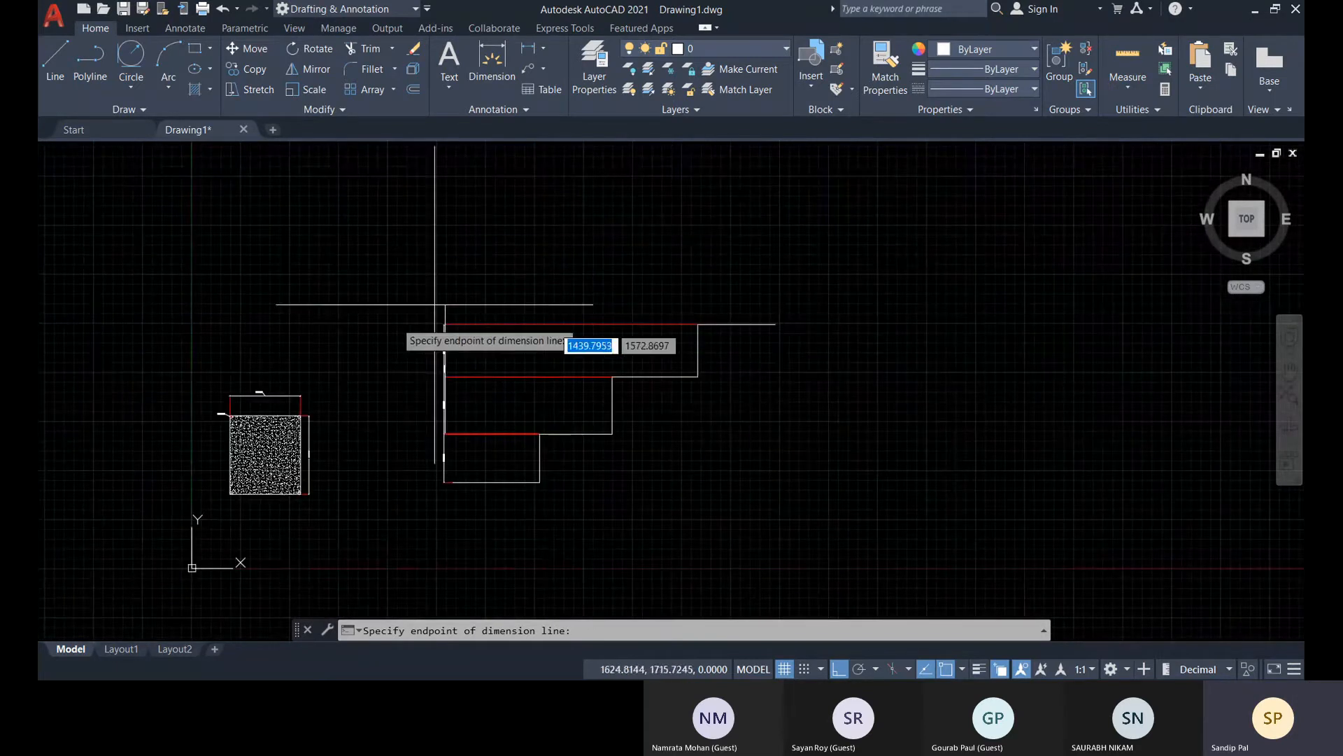
key(Escape)
key(Escape)
scroll(454, 484, up, 4)
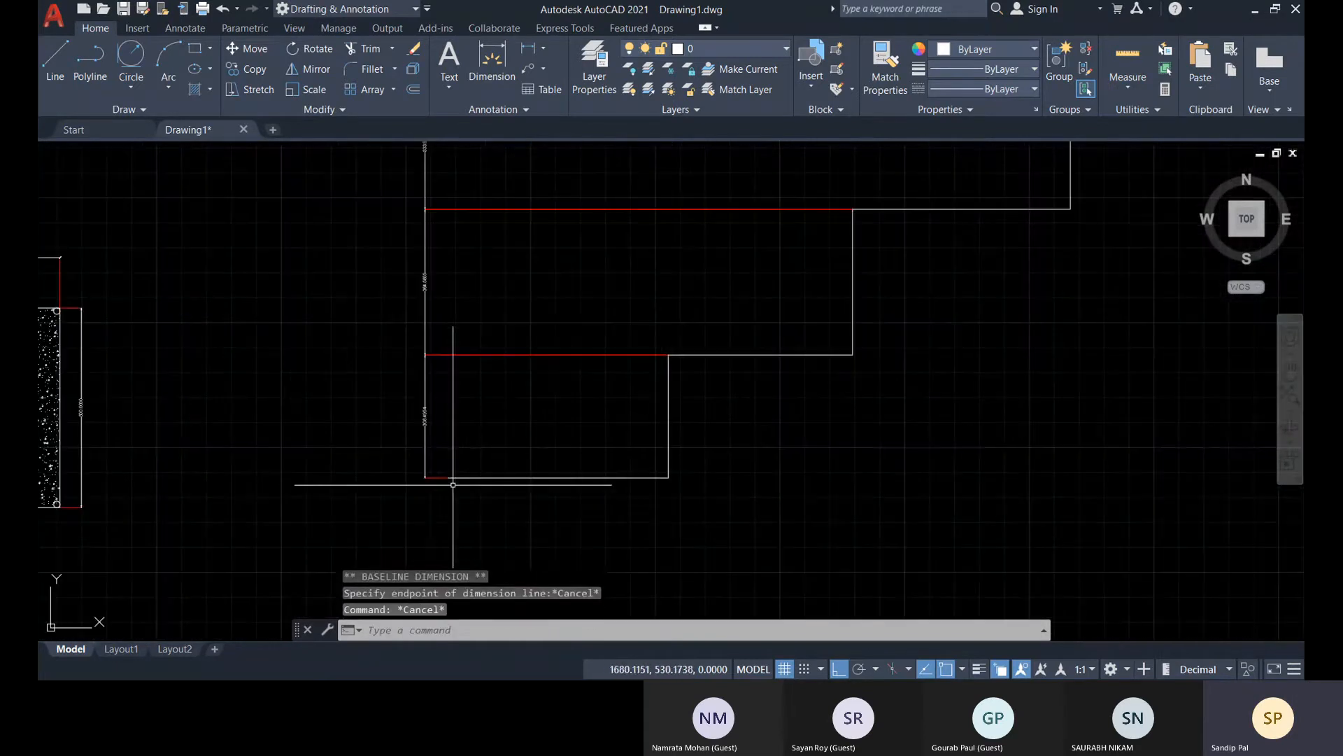
click(425, 477)
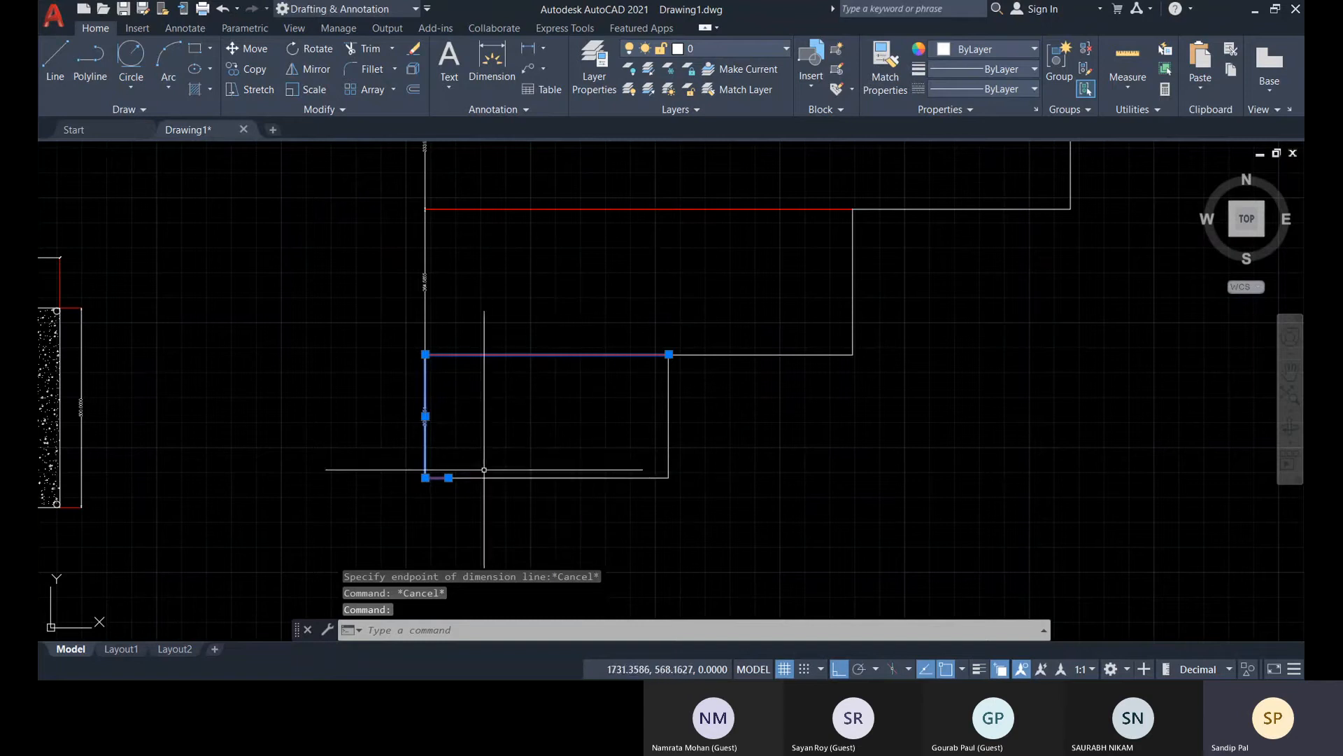
key(Escape)
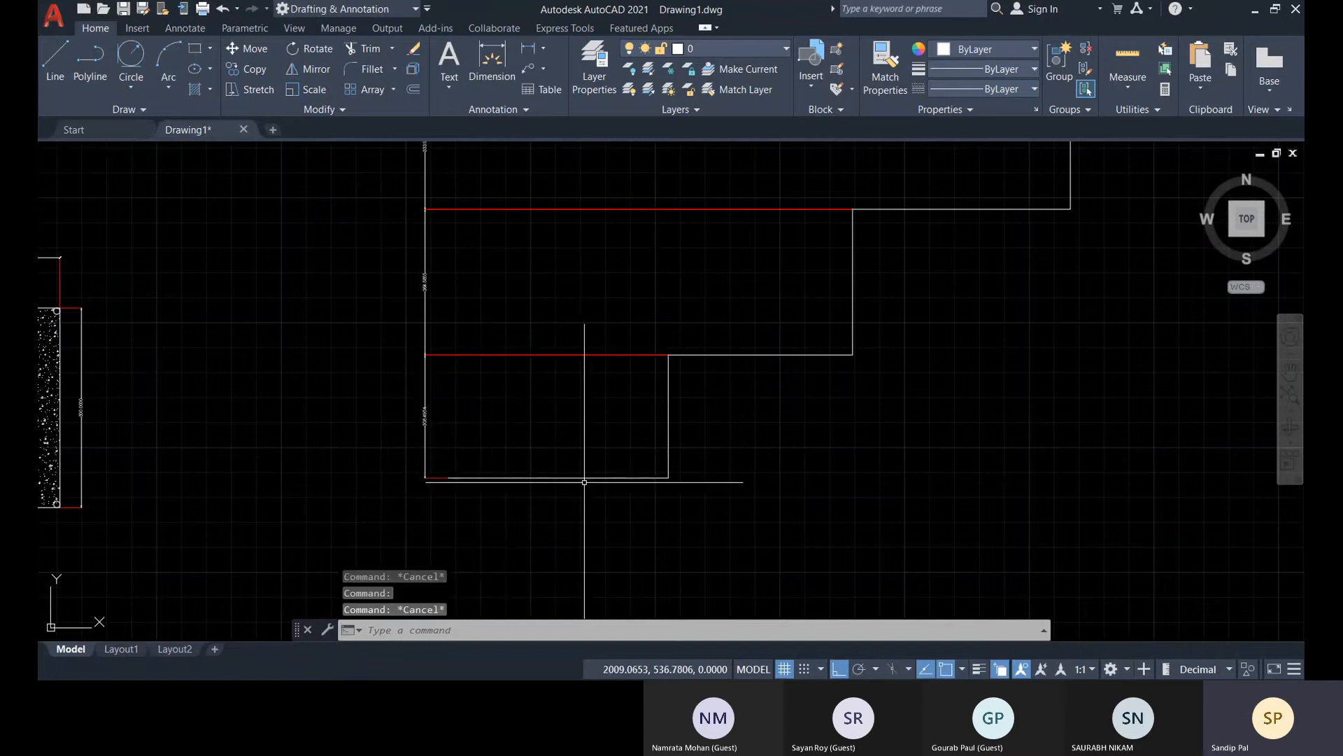
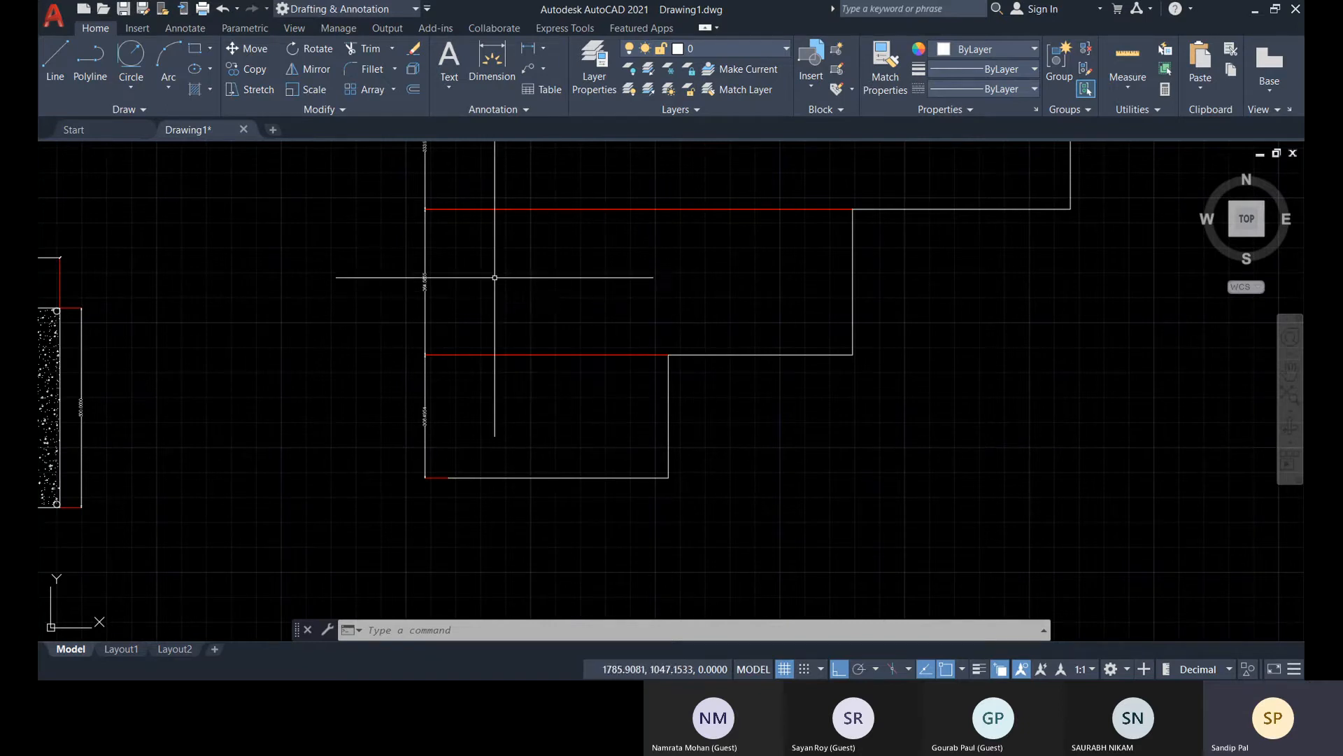
Add a second vertical linear dimension for the lowest riser, placing its line just beyond the free end of the top tread
middle_drag(494, 278, 455, 366)
middle_drag(510, 317, 489, 366)
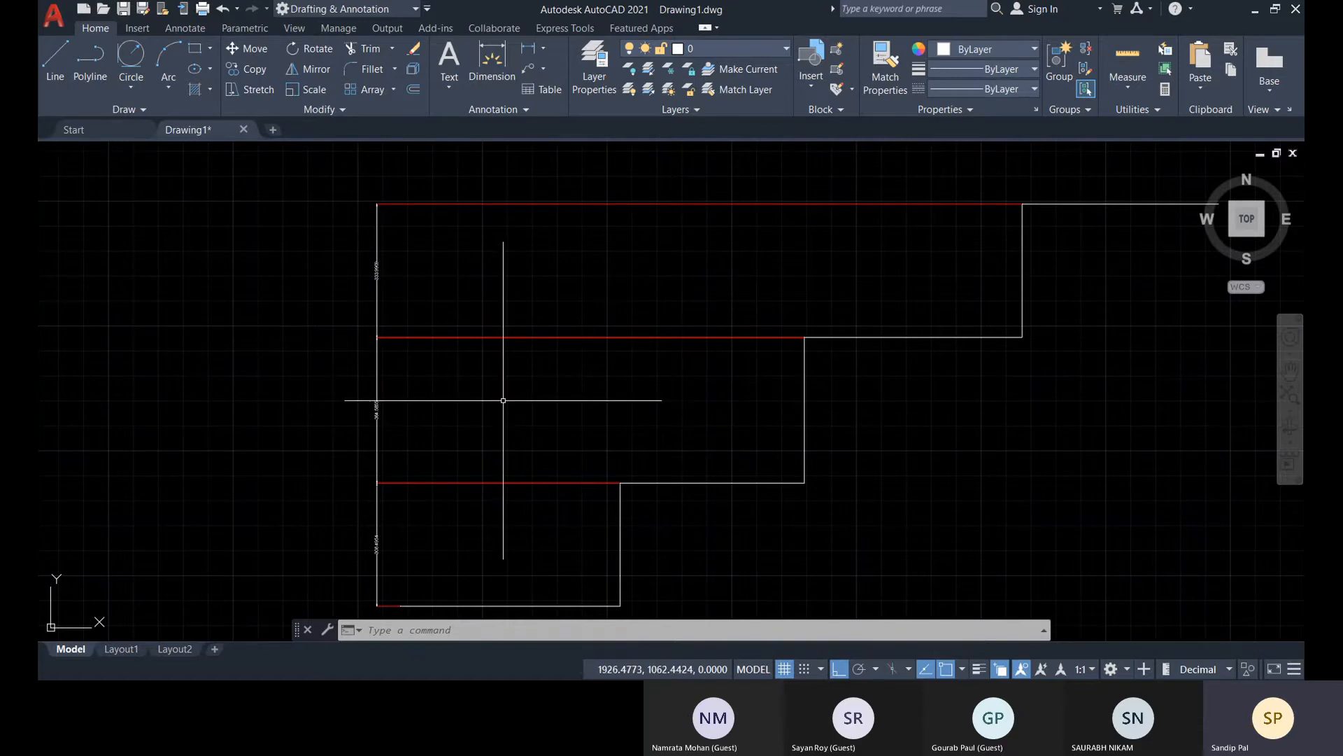
mouse_move(385, 438)
middle_down()
mouse_move(410, 409)
mouse_move(403, 364)
middle_up()
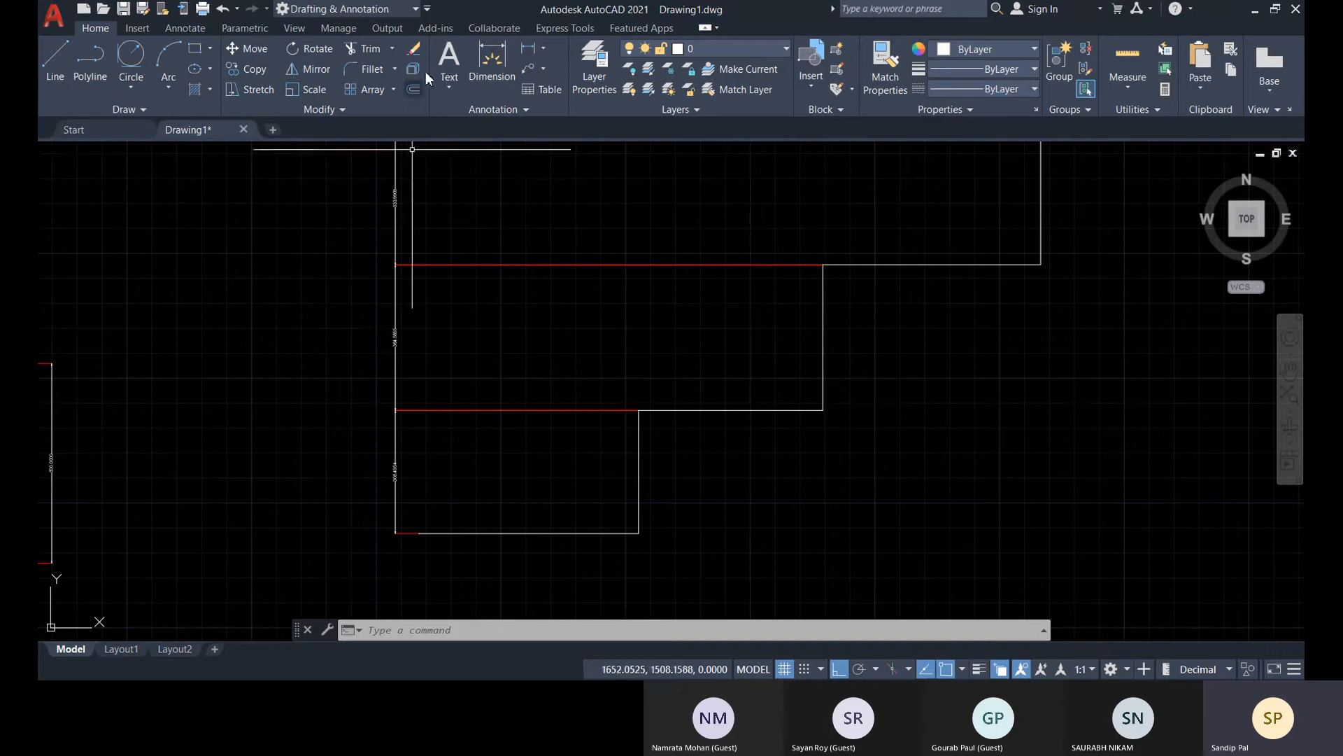
mouse_move(548, 442)
middle_down()
mouse_move(493, 431)
mouse_move(400, 461)
middle_up()
scroll(493, 431, down, 2)
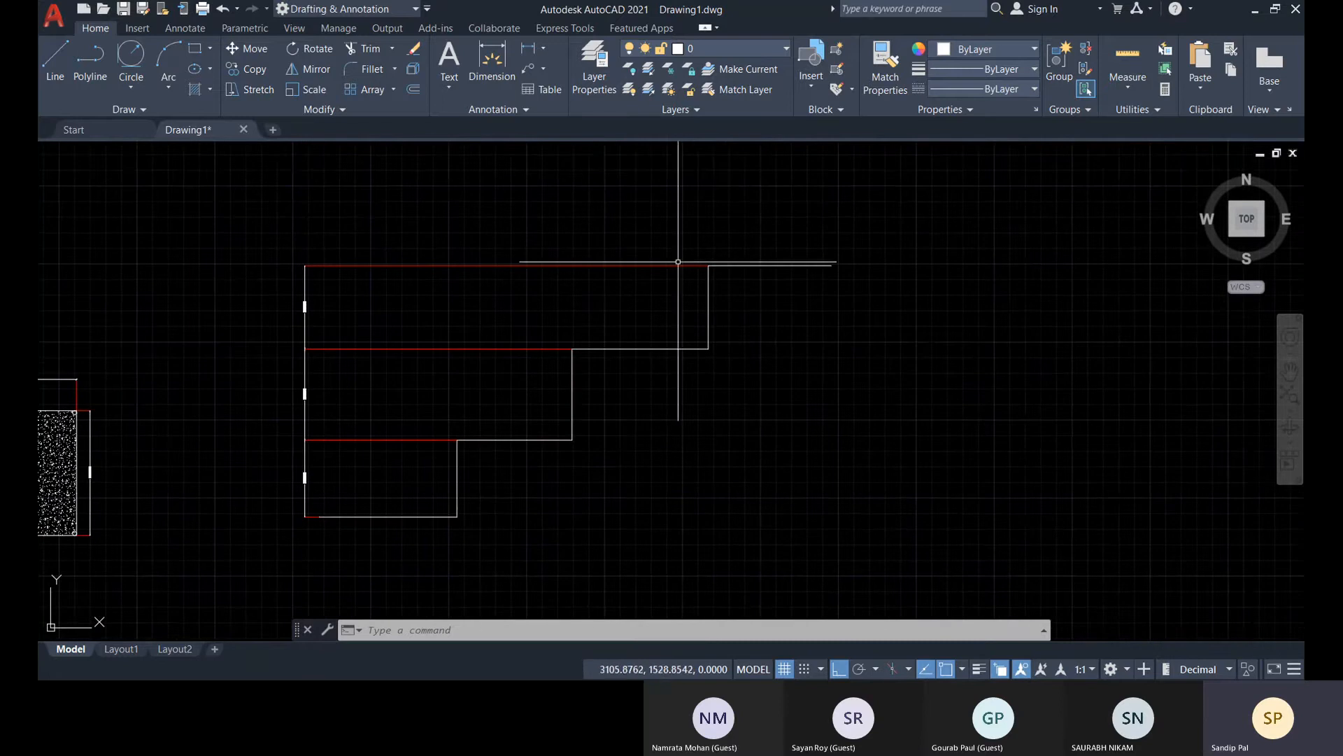
click(535, 53)
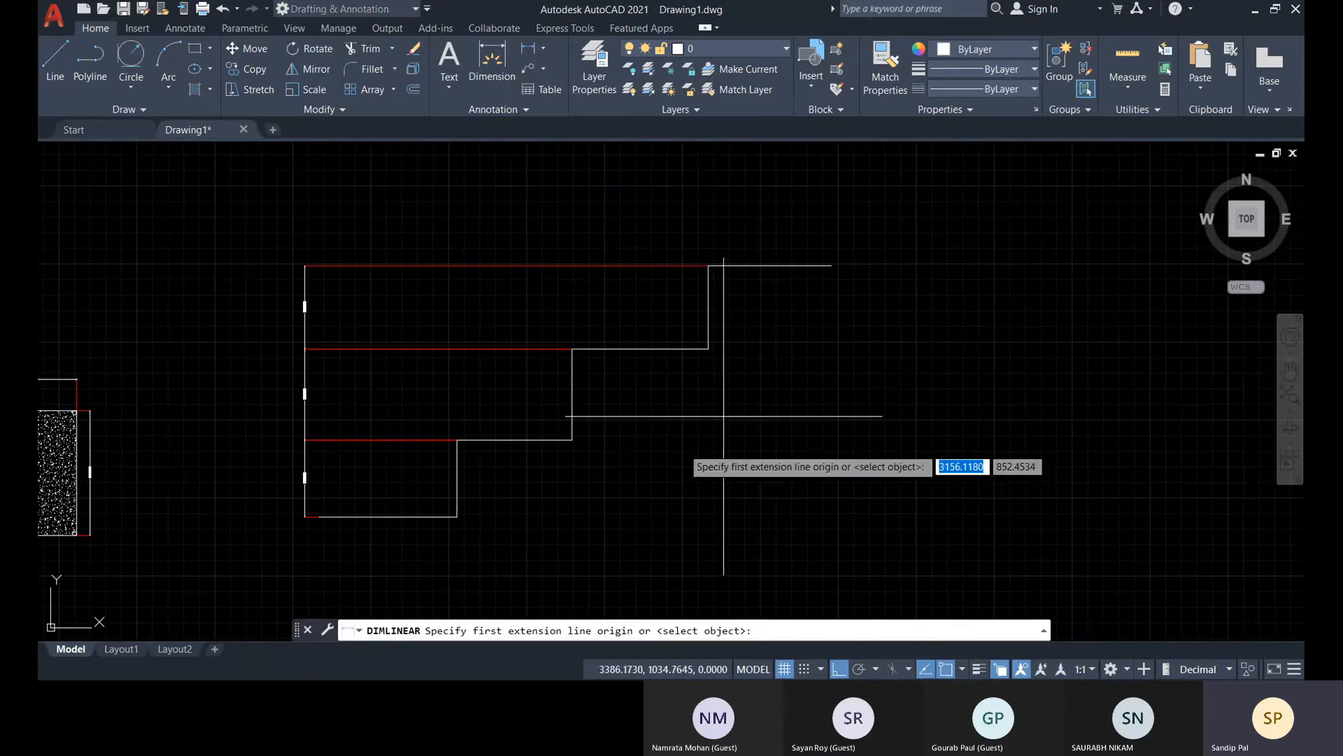
click(457, 516)
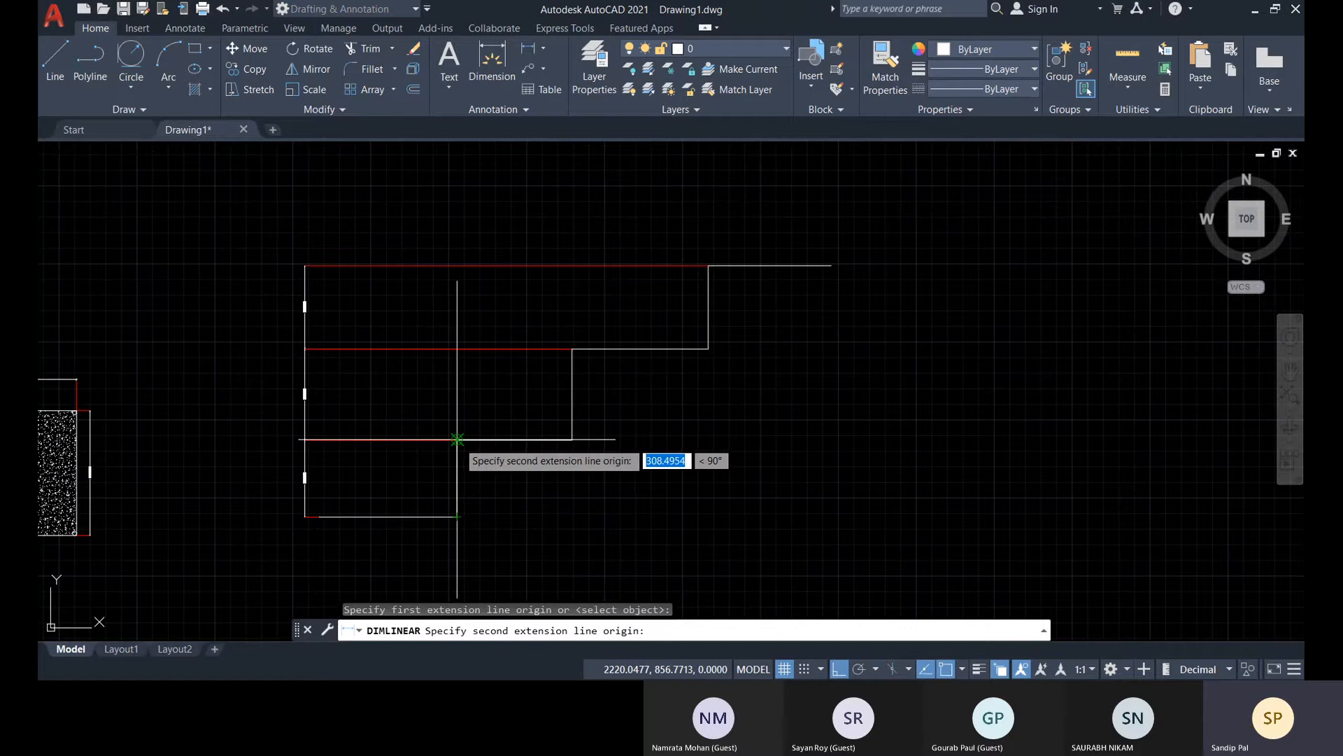
click(457, 439)
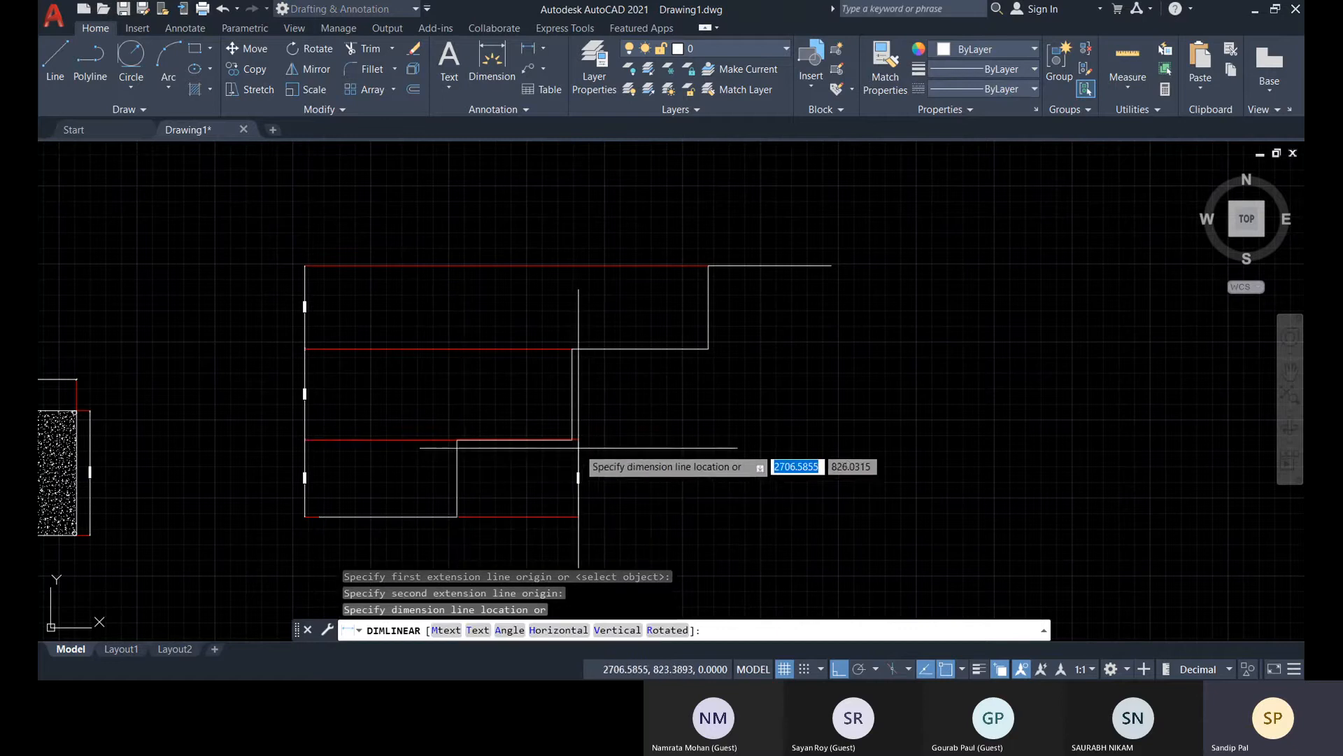
click(829, 457)
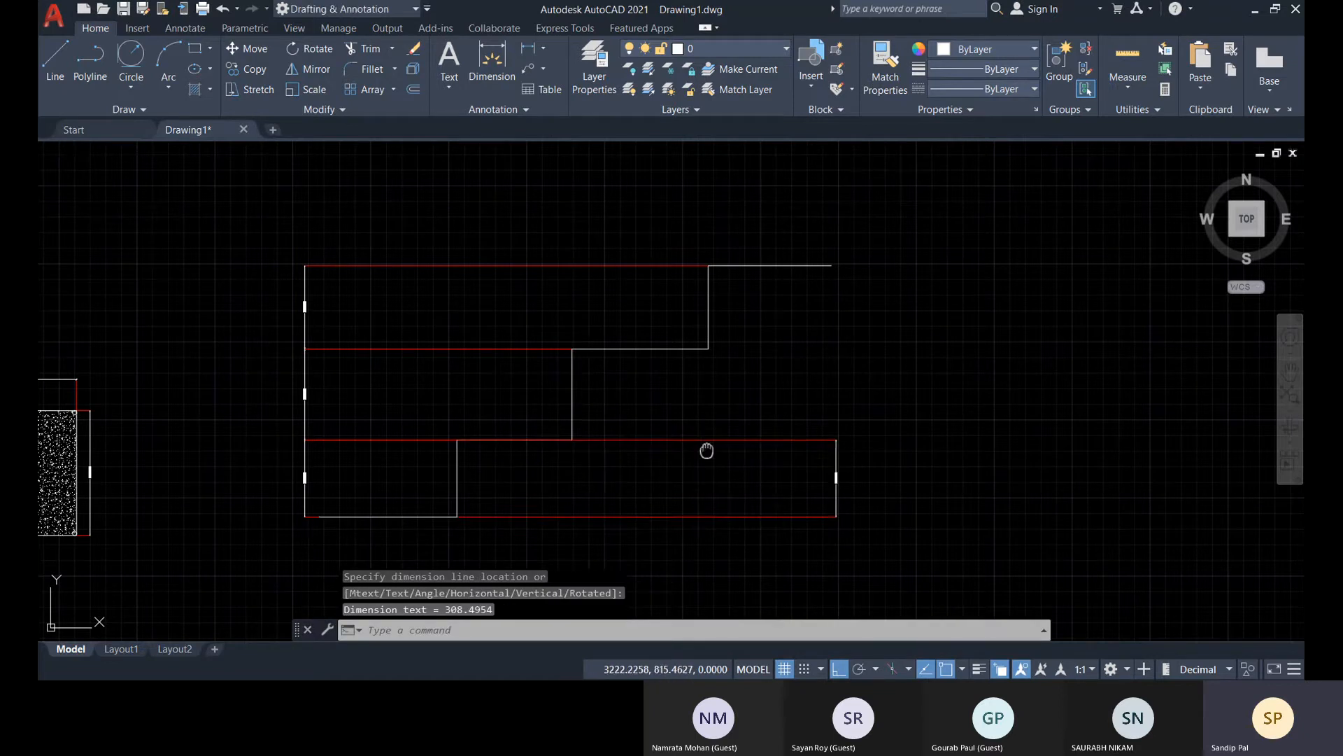
middle_drag(706, 451, 702, 442)
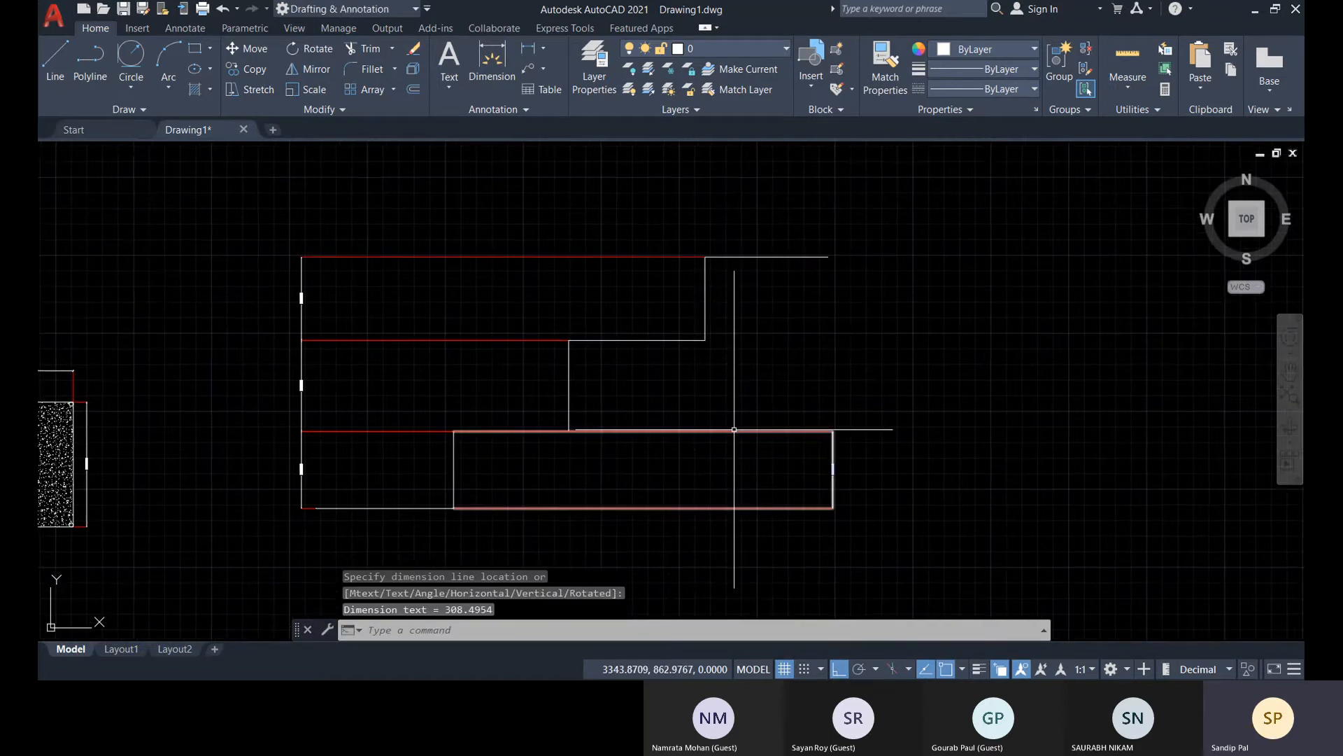
text(d)
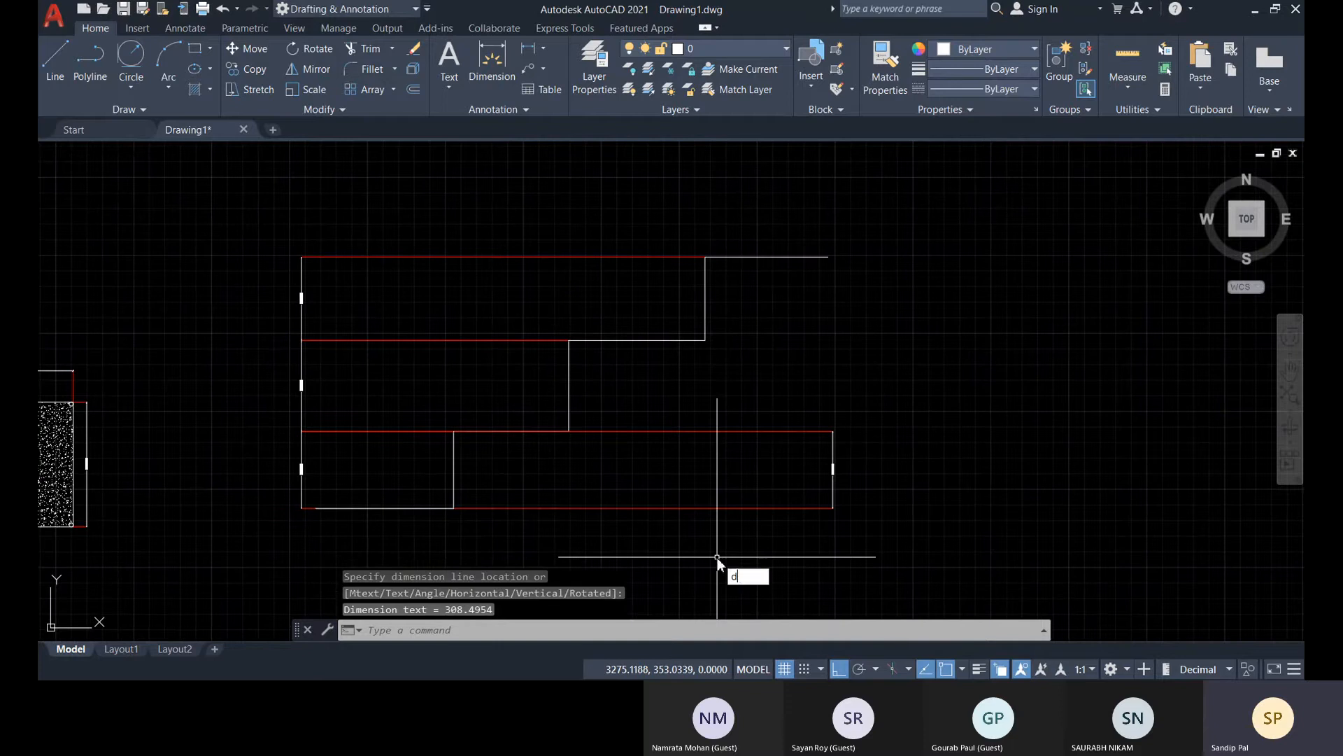
text(IMbase)
key(Escape)
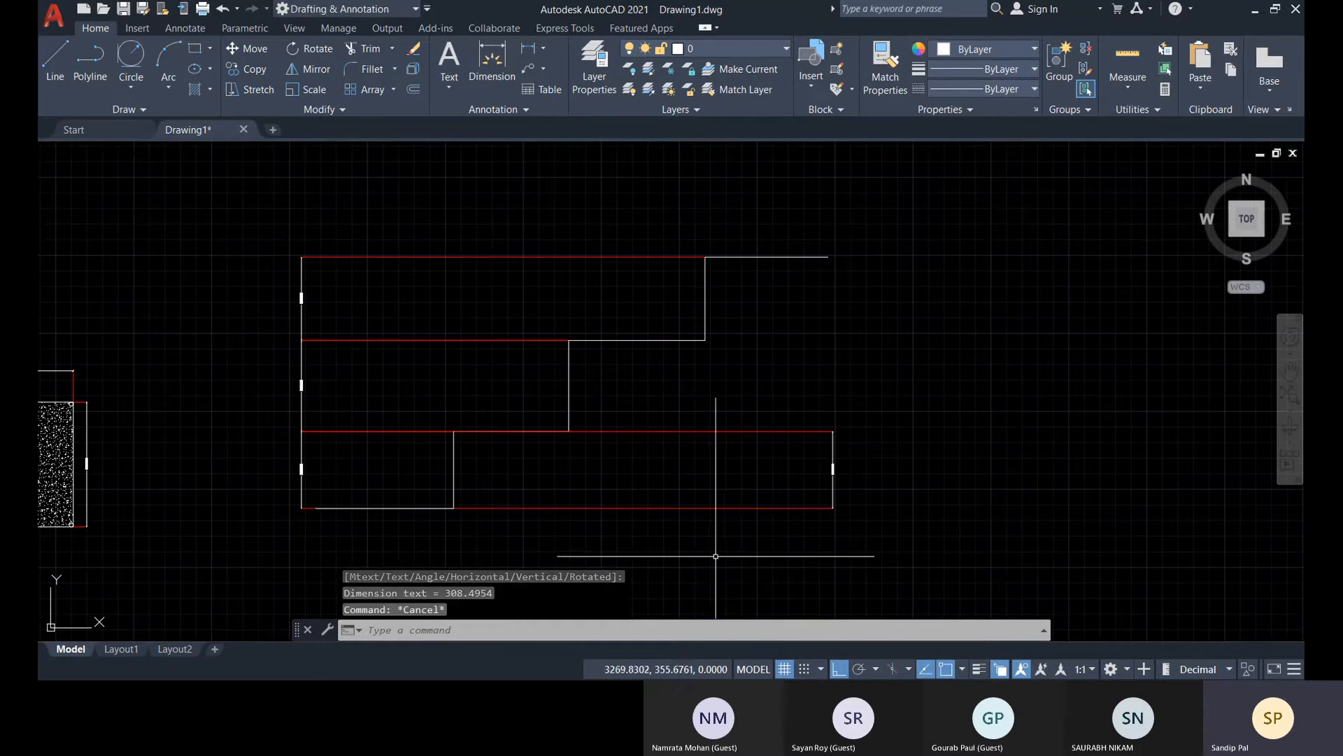
click(778, 509)
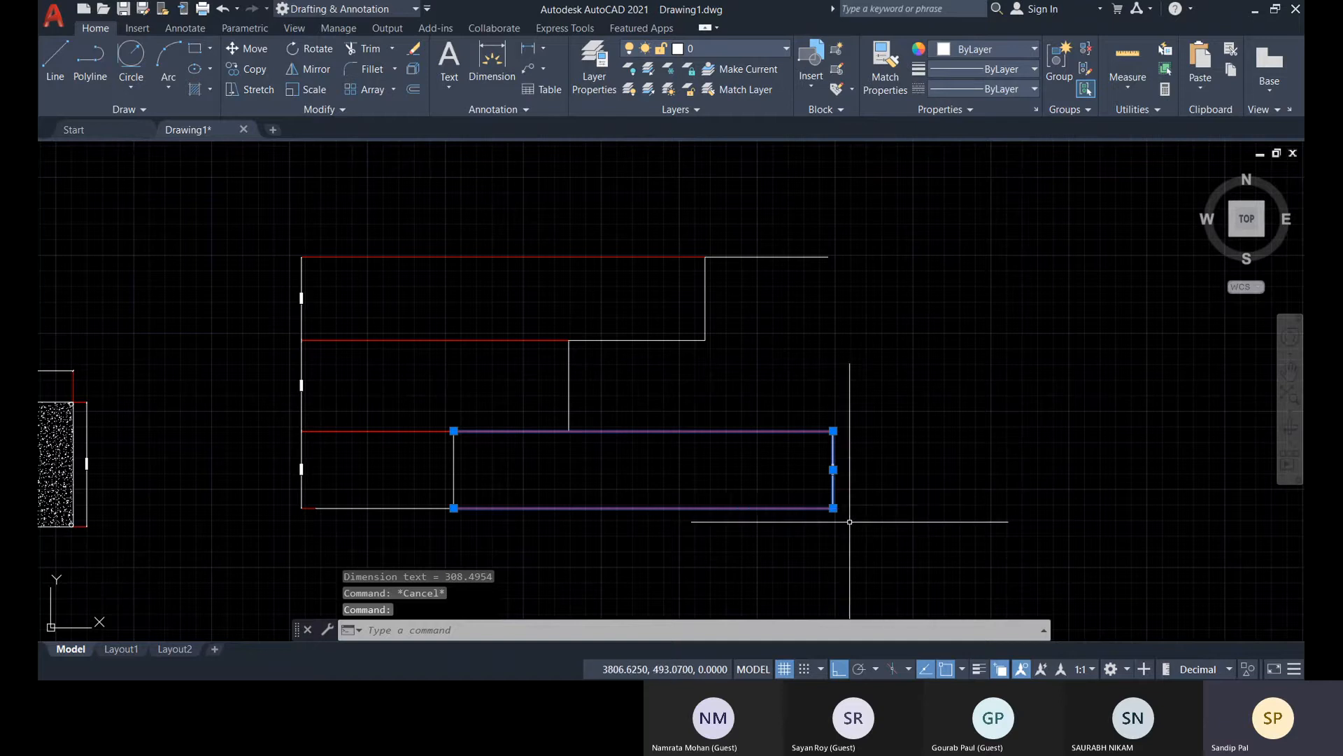
mouse_move(834, 509)
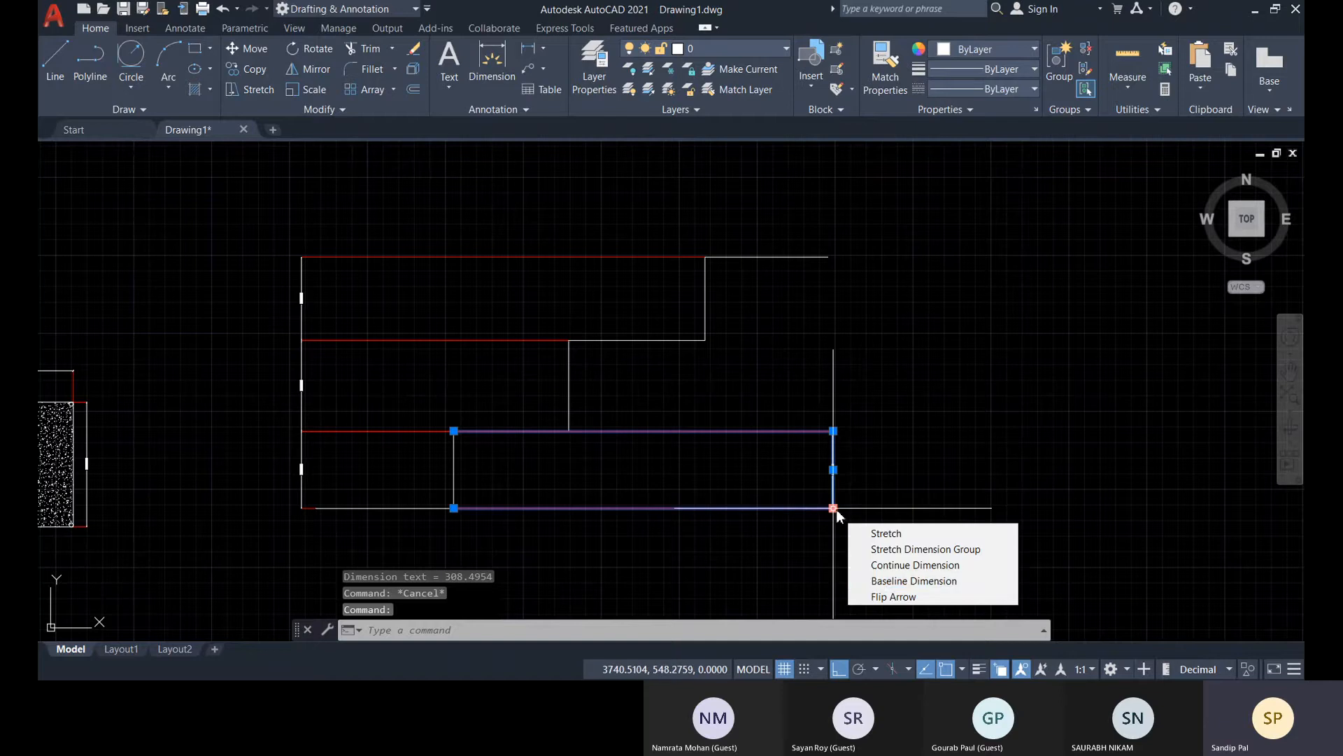
click(875, 581)
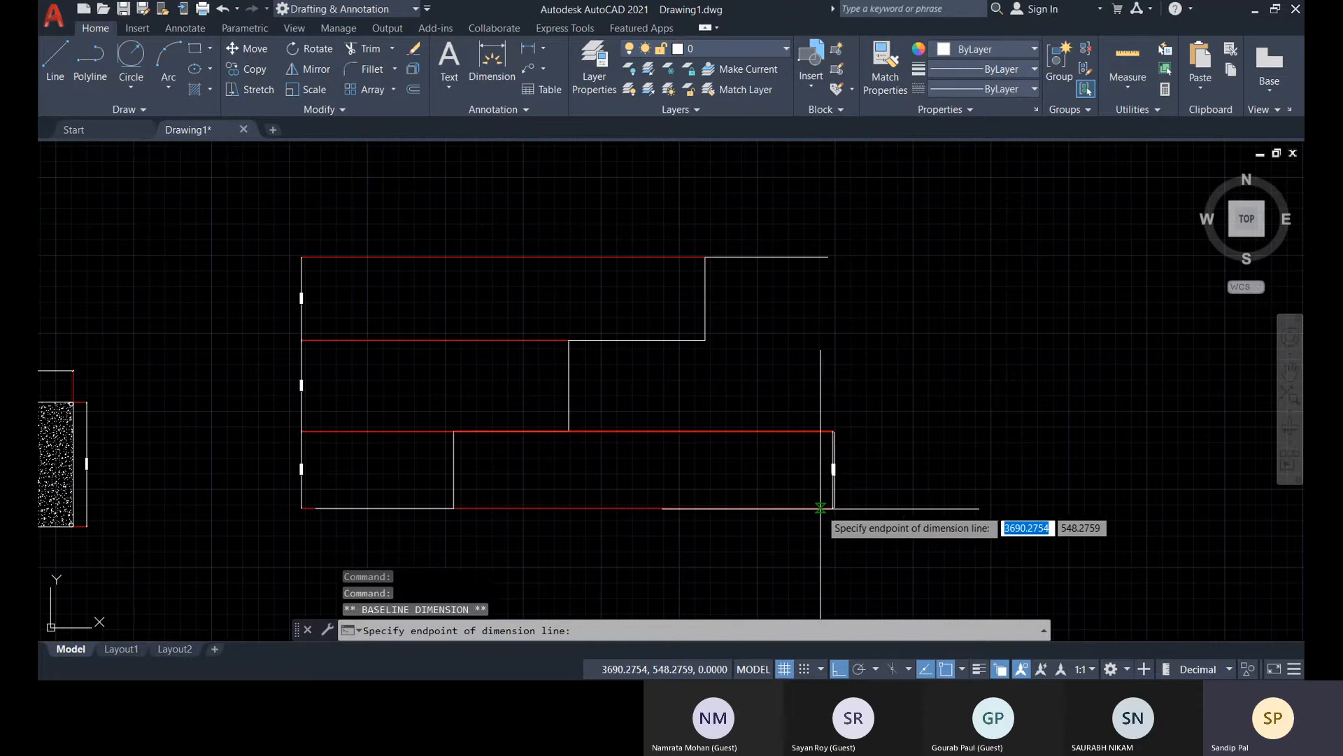
scroll(832, 507, up, 5)
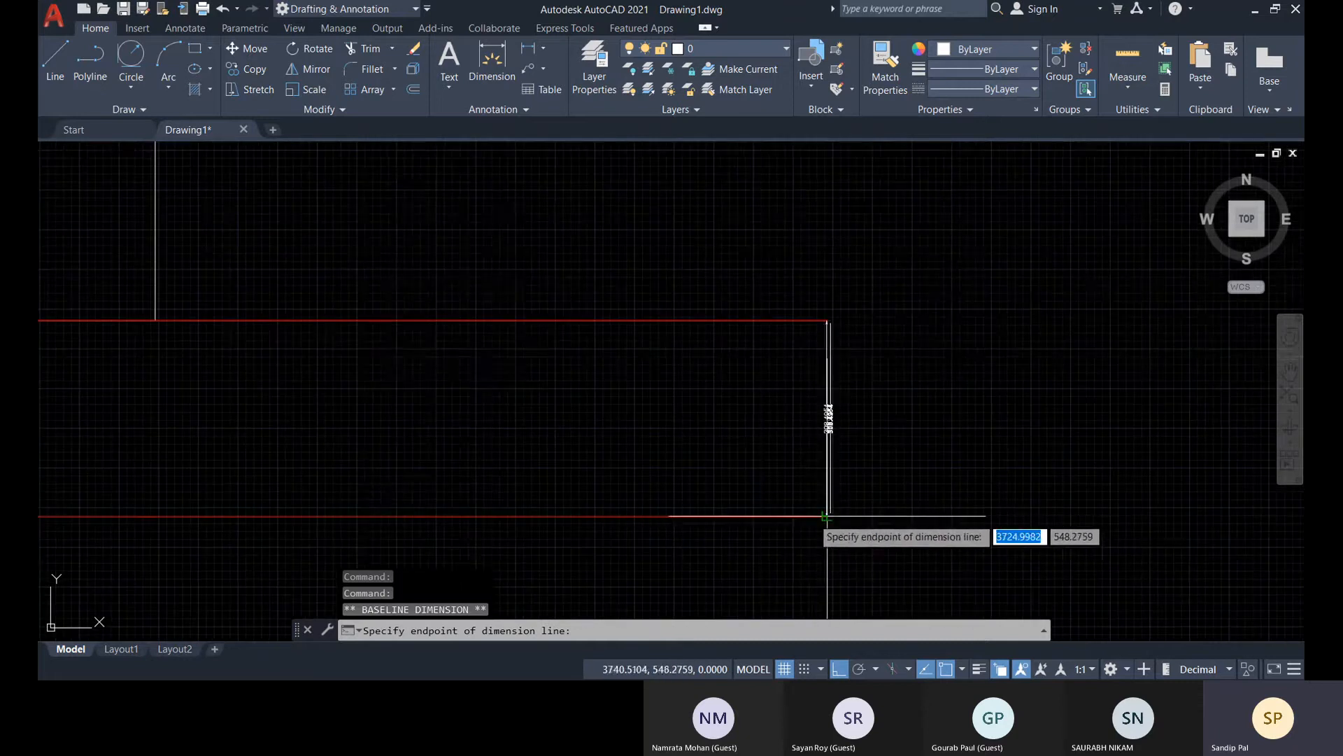
scroll(687, 210, down, 4)
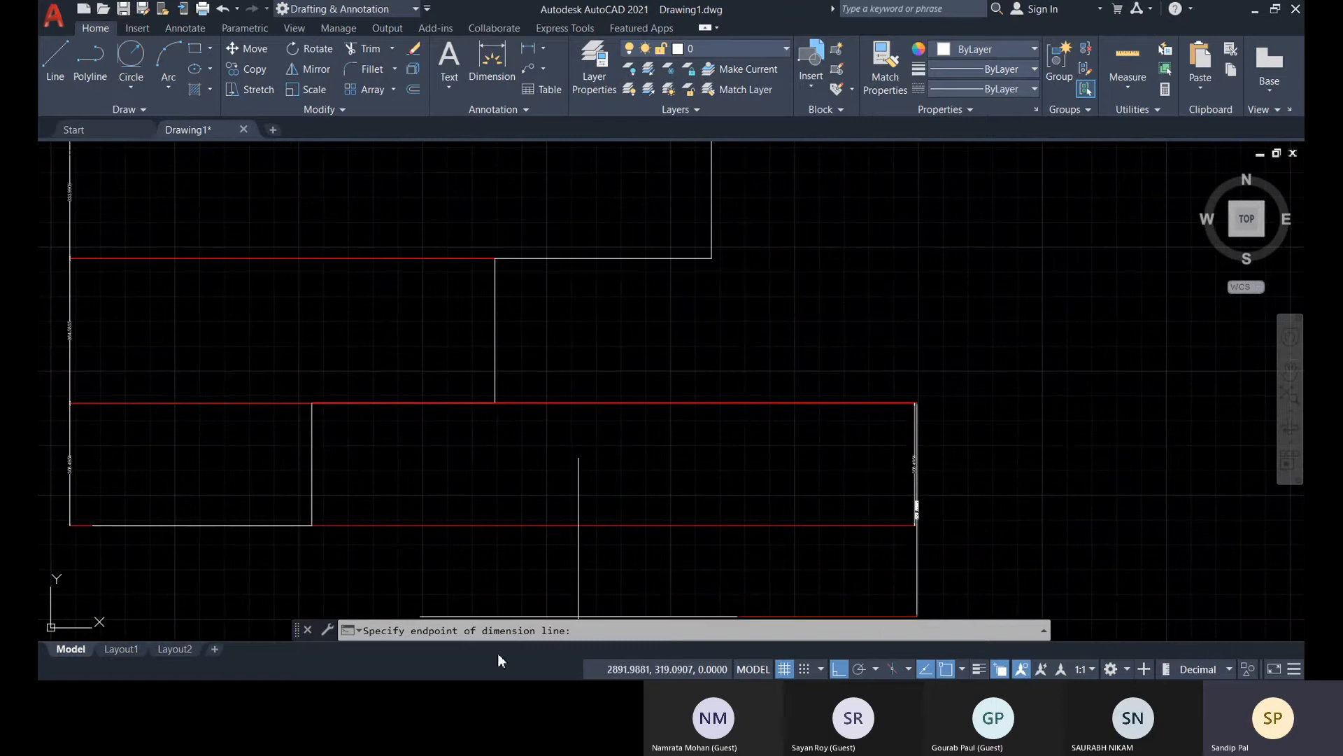
key(Escape)
key(Escape)
key(Escape)
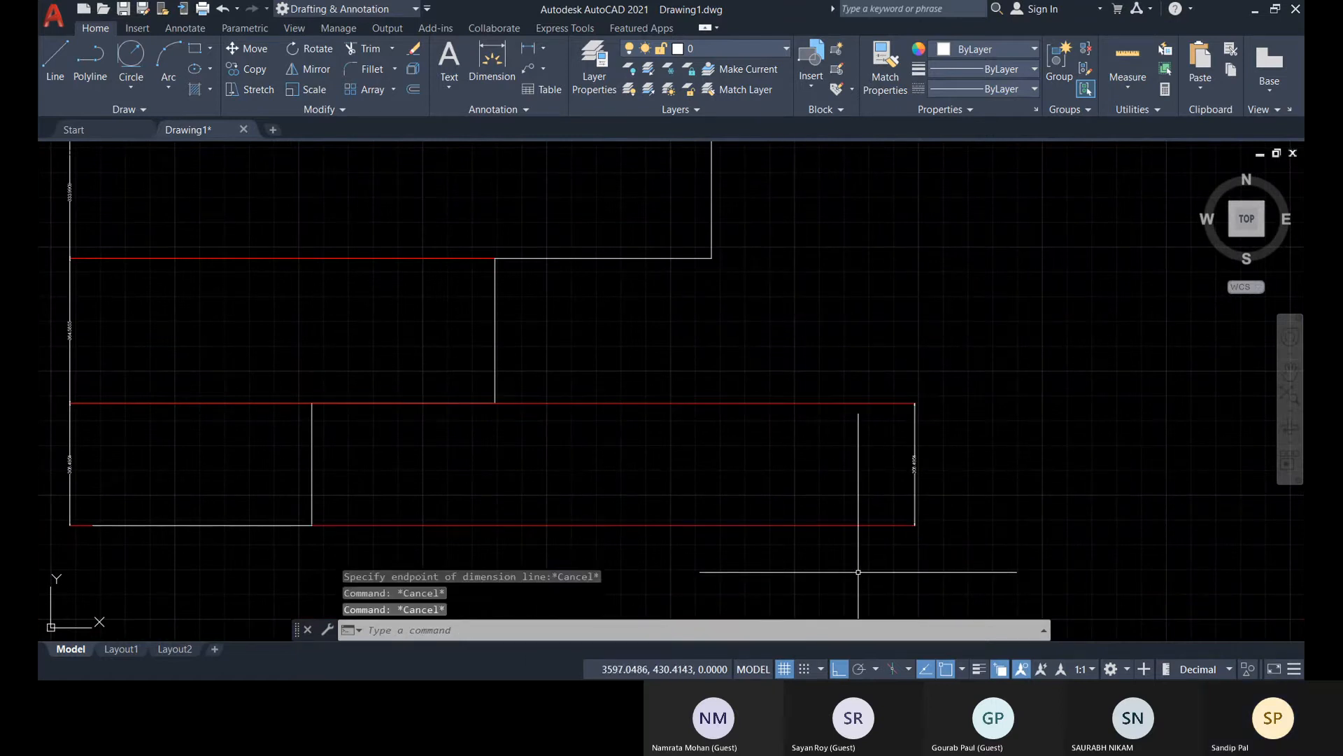
Start a baseline dimension series (DIMBASE) and select the new lowest-riser dimension near its lower end as the base
text(dimb)
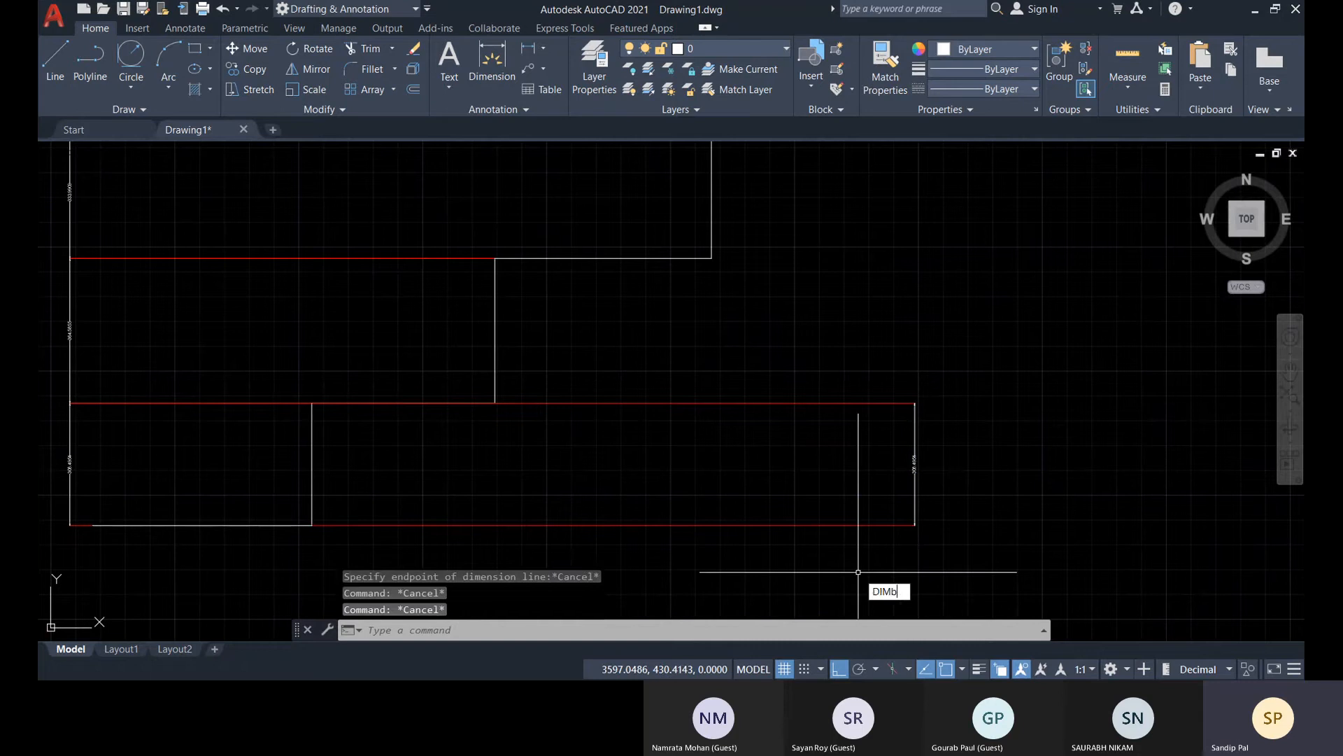
text(ase)
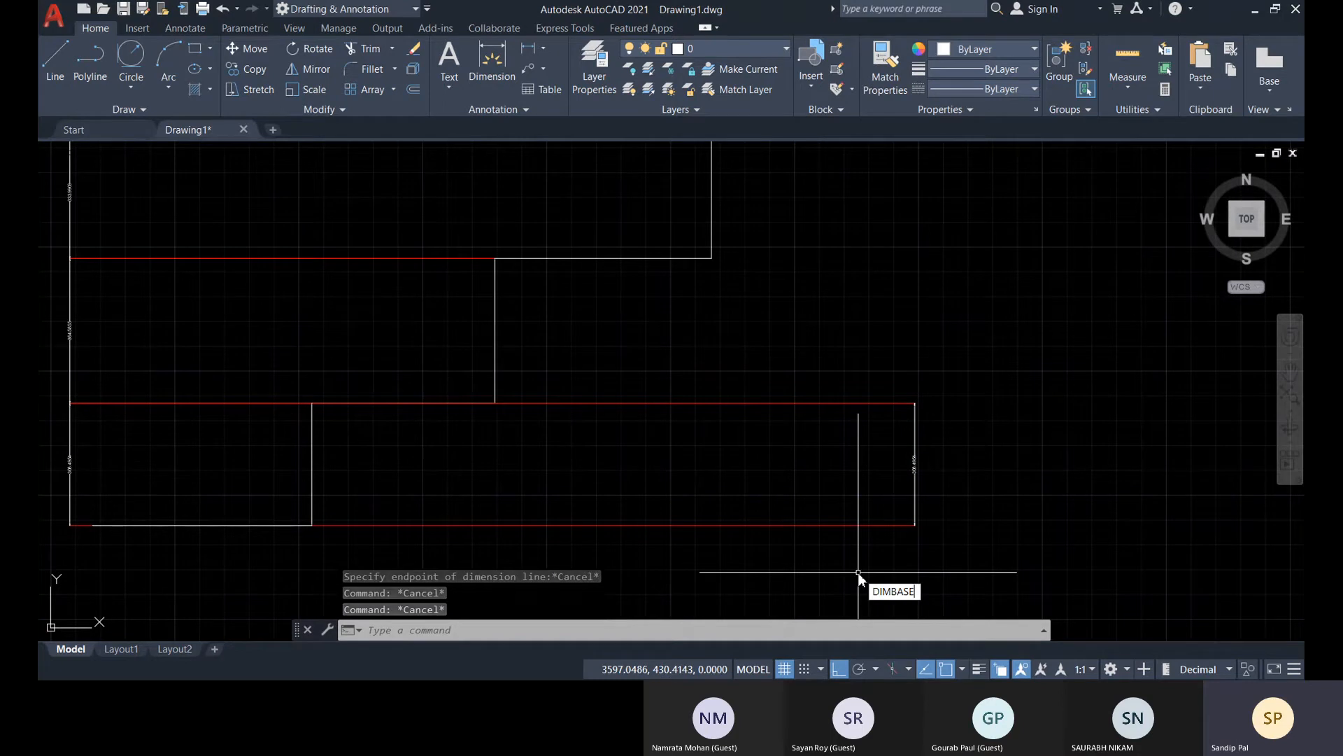
key(Return)
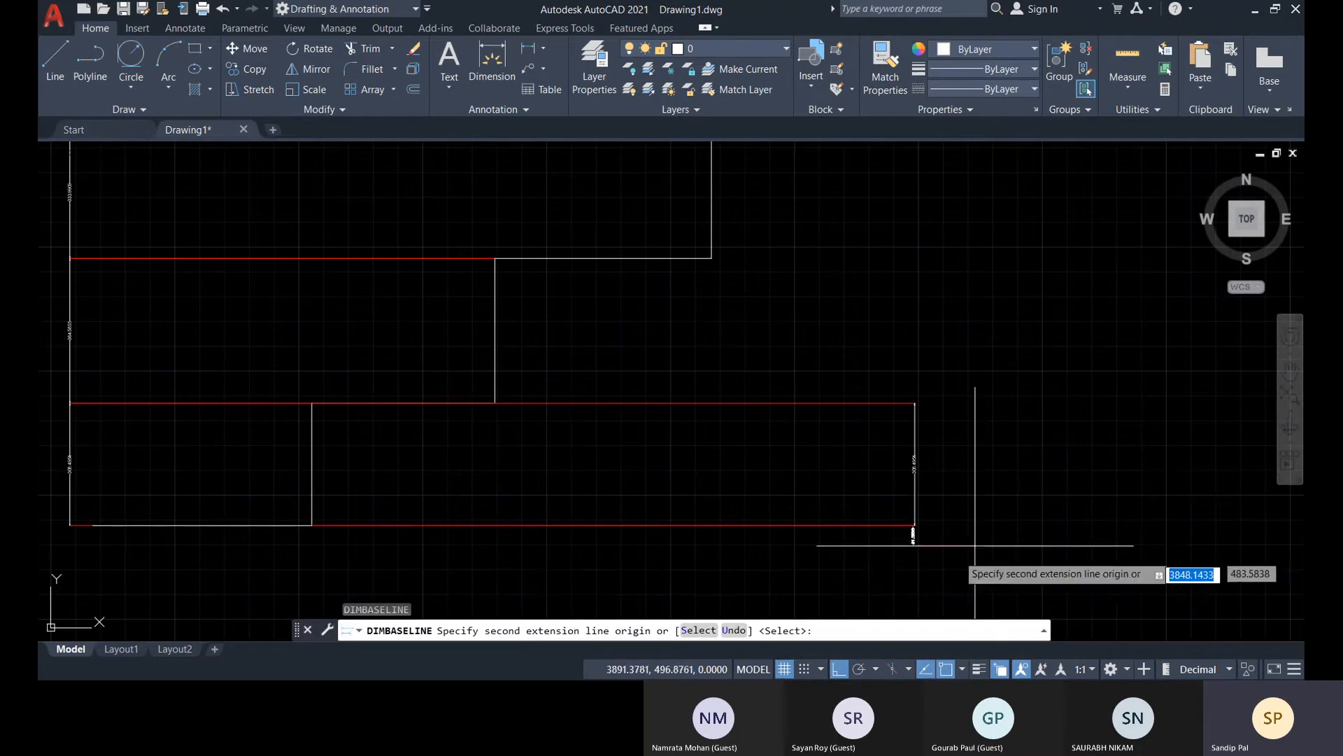
scroll(924, 545, up, 4)
scroll(940, 500, up, 3)
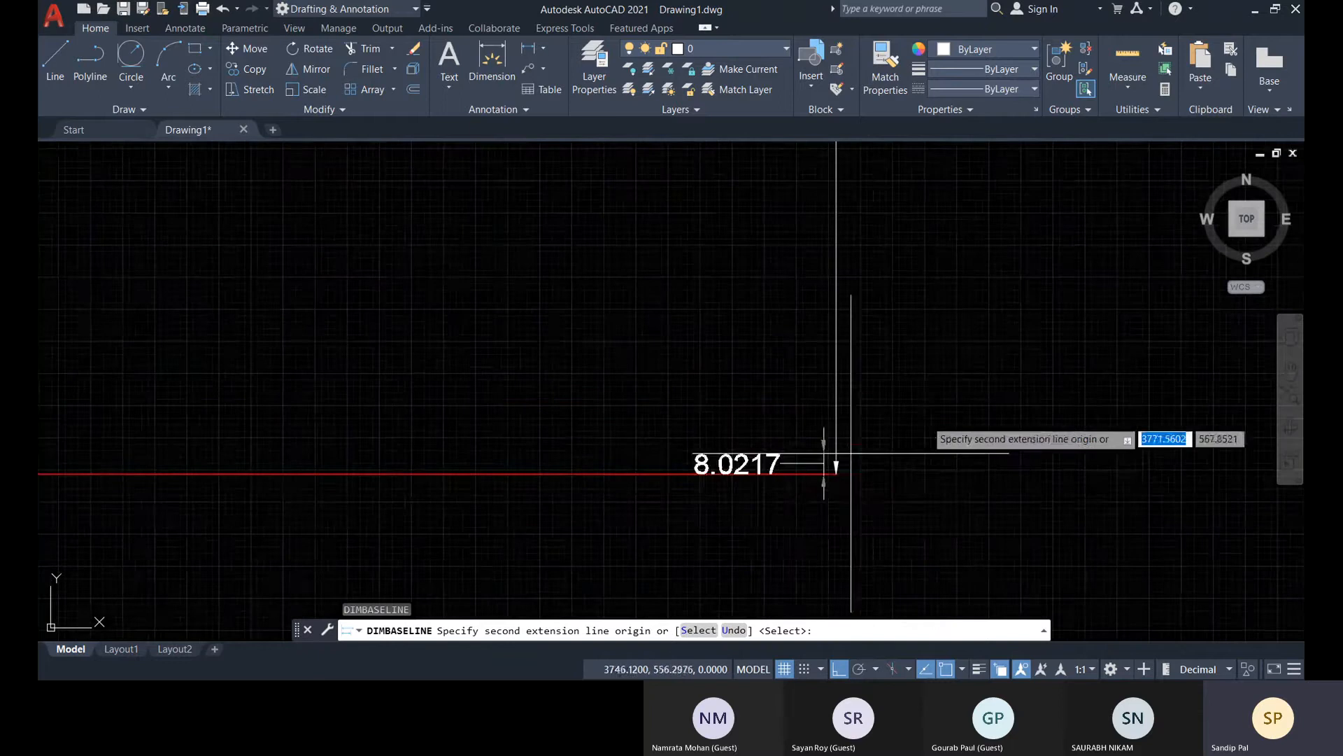
click(698, 630)
scroll(895, 553, down, 6)
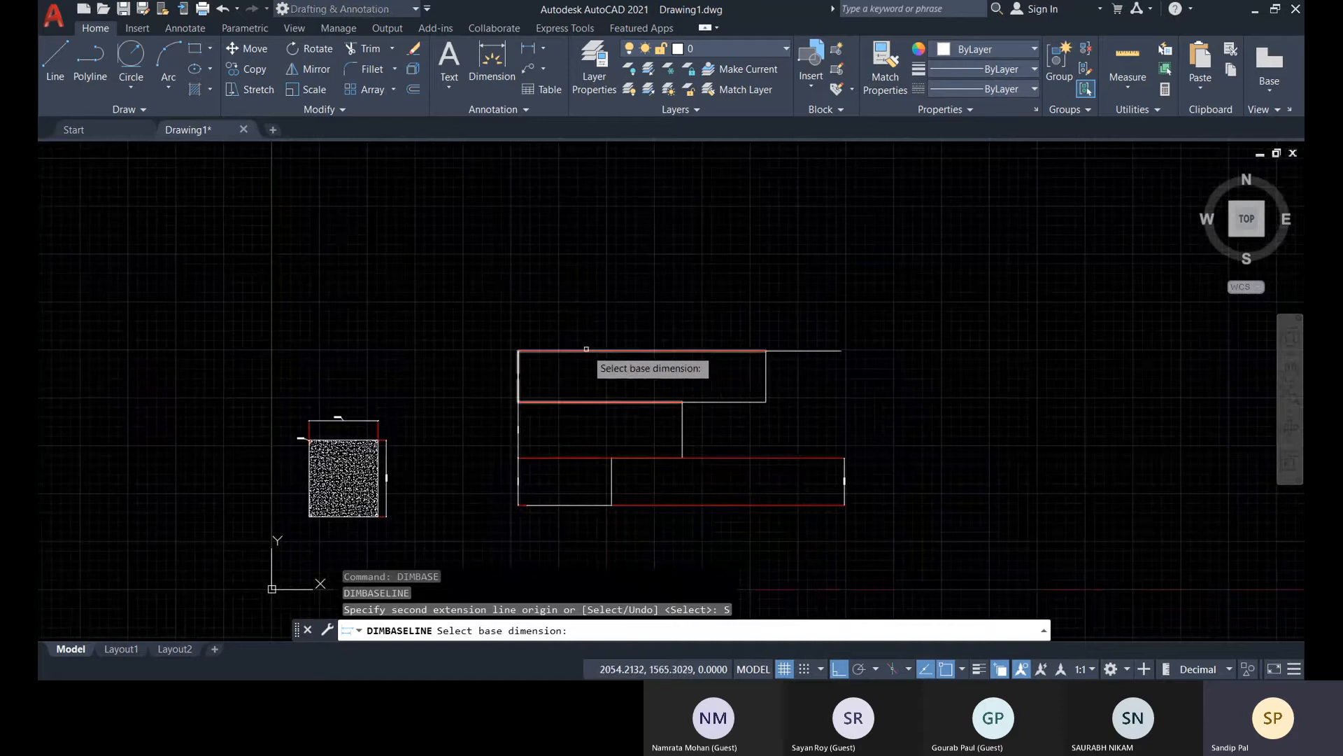
scroll(279, 438, up, 3)
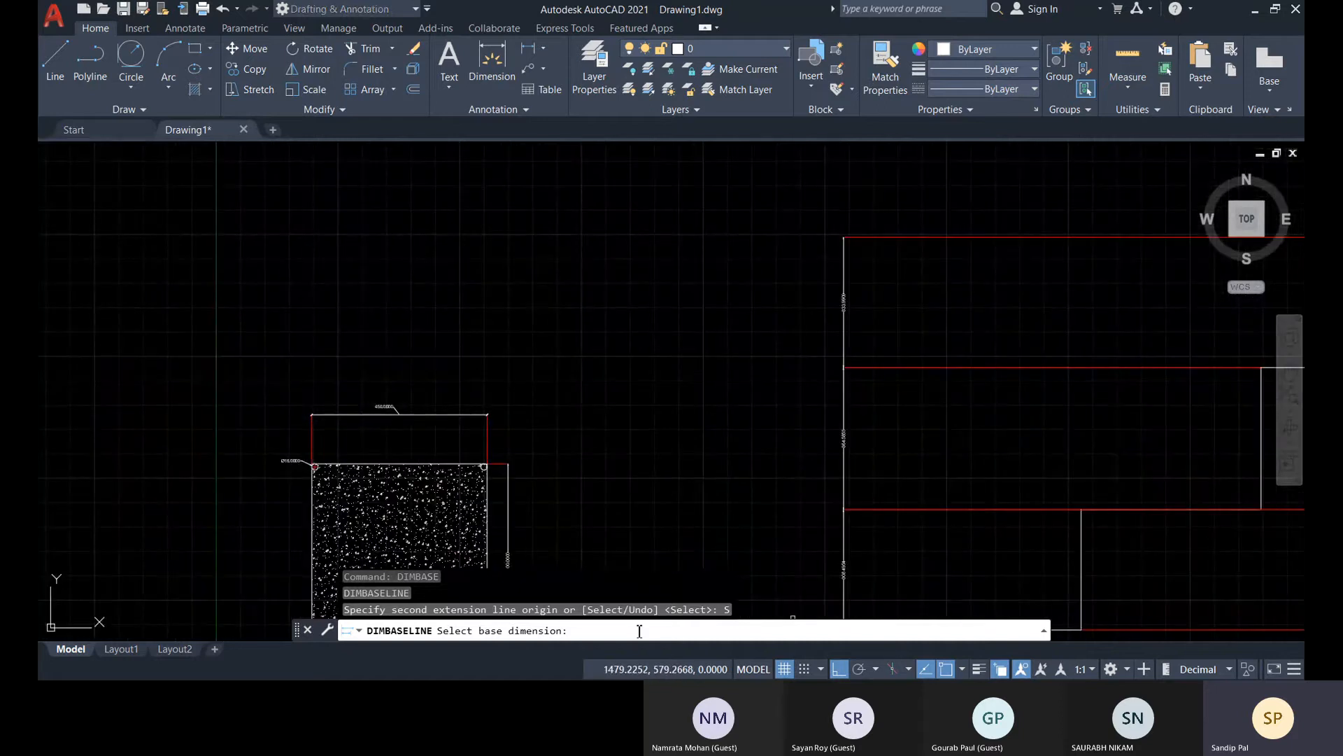
scroll(689, 514, down, 5)
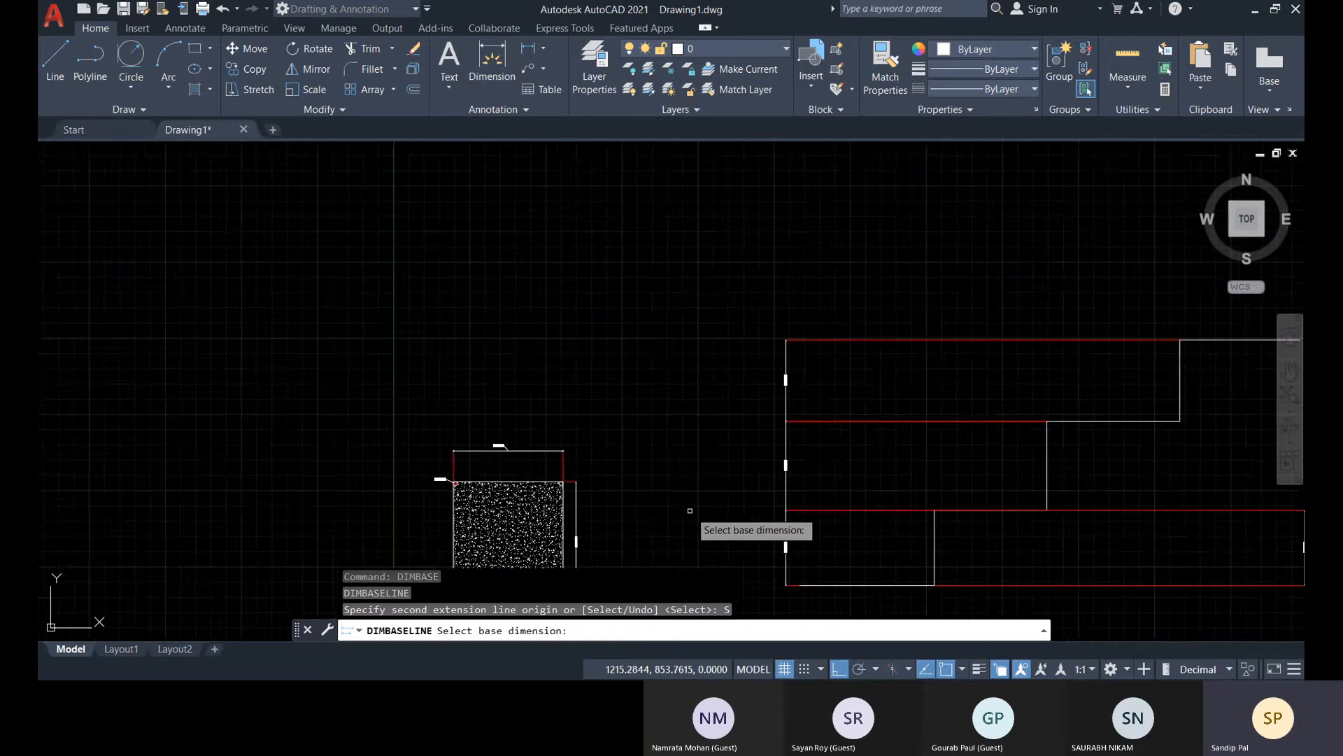
scroll(924, 554, up, 4)
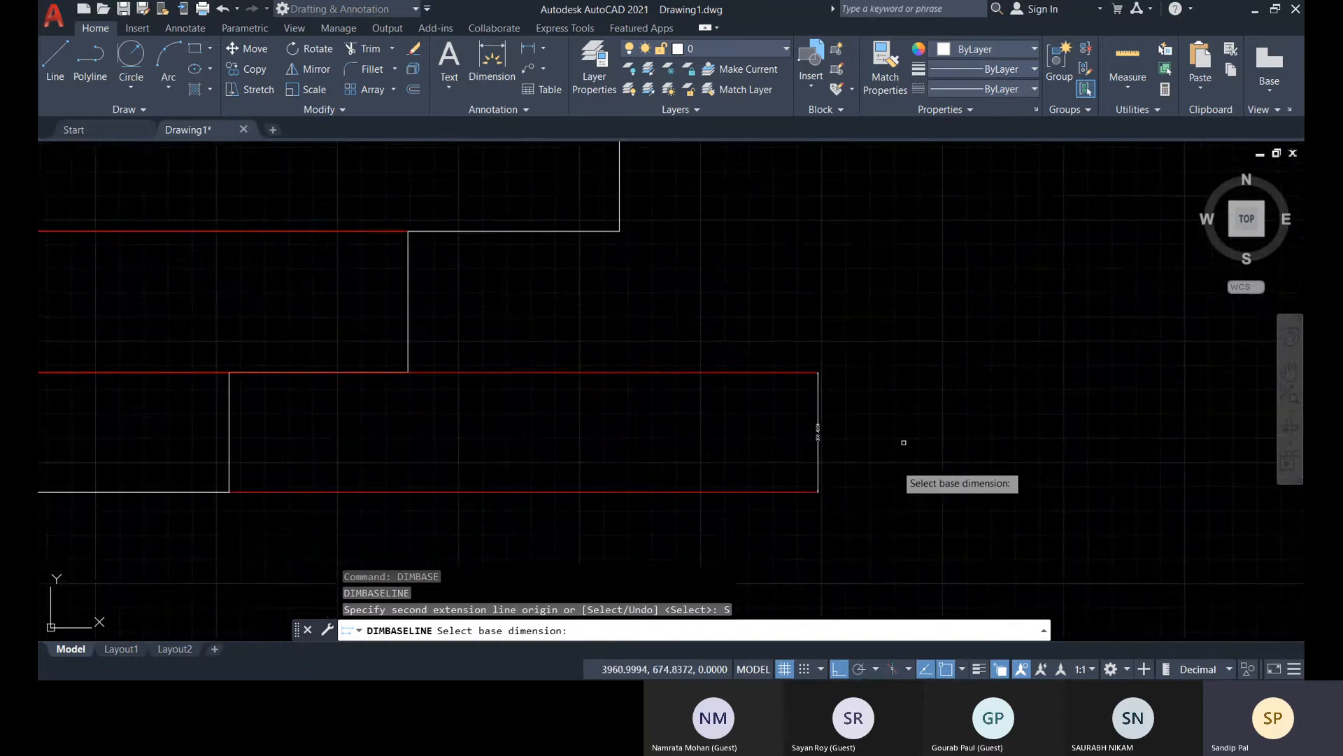
scroll(769, 504, up, 2)
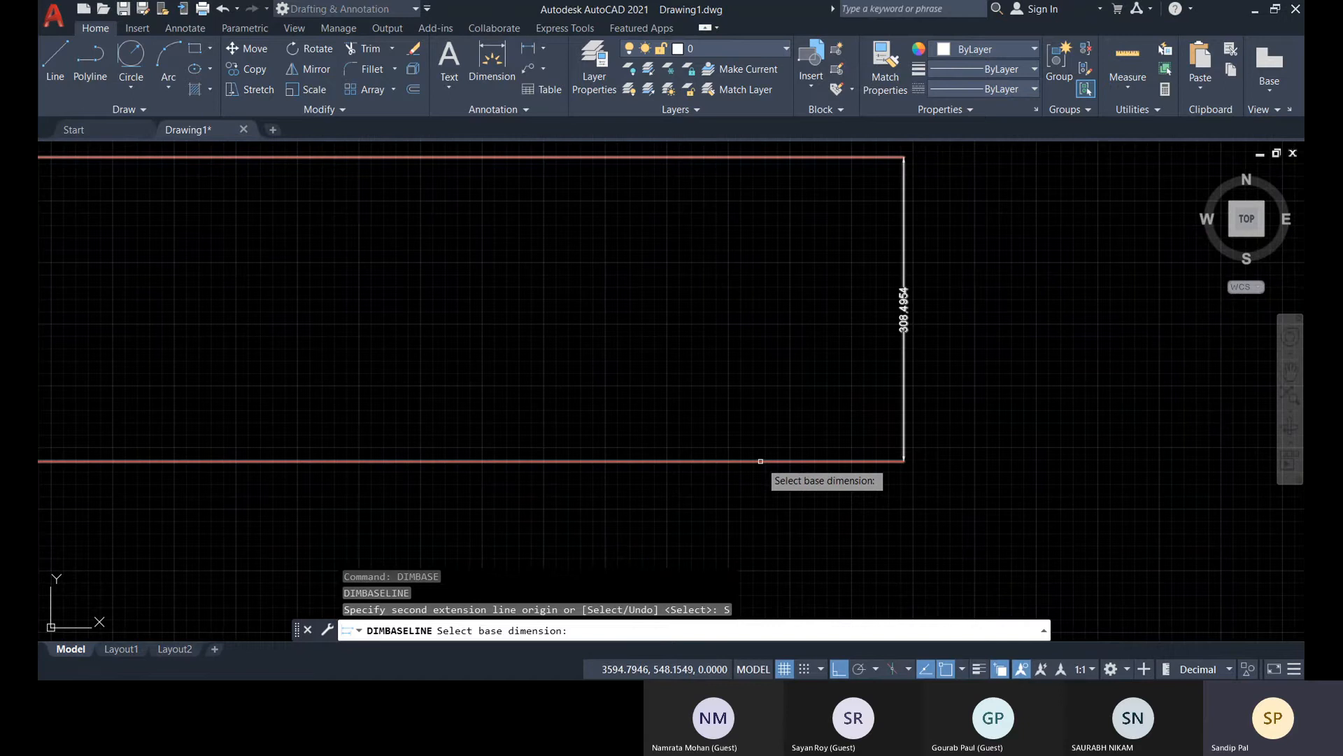
click(903, 459)
Add a baseline dimension from the profile's bottom level to the top of the second riser
scroll(881, 350, up, 3)
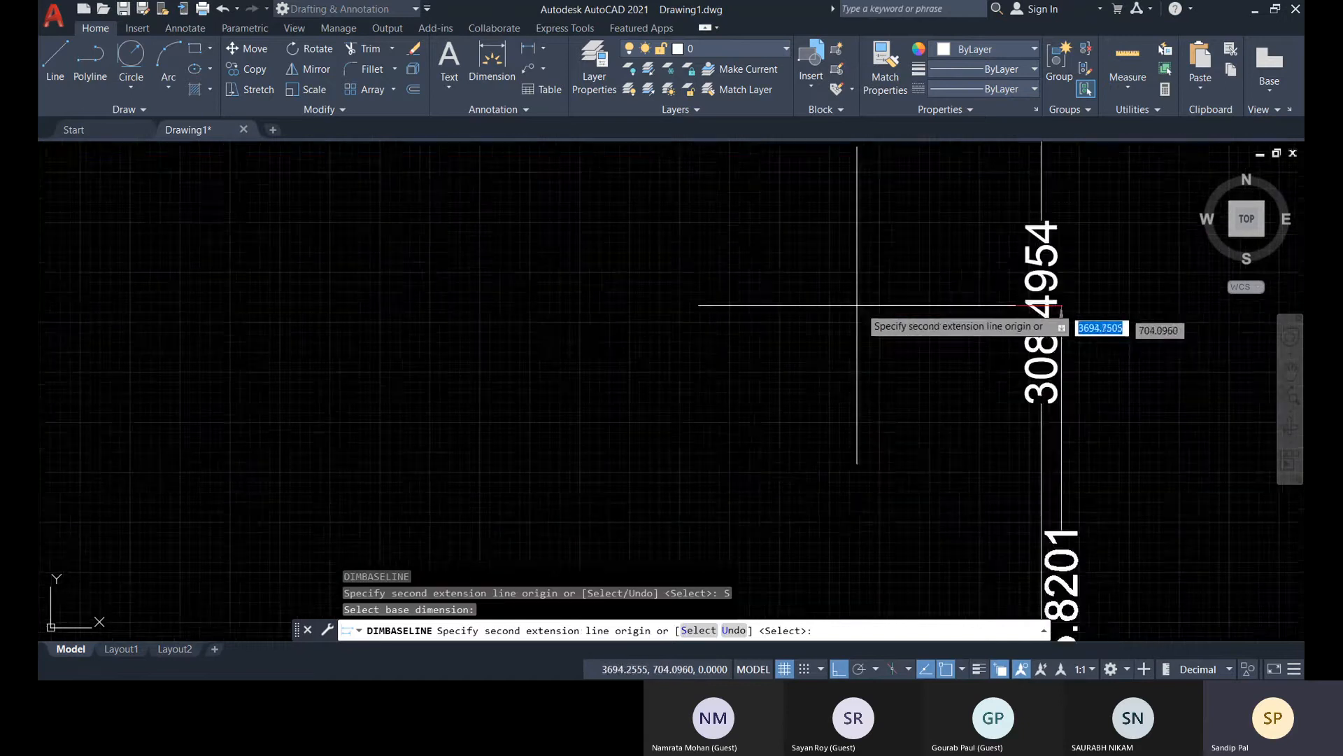
scroll(909, 333, down, 3)
scroll(937, 256, down, 5)
scroll(776, 434, up, 4)
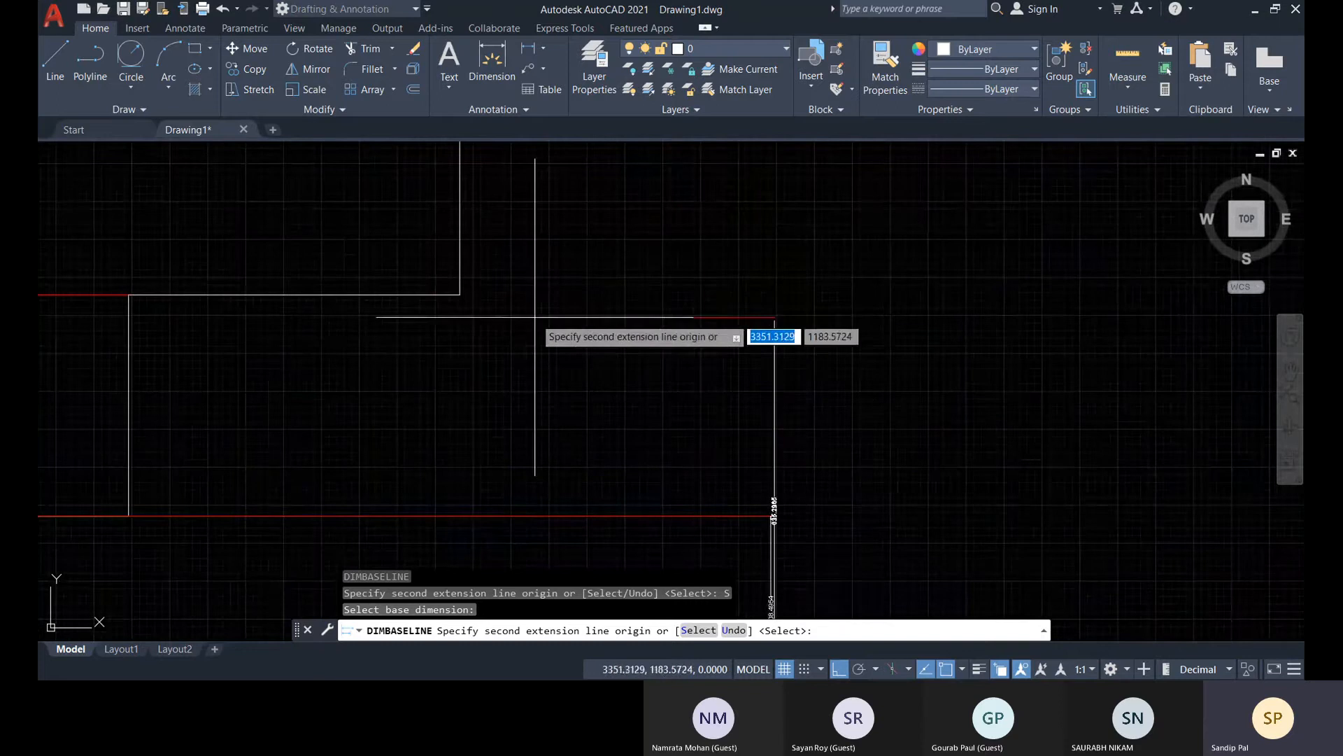
scroll(874, 434, down, 4)
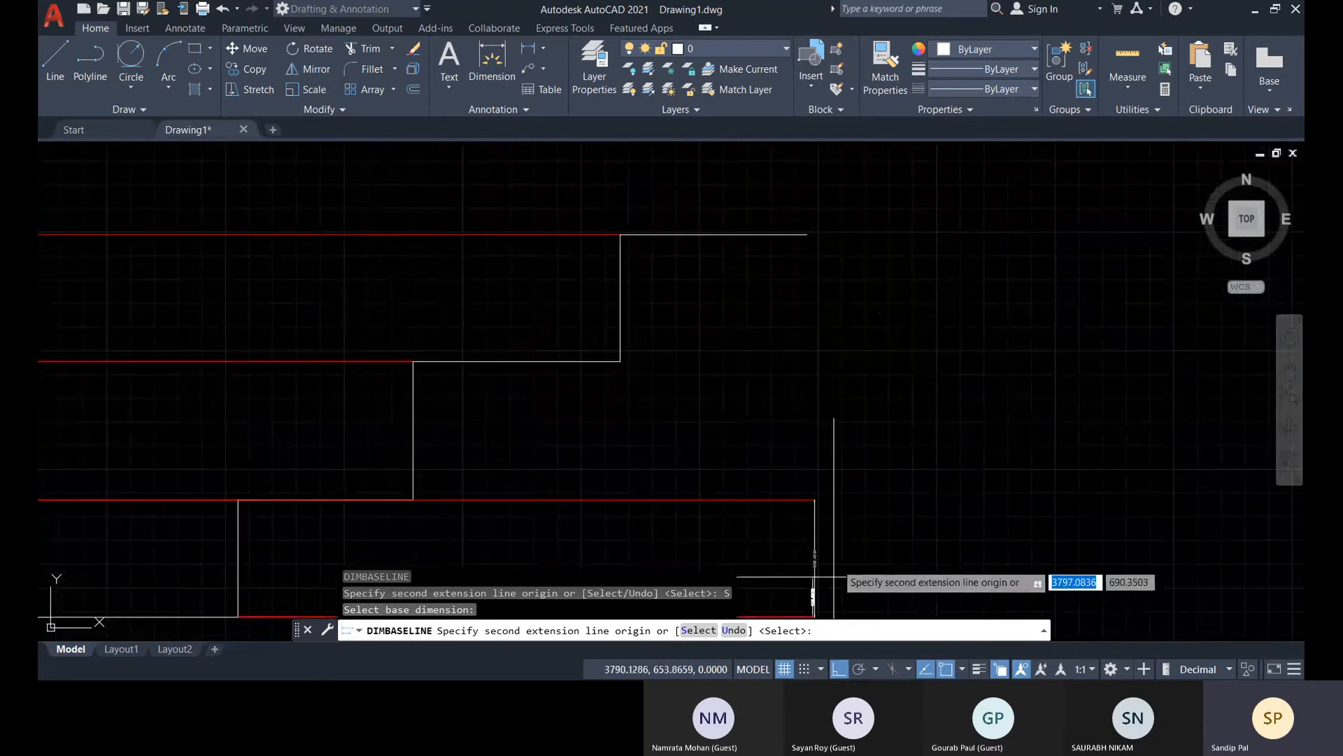
scroll(826, 532, up, 4)
scroll(766, 414, up, 2)
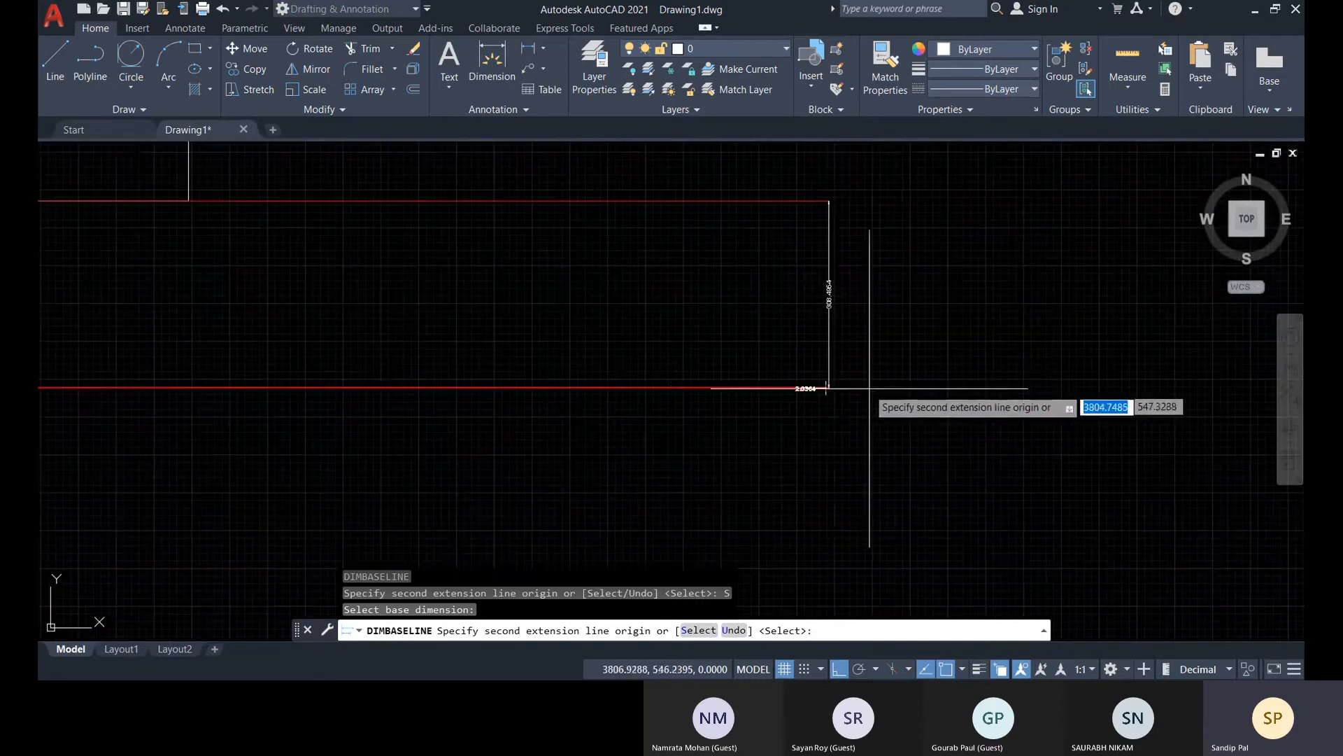
scroll(874, 326, down, 4)
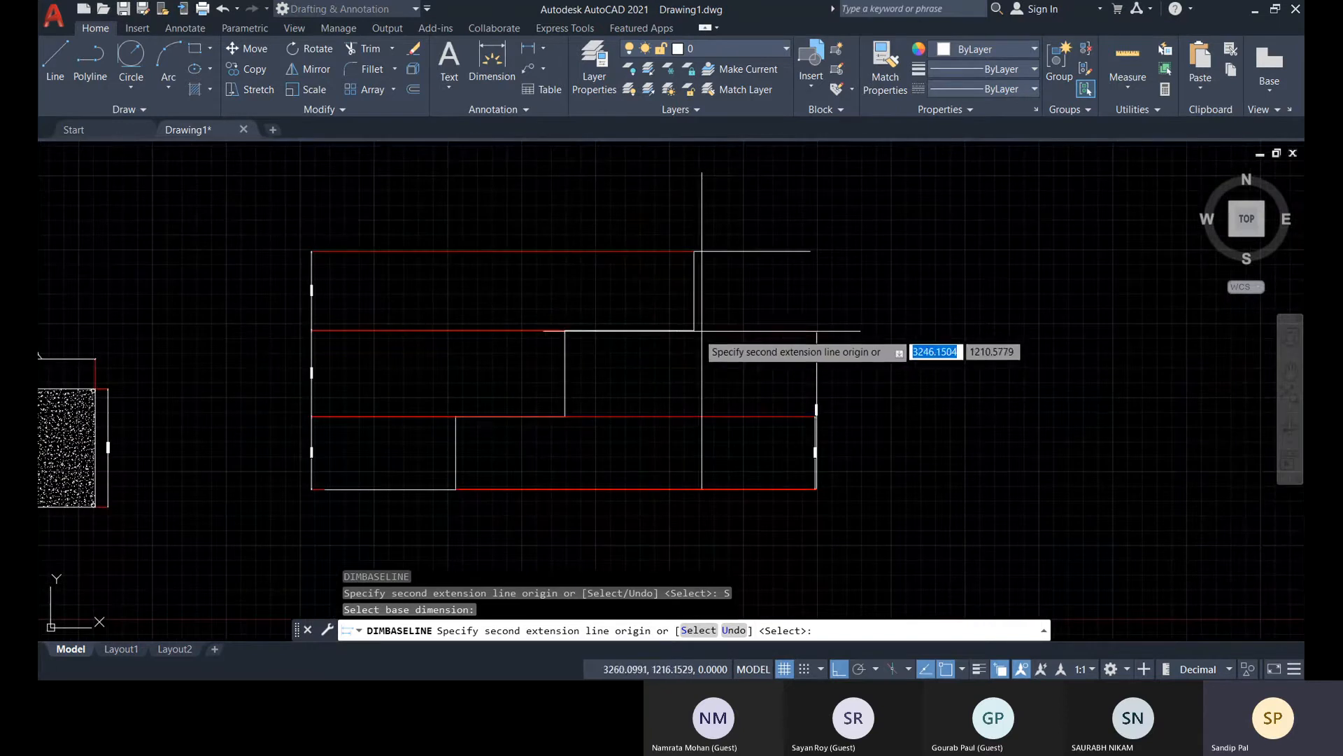
click(816, 488)
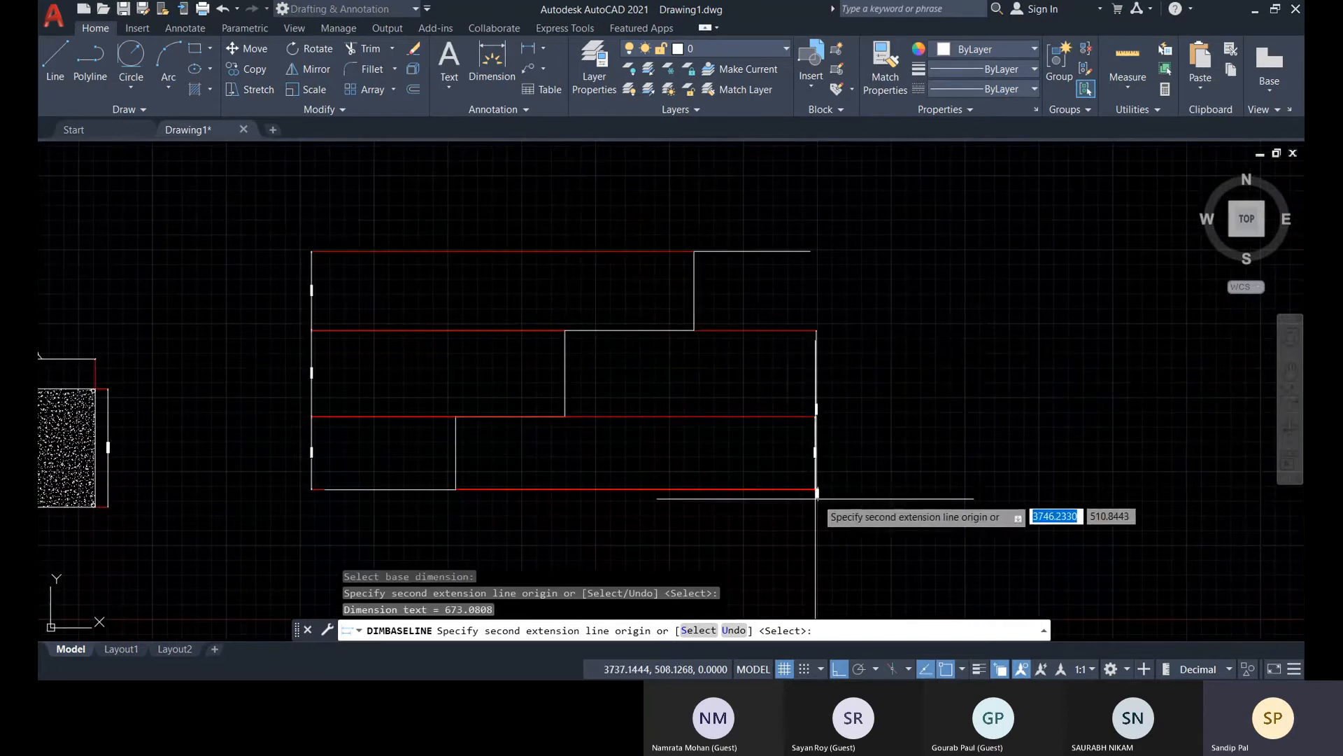
Add a baseline dimension from the bottom level to the free end of the top tread and end the series
scroll(815, 486, up, 5)
scroll(861, 291, down, 5)
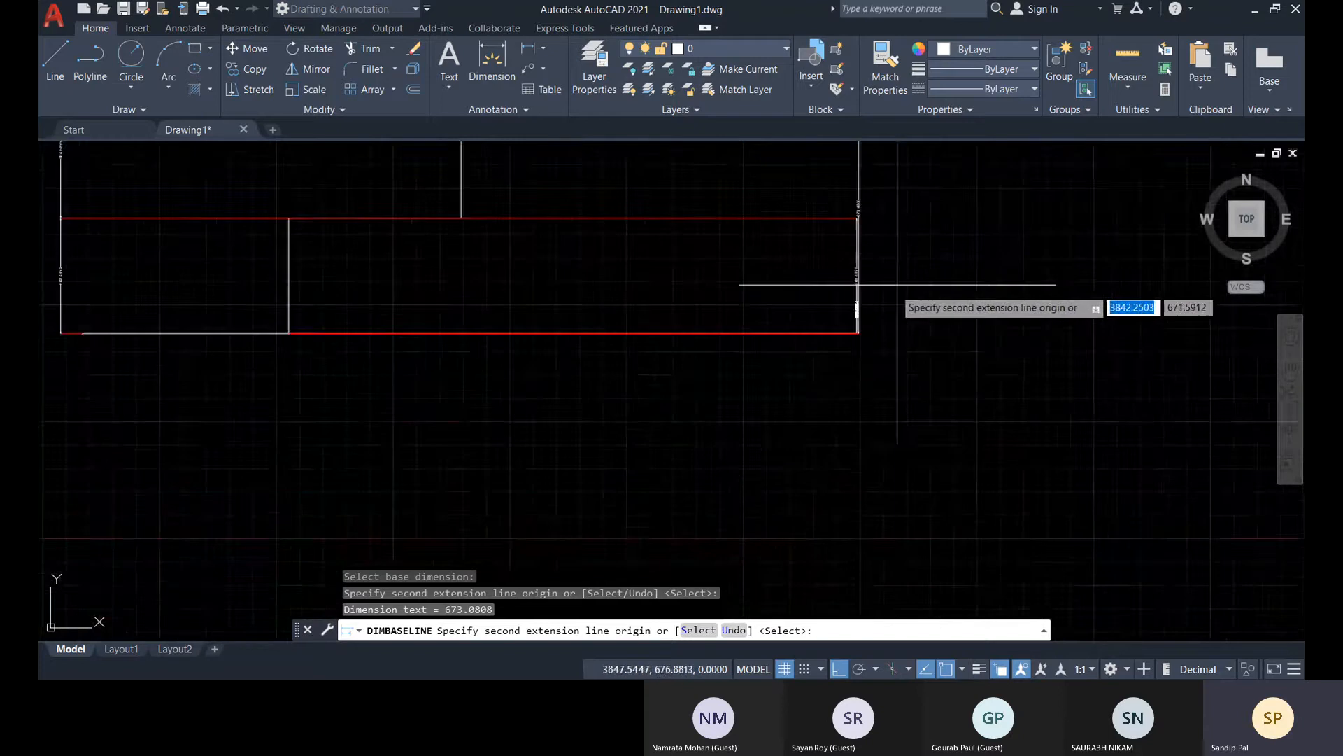
middle_drag(896, 231, 889, 468)
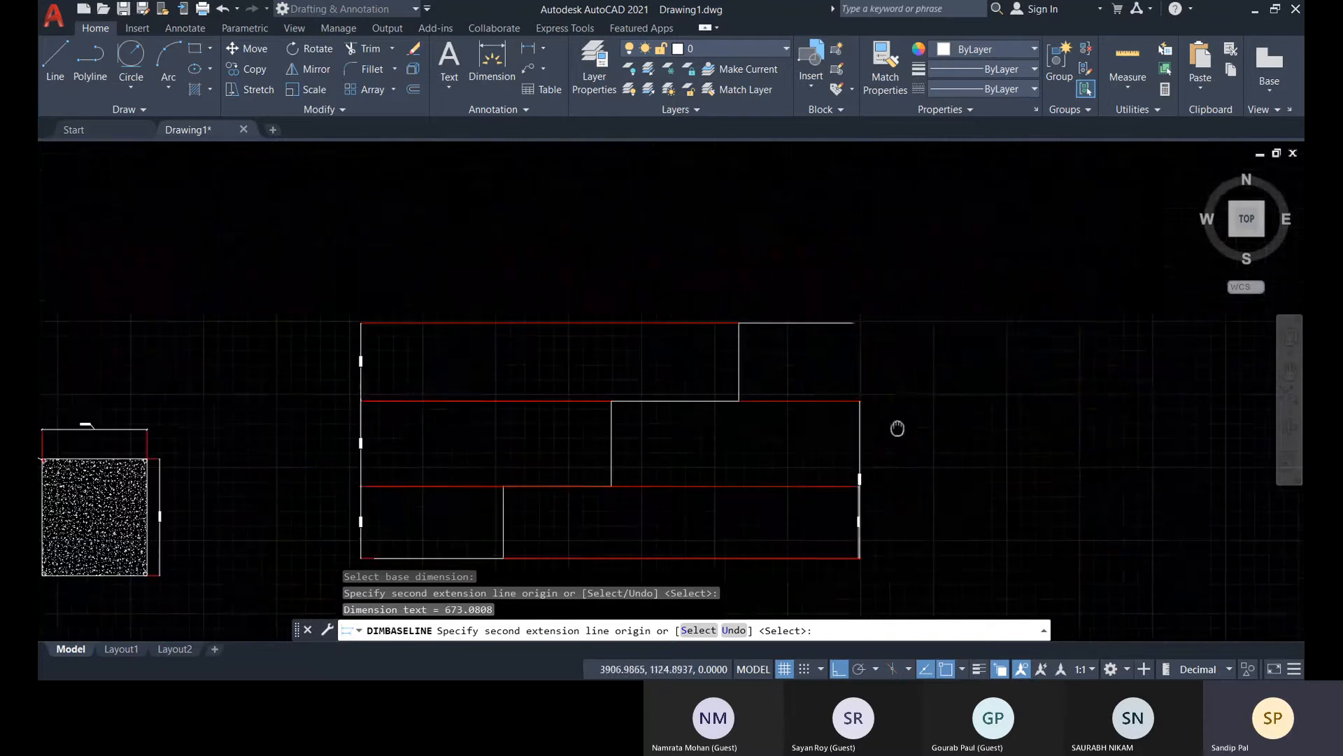
click(854, 322)
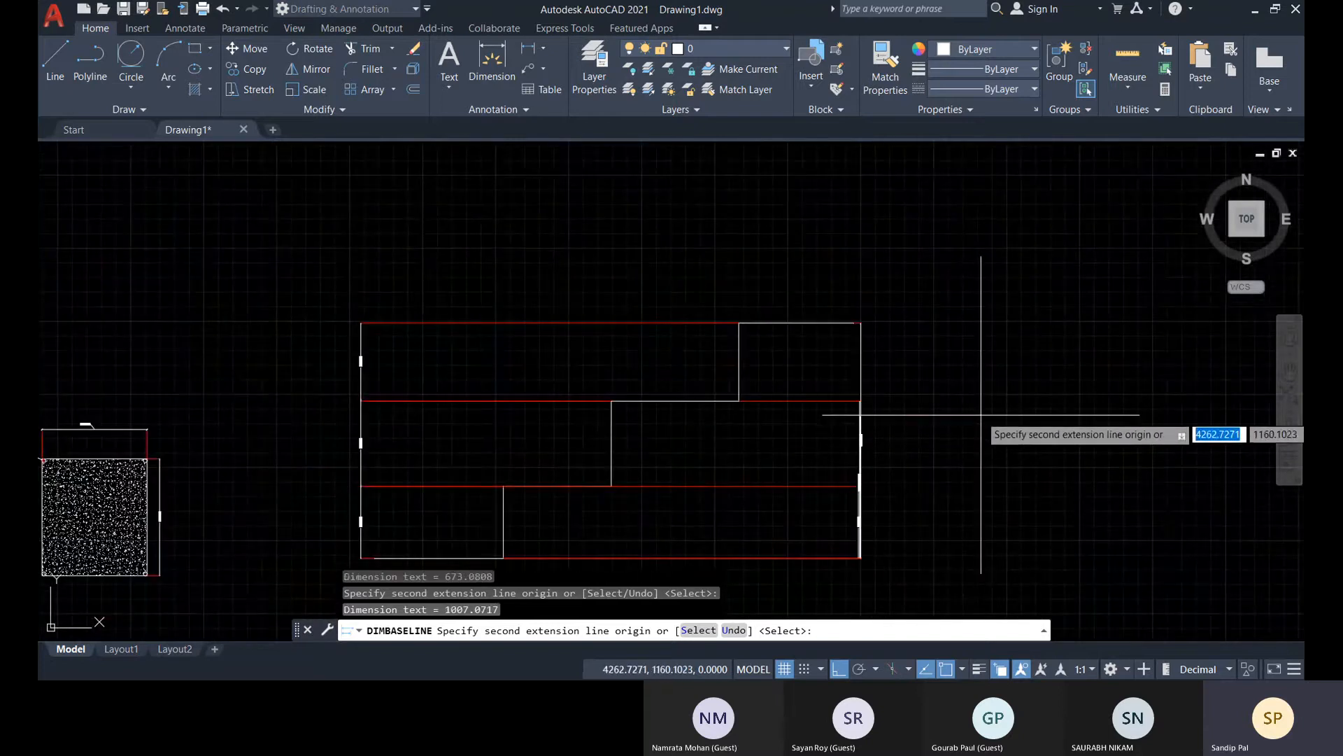
key(Escape)
scroll(813, 491, up, 6)
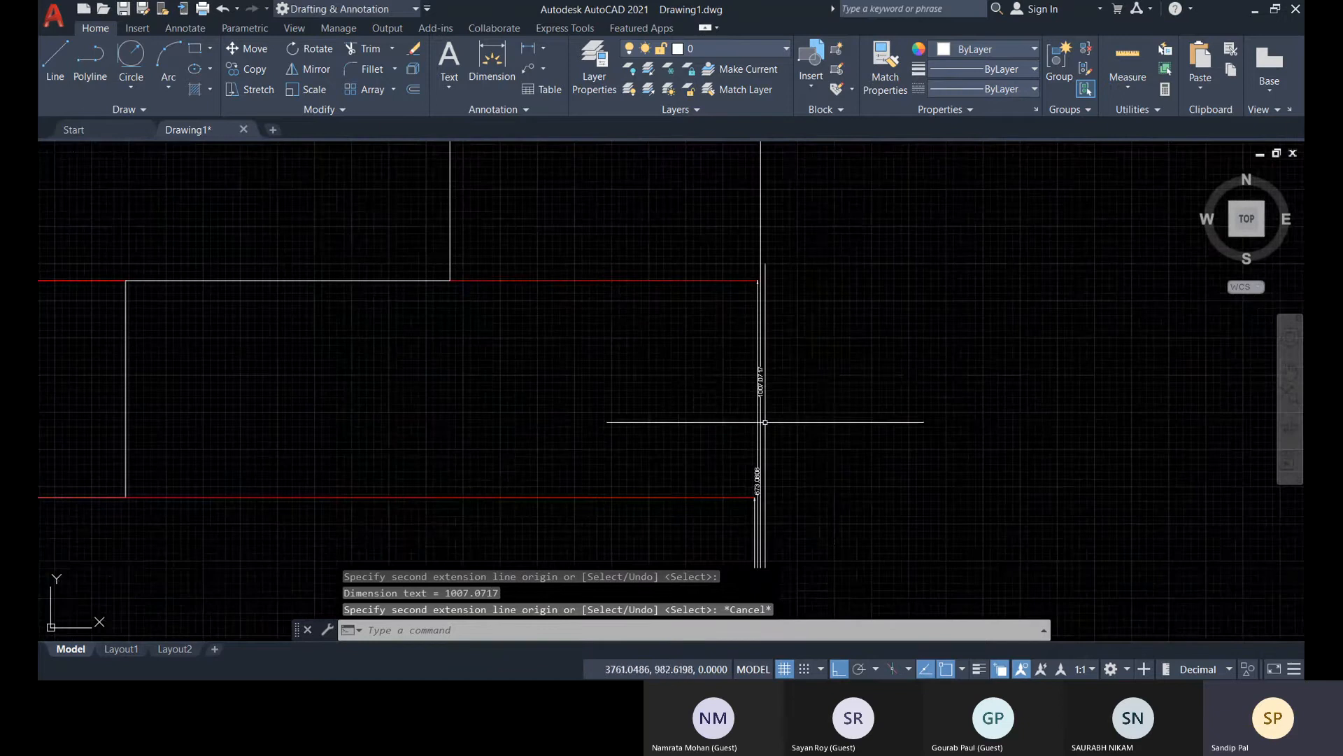
Try to move the text of the overall-height baseline dimension sideways off its dimension line, and undo the move
scroll(800, 298, up, 3)
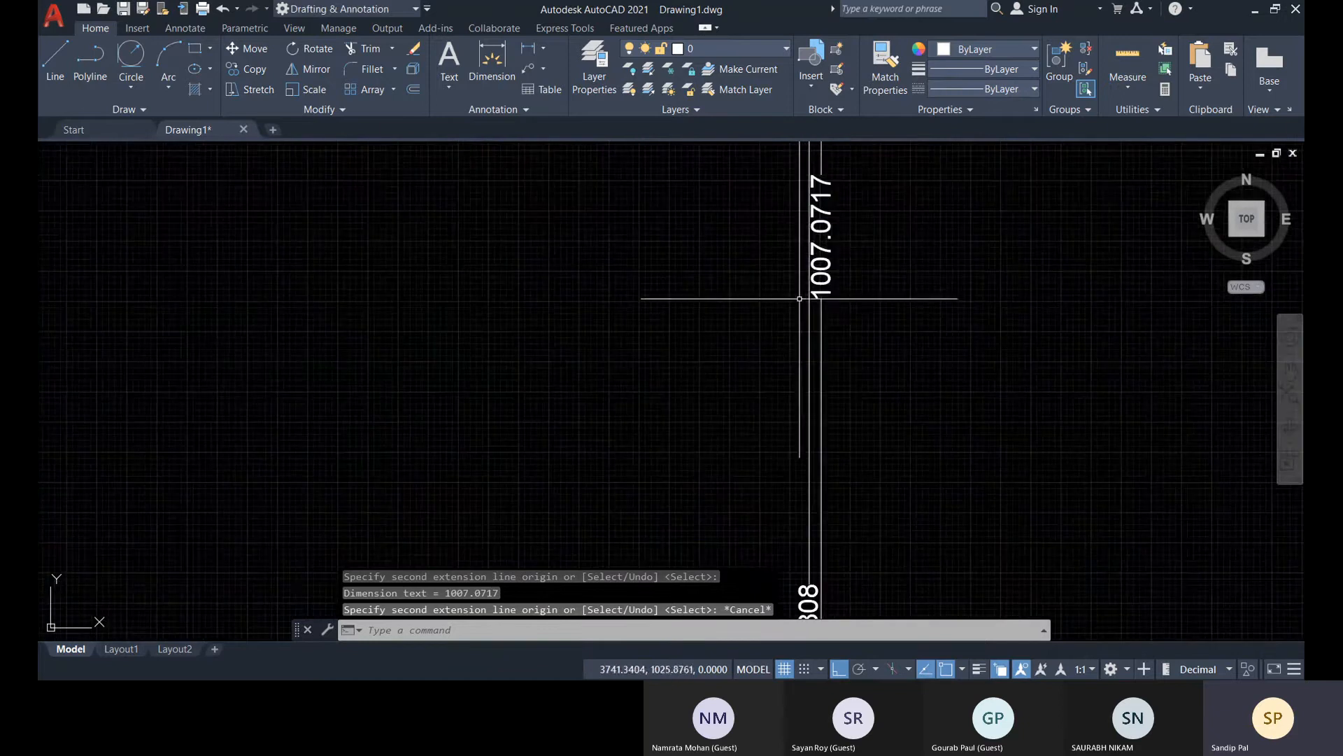
click(830, 254)
click(820, 236)
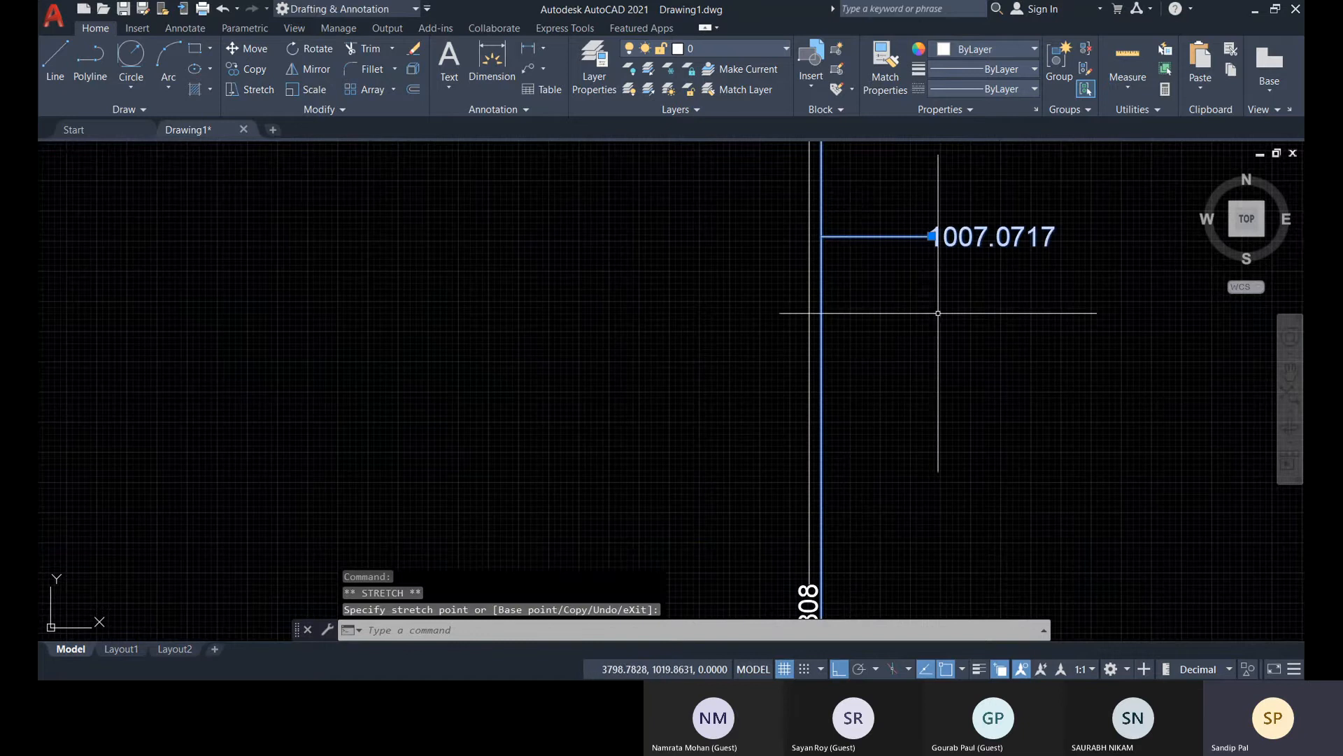
key(ctrl+z)
key(Escape)
key(Escape)
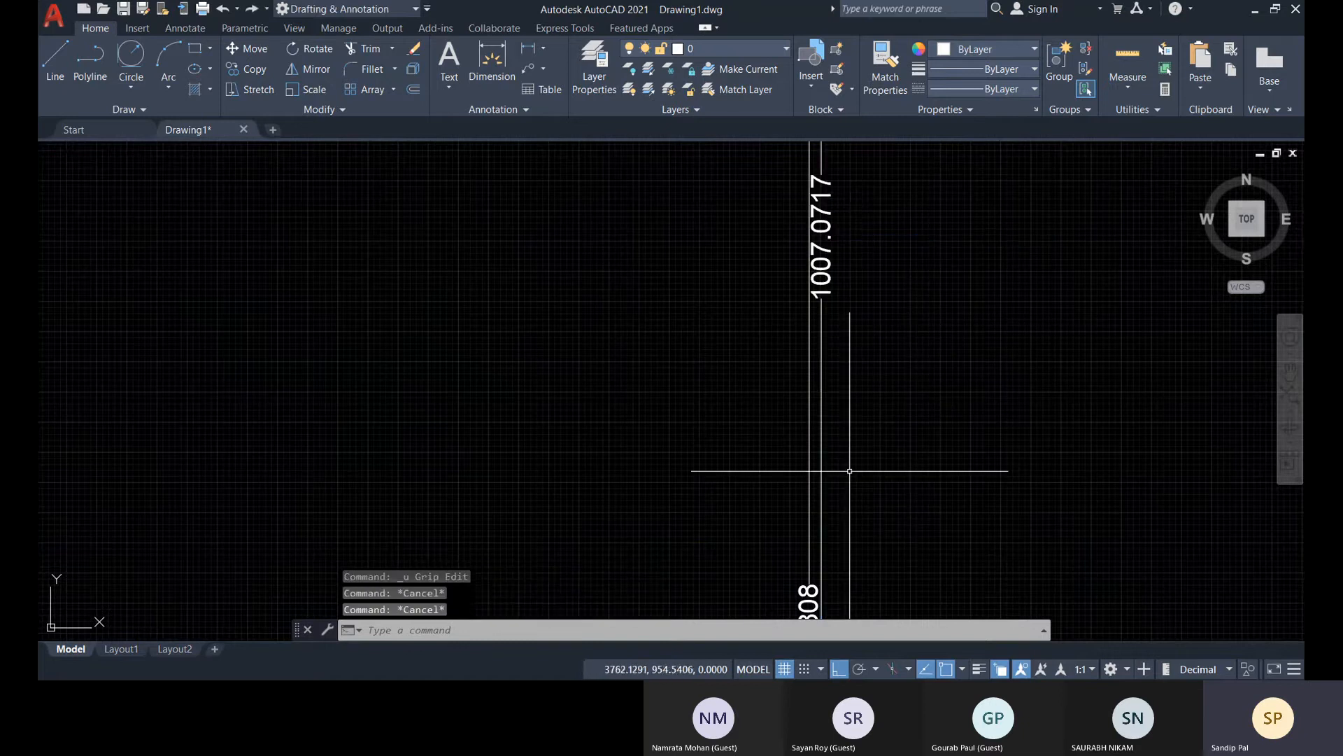
Space the two longer baseline dimensions 10 units apart with DIMSPACE, using the lowest-riser dimension beside them as the base
scroll(850, 471, down, 5)
scroll(896, 518, up, 3)
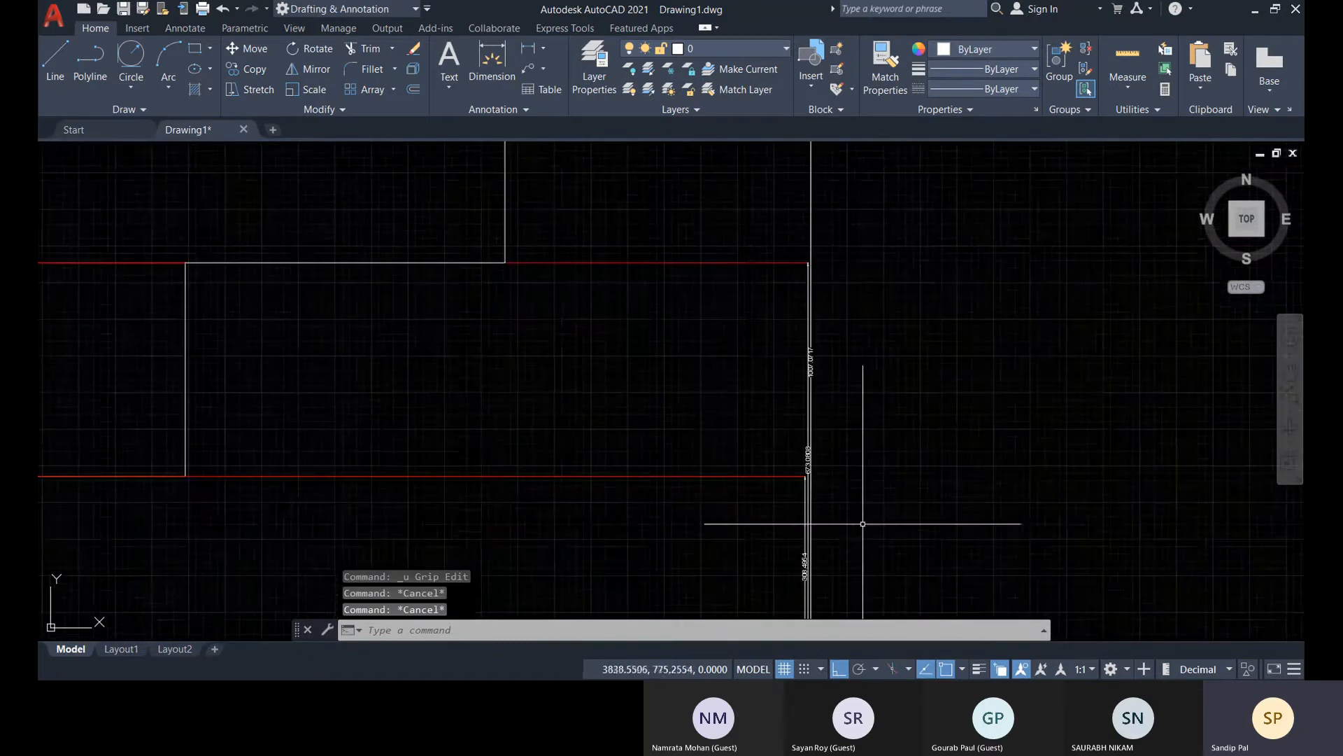
middle_drag(819, 507, 786, 413)
scroll(791, 504, up, 4)
middle_drag(764, 519, 767, 446)
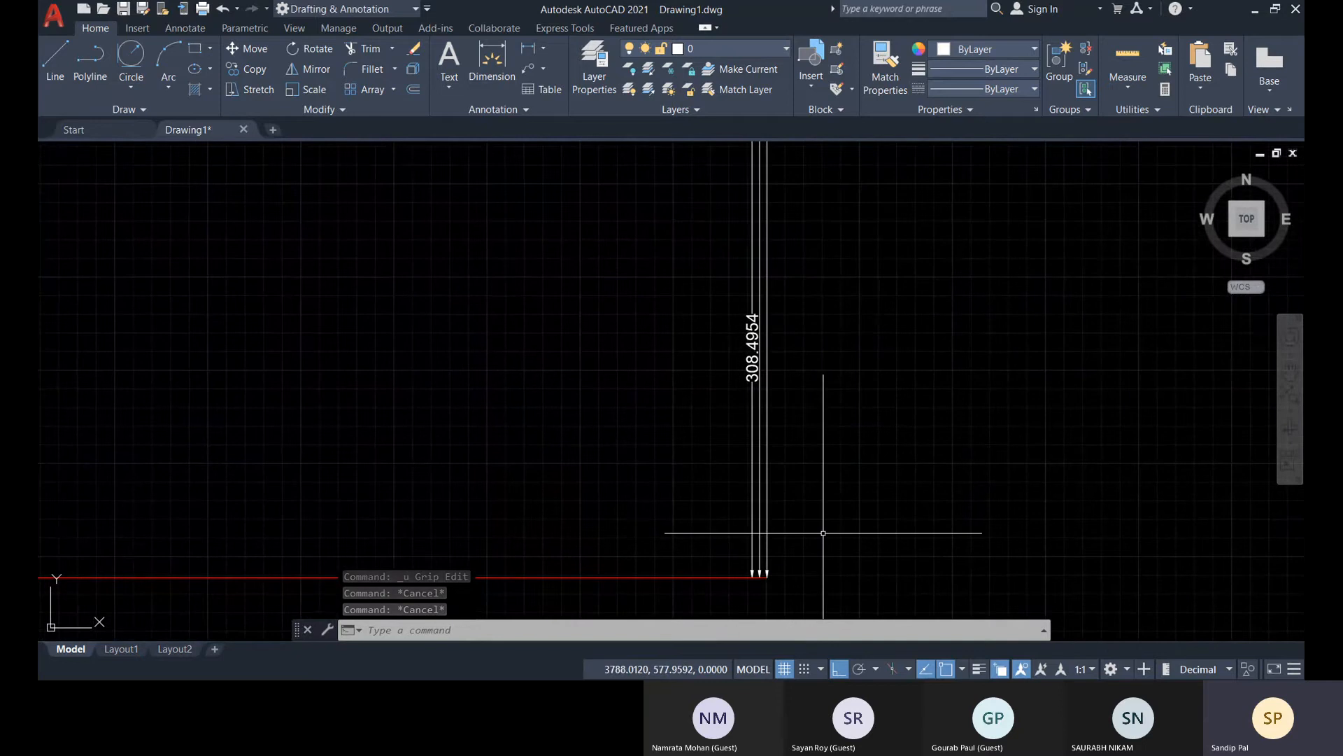
text(dims)
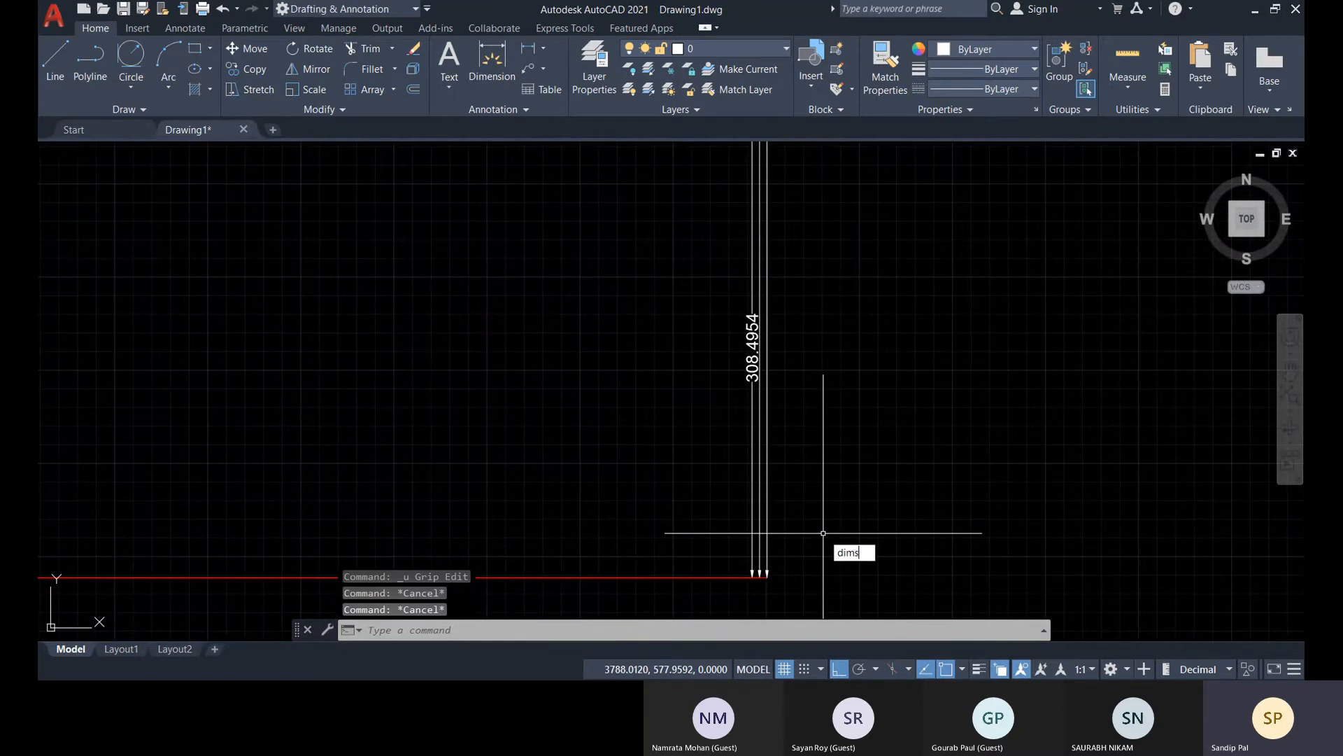
text(pa)
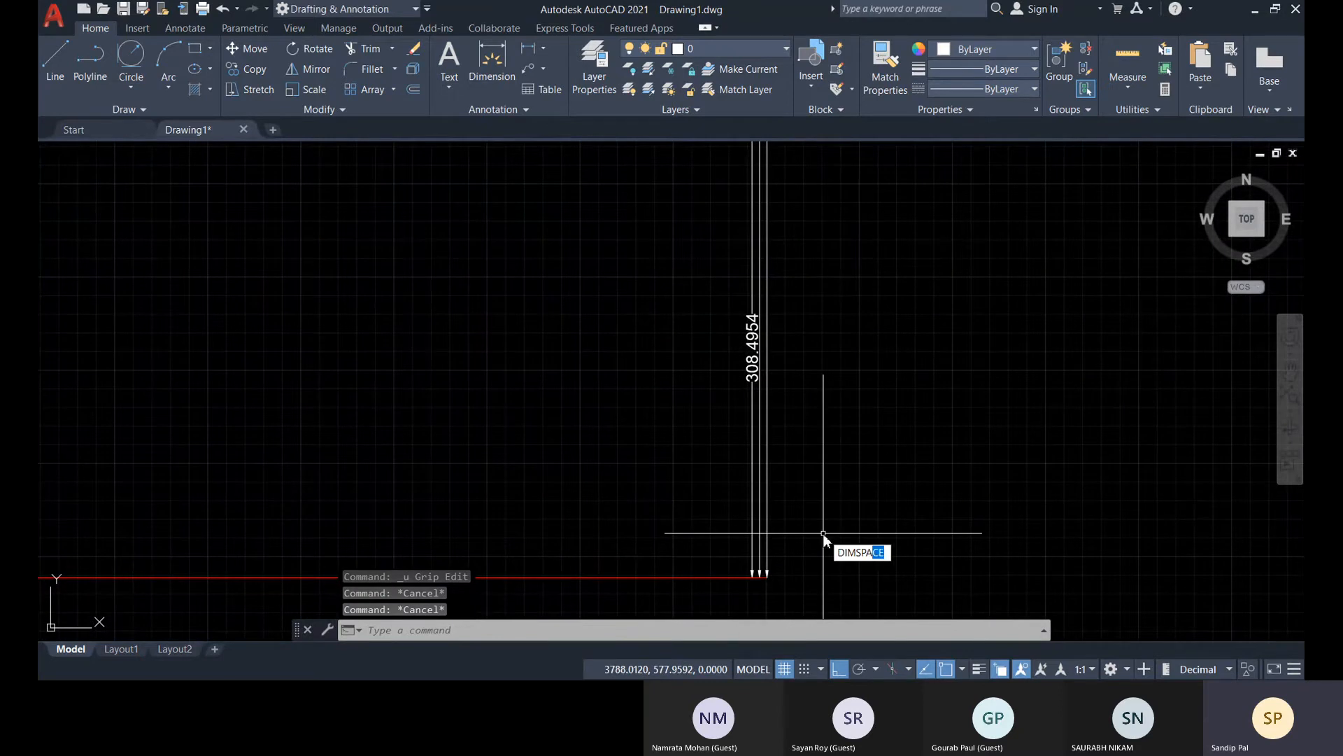
key(Return)
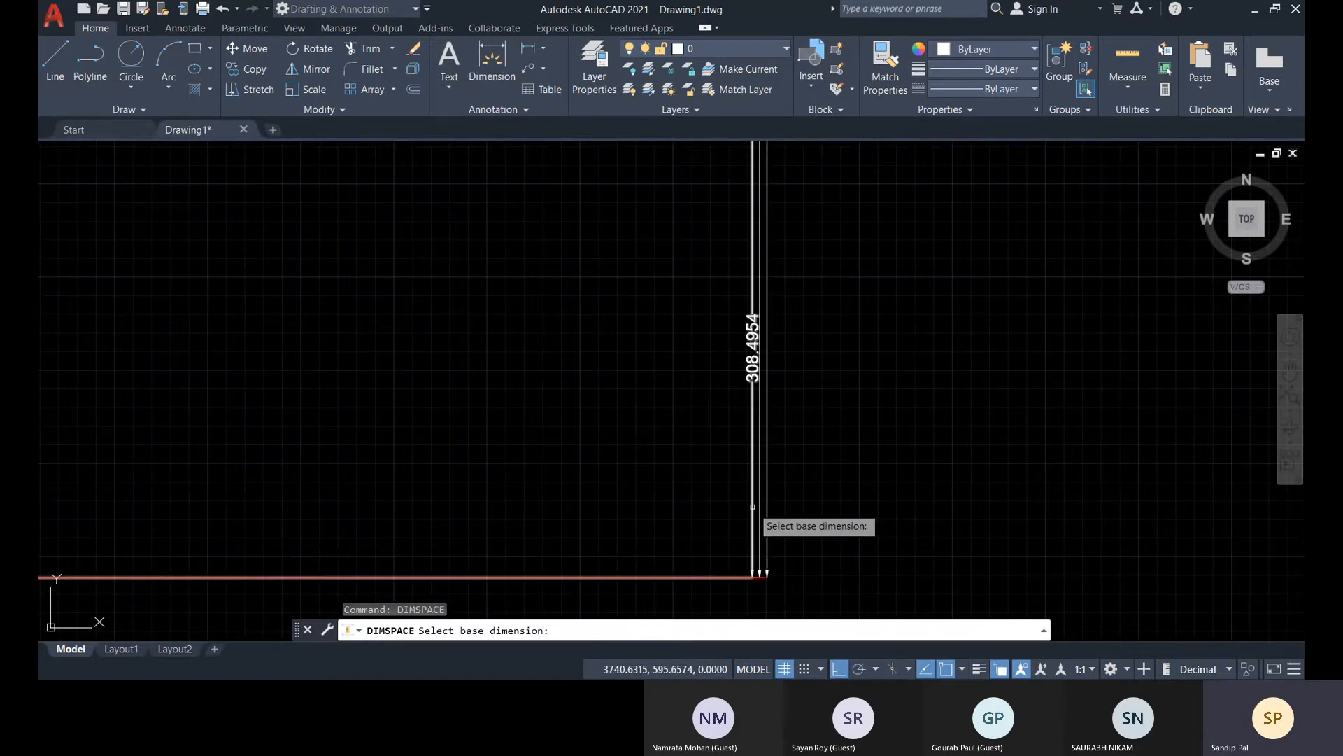
click(753, 506)
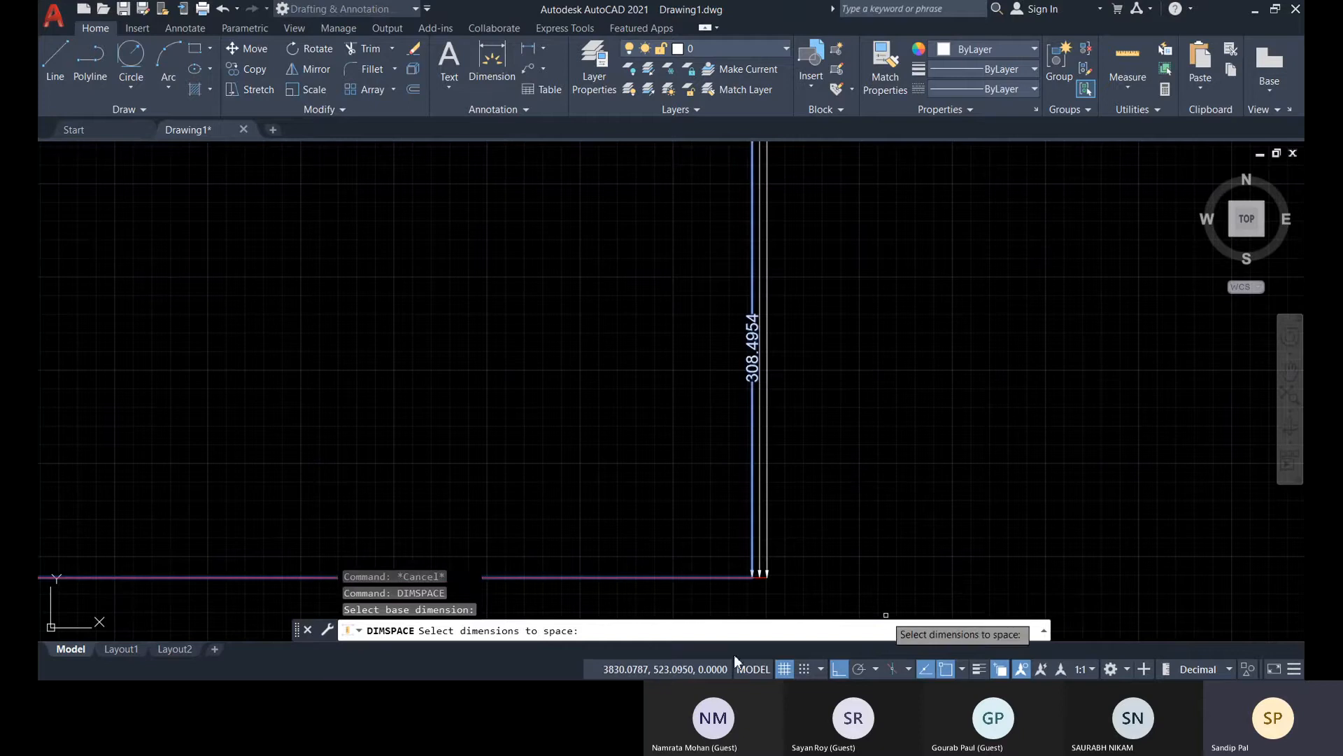
scroll(770, 530, up, 2)
click(752, 520)
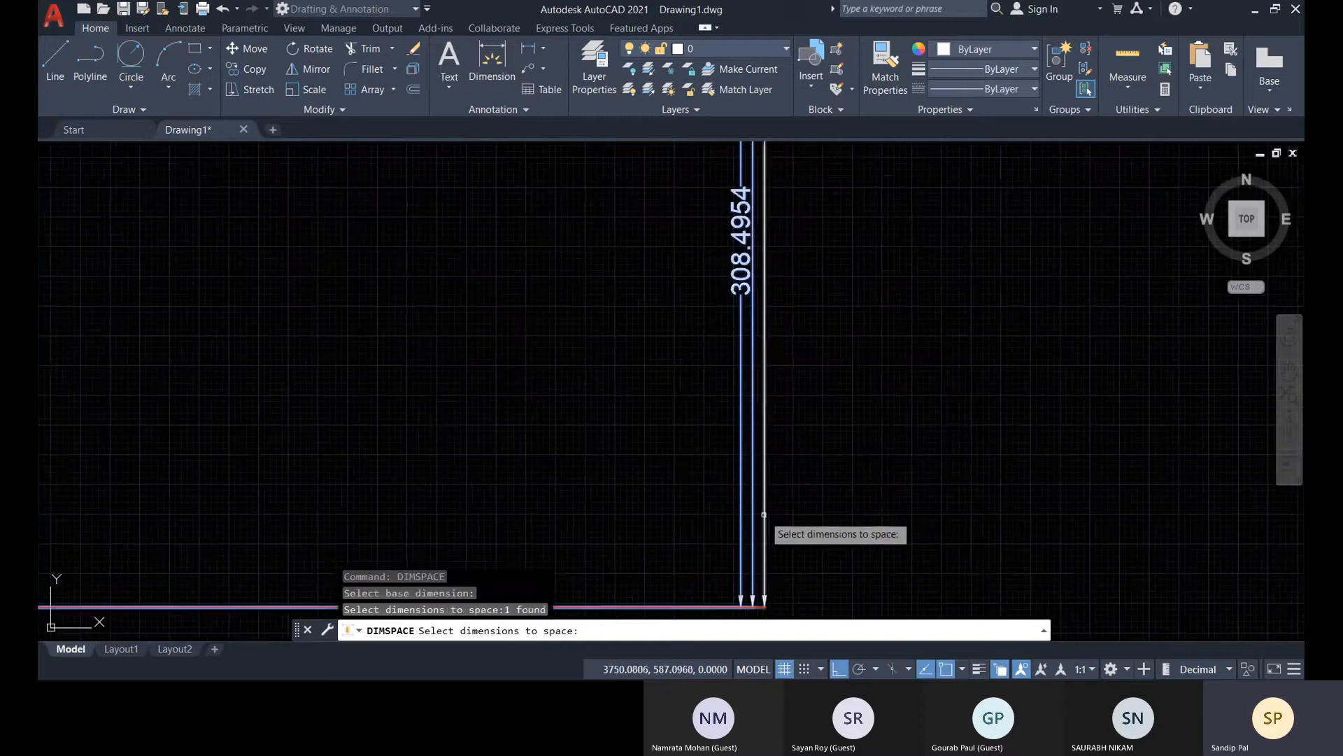
click(764, 523)
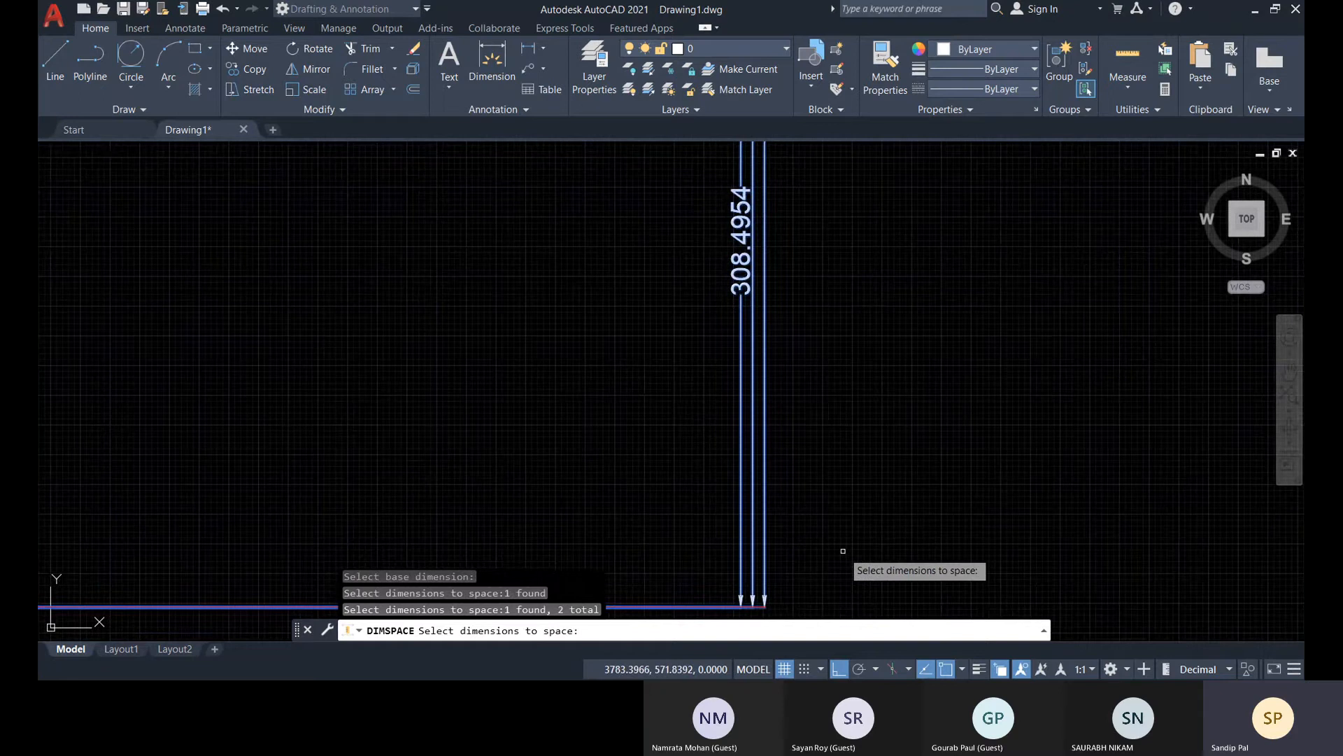
key(Return)
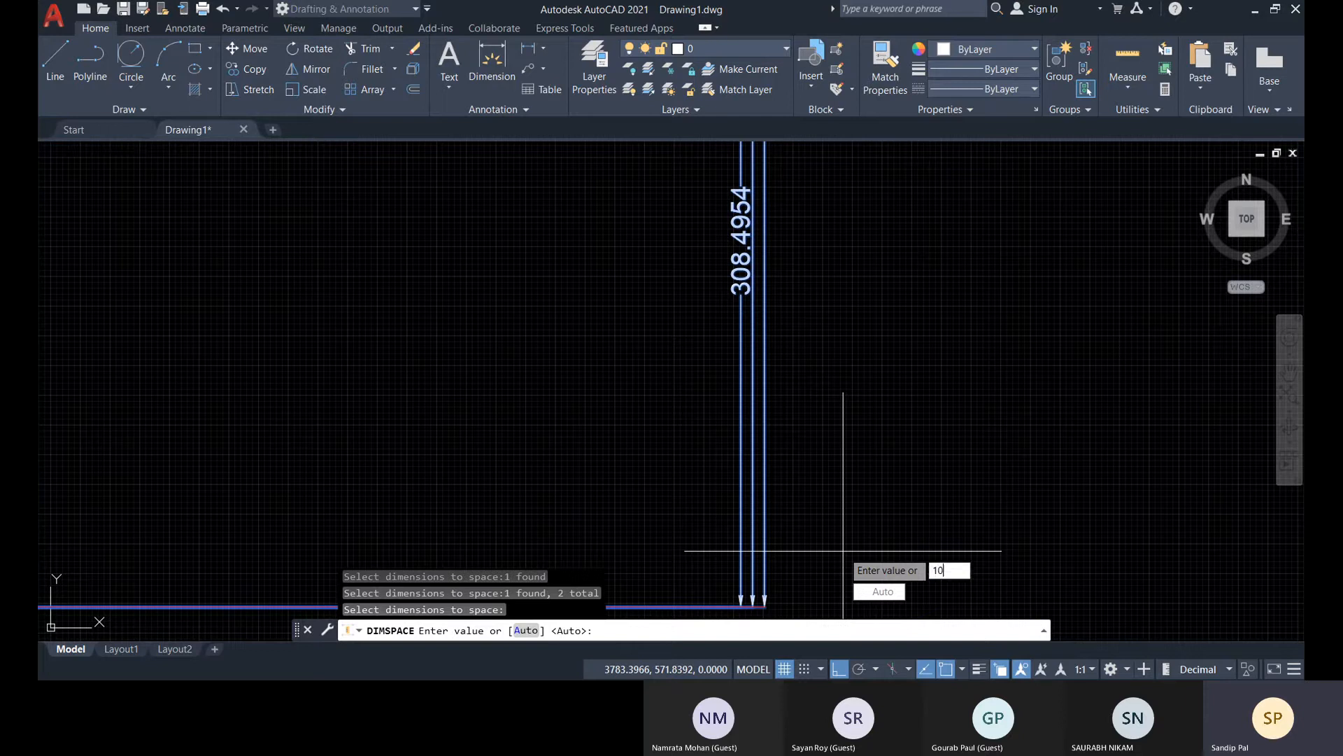
key(Return)
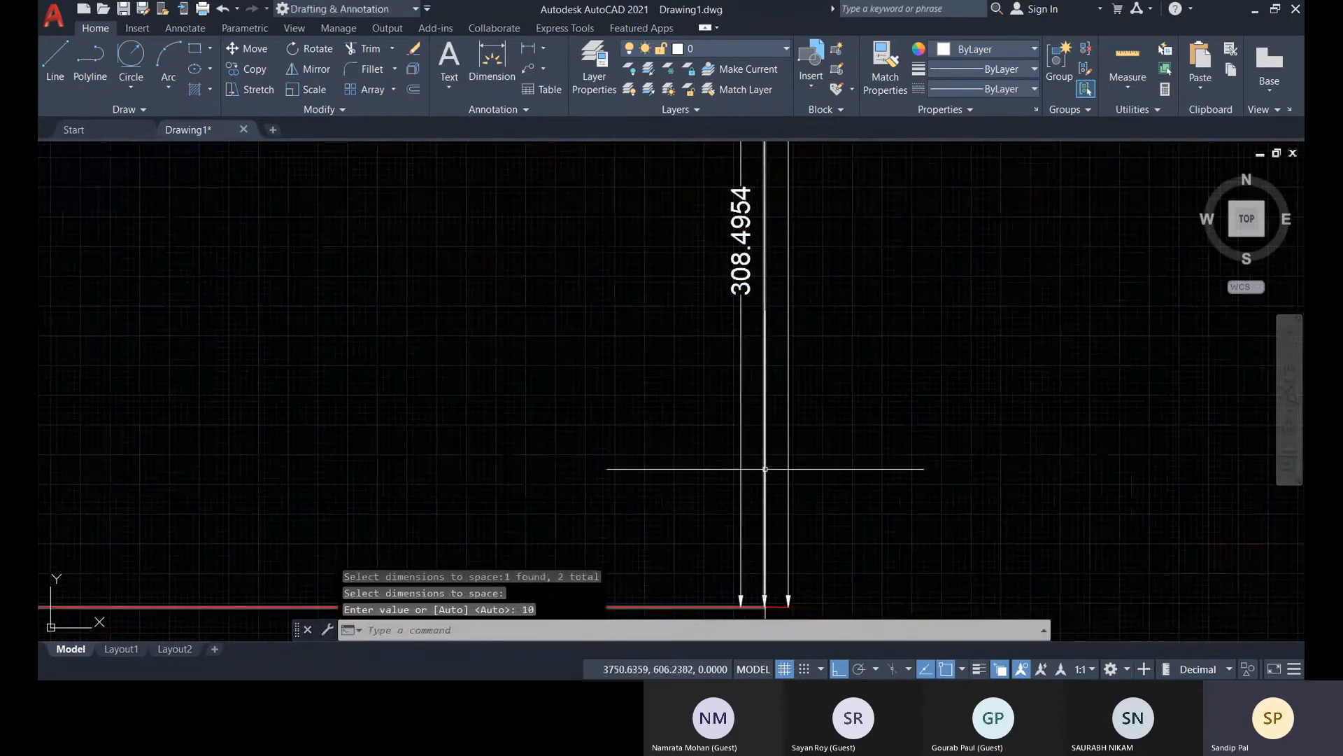
Examine the gaps between the baseline dimension lines up to the overall-height dimension and clear any selection
scroll(765, 470, down, 6)
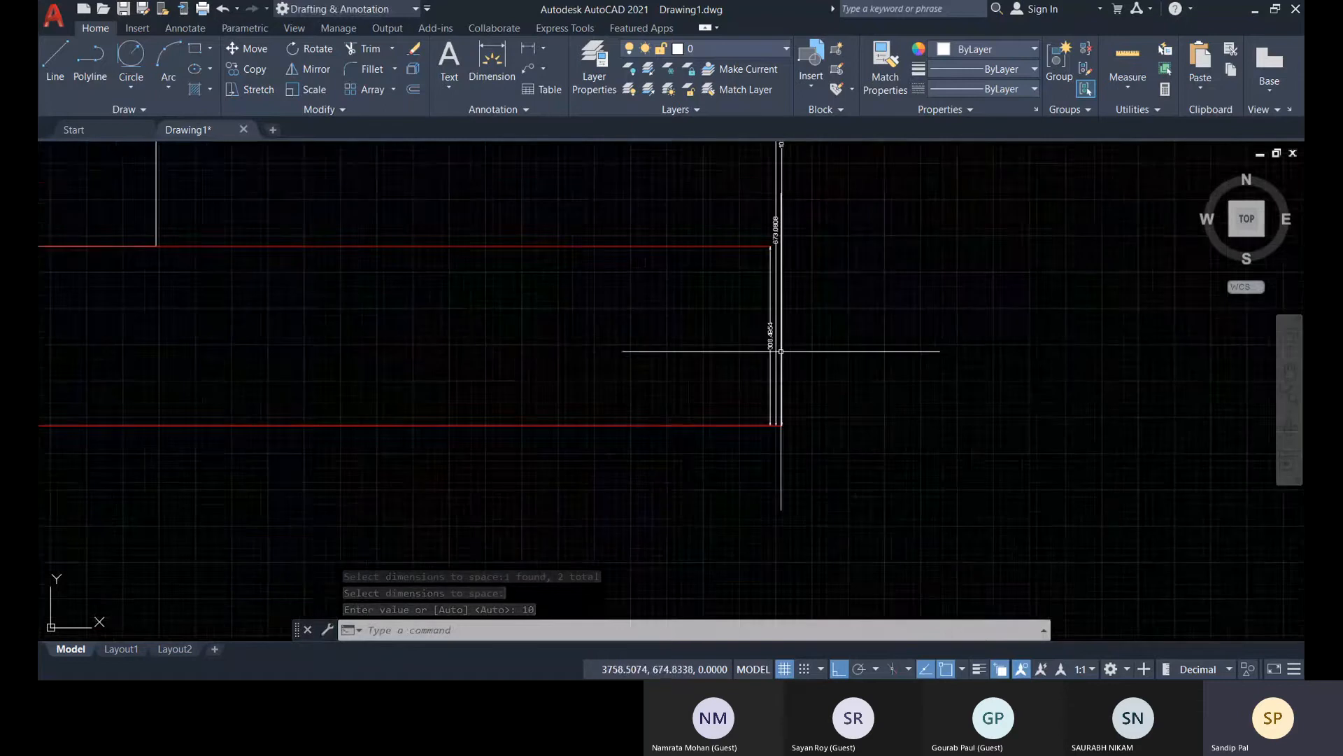
middle_drag(775, 354, 775, 414)
scroll(731, 354, up, 8)
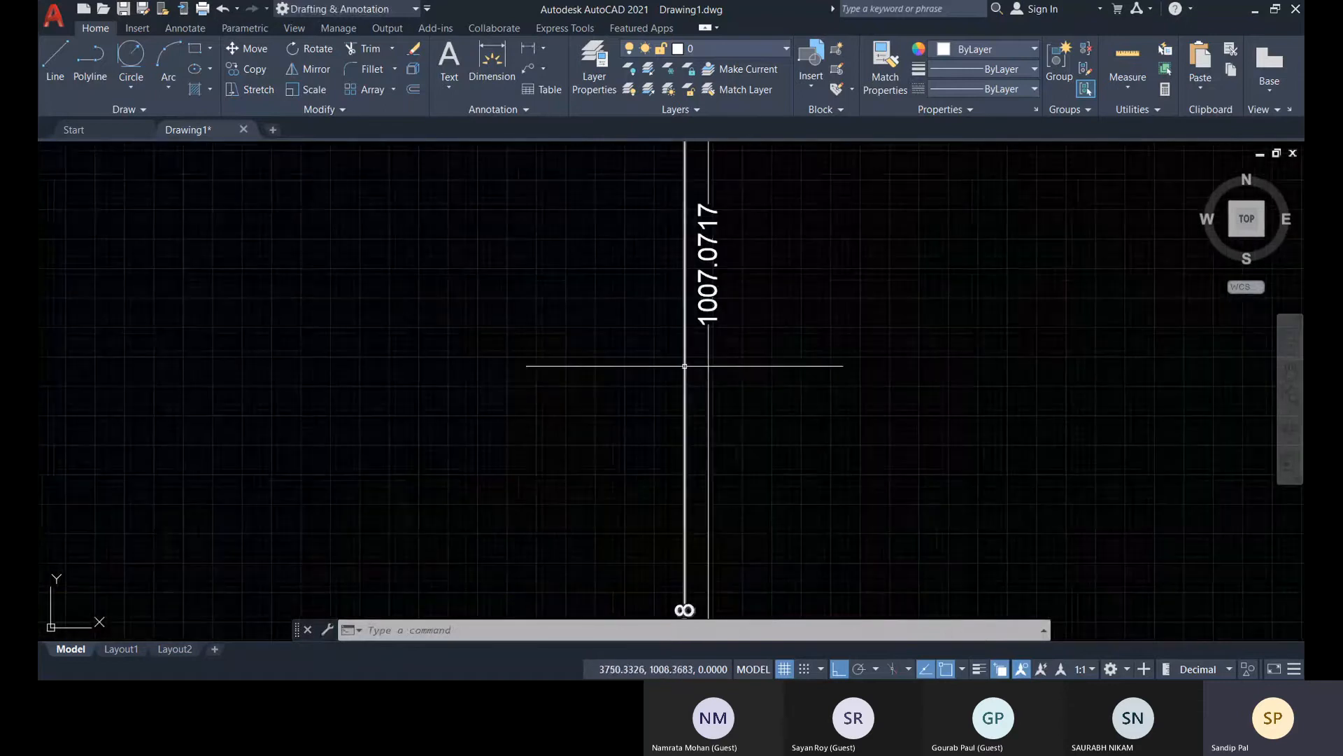
scroll(750, 360, down, 3)
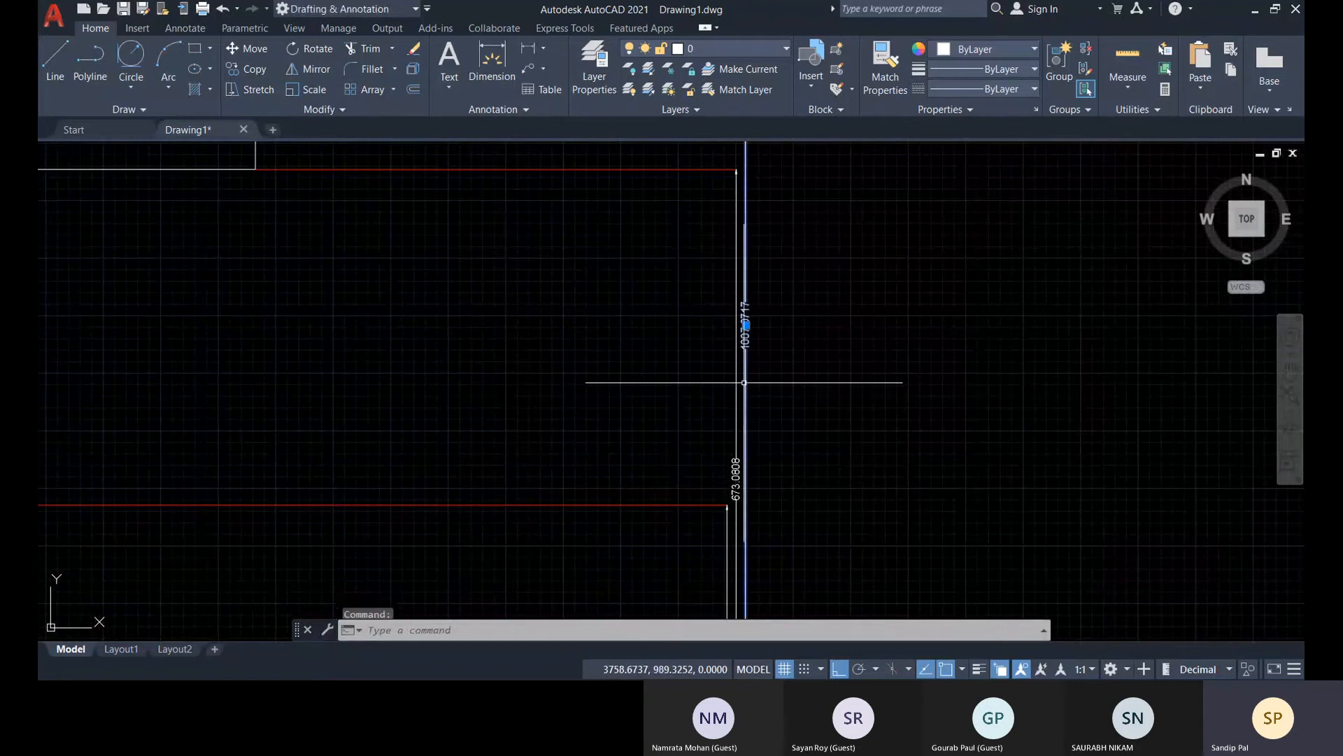
mouse_move(746, 324)
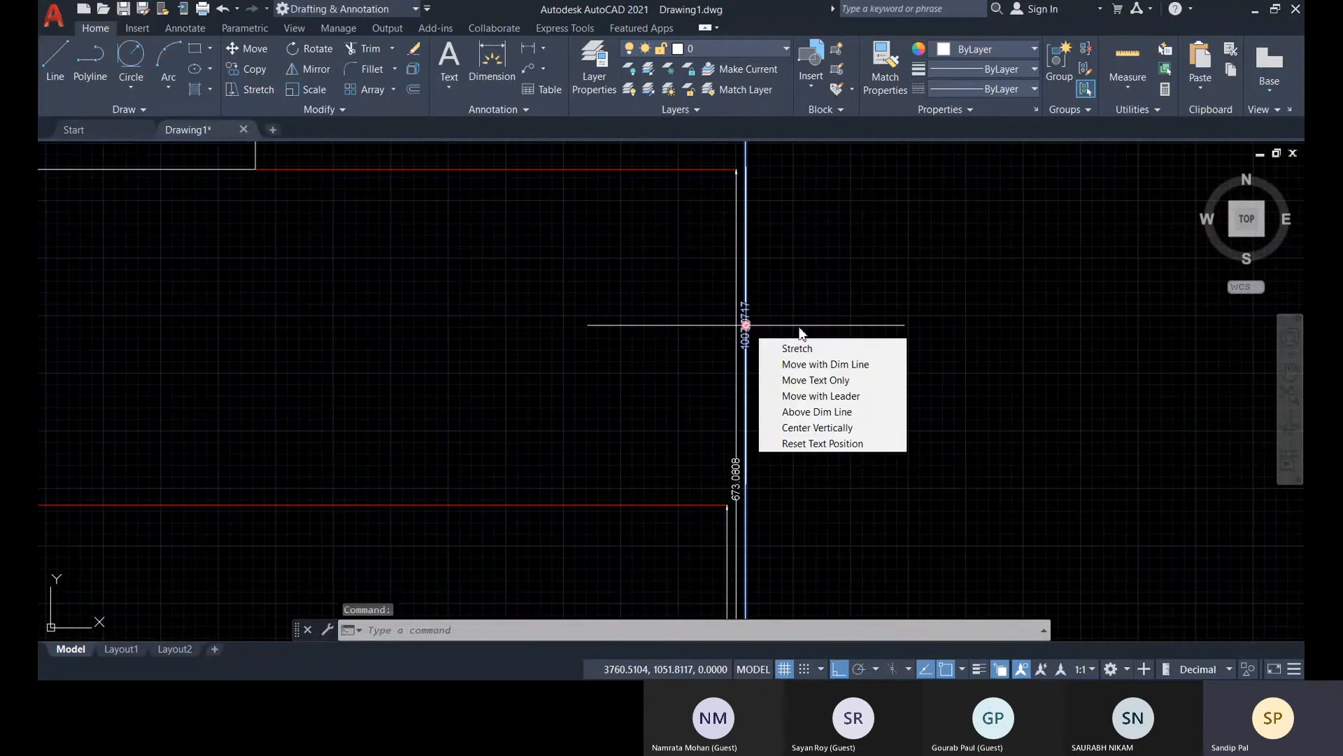
click(844, 297)
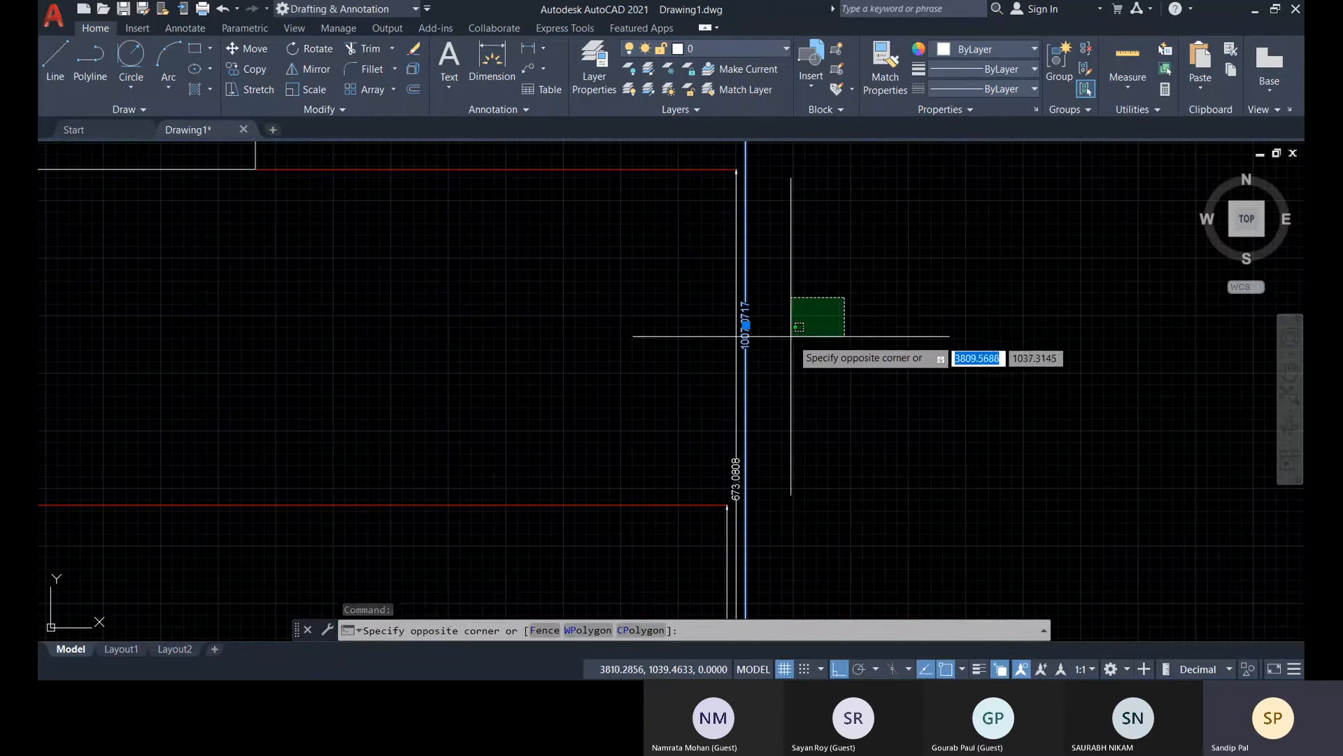
key(Escape)
key(Escape)
key(Escape)
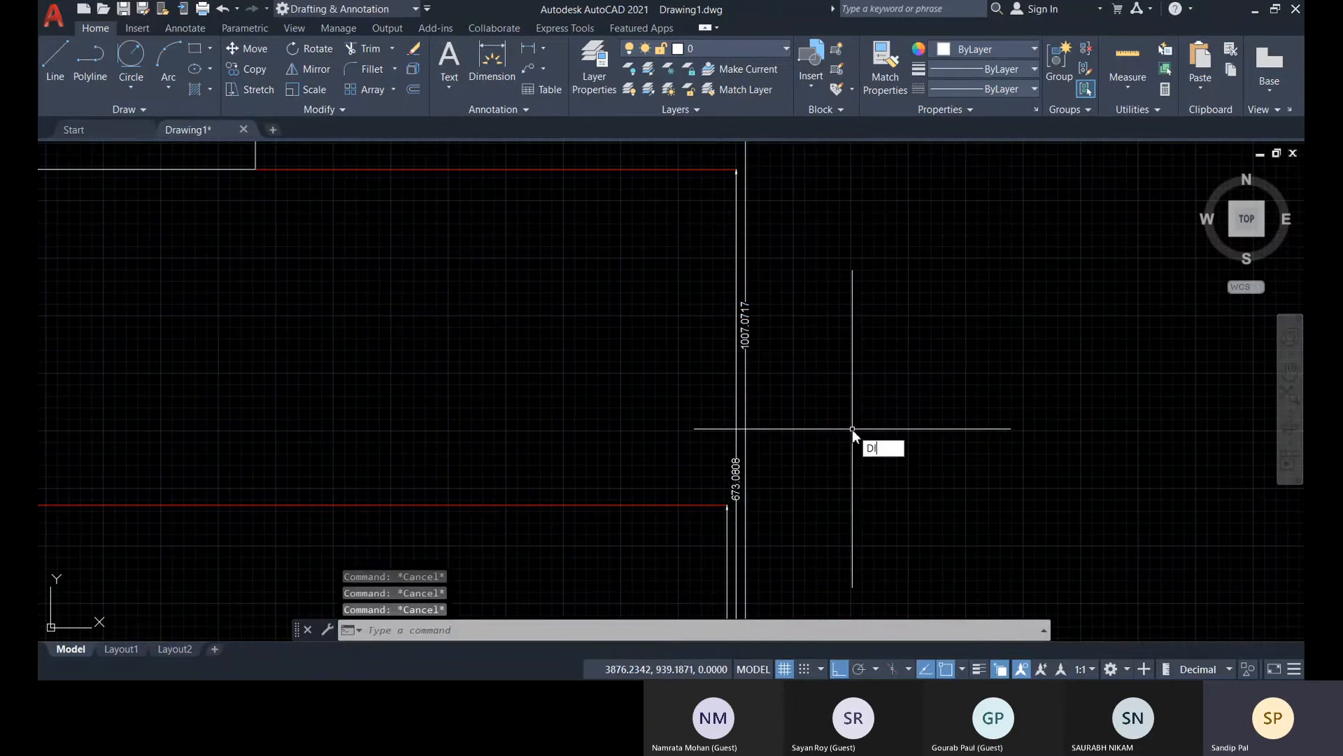
Run DIMSPACE again from the lowest-riser base dimension and set the spacing of the two longer baseline dimensions to 20
text(DIMspace)
key(Return)
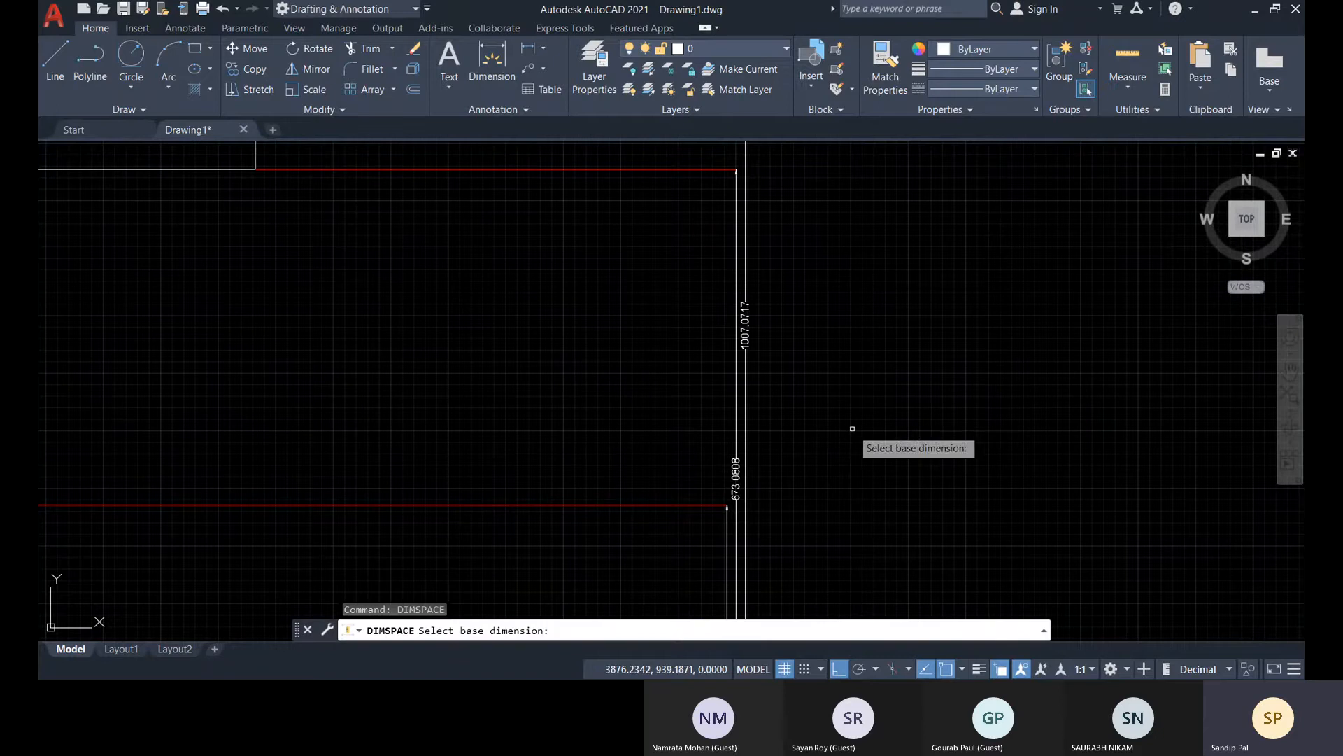
scroll(930, 433, down, 5)
scroll(750, 504, up, 8)
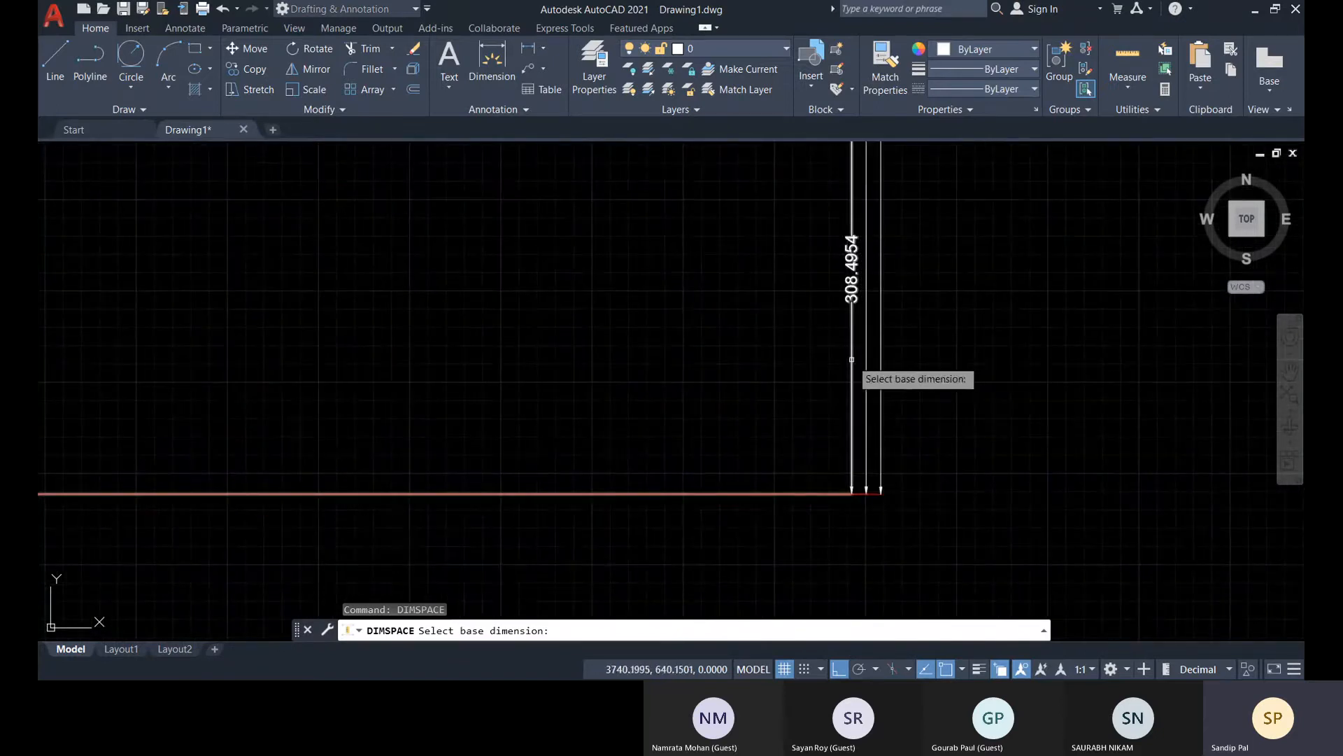
click(851, 359)
middle_drag(947, 426, 770, 471)
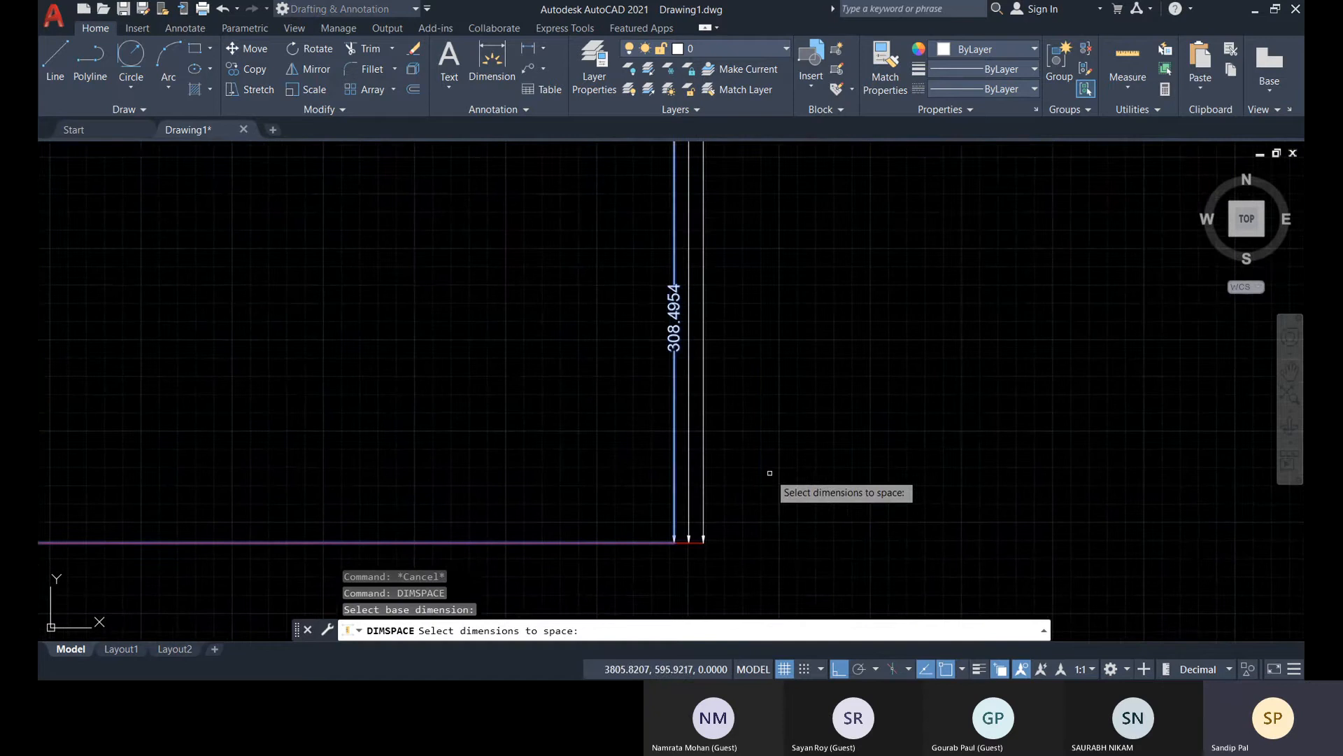
click(689, 437)
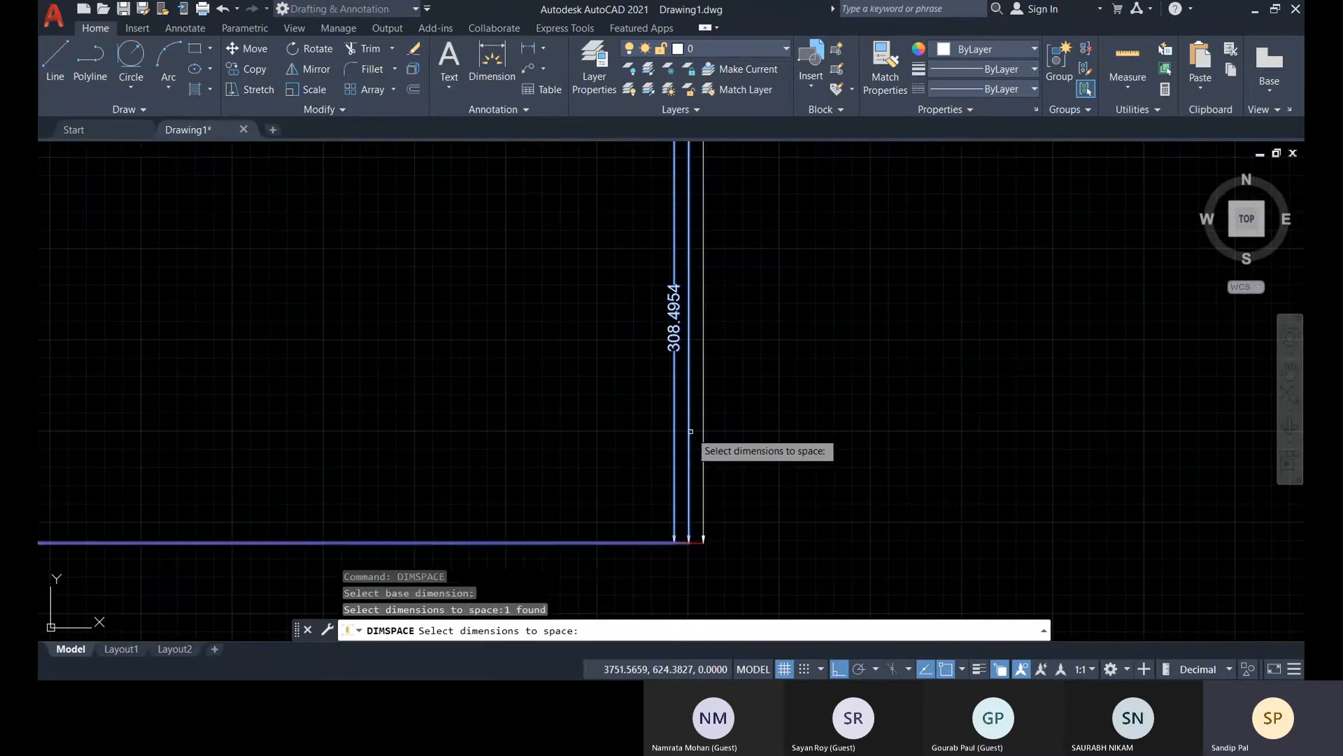
click(702, 431)
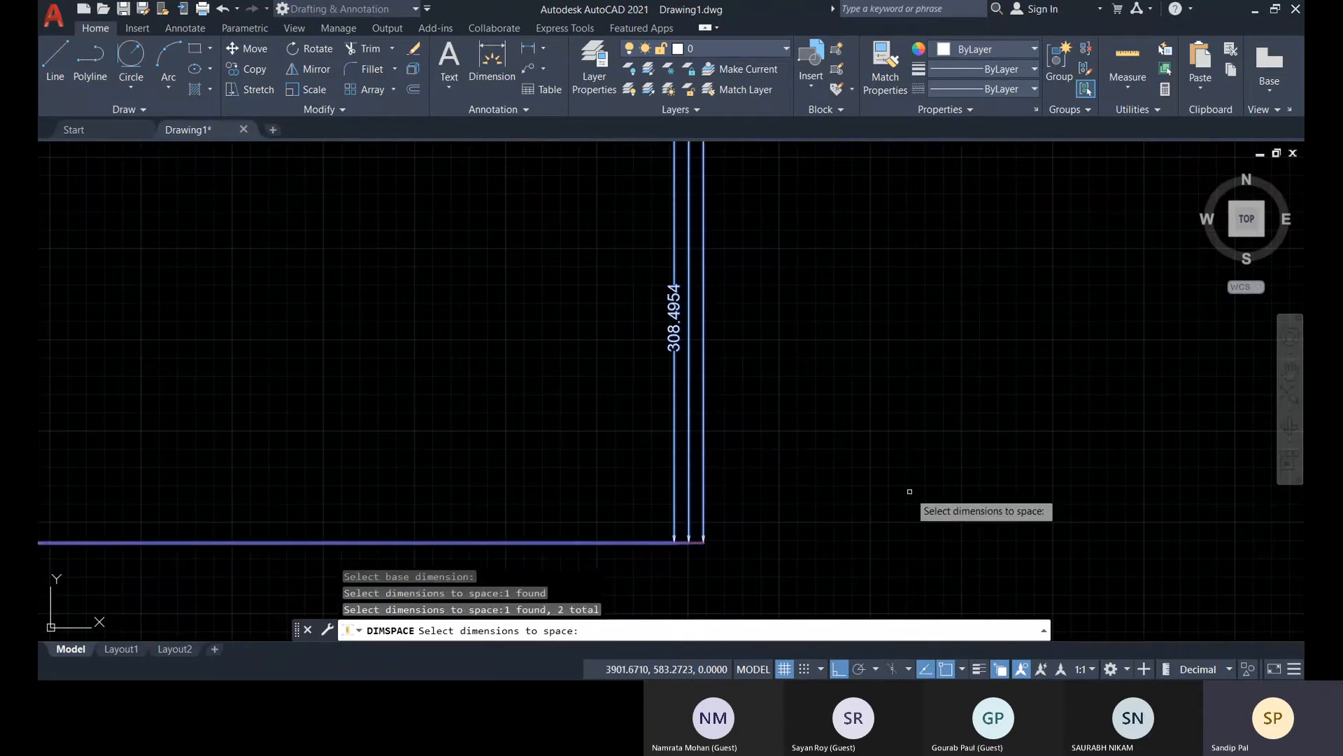
key(Return)
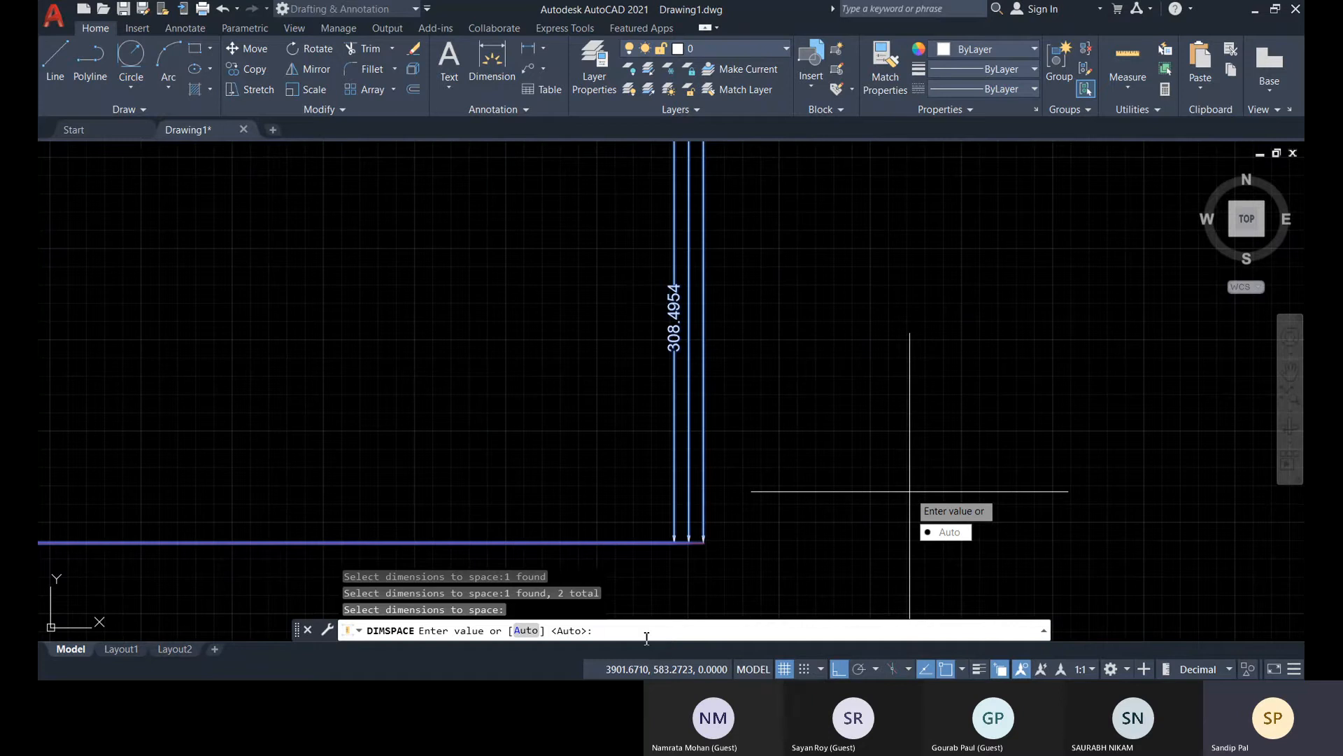
key(Return)
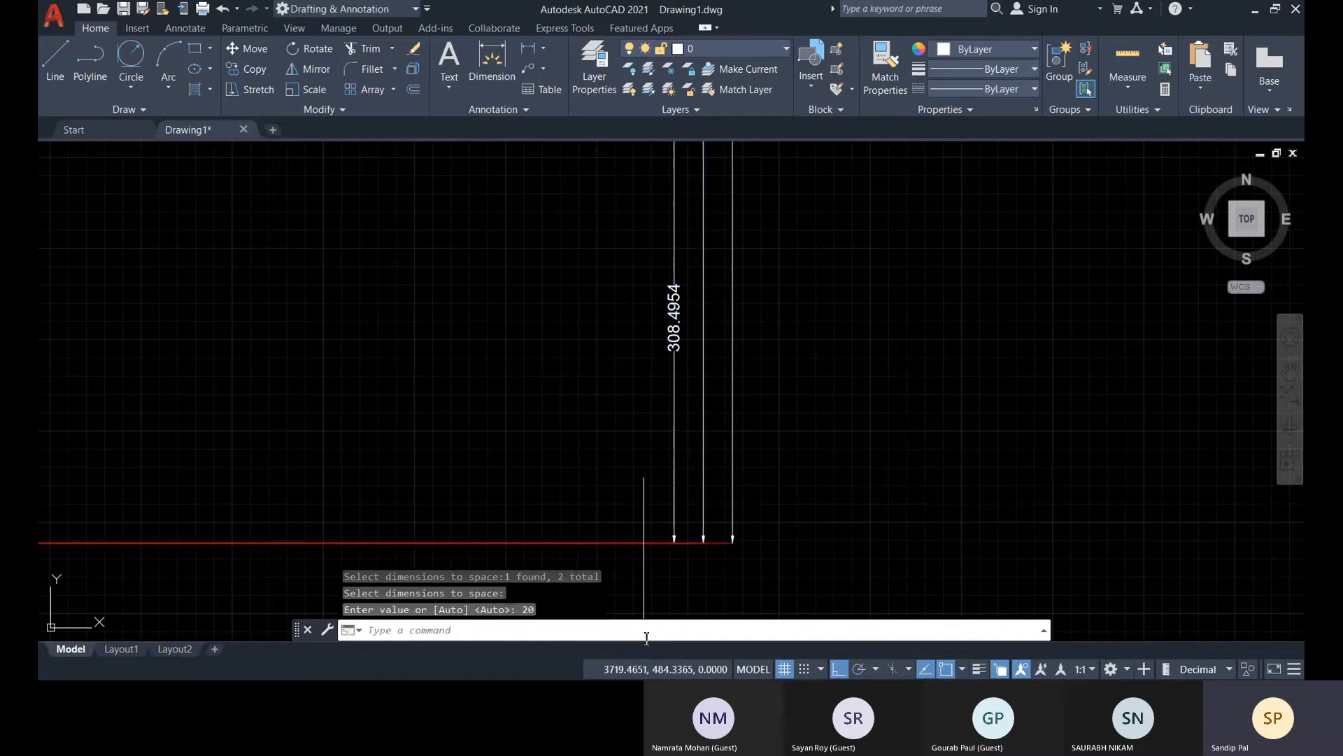
Review the baseline dimensions and the whole drawing, including the stepped profile and the hatched rectangle
scroll(767, 457, down, 2)
middle_drag(784, 419, 670, 630)
middle_drag(662, 505, 682, 452)
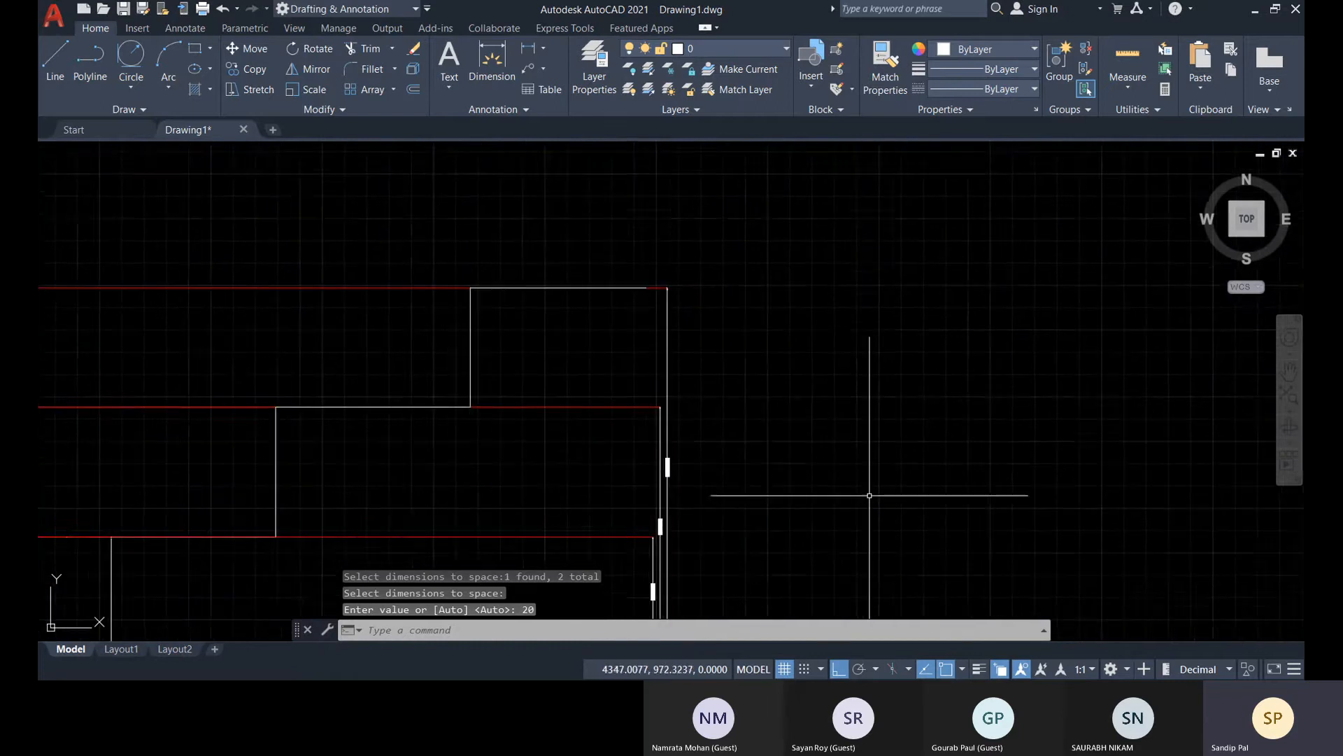
scroll(786, 473, down, 3)
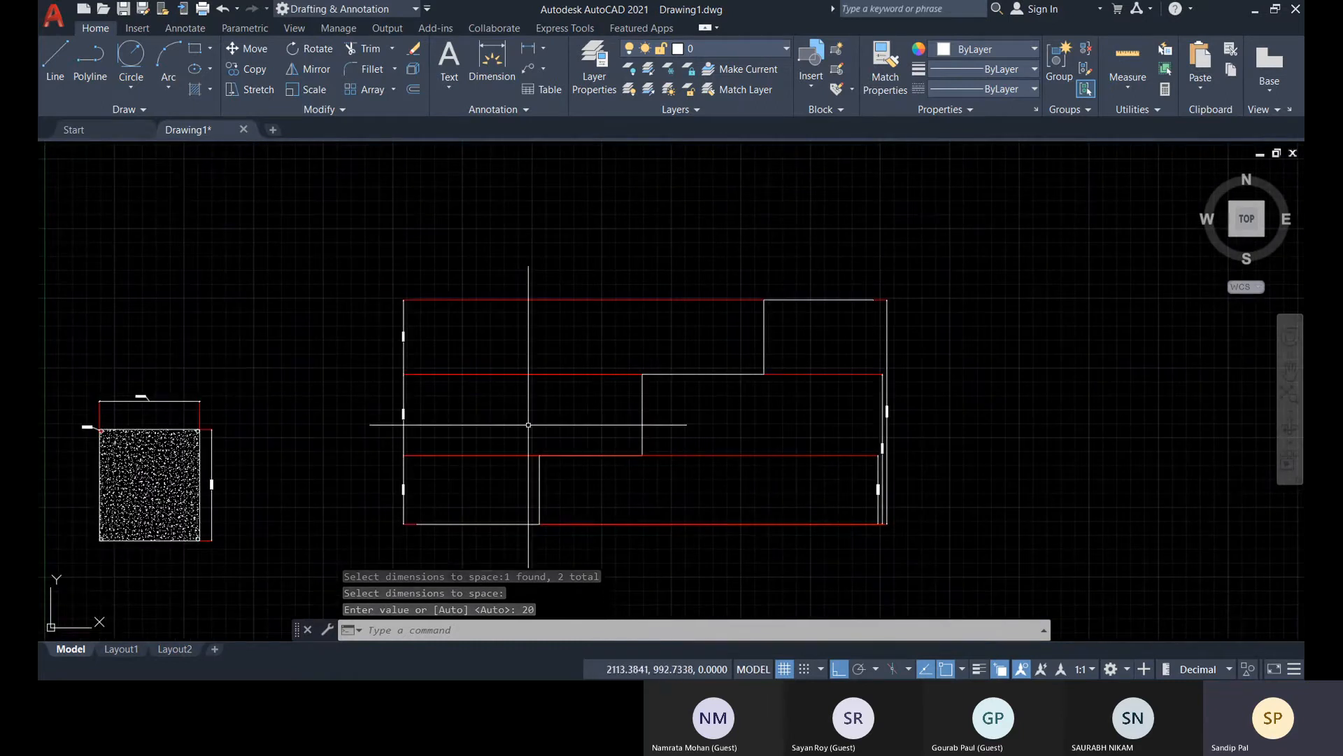
middle_drag(553, 437, 600, 392)
scroll(587, 418, down, 4)
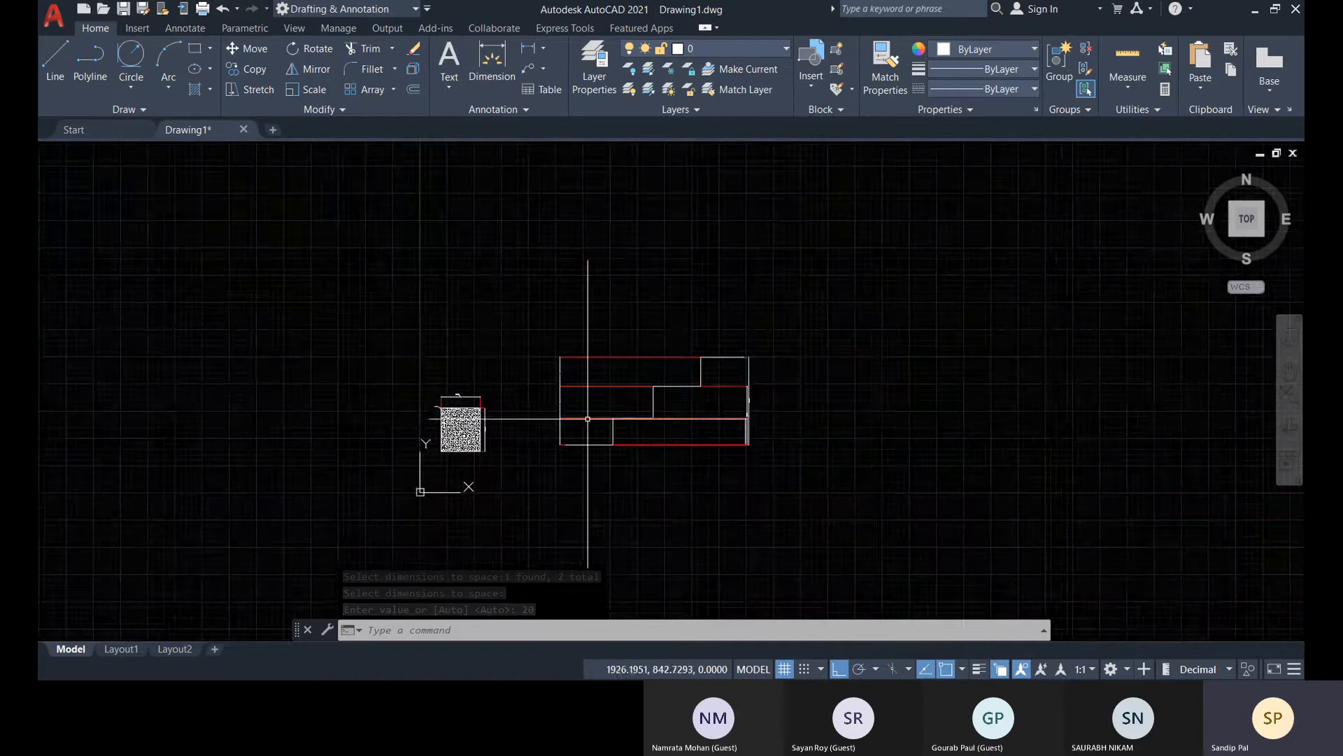
click(315, 294)
click(884, 463)
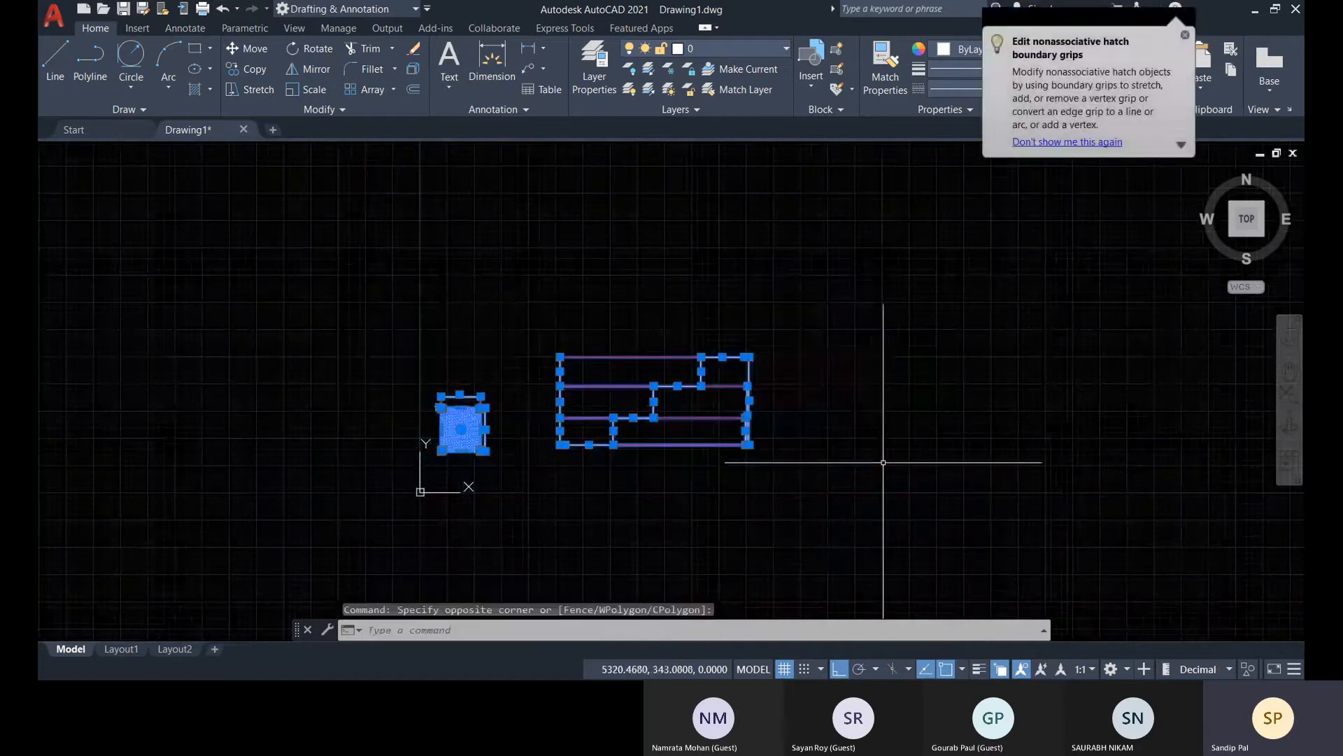
key(Escape)
key(Escape)
key(Escape)
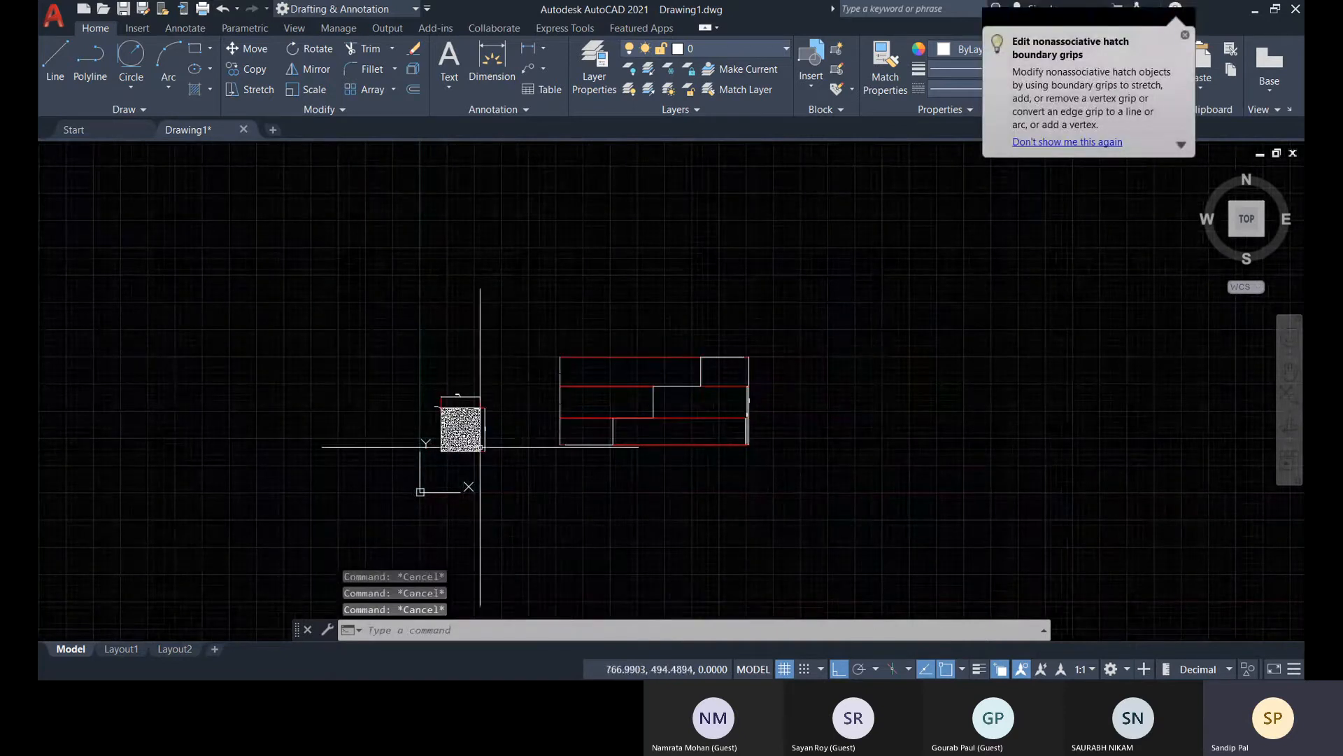
Start a multiline text object and define its text frame just below the hatched rectangle, spanning roughly the rectangle's width
scroll(466, 441, up, 5)
middle_drag(430, 475, 571, 478)
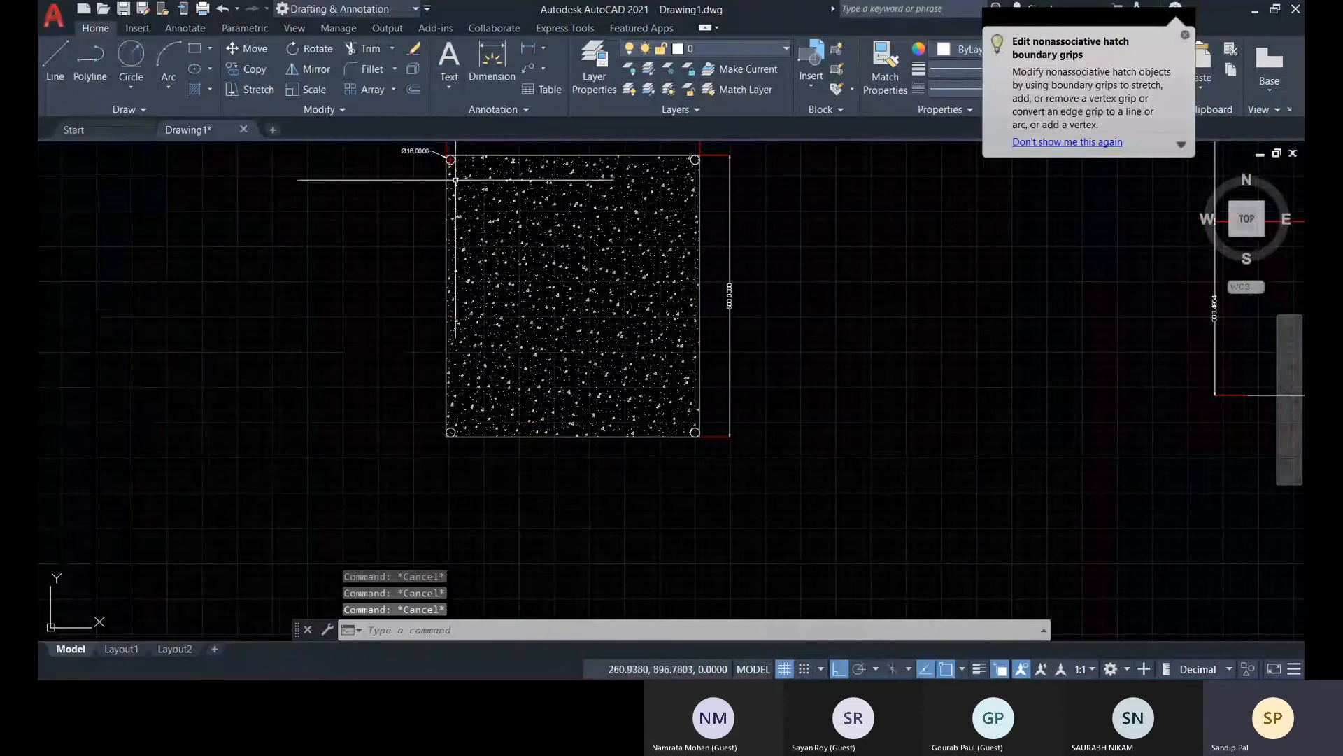
click(448, 90)
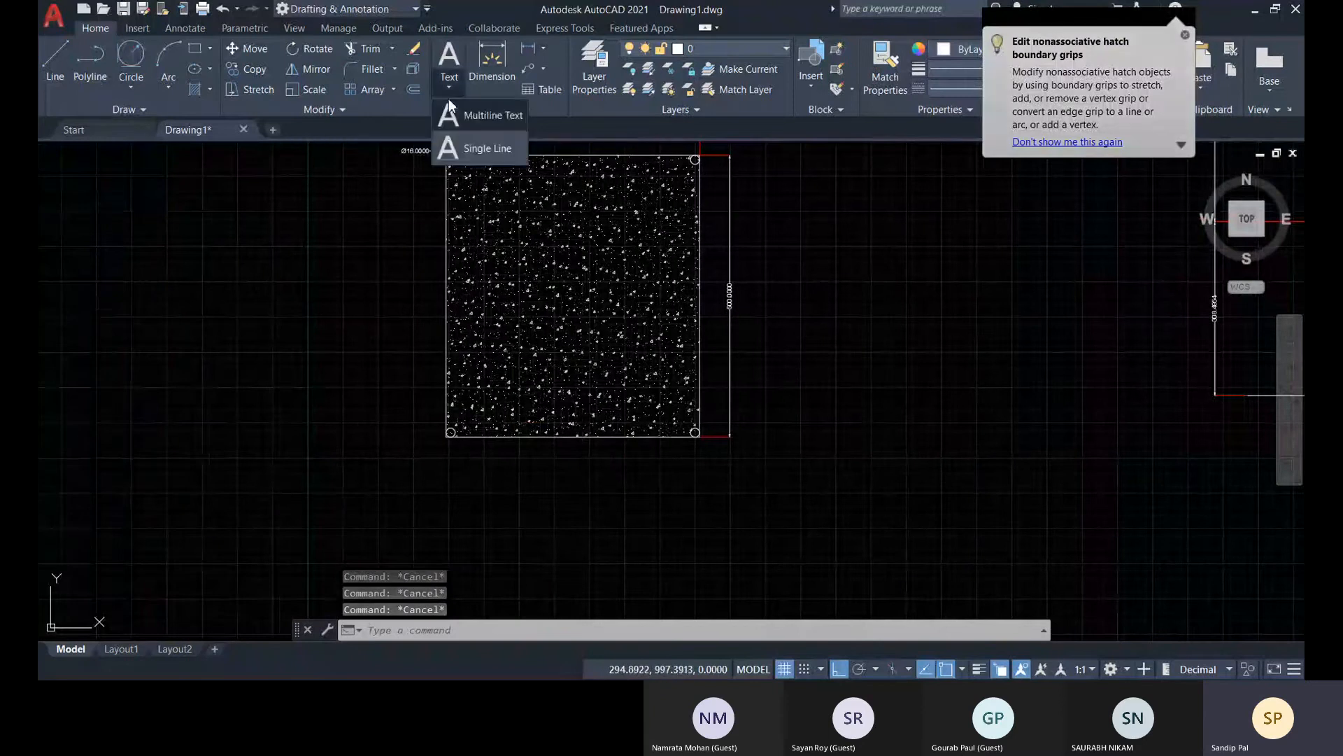
click(494, 118)
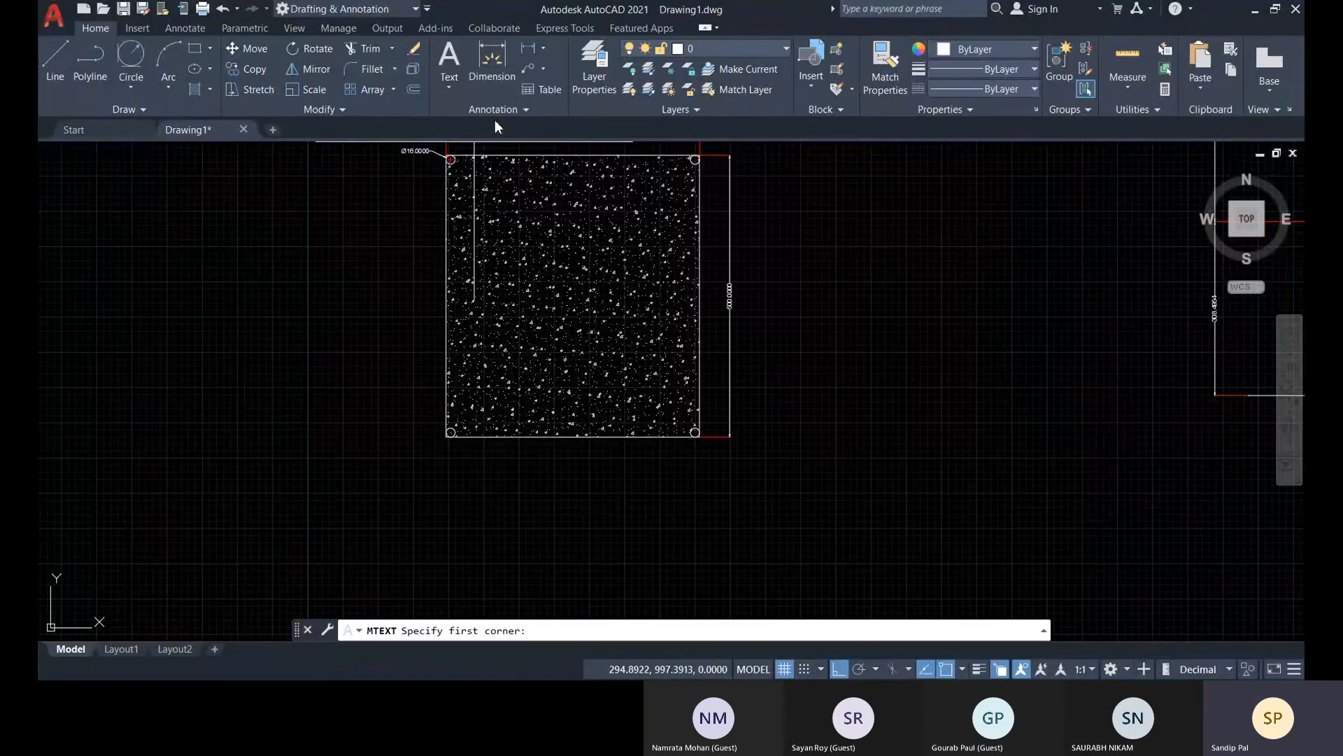
click(455, 458)
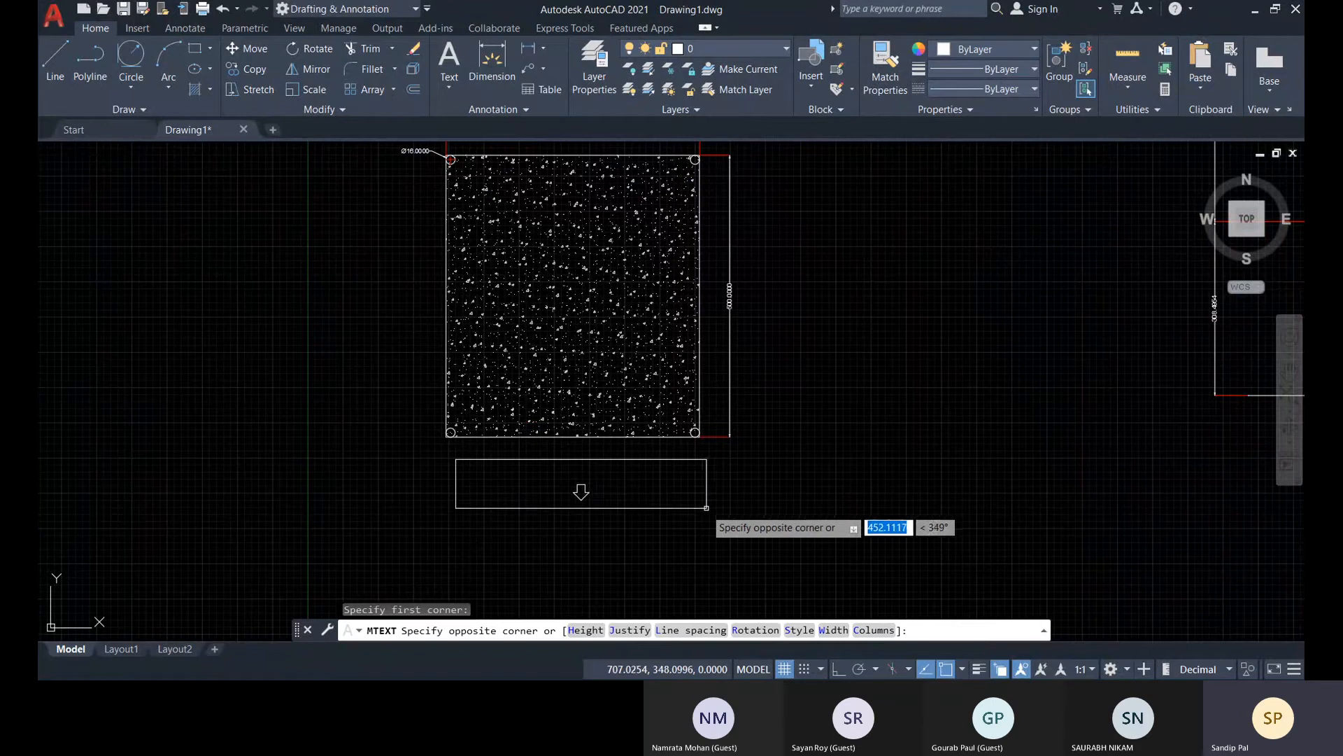
click(702, 503)
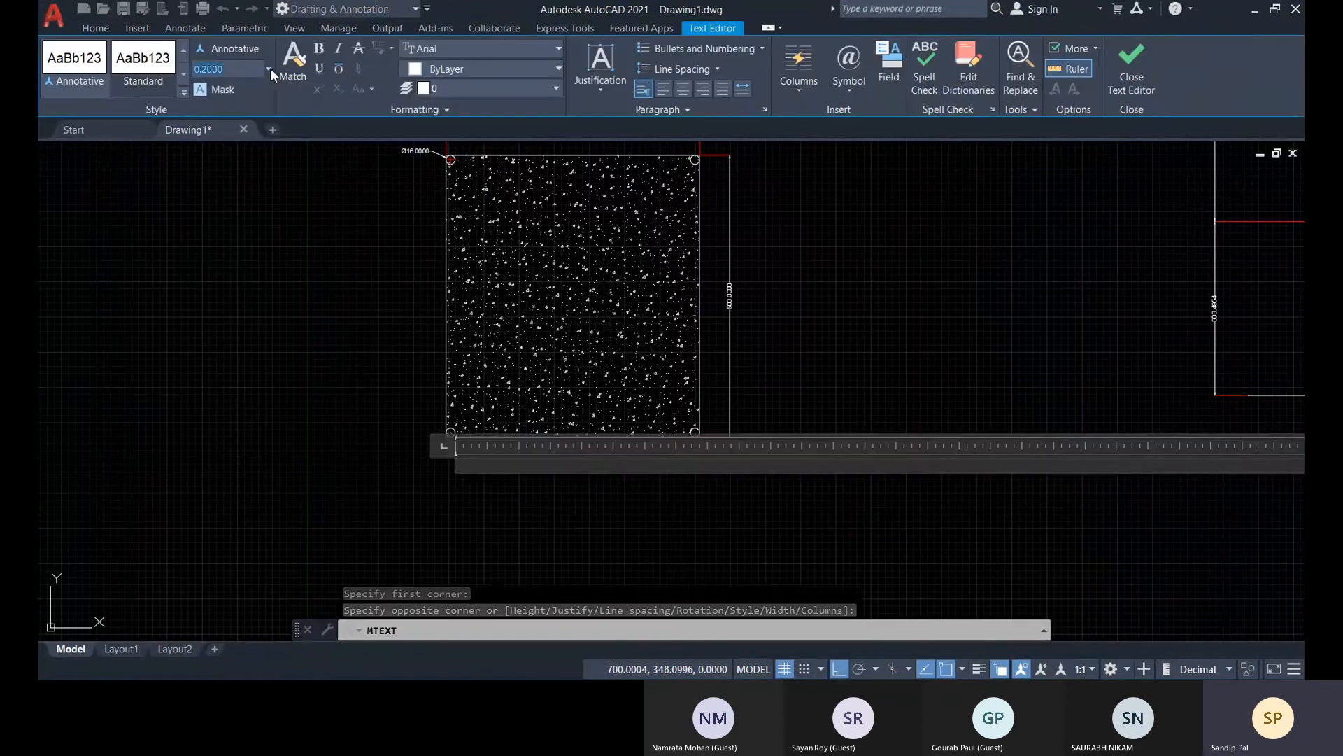
Enter 8 as the text height and write "Column" in the text frame
click(268, 69)
click(240, 87)
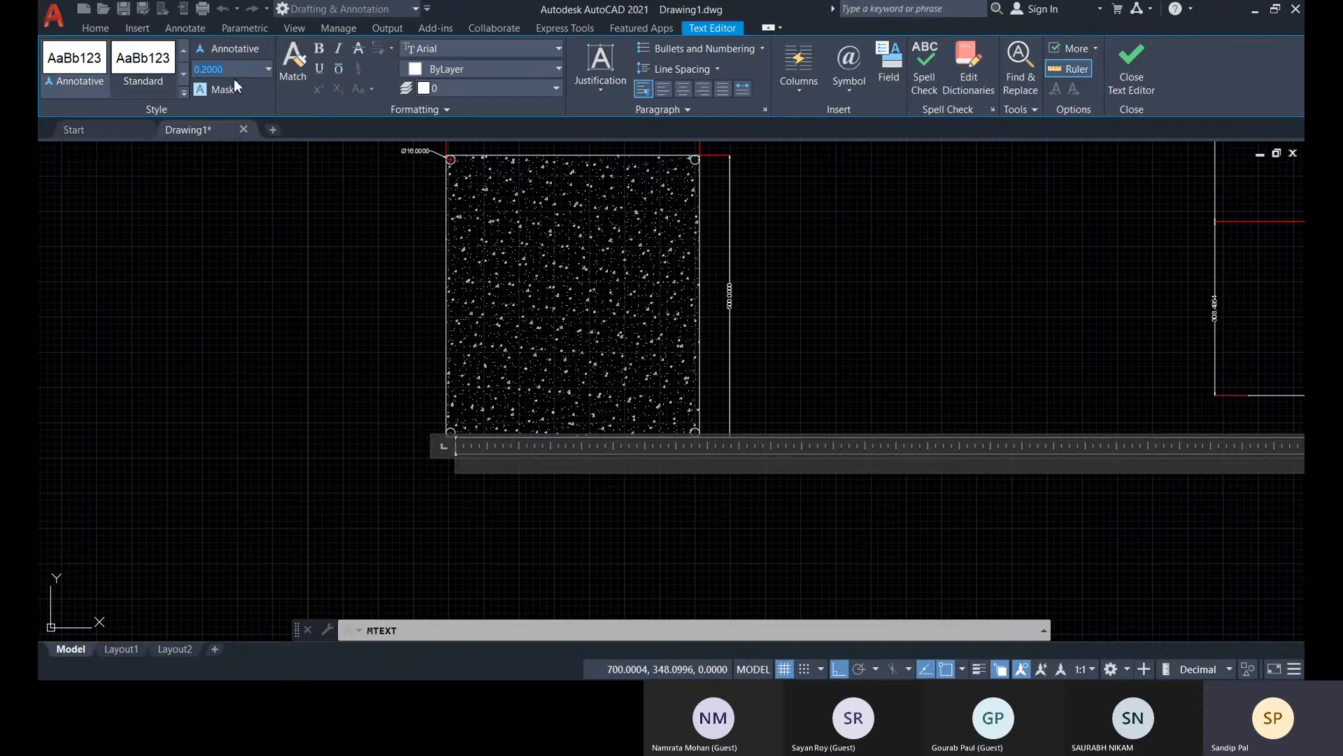
text(8)
click(334, 112)
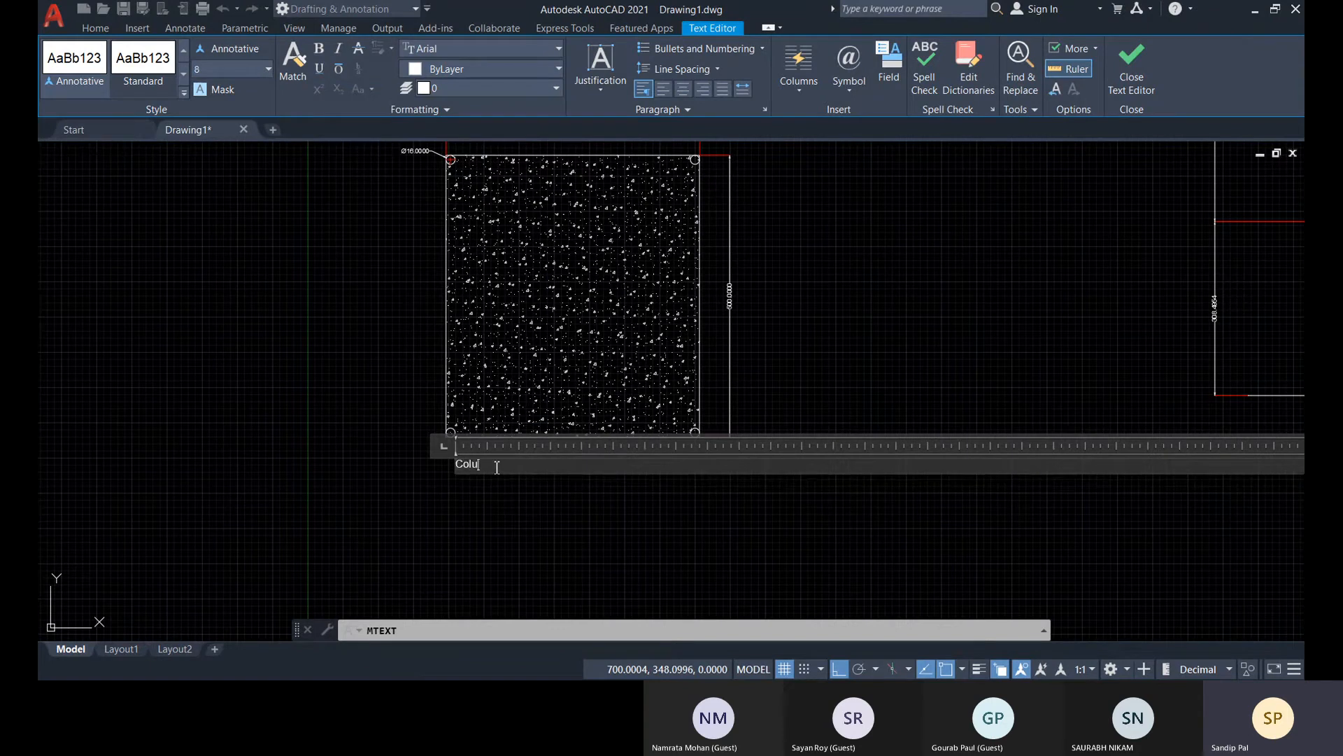
text(mn)
Set the text height of the selected word "Column" to 8 and save the multiline text
click(267, 70)
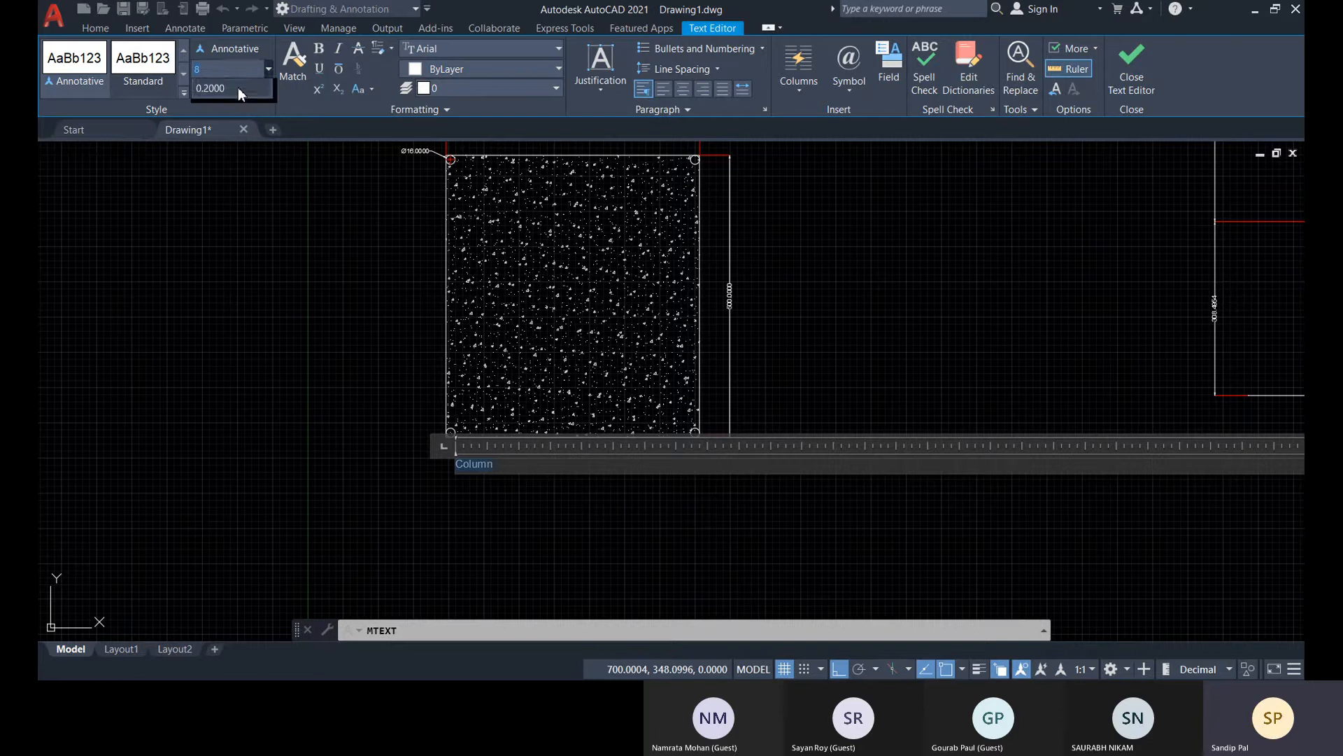
click(268, 70)
click(253, 72)
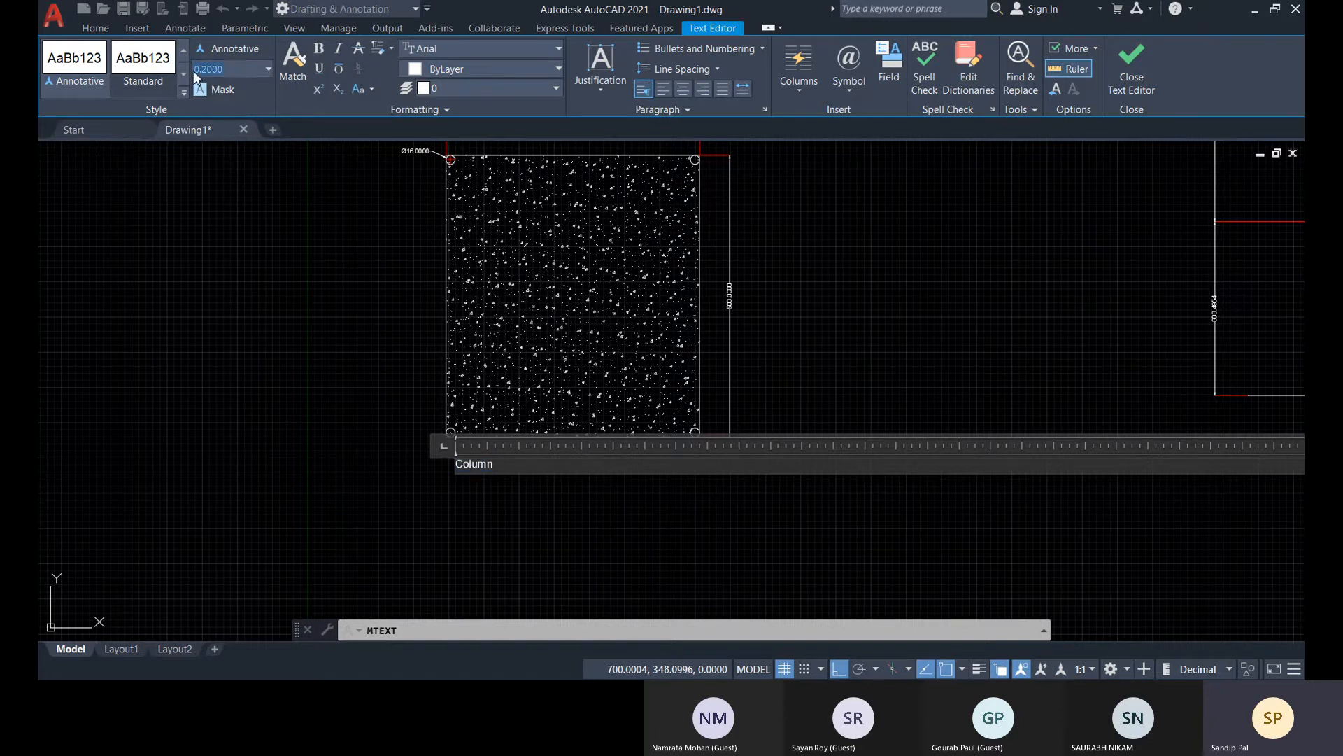
text(8)
key(Return)
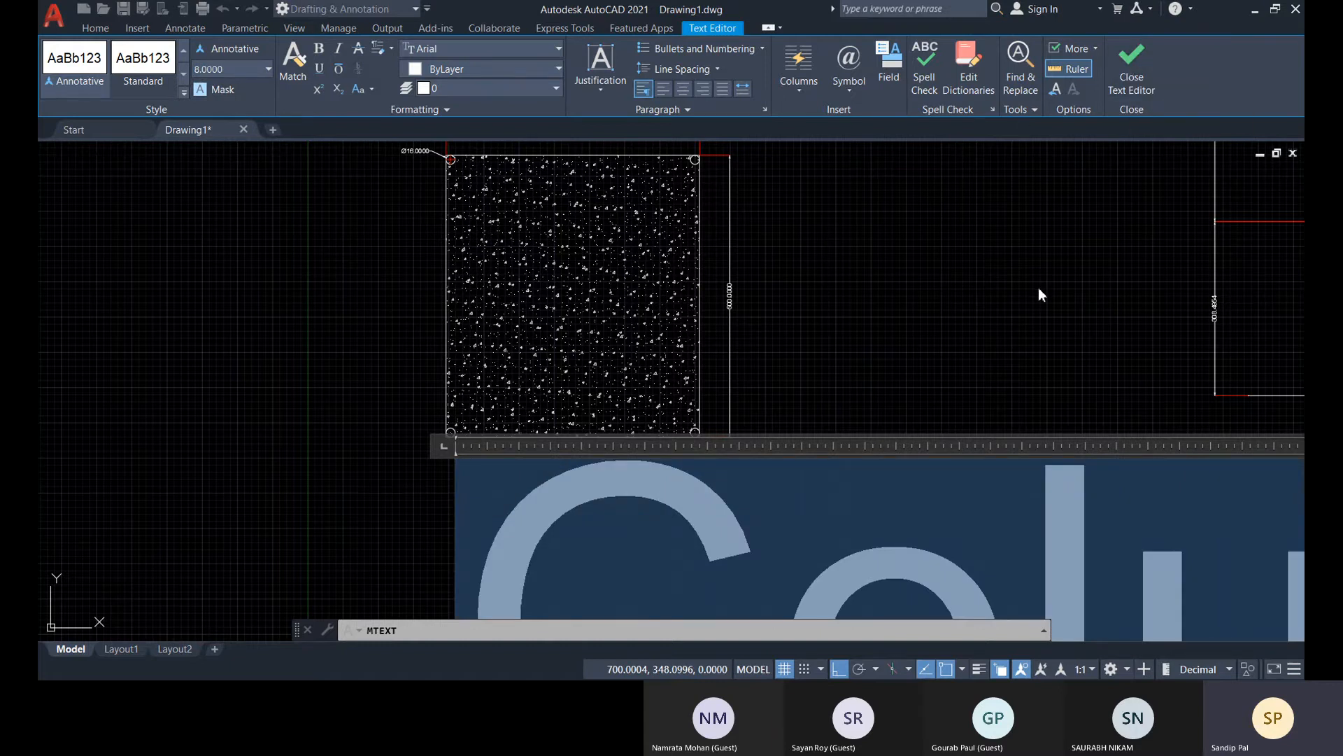
key(Escape)
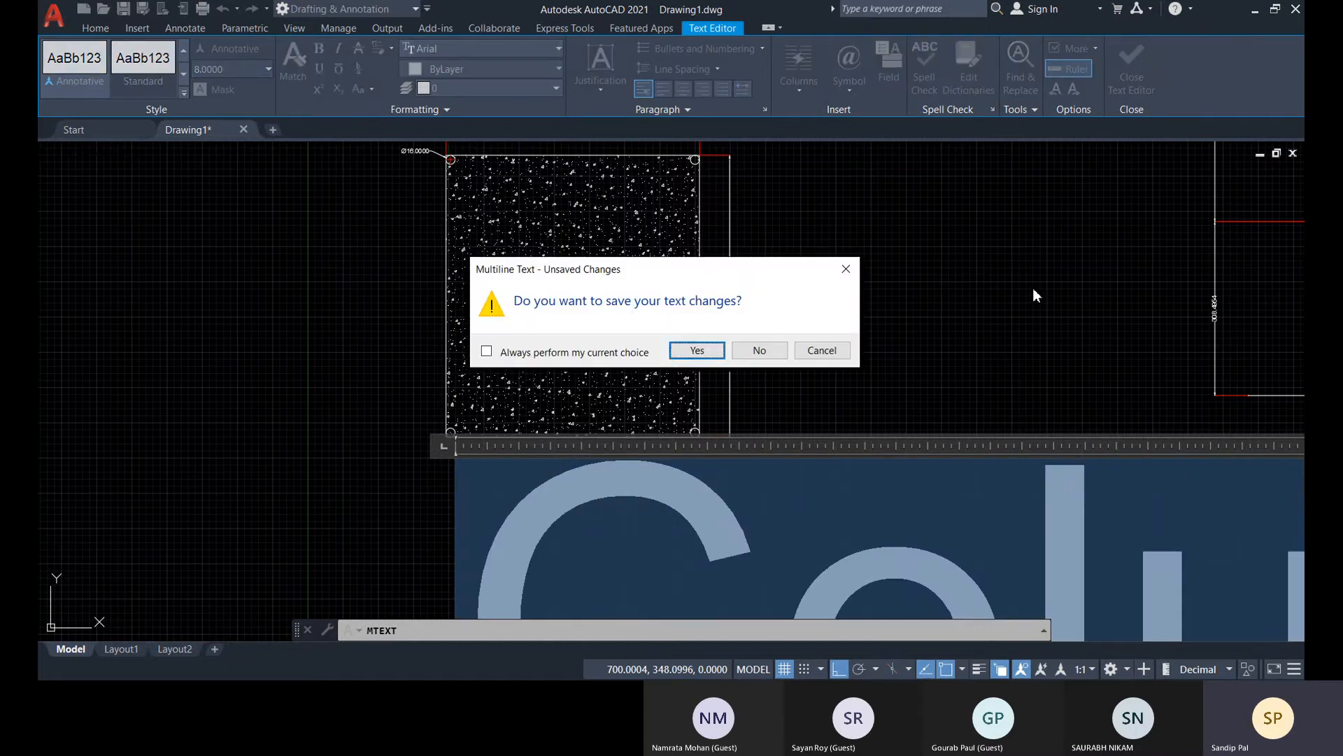
click(708, 352)
Shrink the width of the "Column" text frame so it ends just past the word
scroll(482, 465, up, 3)
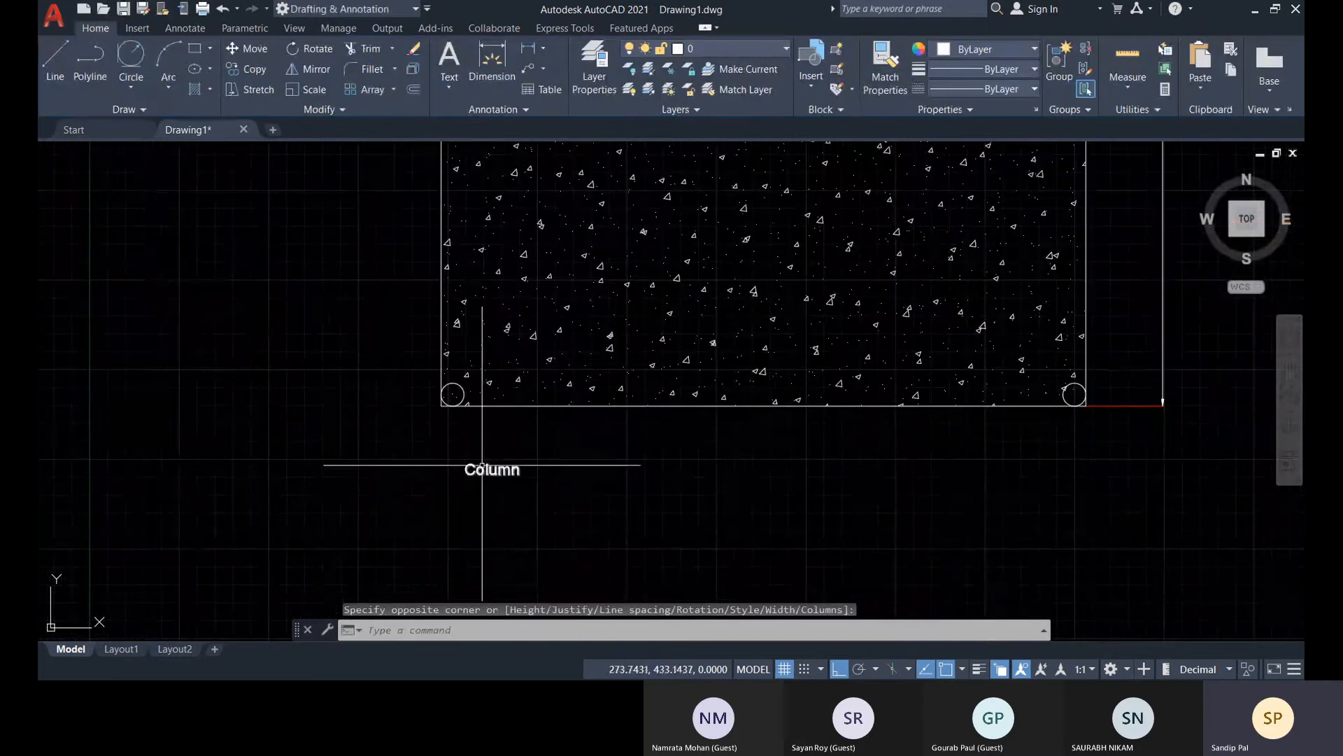
click(467, 468)
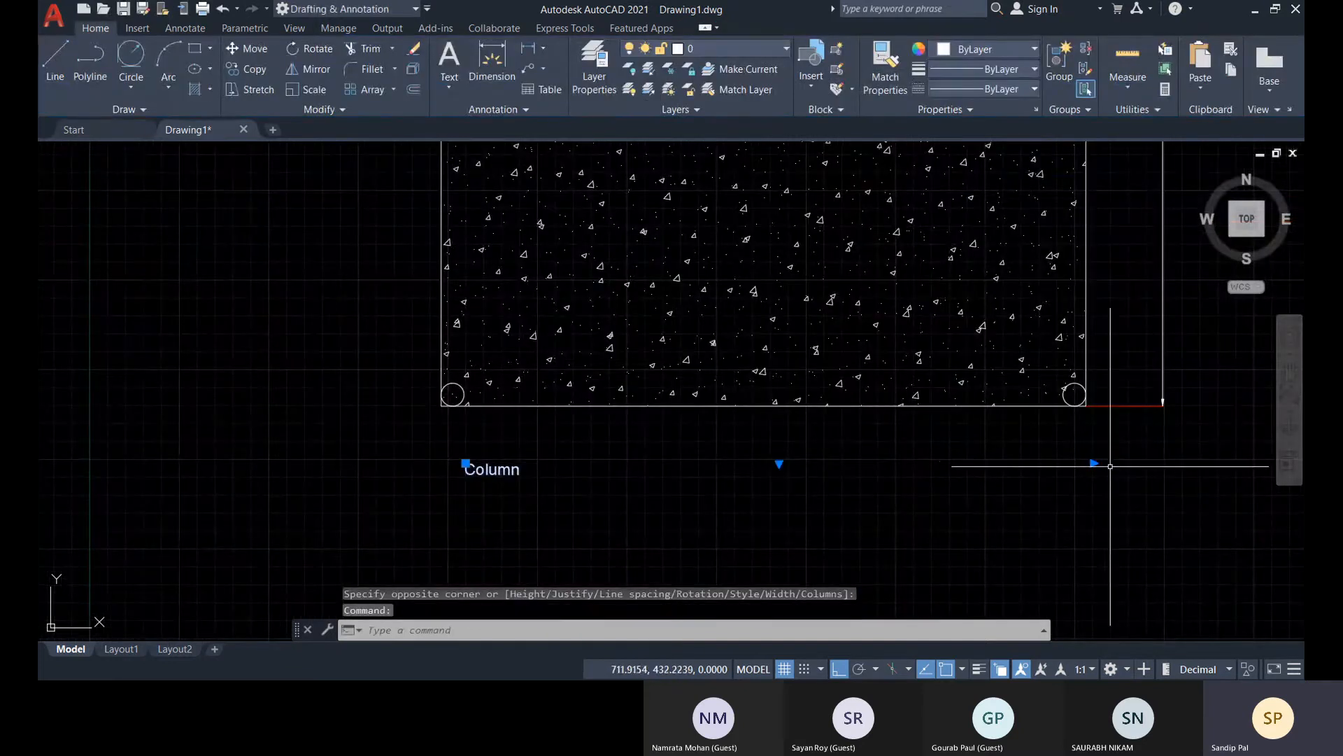
click(1093, 464)
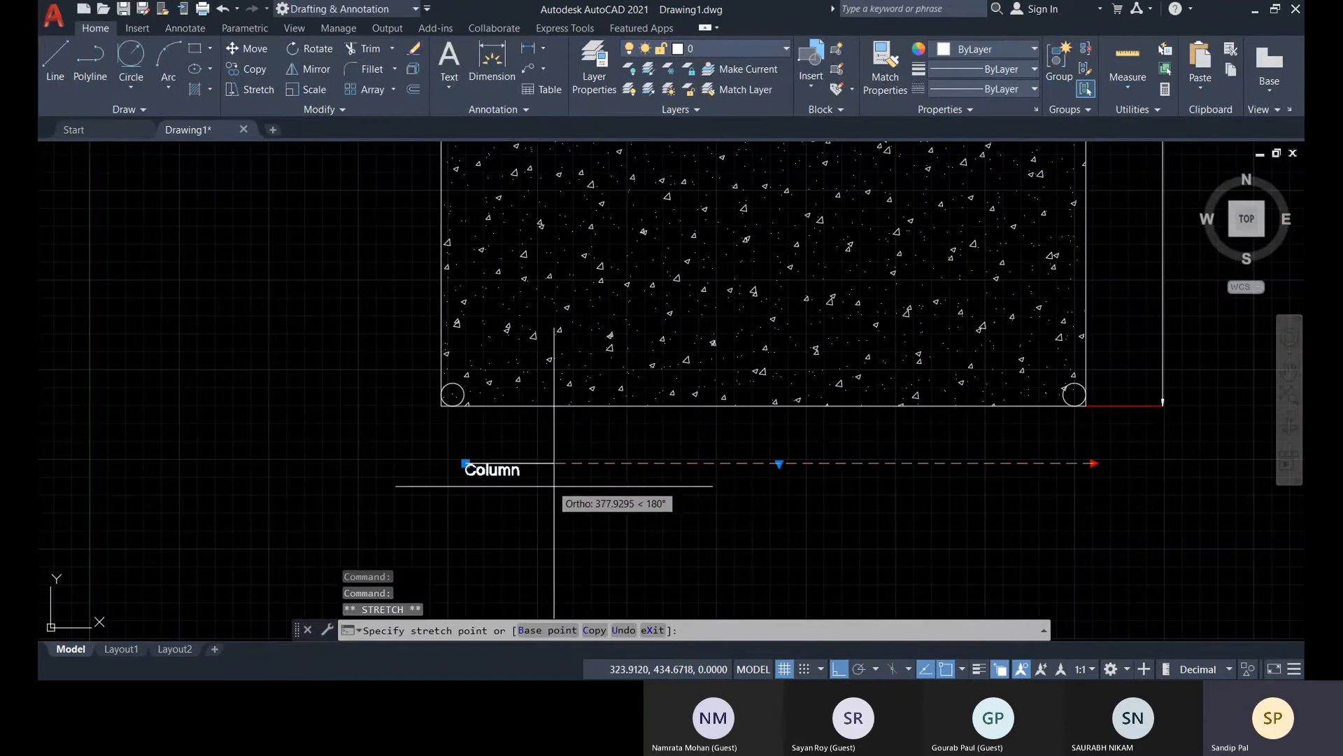
scroll(549, 467, up, 2)
click(529, 452)
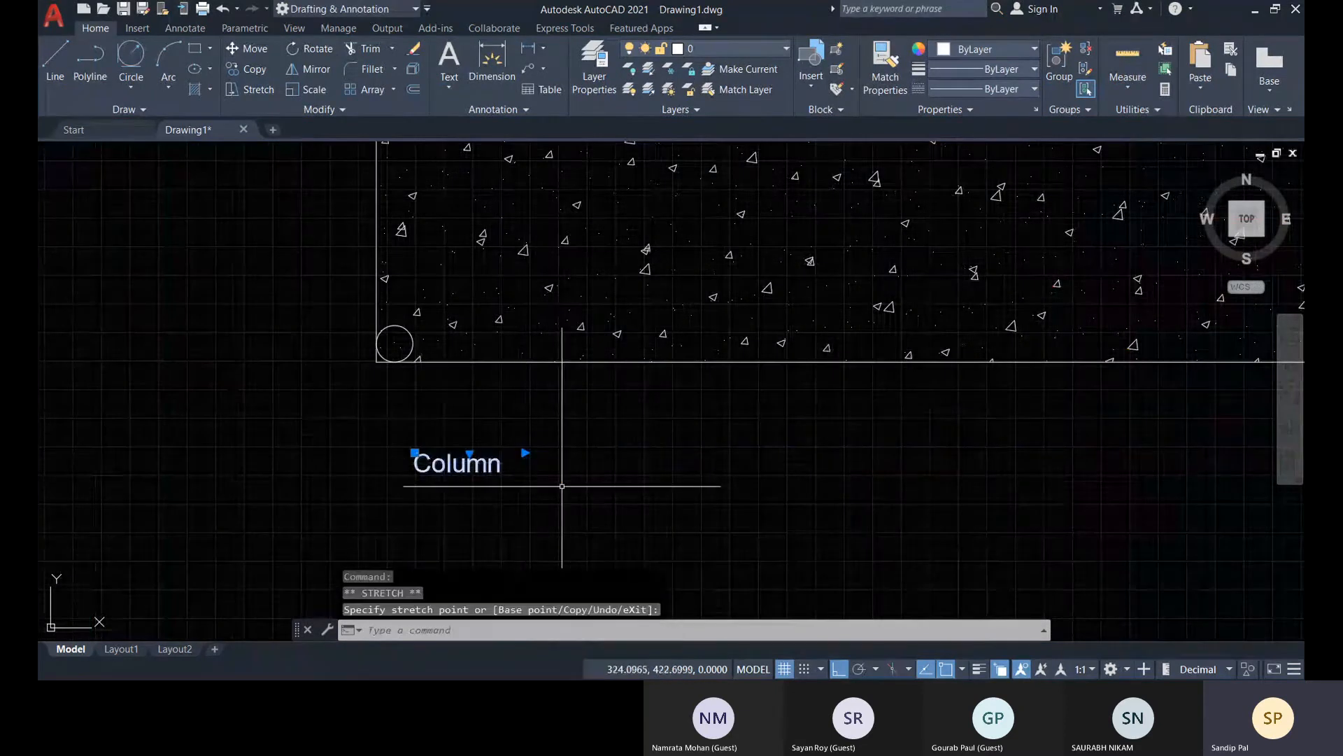
Move the "Column" text horizontally to below the middle of the hatched rectangle and clear the selection
click(414, 460)
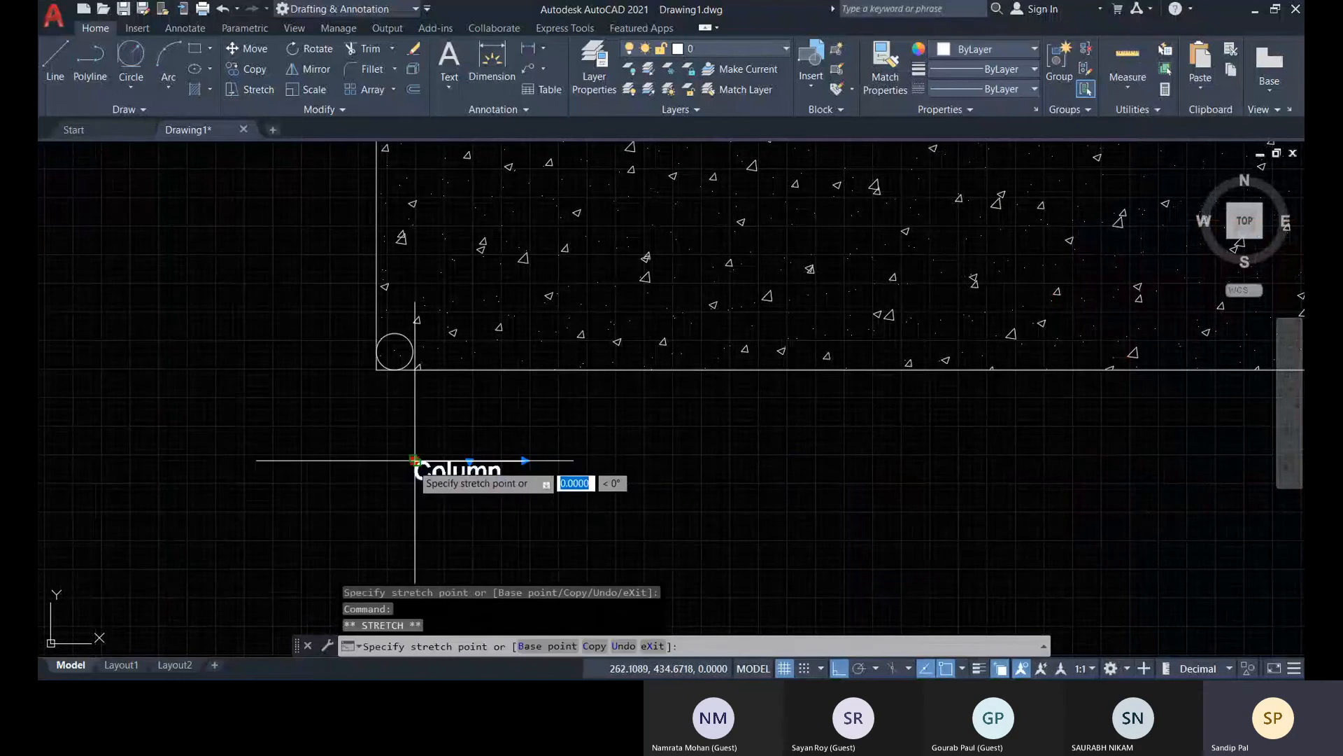
click(917, 472)
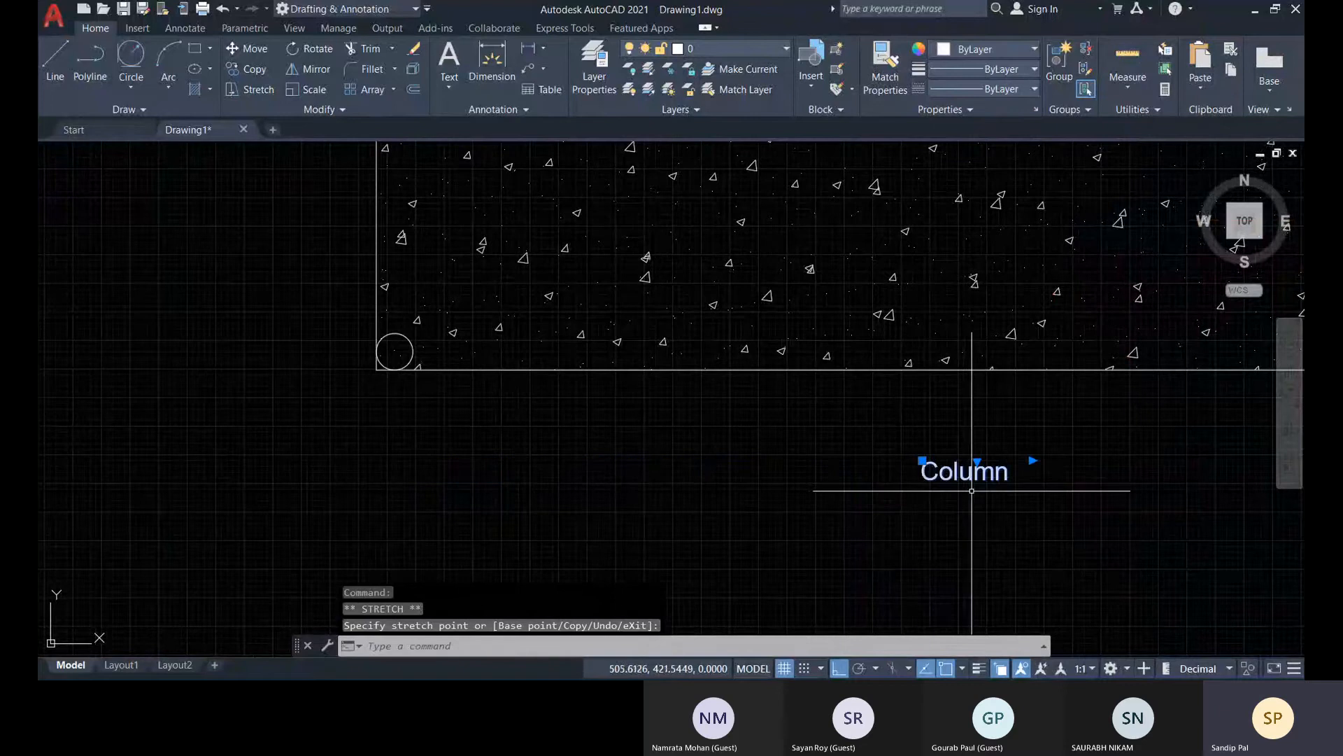
scroll(962, 490, down, 5)
middle_drag(962, 504, 831, 503)
key(Escape)
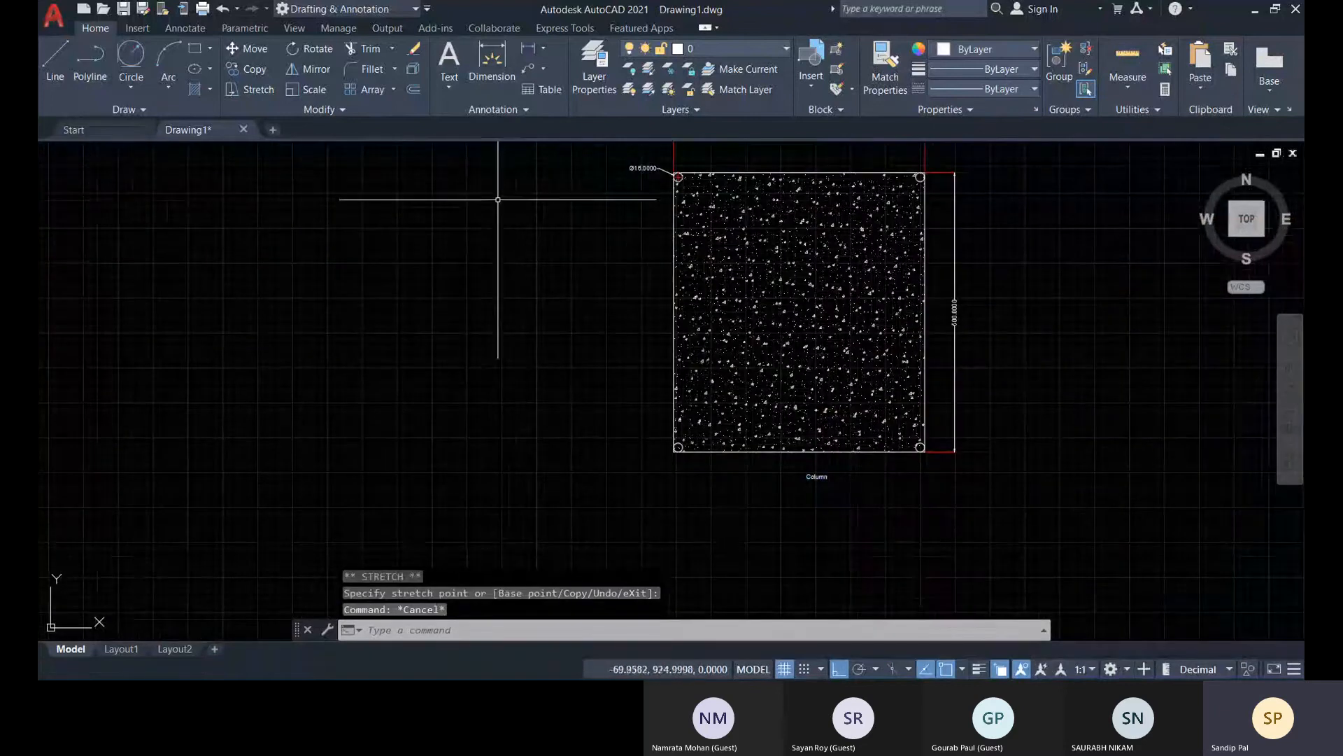
Reopen the "Column" text for editing and widen its text column to more than twice its width
scroll(820, 470, up, 5)
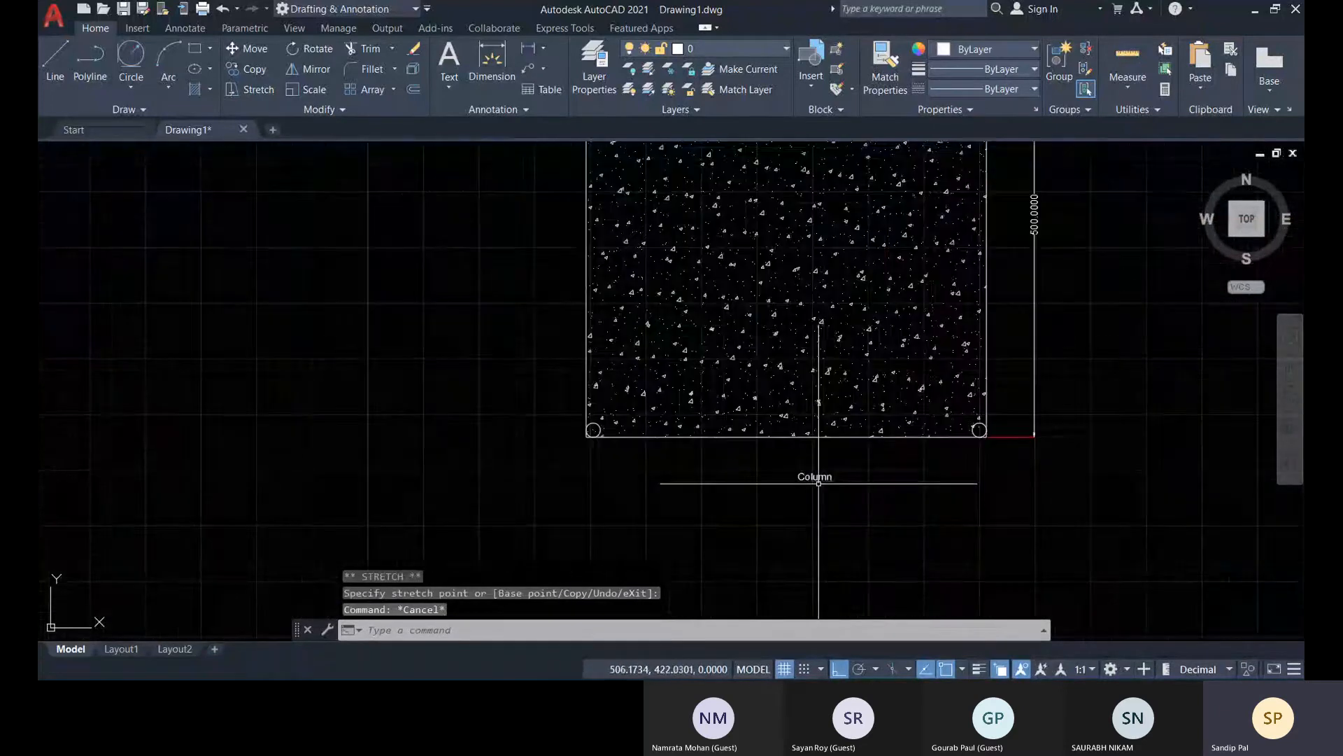
double_click(843, 465)
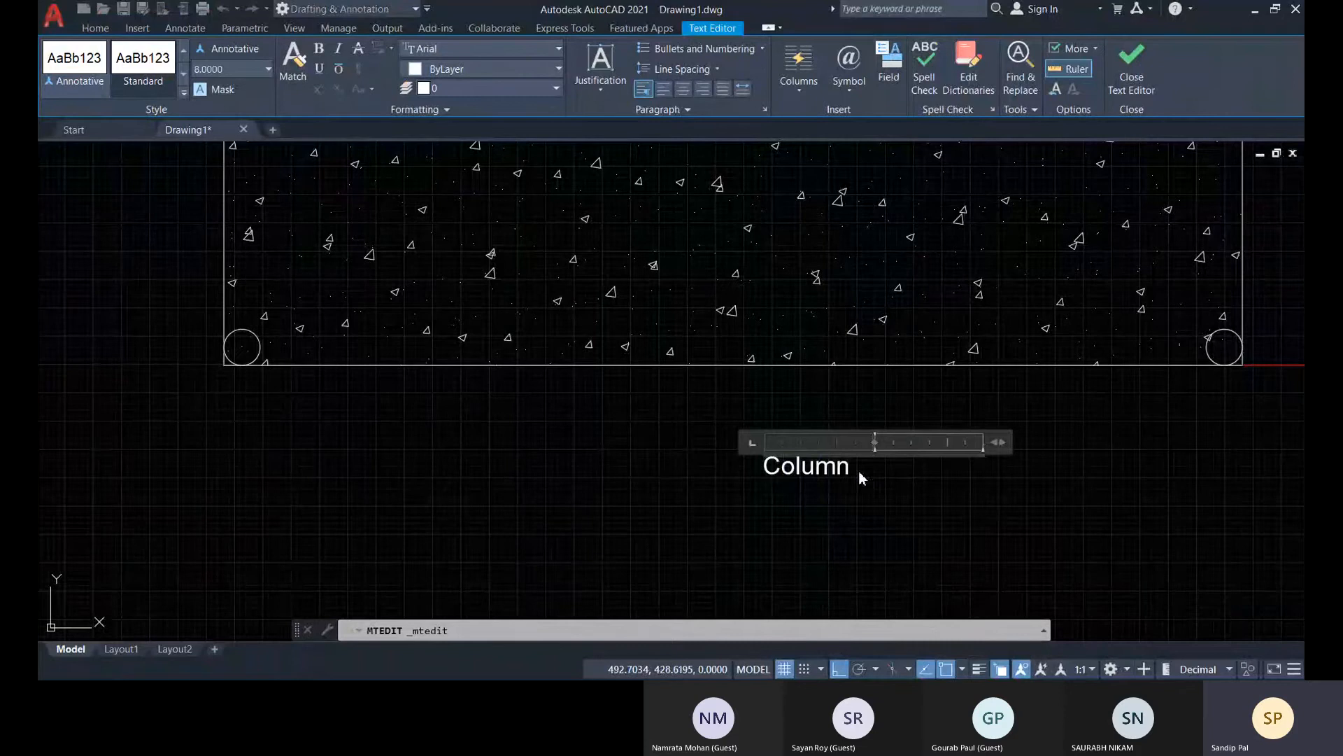
key(BackSpace)
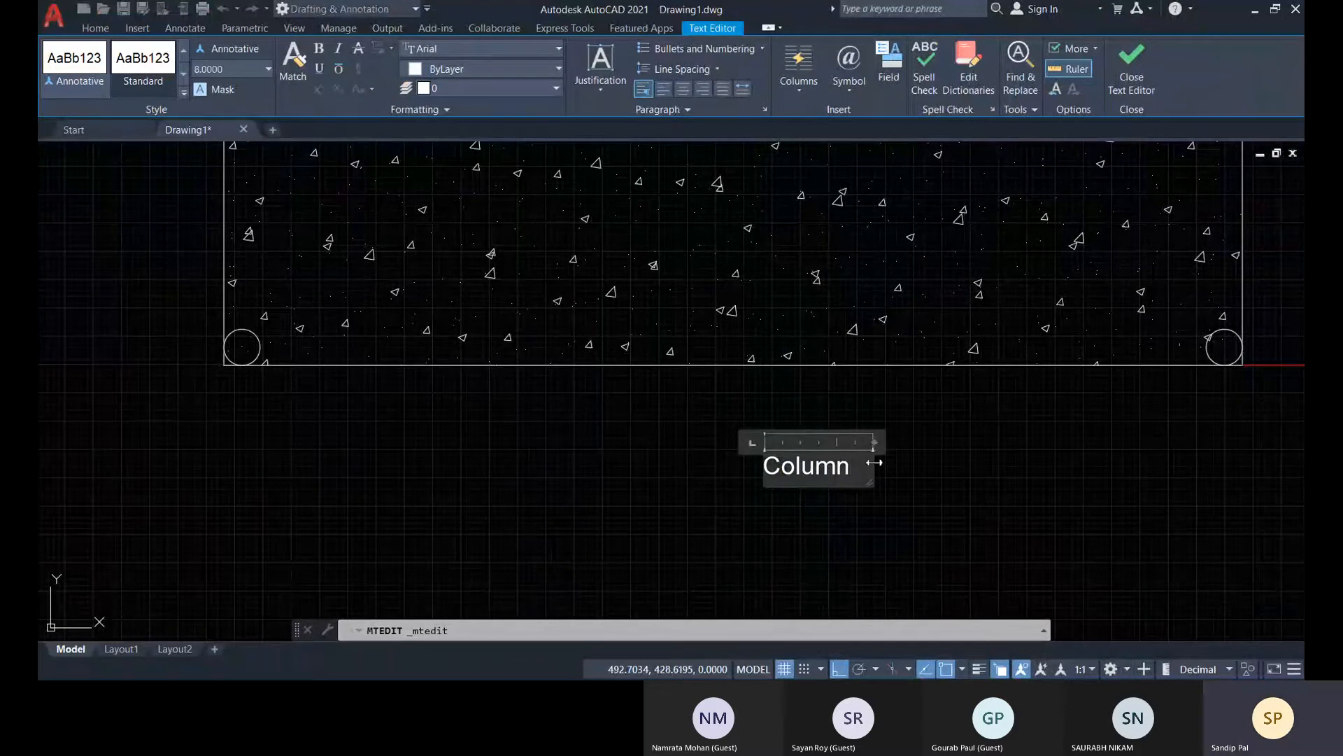
drag(905, 466, 1007, 470)
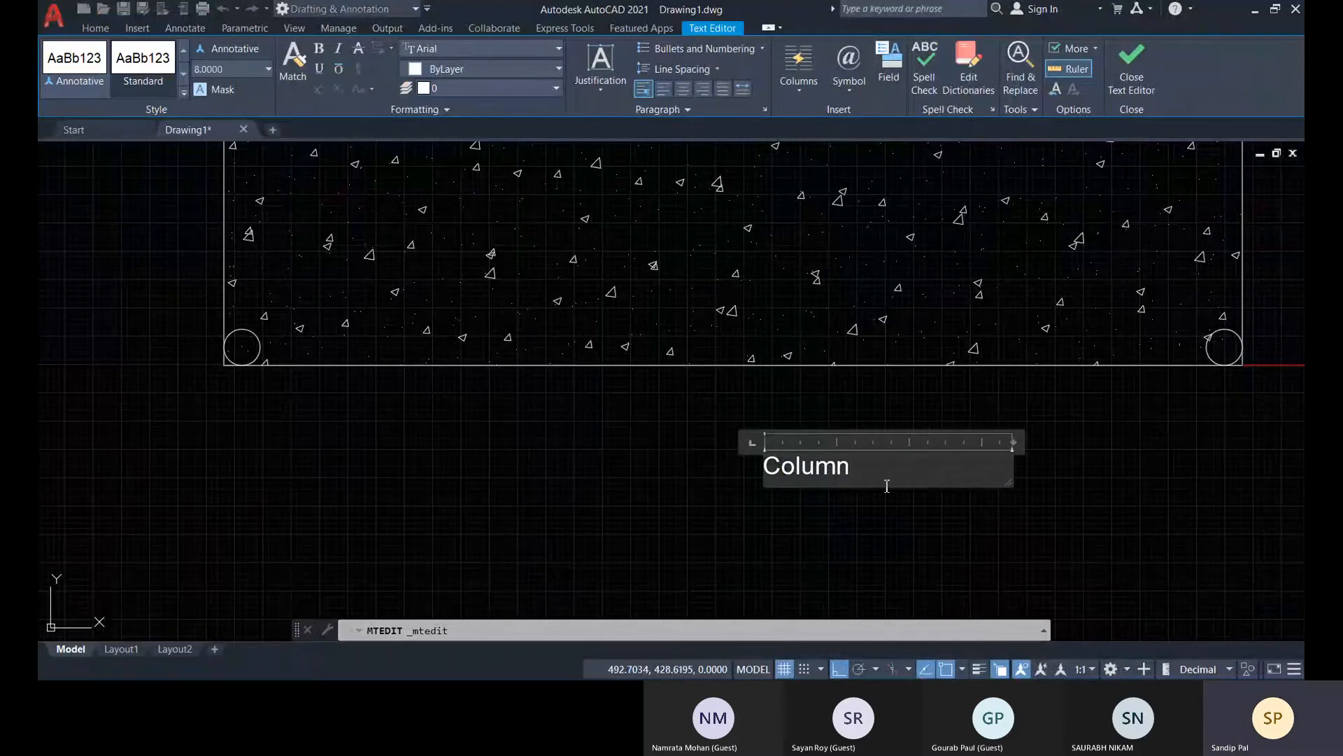
Continue the text in a second column beside "Column" and enter "450 X 500 mm" there
key(Return)
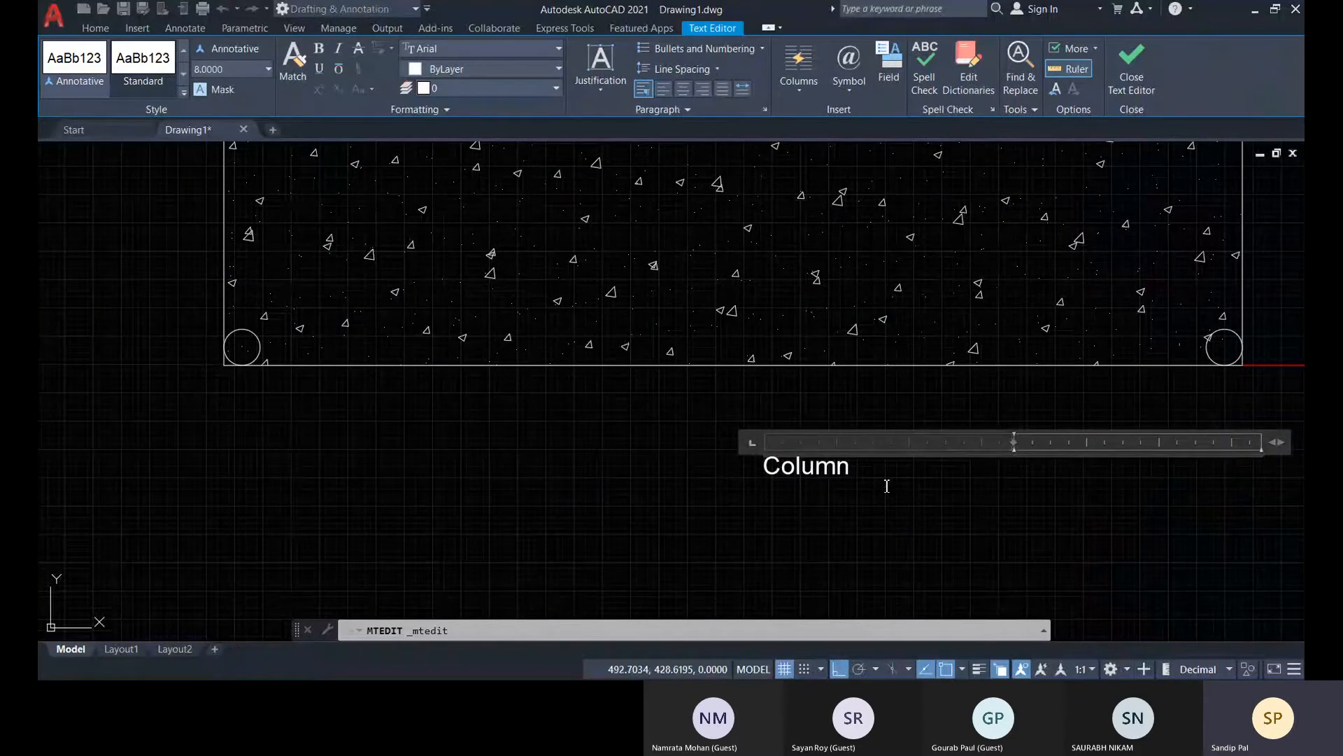
text($)
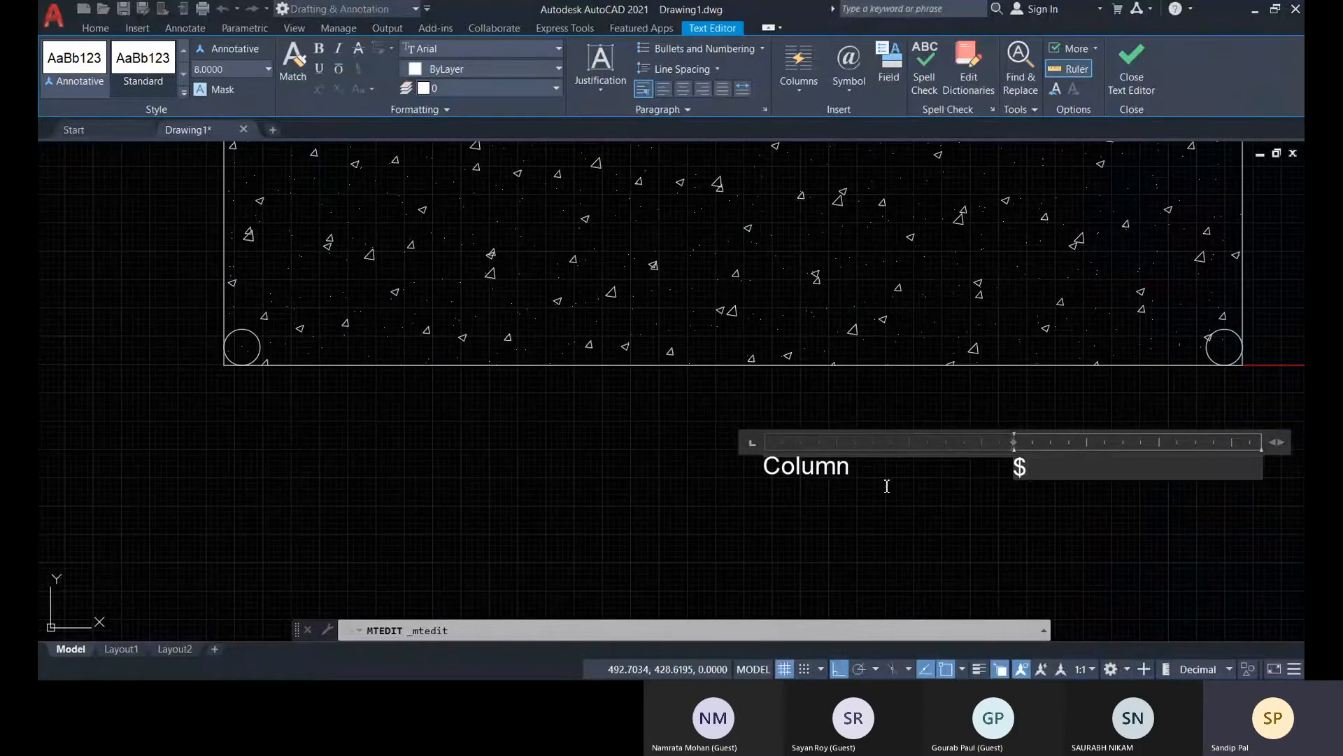
key(BackSpace)
text(45)
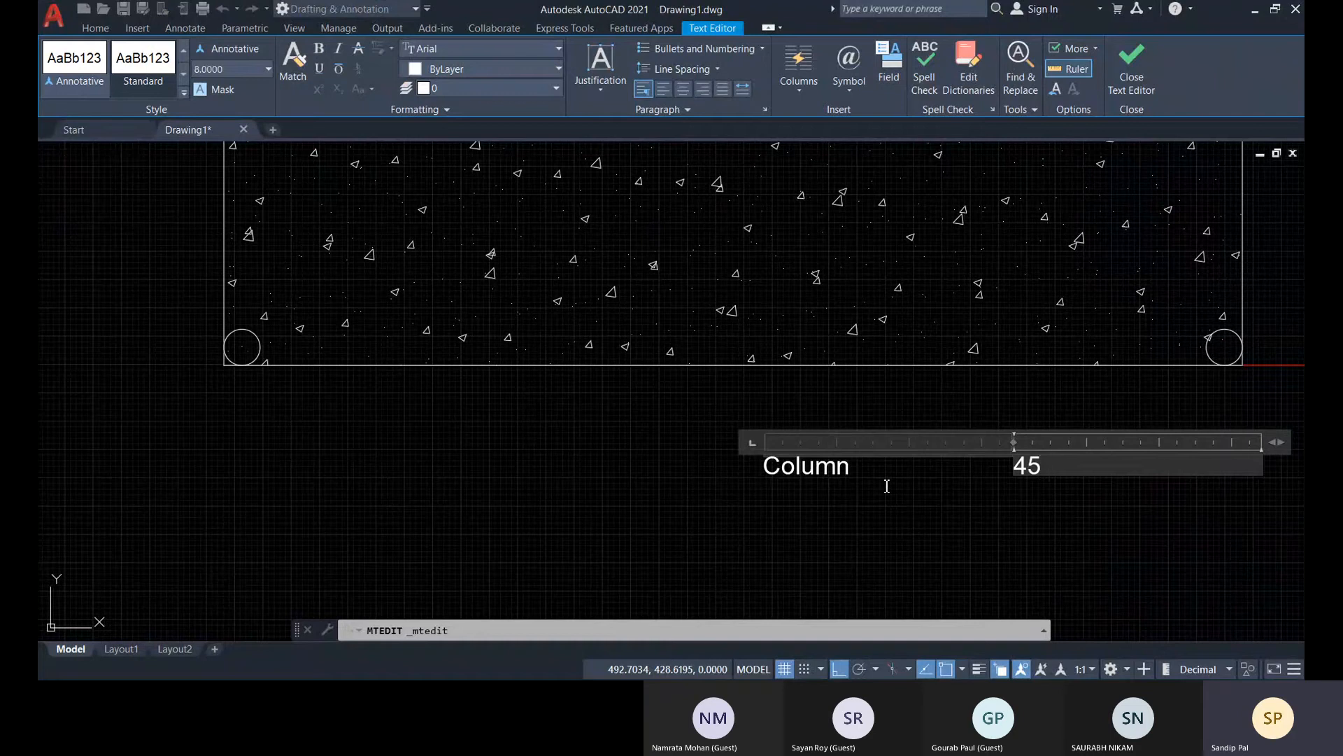
text(0 X)
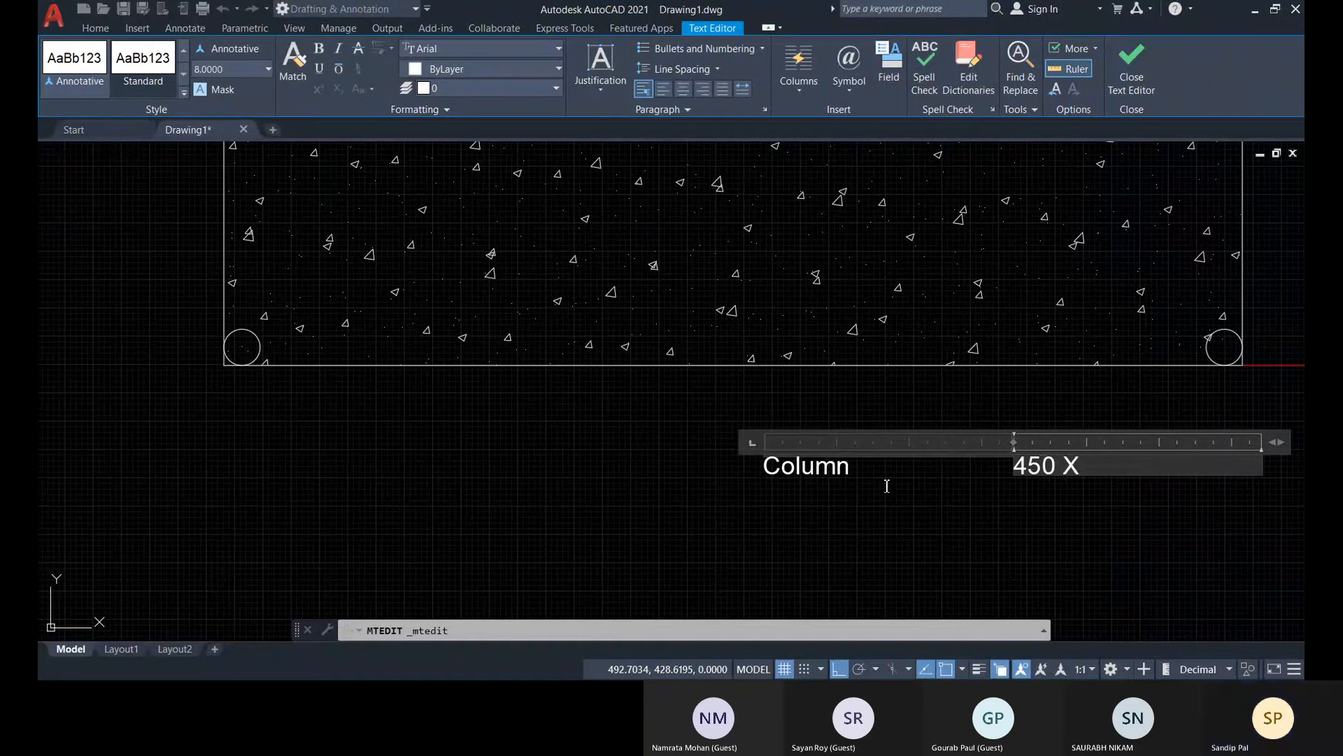
text( 500)
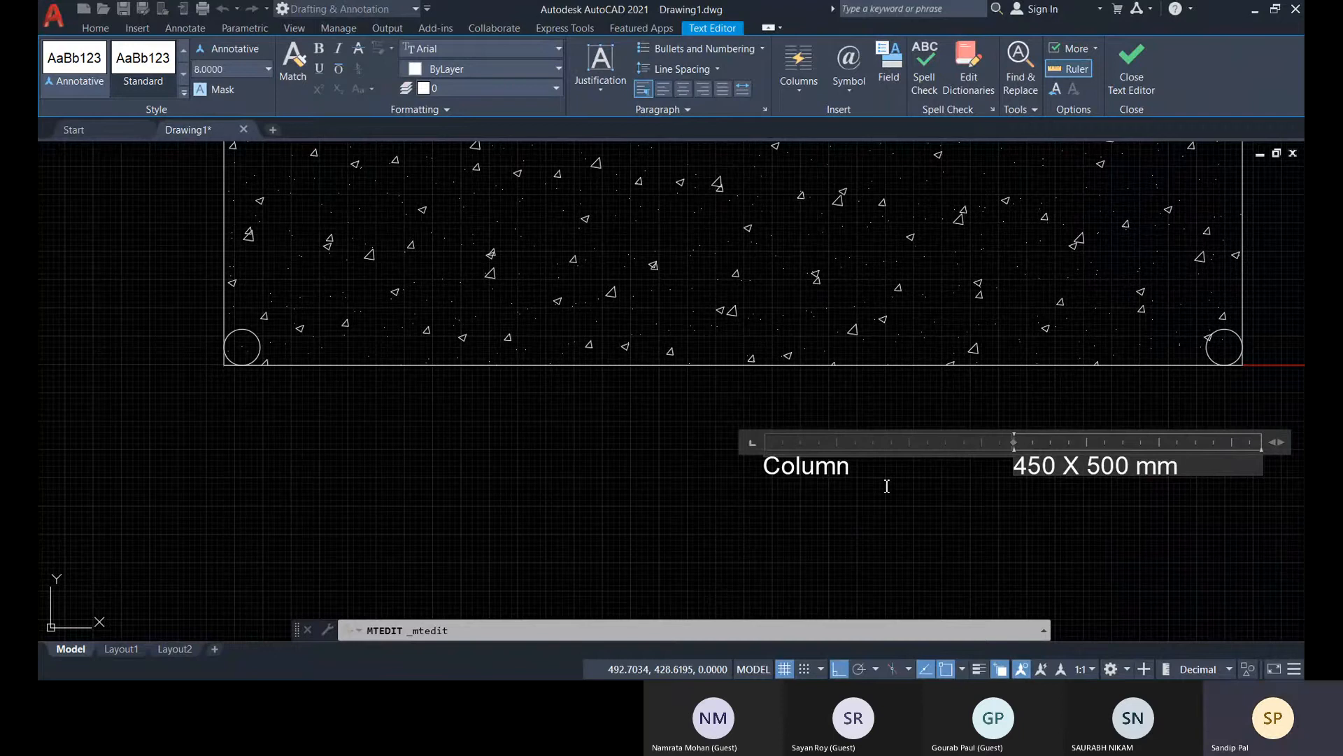
Push "450 X 500 mm" down one line, narrow the text columns on the ruler, and close the text editor
click(998, 479)
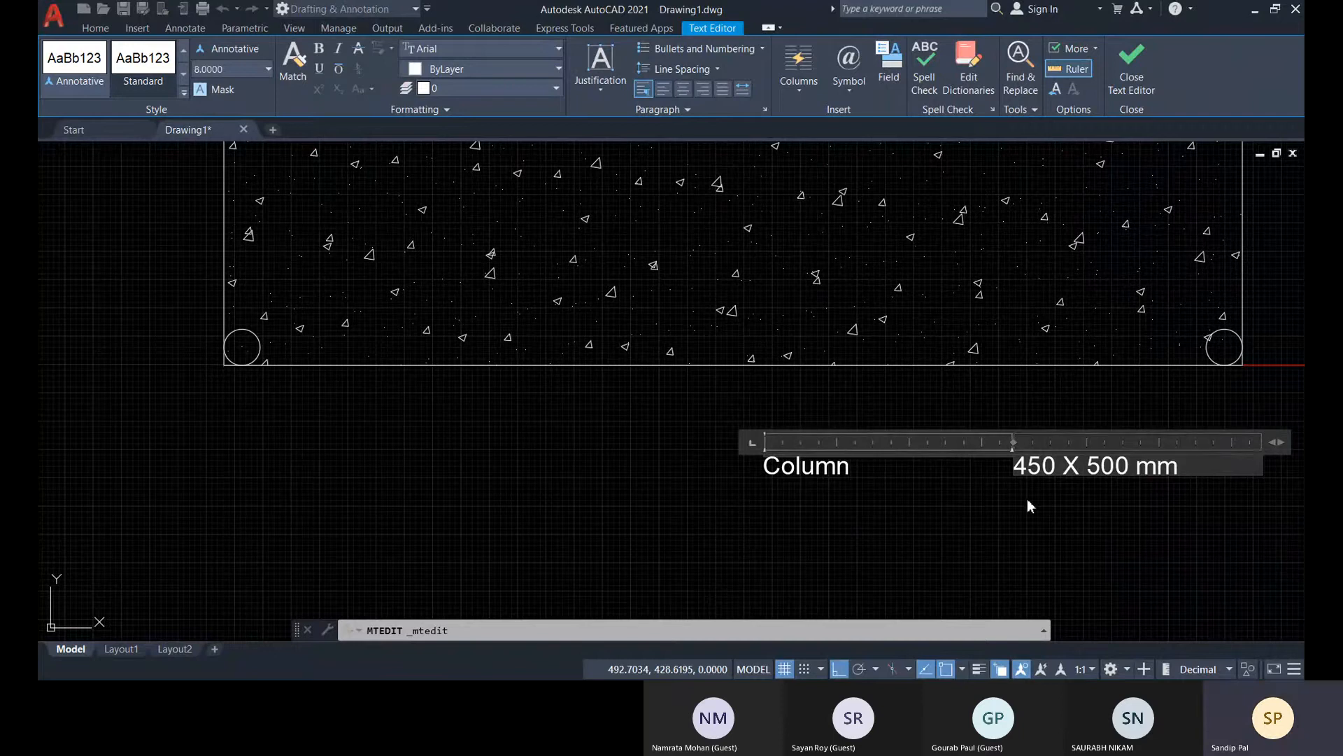
key(Return)
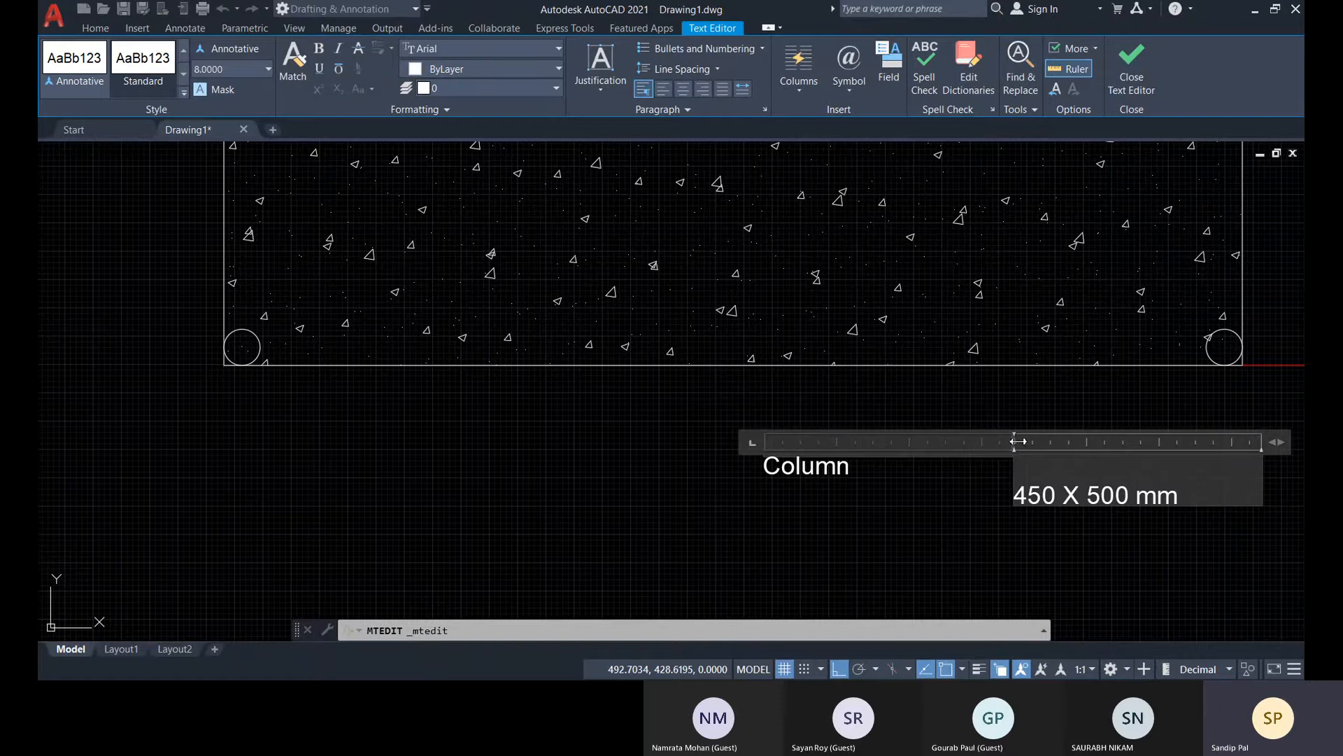
drag(1016, 441, 966, 445)
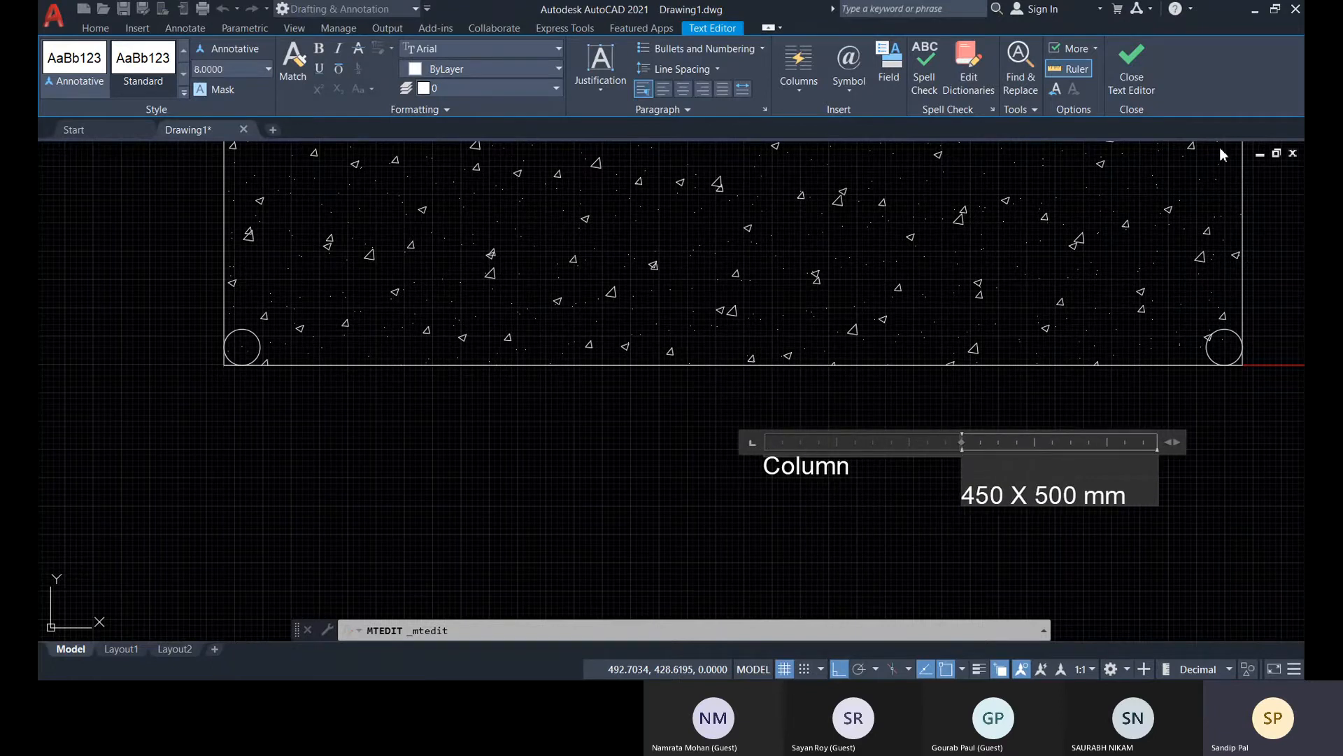
click(1132, 61)
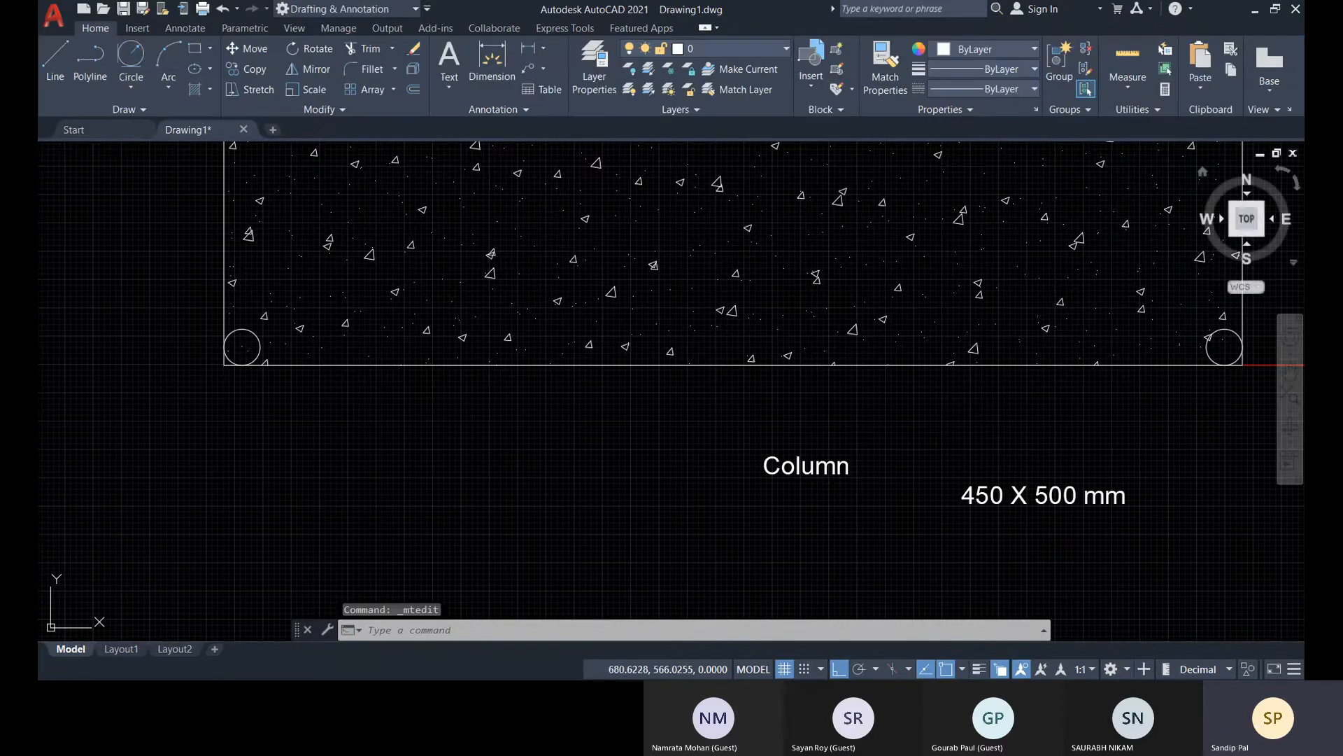
Narrow the two-column text with its grips, bringing "450 X 500 mm" closer to "Column"
click(982, 494)
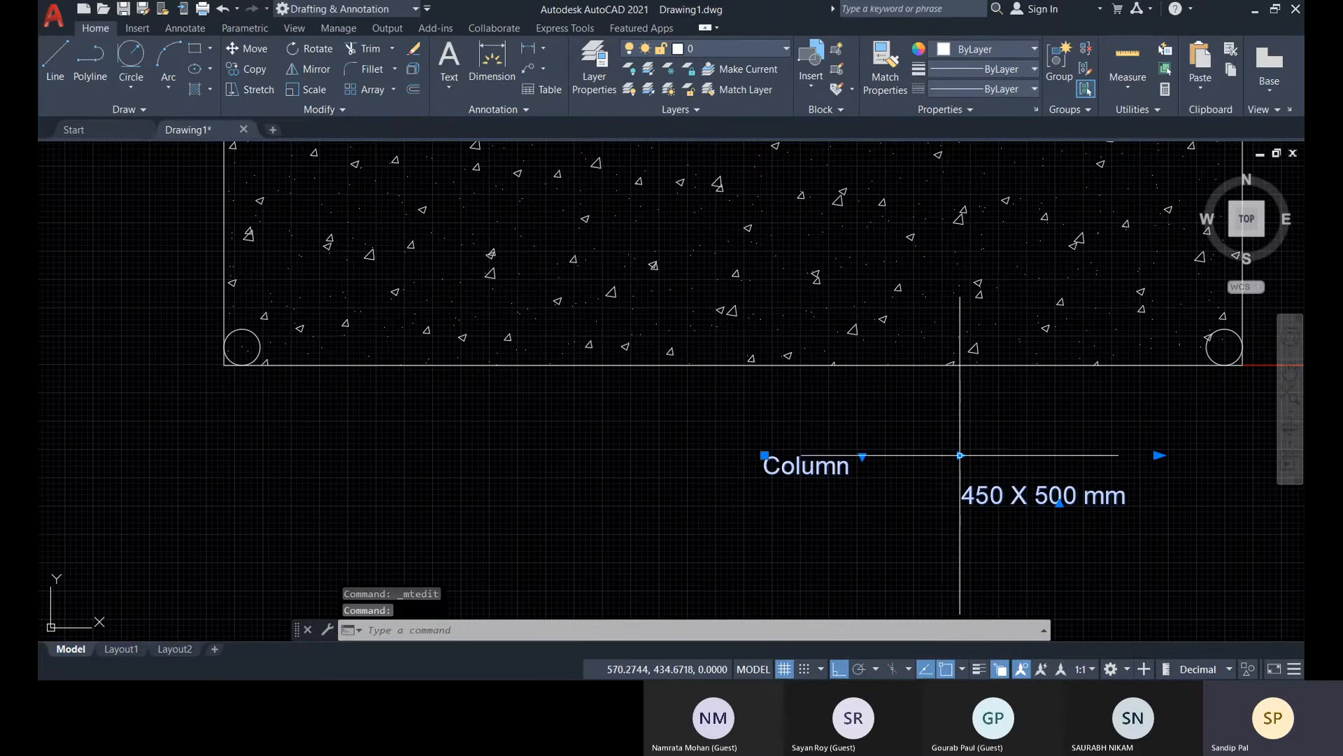
click(960, 454)
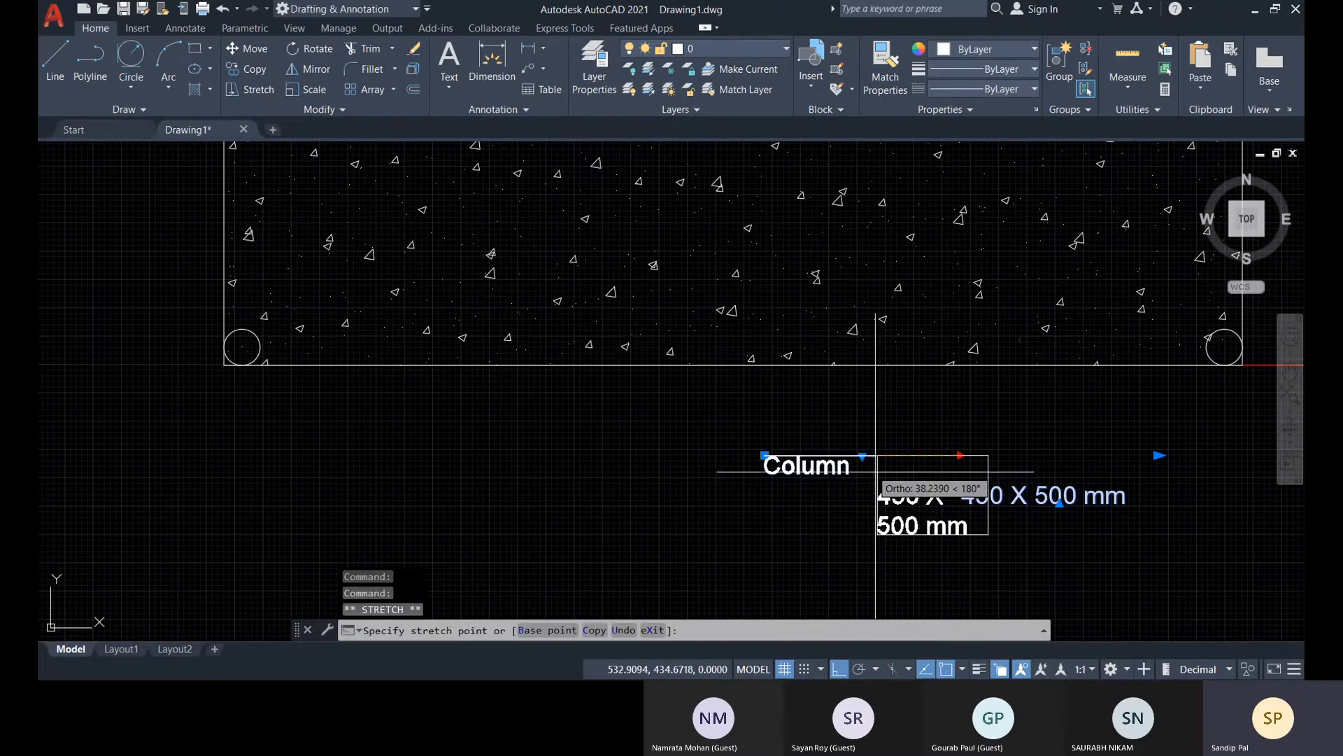
click(916, 456)
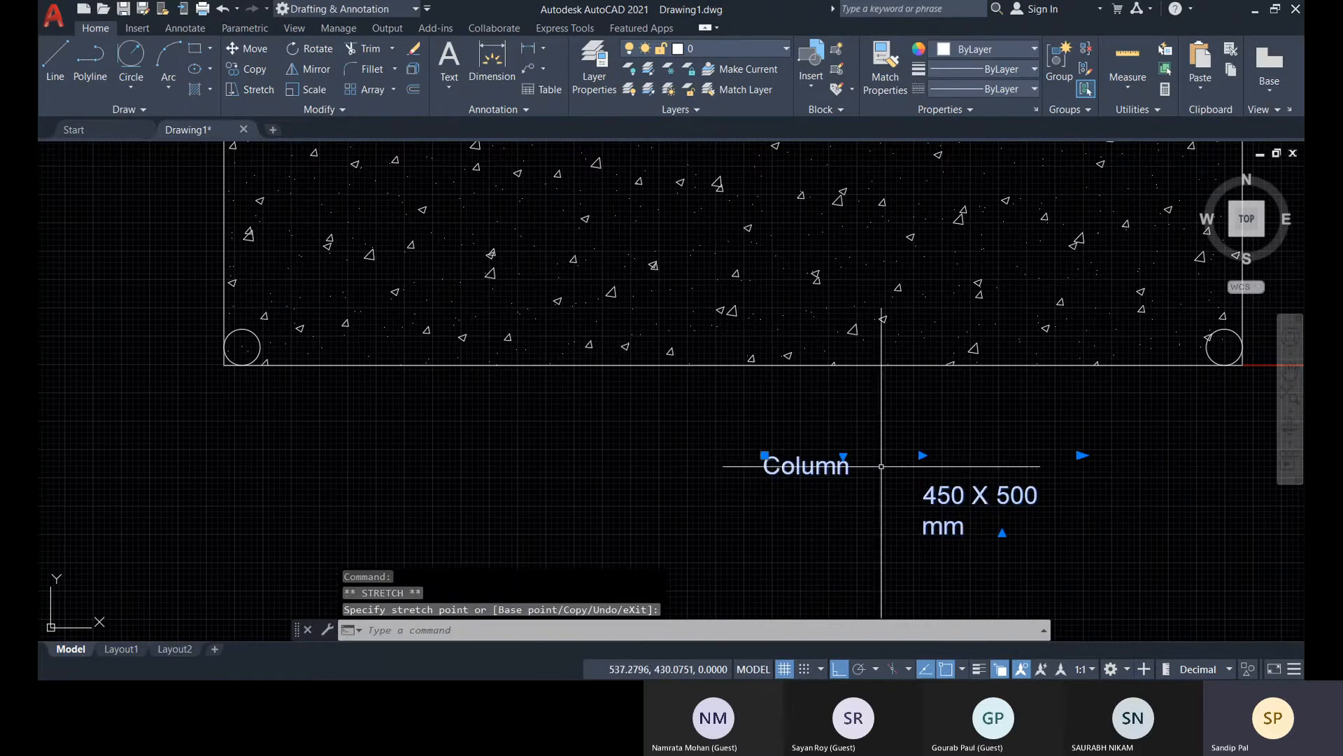
click(1081, 455)
click(951, 447)
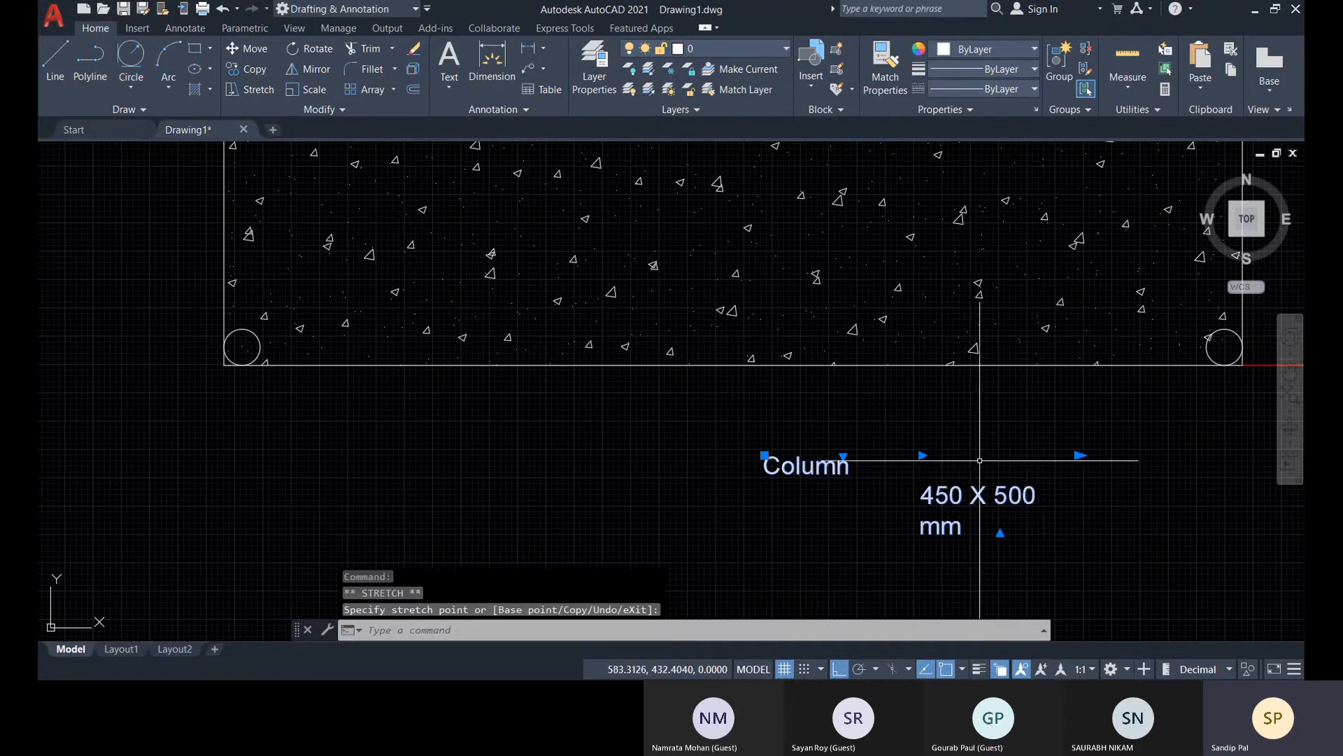
Try to stretch the first text column with its height grip, and clear the selection
click(844, 456)
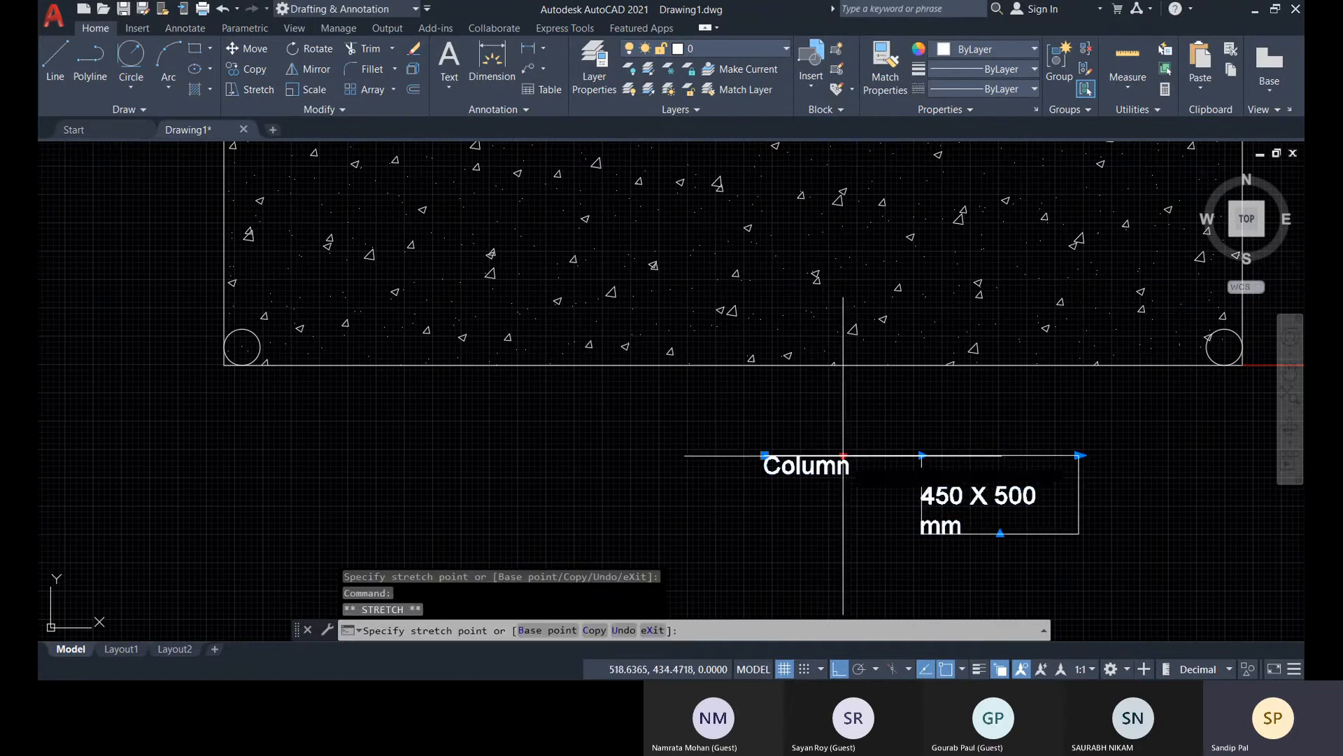
click(908, 451)
click(949, 482)
key(Escape)
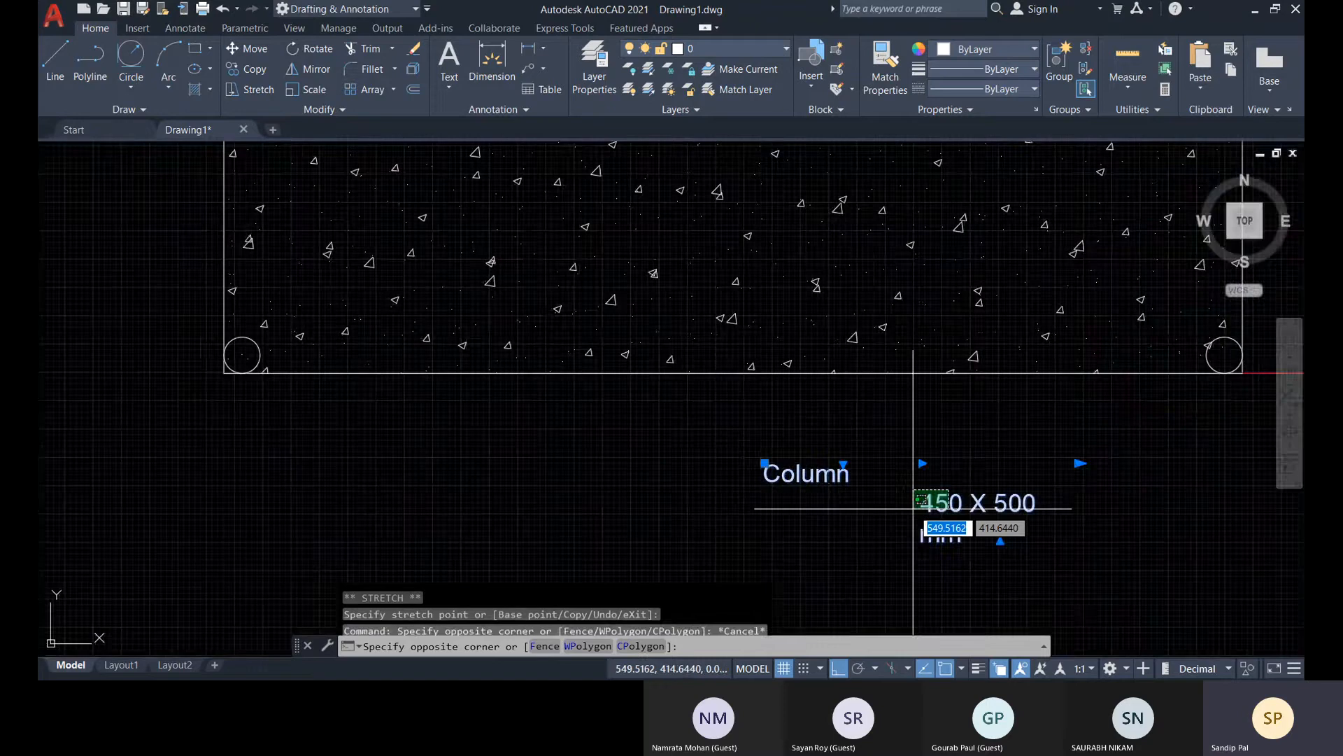
key(Escape)
Reopen the two-column text and adjust the column widths on the ruler, leaving a slightly larger gap before "450 X 500 mm"
double_click(816, 476)
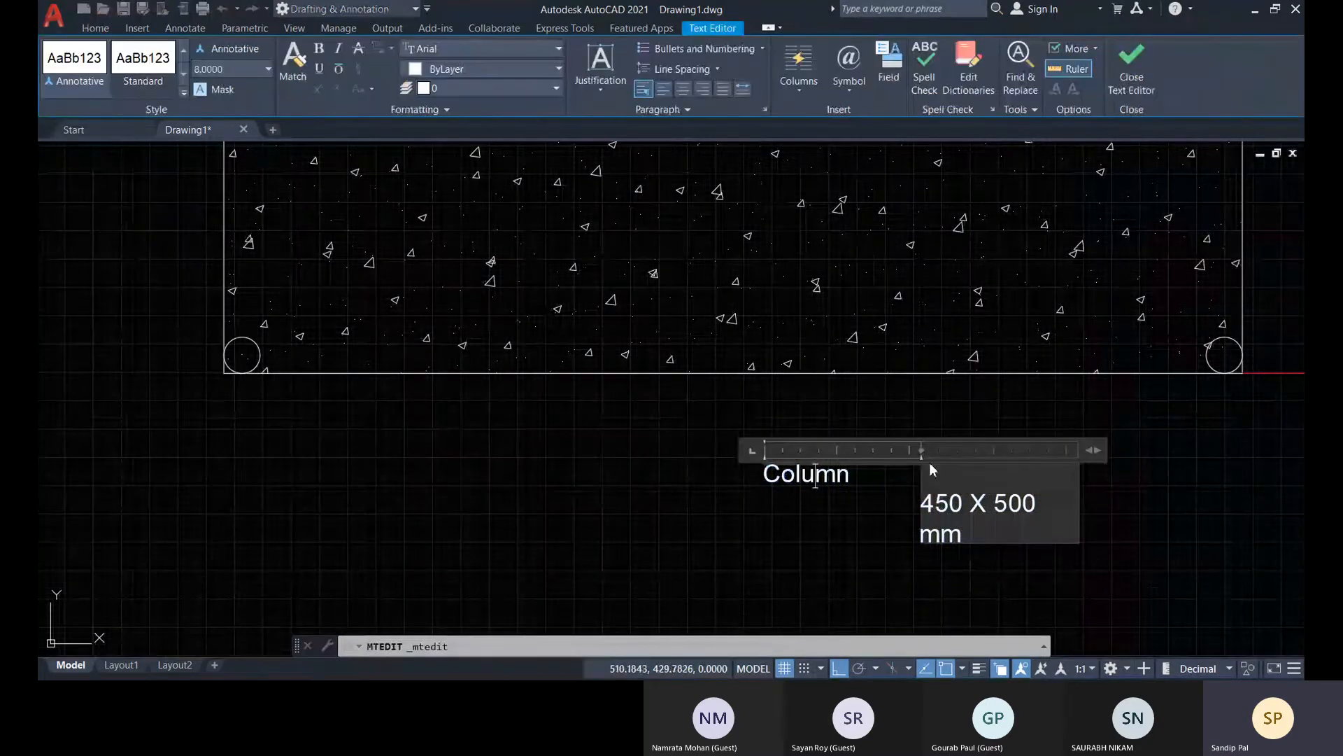
mouse_move(925, 449)
mouse_down()
mouse_move(1043, 450)
mouse_move(781, 454)
mouse_move(1036, 449)
mouse_move(925, 449)
mouse_up()
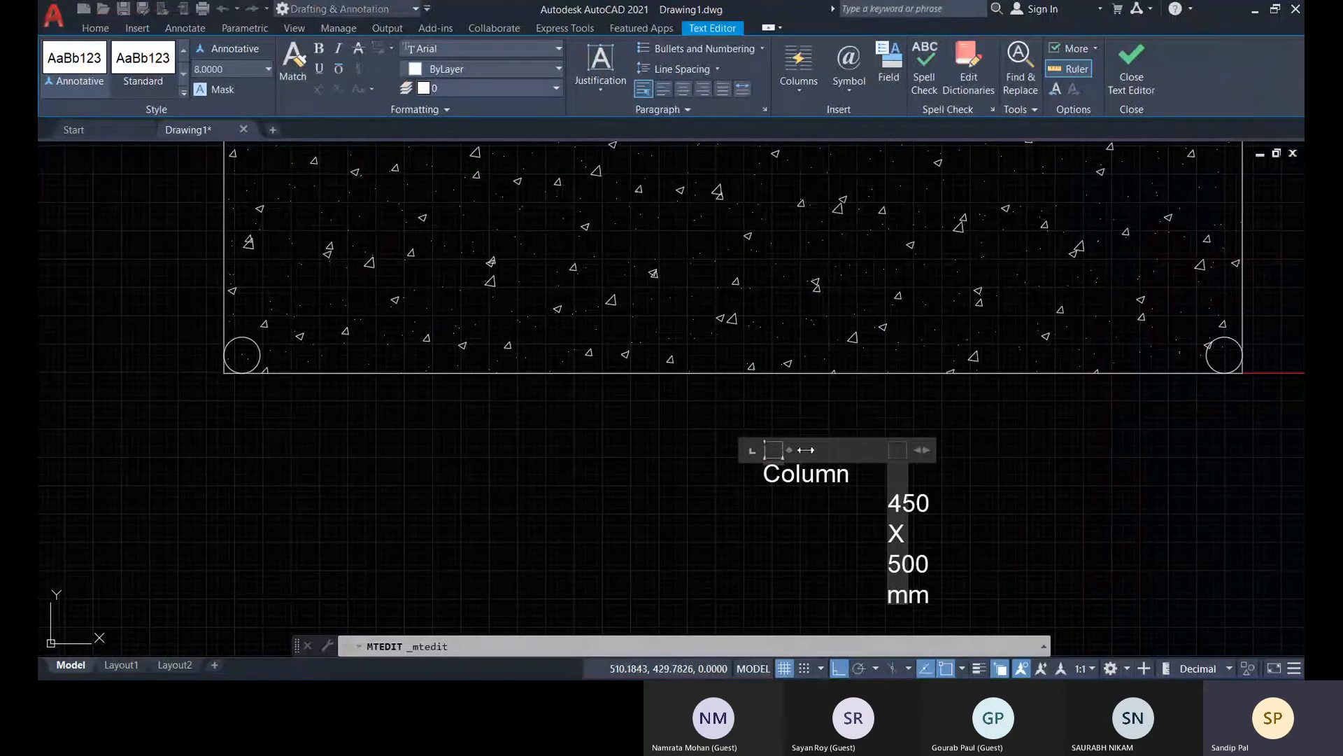
drag(806, 449, 992, 448)
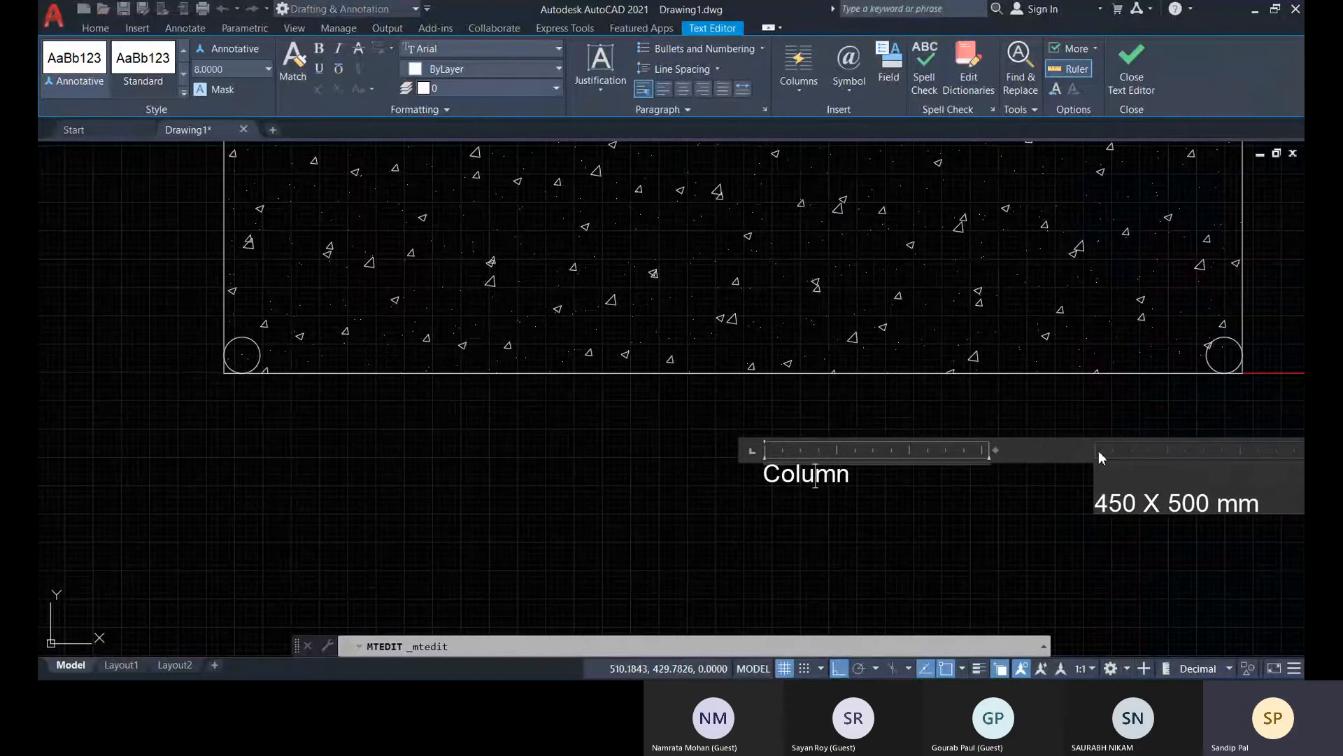
drag(999, 452, 926, 453)
drag(1195, 451, 1133, 445)
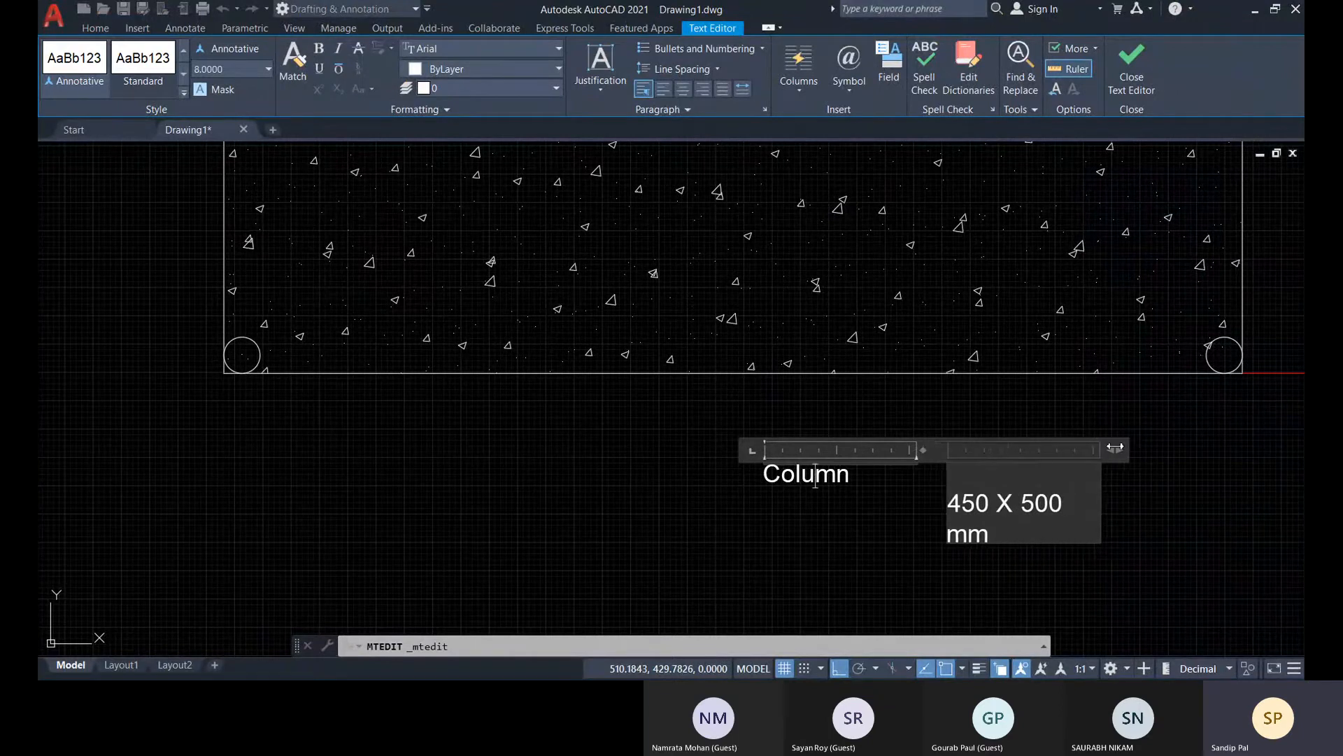
Push "450 X 500 mm" down one more line in the second column, review it in the editor, and close the editor
click(955, 481)
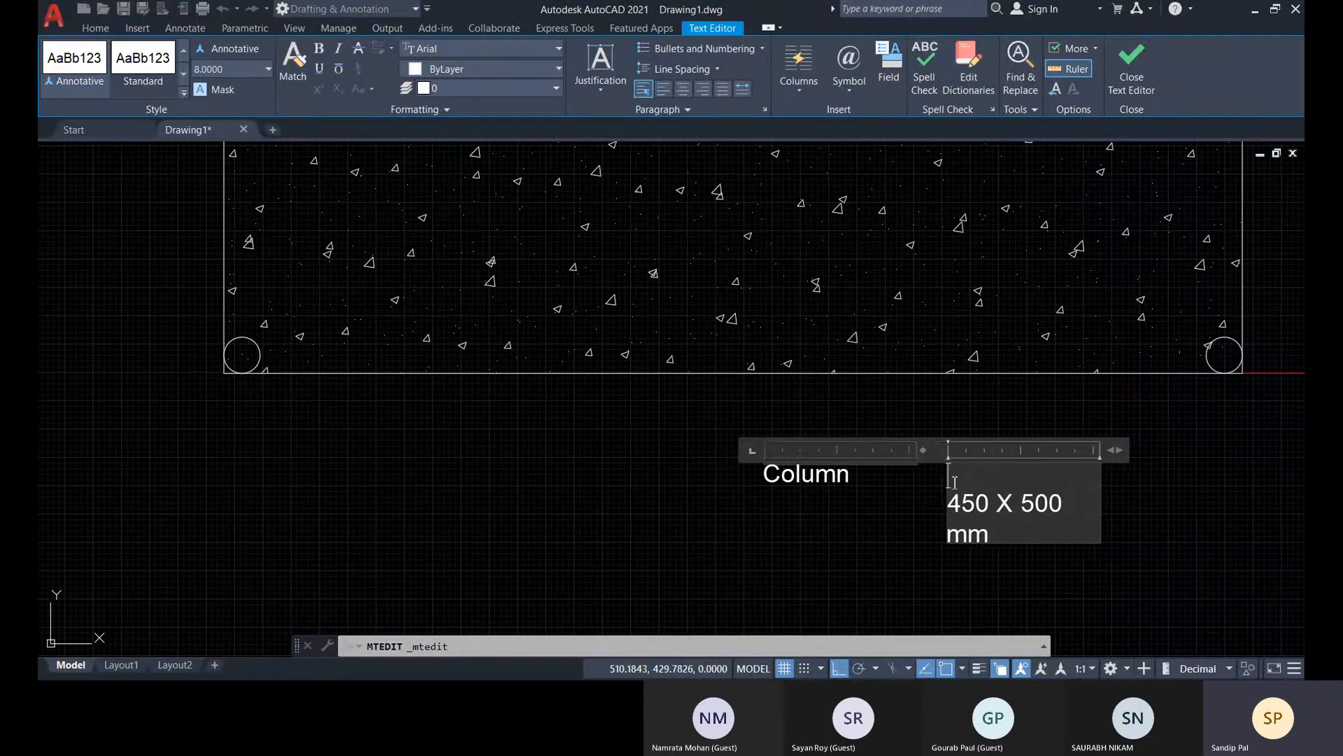
key(Return)
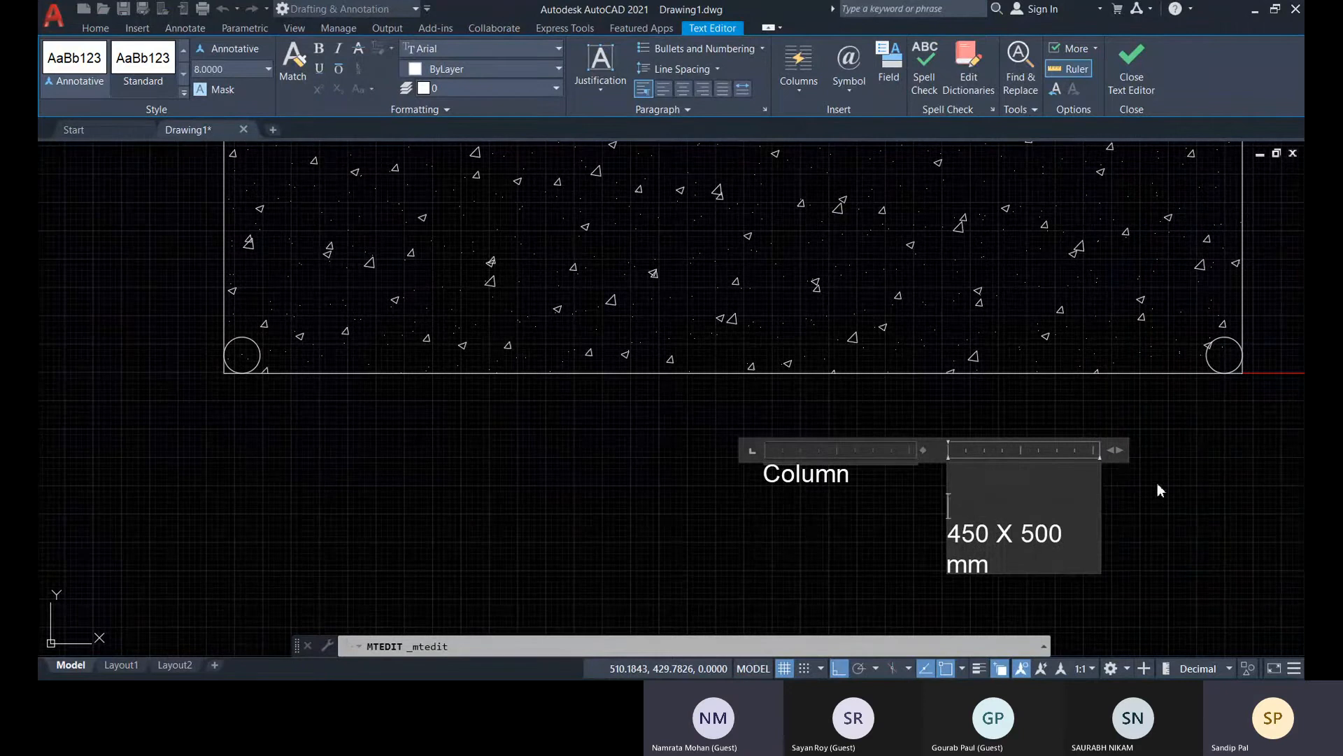
click(1139, 76)
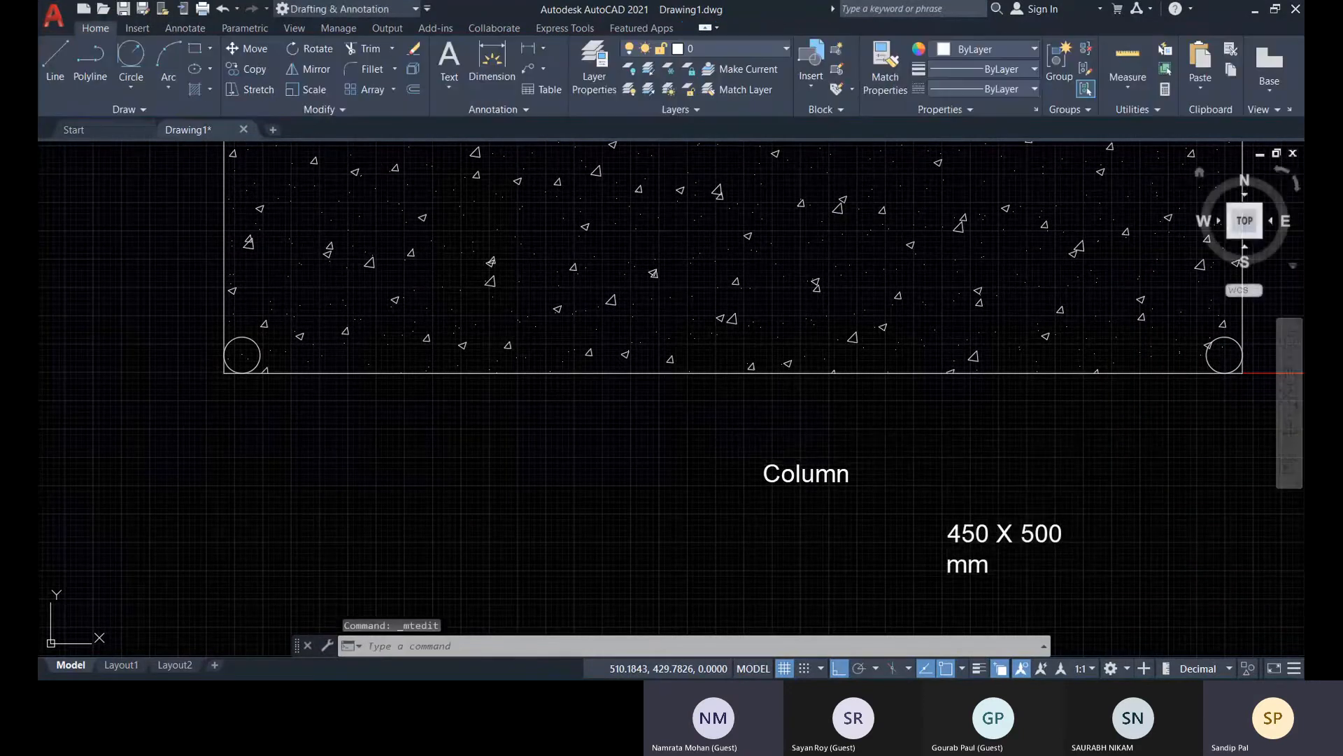
double_click(987, 532)
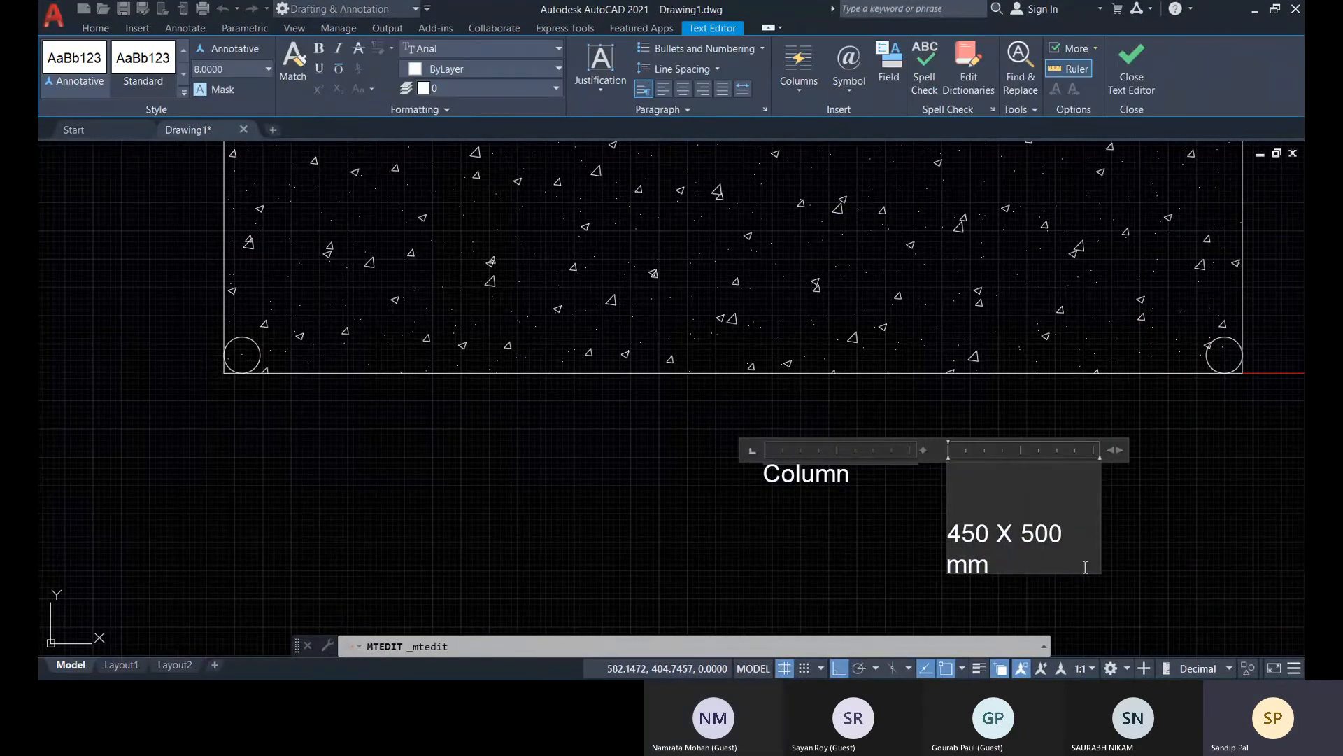
click(1140, 76)
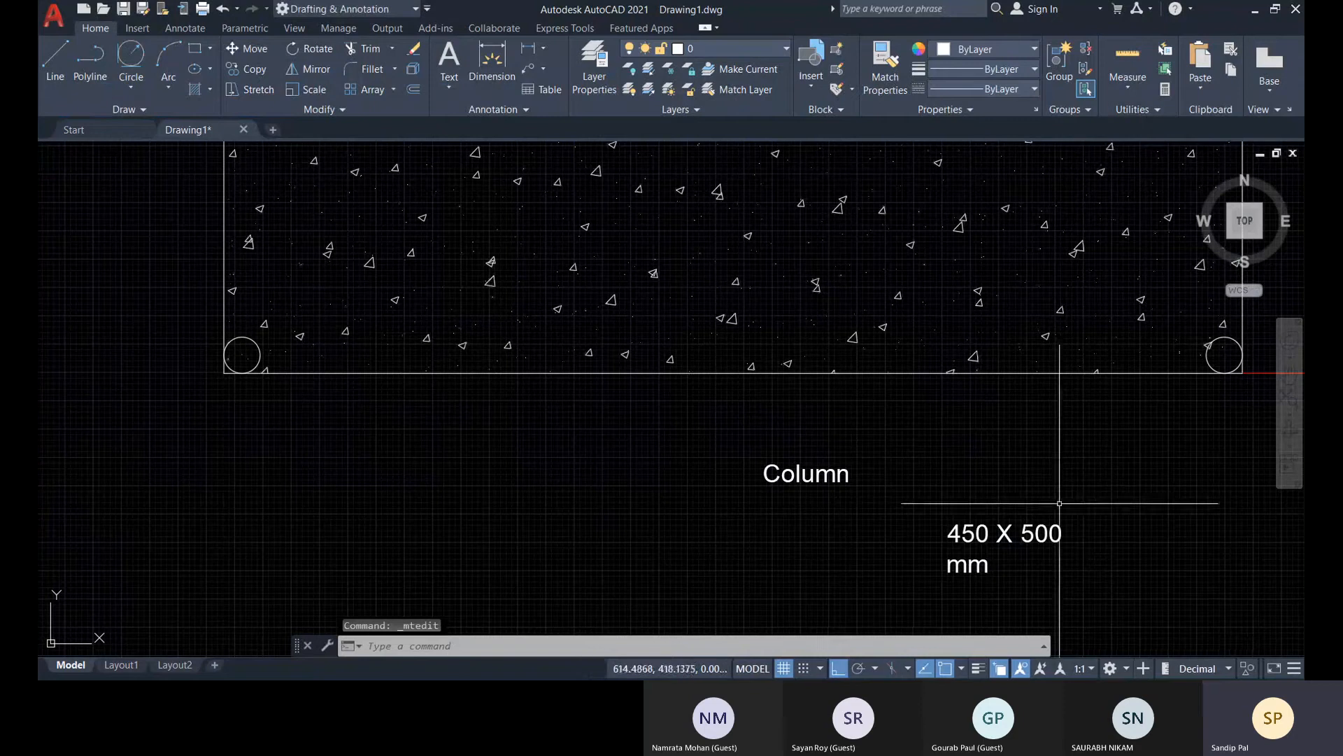
Delete the two-column "Column 450 X 500 mm" text below the hatched rectangle
click(996, 537)
click(945, 534)
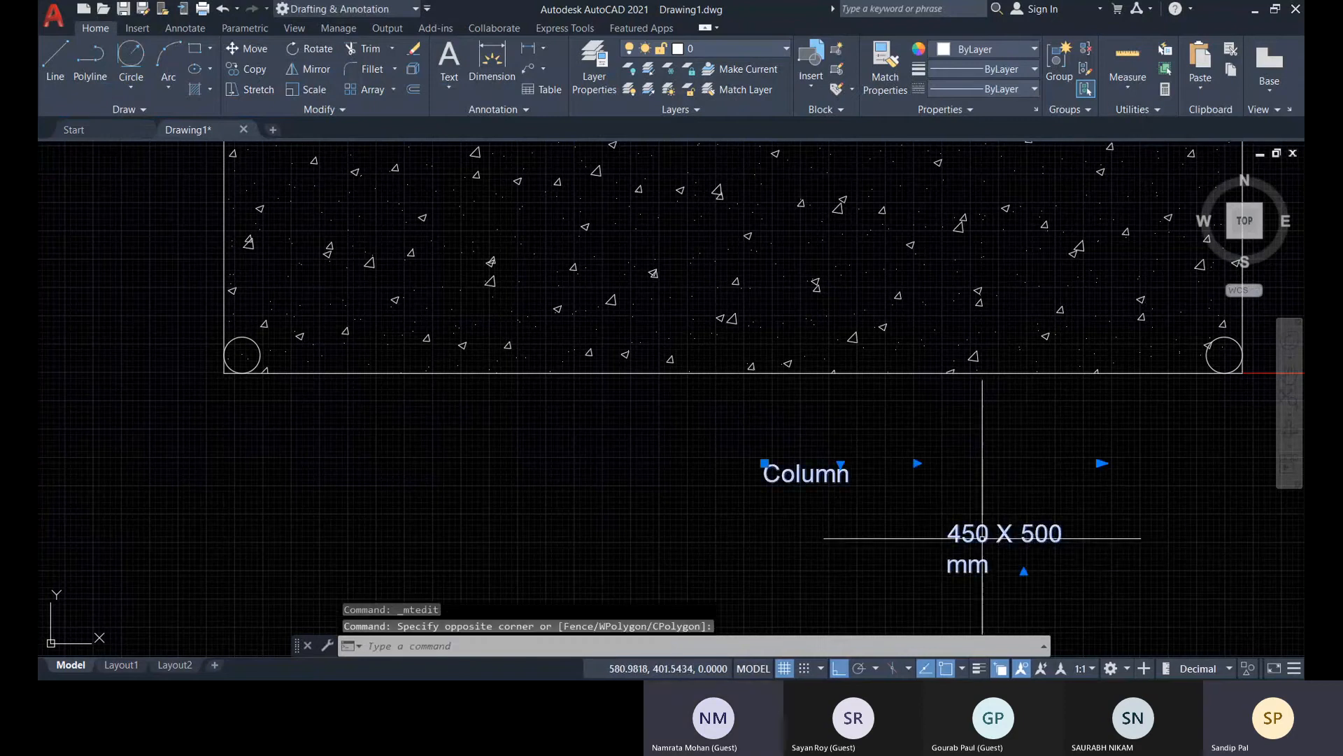
key(Delete)
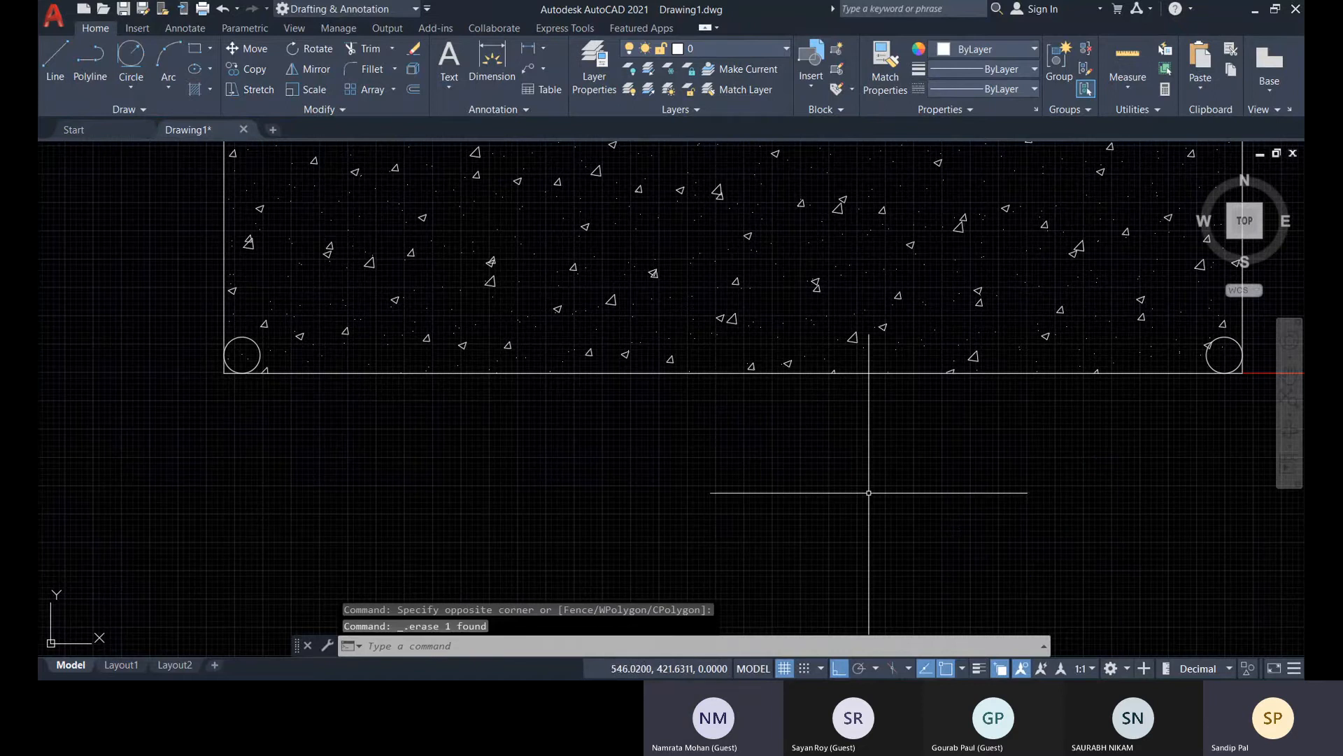
Start a new multiline text in a frame below the middle of the hatched rectangle's lower edge and try to shorten its ruler
click(449, 82)
click(470, 114)
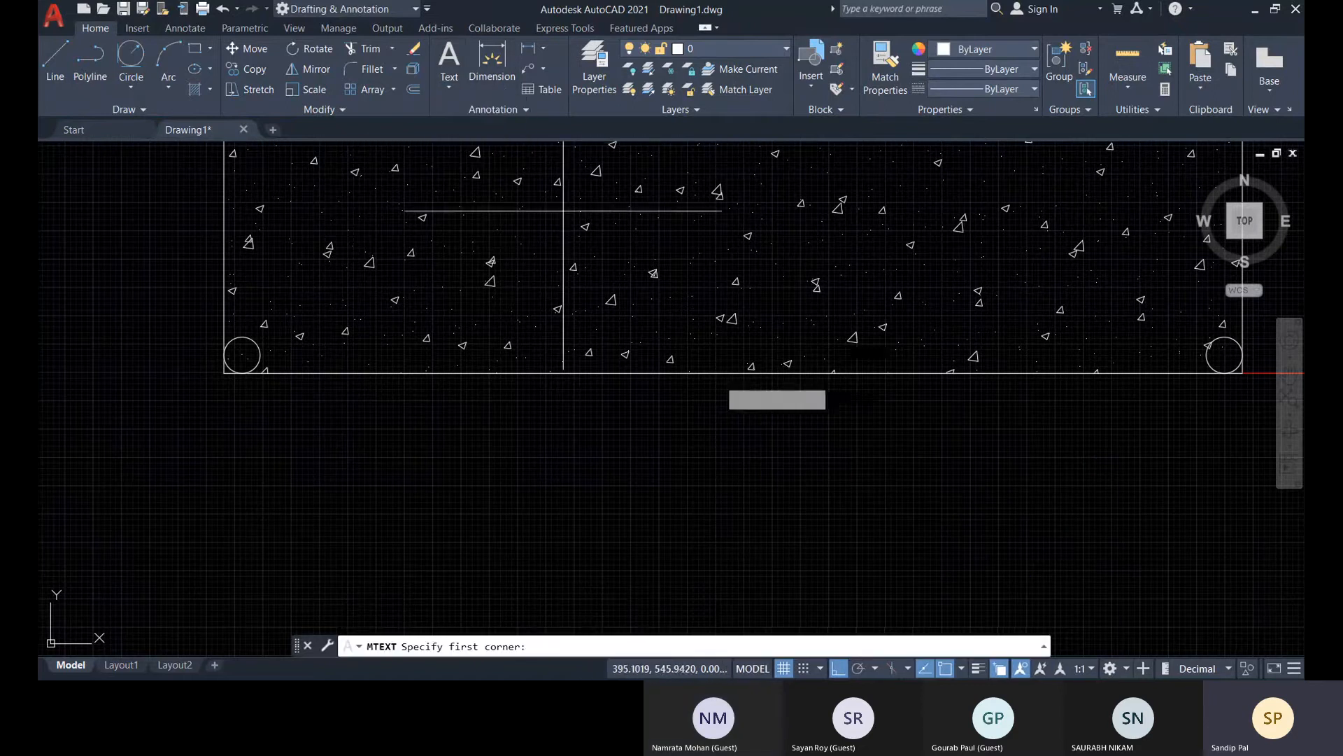
click(628, 422)
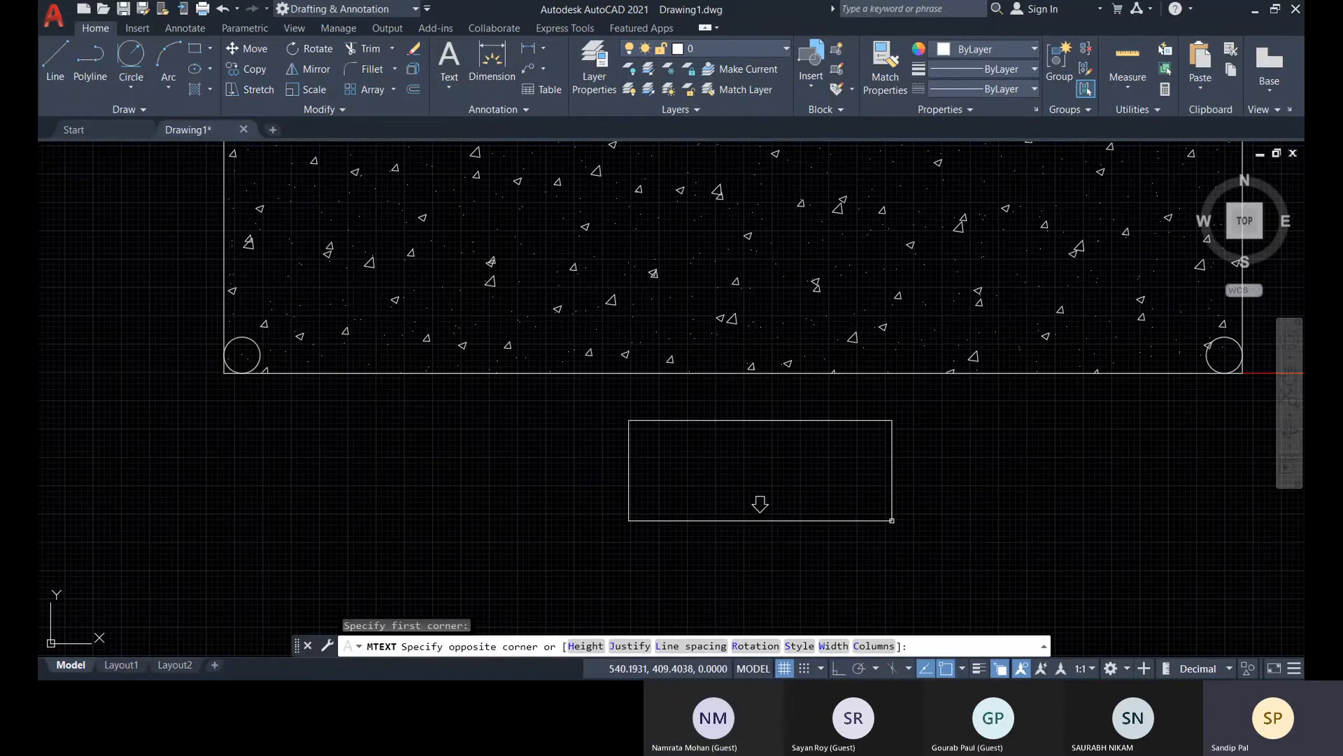
click(893, 525)
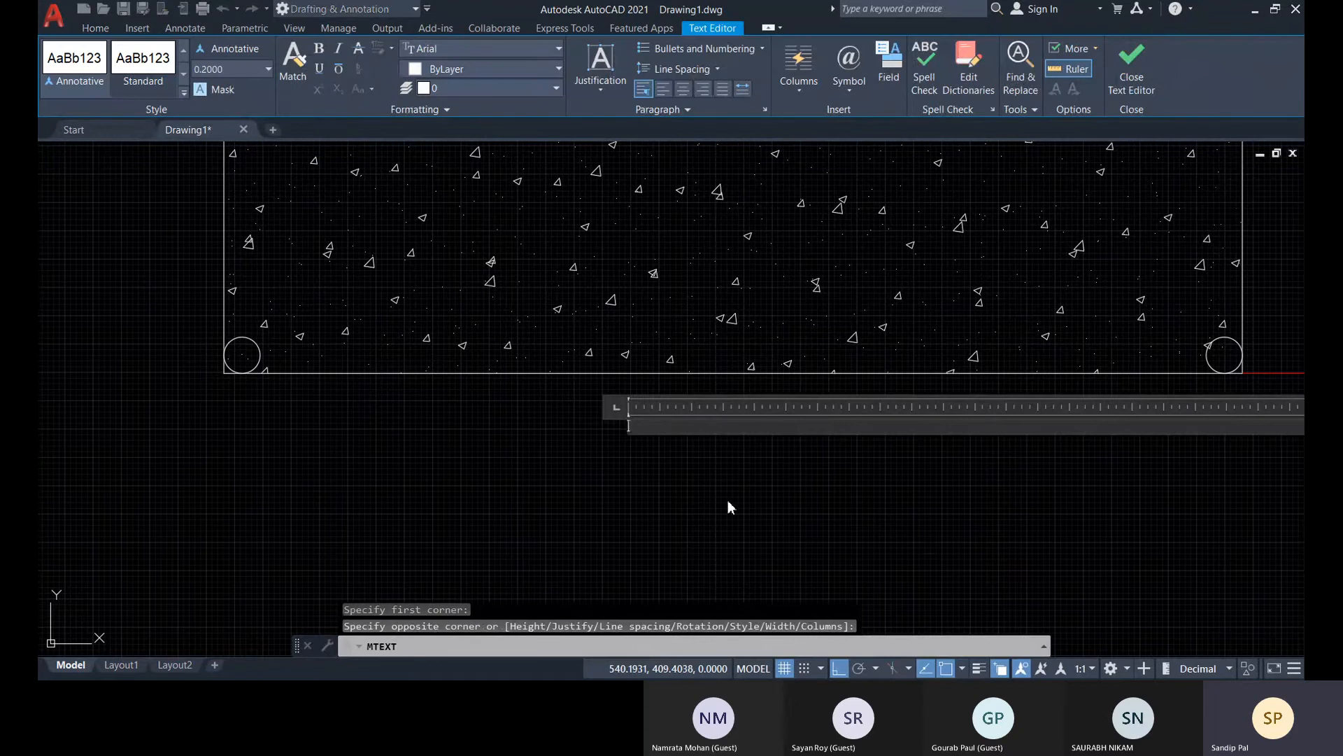
scroll(728, 501, down, 6)
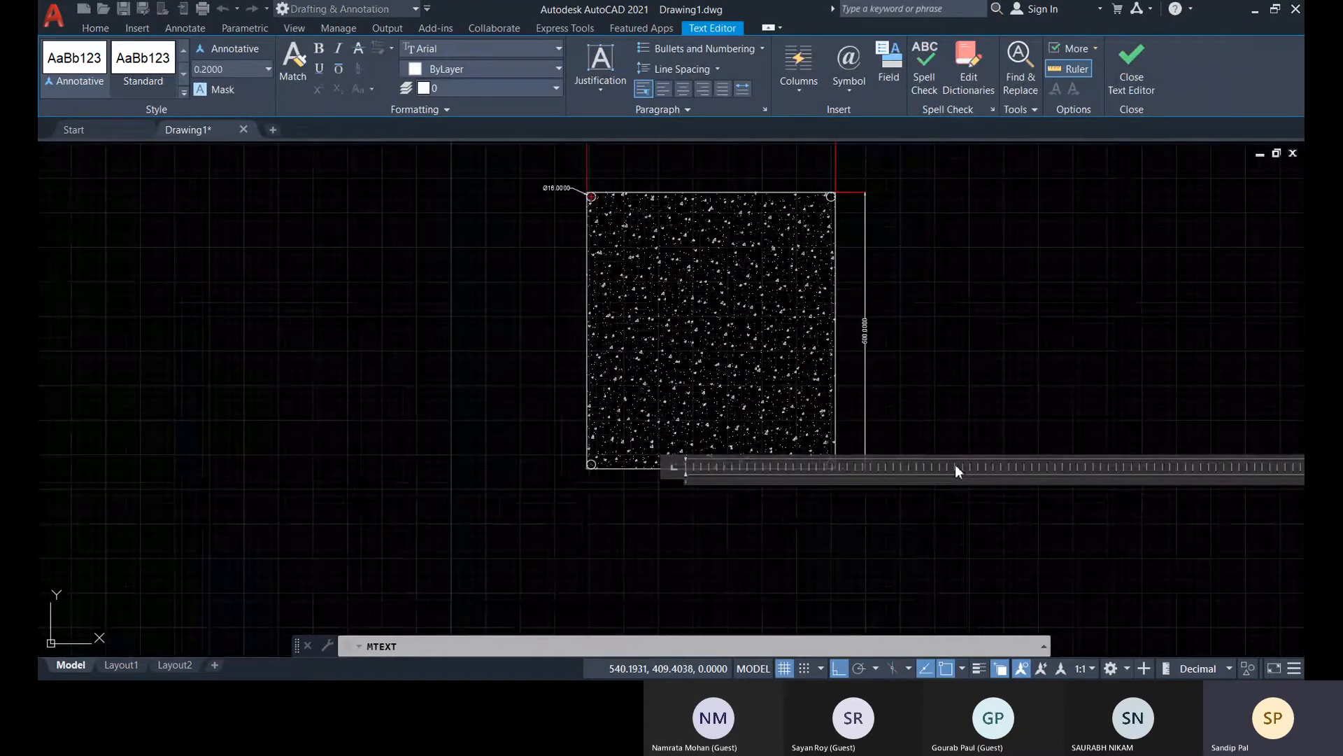
mouse_move(952, 470)
middle_down()
mouse_move(563, 480)
mouse_move(726, 473)
middle_up()
scroll(564, 490, up, 10)
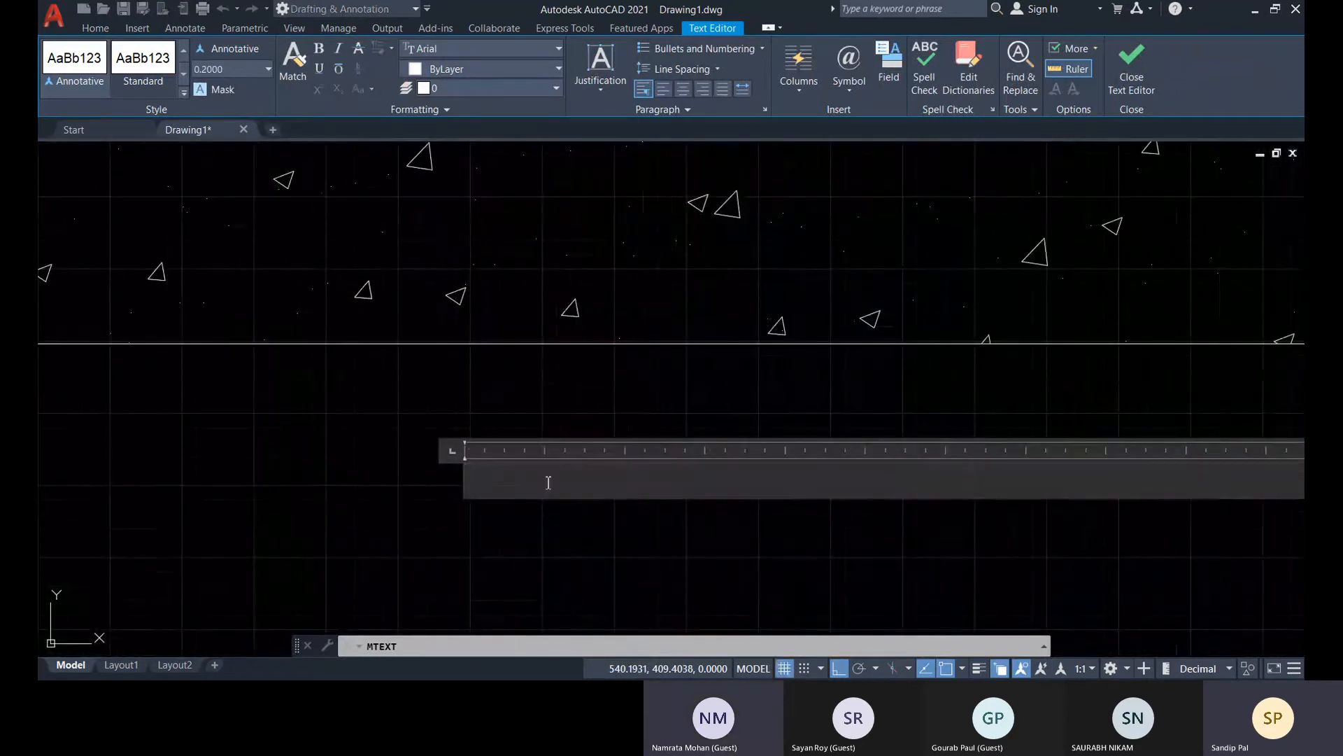
Set the text height to 8, enter "Column" and "450X500 mm" on two lines, close the editor, and zoom to the drawing extents
click(267, 69)
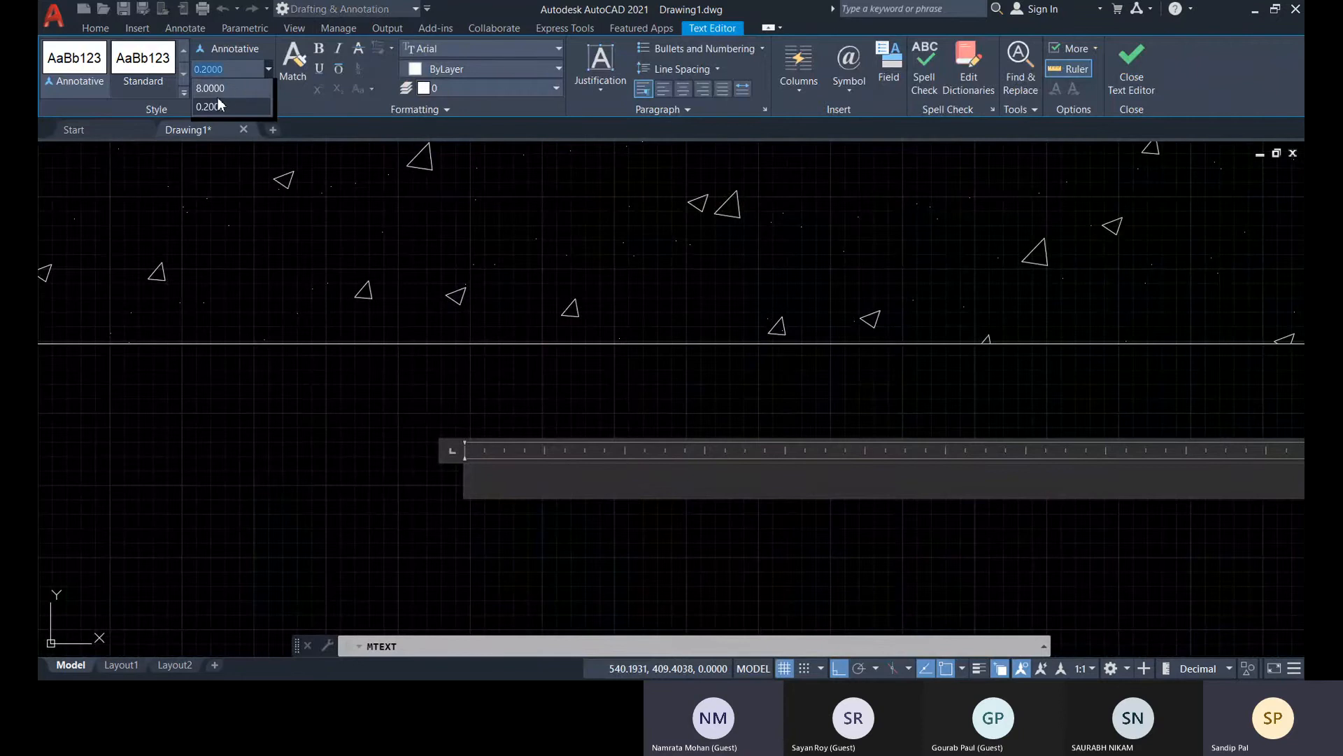
click(217, 98)
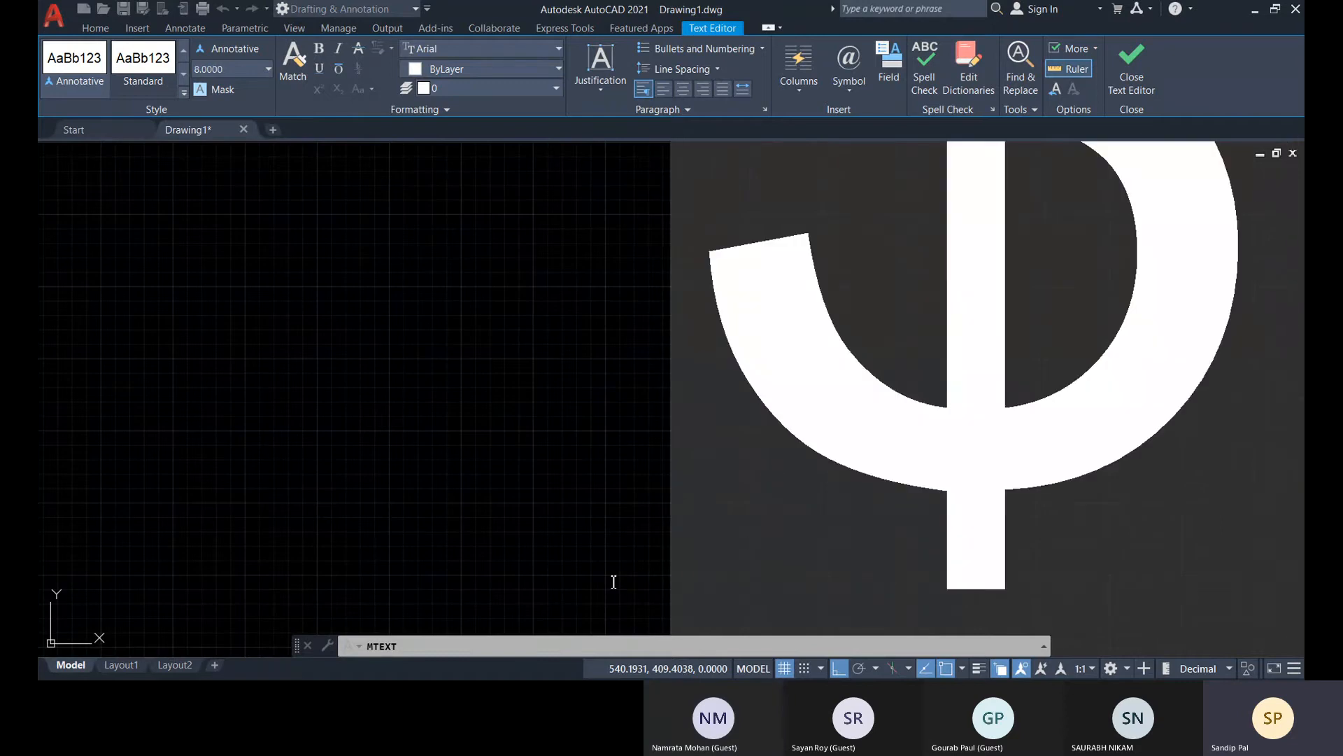
text(0)
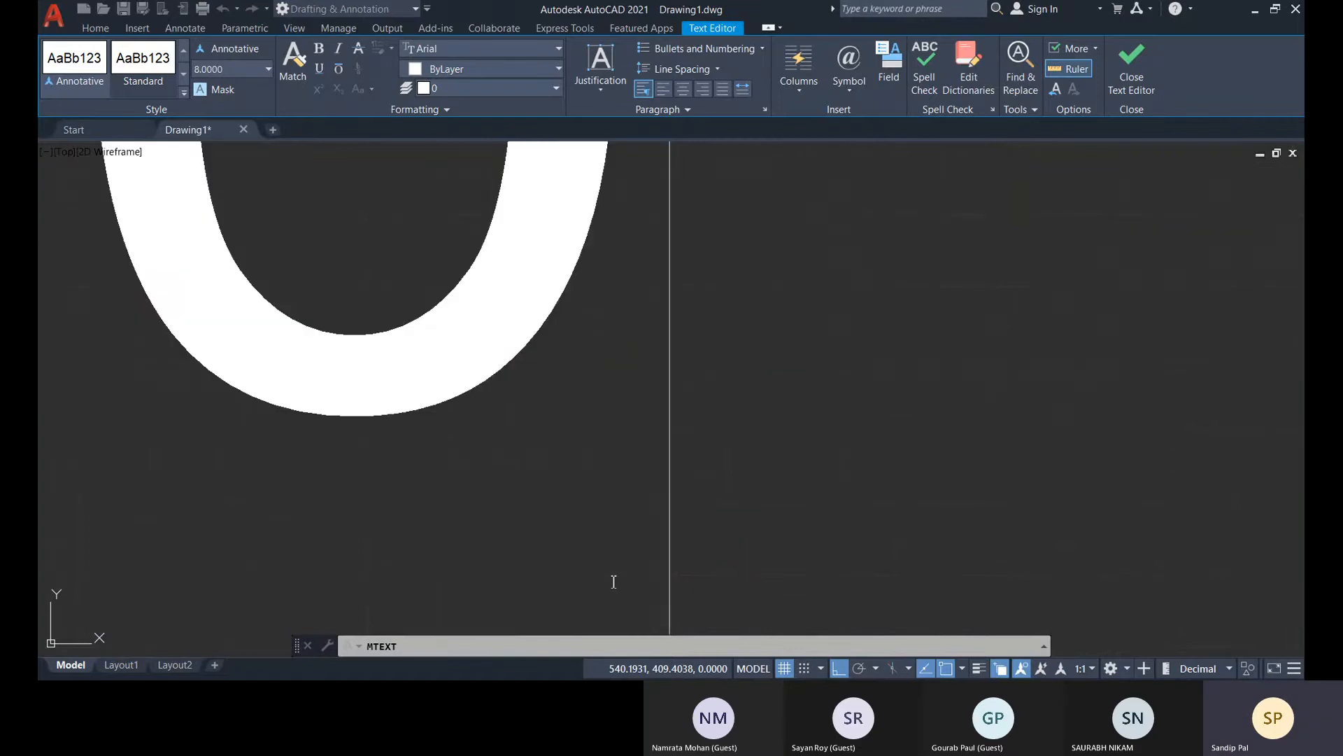
text(mm)
key(Escape)
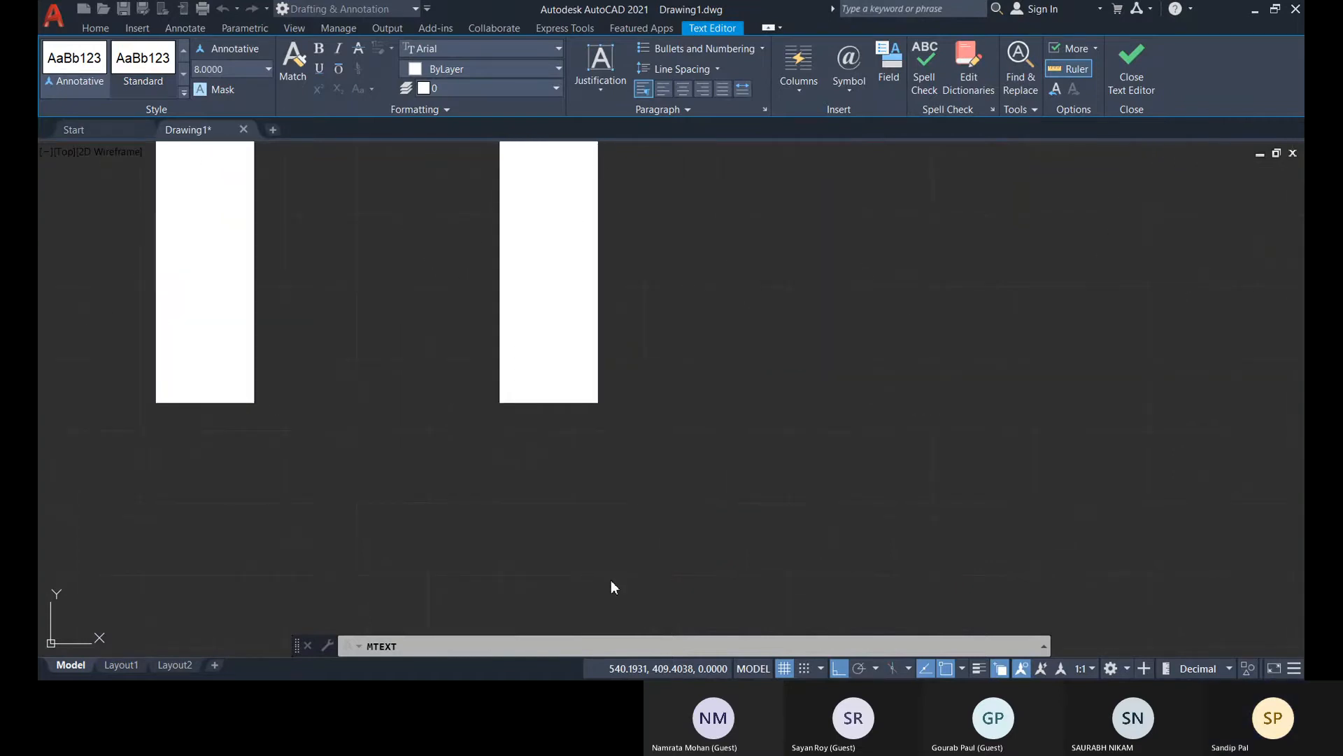
key(n)
middle_click(687, 462)
middle_click(687, 463)
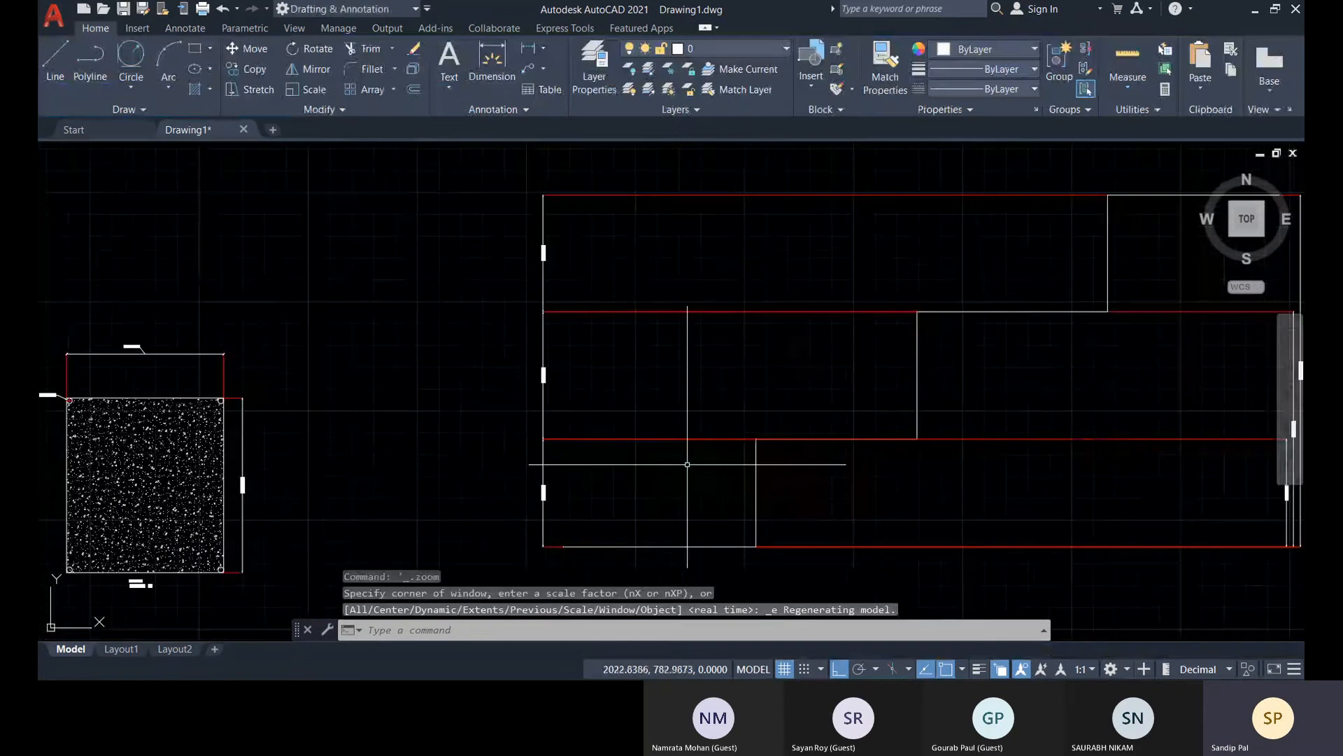
Reopen the new two-line label for editing and examine its paragraph and tab settings without changing them
middle_drag(404, 505, 793, 340)
scroll(568, 419, up, 5)
scroll(402, 422, up, 3)
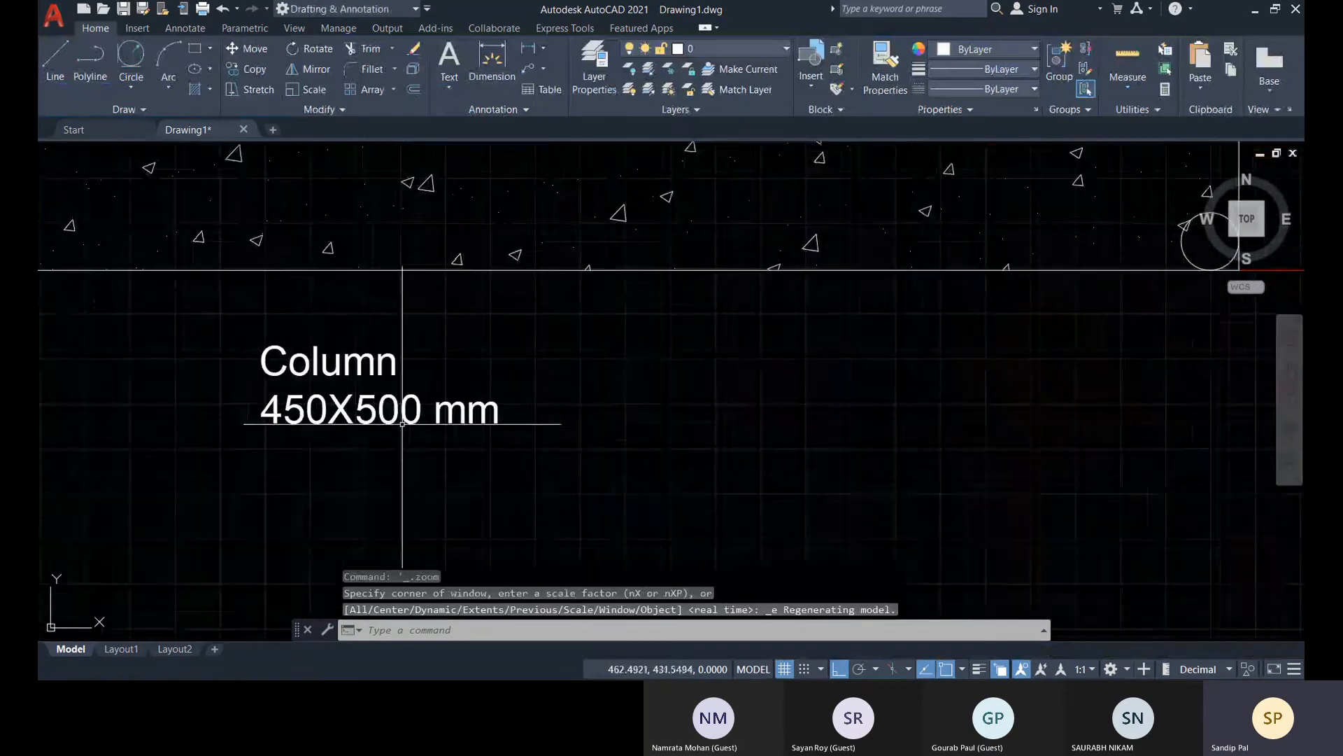
middle_drag(401, 423, 544, 413)
double_click(634, 419)
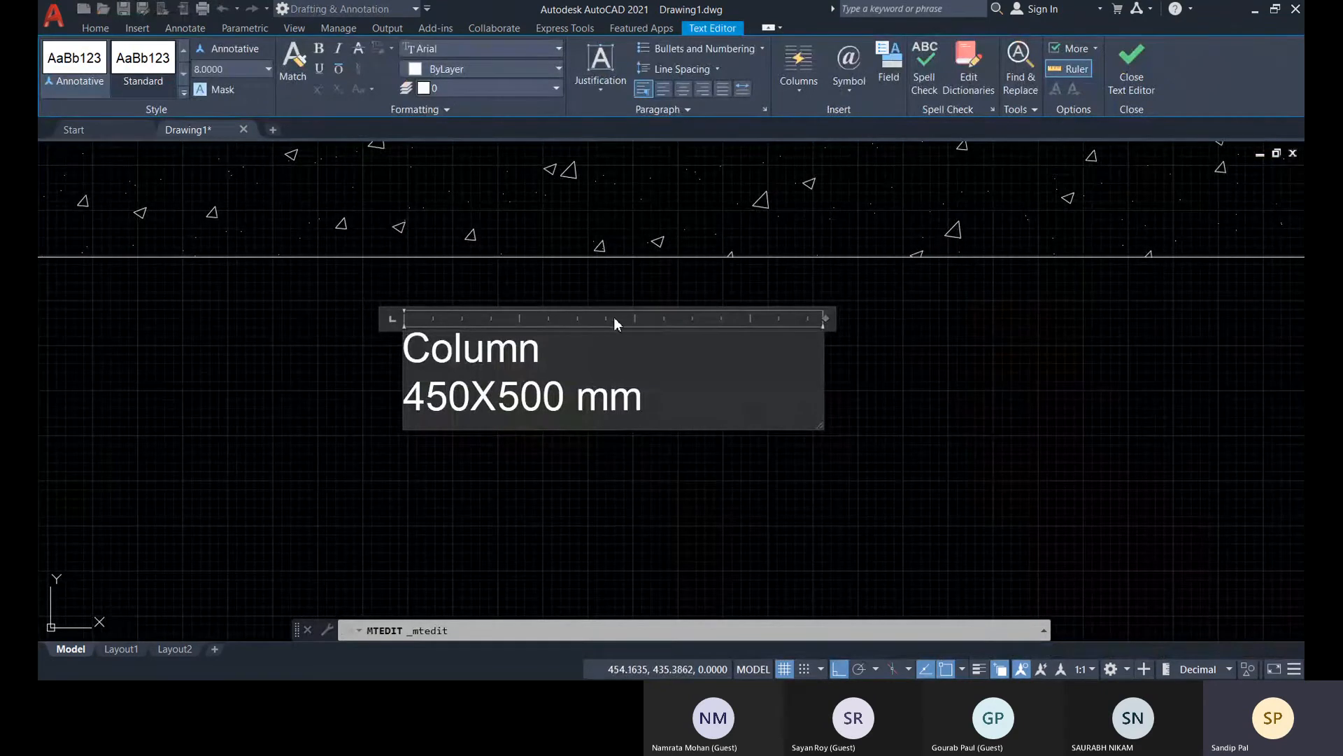
double_click(637, 317)
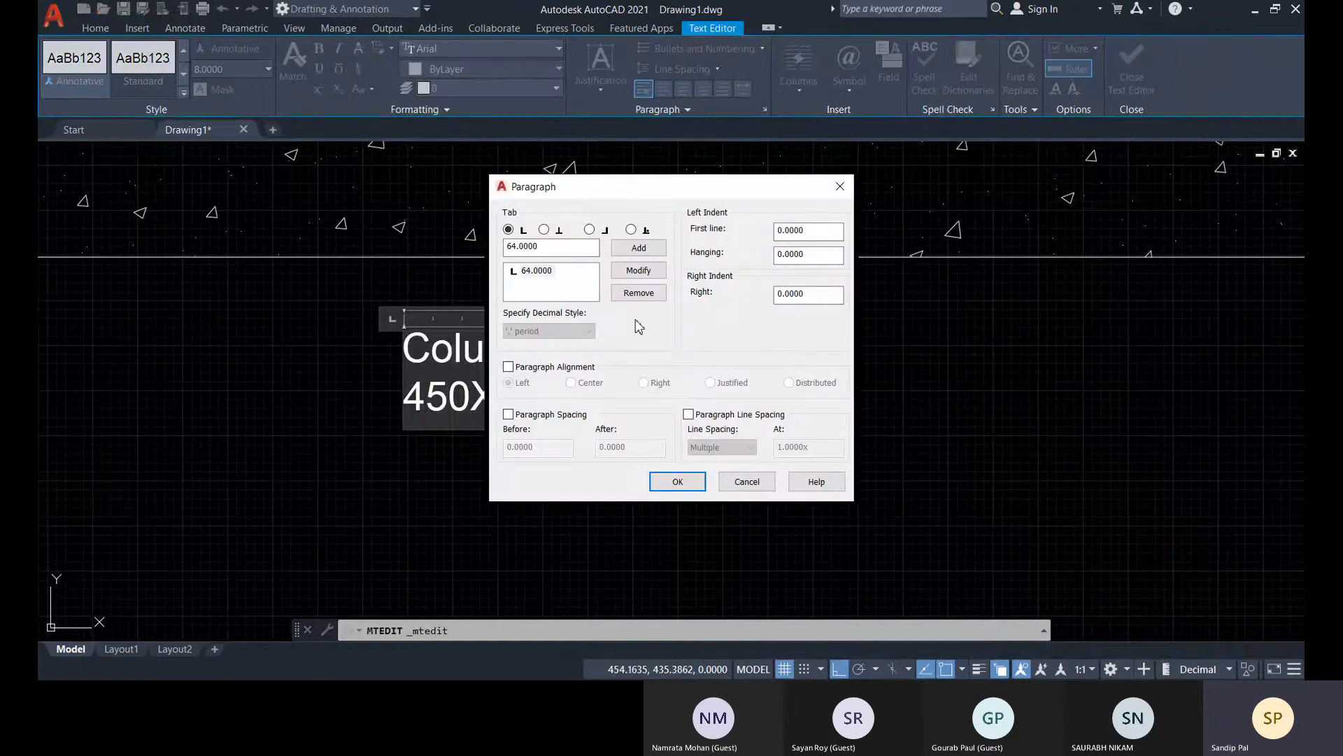
click(745, 481)
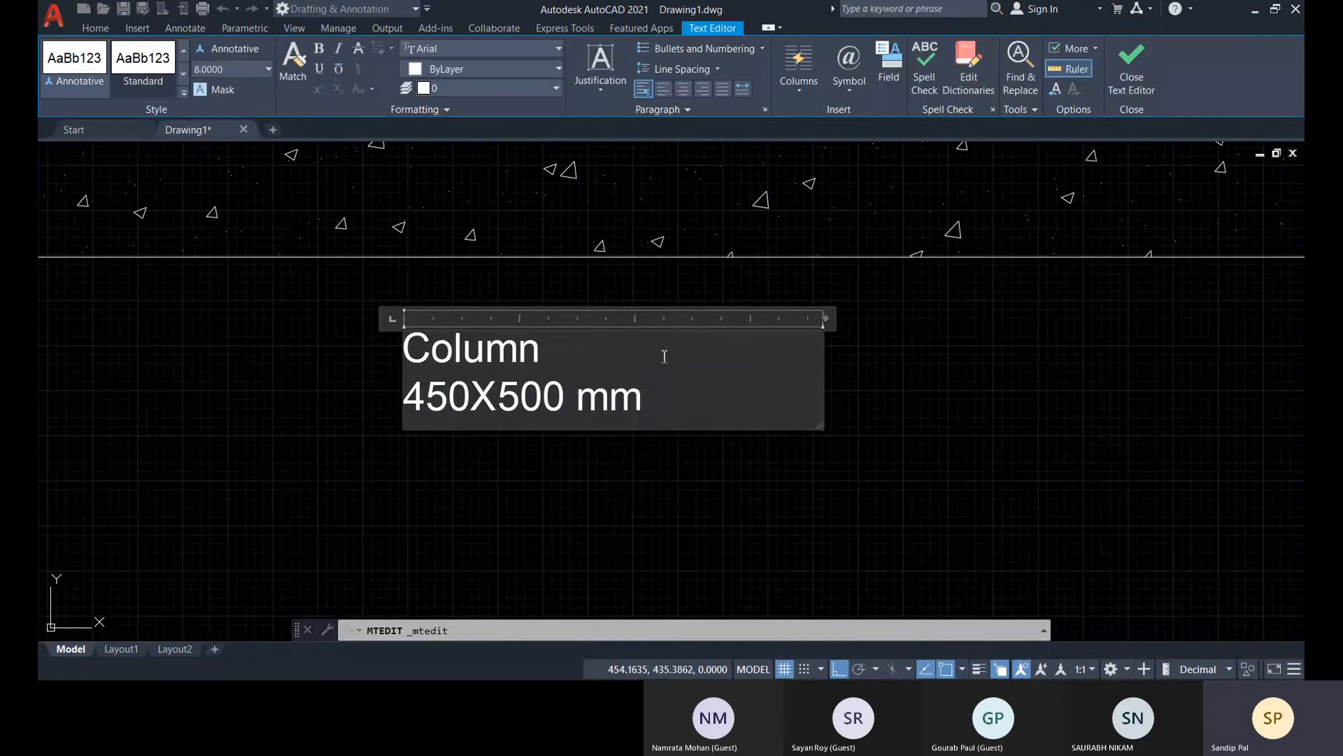
Add a ruler tab stop near the end of "450X500 mm", insert a blank line between the two text lines, and finish editing
click(637, 319)
key(Return)
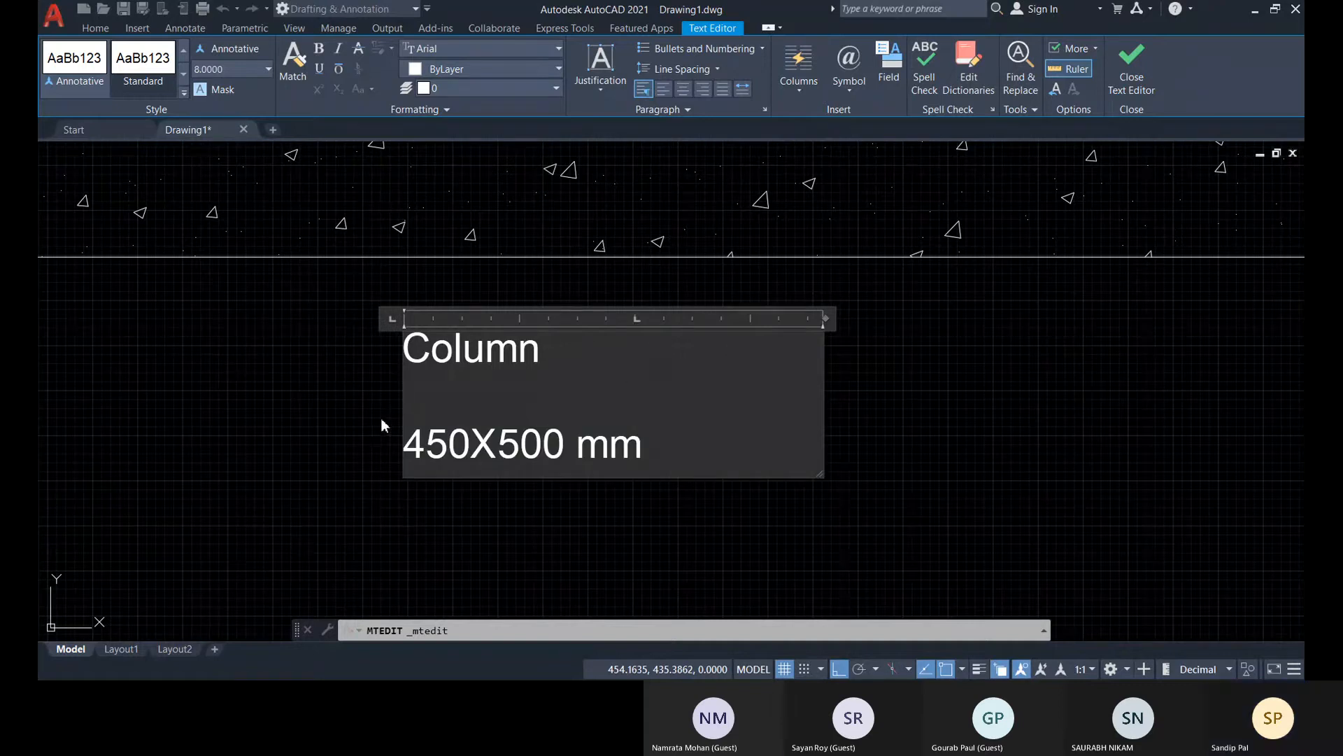
click(396, 401)
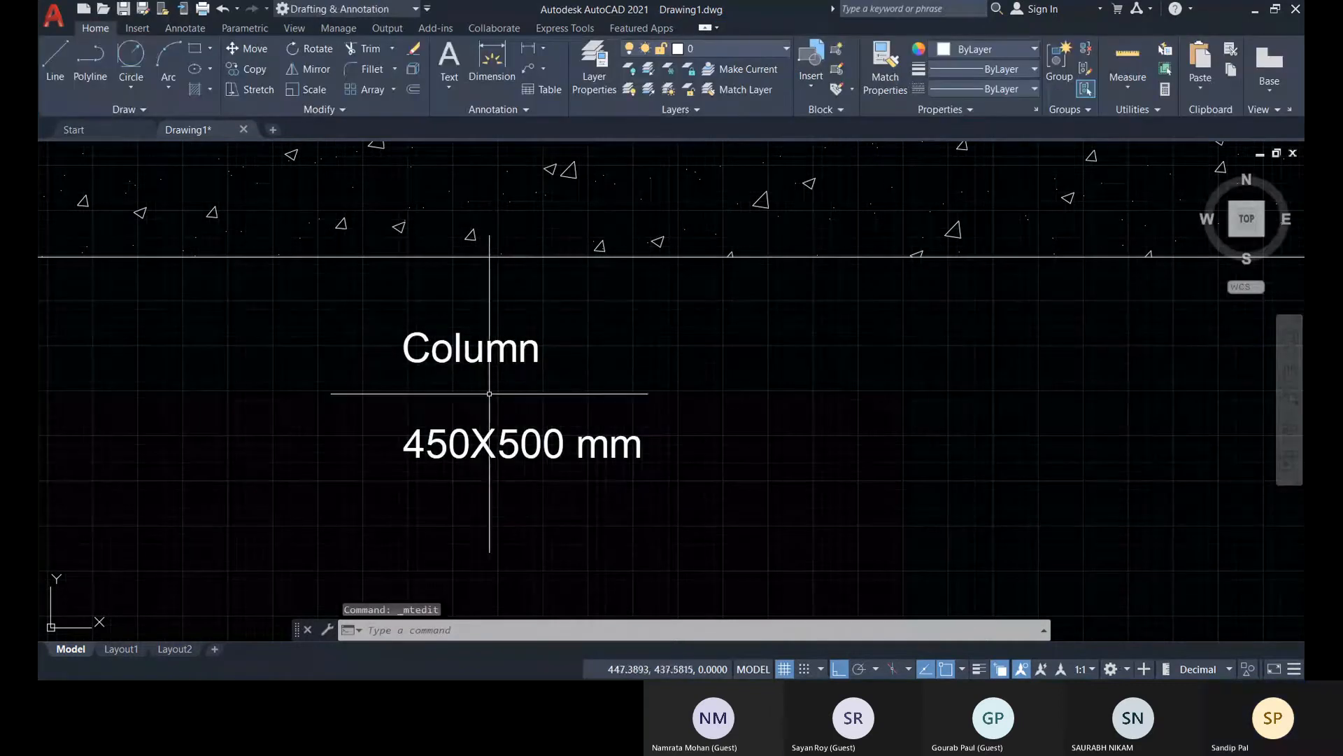
Reopen the label, remove the blank line between "Column" and "450X500 mm", and set a ruler tab stop near the end of "450X500 mm"
click(644, 353)
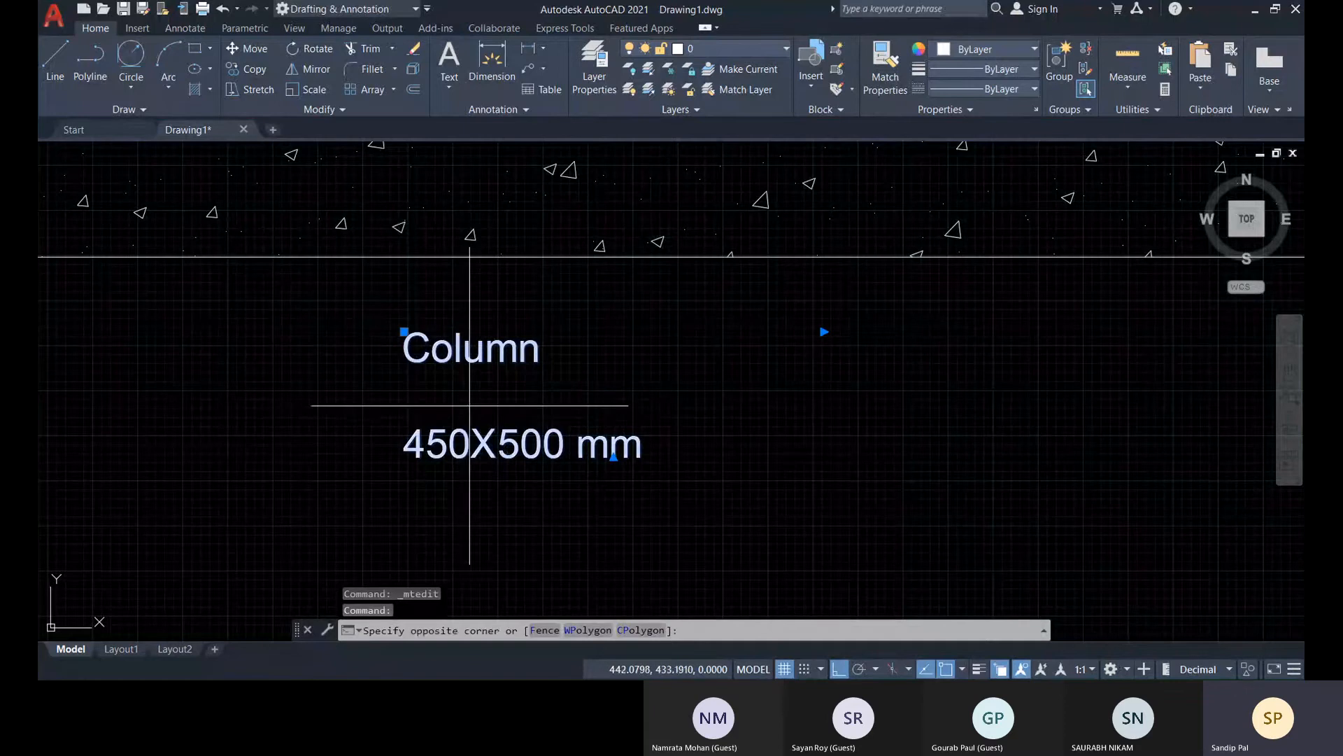
double_click(558, 408)
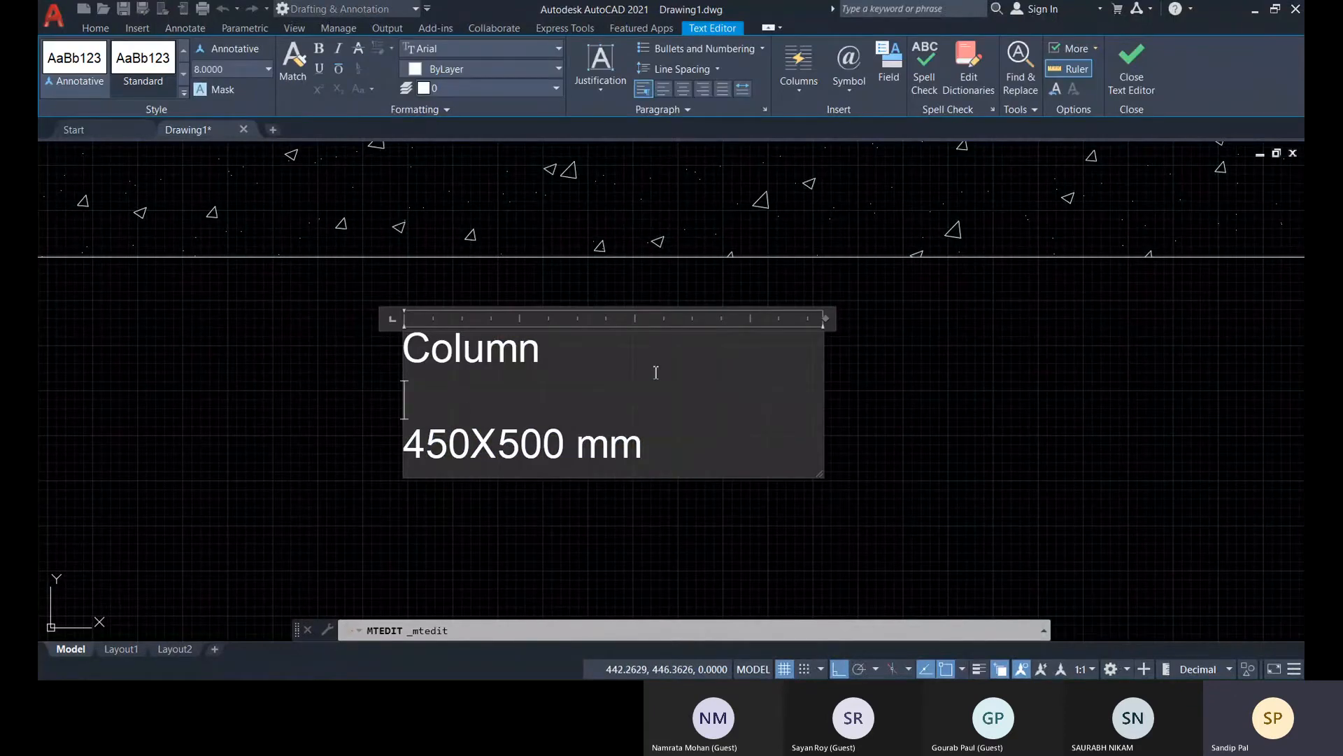
key(BackSpace)
click(635, 319)
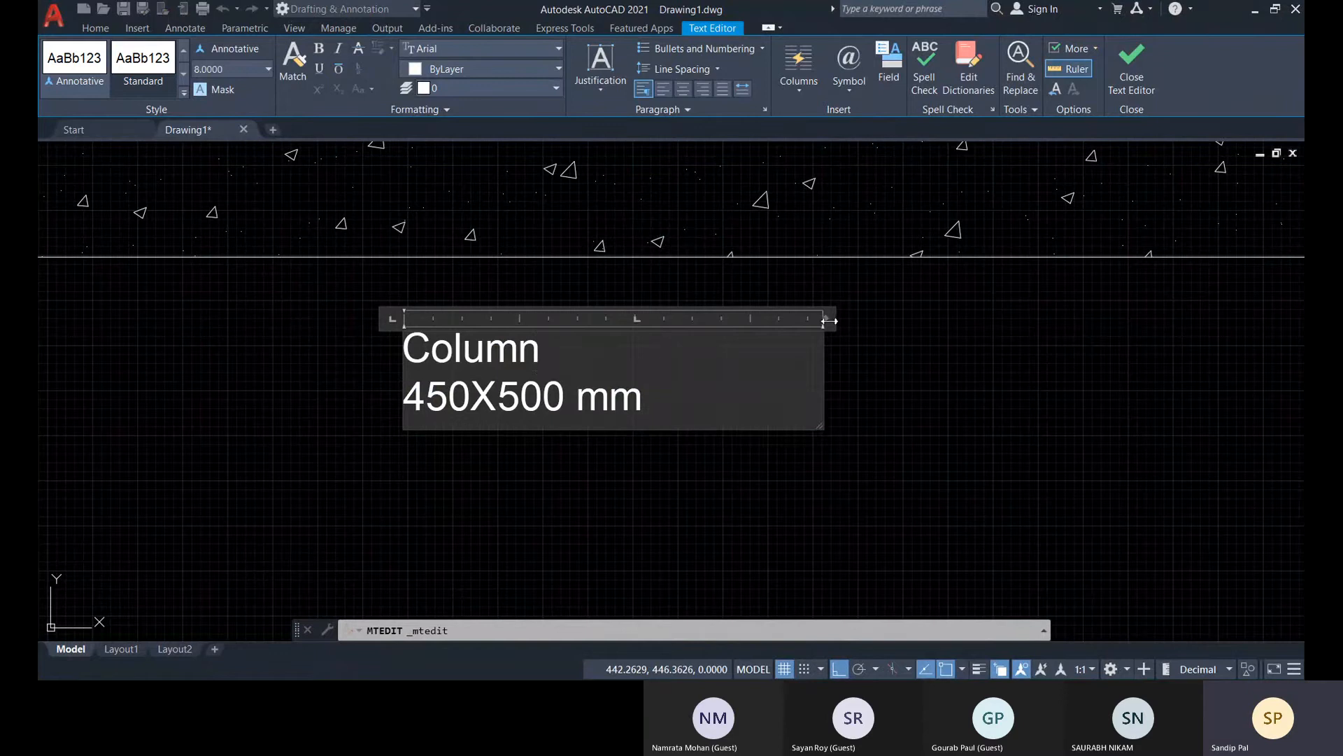
Twice fit the label's text frame to the width of "450X500 mm" and widen it again, ending about one and a half times as wide
double_click(830, 321)
drag(649, 319, 754, 316)
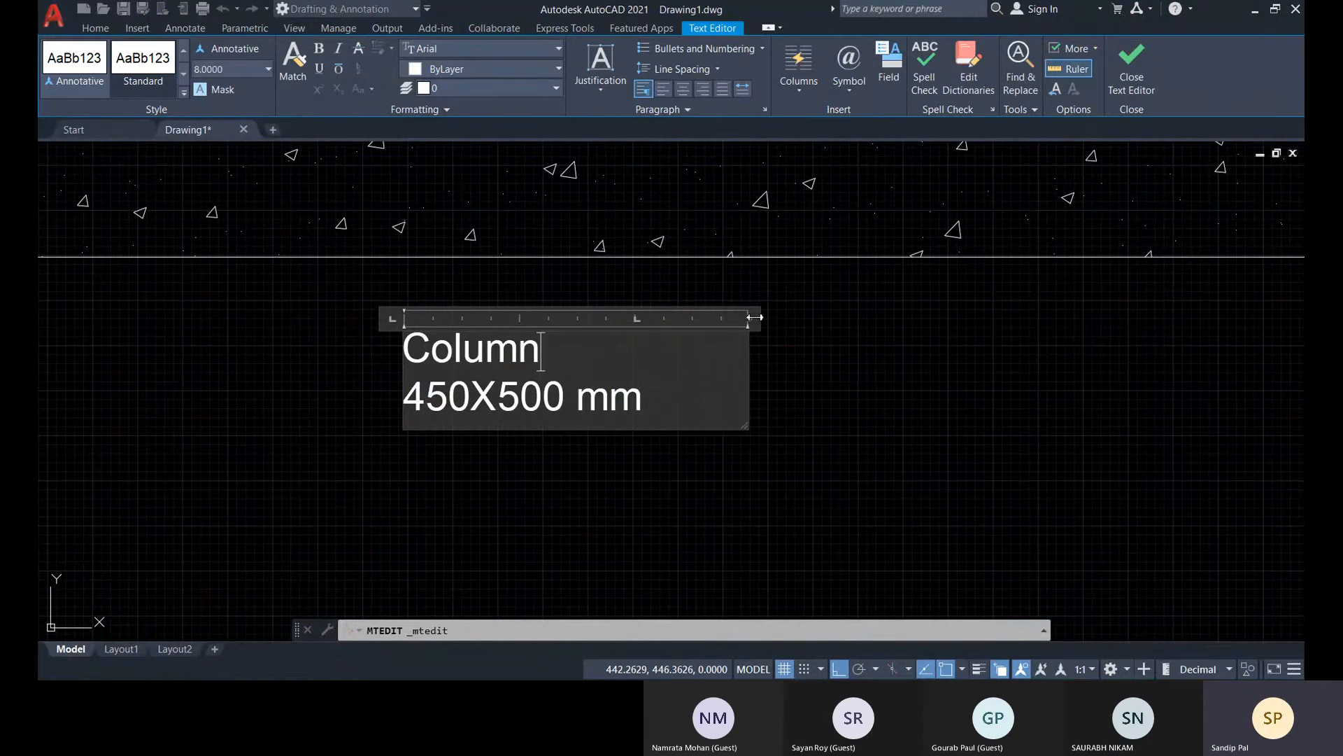
double_click(753, 317)
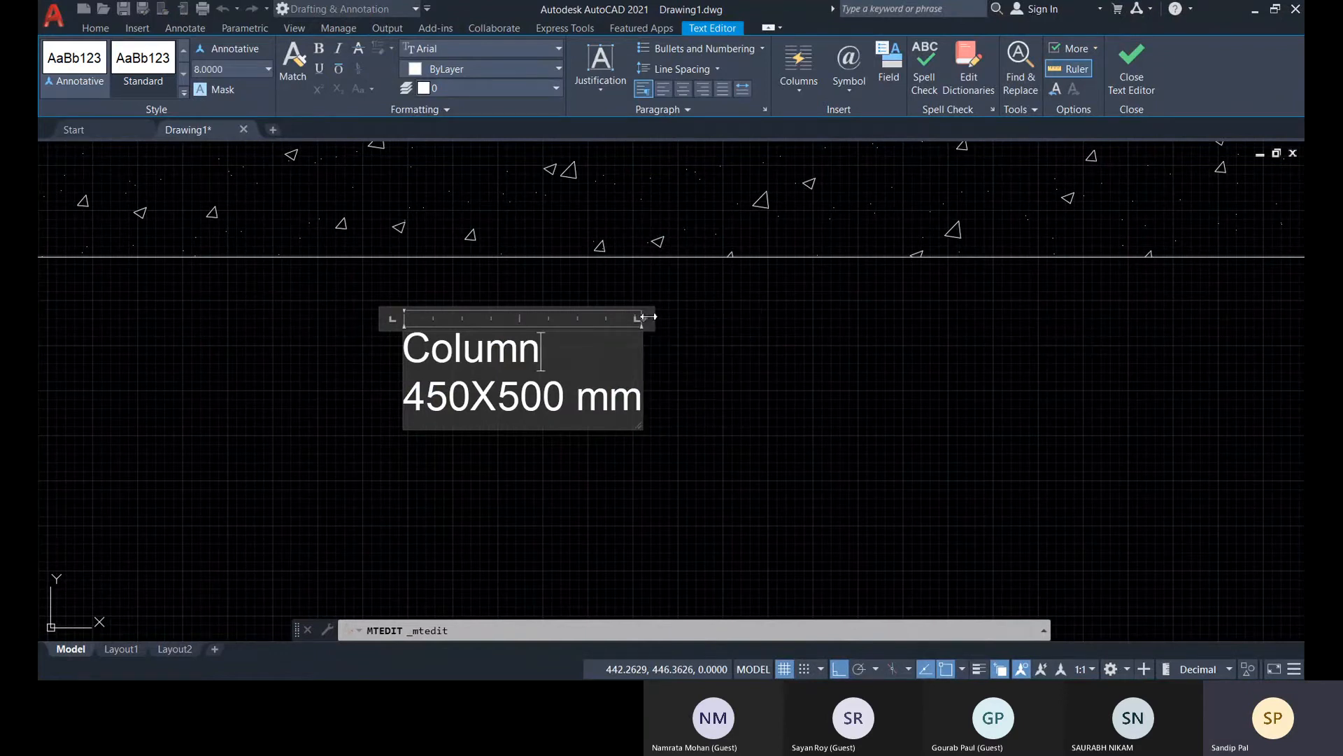
drag(648, 319, 773, 317)
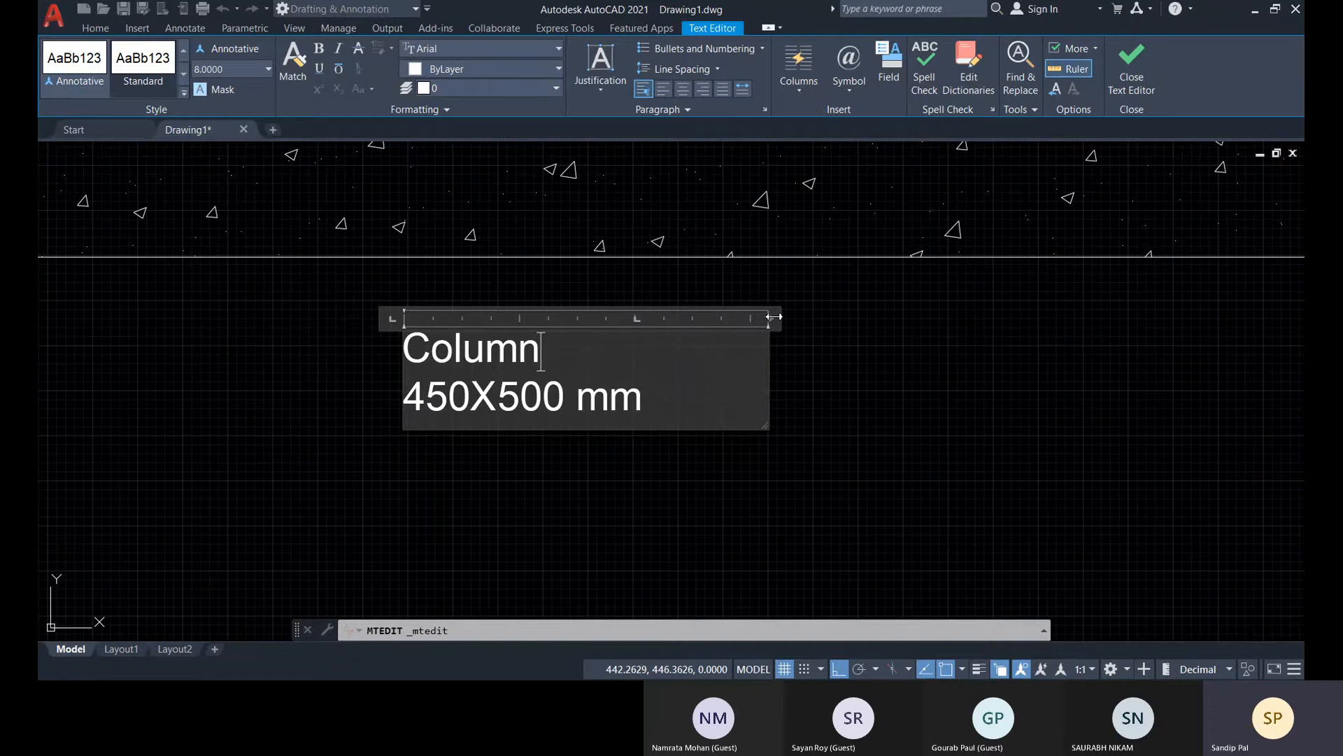
Examine the label's paragraph and tab settings from its ruler, leave them unchanged, and finish editing
right_click(770, 320)
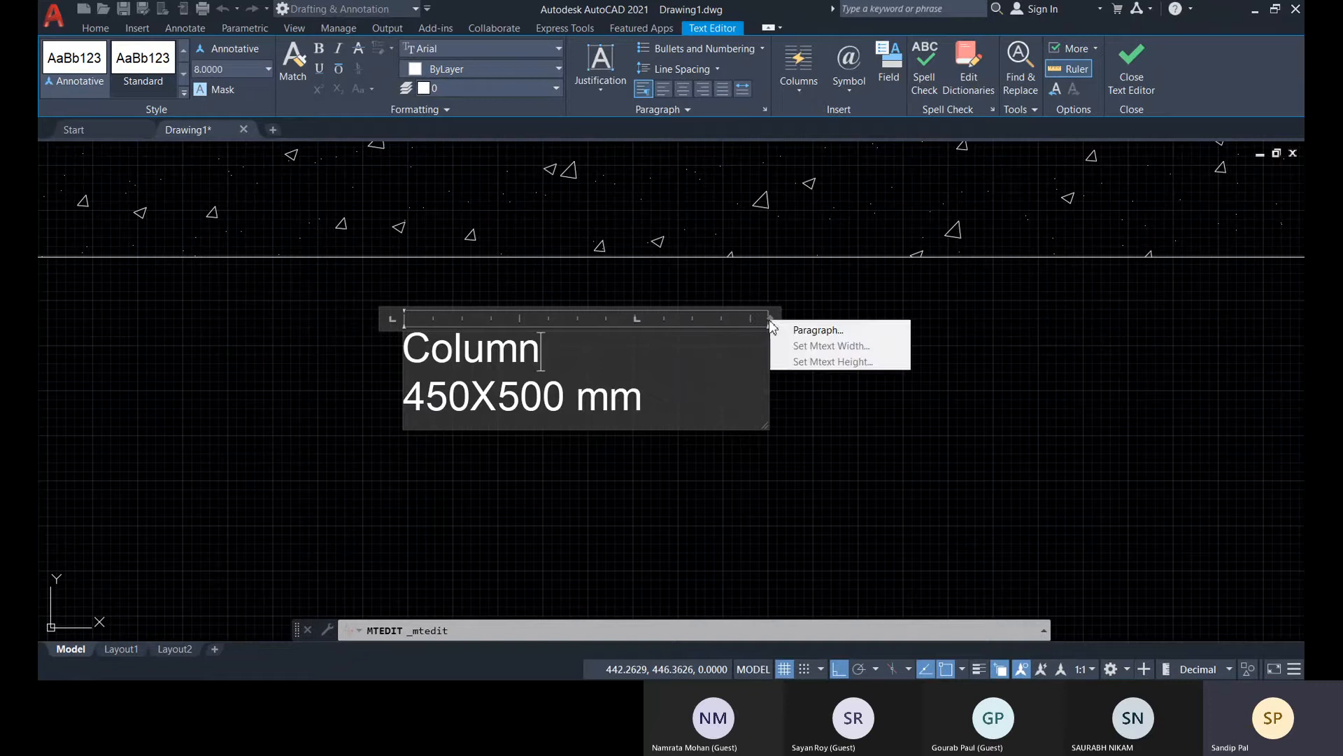
click(810, 330)
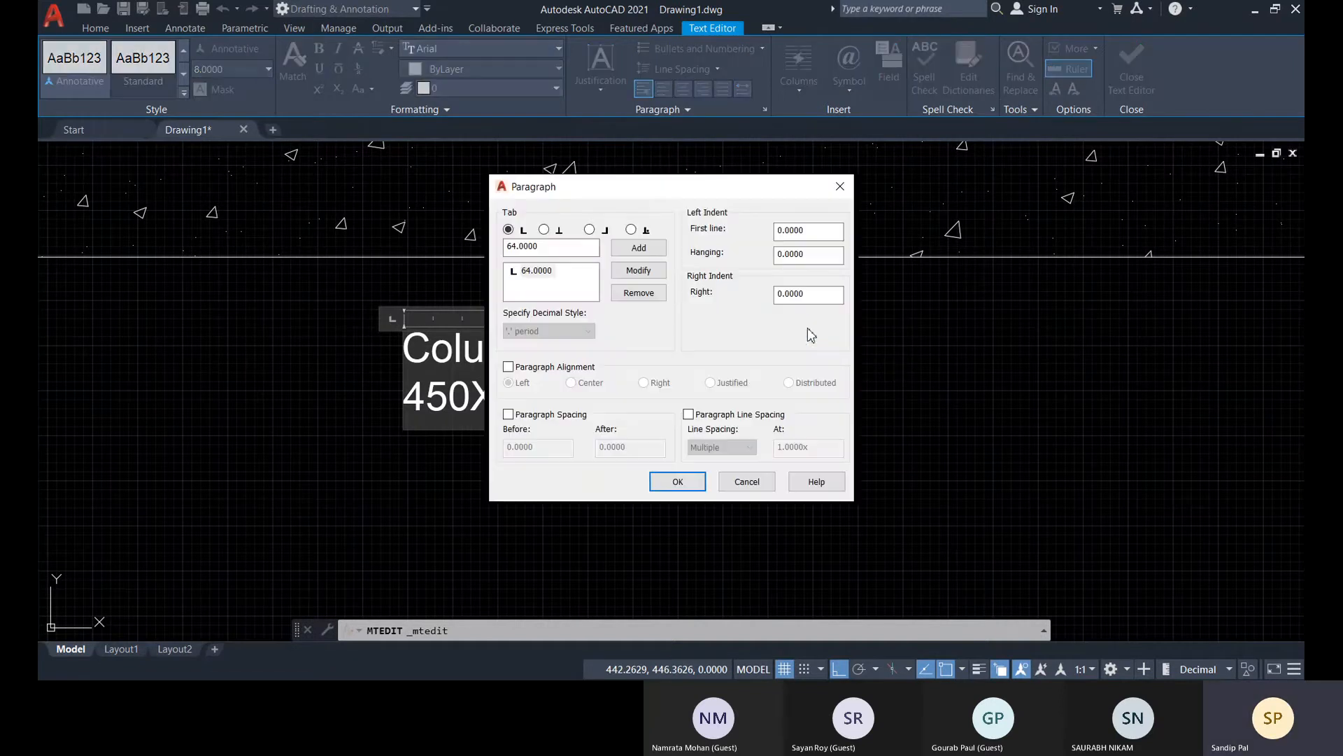
click(755, 486)
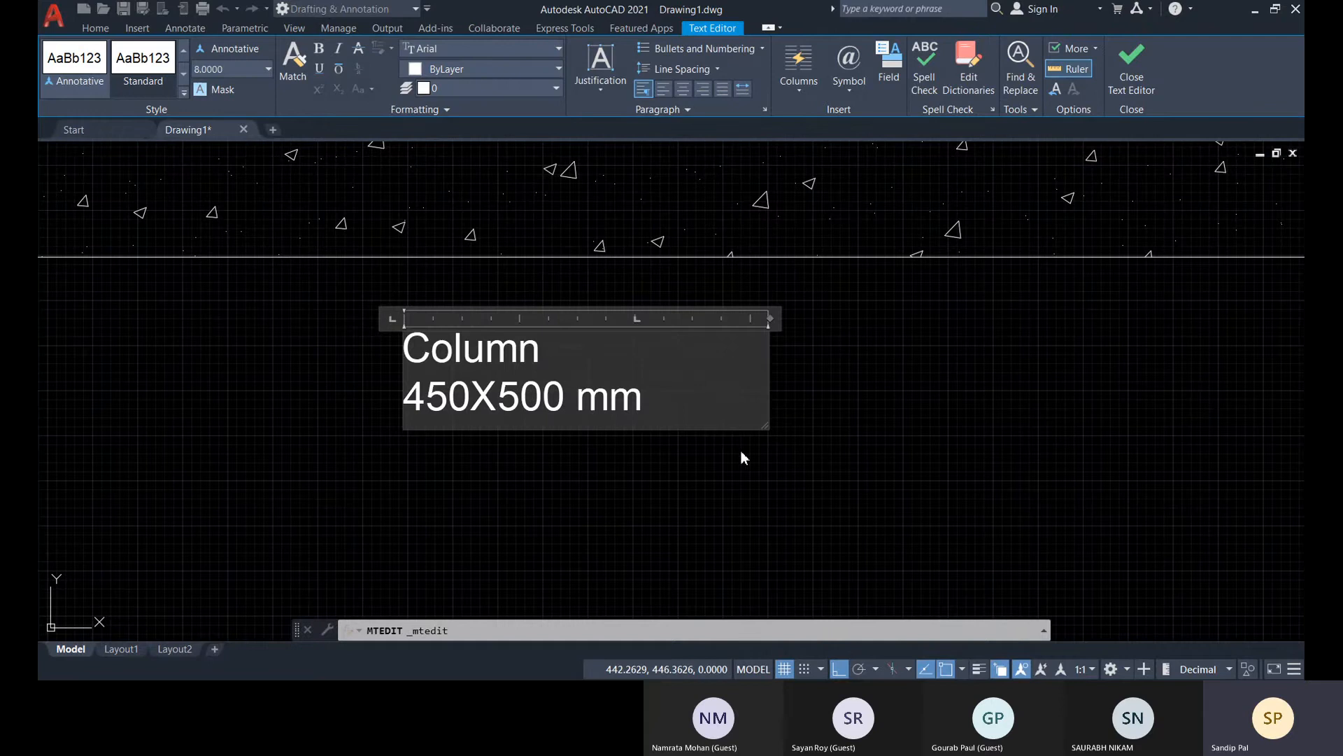
click(930, 405)
Twice reopen the two-line label for editing, highlight its text across both lines, and close the editor without changes
click(534, 376)
click(462, 401)
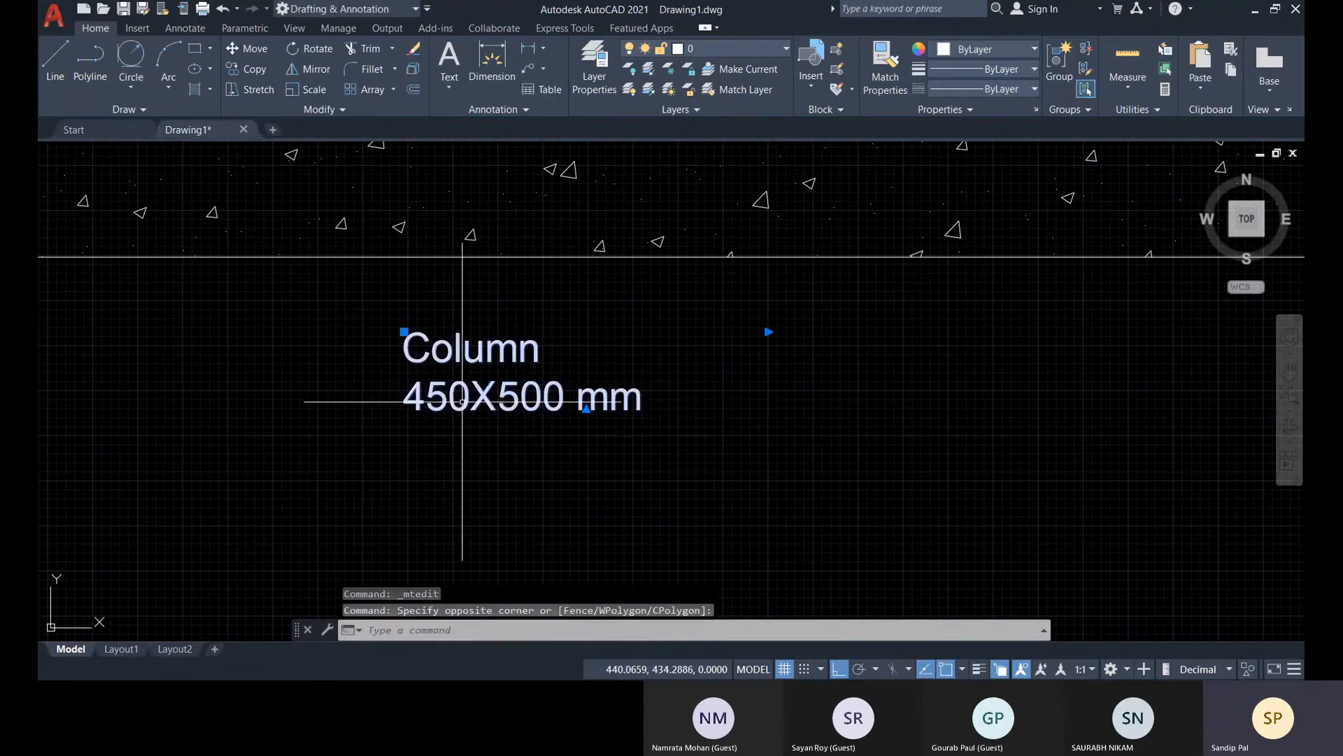
double_click(462, 402)
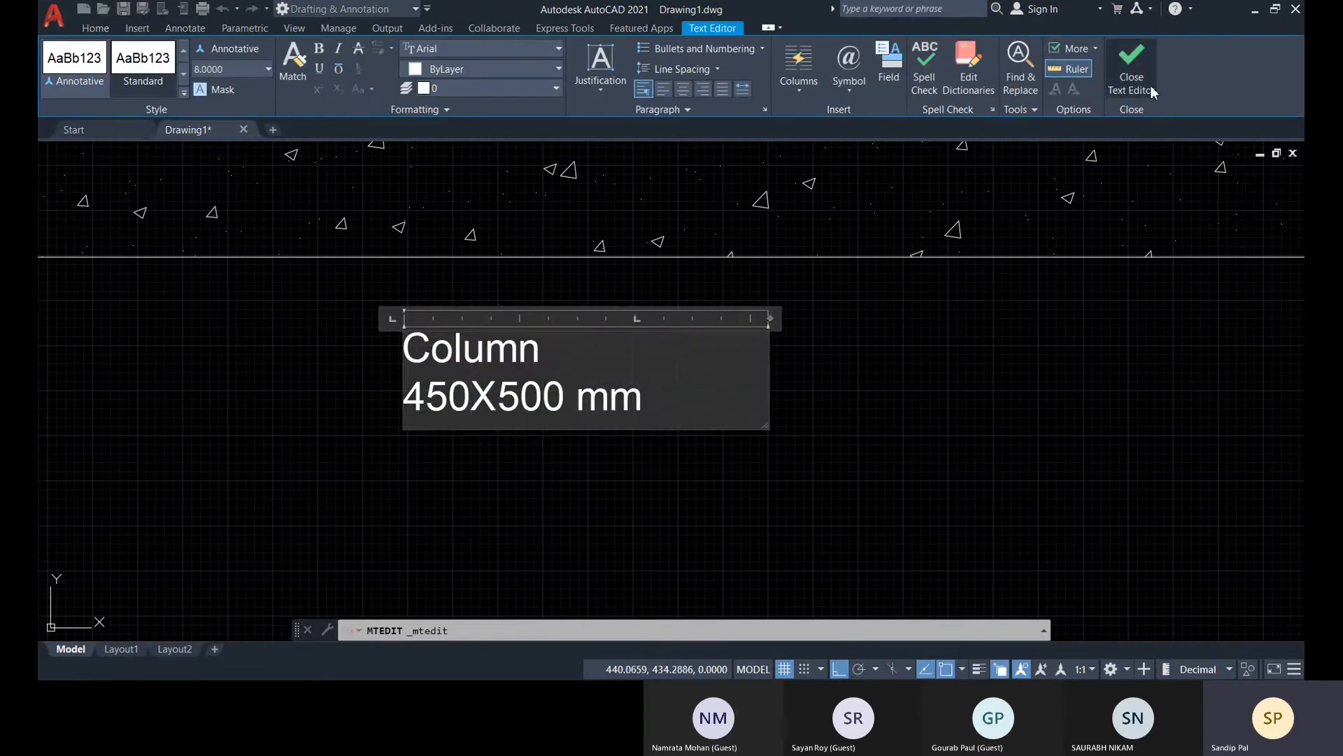
click(1131, 63)
middle_drag(506, 417, 596, 407)
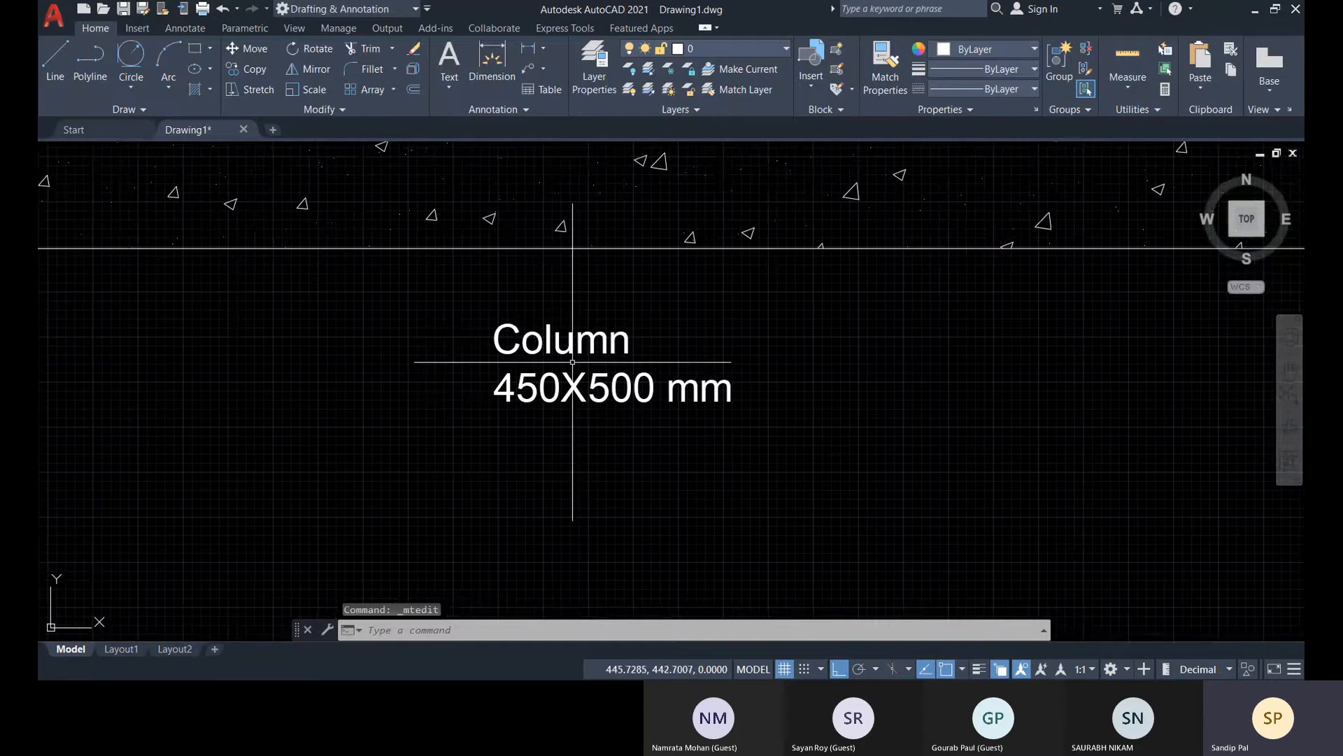
scroll(573, 349, up, 4)
double_click(516, 311)
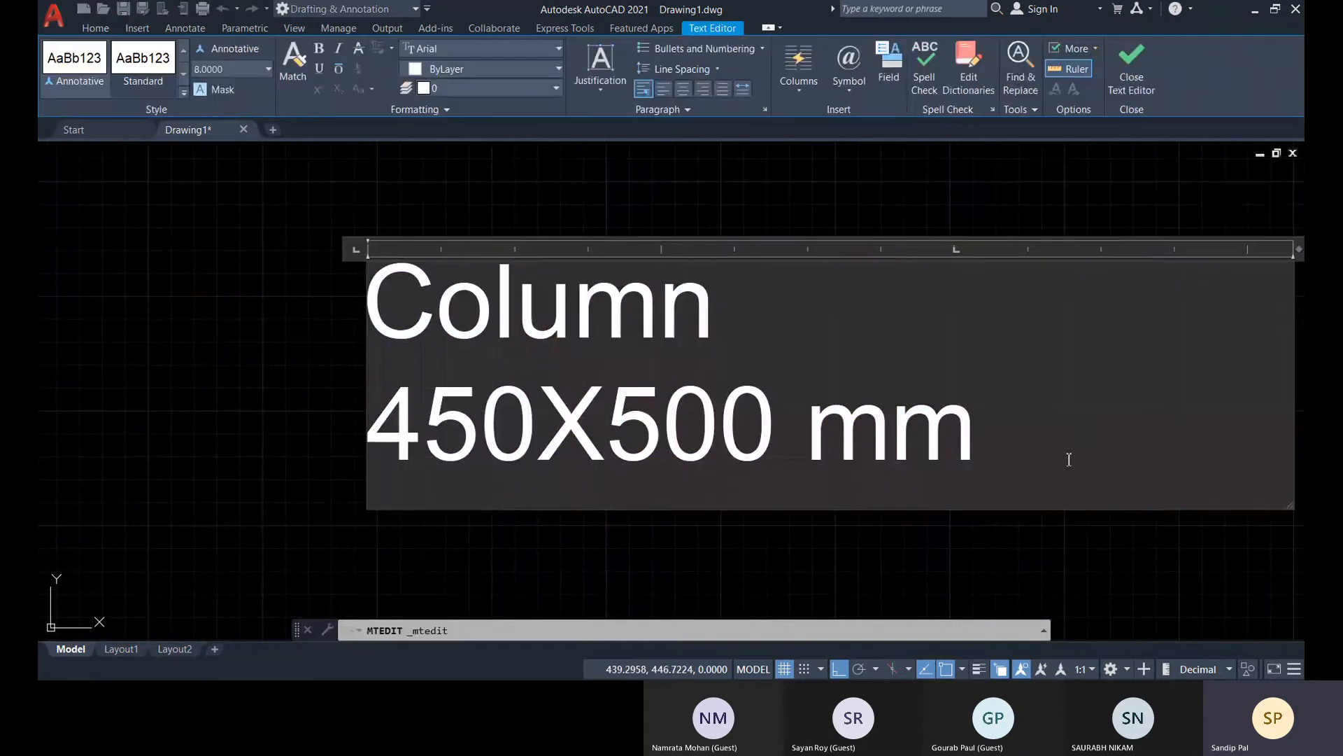
click(976, 429)
drag(975, 429, 405, 284)
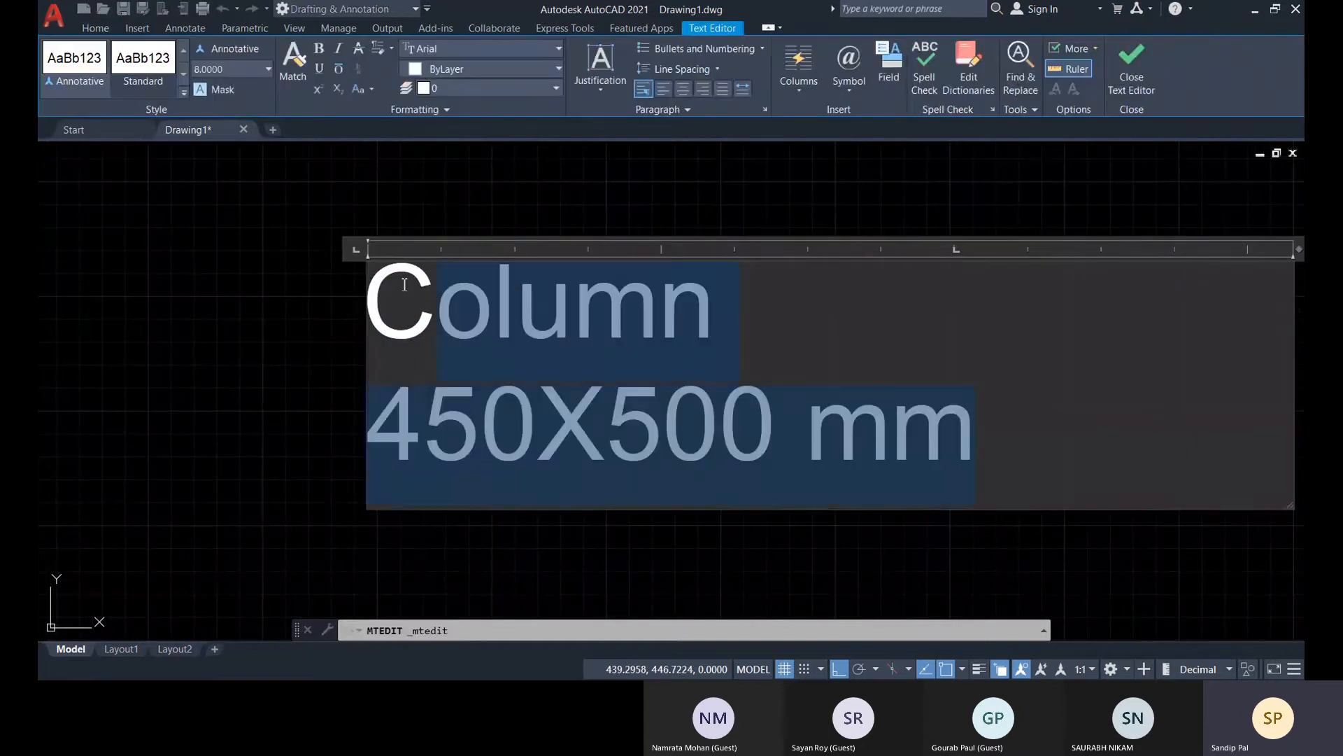
click(1002, 310)
click(1135, 73)
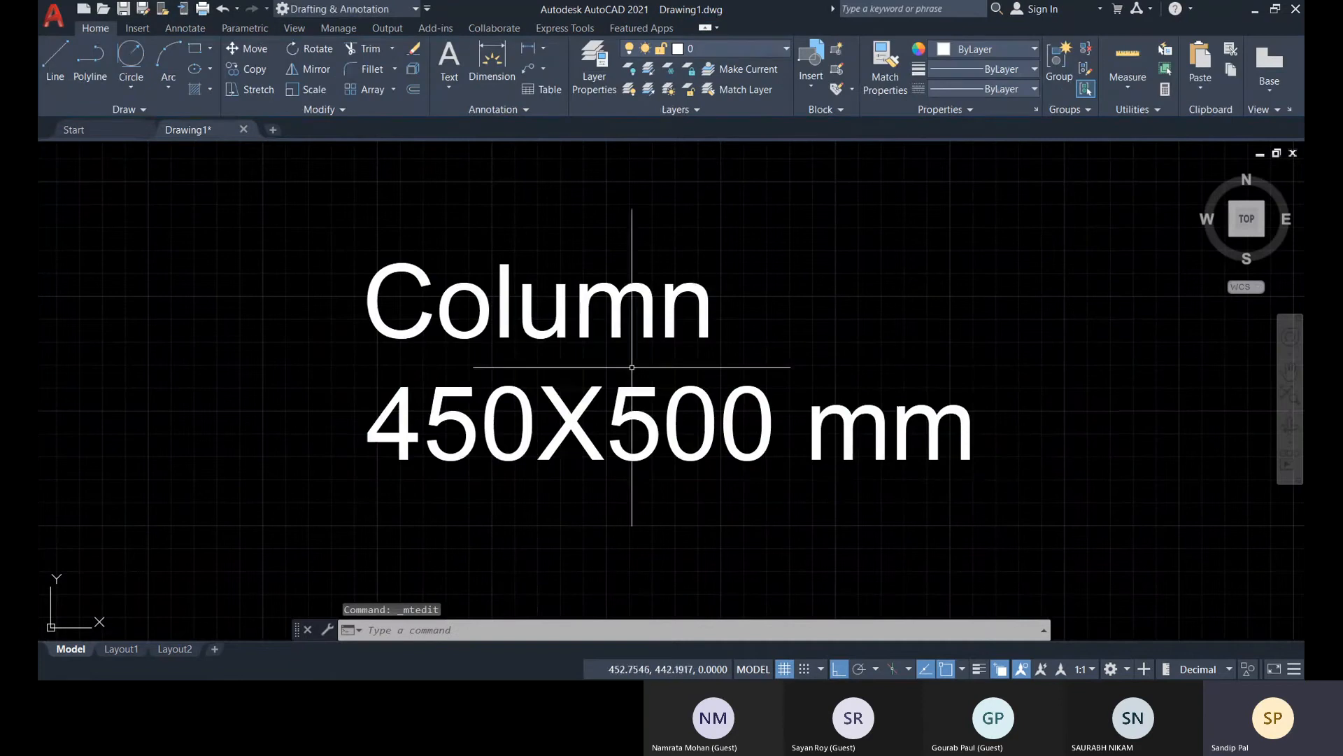
scroll(714, 390, down, 4)
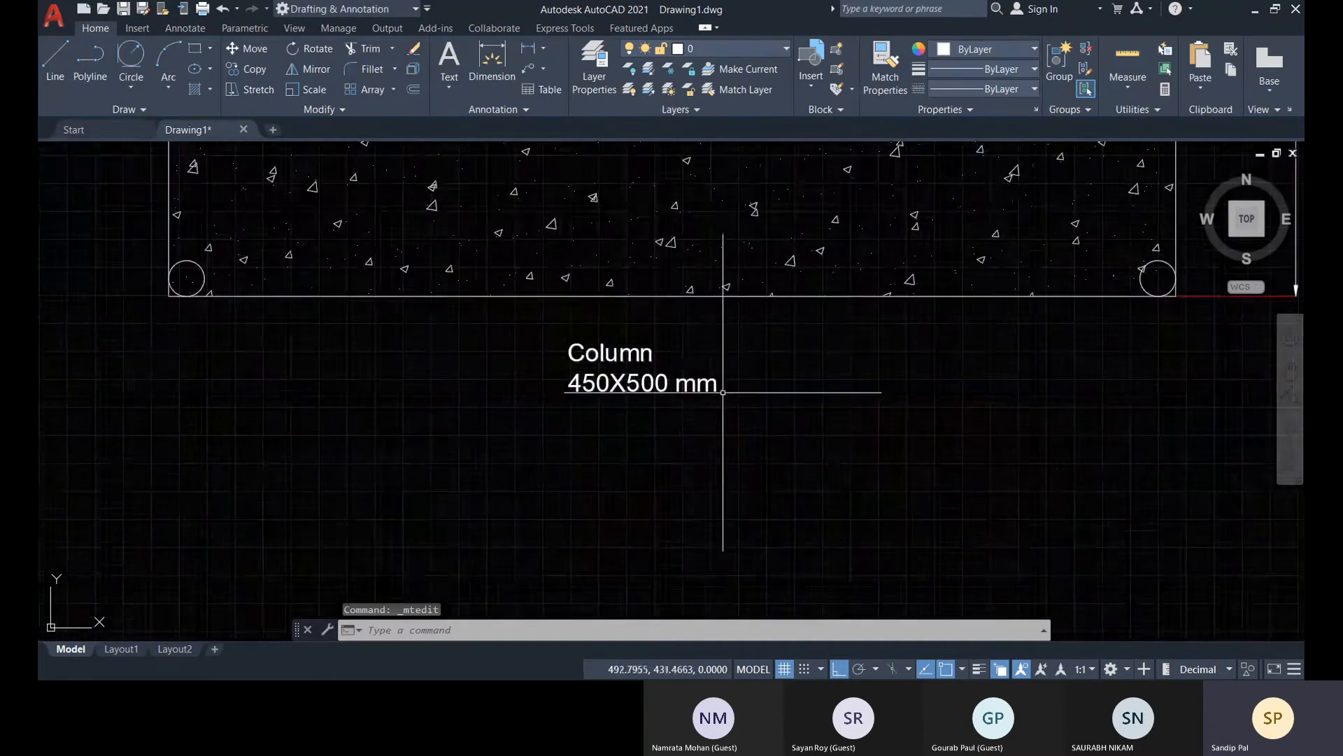
click(449, 87)
click(472, 112)
click(665, 360)
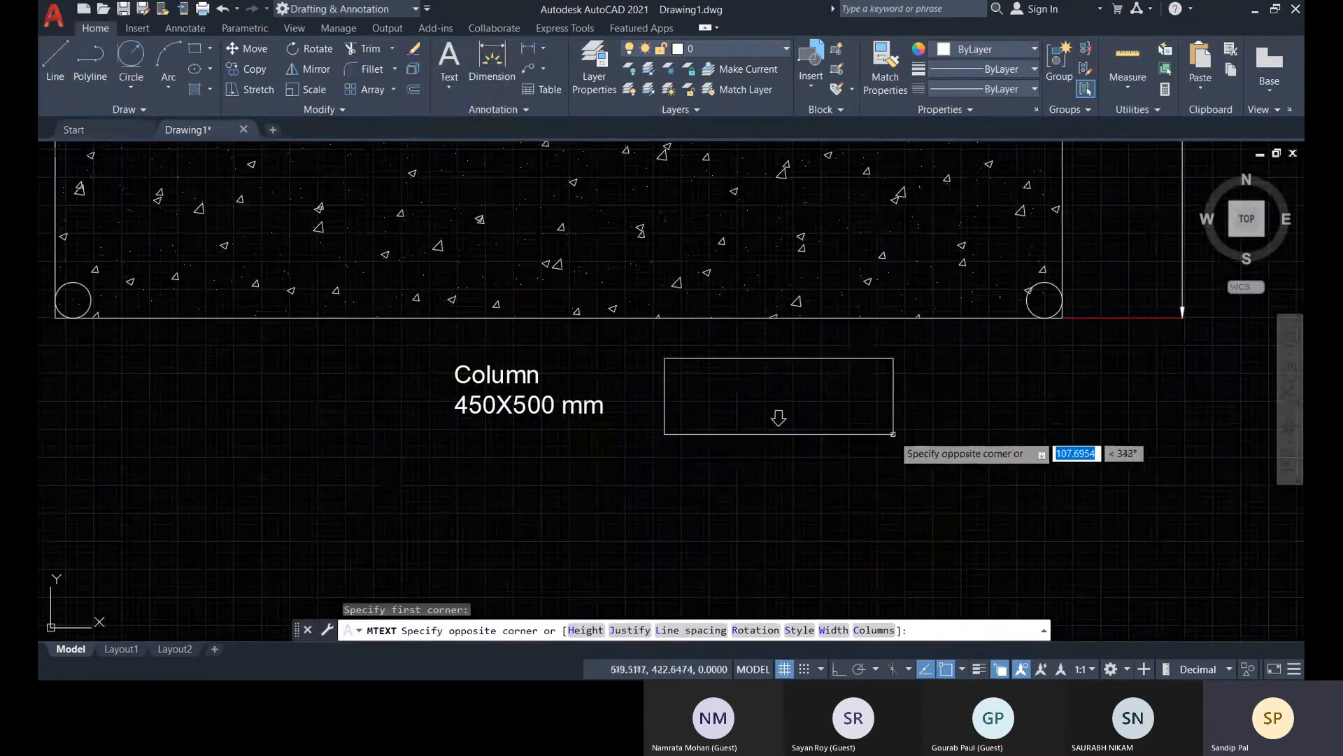
click(909, 445)
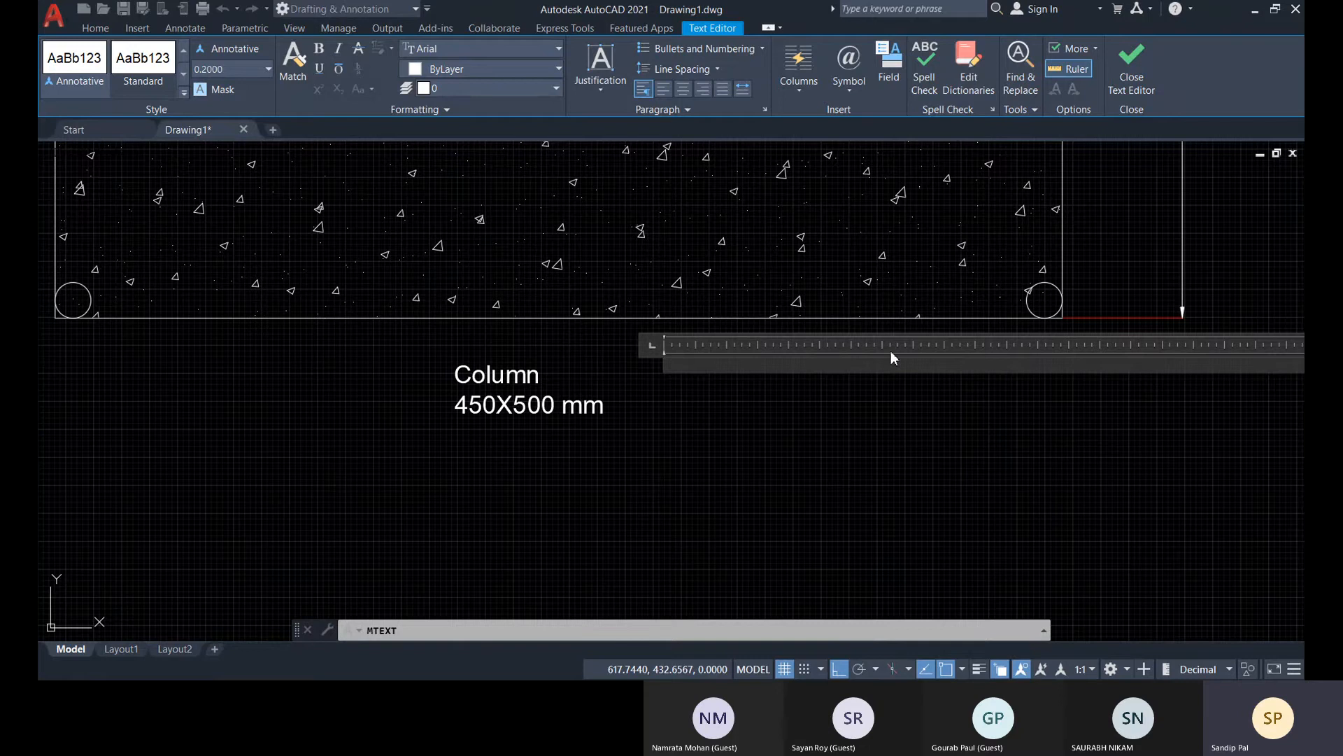
key(Escape)
key(Escape)
key(Escape)
key(Escape)
Start single-line text just beside the multiline label, below the hatched rectangle, with height 10 and the default rotation of 0
scroll(621, 328, down, 2)
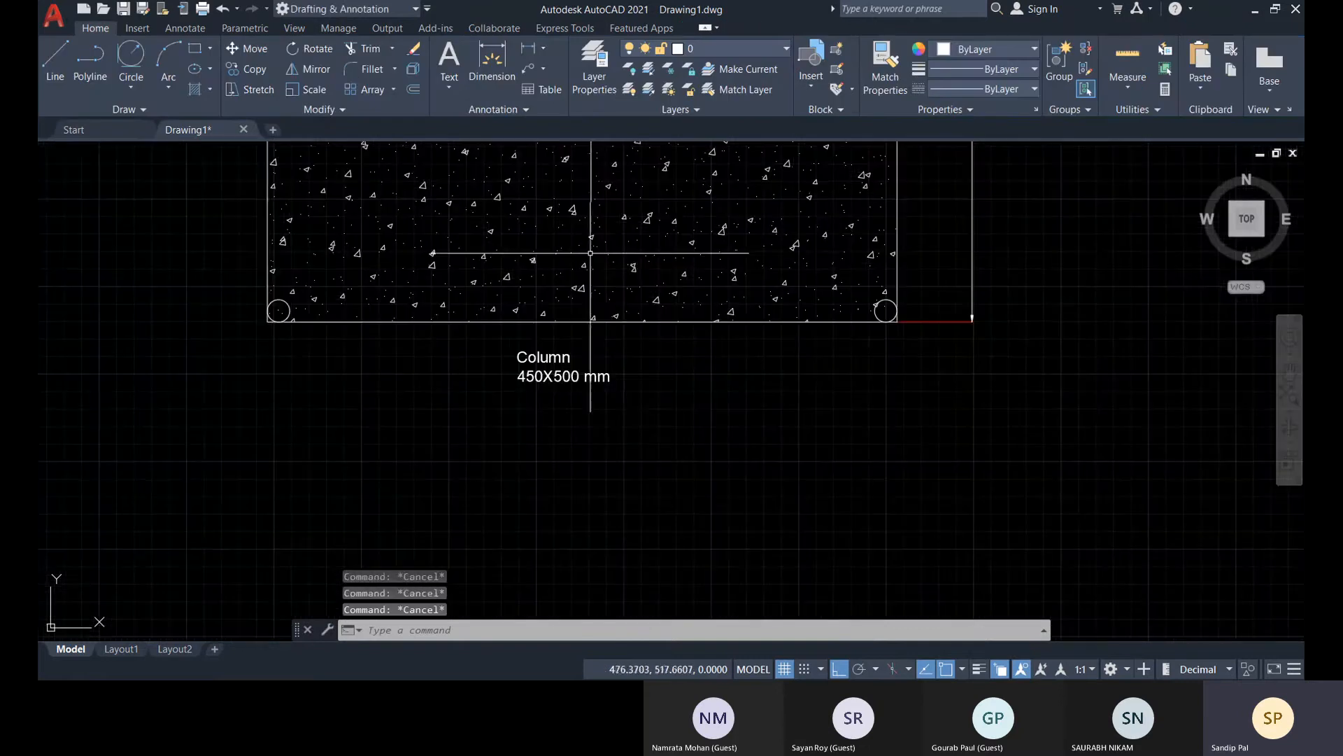
scroll(516, 364, up, 4)
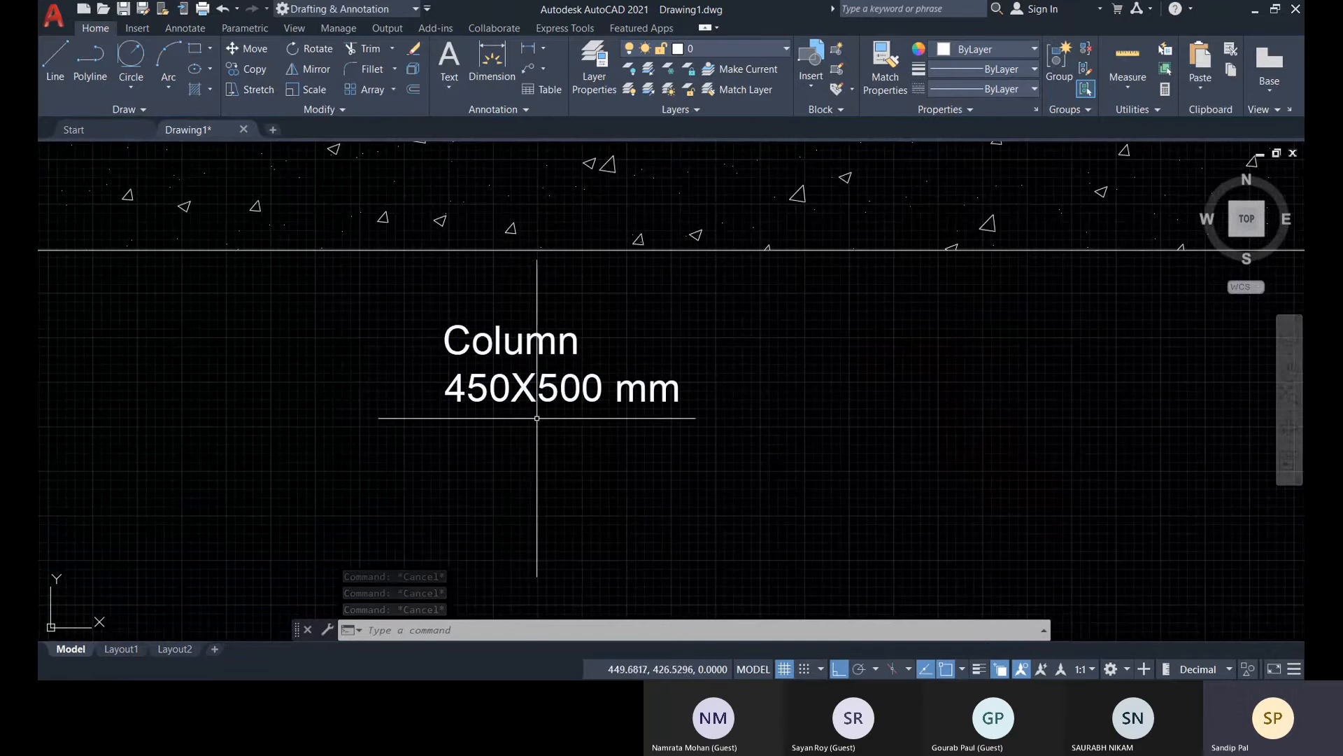
click(495, 391)
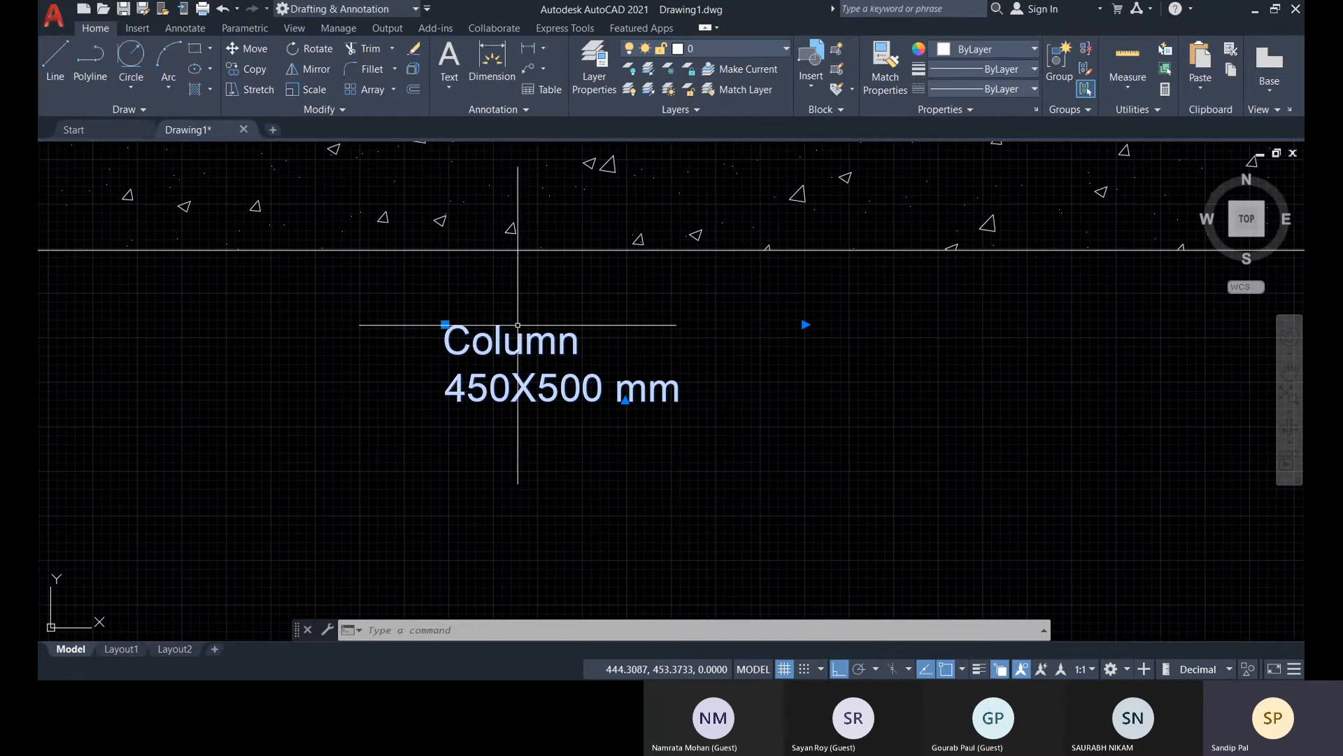
click(448, 87)
click(470, 149)
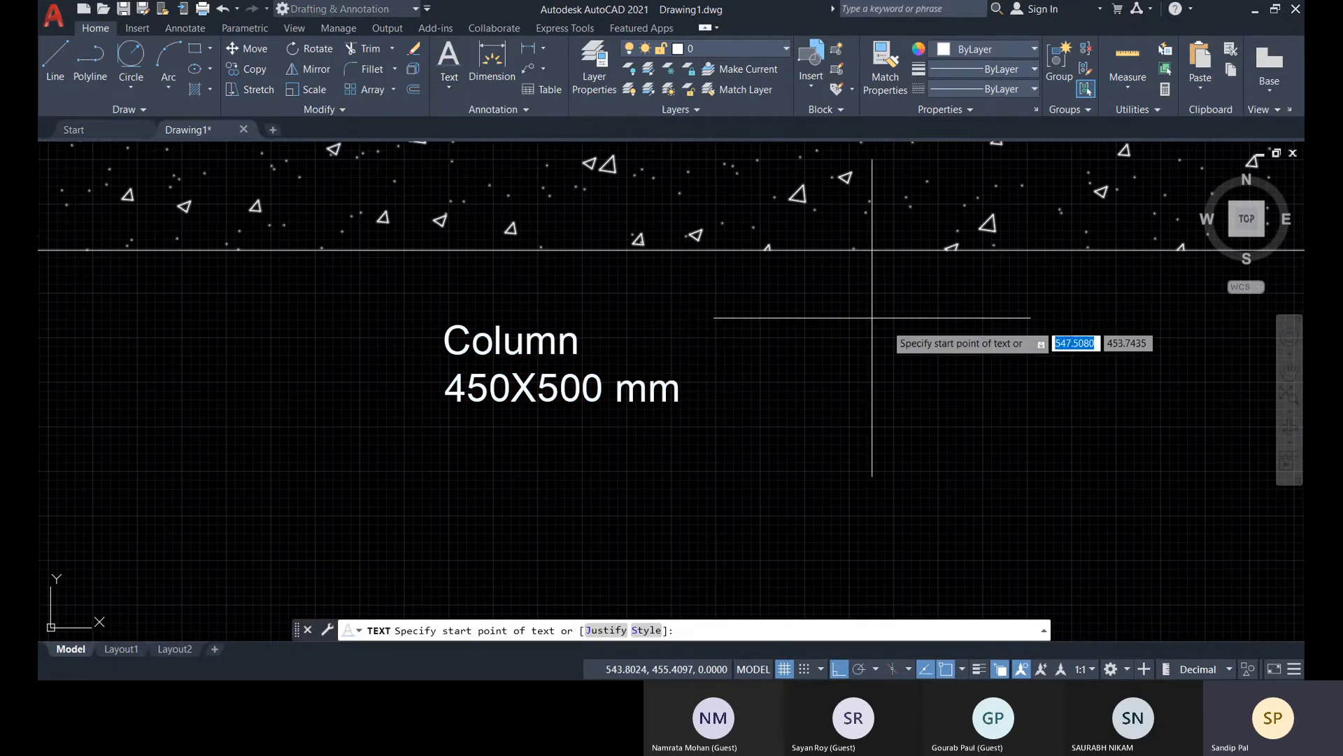
middle_drag(743, 351, 511, 355)
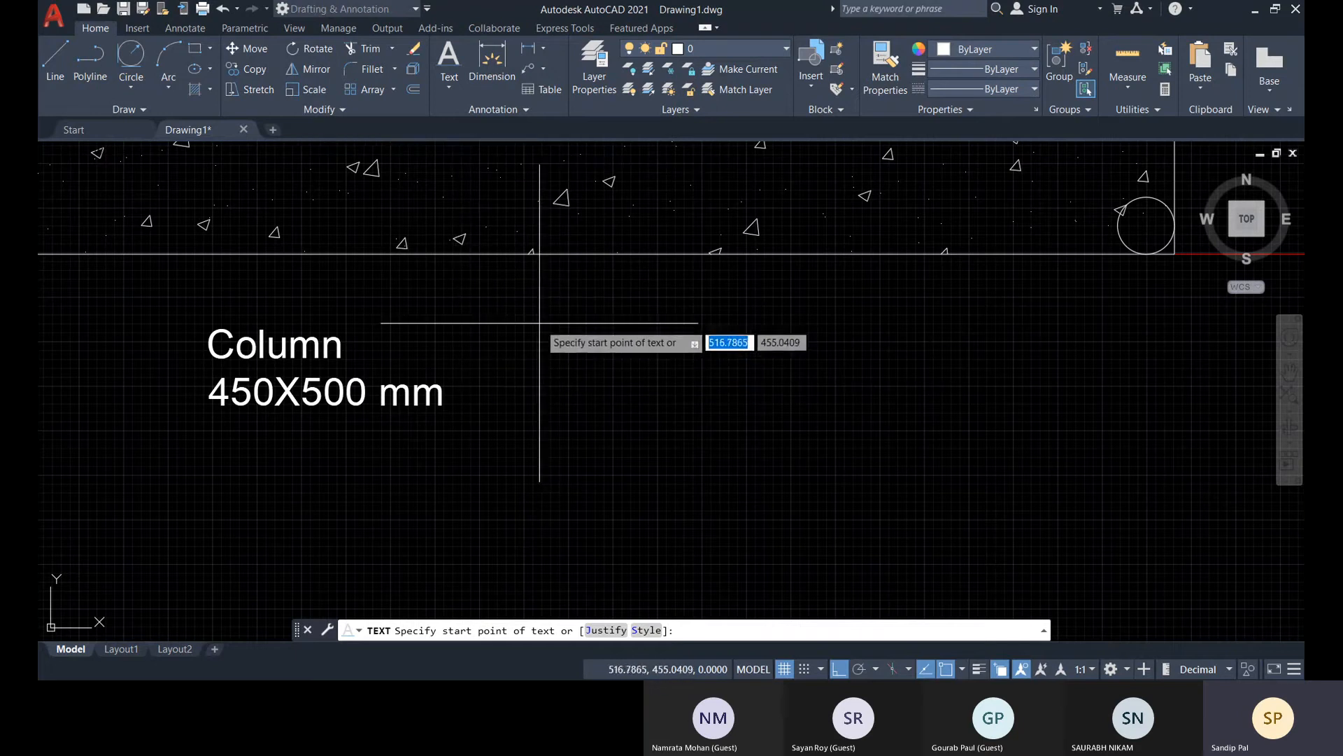
click(451, 91)
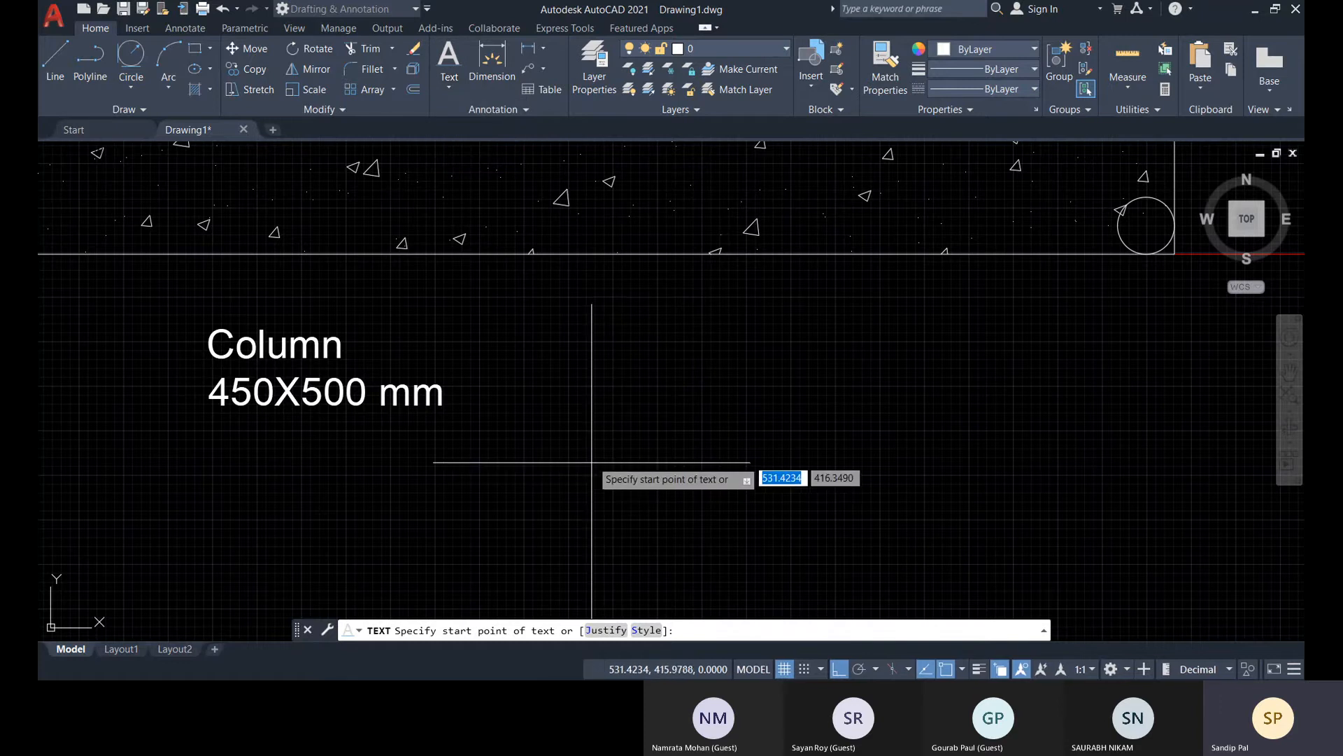
click(554, 335)
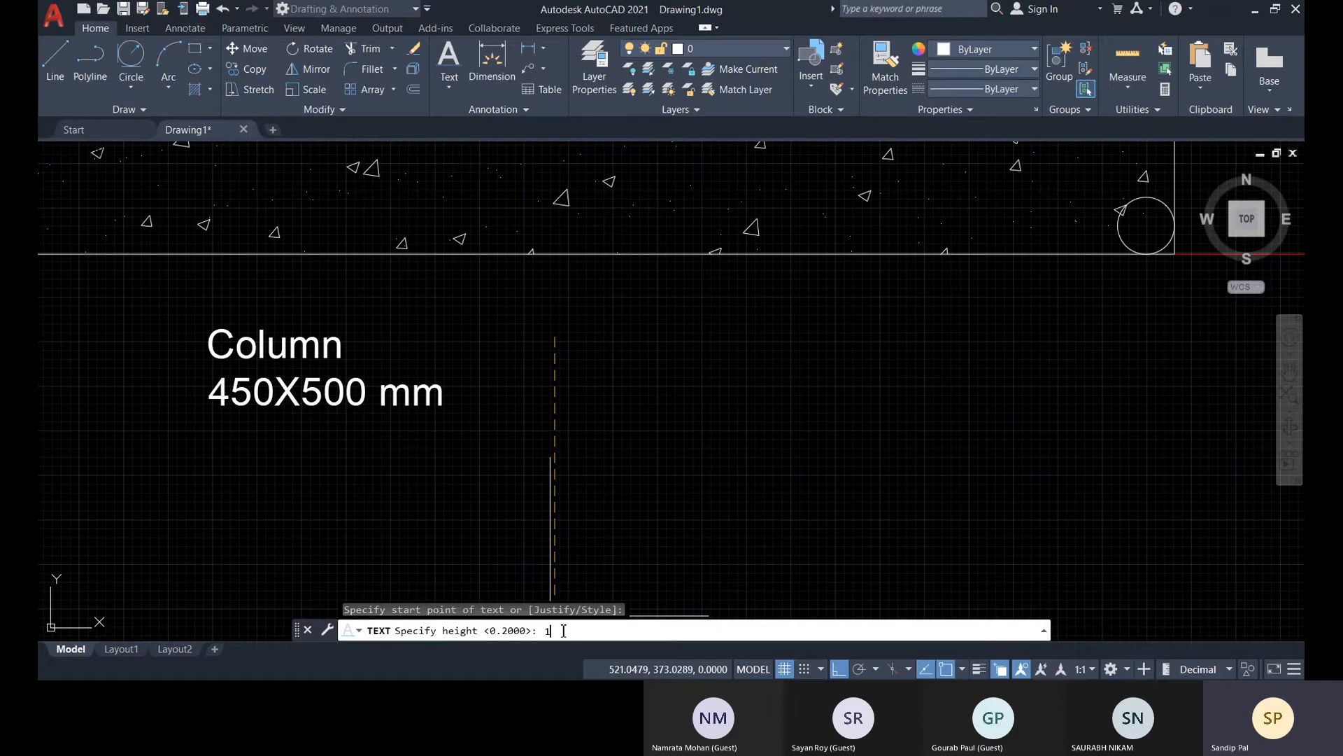
key(Return)
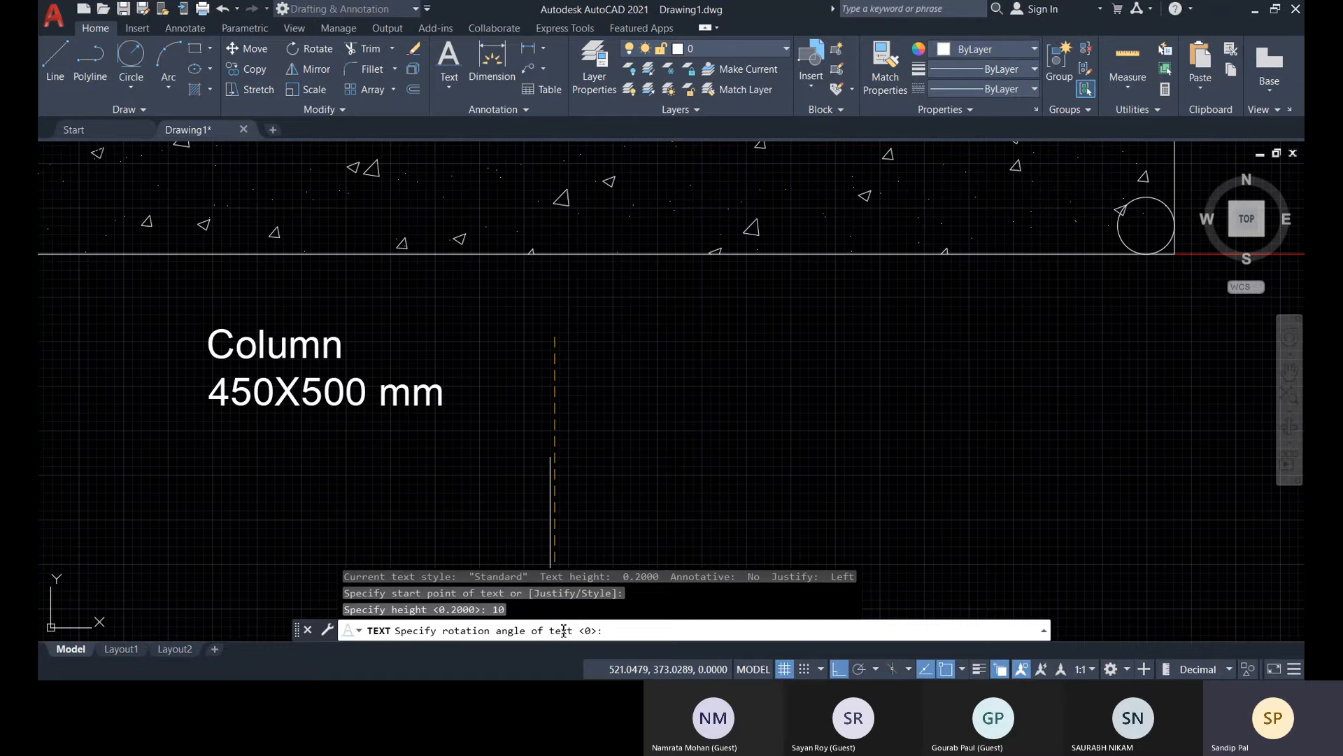
key(Return)
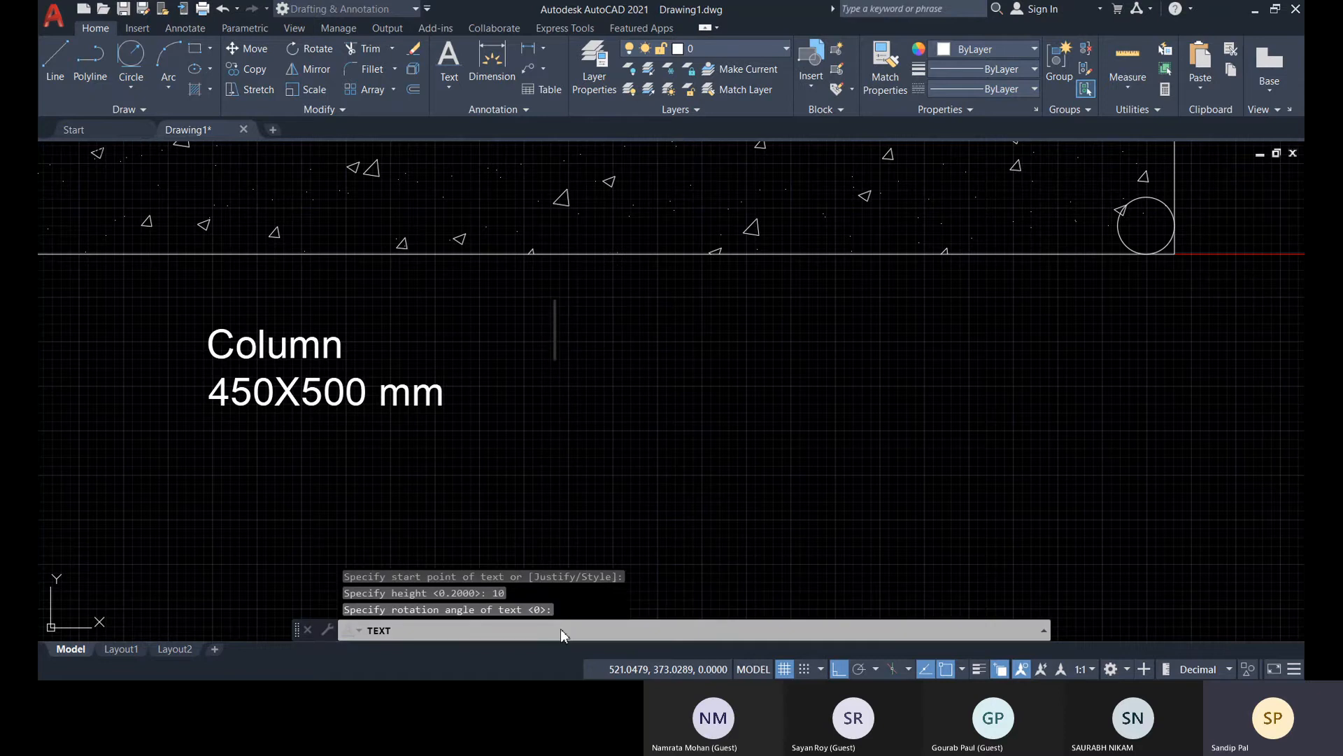
Enter "Column" and "450 X 500 mm" as two lines of single-line text and end the command
text(Co)
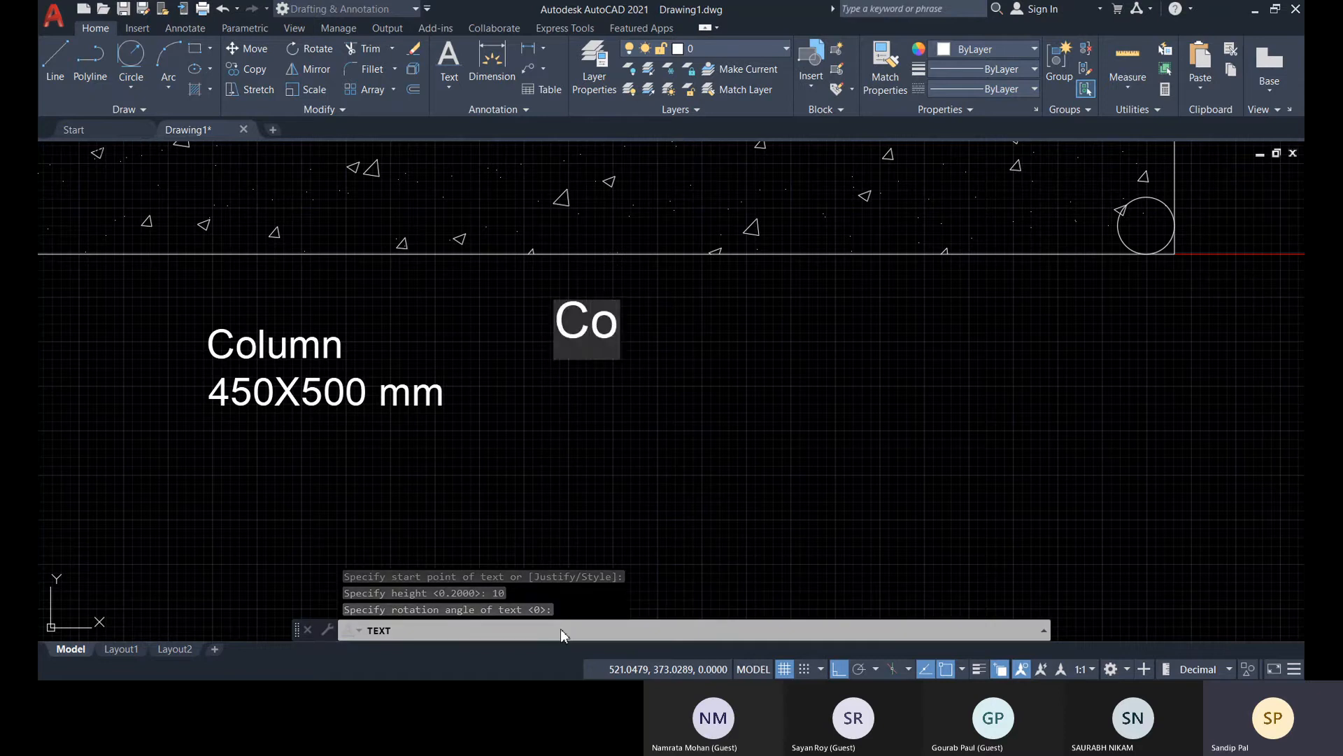
text(lumn)
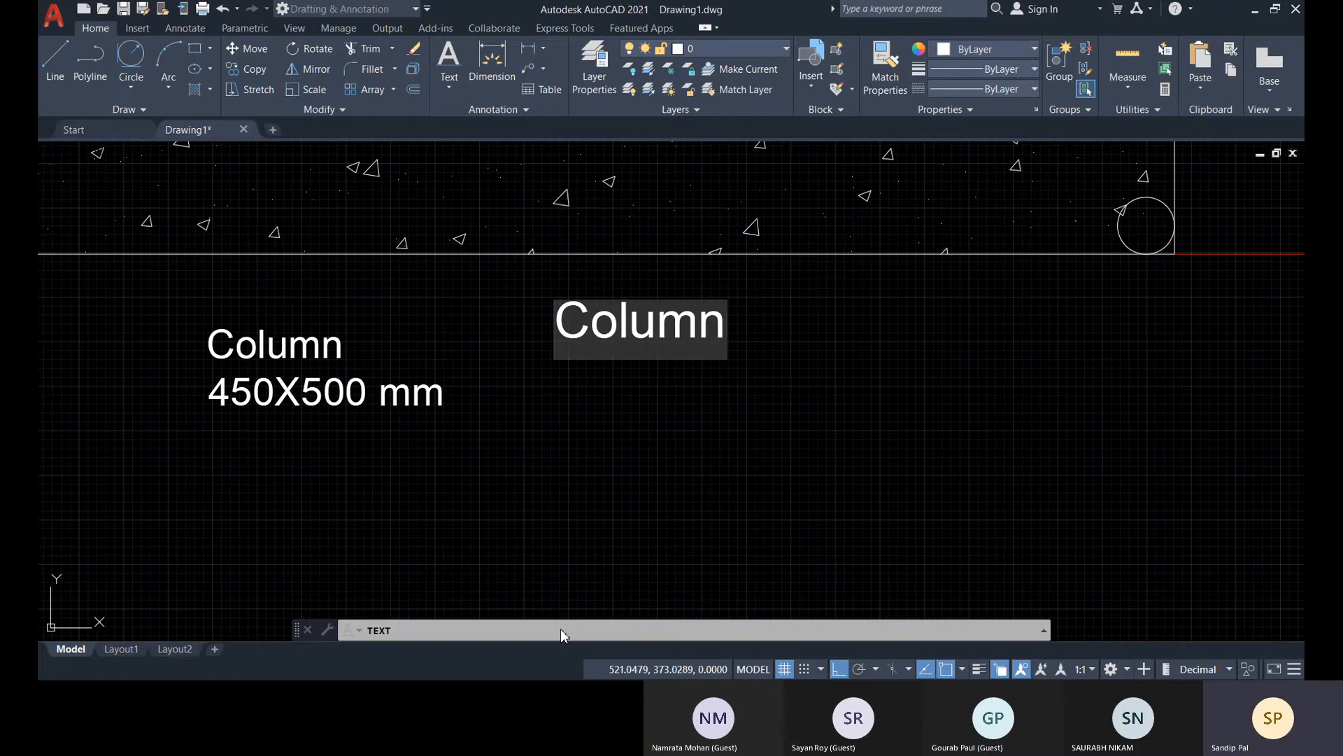
key(Return)
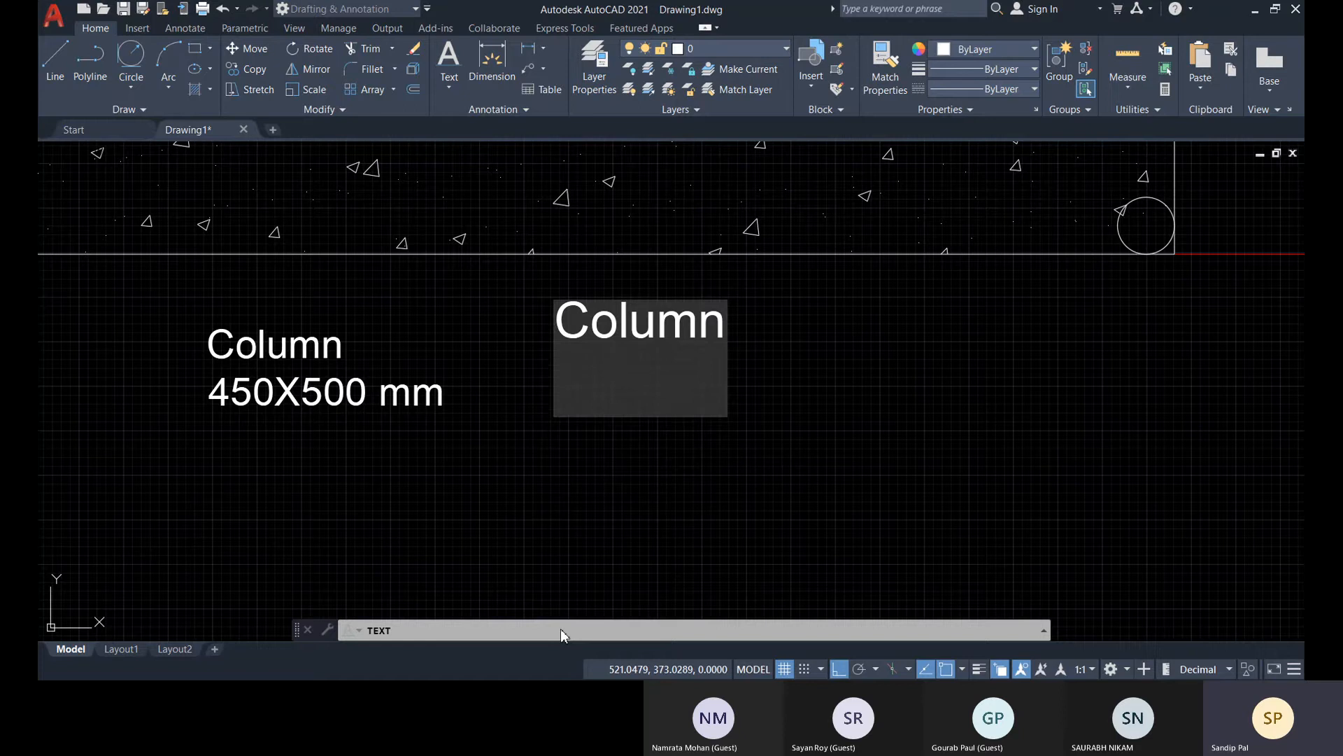
text(450)
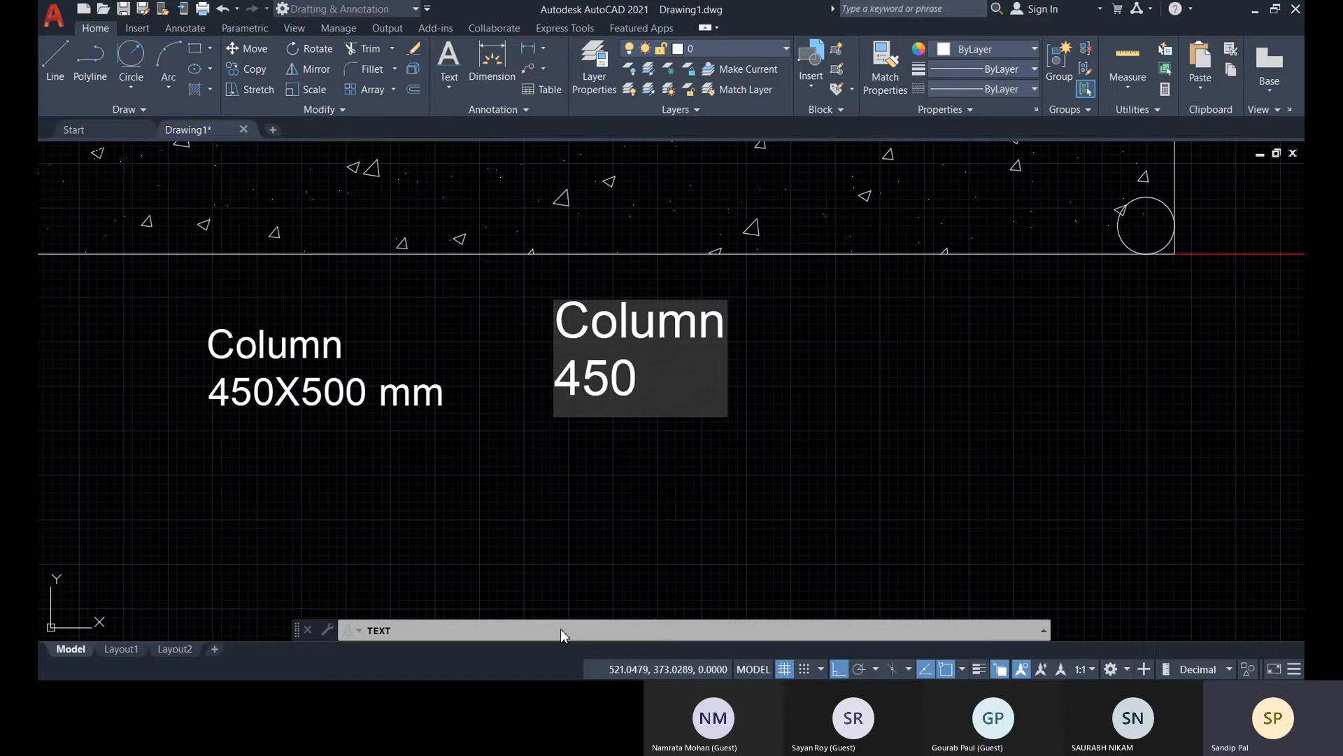
text( X )
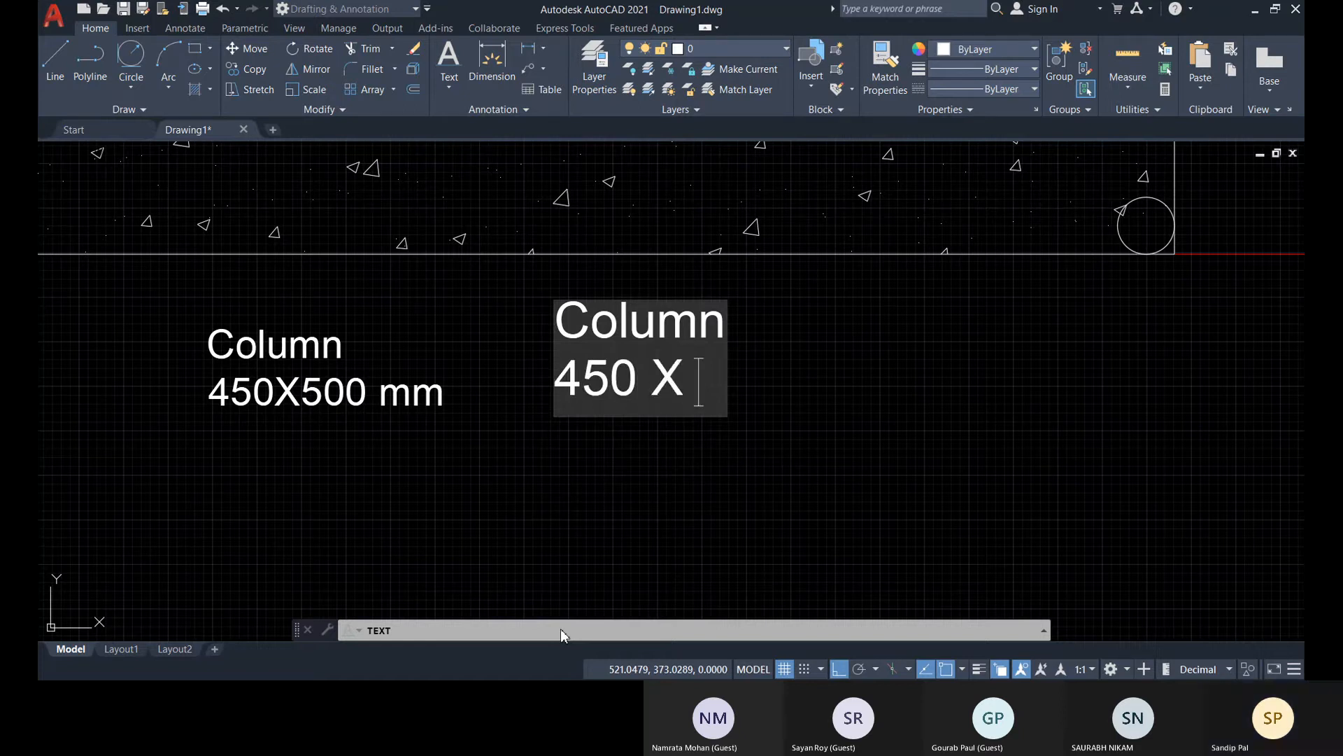
text(500 mm)
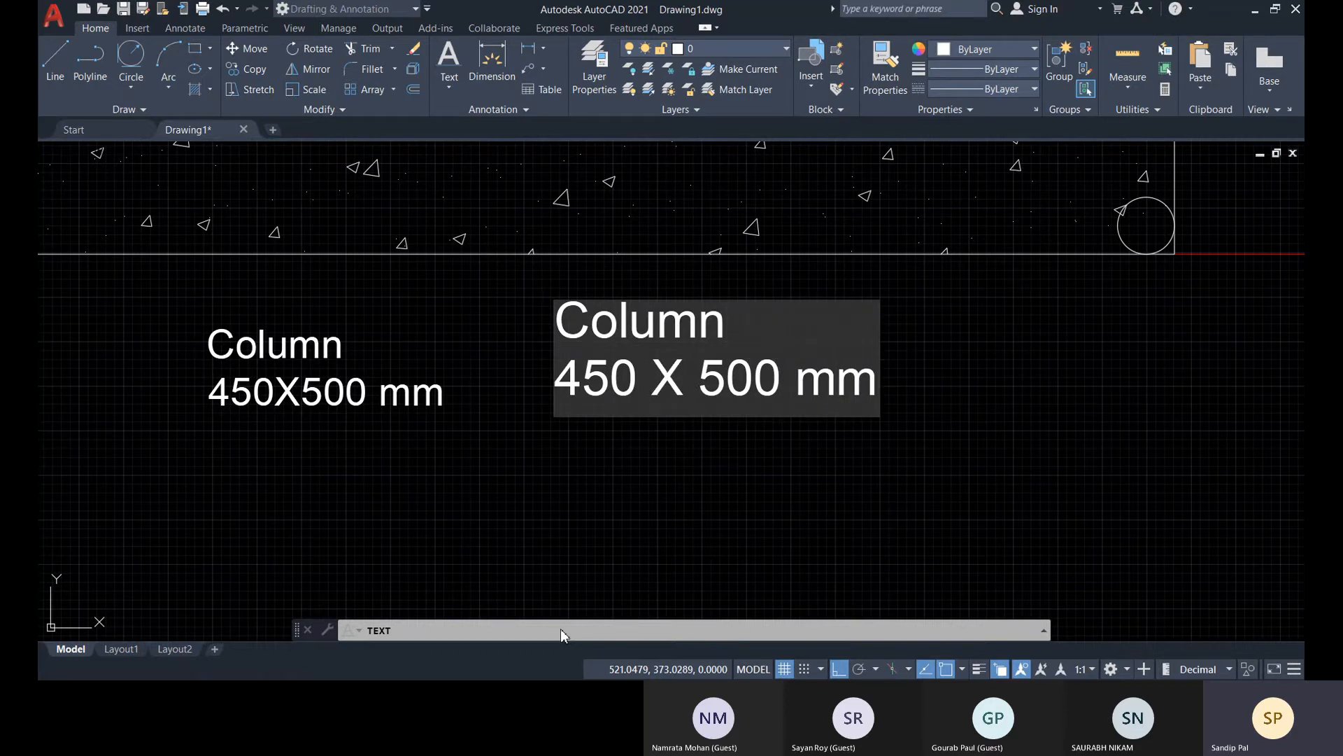
key(Return)
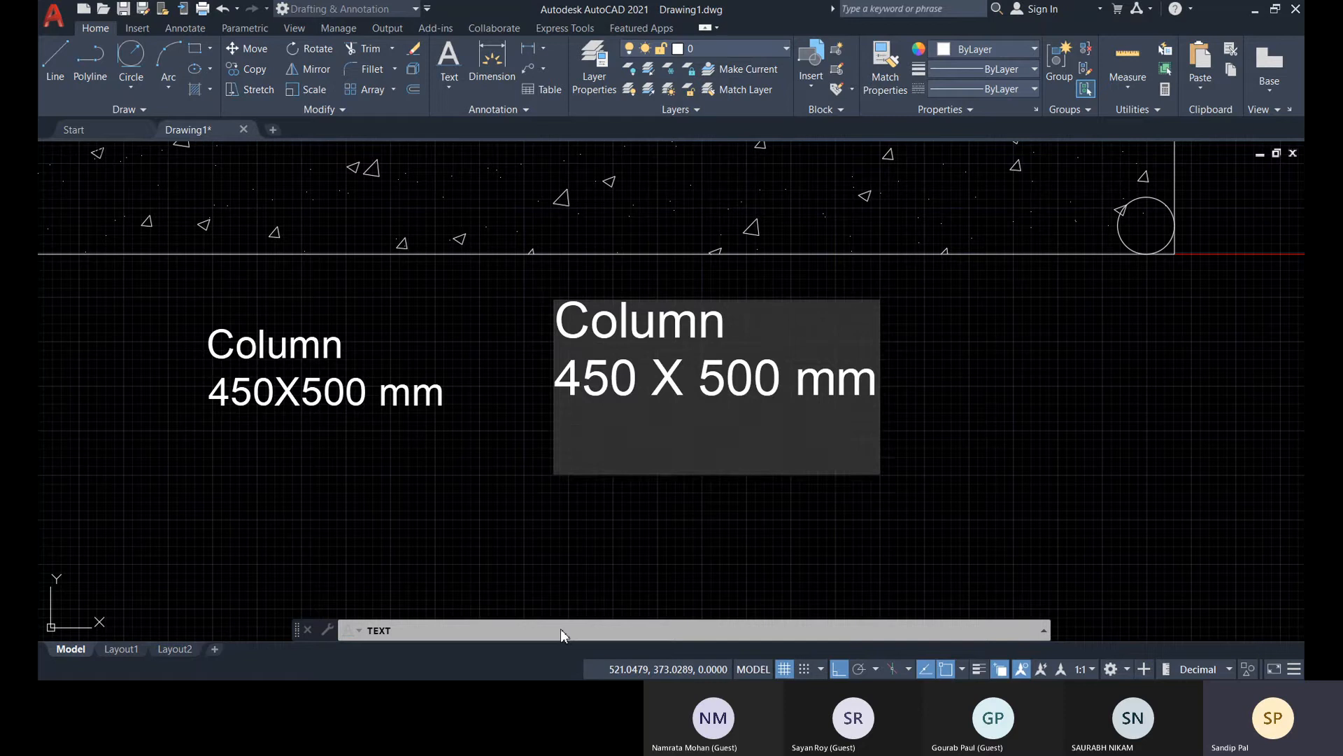
key(Return)
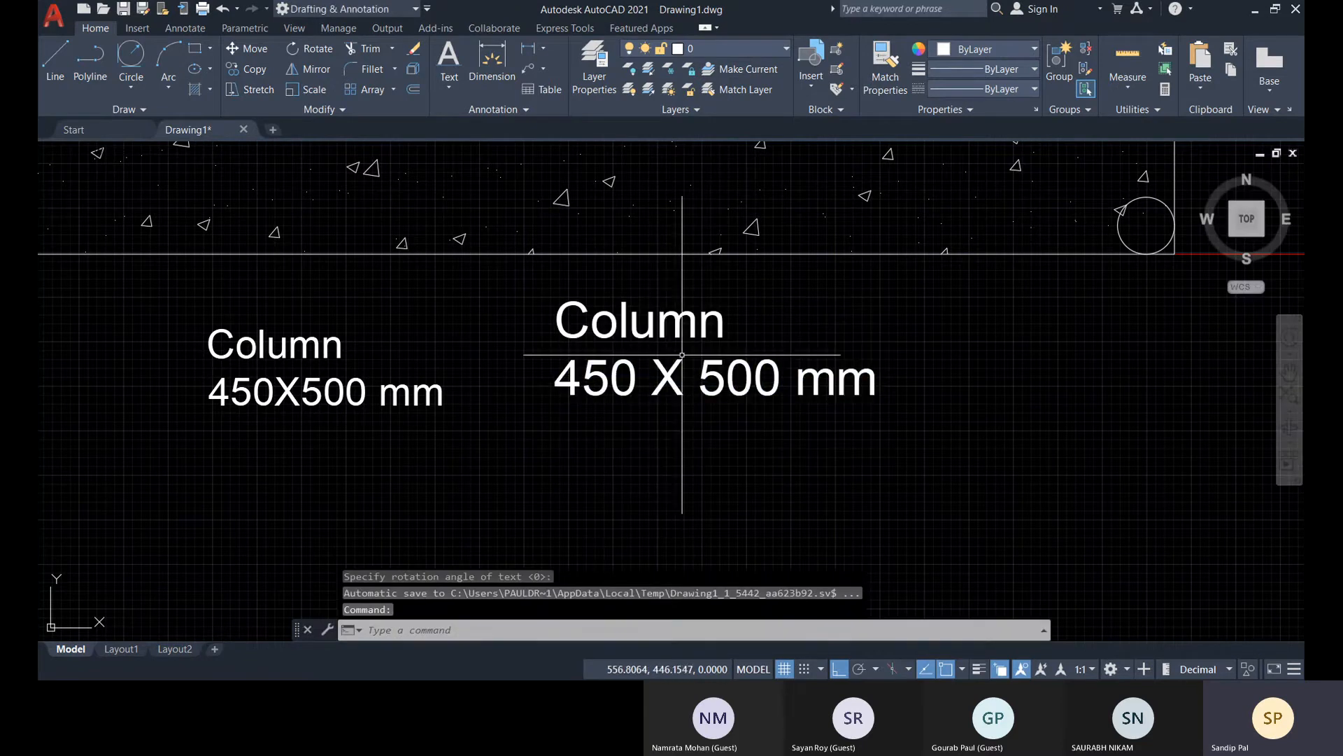
Grip-move the single-line texts "Column" and "450 X 500 mm" separately to the right, and shift "Column" partway back left
click(729, 338)
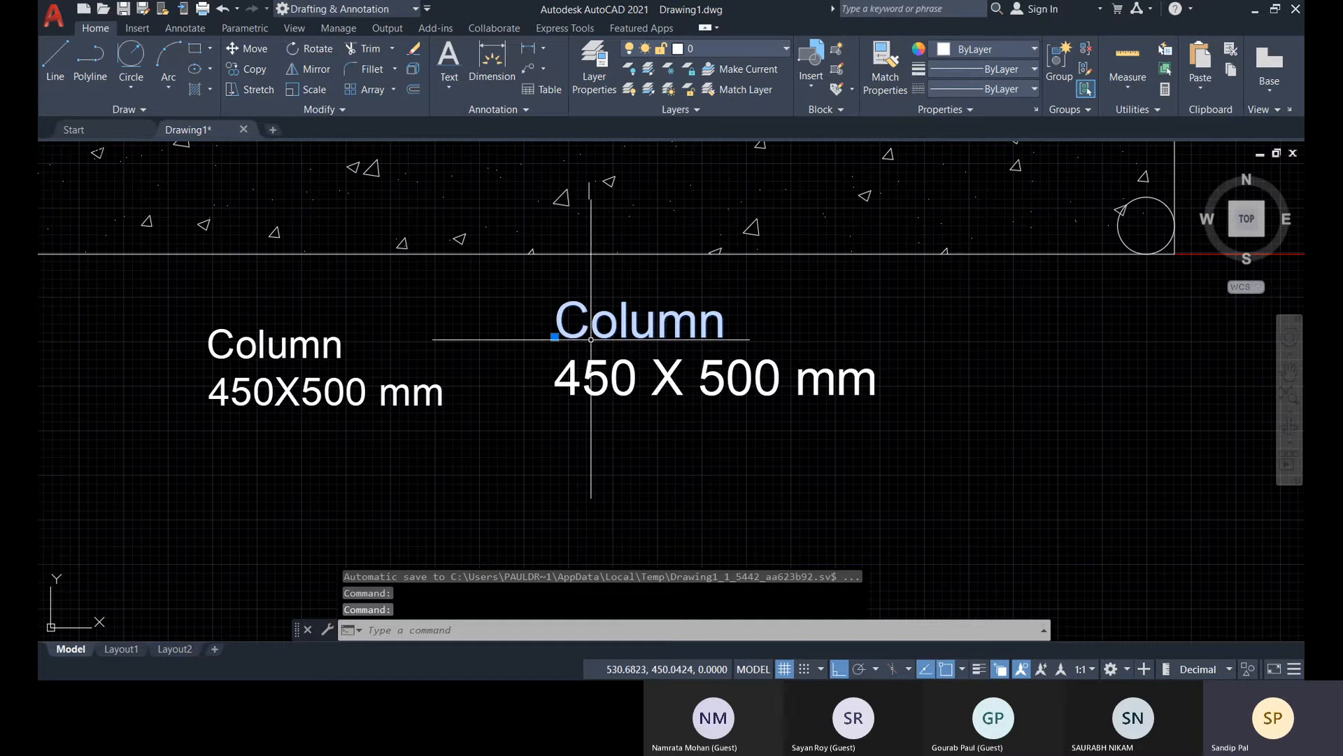
click(555, 337)
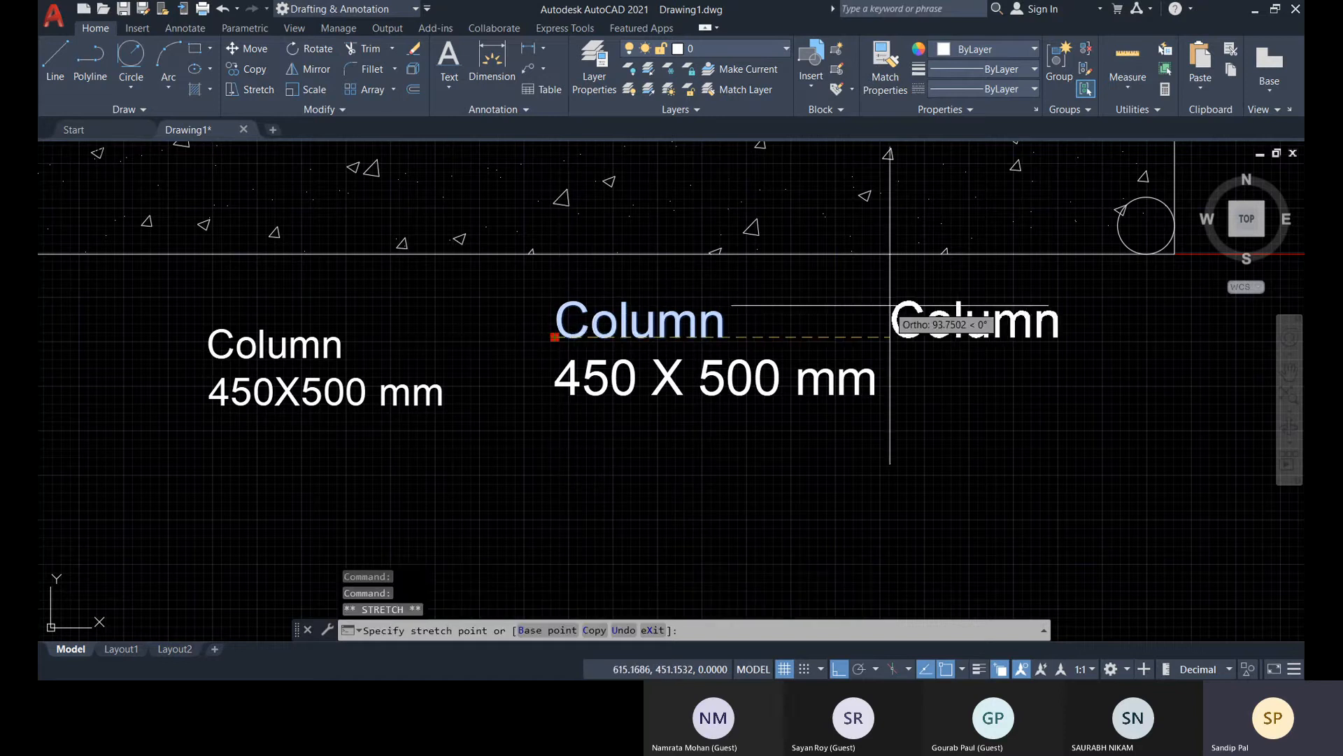
click(849, 338)
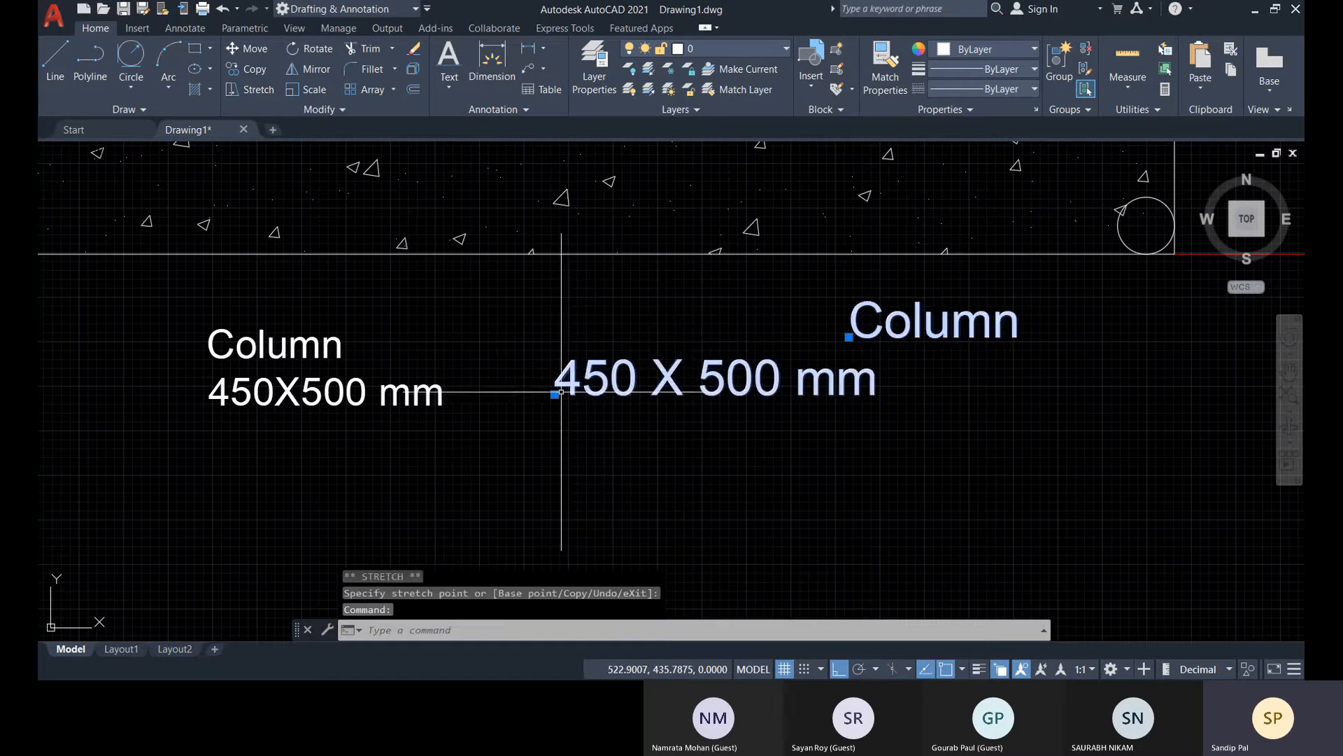
click(555, 394)
click(834, 394)
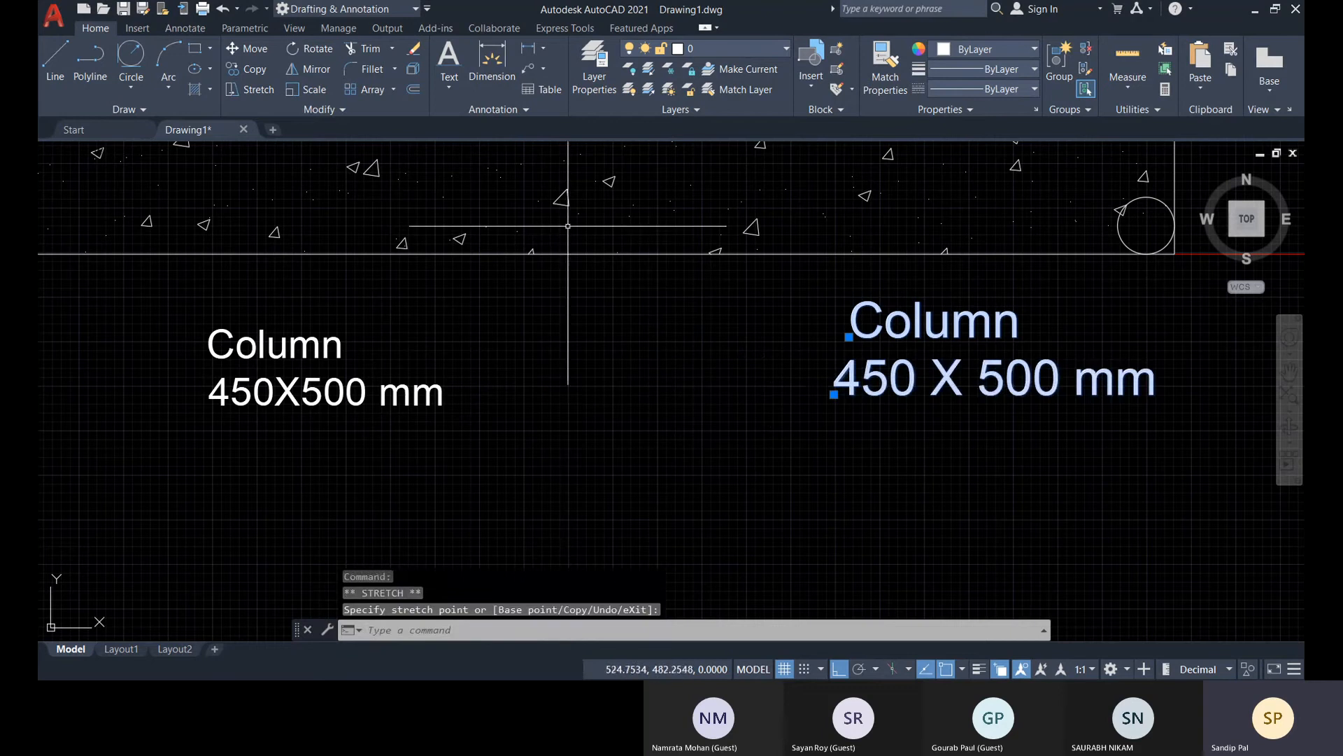
click(849, 337)
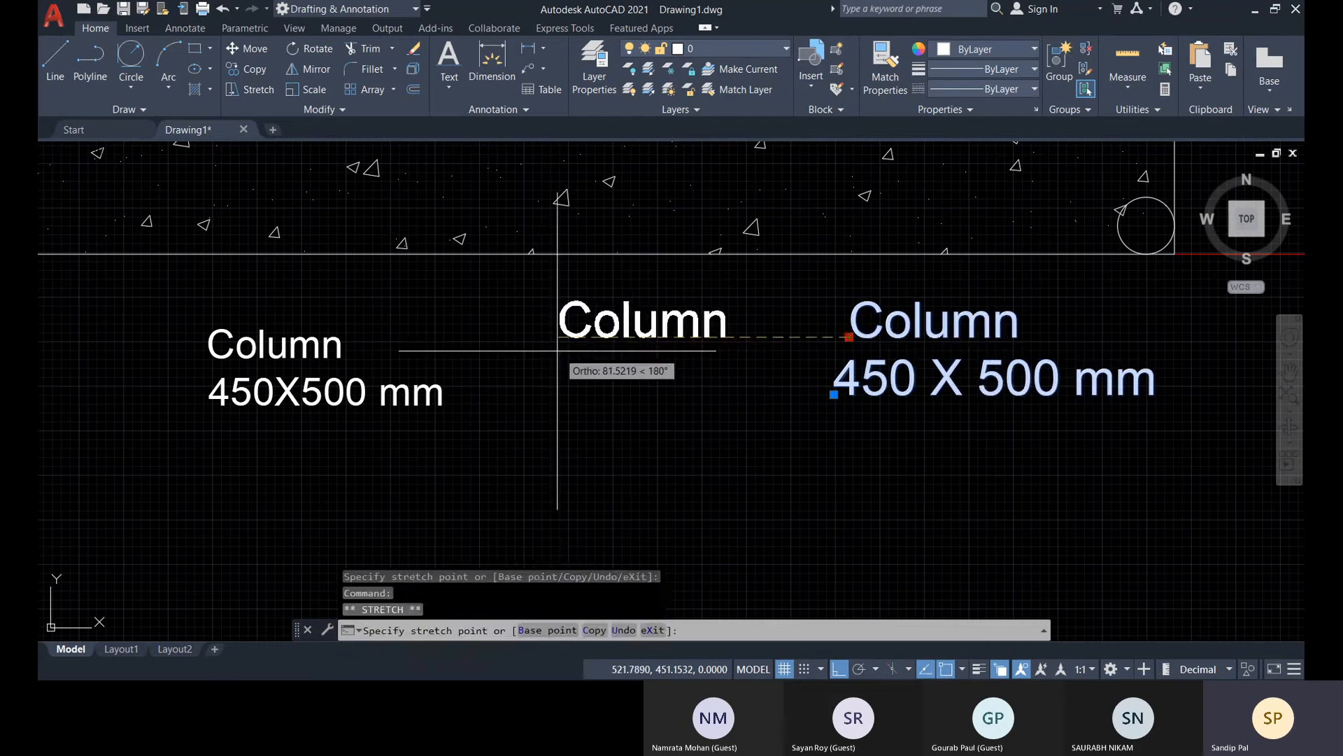
click(619, 337)
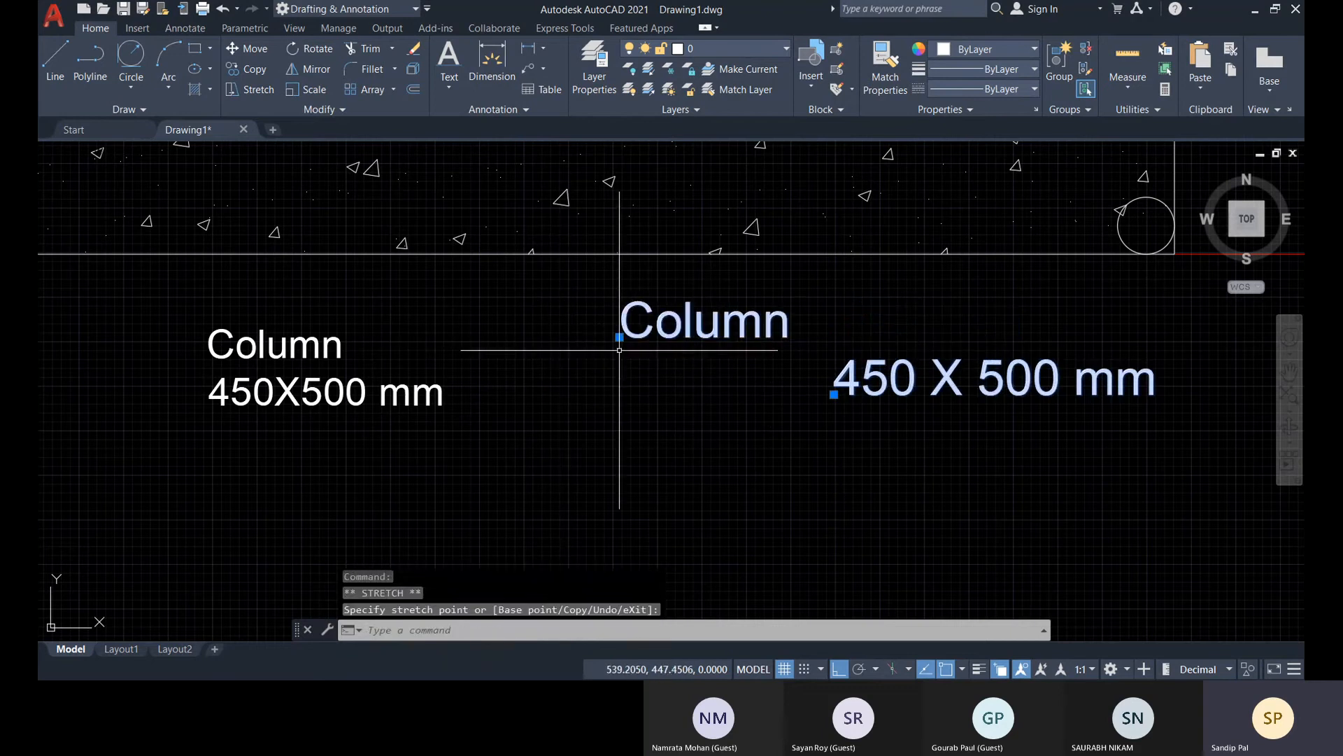
Grip-move the single-line text "450 X 500 mm" back to the left beneath "Column" and clear the selection
click(834, 394)
key(Escape)
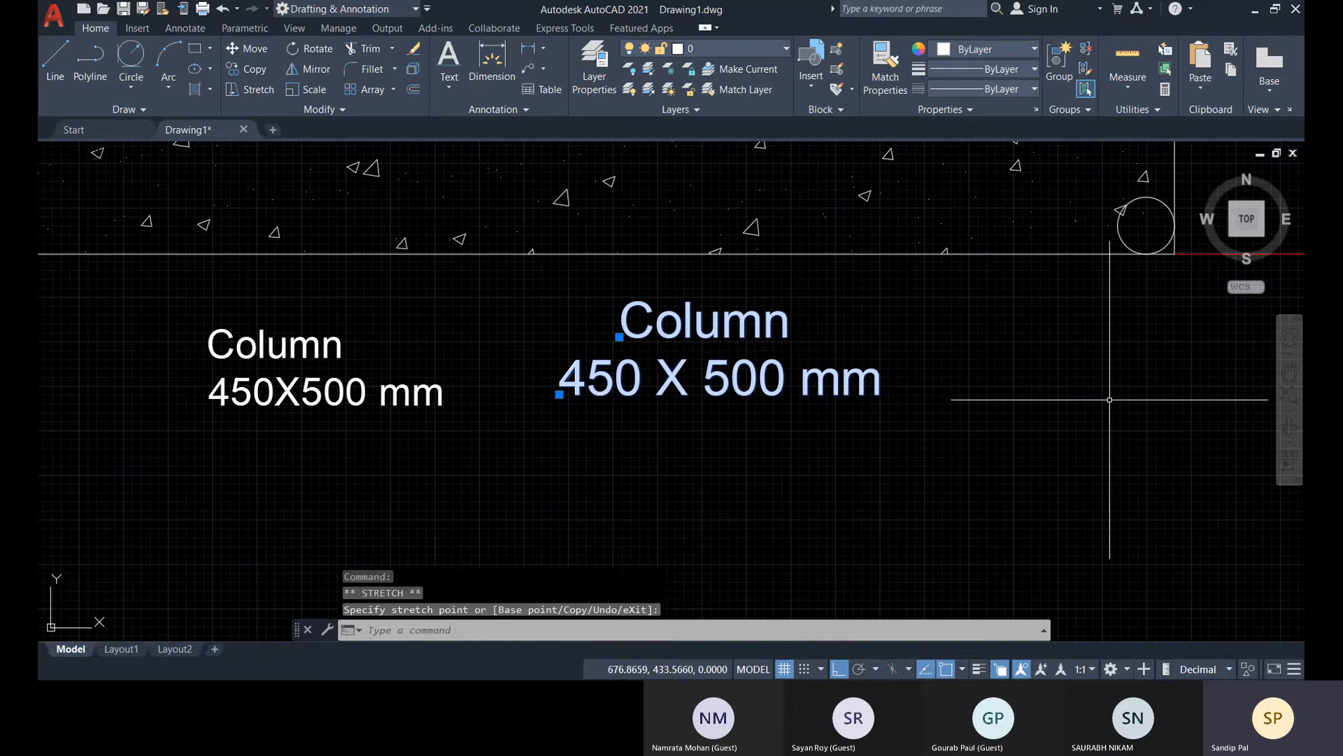
key(Escape)
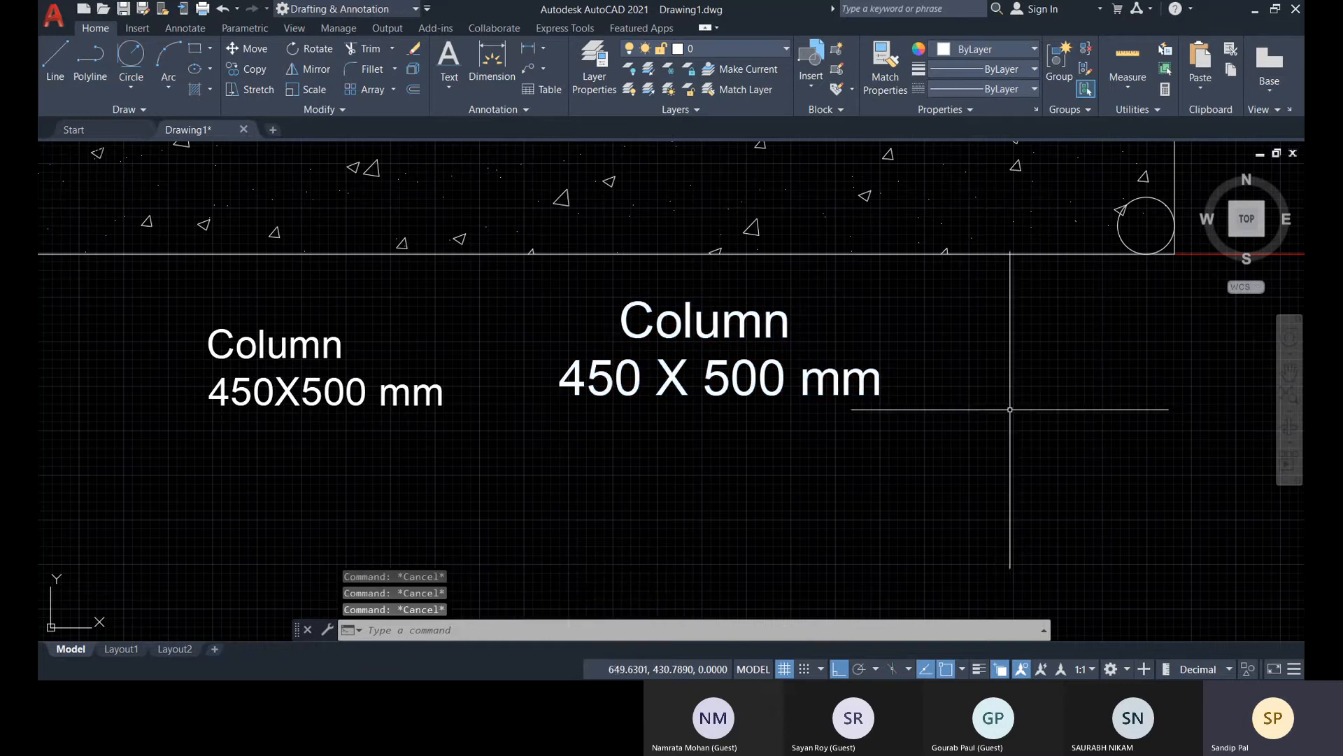
Open the single-line texts "450 X 500 mm" and "Column" for editing one at a time, and exit each without changes
double_click(685, 410)
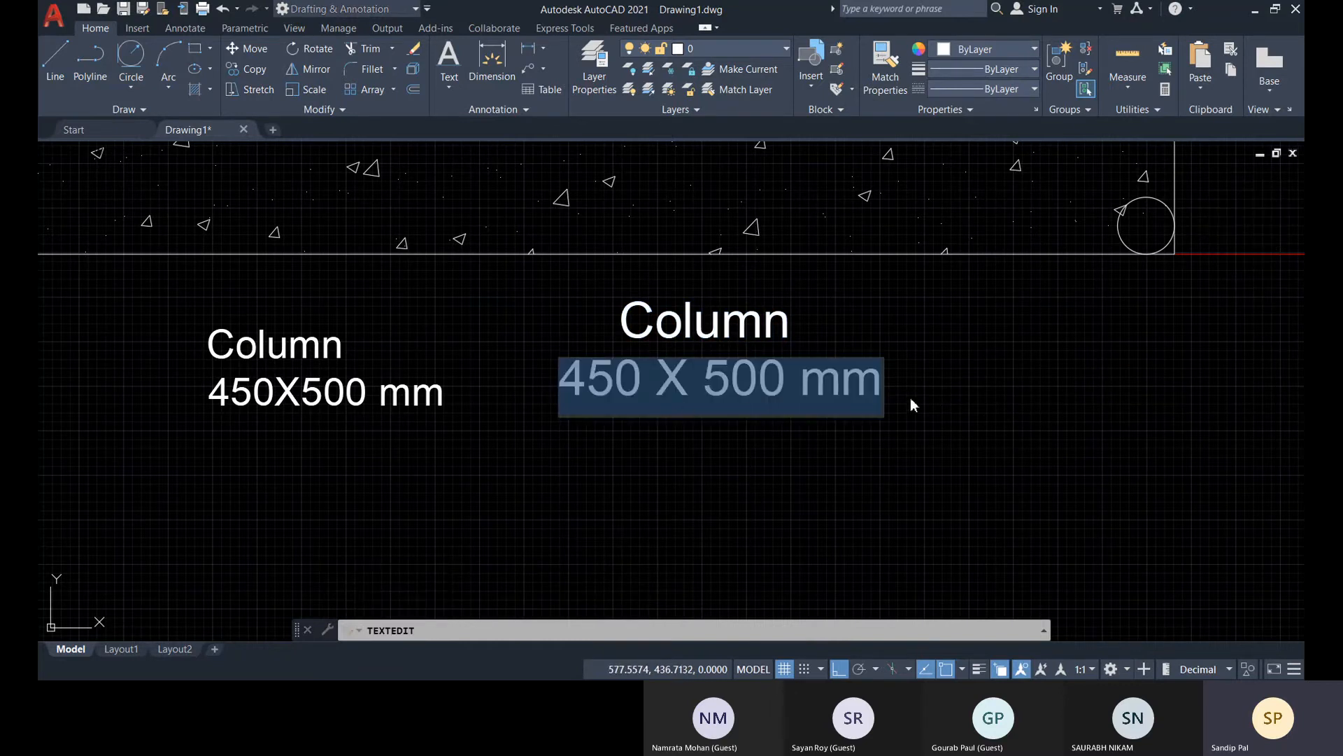
mouse_move(875, 404)
mouse_down()
mouse_move(610, 400)
mouse_move(887, 400)
mouse_up()
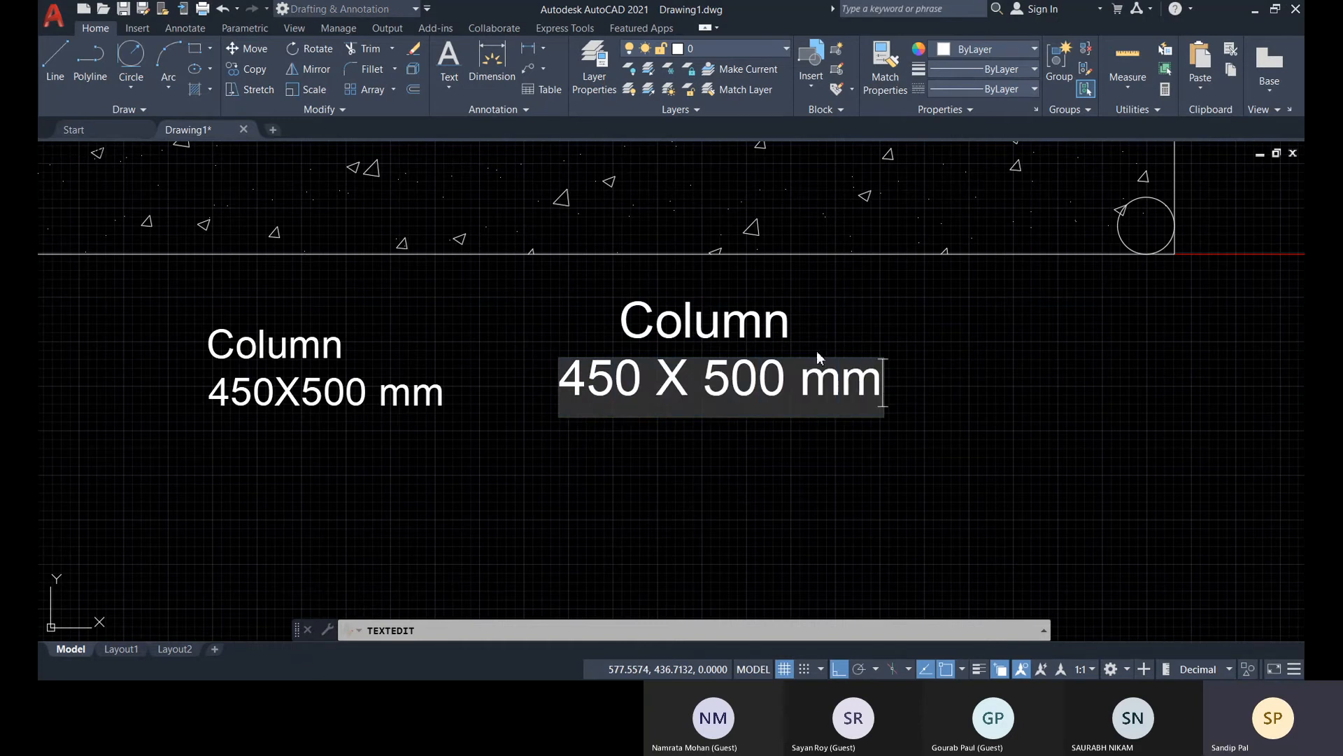
click(793, 352)
key(Escape)
key(Escape)
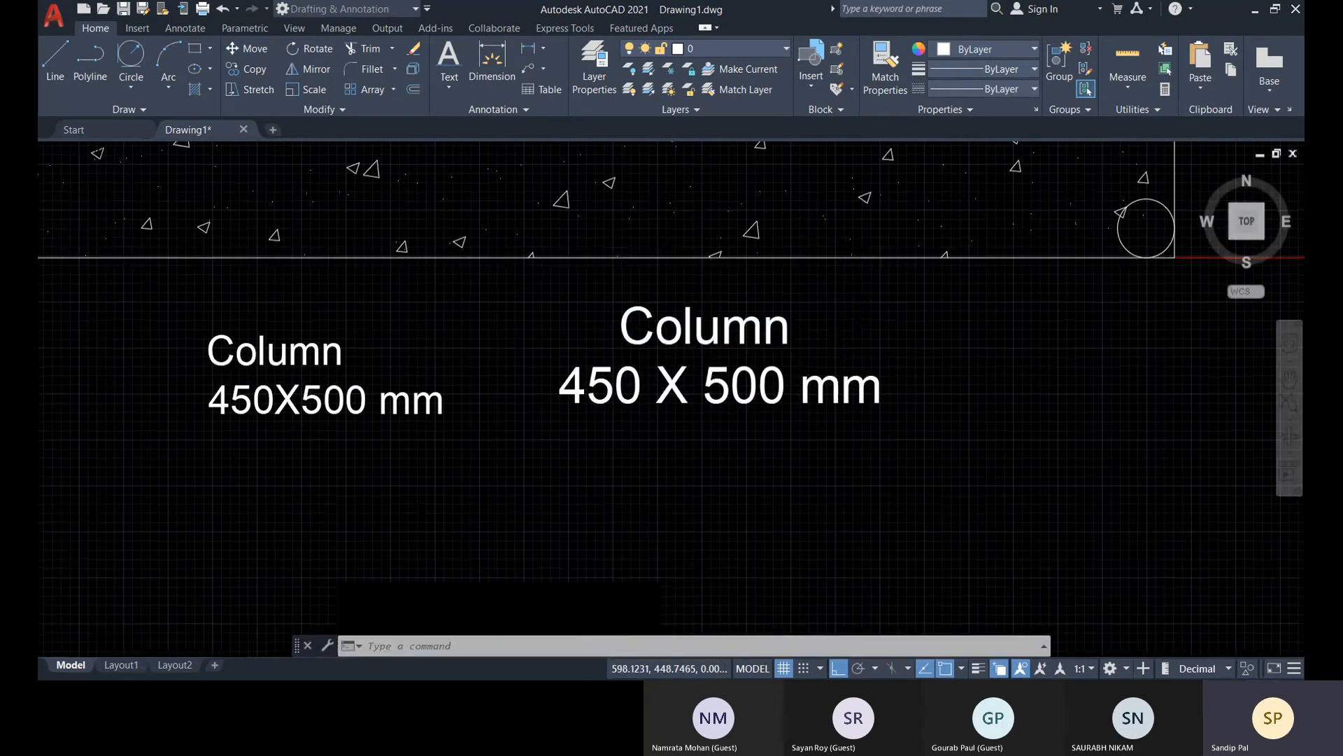
double_click(782, 337)
click(789, 340)
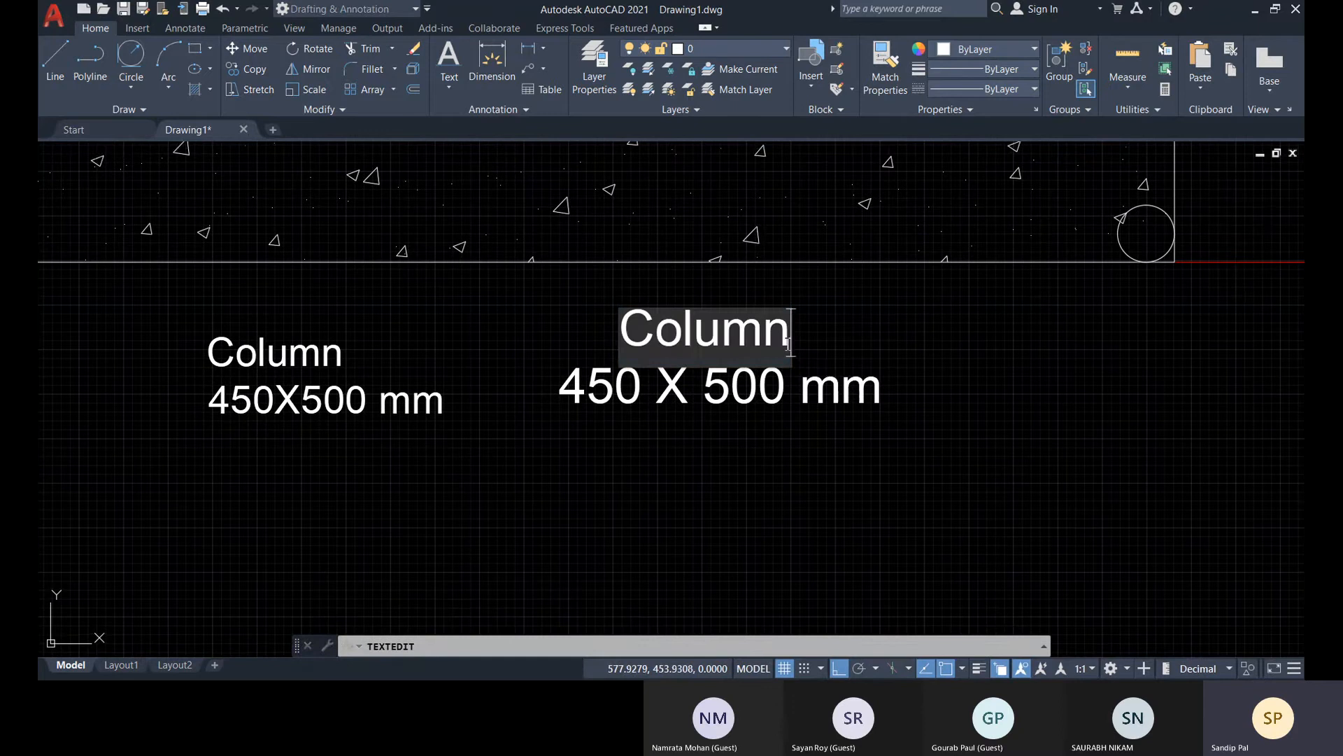
drag(791, 341, 644, 357)
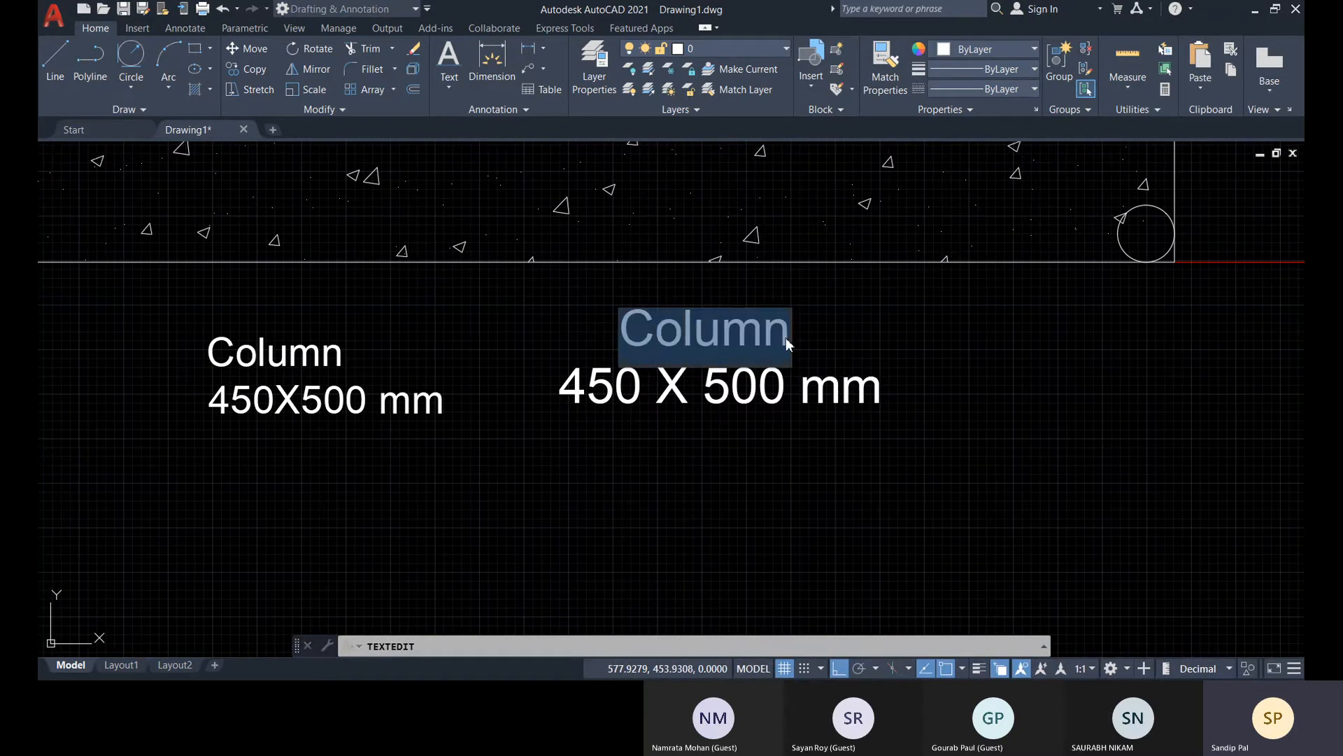
key(Escape)
key(Escape)
Examine the properties and available text styles of the single-line text "Column", and close them without changing anything
click(753, 339)
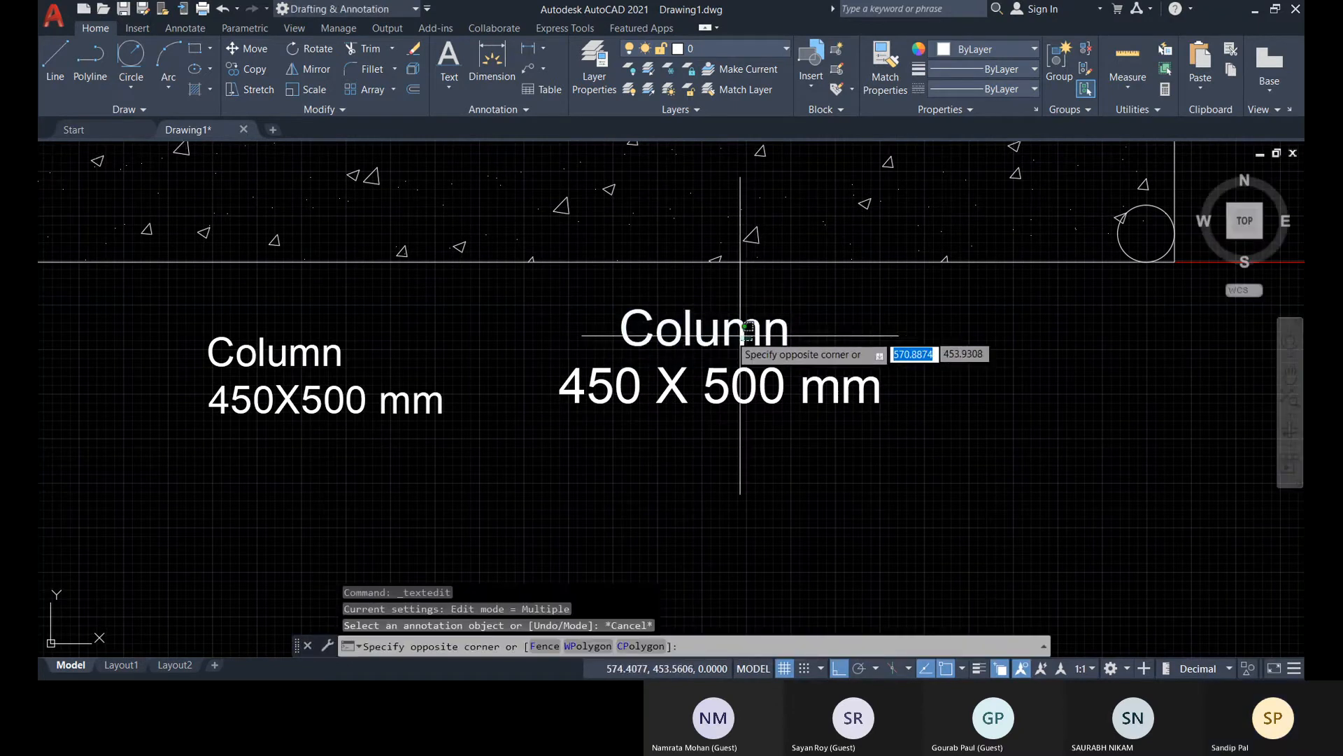
click(747, 327)
key(ctrl+1)
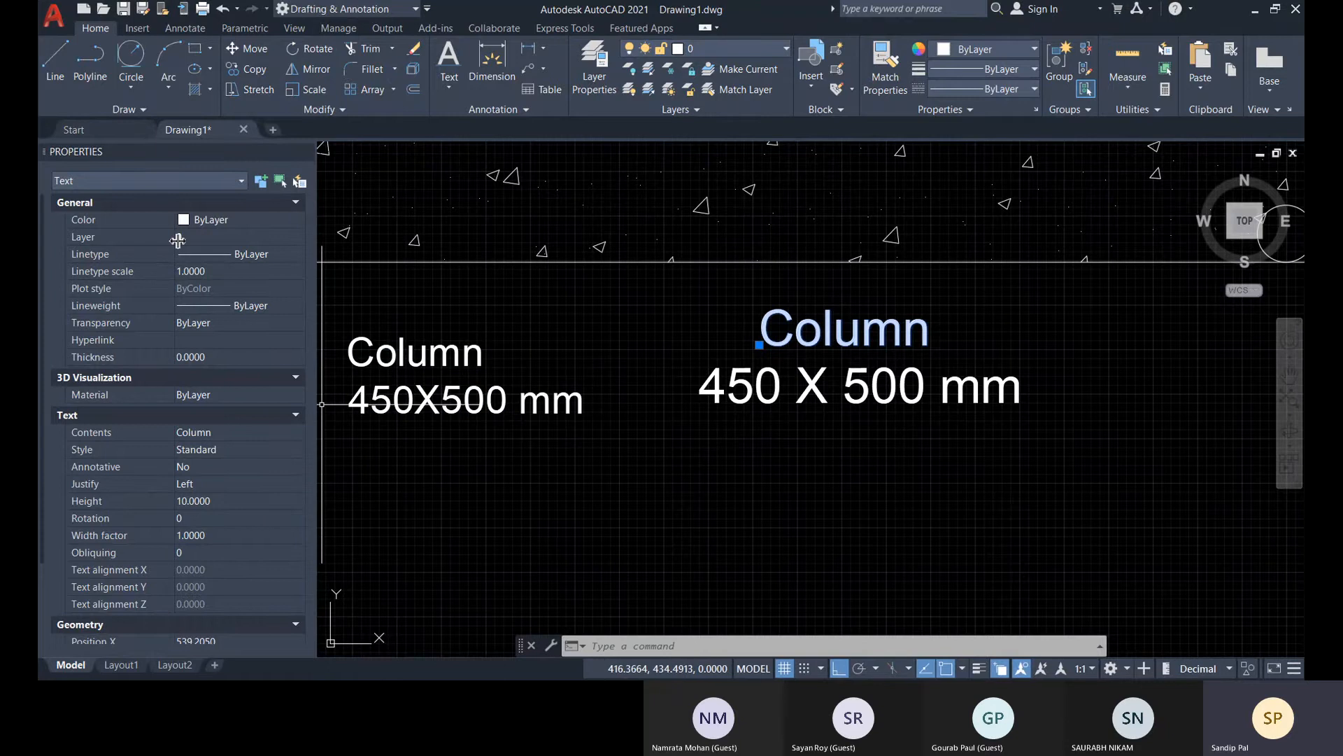
scroll(222, 476, down, 3)
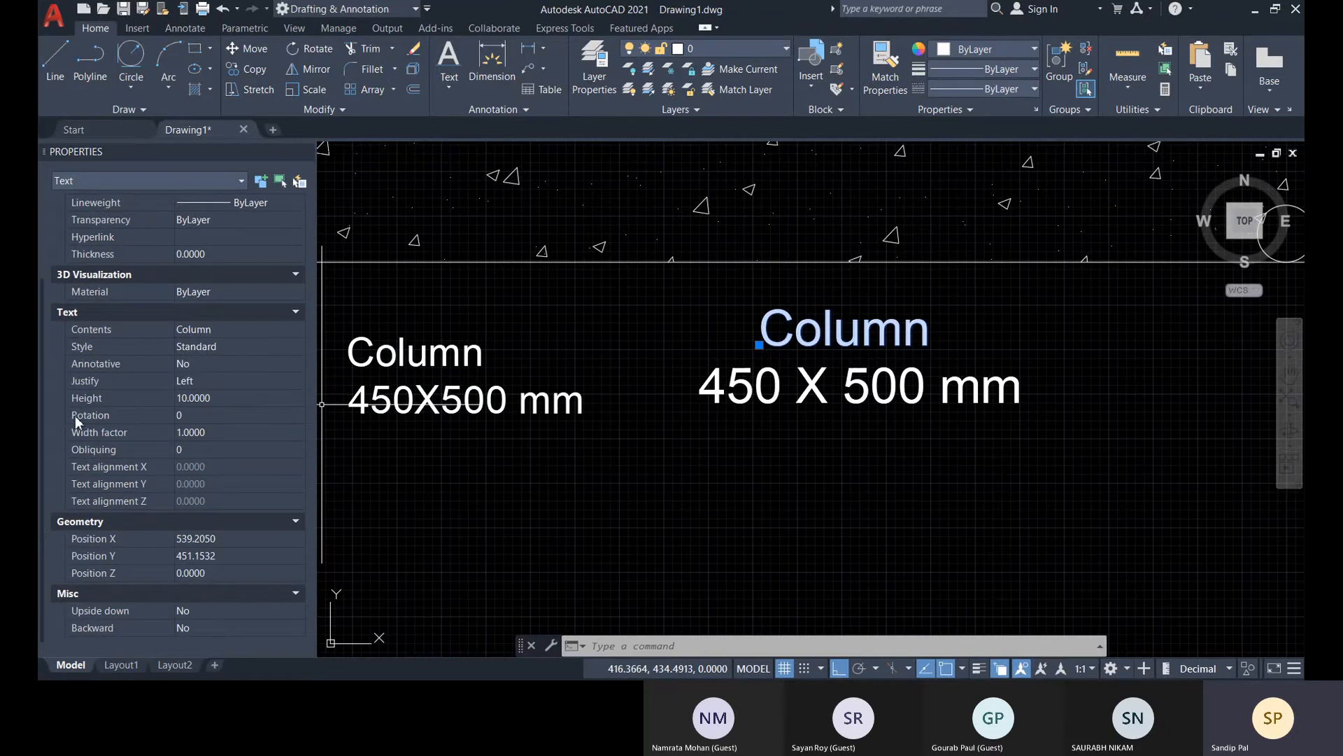
click(246, 348)
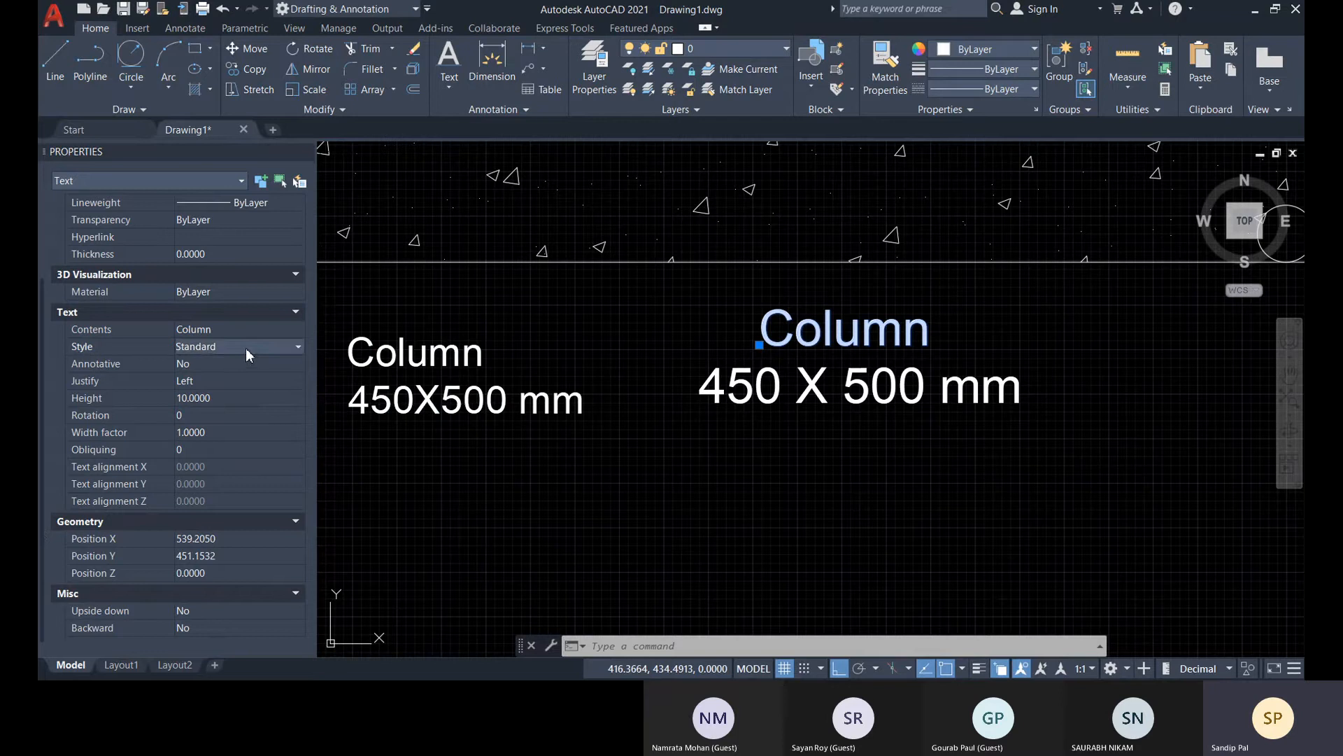
click(275, 346)
click(275, 346)
click(304, 151)
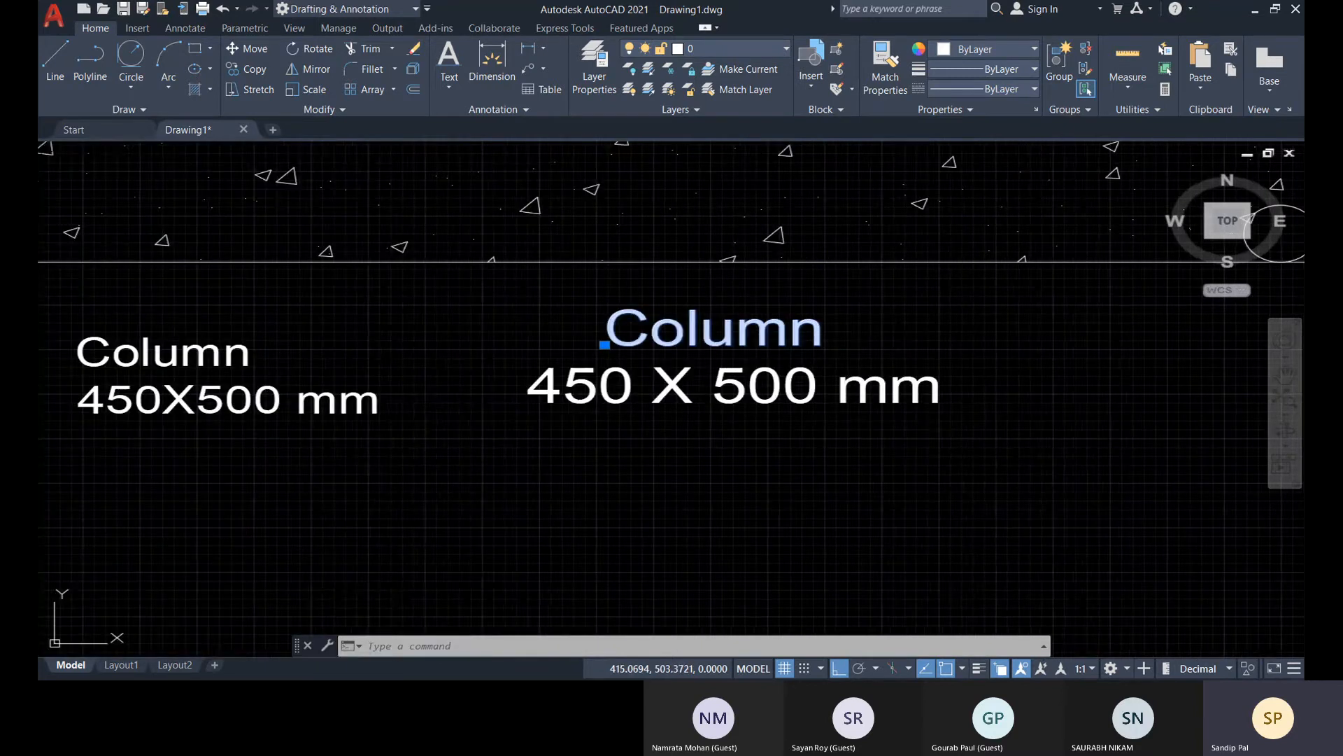
key(Escape)
key(Escape)
key(Escape)
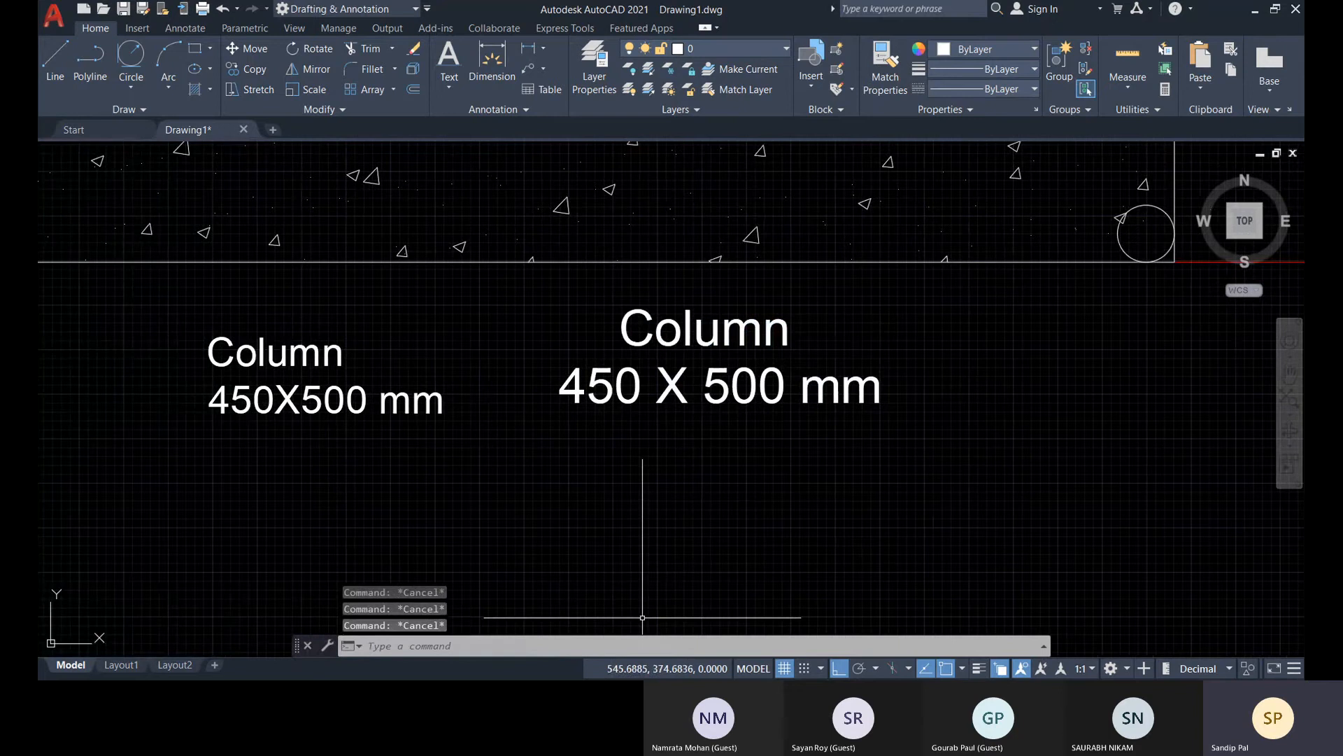
Create a new text style named "style1" with the STYLE command
text(te)
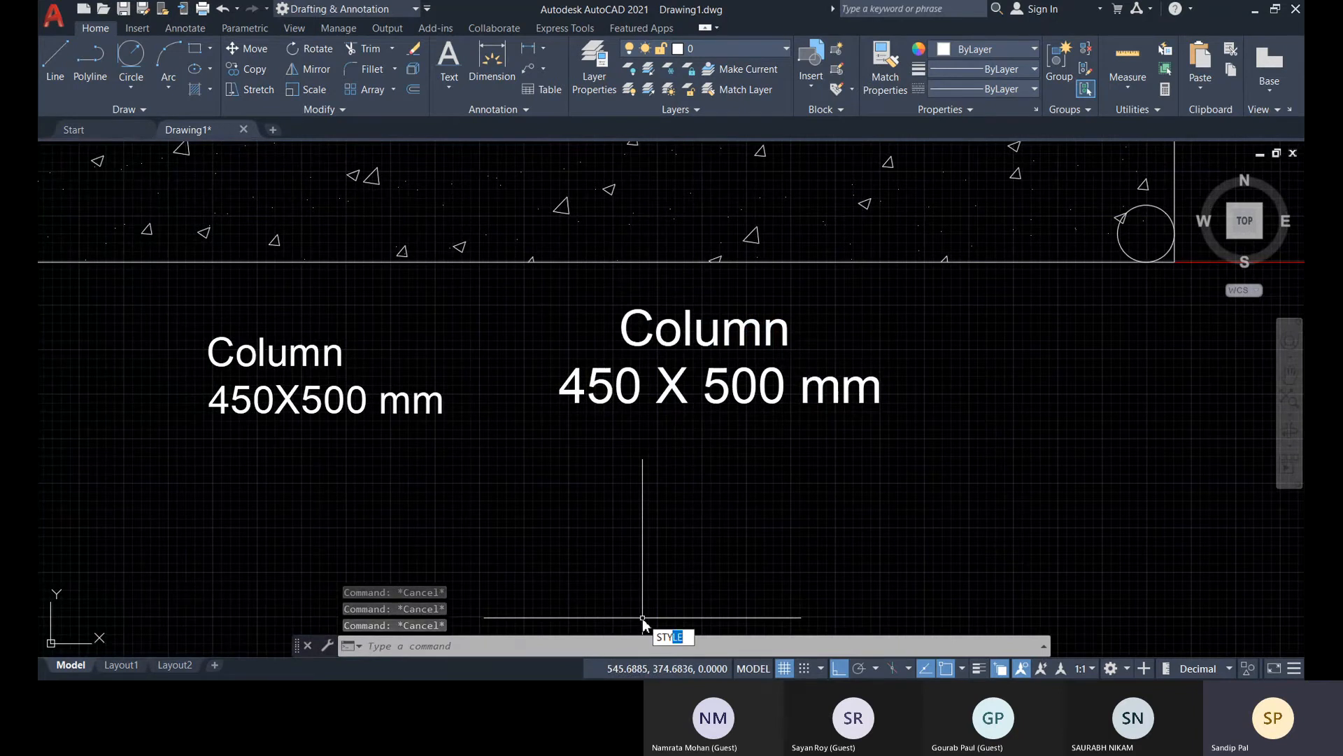
key(Return)
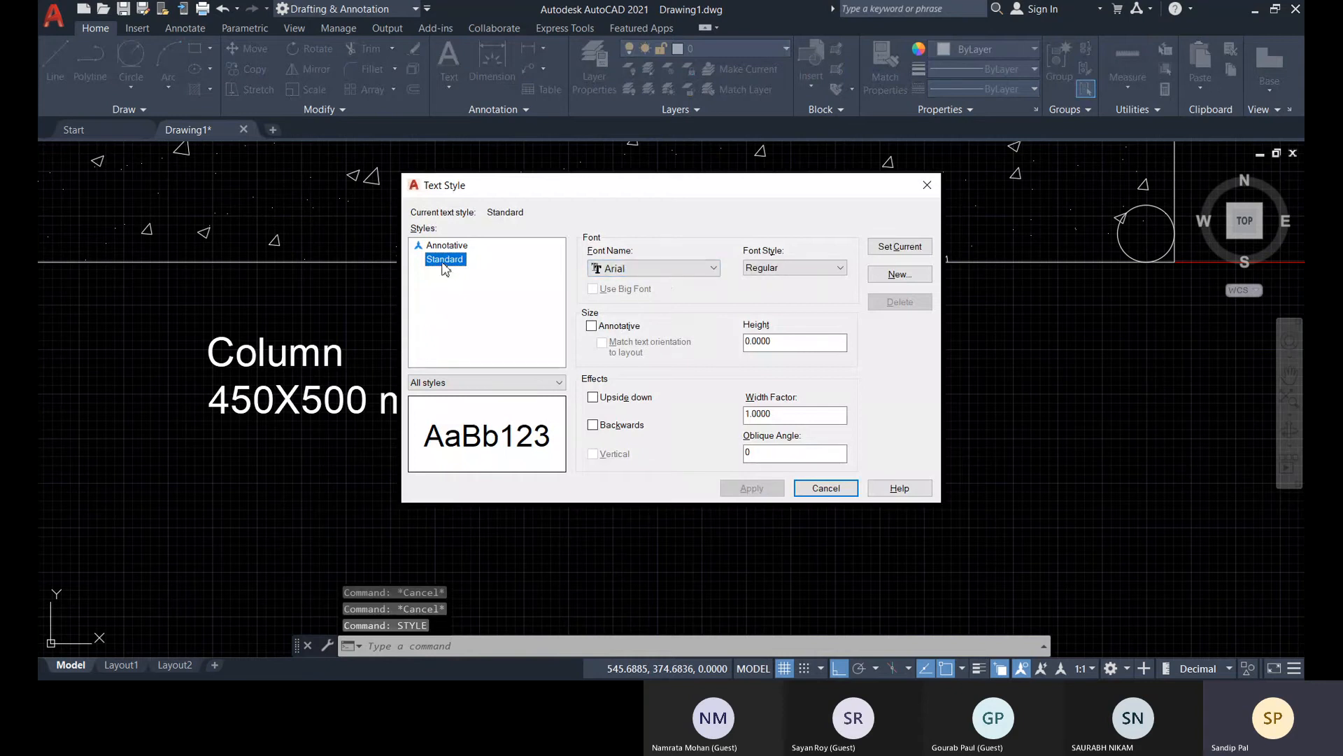
click(919, 276)
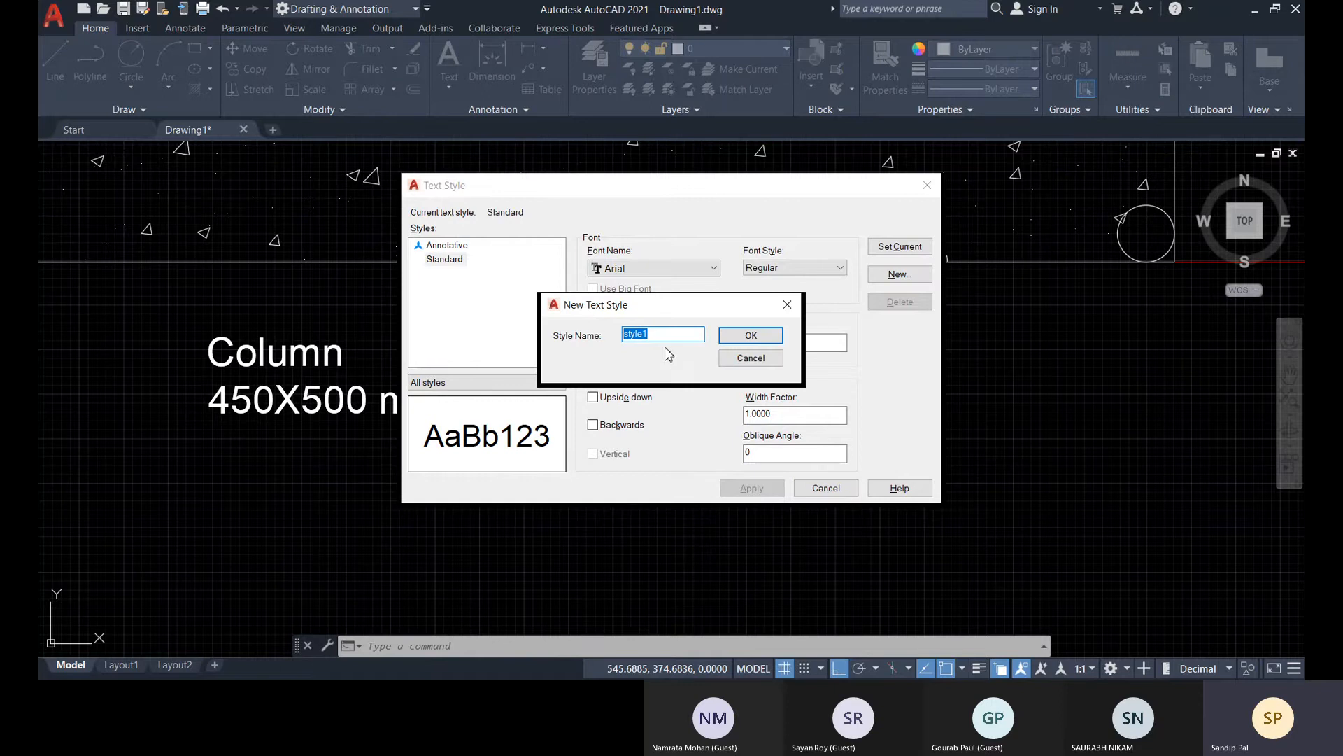
click(740, 341)
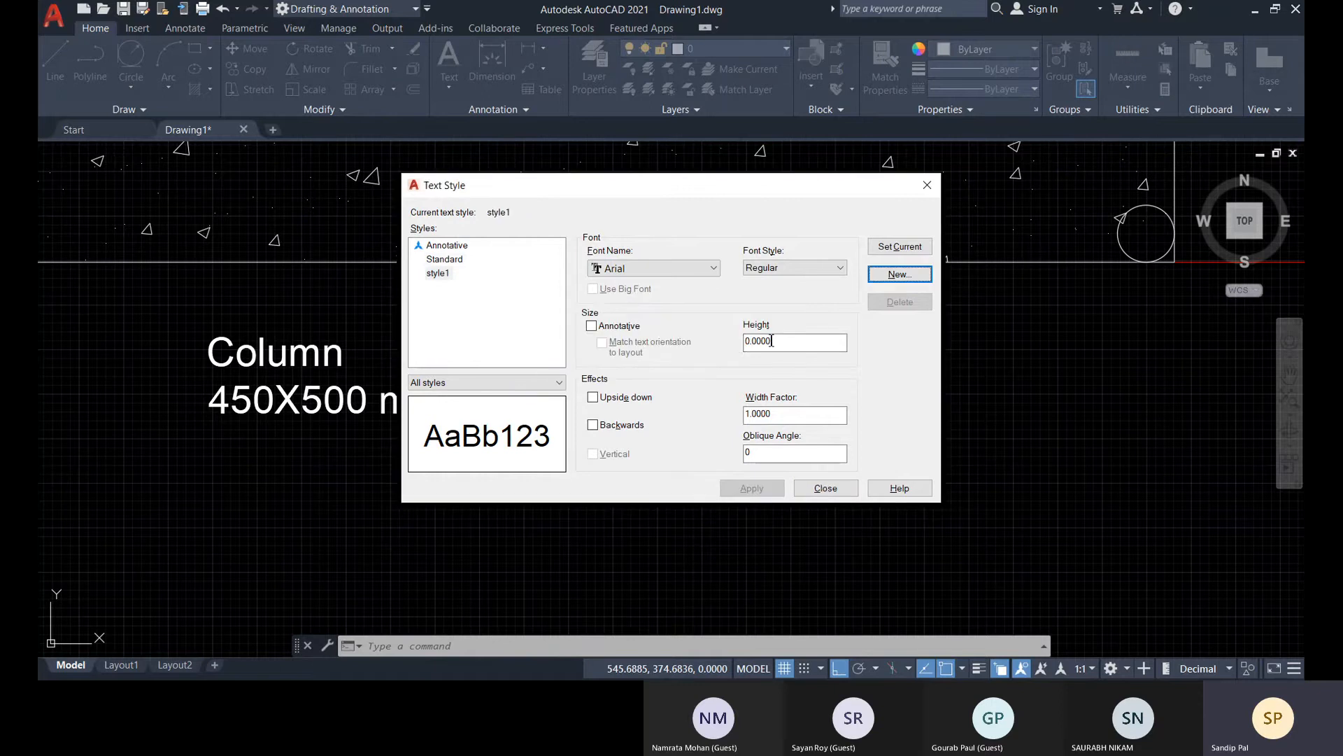
Set the font of style1 to Bahnschrift SemiLight Condensed, apply it, and close the text style settings
click(649, 278)
scroll(687, 399, down, 3)
click(688, 430)
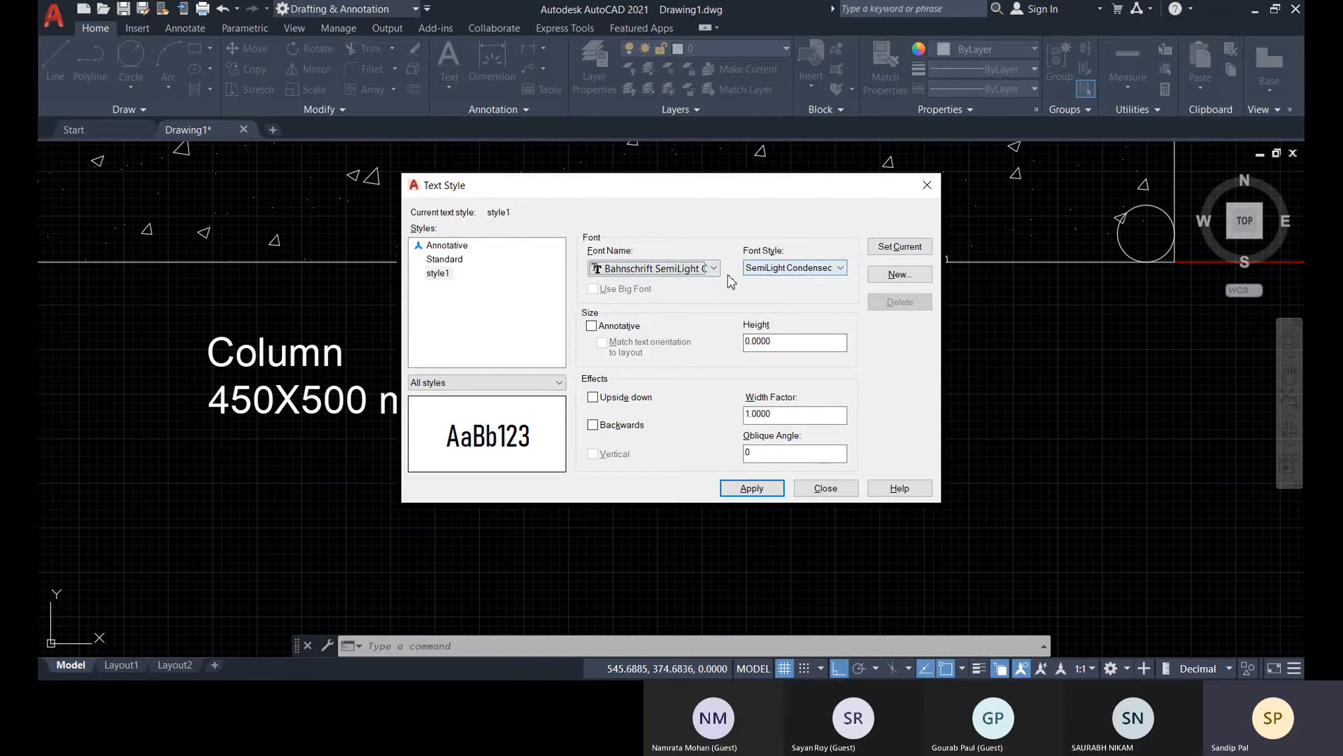
click(793, 269)
click(793, 268)
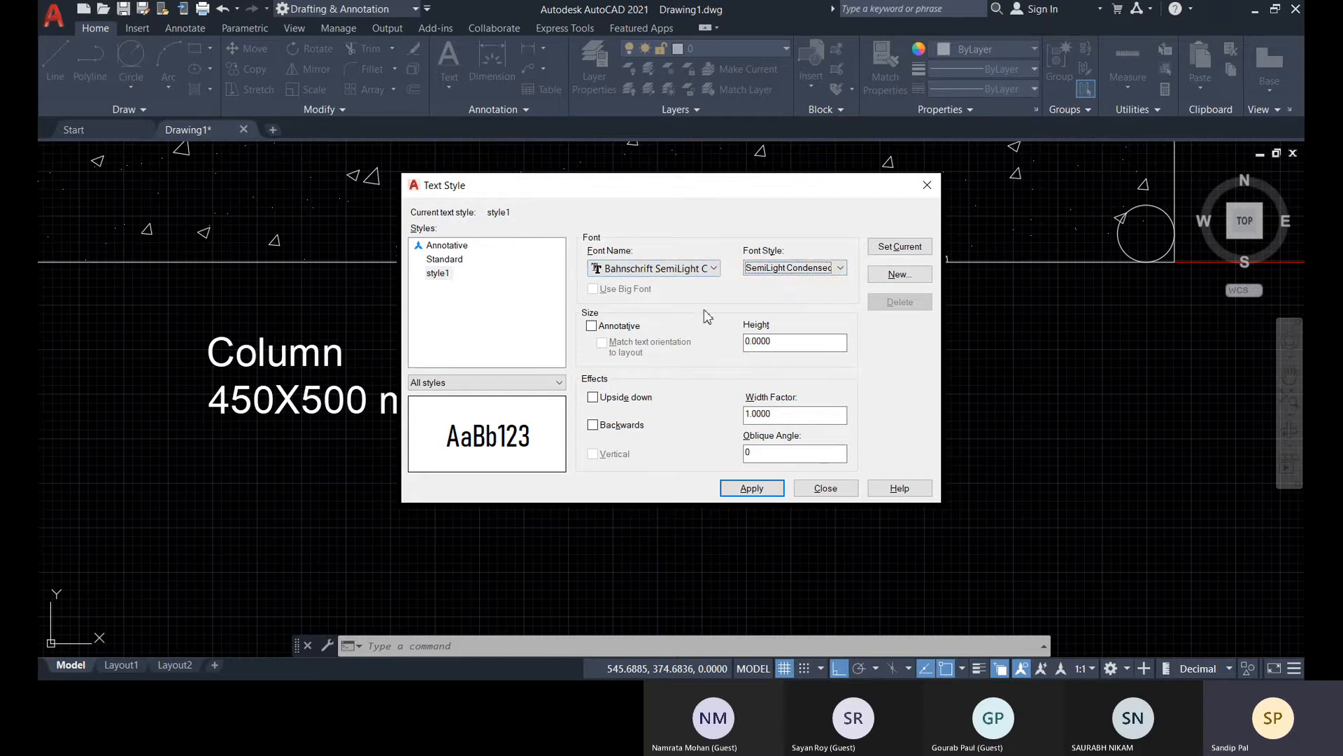
click(753, 489)
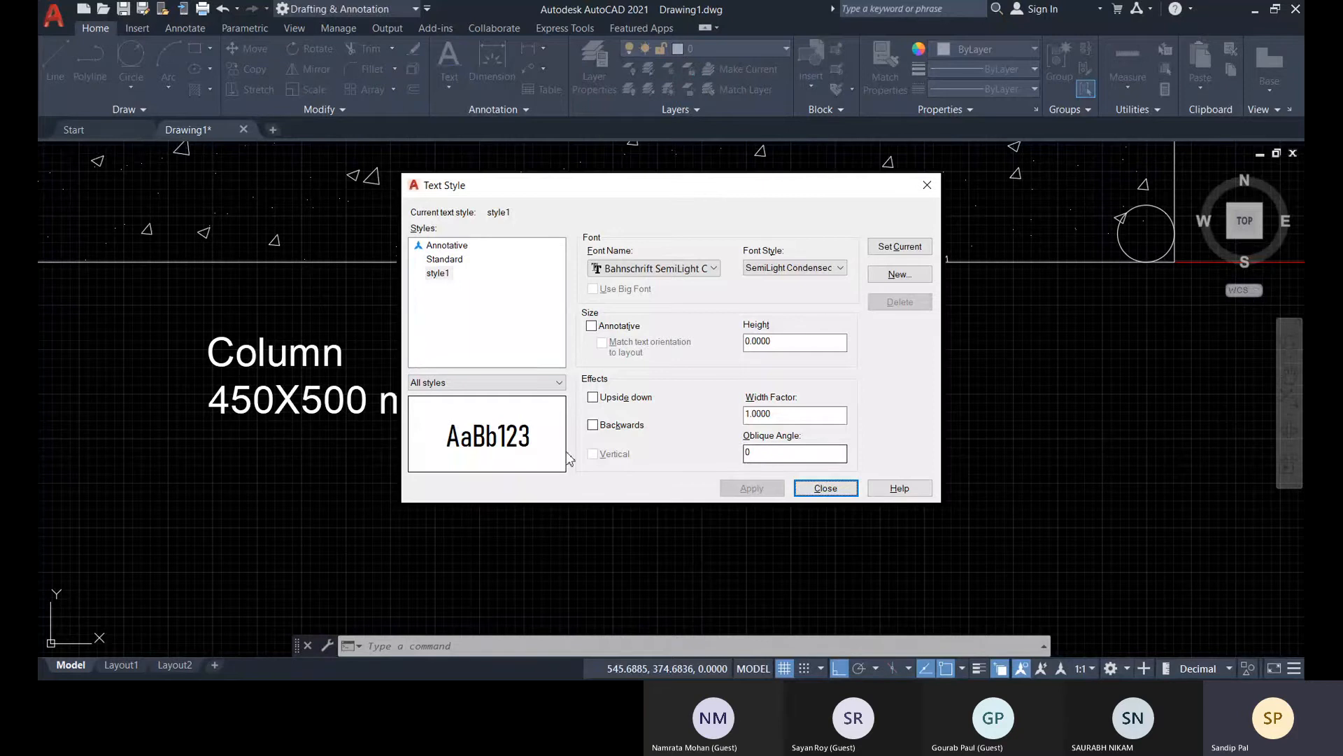
click(824, 487)
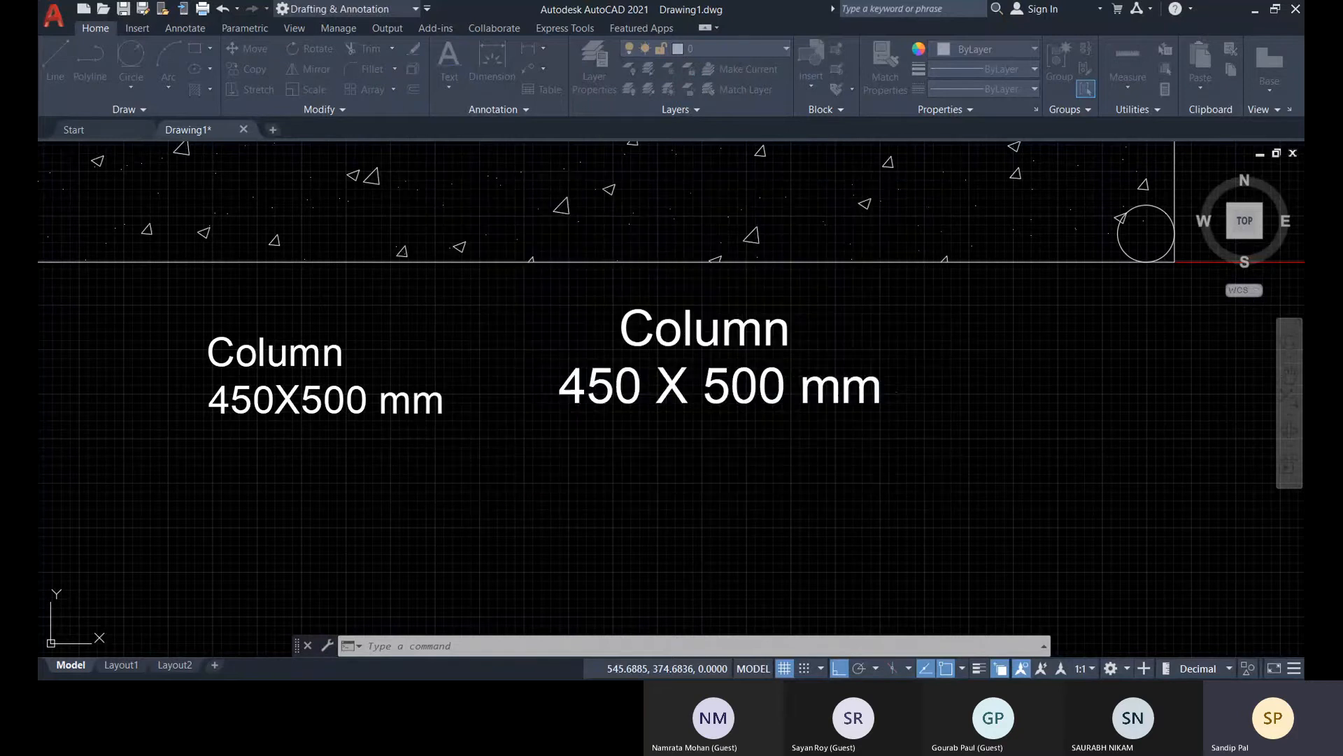
Change the text style of the single-line text "450 X 500 mm" to style1 in its properties
click(739, 392)
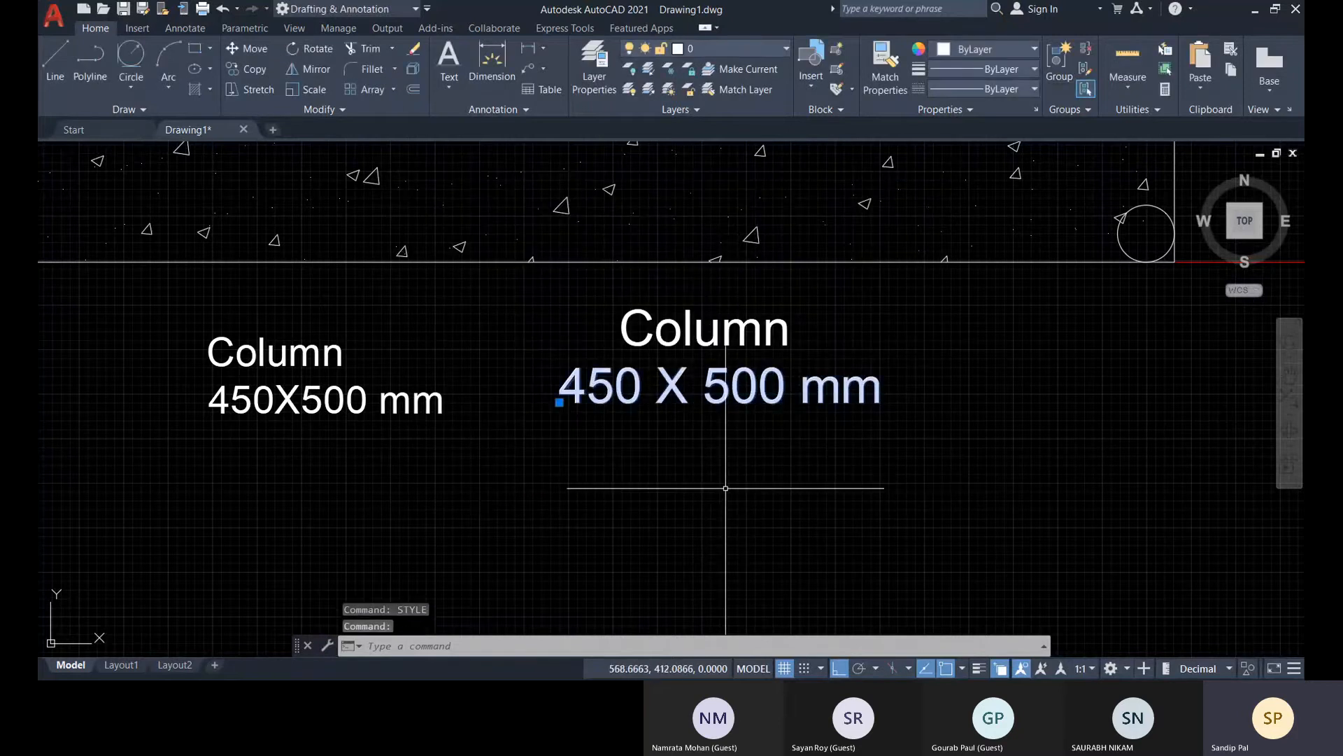
key(ctrl+1)
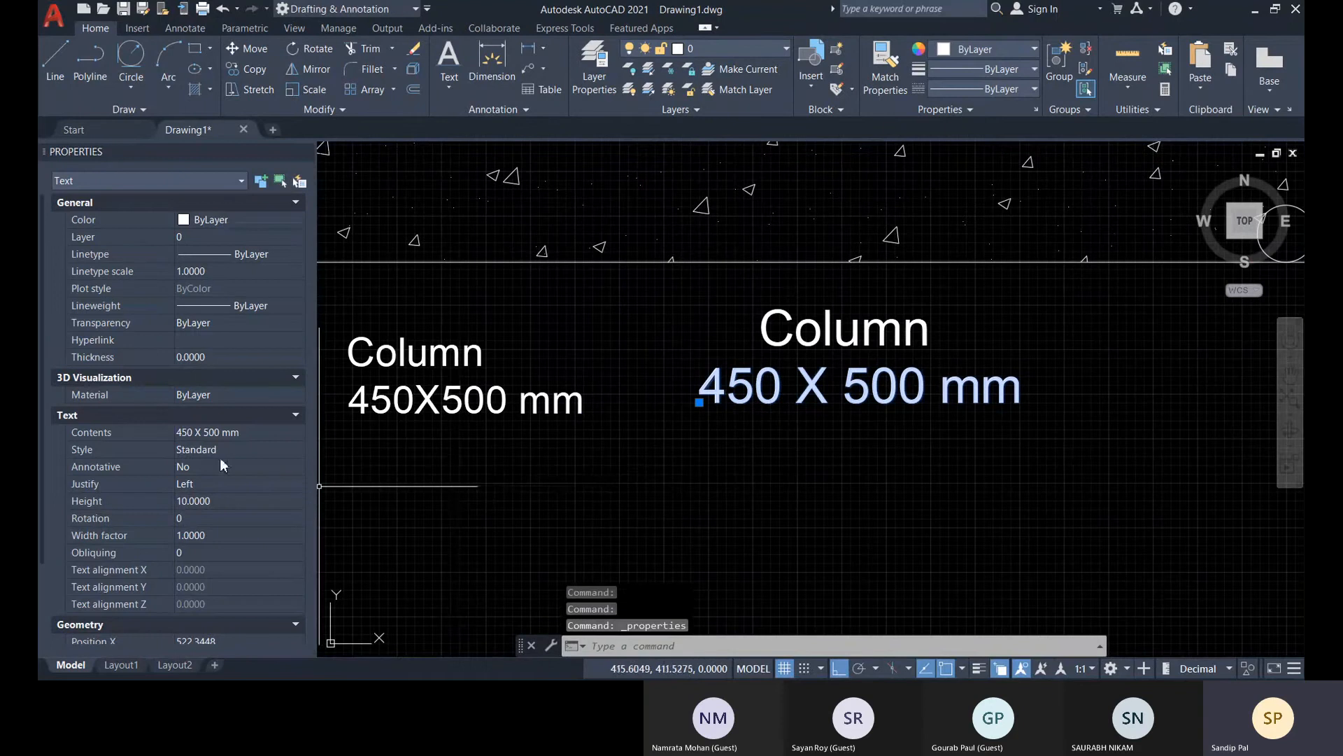
click(261, 450)
click(262, 451)
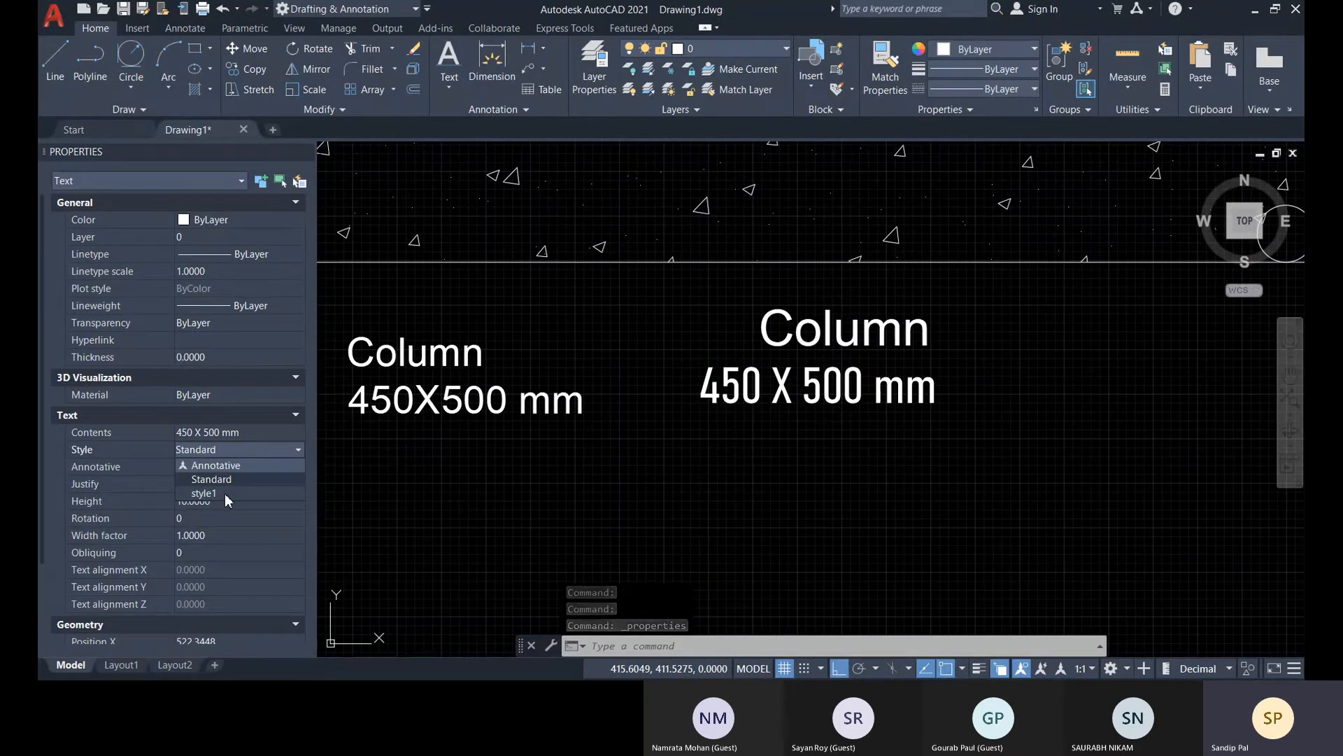
click(225, 493)
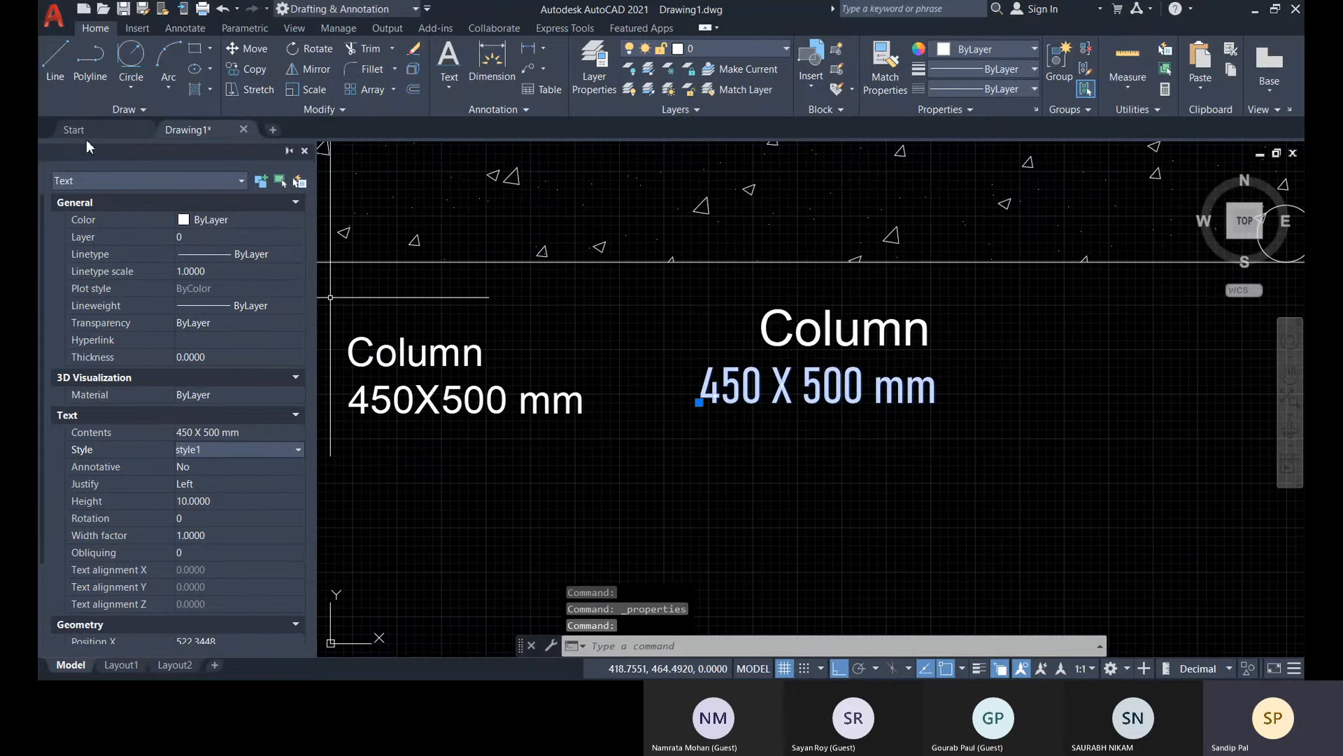
click(305, 153)
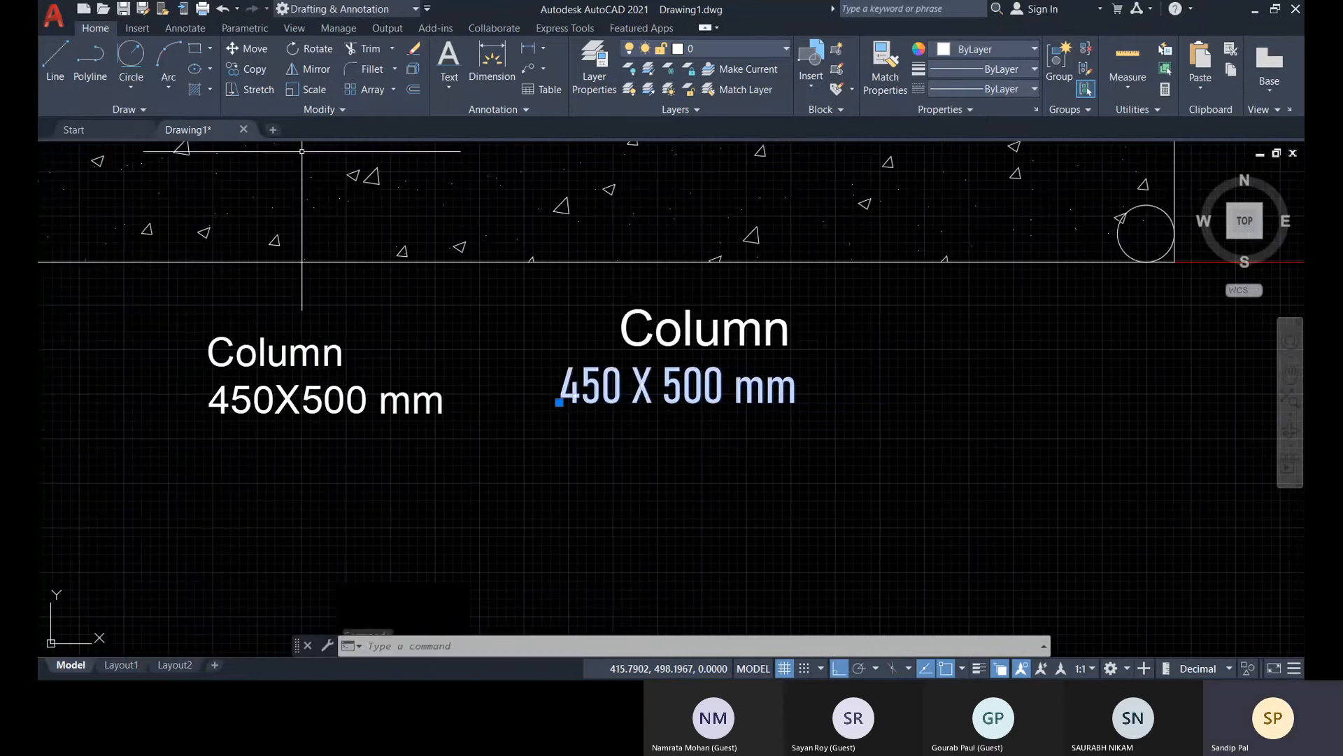
key(Escape)
key(Escape)
key(Escape)
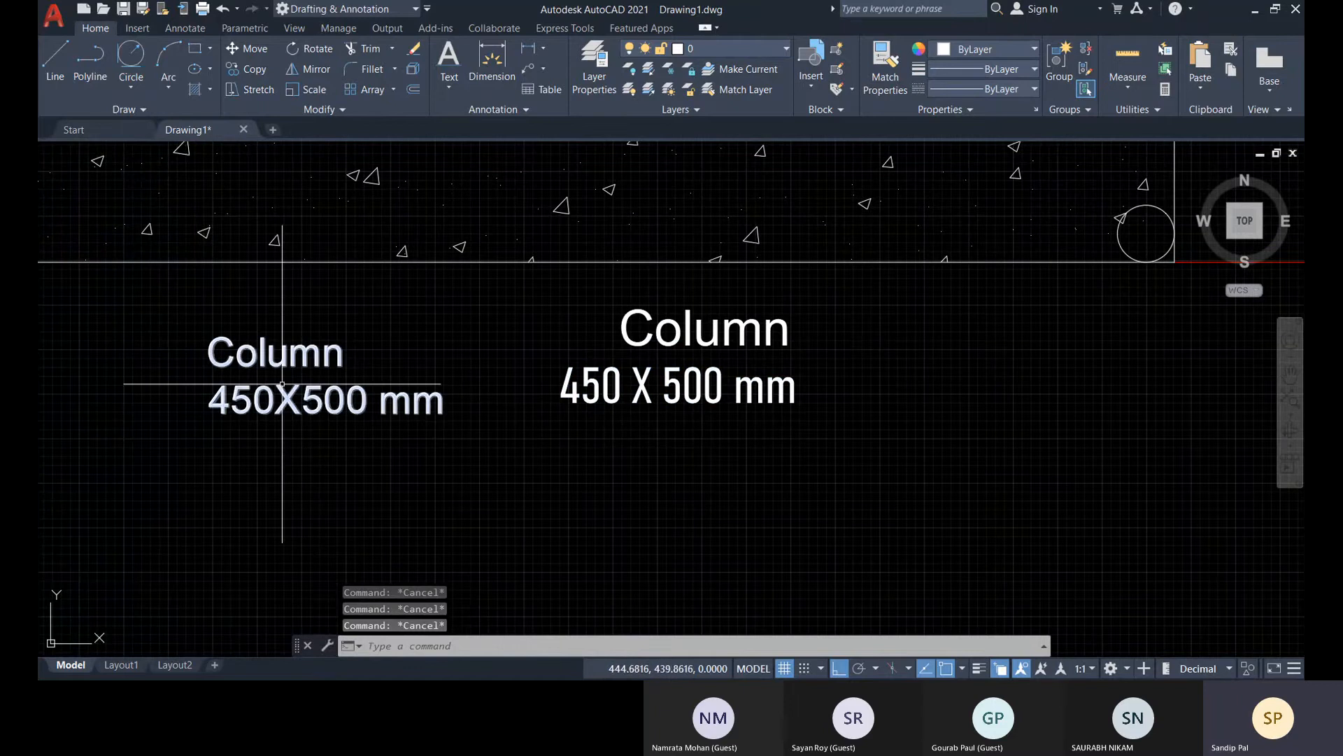
Open the multiline "Column 450X500 mm" label, highlight all its text, check the font choices, and close the editor unchanged
double_click(282, 355)
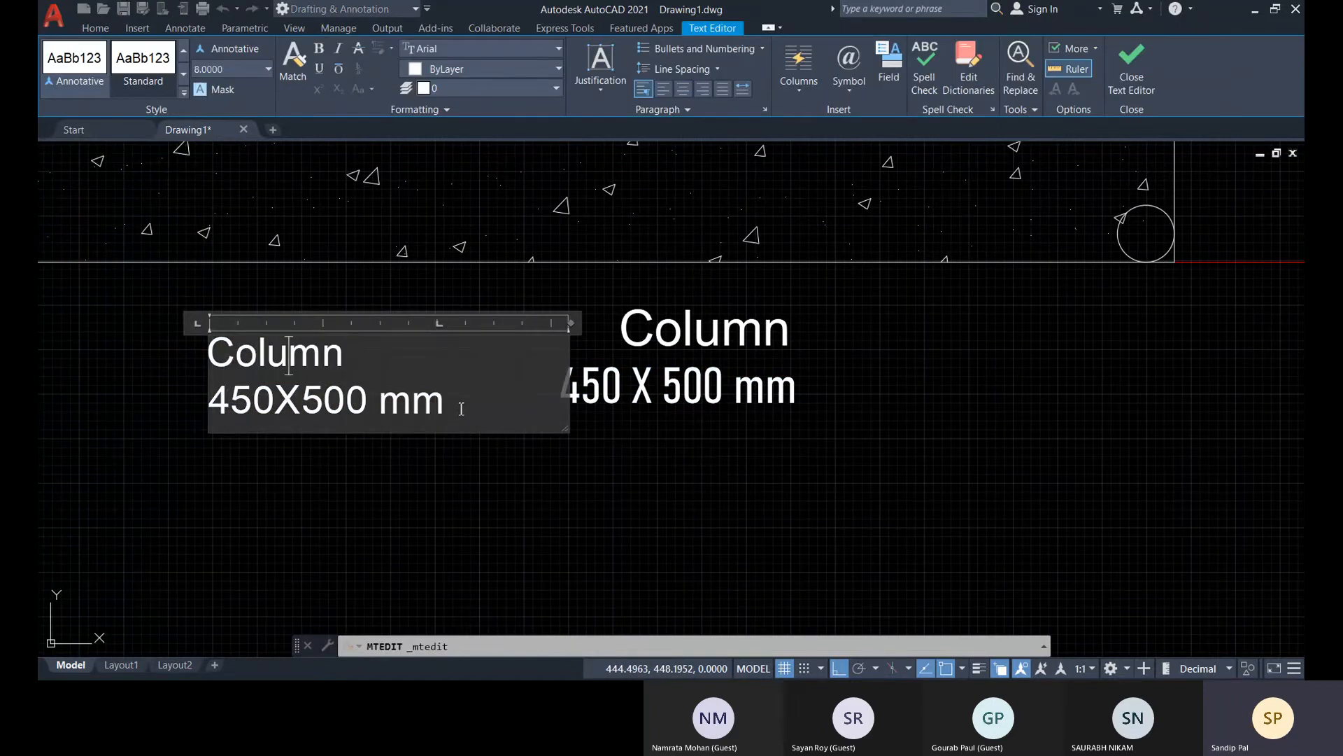
drag(461, 409, 165, 371)
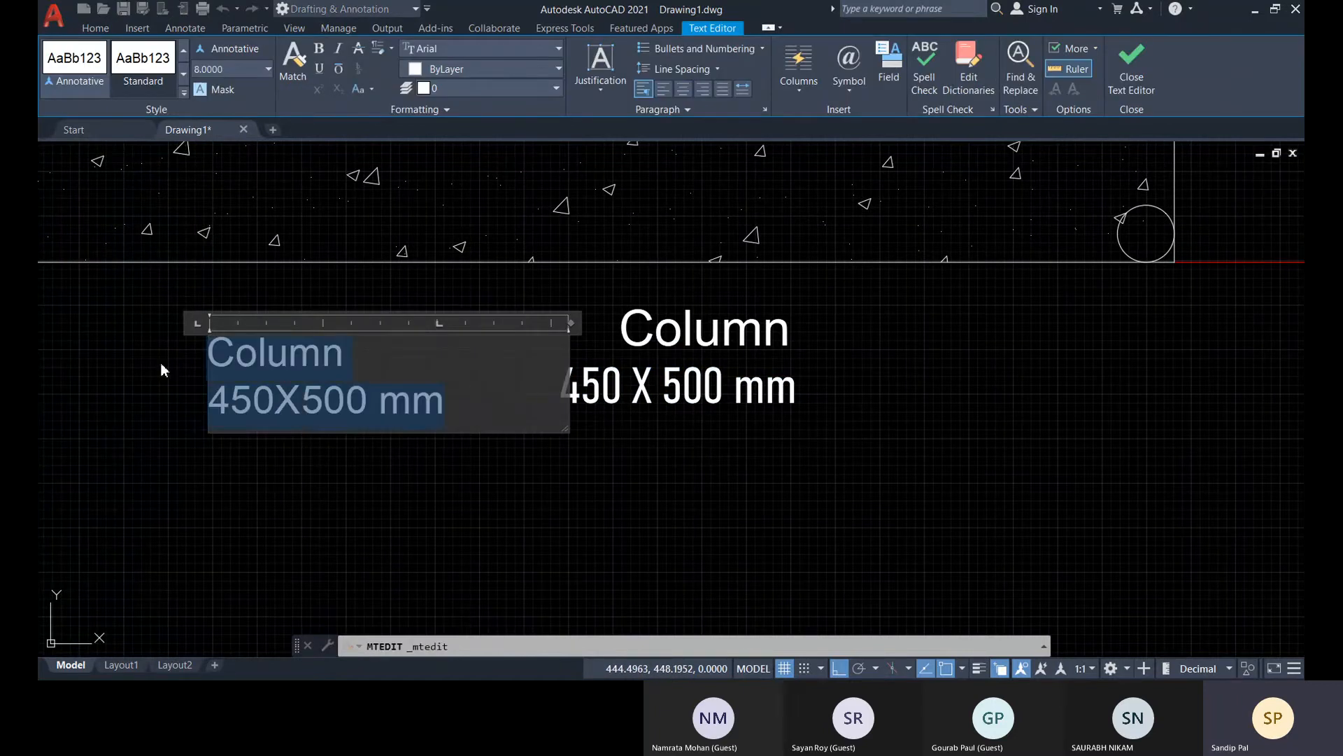
click(493, 49)
click(493, 48)
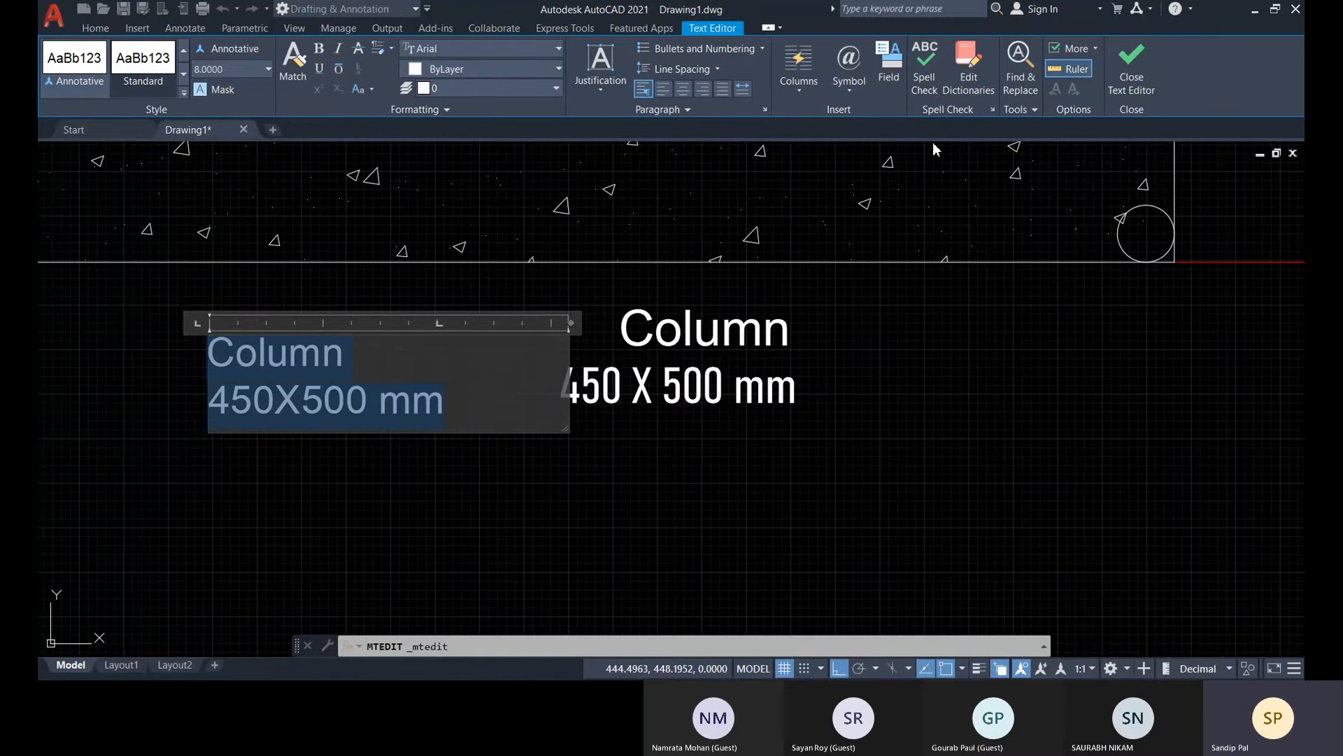
click(1127, 70)
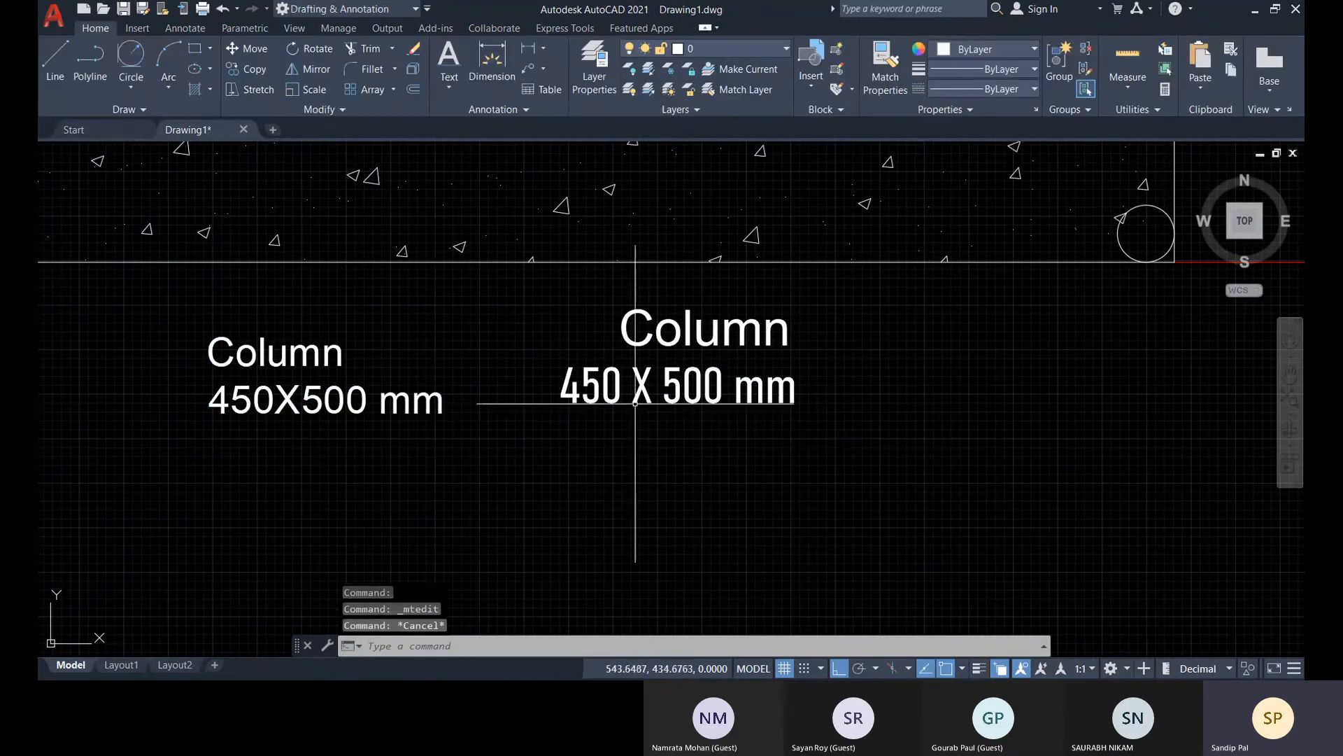
click(561, 383)
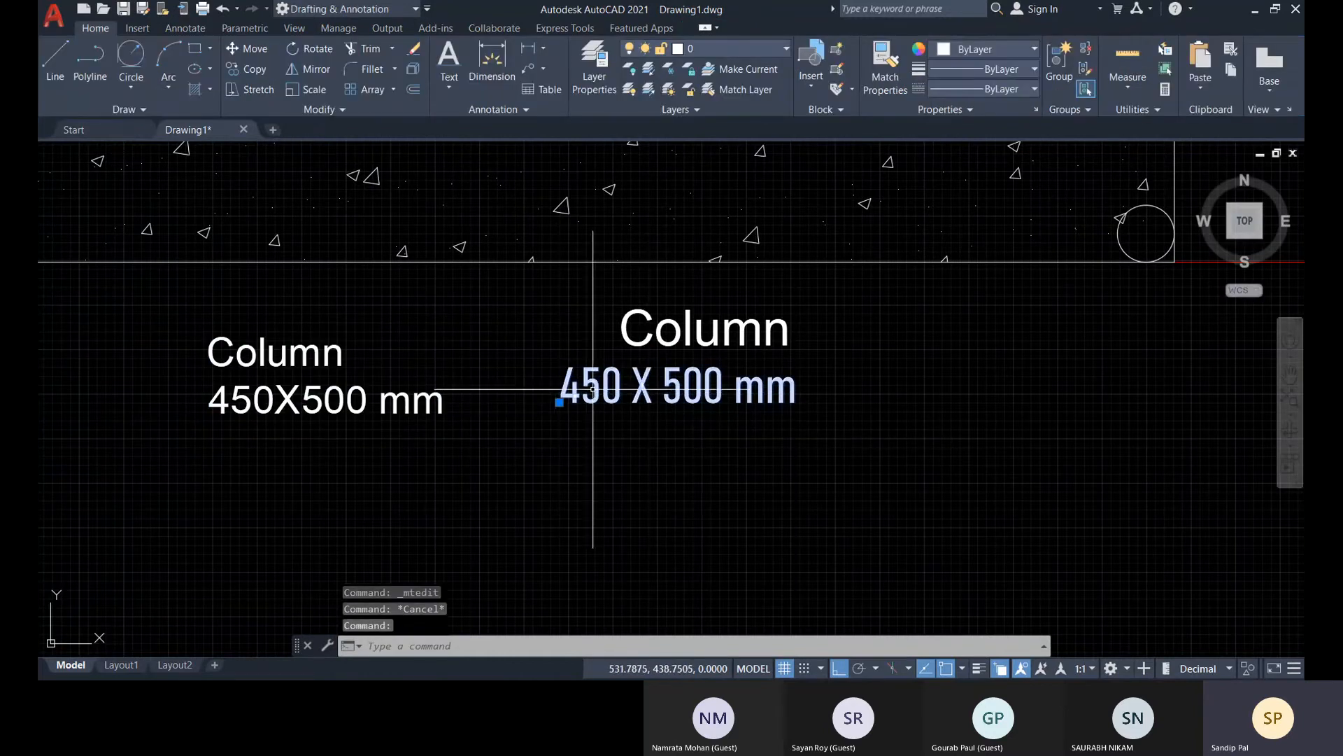
click(633, 332)
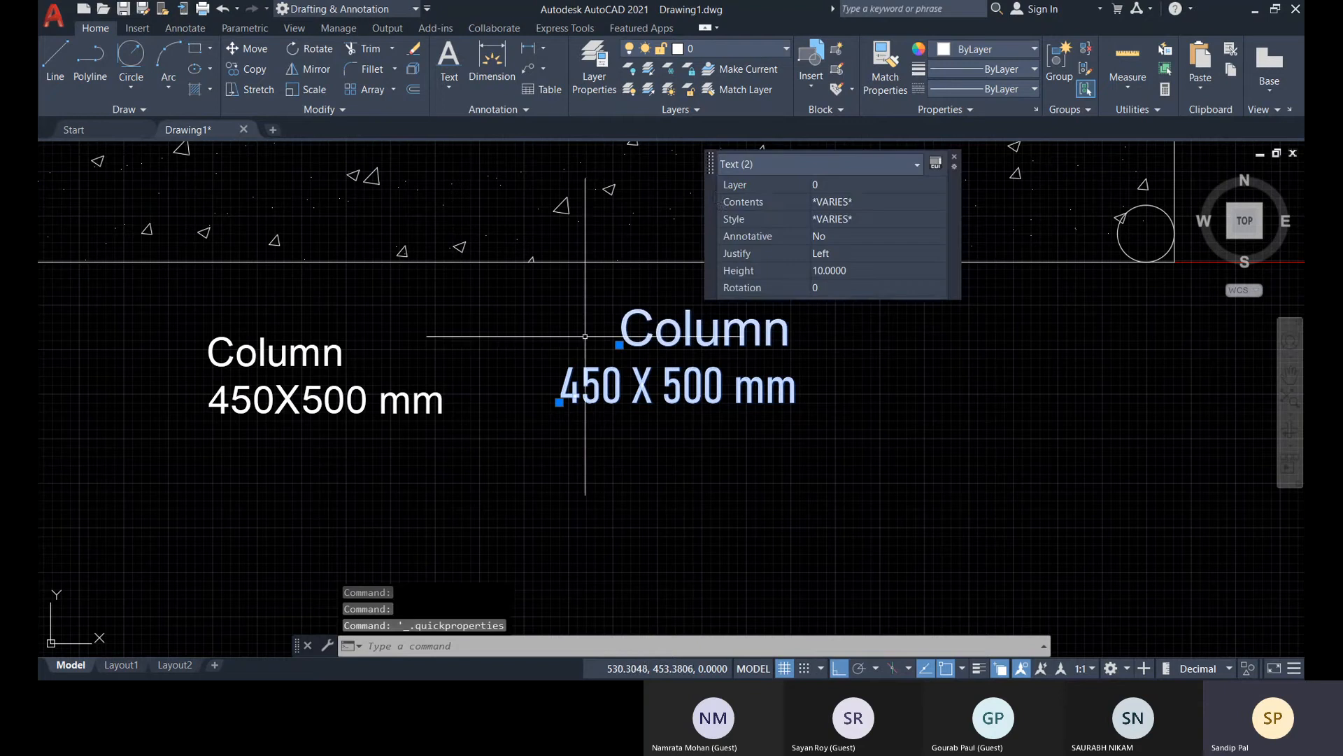
click(955, 159)
key(Escape)
key(Escape)
key(Escape)
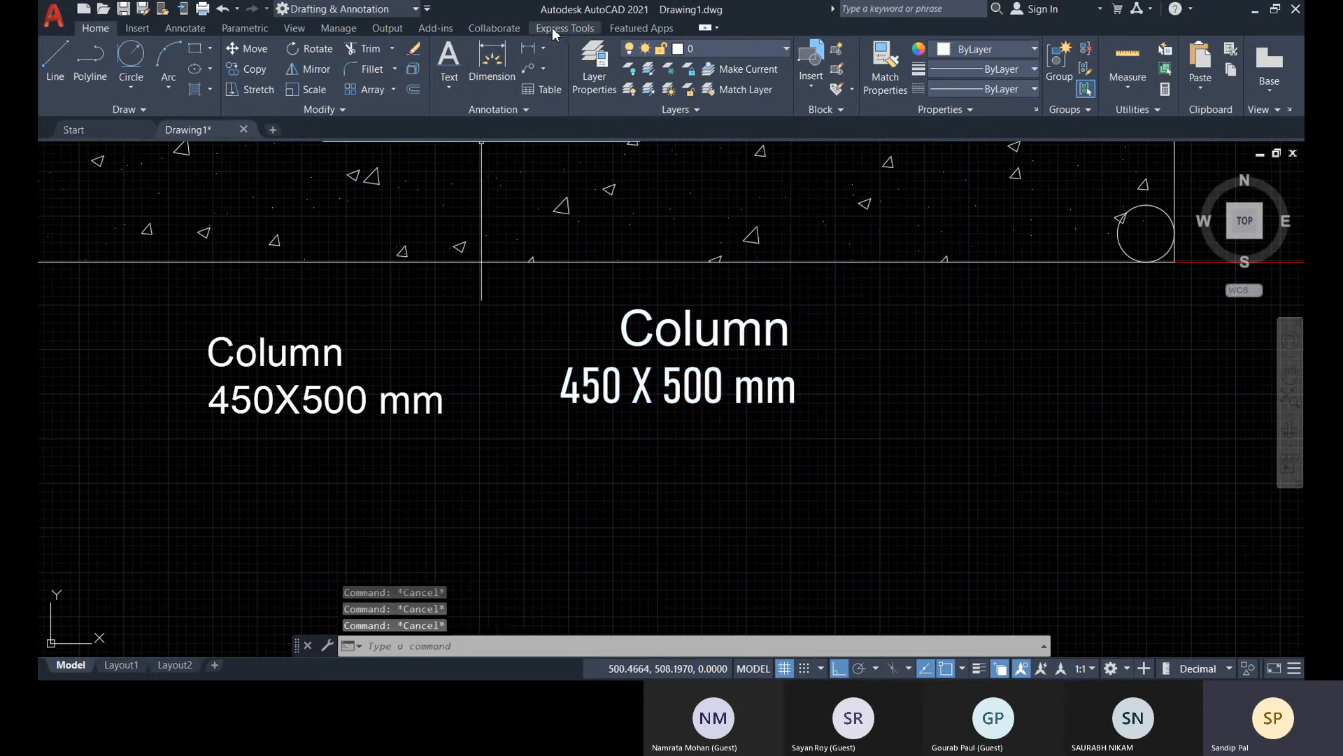
Convert the single-line text "450 X 500 mm" to multiline text with the Convert to Mtext tool
click(552, 28)
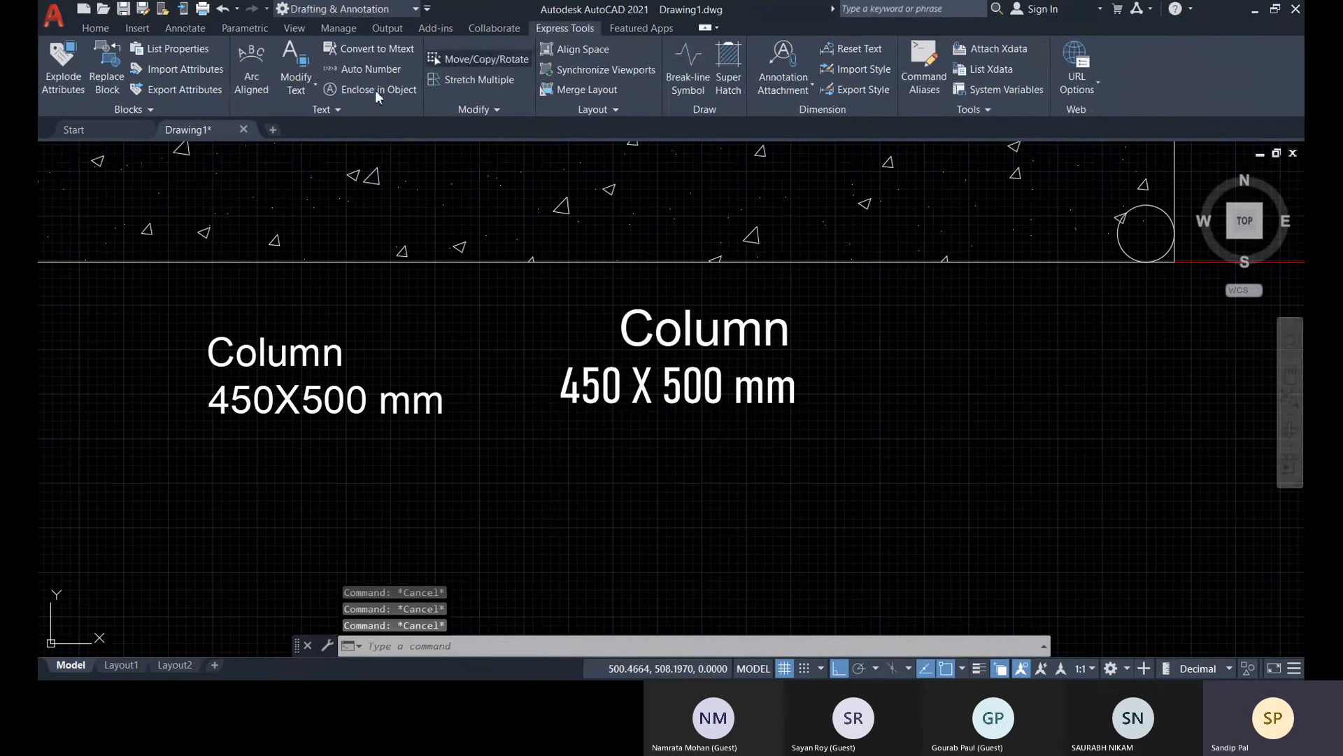
click(382, 51)
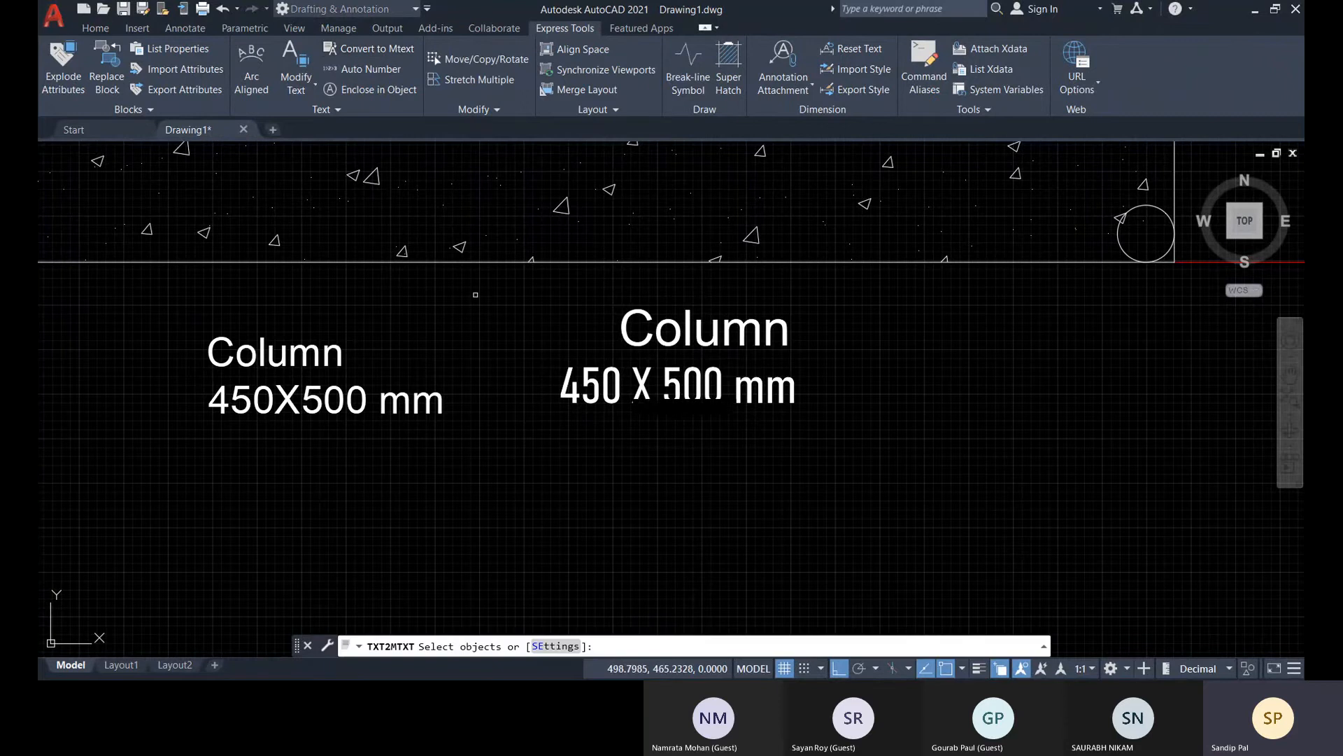
click(681, 388)
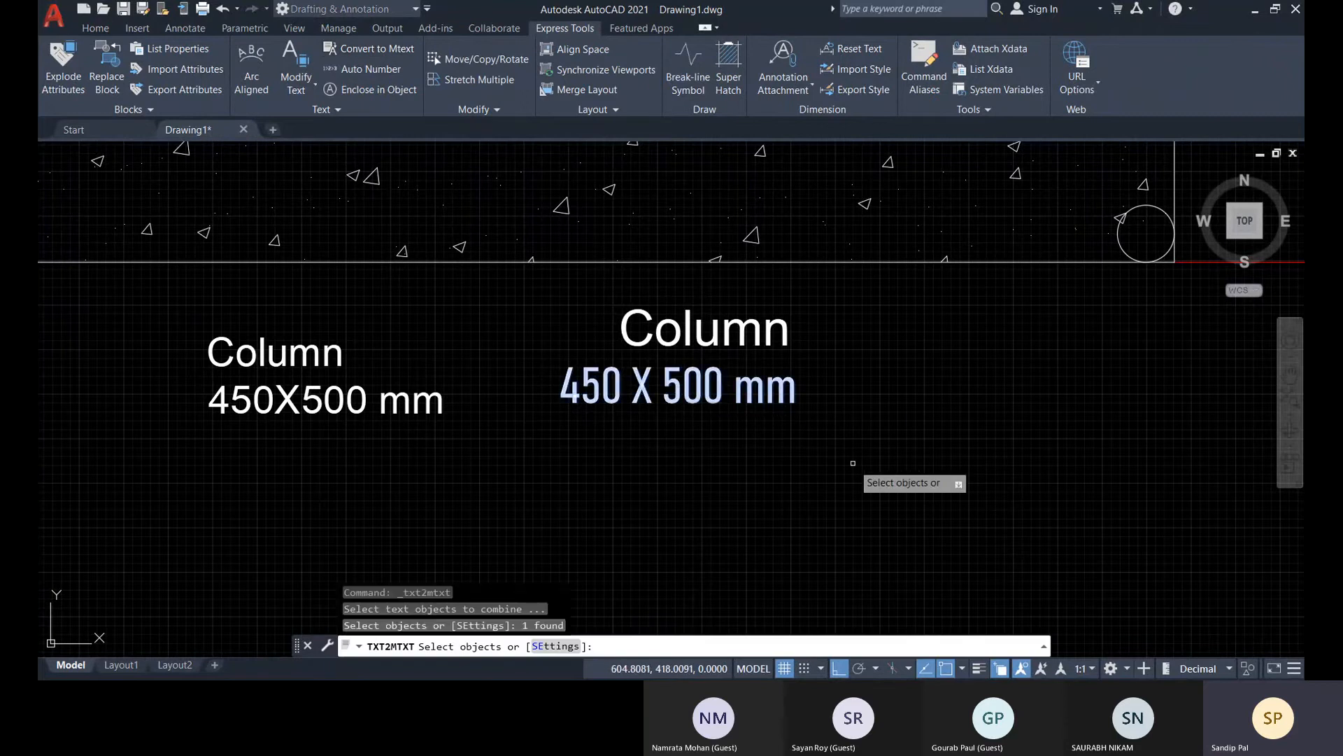
key(Return)
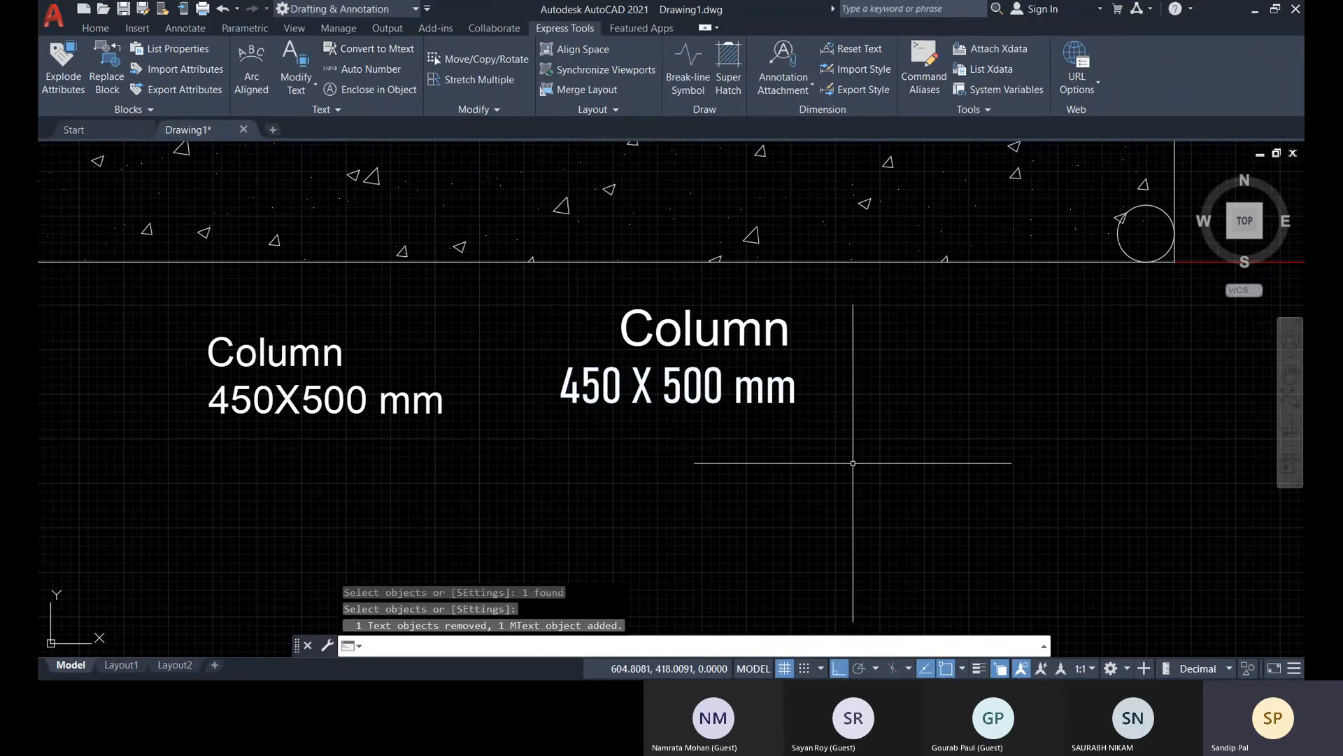
Open the converted "450 X 500 mm" text for editing, highlight all of it, and close the text editor unchanged
click(669, 391)
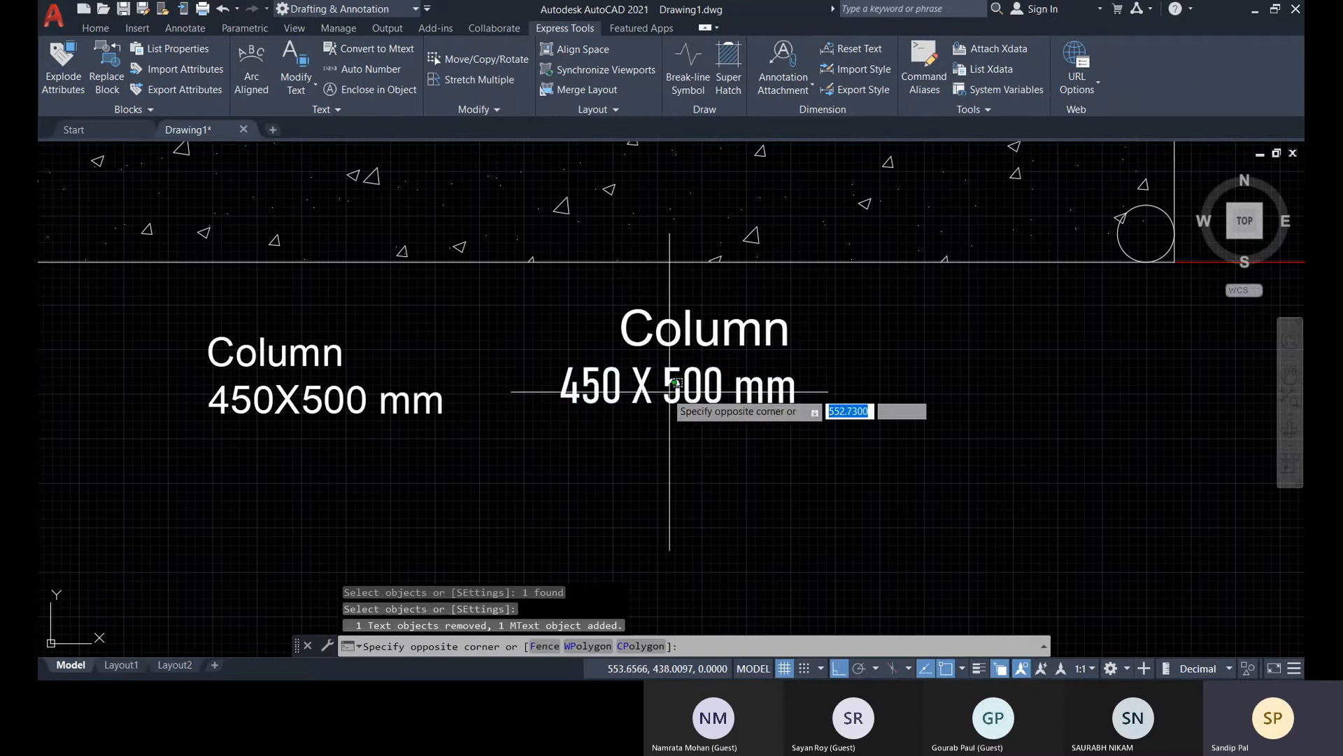
click(630, 400)
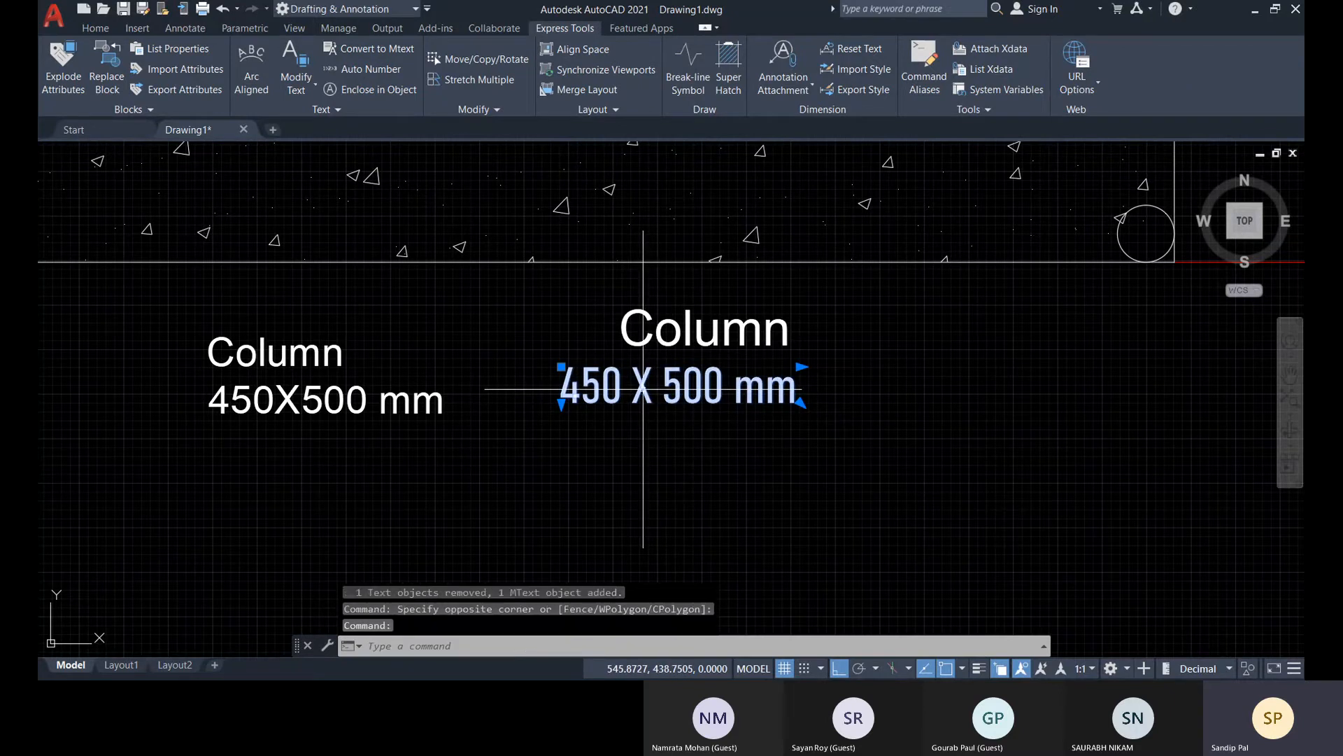
double_click(643, 389)
drag(795, 401, 578, 410)
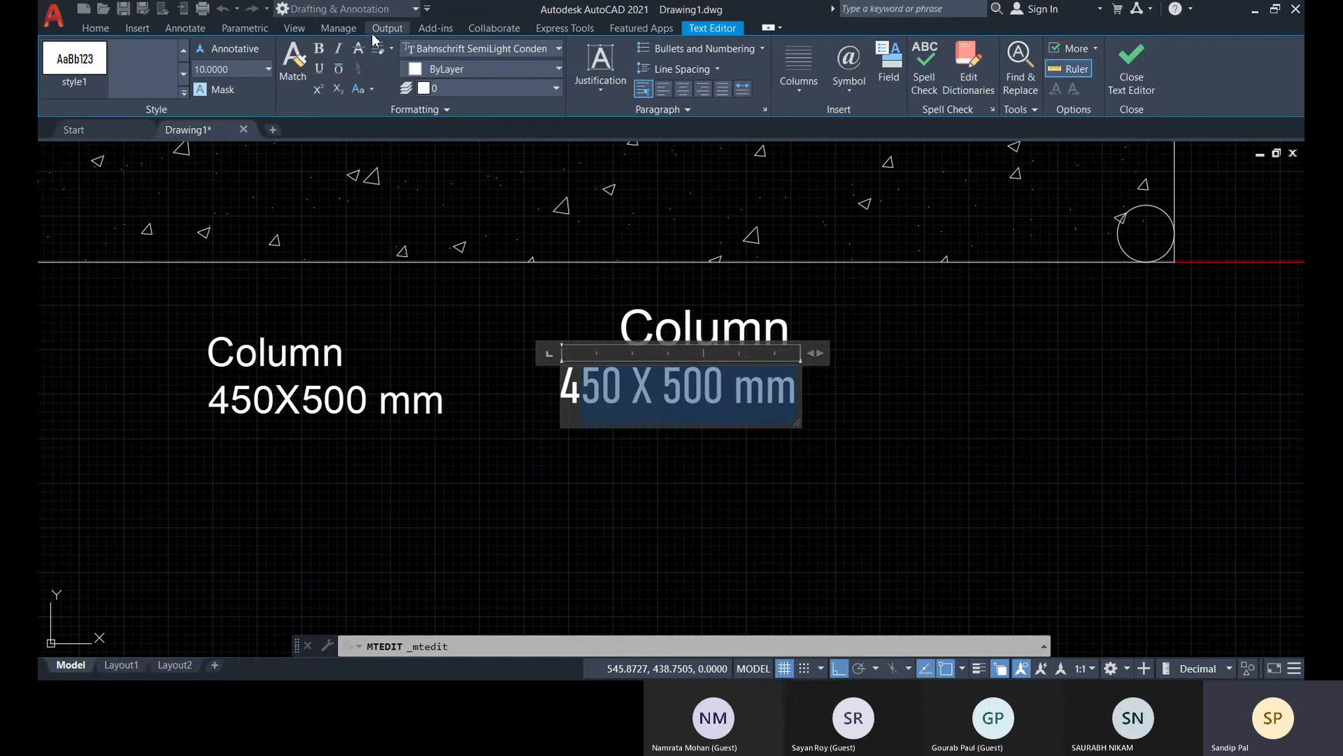
click(650, 414)
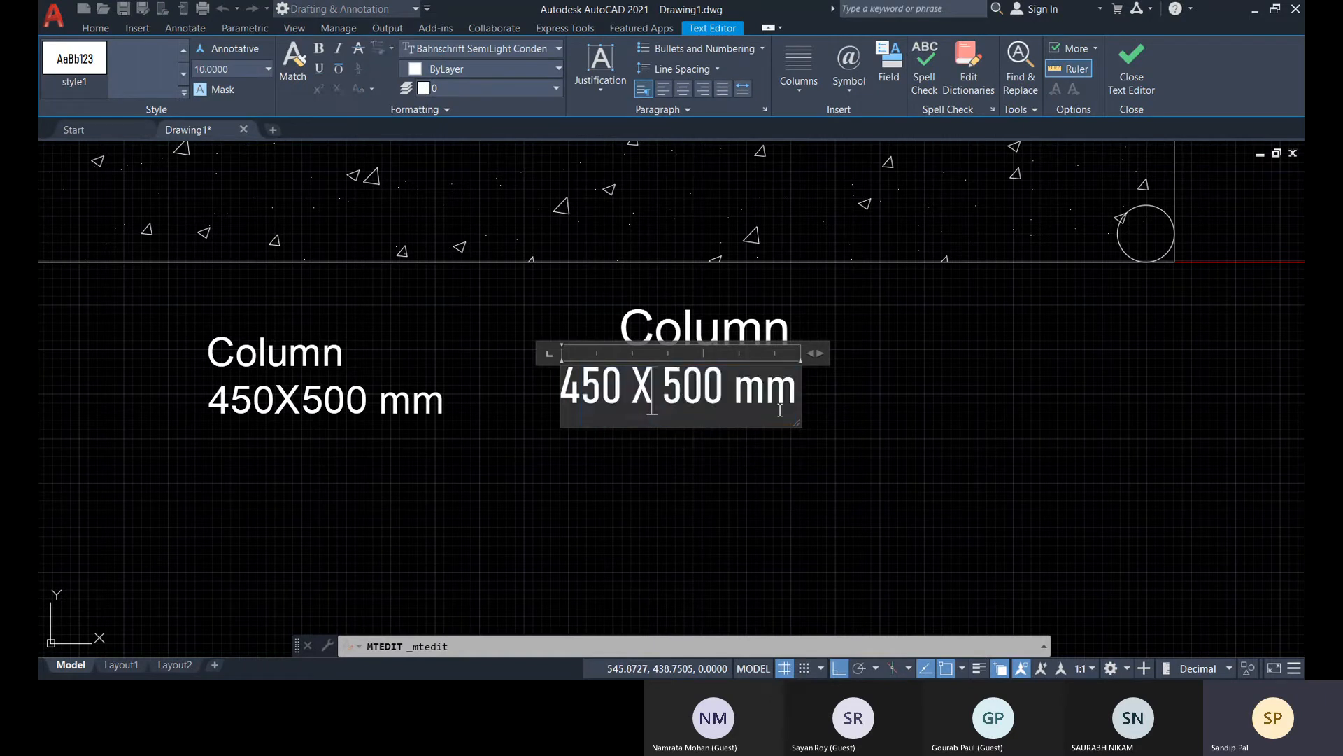
drag(798, 406, 422, 397)
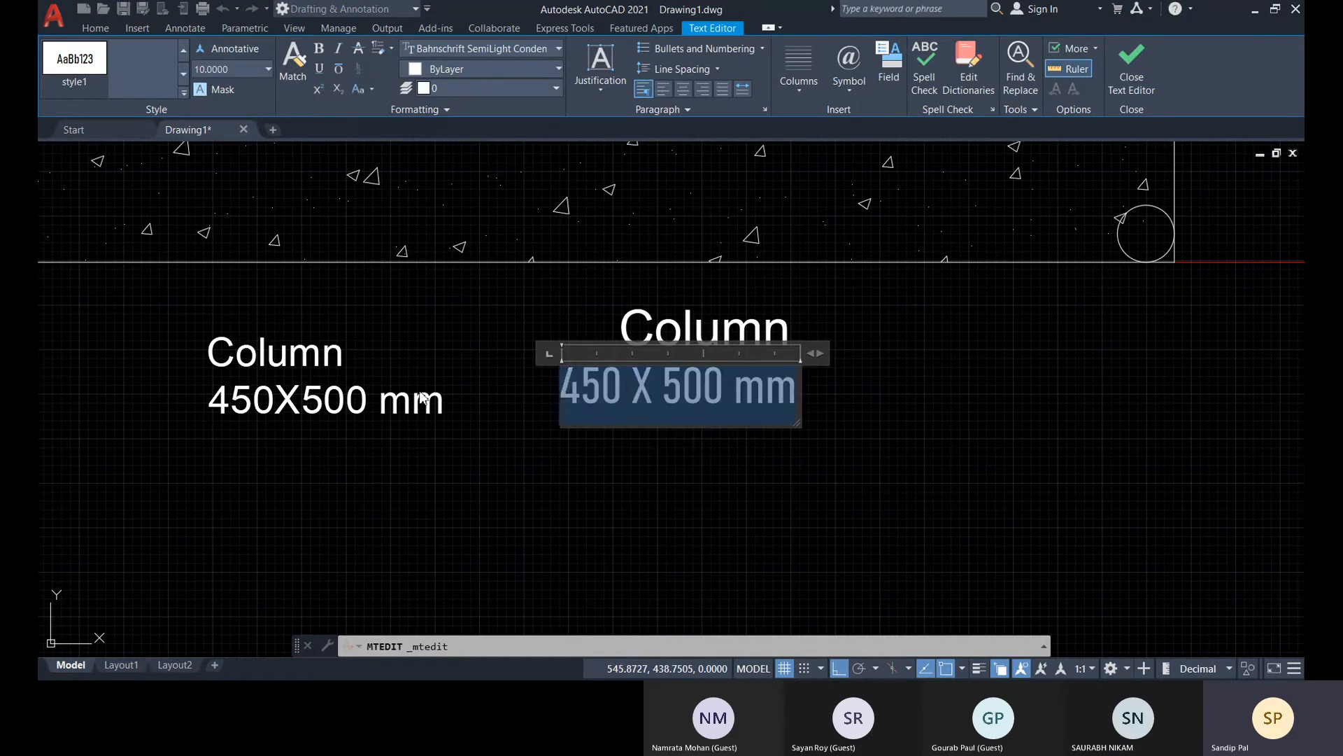
click(1132, 64)
Select everything in the drawing with a window selection and erase it
scroll(909, 406, down, 3)
scroll(919, 423, down, 4)
mouse_move(897, 434)
middle_down()
mouse_move(782, 462)
mouse_move(690, 511)
middle_up()
scroll(690, 511, down, 4)
middle_drag(788, 501, 572, 489)
click(331, 281)
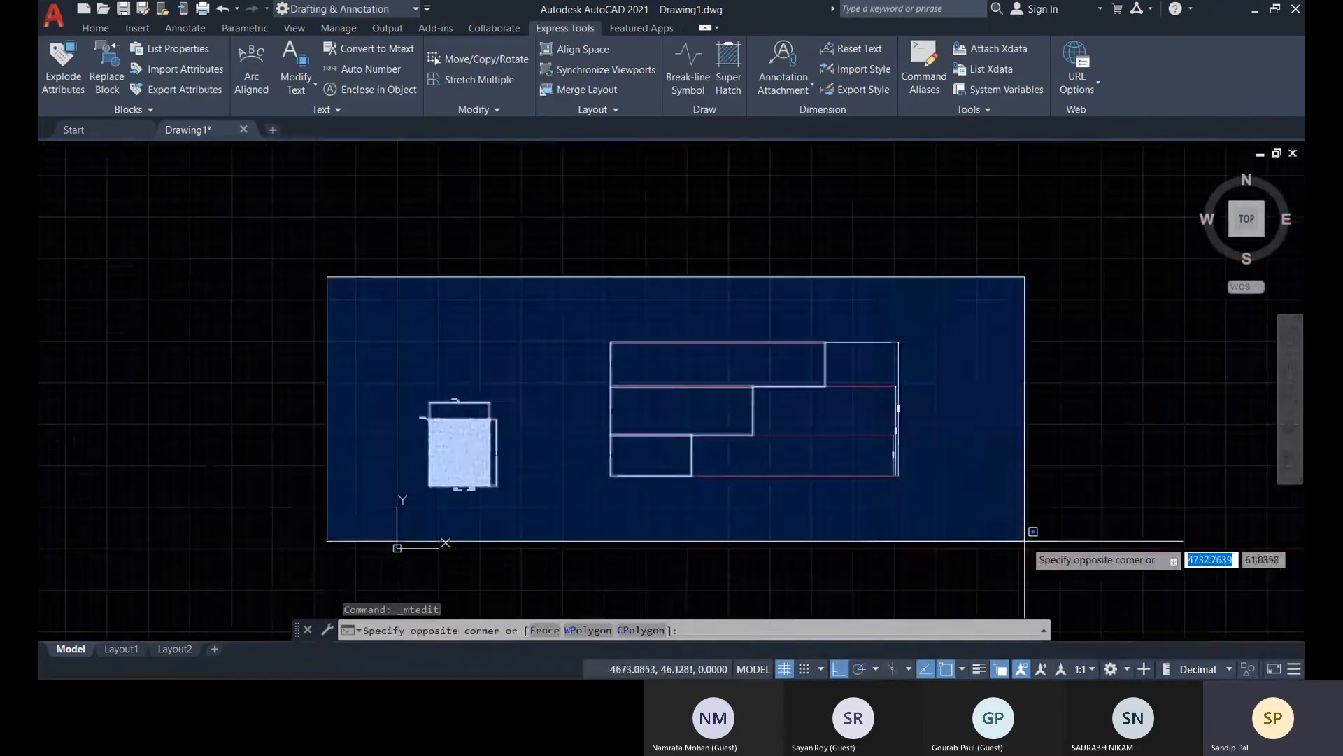
click(1022, 537)
key(Delete)
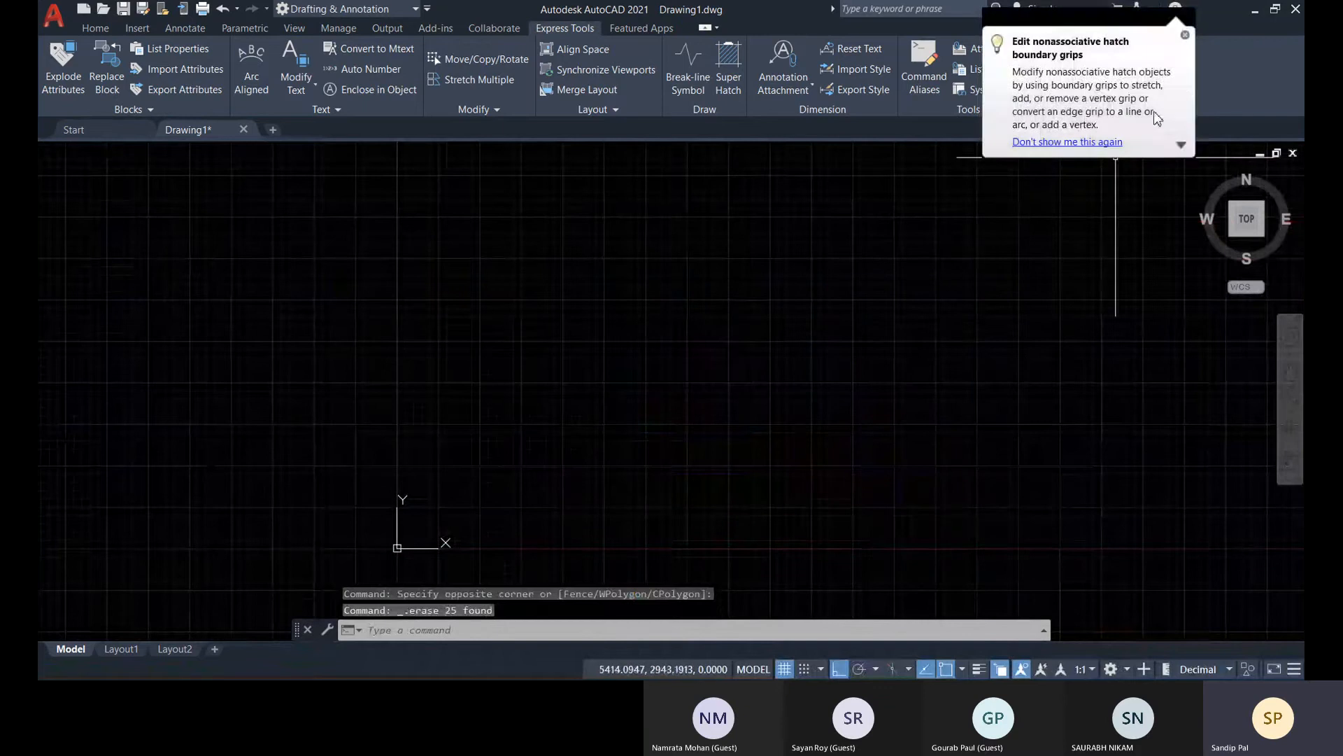
Draw a rectangle 50 wide and 75 high in the empty drawing, up and to the right of the origin
click(95, 28)
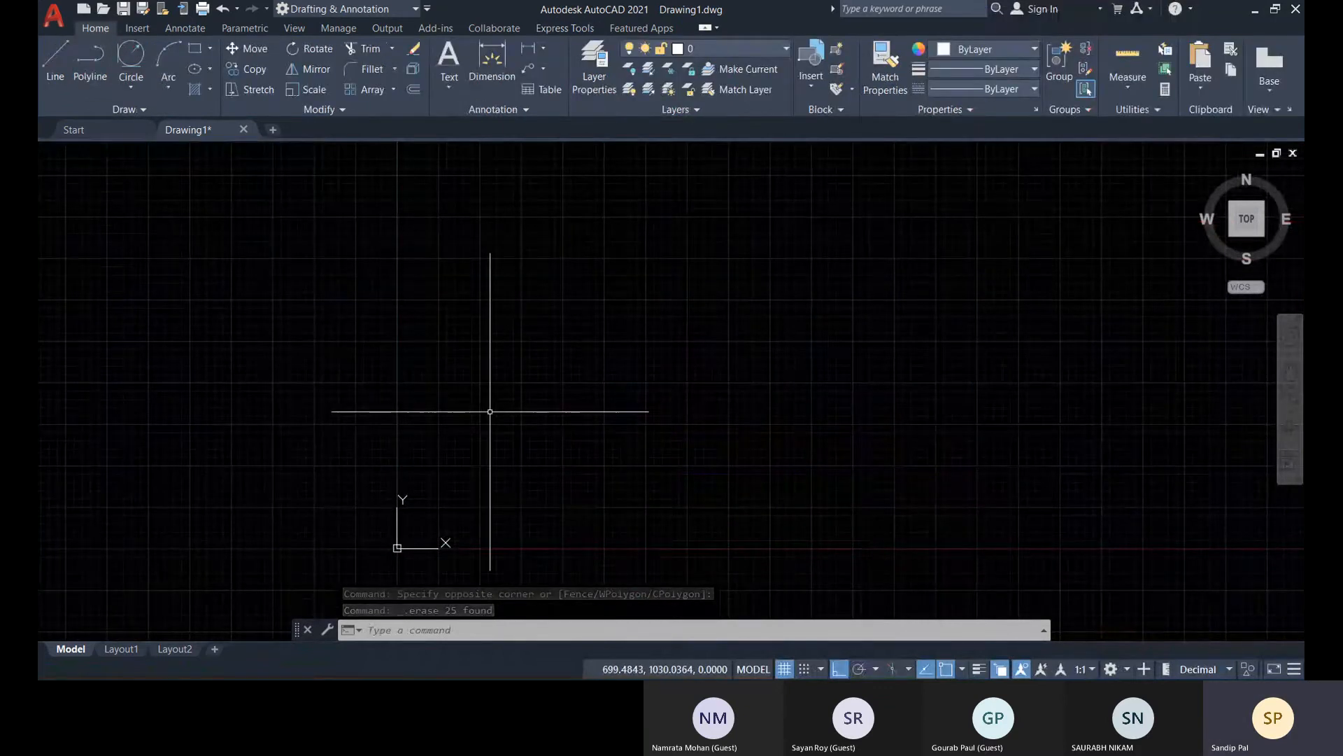
middle_drag(495, 420, 576, 421)
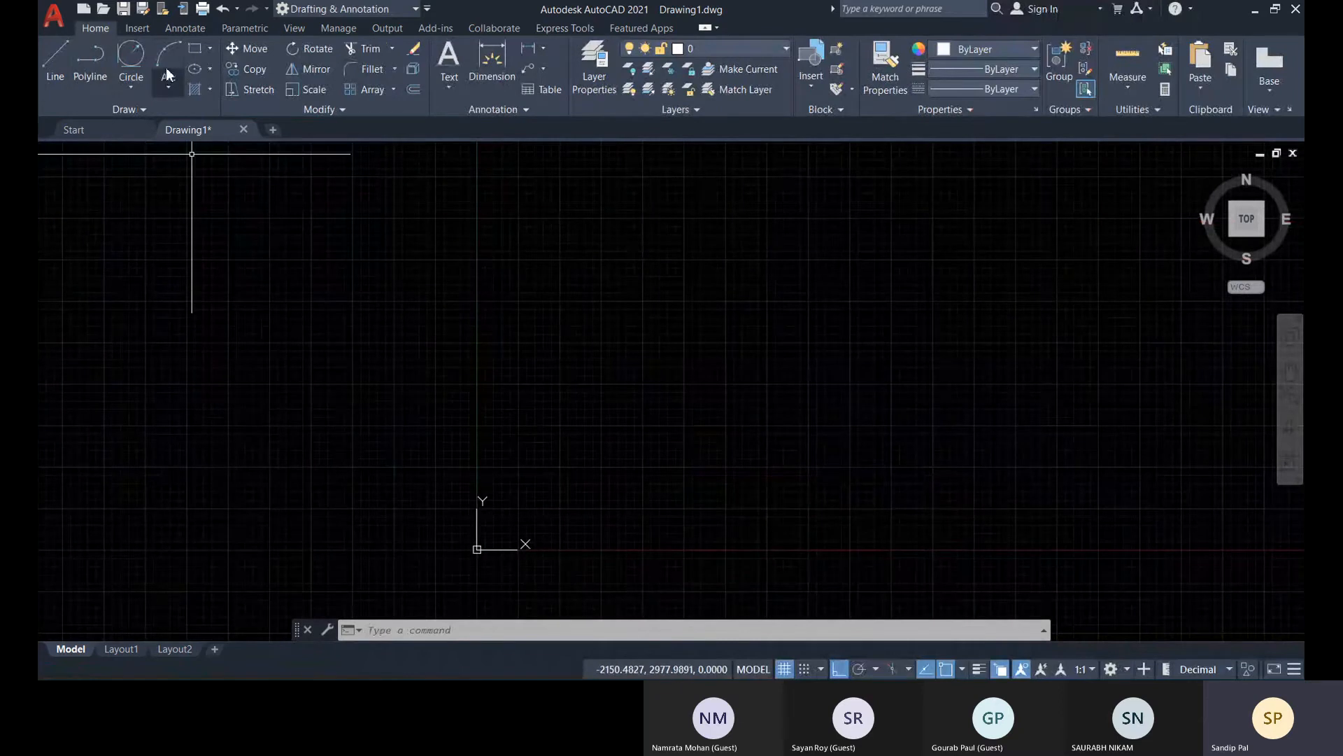
click(195, 48)
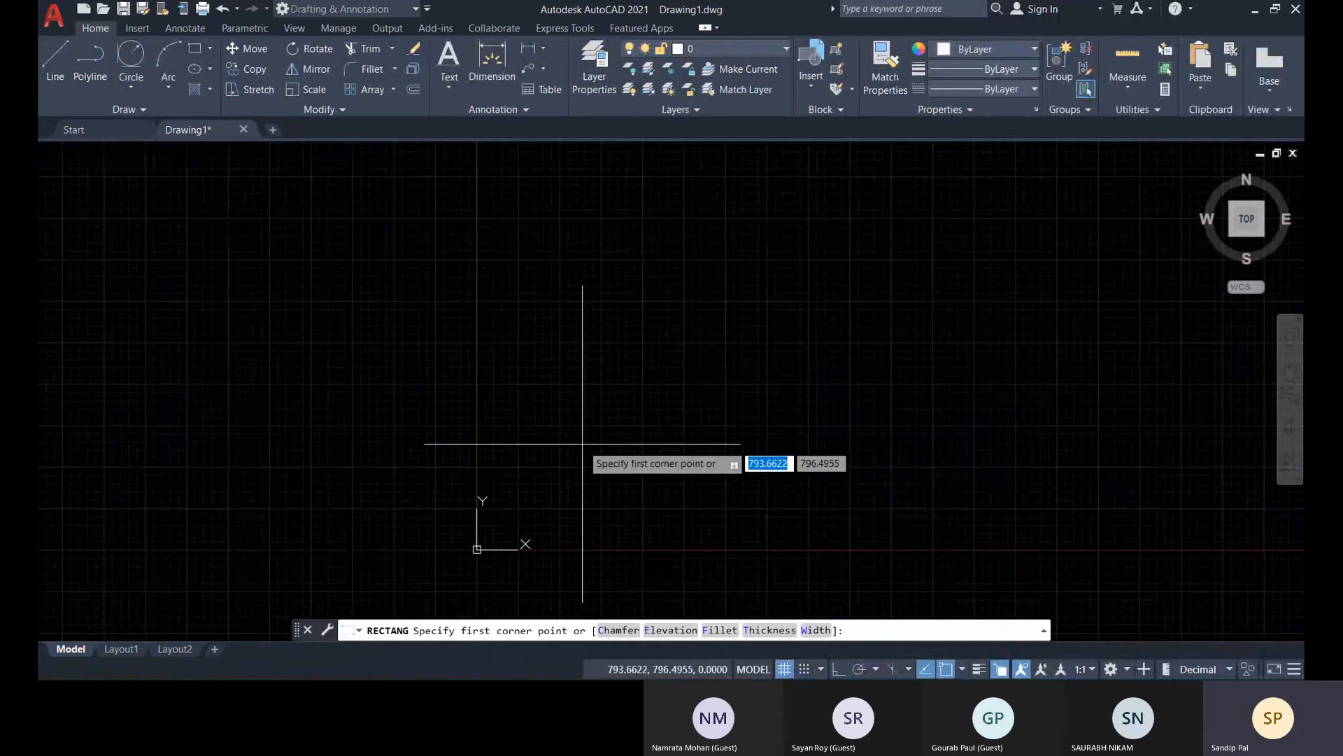
scroll(601, 461, up, 2)
middle_drag(606, 467, 483, 385)
click(482, 380)
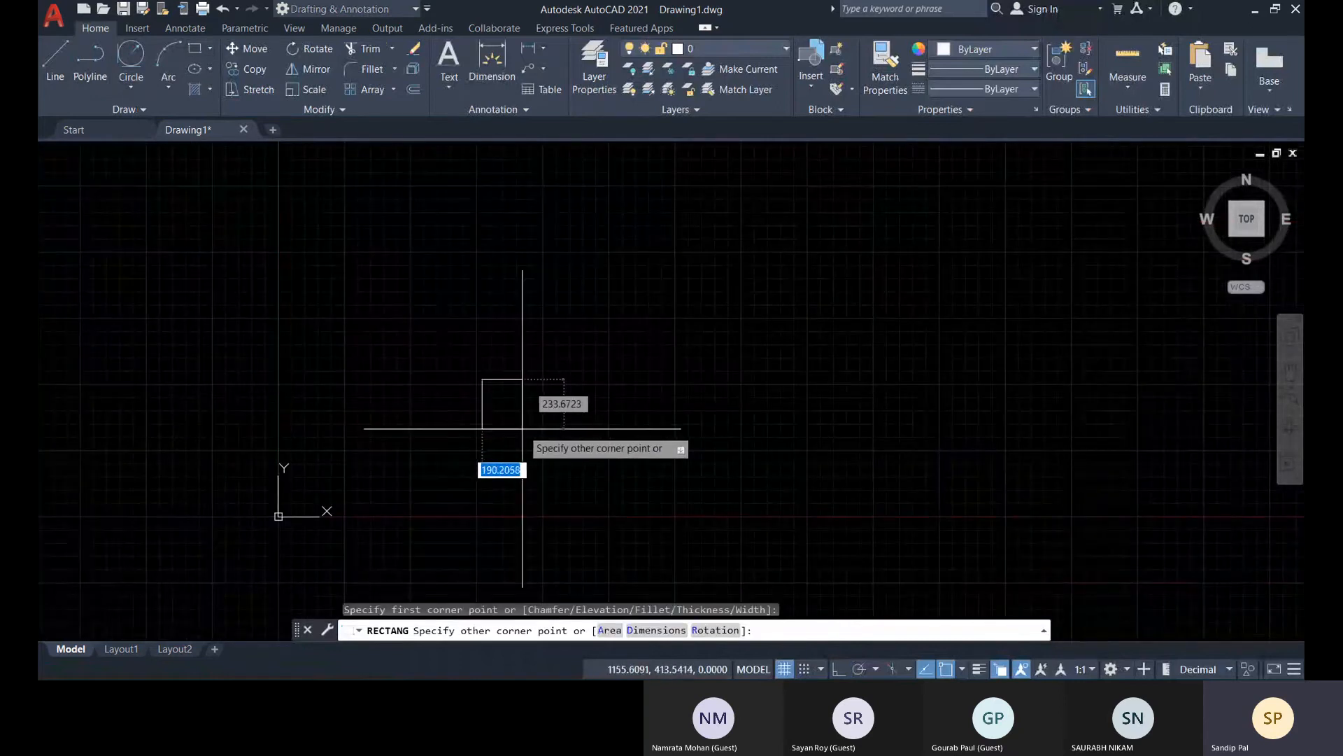
text(@)
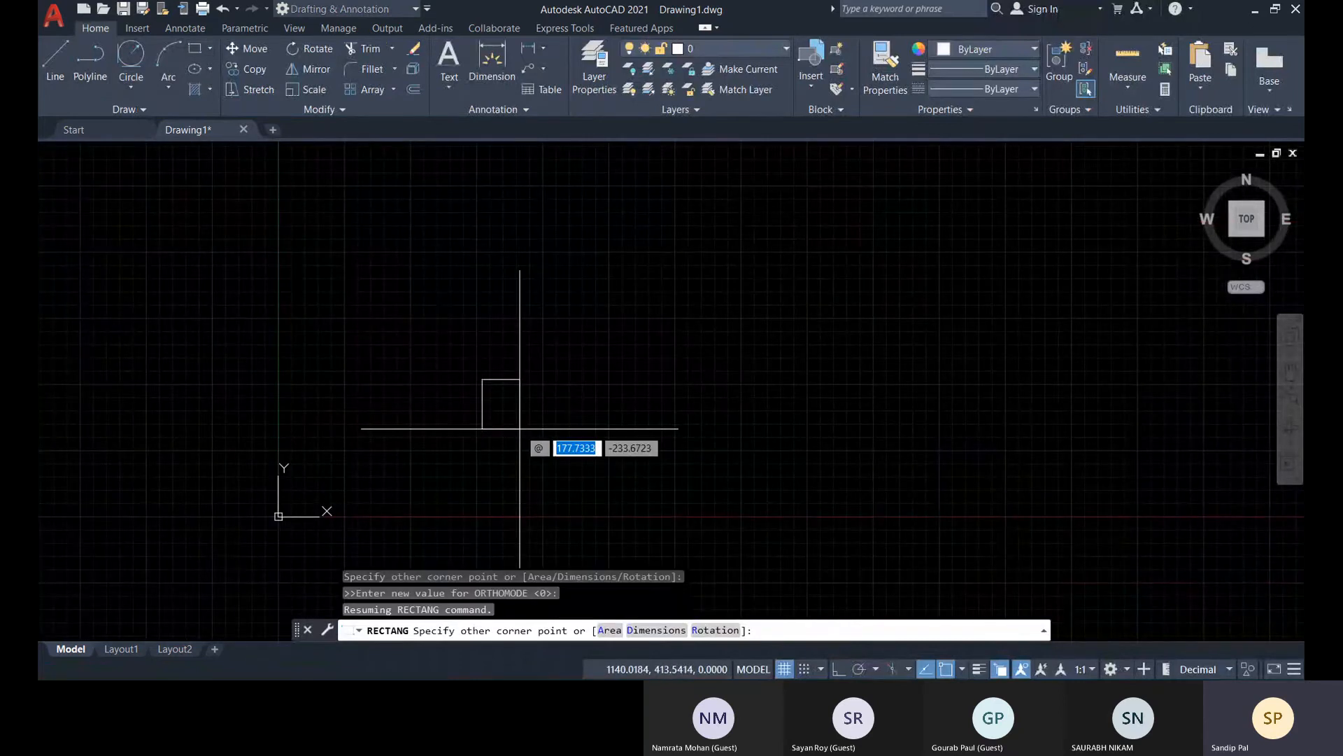
text(75)
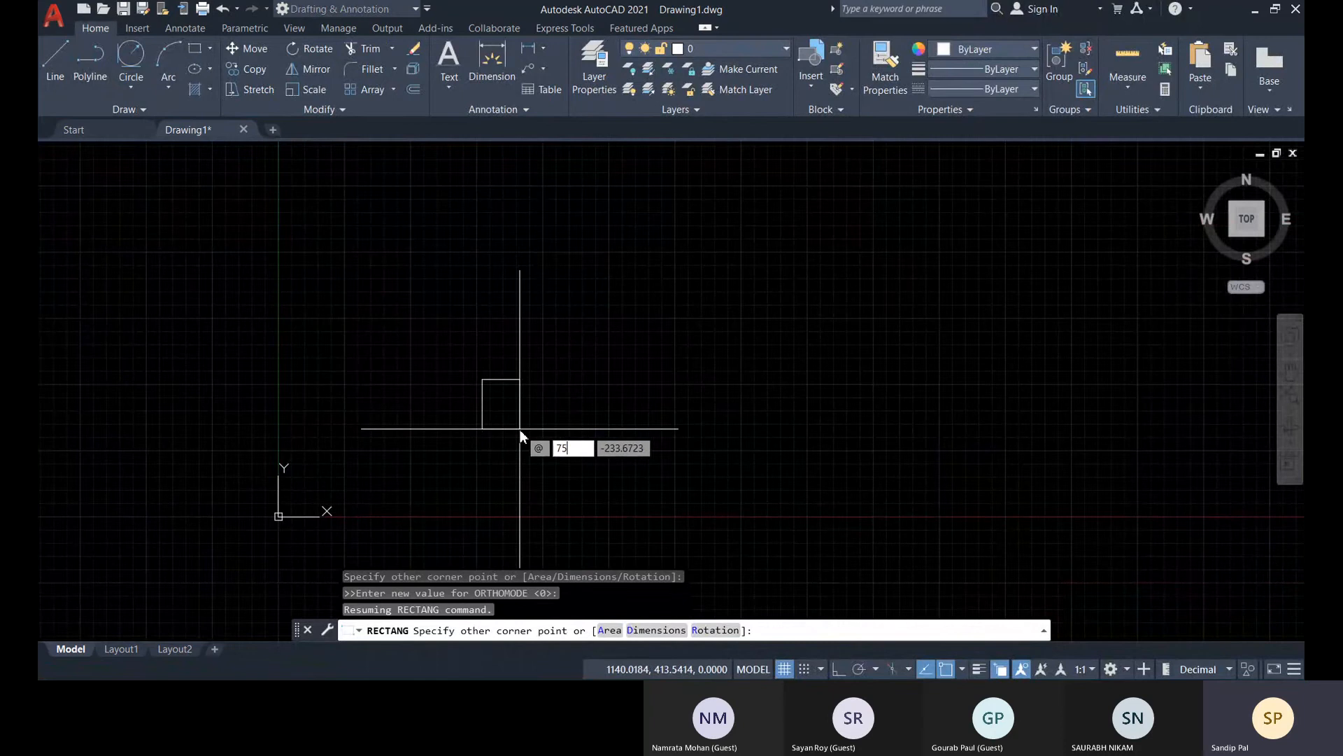
key(Tab)
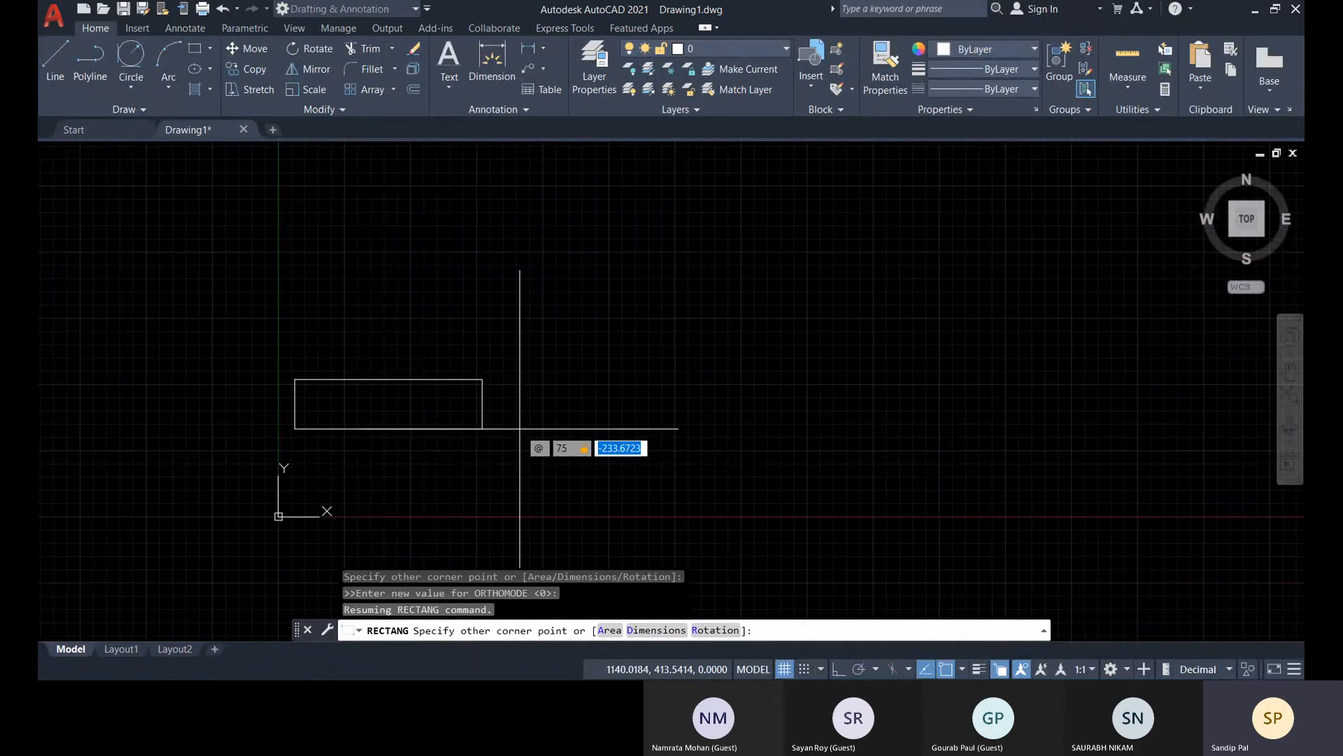
text(5)
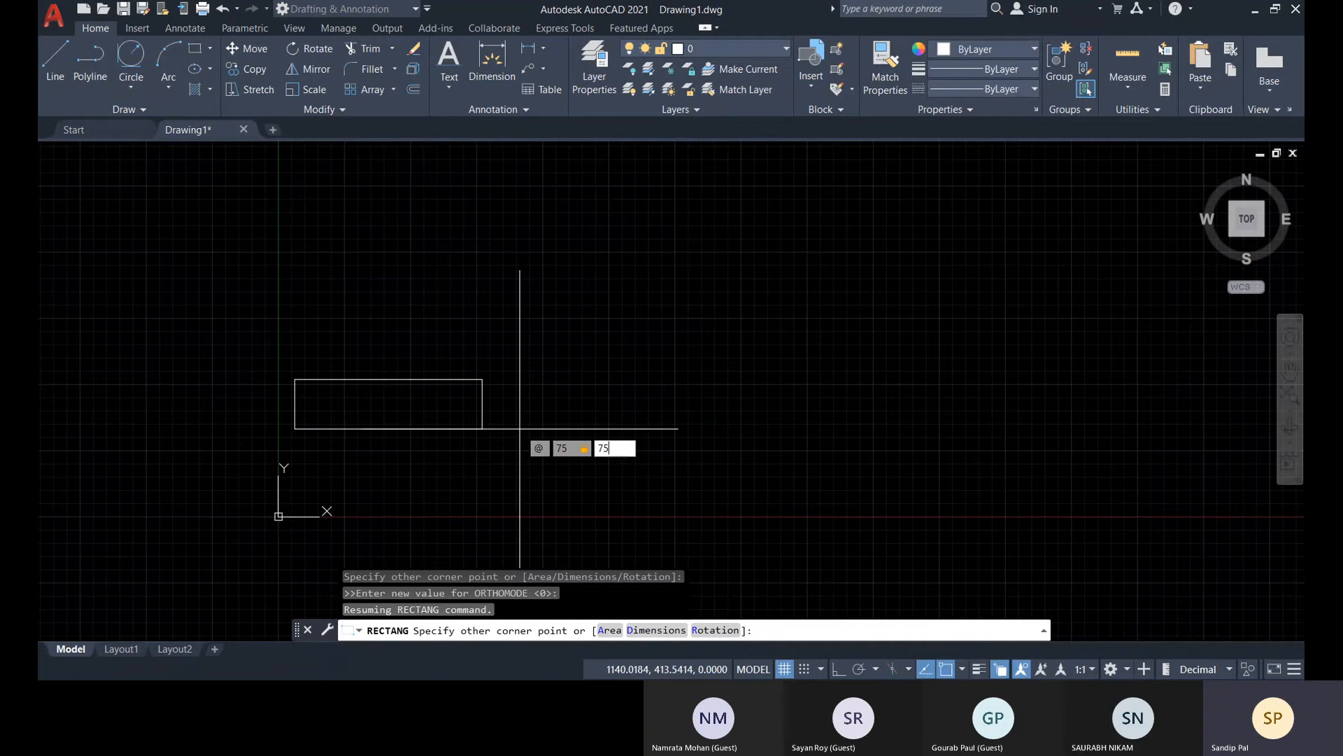
key(Tab)
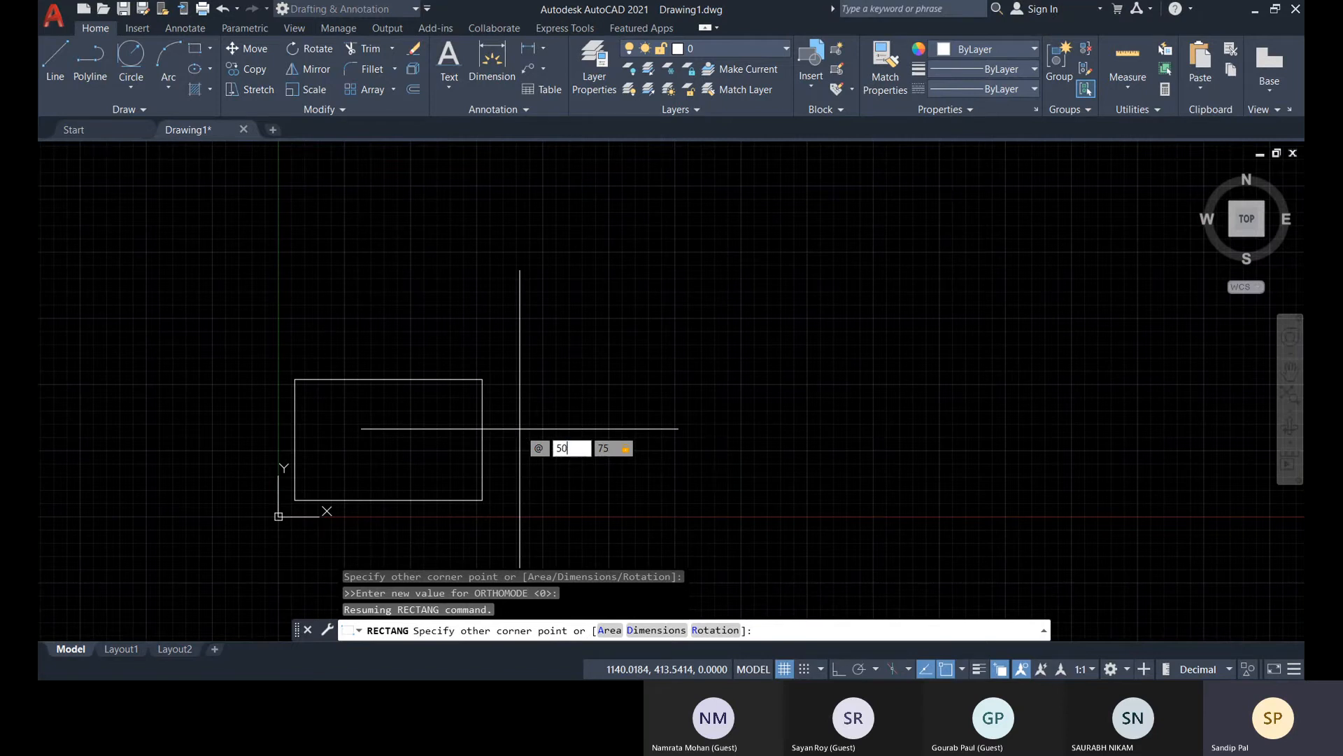
key(Tab)
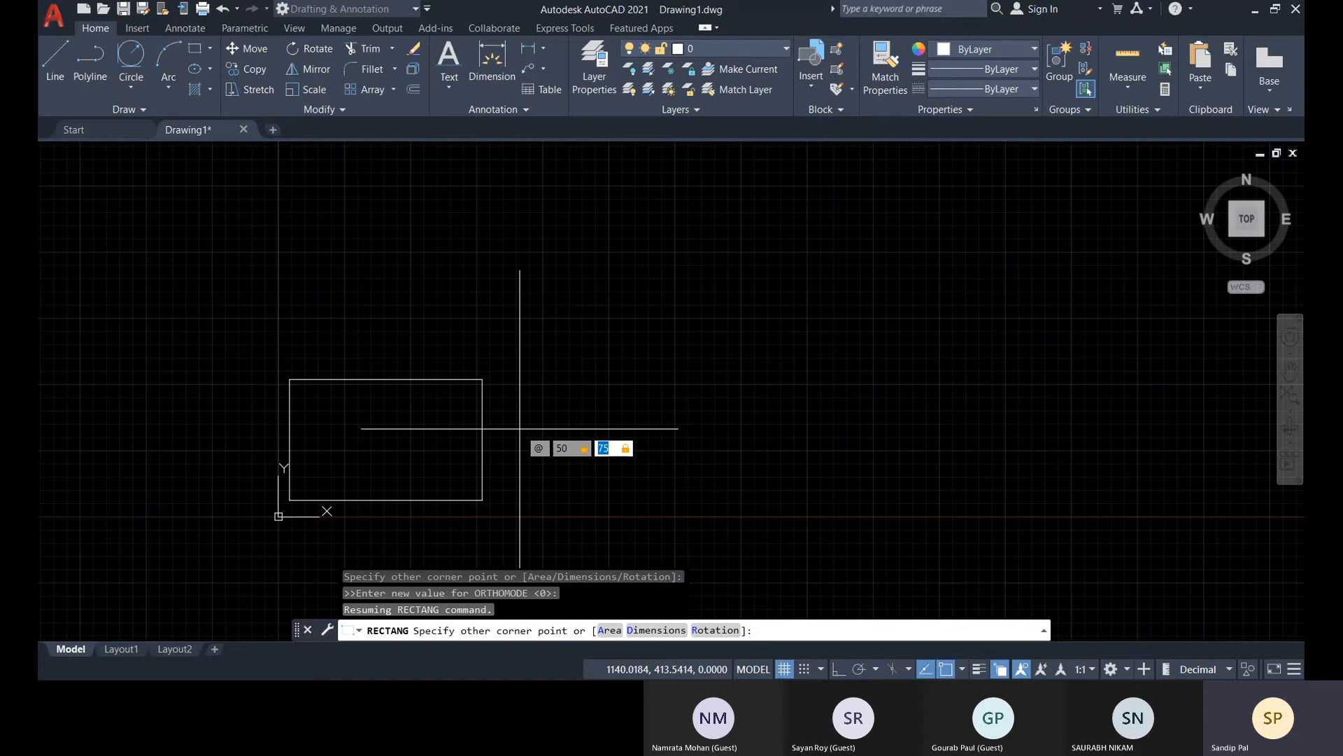
key(Return)
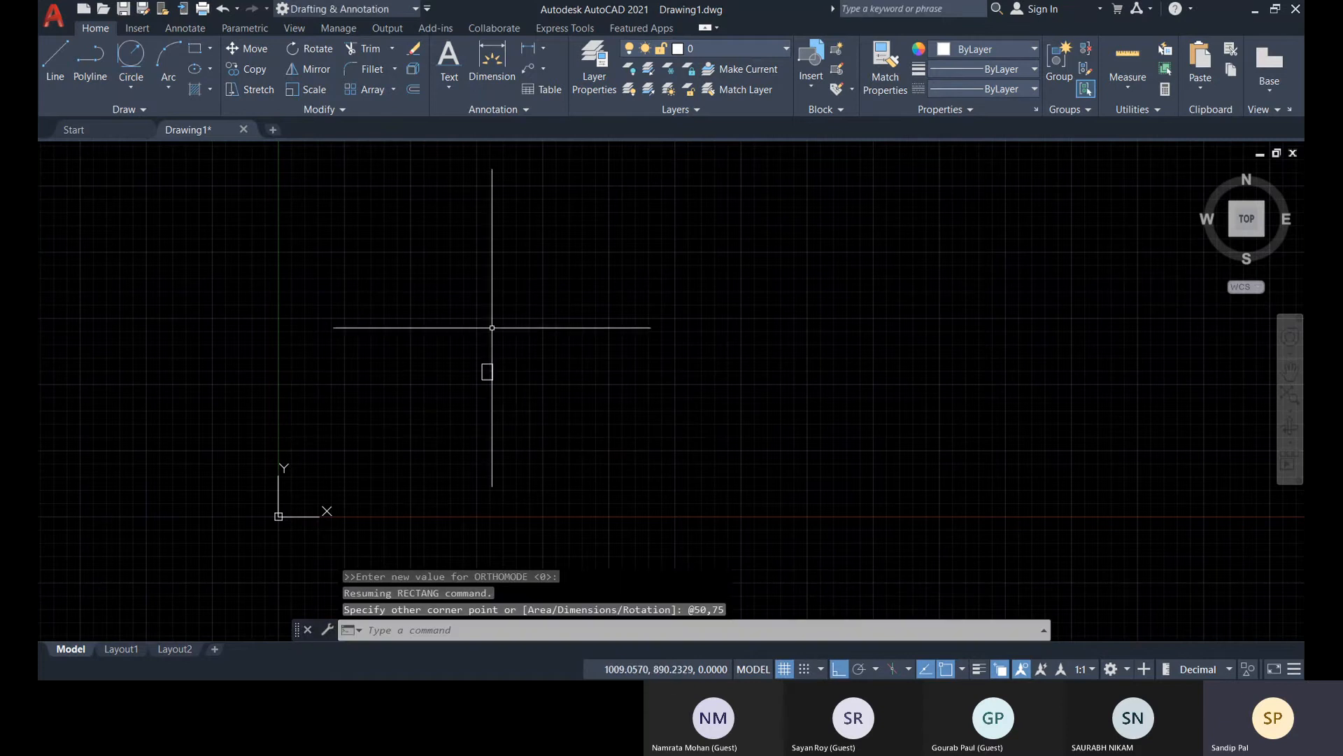
Copy the 50 by 75 rectangle 1250 units horizontally to the right, using its lower-right corner as the base point
scroll(499, 390, up, 5)
scroll(494, 378, up, 2)
middle_drag(491, 369, 342, 369)
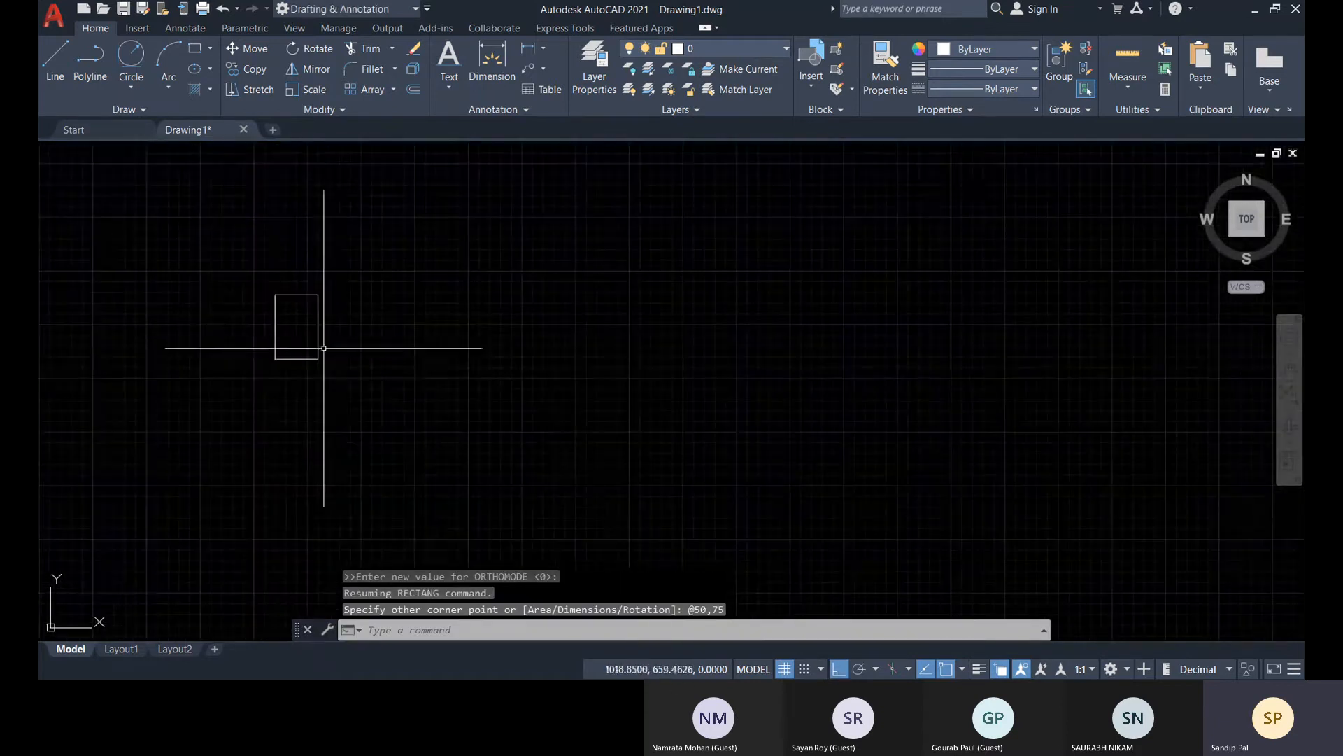
click(254, 70)
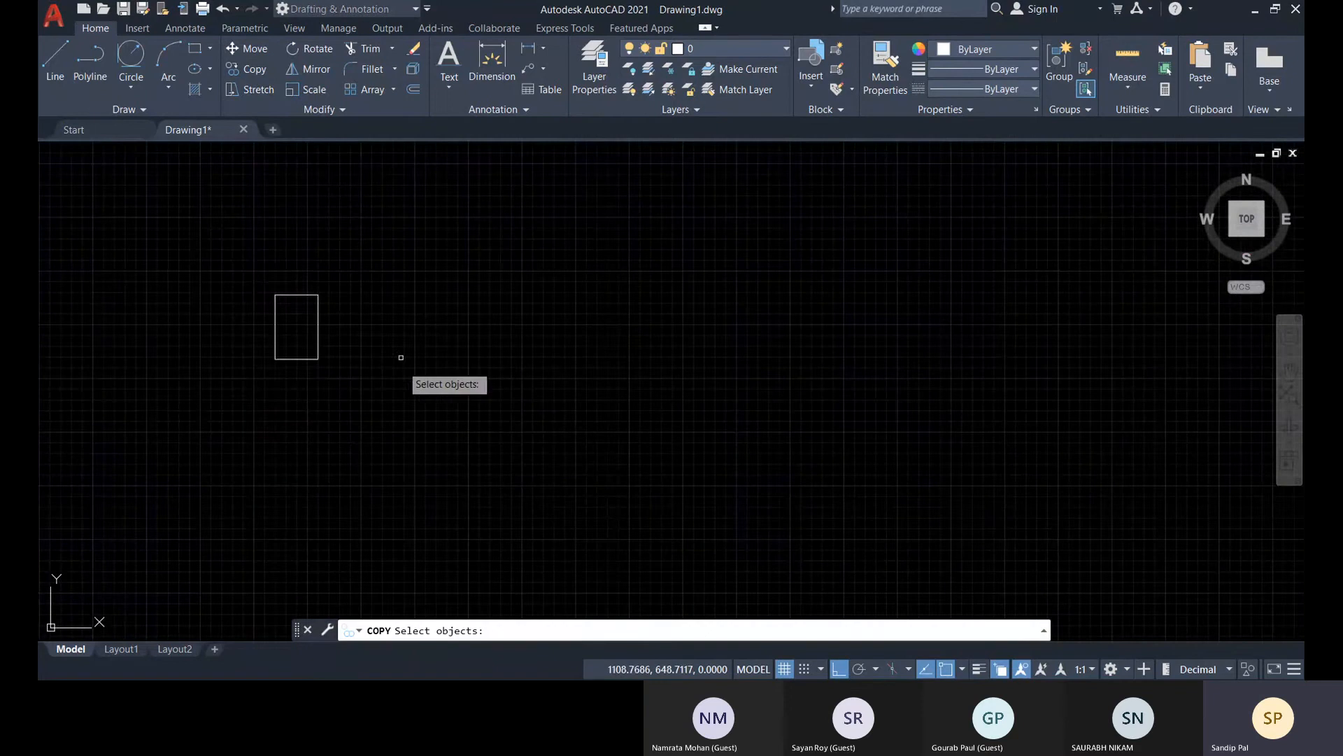
click(364, 360)
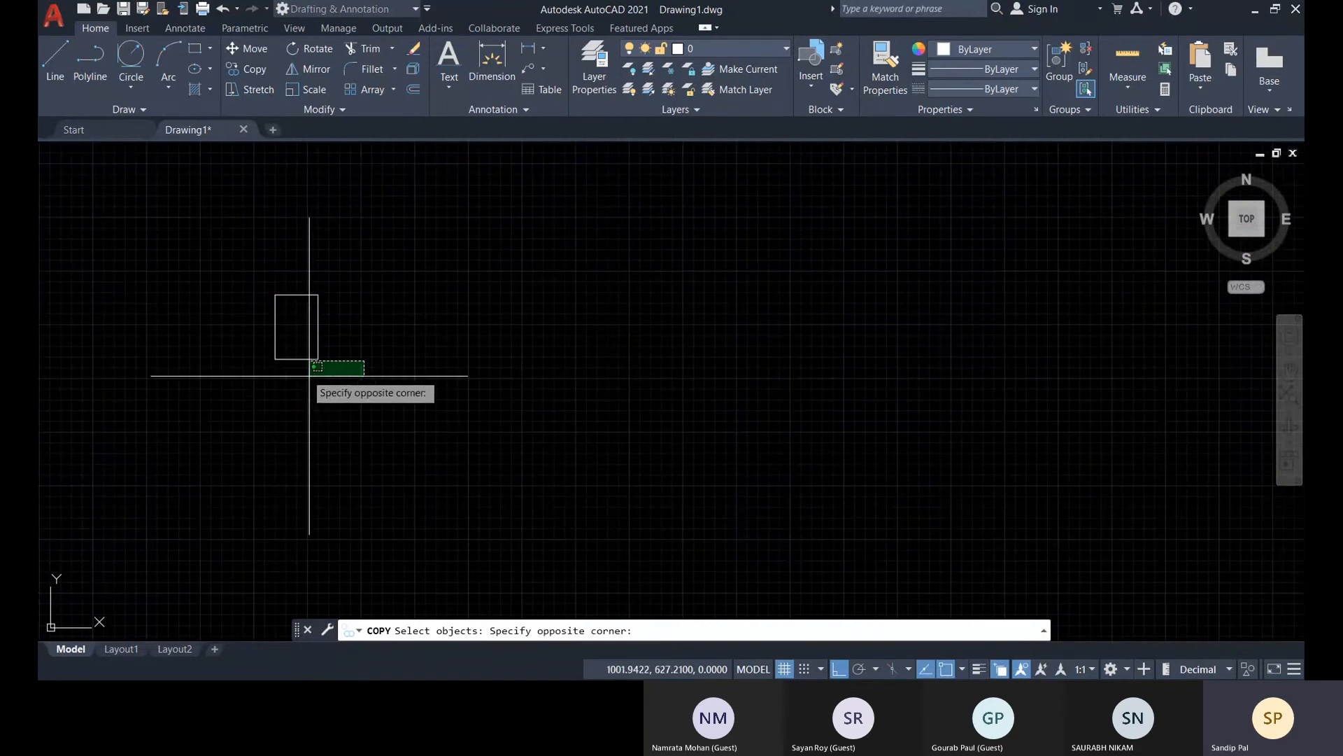
scroll(309, 384, up, 4)
middle_drag(357, 372, 392, 451)
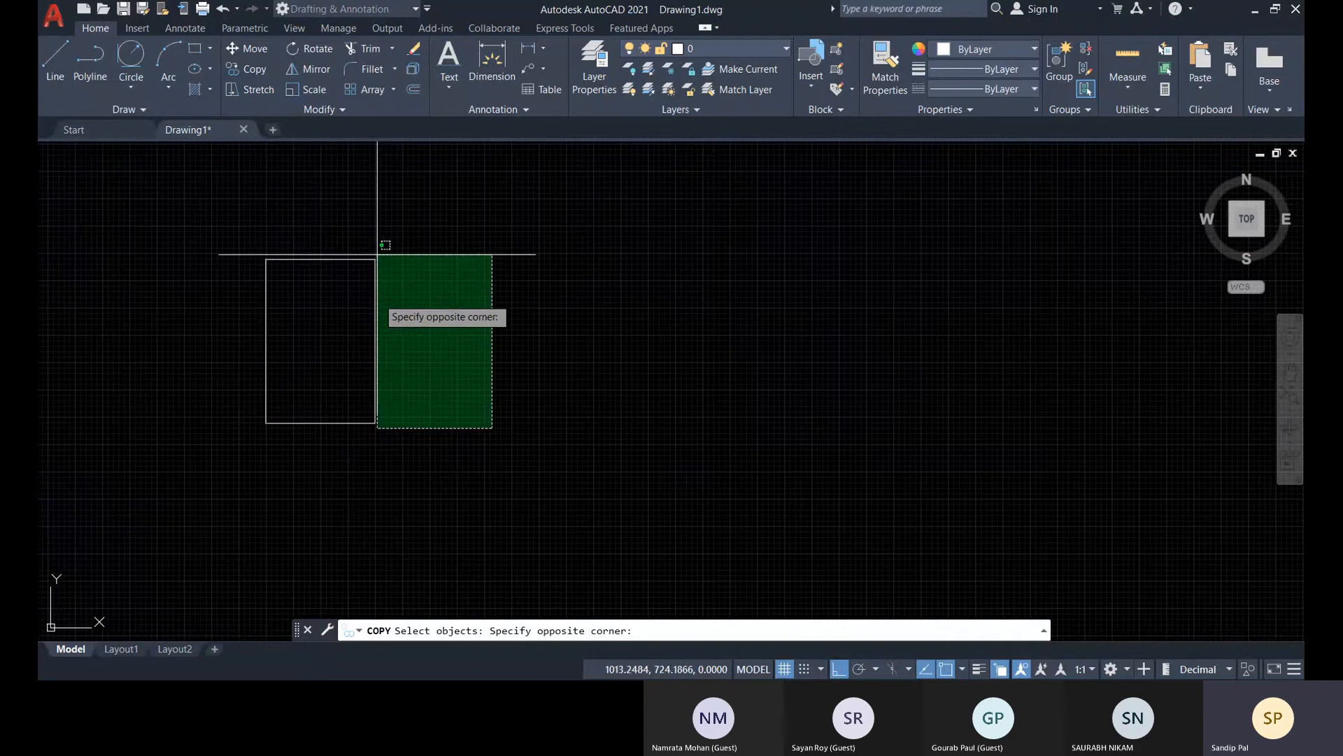
click(107, 300)
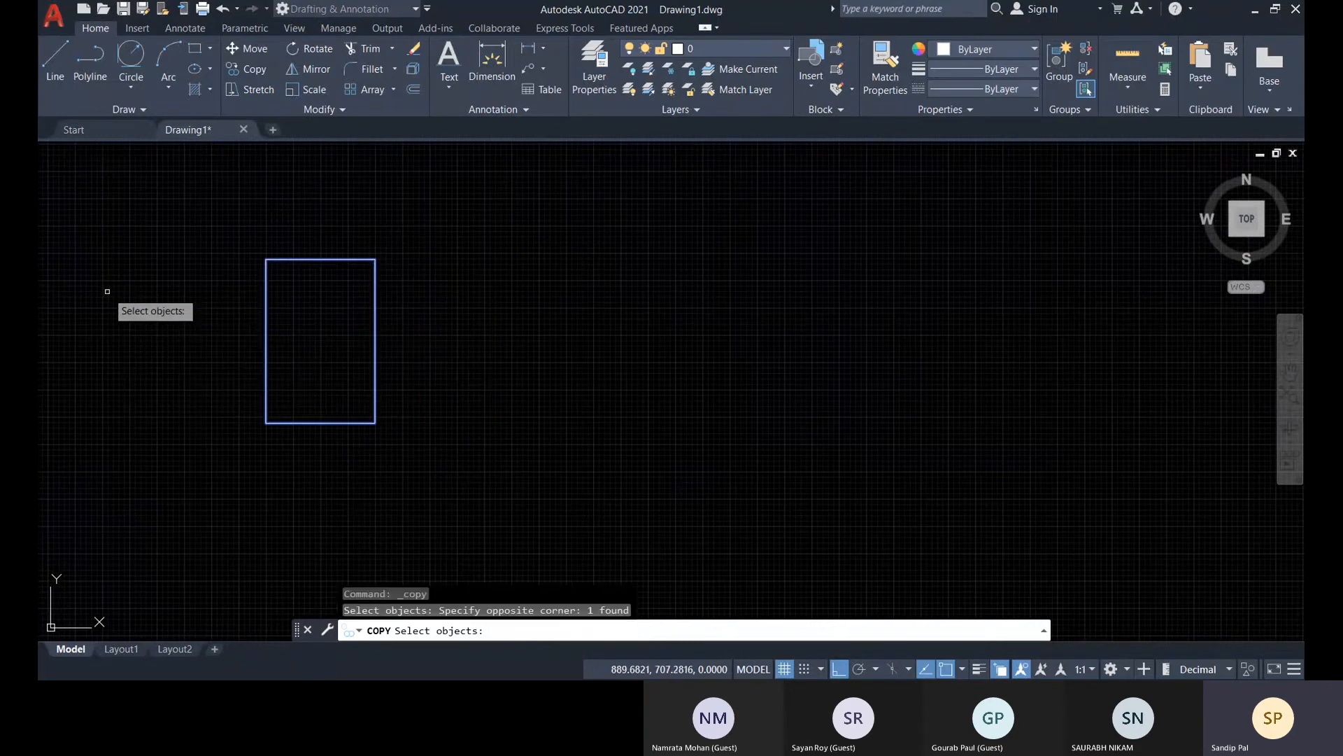
key(Return)
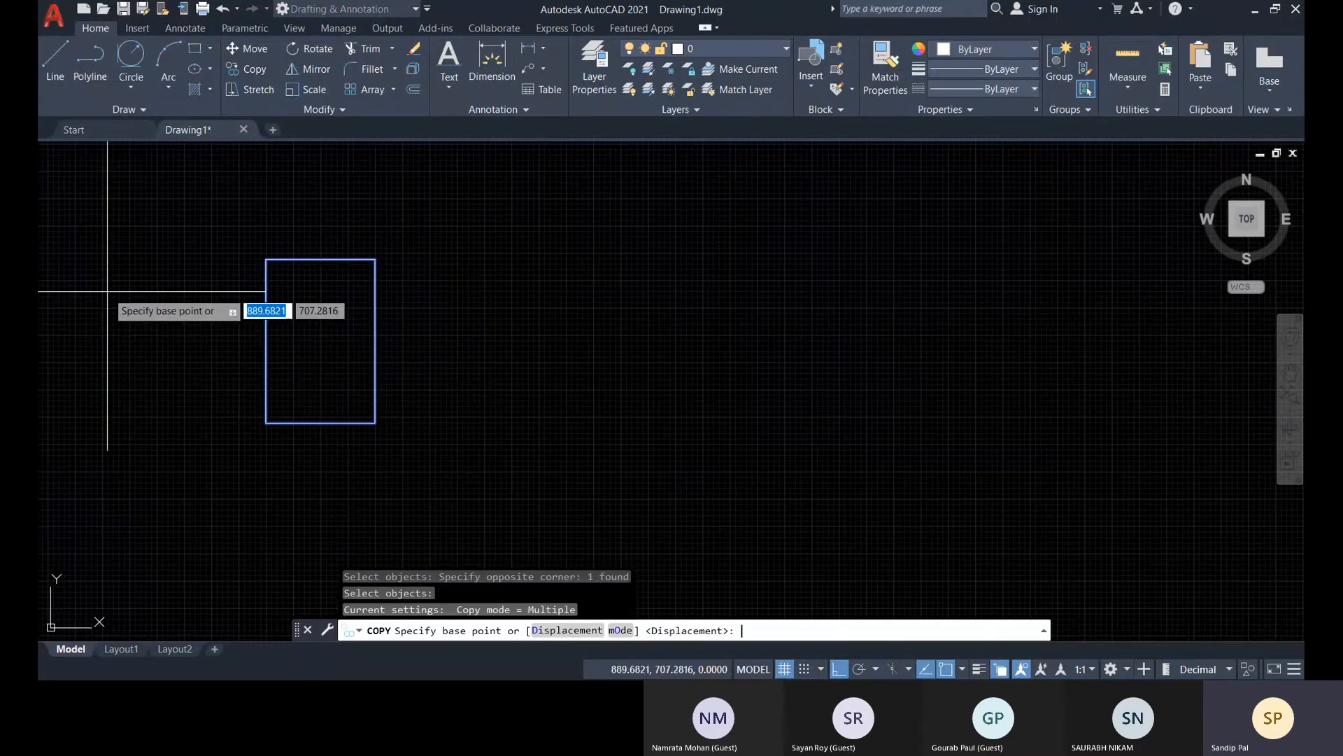
click(375, 422)
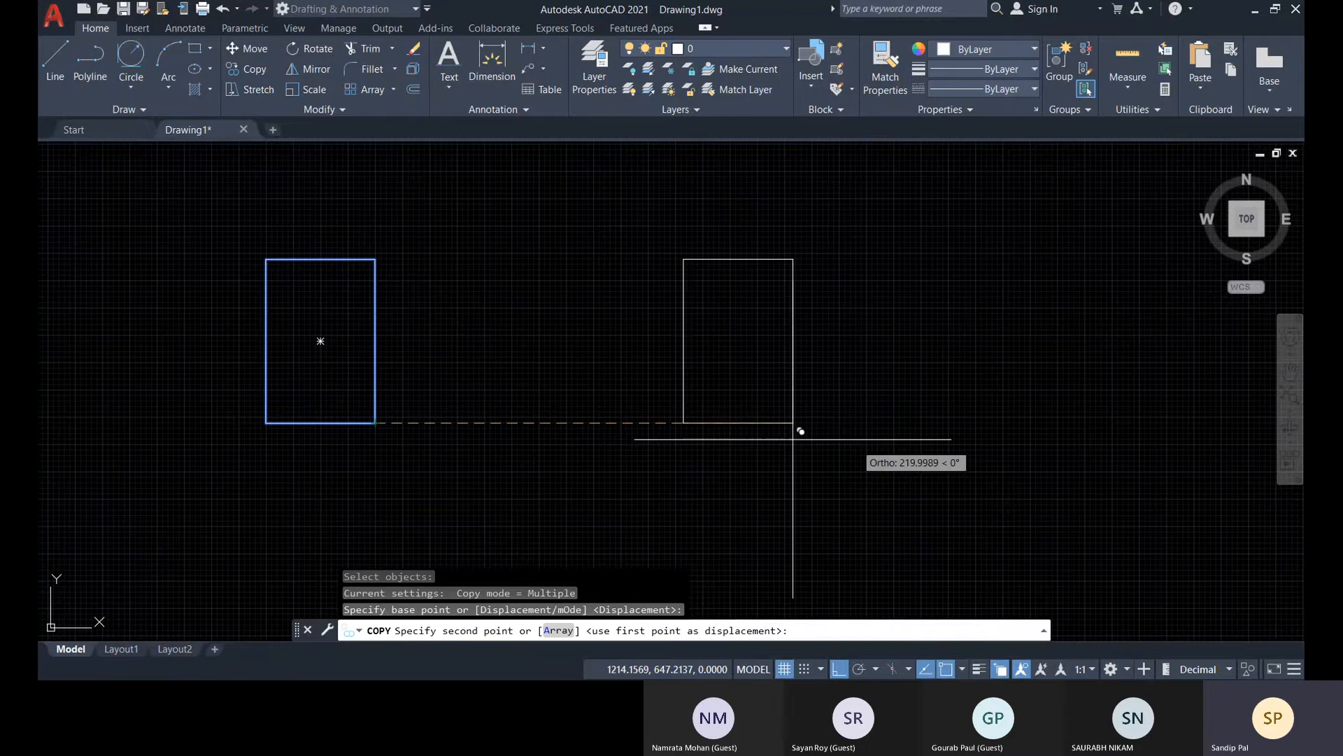
scroll(870, 435, up, 3)
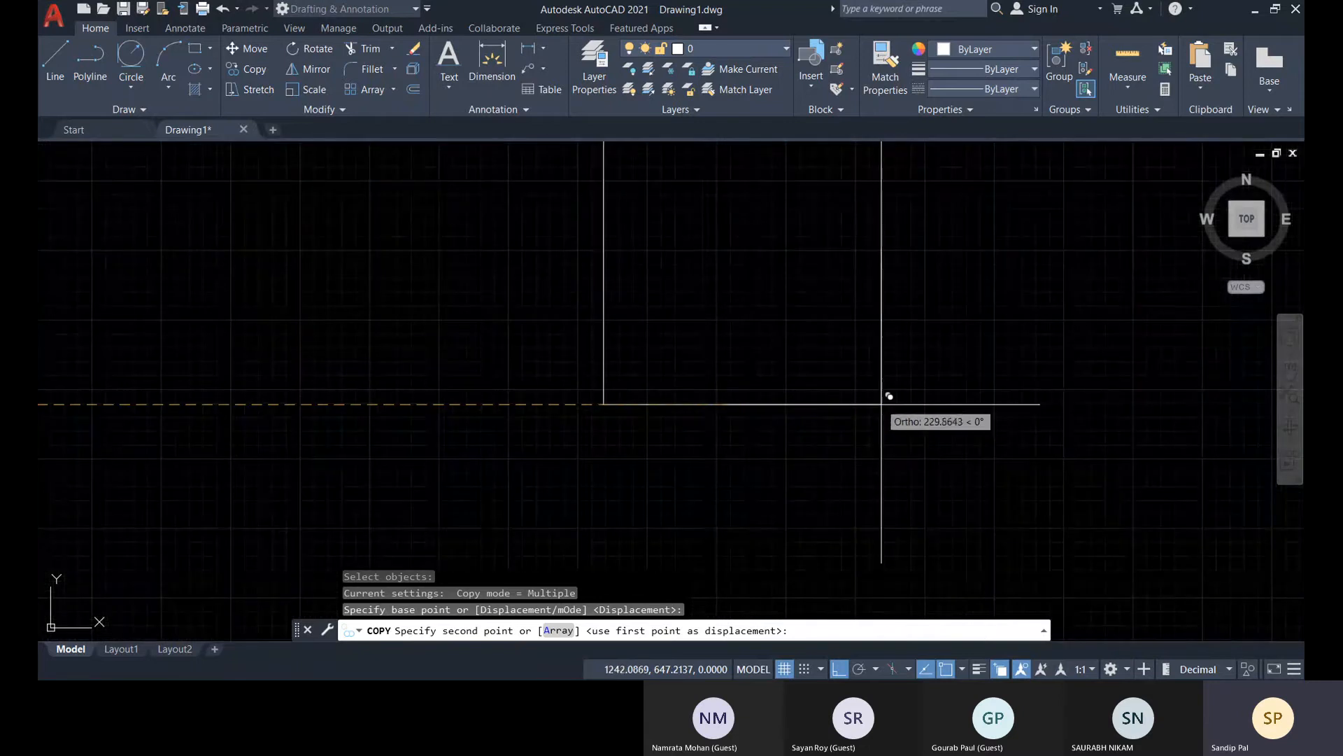
scroll(883, 395, down, 2)
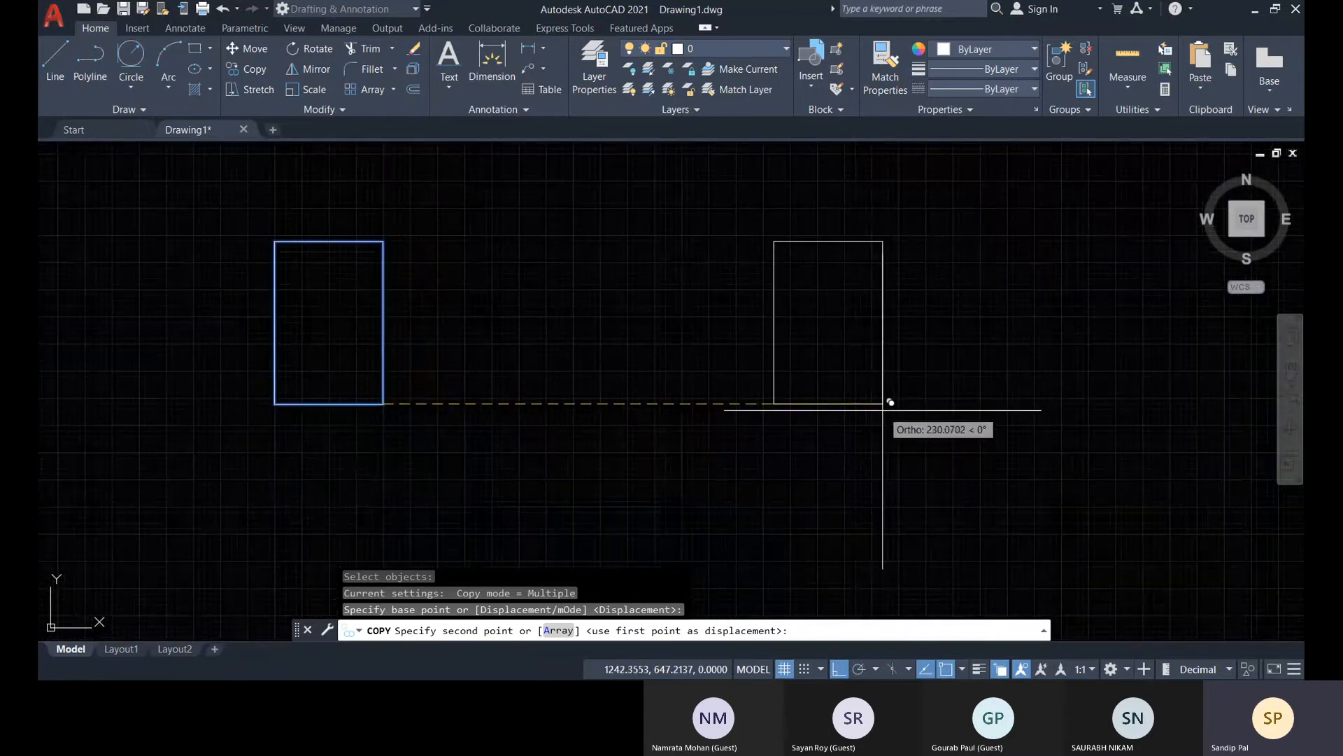
text(1250)
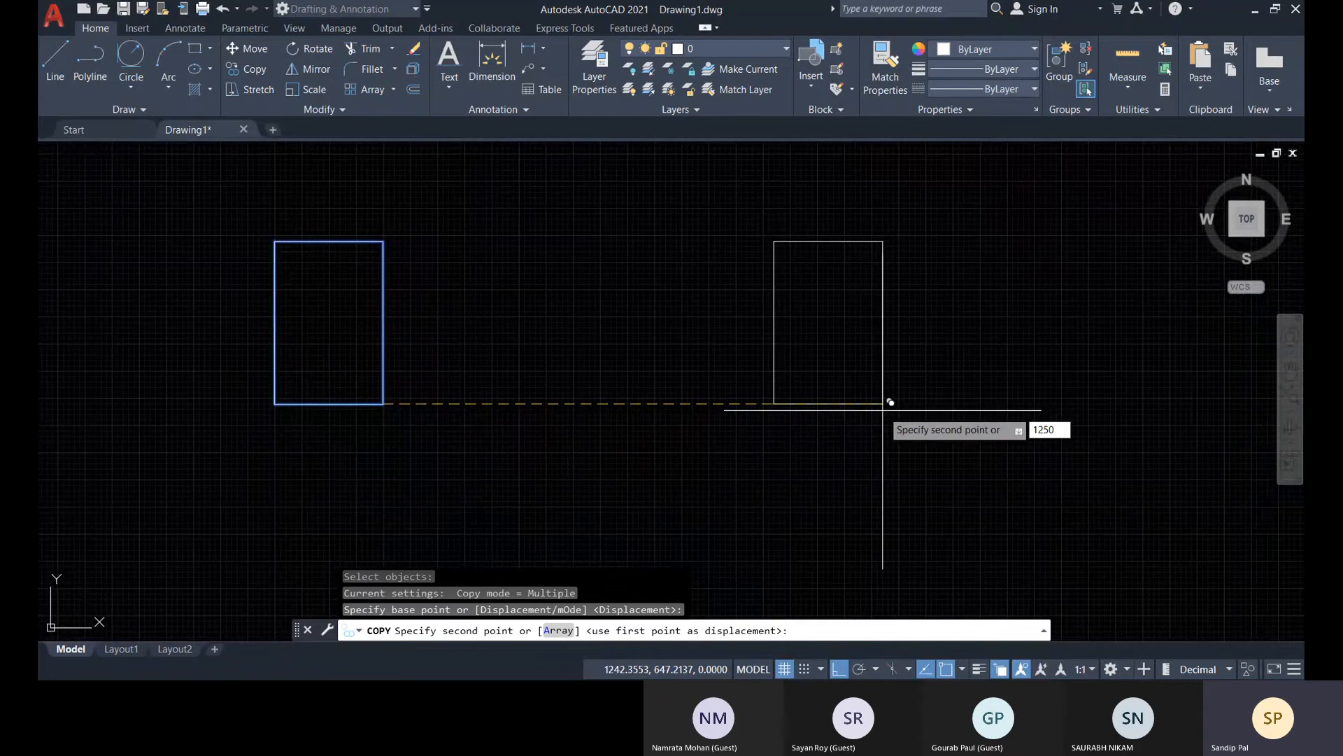
key(Return)
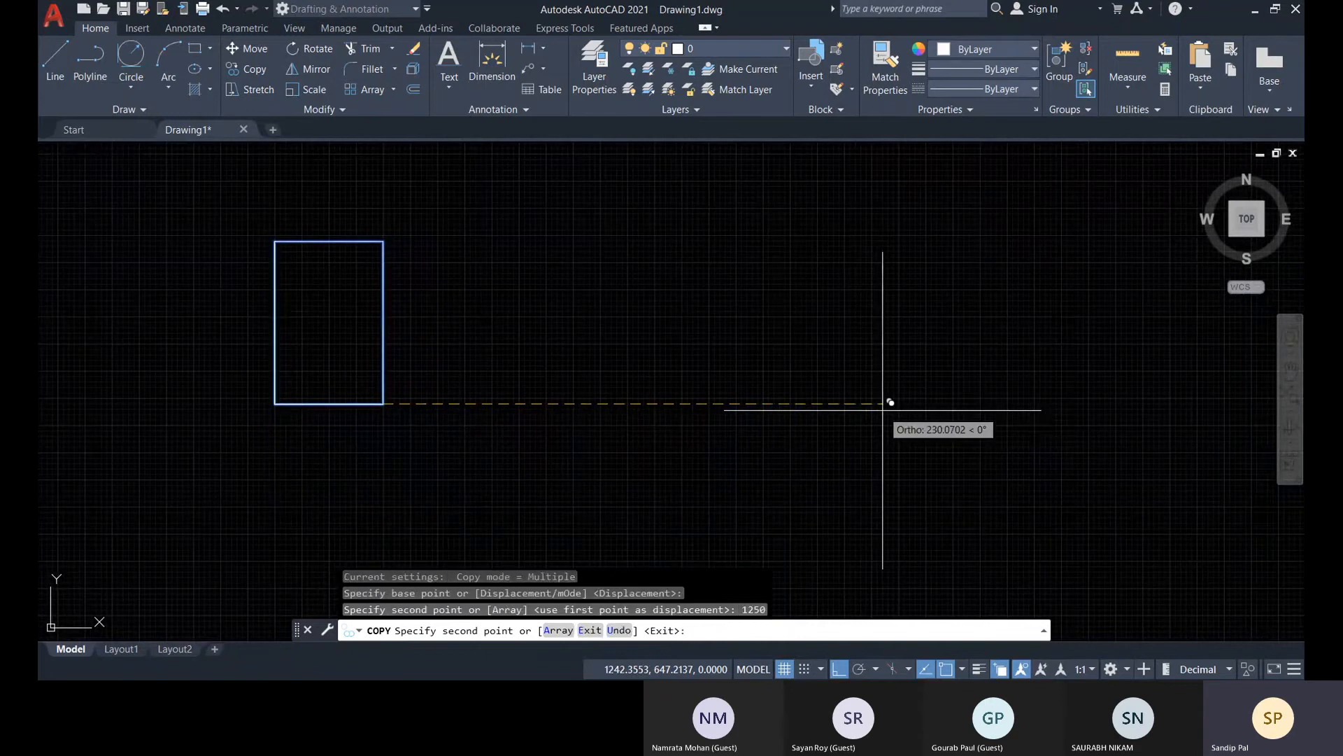
key(Escape)
scroll(863, 450, down, 5)
middle_drag(863, 450, 710, 443)
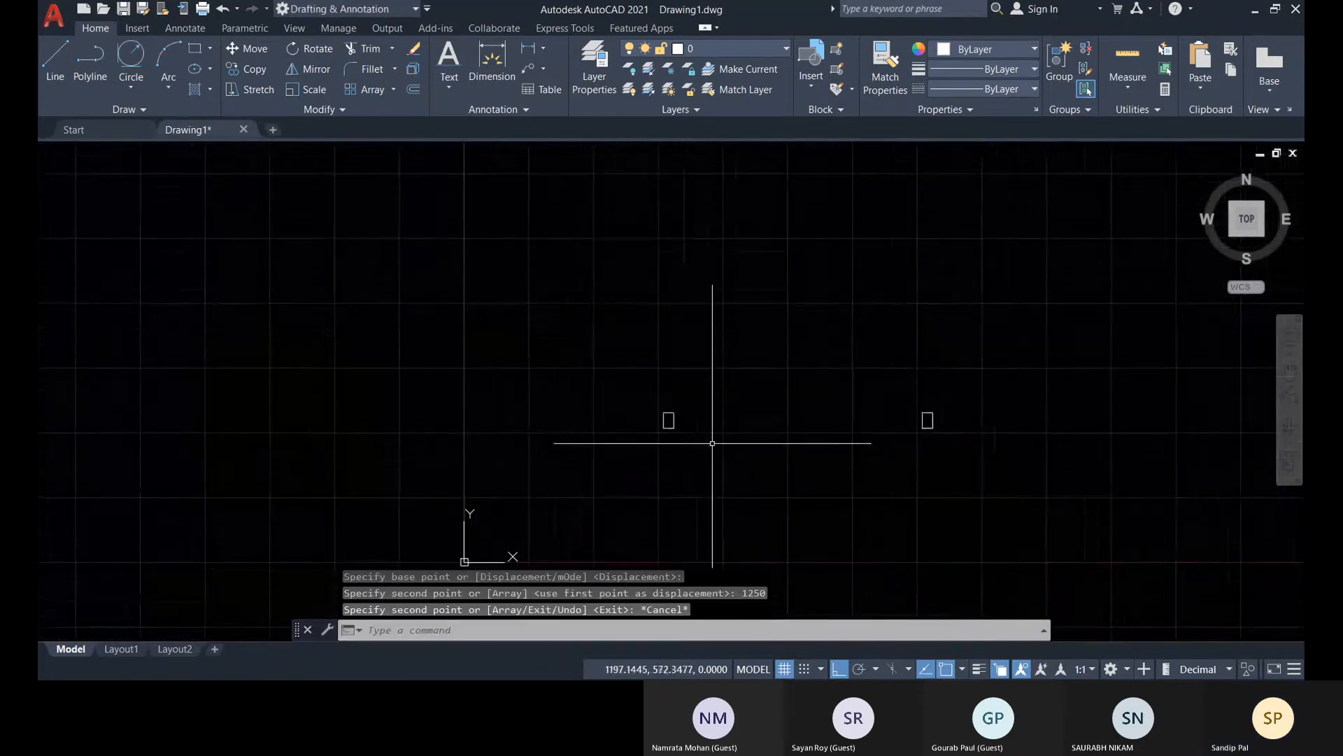
scroll(710, 444, up, 2)
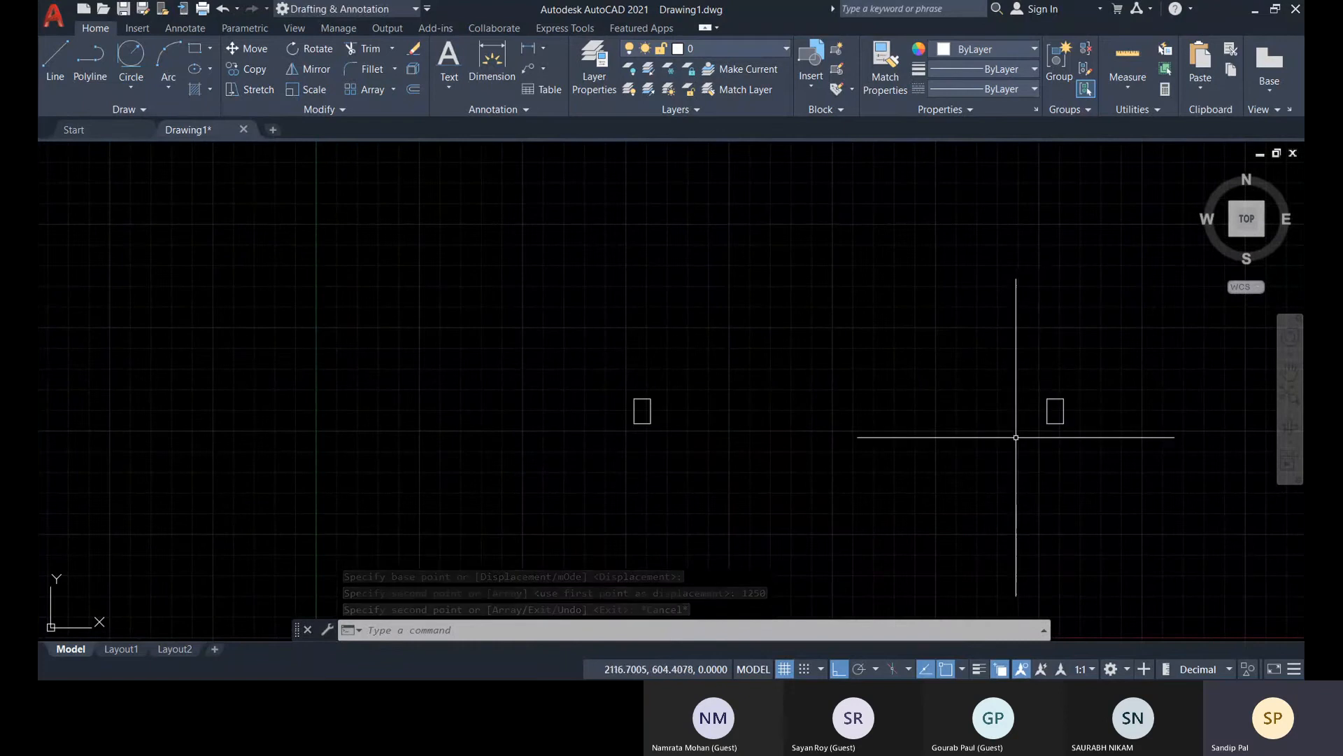
Draw a rectangle 50 wide and 1200 high upward from the midpoint of the first small rectangle's inner vertical edge
middle_drag(819, 451, 657, 444)
middle_drag(771, 446, 711, 441)
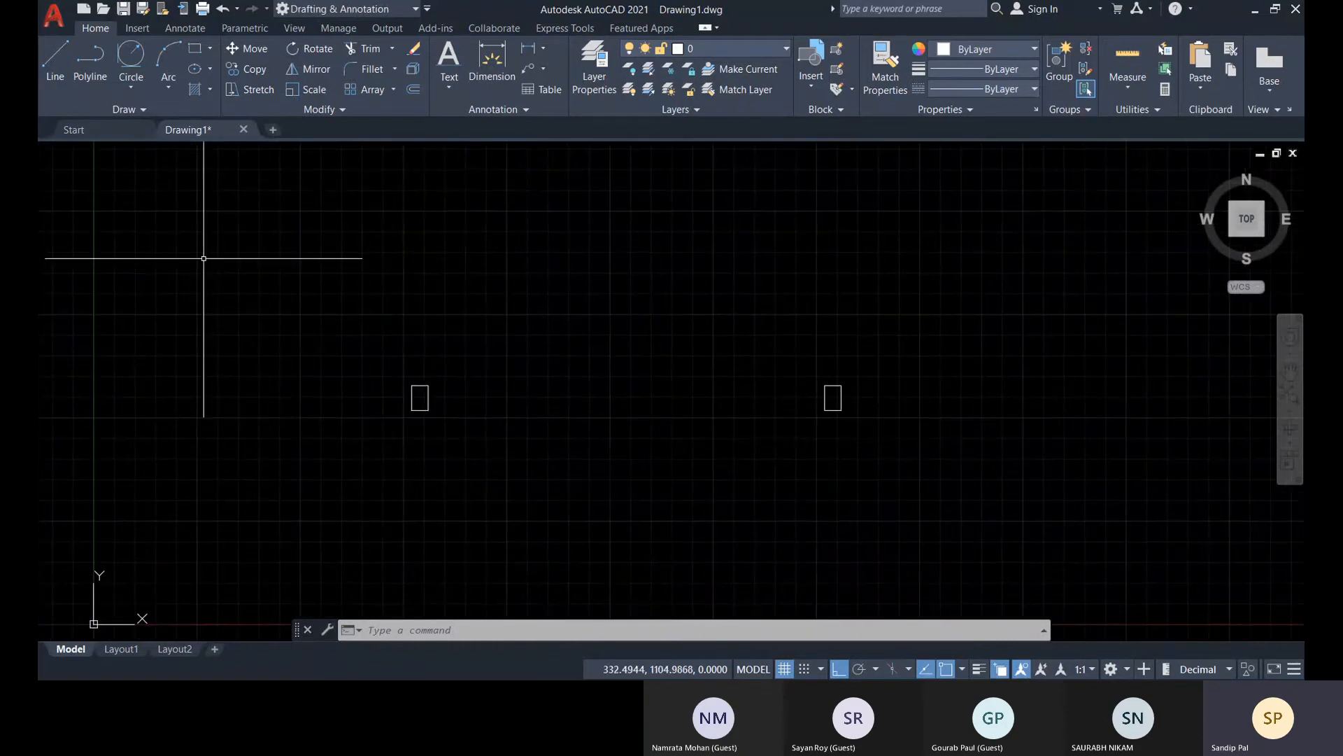
click(195, 48)
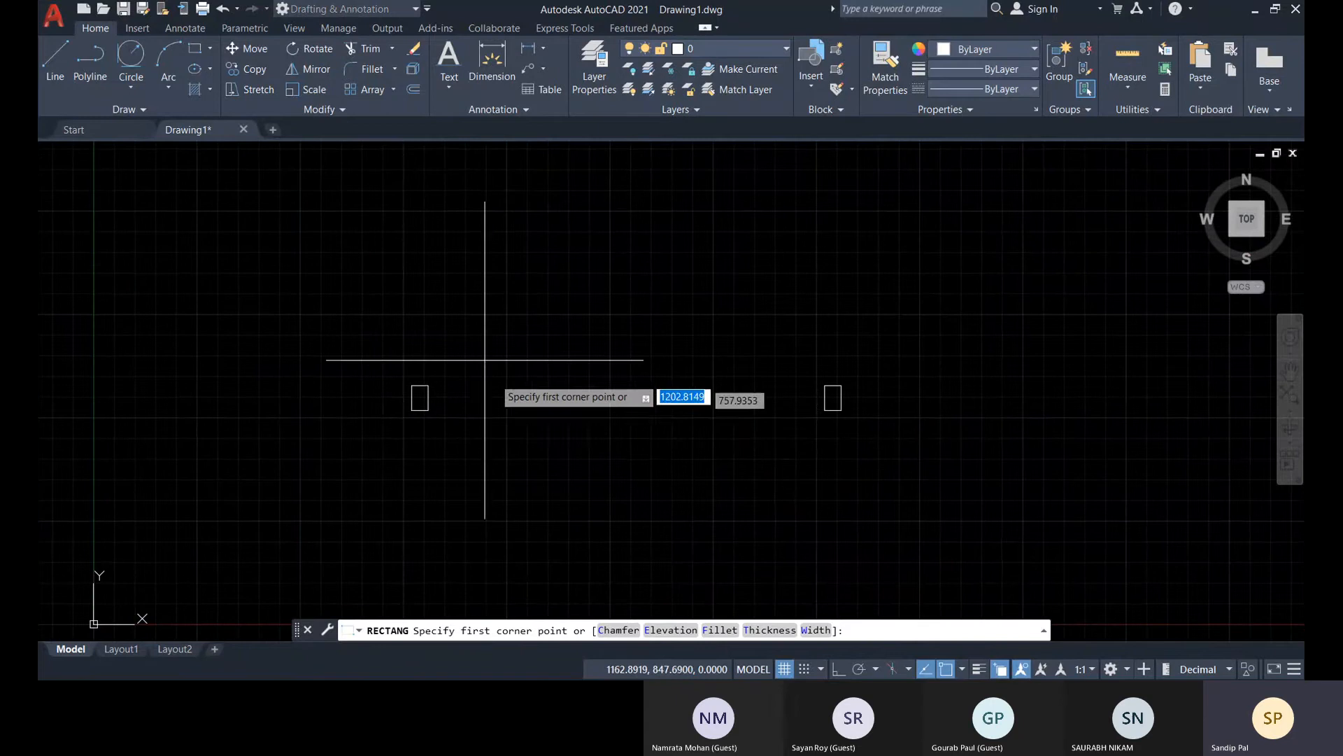
click(420, 397)
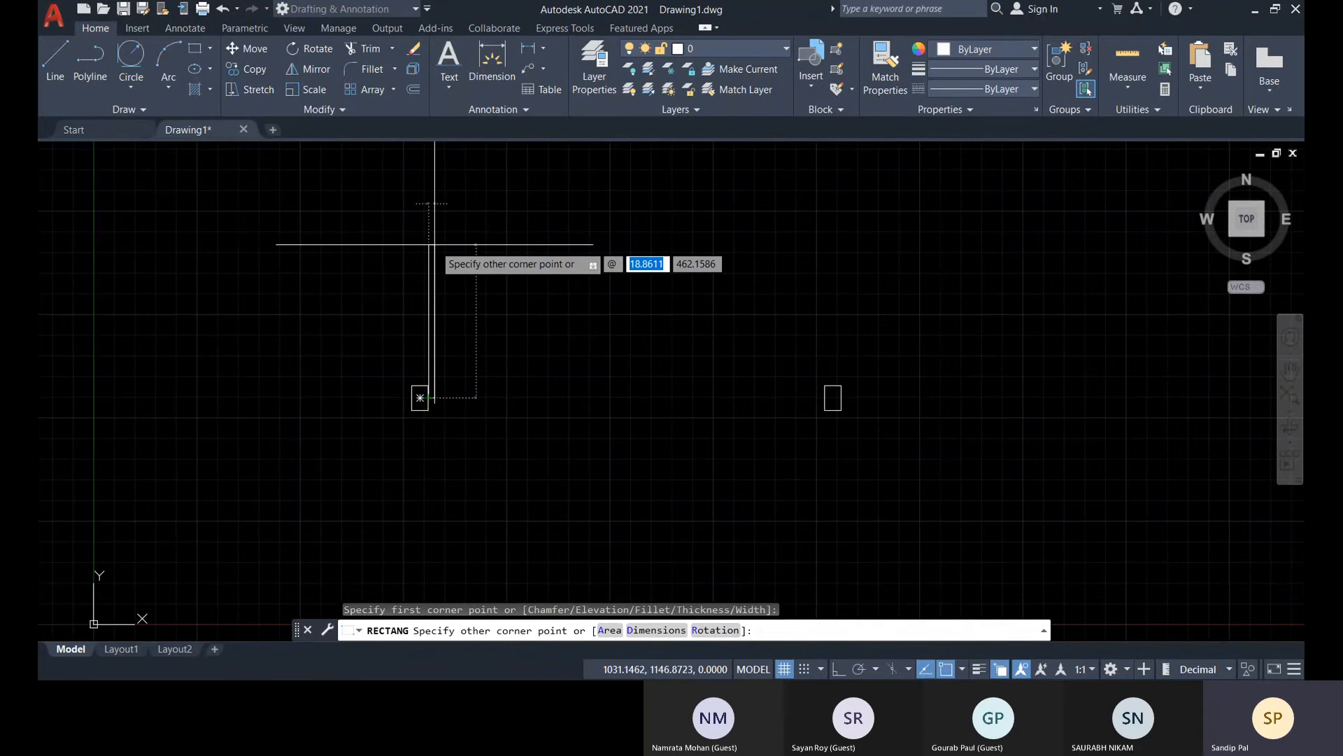
text(50)
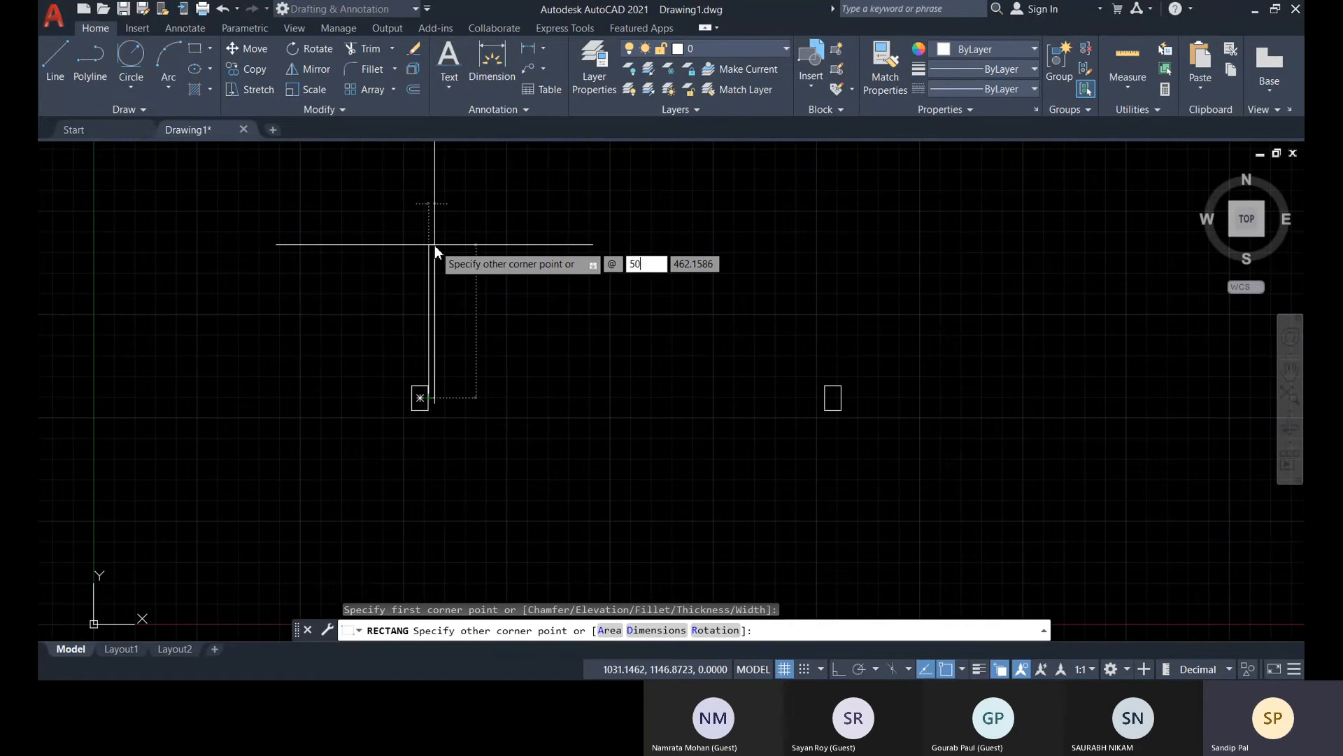
key(Tab)
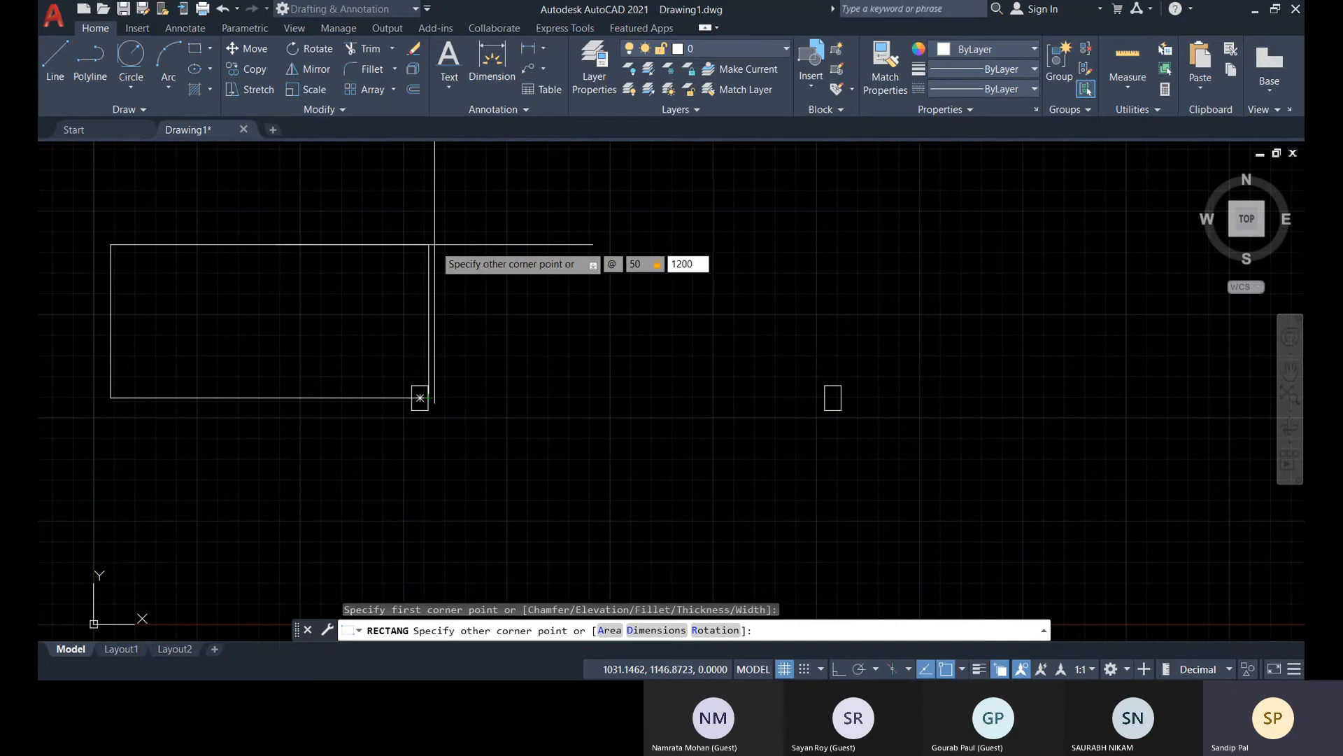
text(1200)
key(Return)
scroll(515, 324, down, 4)
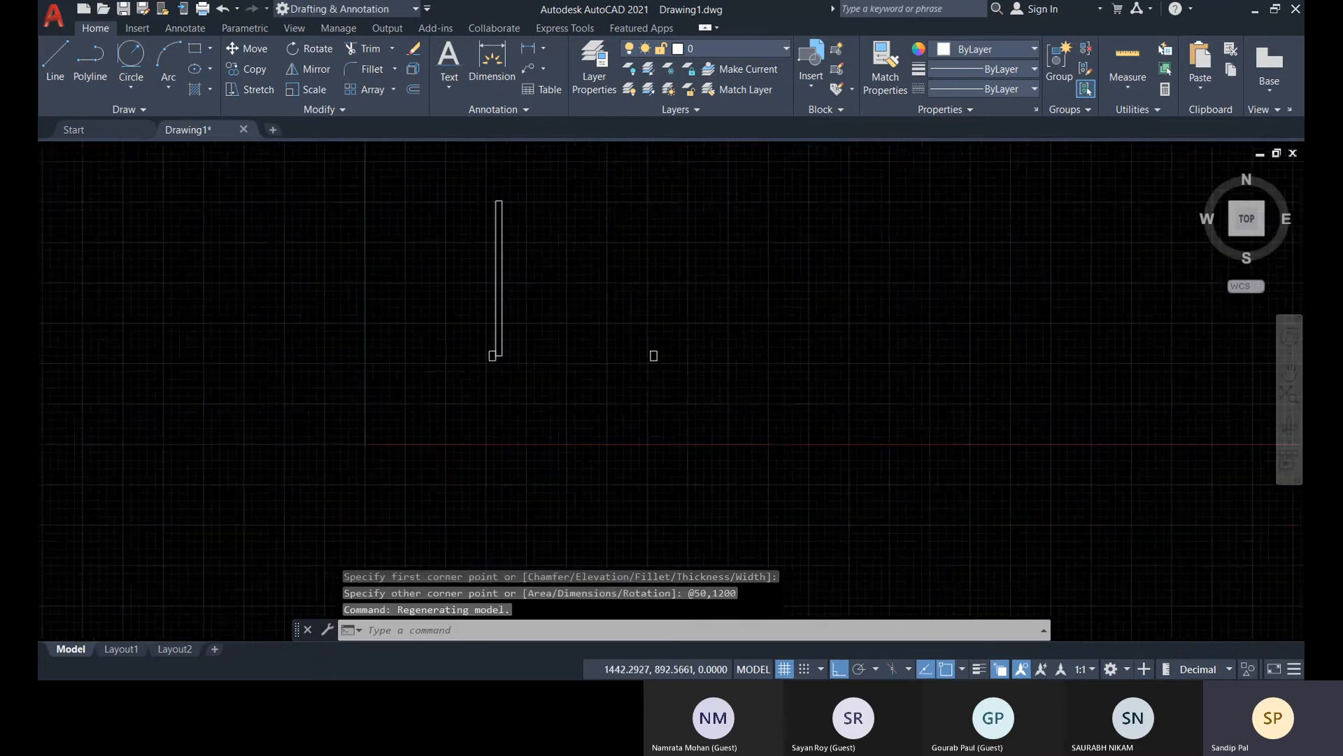
scroll(431, 451, down, 2)
scroll(492, 396, up, 4)
middle_drag(491, 396, 456, 420)
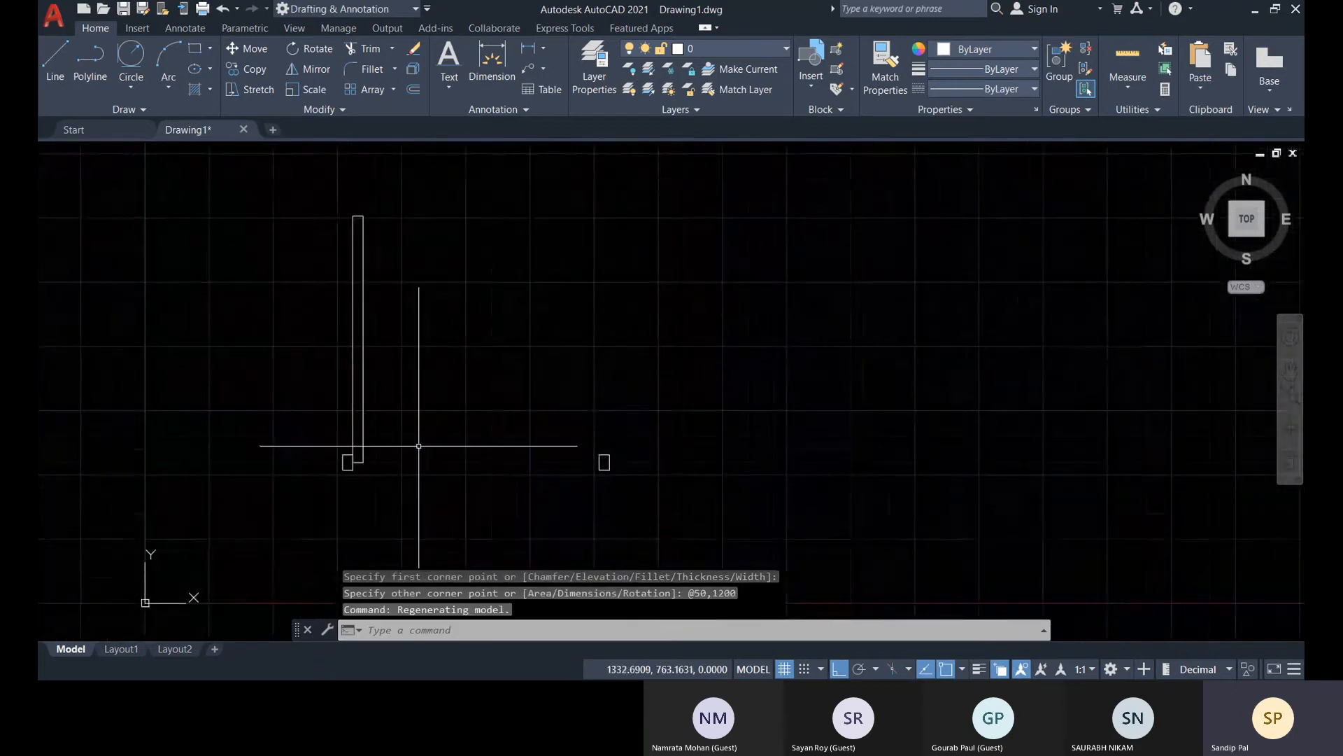
scroll(419, 446, up, 2)
middle_drag(409, 461, 366, 549)
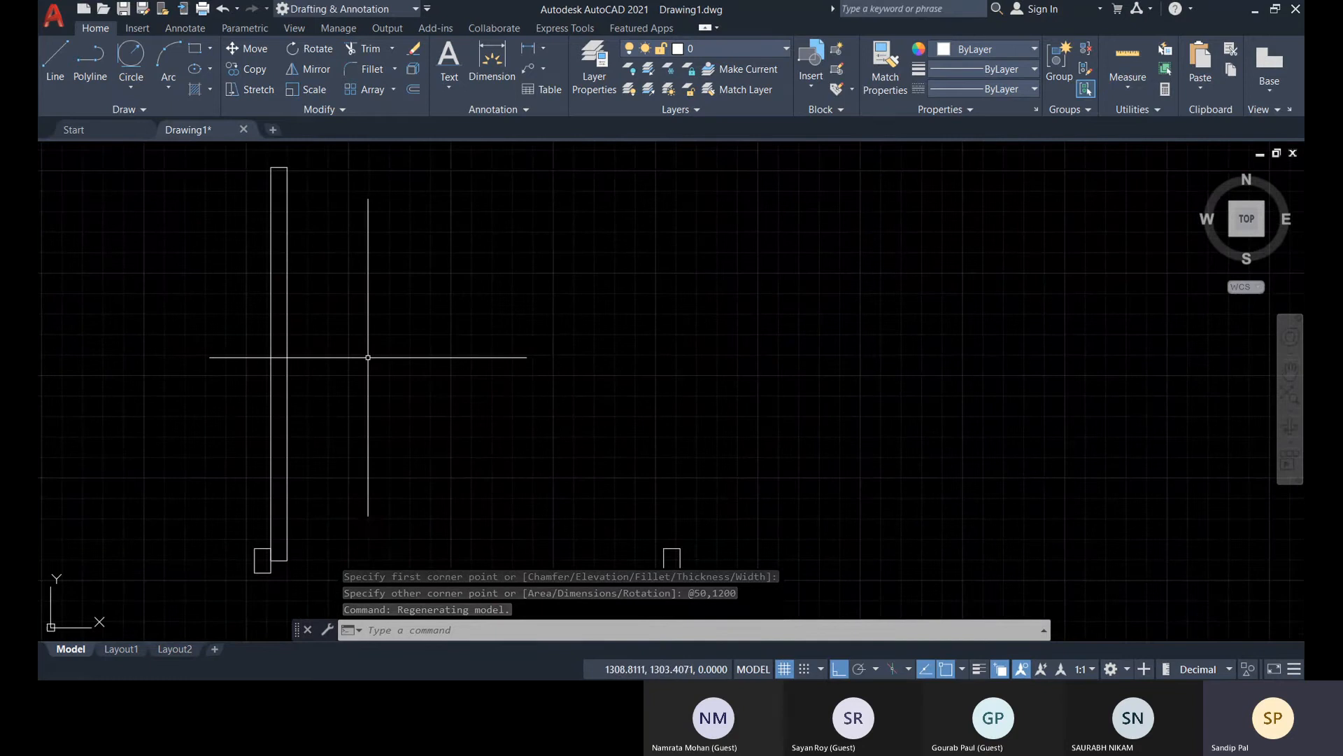
click(310, 49)
click(351, 278)
click(236, 219)
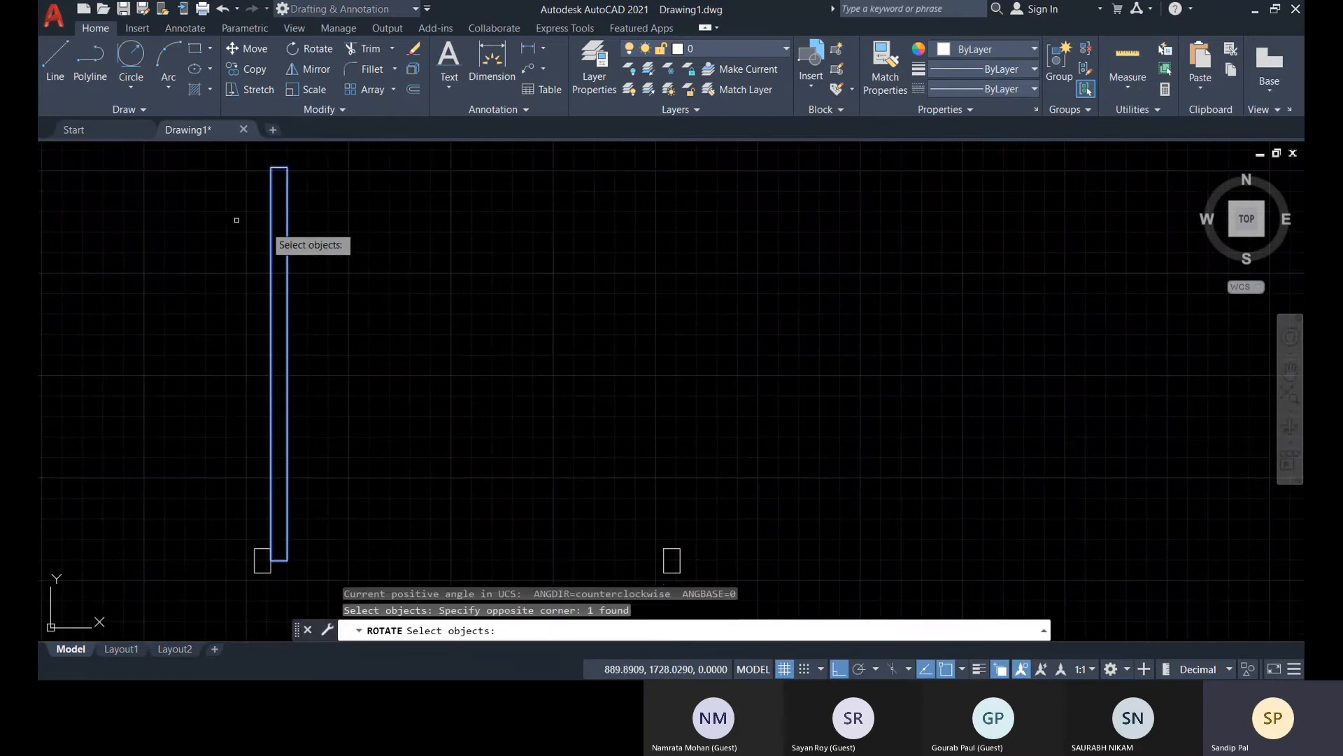
key(Return)
click(271, 559)
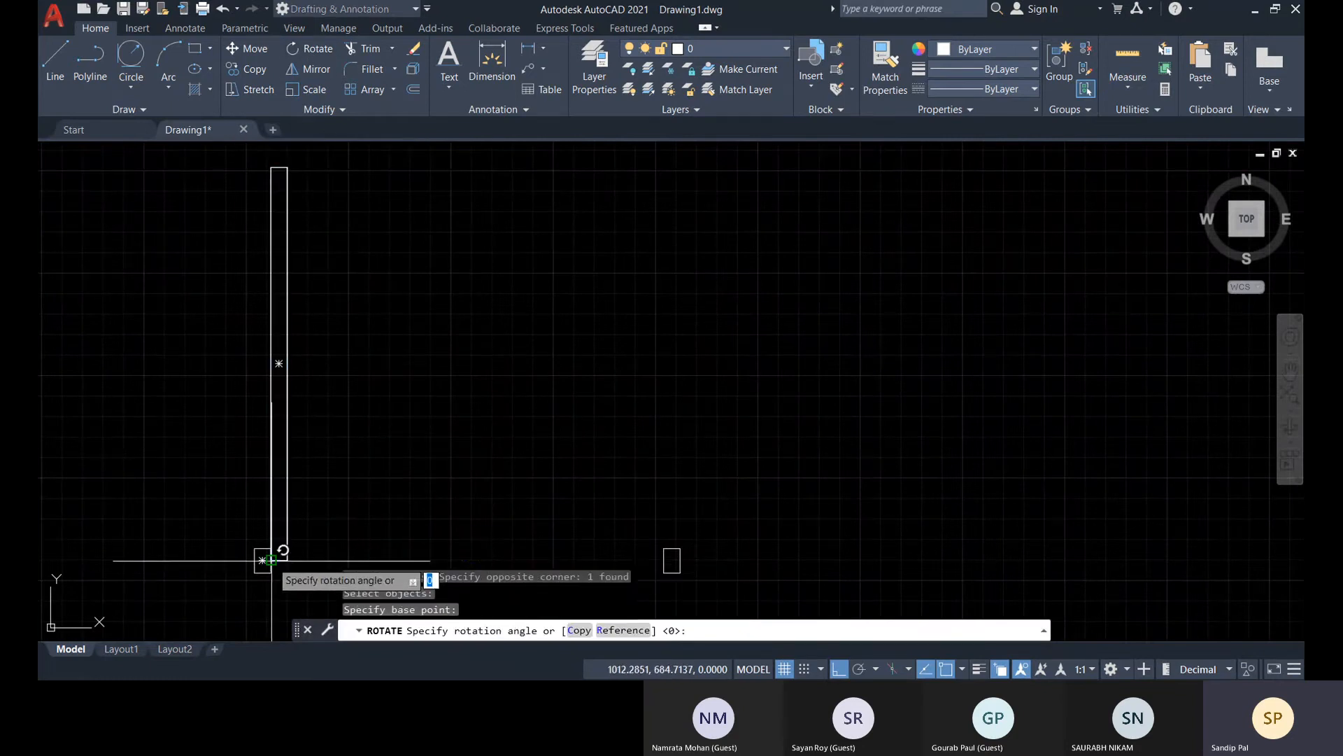
middle_drag(493, 555, 517, 472)
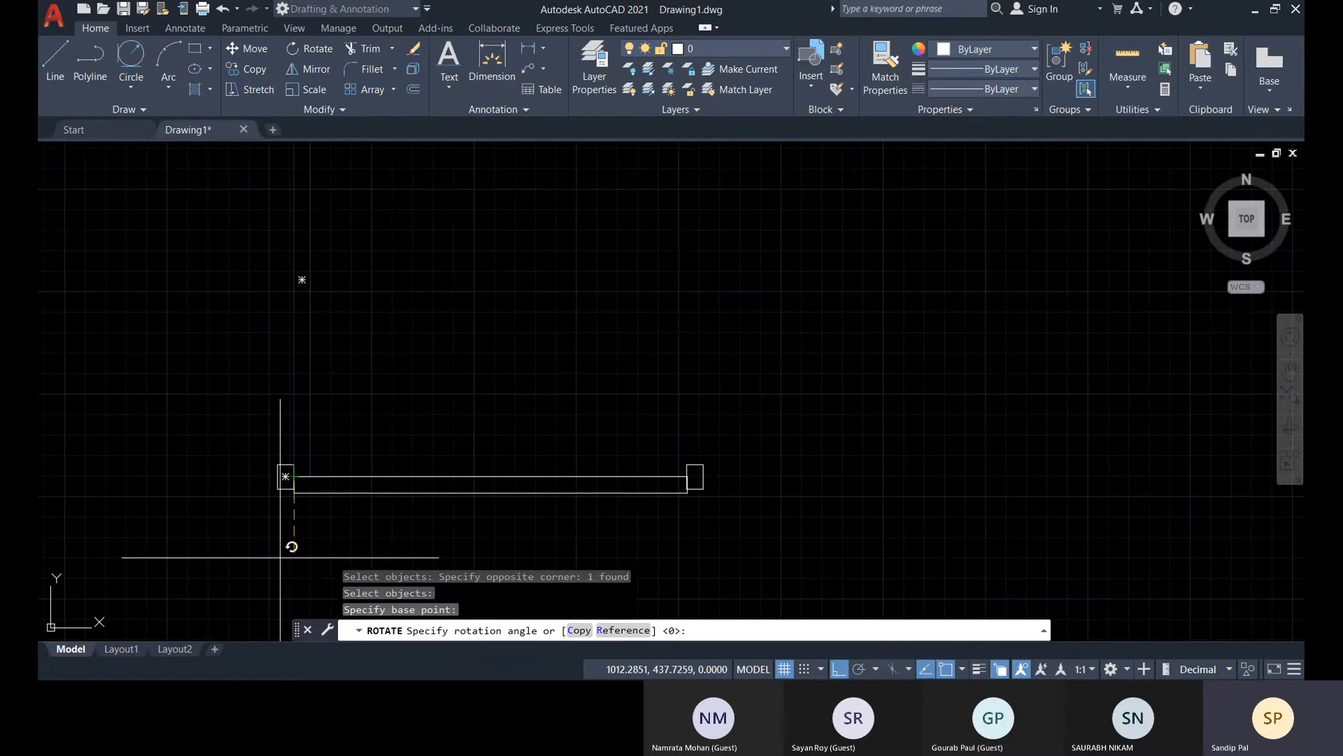
scroll(334, 490, up, 4)
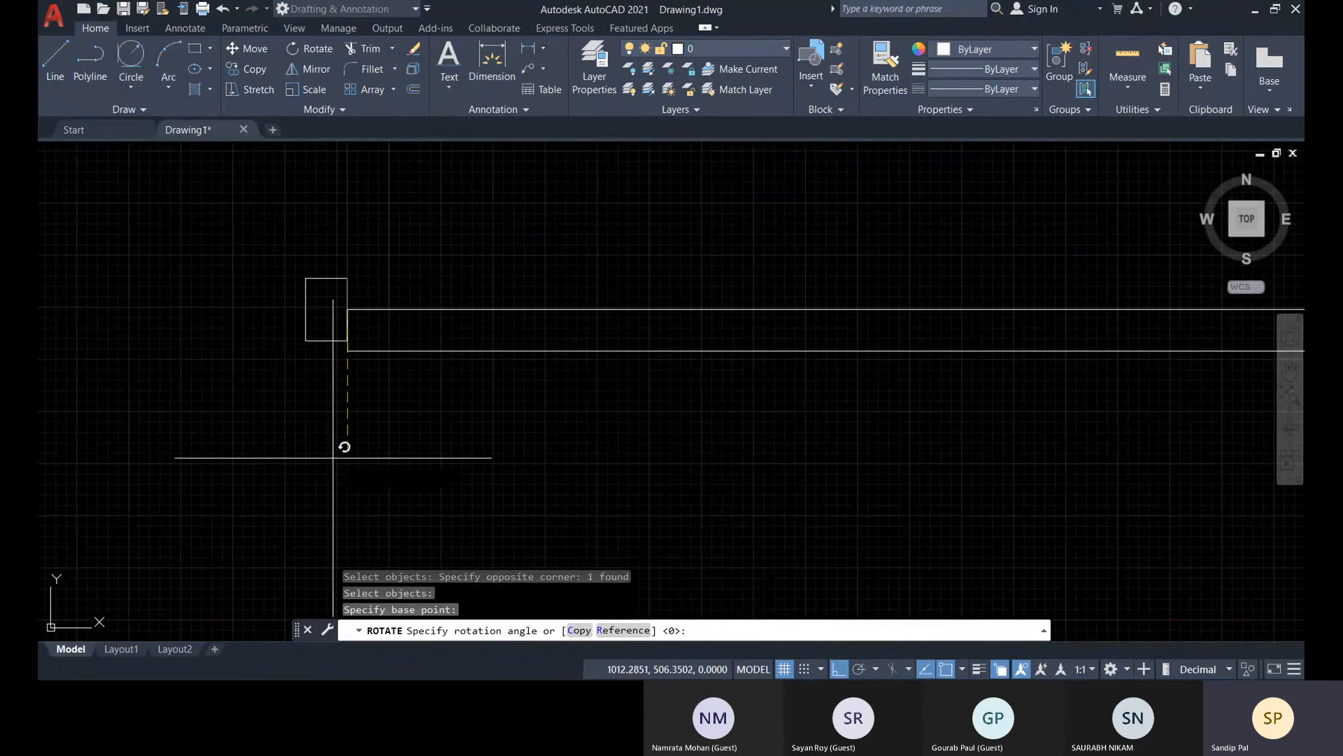
key(Escape)
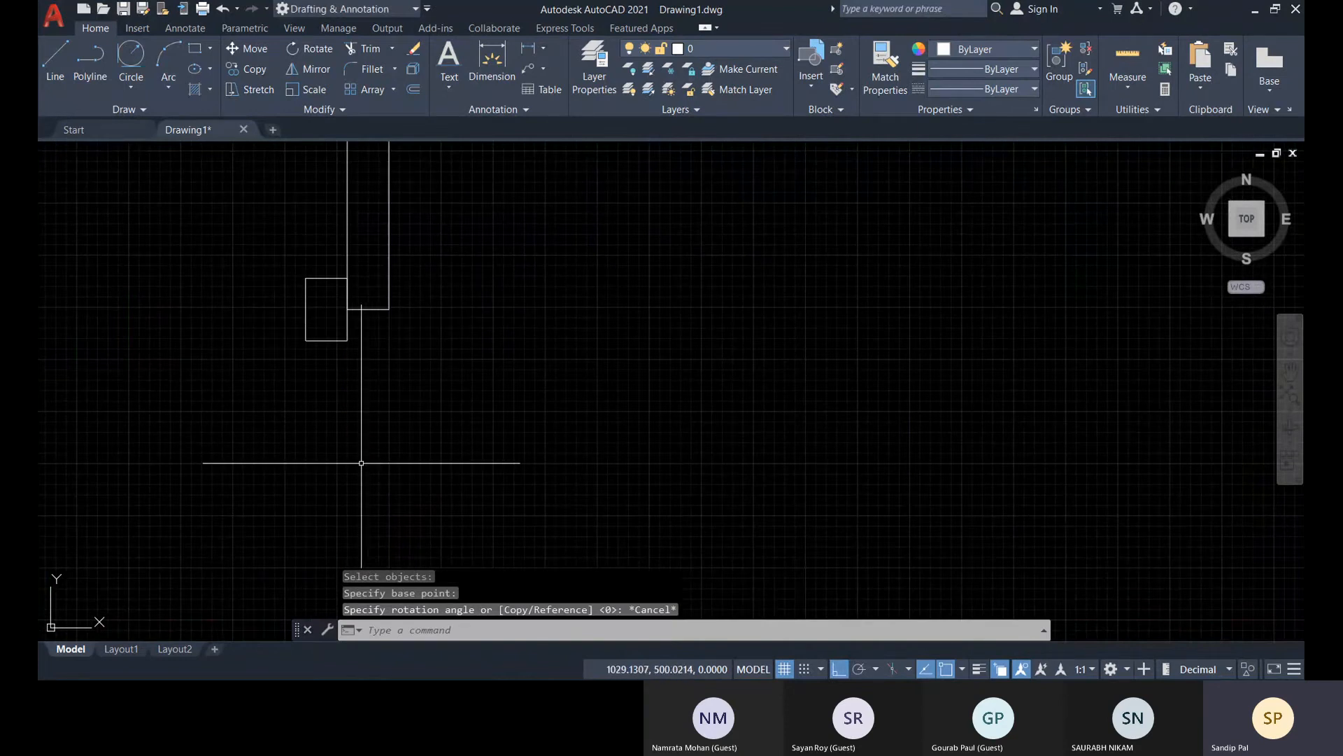
Rotate the 50 by 1200 rectangle 270 degrees about its lower-left corner so it lies horizontally between the small rectangles
click(310, 48)
click(418, 203)
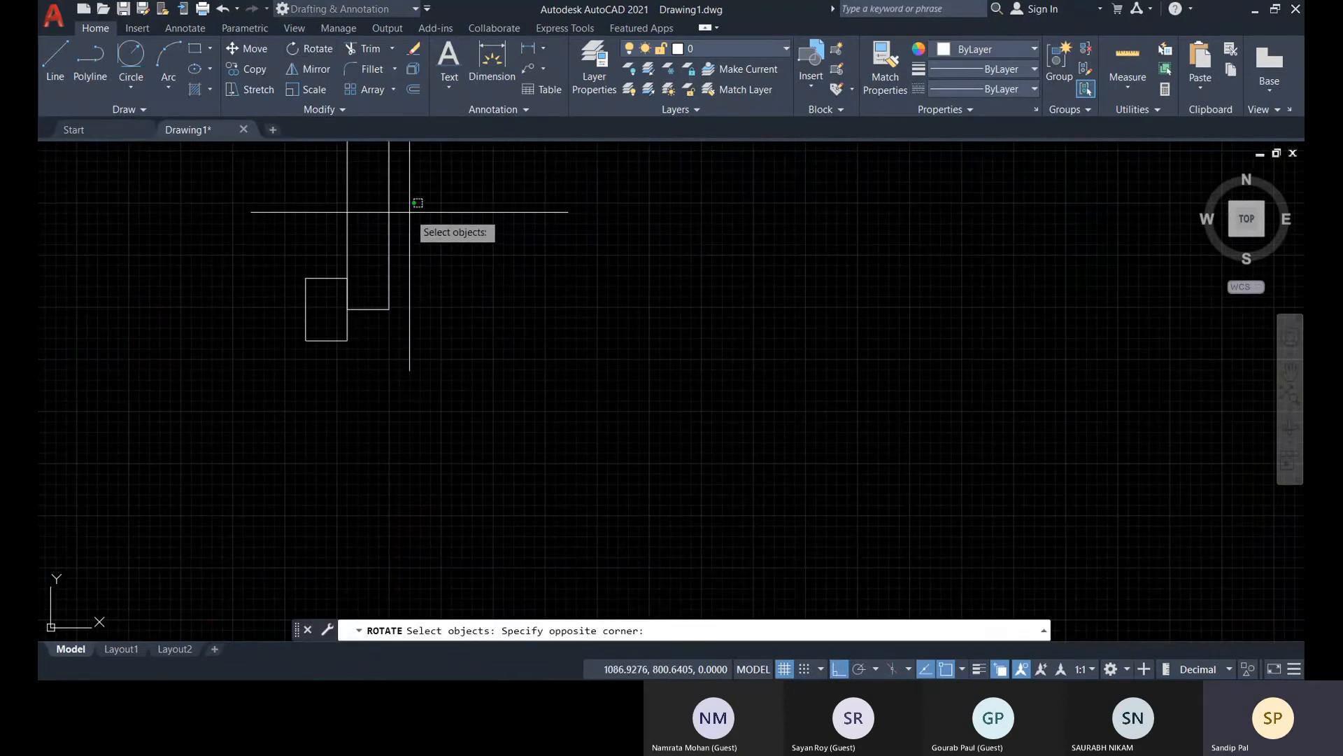
click(302, 196)
key(Return)
click(348, 309)
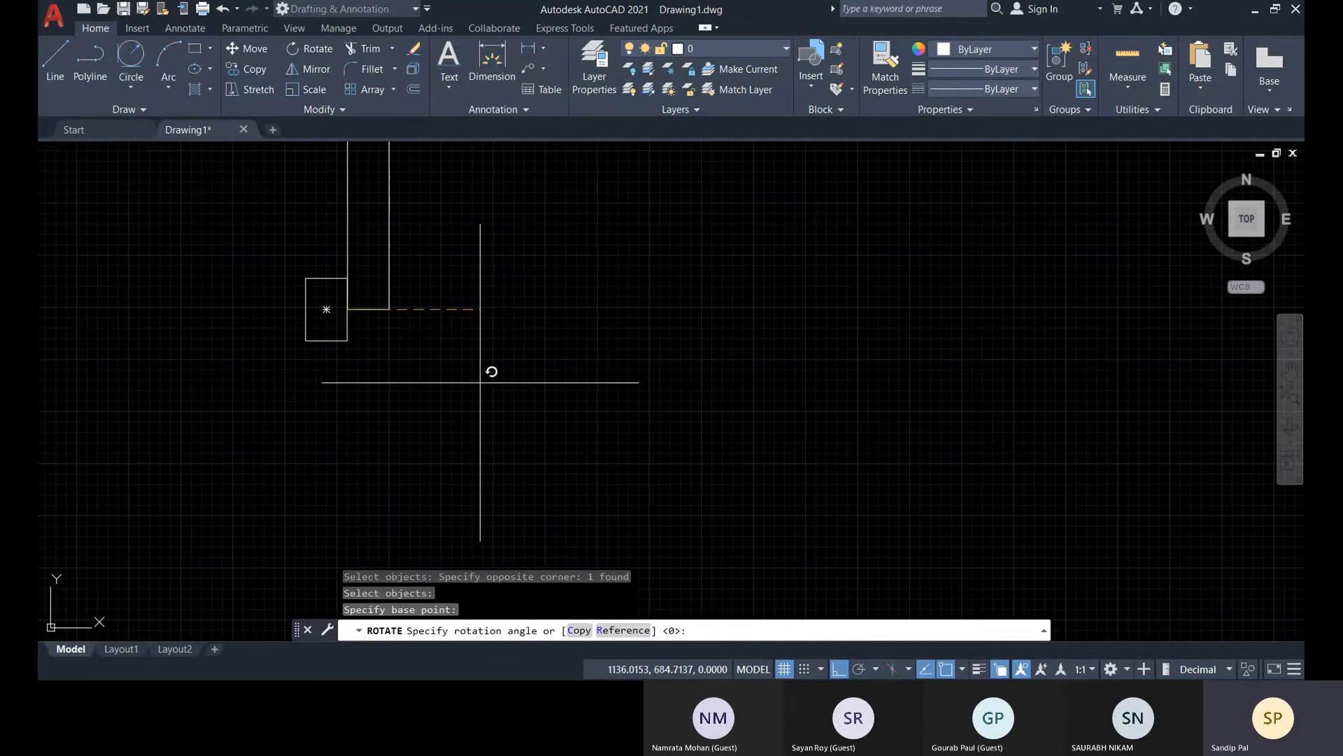
click(382, 476)
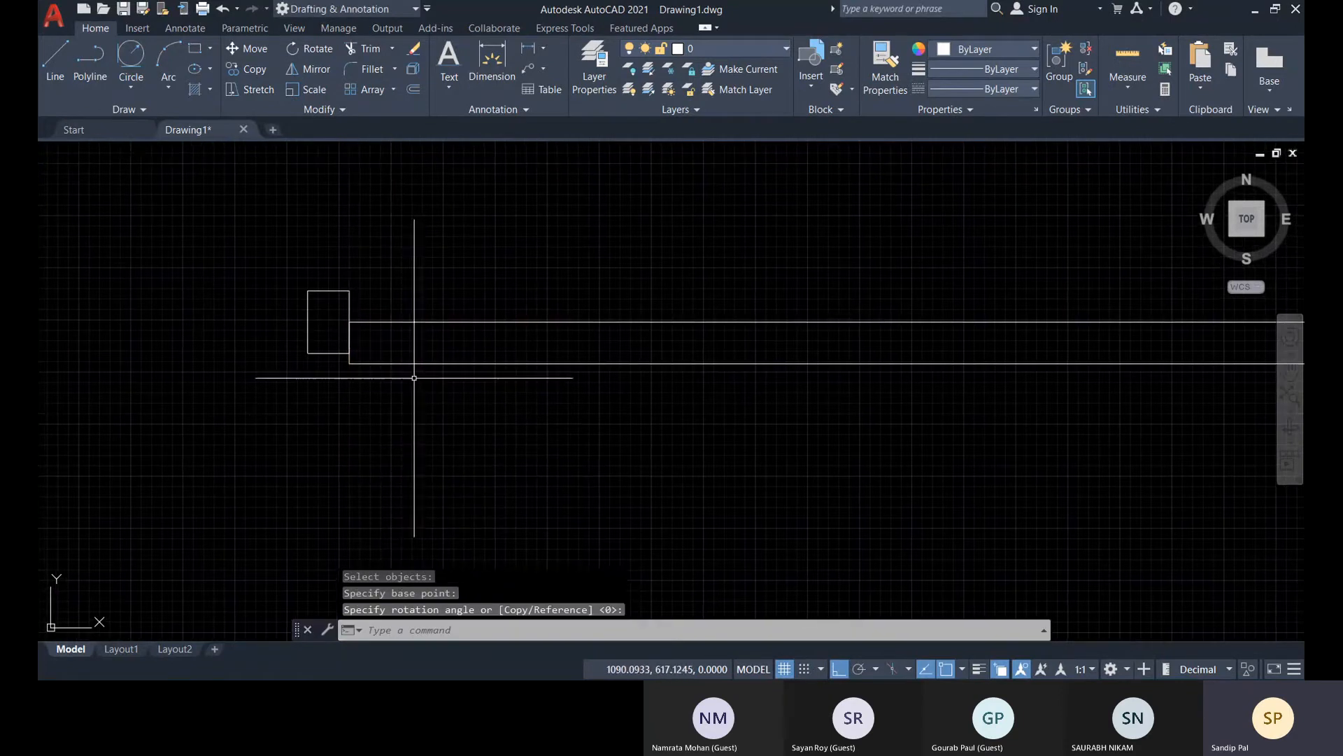
Move the long rectangle up so the midpoint of its short edge meets the midpoint of the small rectangle's adjoining edge
click(349, 361)
scroll(353, 358, up, 5)
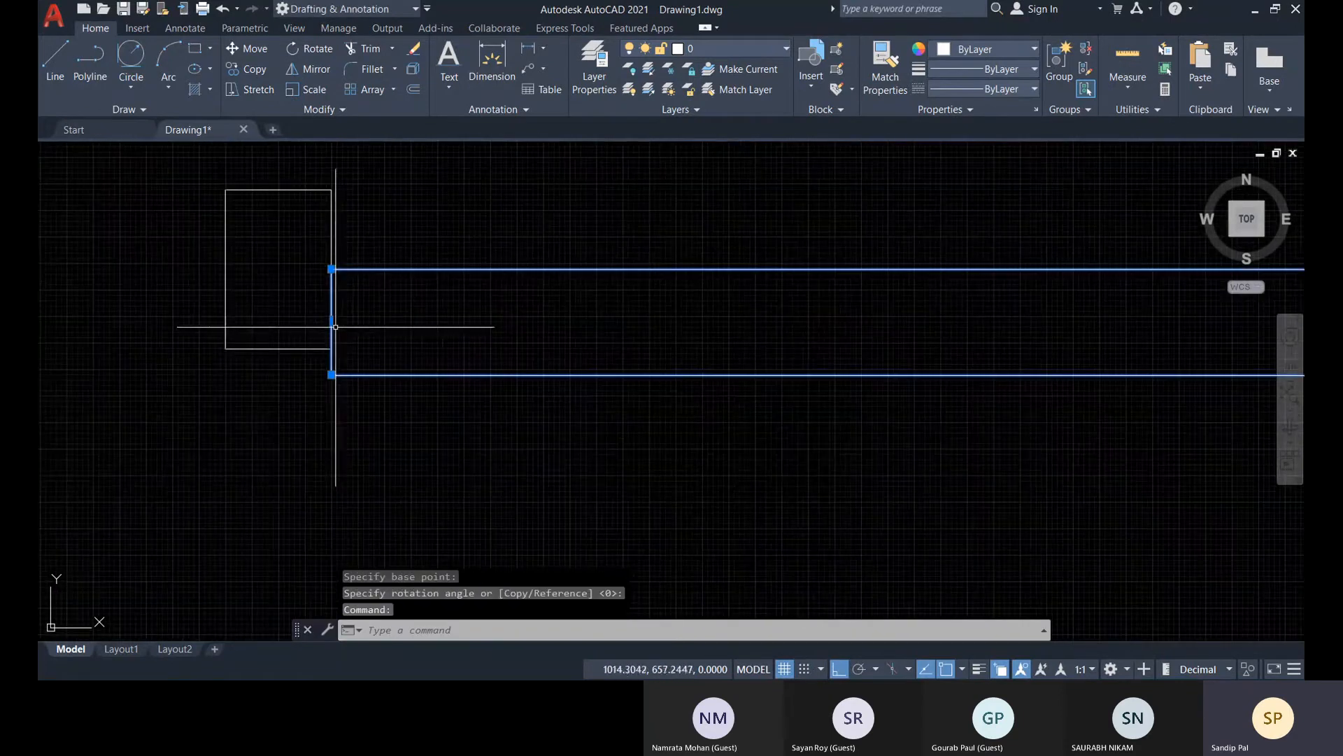
click(332, 322)
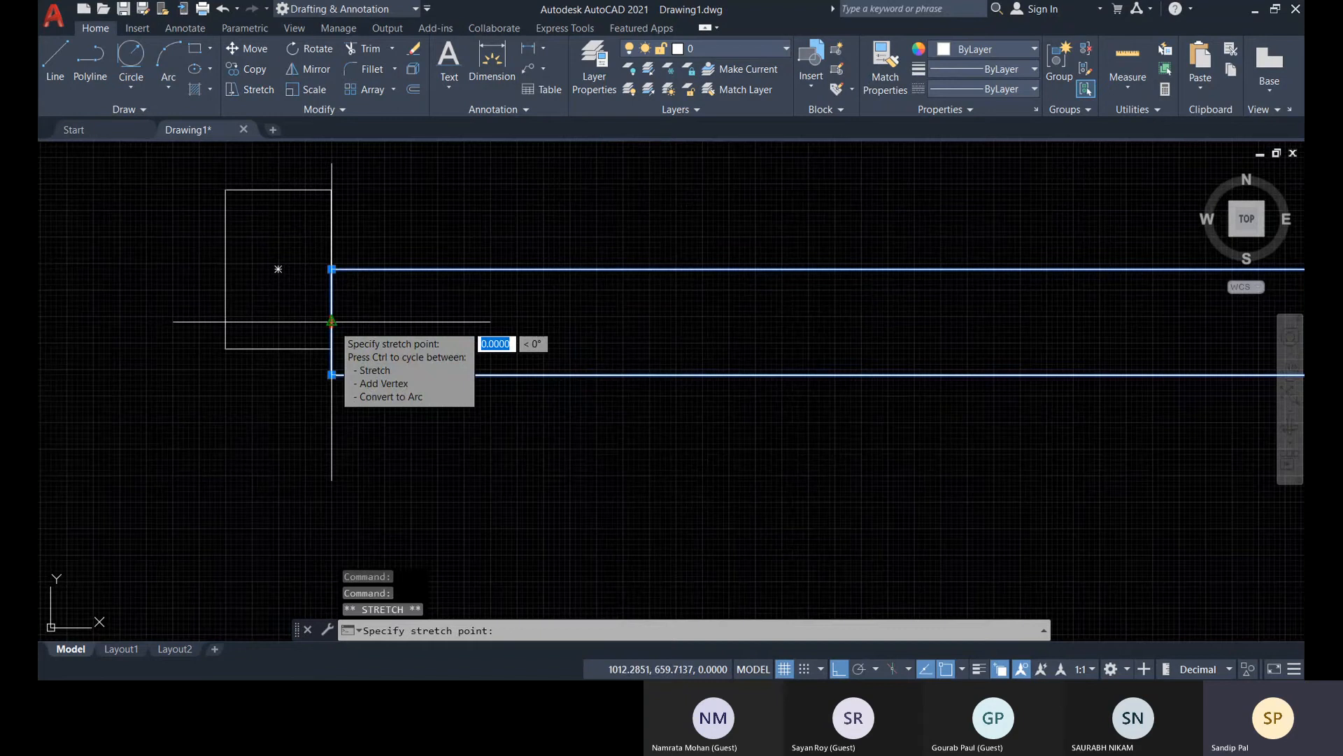
key(space)
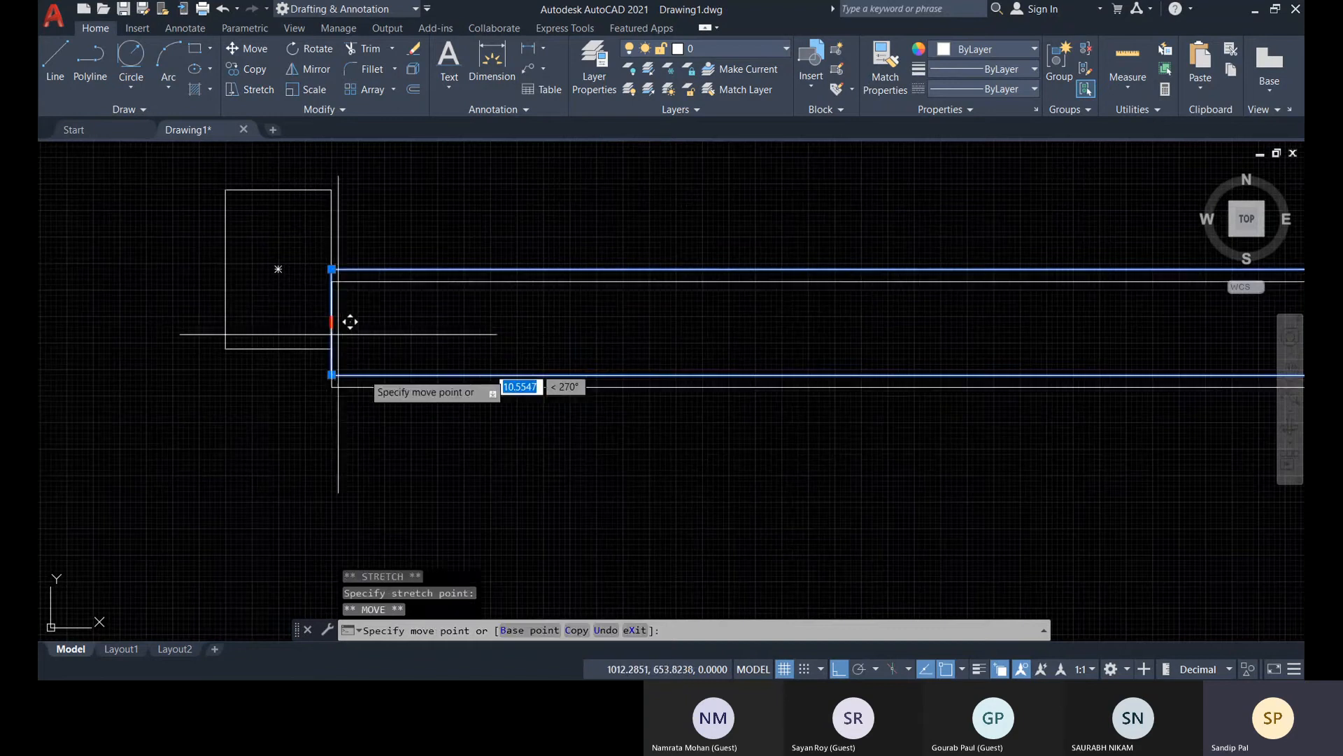
key(Escape)
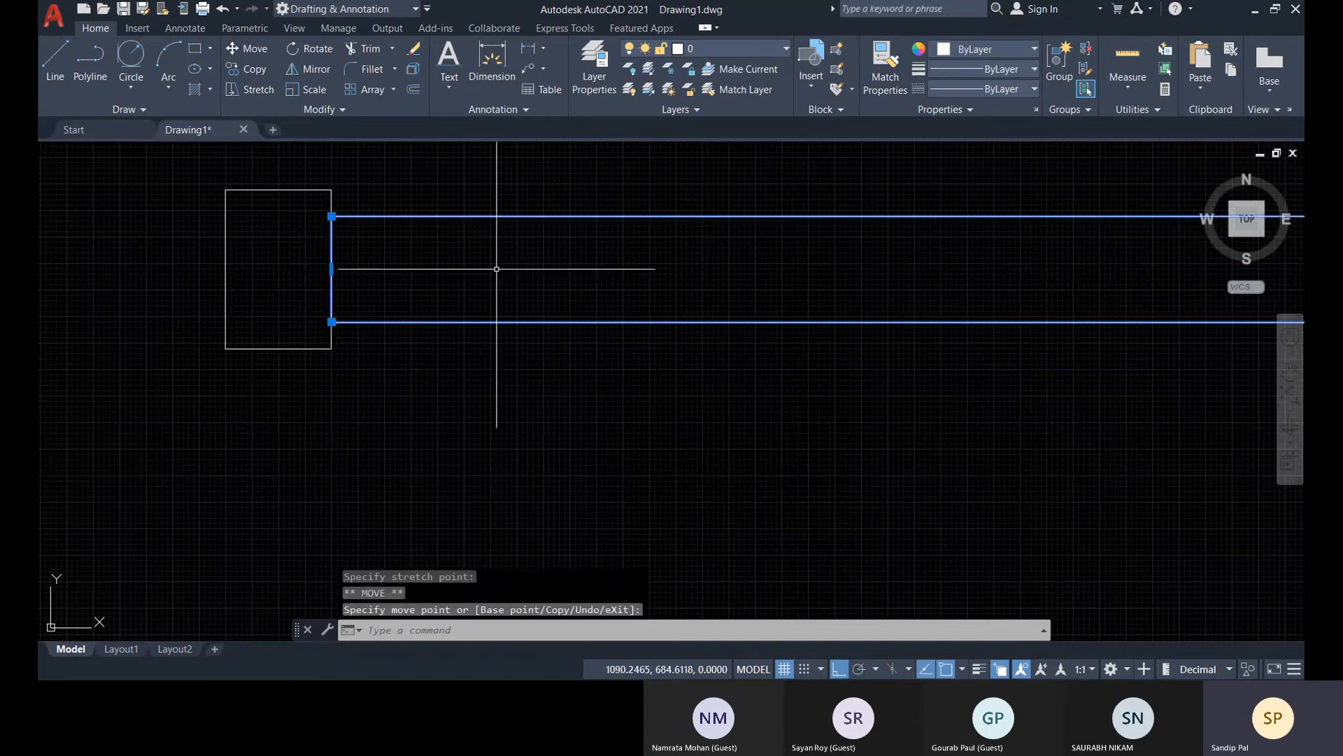
key(Escape)
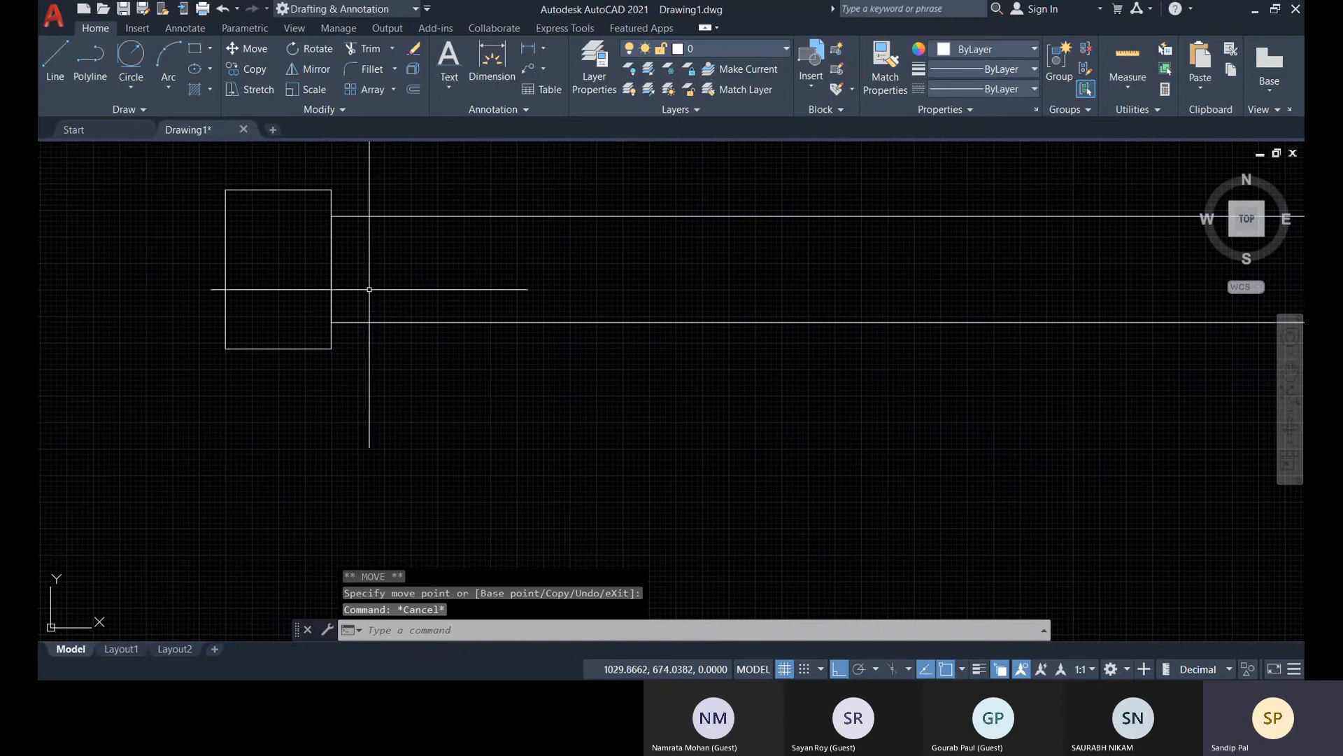
Rotate the long rectangle 90 degrees counterclockwise about its upper-left corner so it stands upright beside the first small rectangle
scroll(376, 289, up, 4)
scroll(449, 324, down, 6)
scroll(483, 315, up, 3)
scroll(411, 322, down, 3)
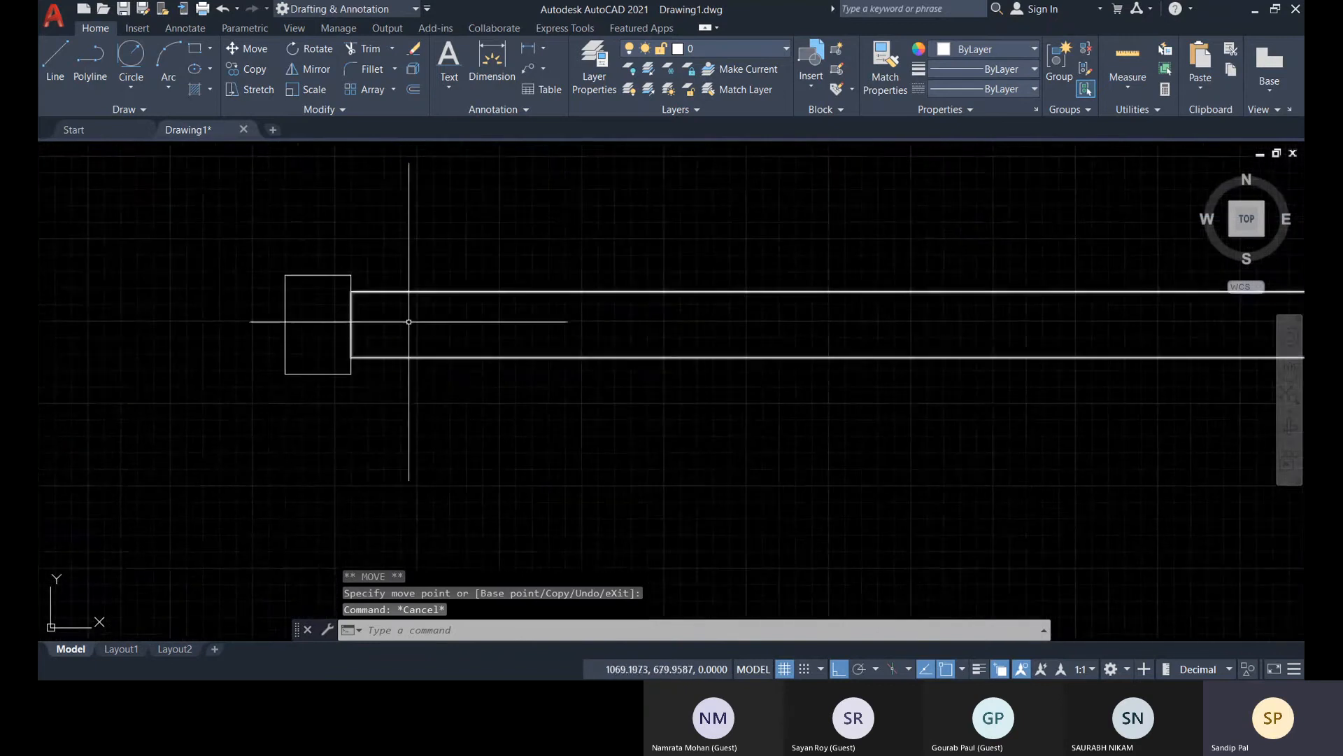
scroll(409, 322, up, 2)
click(312, 50)
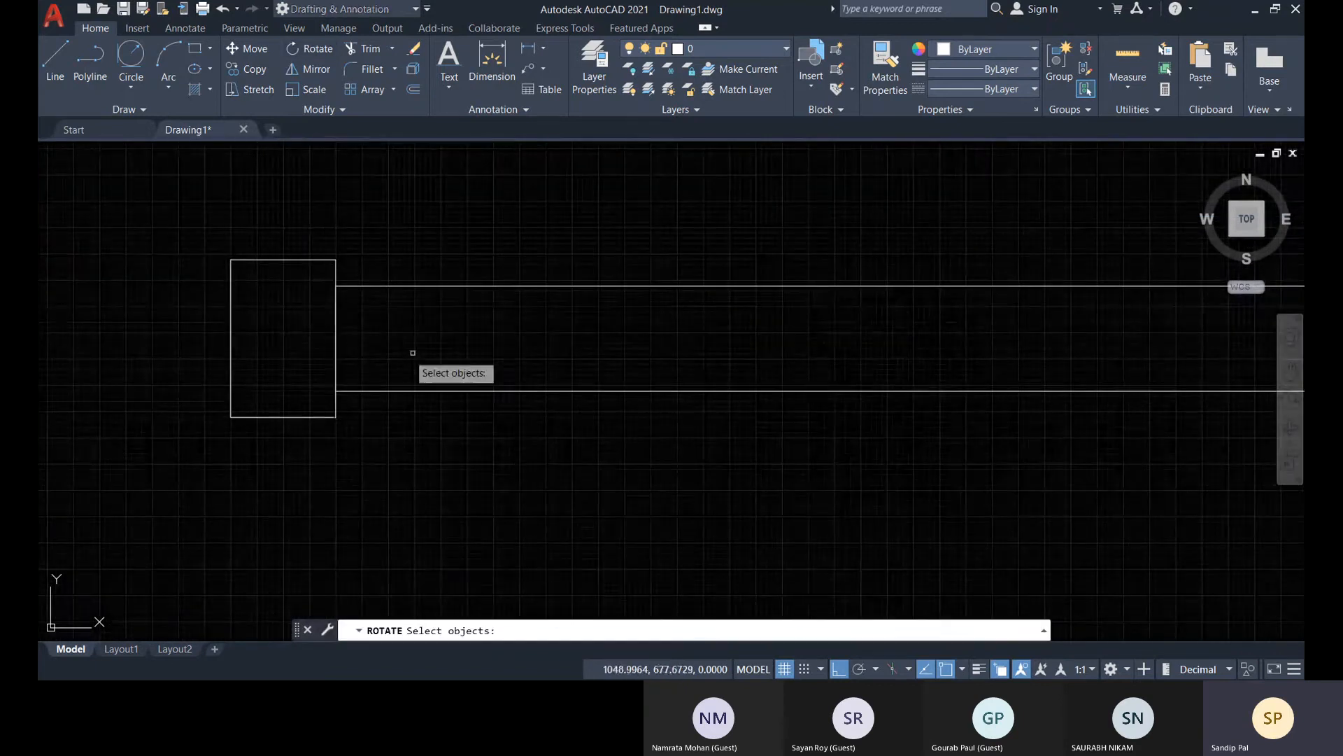
click(404, 285)
key(Return)
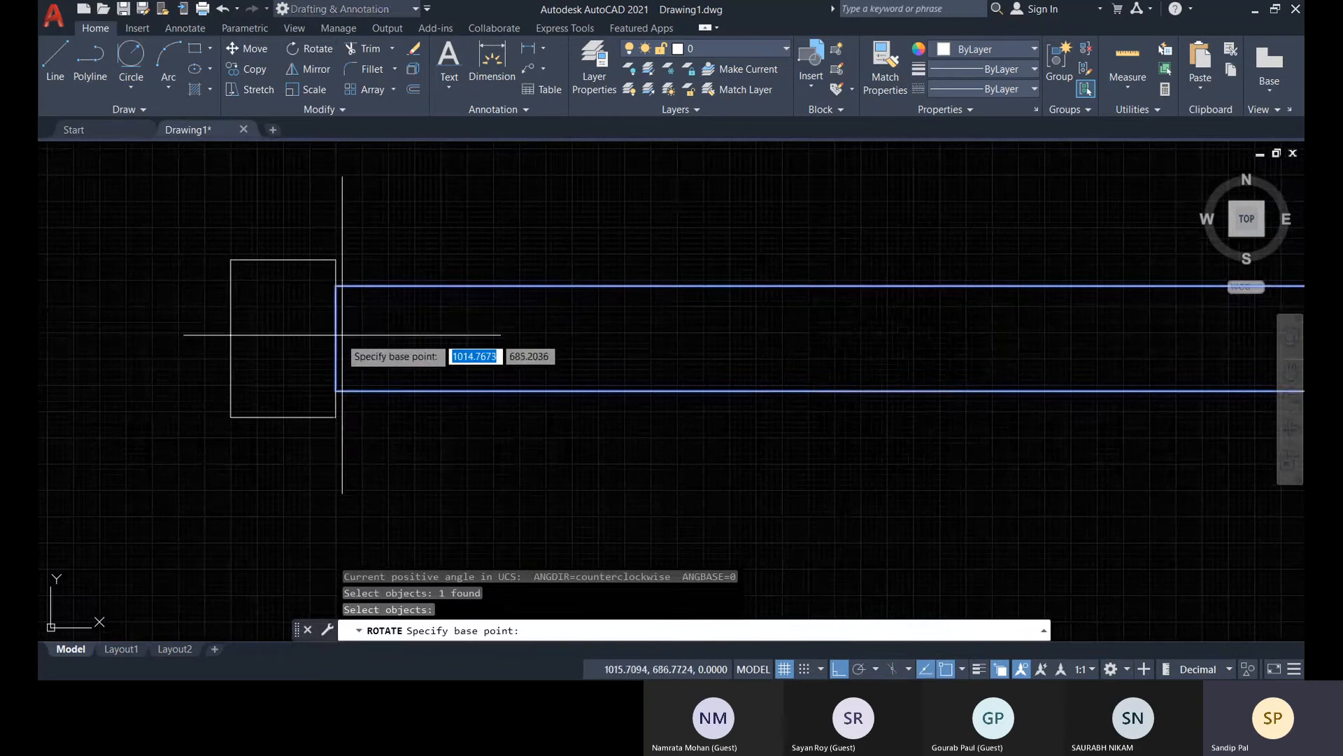
click(337, 285)
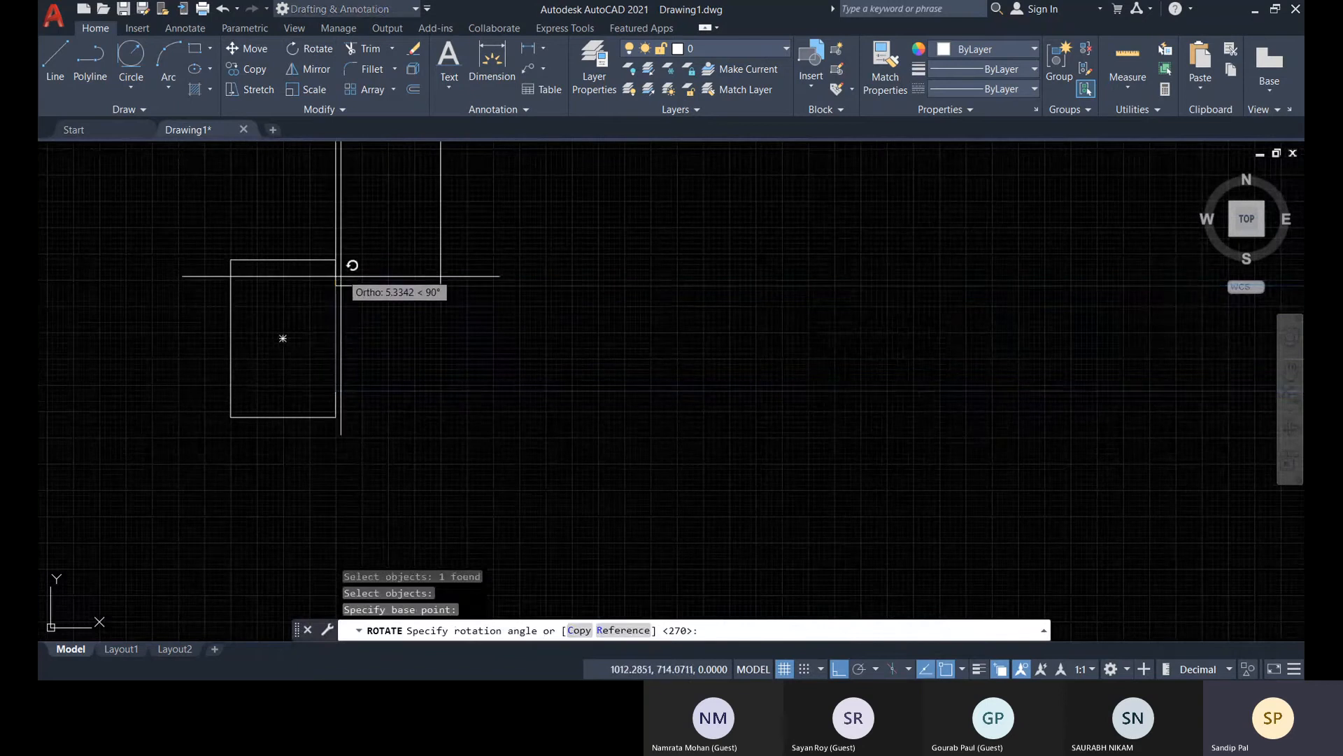
scroll(363, 210, down, 3)
middle_drag(366, 209, 357, 454)
key(Escape)
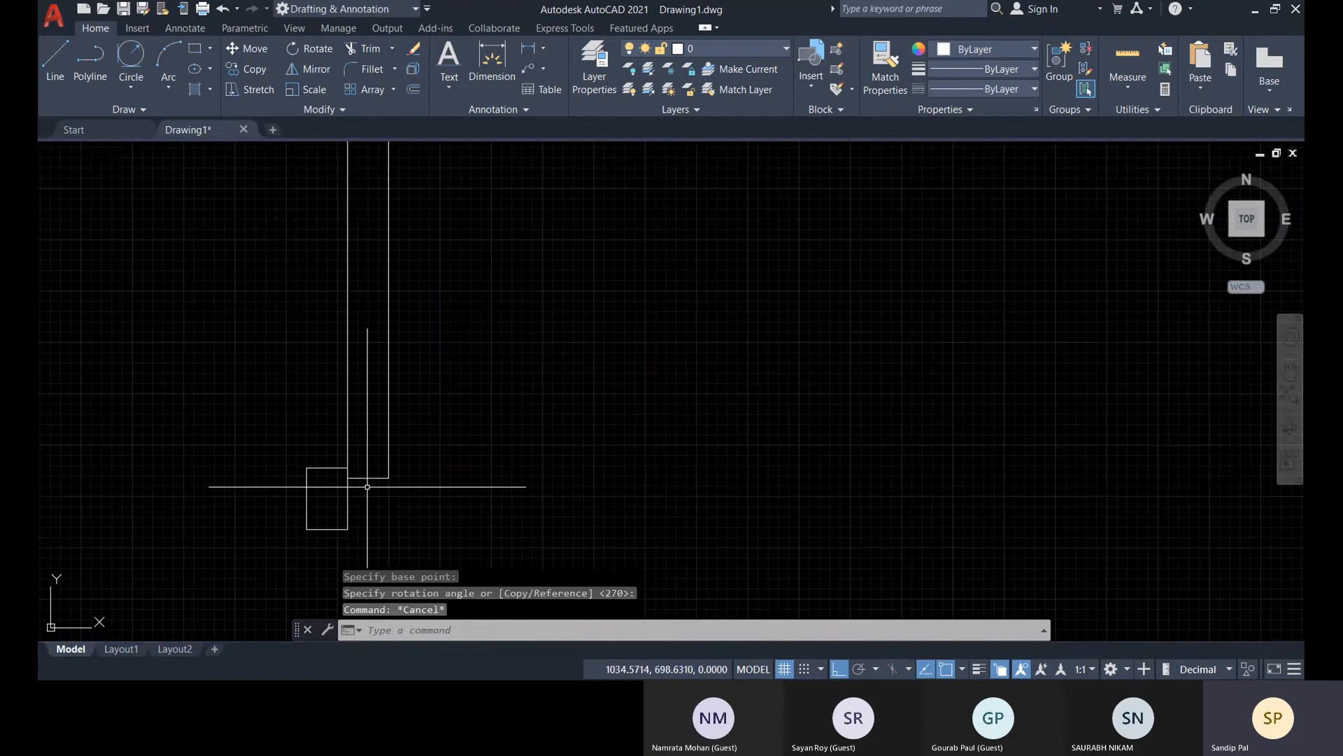
Draw a Start, End, Radius arc of radius 1200 from the second small rectangle's inner edge, level with the upright's base, to the upright's upper-right corner
scroll(367, 486, down, 5)
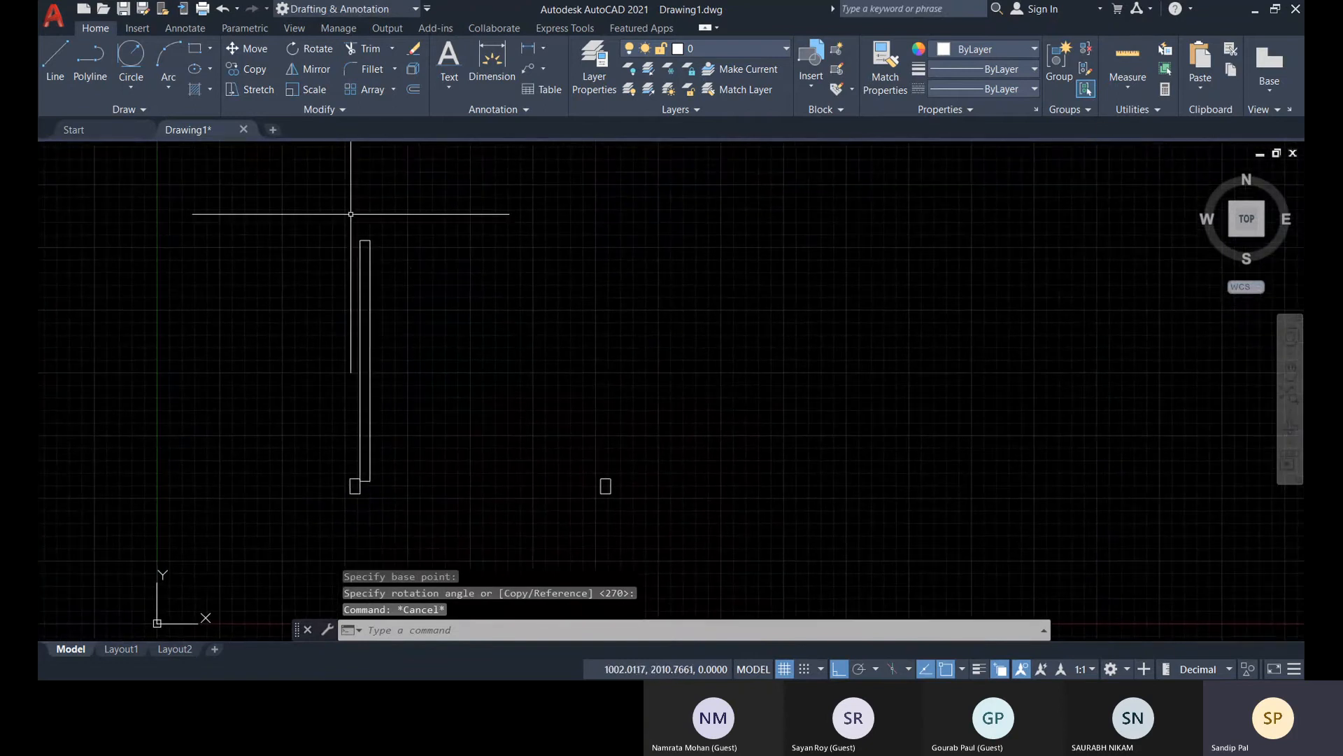
click(168, 88)
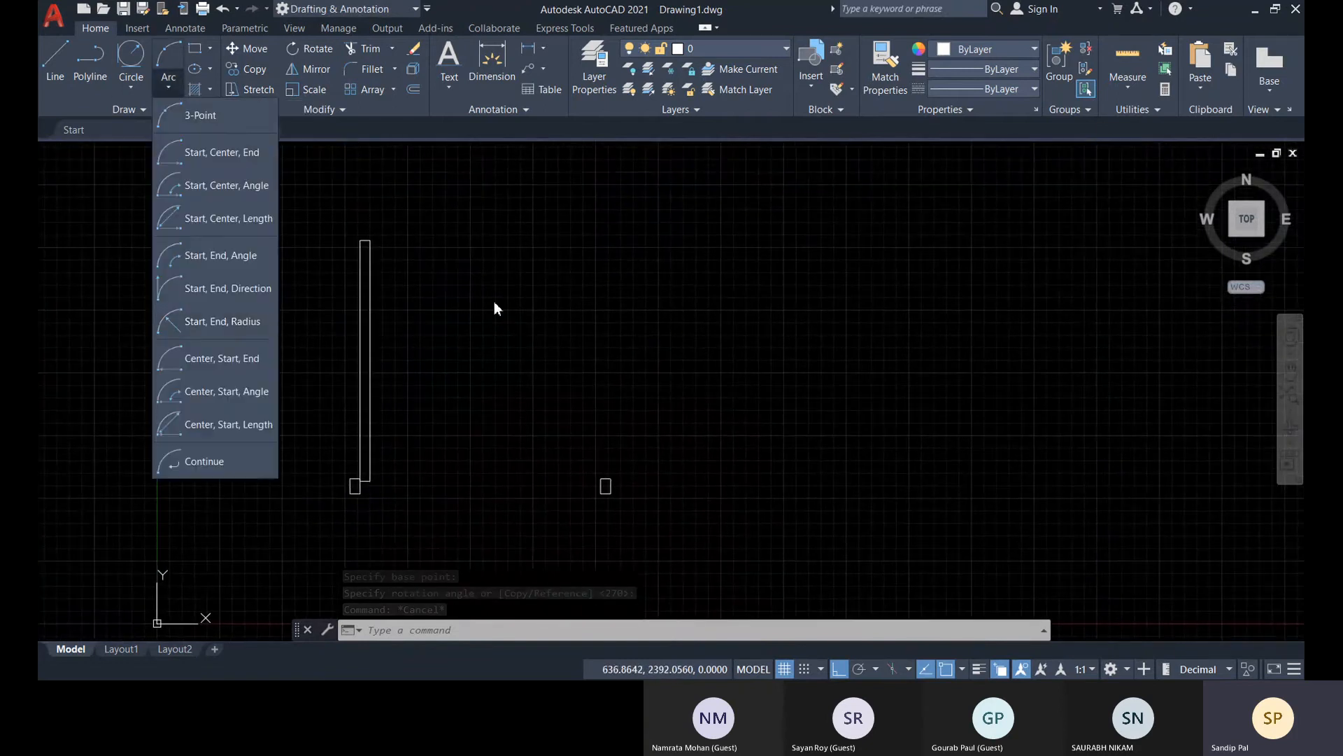
click(215, 323)
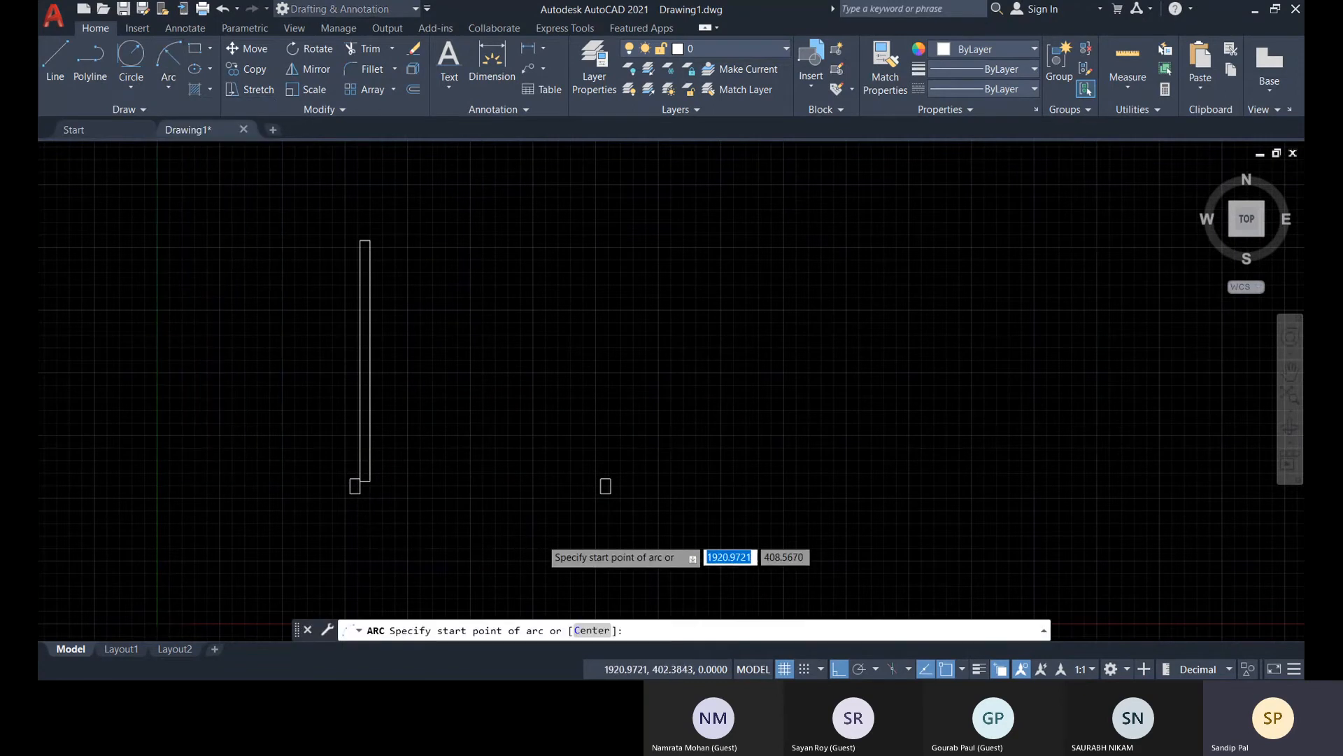
scroll(545, 541, up, 3)
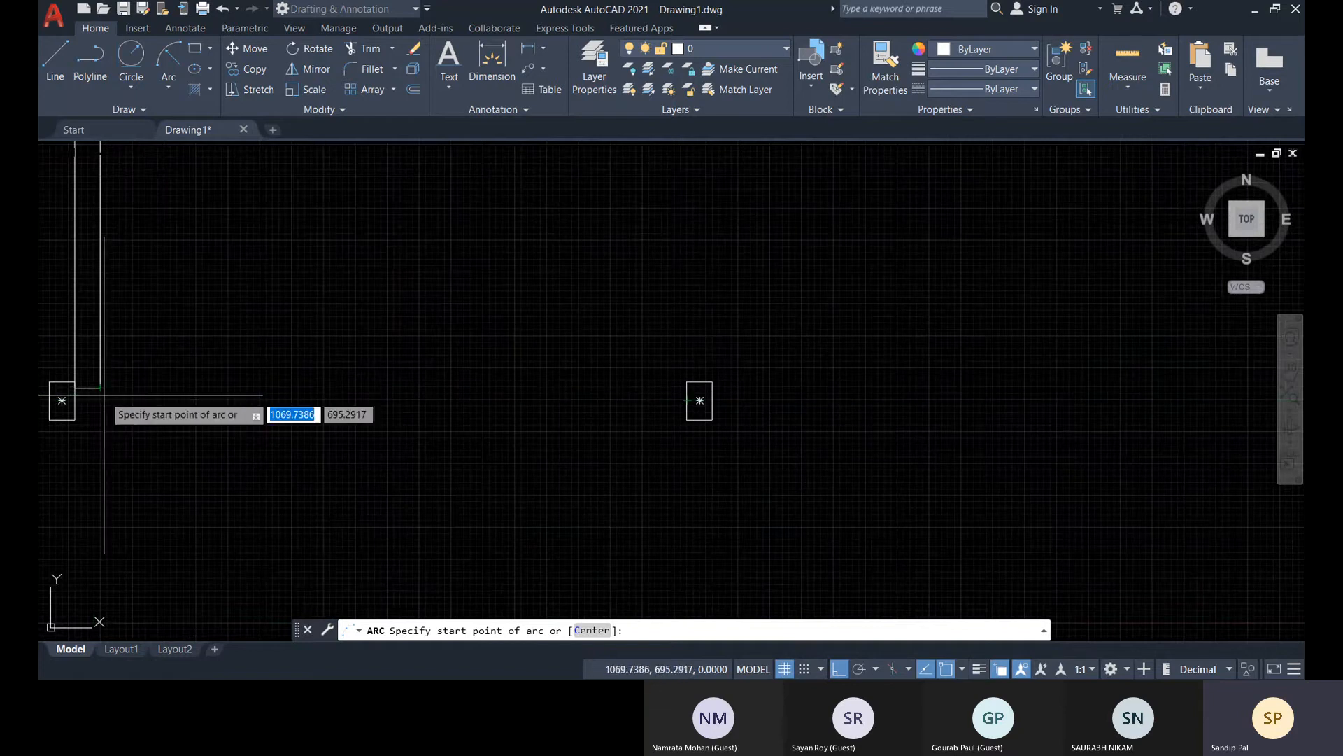
middle_drag(100, 387, 223, 361)
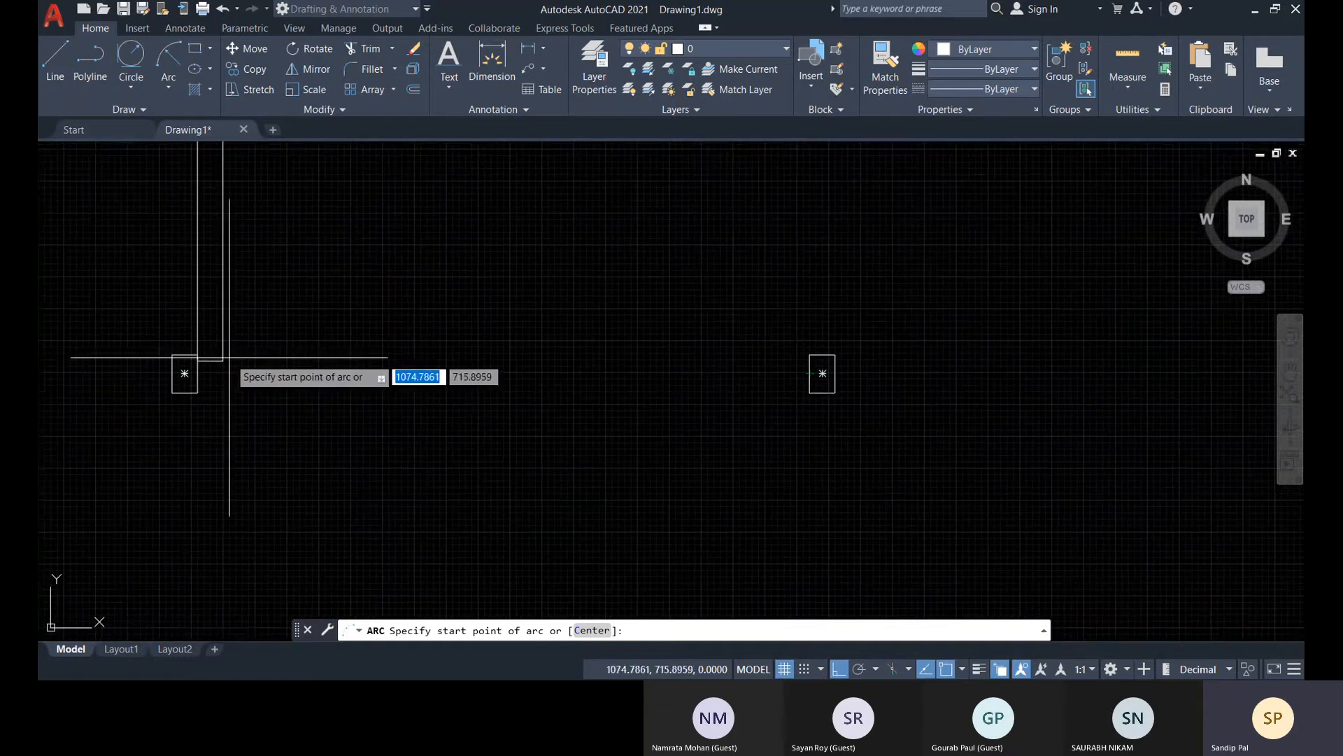
click(810, 361)
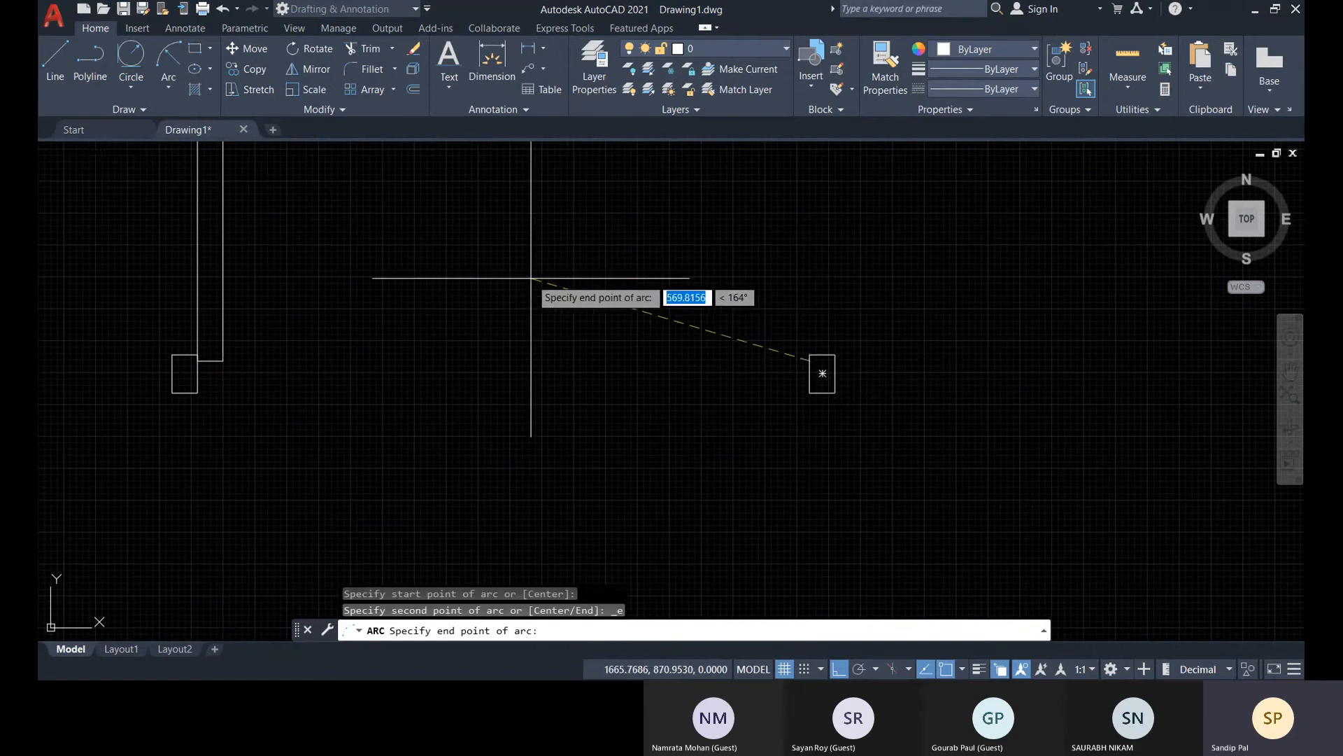
scroll(532, 277, down, 4)
middle_drag(509, 237, 513, 452)
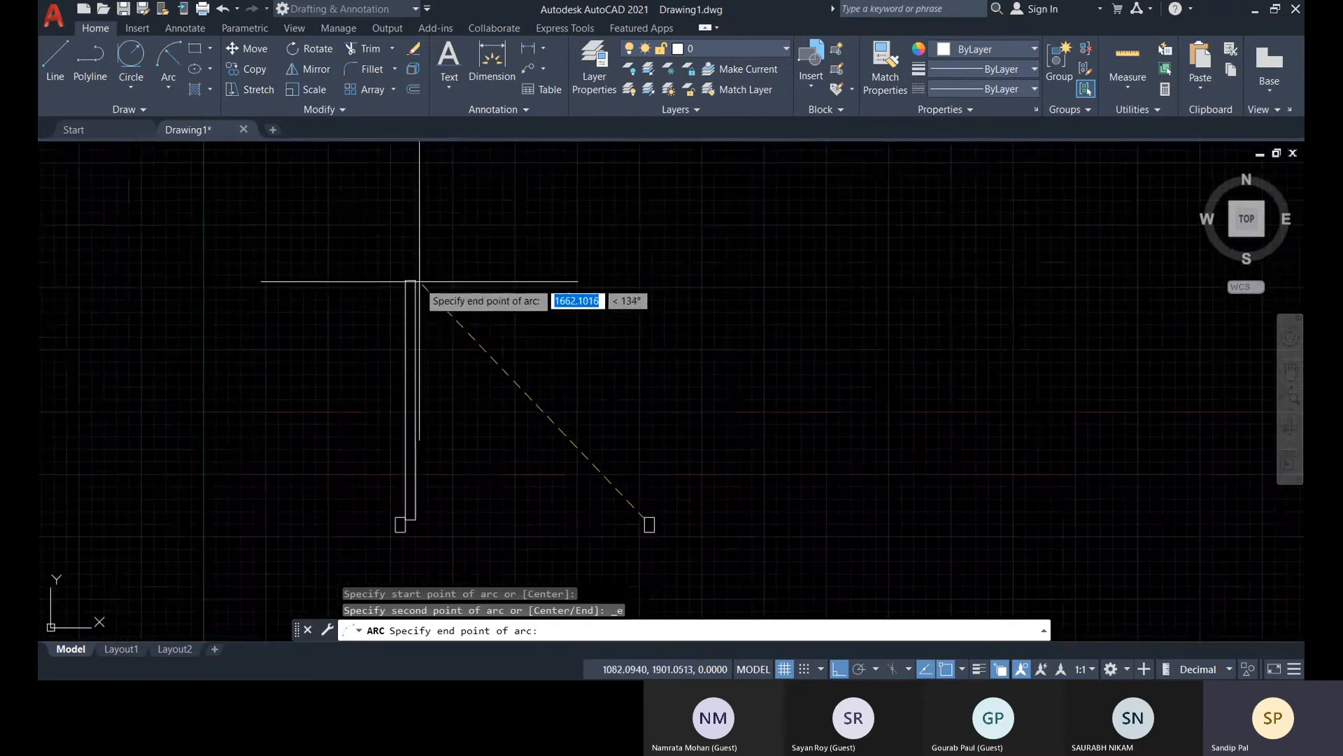
click(415, 282)
middle_drag(514, 465, 524, 355)
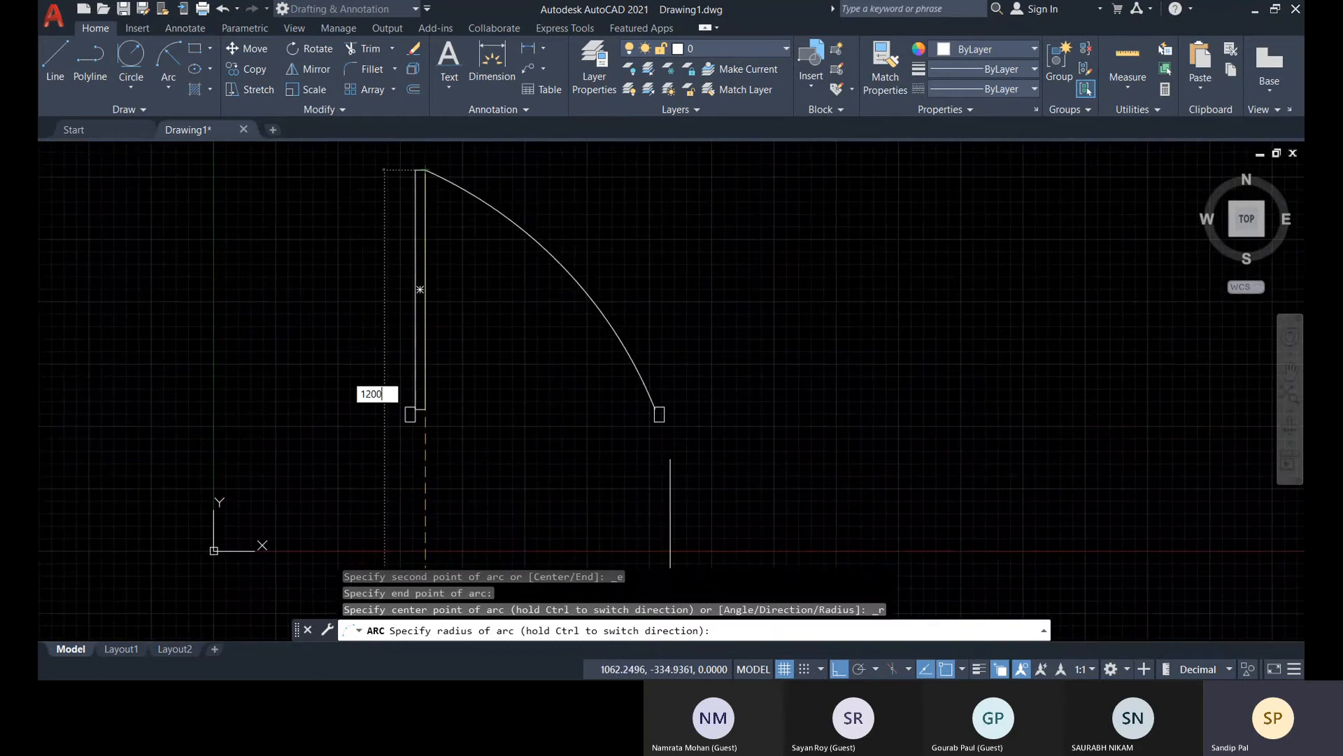
key(Return)
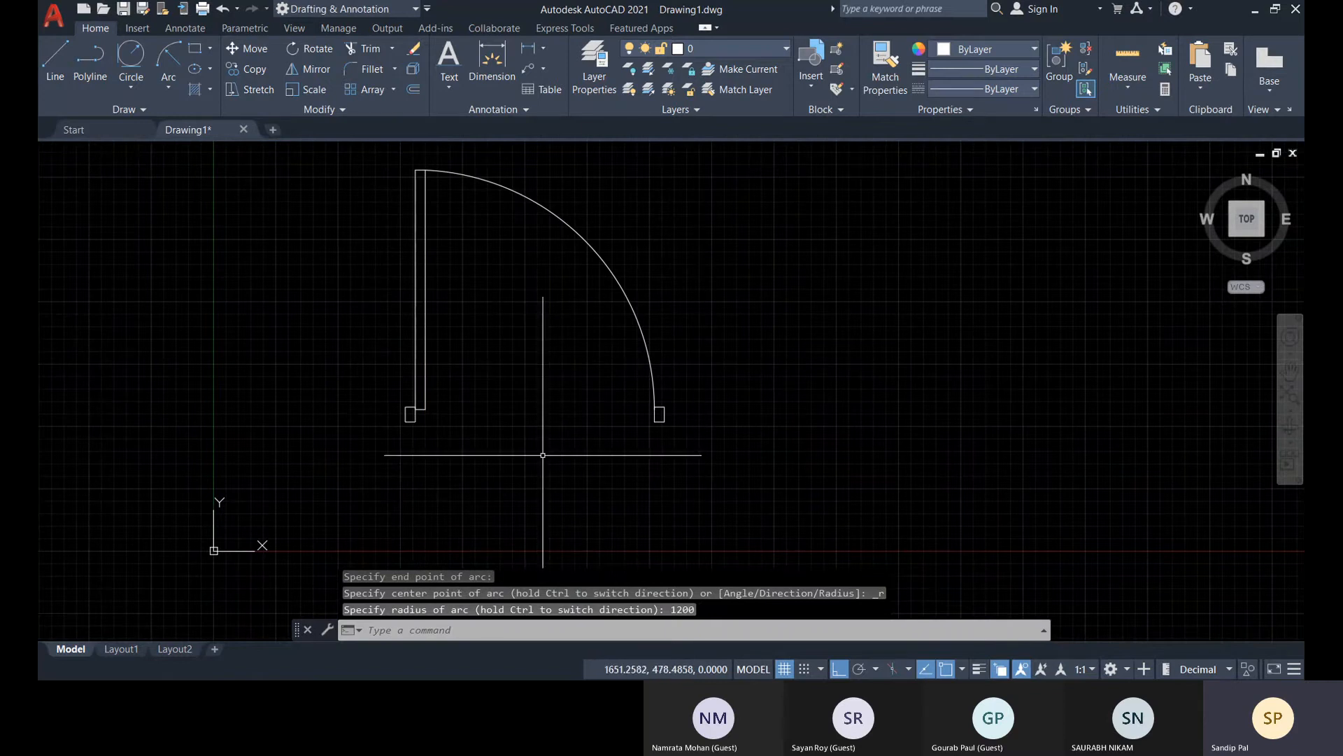
click(659, 409)
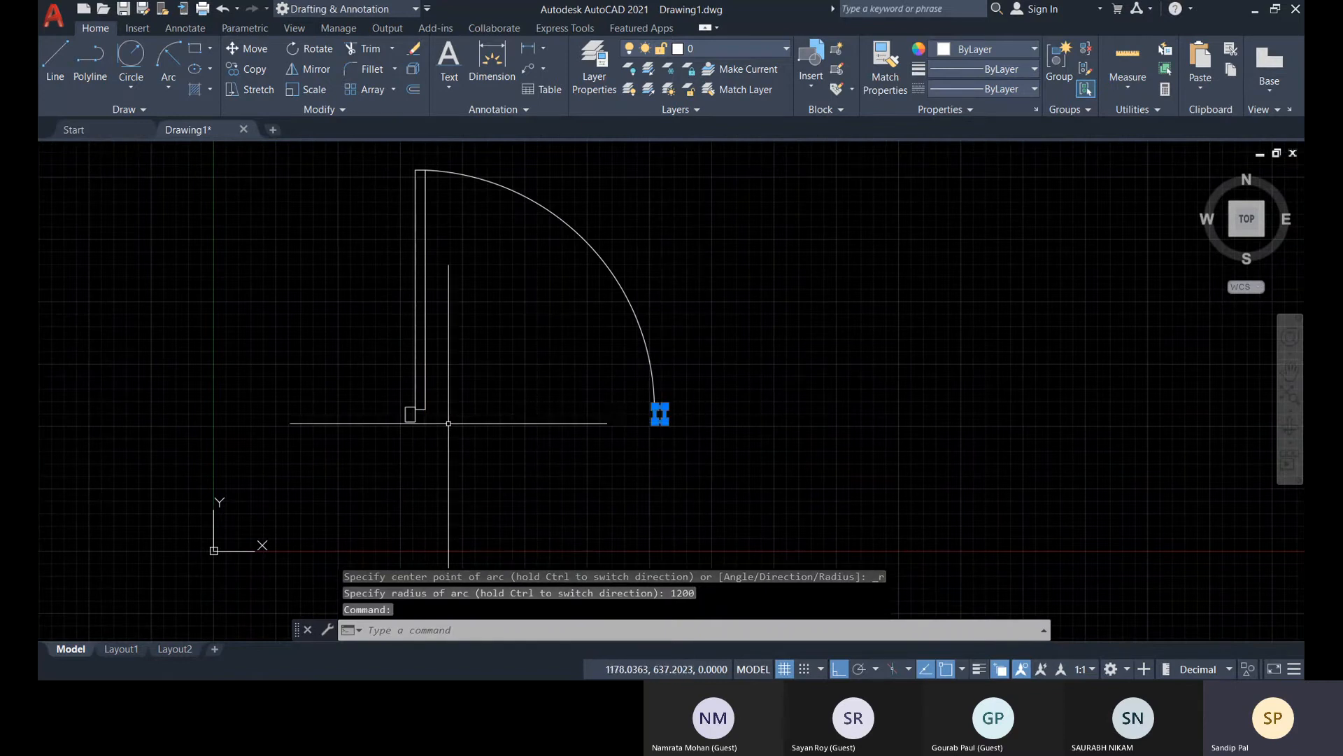
click(418, 420)
click(405, 420)
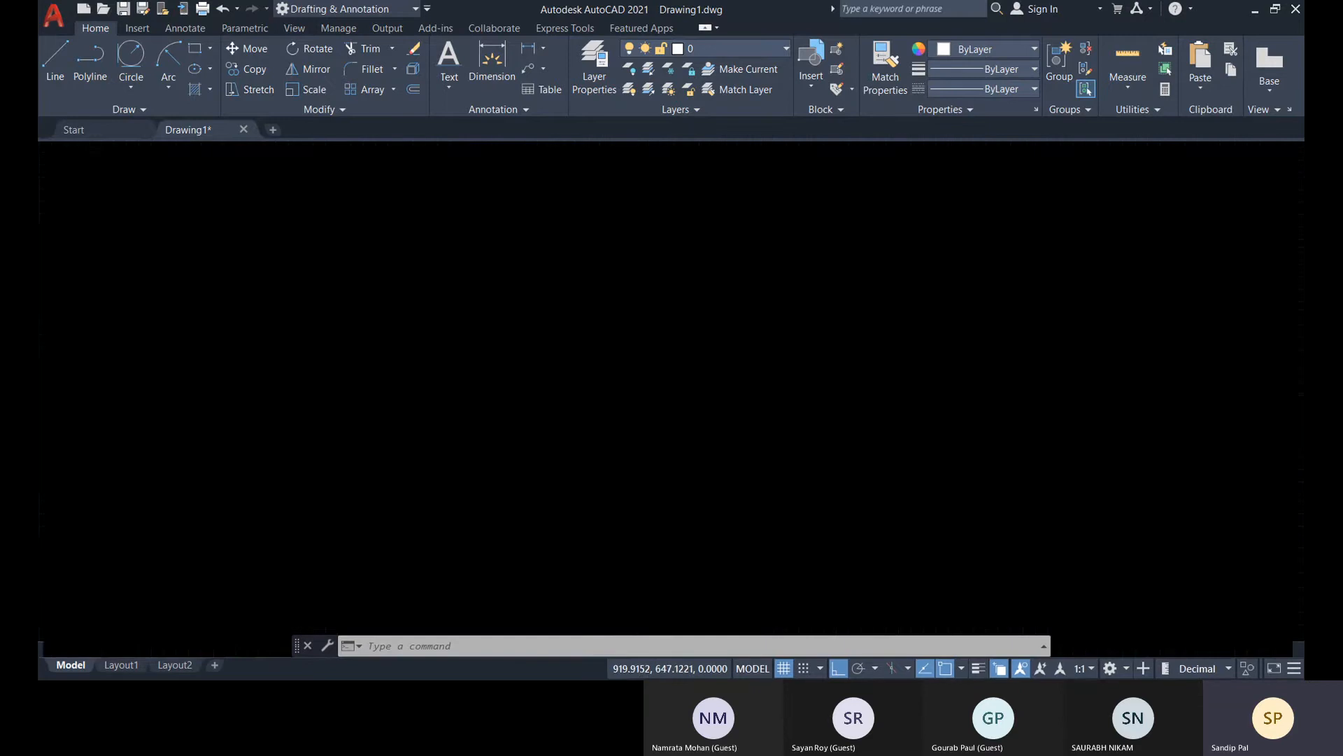
click(445, 383)
click(339, 328)
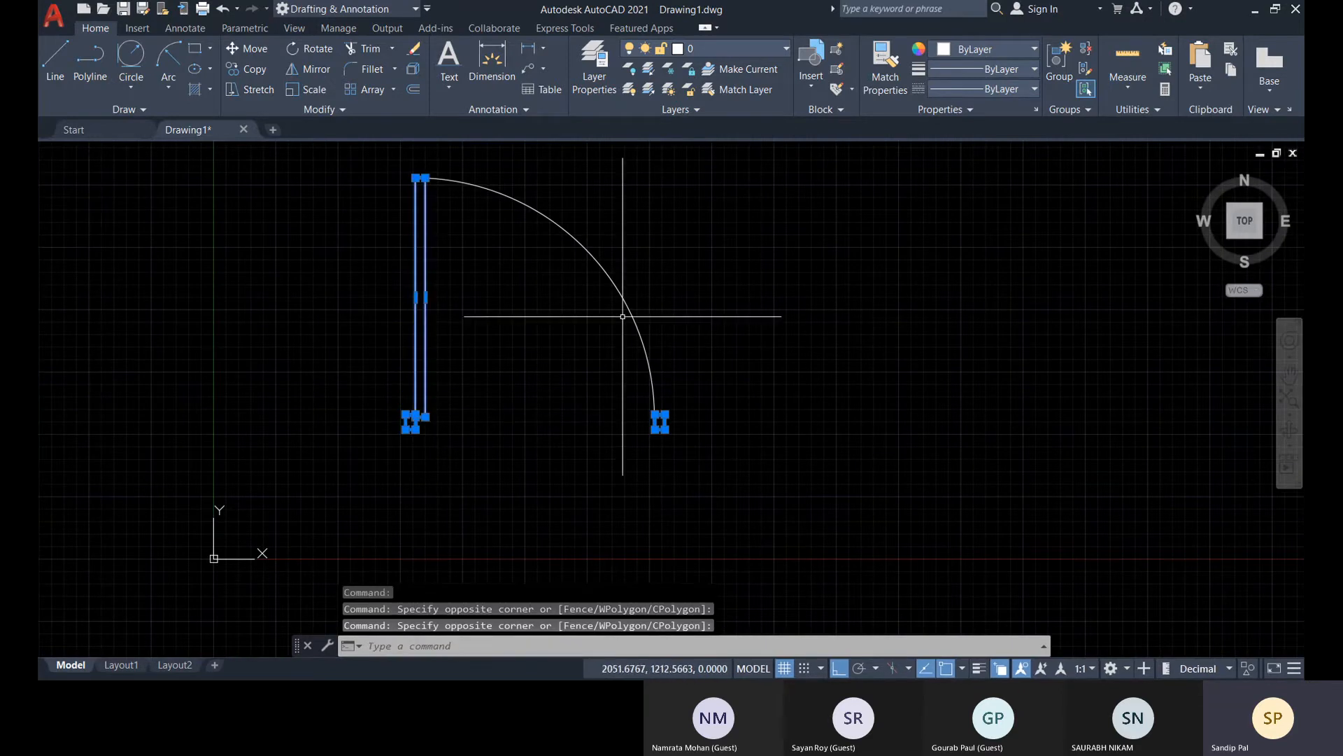
click(637, 294)
click(522, 284)
key(Escape)
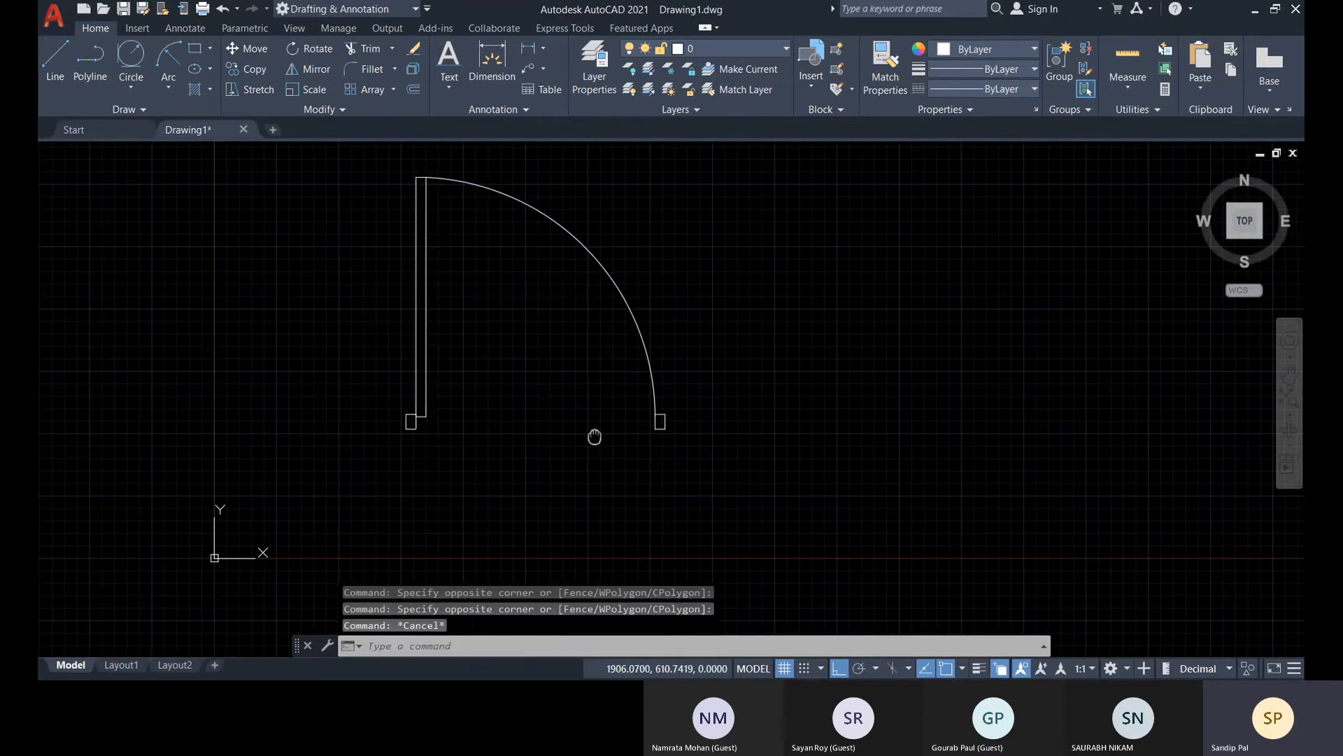
Start a block definition named D1 with its base point at the midpoint of the hinge-side frame rectangle's outer edge
middle_drag(592, 433, 671, 441)
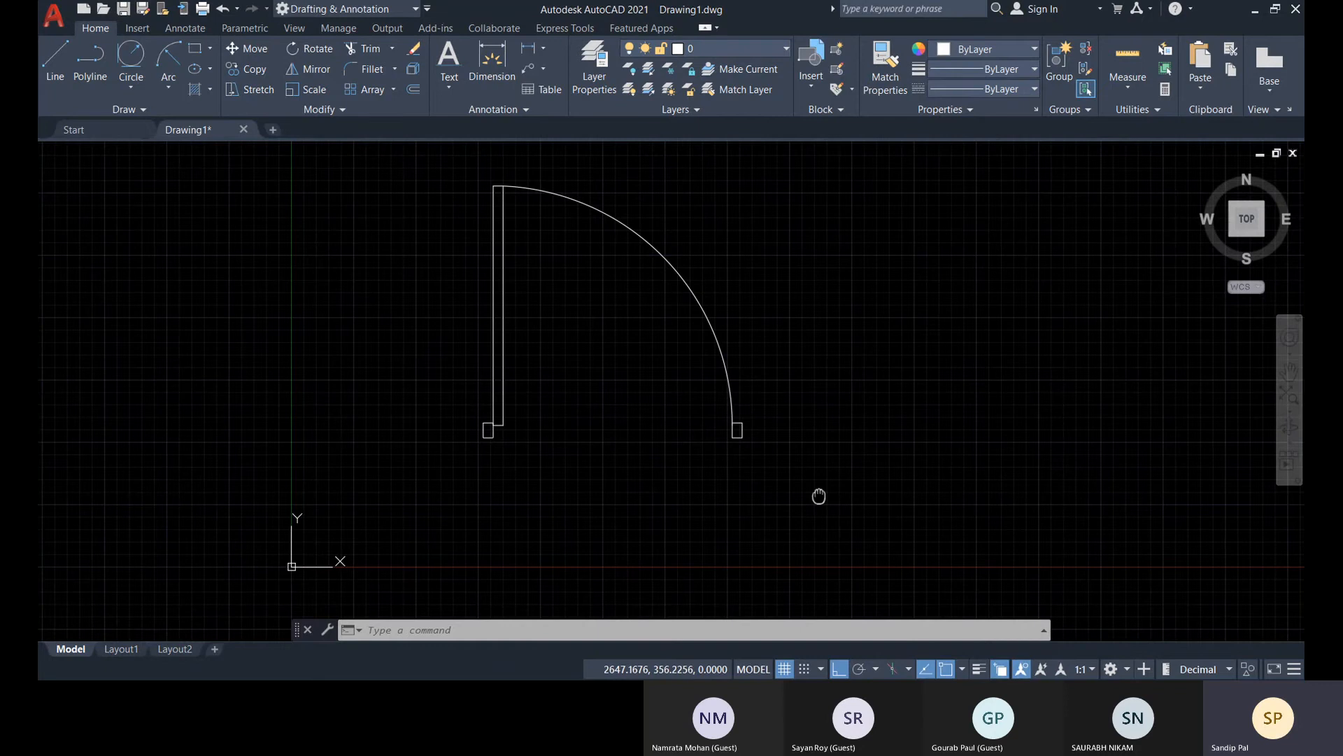
middle_drag(817, 495, 793, 533)
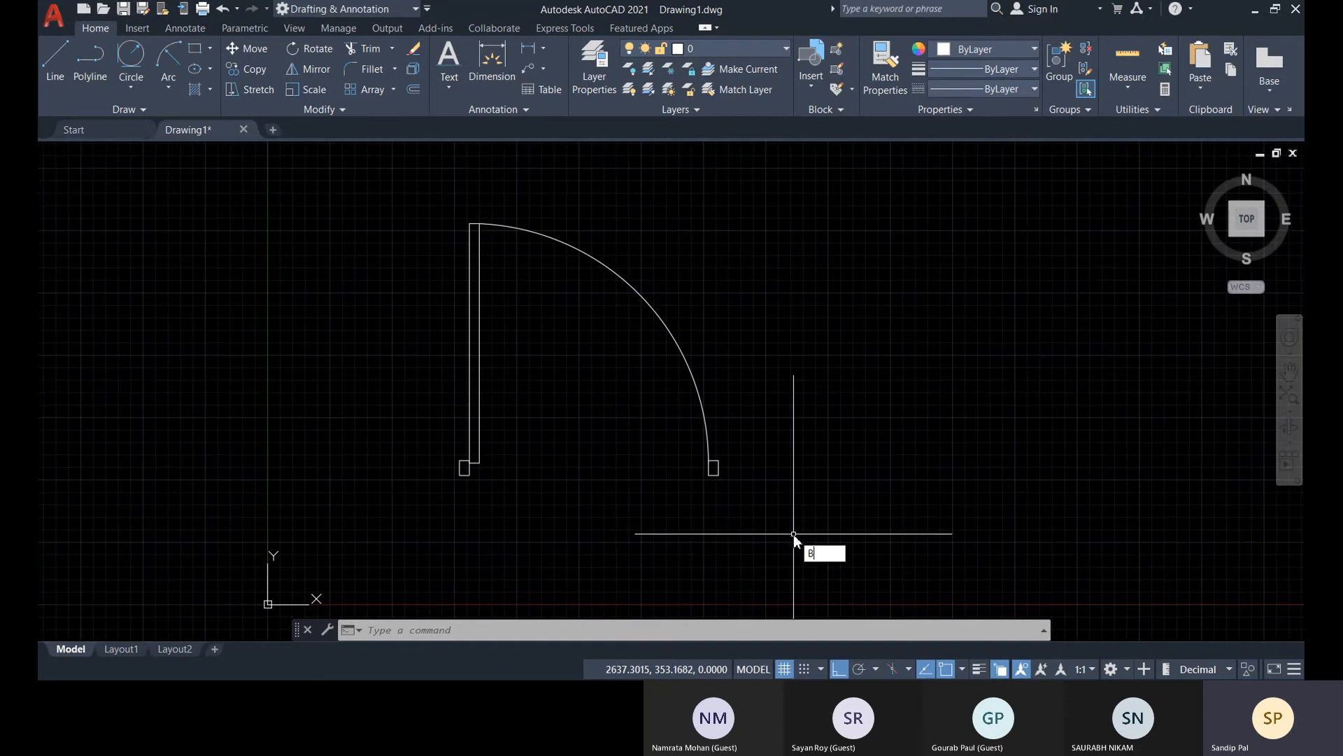
key(Return)
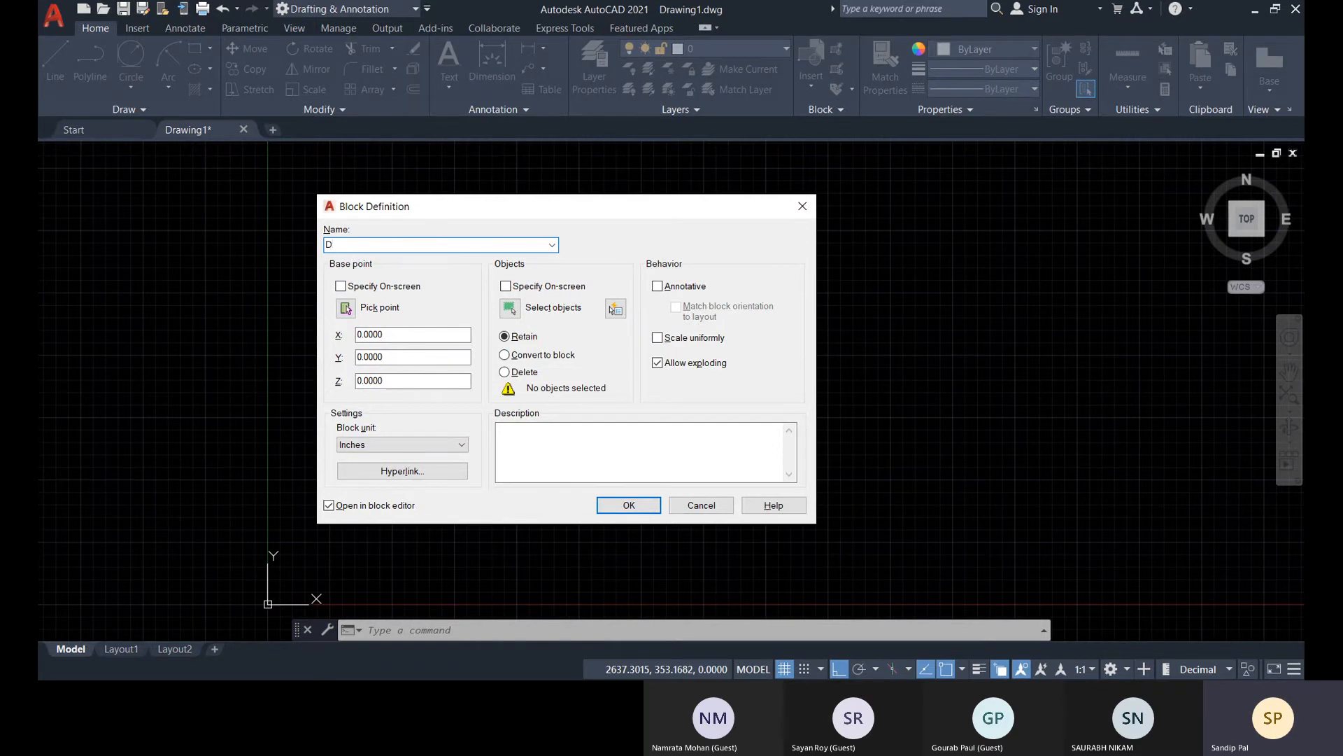
click(345, 309)
scroll(441, 449, up, 4)
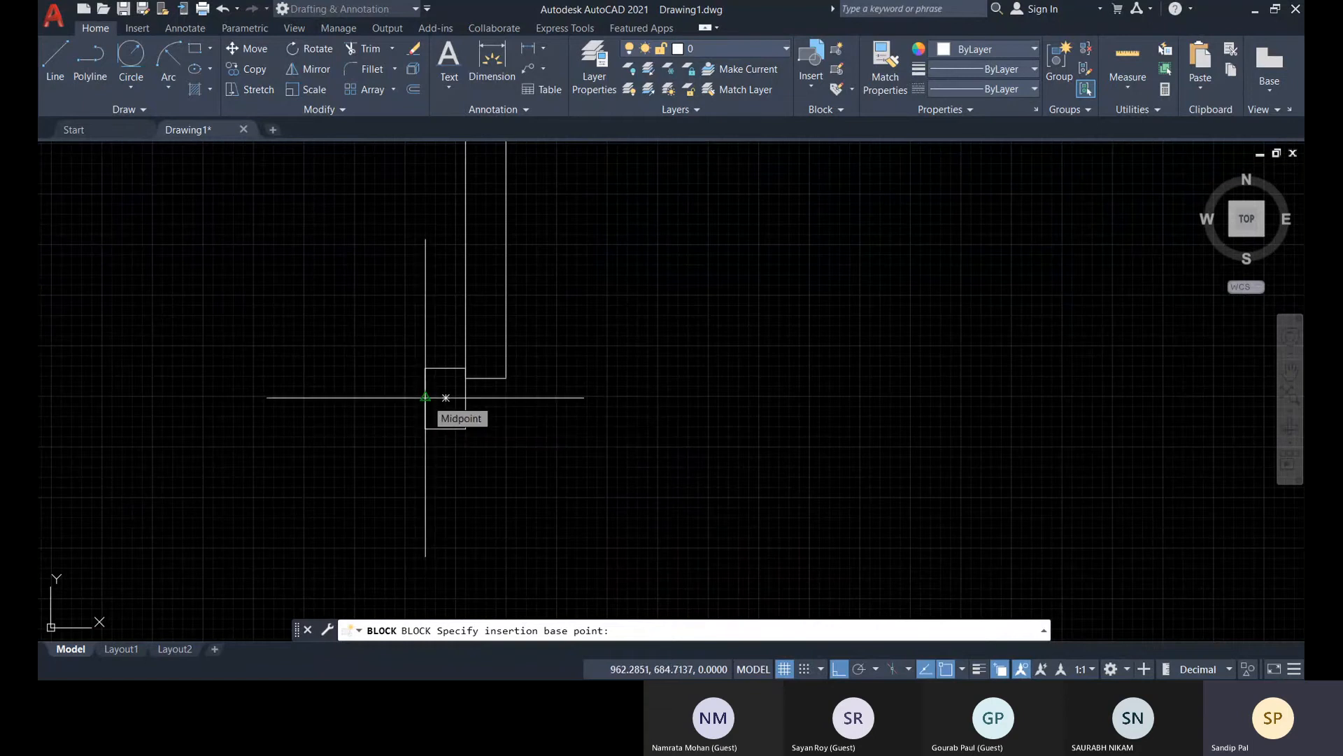
click(426, 397)
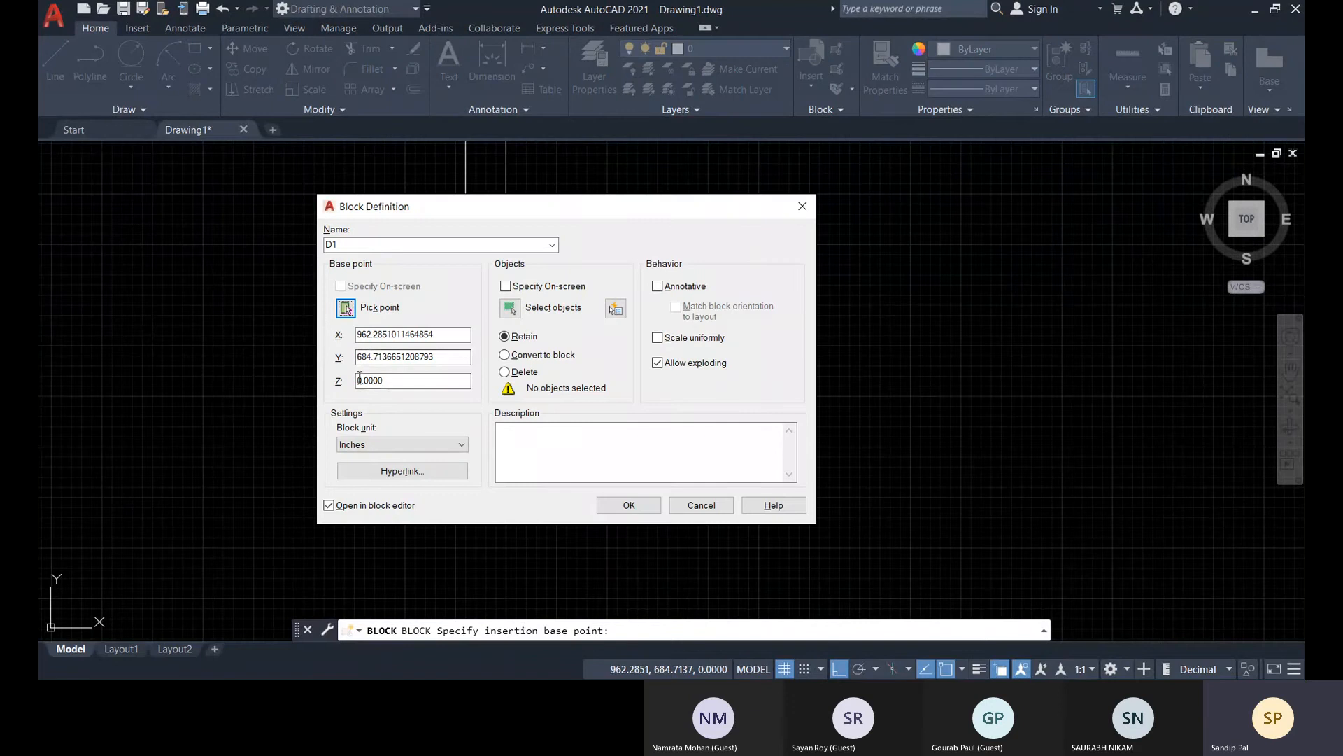
Review the available block units and the Open in block editor option for the D1 definition
click(371, 447)
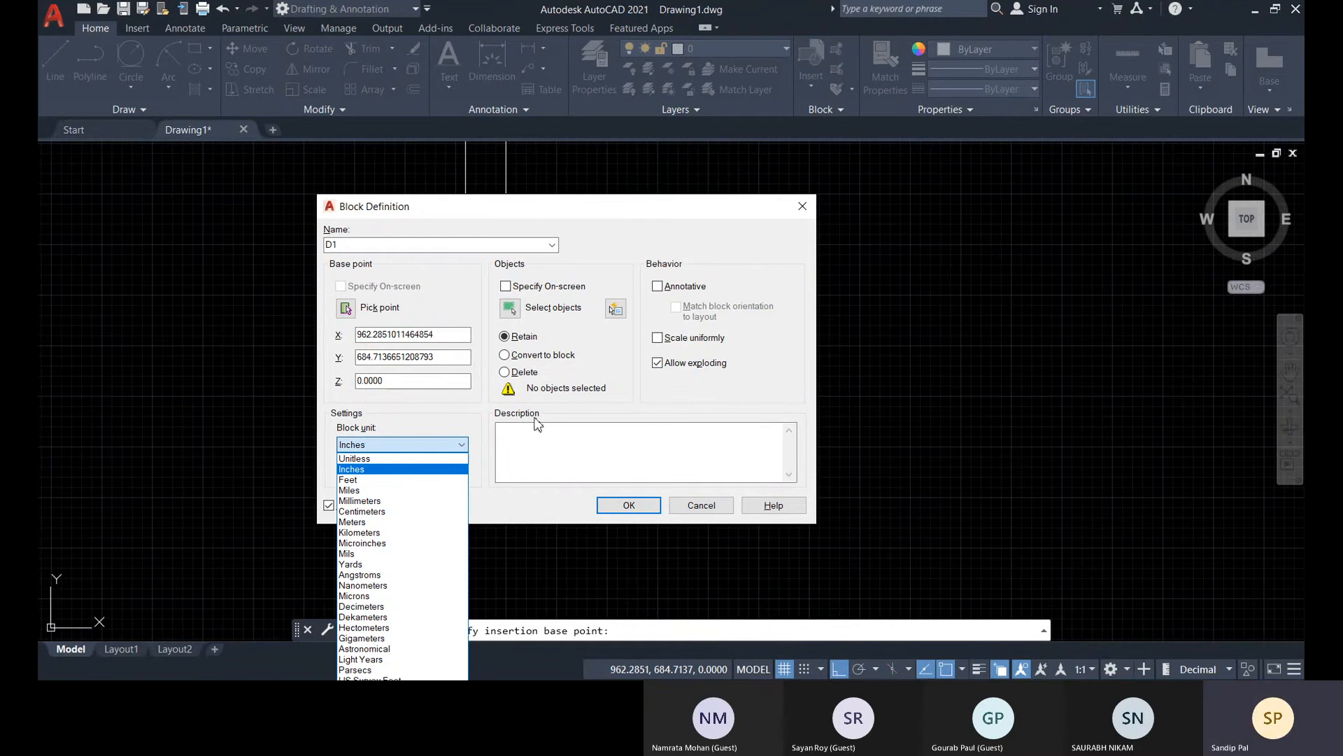
click(593, 411)
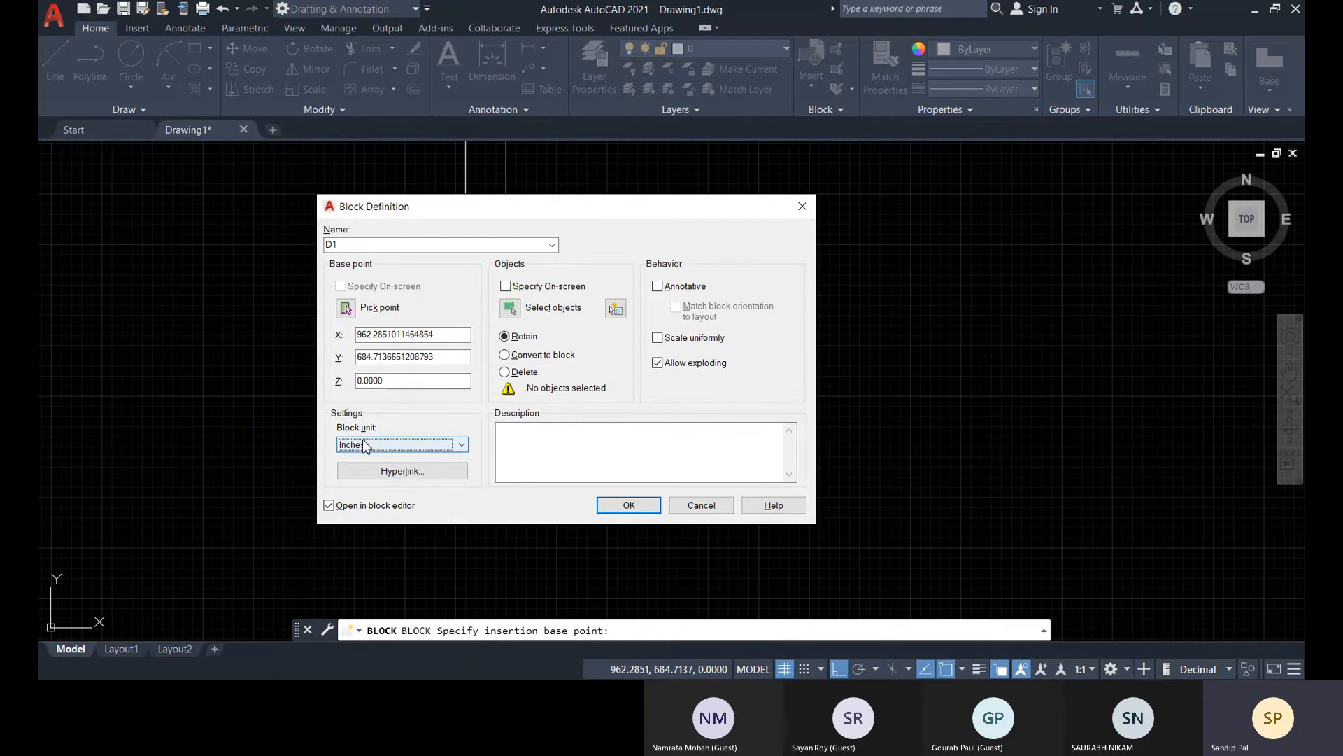
click(328, 509)
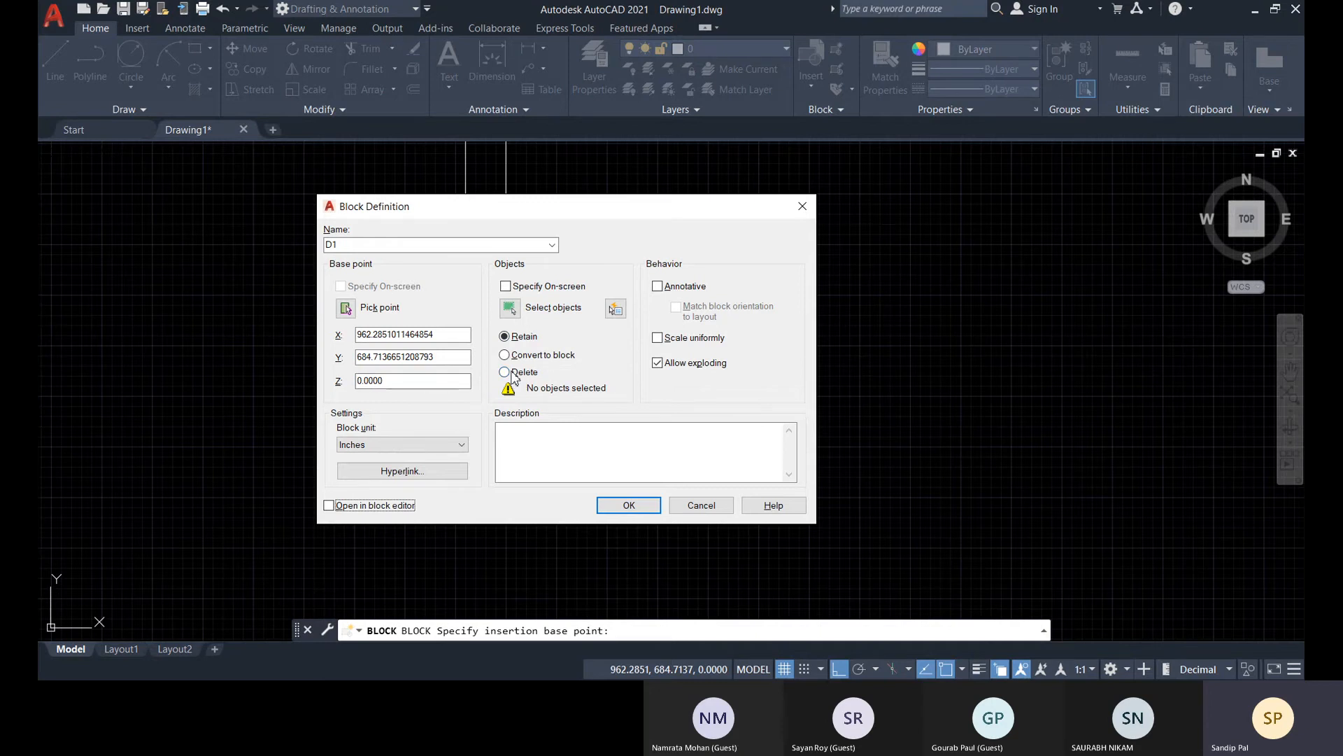
Define block D1 from all four door objects, deleting the originals once the block is created
click(505, 373)
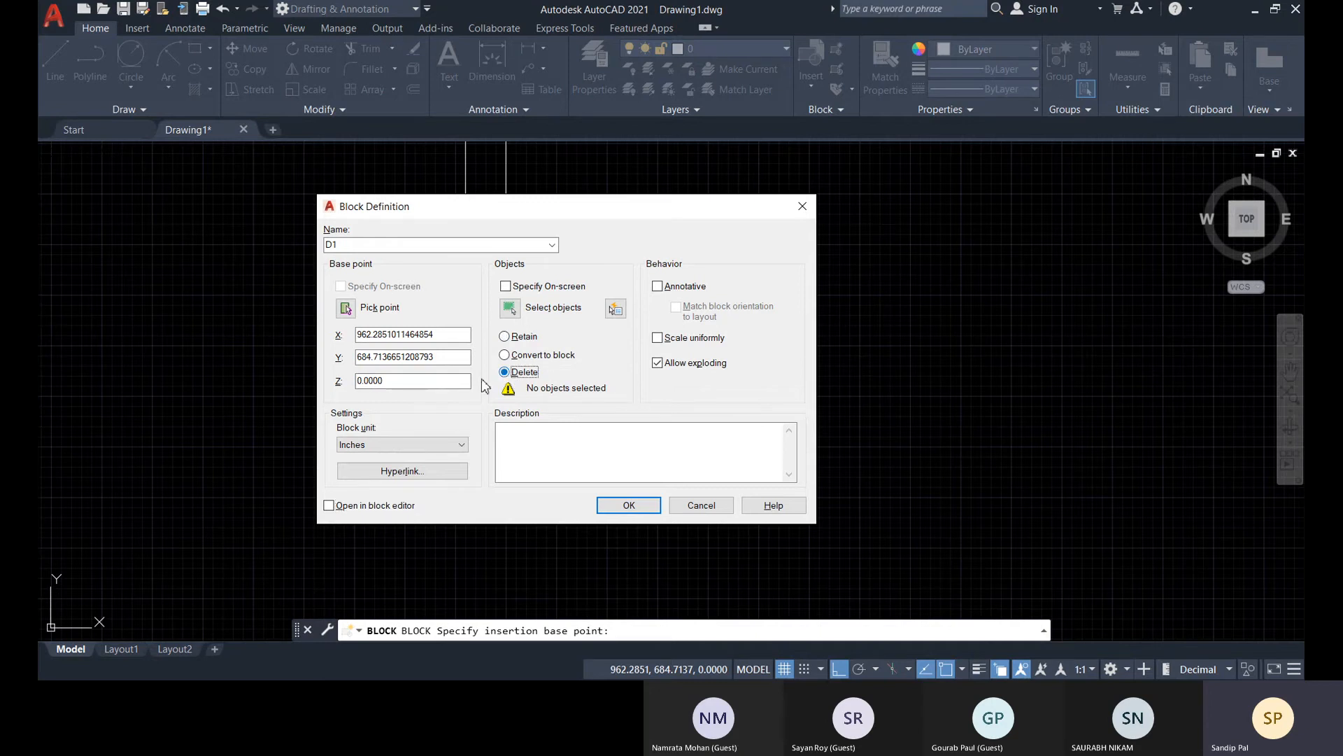
click(510, 308)
scroll(602, 406, up, 3)
click(887, 442)
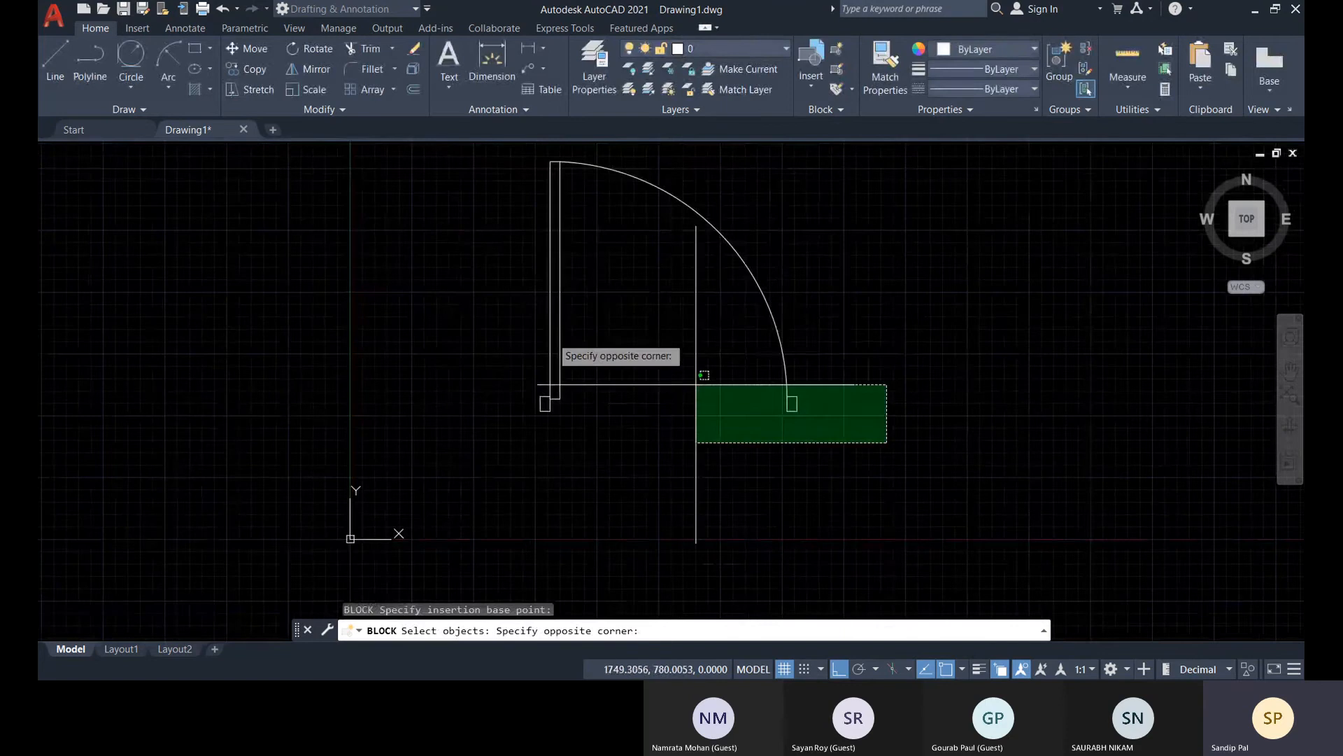
click(443, 161)
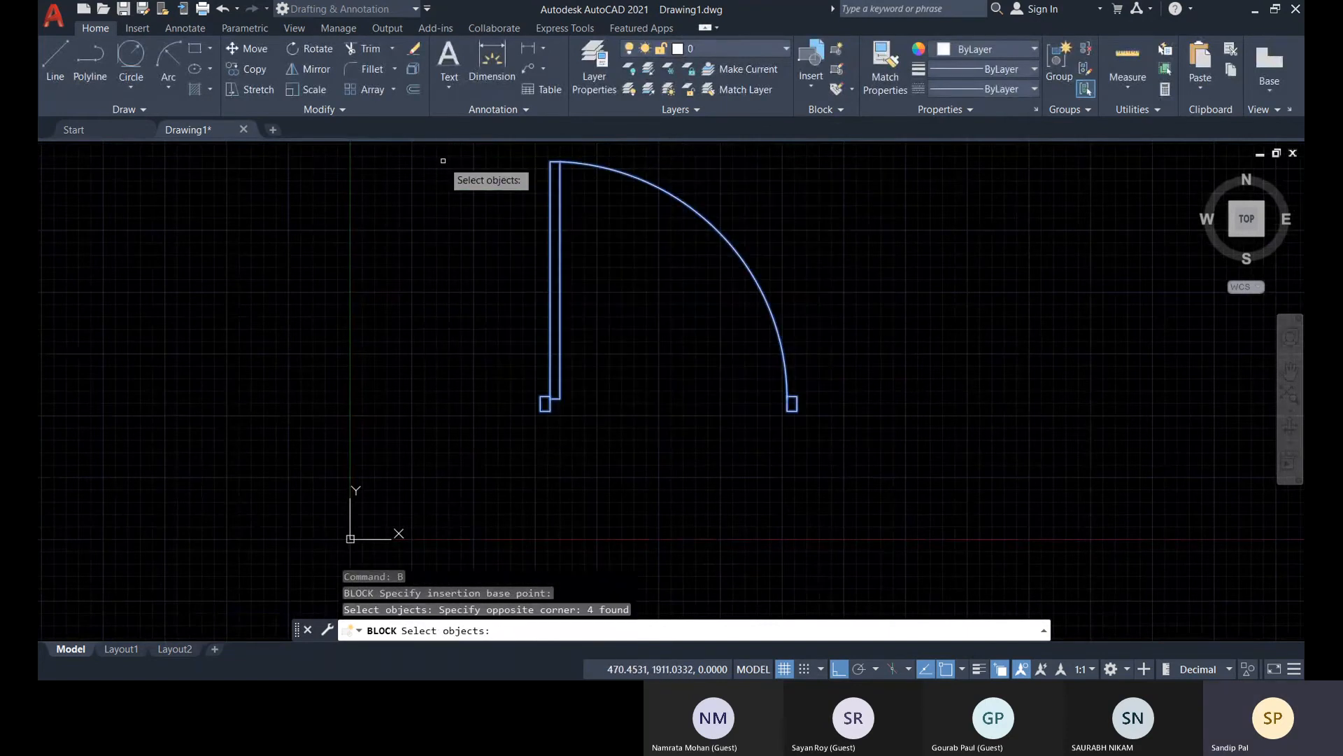
key(Return)
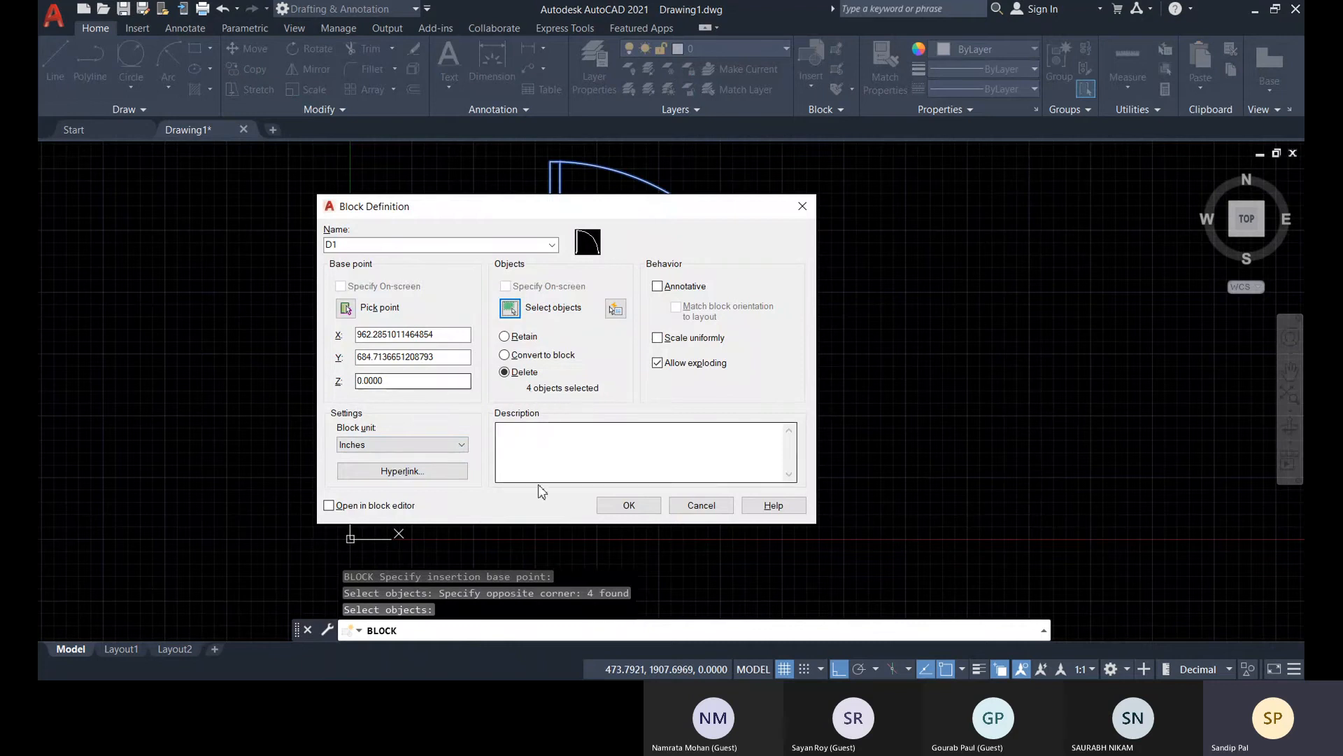
click(641, 510)
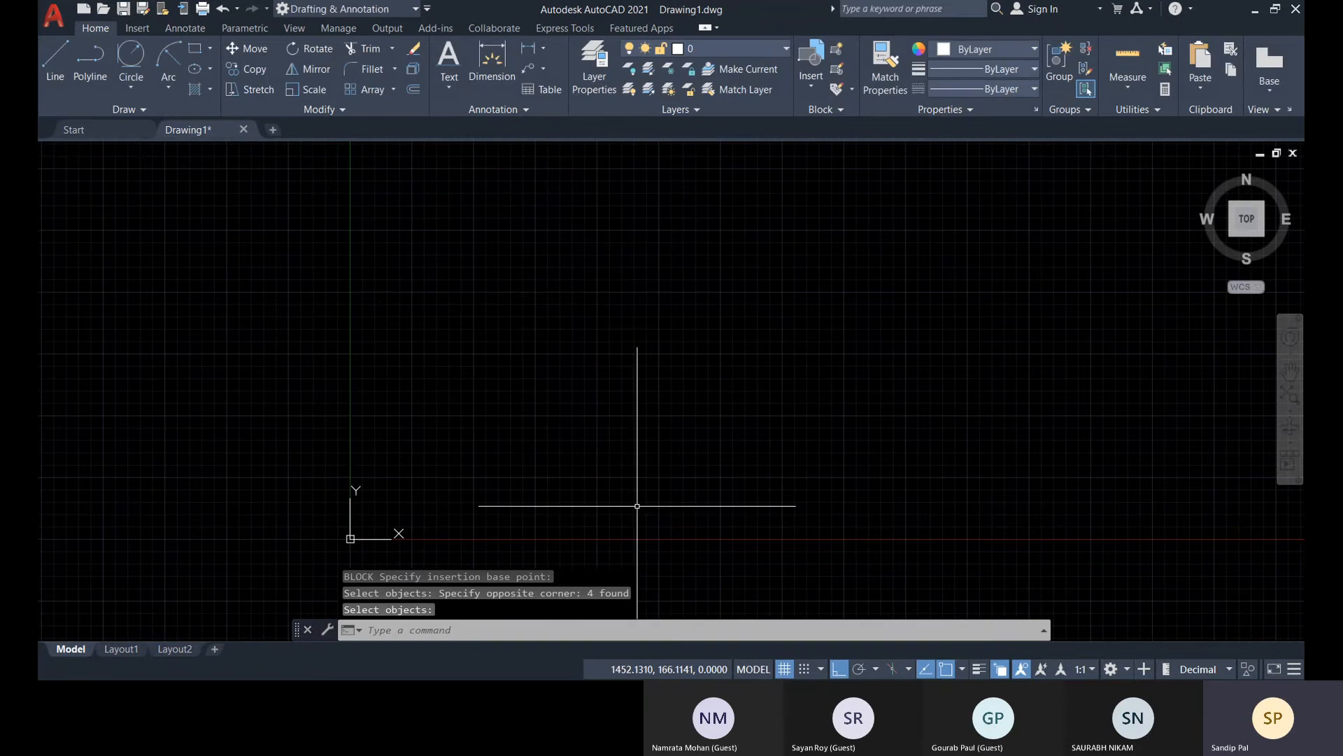
Insert door block D1 into the empty drawing at its original scale
scroll(630, 274, down, 3)
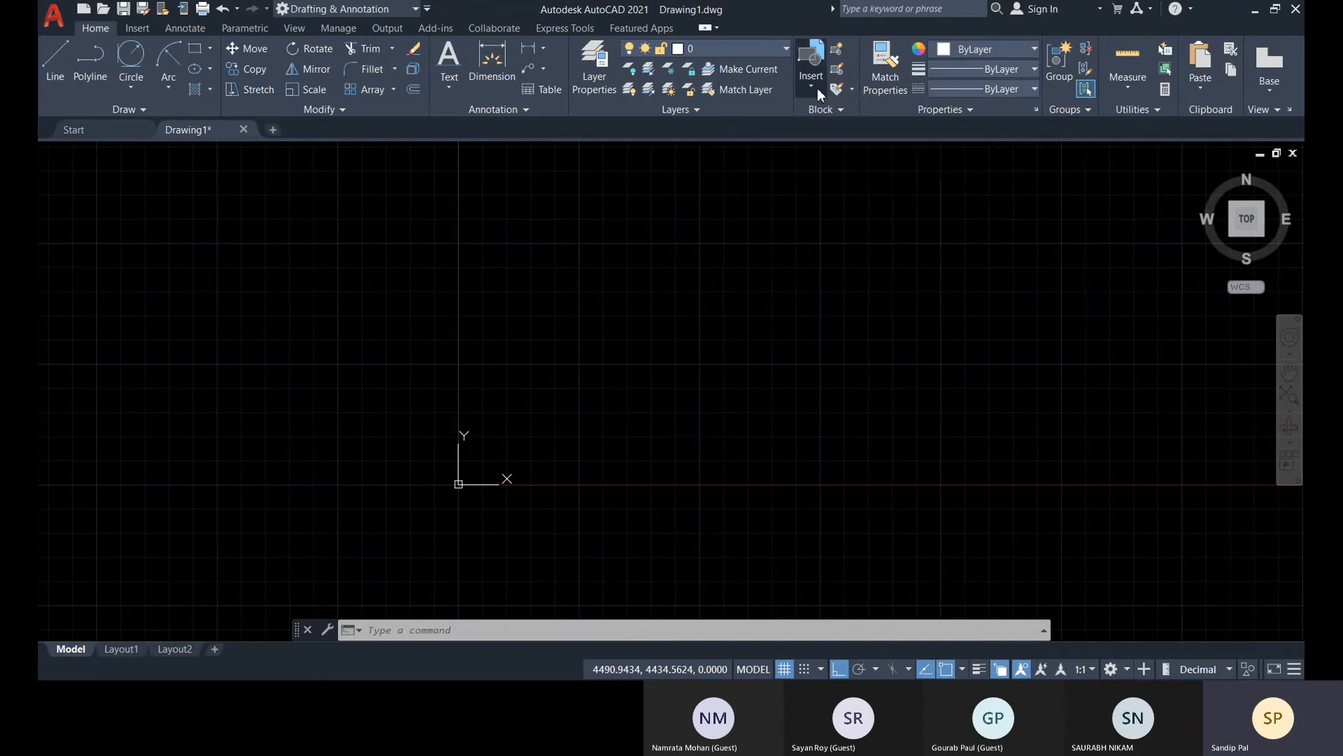
click(813, 87)
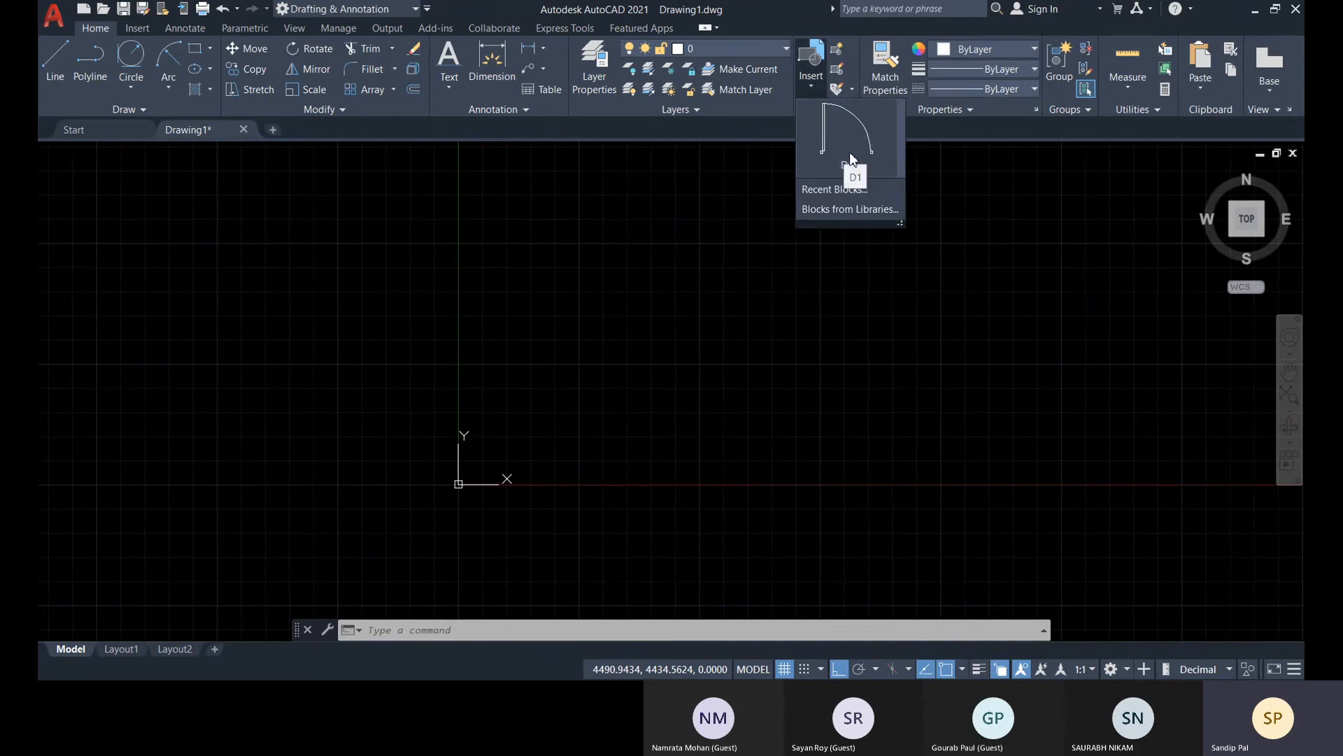
click(844, 159)
scroll(546, 381, up, 5)
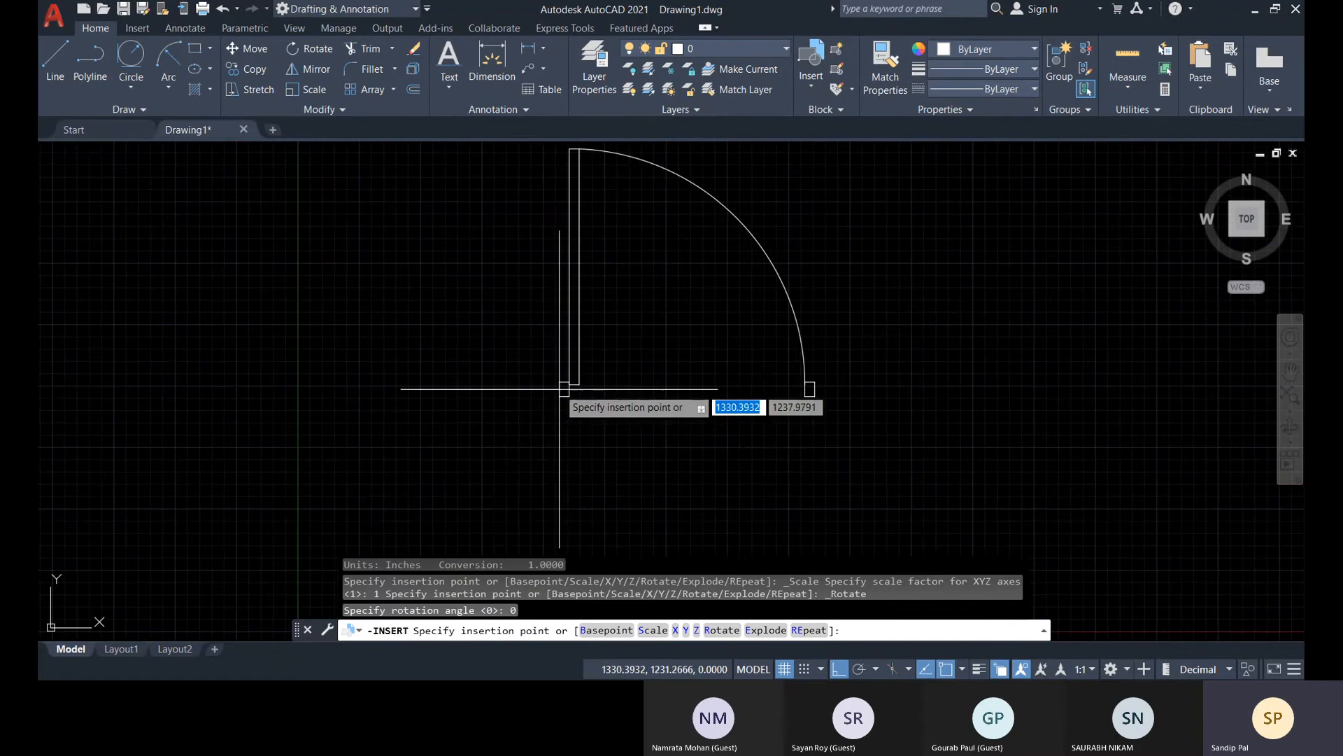
click(498, 429)
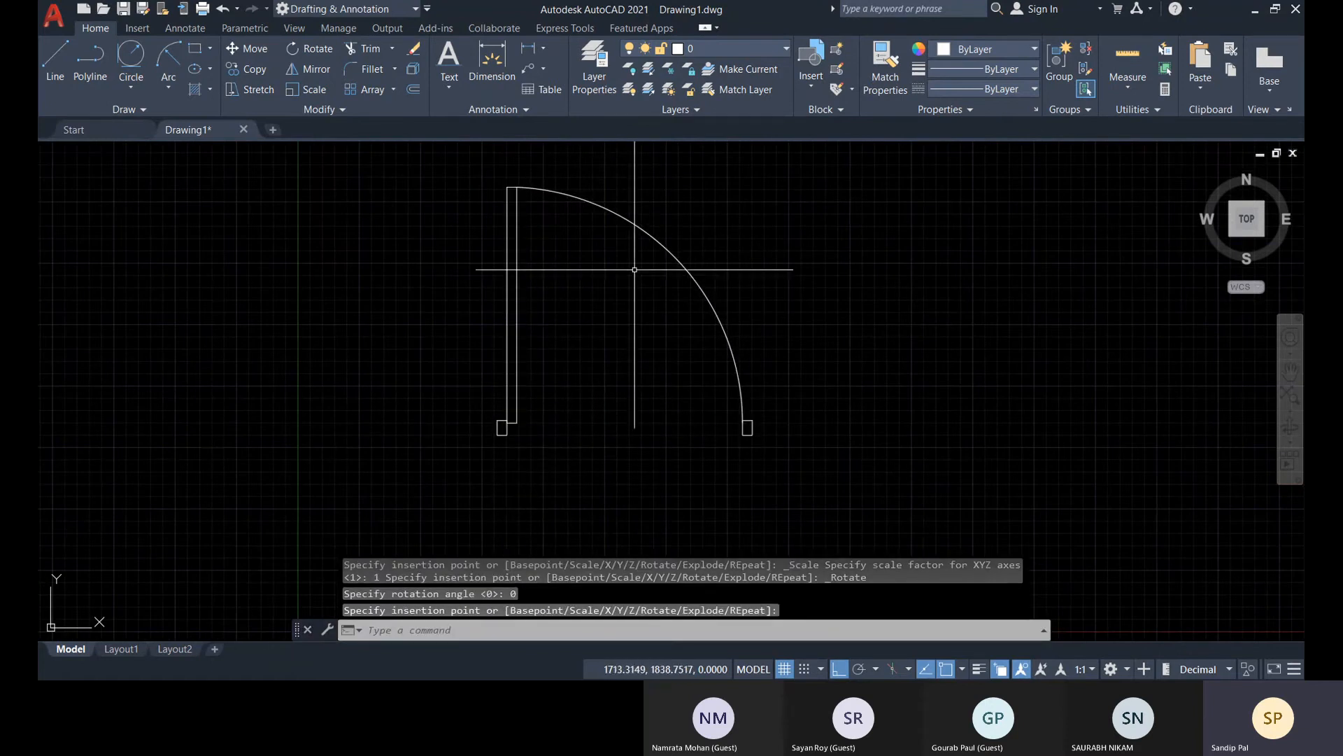
Move the inserted D1 door horizontally to the right by about 1900 units using its base-point grip
click(510, 376)
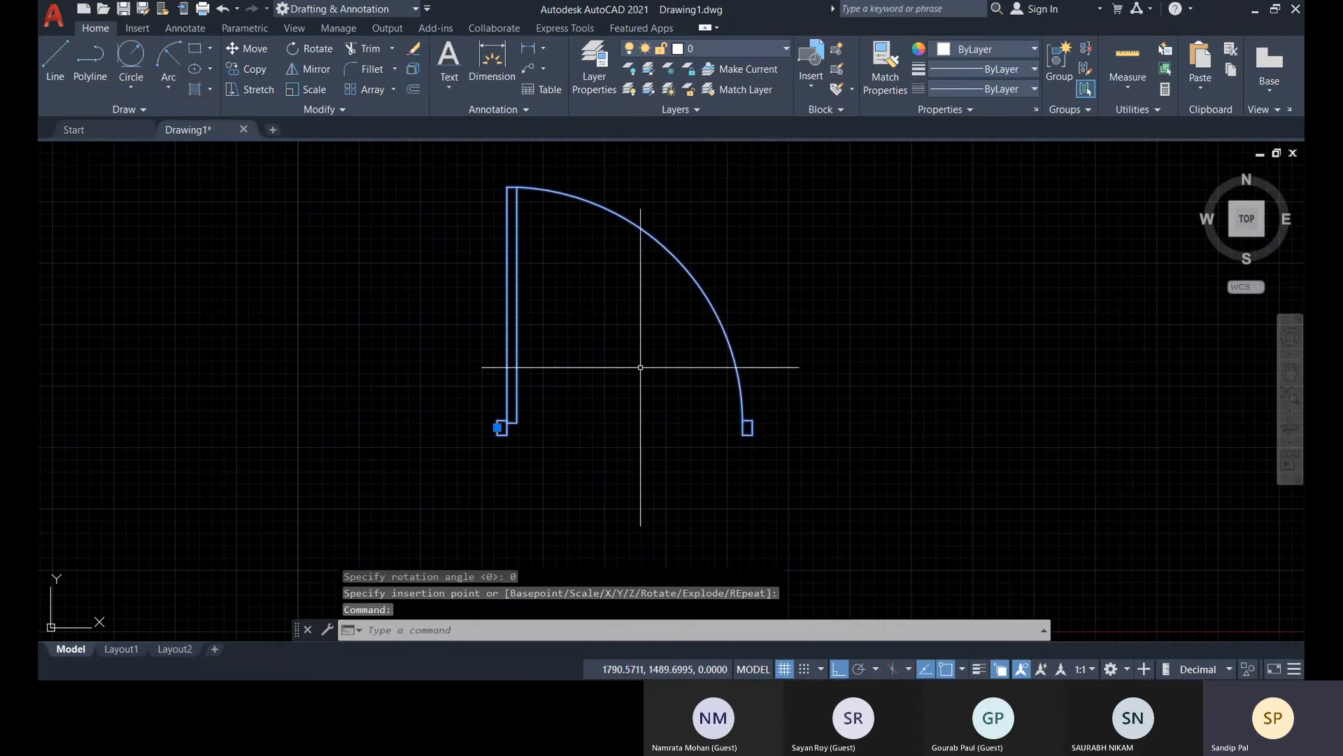
scroll(496, 441, up, 4)
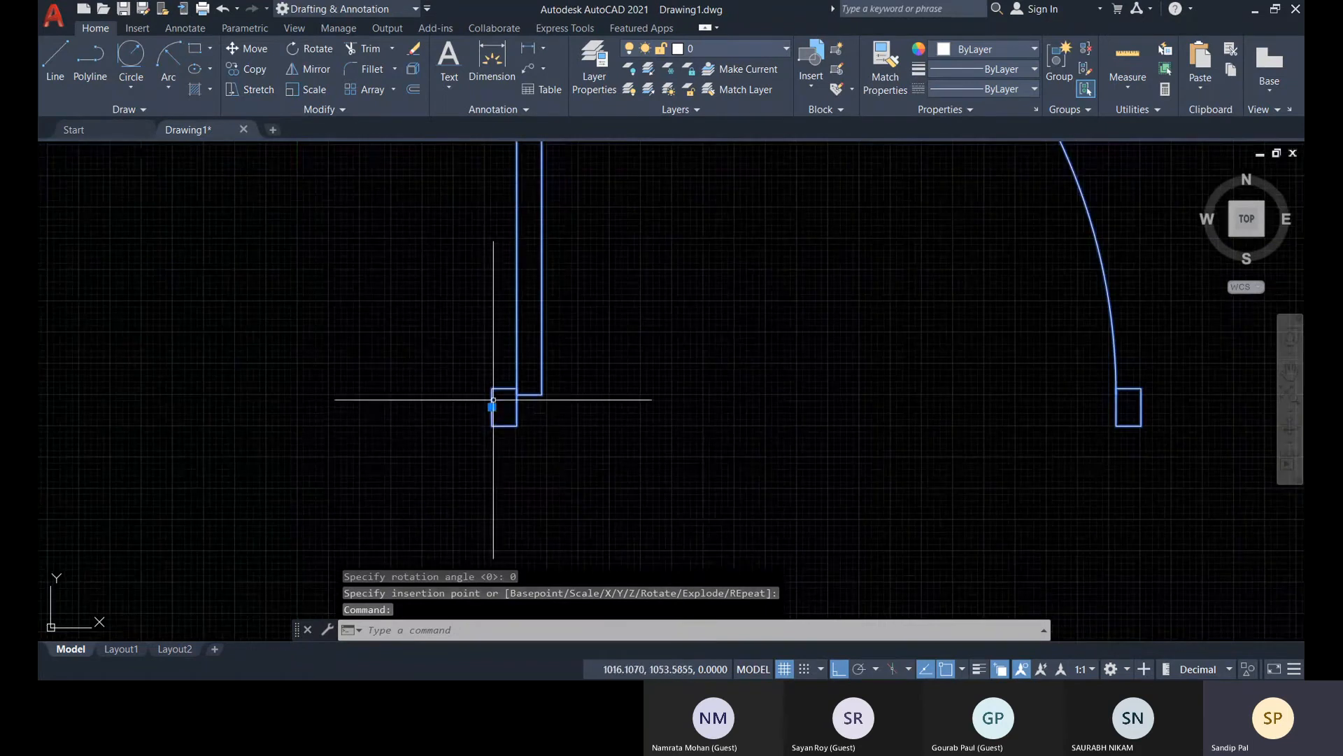
click(492, 407)
scroll(492, 407, down, 7)
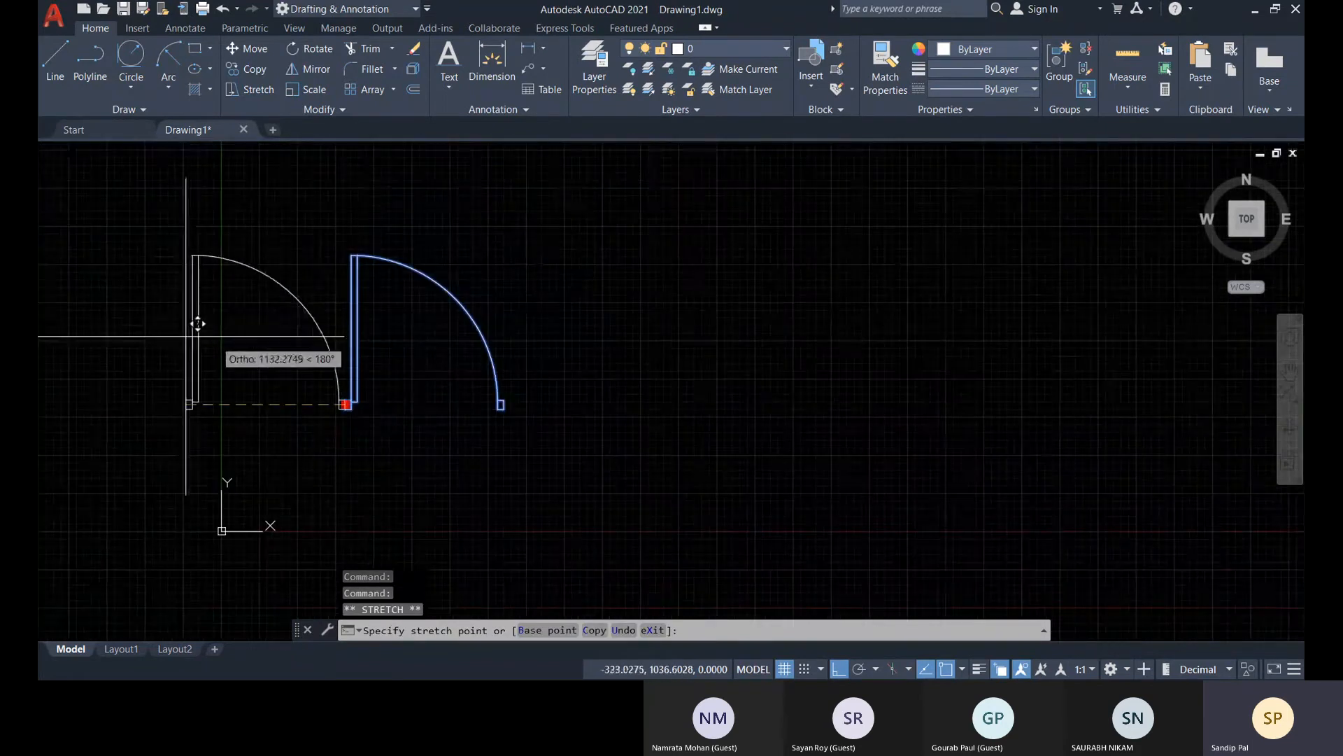
click(581, 350)
key(Escape)
key(Escape)
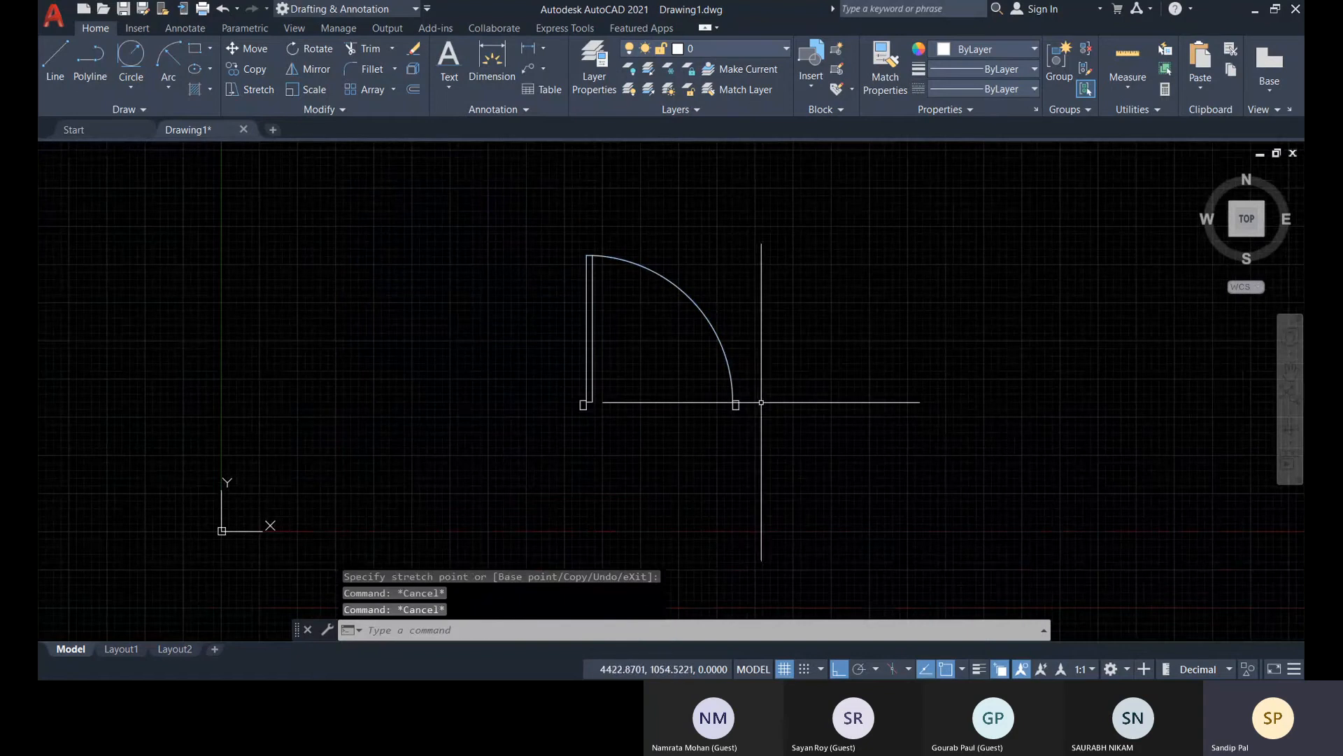
Delete the inserted D1 door block from the drawing
middle_drag(755, 401, 729, 418)
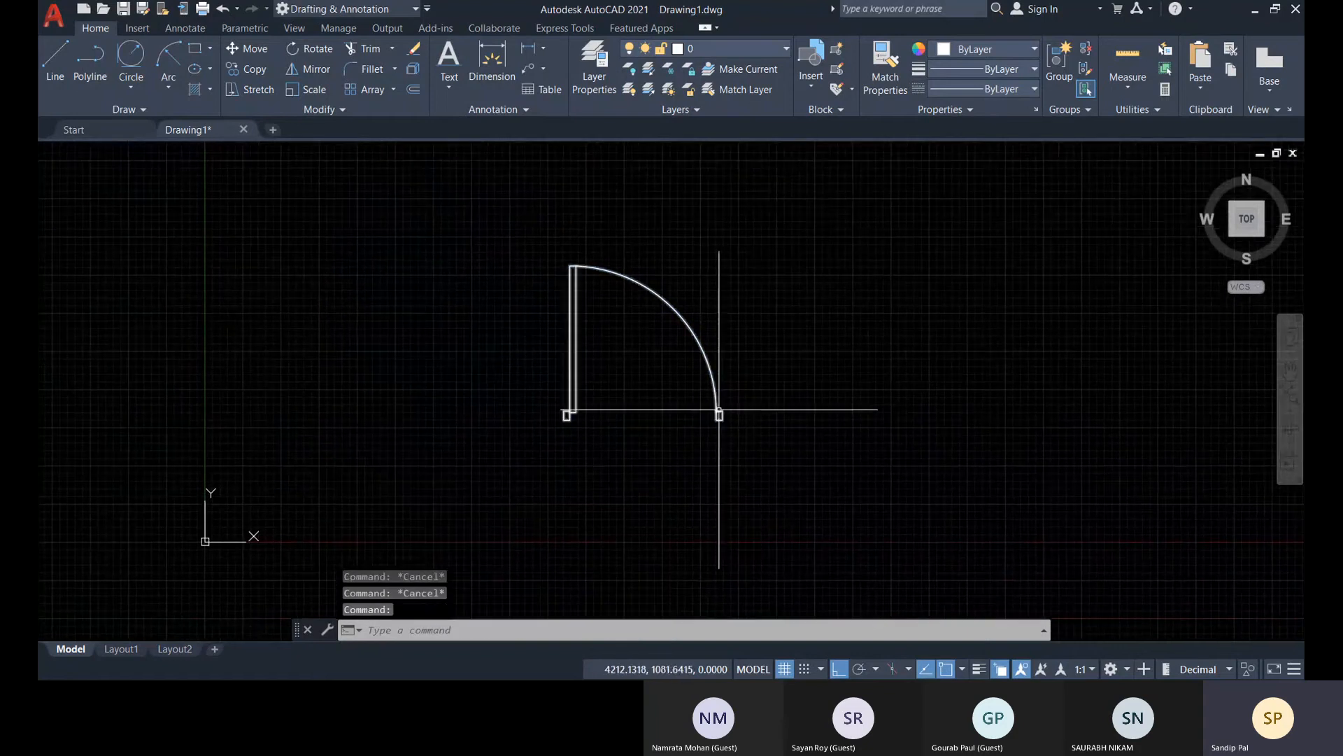
click(715, 413)
key(Delete)
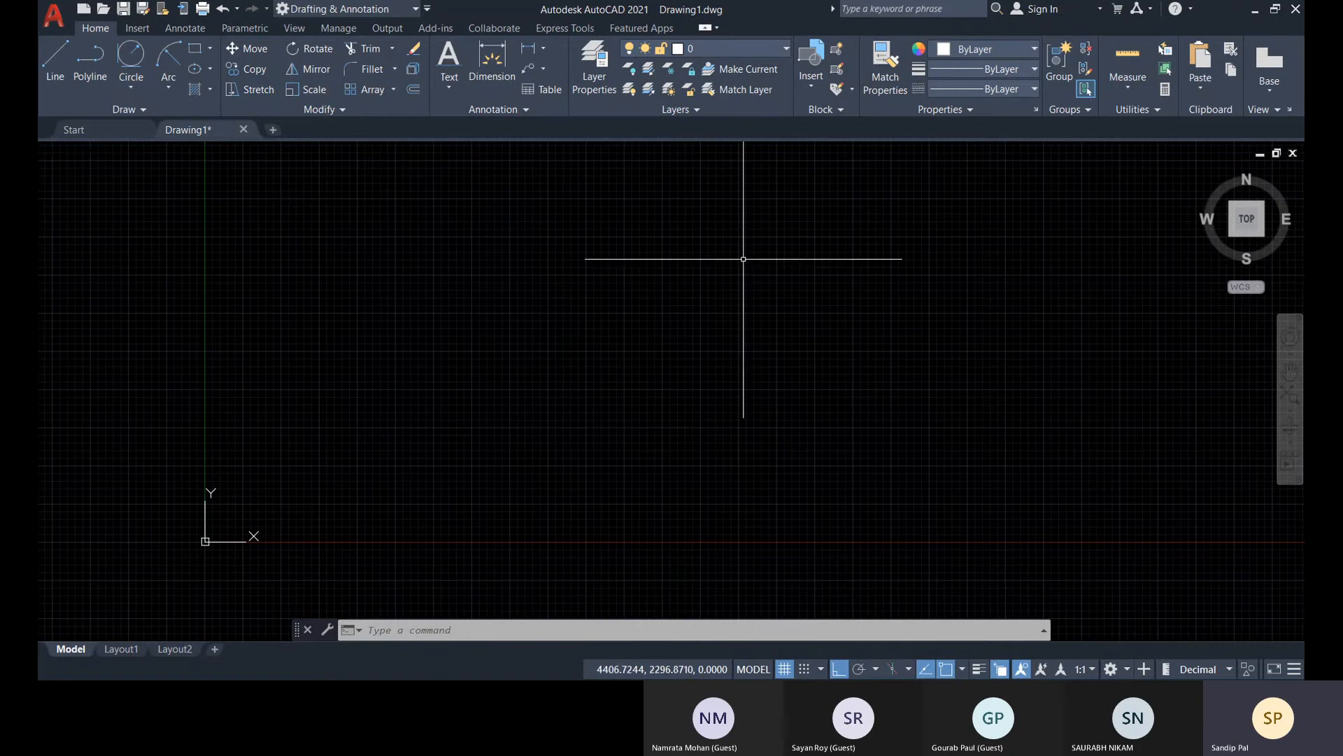
click(814, 82)
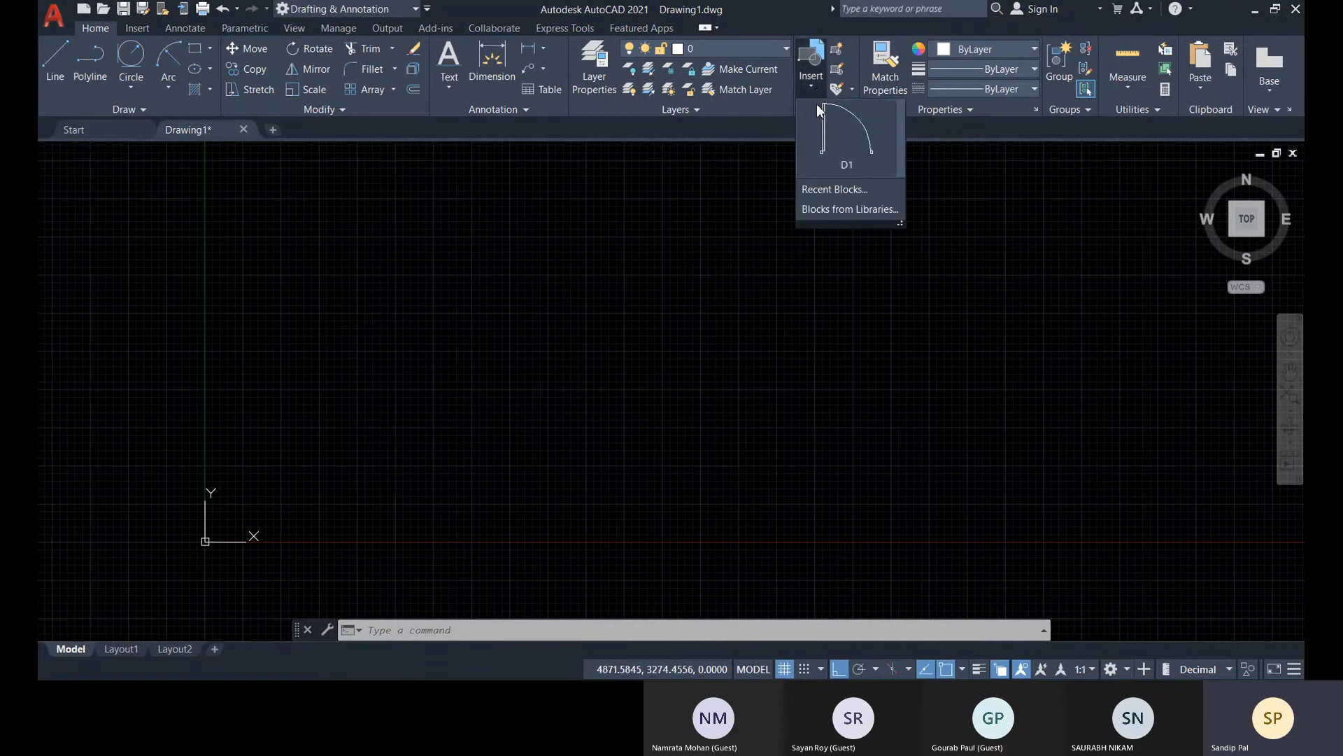
click(845, 134)
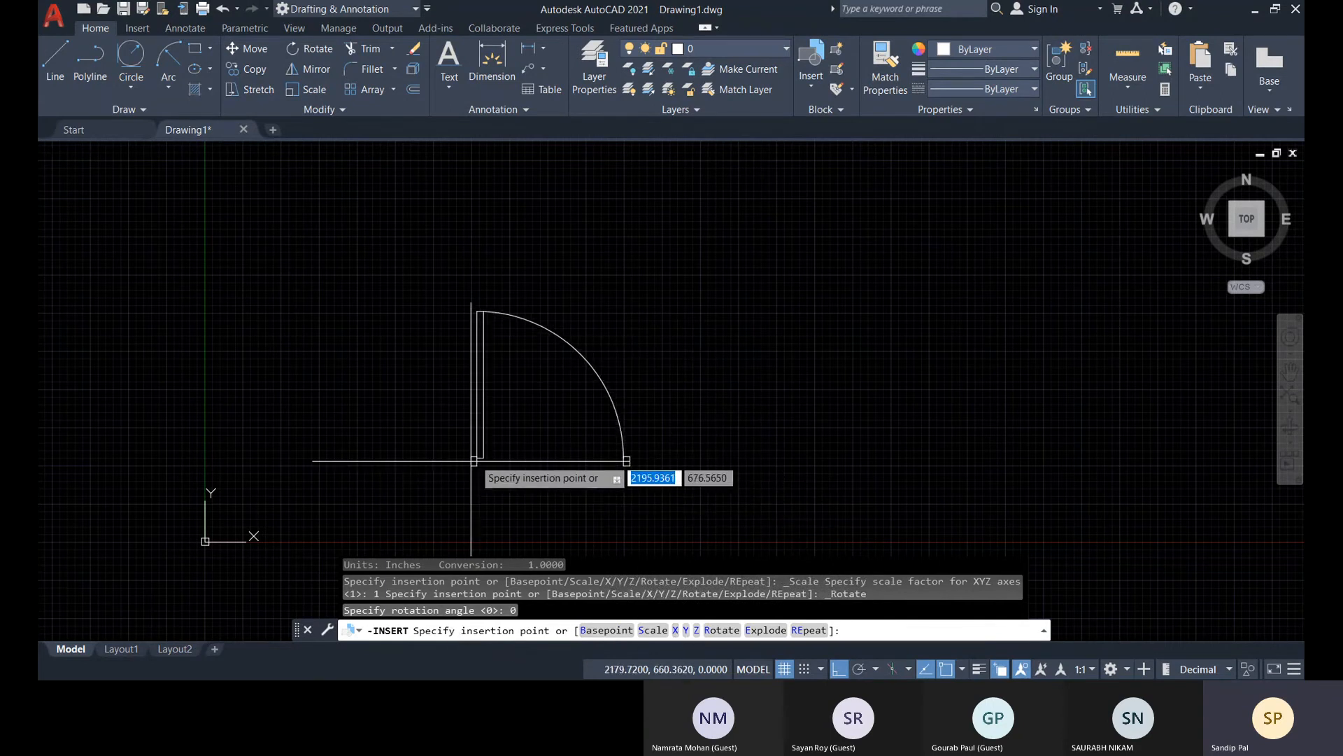
scroll(521, 476, up, 4)
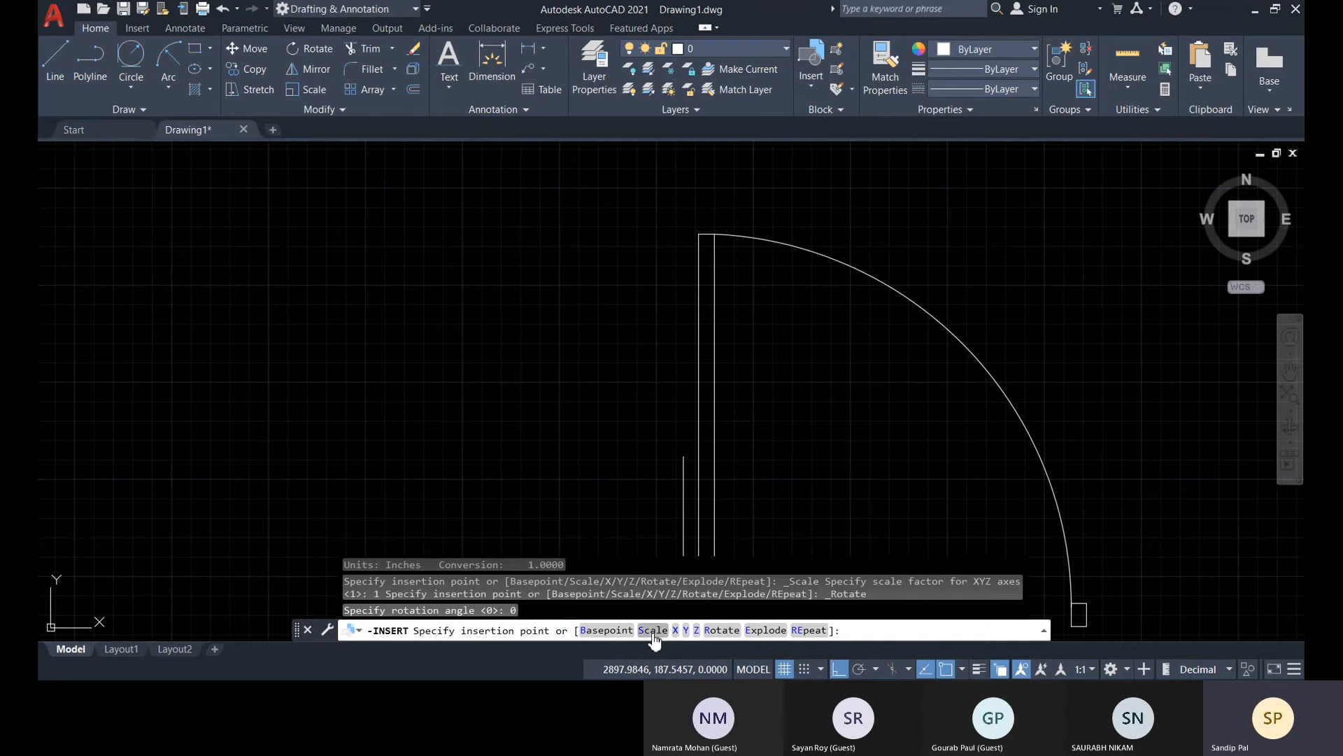
click(652, 631)
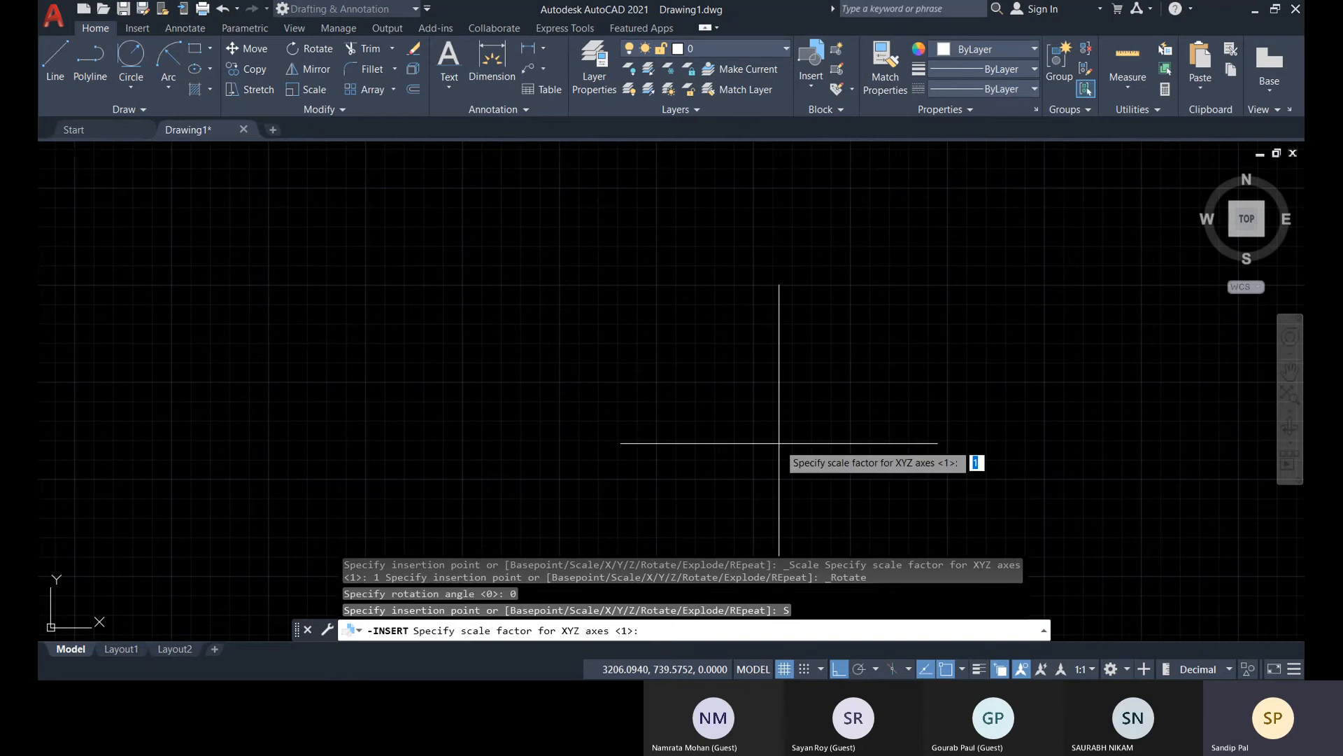
scroll(720, 451, down, 3)
key(Escape)
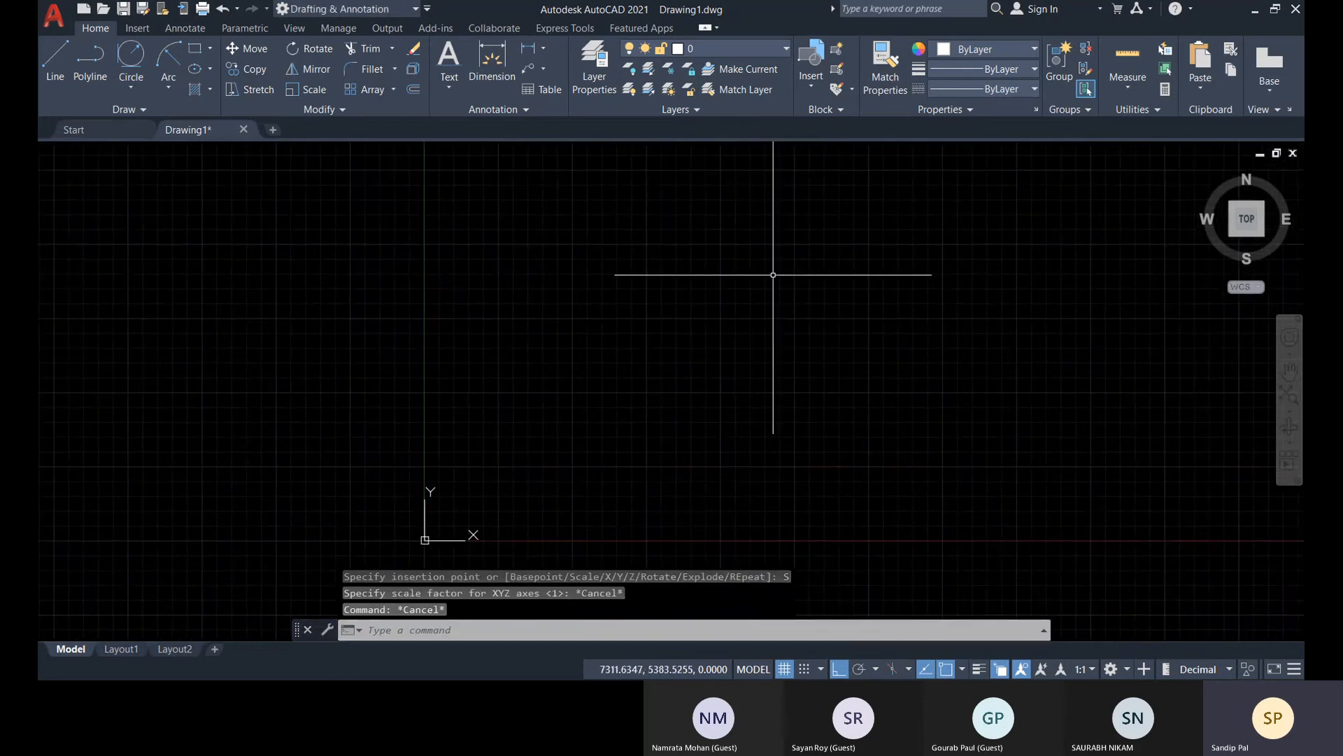
Insert block D1 at its default scale in the empty area up and right of the origin
click(811, 70)
click(825, 135)
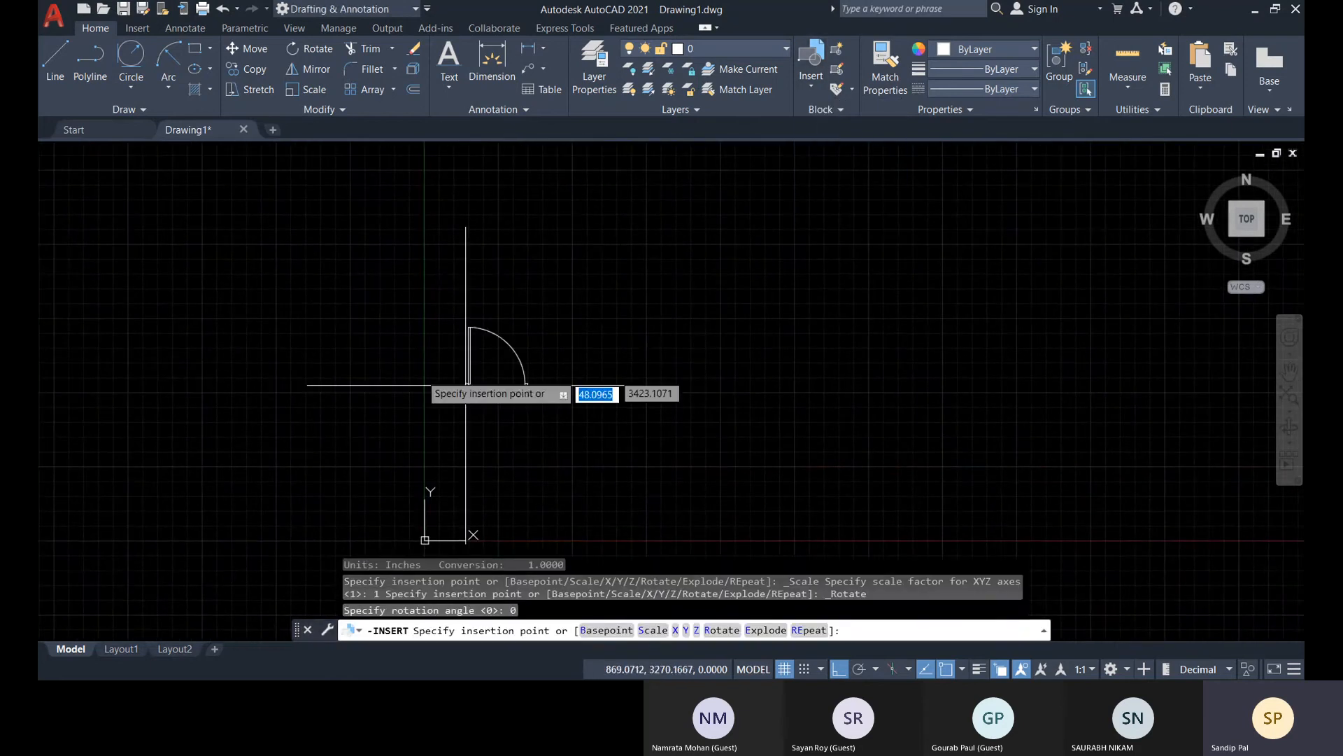
scroll(531, 343, up, 3)
click(530, 343)
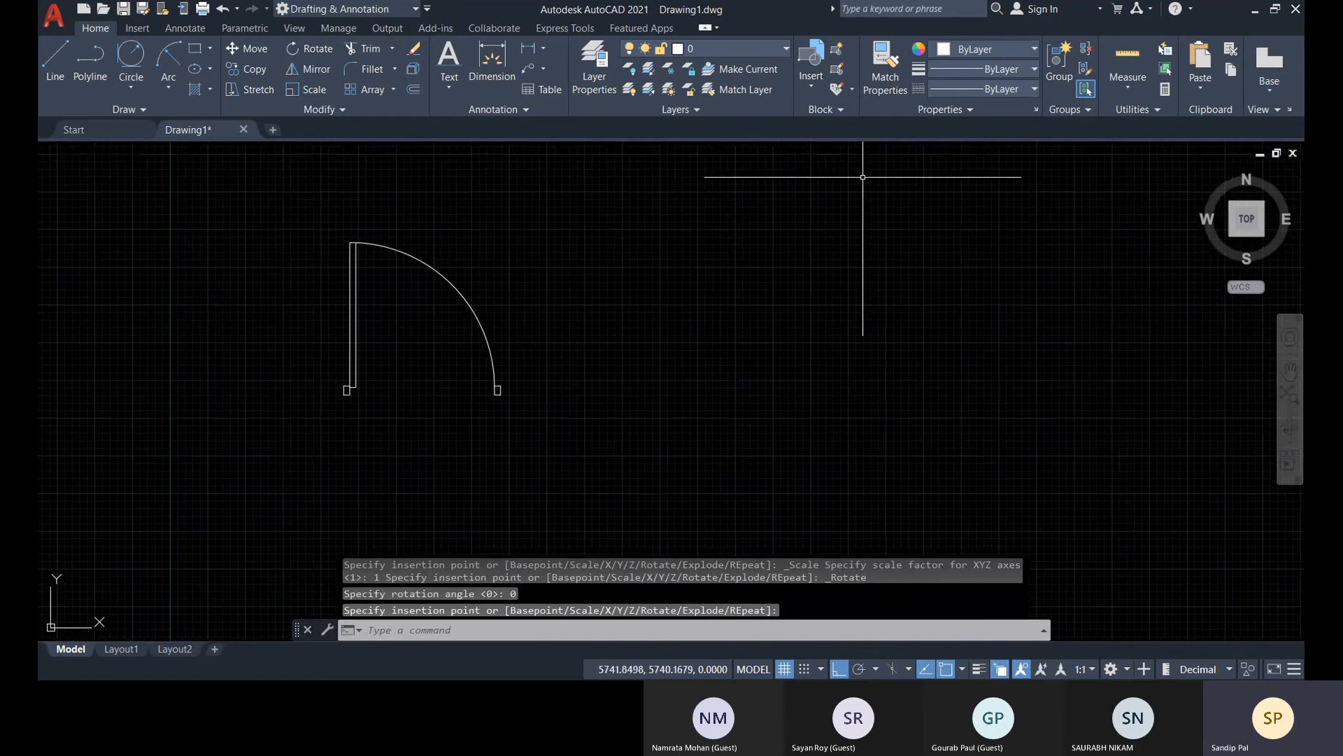
Insert a second D1 door to the right of the first one, scaled by a factor of 900/1200
click(811, 69)
click(826, 135)
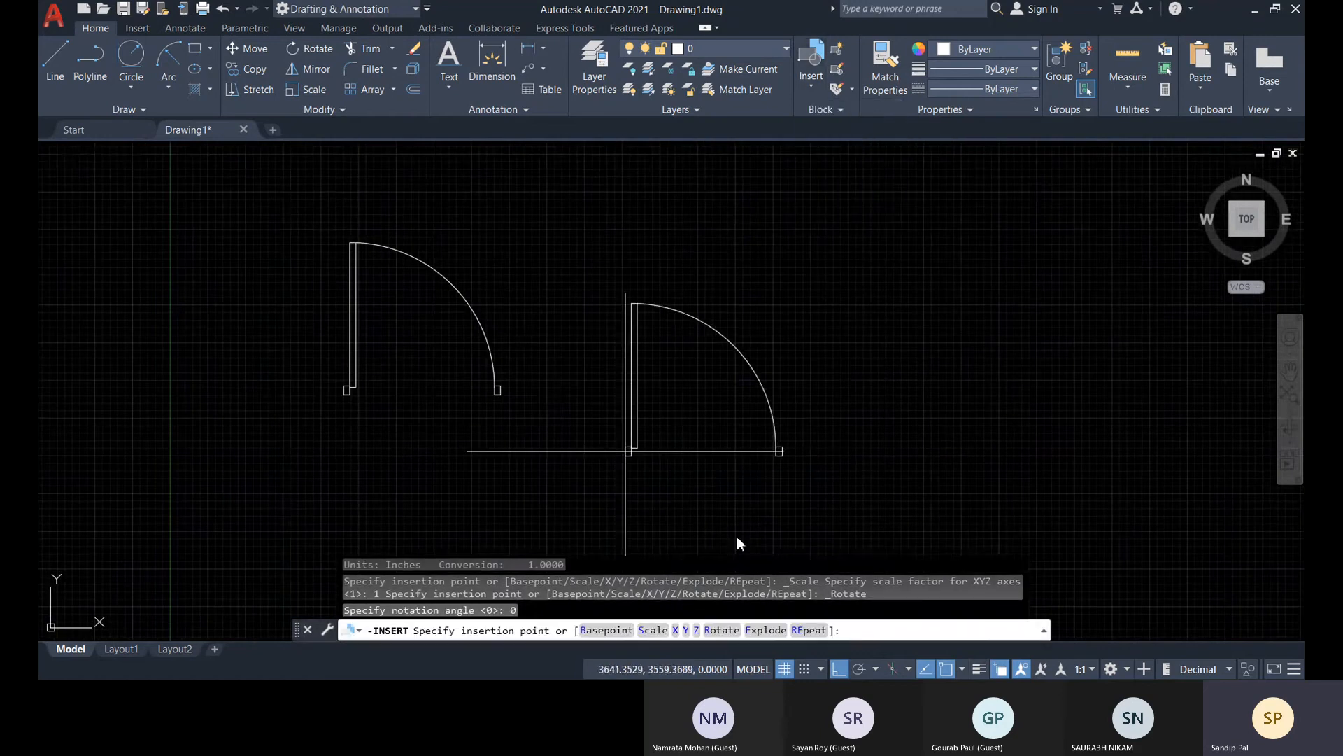
click(654, 631)
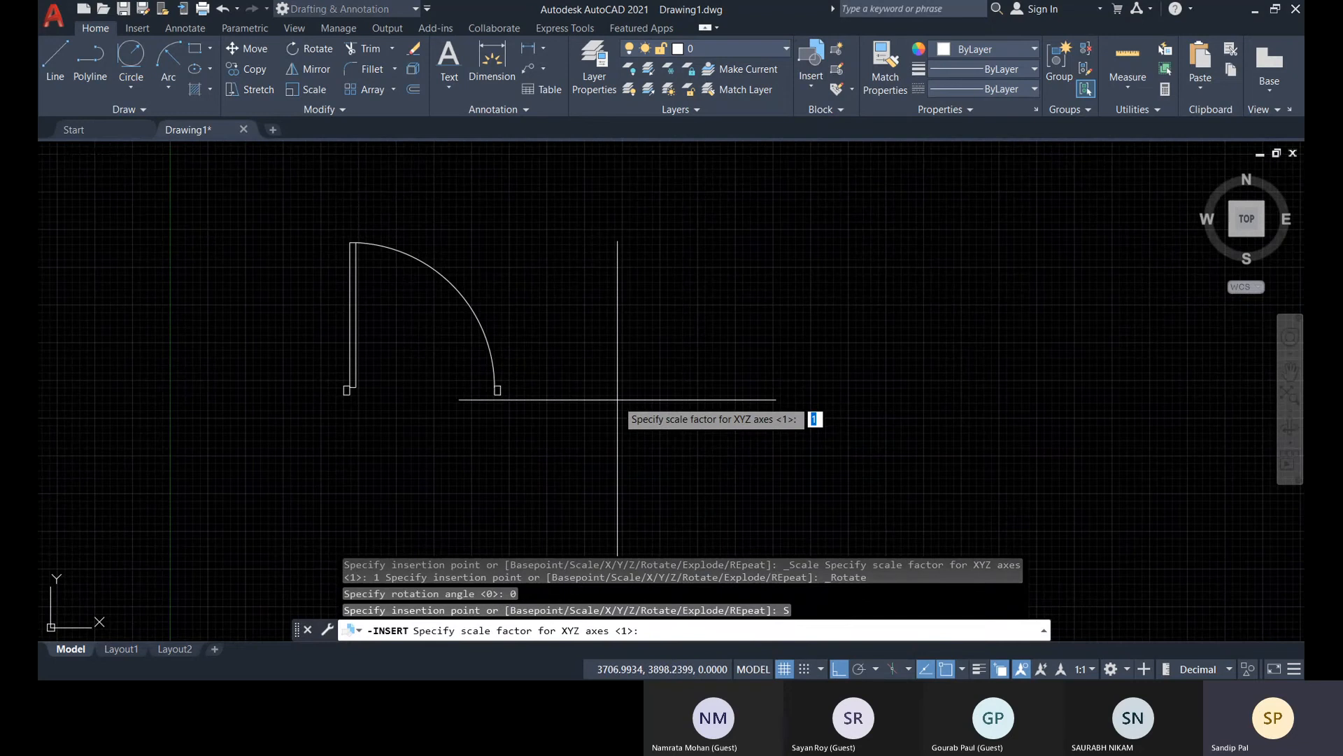
text(900/1200)
key(Return)
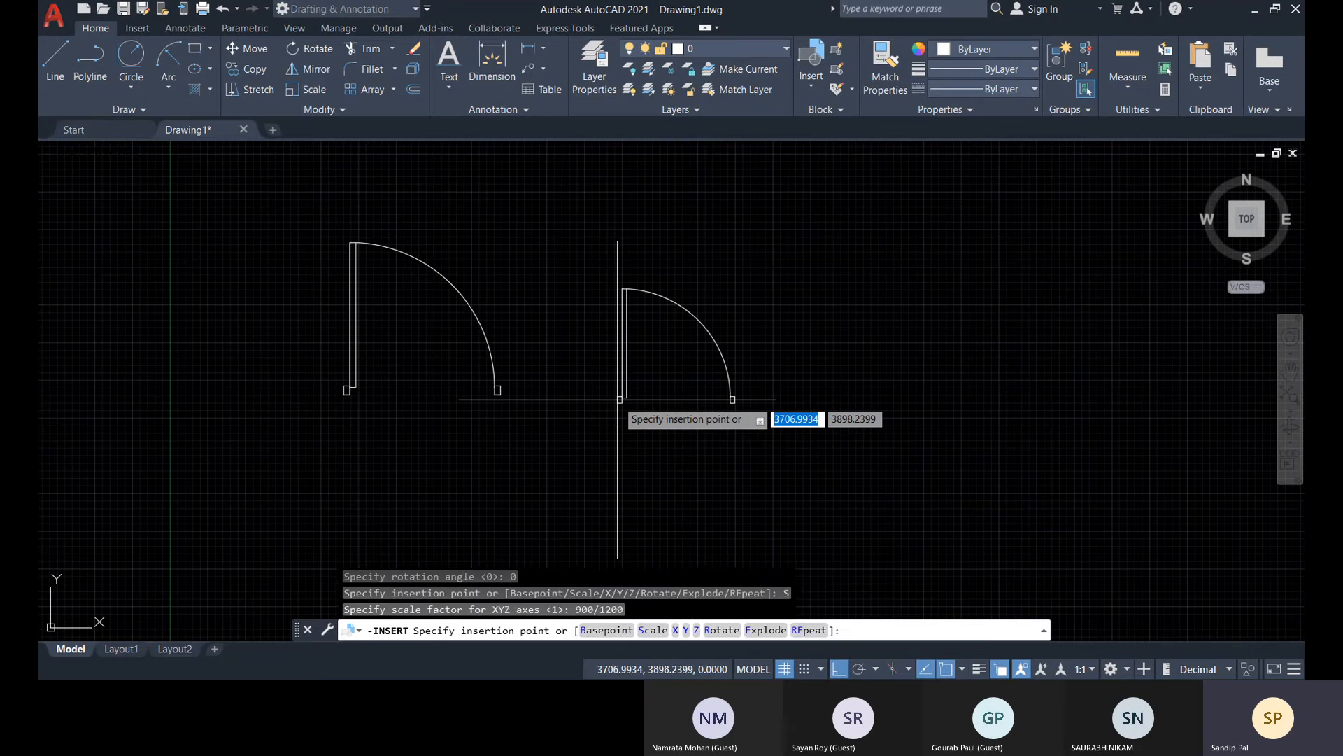
scroll(580, 392, up, 3)
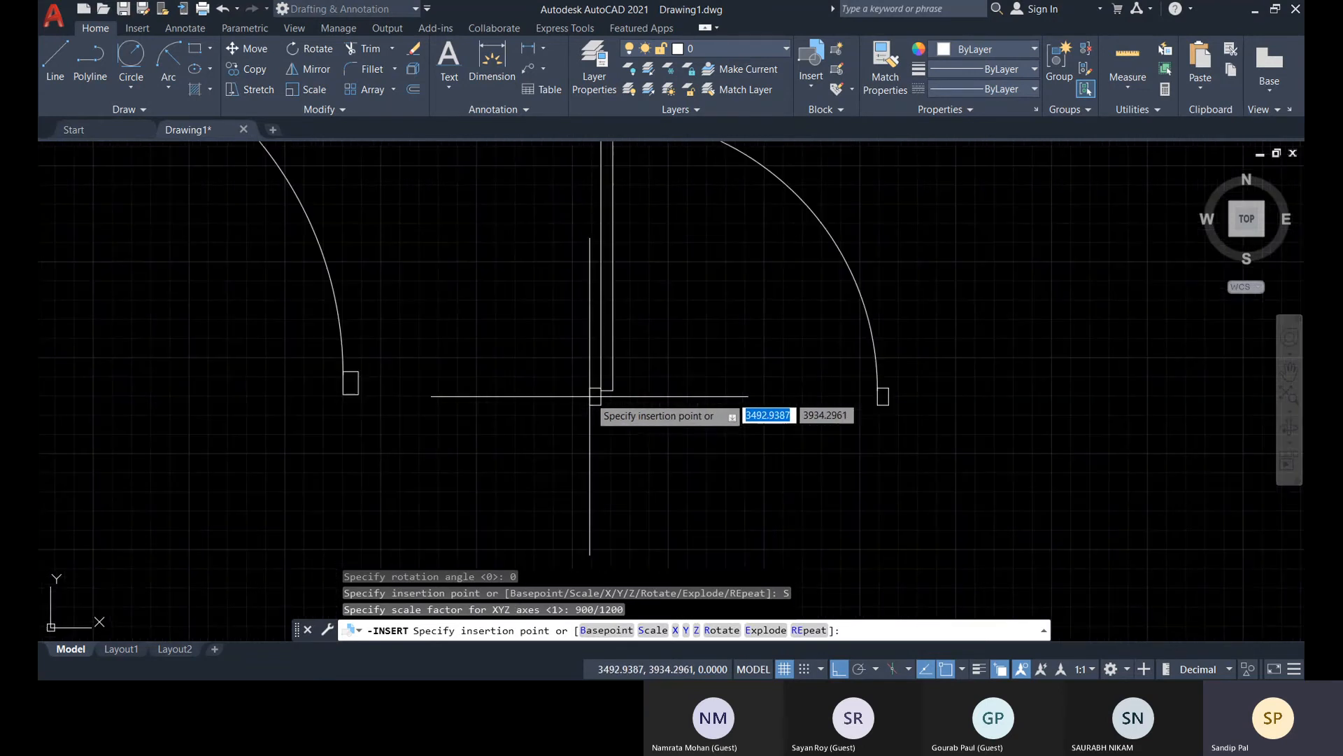
scroll(476, 392, down, 2)
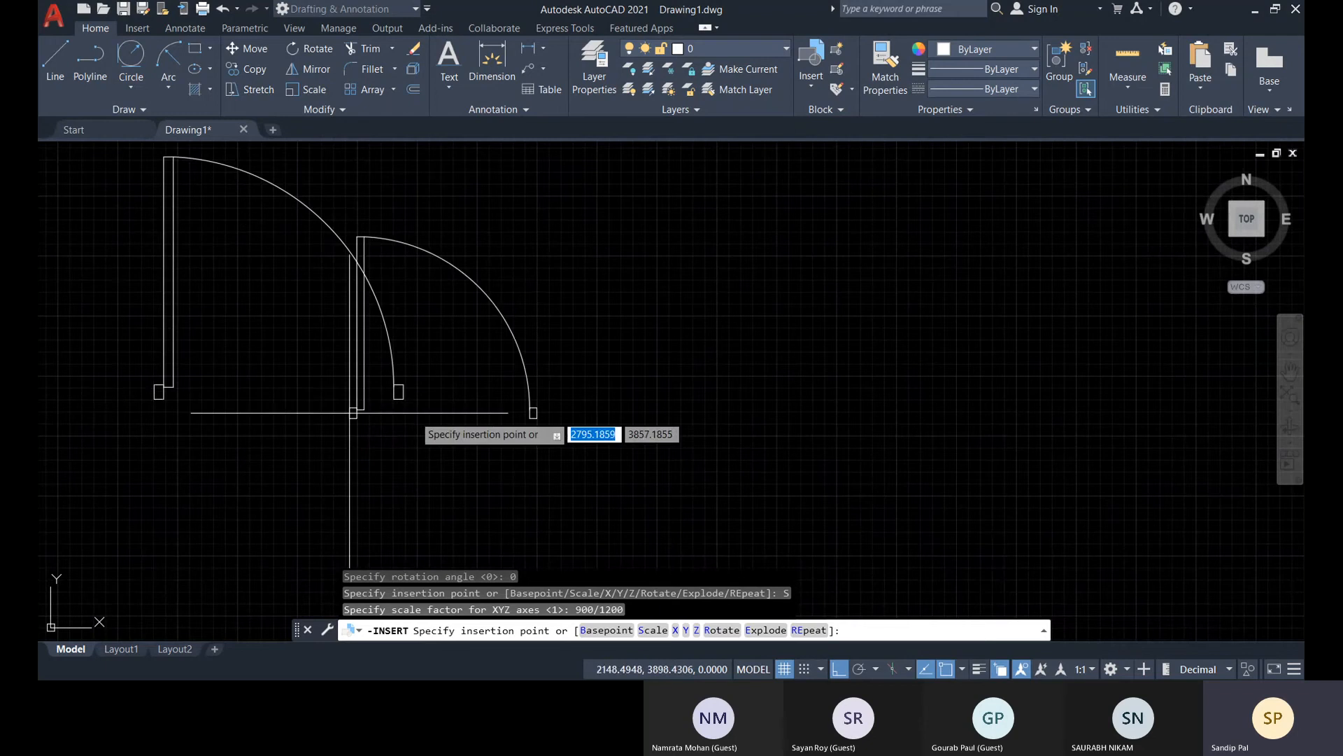
click(473, 394)
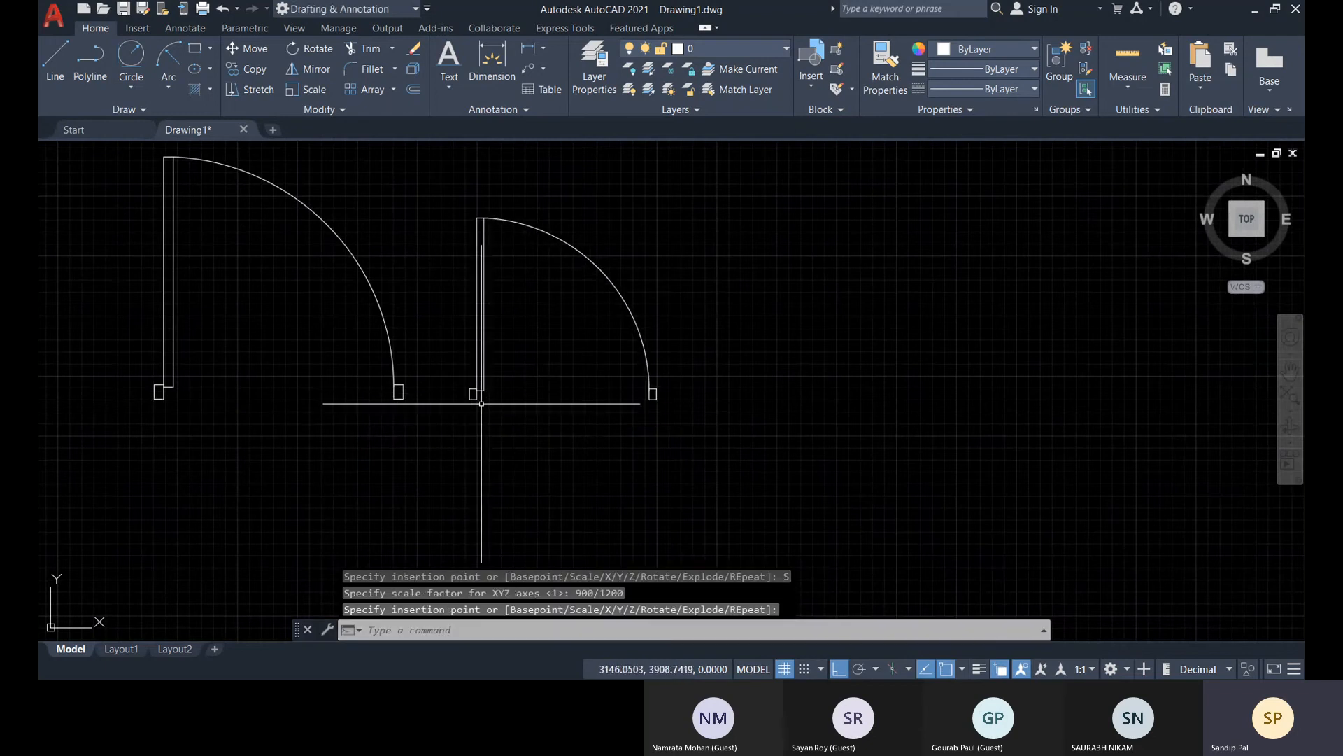
Measure the distance between the inner jamb midpoints of the larger, unscaled door
click(1146, 91)
click(1144, 145)
scroll(162, 384, up, 5)
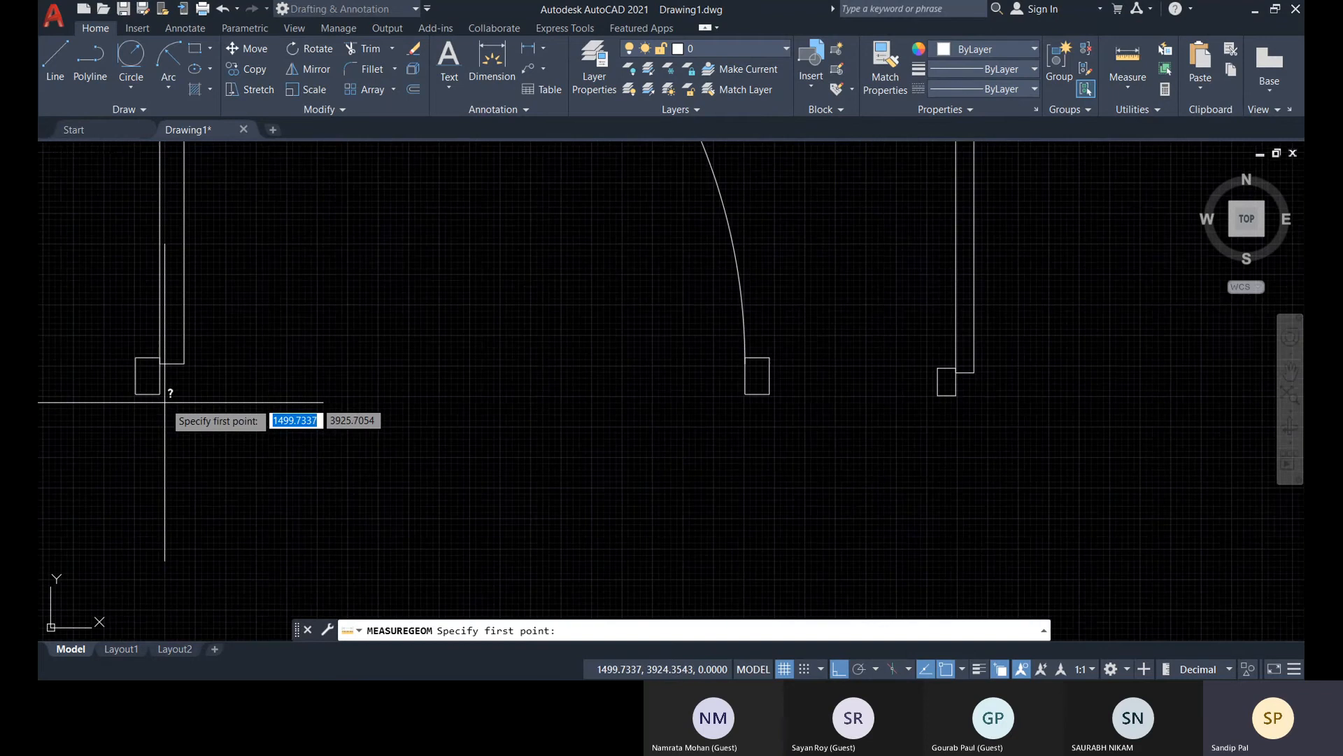
click(160, 378)
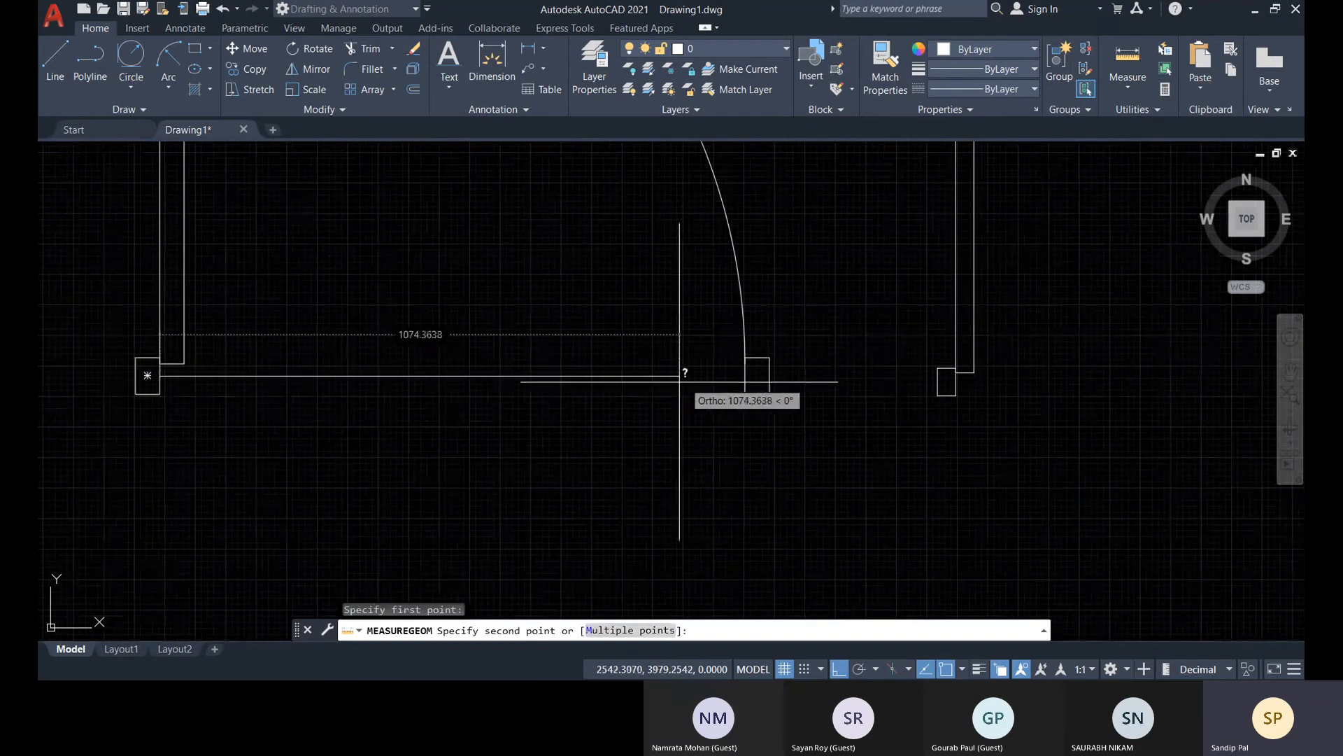
click(746, 376)
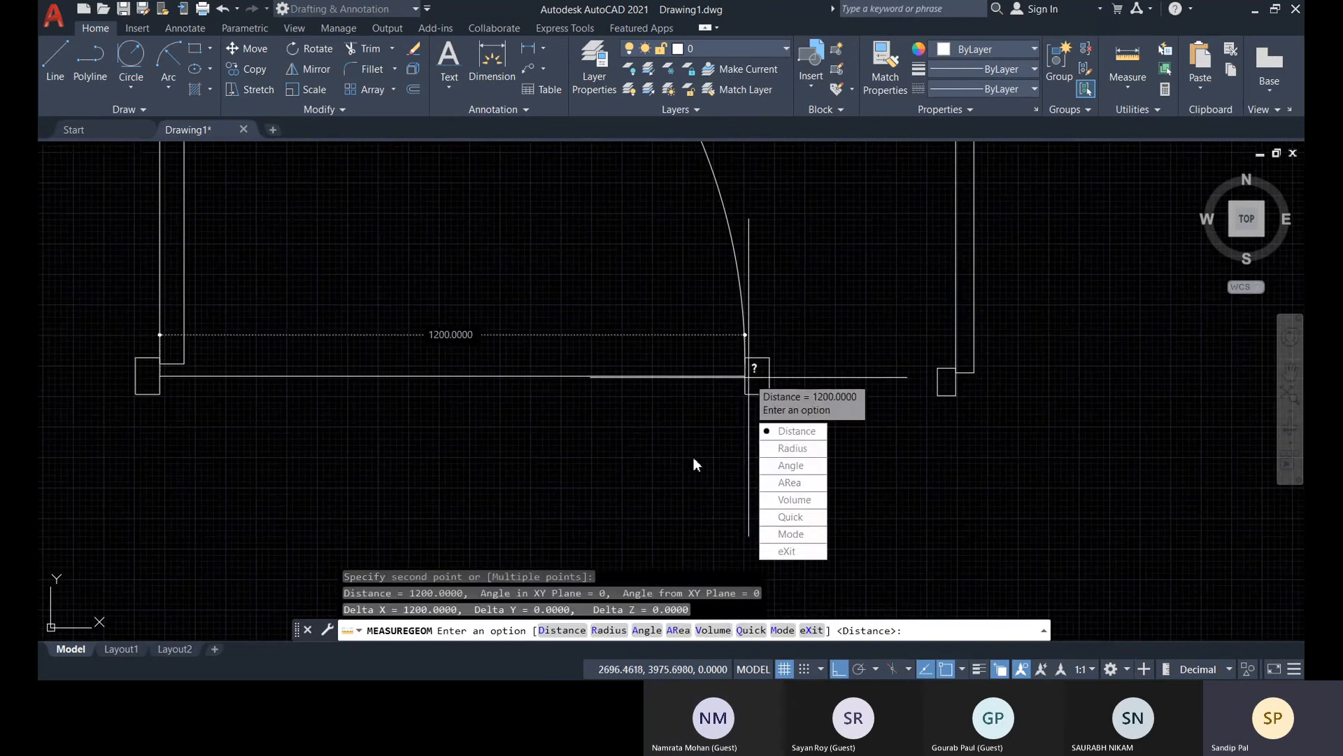
key(Escape)
Measure the distance between the inner jamb midpoints of the smaller, scaled door
click(1128, 88)
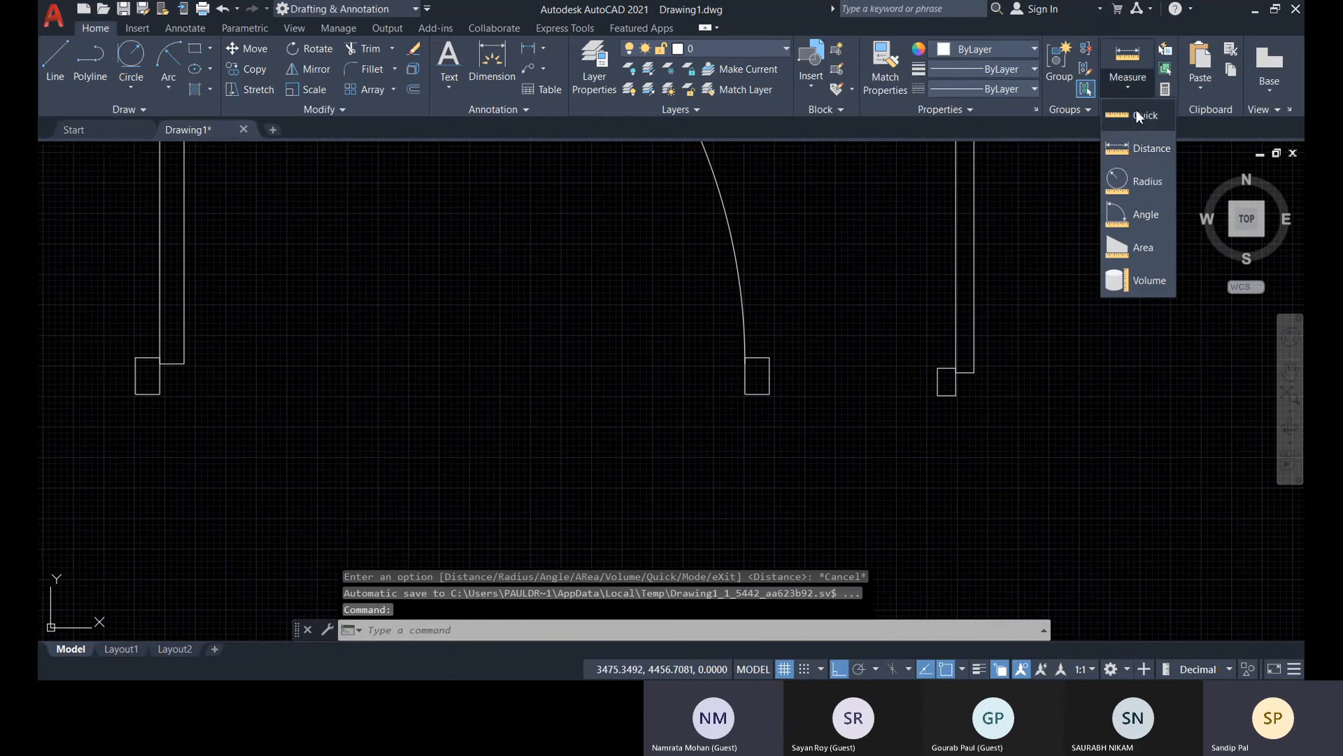
click(1137, 153)
middle_drag(948, 382, 278, 383)
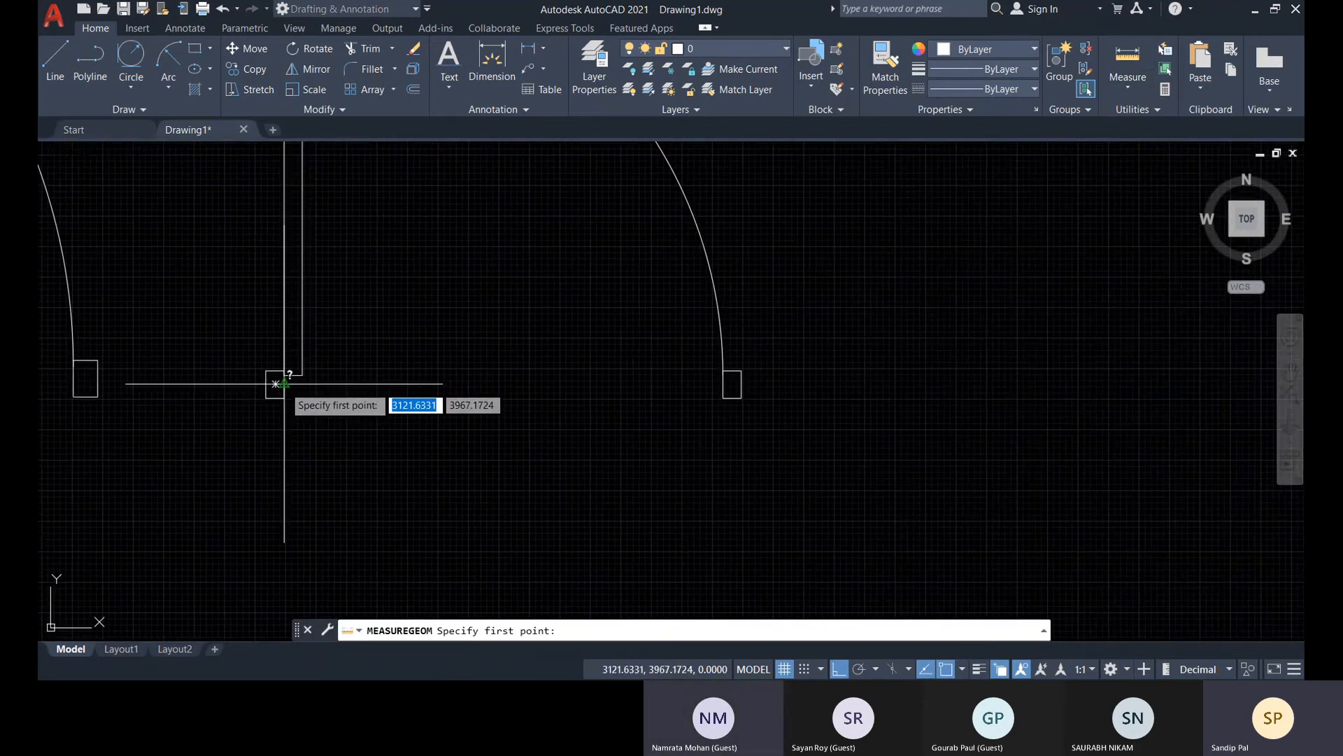
click(282, 384)
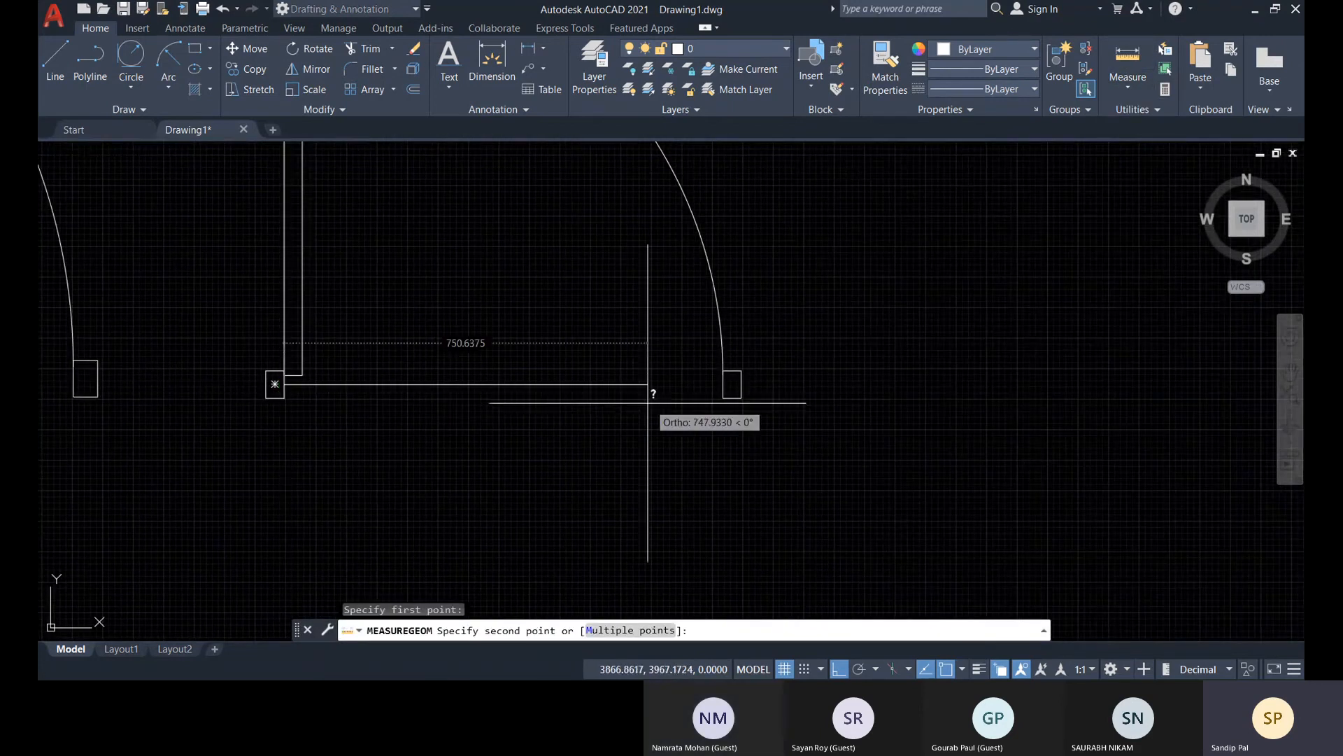
click(723, 384)
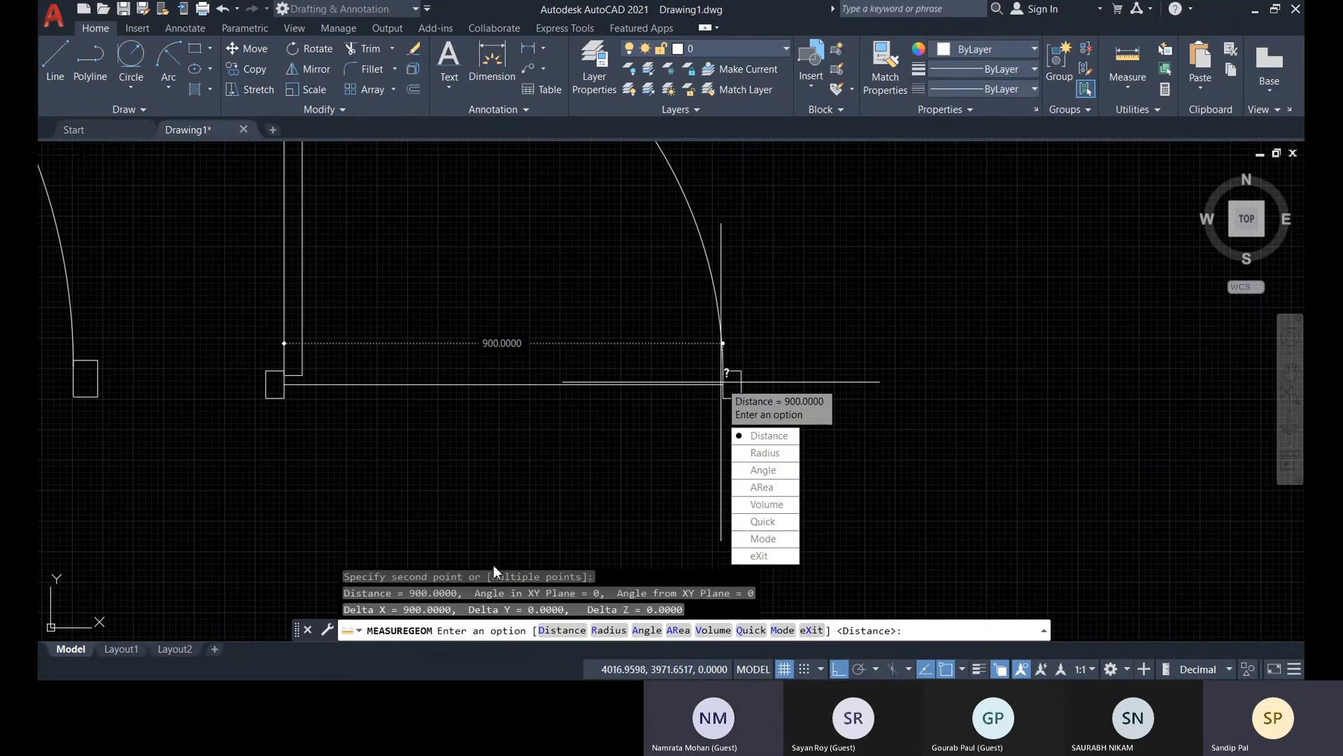
End the distance measurement of the smaller door
click(768, 558)
scroll(533, 396, down, 3)
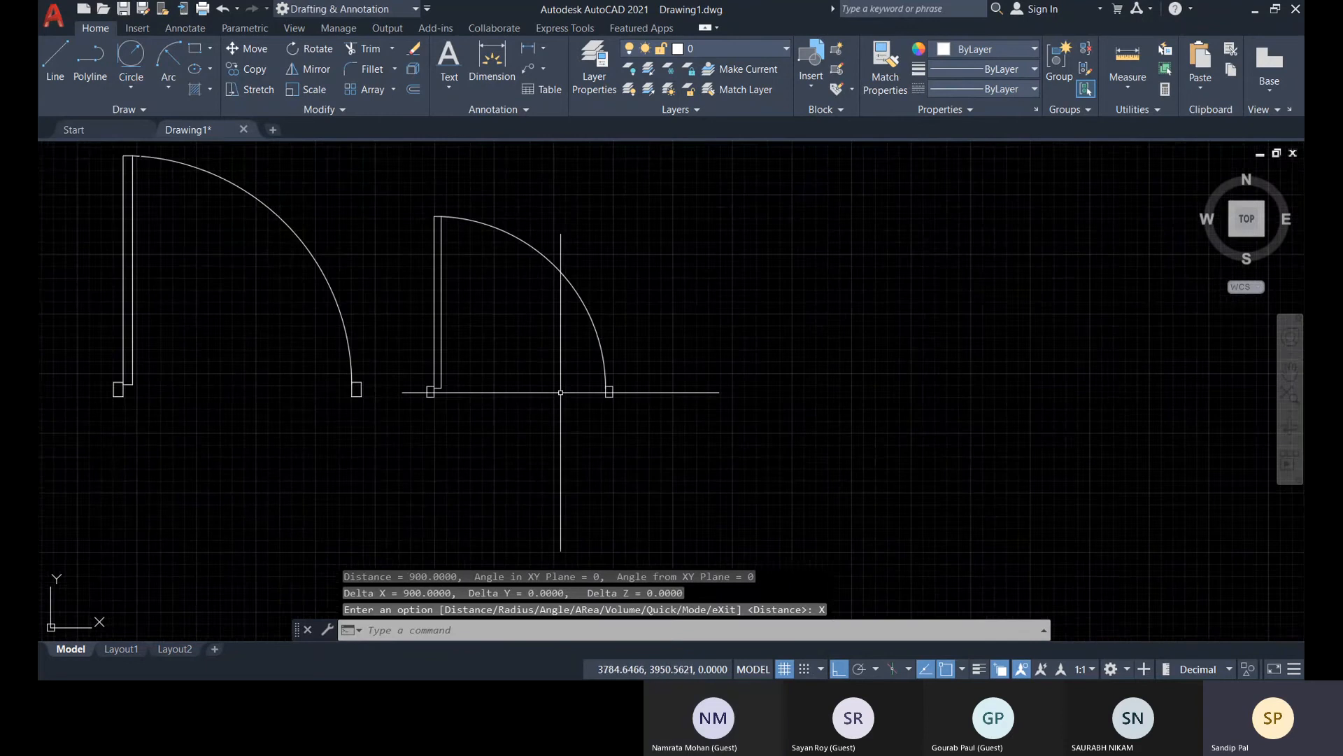
middle_drag(540, 376, 573, 396)
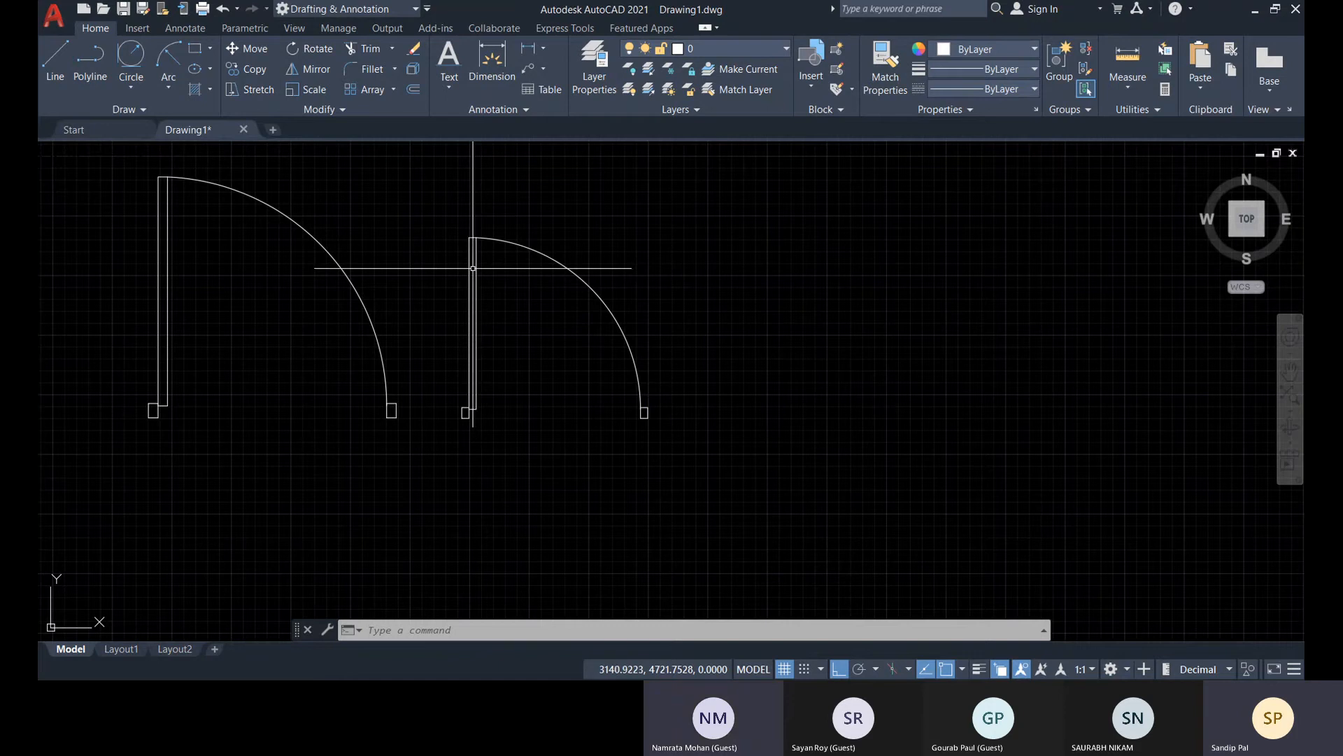
middle_drag(348, 370, 516, 379)
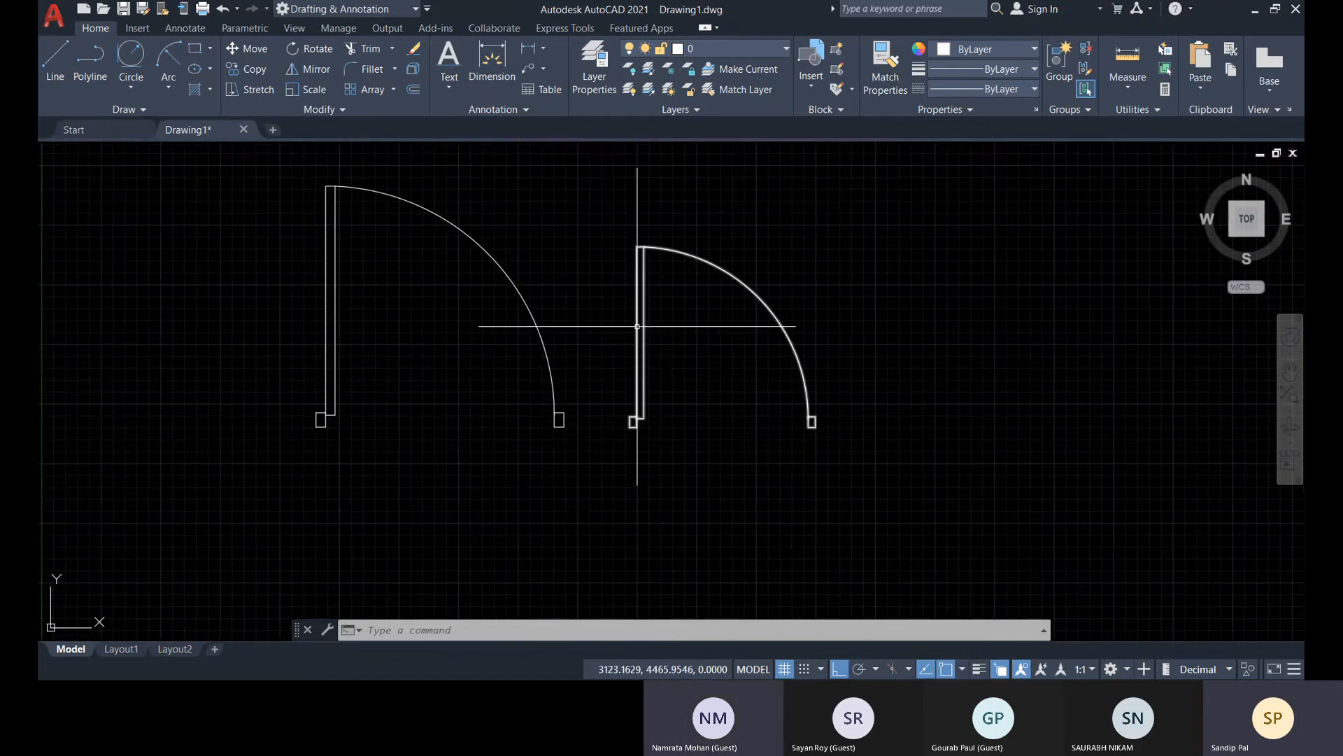
click(640, 266)
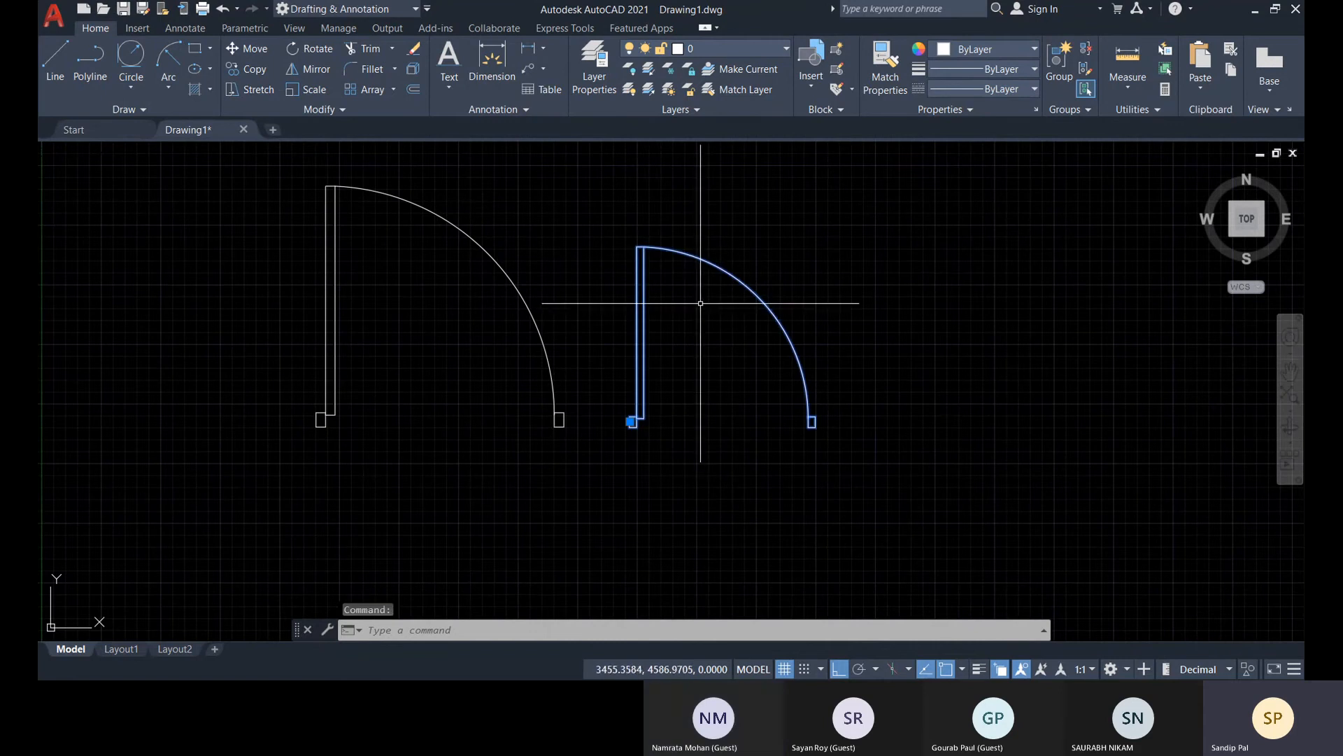
click(478, 240)
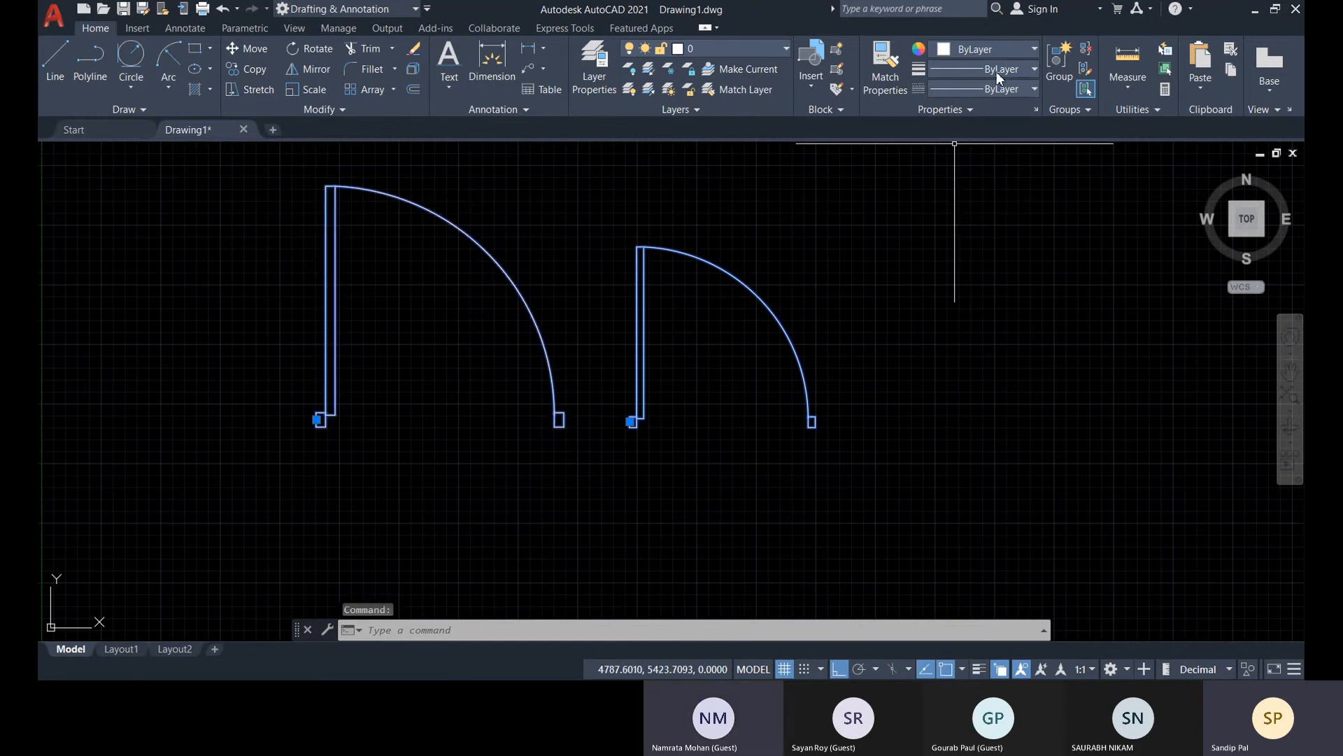
click(996, 50)
key(Escape)
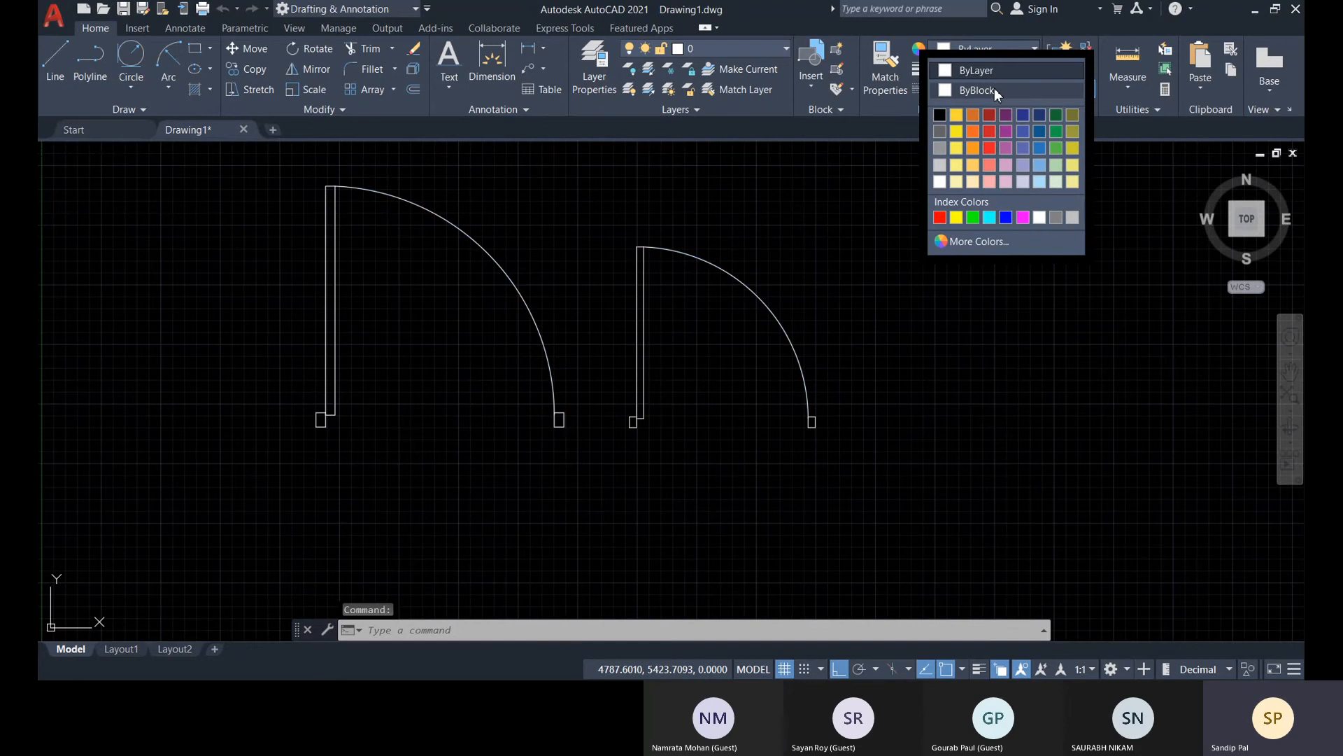
click(847, 129)
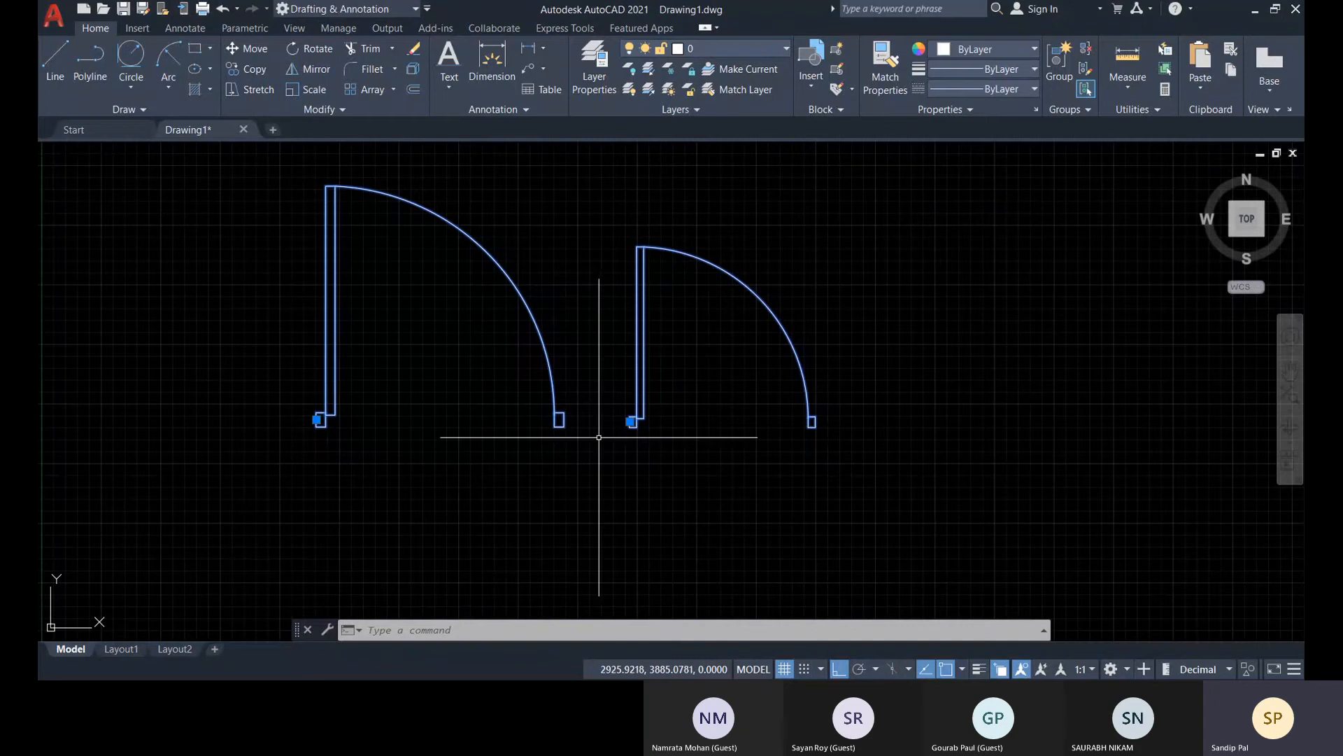
key(Escape)
key(Escape)
key(Escape)
scroll(605, 412, down, 4)
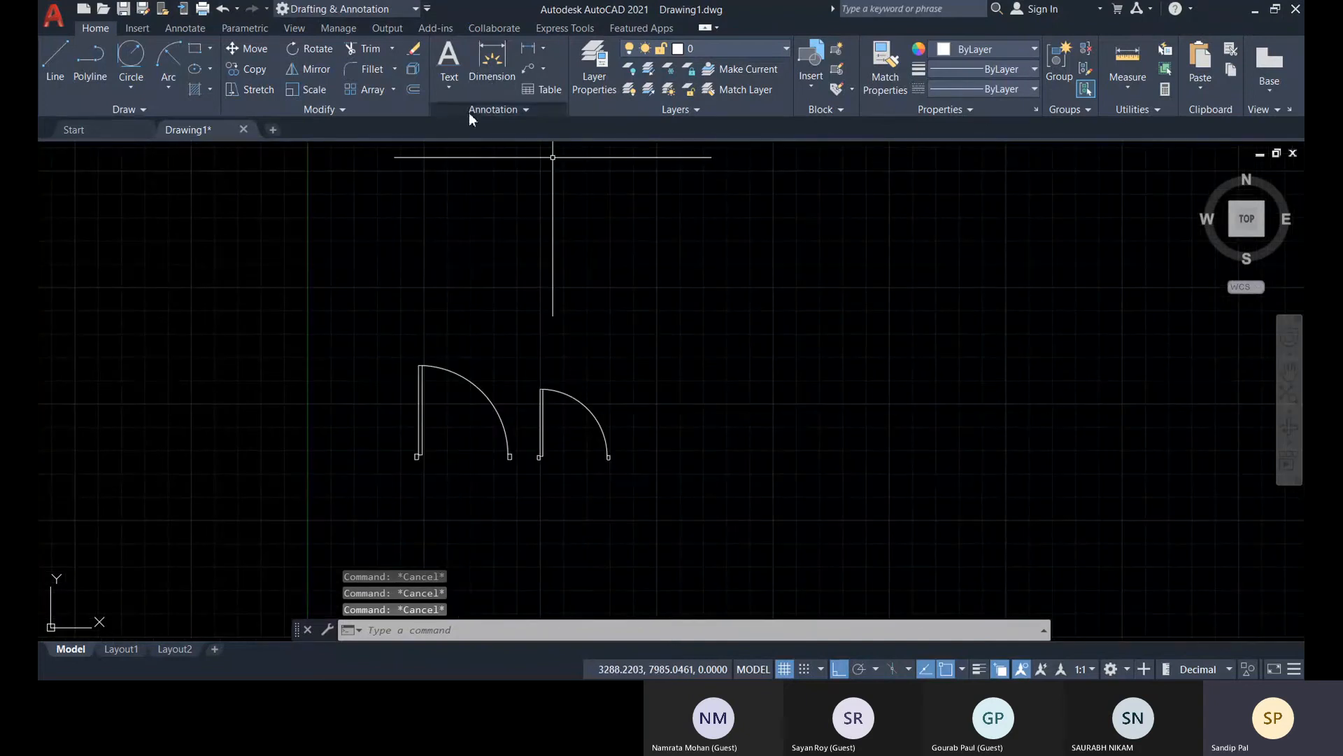
click(394, 91)
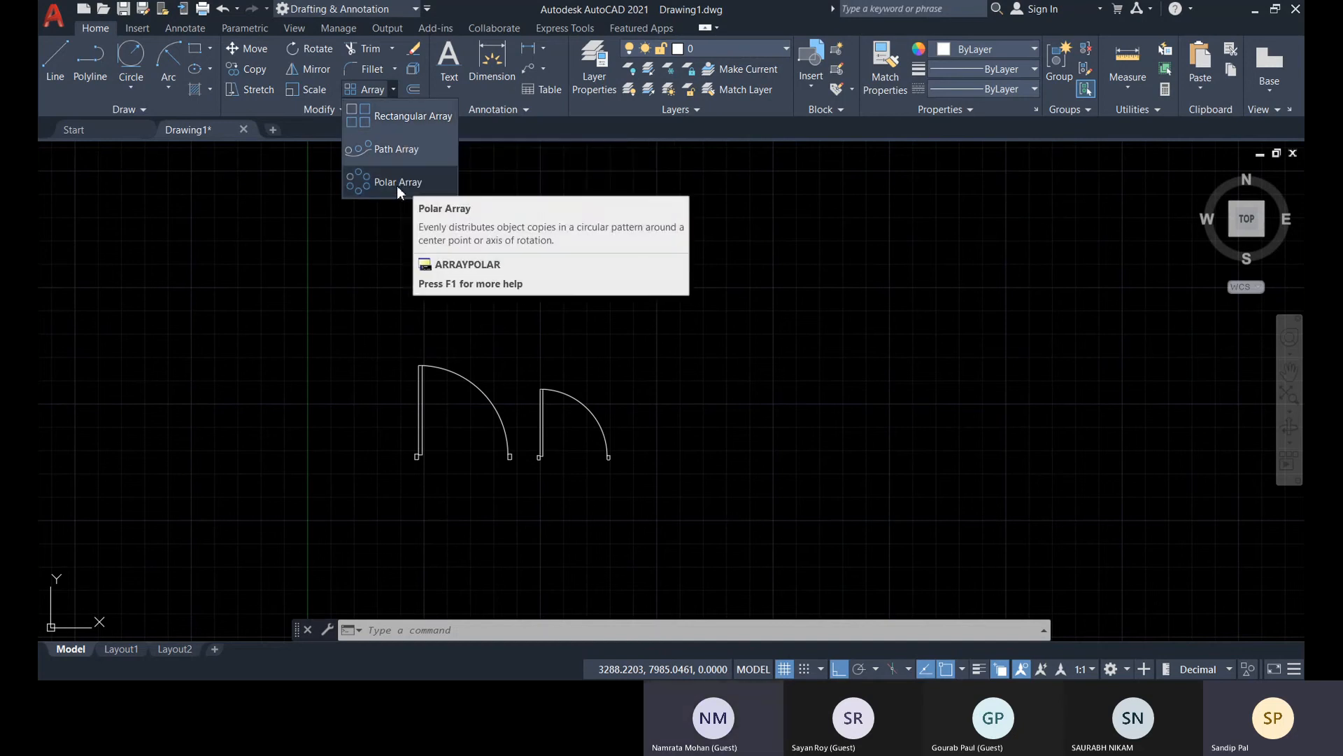
Draw an open wavy fit-point spline with three crests to the right of the doors, with Ortho turned off
scroll(365, 278, down, 5)
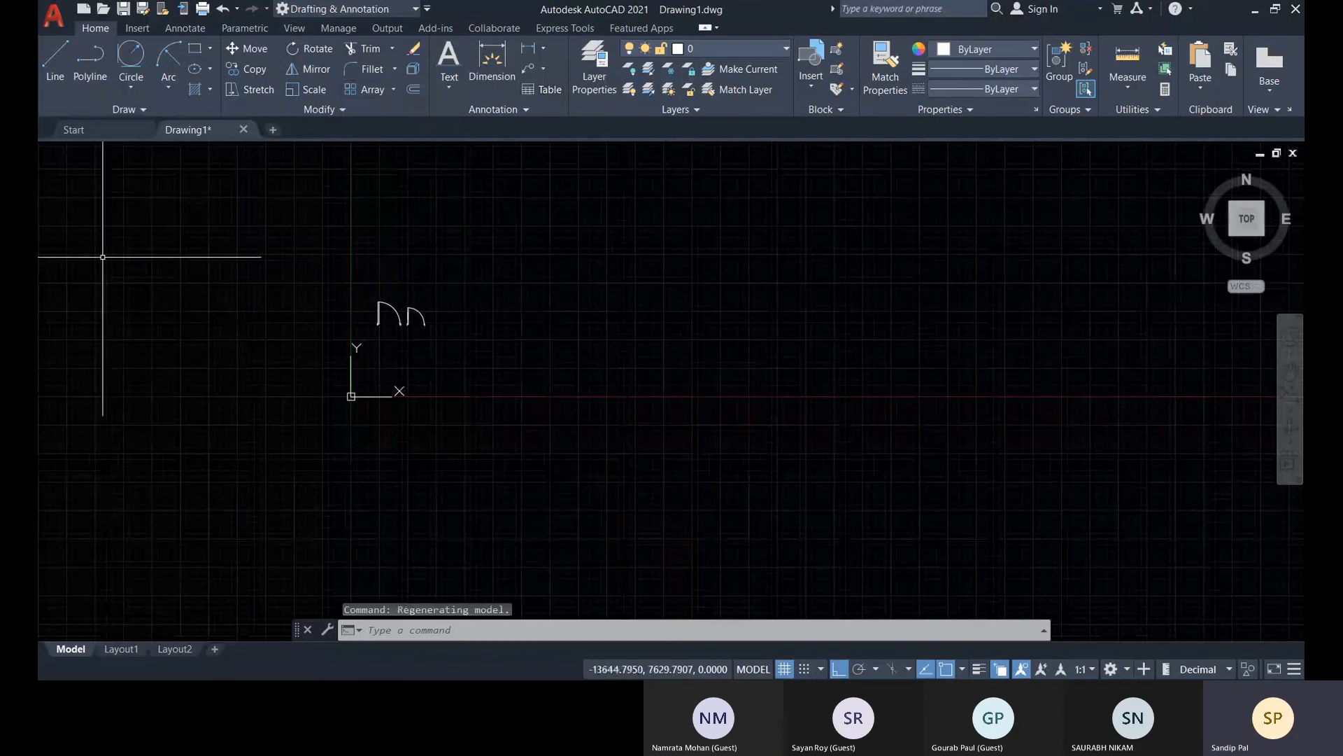
middle_drag(167, 246, 433, 377)
click(114, 111)
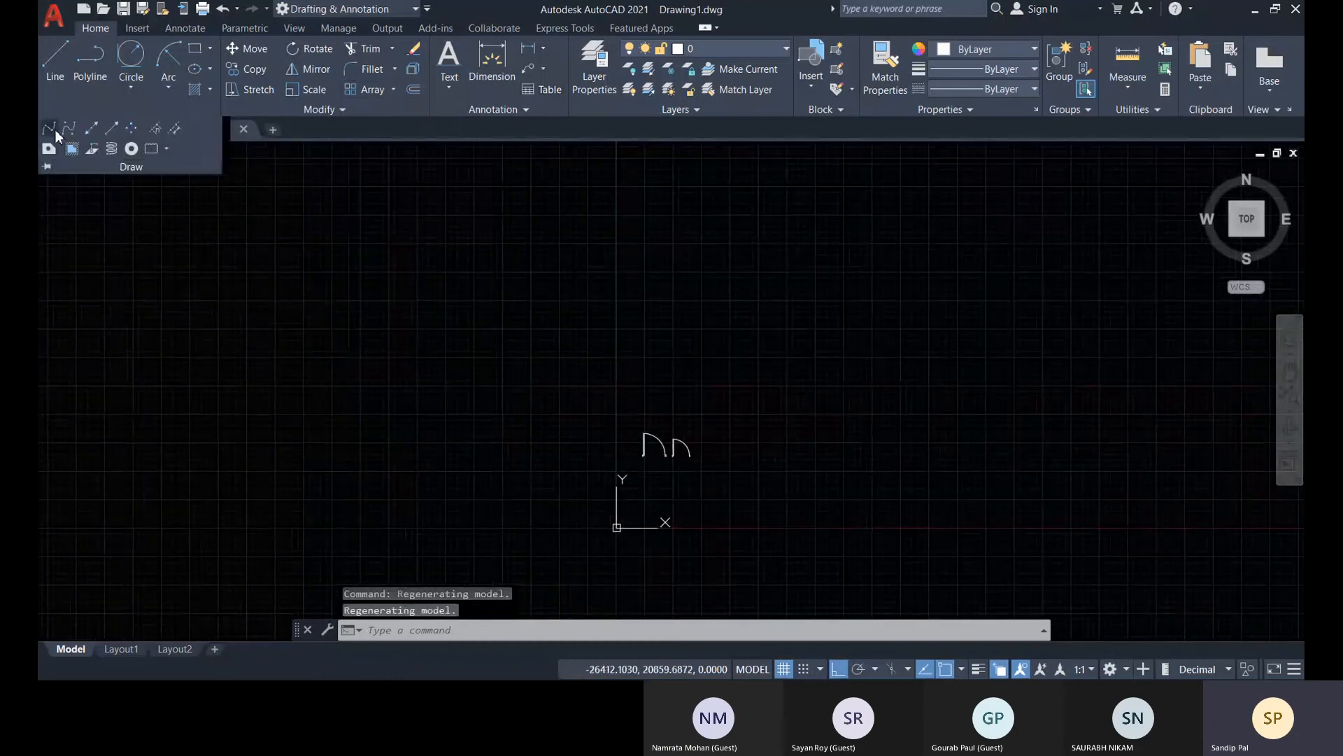
click(56, 129)
middle_drag(714, 322, 393, 315)
click(520, 391)
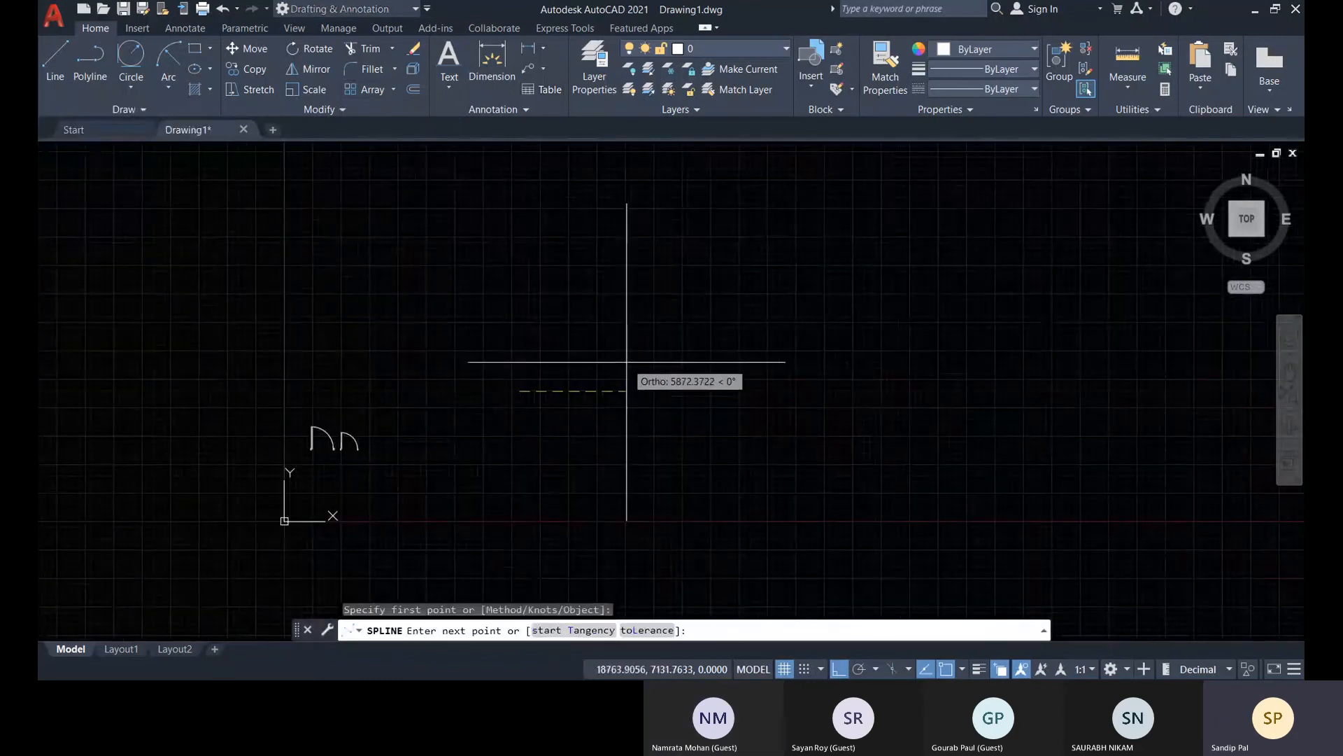
click(840, 669)
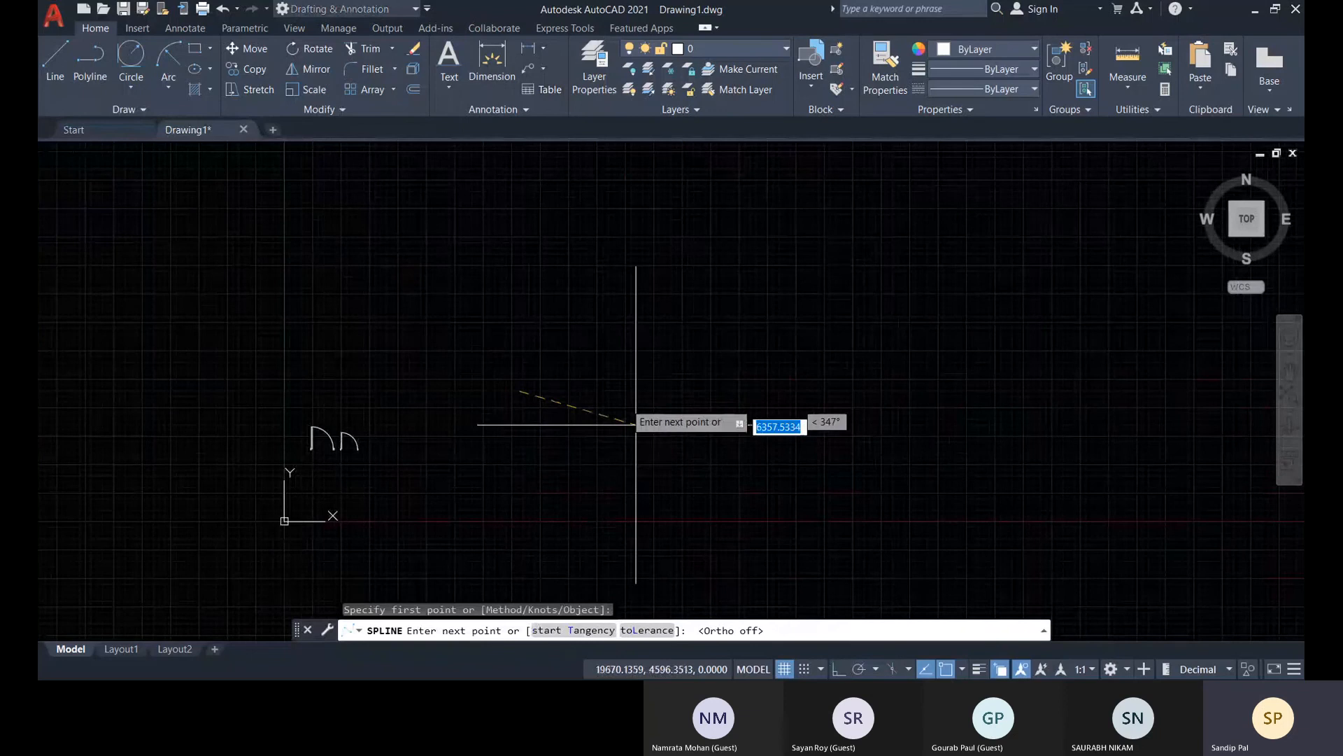
click(616, 361)
click(735, 392)
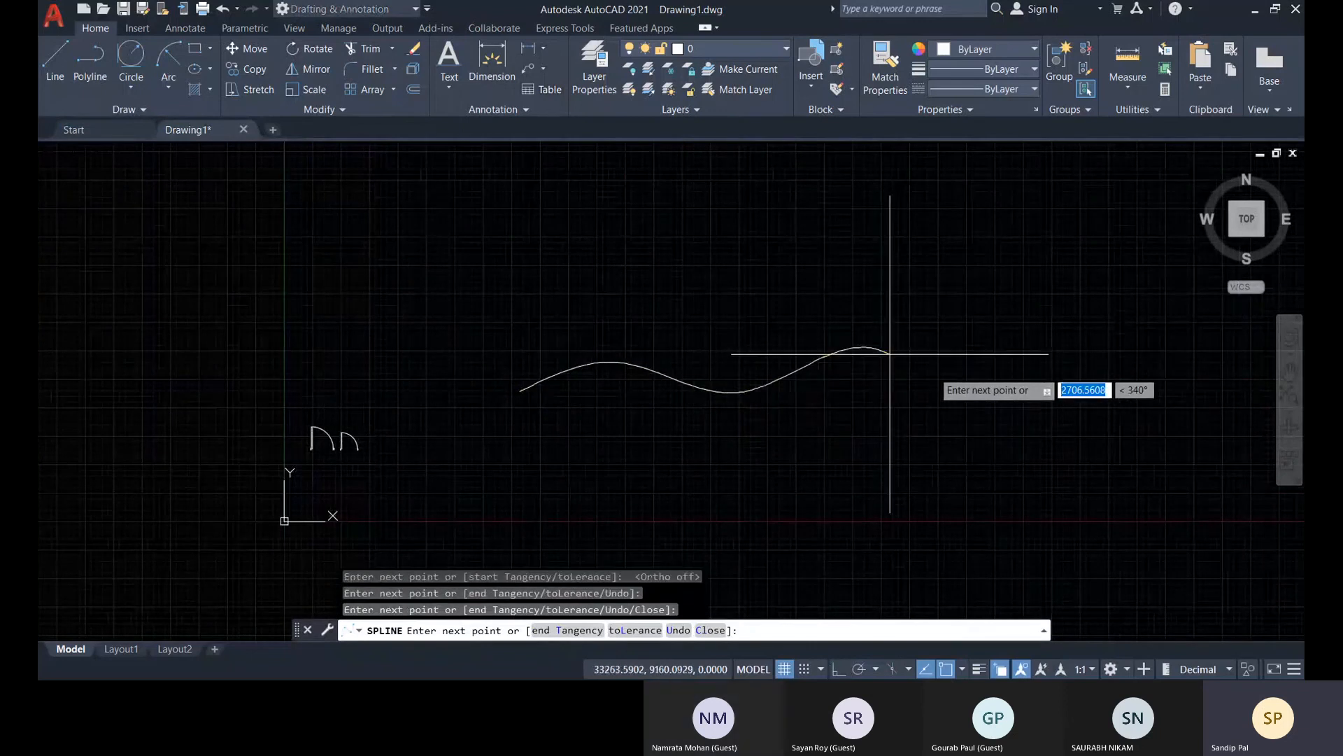
click(883, 353)
click(974, 377)
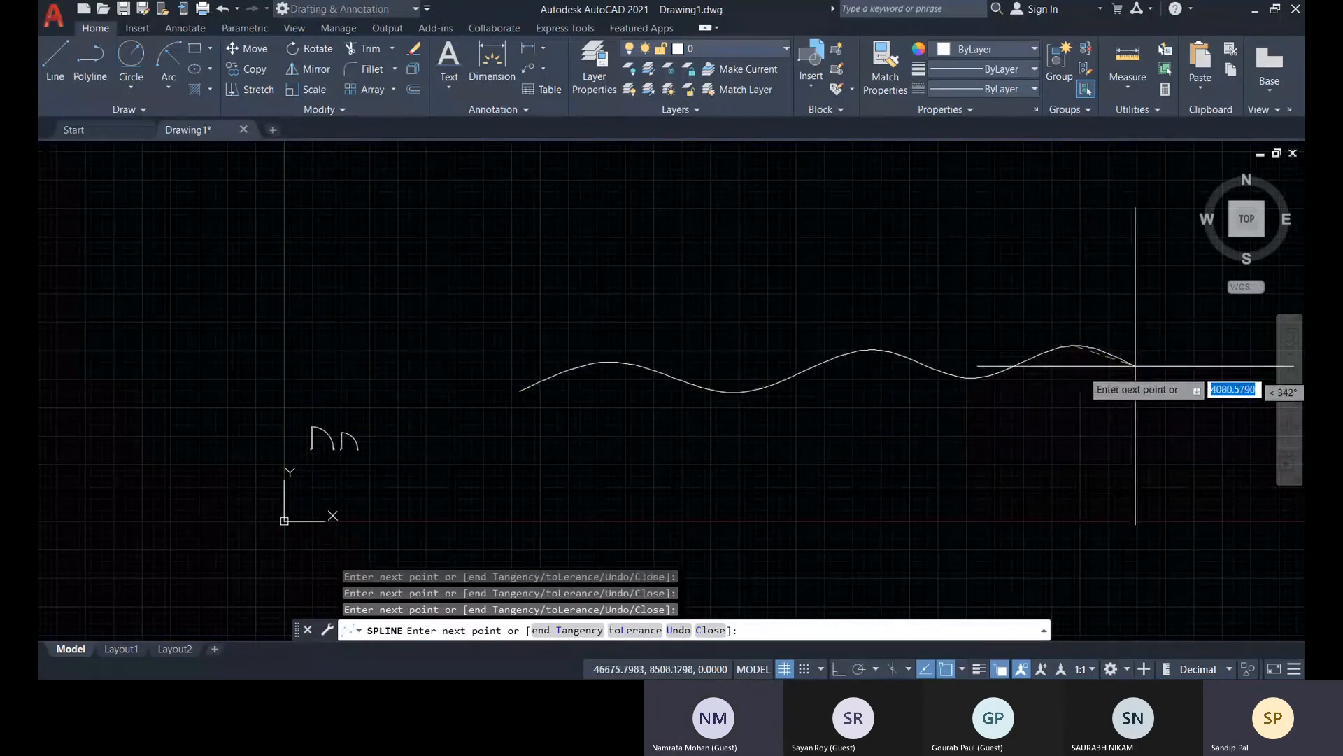
click(1160, 377)
right_click(1155, 319)
click(1170, 329)
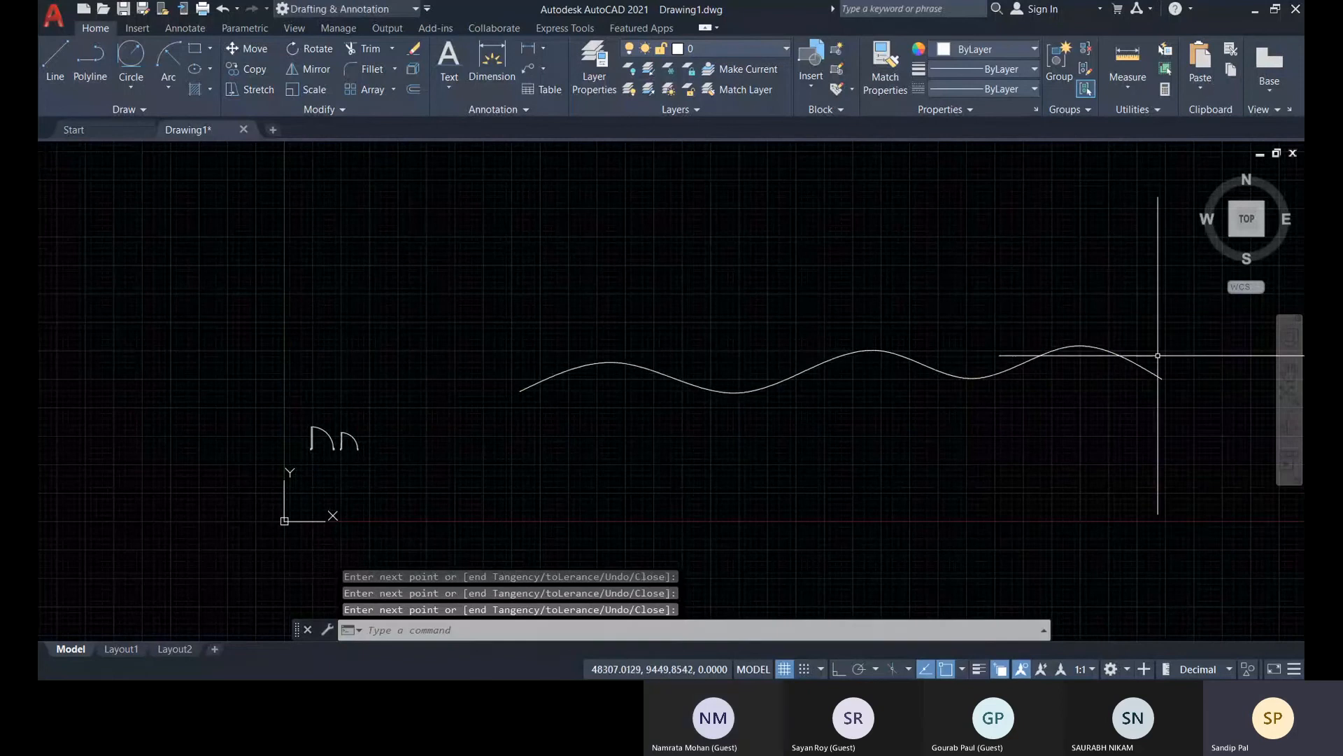
Draw a small closed car-shaped outline from straight line segments just above the spline's starting end
scroll(528, 396, up, 3)
scroll(600, 351, up, 2)
middle_drag(600, 351, 519, 450)
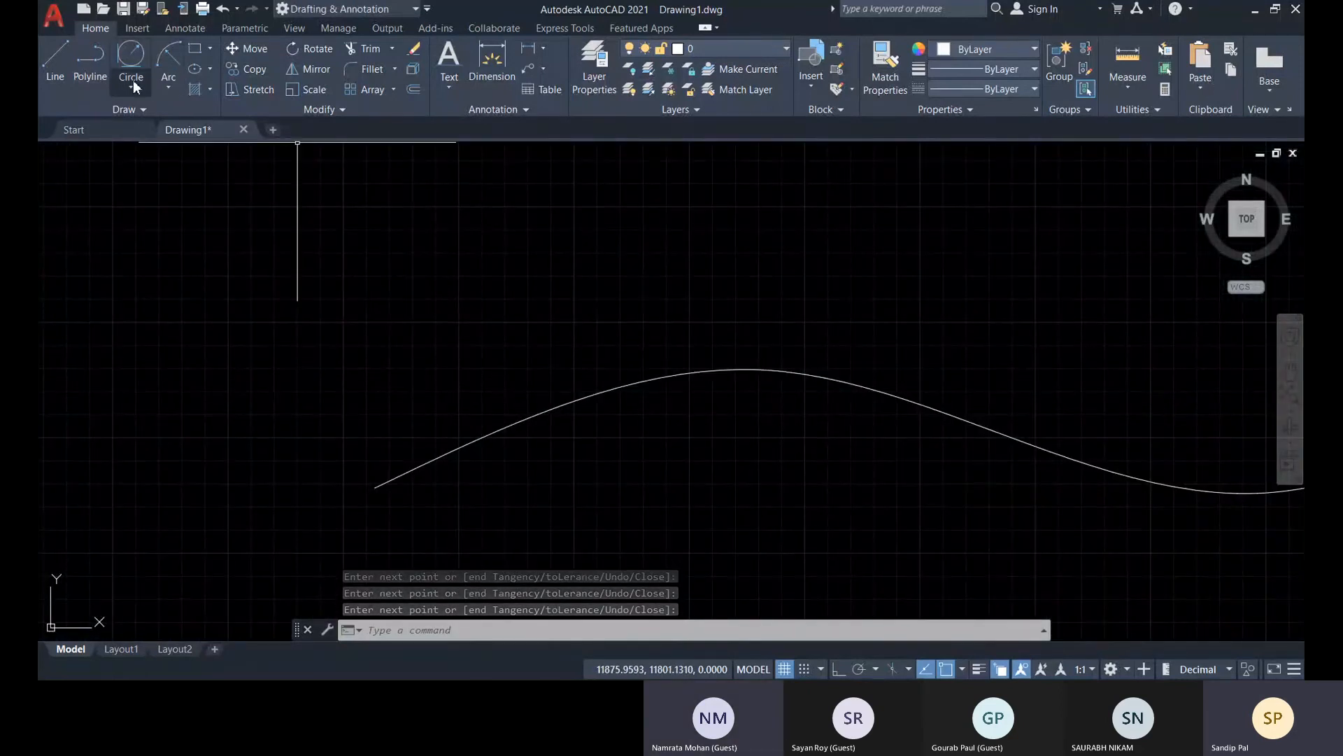
click(56, 60)
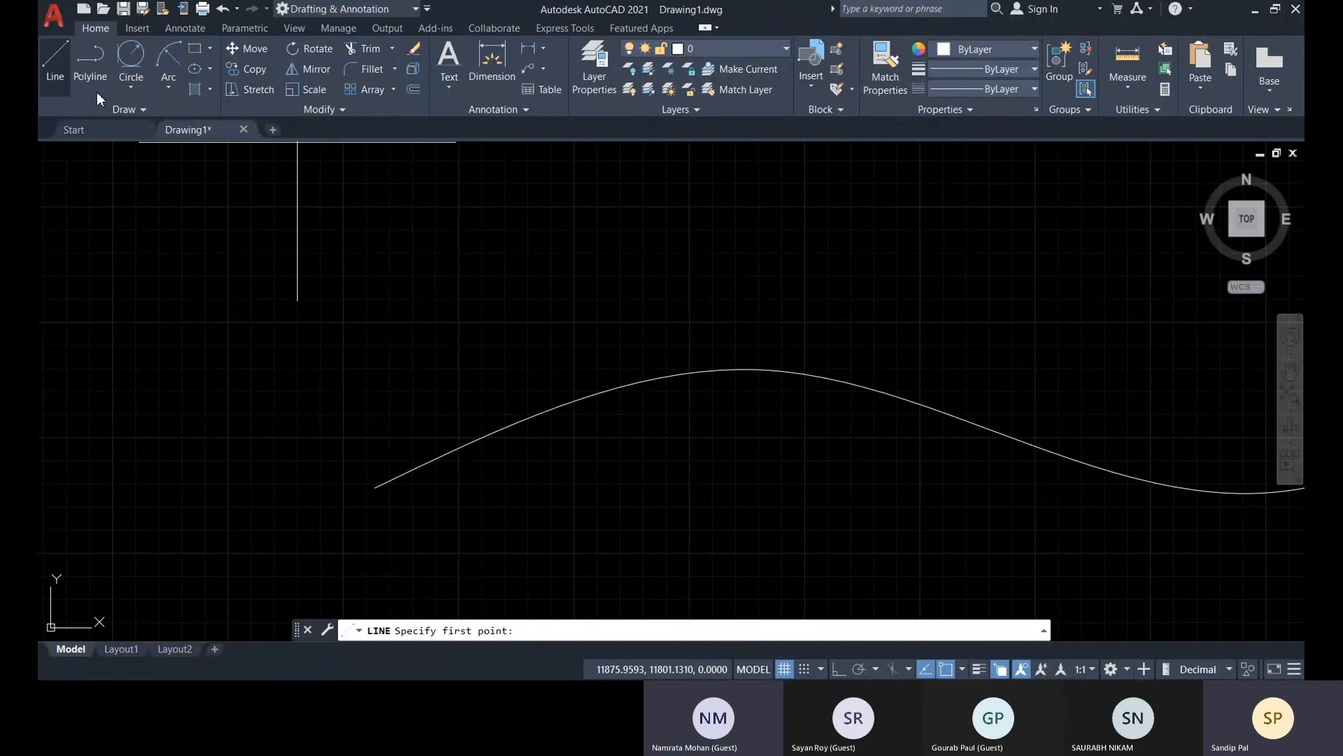
click(375, 422)
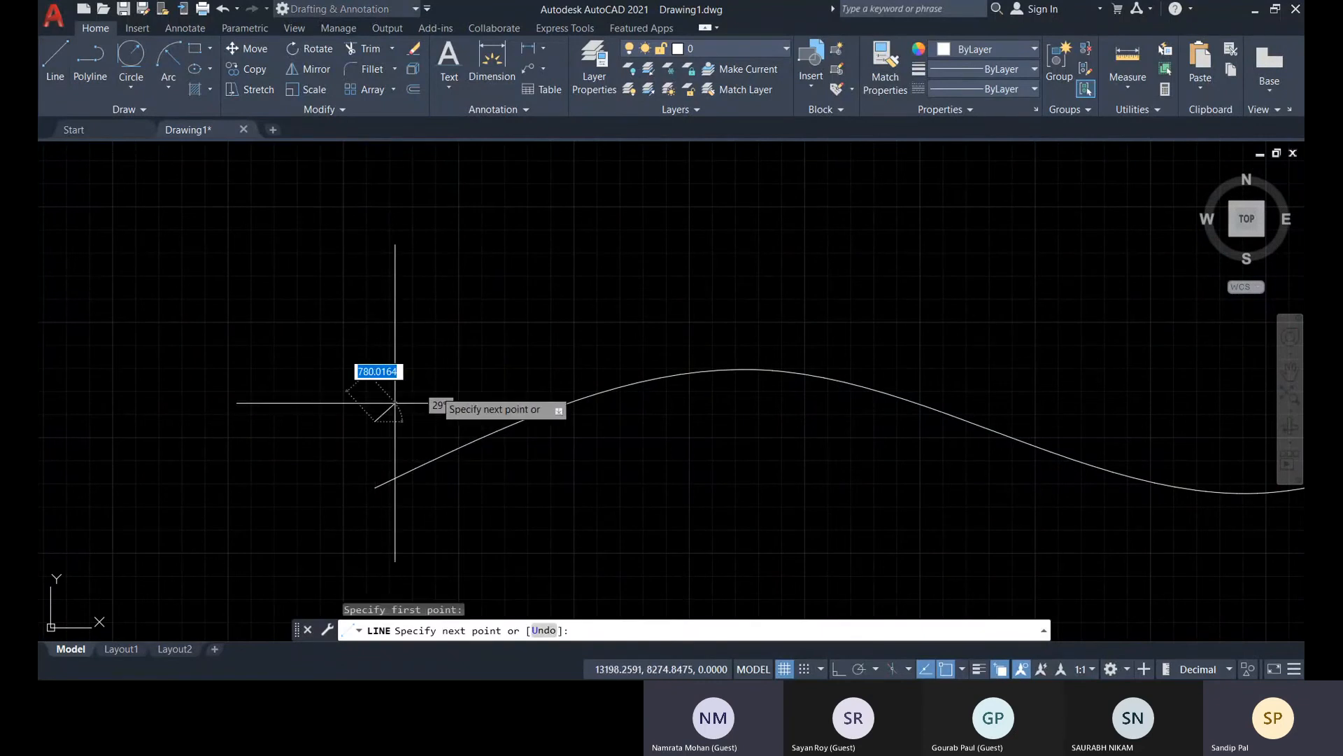
click(444, 386)
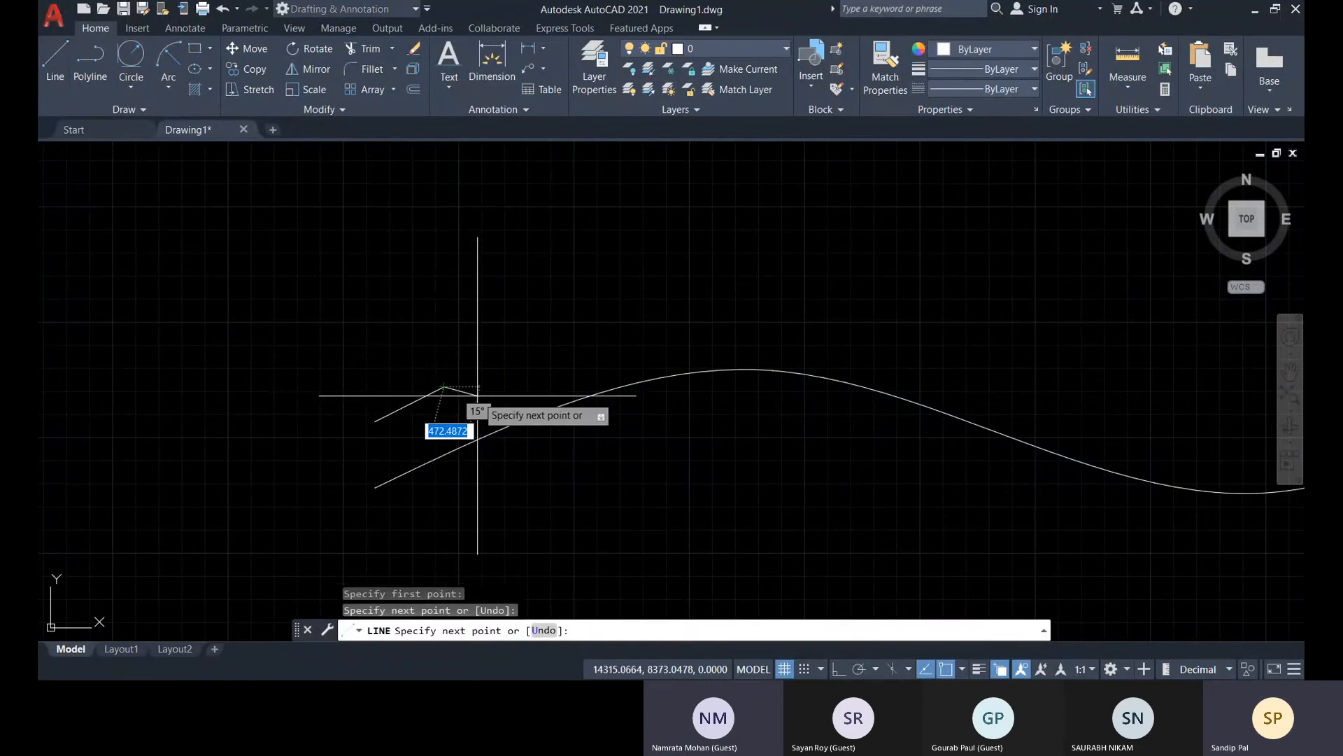
click(477, 397)
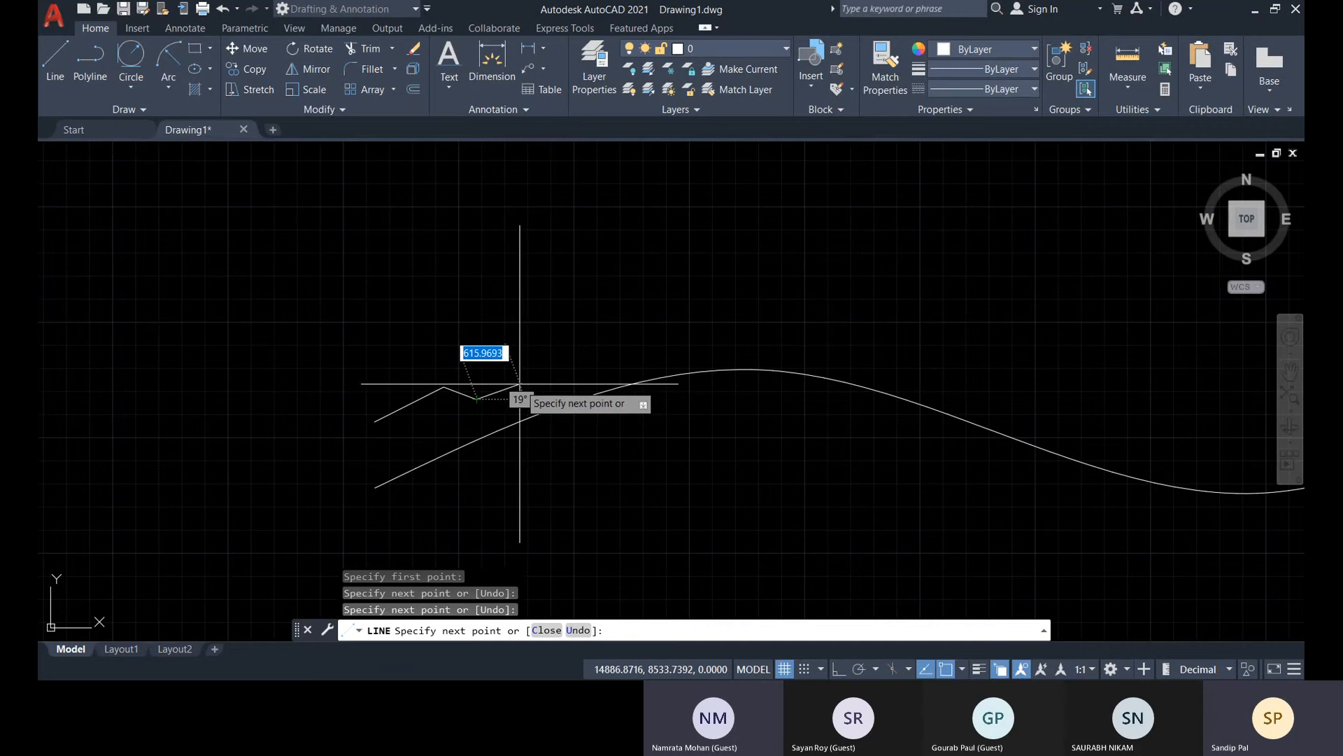
click(520, 383)
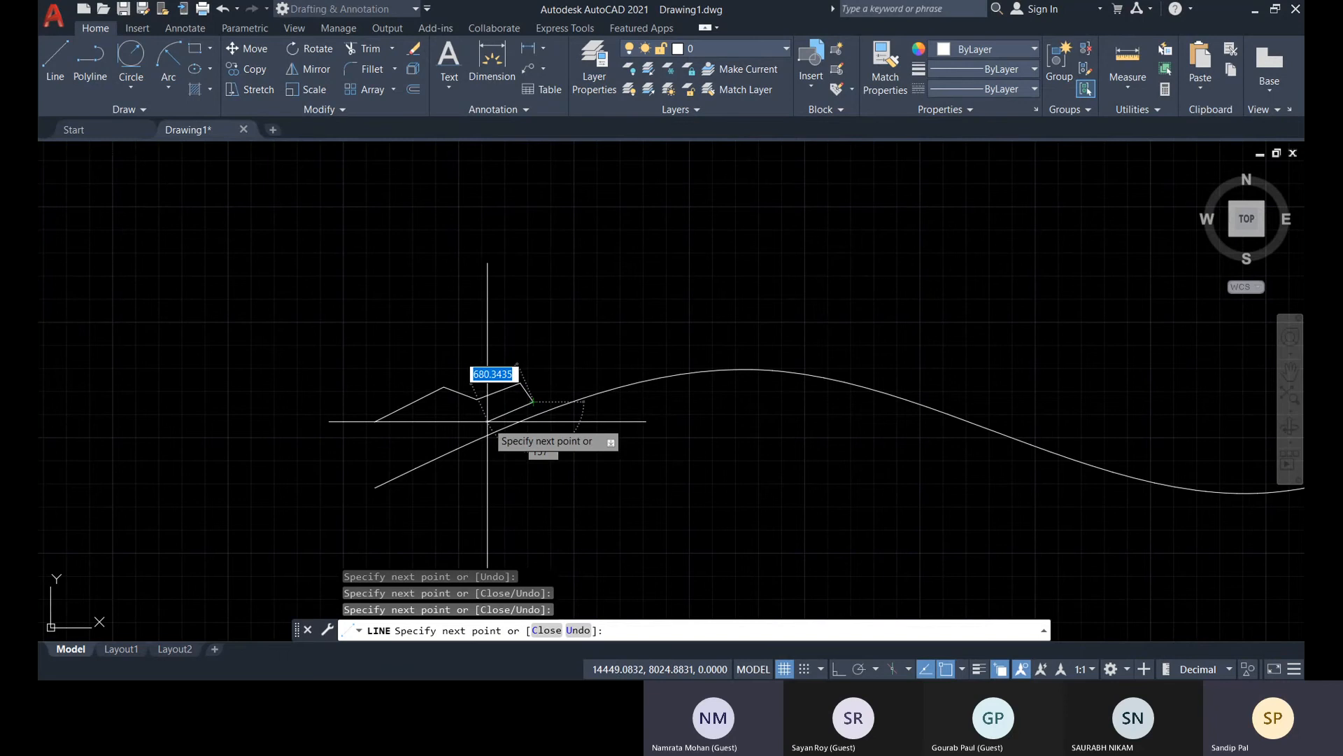
click(384, 474)
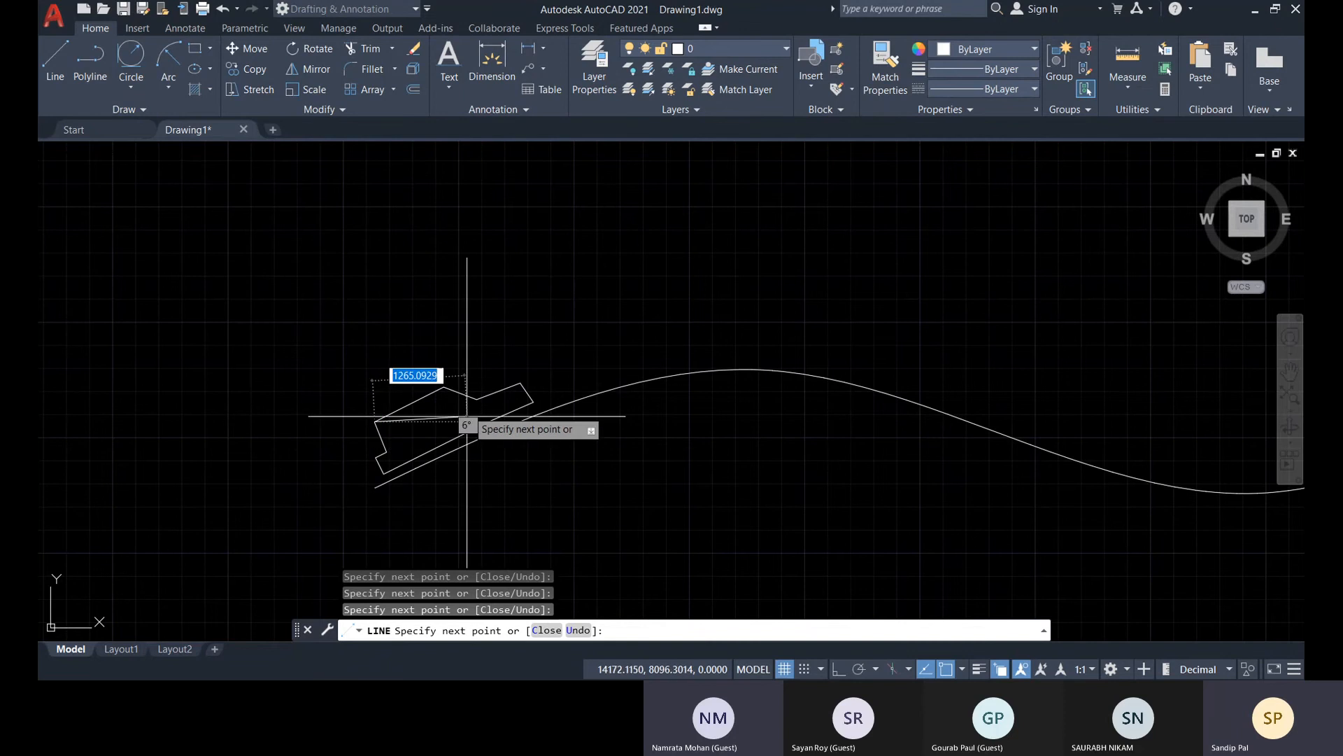
key(Escape)
Join all line segments of the car-shaped outline into one polyline
scroll(567, 371, down, 3)
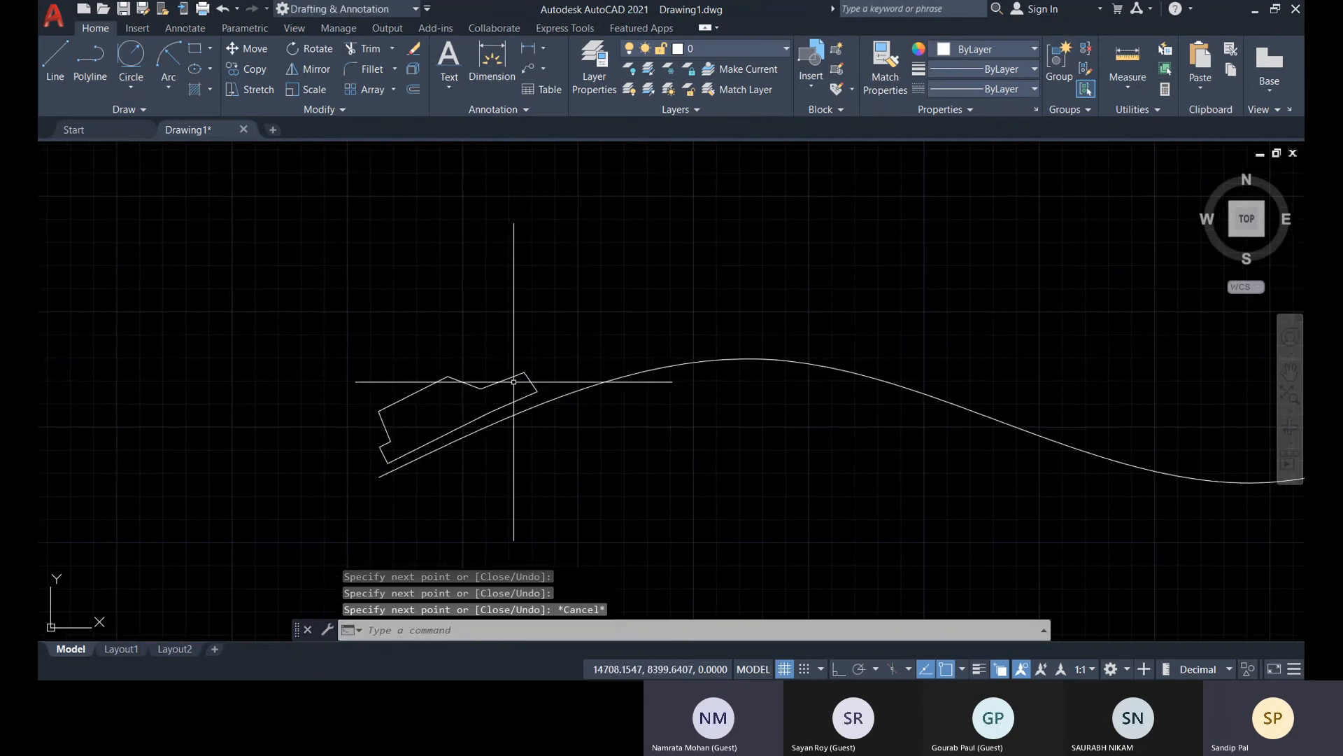
scroll(518, 413, up, 3)
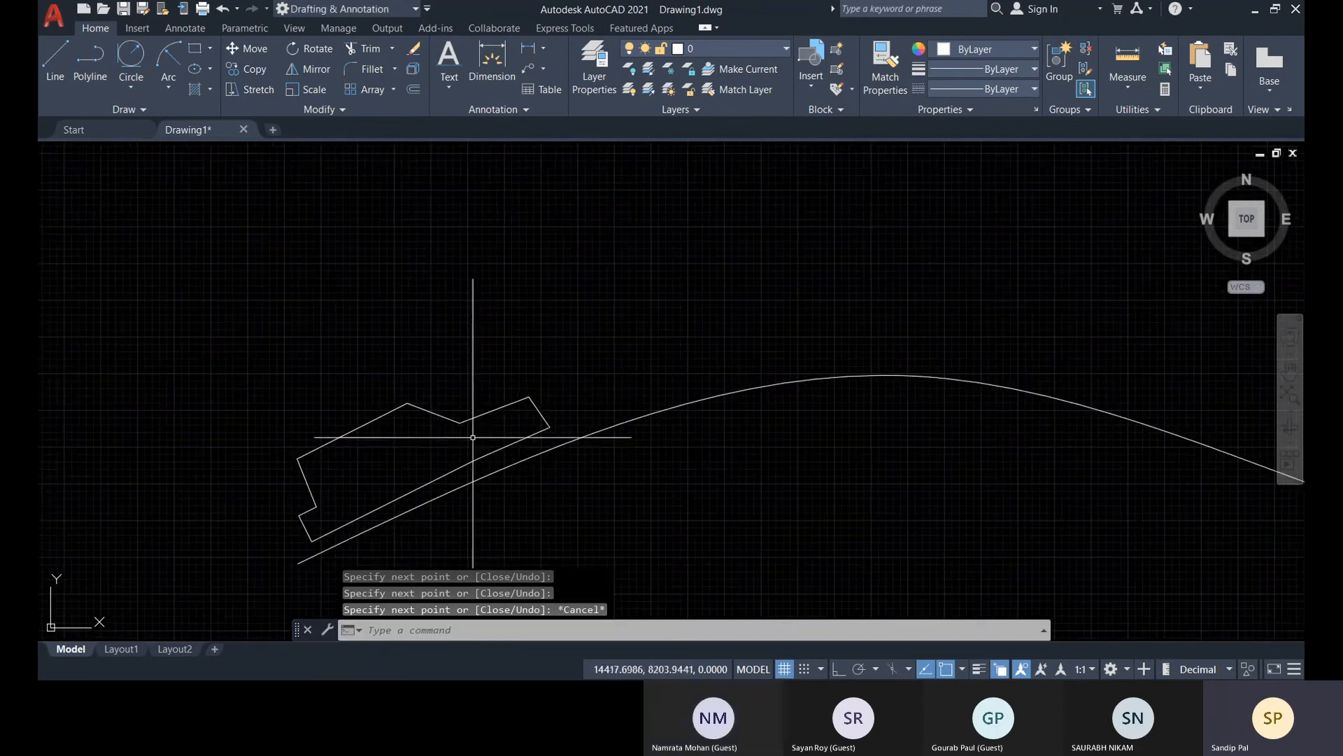
text(join)
key(Return)
click(555, 429)
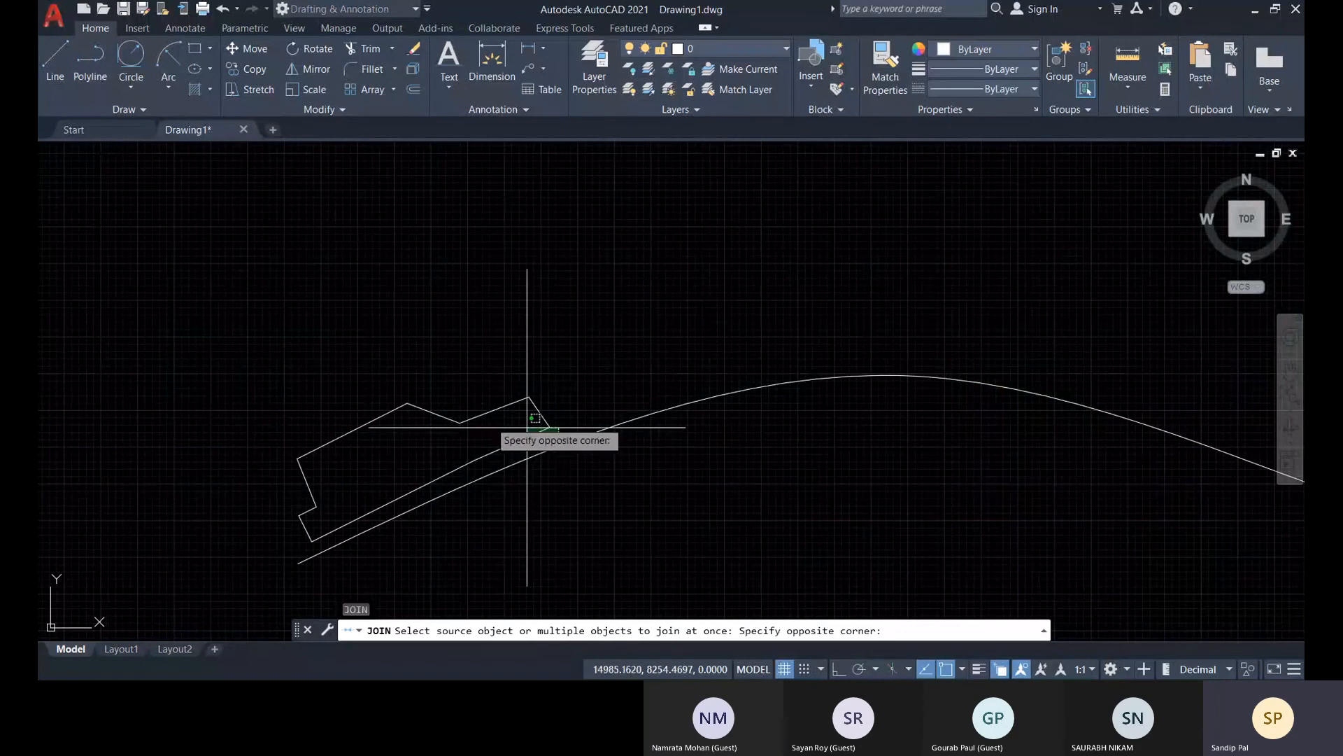
click(278, 325)
click(460, 479)
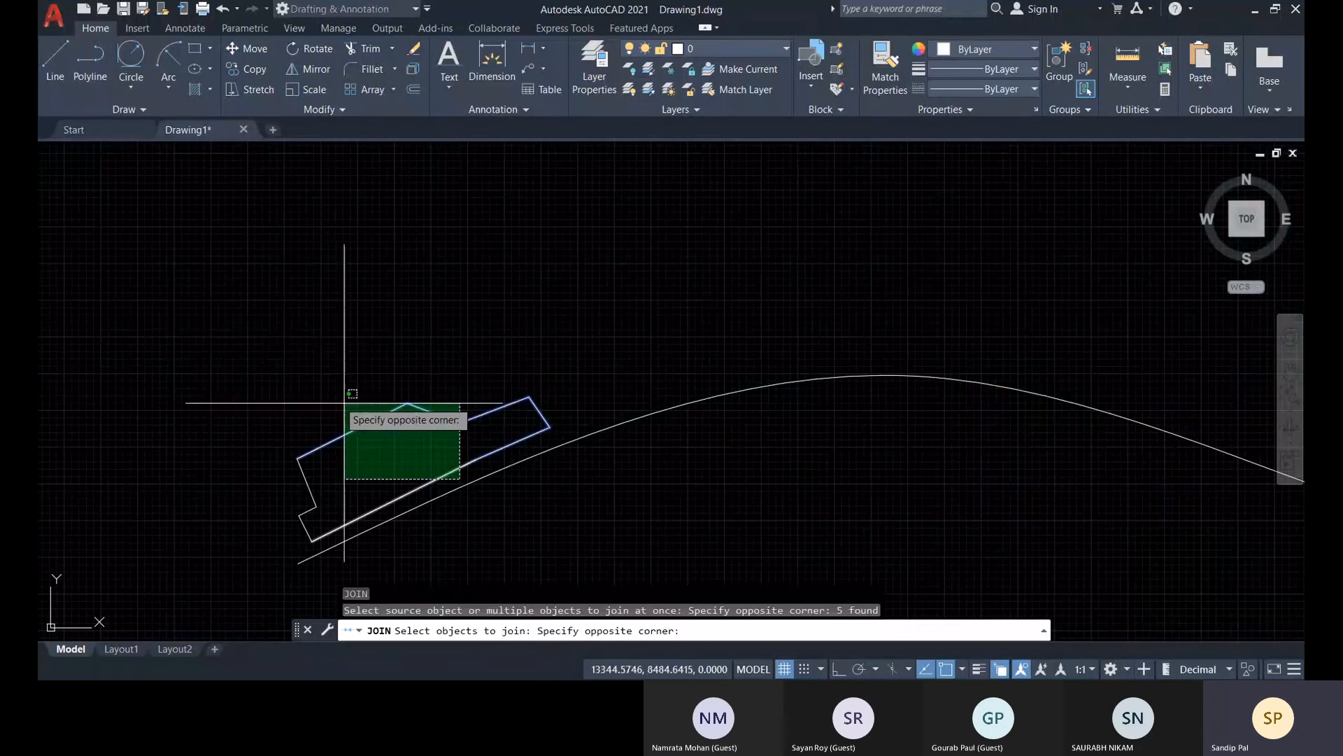
click(345, 403)
click(326, 542)
click(254, 425)
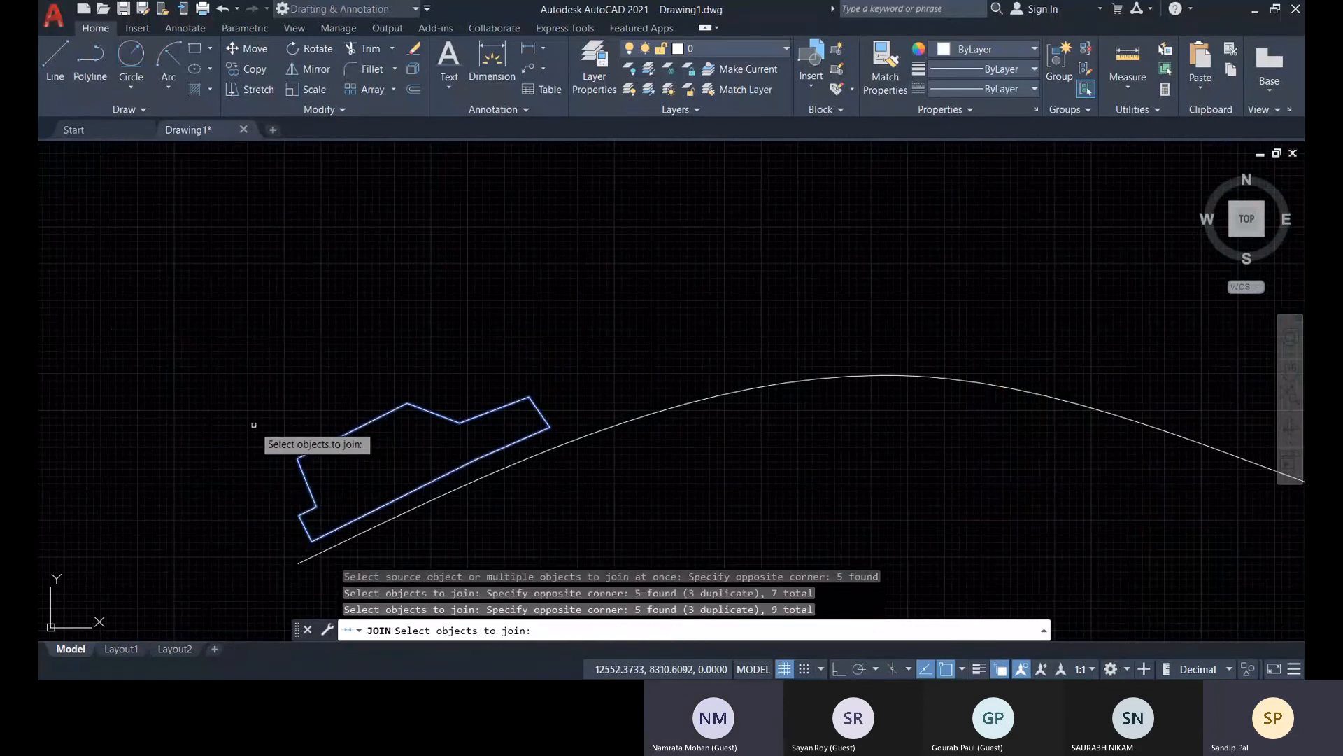
key(Return)
Create a path array of the car-shaped polyline using the wavy spline as the path curve
scroll(559, 427, down, 5)
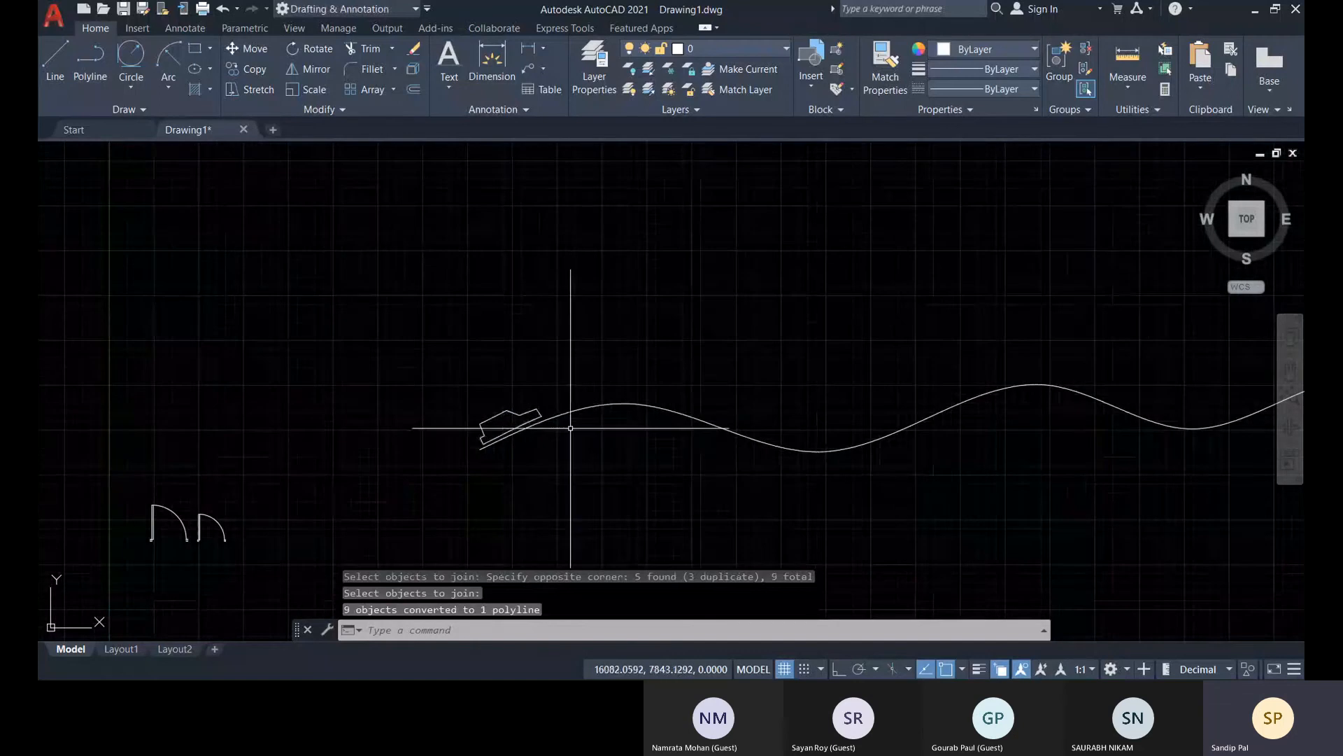
middle_drag(571, 427, 180, 474)
middle_drag(478, 474, 574, 442)
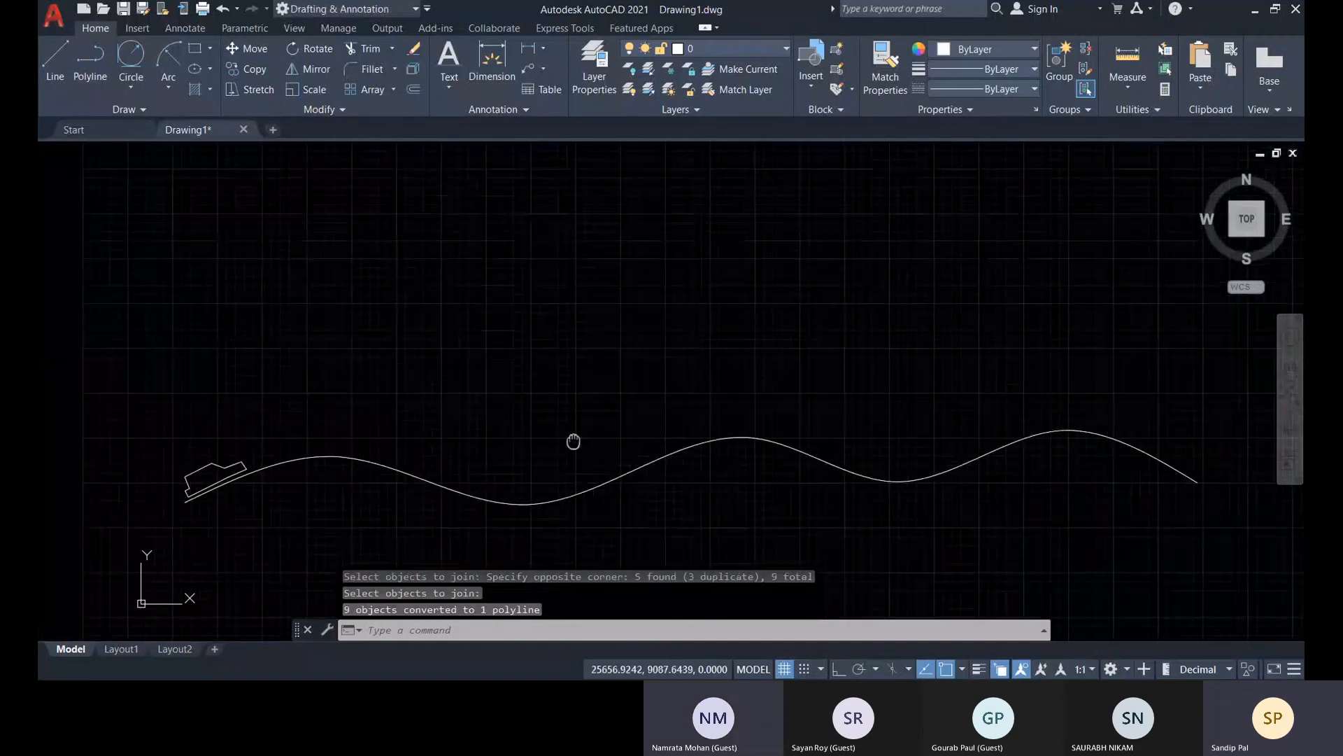
scroll(294, 438, up, 4)
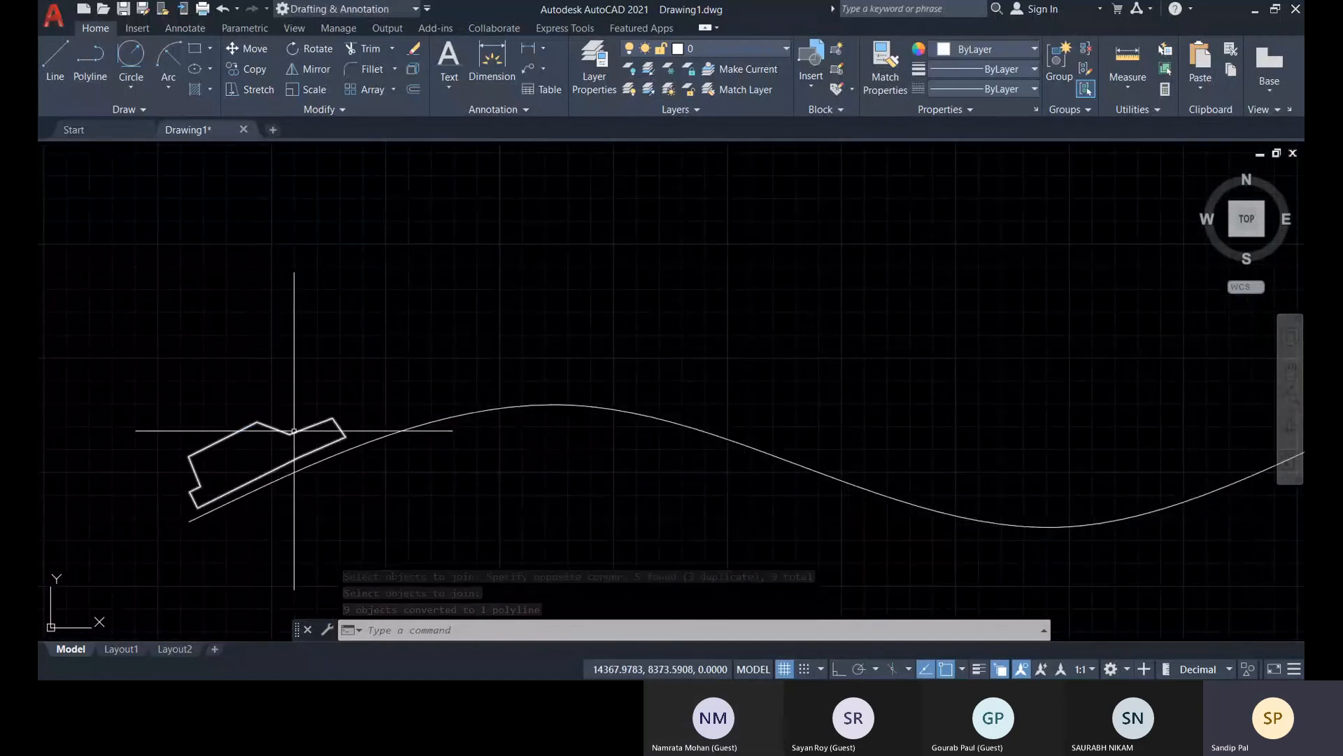
click(294, 431)
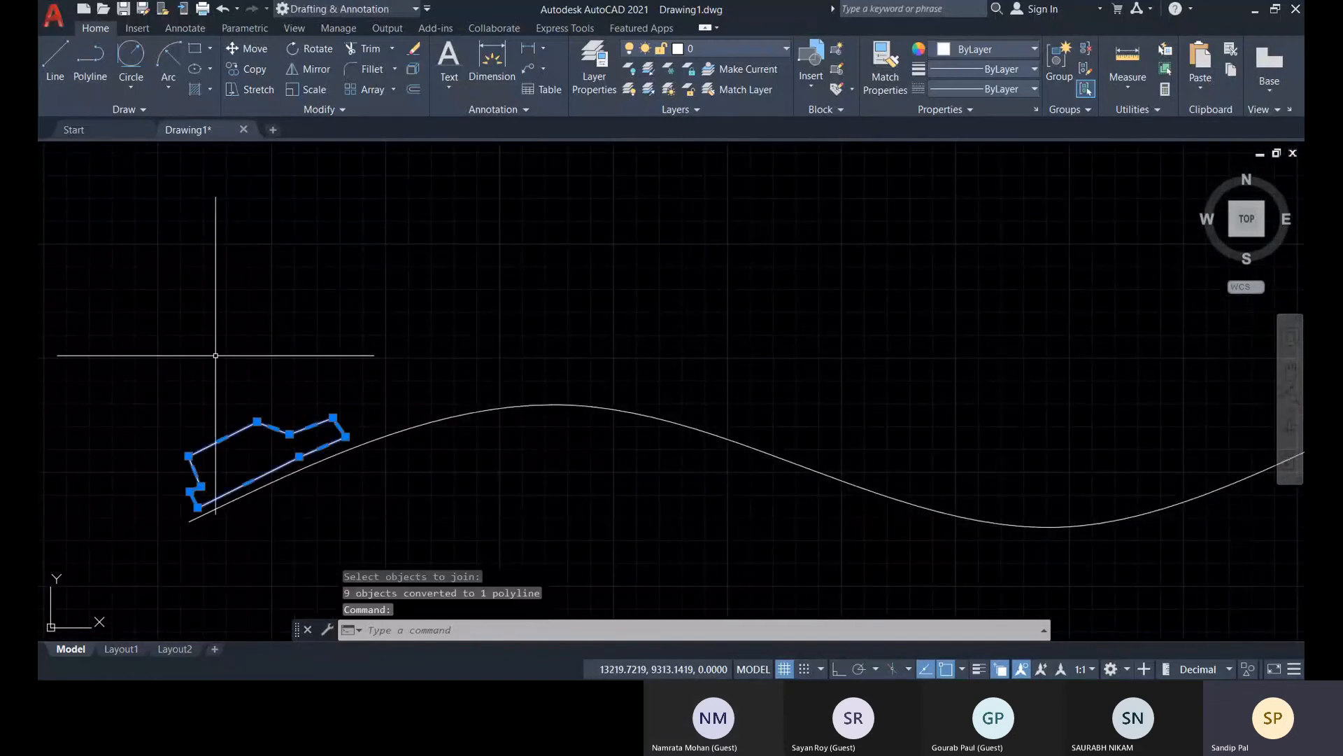
click(393, 90)
click(401, 137)
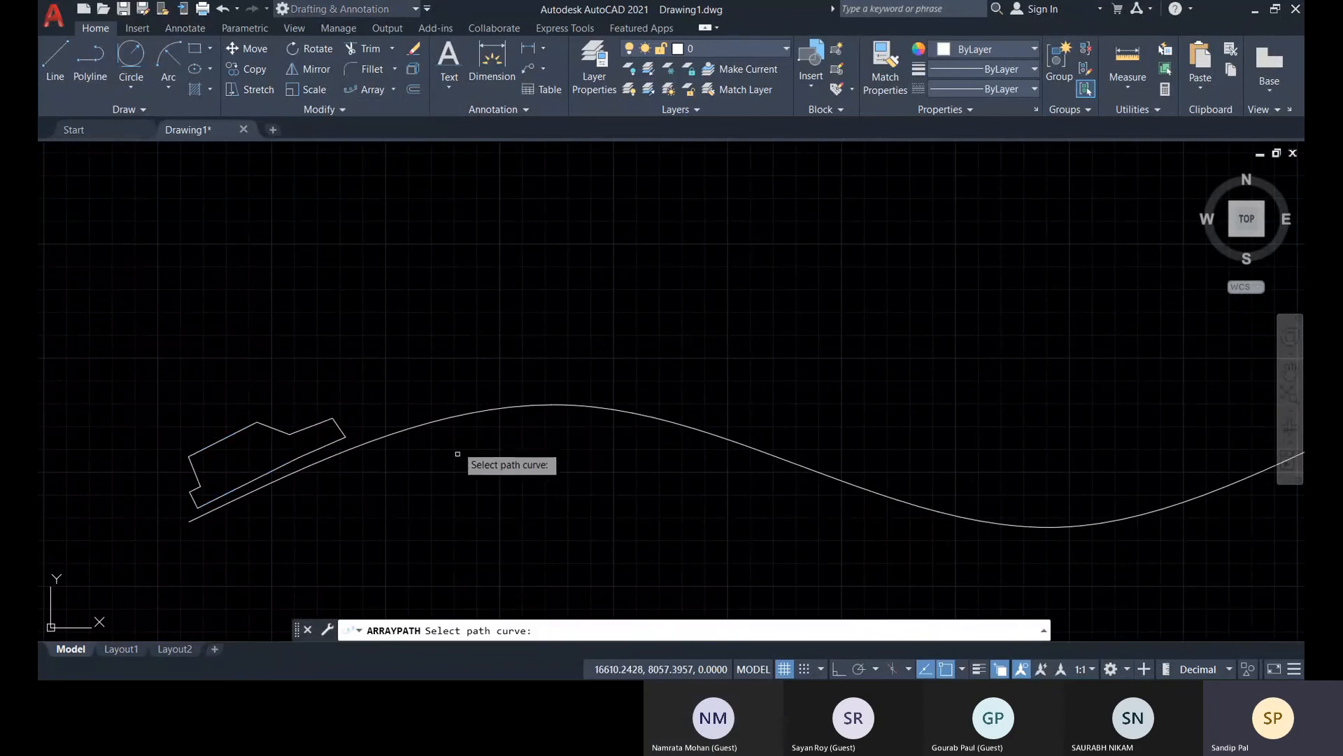
click(450, 416)
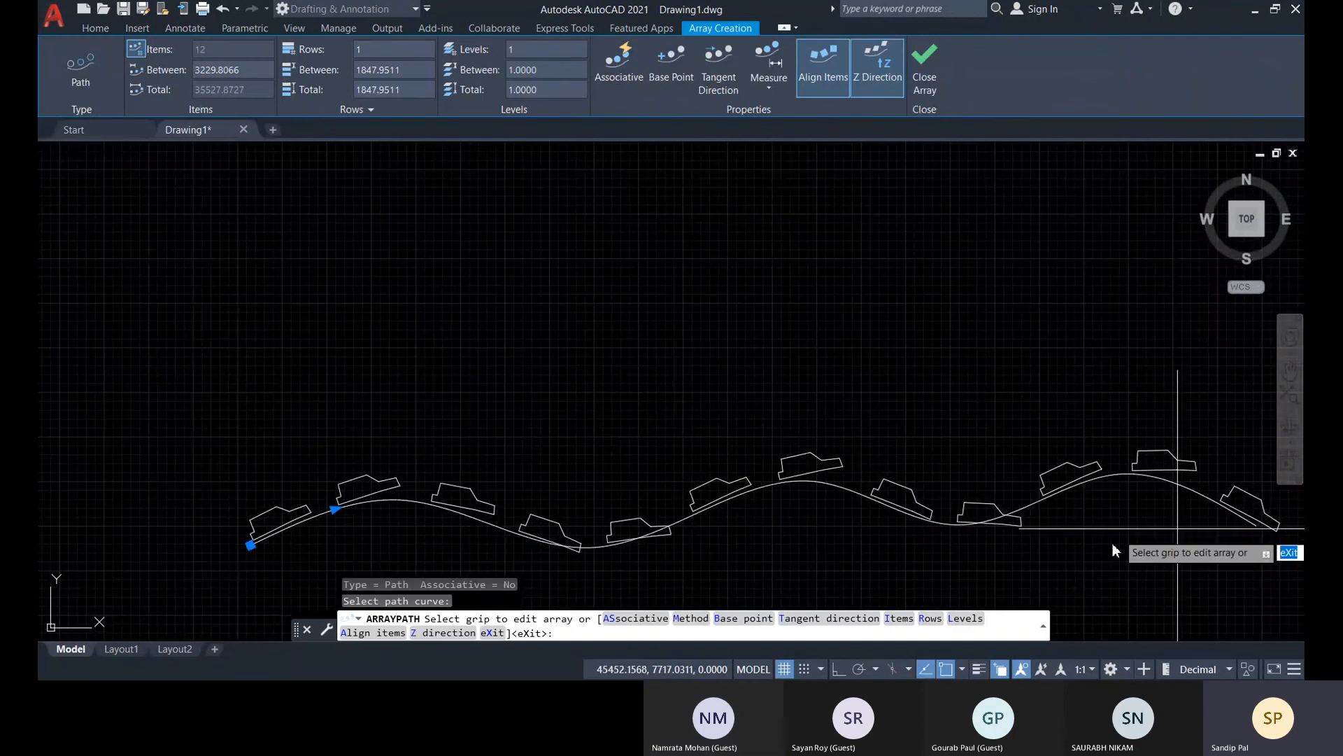
Examine how the arrayed cars are oriented and spaced along the whole length of the spline
middle_drag(1050, 526, 809, 501)
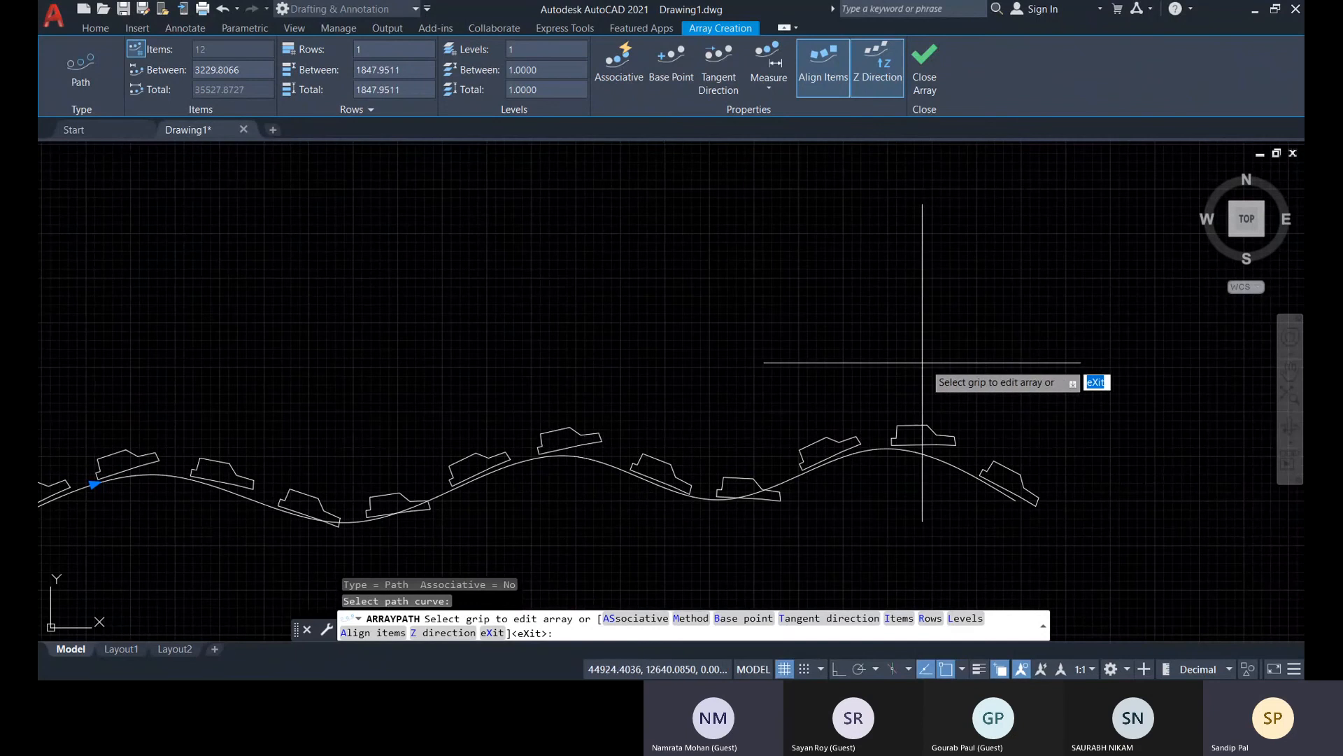
middle_drag(242, 586, 682, 483)
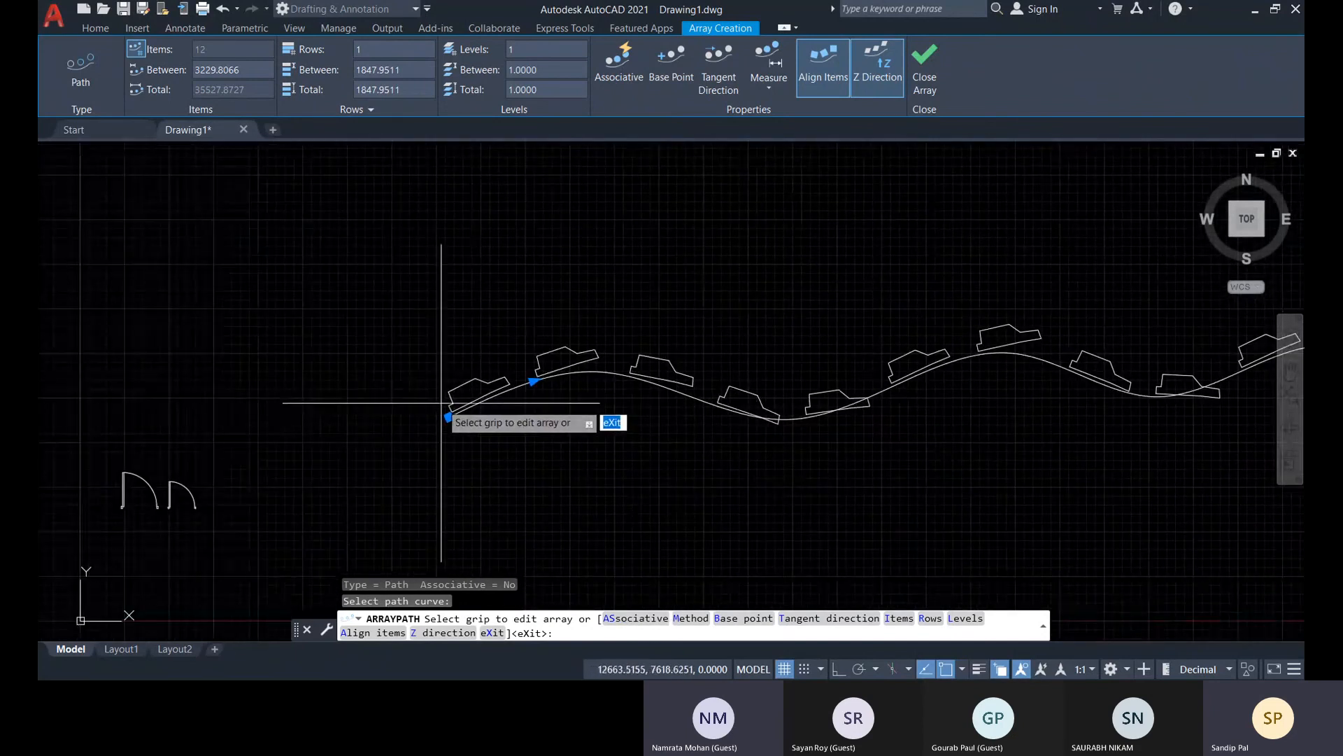
scroll(456, 402, up, 5)
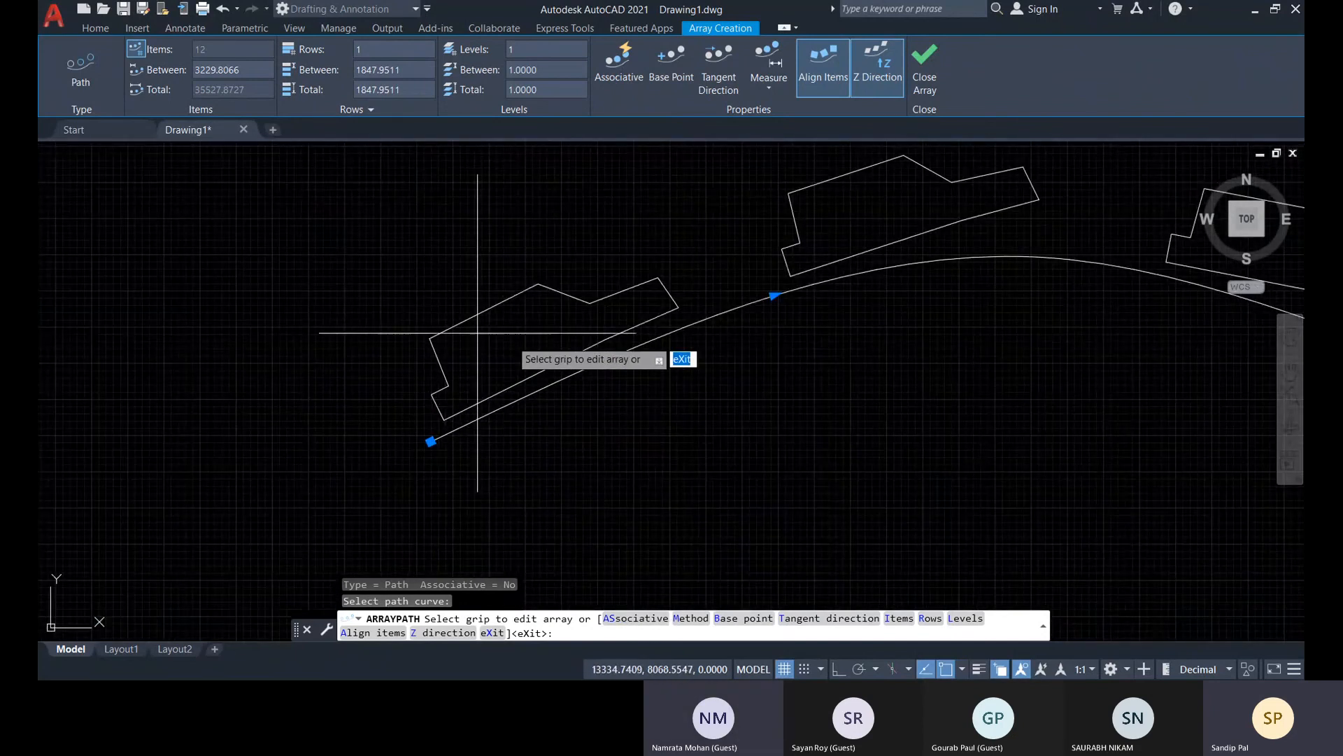
middle_drag(533, 343, 412, 469)
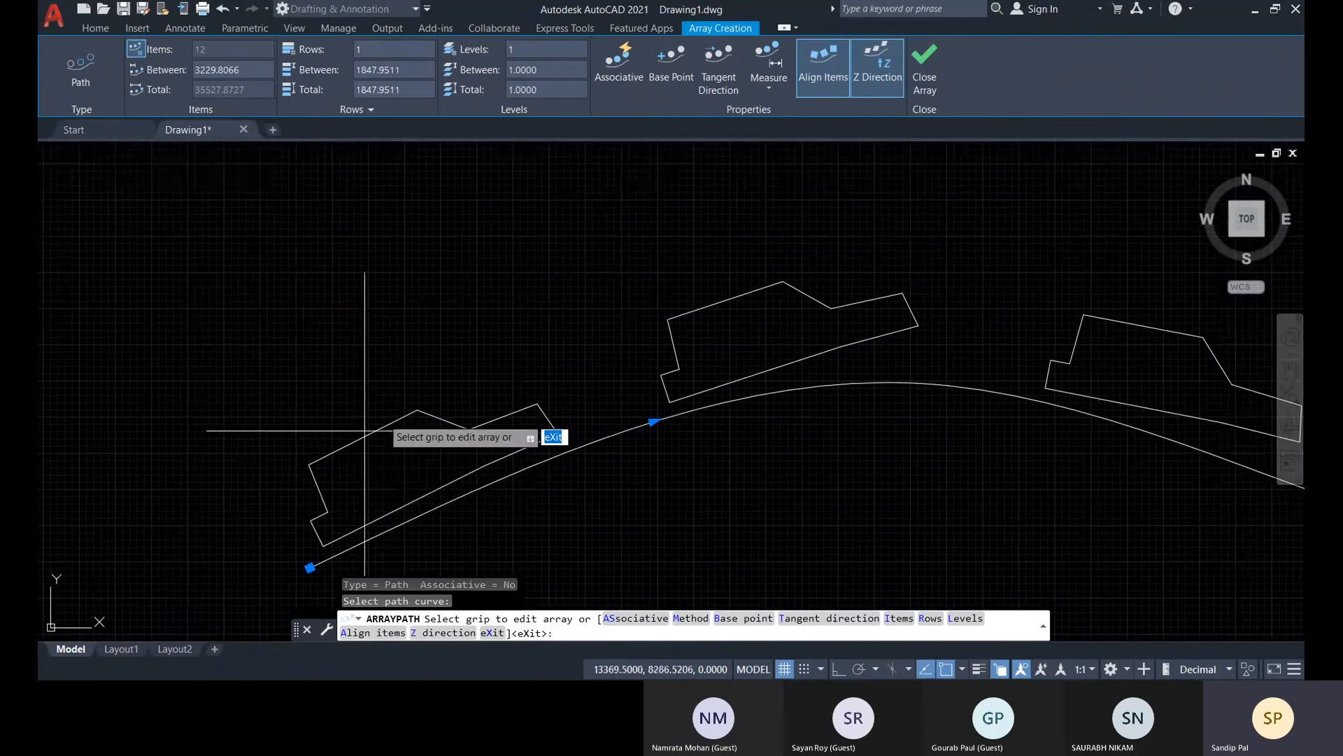
mouse_move(1106, 320)
middle_down()
mouse_move(1045, 412)
mouse_move(475, 402)
middle_up()
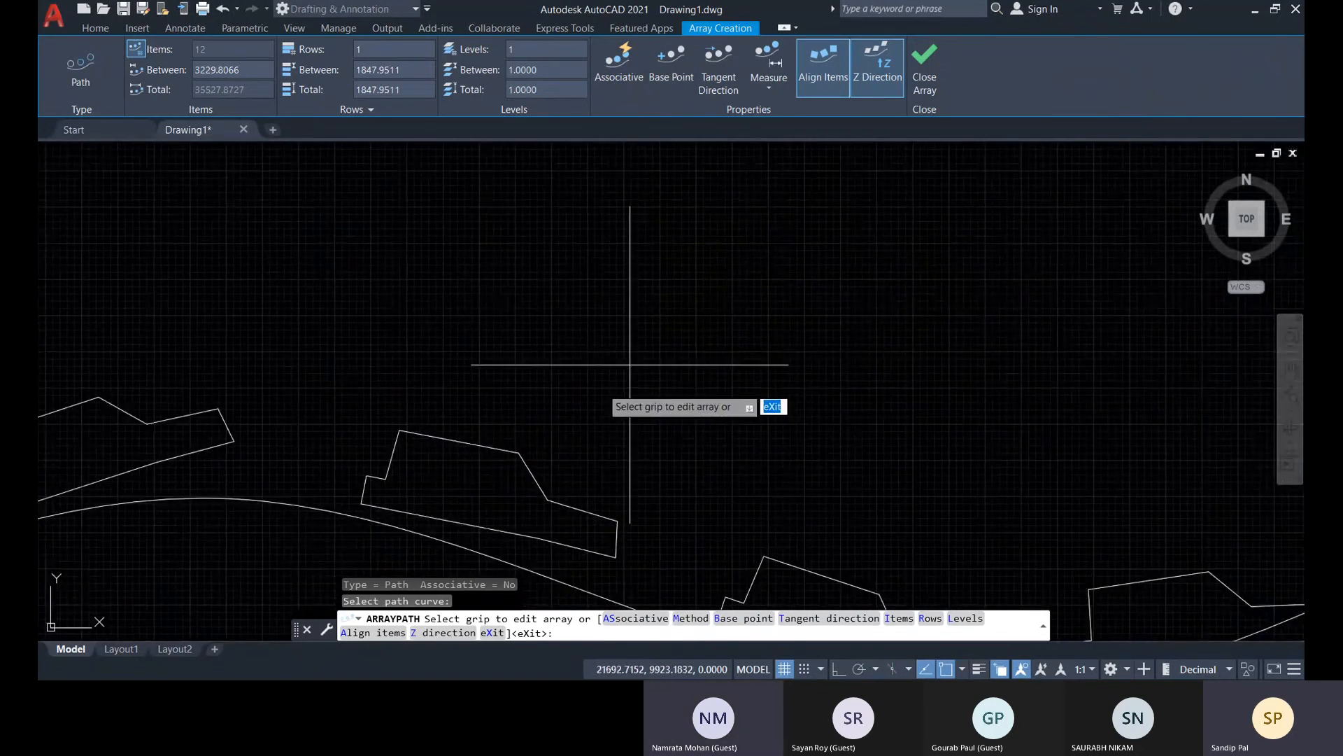
scroll(695, 389, down, 4)
middle_drag(695, 390, 543, 453)
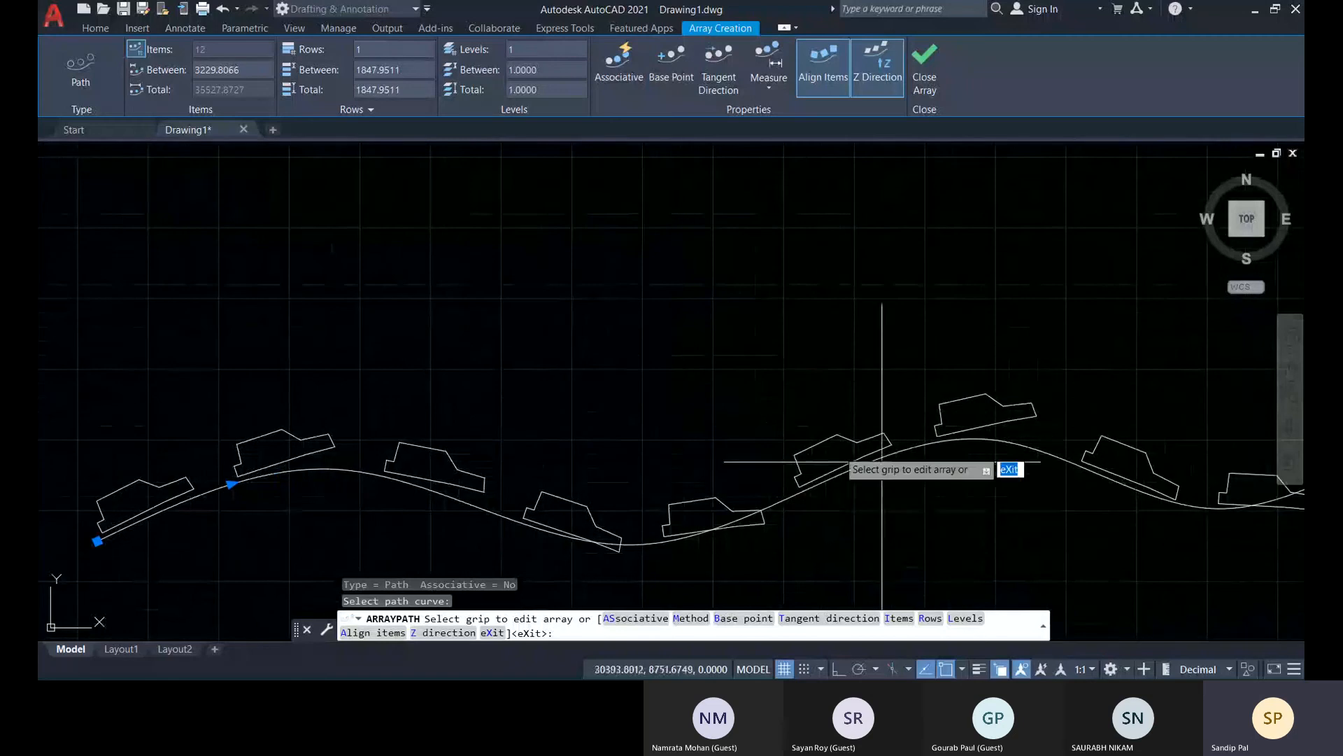
Turn off Align Items for the path array, compare the cars' orientation, and turn the alignment back on
click(826, 74)
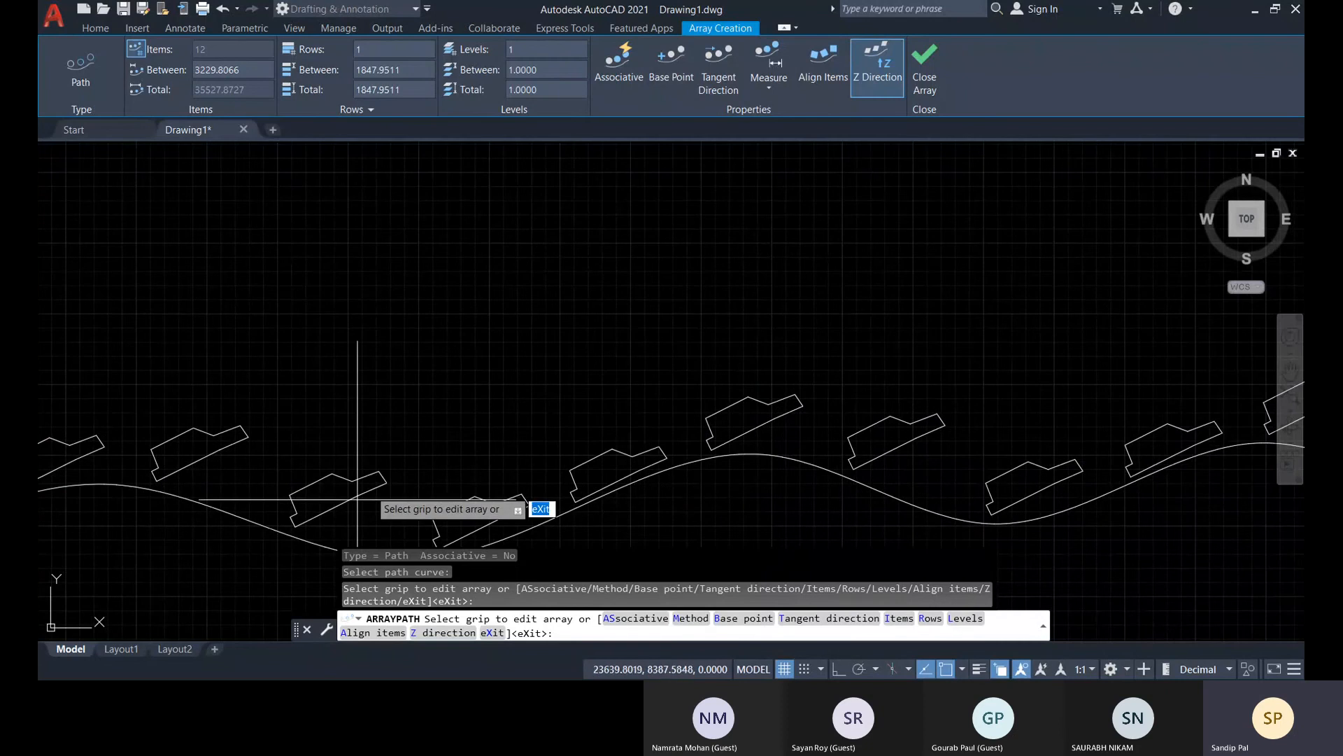
mouse_move(459, 484)
middle_down()
mouse_move(252, 499)
mouse_move(510, 484)
middle_up()
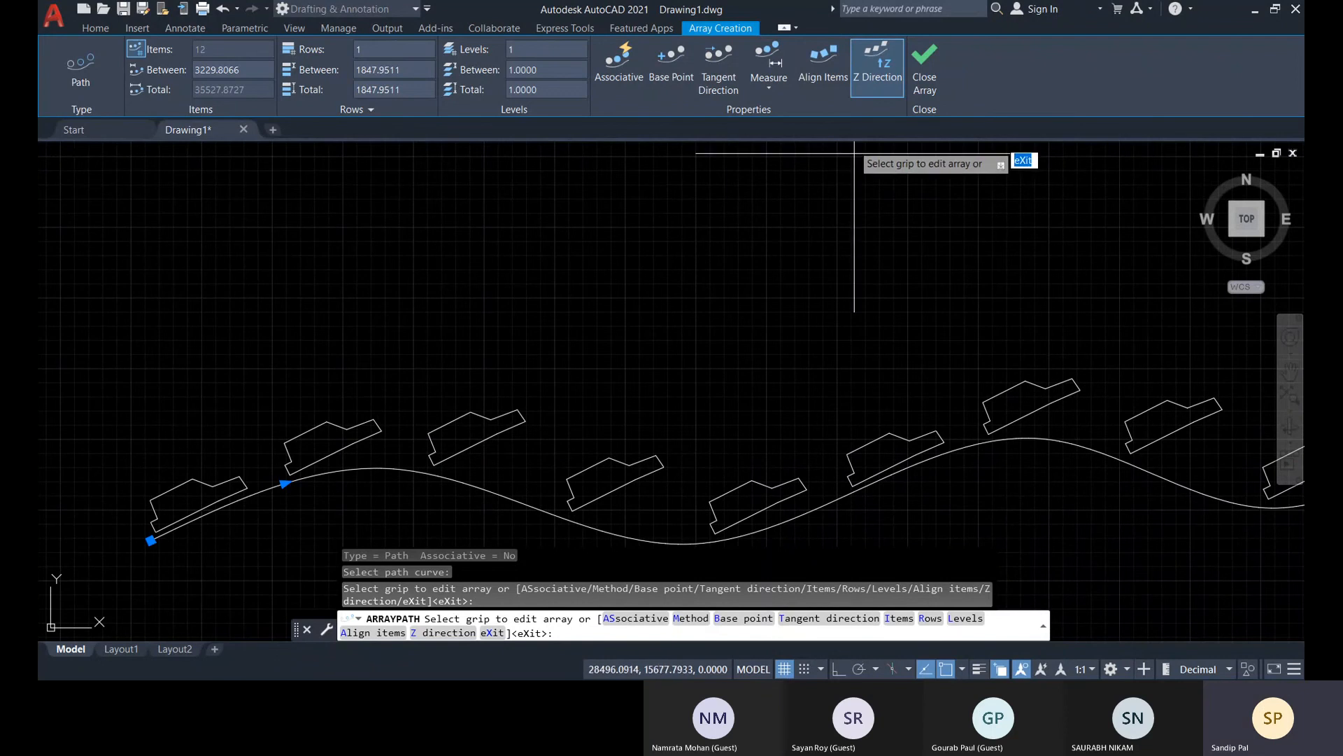
click(839, 85)
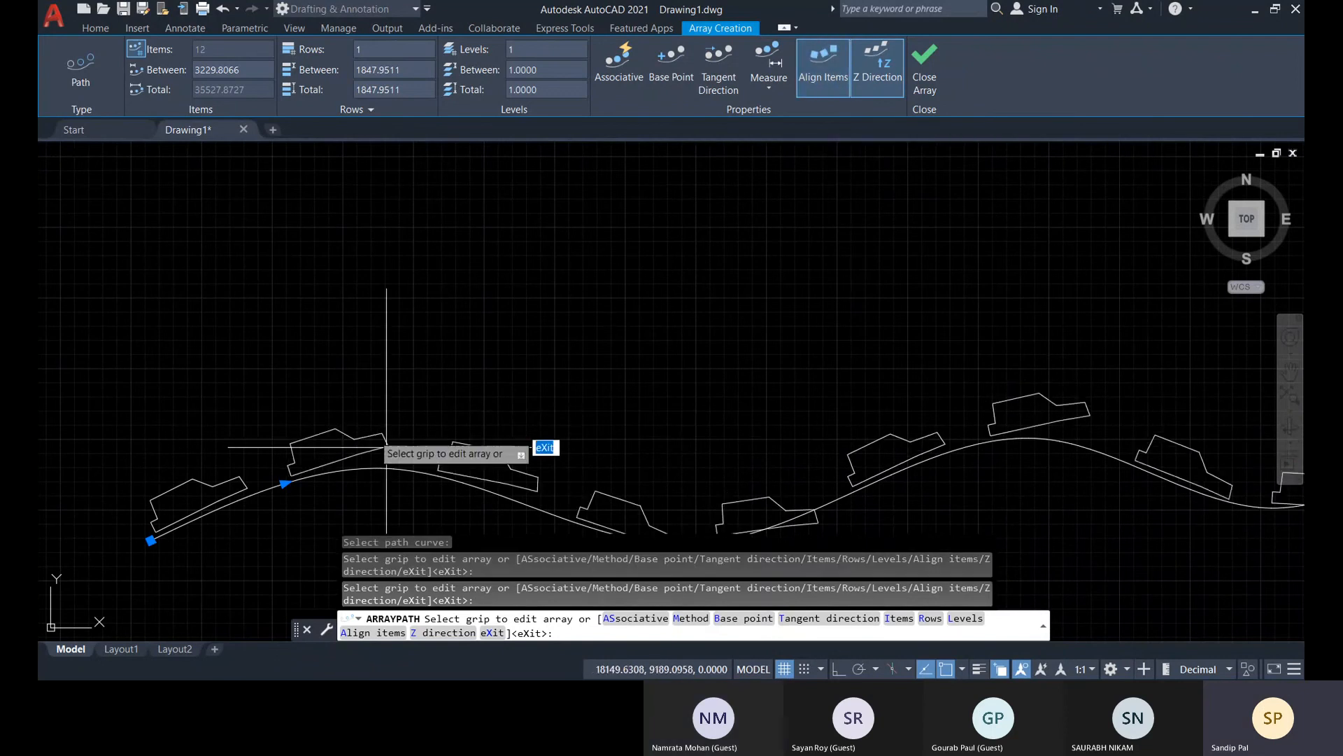
Set the path array's distribution method to Divide
click(775, 90)
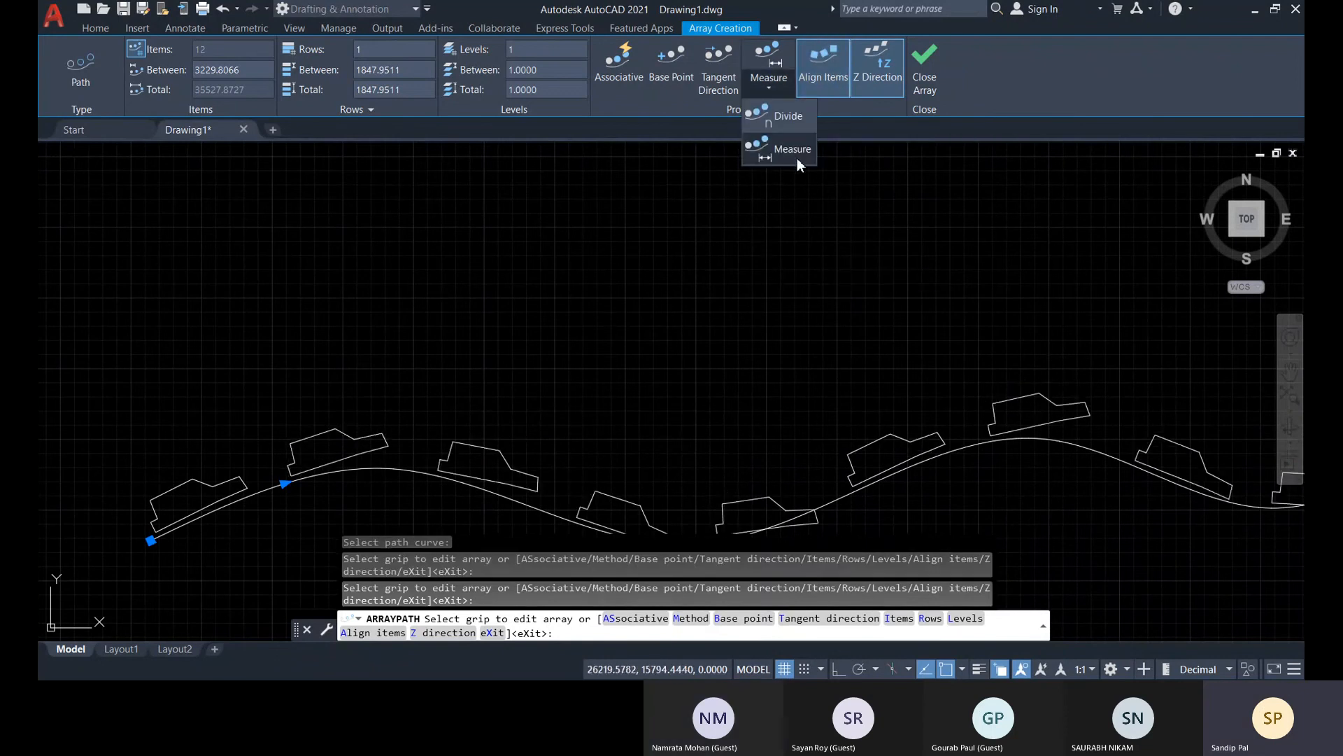
click(799, 119)
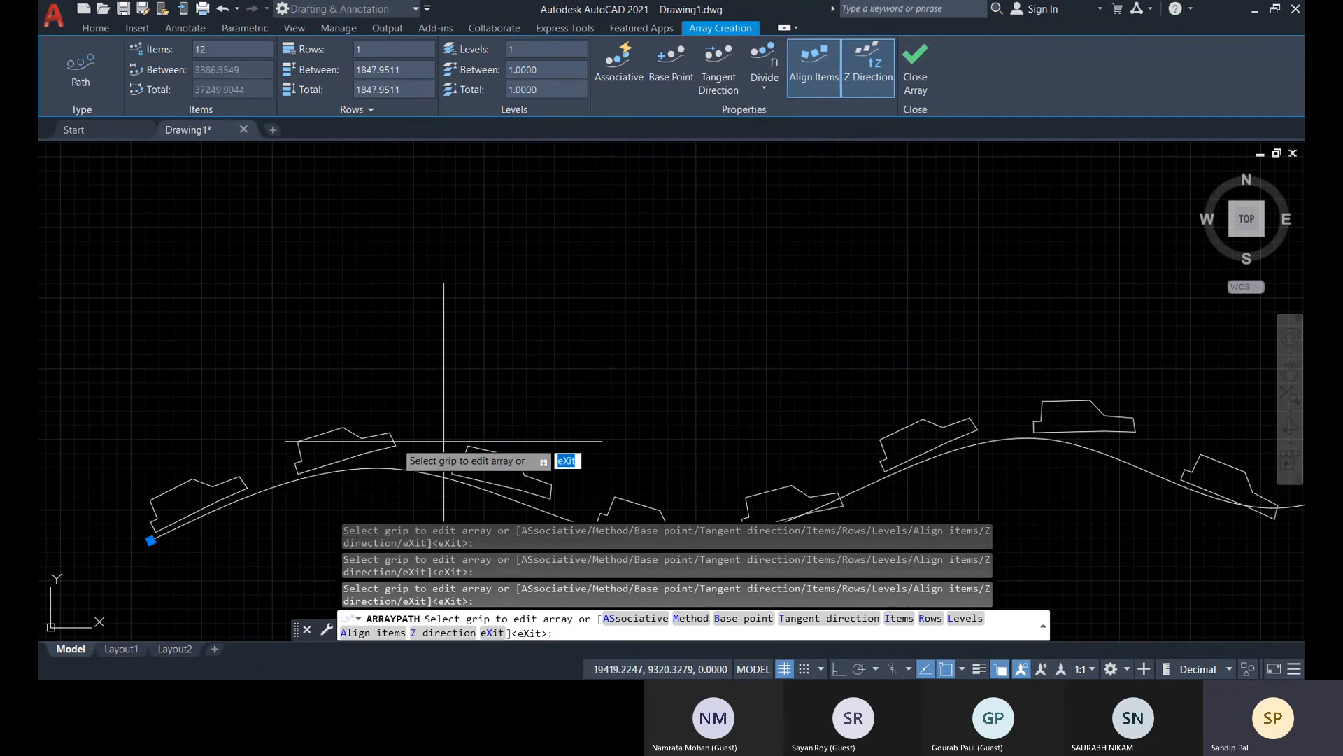
Examine the divided spacing from end to end and the cars' fit against the spline's crests and troughs
middle_drag(392, 430, 325, 360)
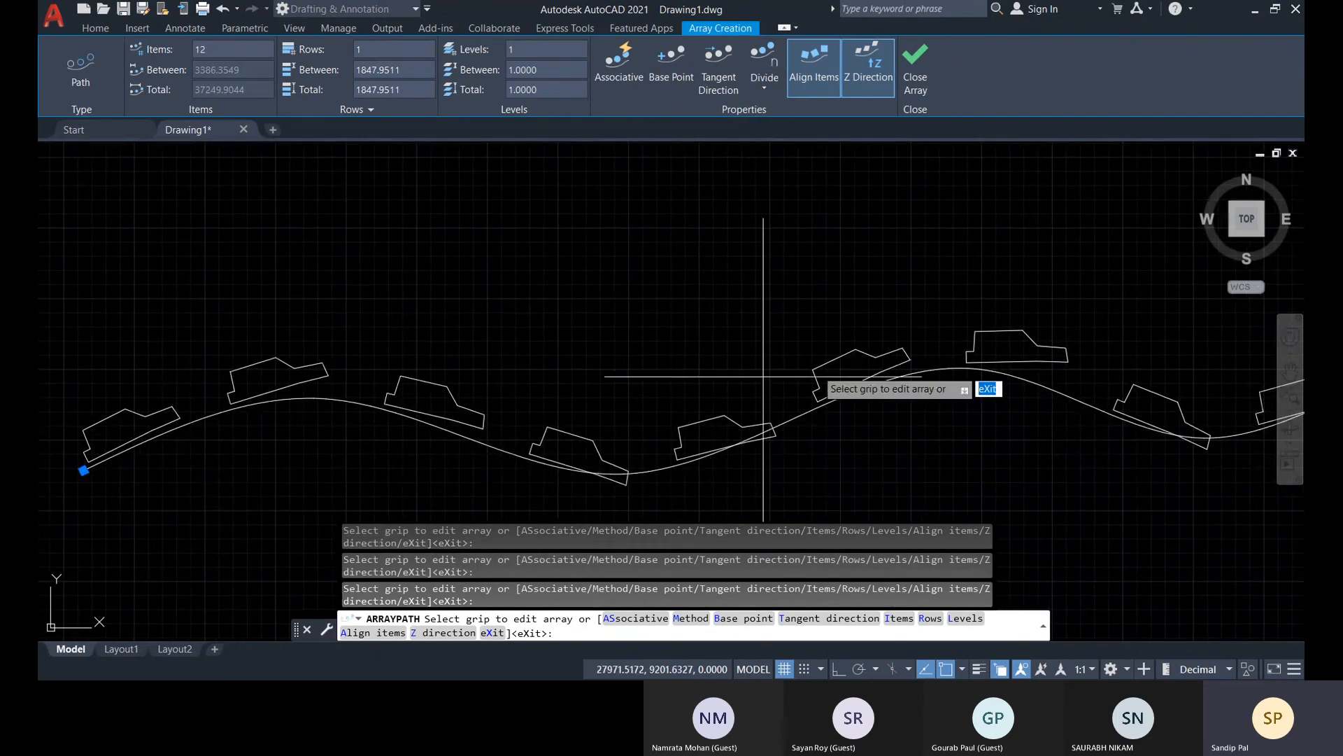
scroll(945, 441, down, 2)
middle_drag(945, 441, 633, 450)
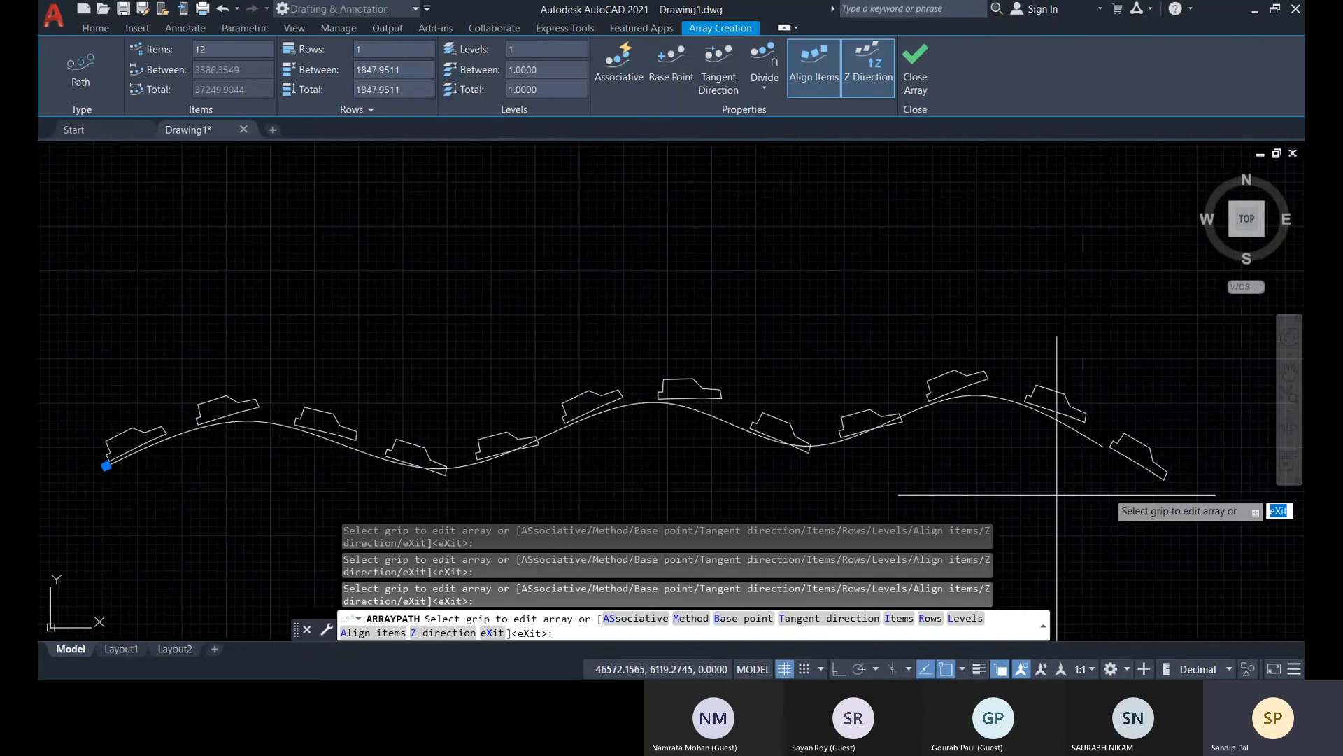
middle_drag(507, 420, 619, 400)
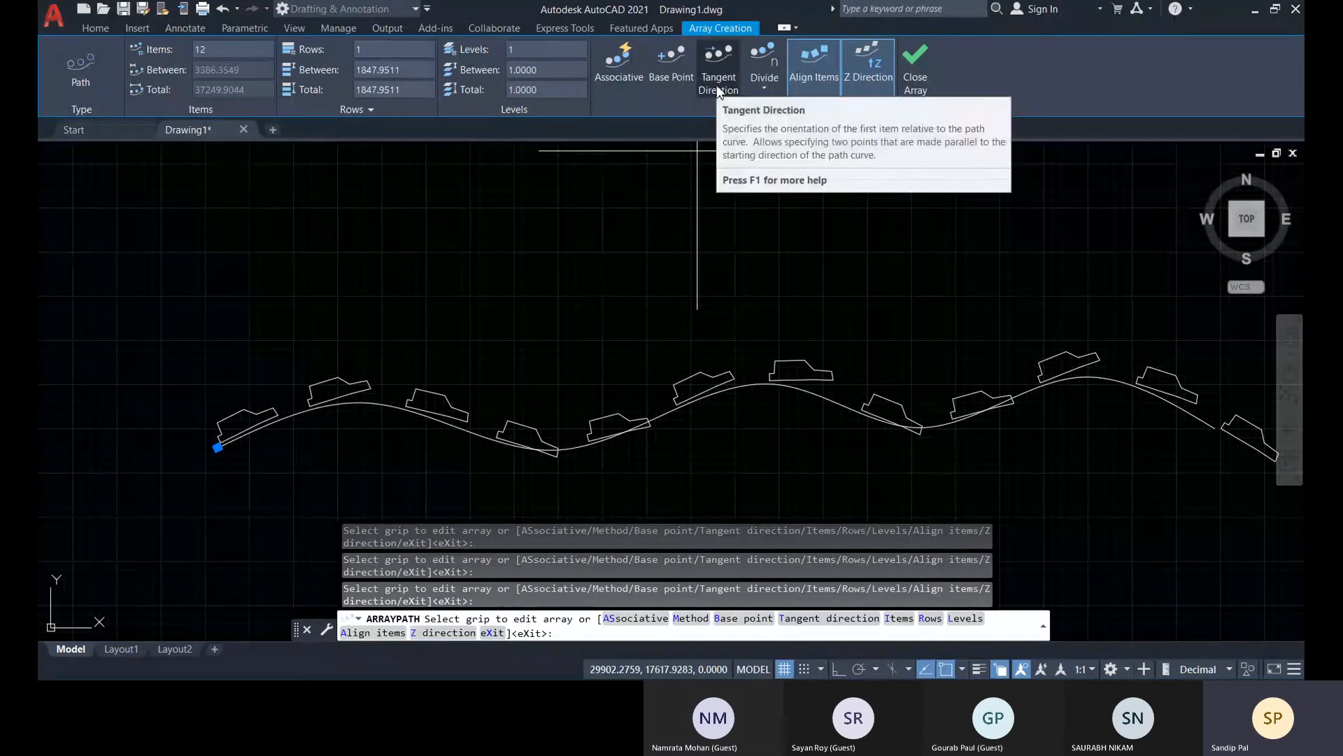
scroll(595, 450, up, 4)
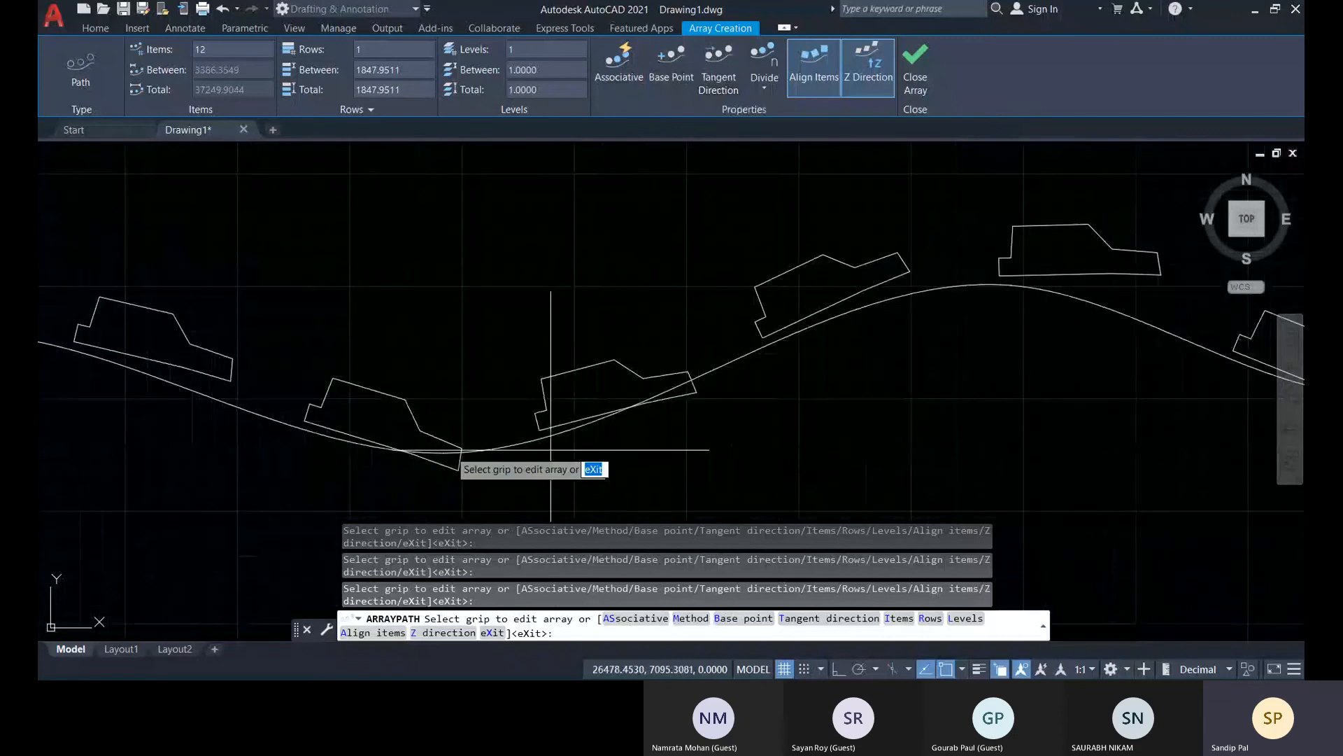
middle_drag(229, 425, 678, 473)
scroll(266, 398, up, 4)
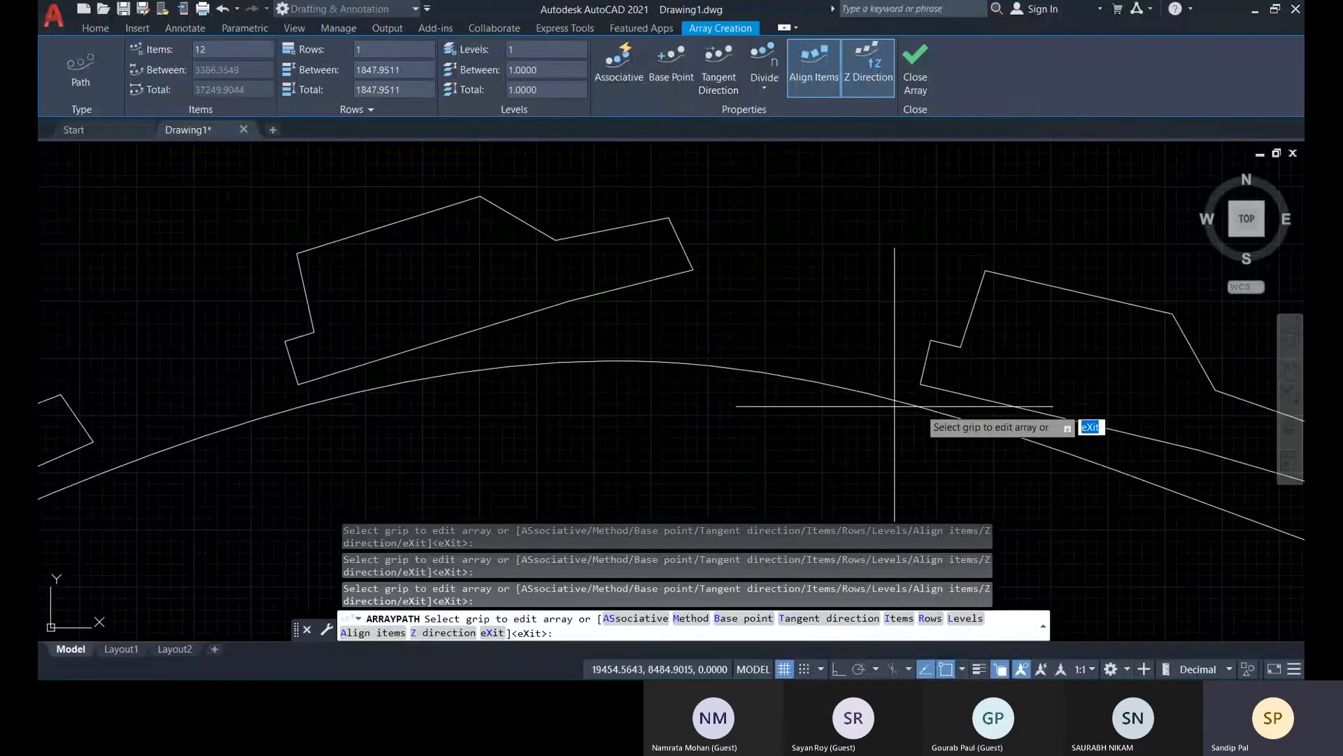
middle_drag(1132, 460, 339, 315)
middle_drag(909, 486, 533, 317)
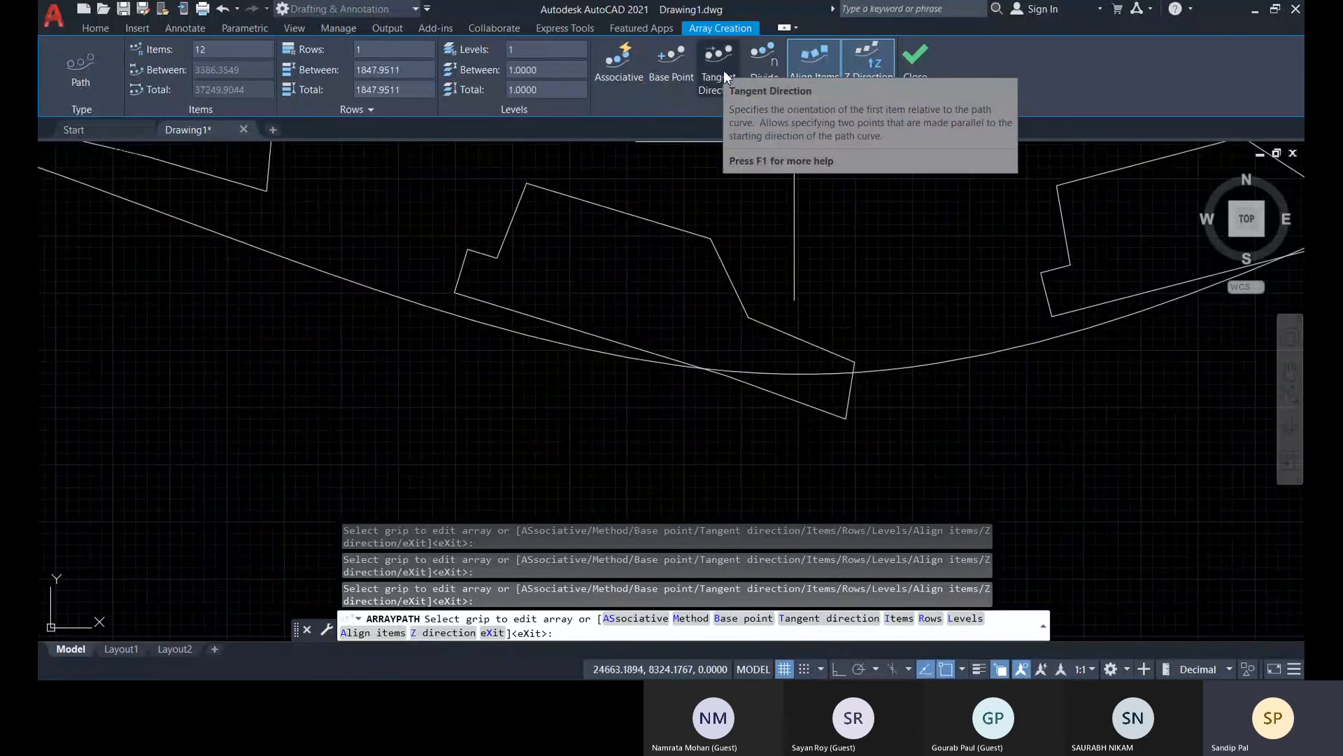
scroll(317, 285, down, 5)
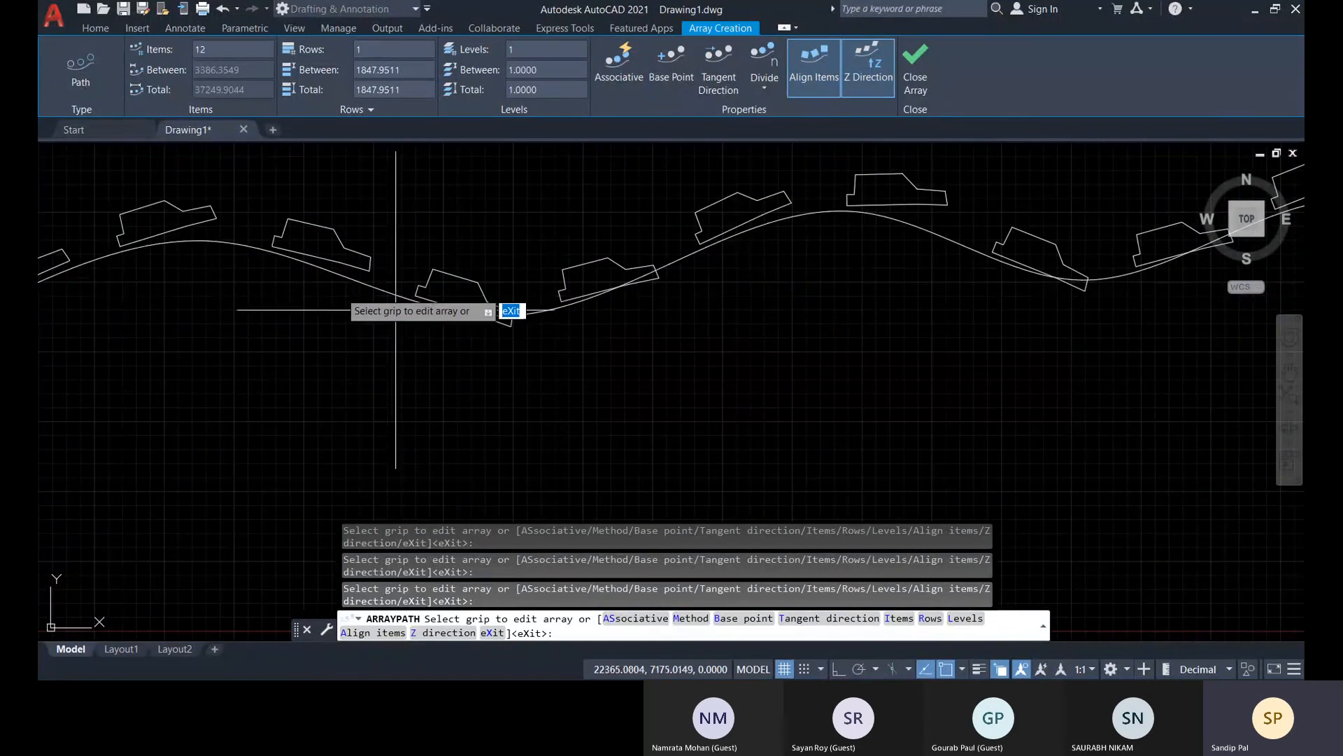
Switch the path array's distribution method to Measure for comparison and return it to Divide
click(761, 91)
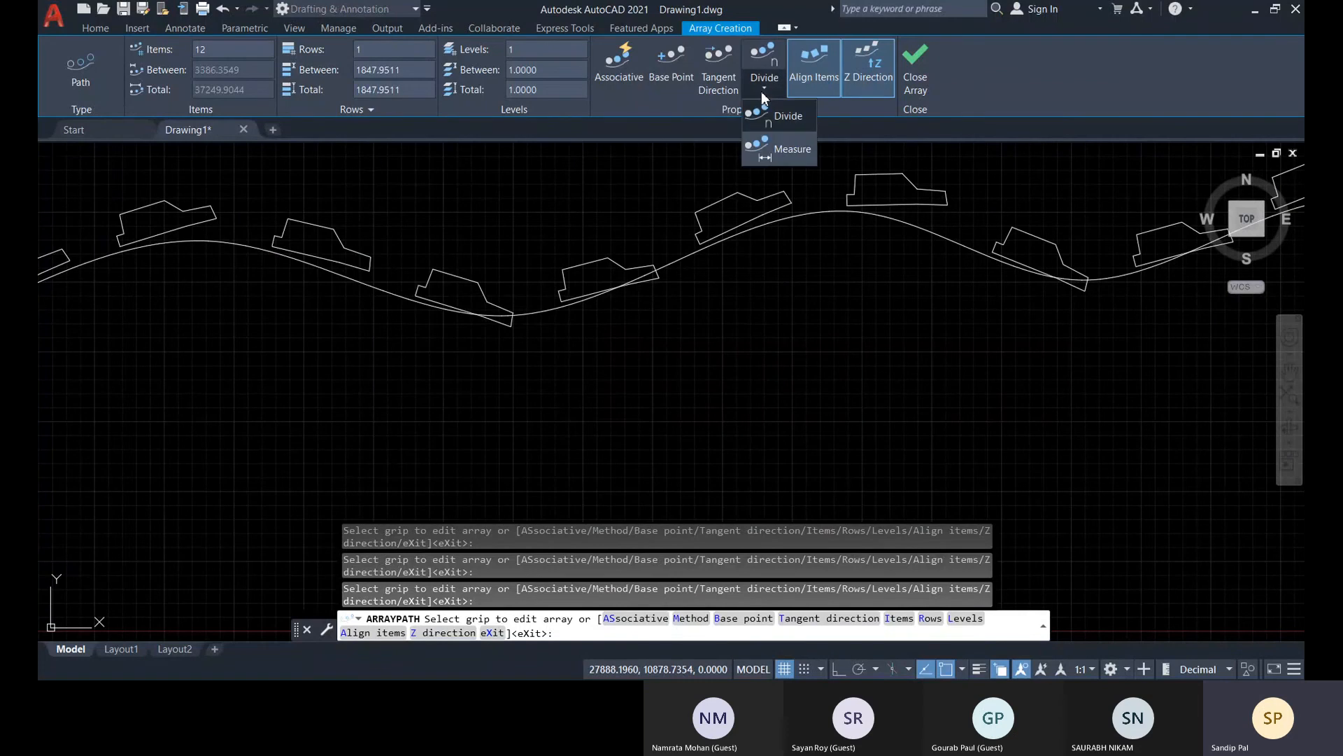
click(783, 154)
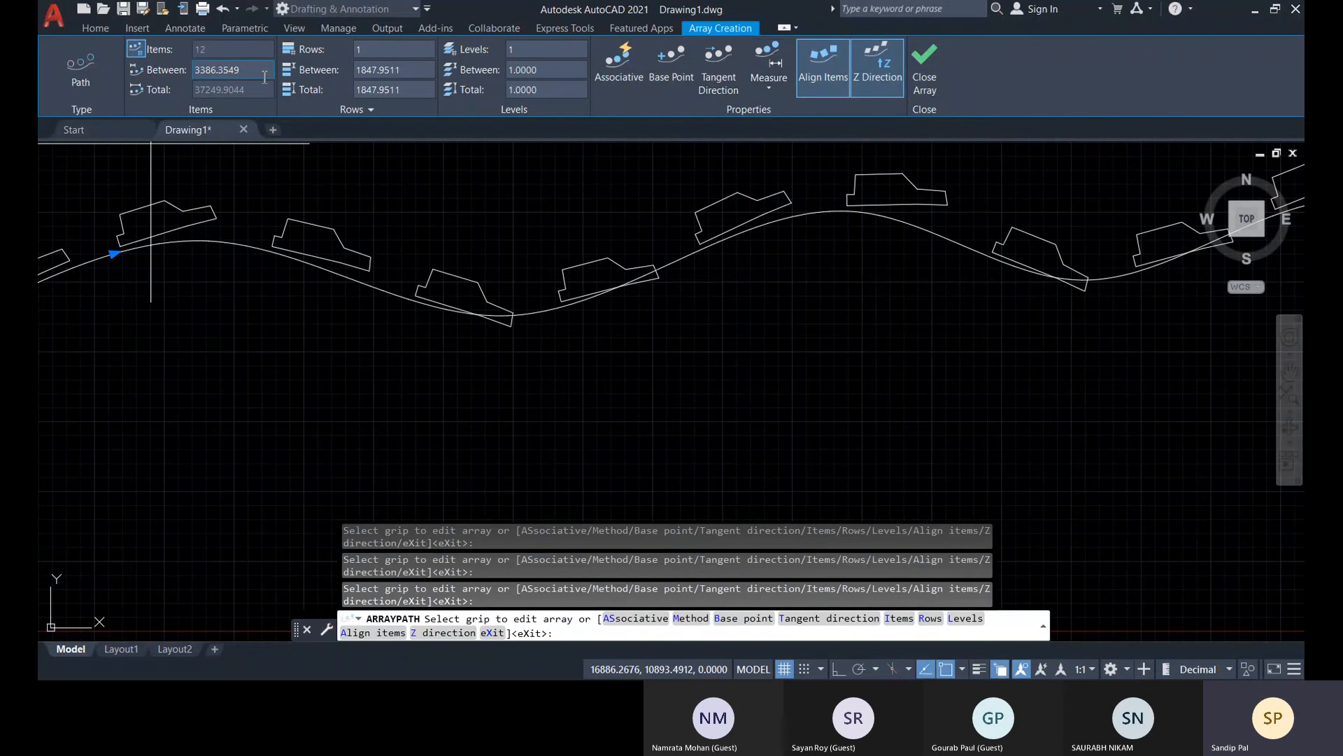
click(772, 91)
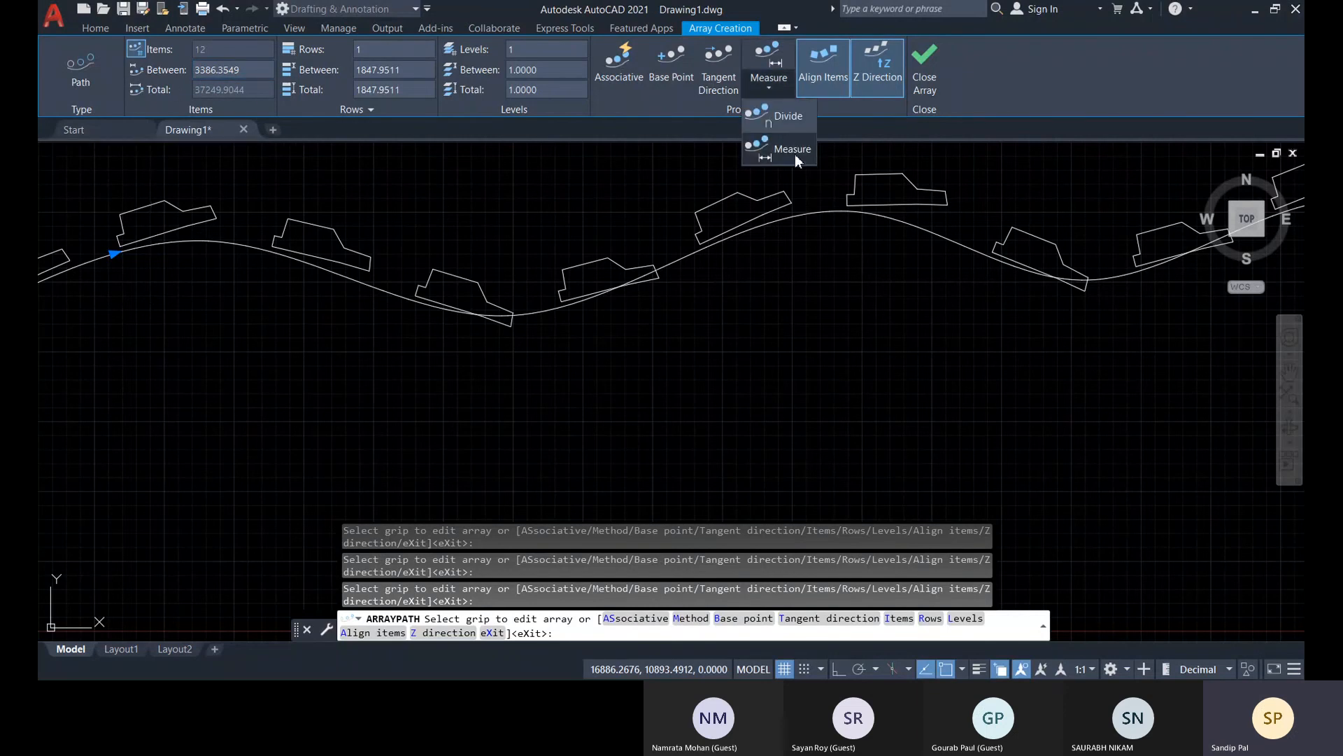
click(787, 116)
Set the number of cars in the path array to 15 and finish the array
scroll(389, 255, down, 1)
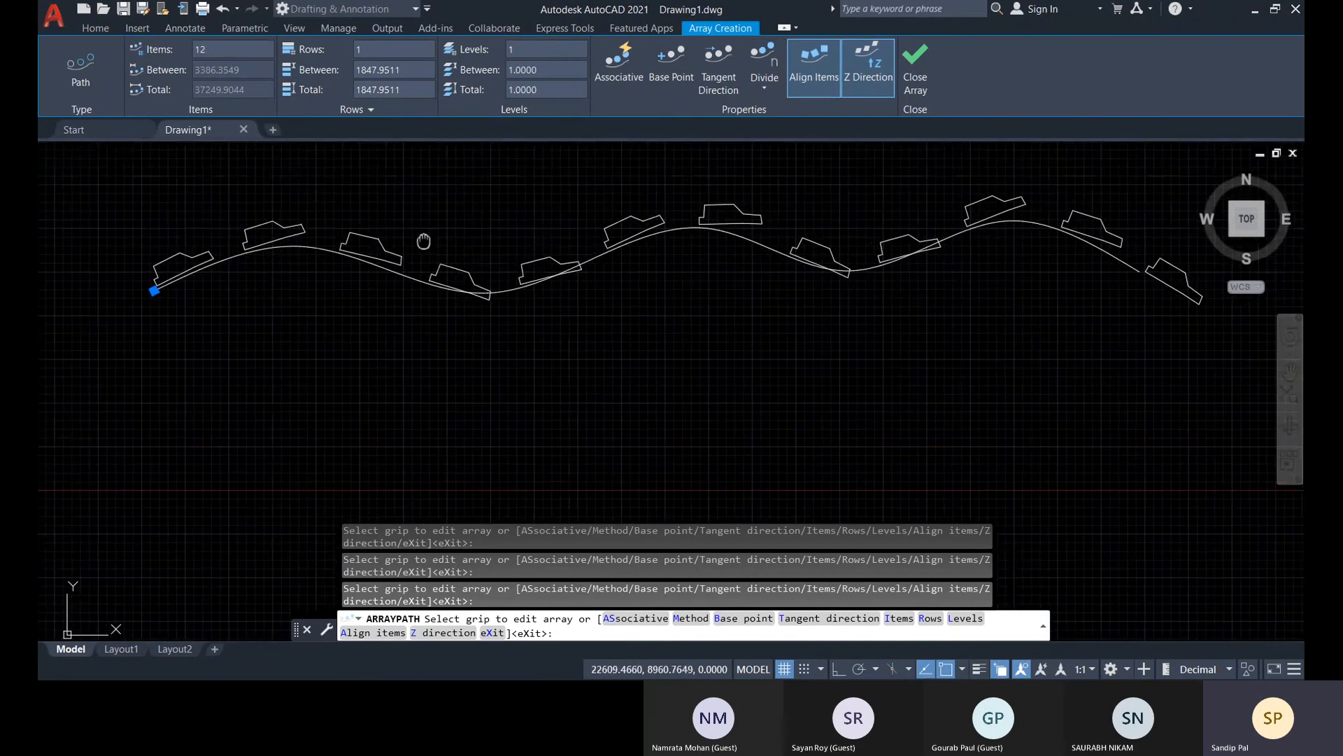
middle_drag(424, 241, 506, 285)
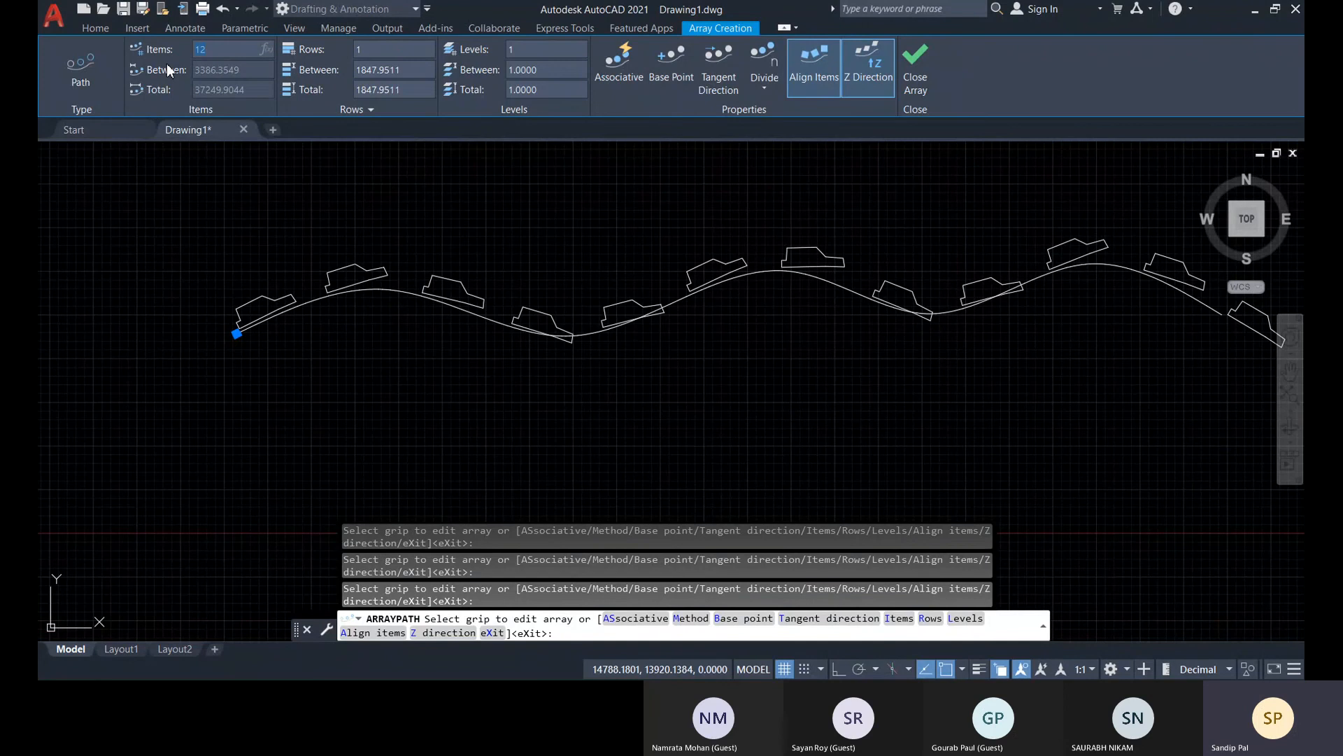
text(5)
click(389, 93)
scroll(734, 384, down, 2)
middle_drag(735, 384, 561, 423)
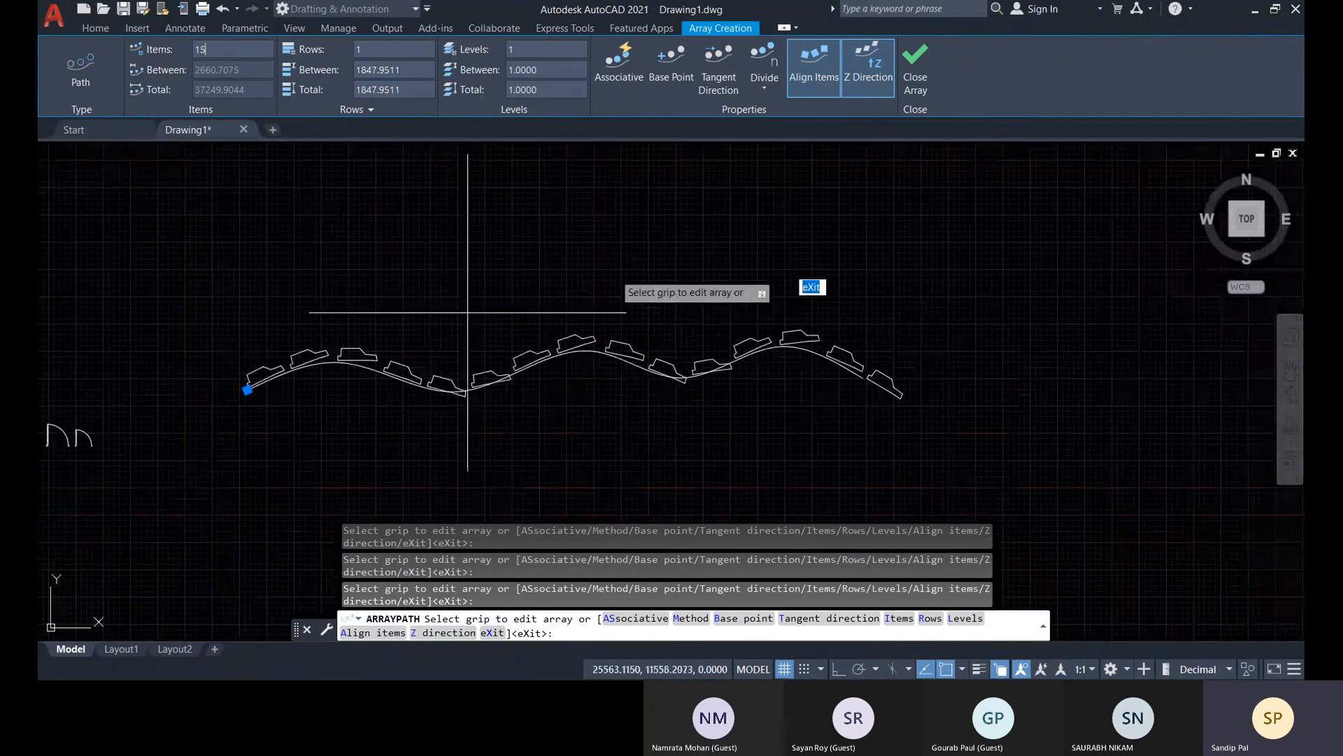
click(922, 77)
Delete the wavy path spline beneath the arrayed cars
middle_drag(634, 428, 733, 425)
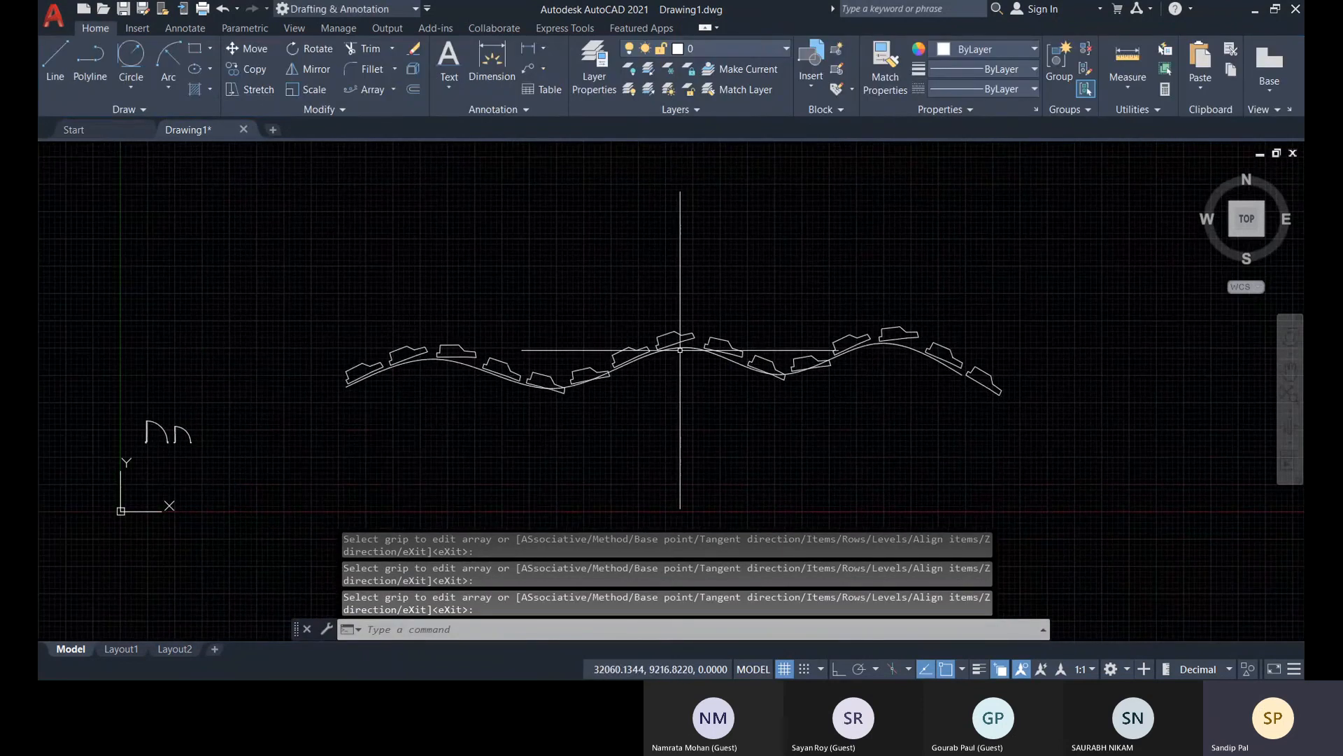
click(682, 350)
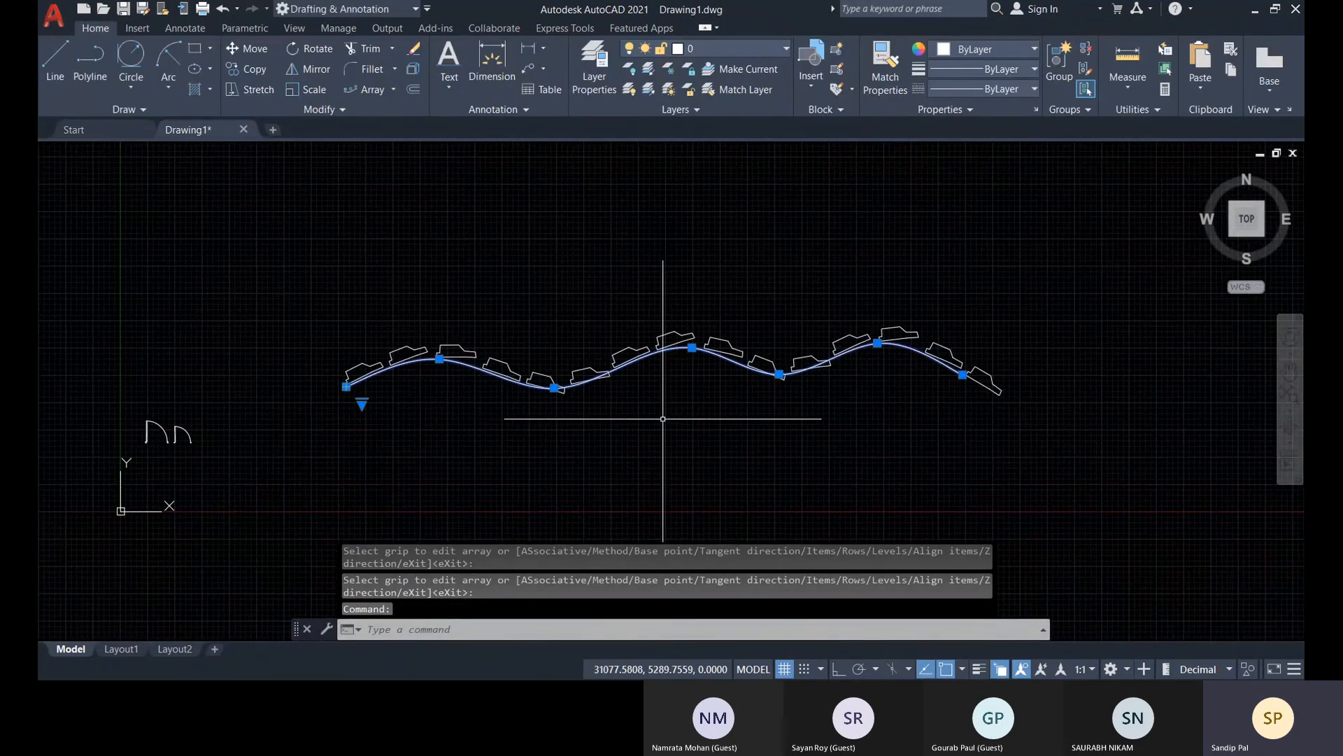
key(Delete)
middle_drag(681, 409, 657, 452)
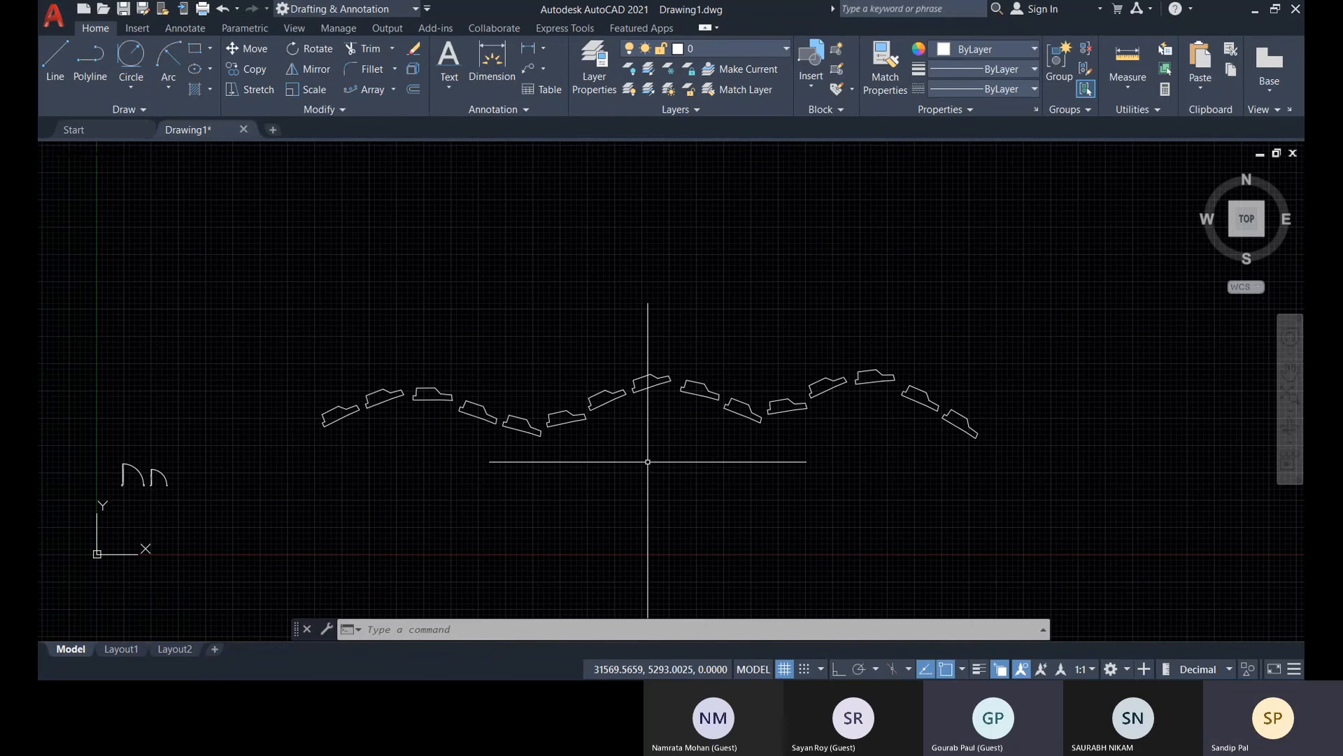
Undo the deletion of the wavy path spline
key(ctrl+z)
key(ctrl+z)
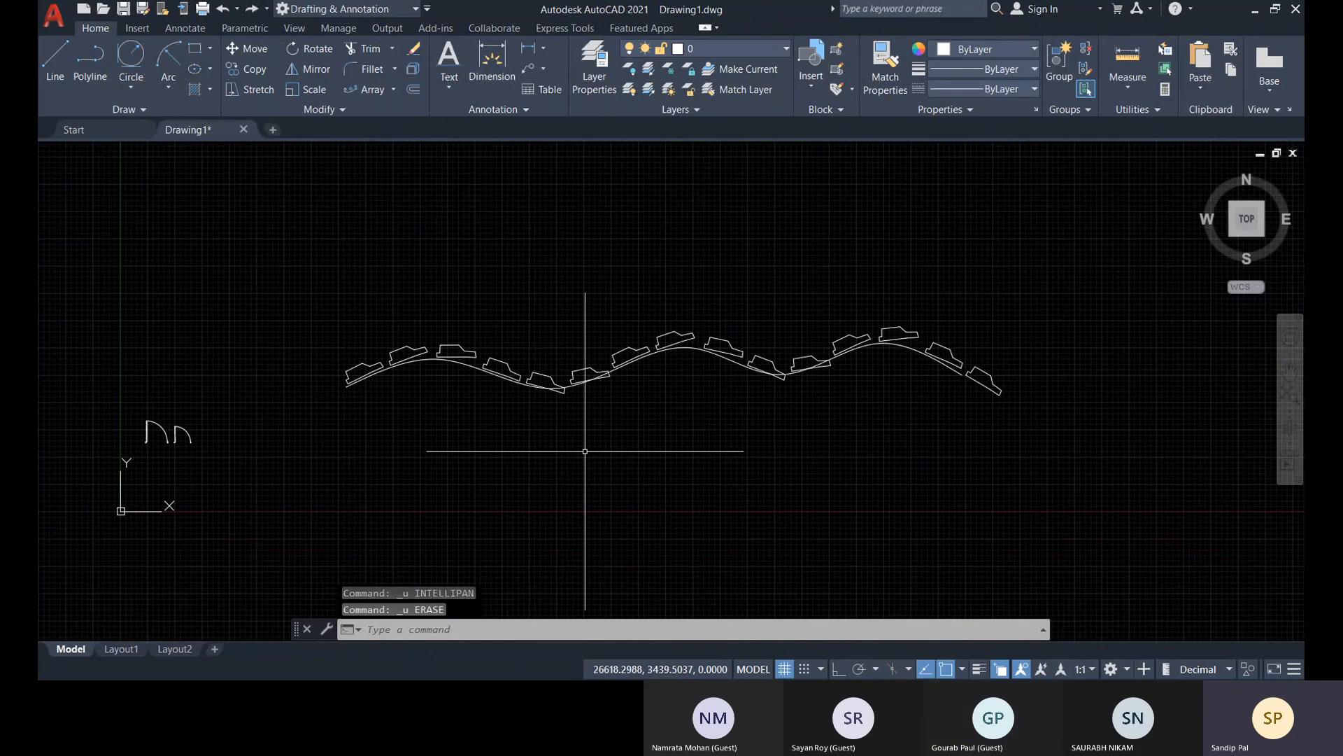
scroll(369, 382, up, 10)
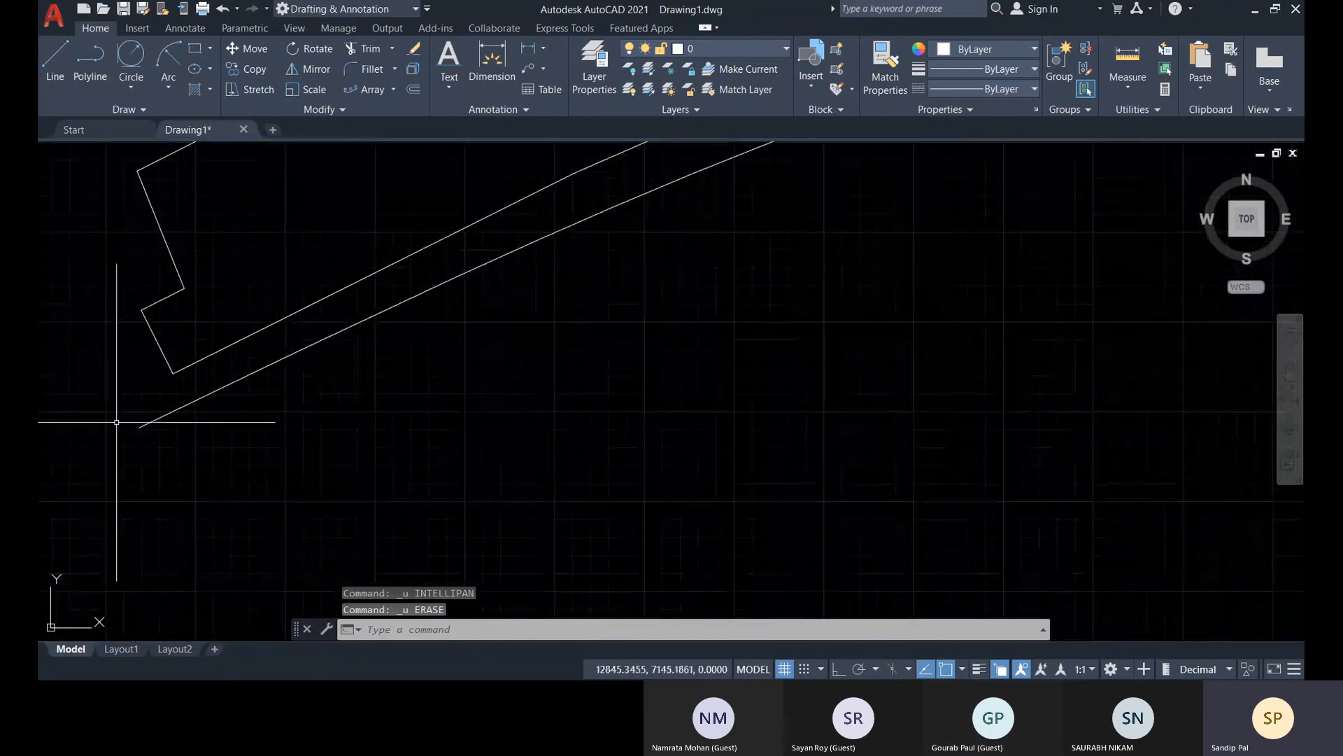
Examine the gap between the first car's lower corners and the wavy spline, and how the other cars sit along the path
scroll(199, 379, down, 5)
scroll(413, 430, up, 5)
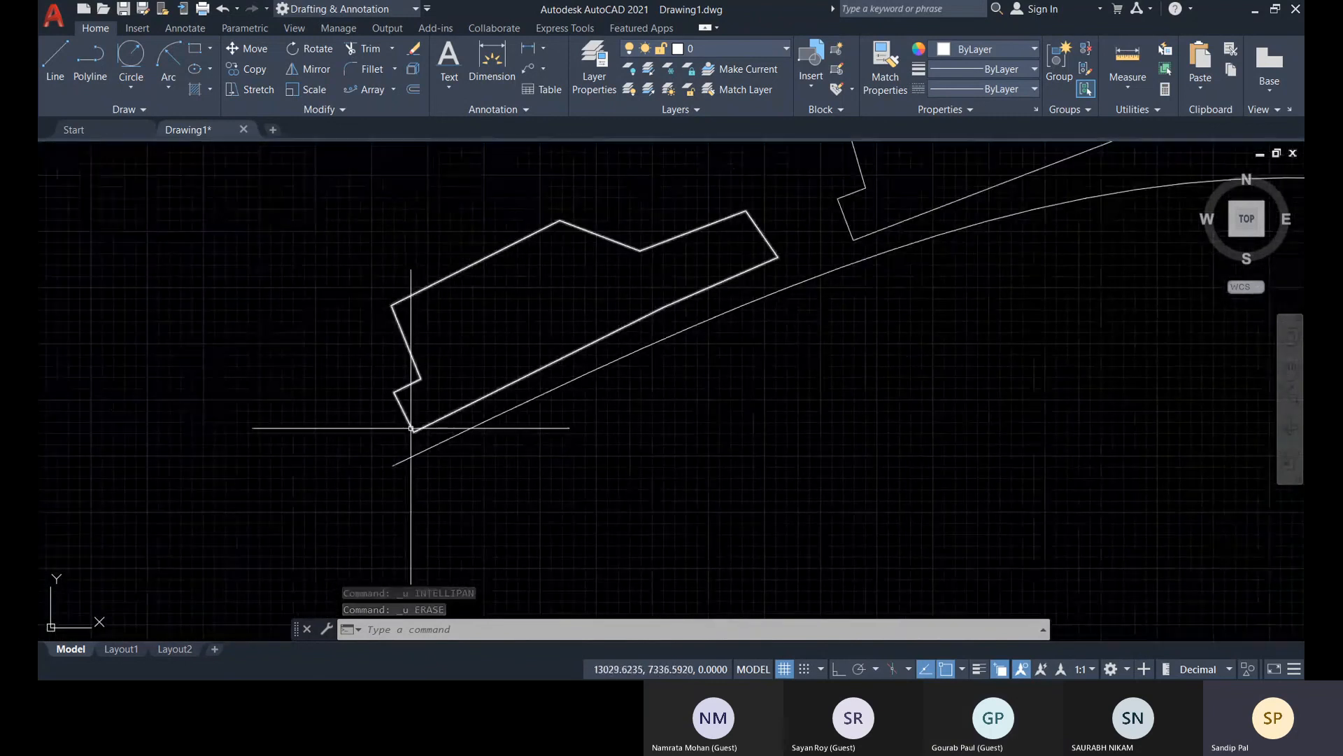
middle_drag(417, 432, 288, 547)
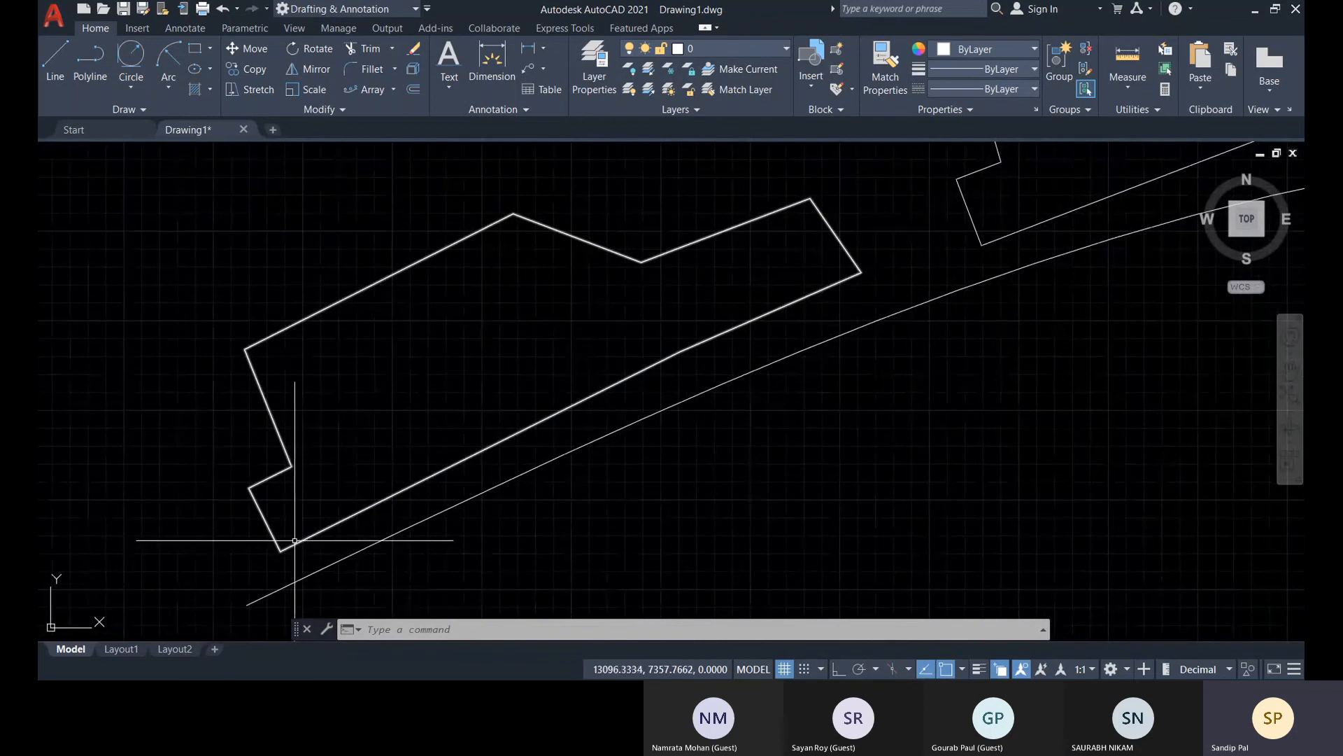
click(297, 540)
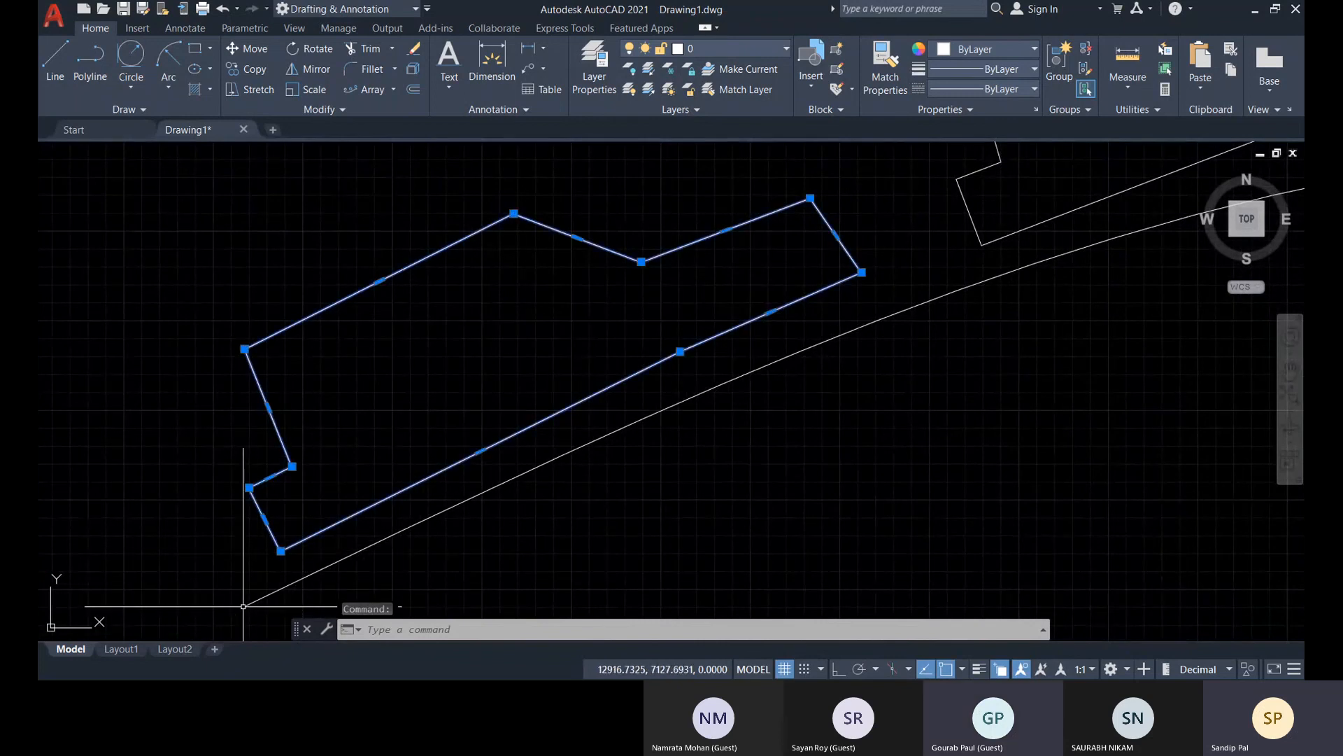
scroll(522, 480, down, 8)
middle_drag(706, 458, 294, 501)
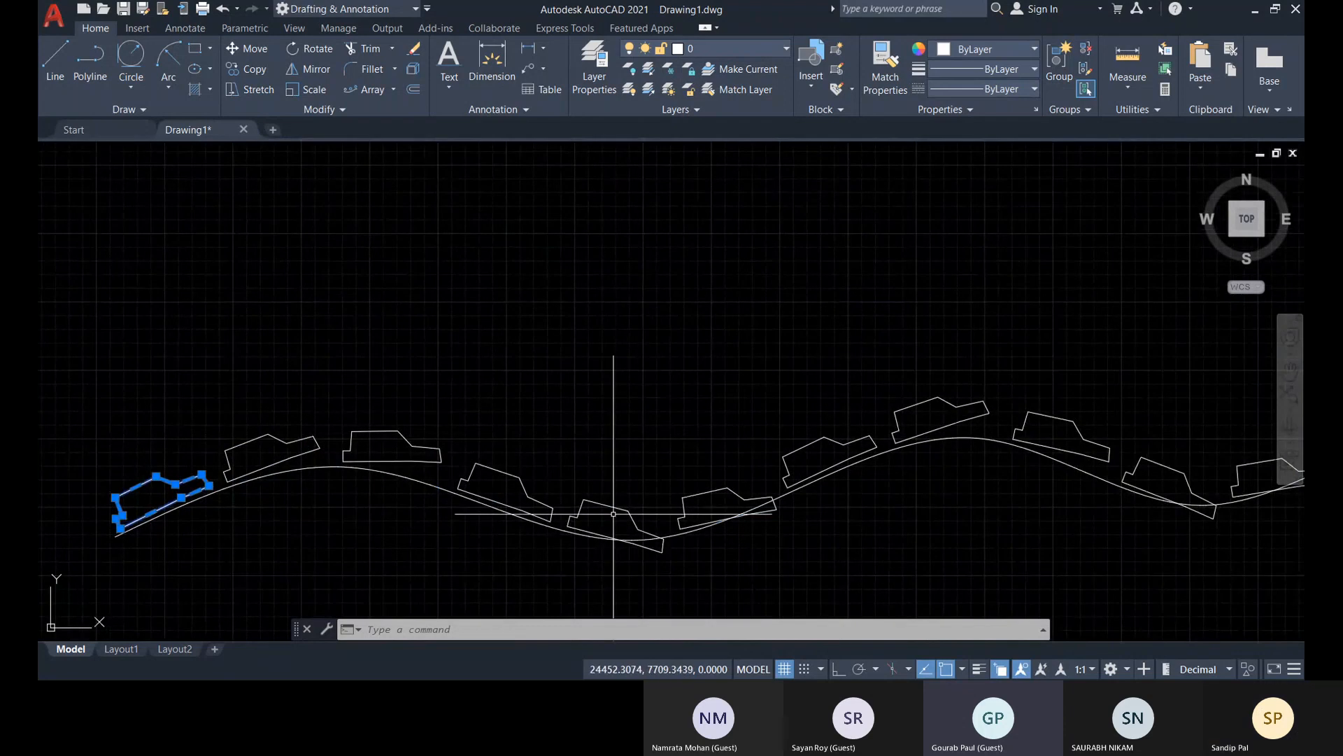
middle_drag(616, 405, 725, 345)
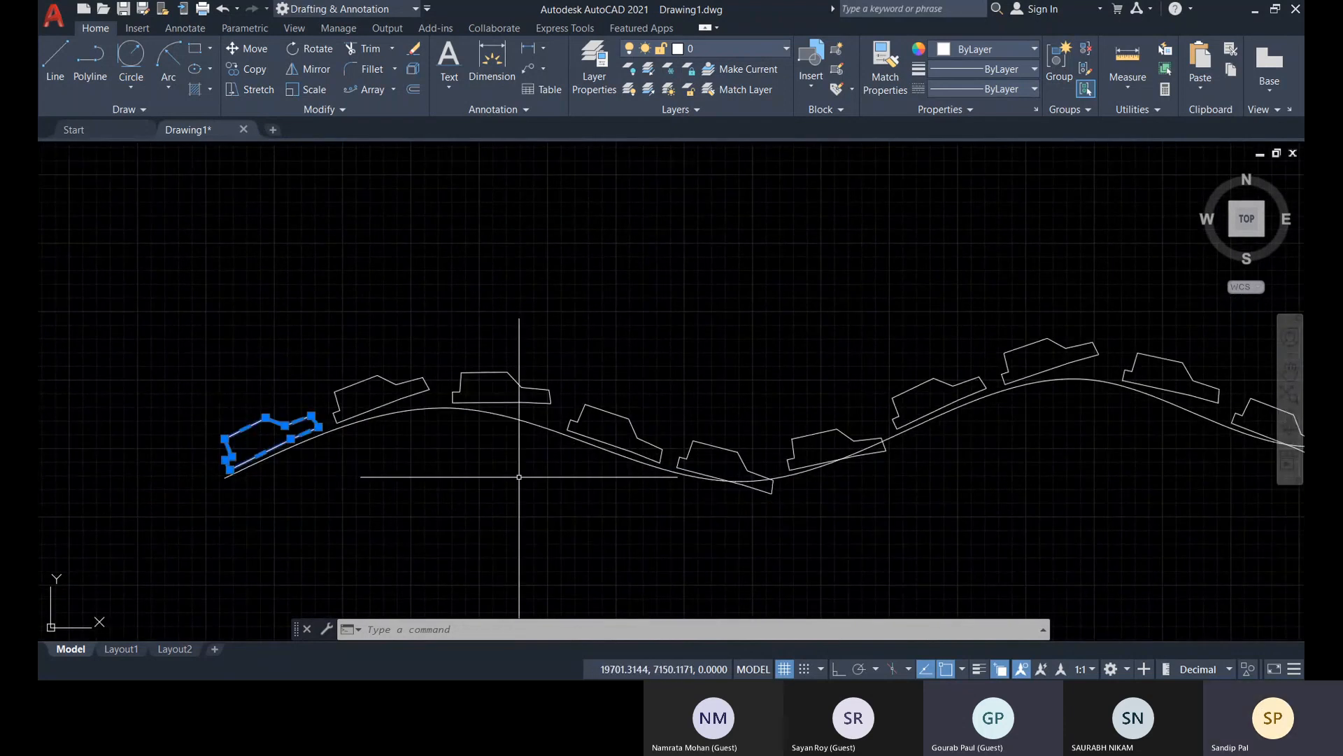
scroll(567, 462, down, 5)
middle_drag(860, 476, 1030, 460)
scroll(986, 479, up, 5)
middle_drag(492, 413, 827, 420)
mouse_move(119, 512)
middle_down()
mouse_move(548, 498)
mouse_move(846, 457)
middle_up()
scroll(672, 407, up, 5)
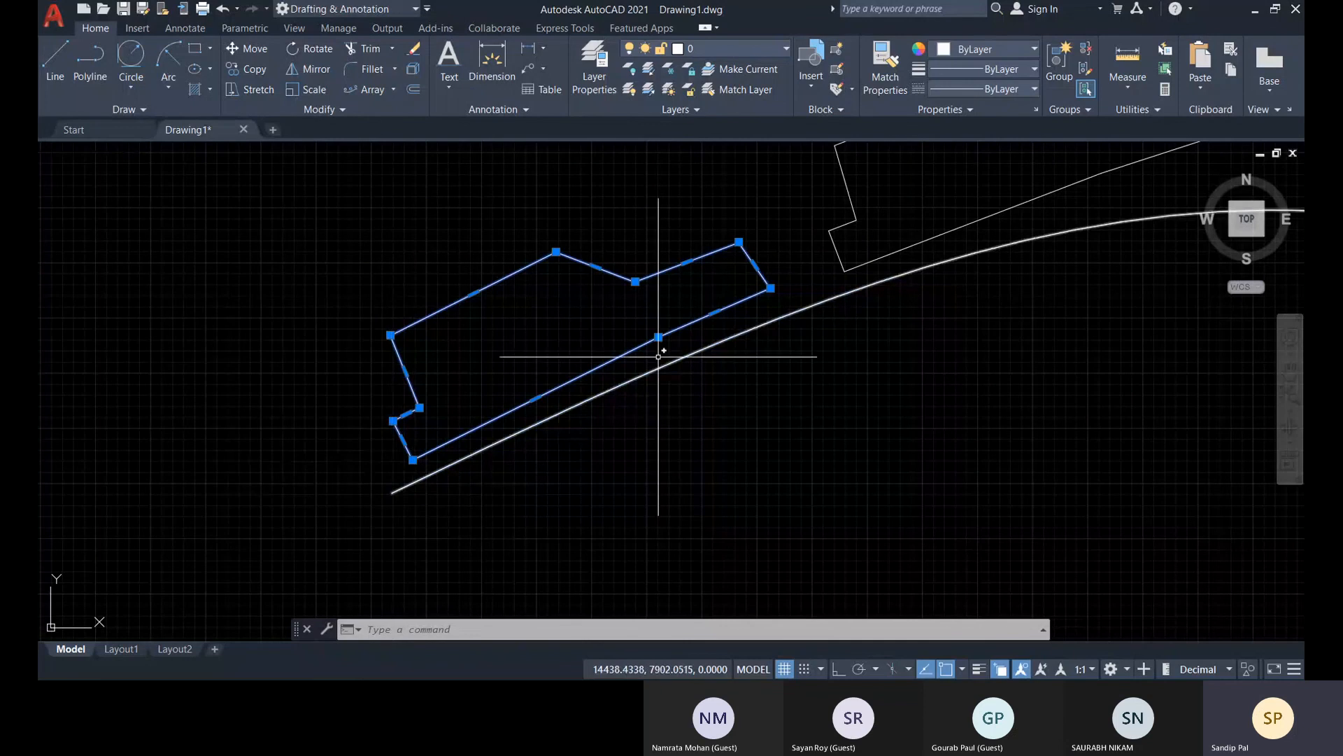
mouse_move(770, 288)
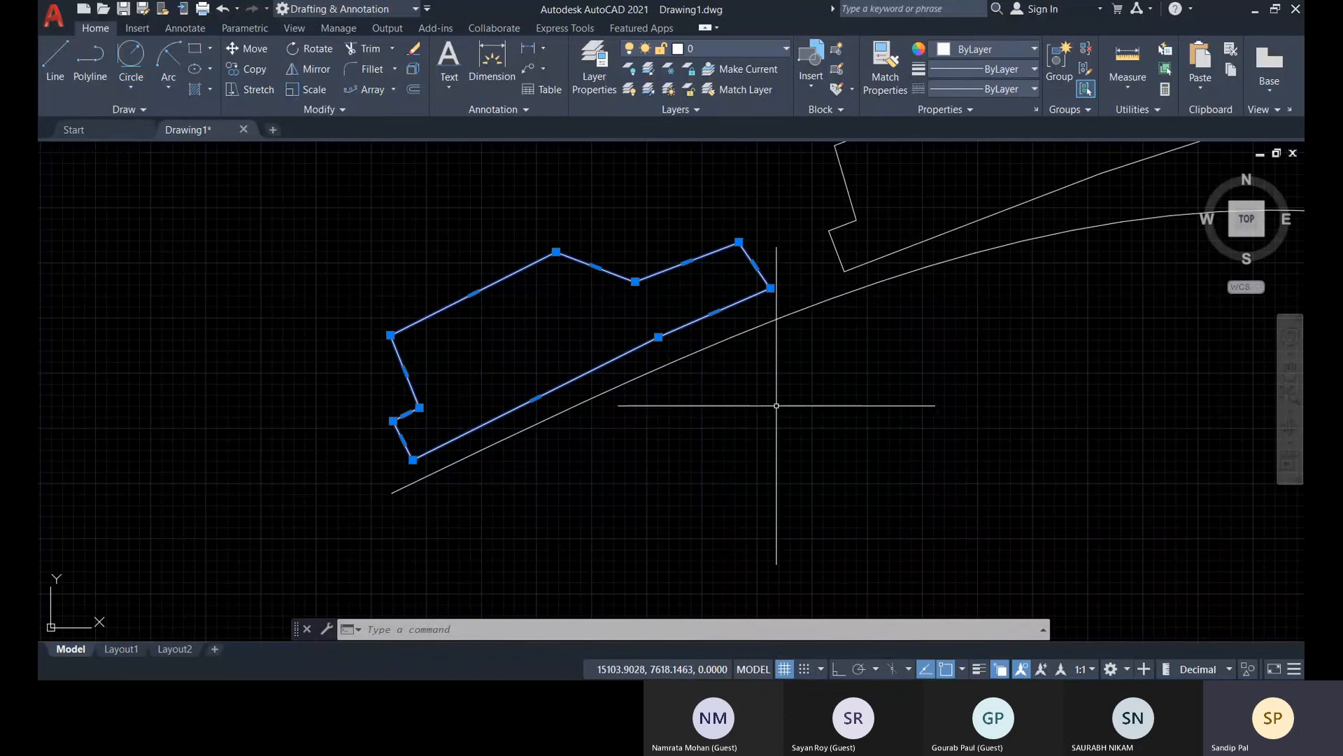
scroll(777, 405, down, 6)
middle_drag(763, 420, 342, 486)
scroll(823, 463, down, 4)
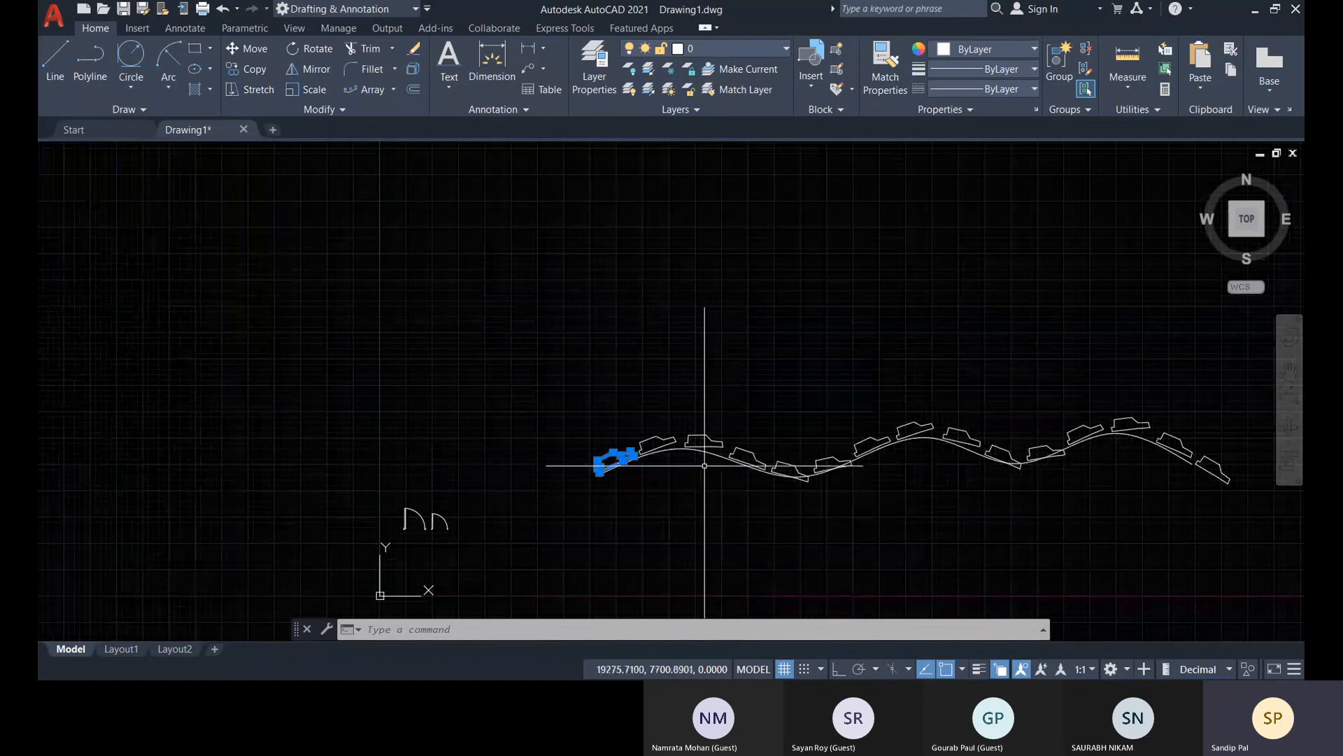
Select all car polylines similar to the first one, exclude the first car from the selection, and erase the rest
key(Escape)
click(610, 457)
right_click(513, 296)
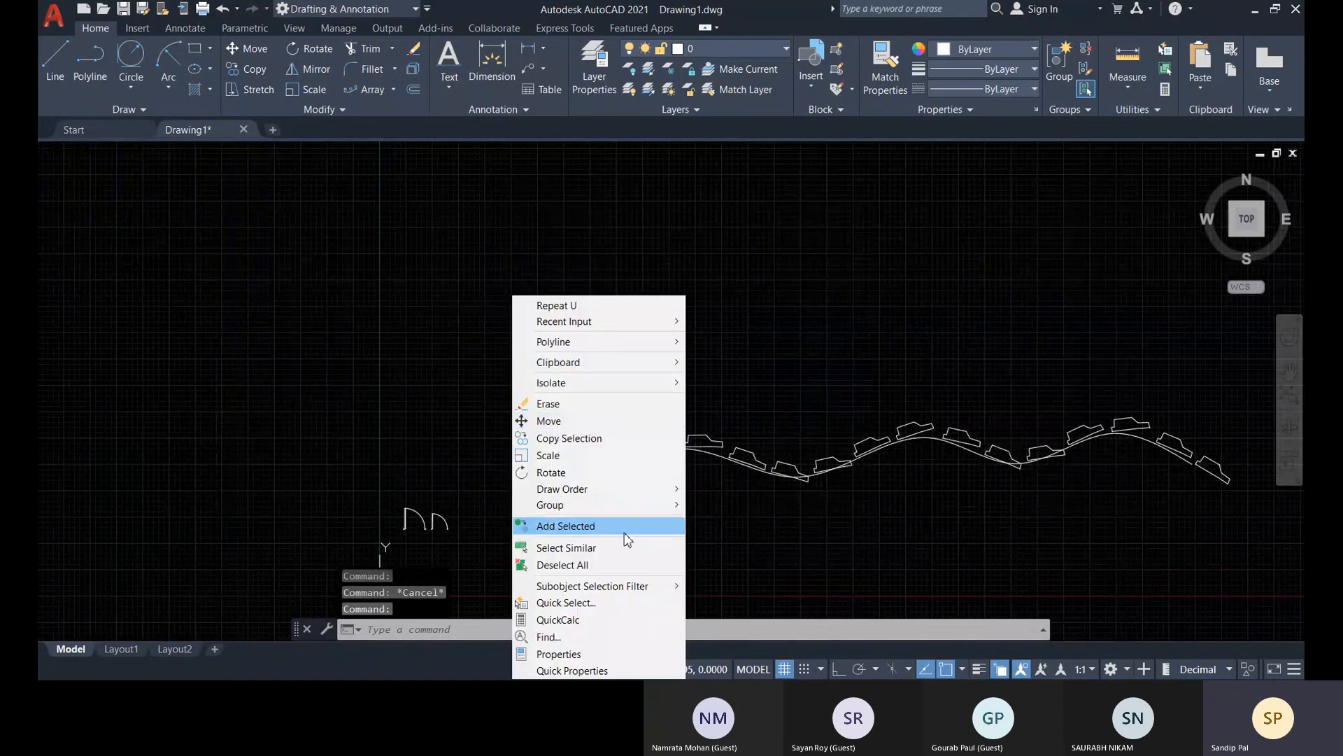
click(566, 547)
middle_drag(754, 458, 607, 492)
scroll(527, 487, up, 2)
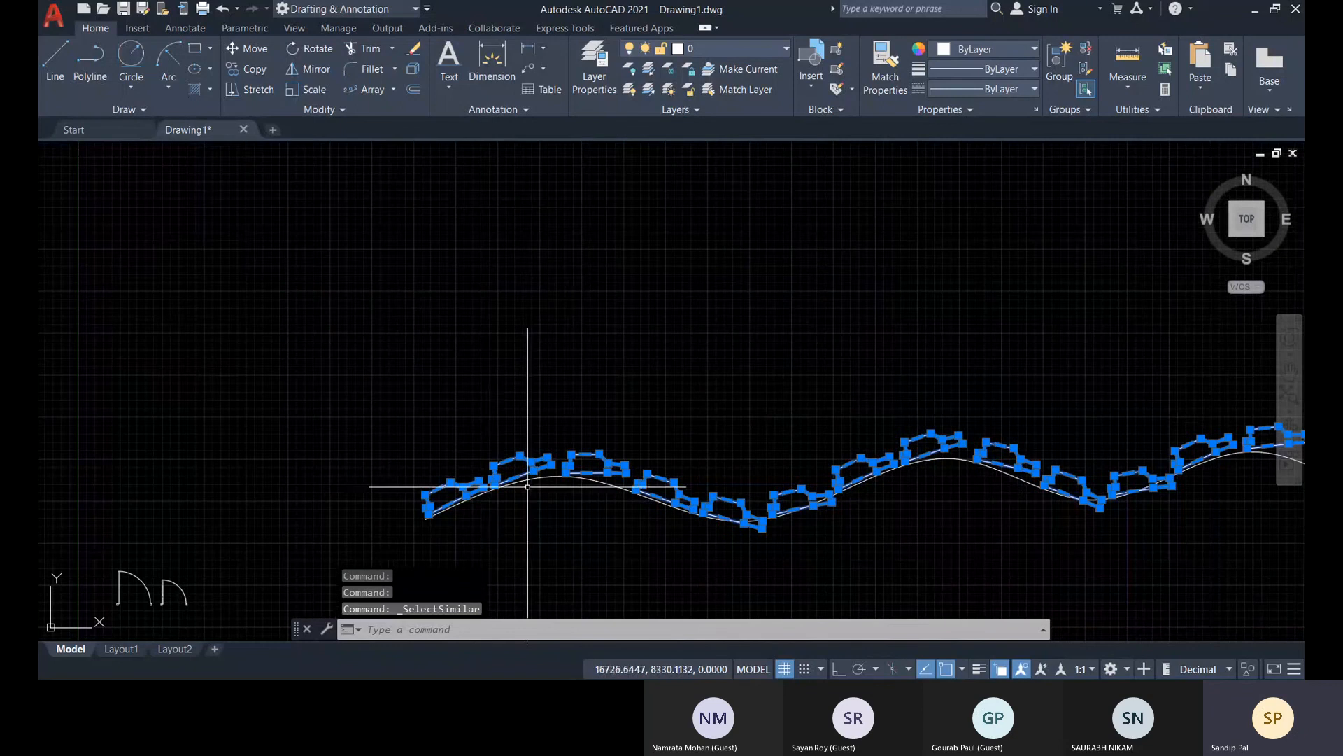
click(342, 453)
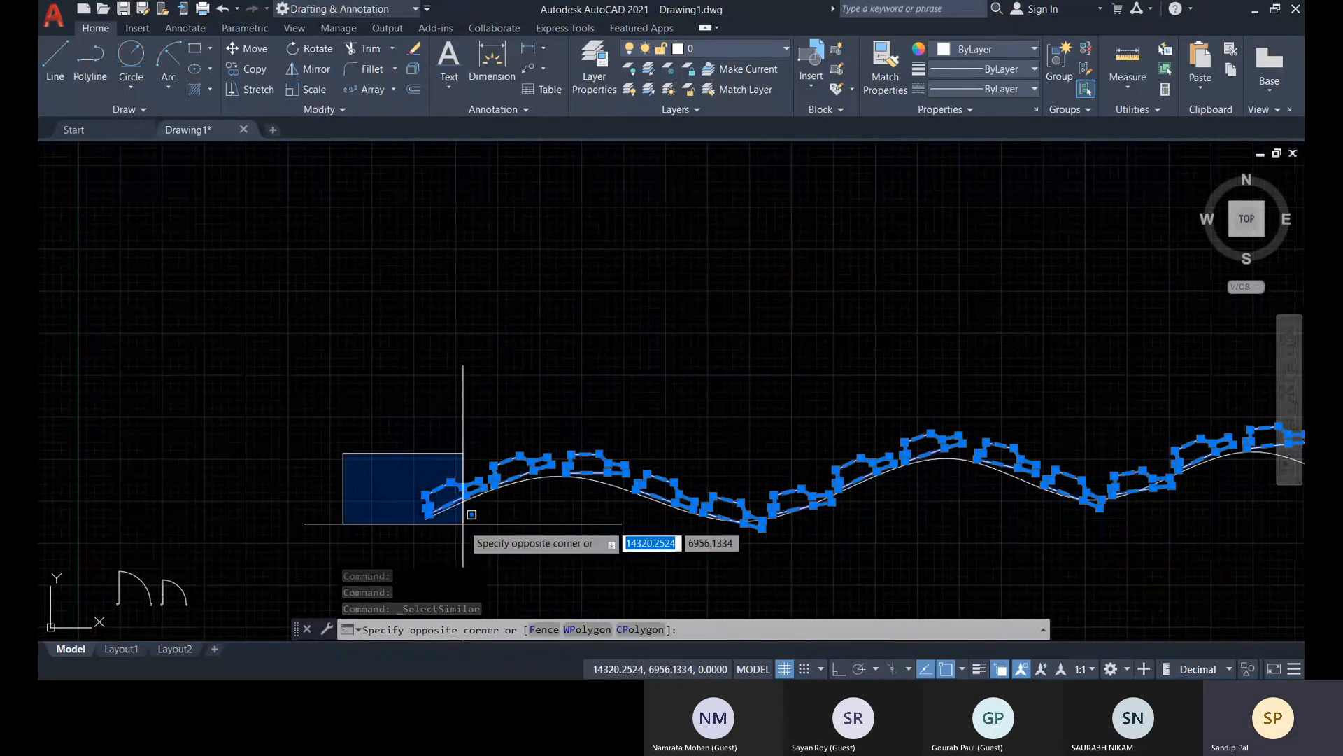
shift+click(492, 529)
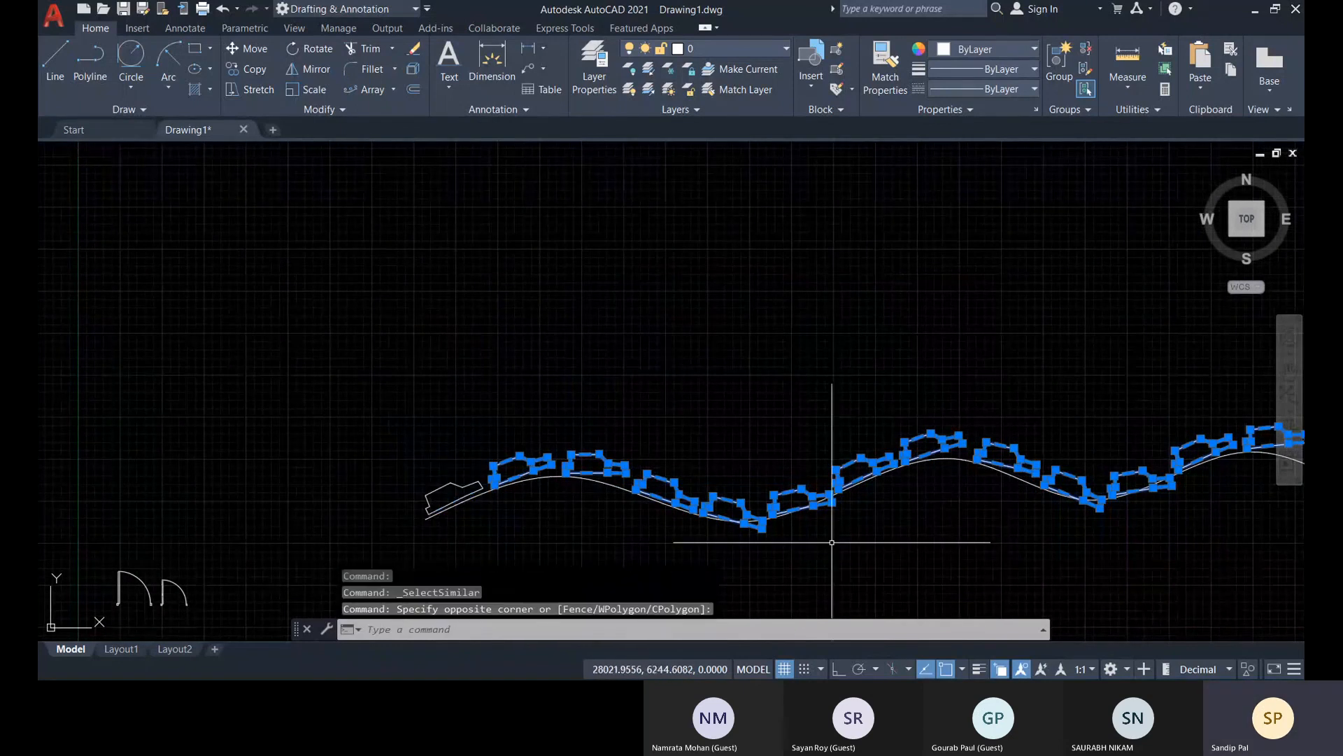
middle_drag(831, 542, 791, 534)
key(Delete)
Move the remaining car by its lower front corner onto the starting endpoint of the wavy spline
scroll(446, 450, up, 5)
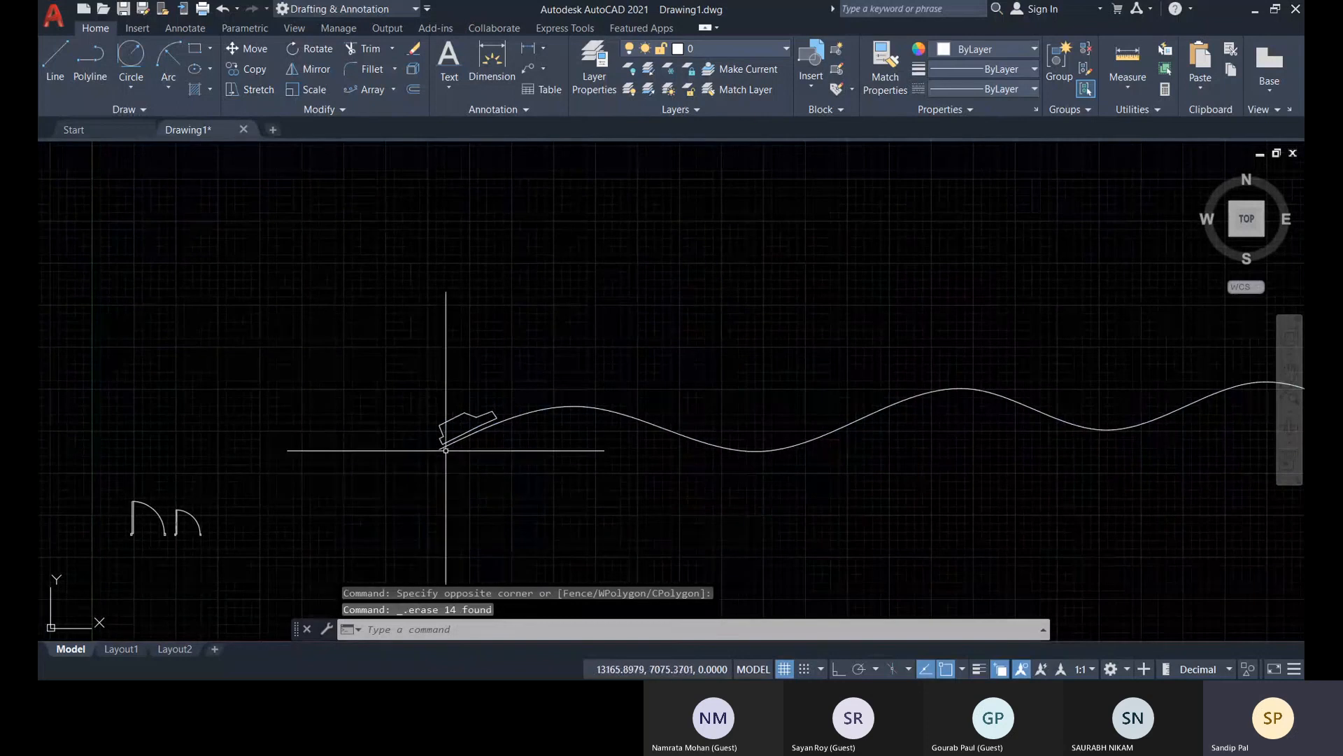
click(434, 420)
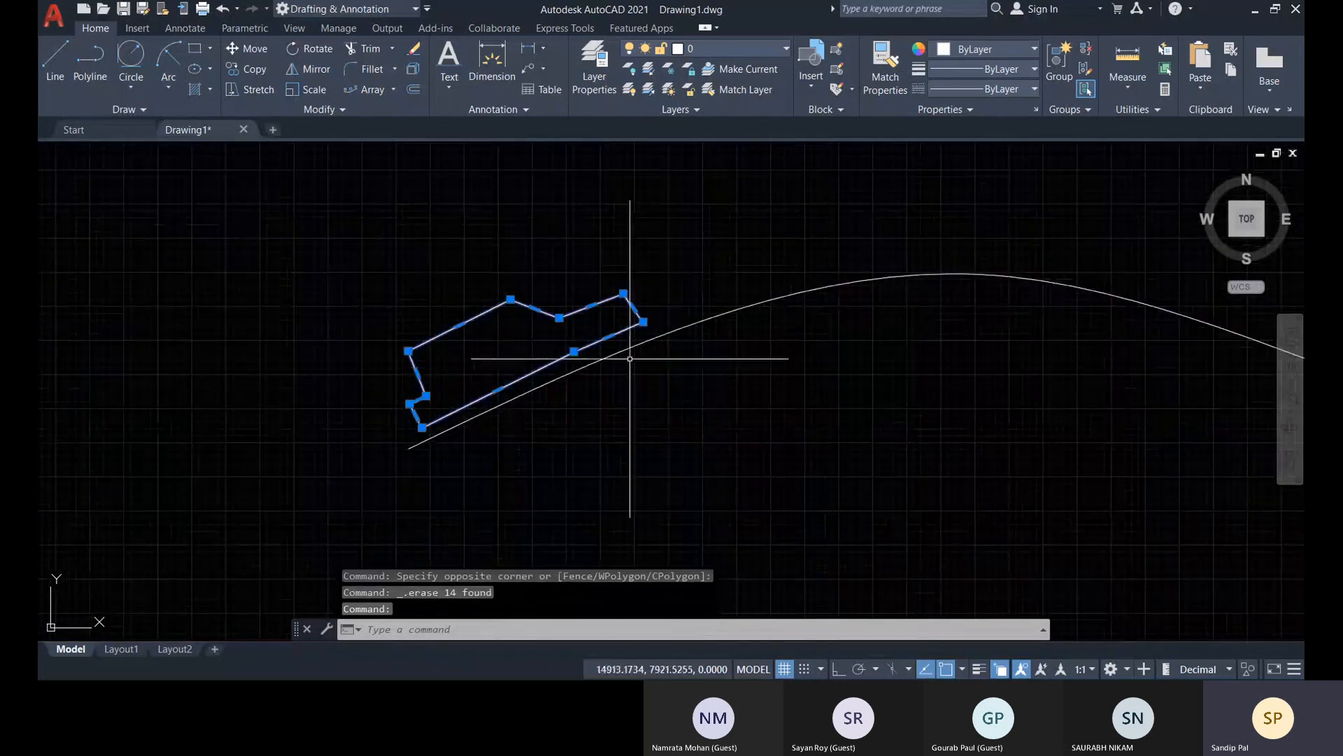
click(642, 321)
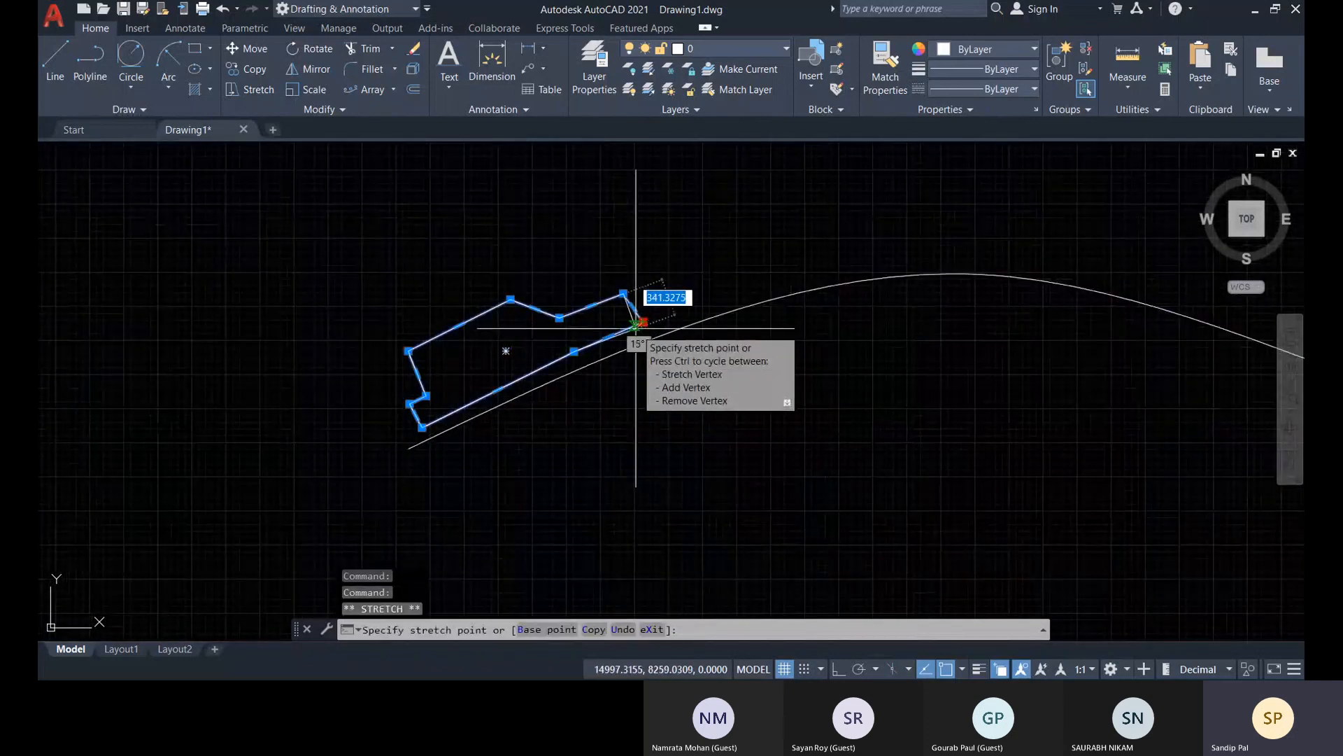
key(space)
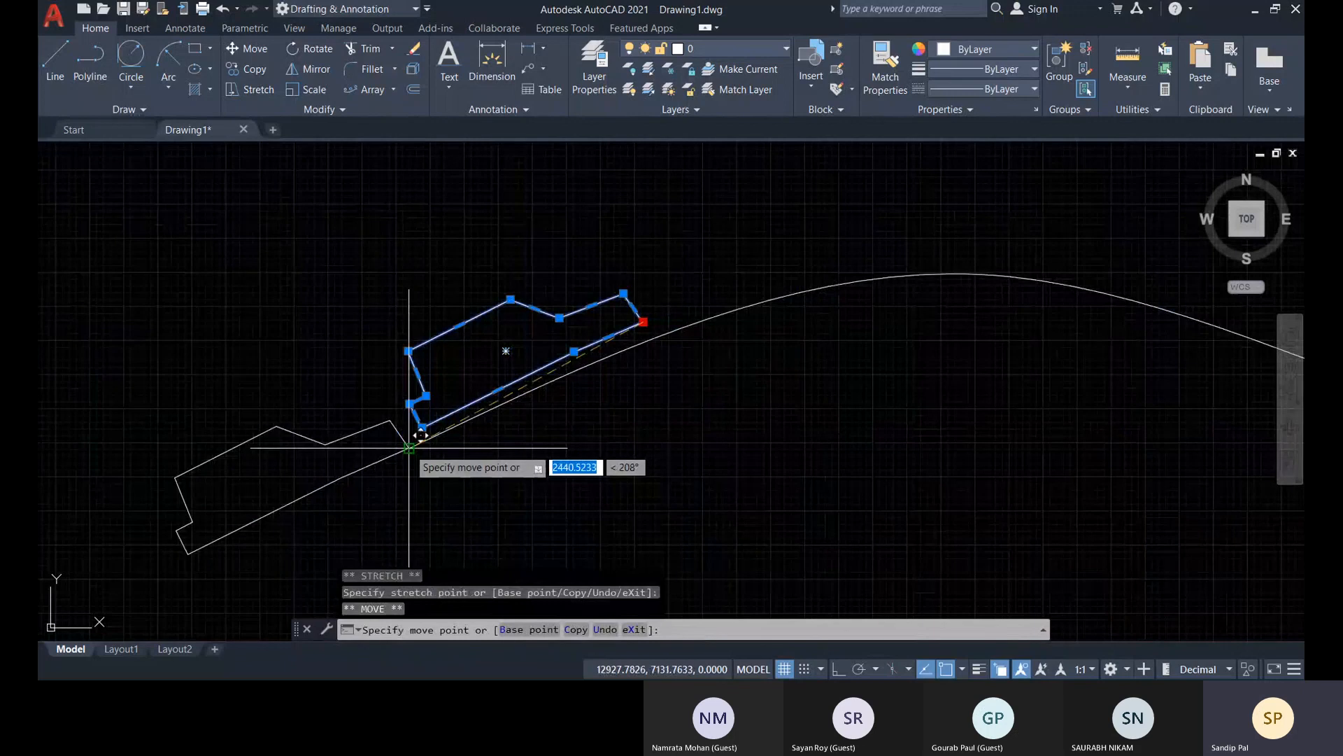
scroll(615, 456, down, 3)
key(Escape)
scroll(450, 450, down, 3)
middle_drag(450, 449, 531, 442)
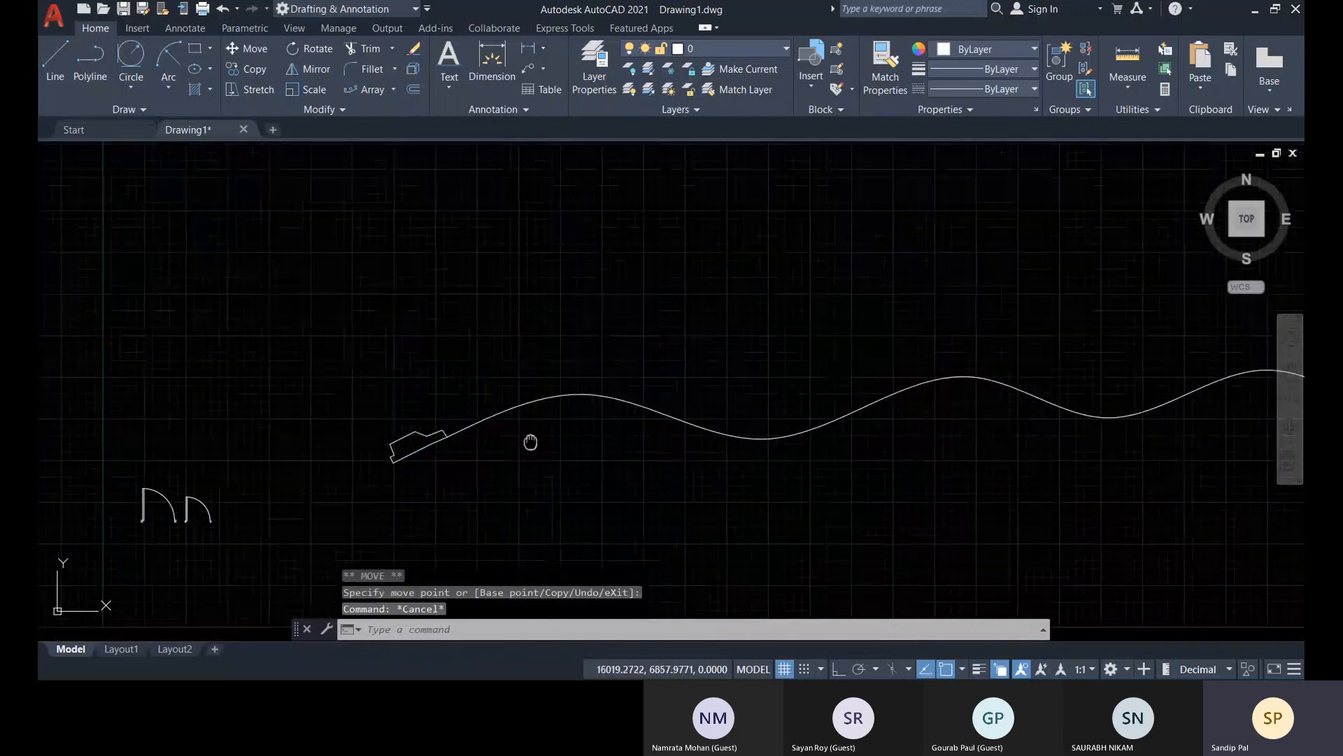
scroll(459, 420, up, 4)
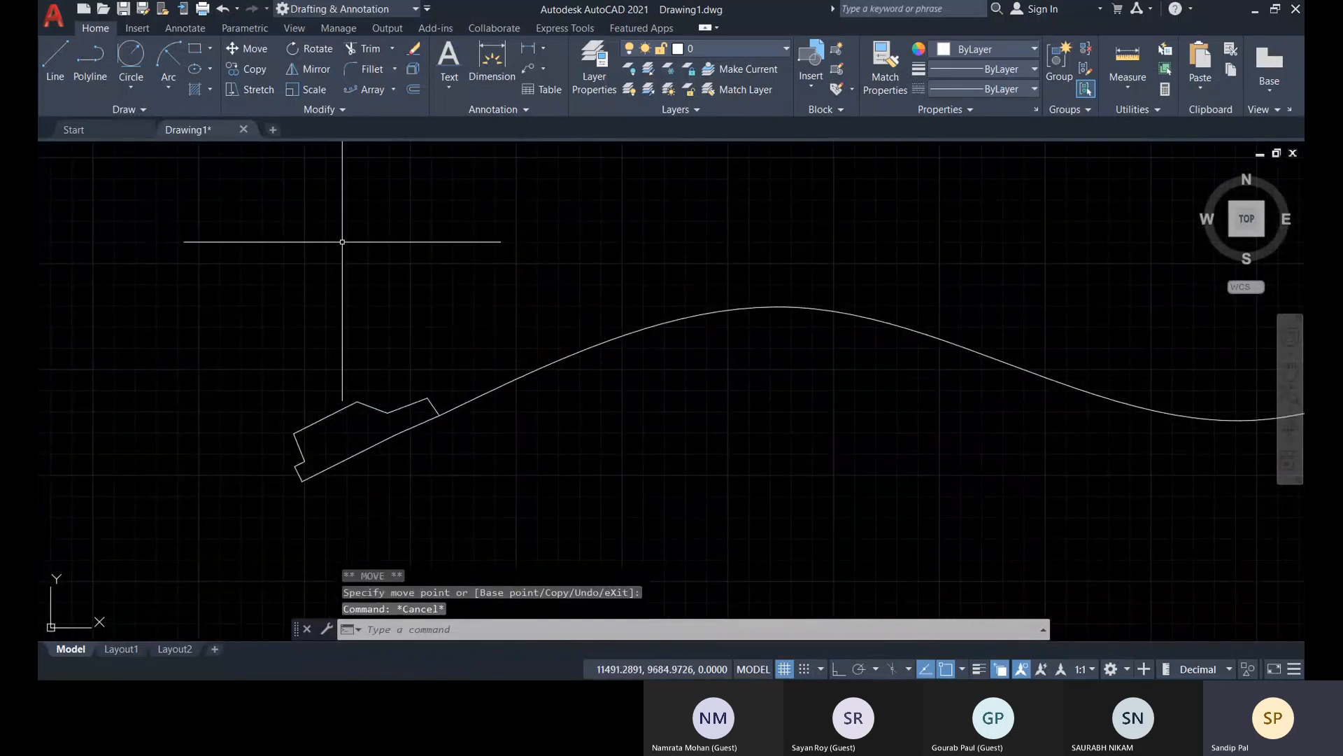
click(366, 89)
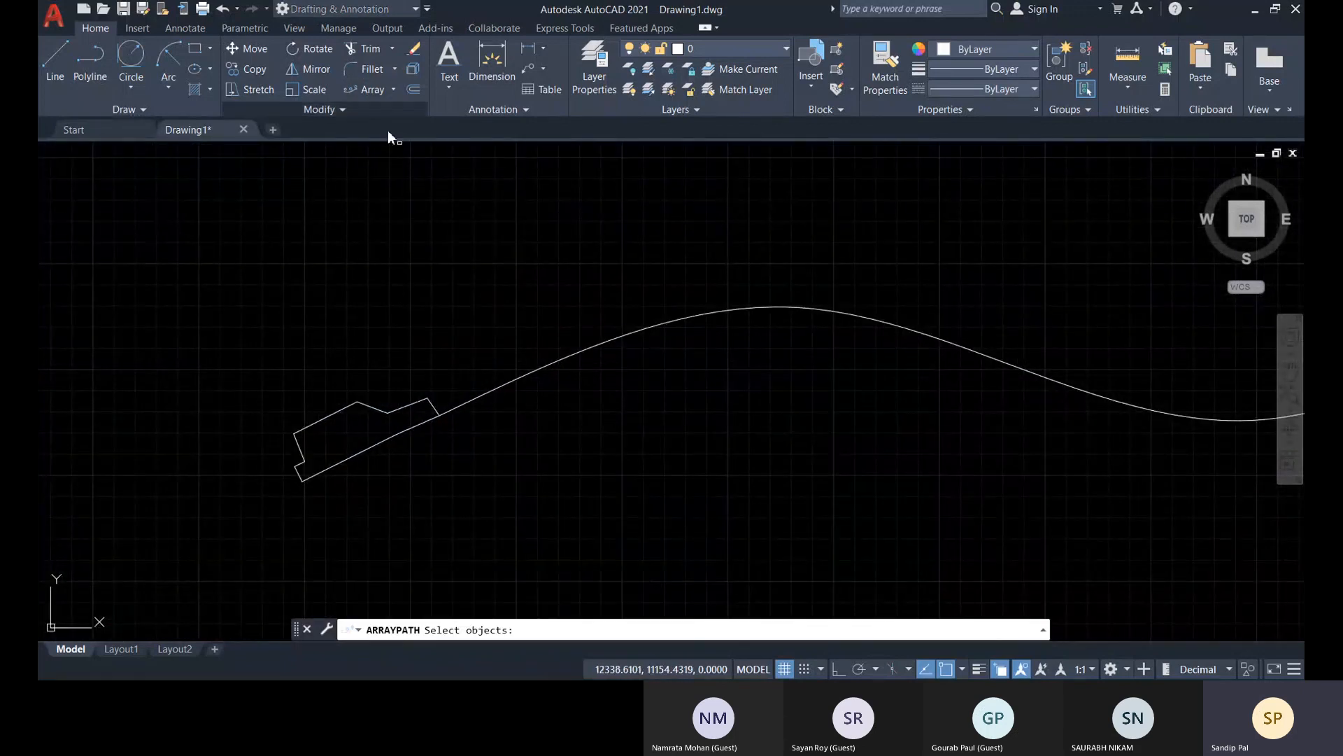
click(431, 397)
click(487, 389)
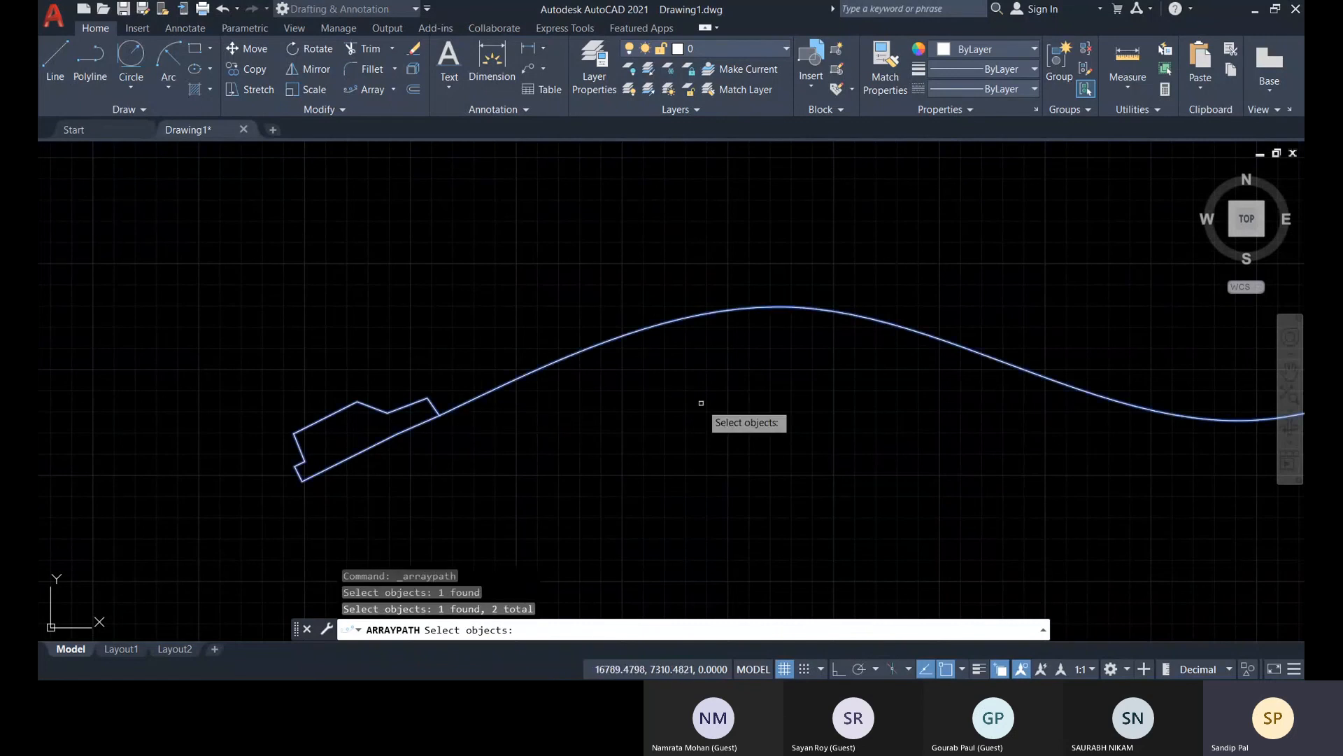
key(Escape)
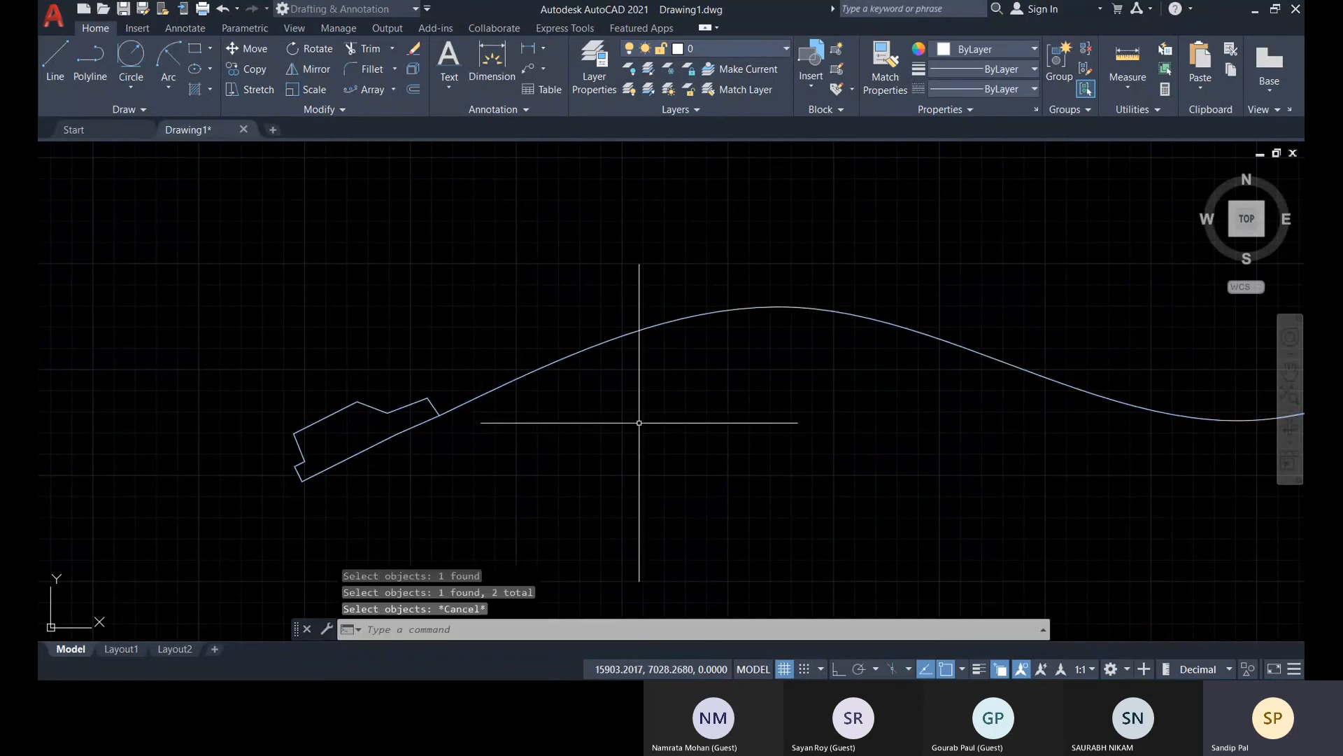
Create a path array of the car polyline using the wavy spline as the path curve
click(407, 407)
click(350, 183)
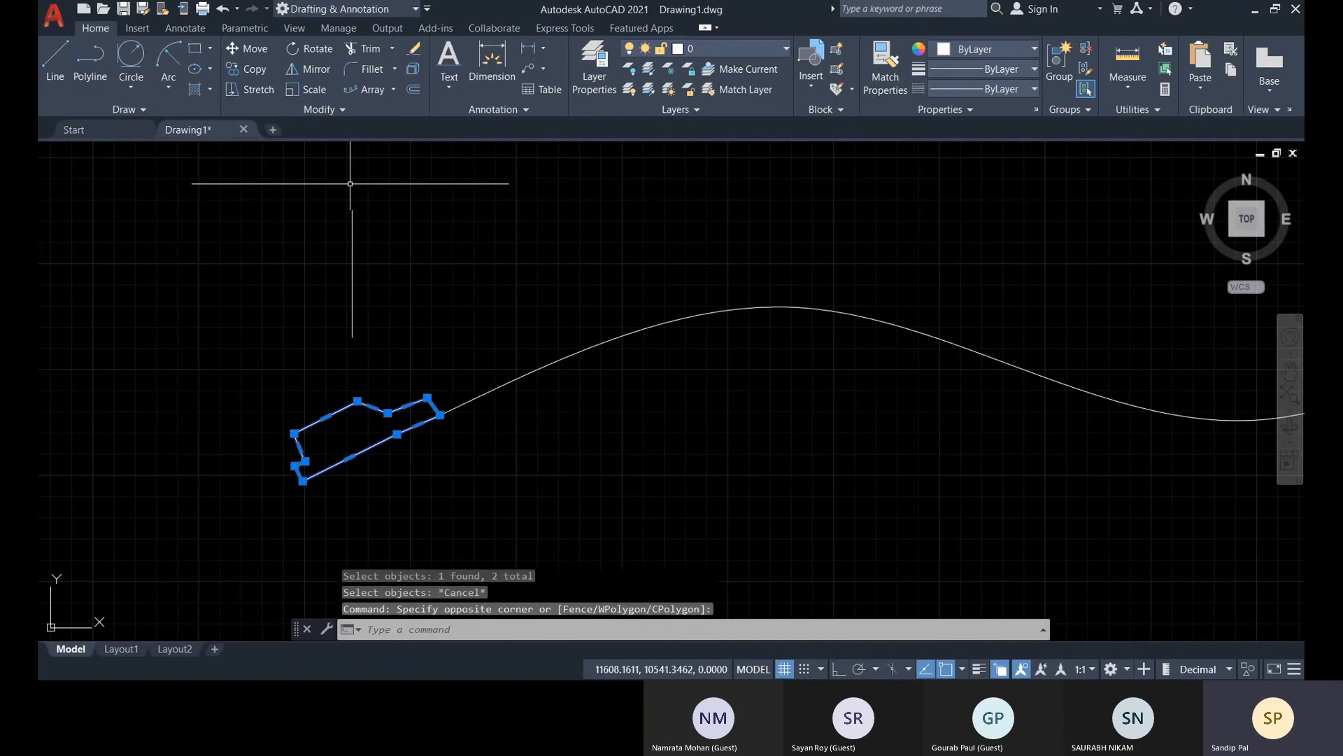
click(362, 94)
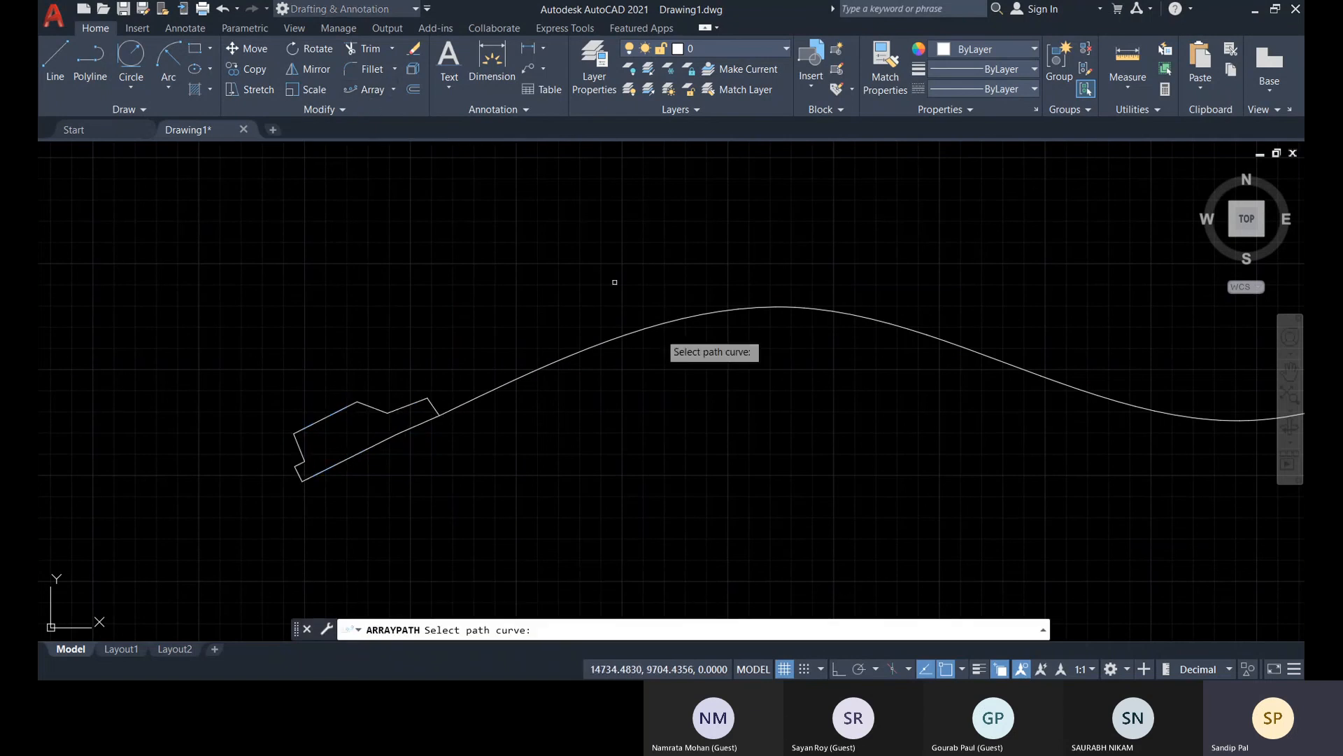
click(540, 372)
Change the path array's distribution method from Measure to Divide so the cars span the whole spline
scroll(710, 375, down, 5)
scroll(1036, 378, up, 3)
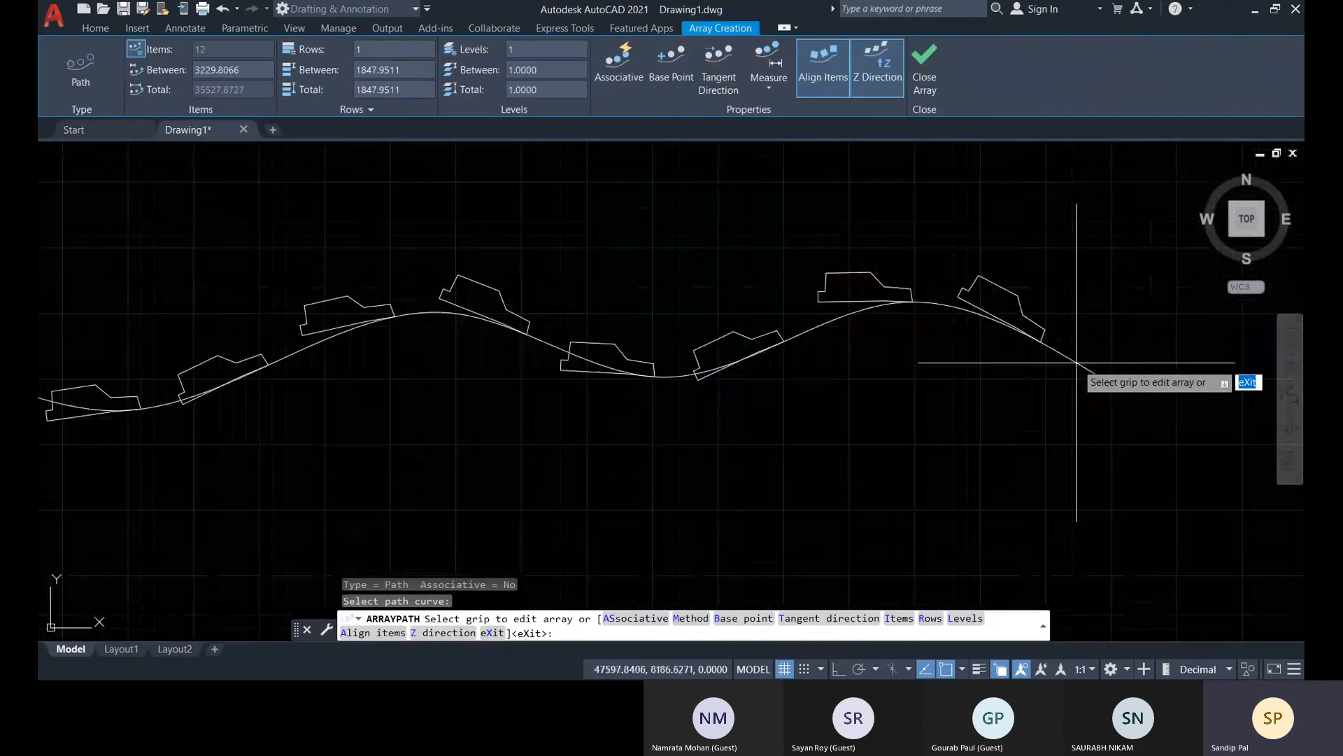
scroll(675, 405, up, 2)
scroll(806, 389, down, 2)
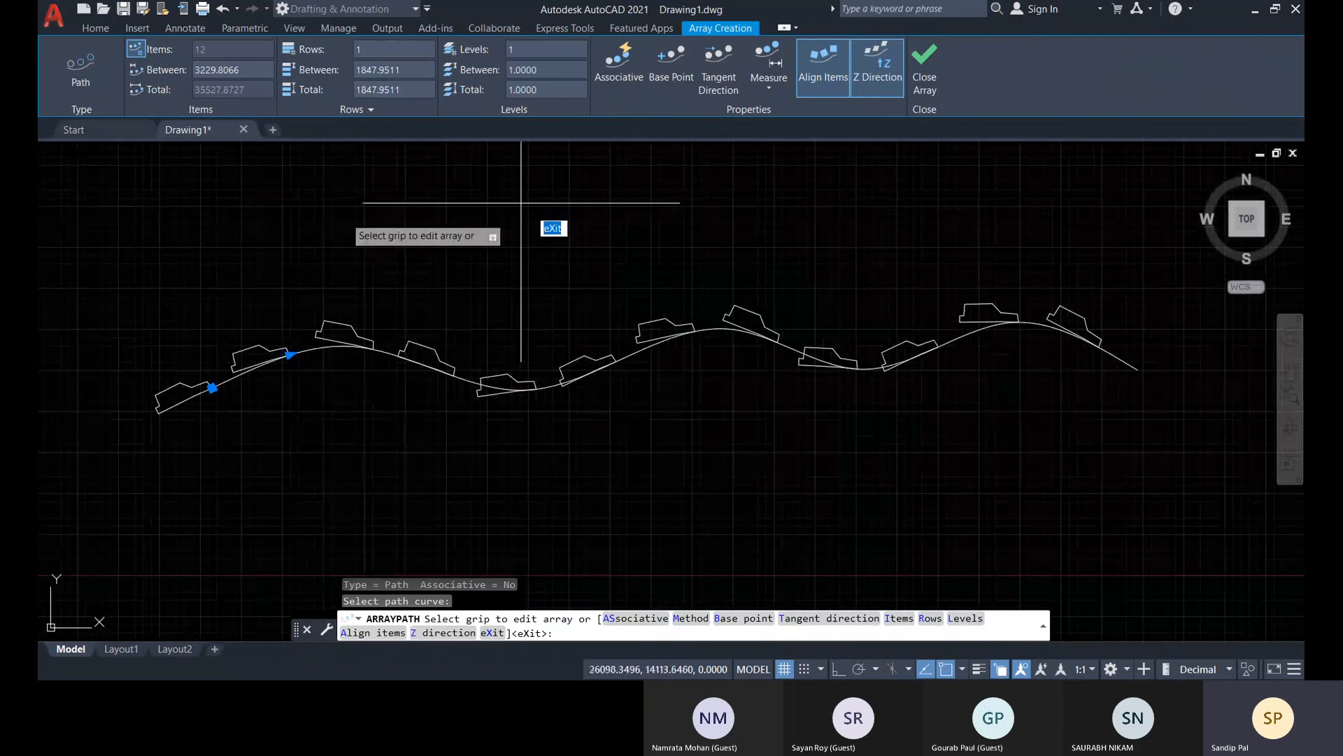
click(772, 90)
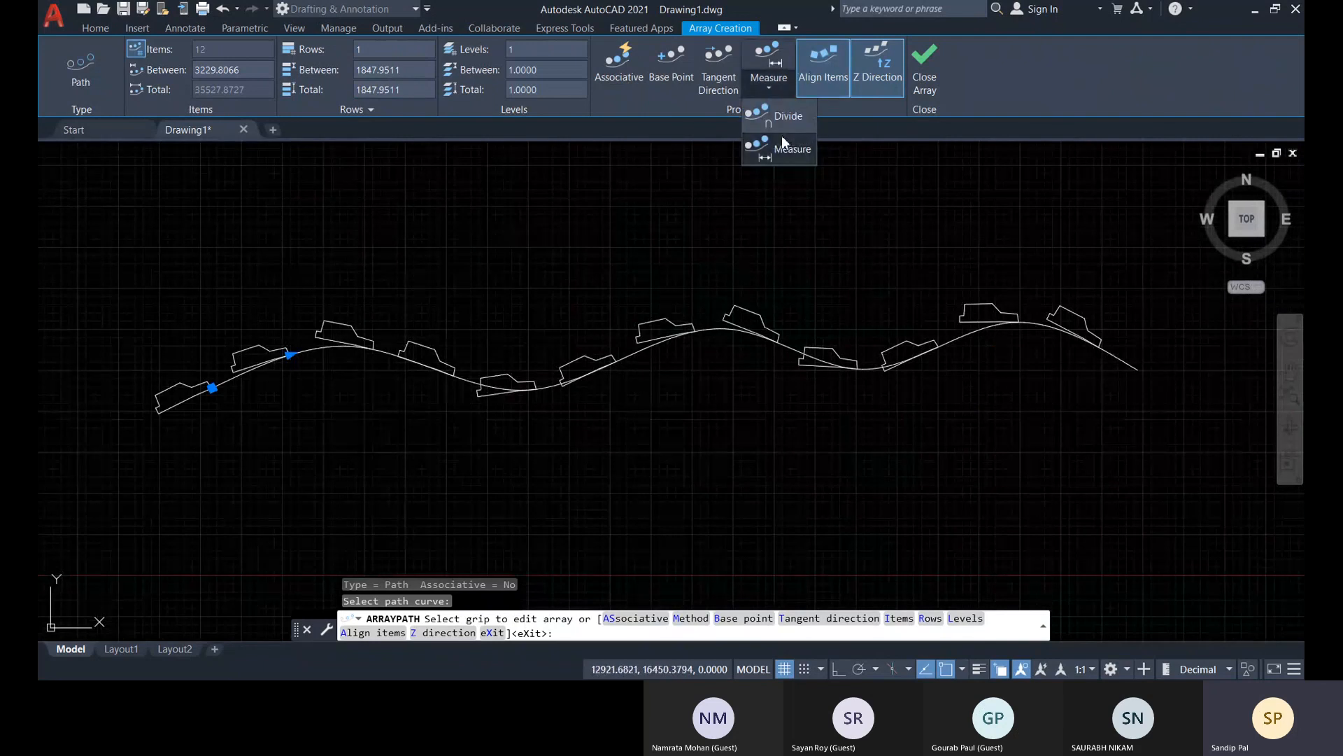
click(777, 124)
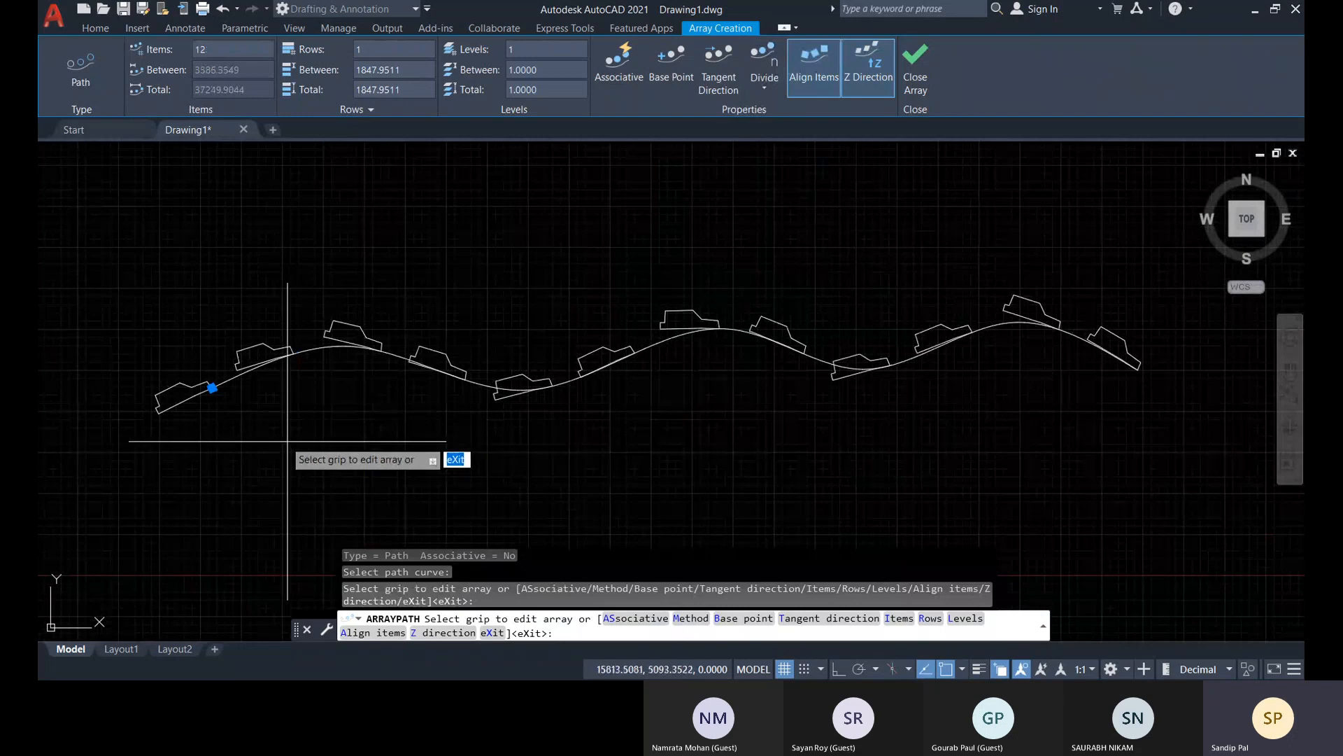
Check the cars' placement between the two ends of the spline and finish the path array
middle_drag(193, 420, 250, 407)
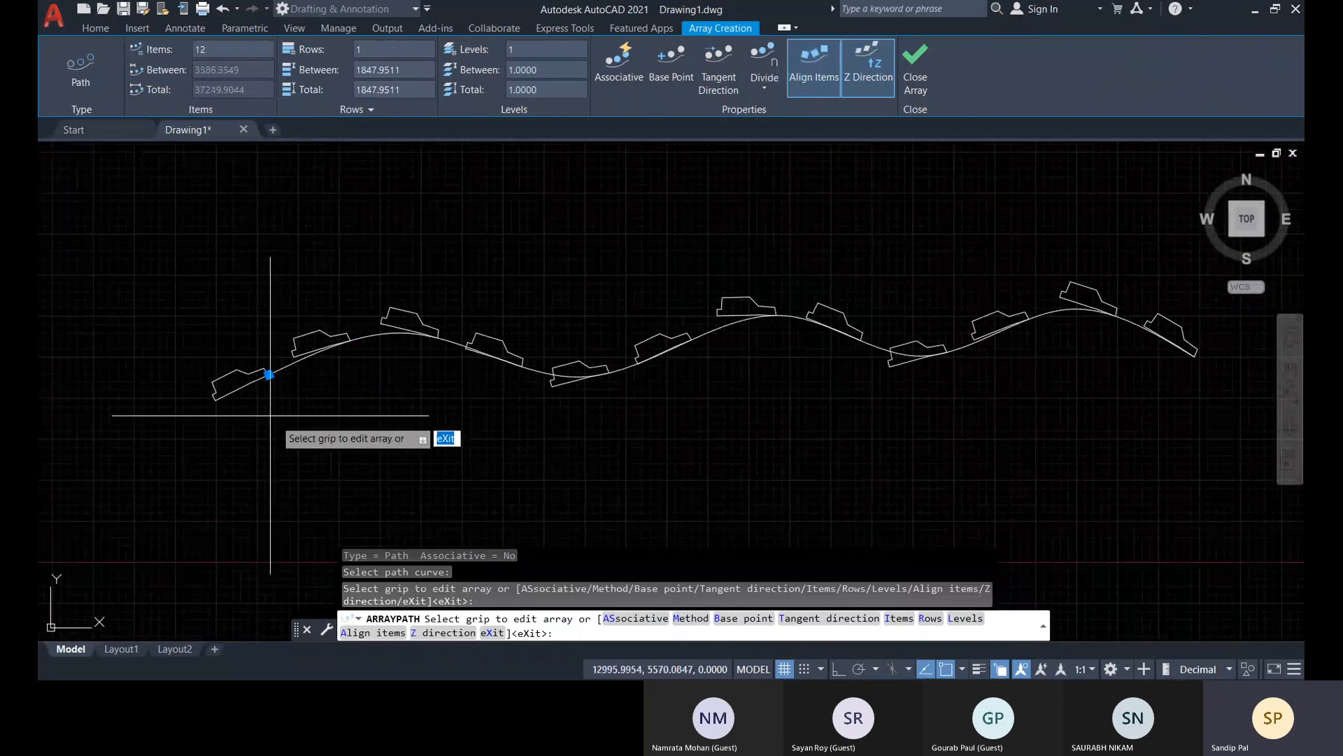
middle_drag(1048, 369, 990, 372)
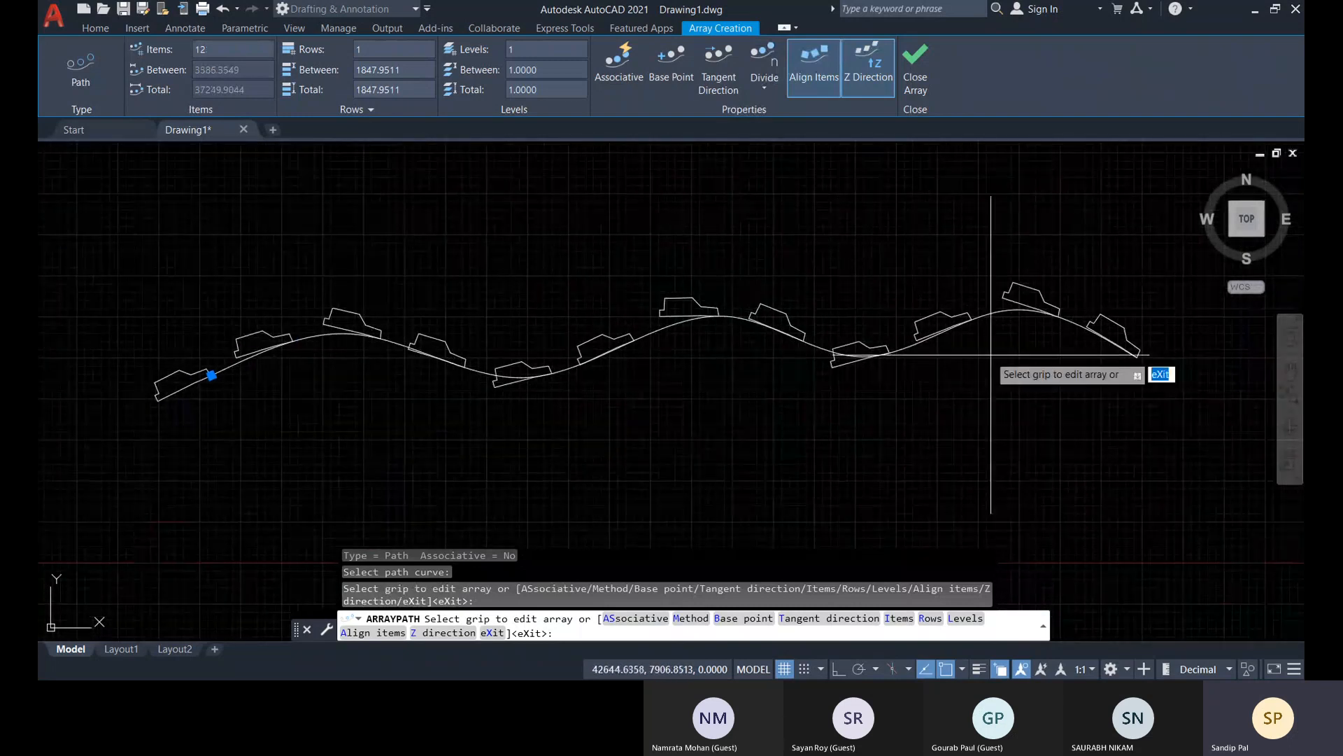
scroll(203, 380, up, 3)
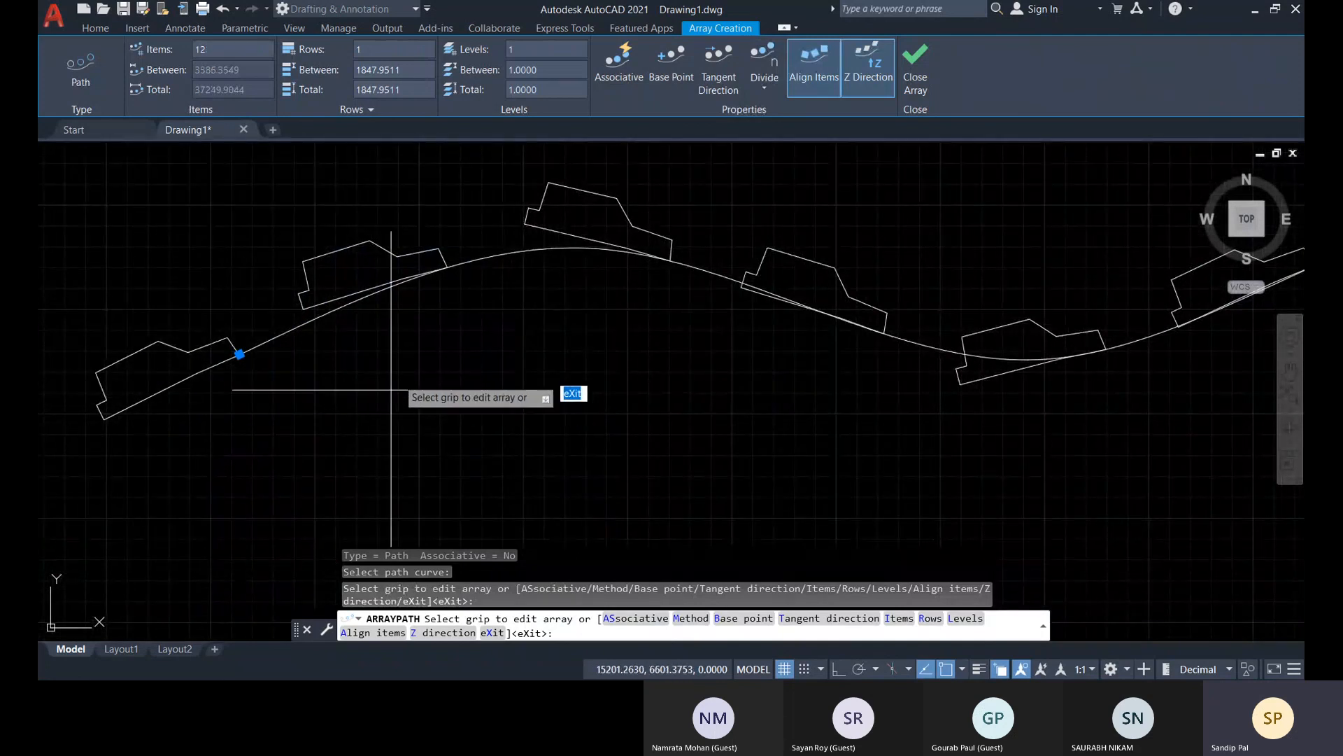
scroll(496, 378, down, 4)
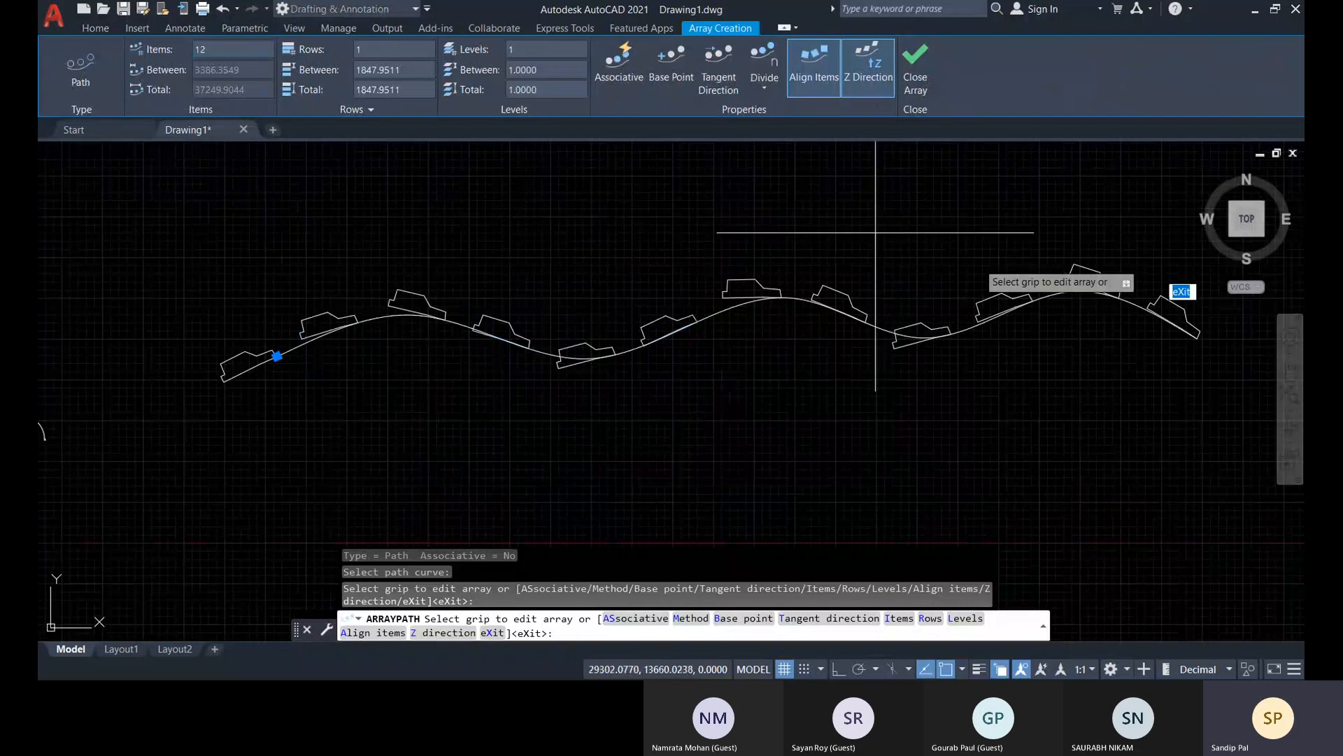
middle_drag(1104, 339, 1027, 342)
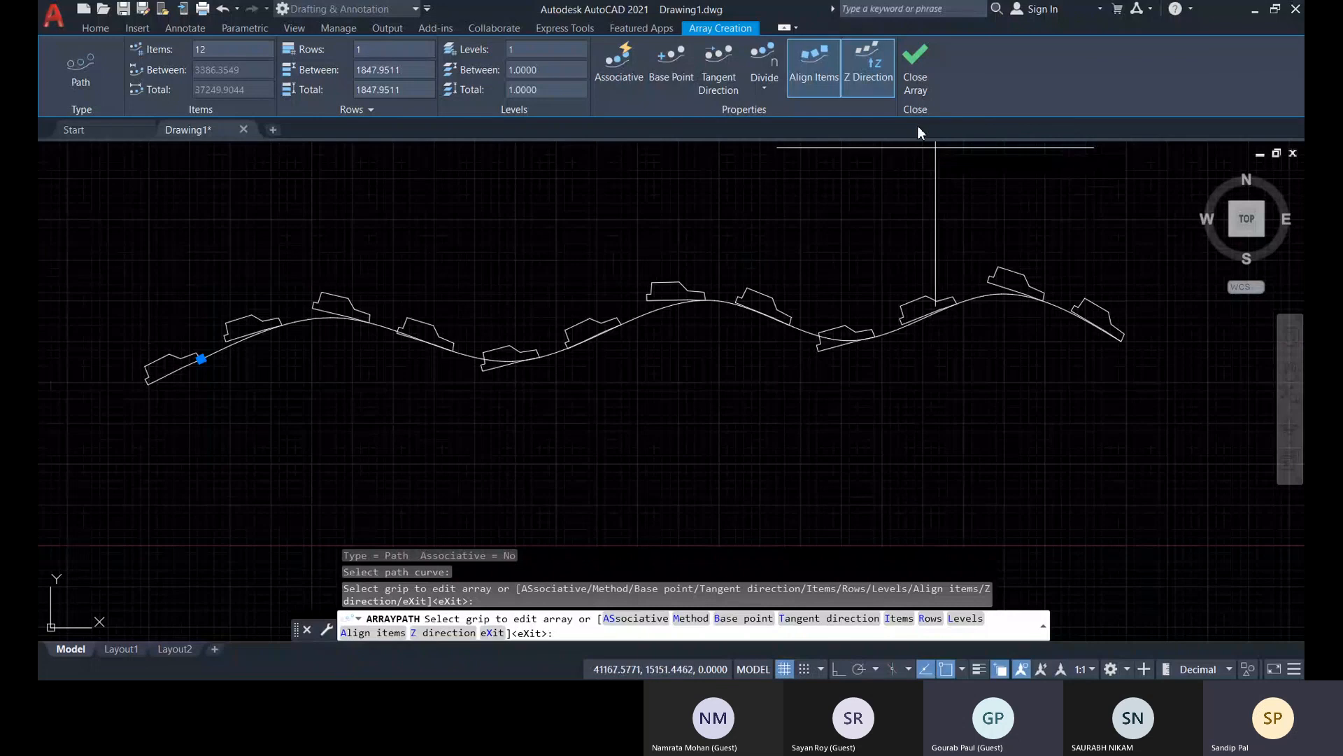
click(926, 79)
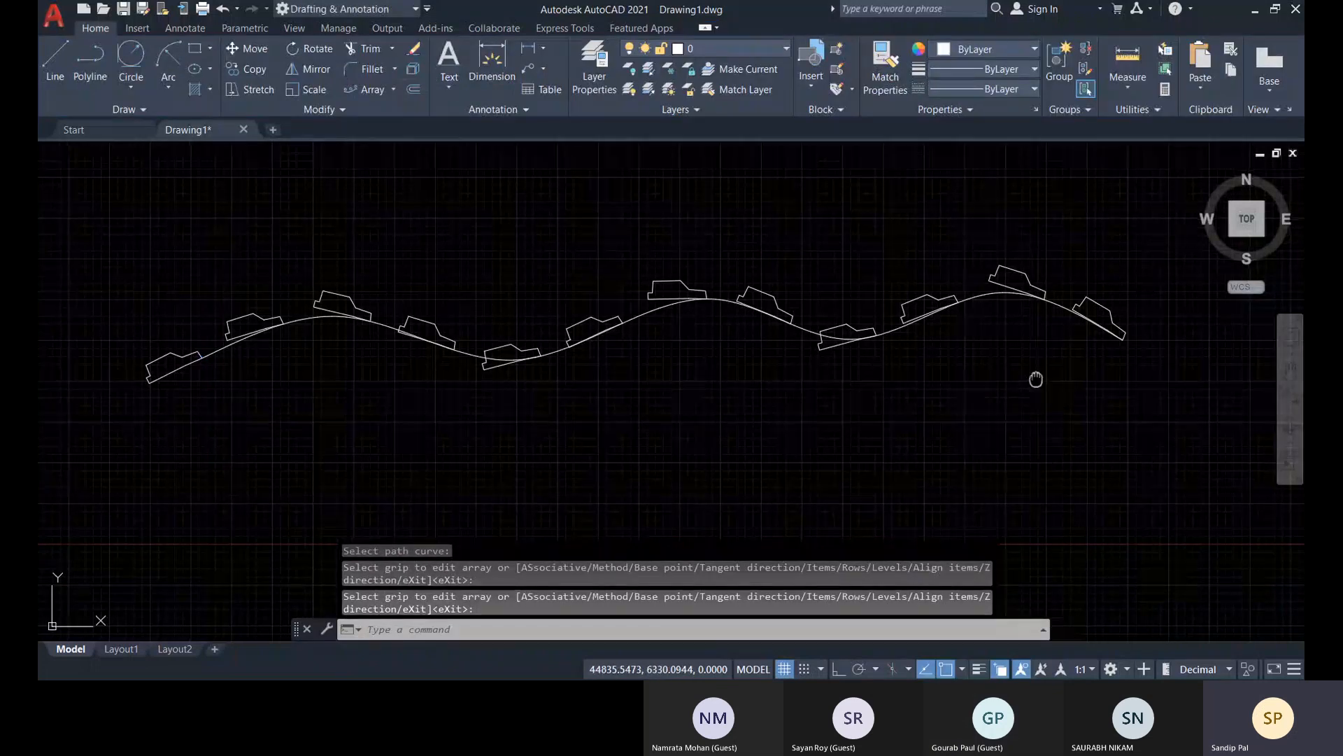
middle_drag(1029, 379, 1085, 374)
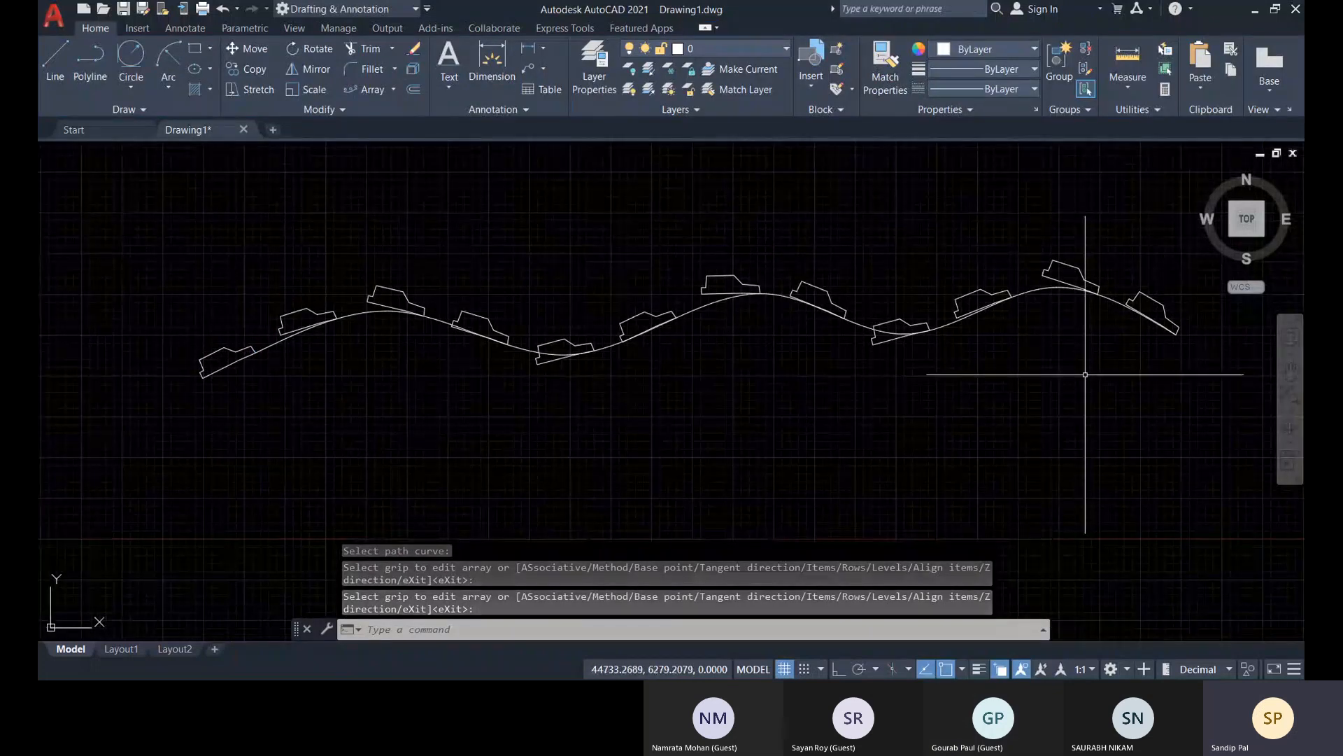